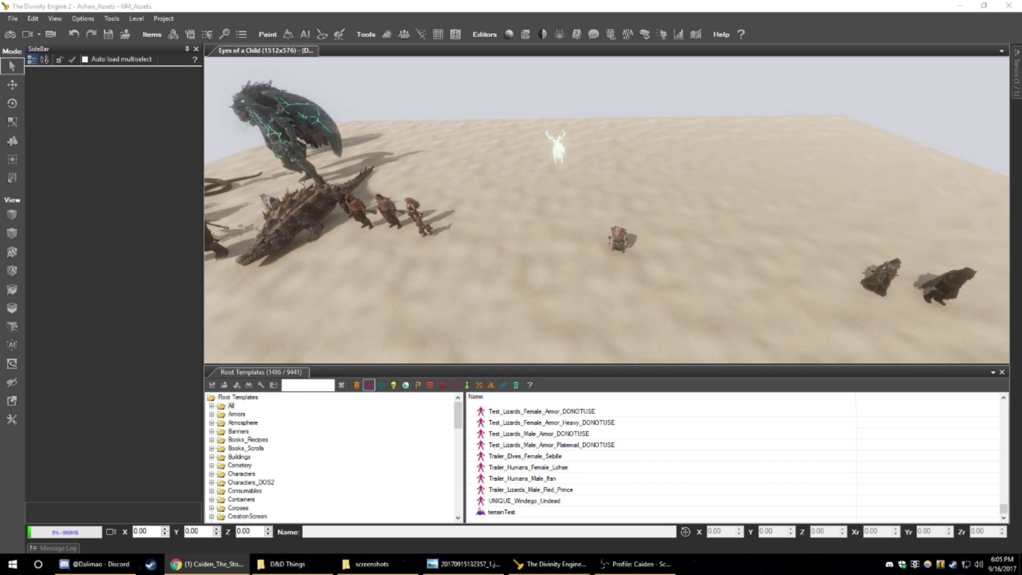
- Look around the GM_Assets level and examine the placed creatures and characters up close and from a distance
mouse_move(581, 286)
right_mouse_down()
mouse_move(511, 282)
mouse_move(609, 303)
mouse_move(590, 285)
right_mouse_up()
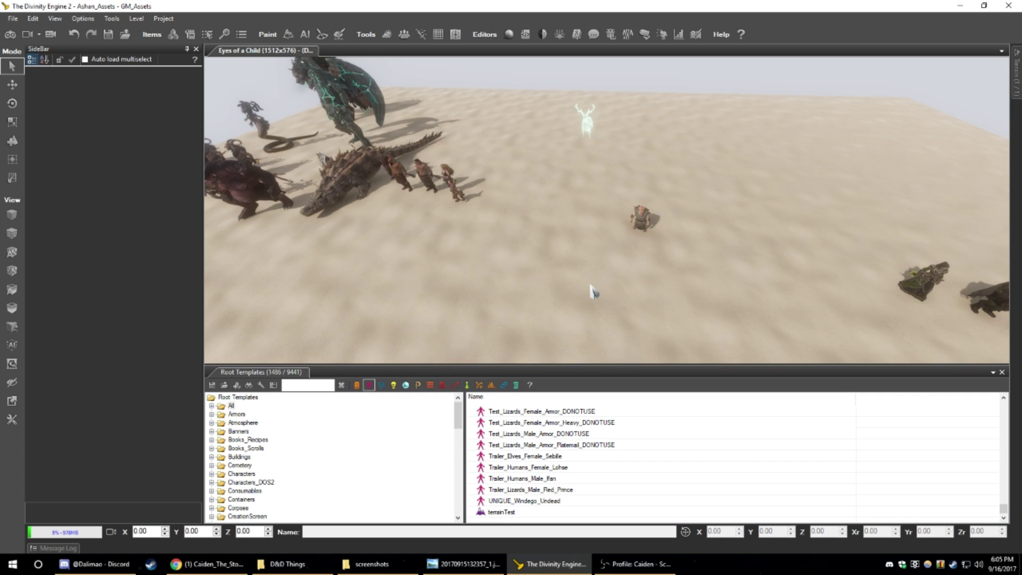
right_click_drag(564, 293, 601, 297)
key("w")
key("a")
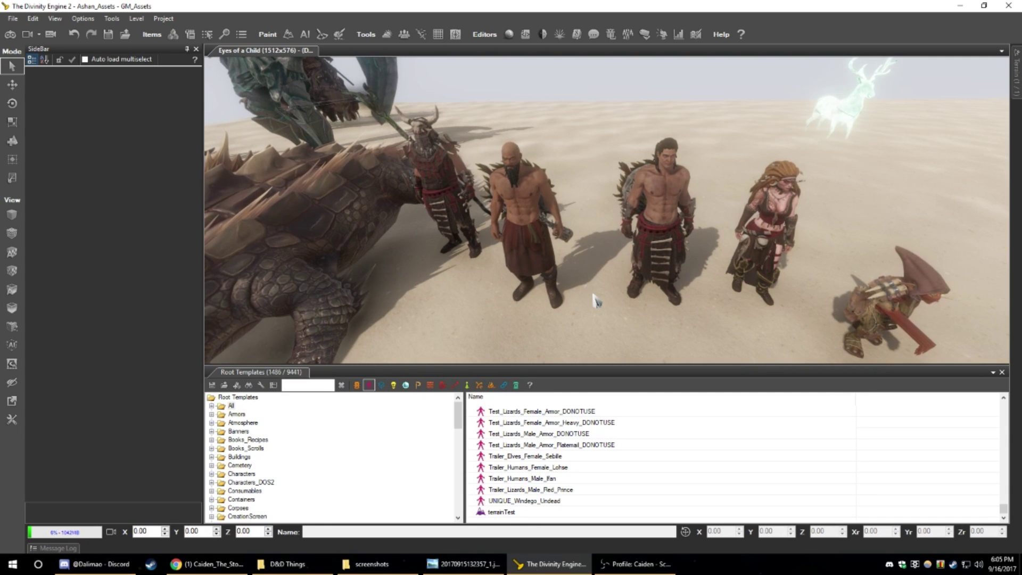
key("s")
right_click_drag(609, 306, 642, 312)
key("w")
key("w")
key("s")
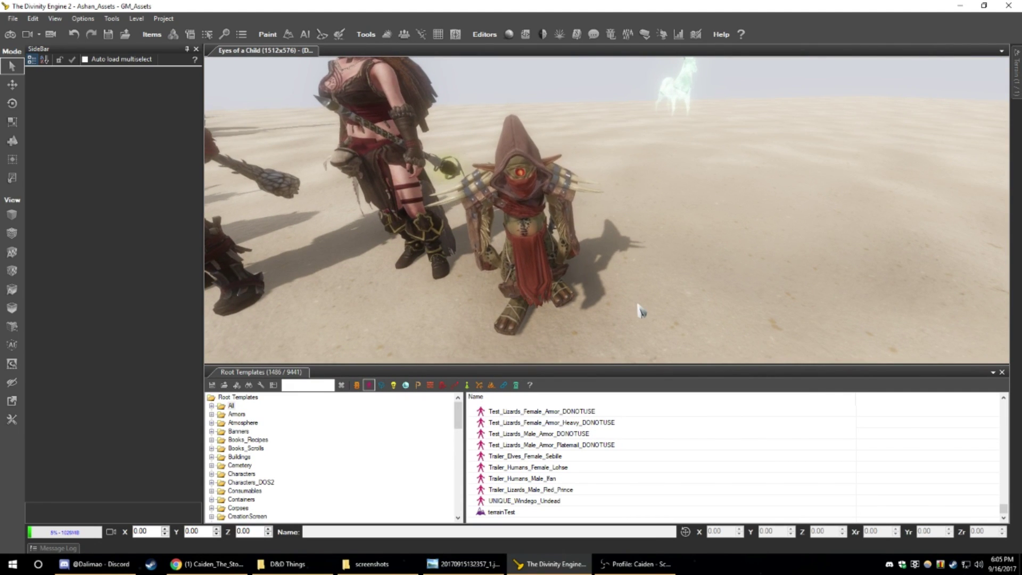
right_click_drag(648, 269, 633, 269)
key("s")
key("s")
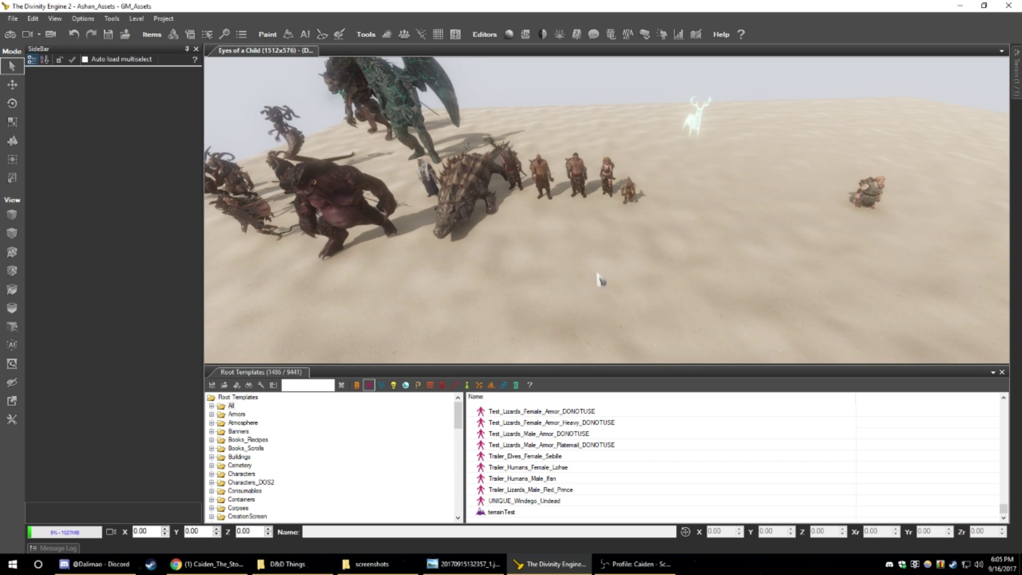
key("w")
mouse_move(503, 288)
right_mouse_down()
mouse_move(565, 286)
mouse_move(464, 285)
mouse_move(522, 283)
mouse_move(504, 286)
right_mouse_up()
key("d")
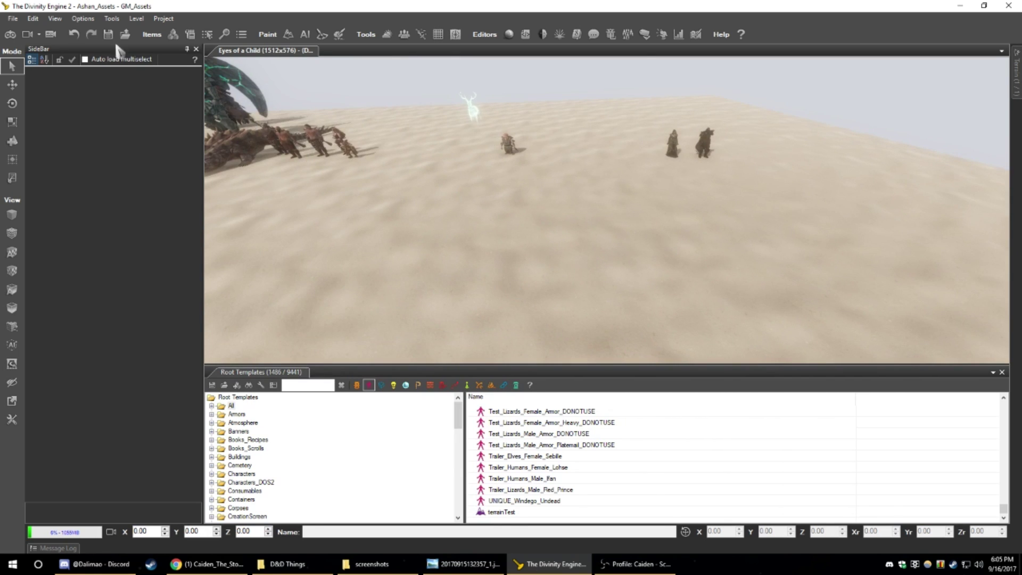
- Create a new level named Village_Small from the Empty template
left_click(12, 18)
left_click(13, 19)
left_click(12, 19)
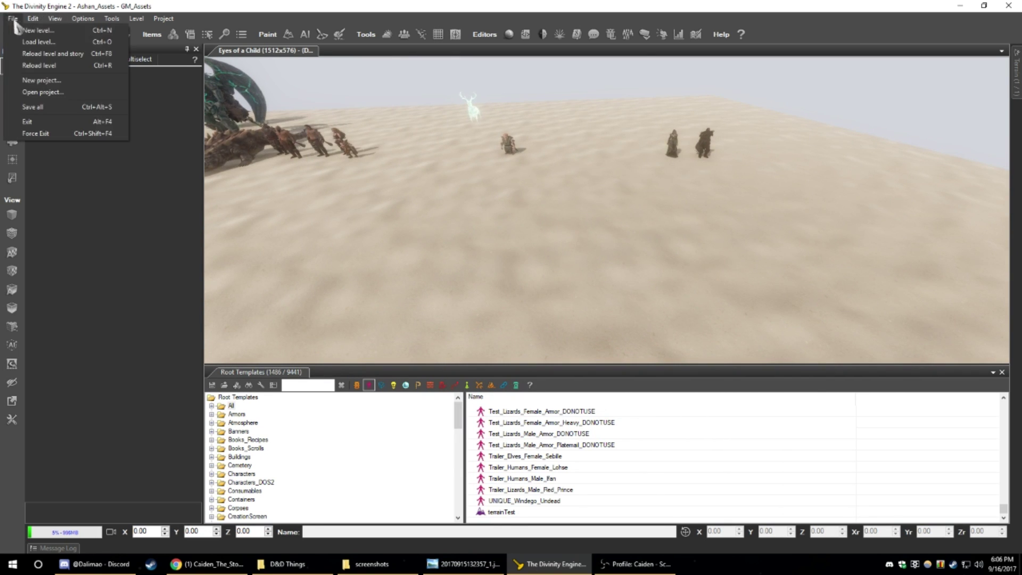
left_click(66, 52)
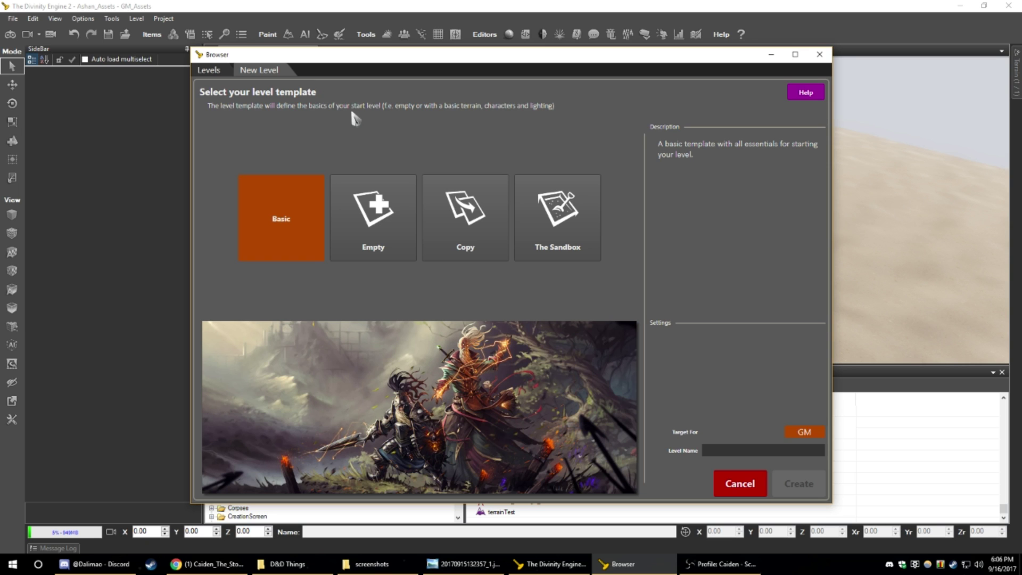
left_click(471, 223)
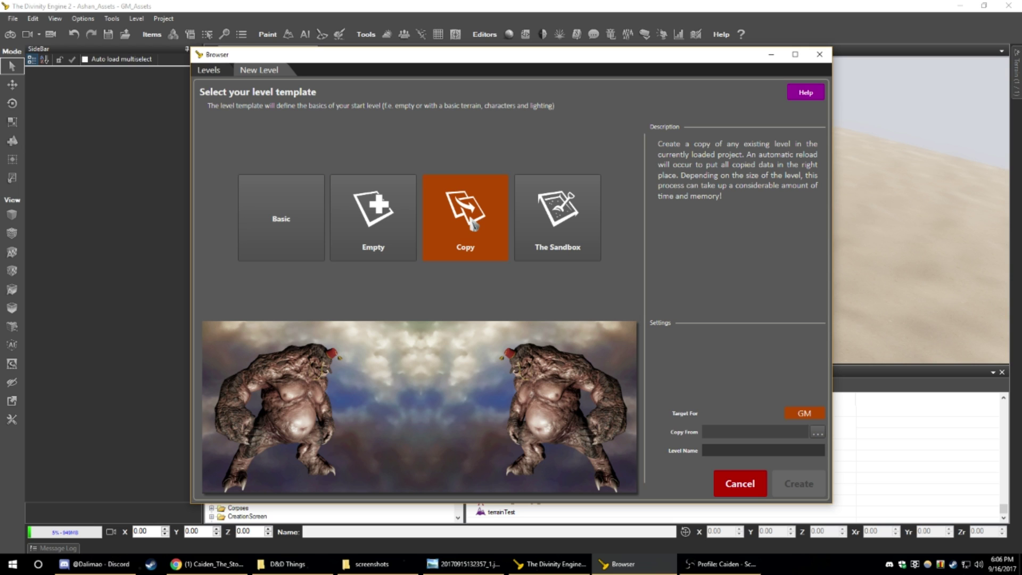
left_click(314, 242)
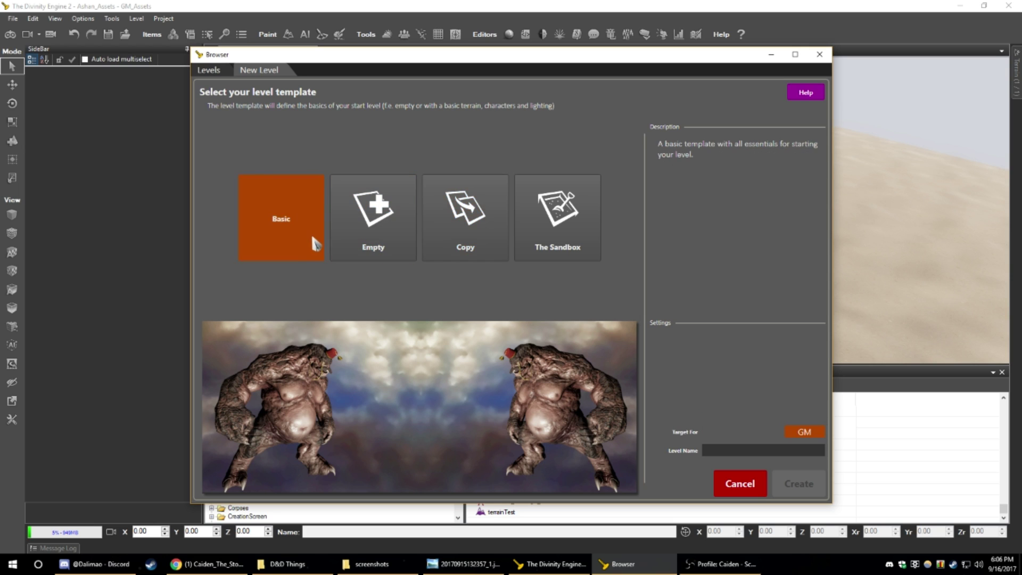
left_click(361, 229)
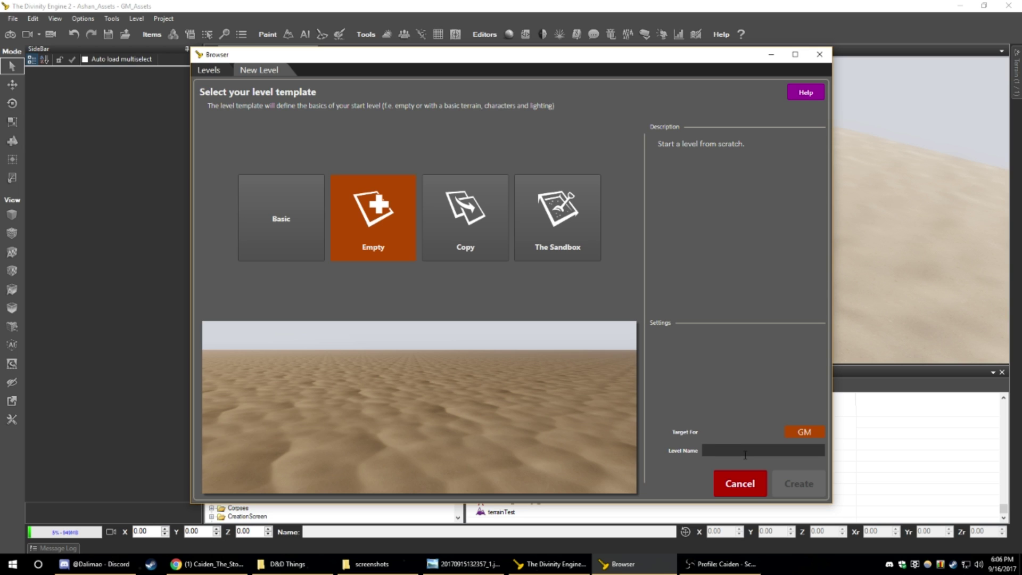
type("Village_Small")
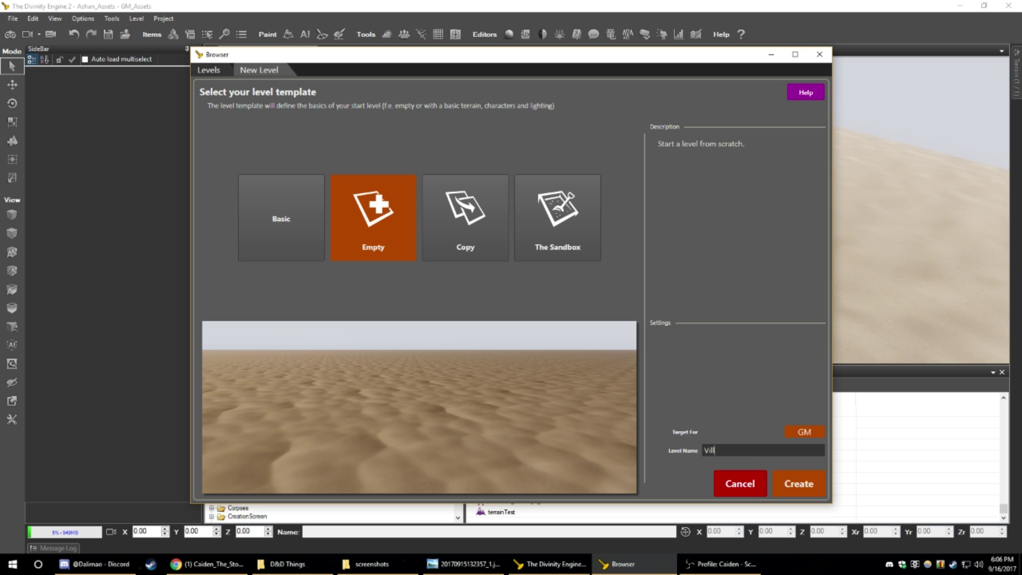
left_click(800, 483)
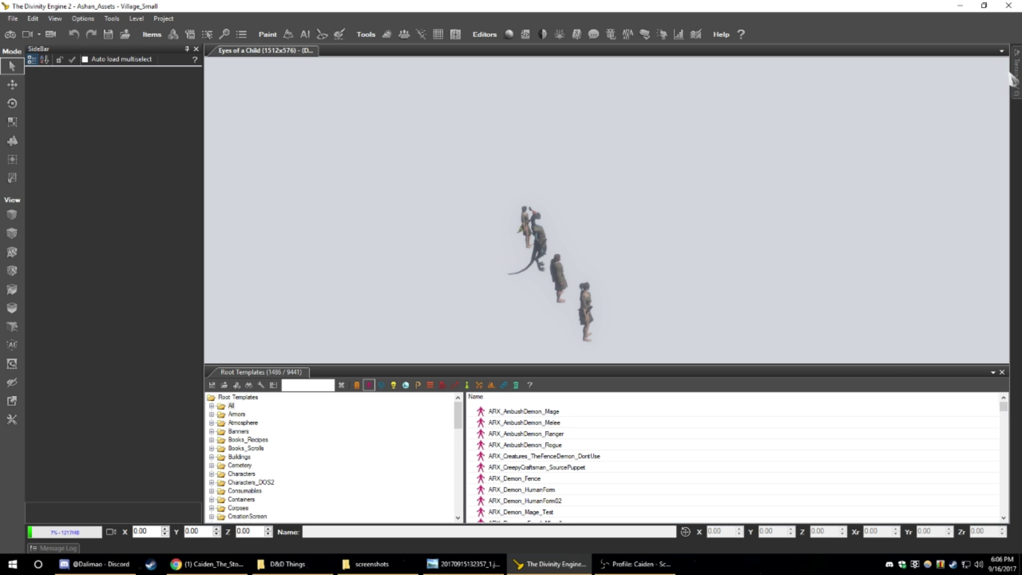
- Start a new terrain and set its width and height to 1 patch each
mouse_move(1014, 79)
mouse_move(60, 549)
left_click(289, 34)
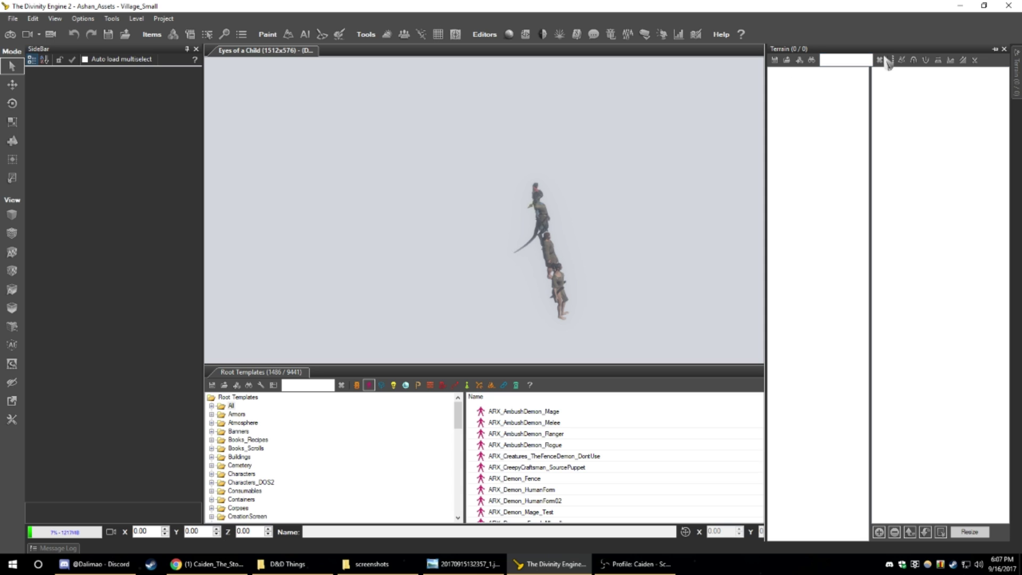
left_click(802, 63)
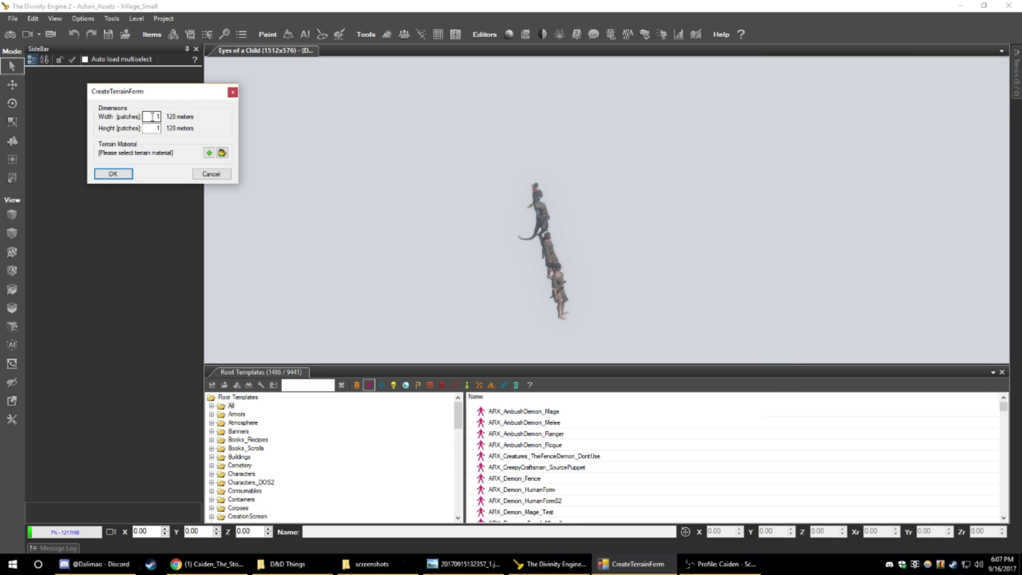
type("2")
left_click(149, 128)
type("3")
key("shift+Tab")
type("3")
key("BackSpace")
type("1")
left_click_drag(150, 128, 180, 131)
type("1")
- Place the Resource Manager beside the terrain form, hide texture resources and preview a few engine materials
left_click_drag(1021, 155, 381, 130)
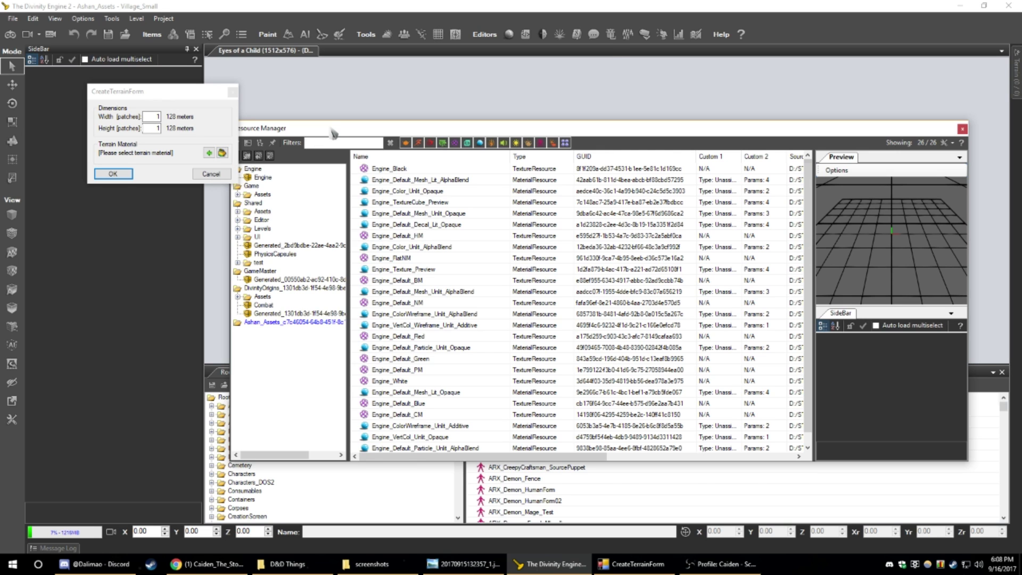
left_click_drag(333, 134, 347, 134)
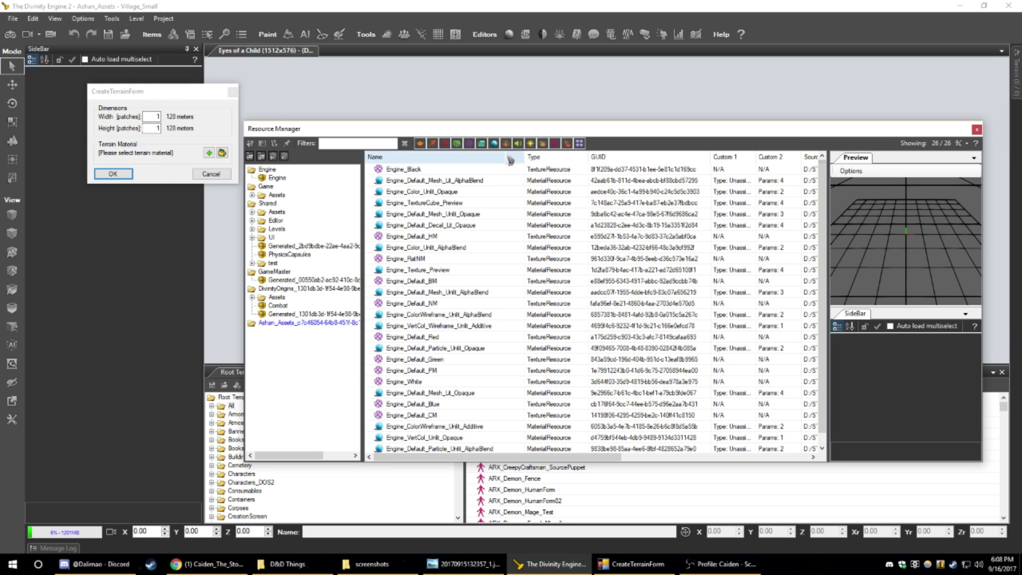
left_click(471, 145)
left_click(457, 203)
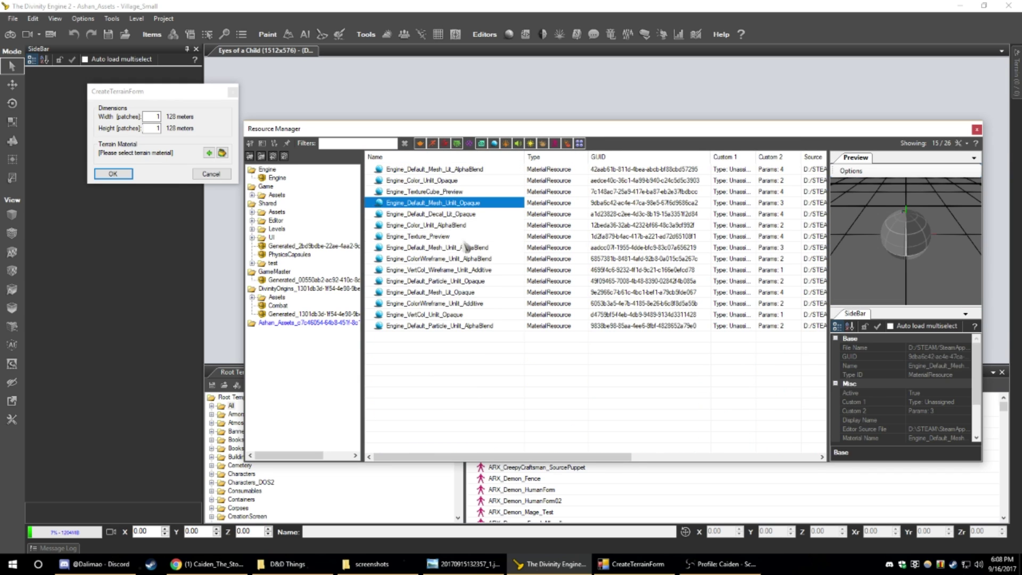
left_click(447, 237)
left_click(443, 259)
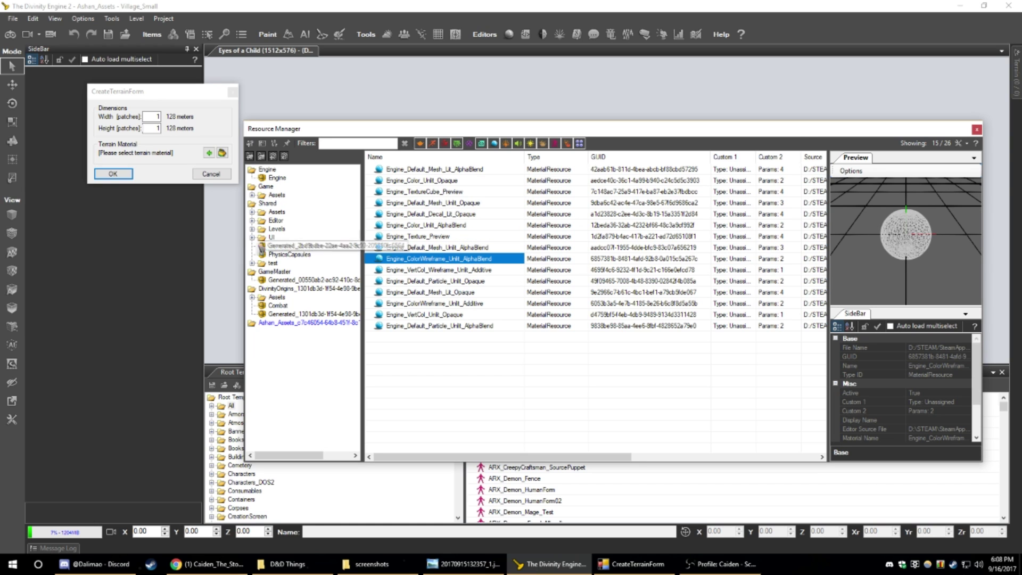
- Browse the Materials and Textures folders of the Shared assets and preview the mud decal materials
left_click(268, 205)
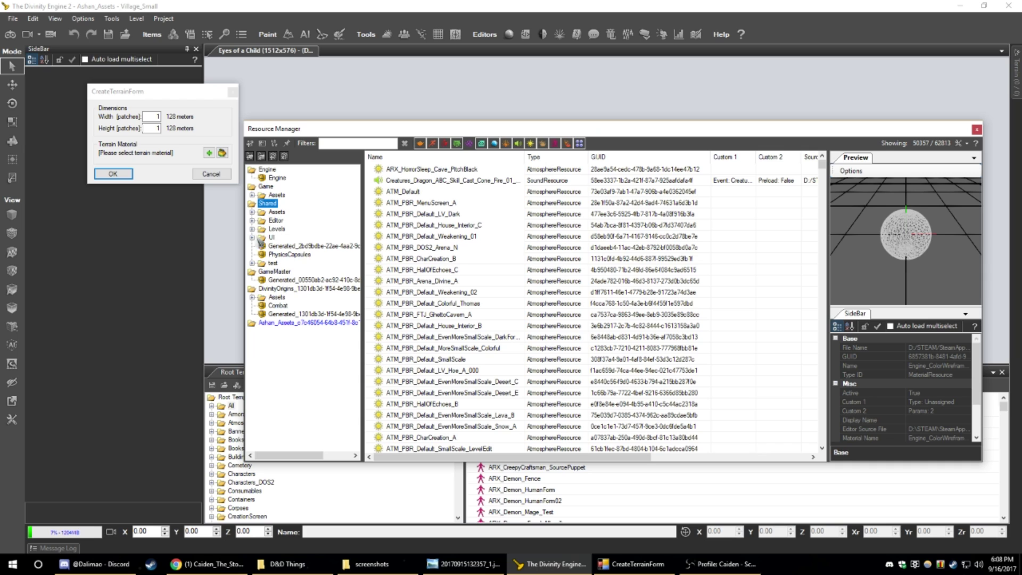
left_click(252, 238)
left_click(252, 238)
left_click(274, 213)
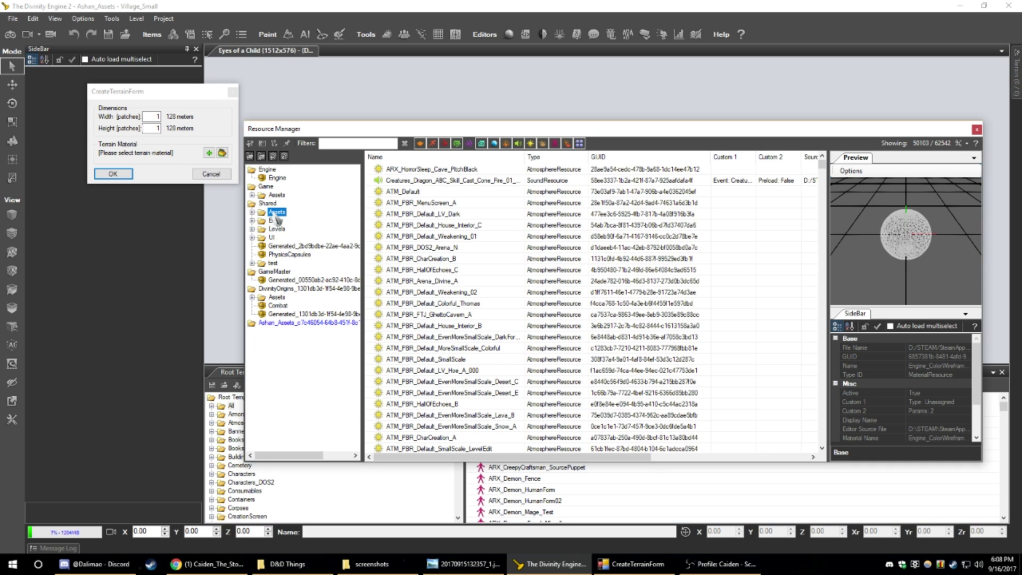
left_click(253, 213)
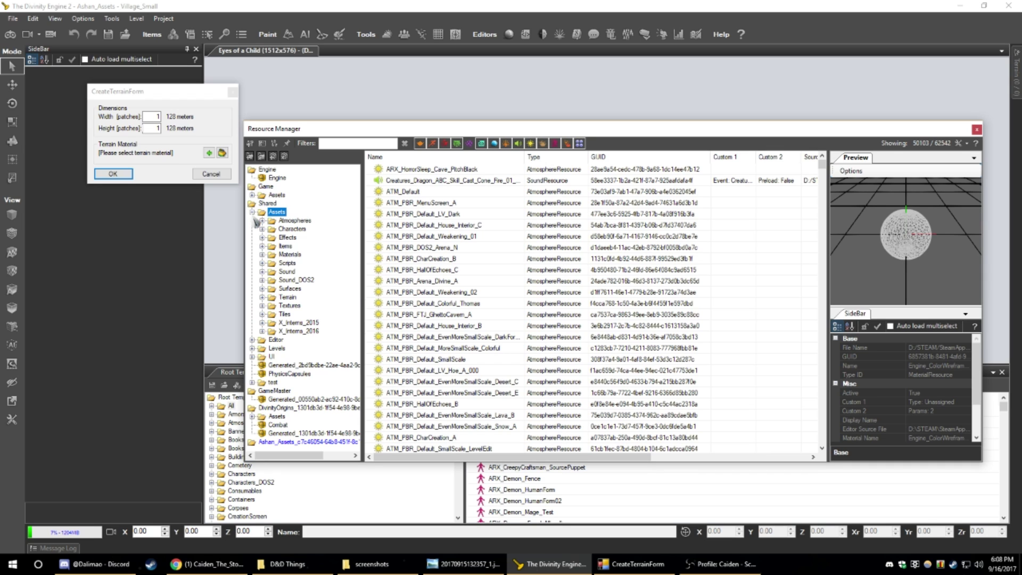
left_click(288, 258)
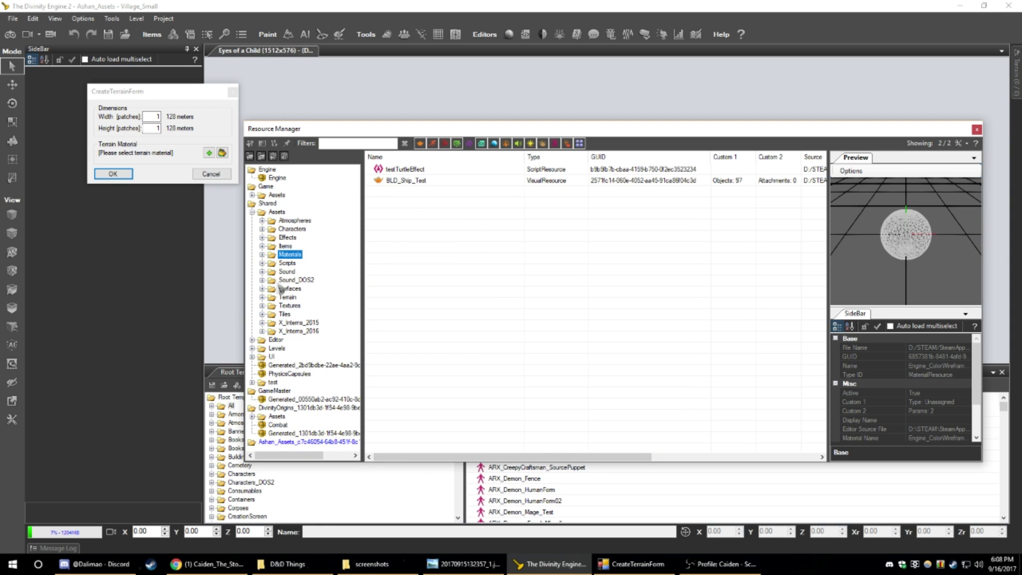
left_click(289, 306)
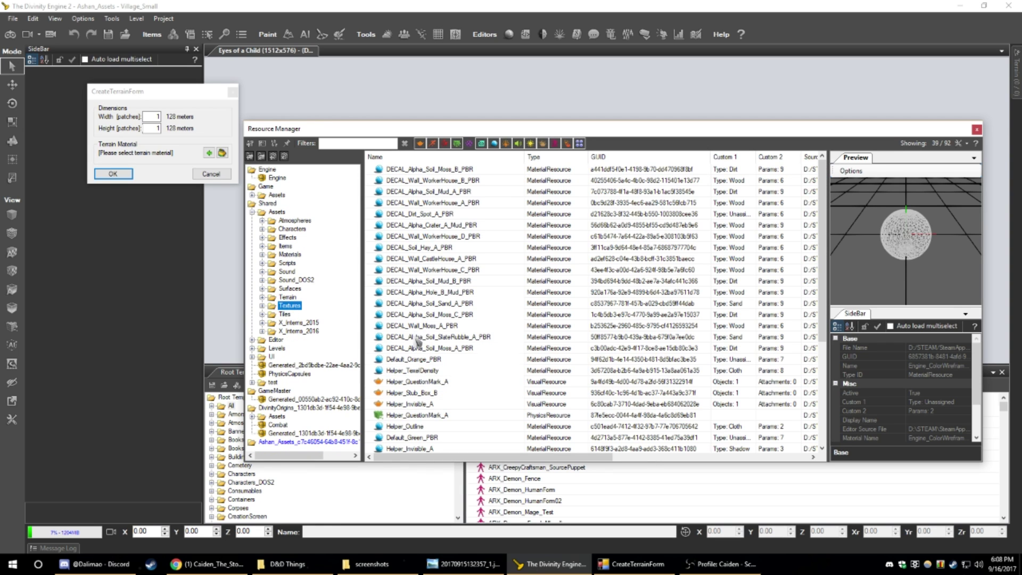
left_click(419, 303)
left_click(425, 293)
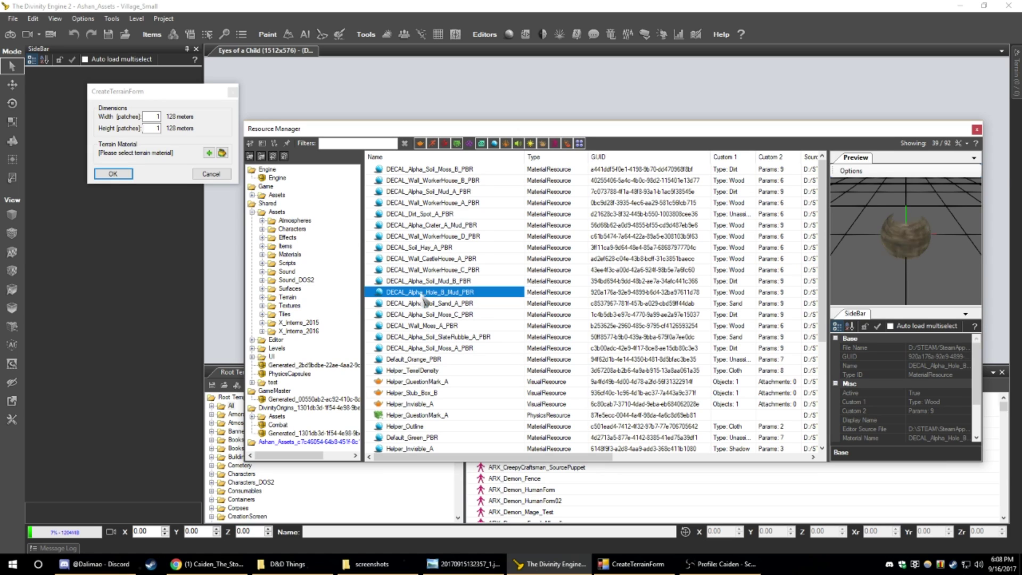
left_click(432, 280)
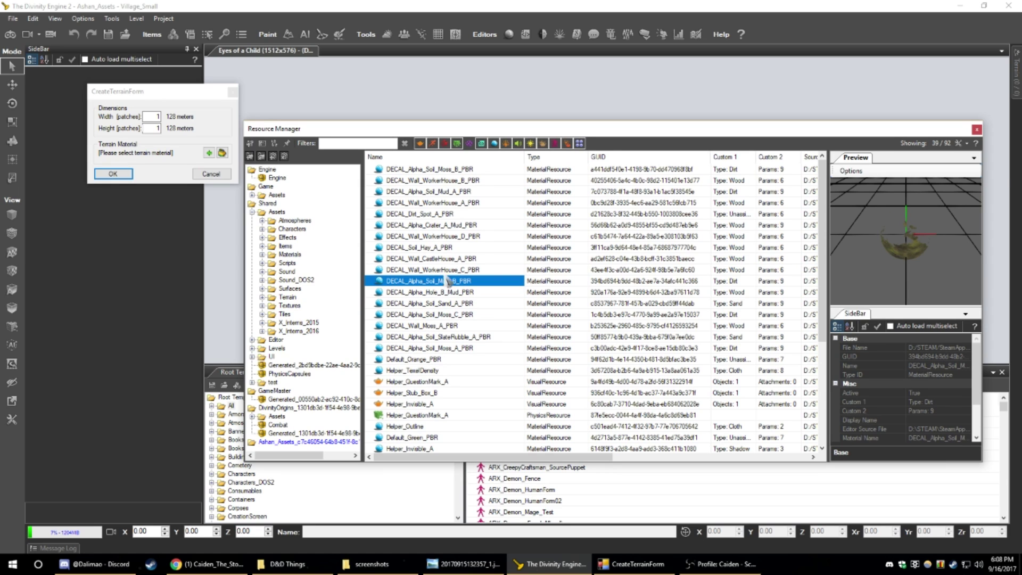
- Restrict the resource list to material resources and filter the whole Shared folder for "sand"
left_click(494, 143)
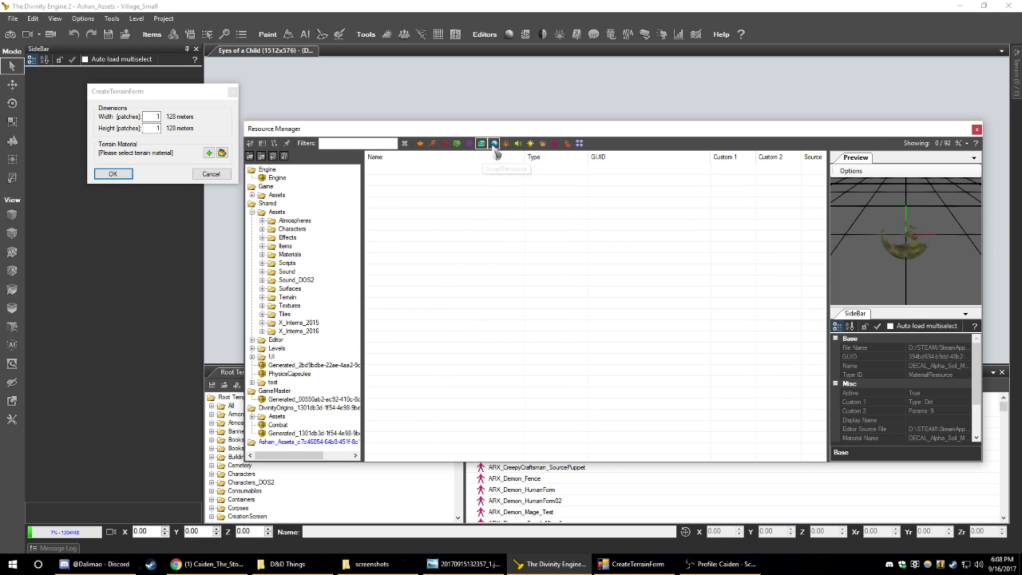
left_click(495, 149)
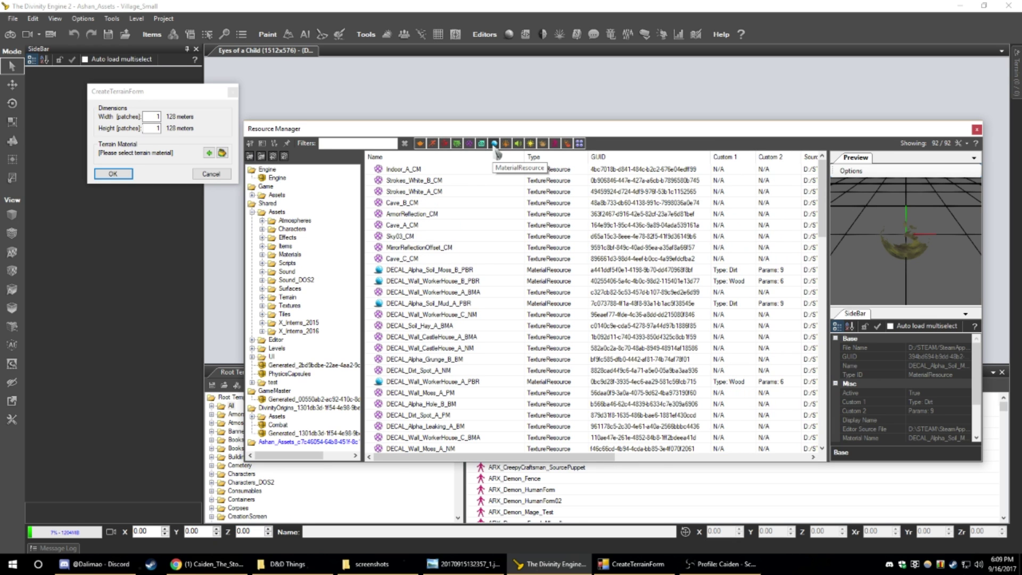
left_click(494, 151)
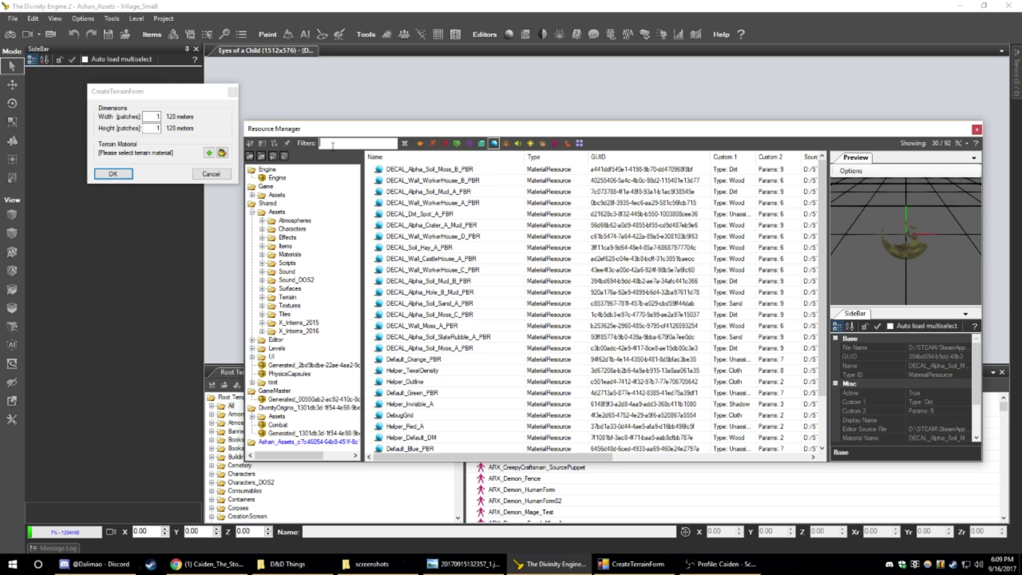
type("sand")
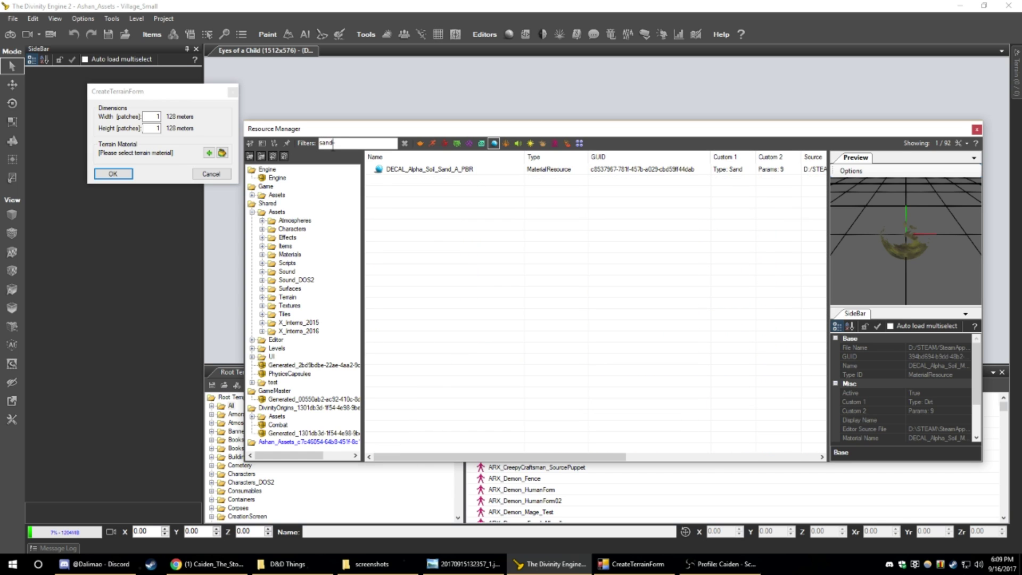
left_click(267, 203)
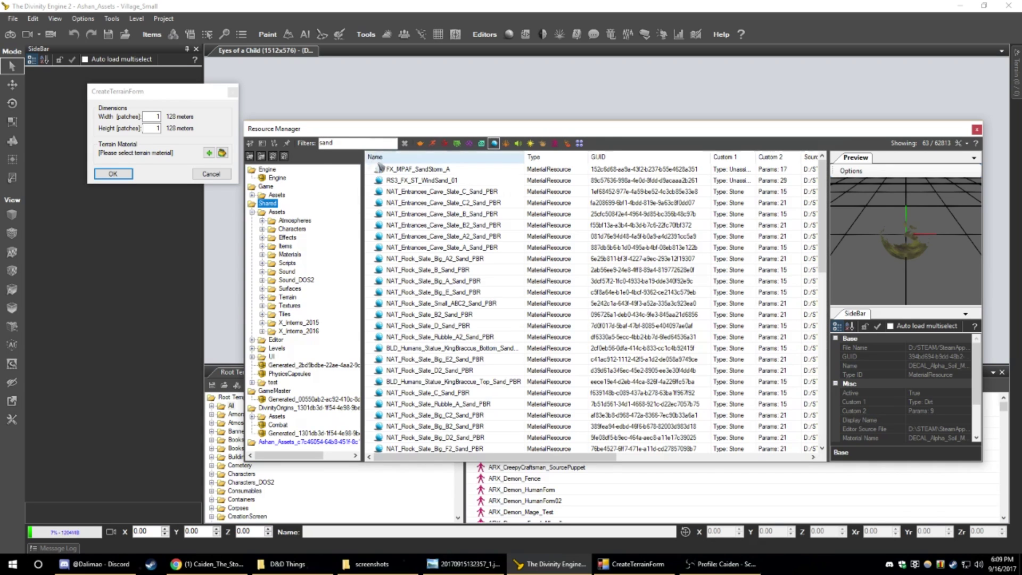
left_click(357, 143)
- Find TR_Soil_Sand_Wavy_Large_A_PBR among the sand materials and assign it as the terrain material
scroll(441, 207, "down", 1)
left_click(443, 214)
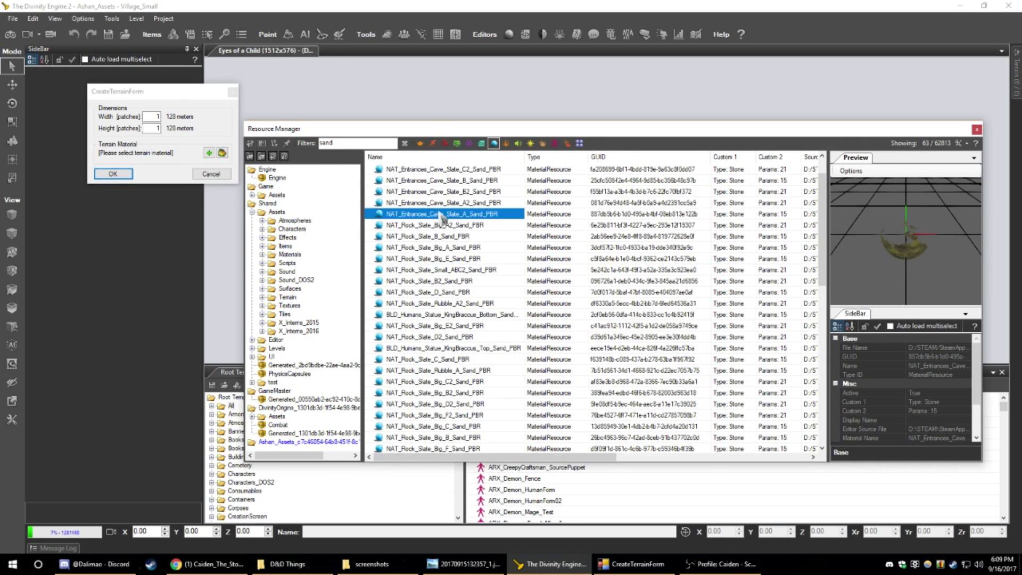
scroll(450, 235, "down", 3)
scroll(456, 301, "down", 1)
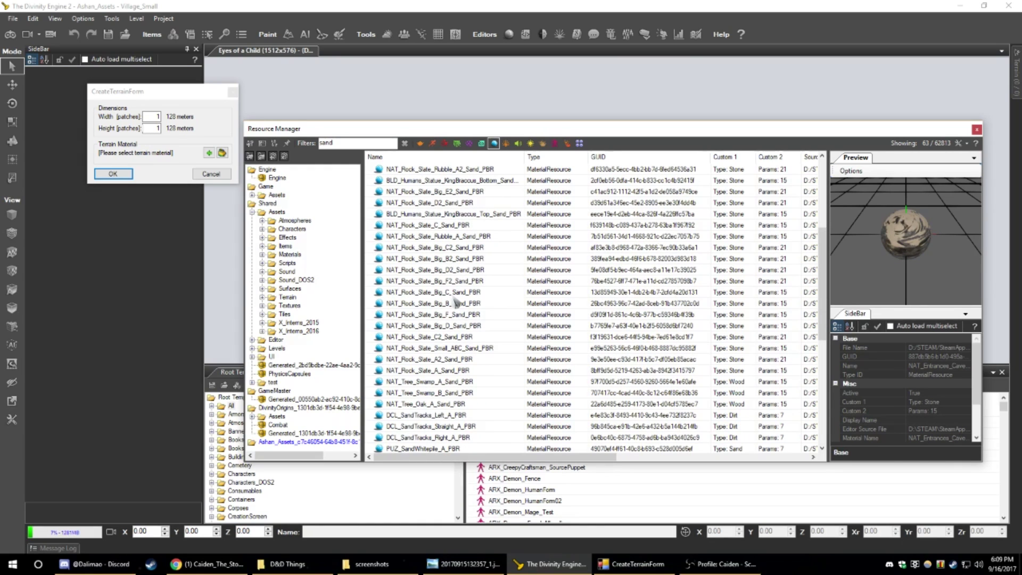
scroll(459, 336, "down", 4)
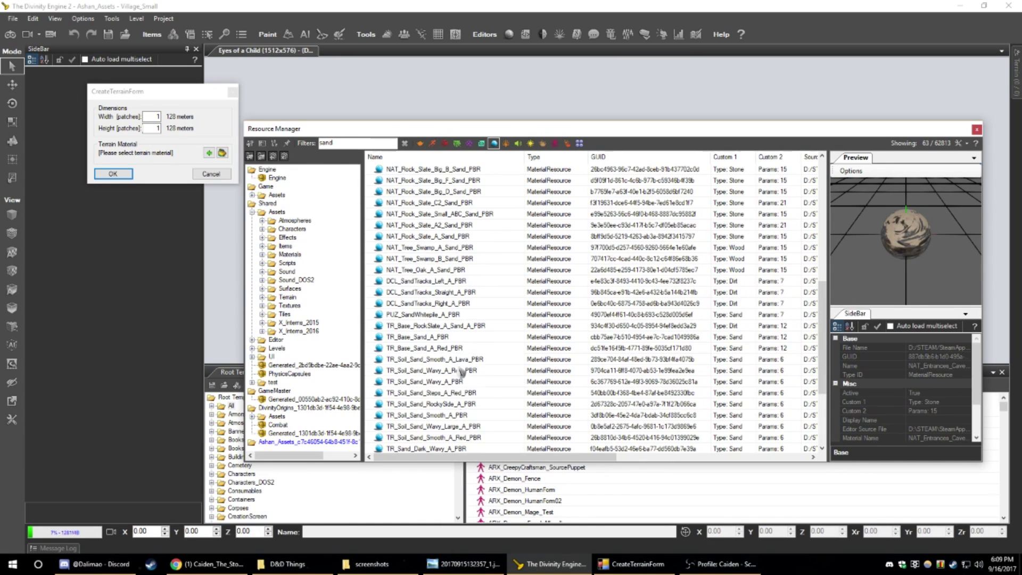
left_click(439, 427)
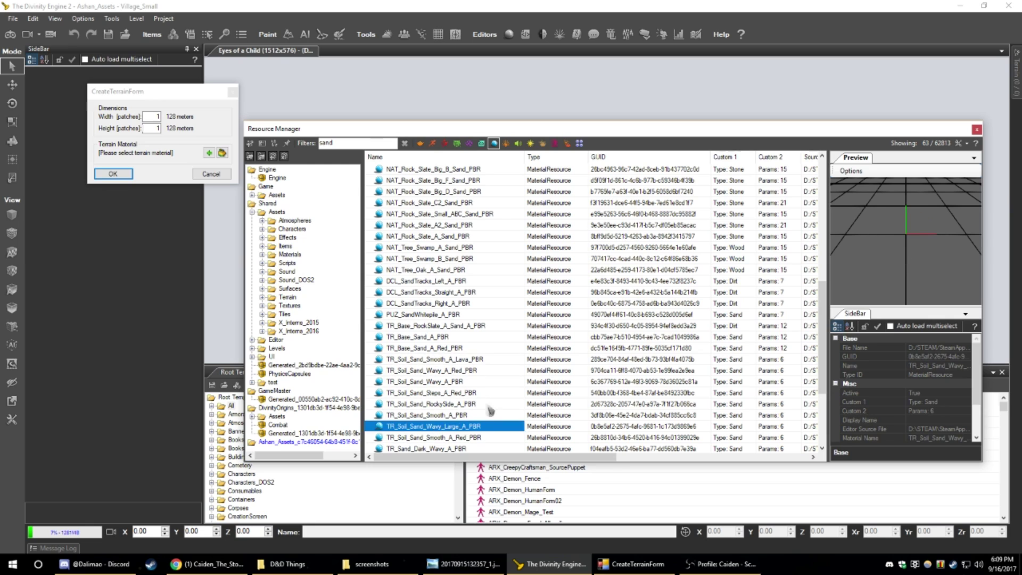
left_click(209, 153)
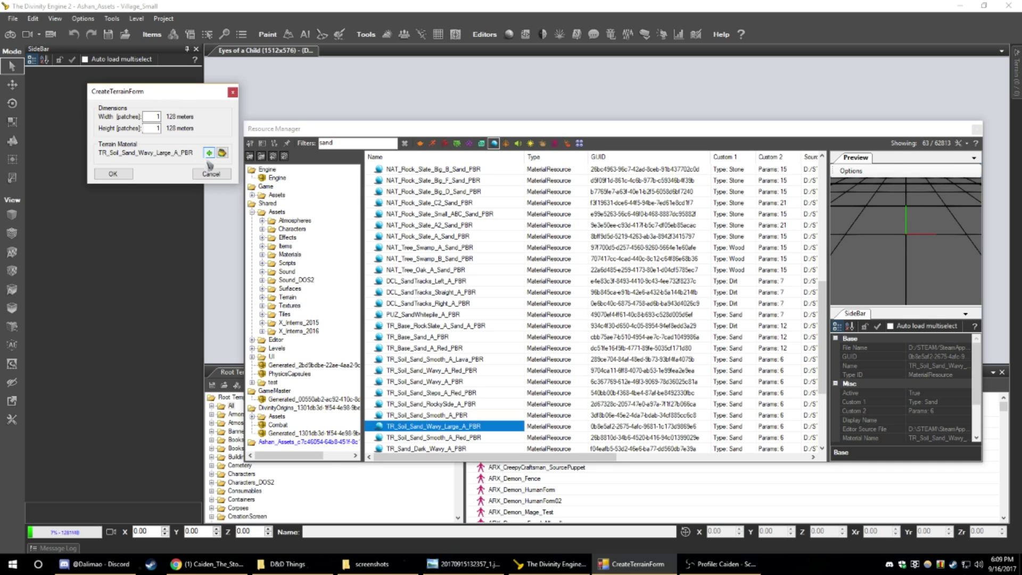
- Create the one-patch terrain with the chosen sand material and move the Resource Manager clear of the viewport
left_click(112, 175)
right_click_drag(712, 100, 660, 102)
left_click(554, 132)
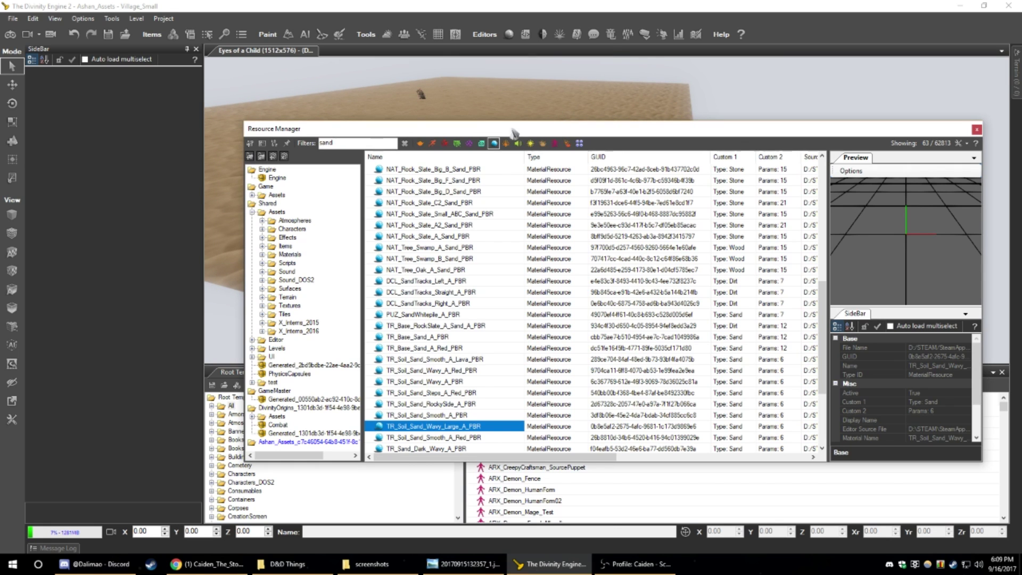
left_click_drag(511, 130, 1021, 143)
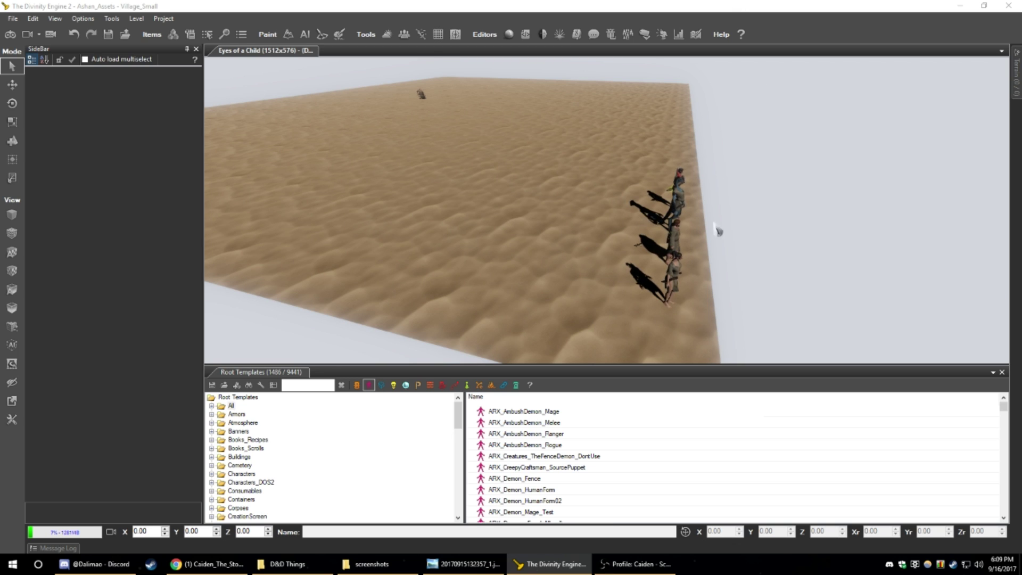
- Examine the new sand terrain's surface and edges from several angles and distances
right_click_drag(531, 246, 575, 229)
key("w")
key("s")
key("w")
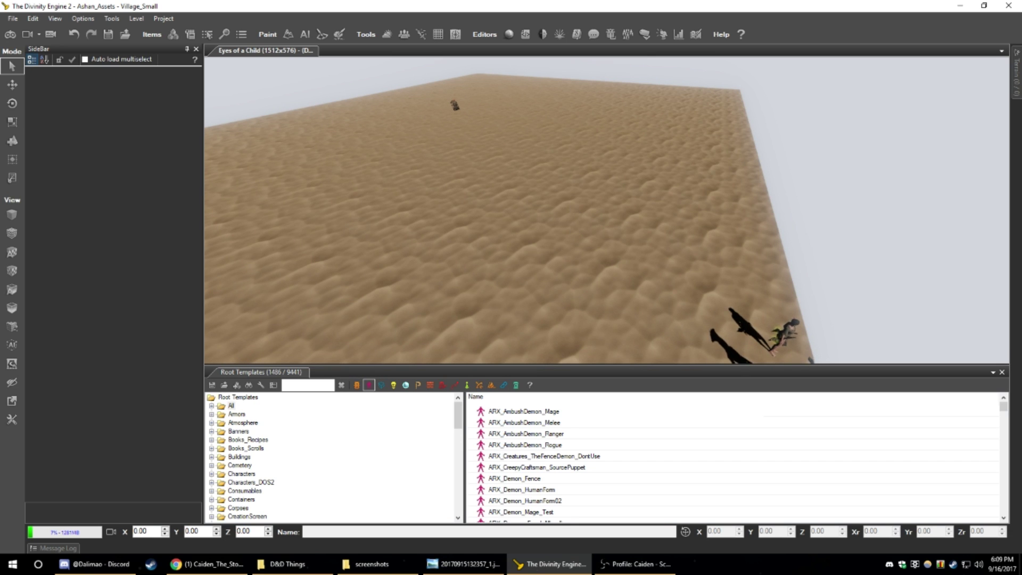
mouse_move(575, 229)
right_mouse_down()
mouse_move(537, 226)
mouse_move(596, 248)
mouse_move(593, 272)
mouse_move(565, 228)
right_mouse_up()
key("w")
key("w")
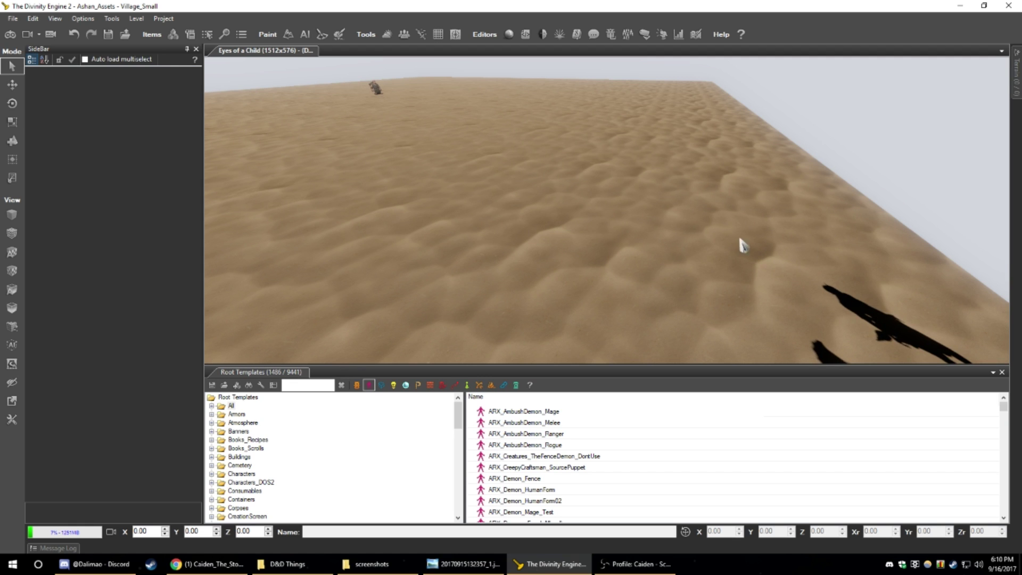
mouse_move(740, 241)
right_mouse_down()
mouse_move(693, 236)
mouse_move(752, 242)
right_mouse_up()
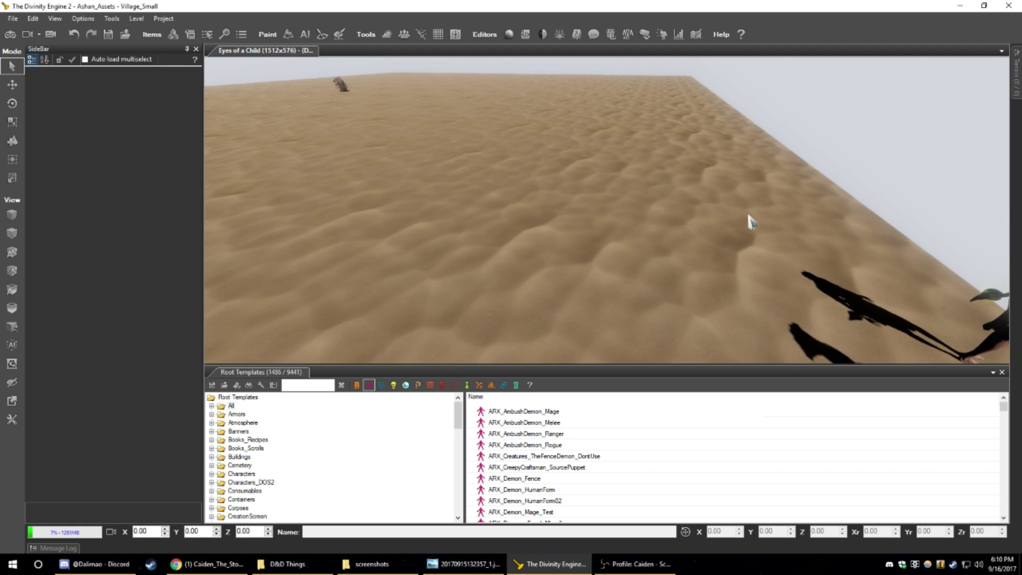
right_click_drag(749, 215, 664, 212)
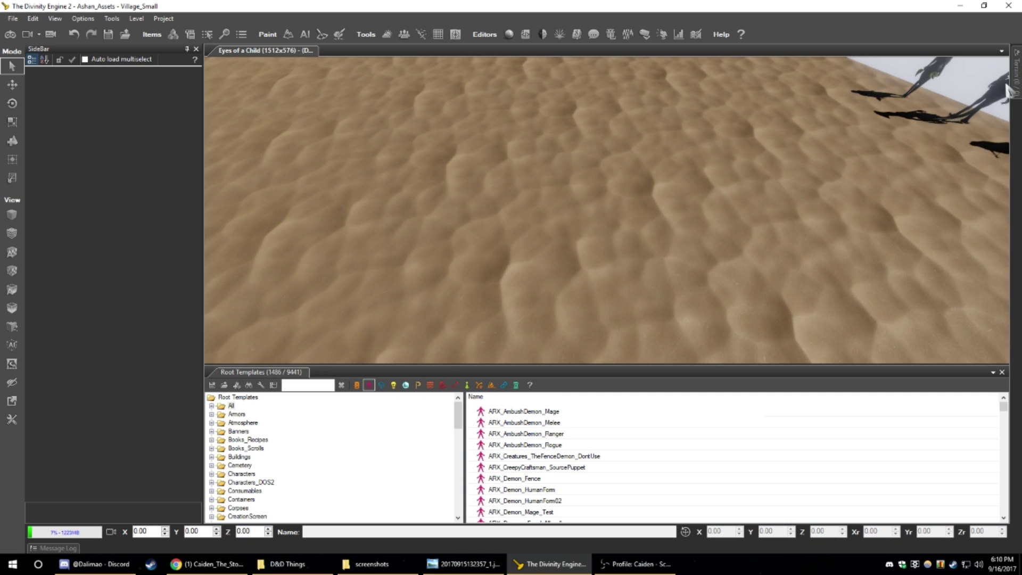
- Reveal the collapsed Terrain panel and pin it open beside the viewport
mouse_move(1014, 81)
right_click_drag(658, 167, 651, 148)
middle_click_drag(651, 148, 971, 80)
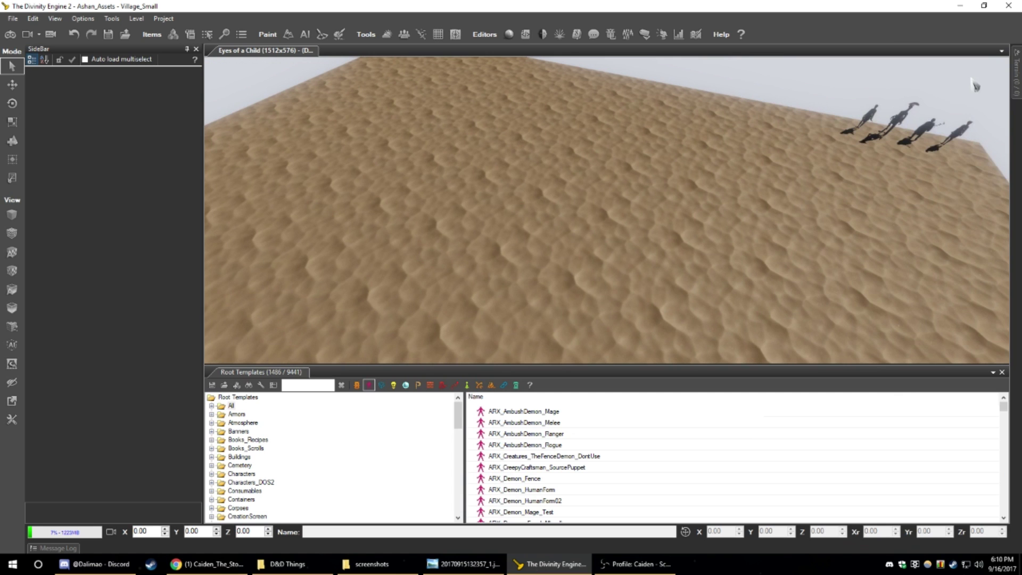
left_click(1005, 48)
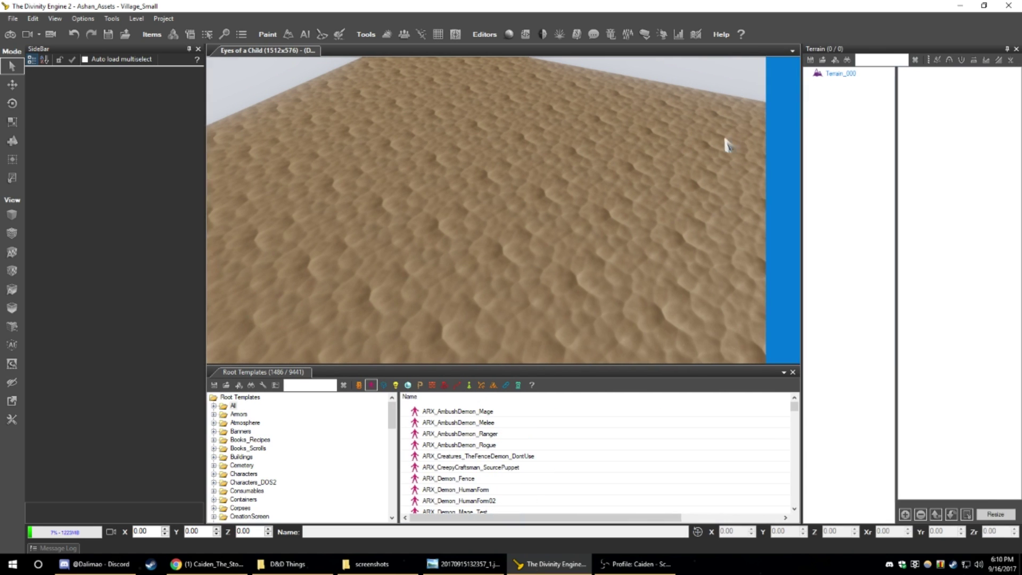
mouse_move(675, 152)
right_mouse_down()
mouse_move(586, 143)
mouse_move(673, 152)
right_mouse_up()
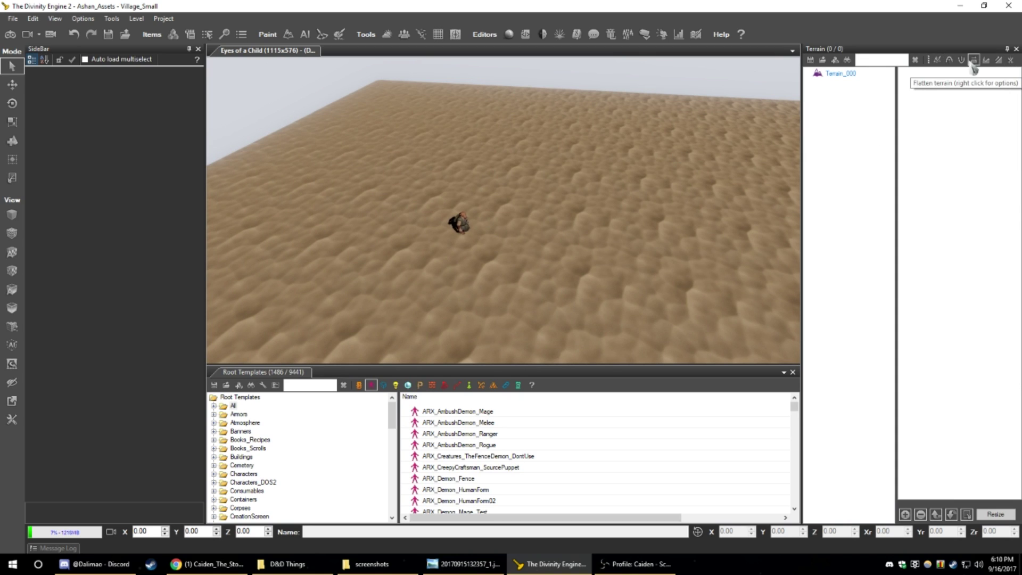
- Raise a low mound in the sand near the four standing characters with the raise terrain brush
left_click(949, 60)
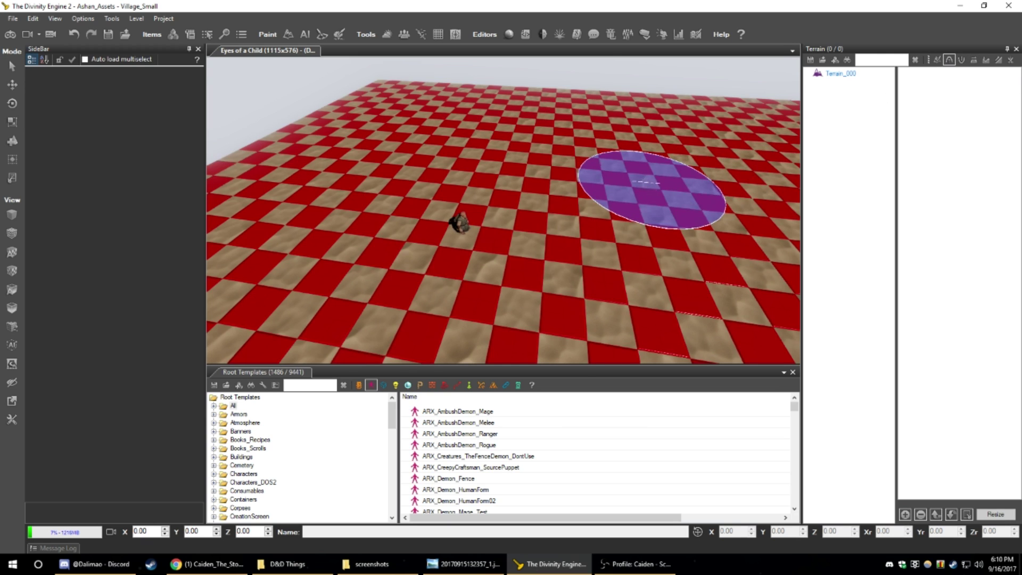
mouse_move(645, 182)
middle_mouse_down()
mouse_move(657, 192)
mouse_move(635, 196)
middle_mouse_up()
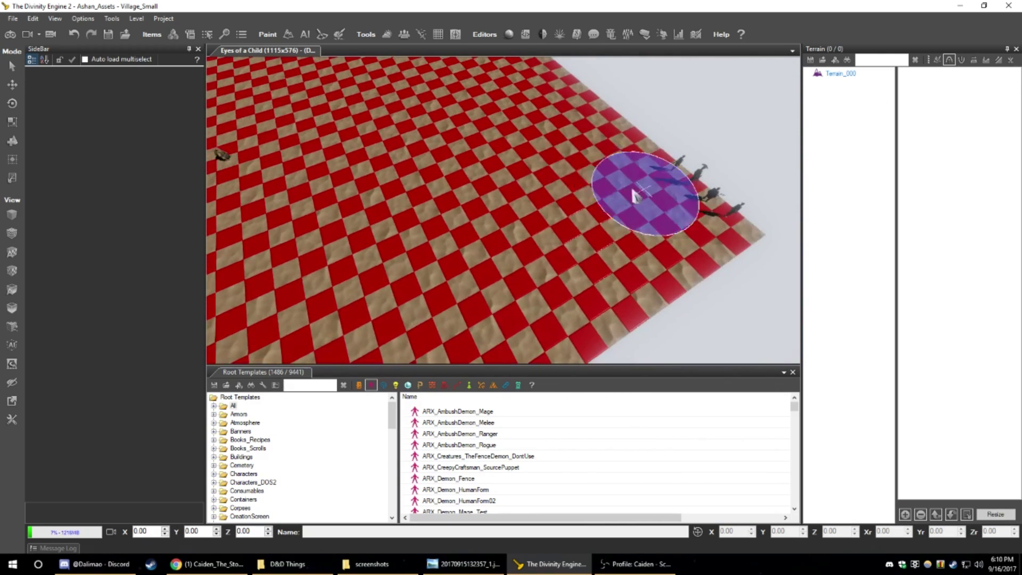
left_click(543, 221)
middle_click_drag(561, 217, 410, 187)
scroll(393, 166, "up", 5)
scroll(455, 212, "up", 2)
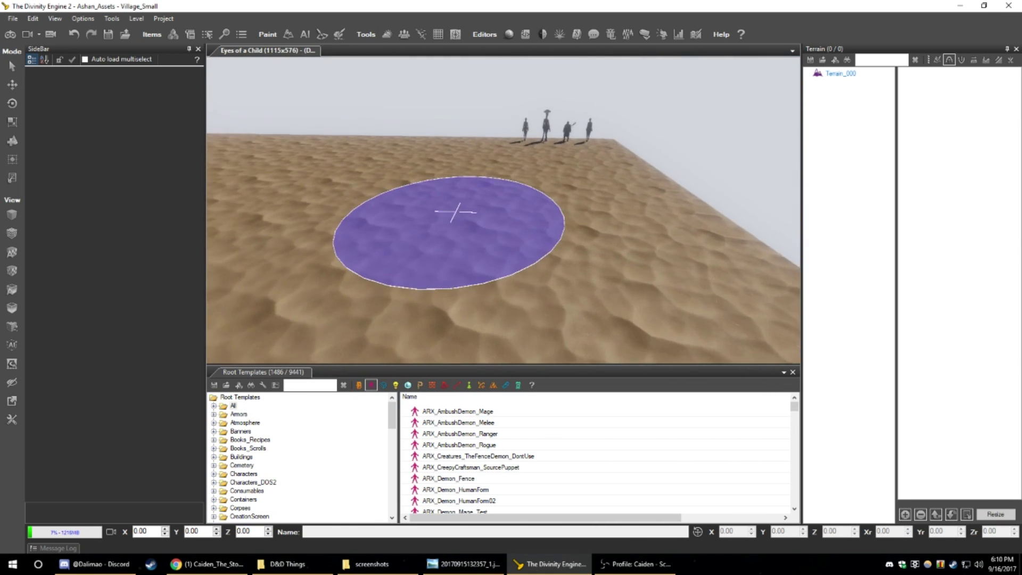
middle_click_drag(456, 212, 446, 228)
left_click_drag(507, 231, 503, 219)
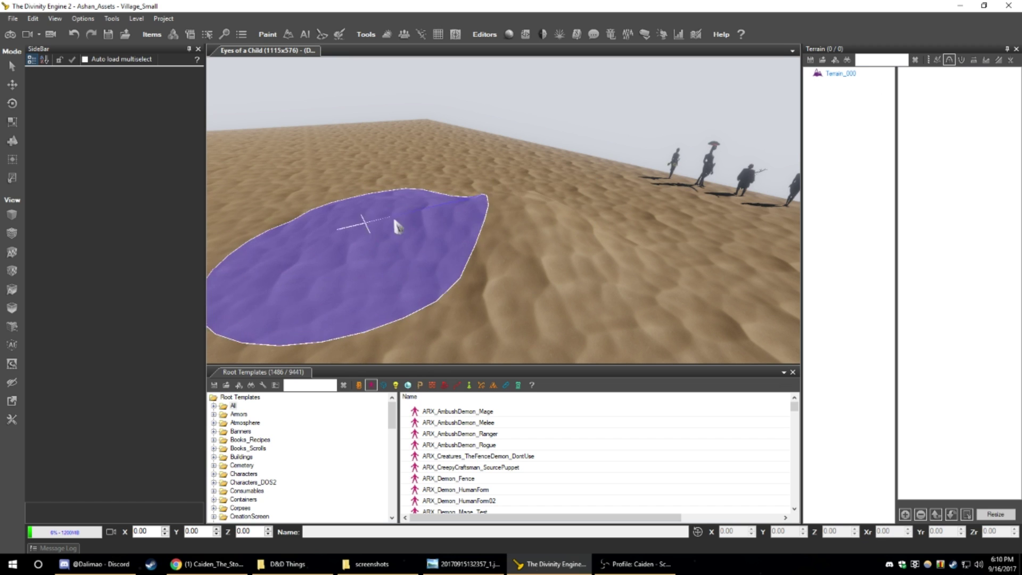
- Lower the ground beside the mound and level the area with the Flatten terrain brush
left_click(960, 62)
middle_click_drag(628, 250, 576, 291)
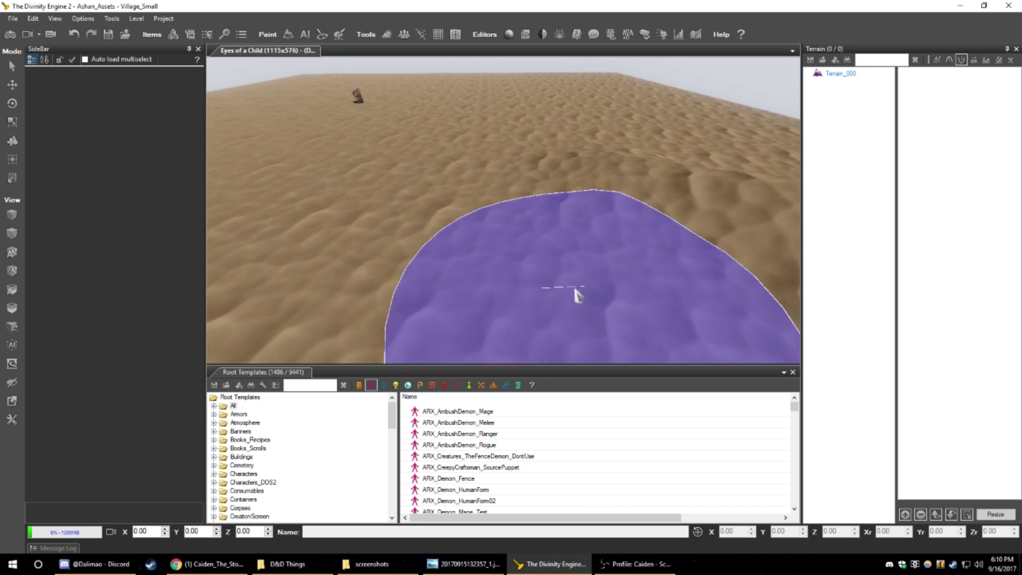
left_click(974, 62)
mouse_move(653, 121)
middle_mouse_down()
mouse_move(594, 154)
mouse_move(615, 113)
middle_mouse_up()
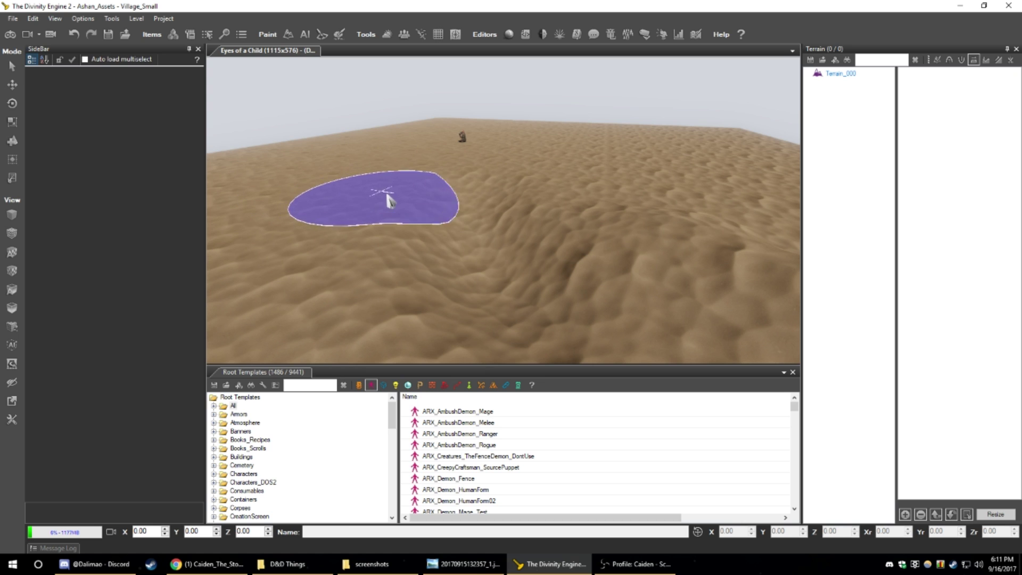
mouse_move(387, 195)
left_mouse_down()
mouse_move(475, 212)
mouse_move(608, 216)
mouse_move(648, 243)
mouse_move(457, 261)
left_mouse_up()
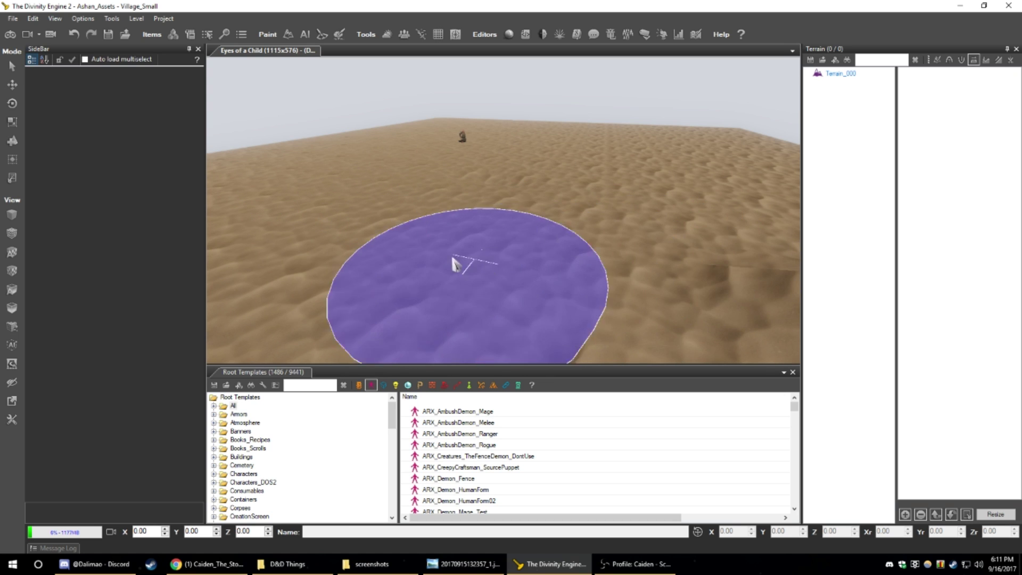
left_click(986, 59)
- Raise a tall, steep hill on the terrain near the four characters
left_click(949, 60)
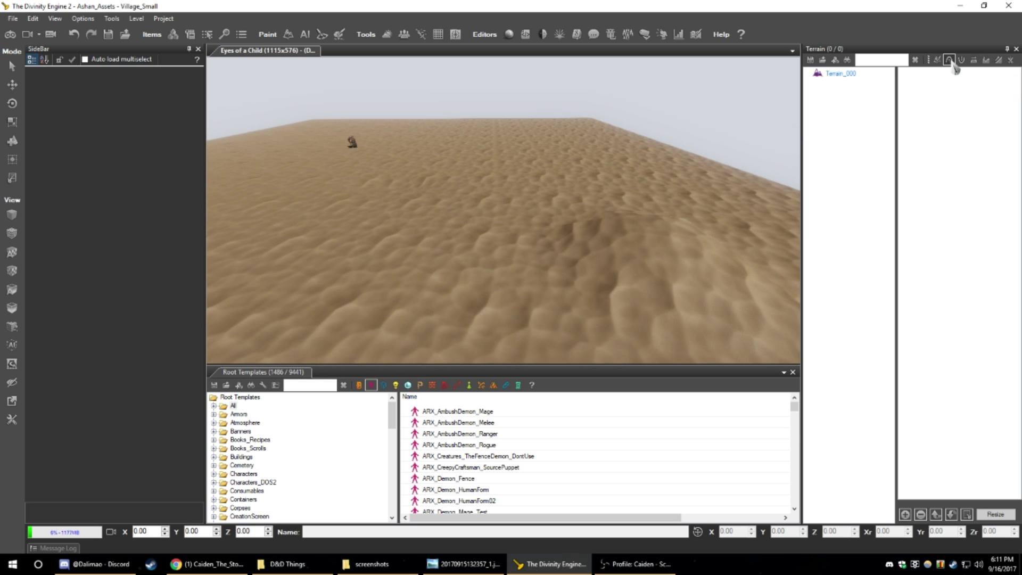
middle_click_drag(549, 184, 597, 209)
mouse_move(597, 211)
left_mouse_down()
mouse_move(342, 245)
mouse_move(505, 219)
mouse_move(454, 208)
mouse_move(469, 167)
left_mouse_up()
middle_click_drag(469, 168, 769, 149)
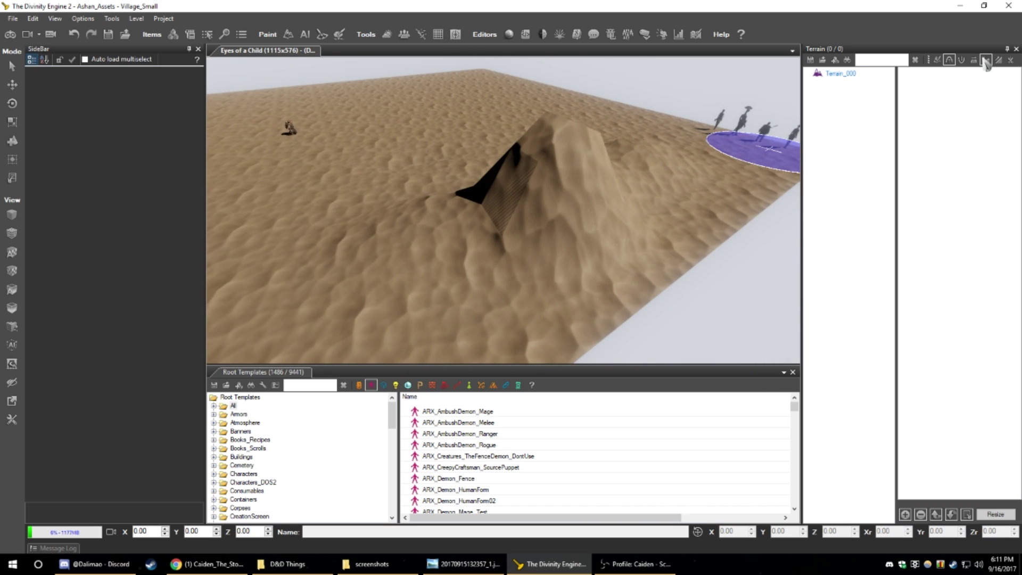
- Smooth the steep hill's peak and sides into rounded slopes with the smooth terrain brush
left_click(986, 60)
scroll(538, 147, "up", 5)
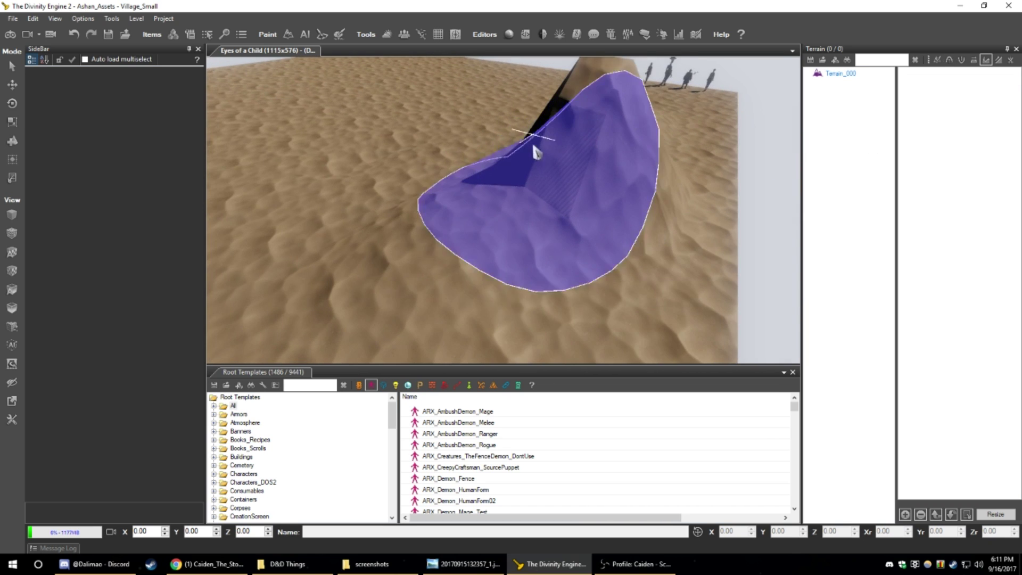
mouse_move(536, 153)
left_mouse_down()
mouse_move(534, 171)
mouse_move(525, 164)
mouse_move(582, 91)
mouse_move(600, 90)
mouse_move(494, 140)
mouse_move(568, 200)
mouse_move(490, 128)
left_mouse_up()
mouse_move(491, 128)
middle_mouse_down()
mouse_move(531, 112)
mouse_move(508, 165)
middle_mouse_up()
mouse_move(508, 165)
left_mouse_down()
mouse_move(506, 183)
mouse_move(456, 155)
left_mouse_up()
middle_click_drag(456, 155, 491, 148)
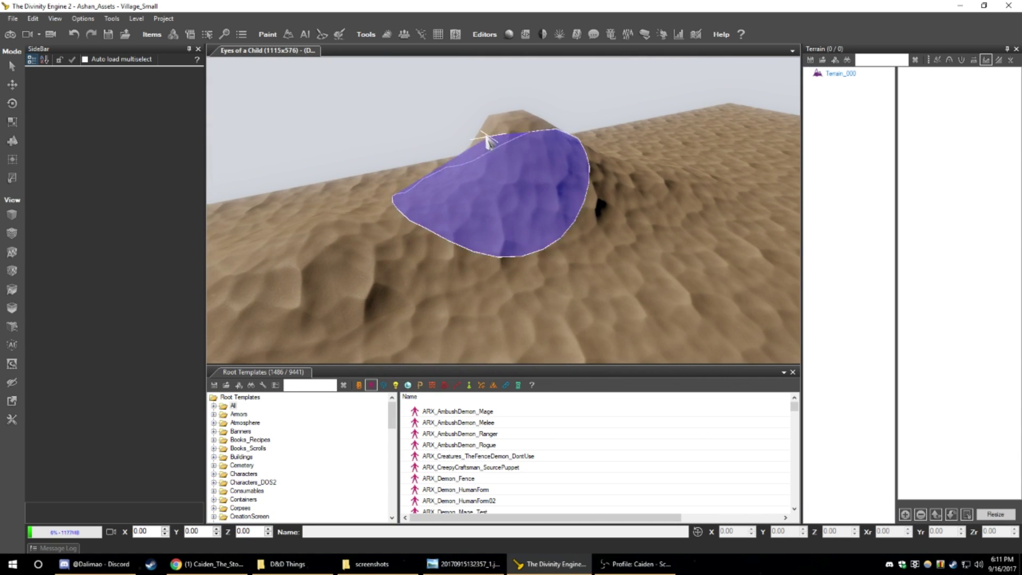
left_click_drag(488, 142, 483, 138)
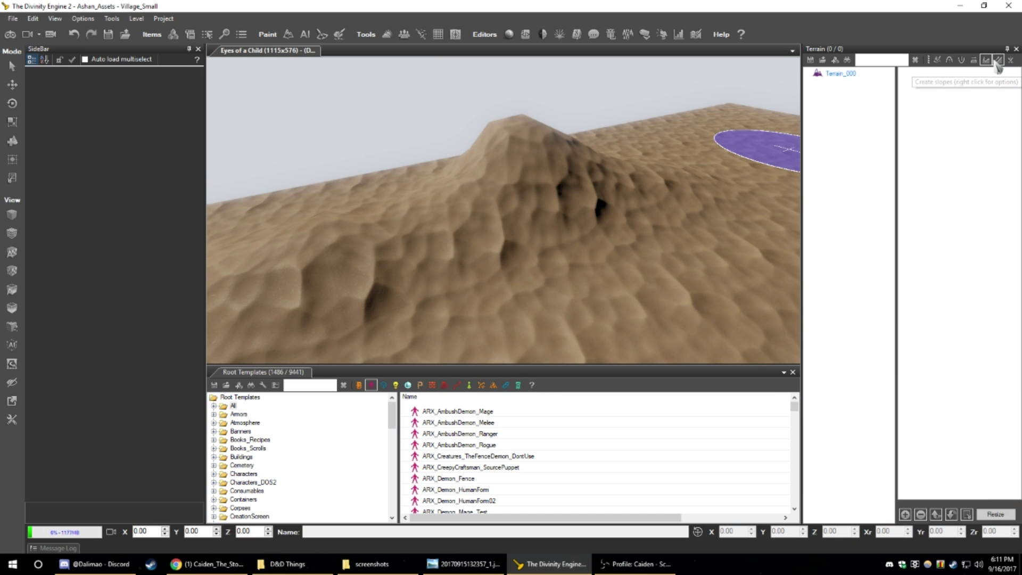
- Raise a second hill next to the smoothed one and flatten its top into a plateau
left_click(952, 63)
middle_click_drag(745, 150, 665, 158)
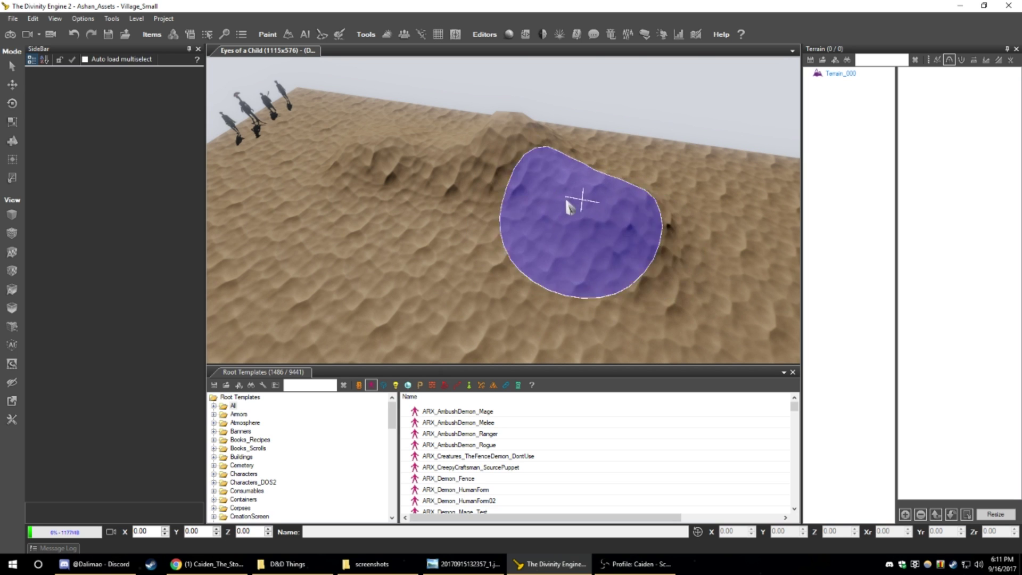
left_click(974, 59)
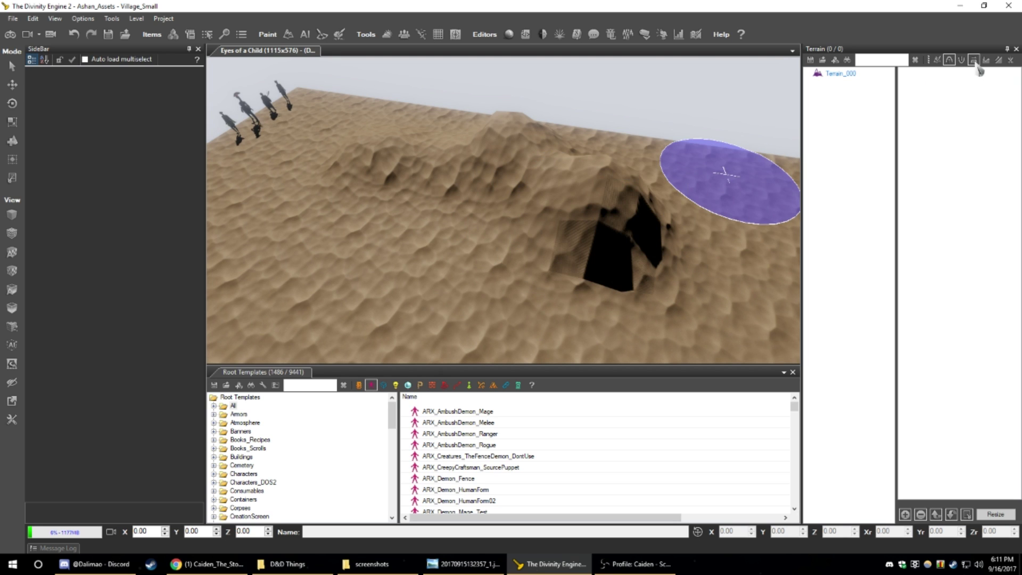
left_click(592, 204)
mouse_move(592, 204)
left_mouse_down()
mouse_move(607, 200)
mouse_move(495, 165)
mouse_move(555, 210)
mouse_move(491, 169)
mouse_move(554, 228)
mouse_move(640, 220)
left_mouse_up()
mouse_move(640, 220)
middle_mouse_down()
mouse_move(591, 234)
mouse_move(553, 222)
mouse_move(573, 219)
mouse_move(456, 203)
mouse_move(529, 201)
mouse_move(548, 229)
middle_mouse_up()
mouse_move(549, 229)
left_mouse_down()
mouse_move(577, 277)
mouse_move(499, 237)
mouse_move(446, 170)
mouse_move(479, 201)
left_mouse_up()
key("d")
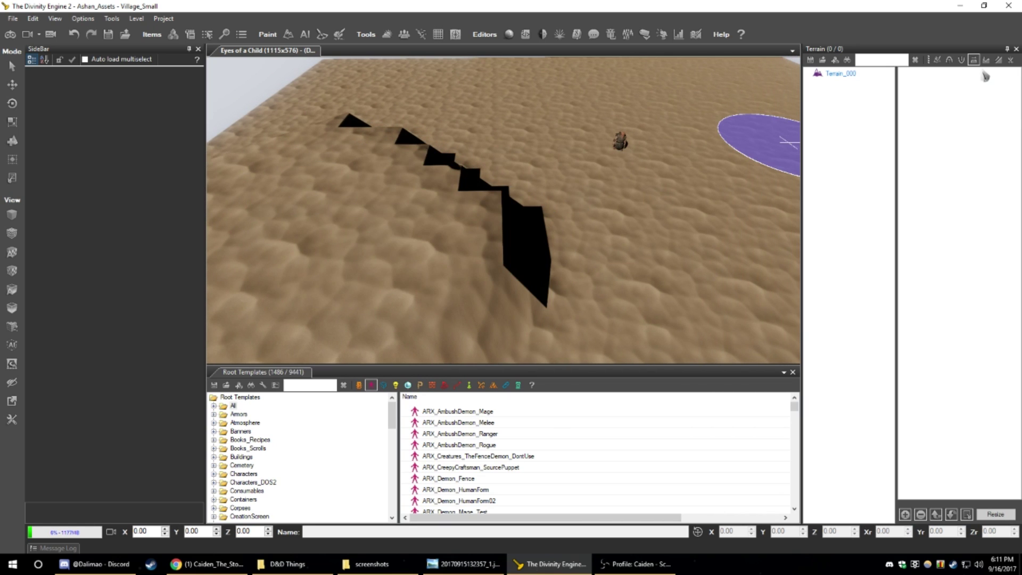
- Smooth the plateau's jagged, steep edge with the smooth terrain brush
left_click(985, 63)
middle_click_drag(588, 184, 549, 173)
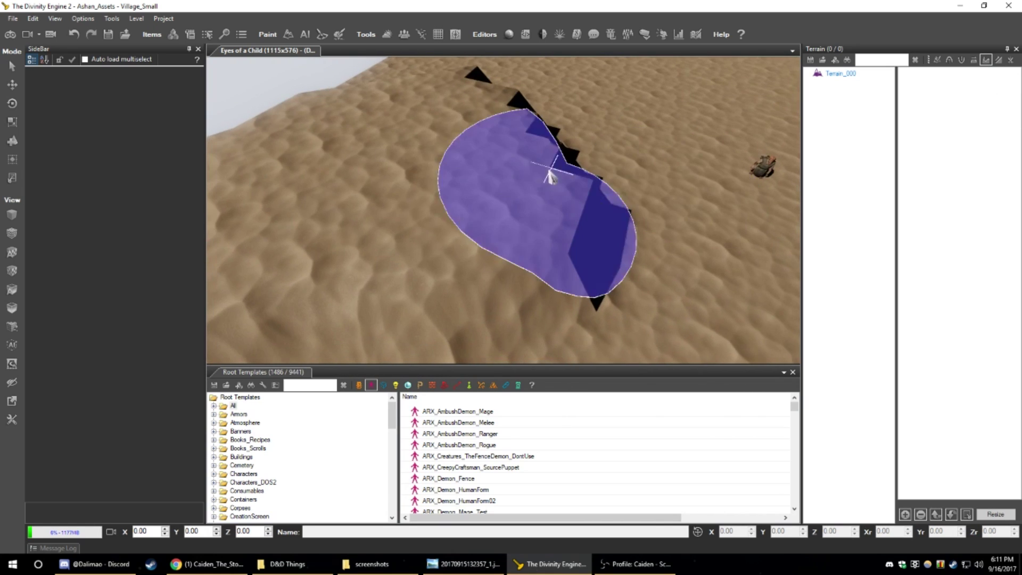
mouse_move(548, 157)
left_mouse_down()
mouse_move(474, 80)
mouse_move(548, 165)
mouse_move(489, 90)
mouse_move(548, 171)
mouse_move(560, 217)
left_mouse_up()
middle_click_drag(559, 217, 628, 239)
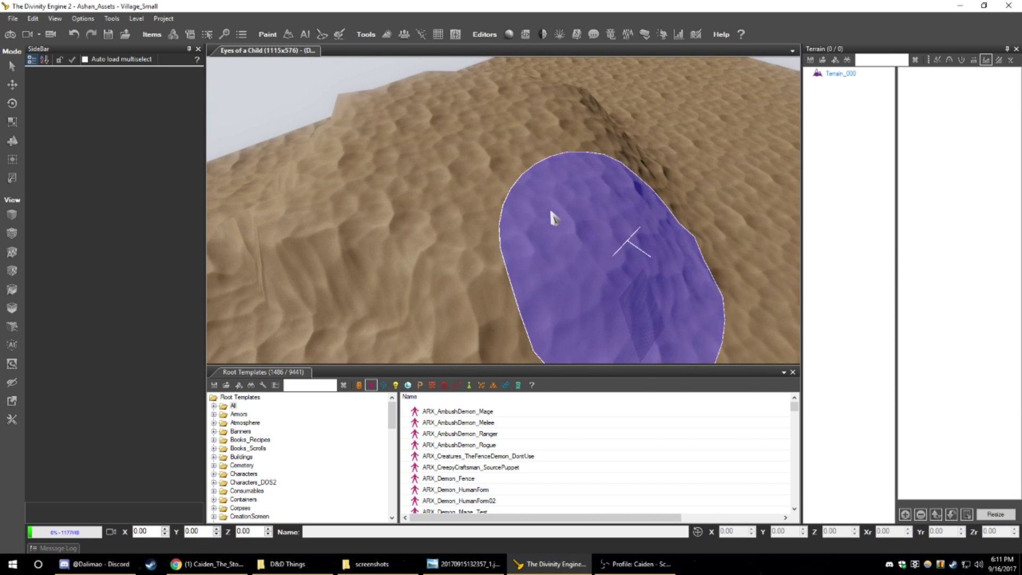
- Draw several ramps across the plateau and its sides with the Create slopes tool
left_click(999, 63)
mouse_move(690, 151)
middle_mouse_down()
mouse_move(669, 166)
mouse_move(686, 177)
mouse_move(457, 229)
middle_mouse_up()
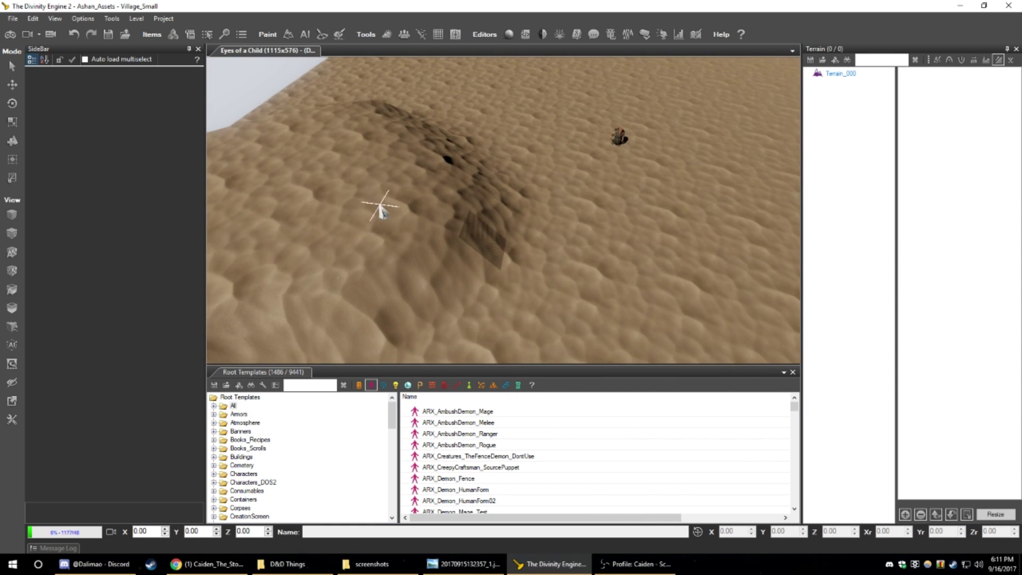
left_click_drag(421, 248, 572, 298)
middle_click_drag(572, 298, 535, 148)
left_click_drag(536, 148, 767, 290)
left_click_drag(503, 132, 598, 352)
middle_click_drag(613, 314, 612, 298)
left_click_drag(588, 187, 367, 287)
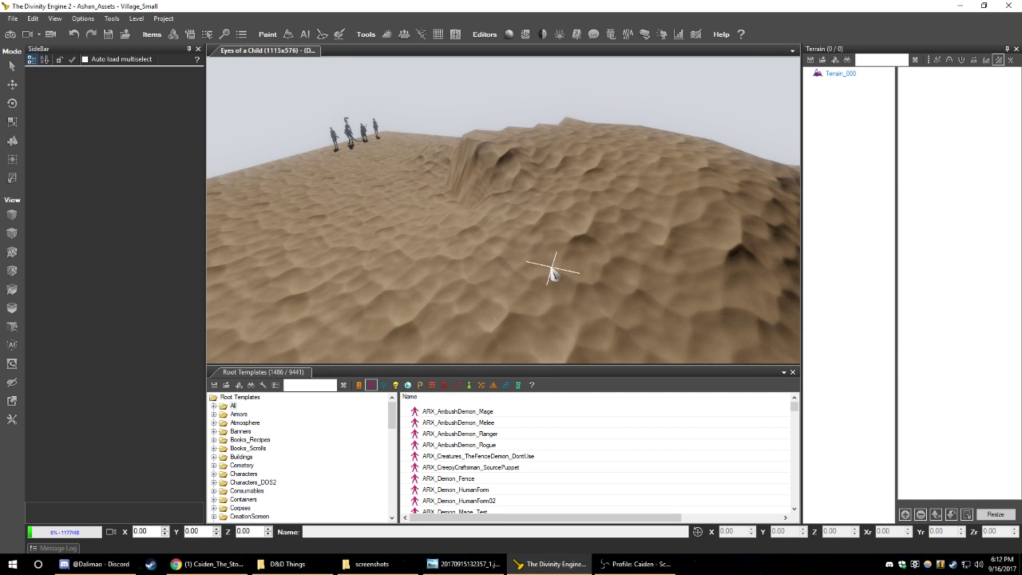
- Select Terrain_000 in the terrain list to show its properties and material setting
middle_click_drag(553, 274, 421, 263)
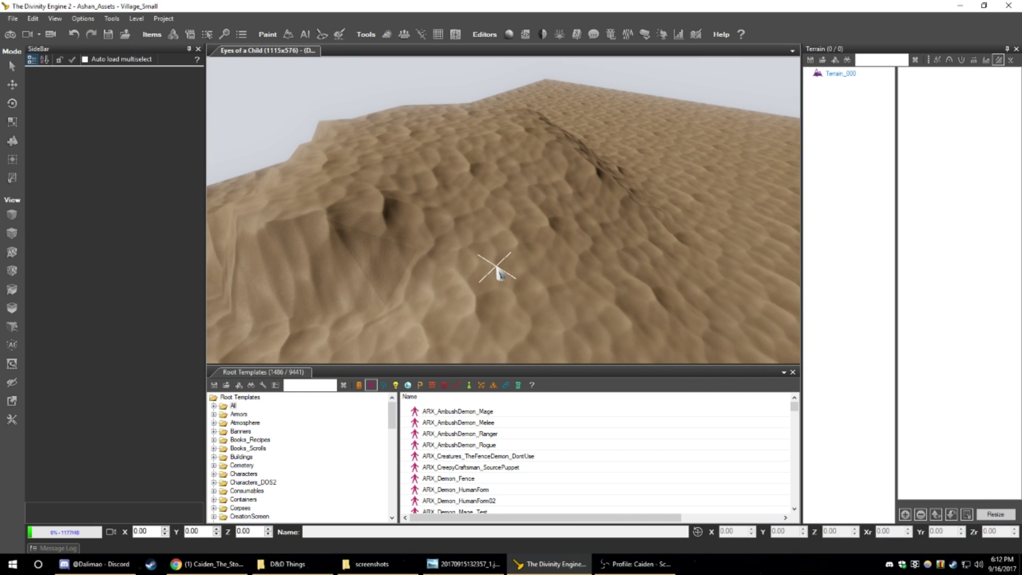
middle_click_drag(497, 270, 479, 267)
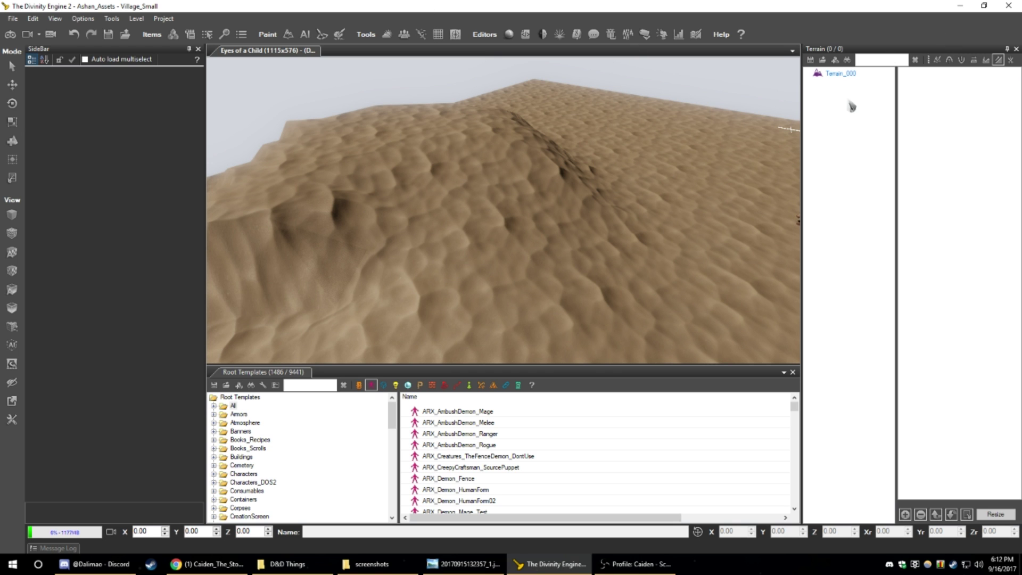
middle_click_drag(648, 127, 634, 128)
scroll(640, 132, "down", 5)
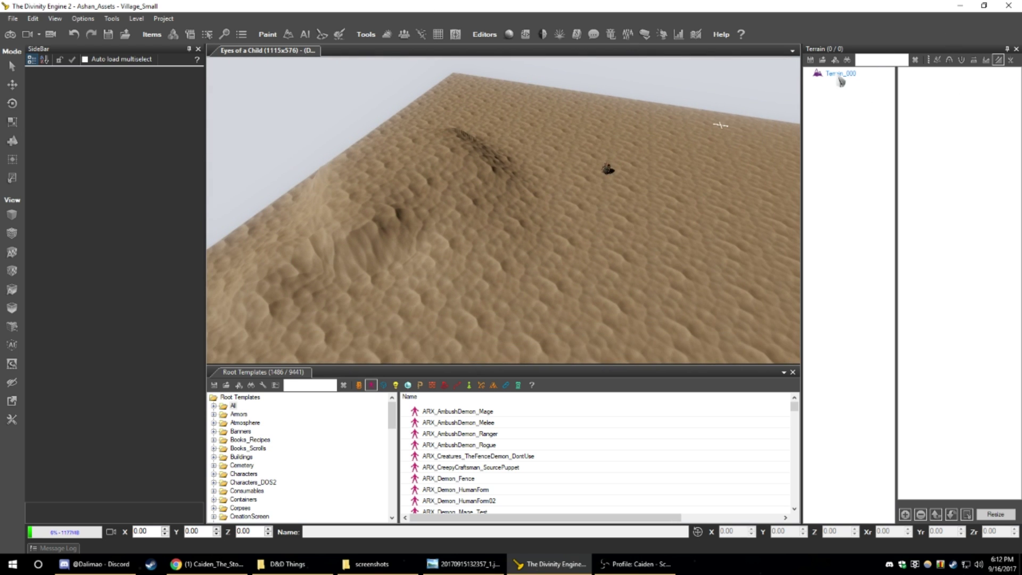
left_click(840, 77)
middle_click_drag(624, 134, 636, 137)
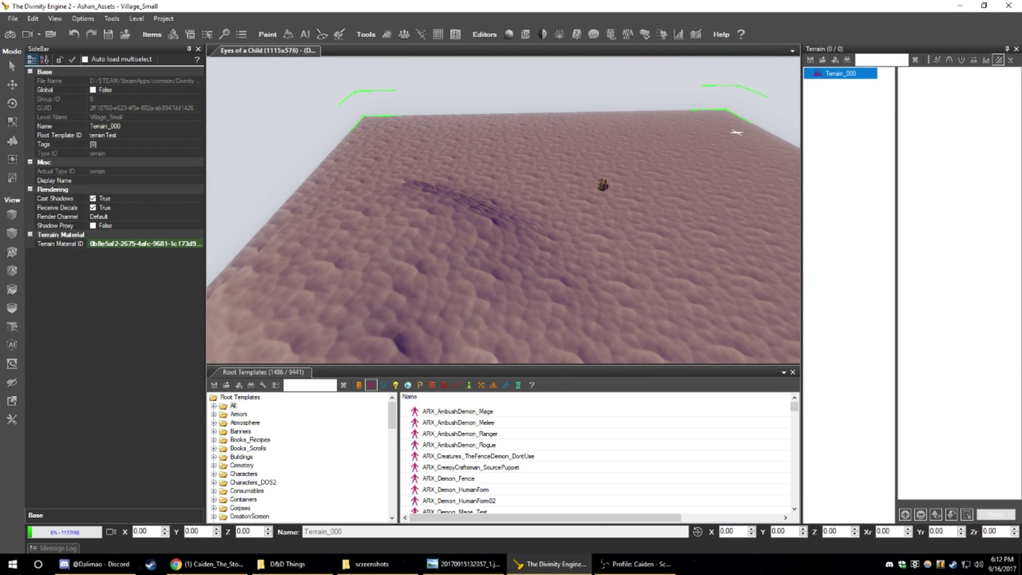
- Bring the Resource Manager over the editor, browse its sand materials, and filter the materials by "grass"
left_click_drag(928, 50, 413, 113)
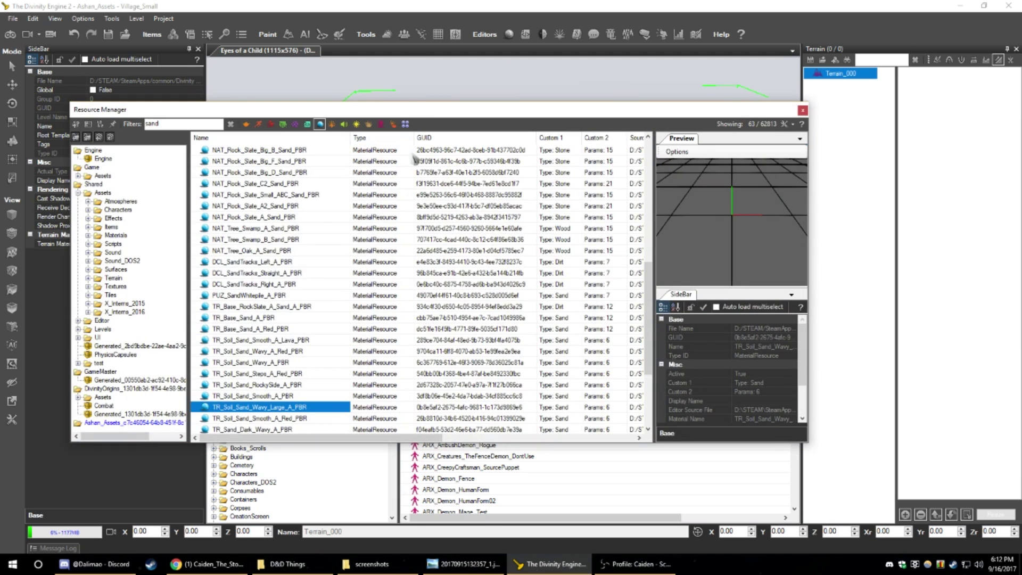
scroll(300, 258, "up", 10)
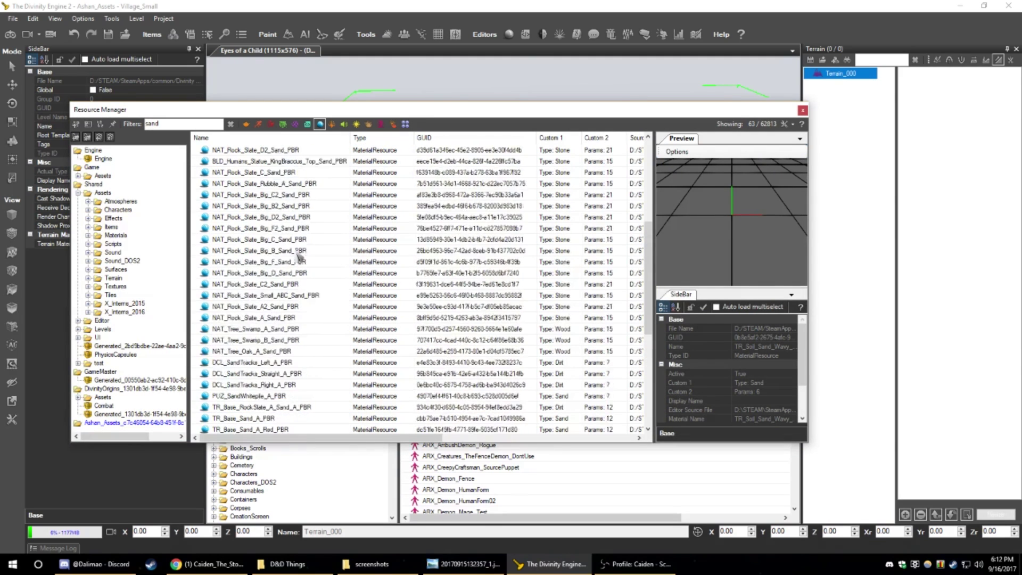
scroll(300, 258, "down", 4)
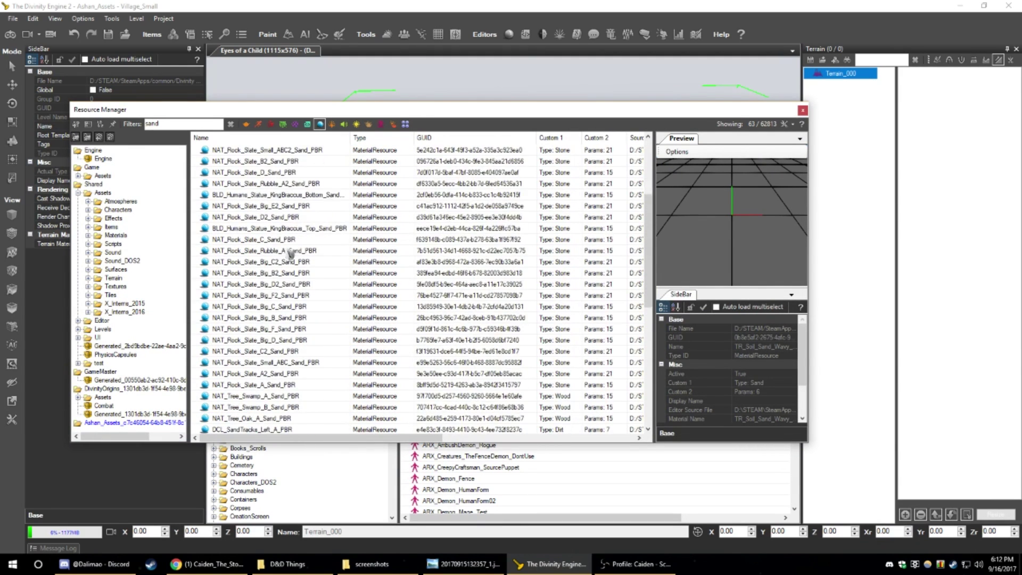
left_click_drag(170, 120, 126, 128)
type("grass")
scroll(328, 203, "down", 4)
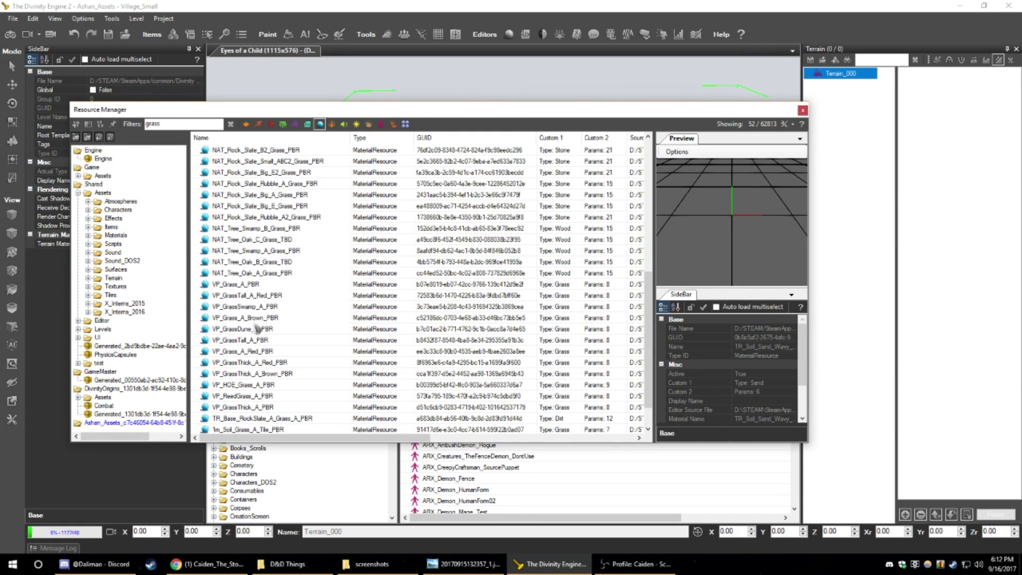
- Preview the VP_GrassTall_A_PBR material from several angles in the Resource Manager and look through the remaining grass materials
left_click(256, 341)
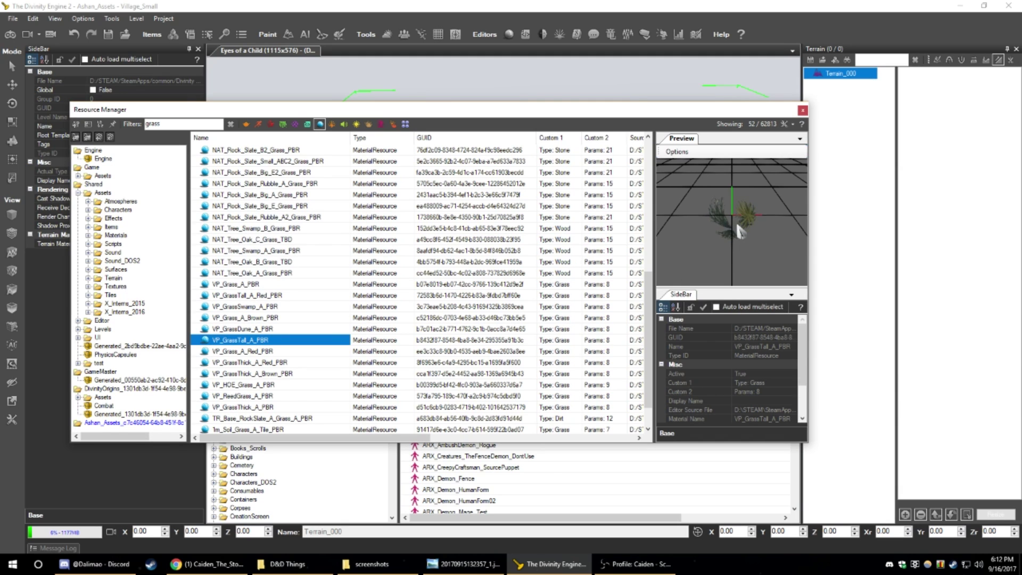
left_click_drag(740, 231, 692, 198)
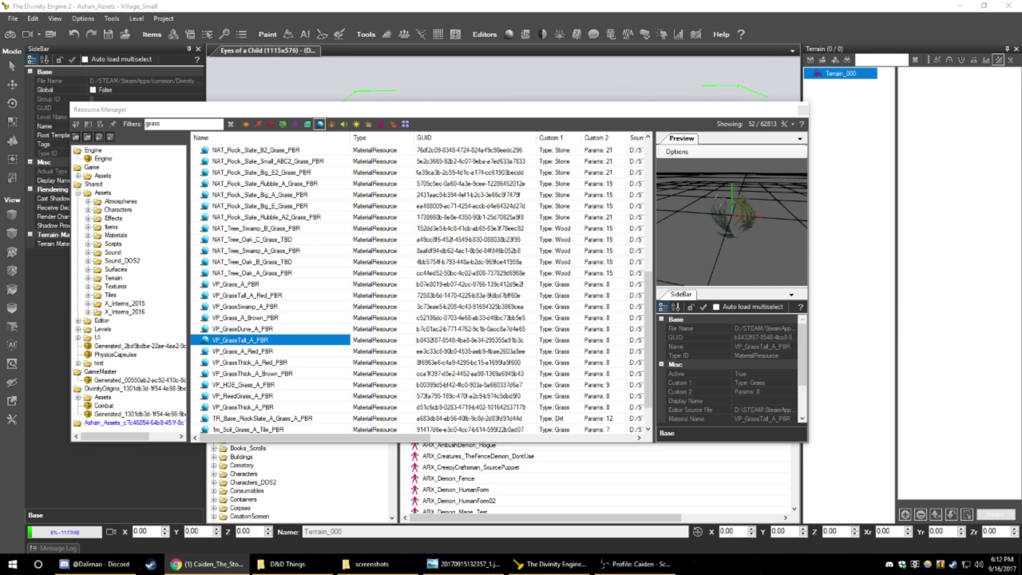
left_click(329, 113)
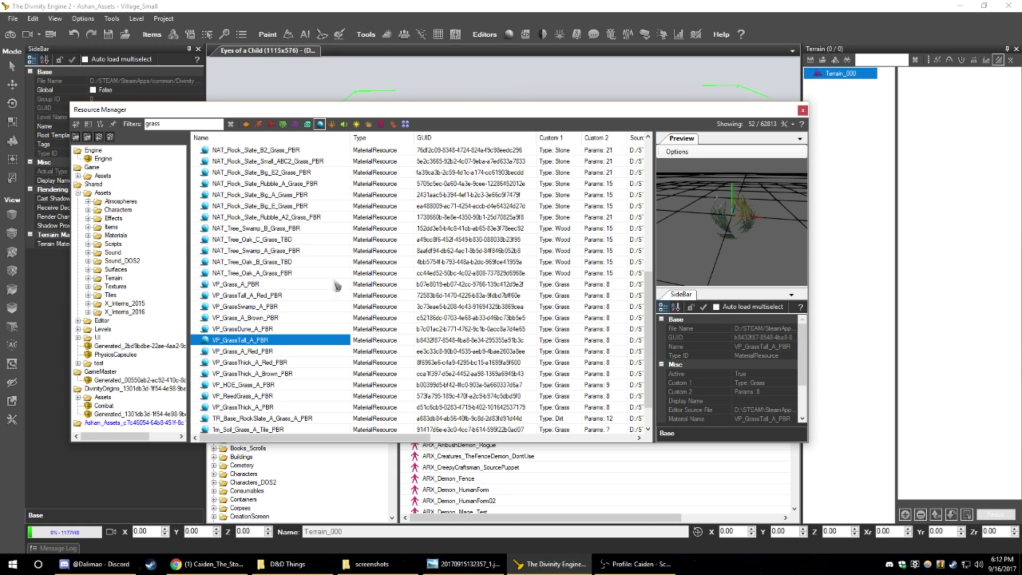
scroll(315, 325, "down", 1)
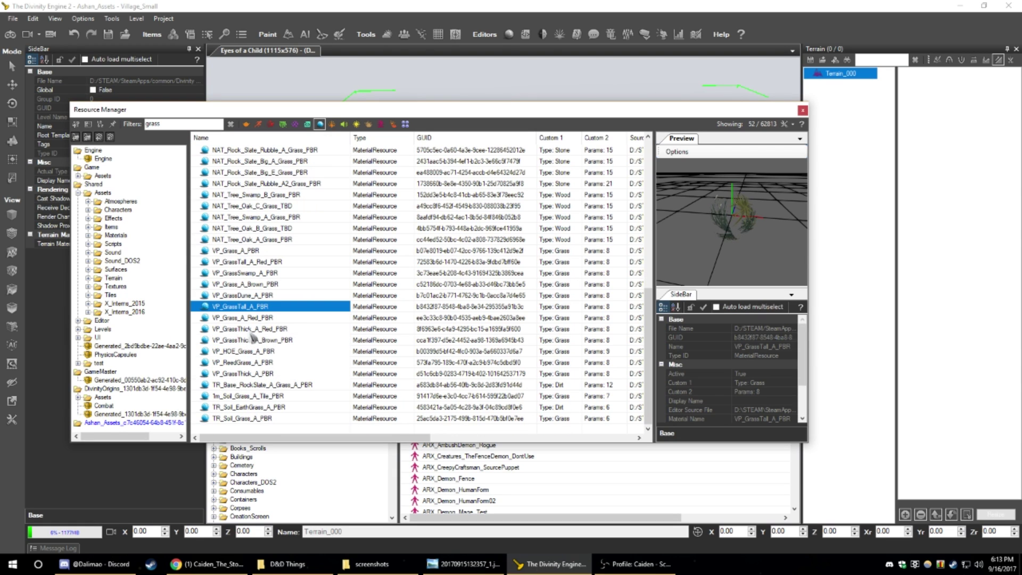
- Add the VP_Grass_A_PBR material as a layer to Terrain_000 and move the Resource Manager out of the way
left_click(229, 251)
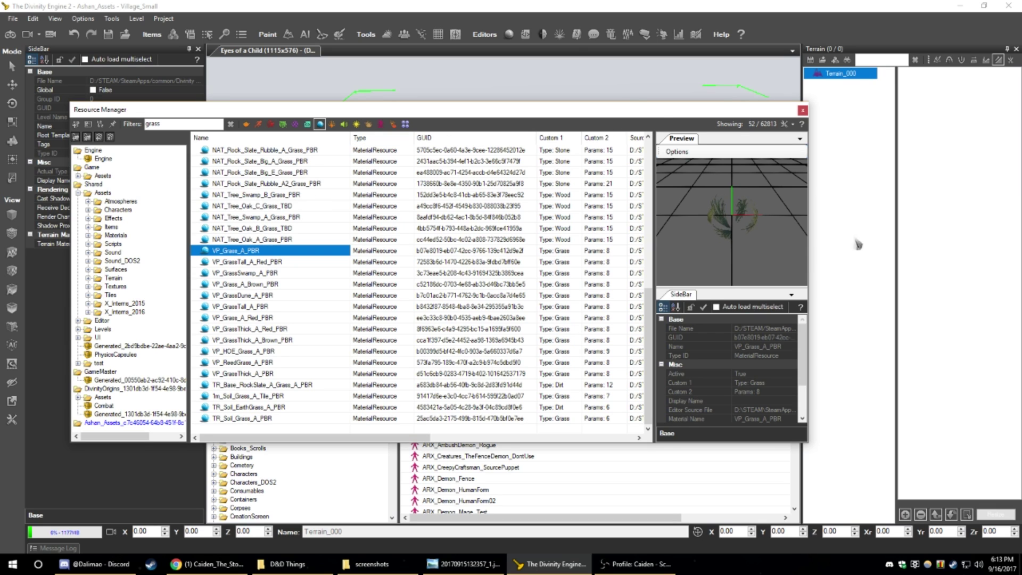
left_click(905, 515)
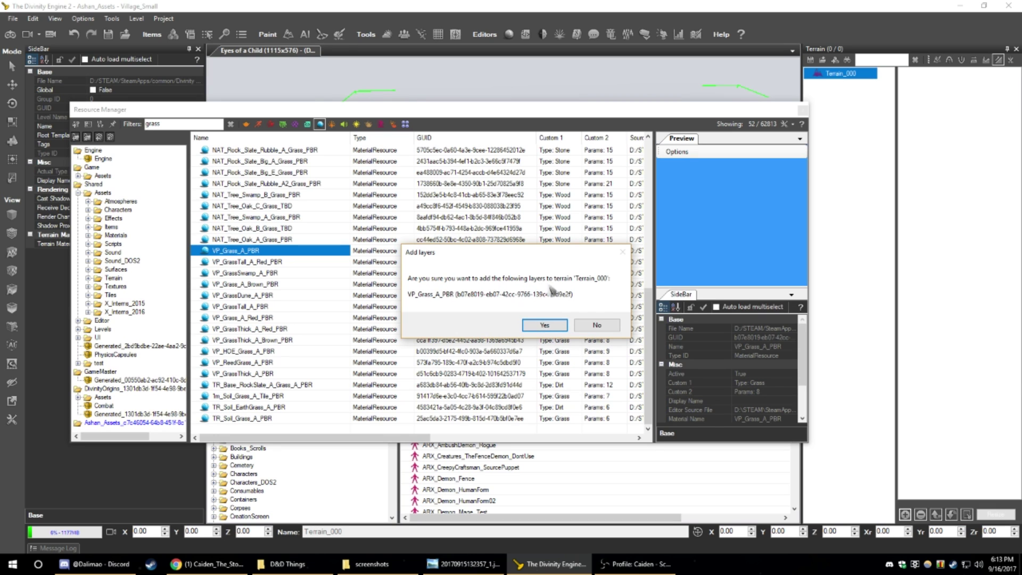
left_click(545, 325)
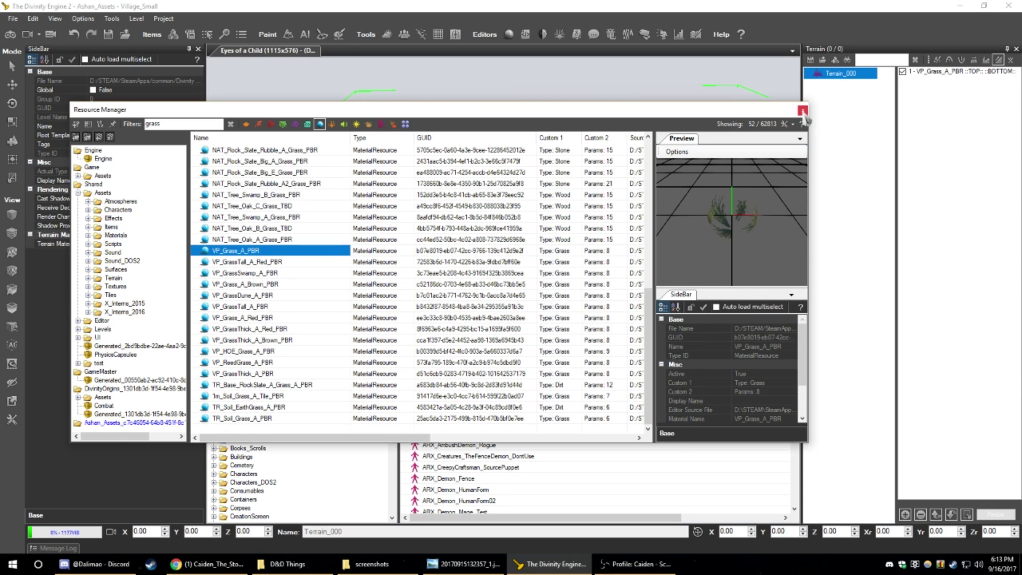
left_click_drag(446, 110, 1021, 110)
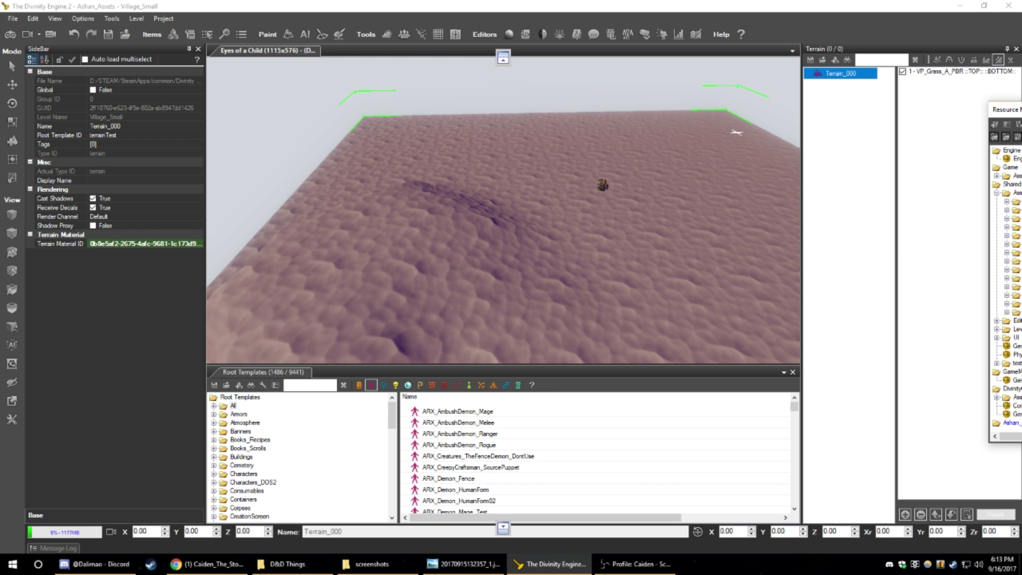
left_click_drag(1021, 110, 1021, 110)
- Select the VP_Grass_A_PBR layer and activate the Paint terrain tool for the hill
mouse_move(518, 145)
right_mouse_down()
mouse_move(524, 150)
mouse_move(509, 141)
right_mouse_up()
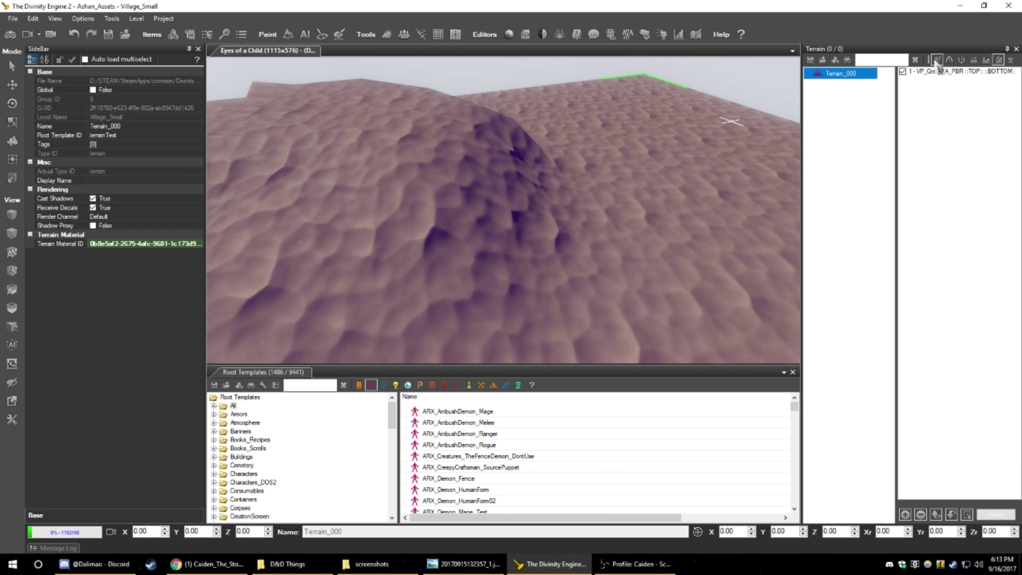
left_click(943, 73)
left_click(937, 59)
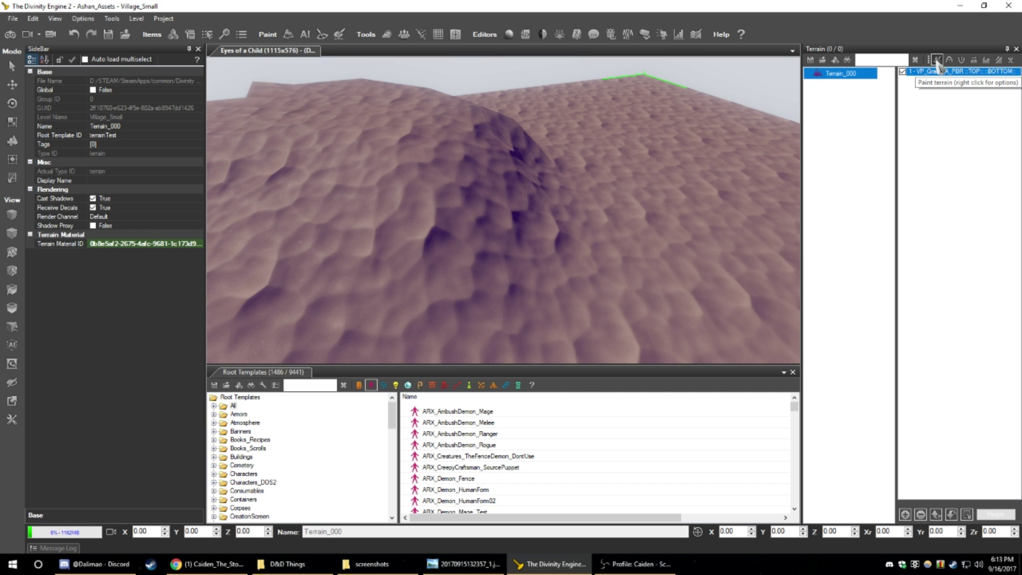
left_click(938, 65)
middle_click_drag(602, 159, 780, 143)
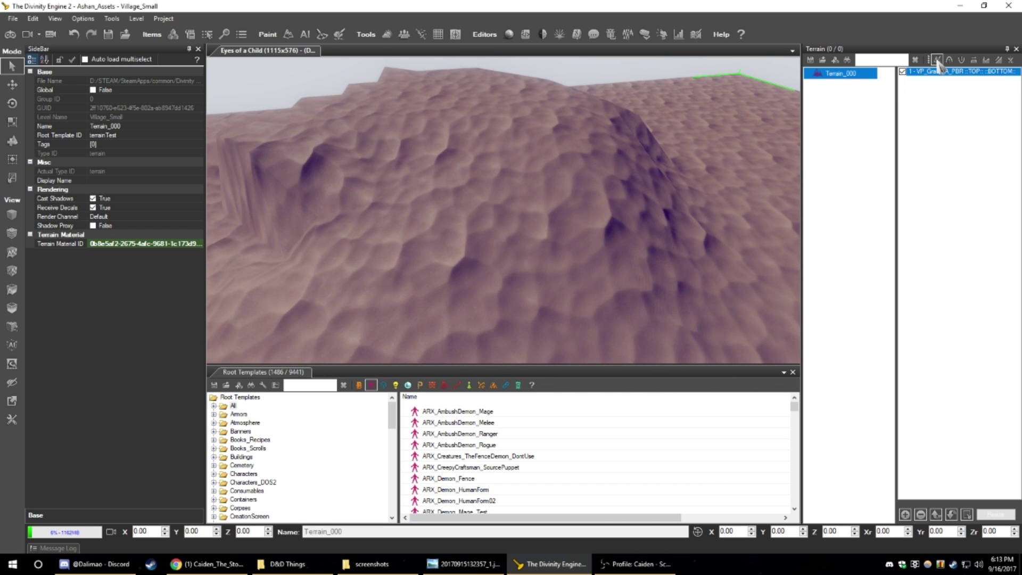
- Set the Paint terrain tool's strength to 5 in its options
right_click(937, 61)
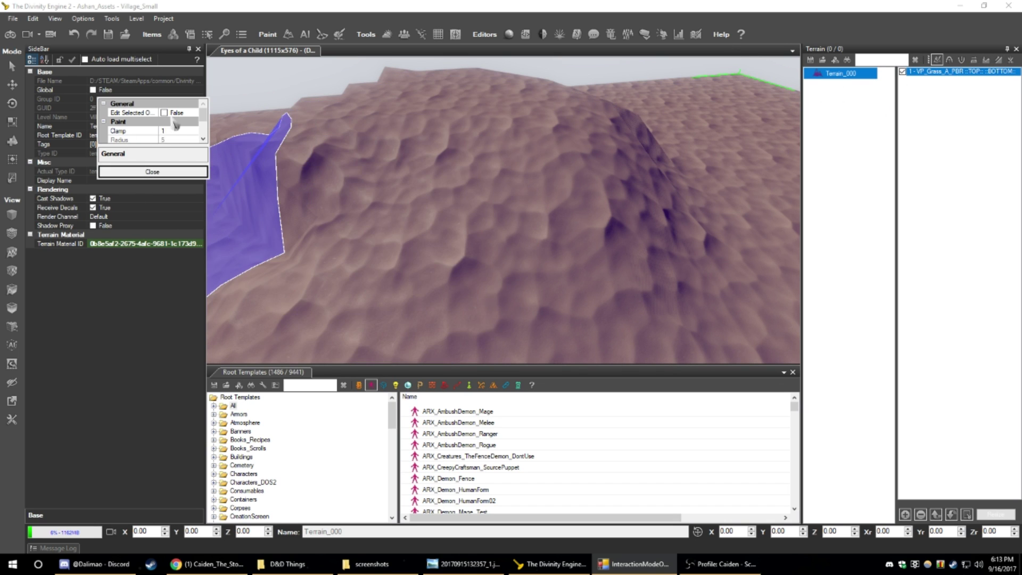
left_click_drag(204, 120, 183, 133)
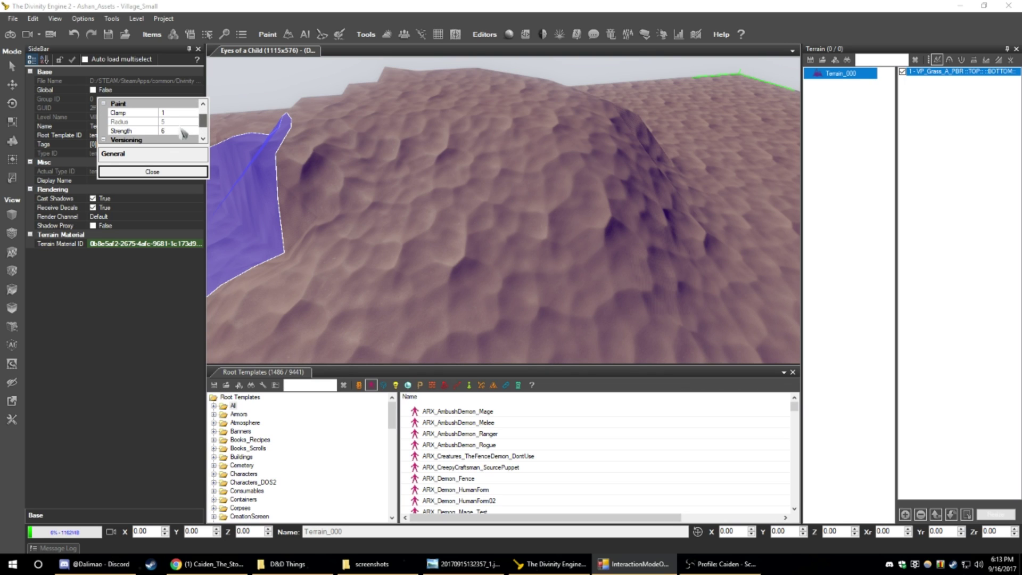
left_click(176, 131)
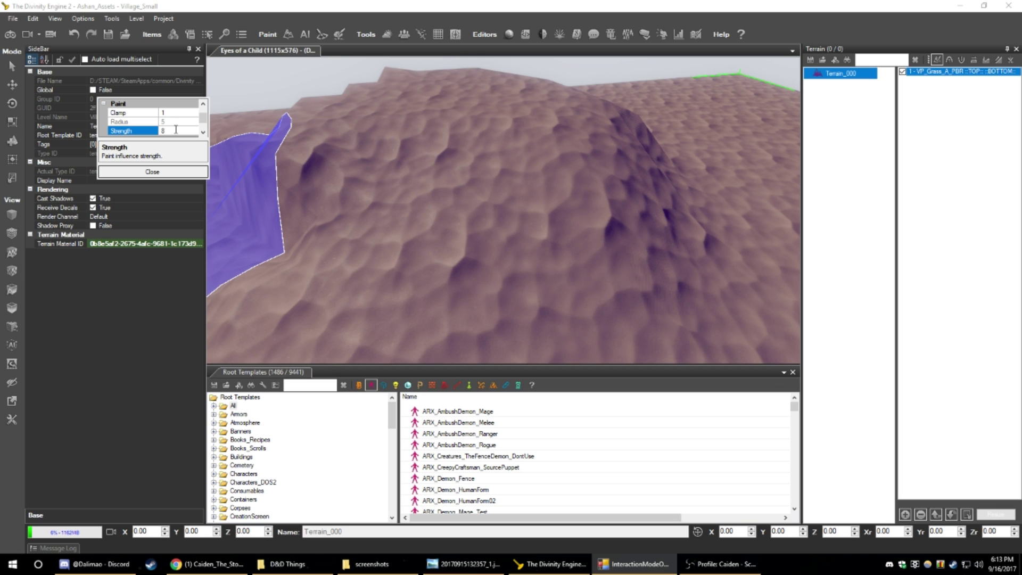
left_click_drag(202, 119, 202, 123)
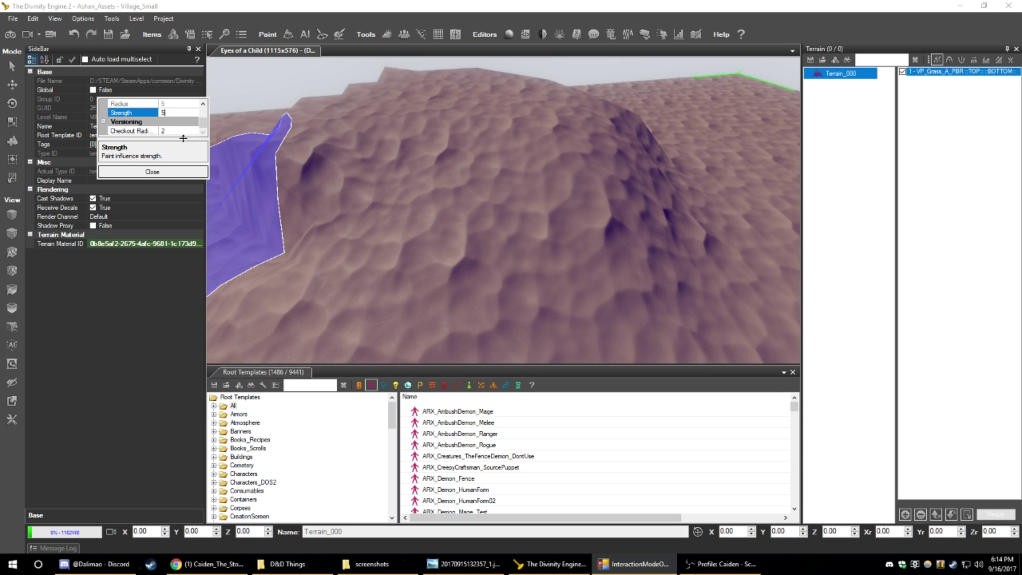
left_click(176, 172)
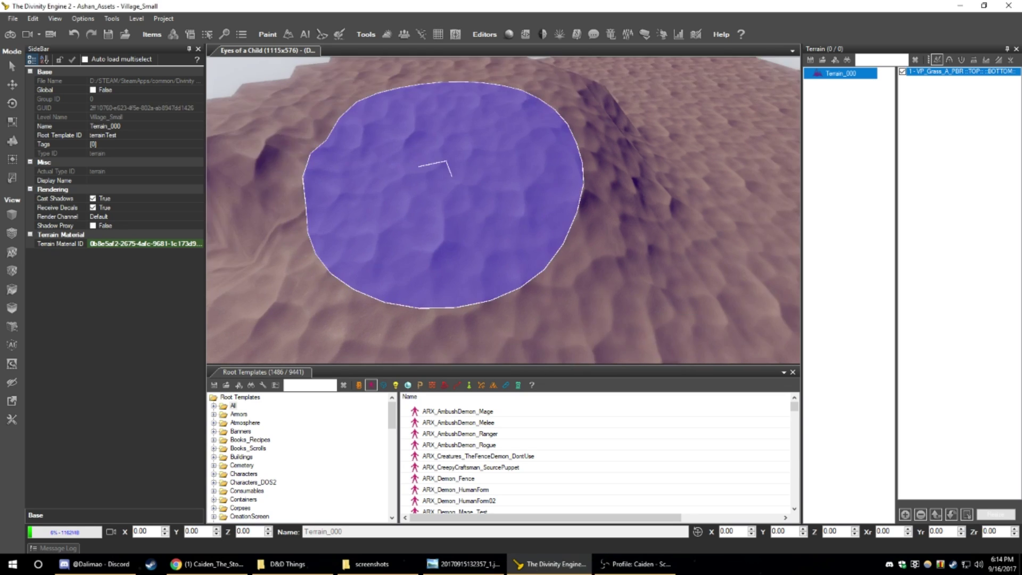
- Adjust the size of the terrain paint brush over the hill and its surroundings
scroll(463, 199, "down", 3)
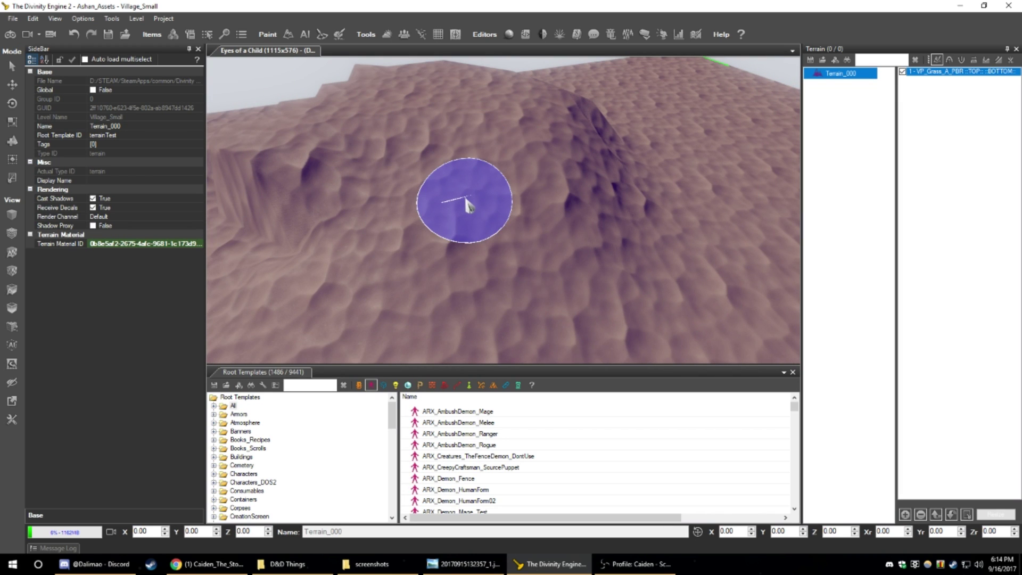
scroll(466, 205, "up", 5)
scroll(479, 207, "down", 3)
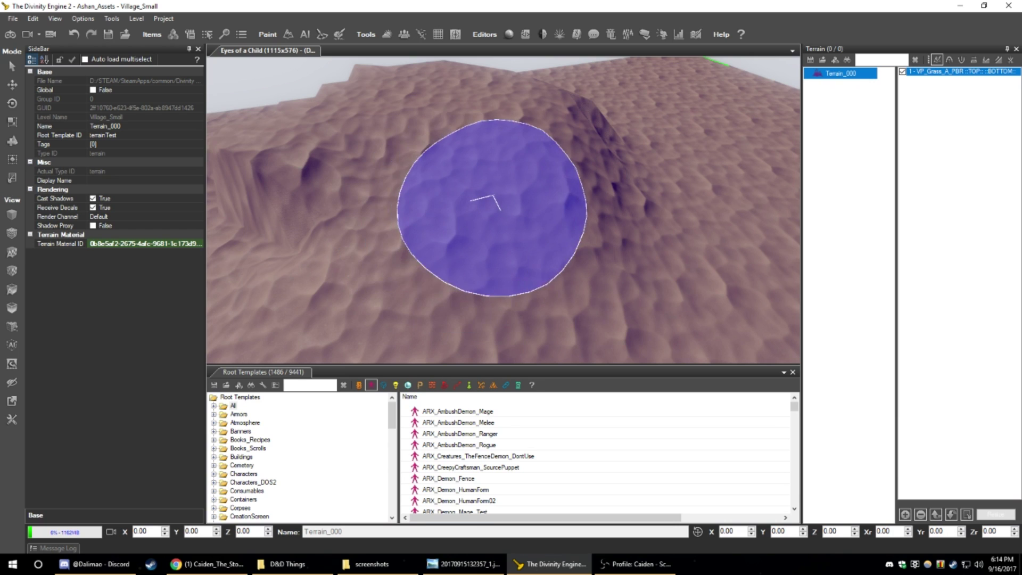
middle_click_drag(493, 196, 488, 175)
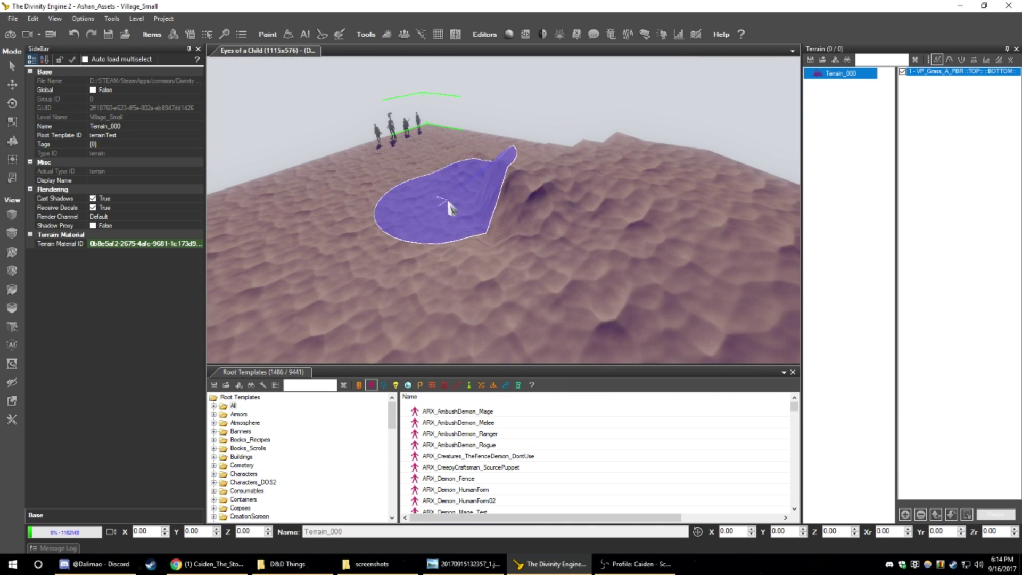
middle_click_drag(456, 258, 531, 285)
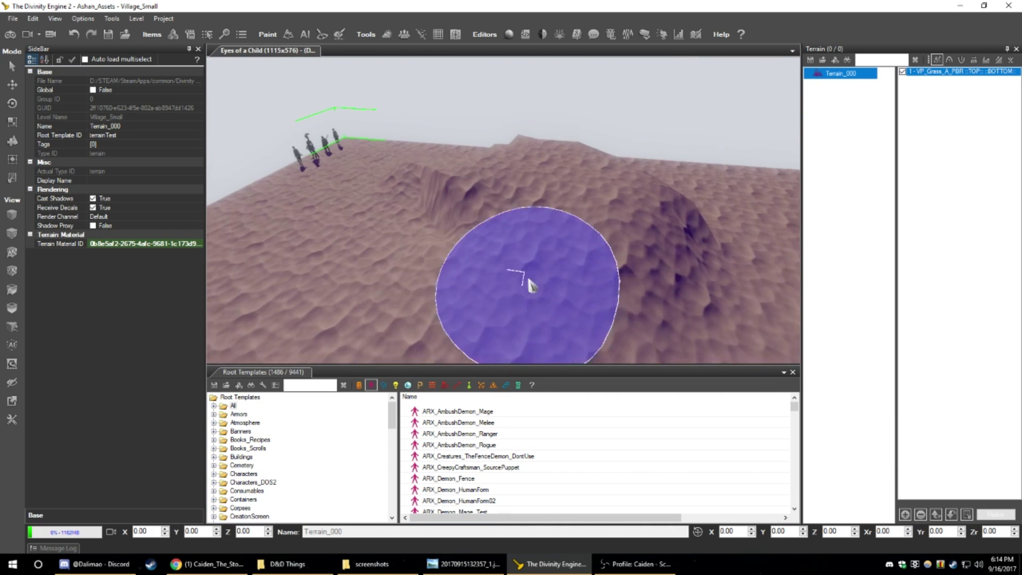
scroll(531, 285, "down", 1)
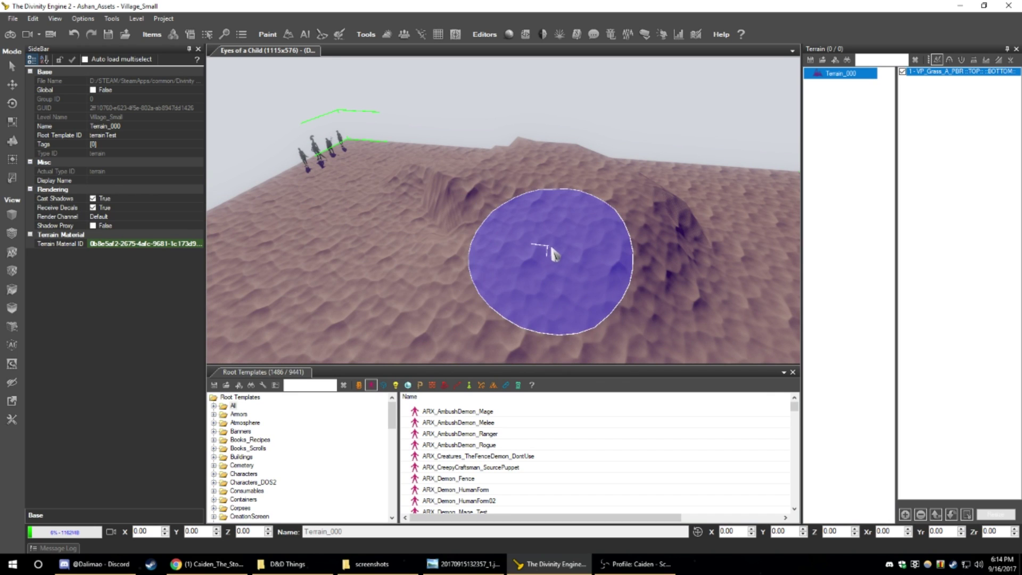
- Deselect all objects, and select Terrain_000 with its VP_Grass_A_PBR layer for painting
key("q")
right_click(451, 281)
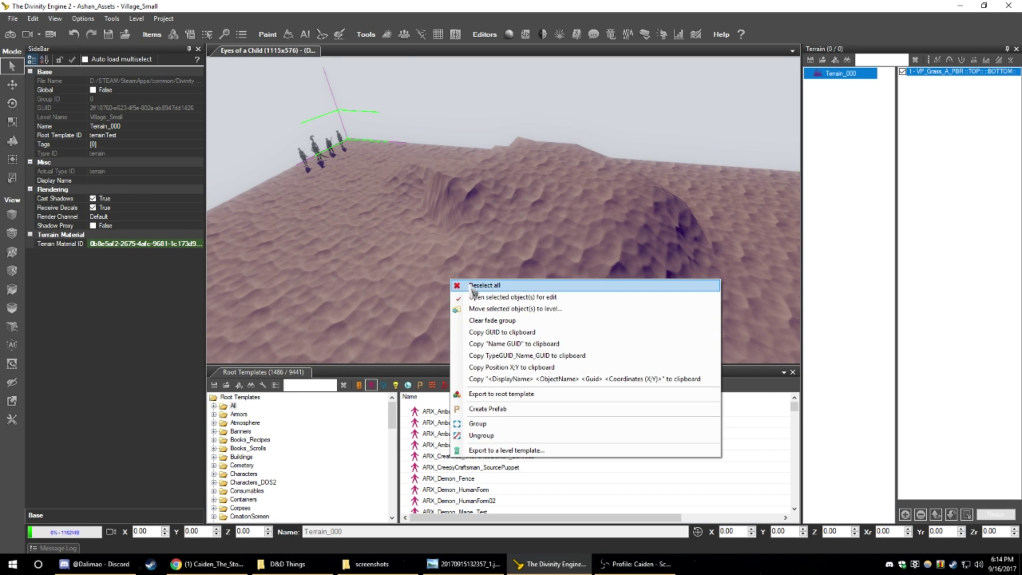
left_click(474, 286)
left_click(840, 75)
left_click(958, 72)
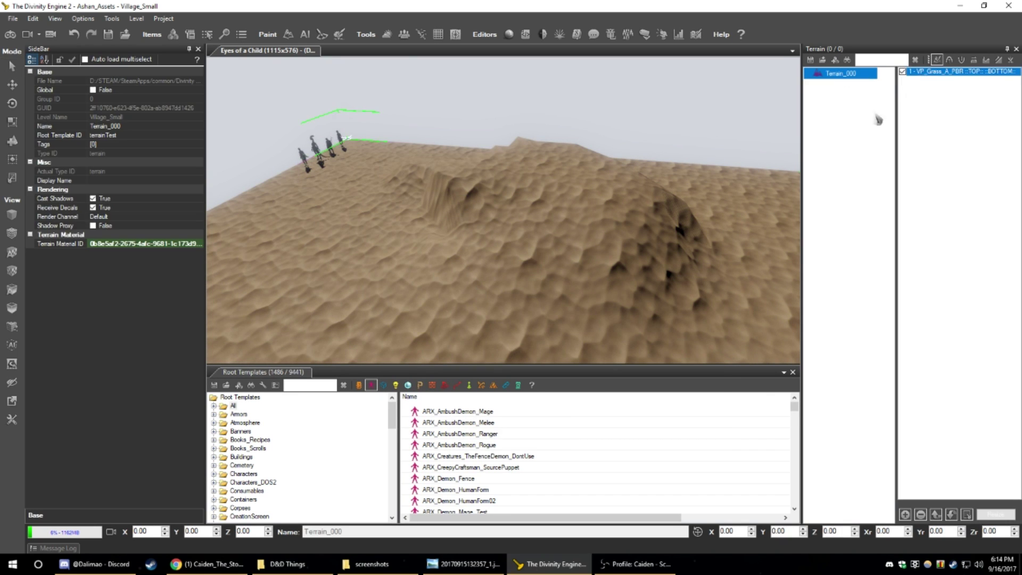
- Paint patches of VP_Grass_A_PBR grass on the sand in front of the hill
scroll(608, 186, "up", 2)
mouse_move(609, 184)
middle_mouse_down()
mouse_move(539, 207)
mouse_move(635, 255)
middle_mouse_up()
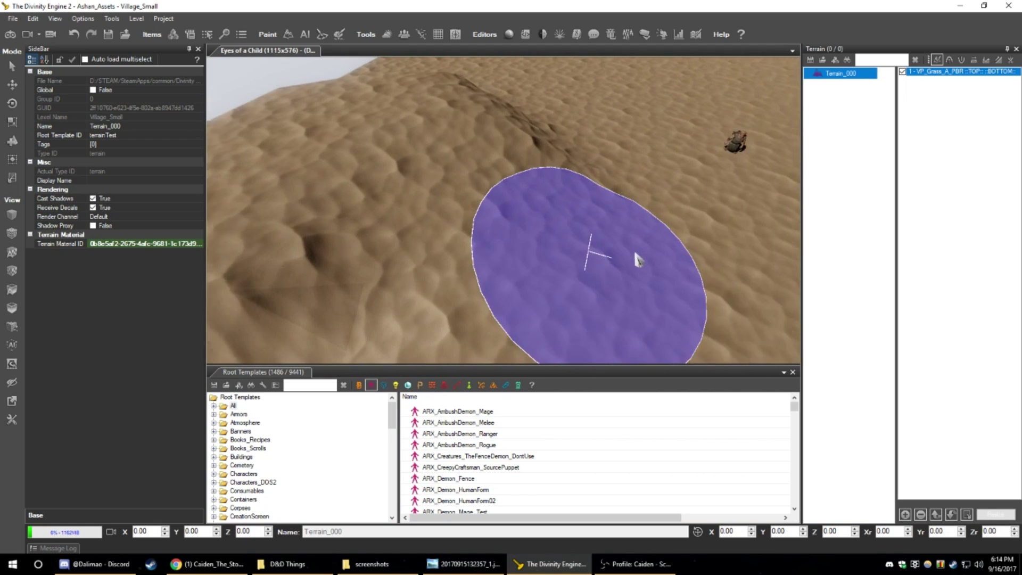
mouse_move(475, 216)
middle_mouse_down()
mouse_move(524, 207)
mouse_move(564, 269)
mouse_move(507, 229)
mouse_move(495, 278)
middle_mouse_up()
mouse_move(495, 278)
left_mouse_down()
mouse_move(427, 208)
mouse_move(380, 196)
left_mouse_up()
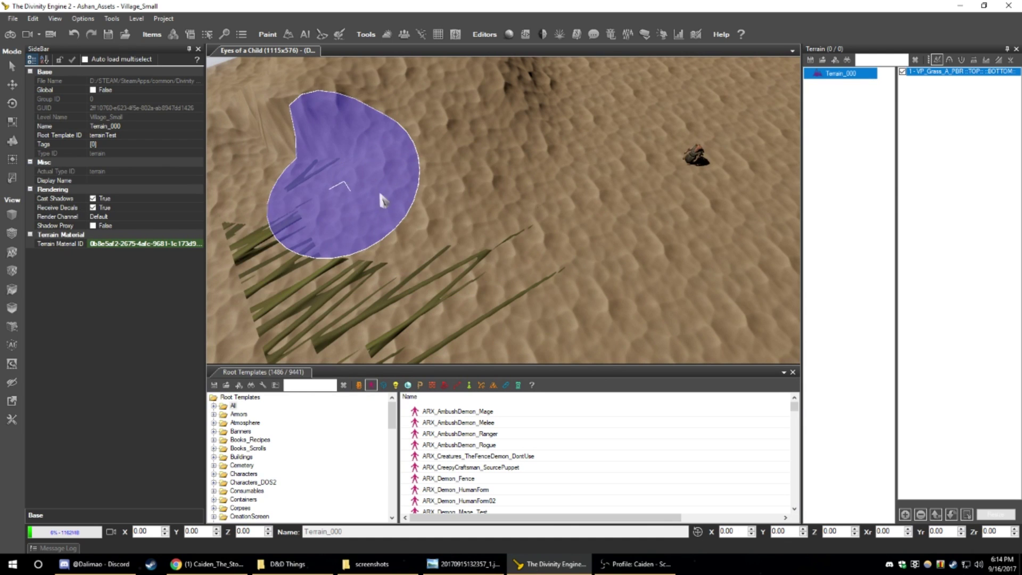
mouse_move(415, 197)
middle_mouse_down()
mouse_move(478, 198)
mouse_move(479, 252)
middle_mouse_up()
scroll(532, 277, "up", 2)
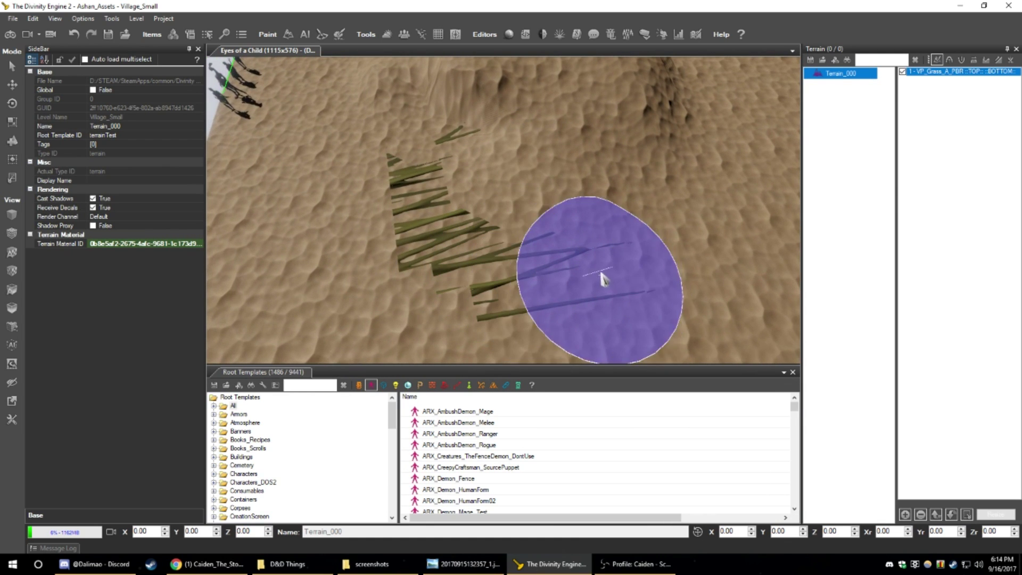
scroll(574, 262, "up", 2)
mouse_move(572, 262)
middle_mouse_down()
mouse_move(580, 271)
mouse_move(547, 253)
mouse_move(479, 266)
middle_mouse_up()
left_click_drag(463, 274, 413, 285)
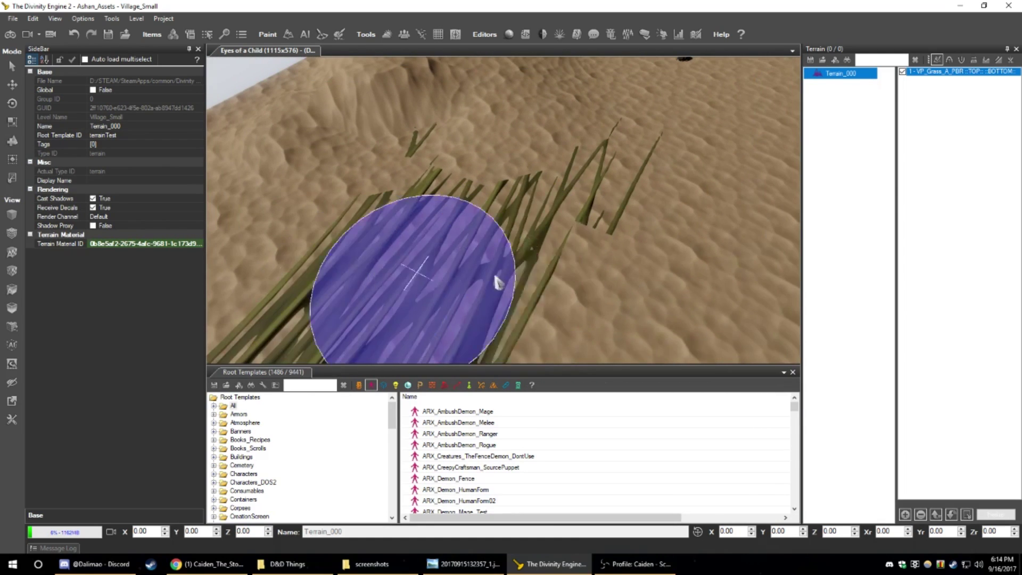
left_click(704, 253)
scroll(693, 252, "down", 3)
middle_click_drag(661, 248, 650, 257)
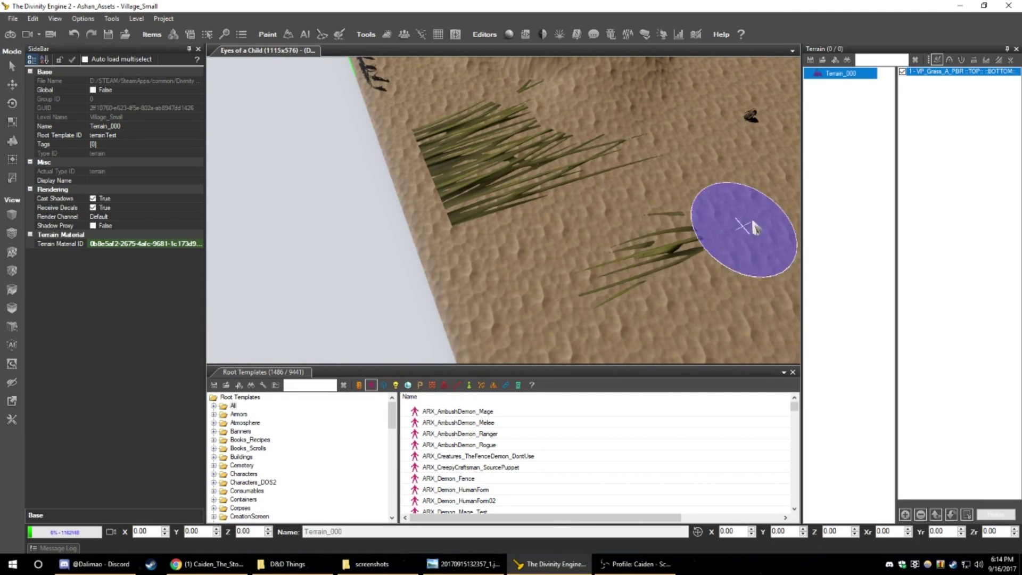
- Erase the painted grass patches from the sand with the terrain paint brush
mouse_move(681, 251)
left_mouse_down("shift")
mouse_move(612, 276)
mouse_move(676, 233)
mouse_move(471, 206)
left_mouse_up("shift")
mouse_move(594, 179)
left_mouse_down("shift")
mouse_move(417, 121)
mouse_move(477, 176)
mouse_move(525, 107)
mouse_move(666, 151)
mouse_move(607, 137)
mouse_move(554, 149)
mouse_move(591, 176)
mouse_move(525, 94)
left_mouse_up("shift")
middle_click_drag(602, 173, 745, 85)
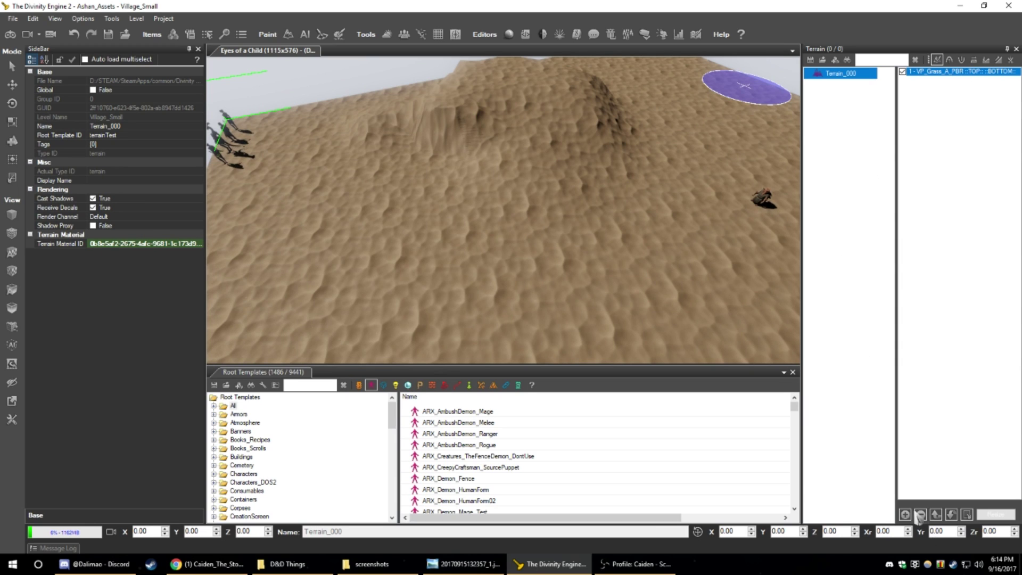
- Remove the VP_Grass_A_PBR layer from Terrain_000 and add 1m_Soil_Grass_A_Tile_PBR as a layer instead
left_click(920, 514)
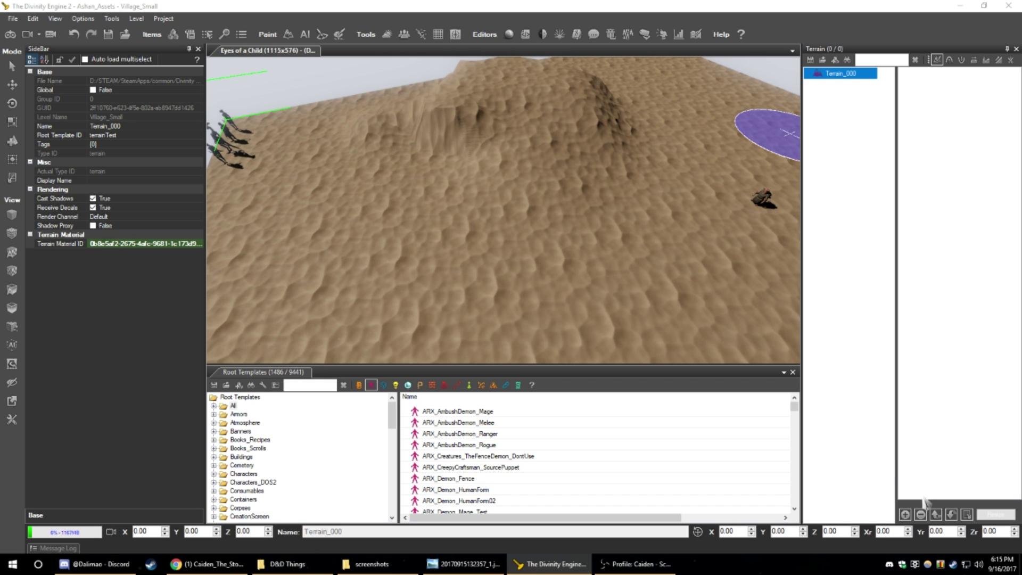
left_click(905, 514)
left_click(541, 322)
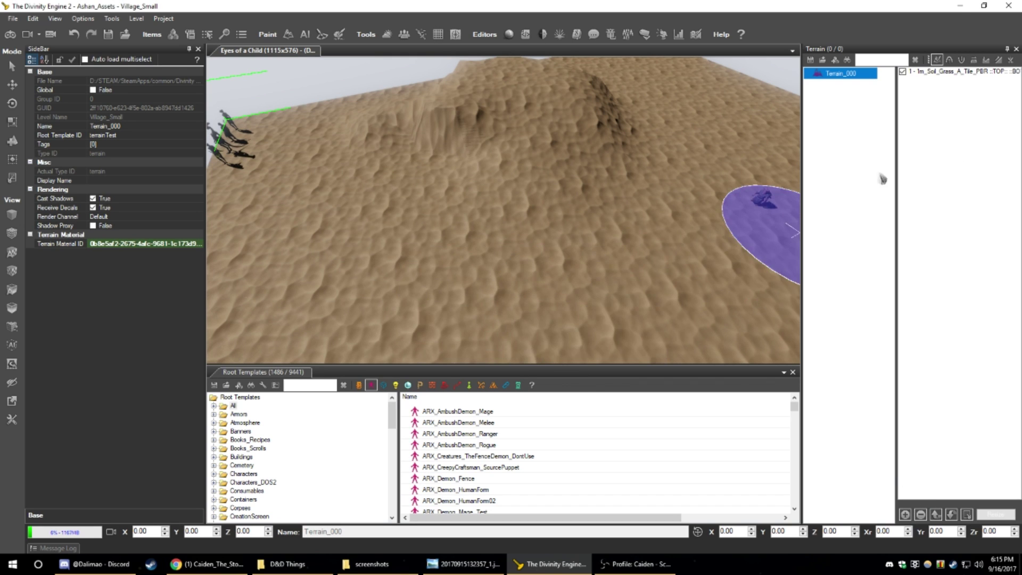
- Add TR_Soil_EarthGrass_A_PBR as a layer of Terrain_000, and paint a test grass patch on the sand in front of the hill
mouse_move(634, 274)
left_mouse_down()
mouse_move(511, 245)
mouse_move(656, 234)
mouse_move(617, 303)
mouse_move(593, 261)
left_mouse_up()
middle_click_drag(567, 234, 603, 233)
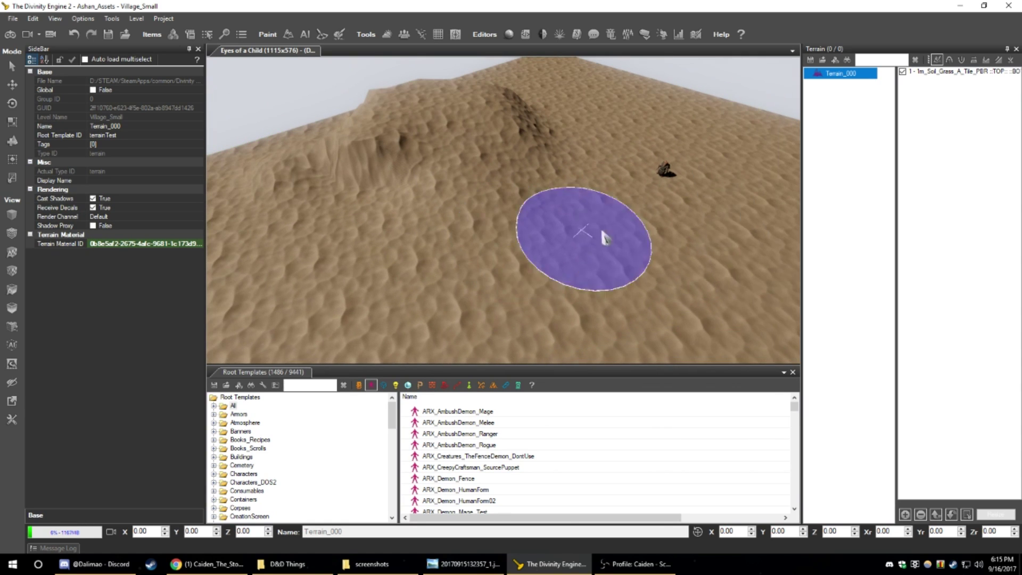
left_click(918, 515)
left_click(590, 317)
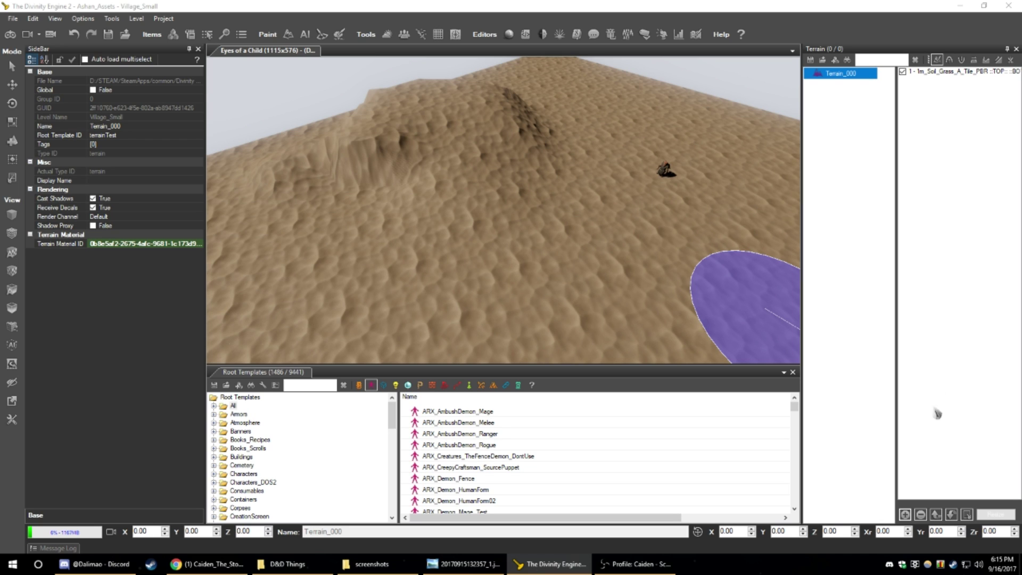
left_click(906, 514)
left_click(552, 328)
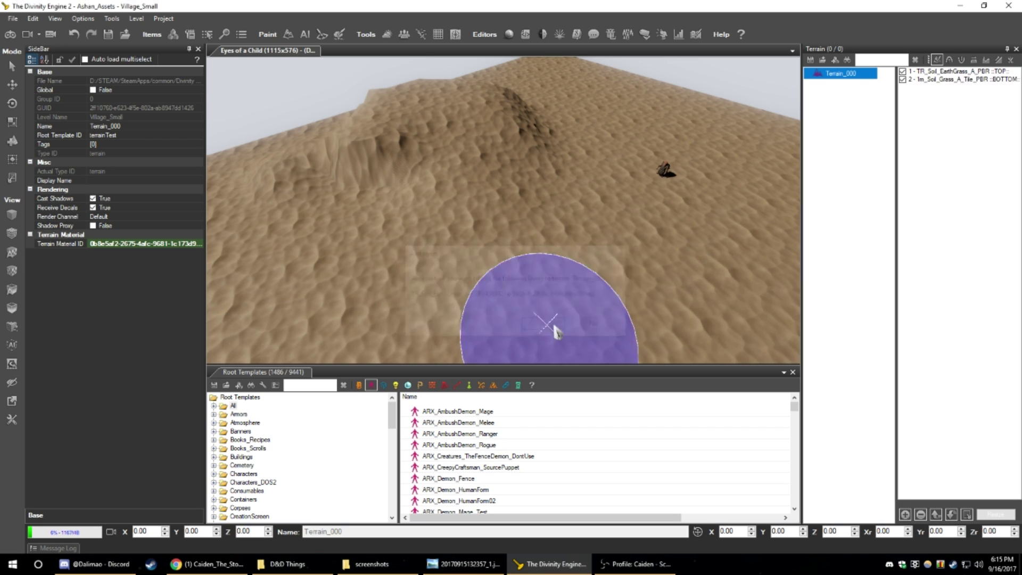
left_click(497, 256)
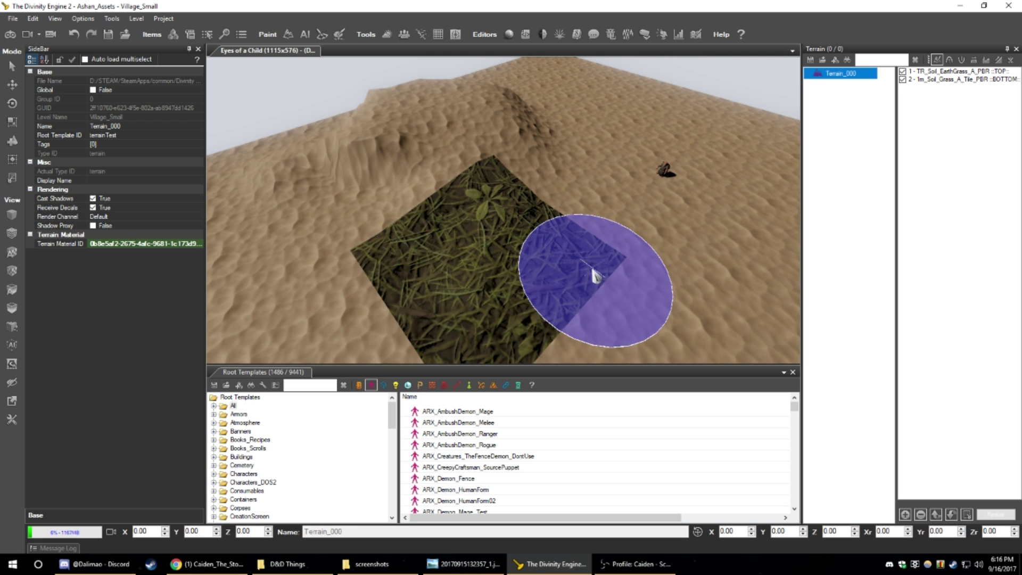
- Review the terrain paint settings, including Clamp, Radius, Strength and the checkout radius
left_click(937, 60)
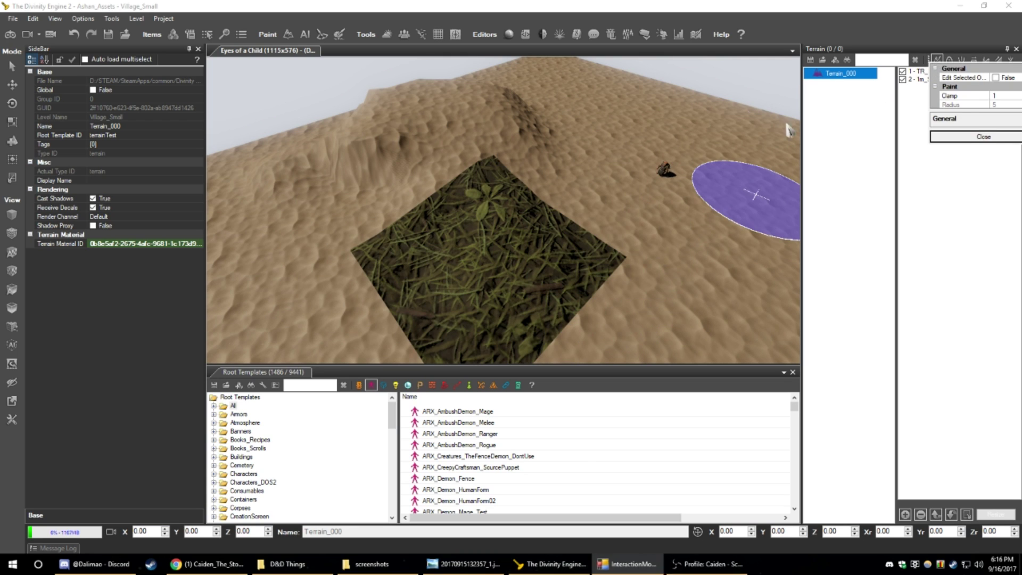
left_click_drag(968, 76, 432, 153)
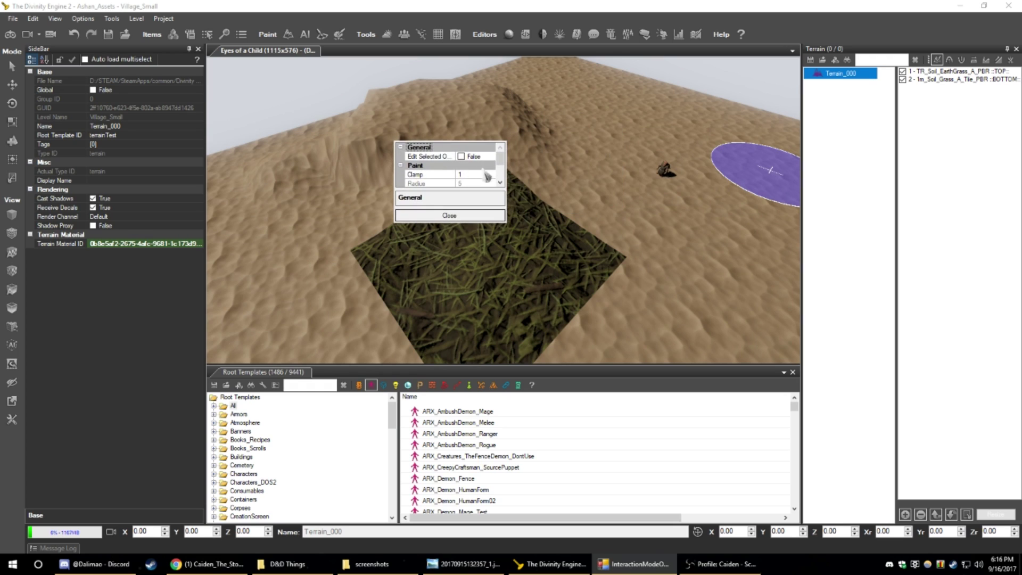
scroll(502, 176, "down", 2)
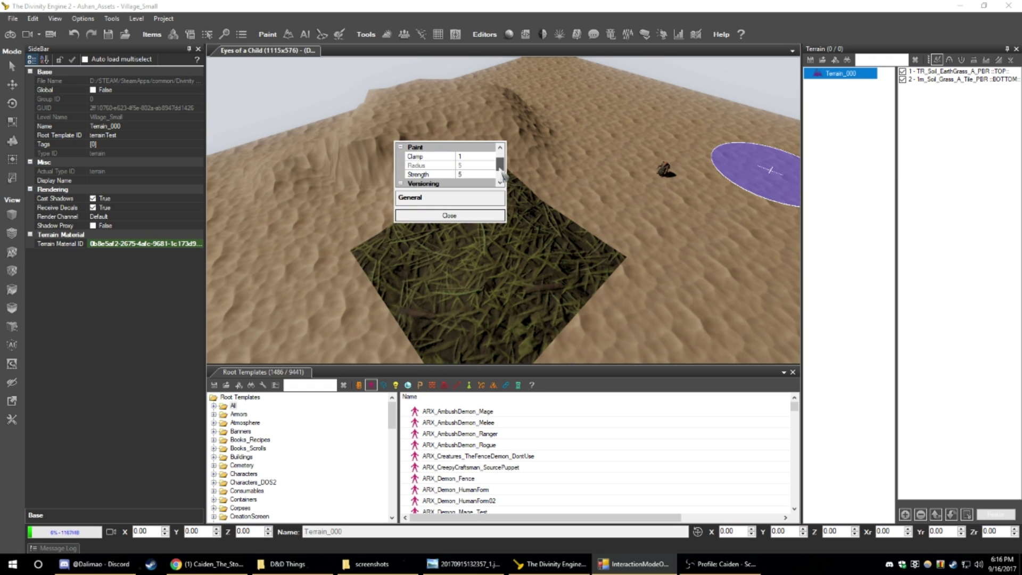
scroll(501, 173, "down", 1)
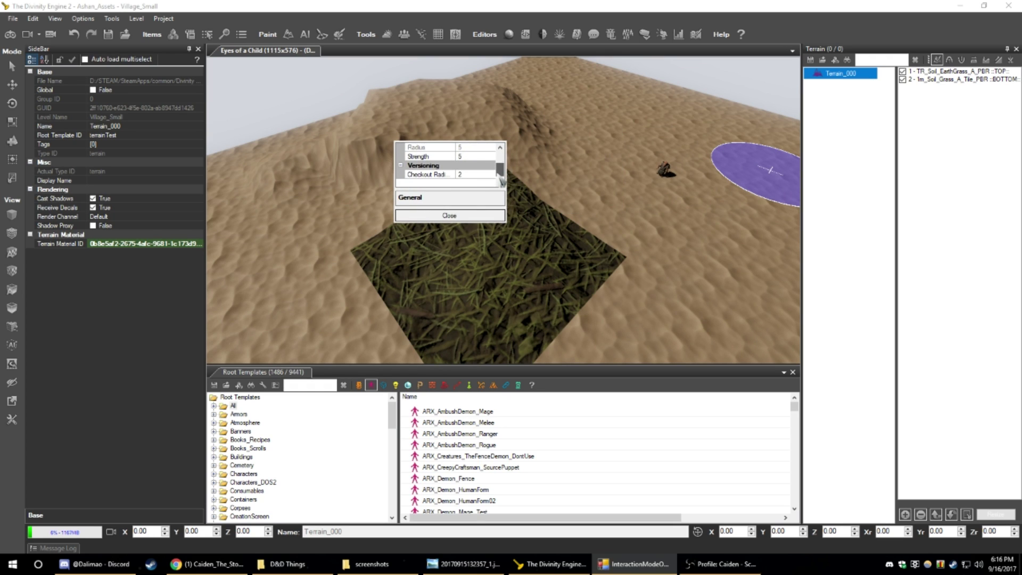
scroll(502, 179, "up", 3)
left_click(476, 215)
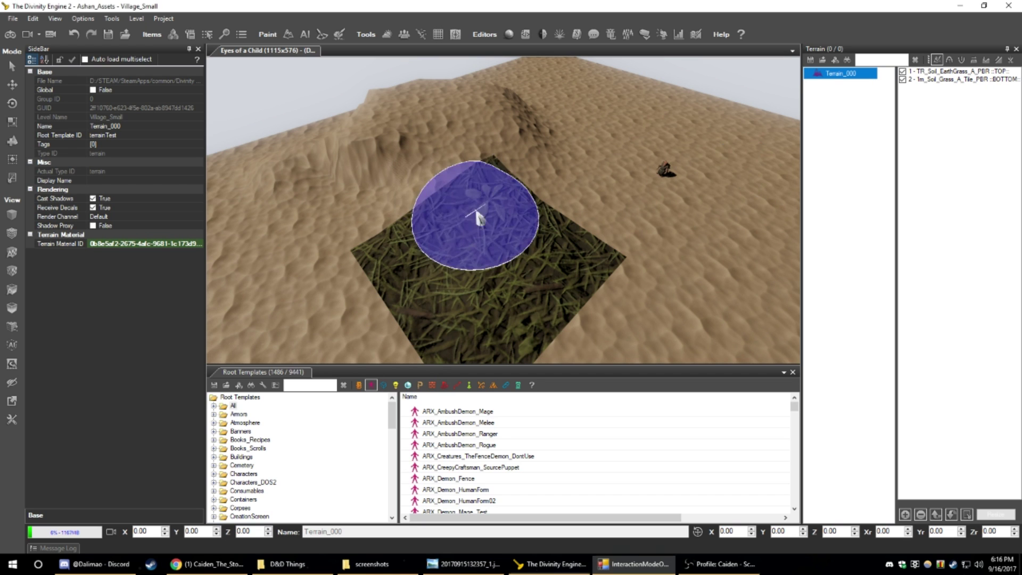
- Erase the square grass patch, and paint a round patch of the TR_Soil_EarthGrass_A_PBR layer on the sand
mouse_move(567, 300)
left_mouse_down()
mouse_move(424, 303)
mouse_move(510, 232)
mouse_move(540, 280)
left_mouse_up()
mouse_move(548, 285)
right_mouse_down()
mouse_move(591, 294)
mouse_move(662, 176)
mouse_move(788, 143)
right_mouse_up()
left_click(929, 80)
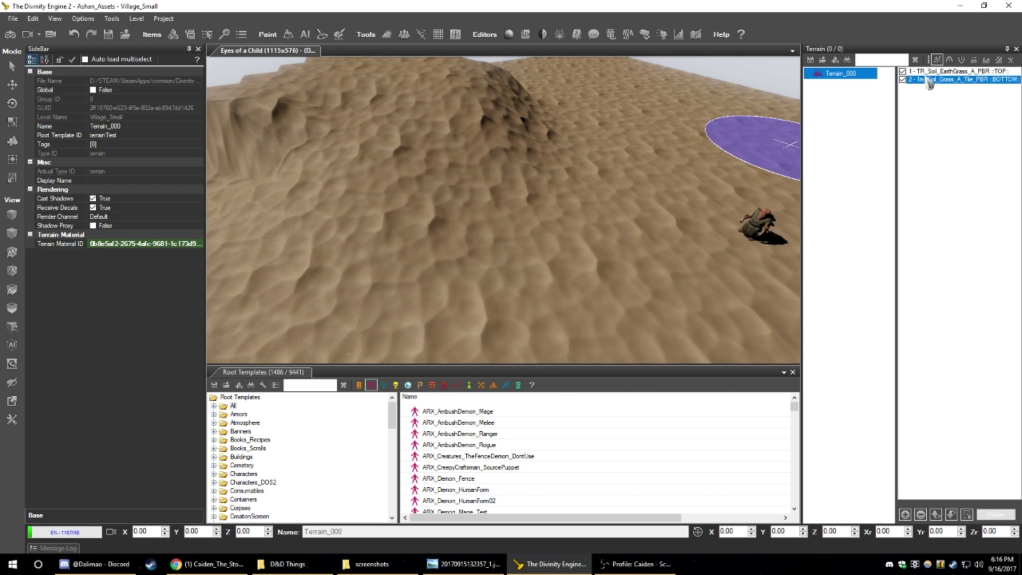
left_click(929, 71)
left_click(543, 239)
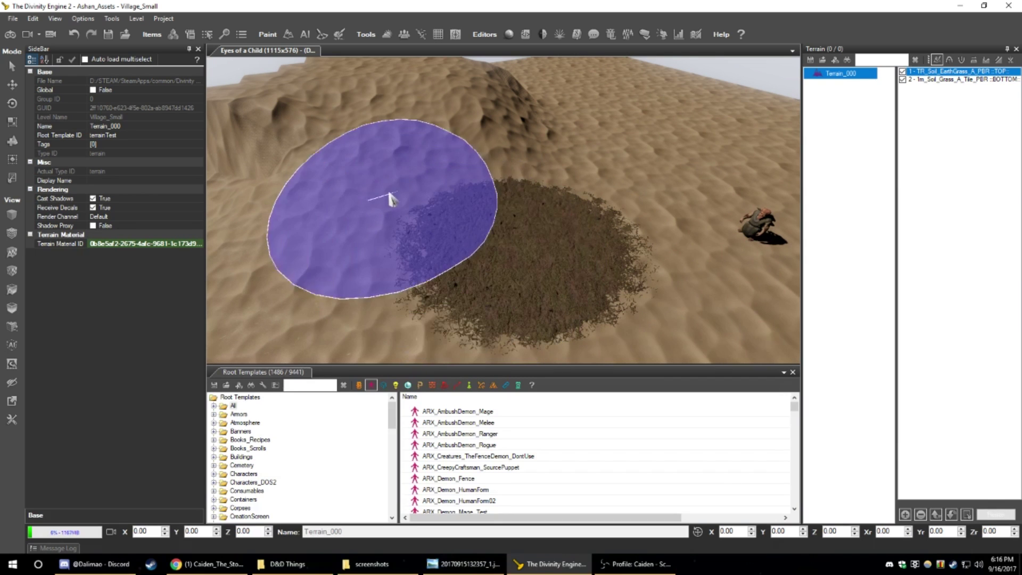
- Remove the 1m_Soil_Grass_A_Tile_PBR layer from Terrain_000, and enlarge the painted TR_Soil_EarthGrass_A_PBR patch toward the hill
left_click(958, 80)
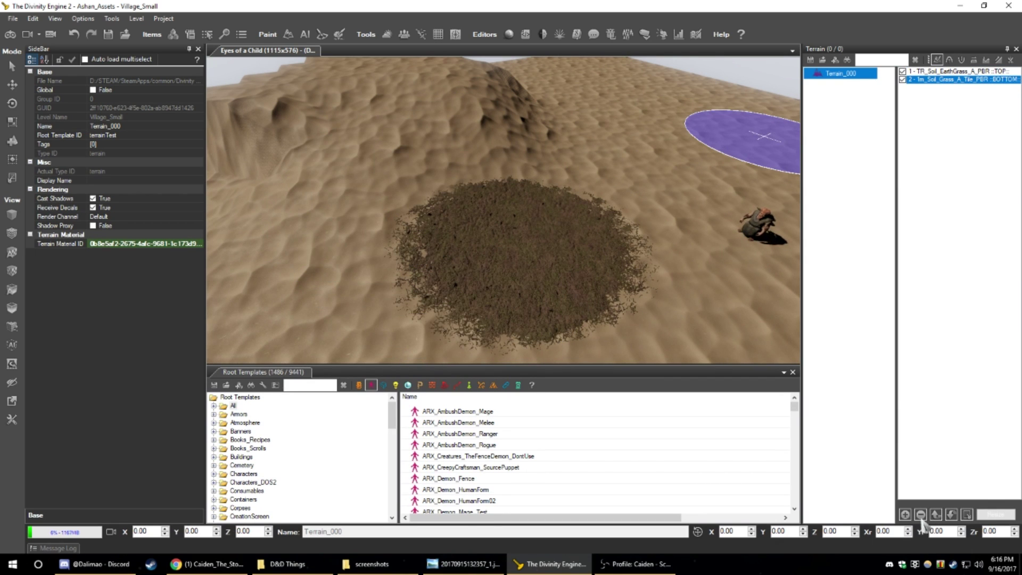
left_click(922, 517)
mouse_move(599, 181)
right_mouse_down()
mouse_move(656, 146)
mouse_move(651, 104)
mouse_move(583, 275)
mouse_move(581, 255)
right_mouse_up()
left_click_drag(580, 254, 468, 205)
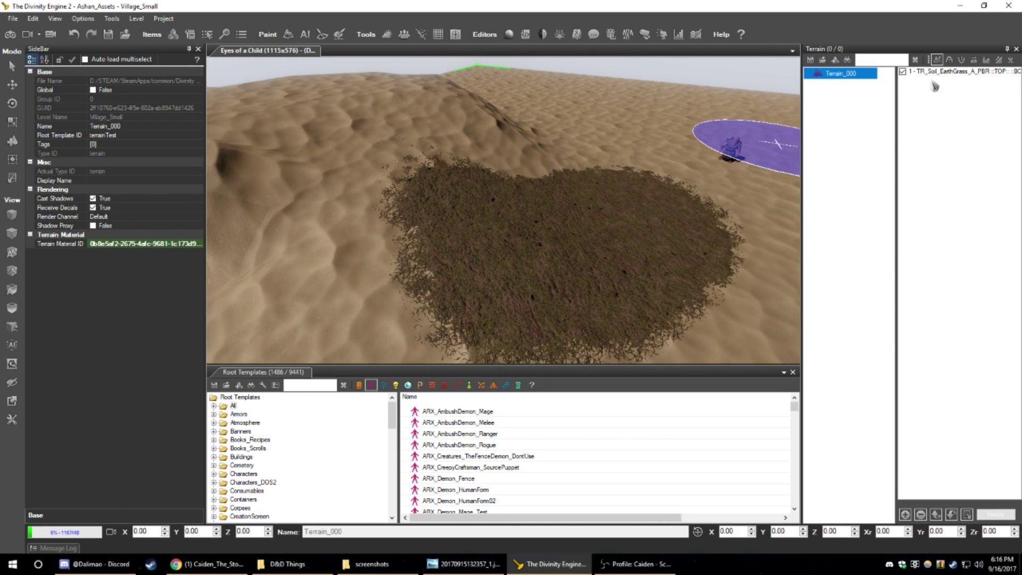
- Paint TR_Soil_EarthGrass_A_PBR over the slopes and top of the sand hill
right_click_drag(619, 169, 544, 160)
scroll(549, 160, "down", 5)
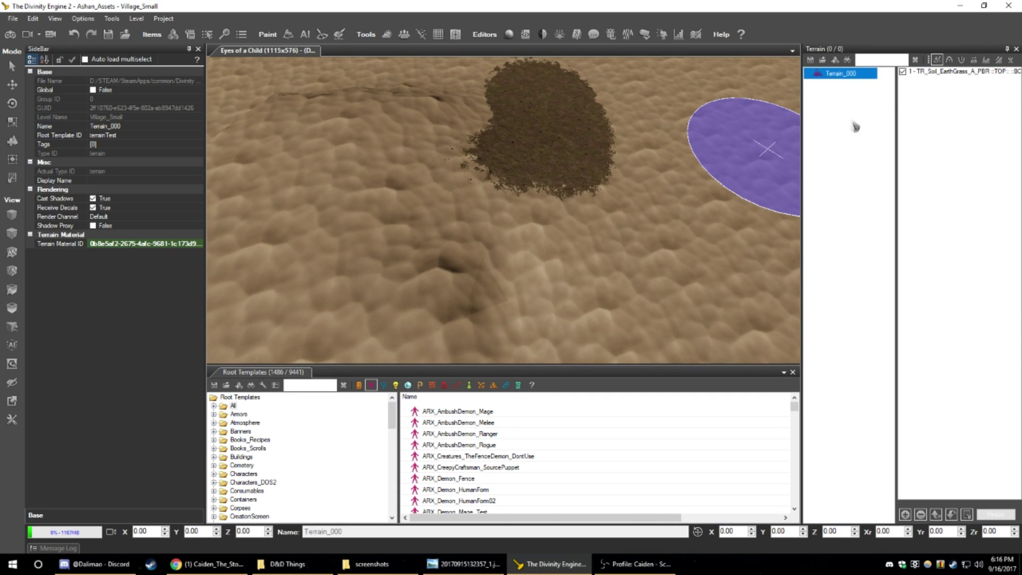
mouse_move(468, 183)
left_mouse_down()
mouse_move(481, 157)
mouse_move(447, 166)
mouse_move(468, 184)
left_mouse_up()
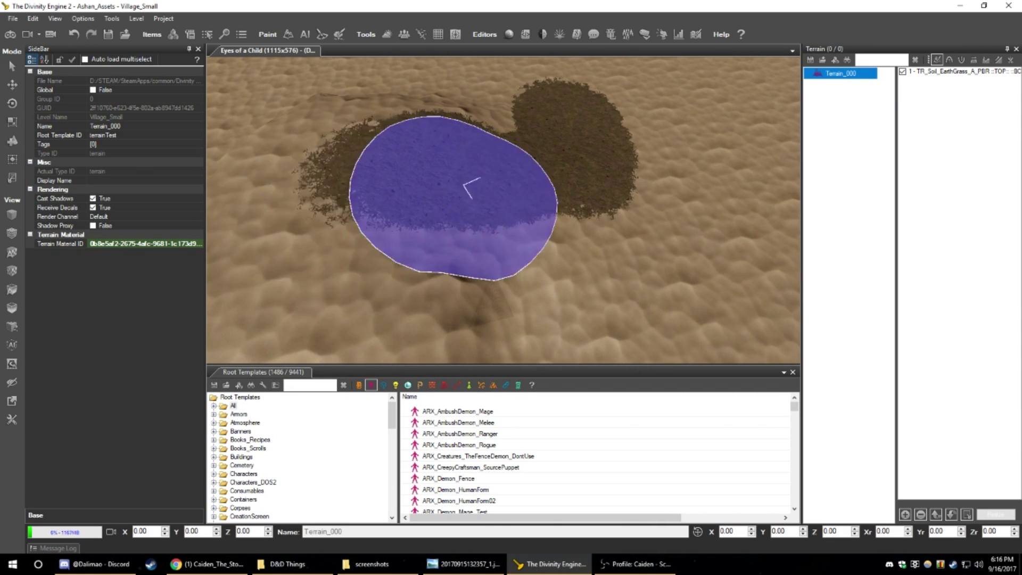
right_click_drag(469, 183, 443, 139)
mouse_move(443, 139)
left_mouse_down()
mouse_move(385, 190)
mouse_move(468, 133)
mouse_move(390, 242)
mouse_move(484, 189)
mouse_move(487, 150)
mouse_move(686, 168)
left_mouse_up()
mouse_move(732, 196)
right_mouse_down()
mouse_move(759, 215)
mouse_move(697, 210)
mouse_move(745, 197)
mouse_move(767, 216)
mouse_move(565, 229)
right_mouse_up()
mouse_move(440, 167)
right_mouse_down()
mouse_move(506, 106)
mouse_move(596, 159)
right_mouse_up()
mouse_move(596, 160)
left_mouse_down()
mouse_move(449, 114)
mouse_move(497, 109)
mouse_move(759, 158)
left_mouse_up()
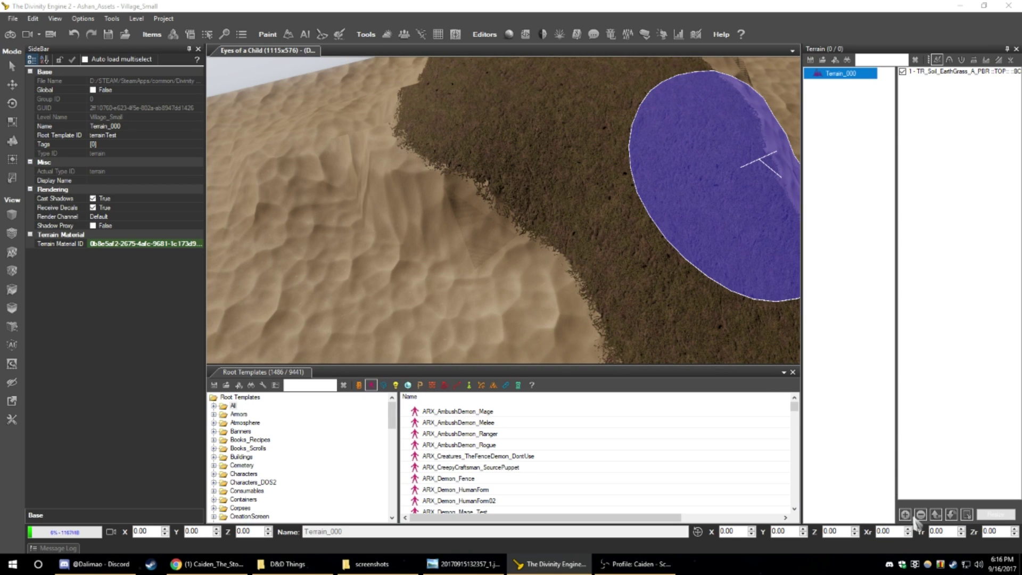
- Add TR_Soil_Forest_A_PBR as a layer of Terrain_000, and paint it over part of the earth-grass on the hill's slope
left_click(905, 514)
left_click(554, 327)
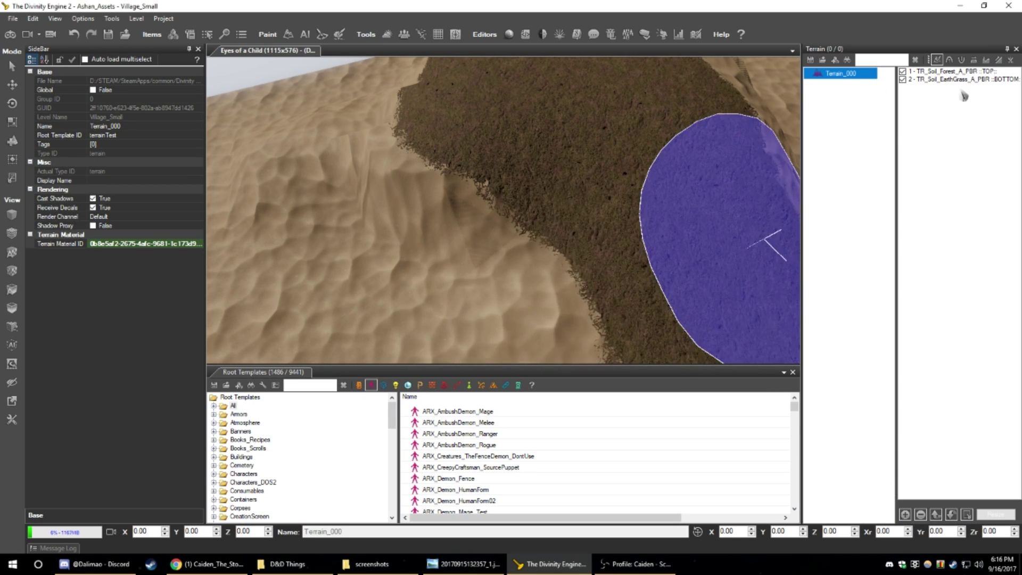
left_click(950, 71)
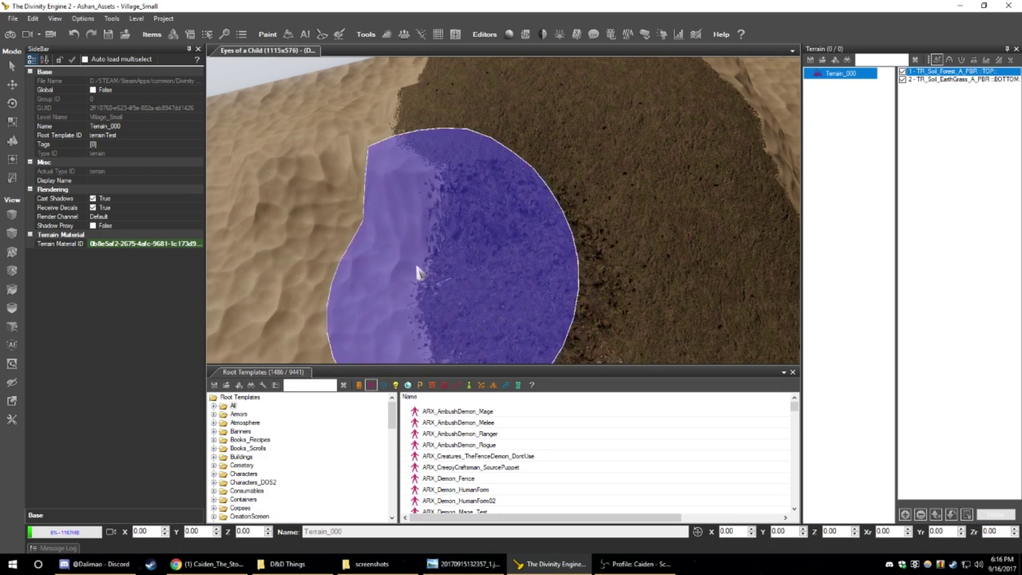
scroll(575, 139, "up", 3)
middle_click_drag(639, 126, 612, 146)
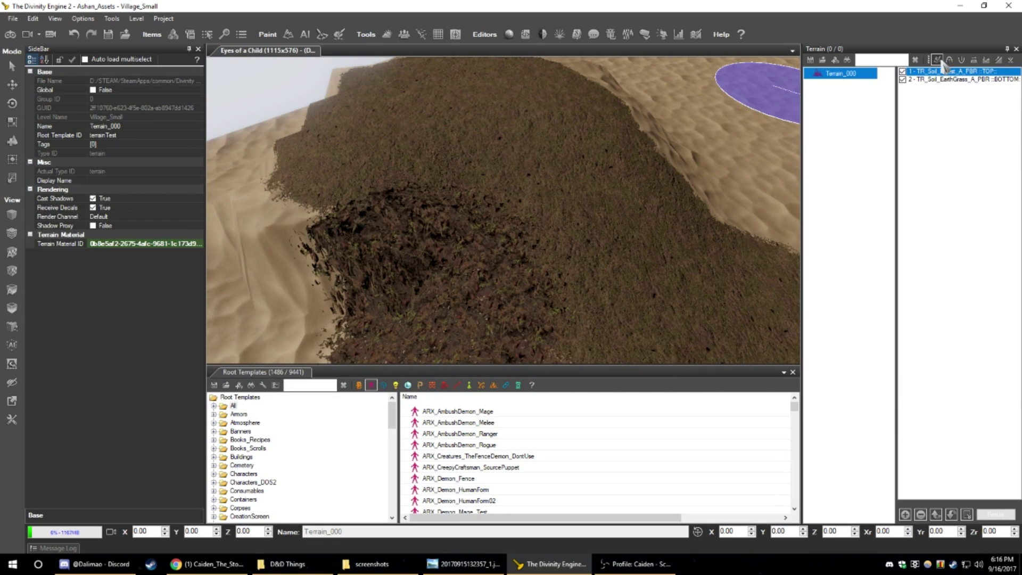
- Open the Strength value in the terrain paint settings for editing, and close the settings
left_click(940, 60)
left_click_drag(976, 77, 645, 129)
left_click_drag(711, 132, 711, 139)
left_click(690, 145)
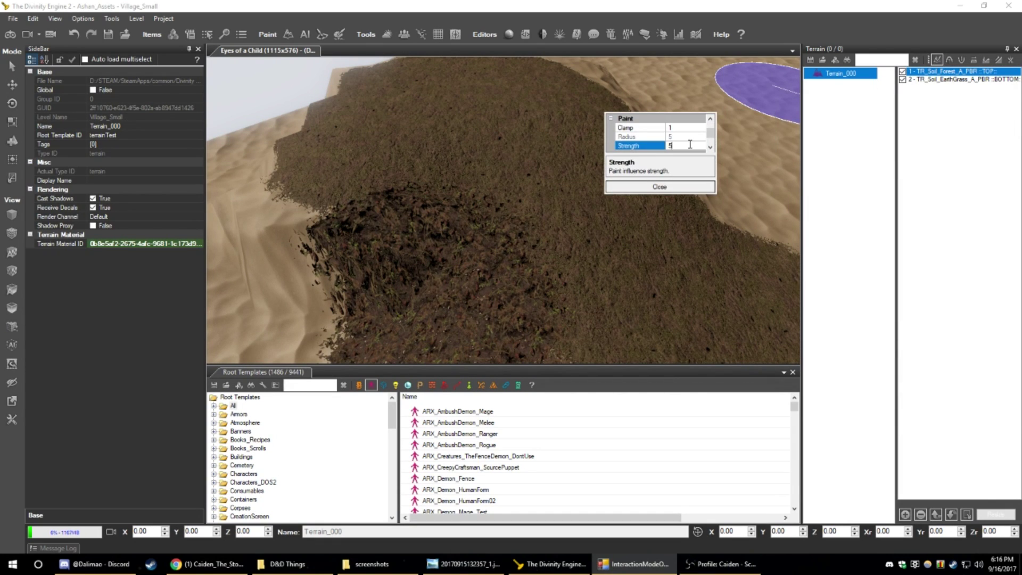
left_click(672, 186)
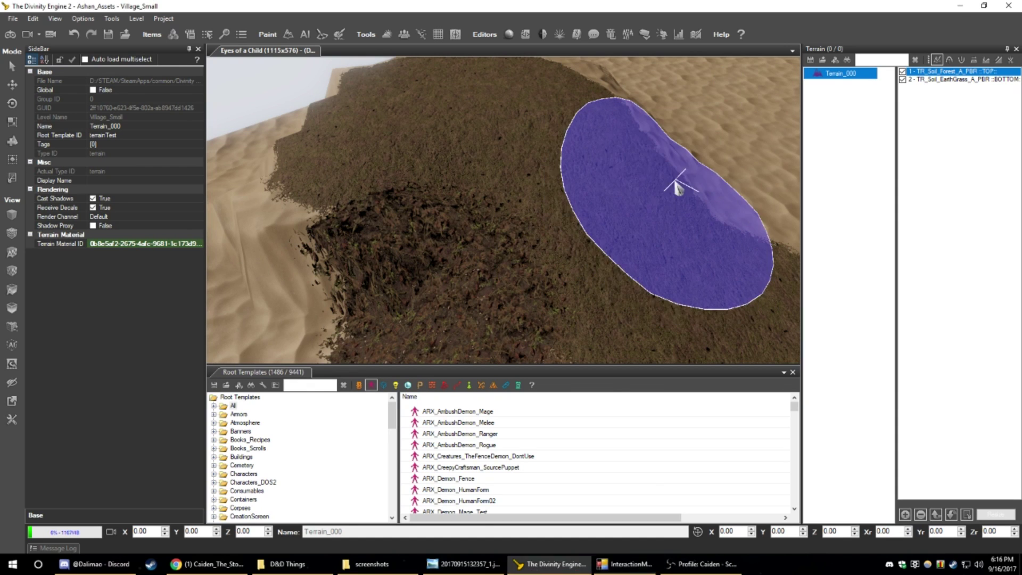
- Paint soft patches of TR_Soil_Forest_A_PBR inside the earth-grass area near the hill's foot with a smaller brush
scroll(692, 186, "up", 5)
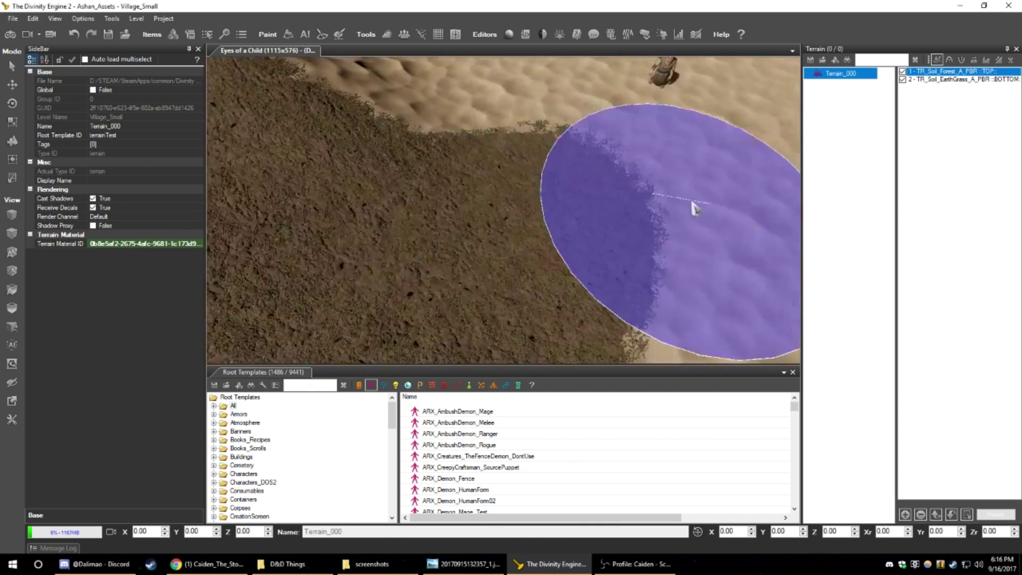
middle_click_drag(692, 202, 634, 203)
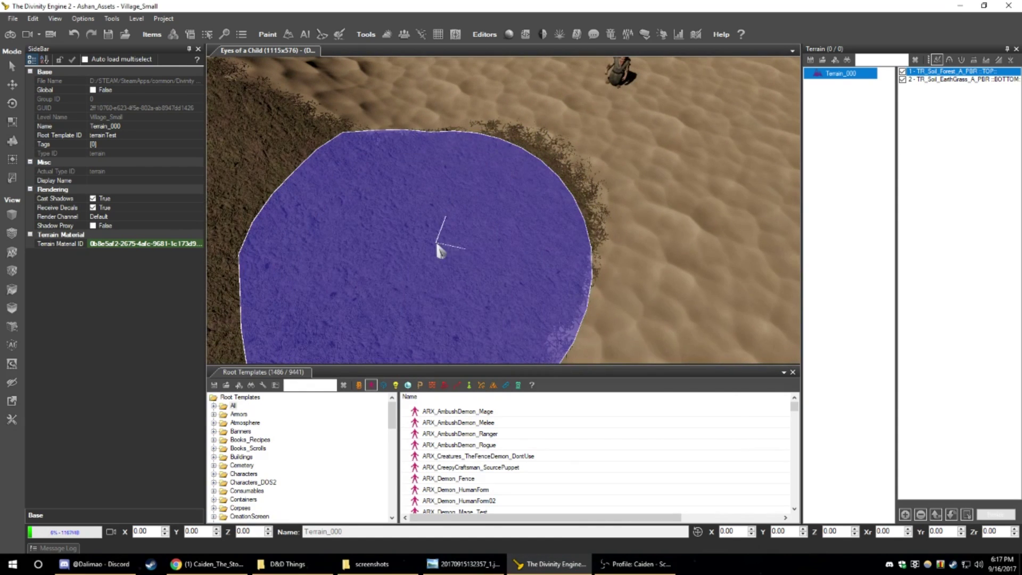
scroll(423, 241, "down", 4, "ctrl")
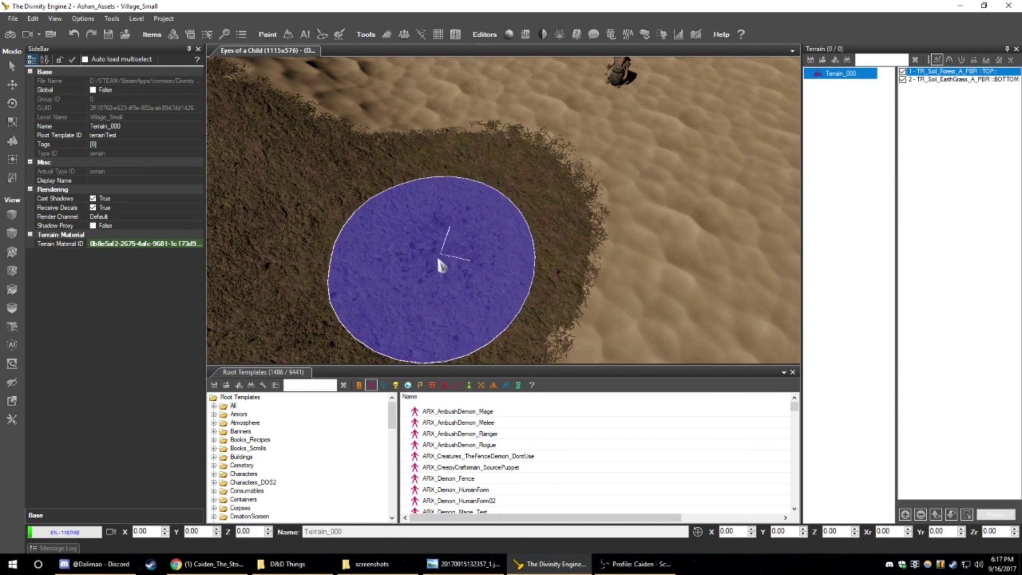
middle_click_drag(322, 173, 362, 220)
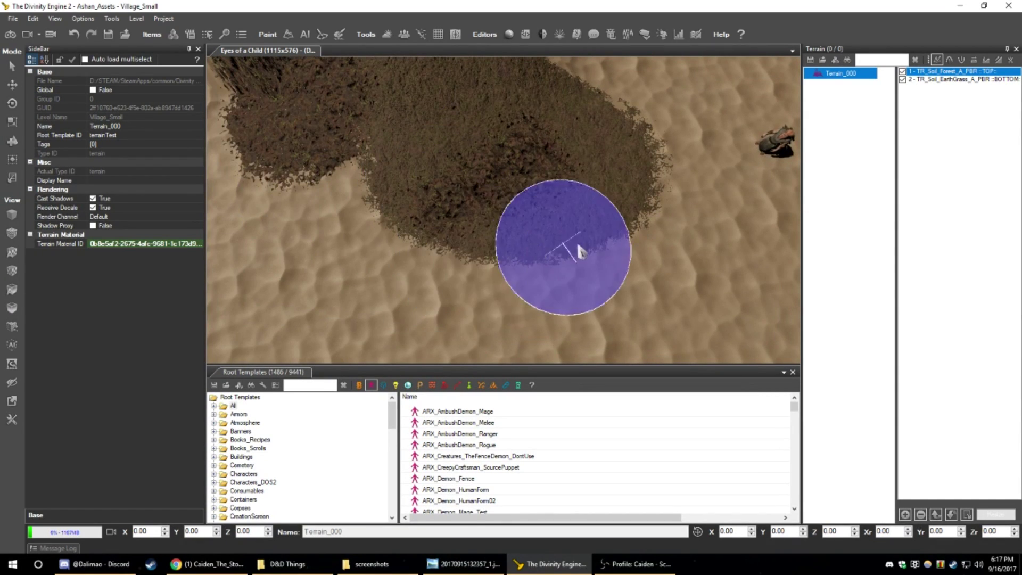
scroll(692, 171, "up", 4)
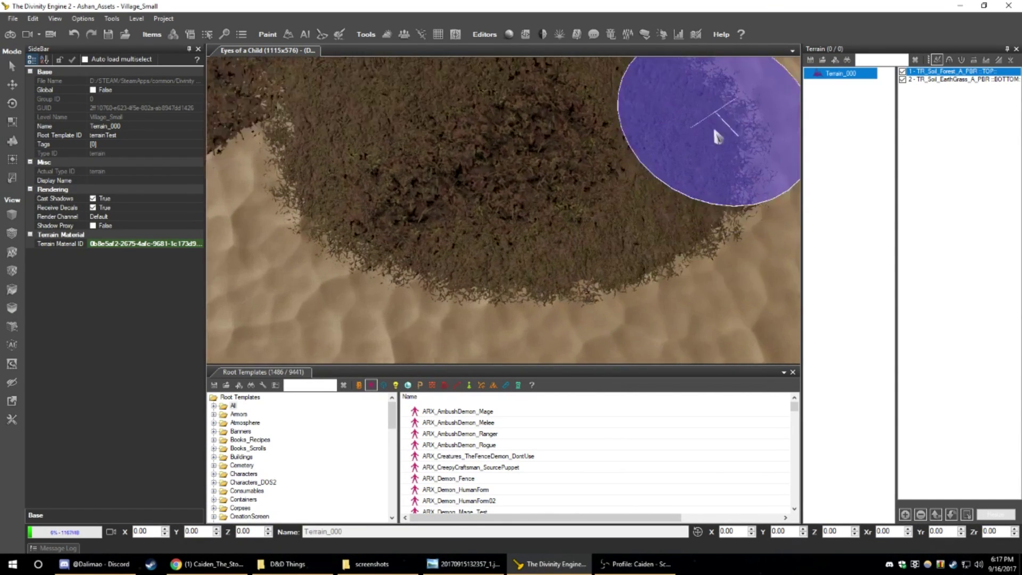
scroll(715, 133, "up", 3)
middle_click_drag(715, 136, 665, 104)
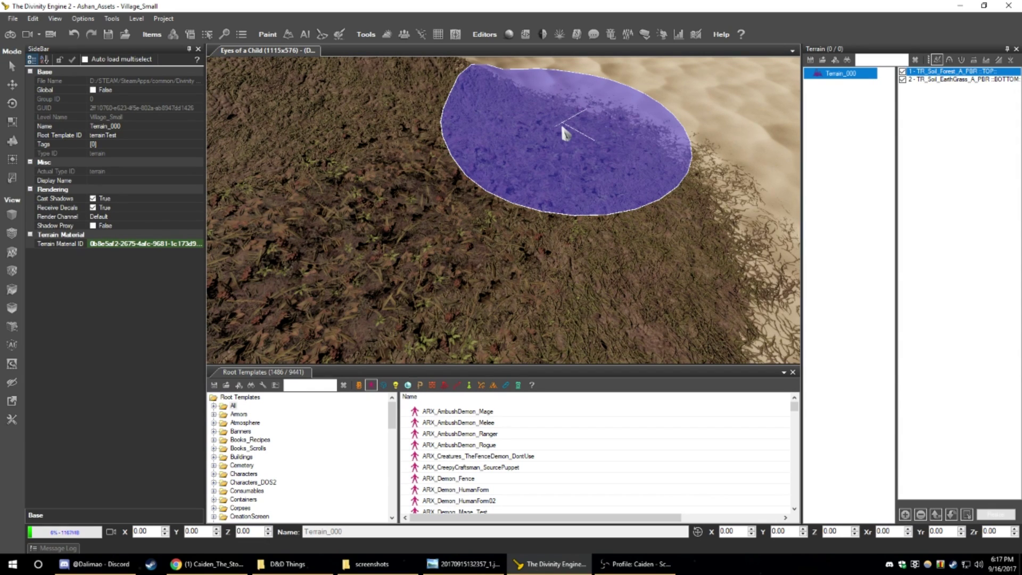
- Examine from several angles how the painted forest soil blends with the earth-grass on and around the hill
mouse_move(562, 128)
middle_mouse_down()
mouse_move(449, 131)
mouse_move(678, 120)
middle_mouse_up()
scroll(593, 130, "down", 5)
middle_click_drag(593, 129, 527, 203)
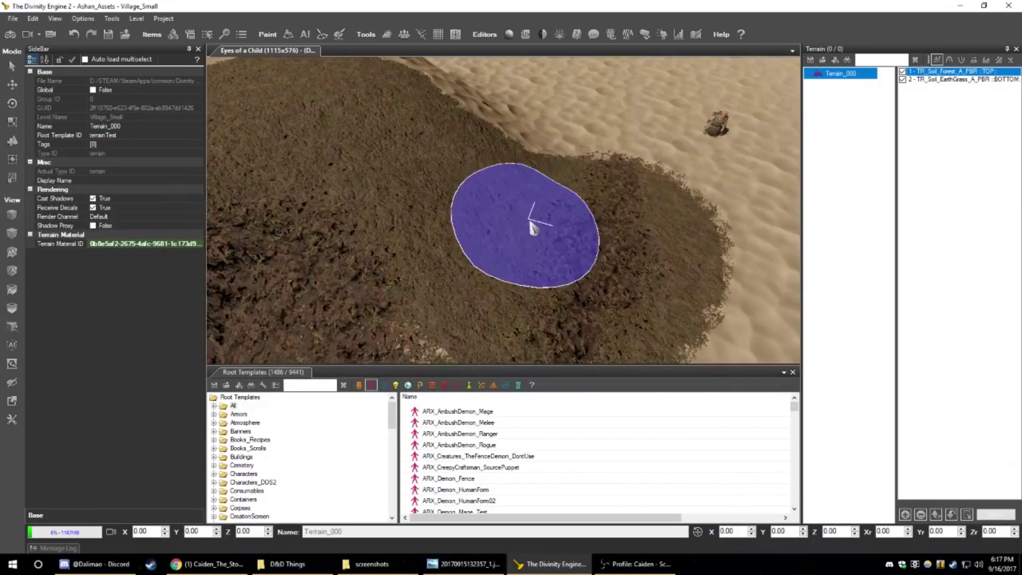
mouse_move(352, 142)
middle_mouse_down()
mouse_move(425, 175)
mouse_move(492, 178)
mouse_move(424, 176)
mouse_move(408, 191)
middle_mouse_up()
scroll(426, 177, "down", 5)
mouse_move(472, 299)
middle_mouse_down()
mouse_move(520, 289)
mouse_move(579, 299)
mouse_move(562, 266)
mouse_move(370, 221)
mouse_move(426, 186)
middle_mouse_up()
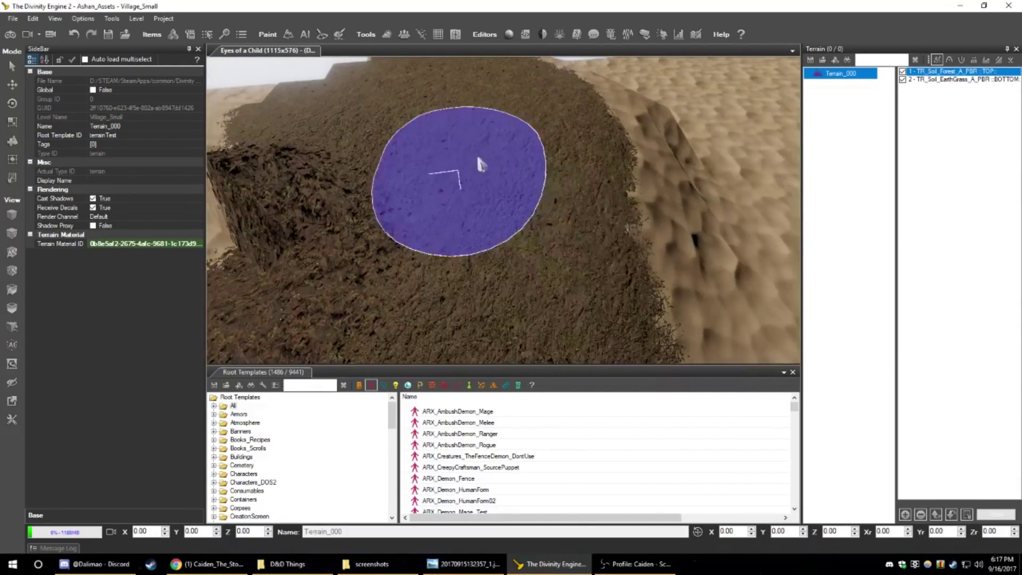
mouse_move(478, 157)
middle_mouse_down()
mouse_move(492, 272)
mouse_move(468, 235)
mouse_move(724, 114)
middle_mouse_up()
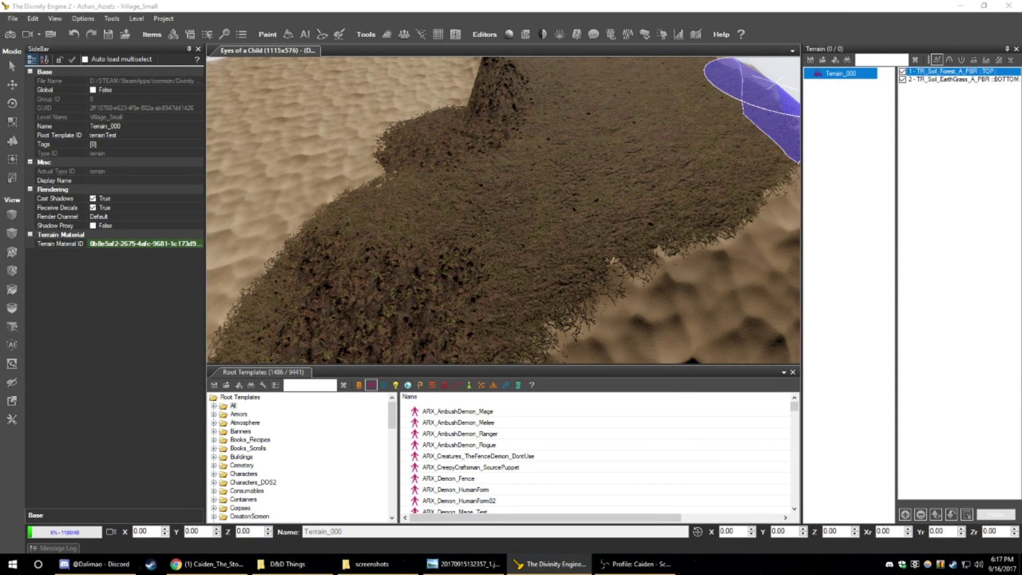
- Add TR_Soil_Dry_A_PBR as a layer of Terrain_000, and select it for painting
left_click(905, 514)
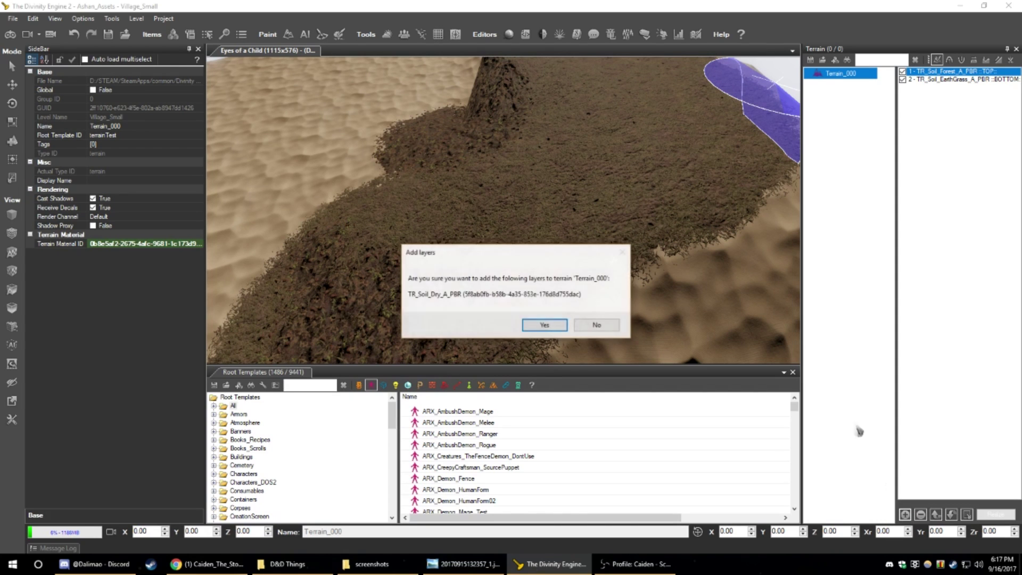
left_click(547, 323)
left_click(934, 72)
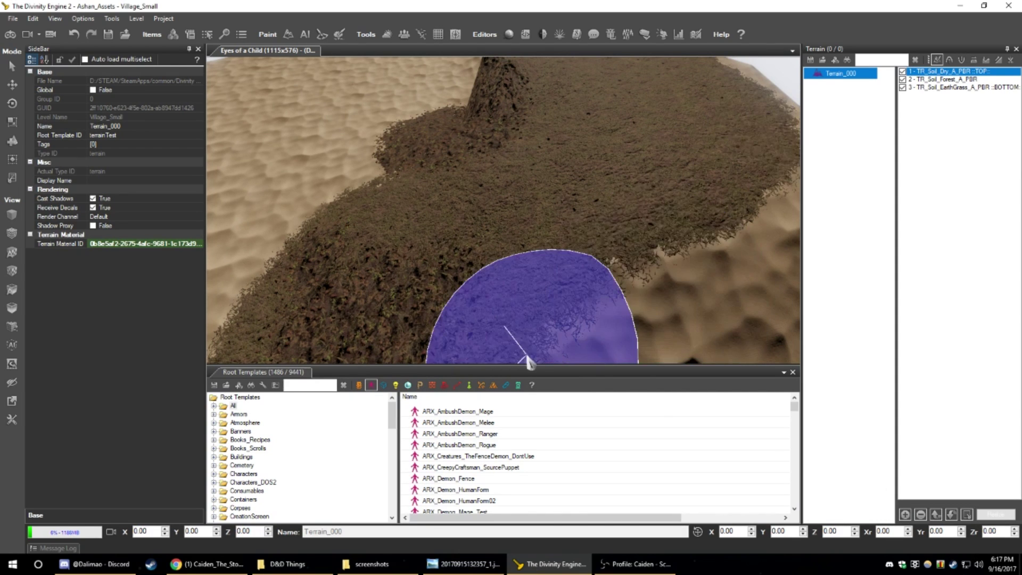
- Paint a narrow TR_Soil_Dry_A_PBR path up the hill through the earth-grass and forest soil with a small brush
mouse_move(523, 344)
middle_mouse_down()
mouse_move(468, 269)
mouse_move(468, 293)
middle_mouse_up()
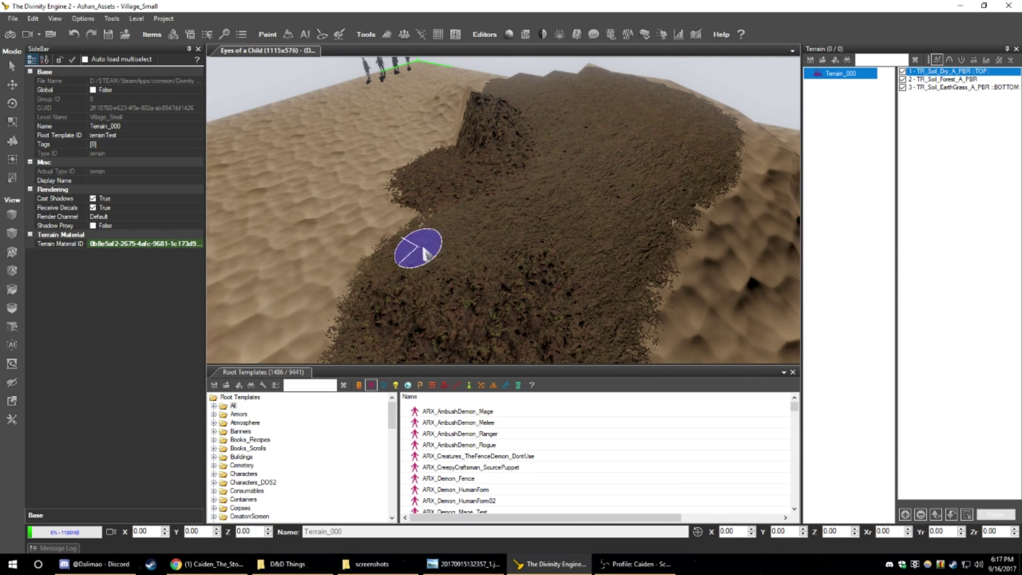
mouse_move(503, 227)
left_mouse_down()
mouse_move(396, 240)
mouse_move(525, 222)
mouse_move(592, 151)
mouse_move(582, 172)
mouse_move(598, 132)
left_mouse_up()
scroll(599, 140, "up", 4)
mouse_move(605, 174)
middle_mouse_down()
mouse_move(541, 222)
mouse_move(529, 217)
middle_mouse_up()
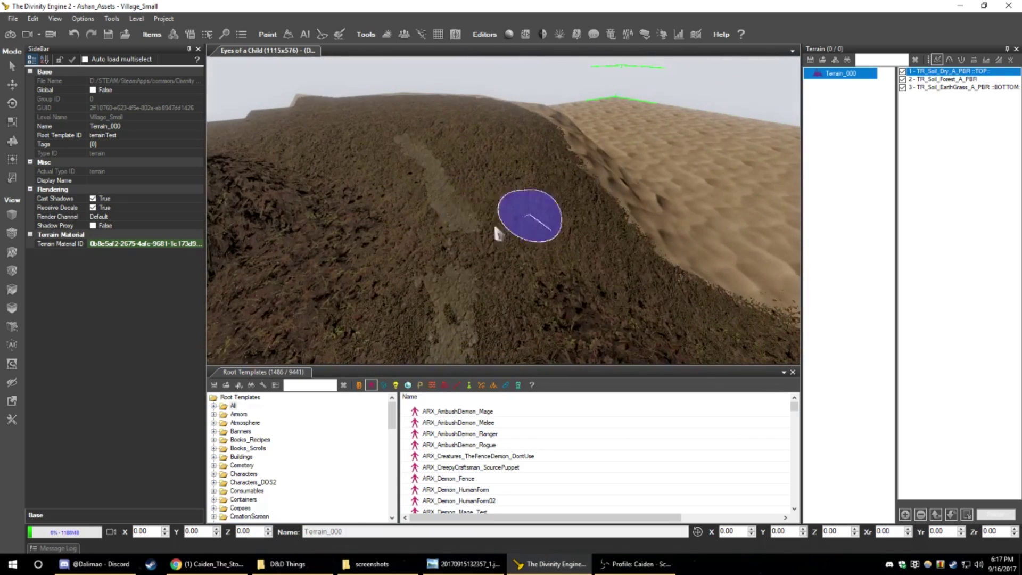
mouse_move(448, 237)
left_mouse_down()
mouse_move(449, 256)
mouse_move(436, 168)
mouse_move(374, 110)
left_mouse_up()
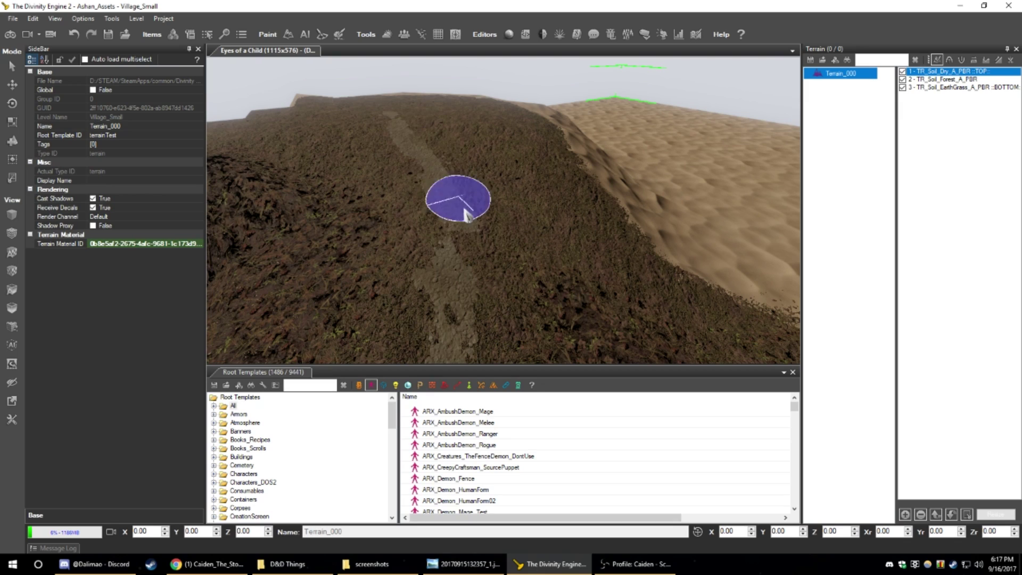
- Paint a small separate TR_Soil_Dry_A_PBR patch beside the dry soil path on the hill
mouse_move(495, 294)
middle_mouse_down()
mouse_move(488, 263)
mouse_move(530, 180)
middle_mouse_up()
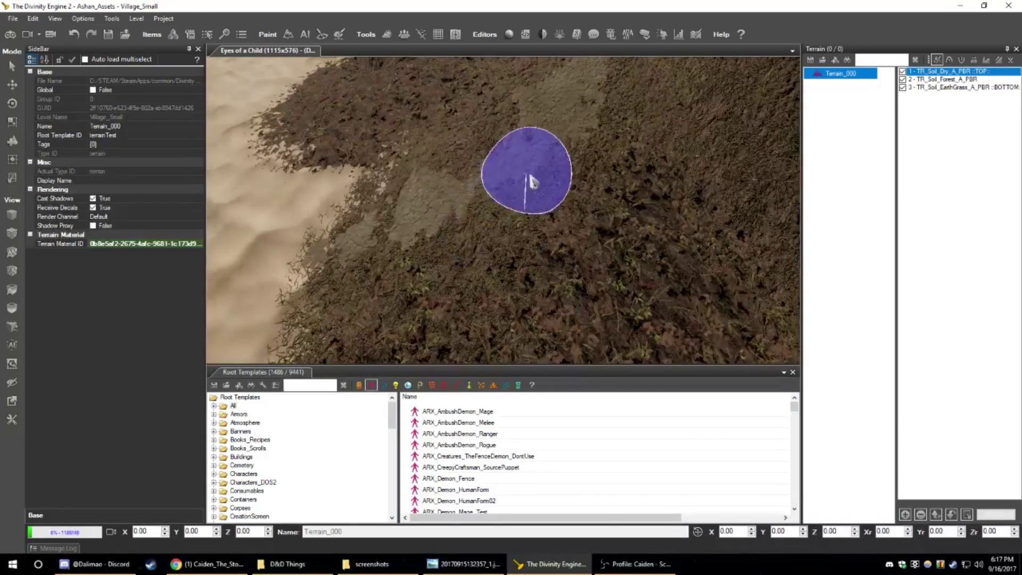
mouse_move(538, 242)
middle_mouse_down()
mouse_move(550, 227)
mouse_move(539, 246)
middle_mouse_up()
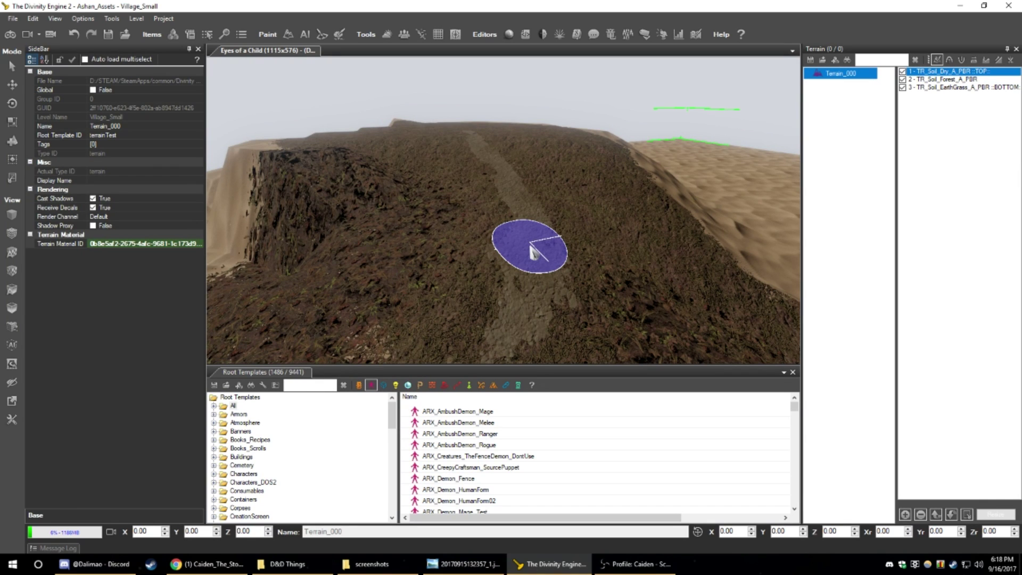
middle_click_drag(529, 245, 558, 149)
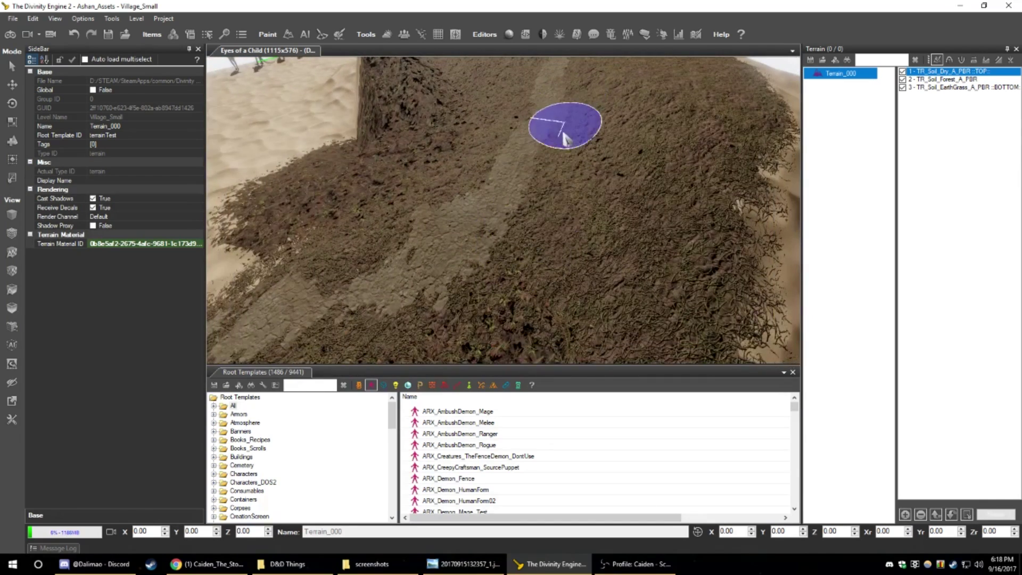
left_click_drag(586, 259, 574, 235)
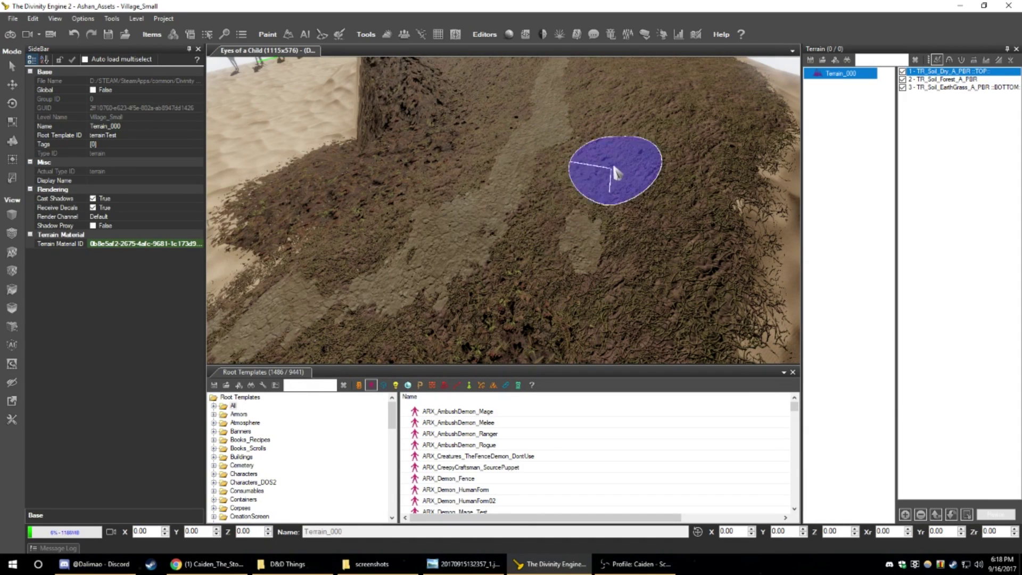
middle_click_drag(483, 220, 509, 229)
- Make TR_Soil_Forest_A_PBR the active terrain layer, and examine the painted hill and its dry soil path from several angles
left_click(945, 78)
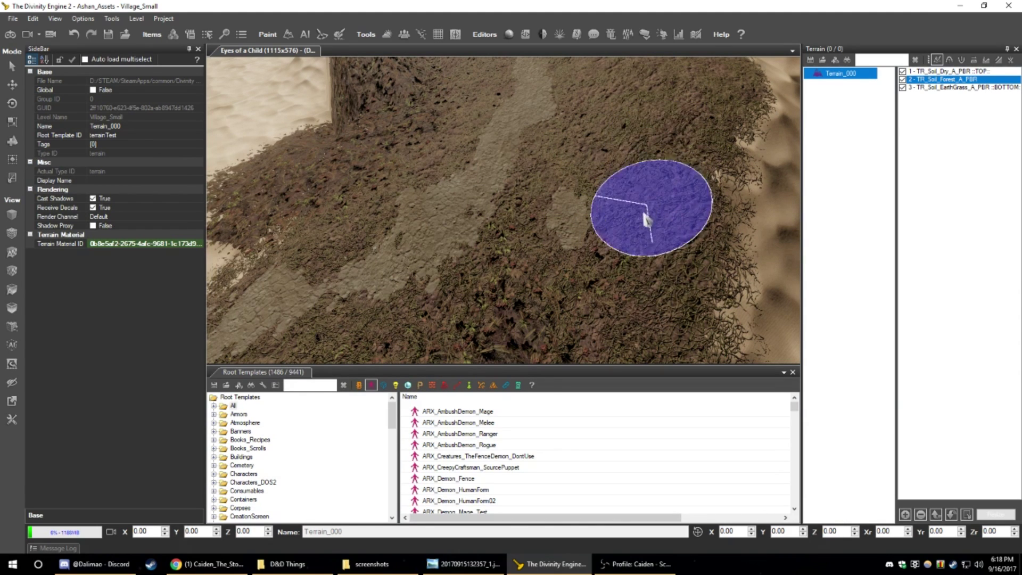
mouse_move(644, 261)
right_mouse_down()
mouse_move(679, 256)
mouse_move(660, 250)
right_mouse_up()
scroll(639, 274, "down", 10)
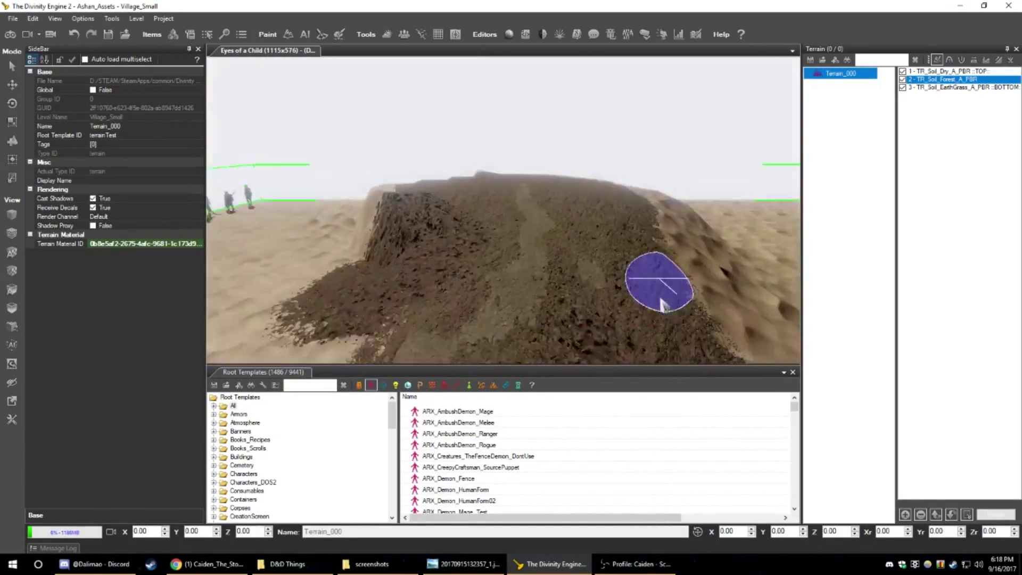
right_click_drag(690, 314, 358, 277)
mouse_move(532, 288)
middle_mouse_down()
mouse_move(522, 293)
mouse_move(639, 315)
middle_mouse_up()
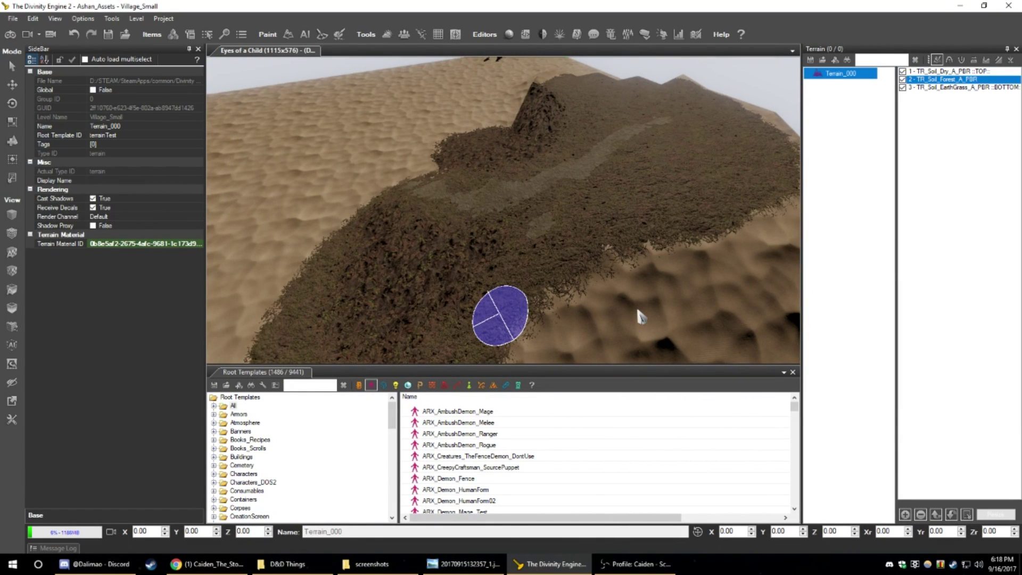
mouse_move(546, 273)
middle_mouse_down()
mouse_move(552, 240)
mouse_move(552, 266)
mouse_move(681, 185)
mouse_move(506, 176)
mouse_move(484, 263)
mouse_move(530, 283)
mouse_move(253, 286)
mouse_move(717, 274)
mouse_move(512, 294)
middle_mouse_up()
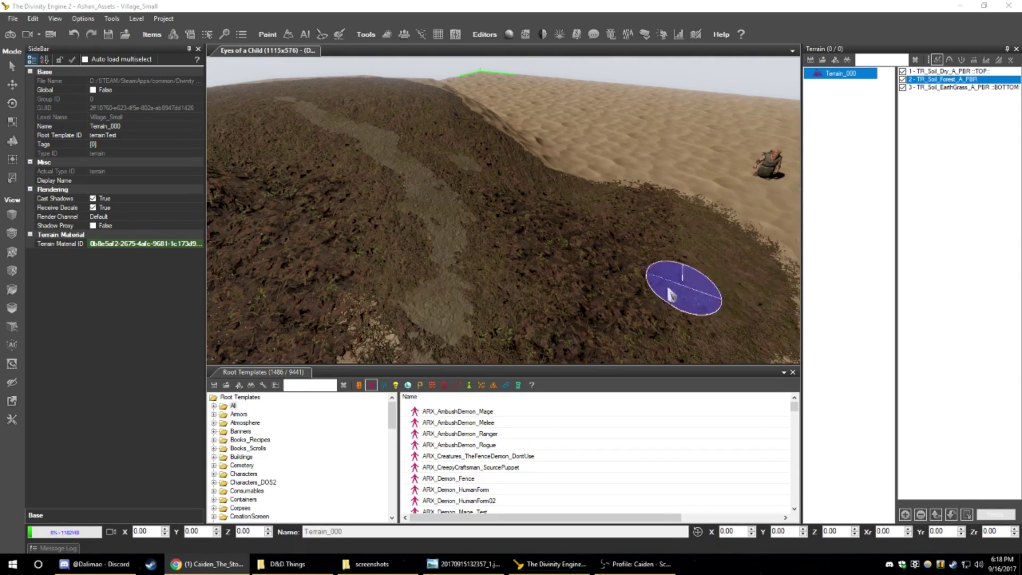
mouse_move(685, 290)
middle_mouse_down()
mouse_move(772, 335)
mouse_move(630, 296)
mouse_move(331, 68)
middle_mouse_up()
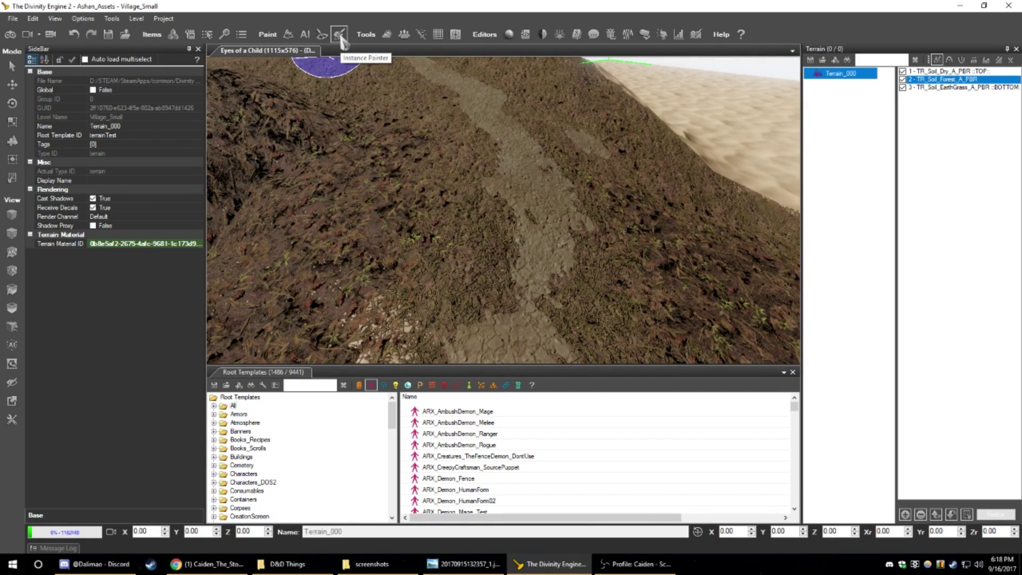
mouse_move(457, 198)
middle_mouse_down()
mouse_move(509, 207)
mouse_move(427, 191)
mouse_move(511, 65)
mouse_move(513, 173)
mouse_move(410, 87)
mouse_move(498, 202)
mouse_move(235, 256)
mouse_move(331, 241)
mouse_move(302, 357)
mouse_move(341, 351)
mouse_move(500, 200)
middle_mouse_up()
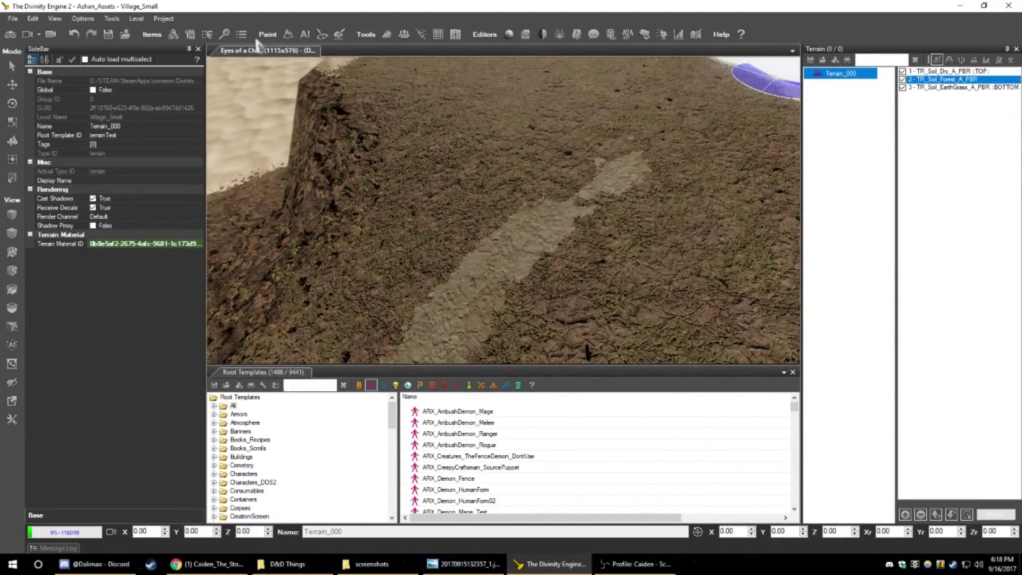
- Open the Instance Painter and filter the Resource Manager's resources by "bush"
left_click(339, 37)
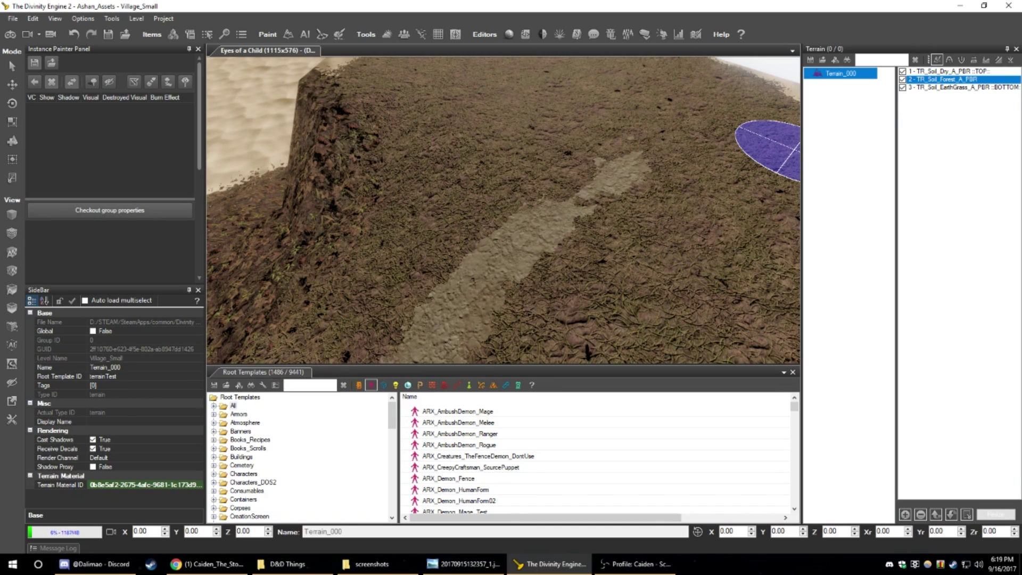
left_click_drag(1021, 139, 403, 102)
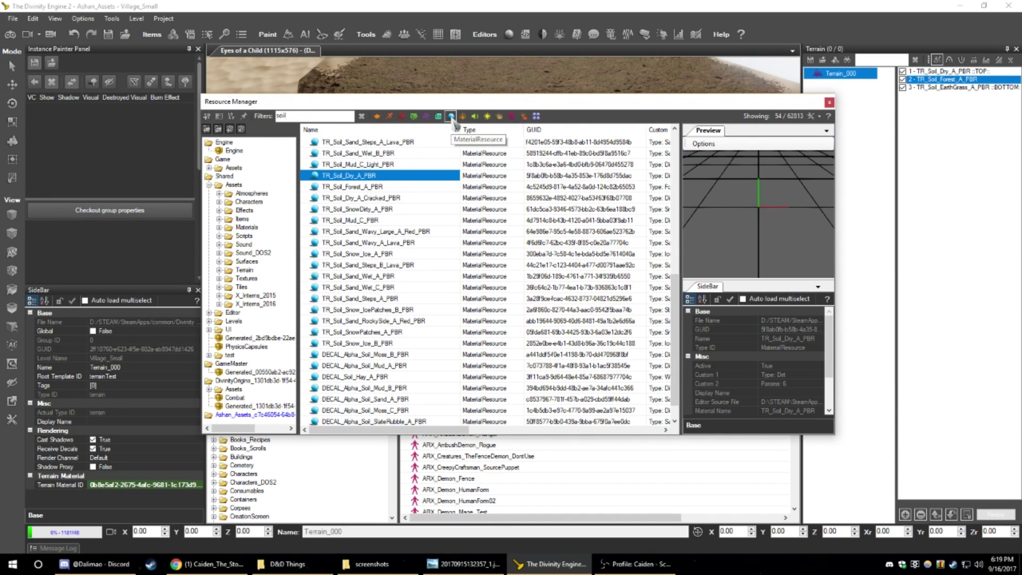
left_click(362, 220)
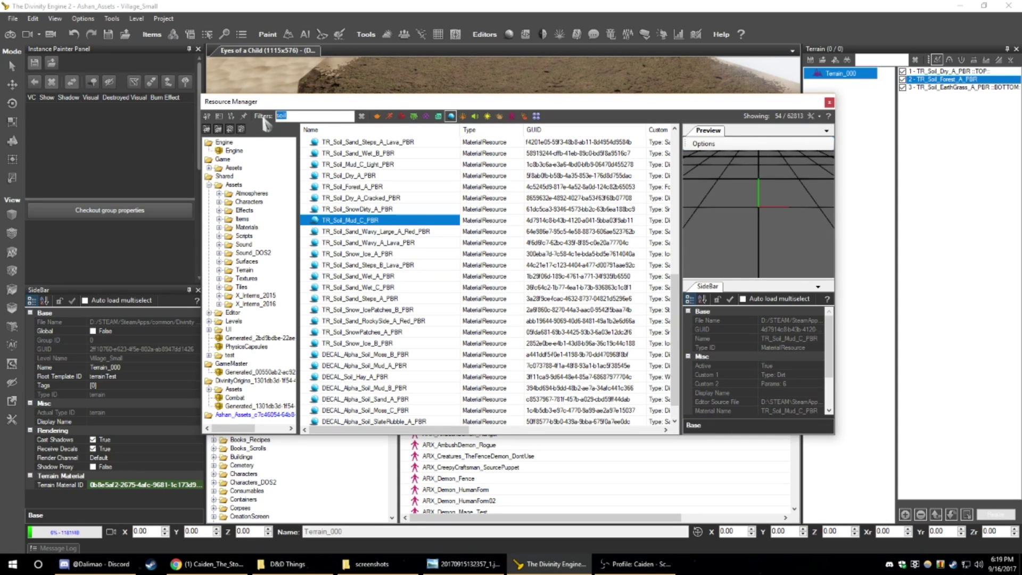
type("bush")
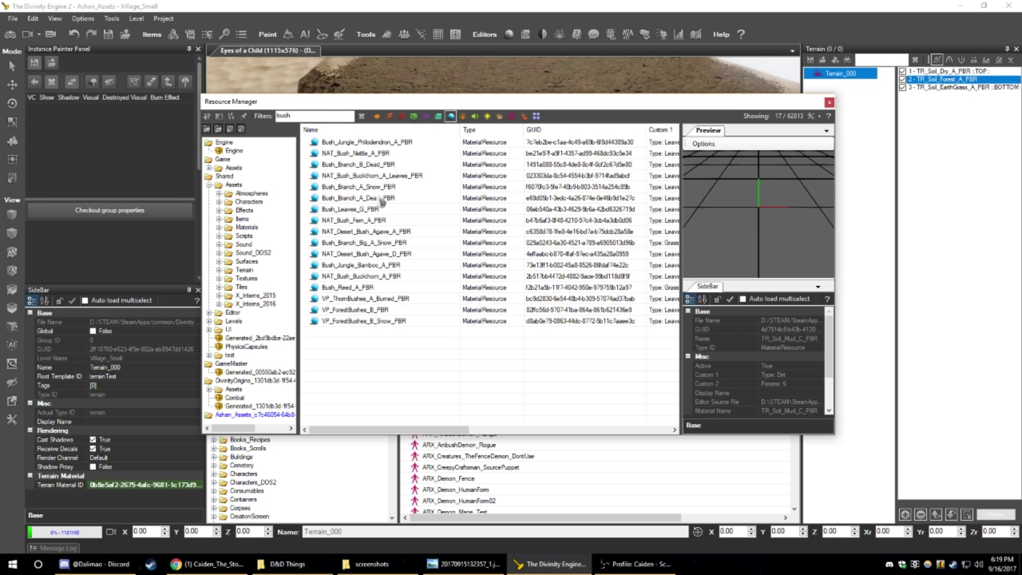
- Preview several bush branch and leaf materials, and try to import NAT_Bush_Fern_A_PBR into the Instance Painter
left_click(349, 197)
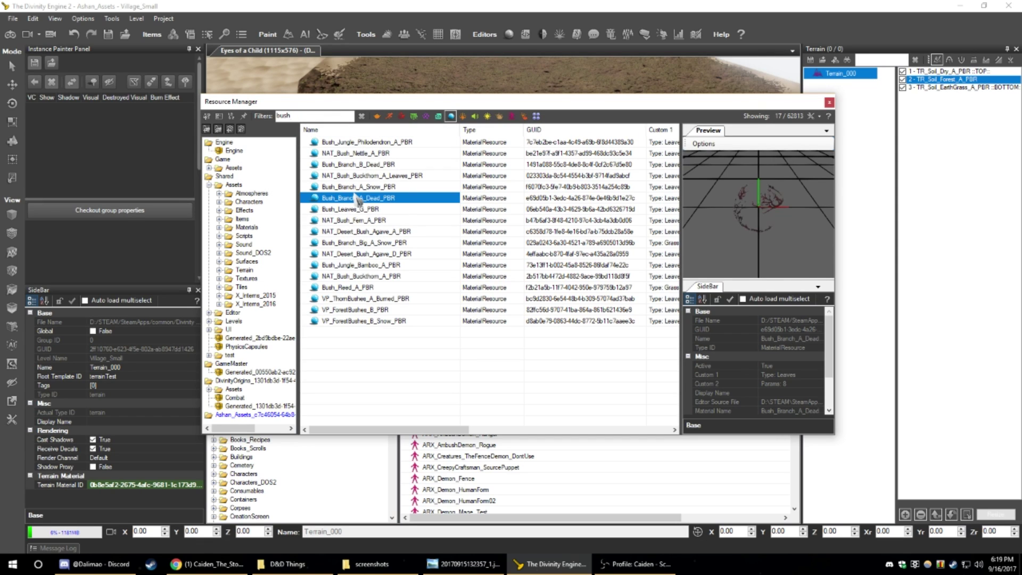
left_click(362, 187)
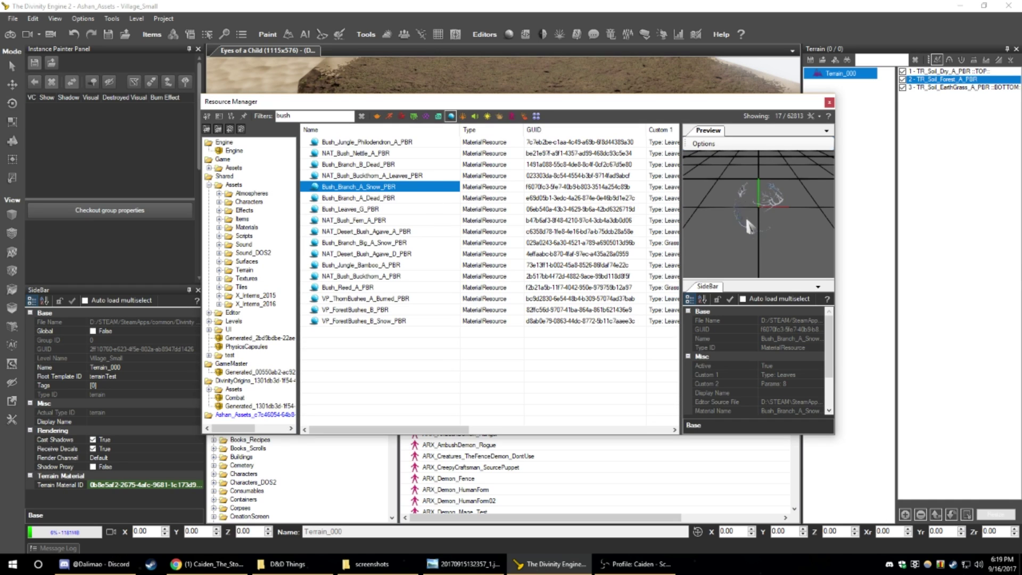
left_click(369, 199)
left_click(363, 209)
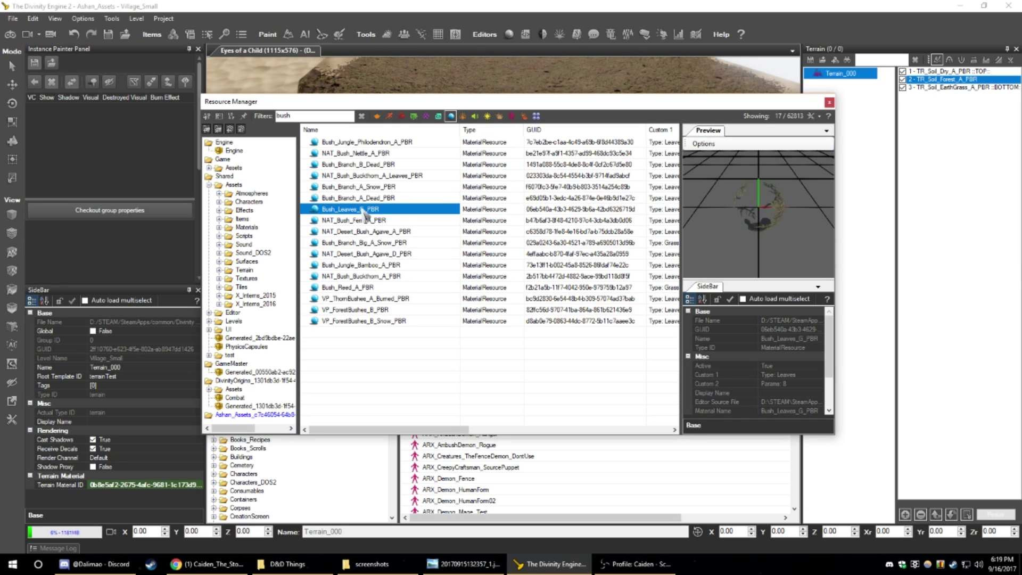
left_click(366, 221)
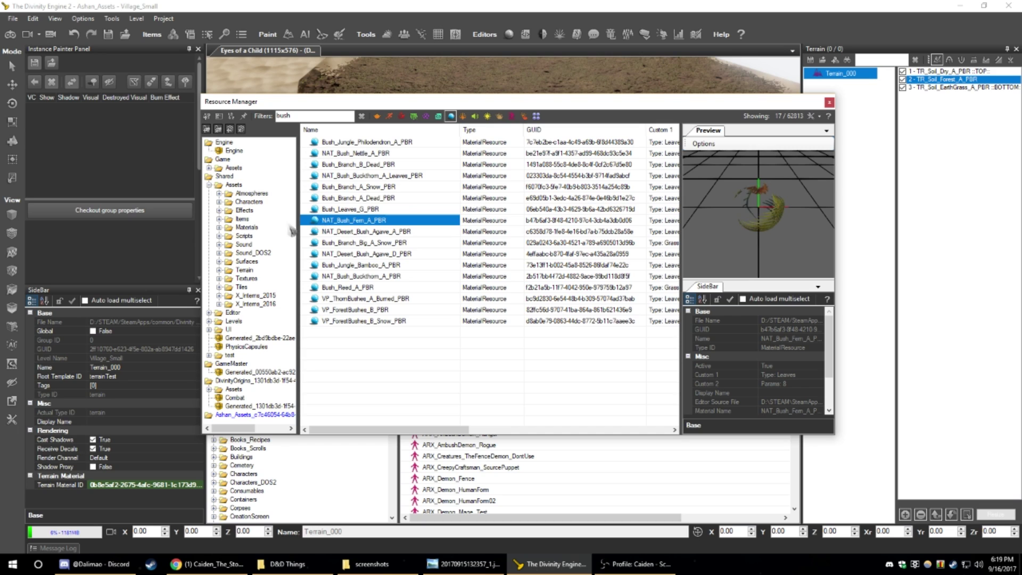
left_click(37, 84)
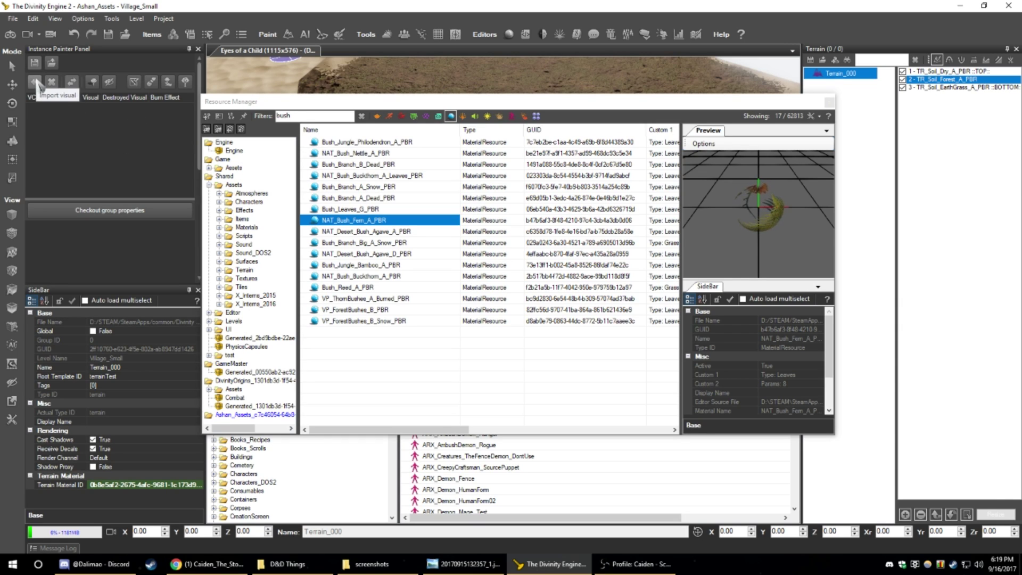
- Limit the bush search to visual resources instead of materials, and preview the Greenoak and Ancestor tree bushes
left_click(379, 120)
left_click(380, 121)
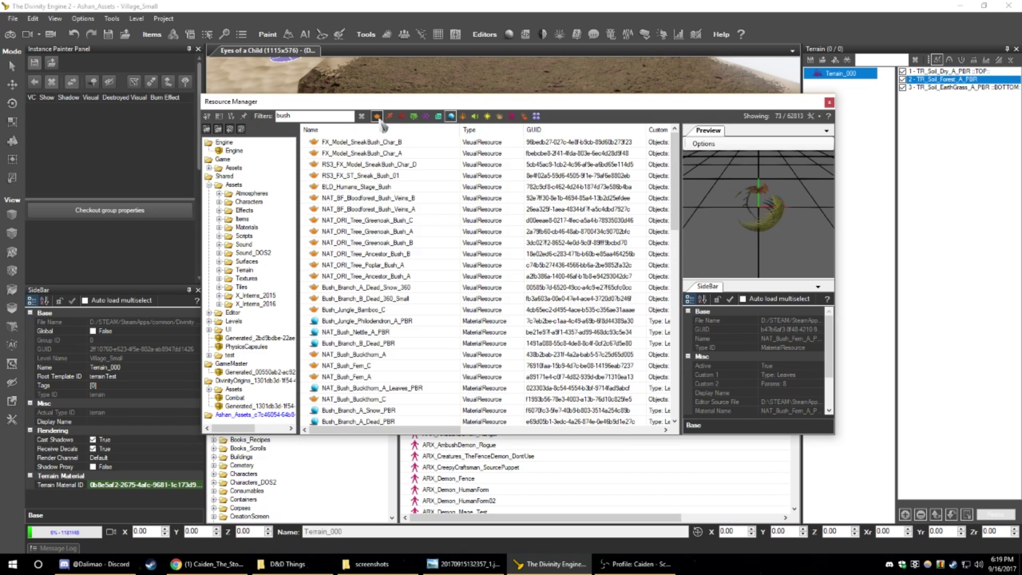
left_click(380, 122)
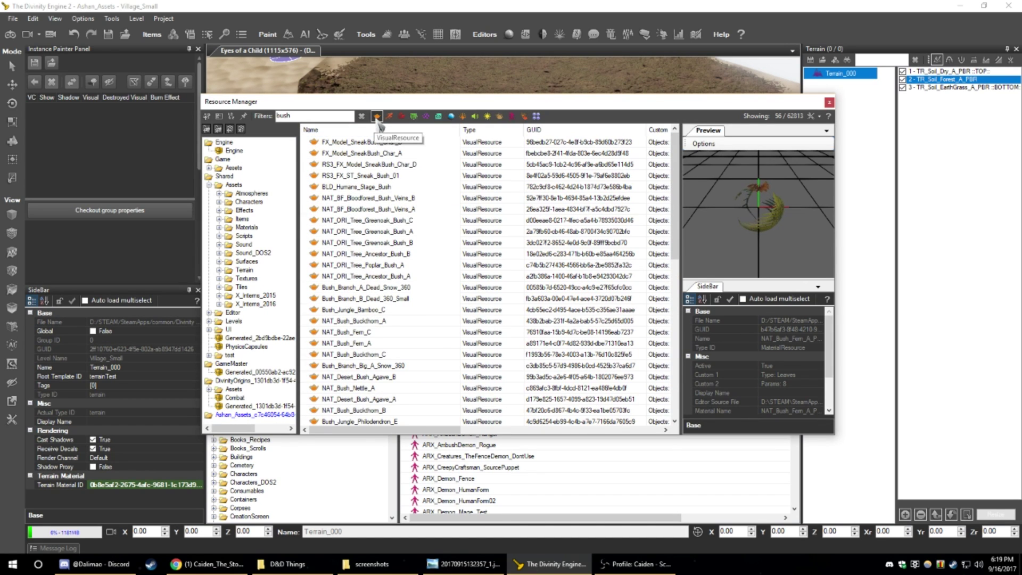
left_click(360, 232)
left_click(363, 254)
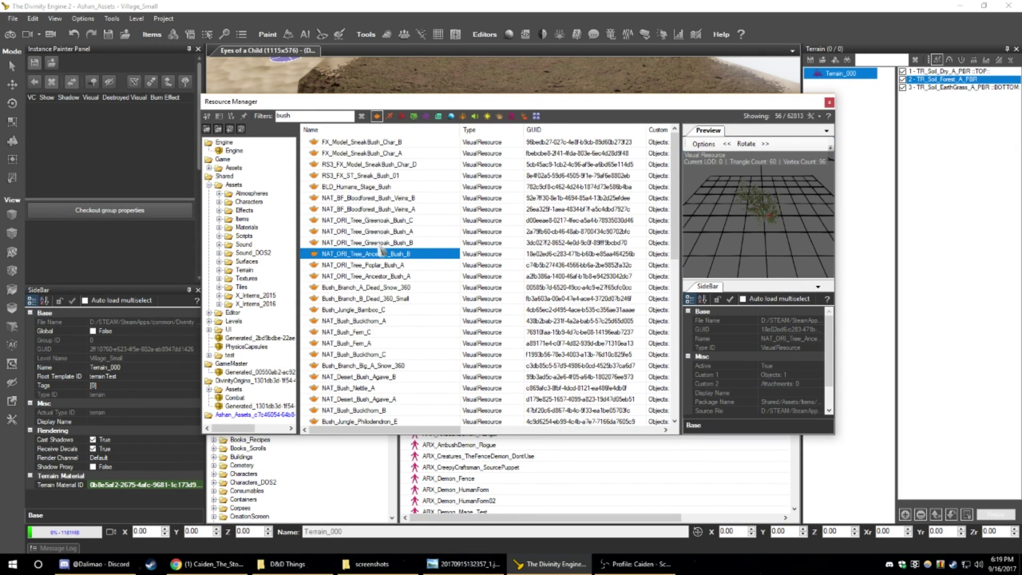
- Import the visuals NAT_Bush_Fern_A and NAT_Bush_Fern_C into the Instance Painter
scroll(382, 250, "down", 1)
left_click(364, 299)
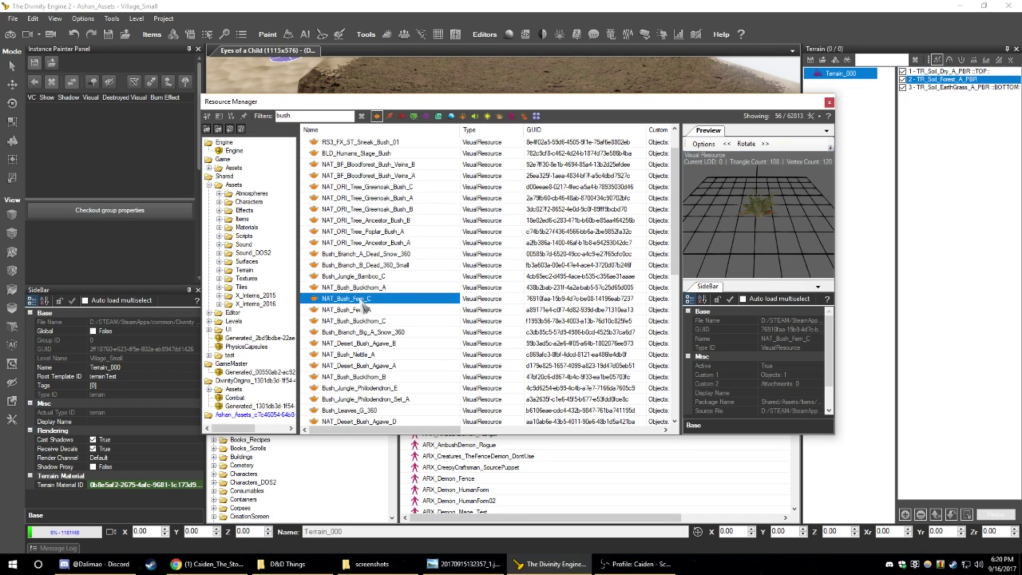
left_click(364, 310)
left_click(207, 116)
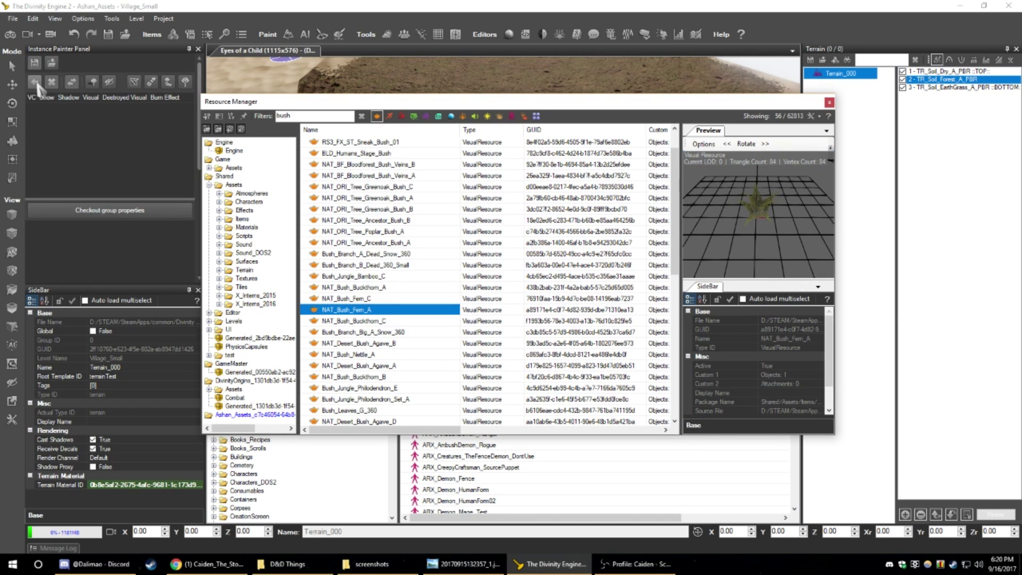
key("Up")
left_click(35, 81)
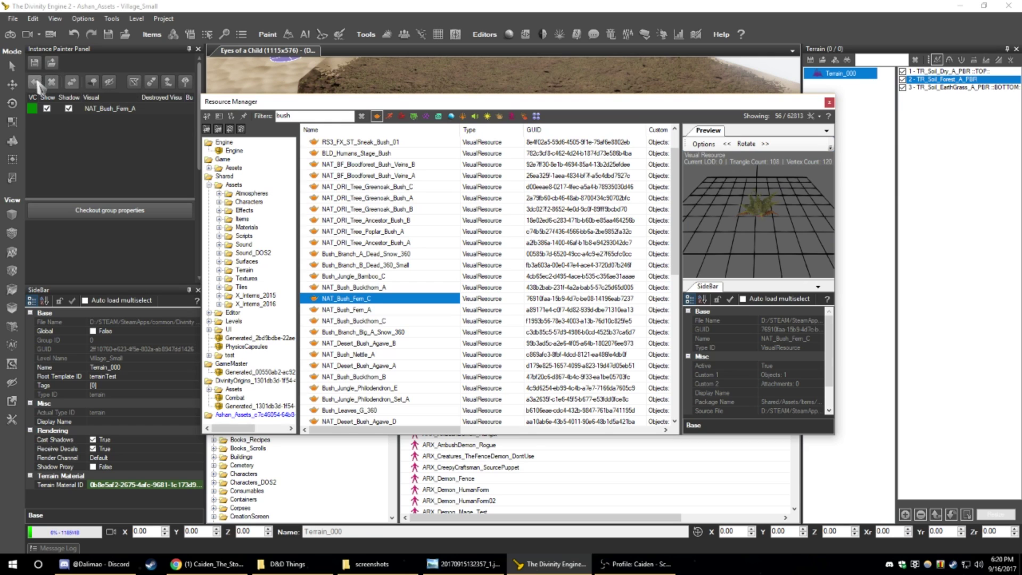
- Preview the buckthorn bushes, and import the NAT_Bush_Nettle_A visual into the Instance Painter
left_click(375, 321)
scroll(376, 325, "down", 1)
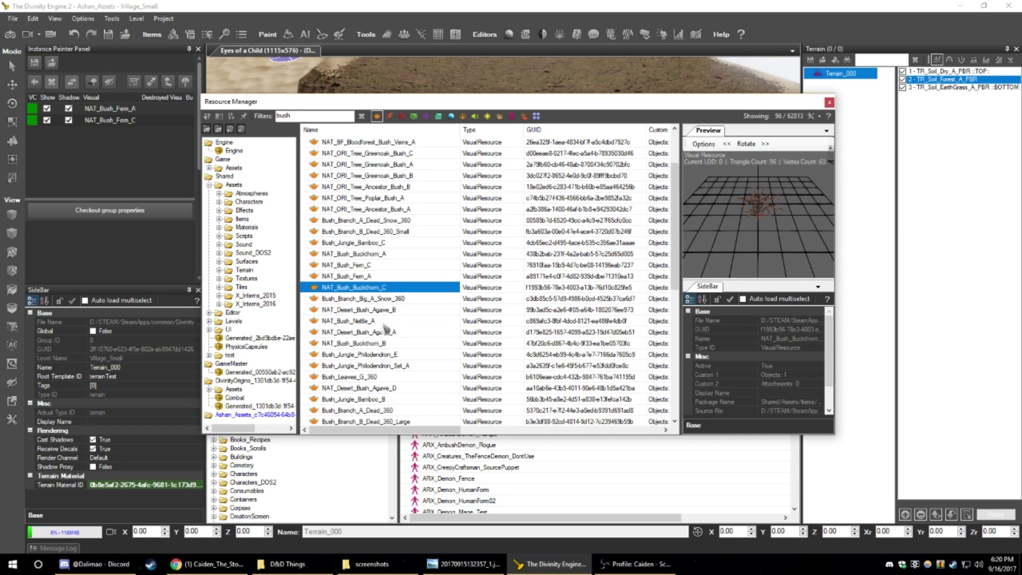
left_click(376, 345)
scroll(374, 352, "down", 1)
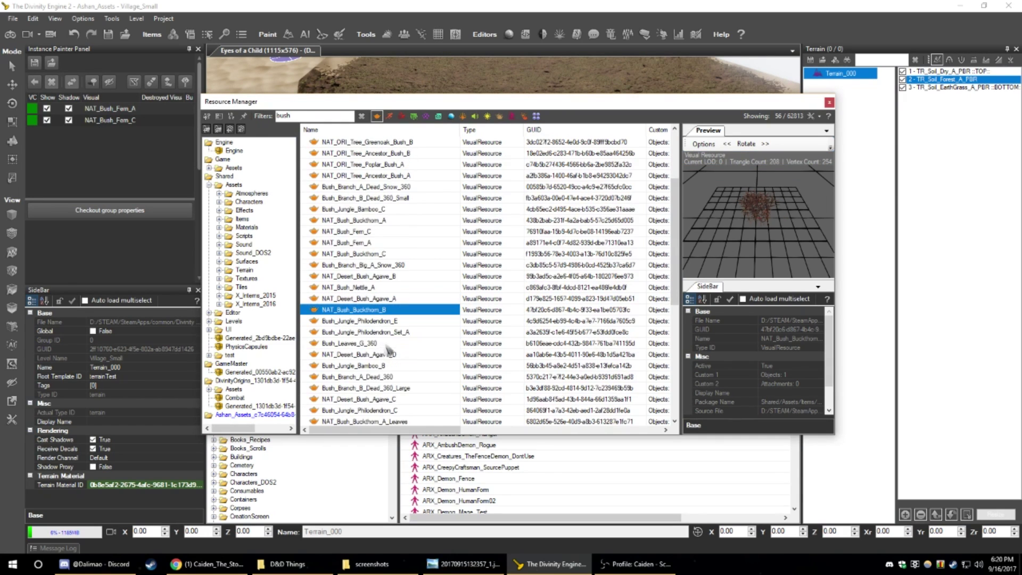
left_click(356, 288)
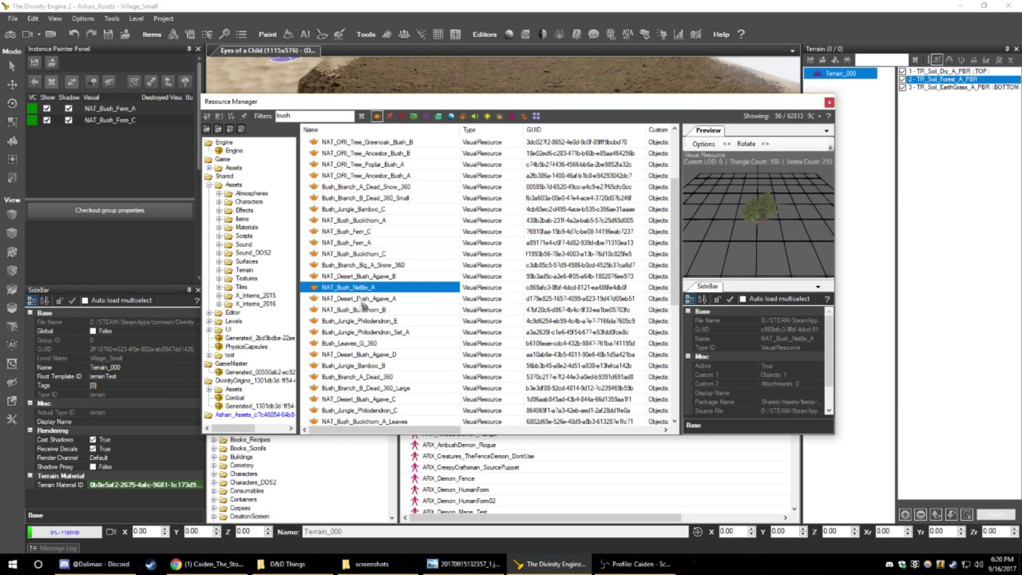
left_click(35, 83)
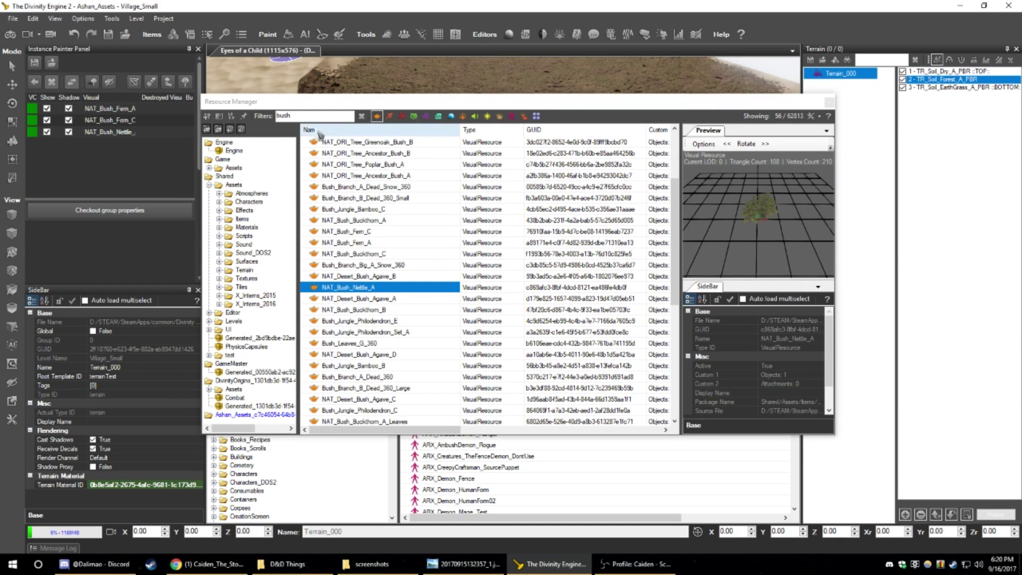
- Filter the visual resources by "grass" and import VP_Grass_A into the Instance Painter
left_click_drag(302, 116, 252, 117)
type("grass")
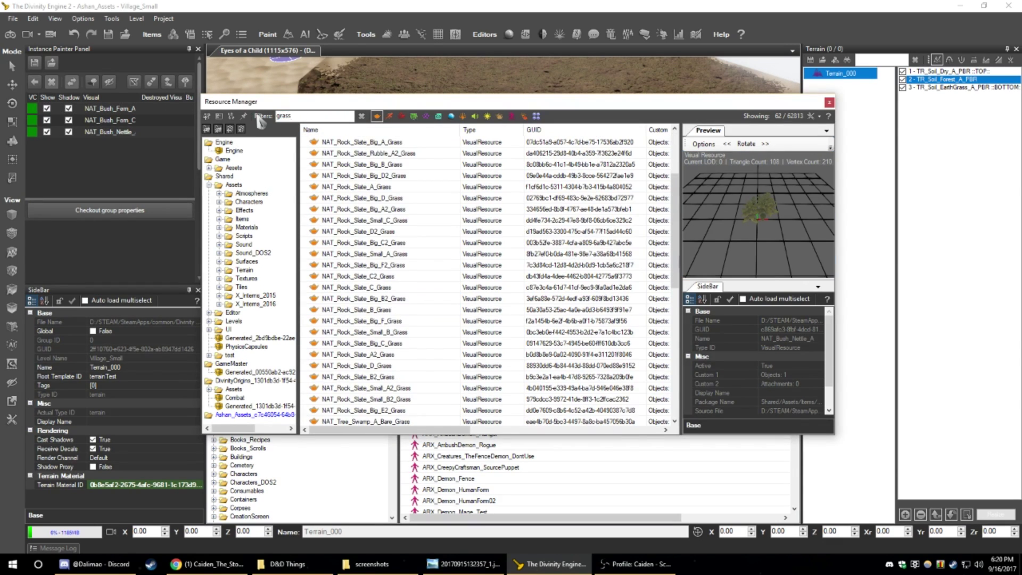
left_click(366, 188)
scroll(427, 219, "down", 4)
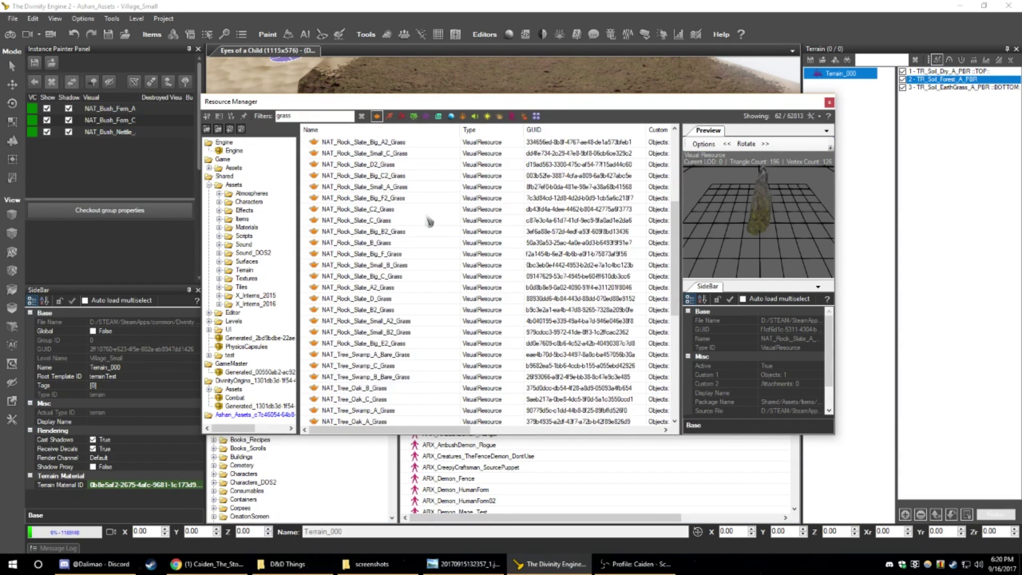
scroll(427, 219, "down", 4)
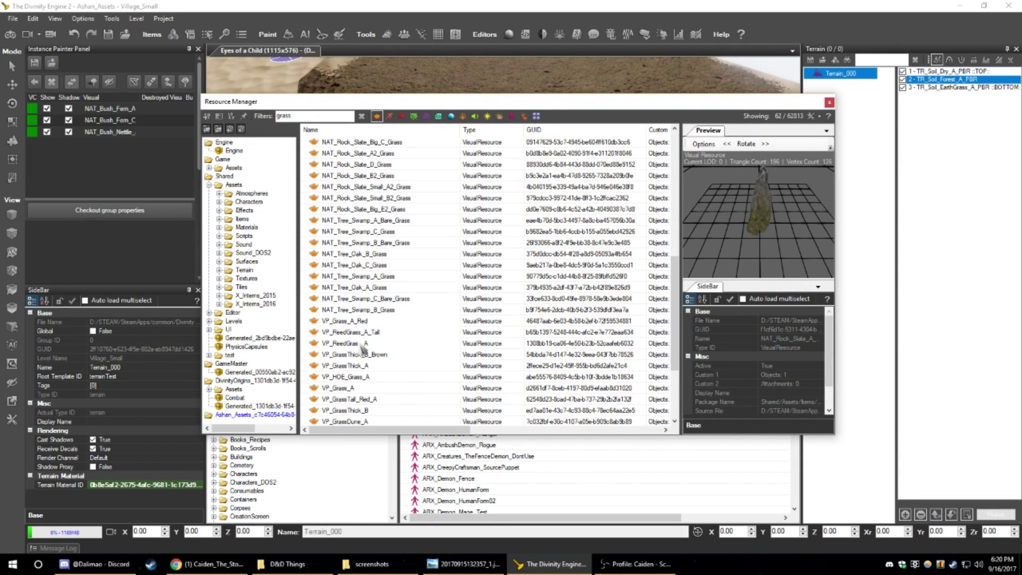
left_click(356, 321)
left_click(341, 389)
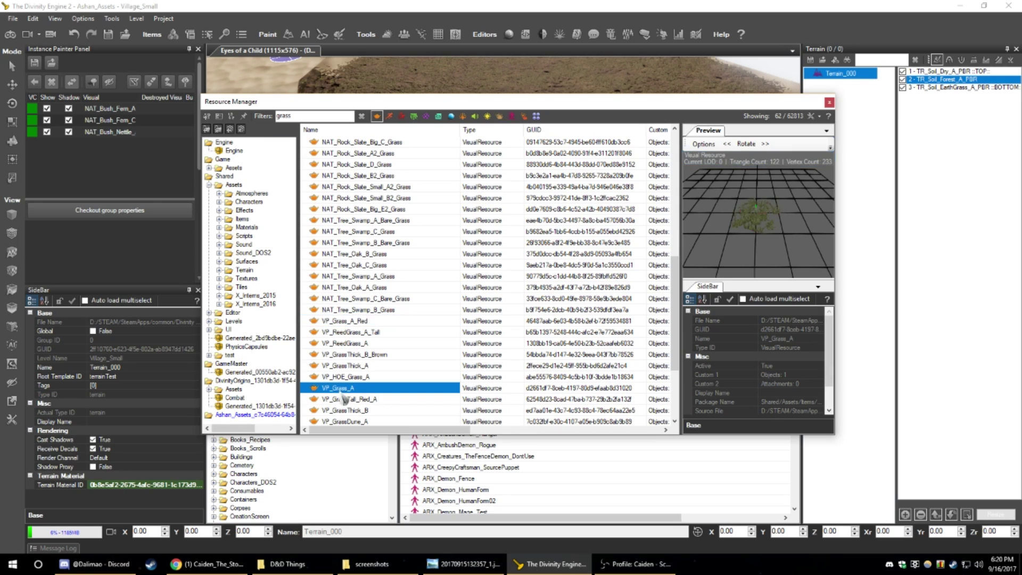
left_click(34, 81)
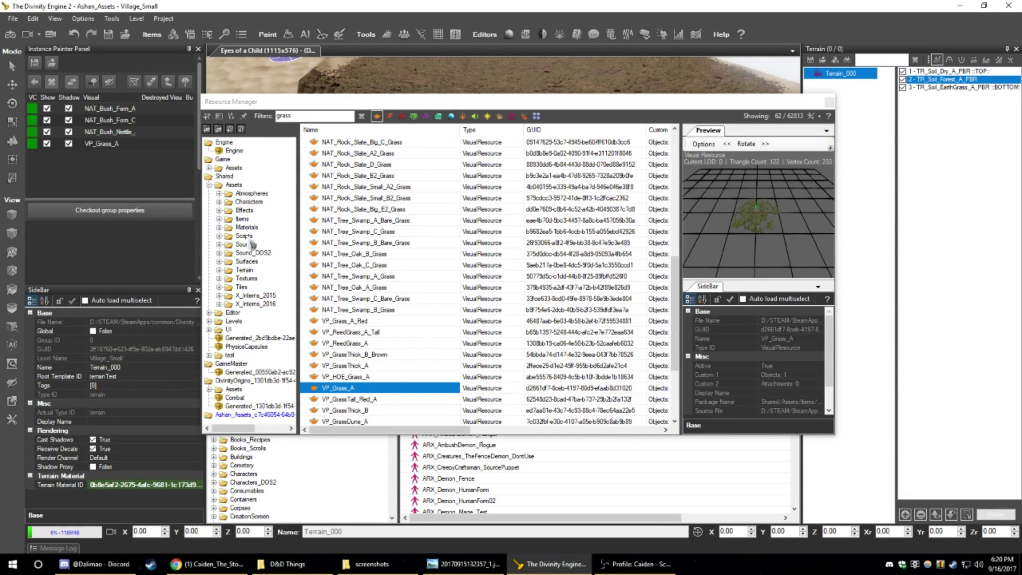
left_click(808, 106)
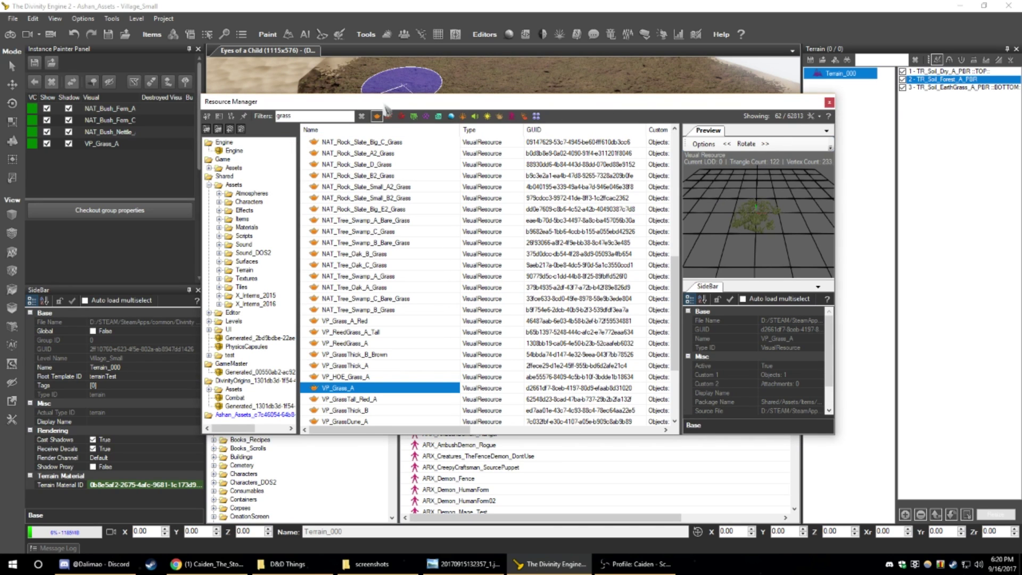
- Move the Resource Manager out of the way, and enable random Y rotation for the NAT_Bush_Fern_A visual
left_click_drag(388, 104, 1021, 160)
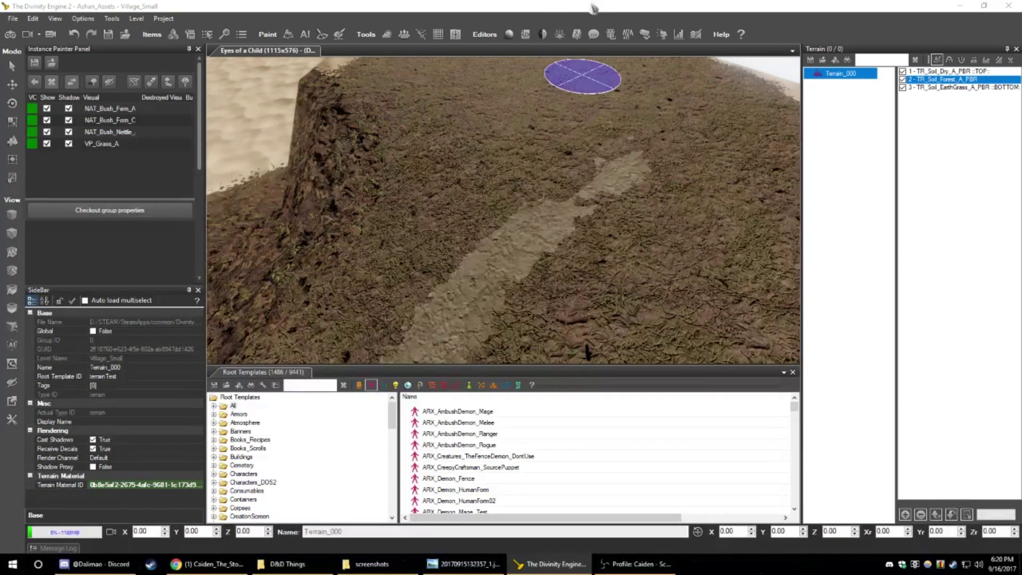
middle_click_drag(534, 177, 524, 203)
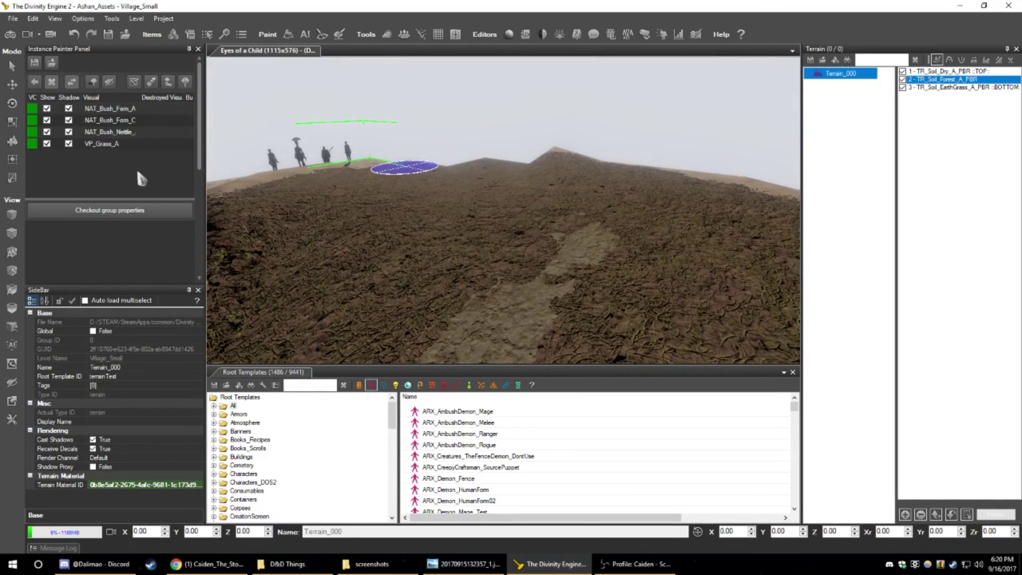
left_click(117, 108)
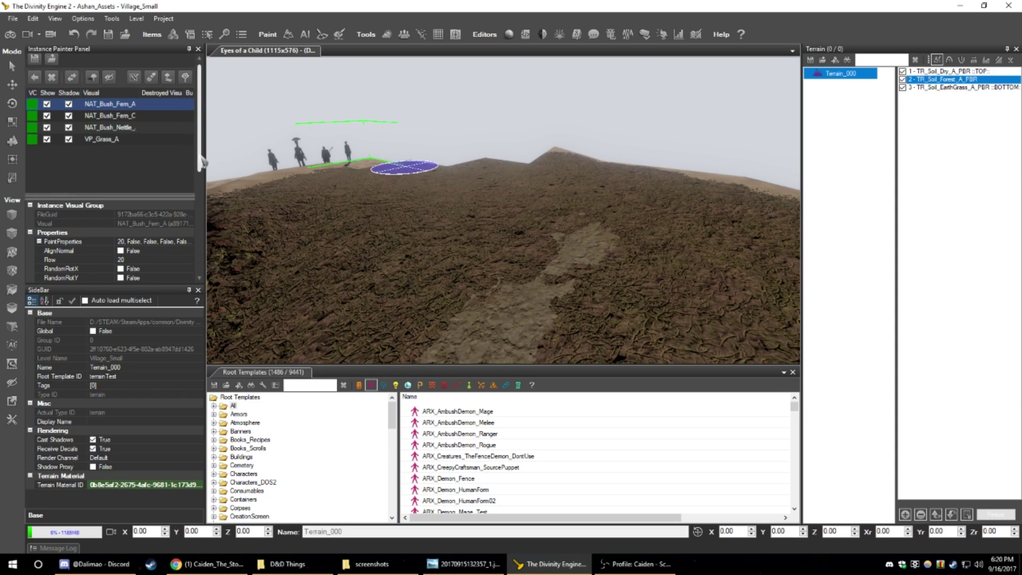
scroll(203, 158, "down", 3)
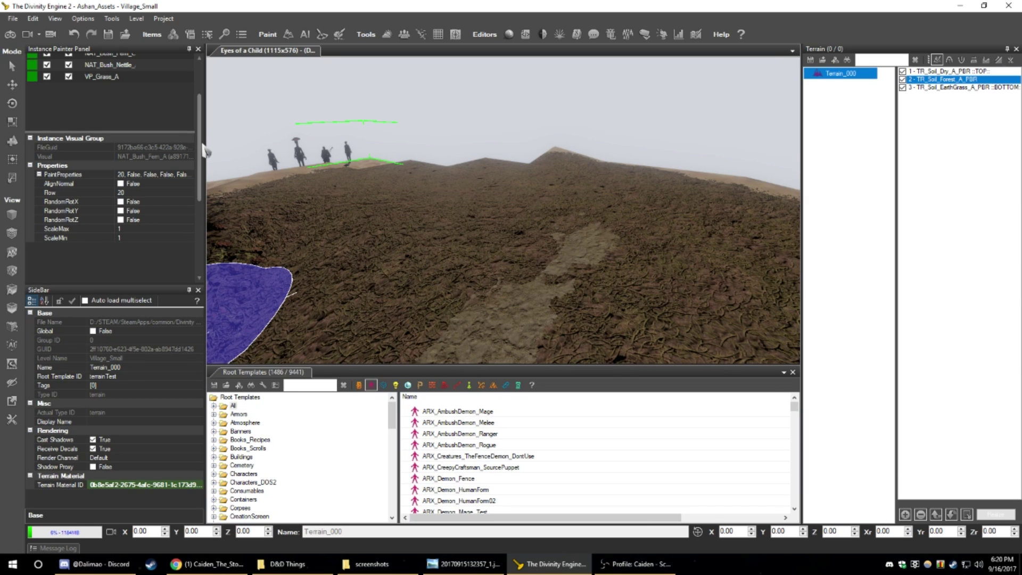
mouse_move(200, 119)
left_mouse_down()
mouse_move(200, 94)
mouse_move(199, 115)
left_mouse_up()
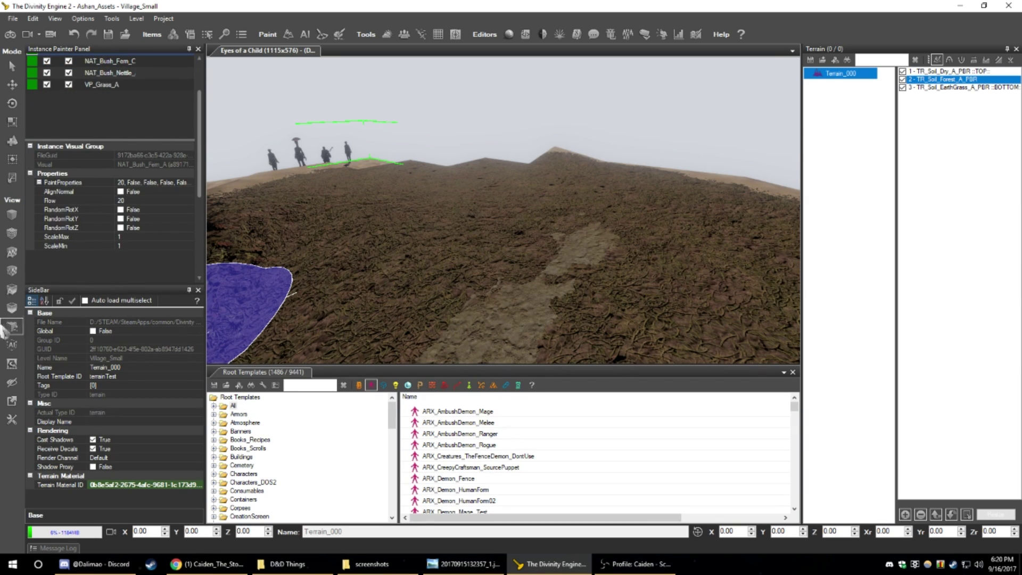
left_click_drag(200, 115, 200, 107)
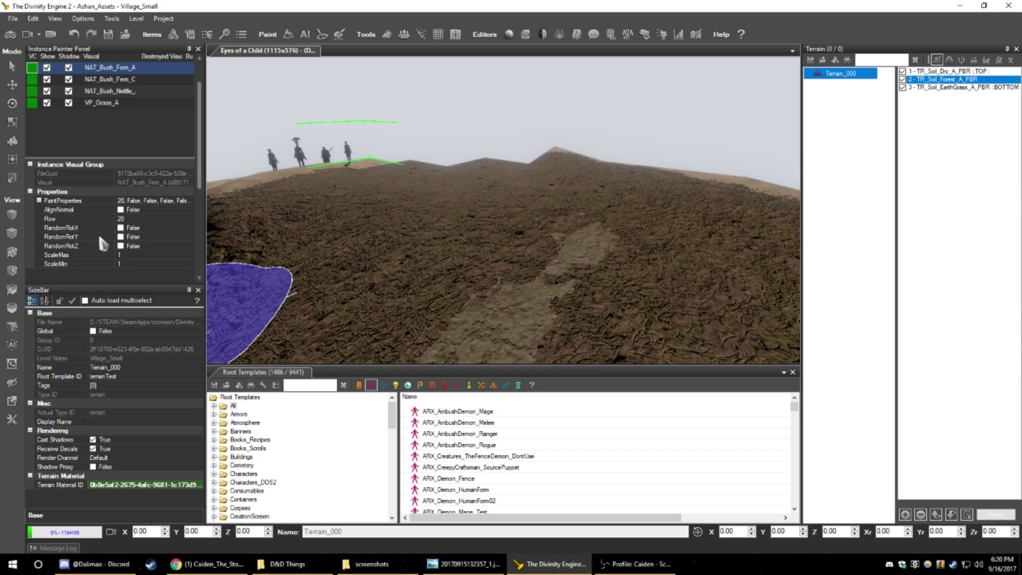
left_click(121, 237)
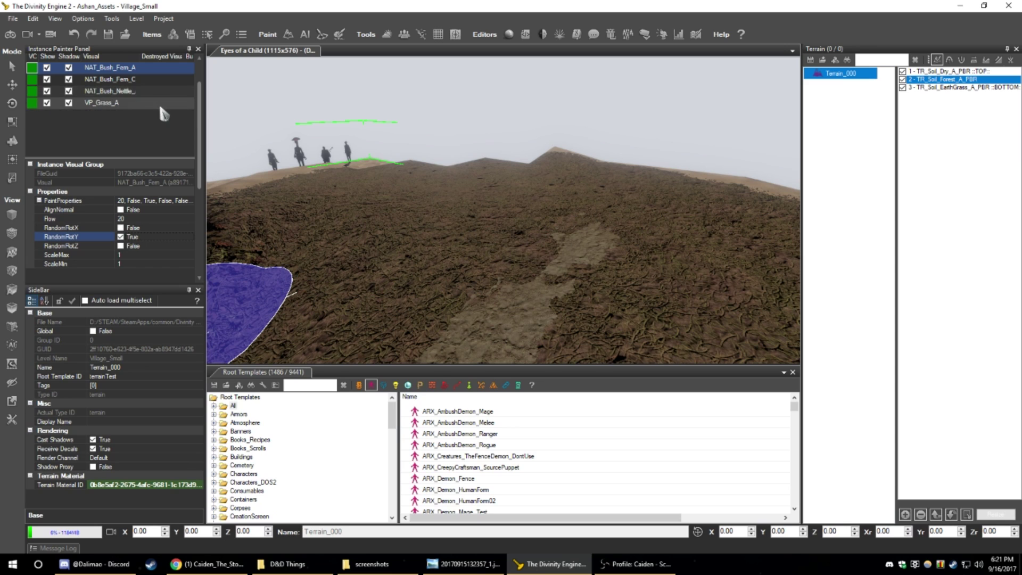
- Enable random Y rotation for VP_Grass_A, and set its maximum scale to 1.1 and minimum scale to 0.8
left_click(128, 80)
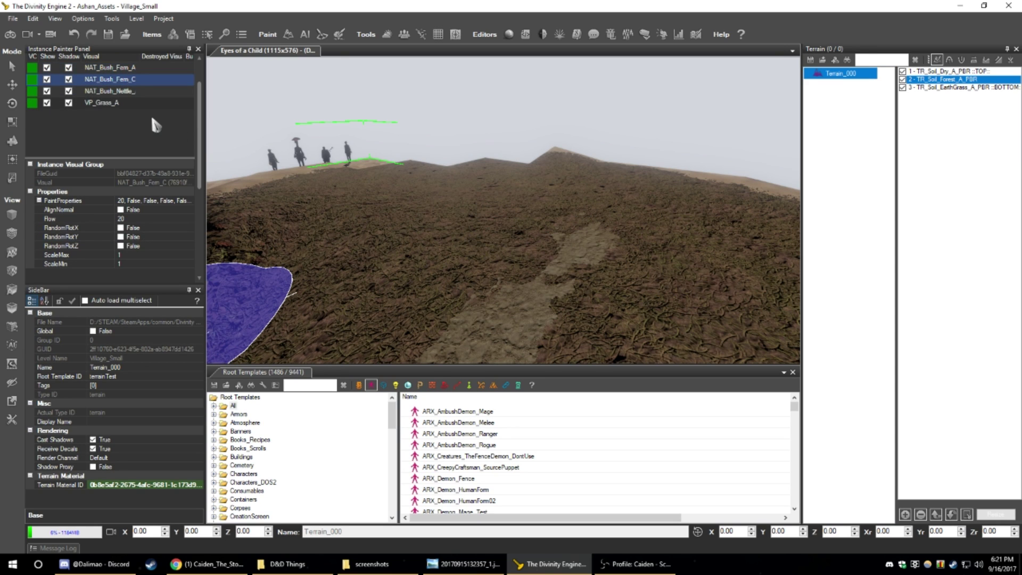
left_click(116, 102)
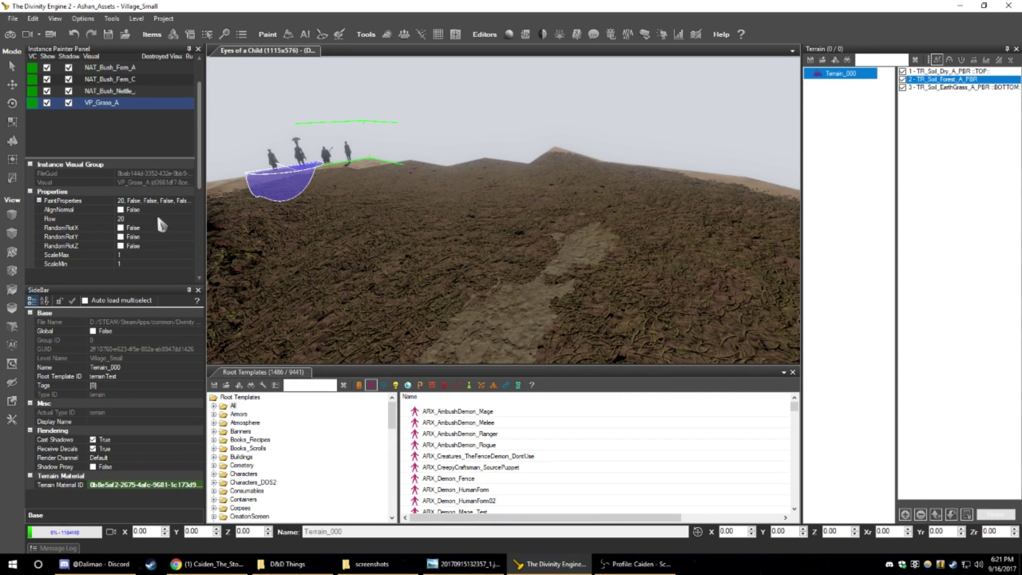
left_click(121, 237)
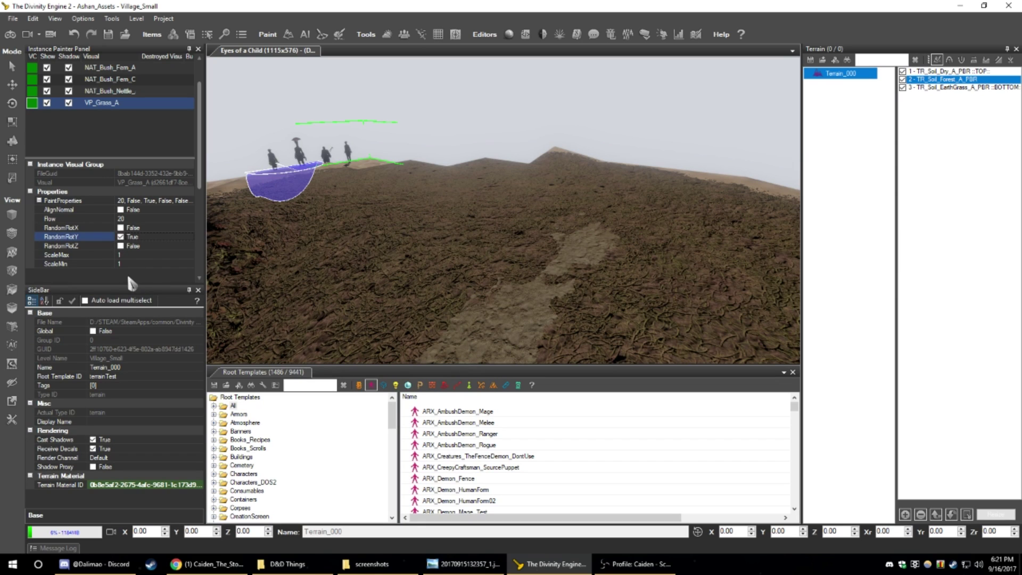
left_click(128, 256)
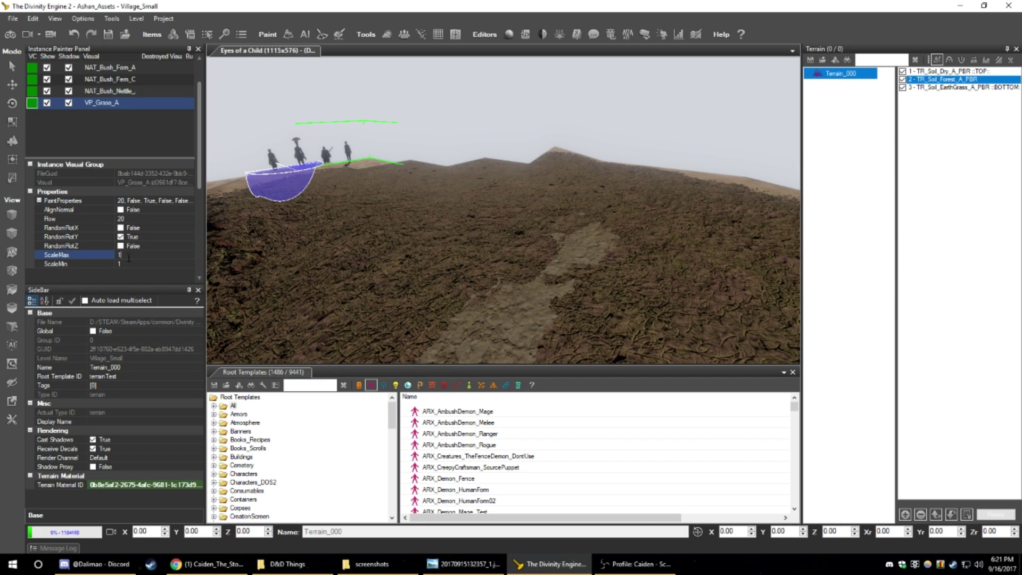
left_click(173, 264)
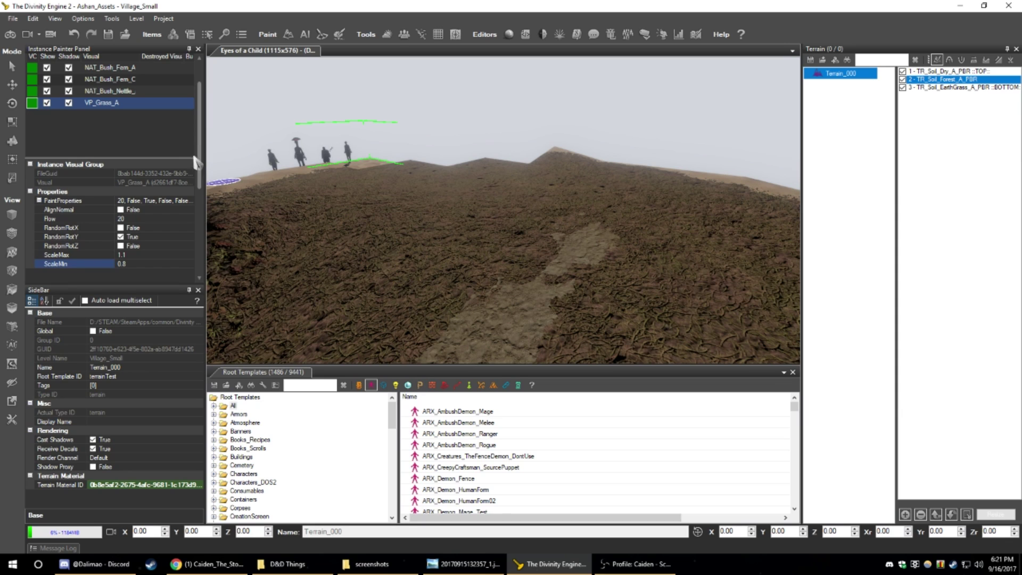
- Activate the instance painting brush with VP_Grass_A selected, ready over the soil-covered hill
scroll(106, 122, "up", 2)
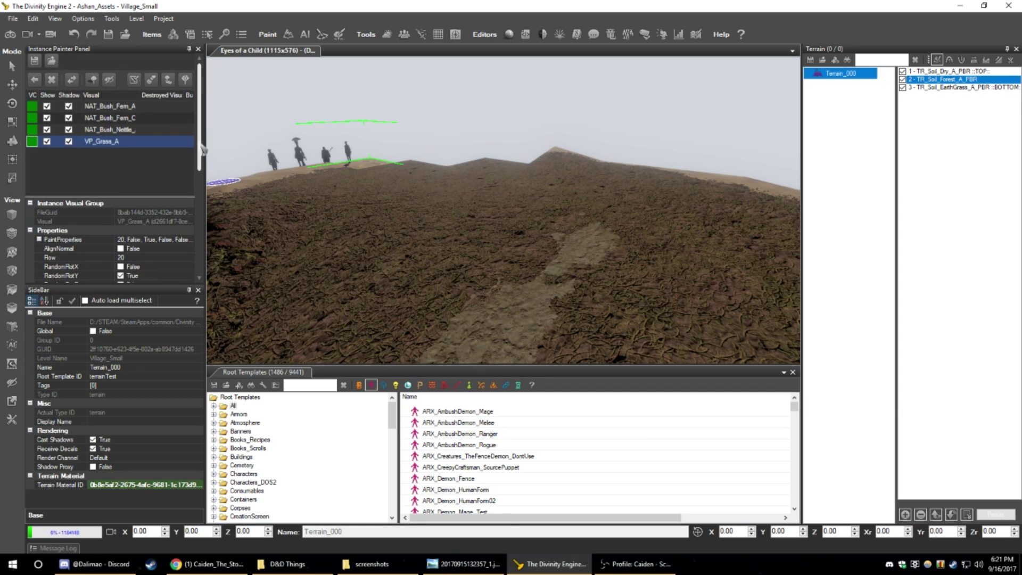
left_click(149, 82)
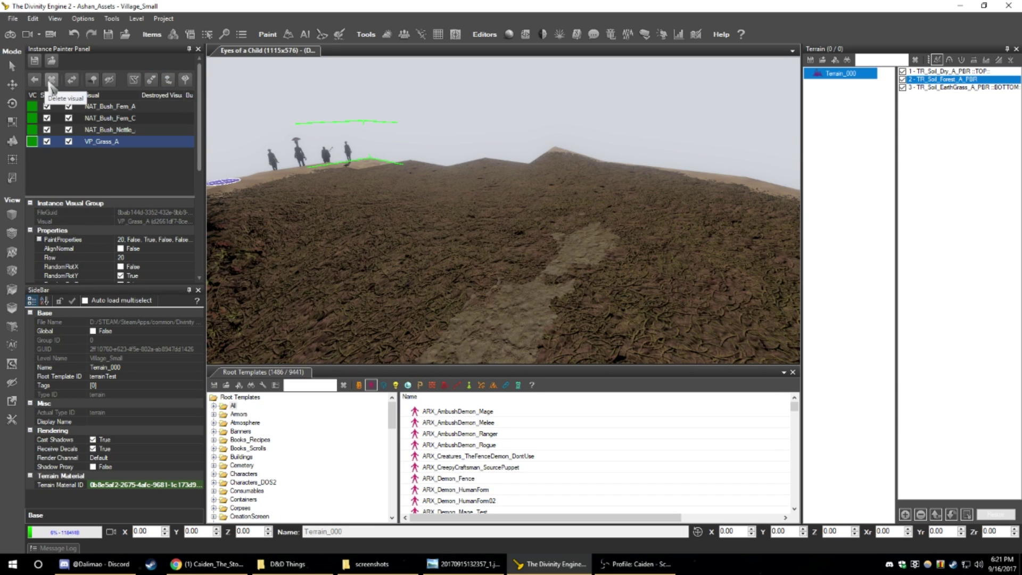
left_click(152, 79)
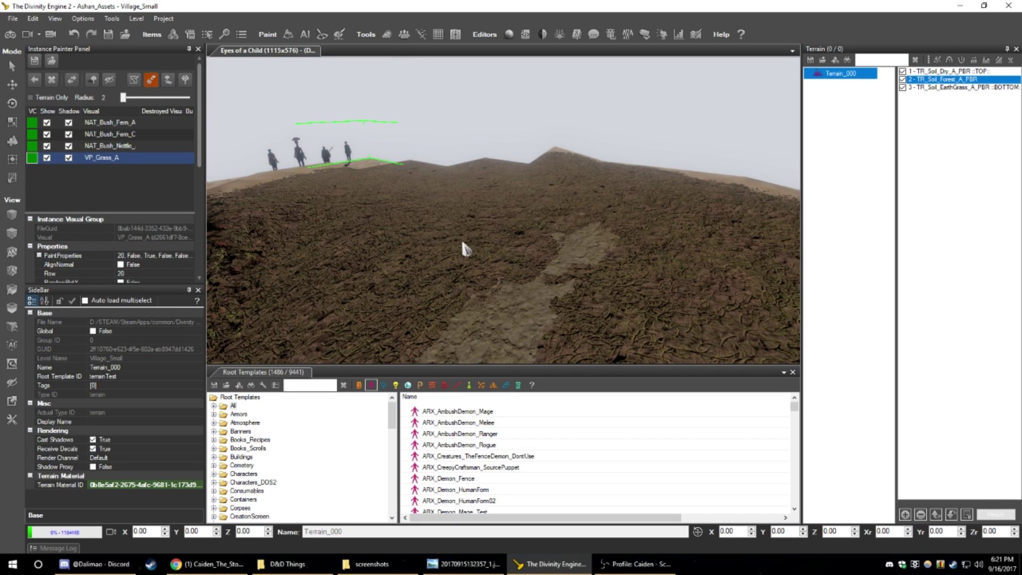
middle_click_drag(462, 245, 514, 245)
scroll(515, 245, "down", 5)
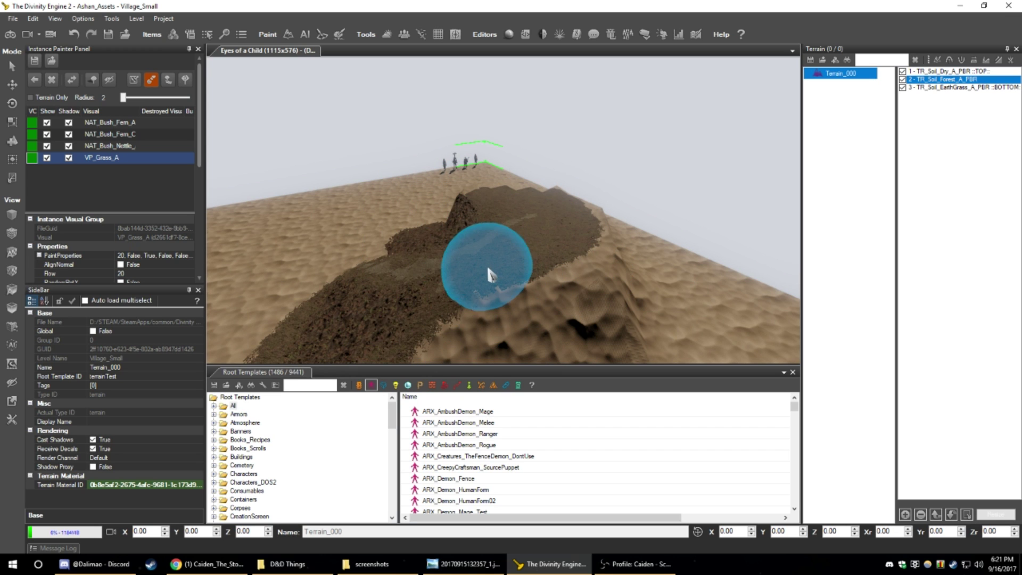
scroll(486, 277, "up", 8)
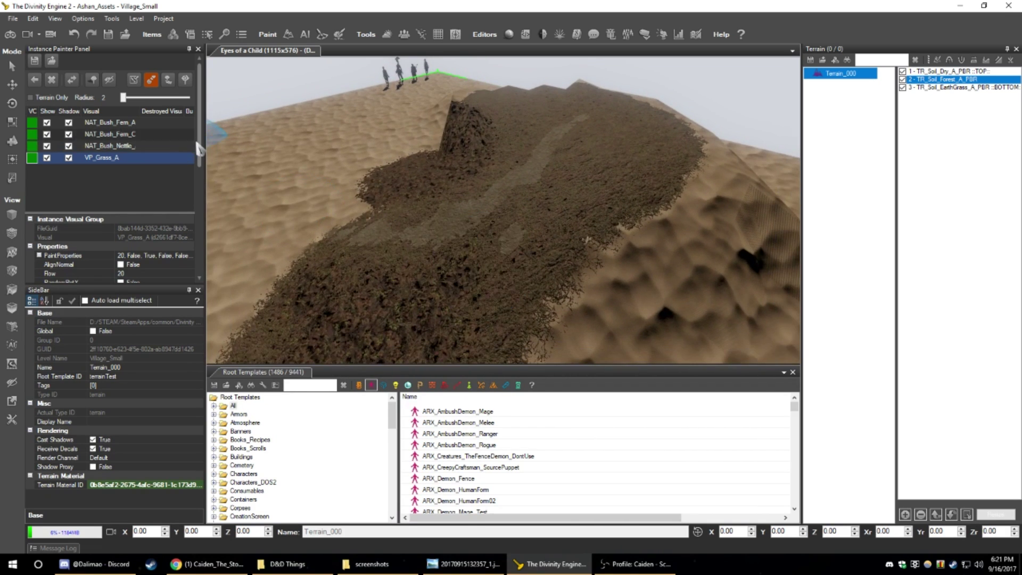
- Keep the VP_Grass_A flow at 20 and paint grass on the dark slope below the cliff
left_click_drag(198, 148, 201, 179)
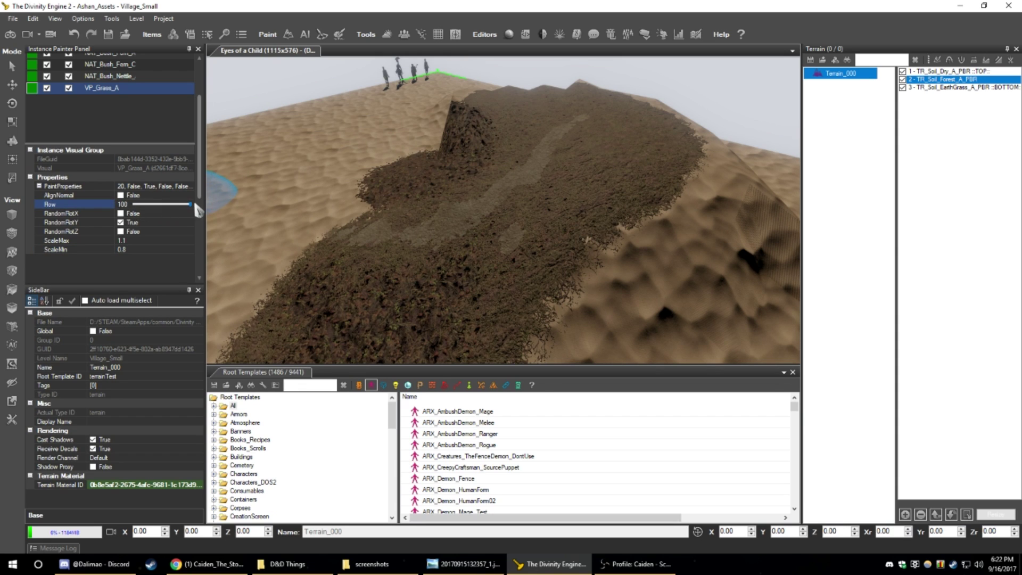
mouse_move(161, 205)
left_mouse_down()
mouse_move(133, 205)
mouse_move(141, 207)
left_mouse_up()
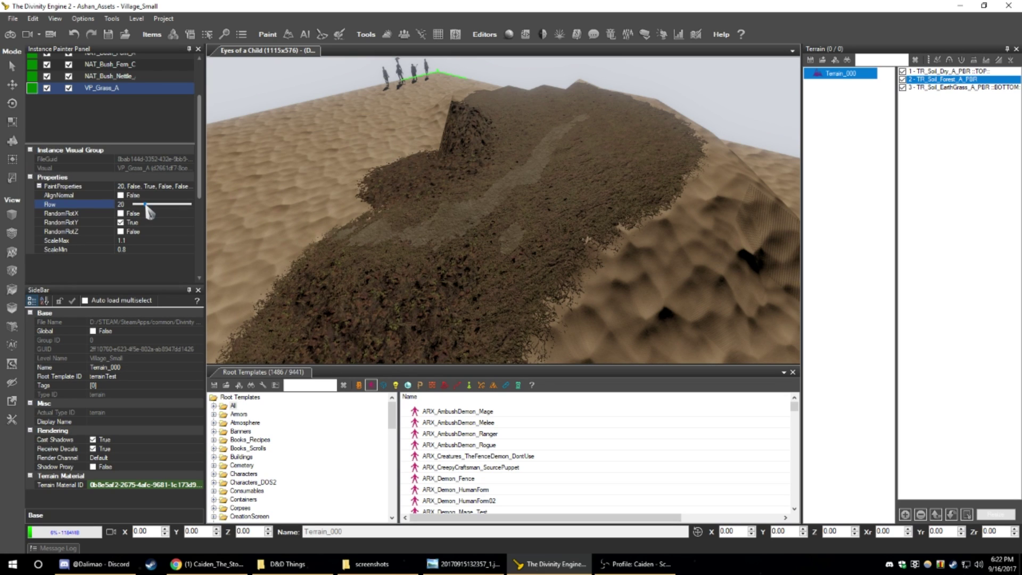
scroll(429, 265, "up", 5)
mouse_move(429, 265)
middle_mouse_down()
mouse_move(439, 266)
mouse_move(390, 267)
middle_mouse_up()
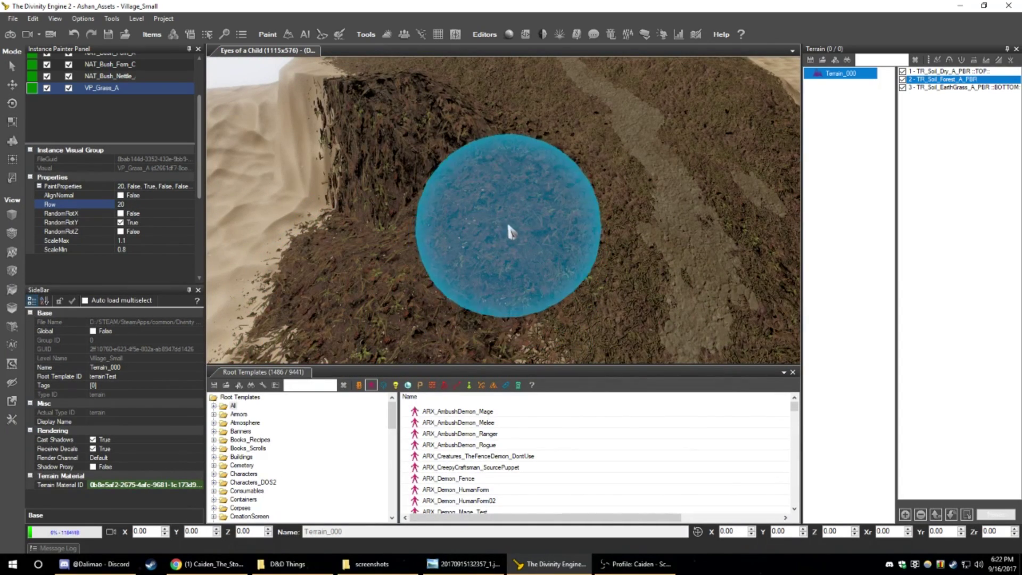
mouse_move(498, 244)
left_mouse_down()
mouse_move(441, 283)
mouse_move(402, 263)
mouse_move(493, 212)
mouse_move(449, 149)
mouse_move(548, 190)
mouse_move(554, 255)
mouse_move(503, 226)
mouse_move(503, 137)
mouse_move(500, 171)
mouse_move(536, 200)
mouse_move(538, 306)
left_mouse_up()
mouse_move(538, 306)
middle_mouse_down()
mouse_move(564, 314)
mouse_move(404, 200)
middle_mouse_up()
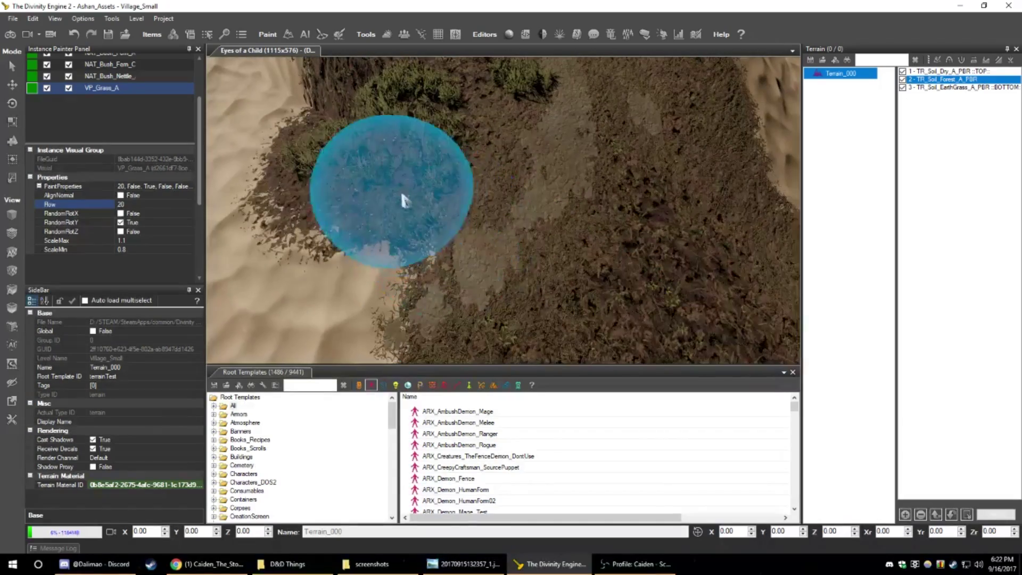
mouse_move(330, 212)
left_mouse_down()
mouse_move(306, 182)
mouse_move(392, 140)
left_mouse_up()
- Set the VP_Grass_A flow to 53 and paint denser grass towards the slope's sandy edge
mouse_move(391, 139)
middle_mouse_down()
mouse_move(419, 166)
mouse_move(424, 156)
middle_mouse_up()
scroll(419, 167, "up", 3)
scroll(421, 165, "up", 3)
mouse_move(394, 191)
left_mouse_down()
mouse_move(420, 174)
mouse_move(440, 178)
left_mouse_up()
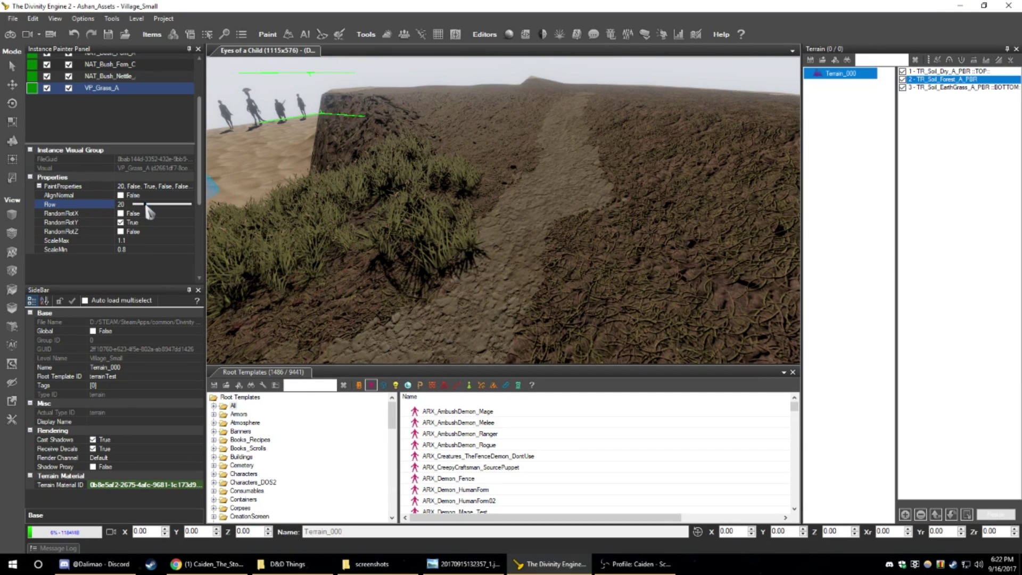
middle_click_drag(407, 169, 449, 210)
scroll(596, 218, "down", 3)
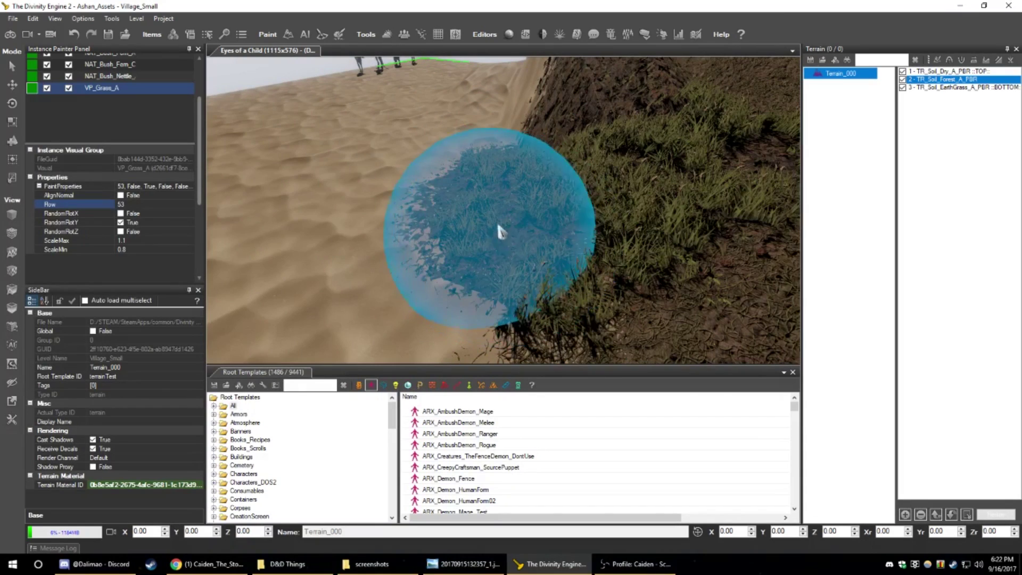
left_click_drag(497, 223, 393, 208)
scroll(417, 223, "down", 2)
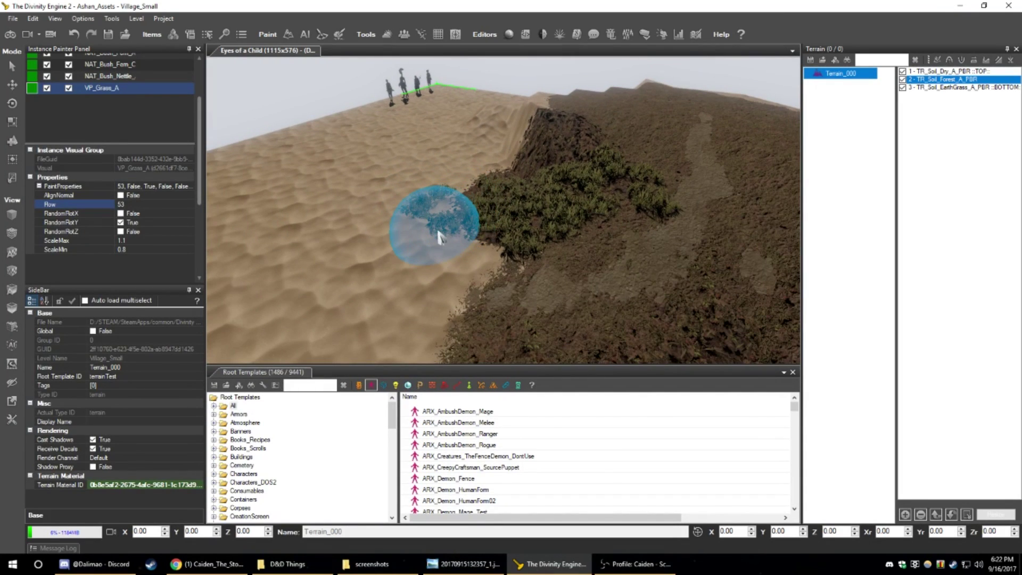
- Try scattering VP_Grass_A across the open sand beside the hill with a much larger brush
scroll(442, 233, "up", 5, "ctrl")
mouse_move(520, 222)
left_mouse_down()
mouse_move(328, 193)
mouse_move(347, 262)
mouse_move(433, 174)
mouse_move(393, 259)
mouse_move(427, 209)
left_mouse_up()
scroll(410, 224, "down", 2)
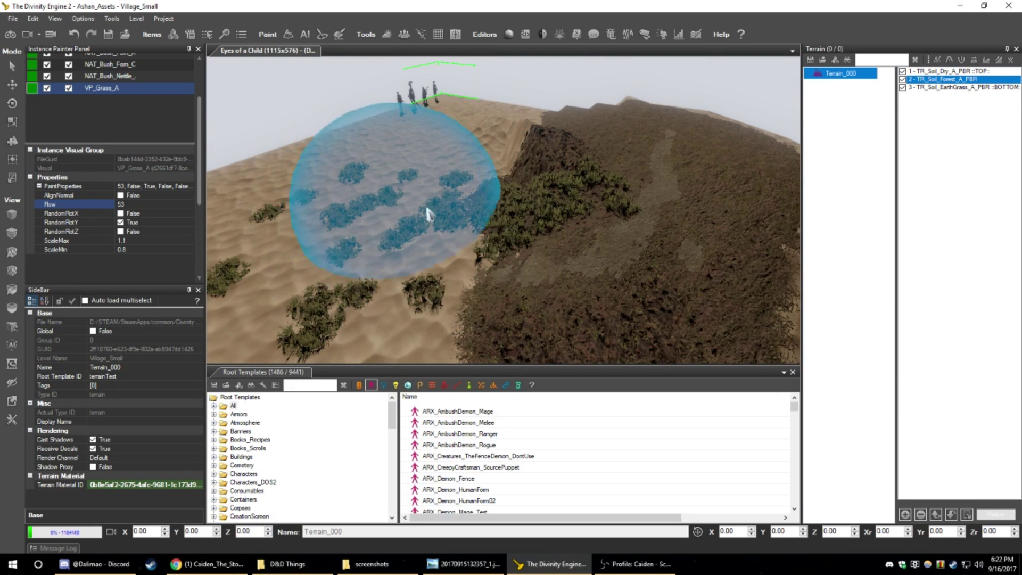
scroll(407, 286, "down", 2)
scroll(424, 234, "up", 1)
scroll(532, 208, "down", 1)
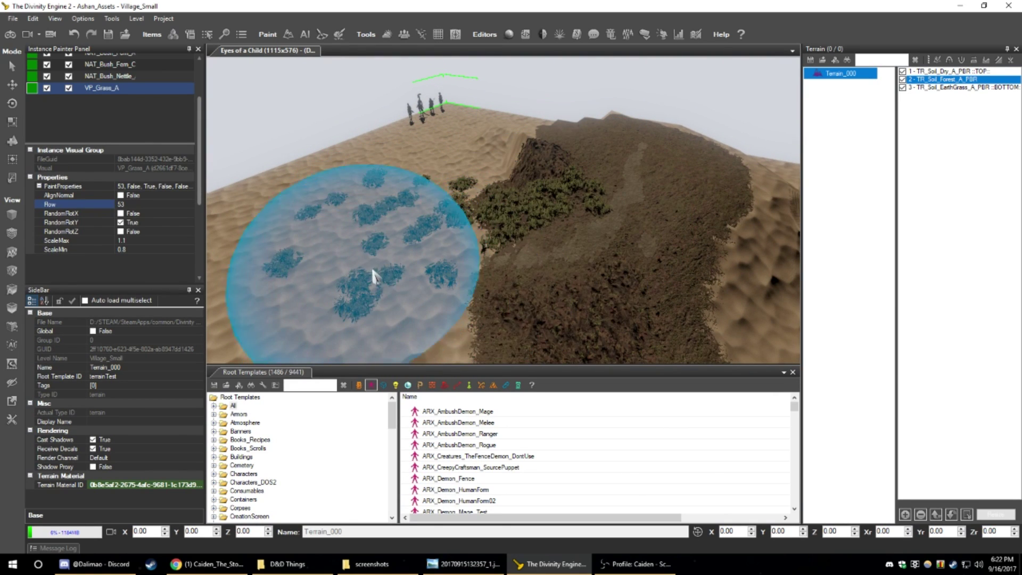
- Erase the scattered grass from the sand and shrink the brush again
mouse_move(372, 270)
left_mouse_down("shift")
mouse_move(368, 221)
mouse_move(405, 196)
left_mouse_up("shift")
scroll(441, 190, "up", 3)
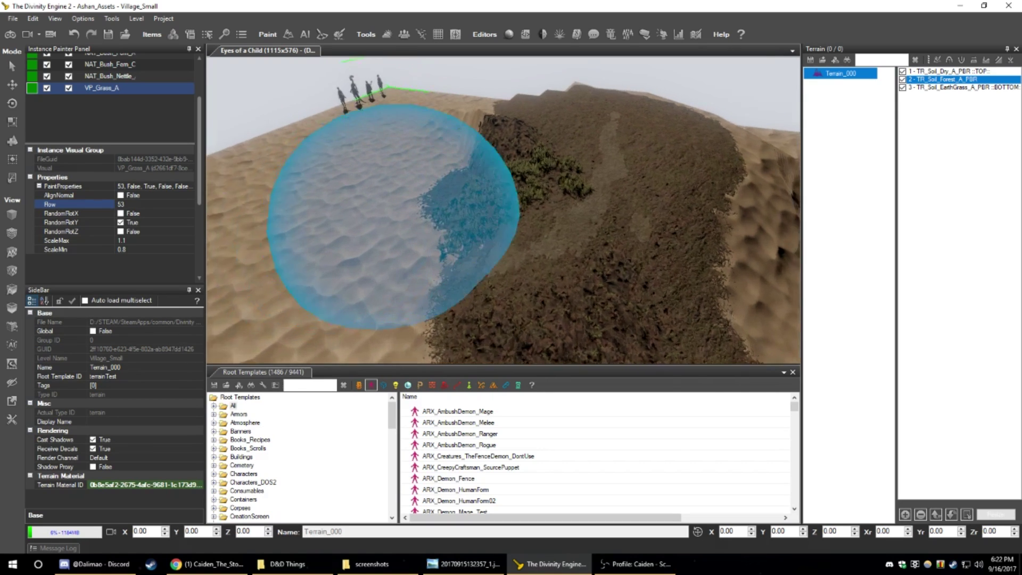
scroll(453, 242, "down", 8, "ctrl")
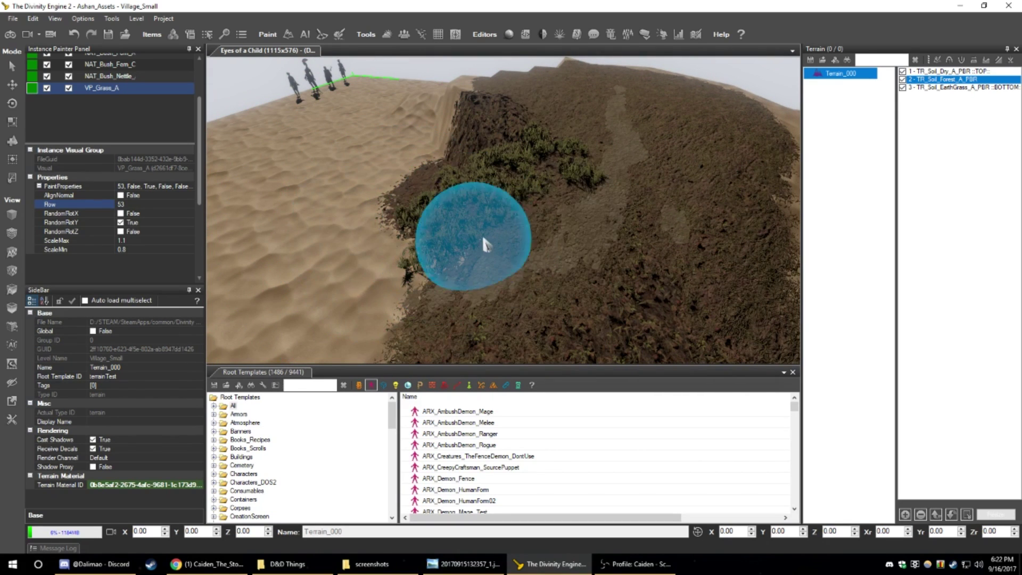
- Paint VP_Grass_A along both sides of the dirt path, and erase the grass that overlaps the path
left_click_drag(519, 238, 590, 141)
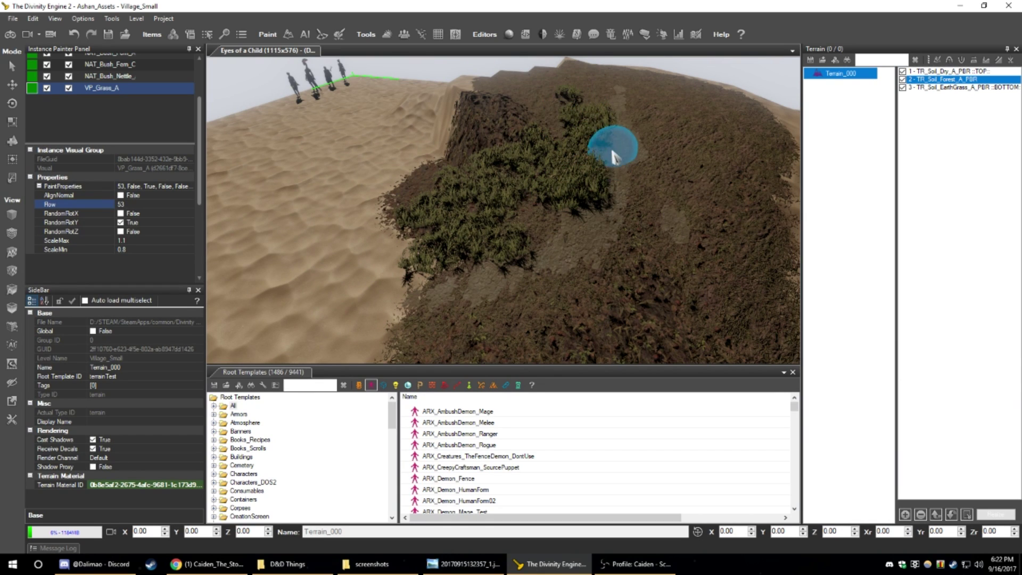
mouse_move(608, 167)
left_mouse_down("shift")
mouse_move(588, 206)
mouse_move(535, 212)
left_mouse_up("shift")
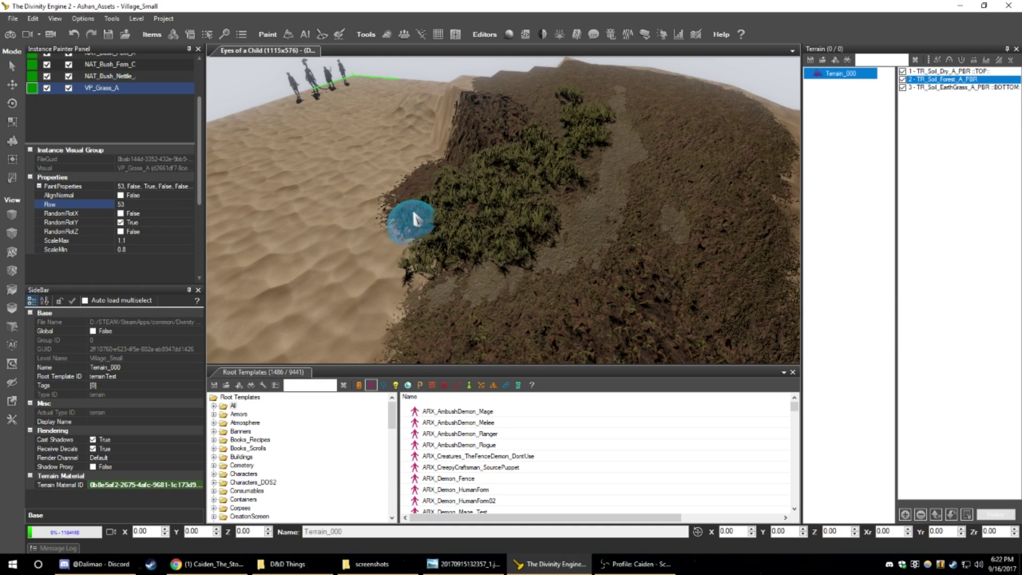
mouse_move(479, 326)
left_mouse_down()
mouse_move(516, 333)
mouse_move(687, 249)
mouse_move(660, 264)
mouse_move(681, 159)
mouse_move(670, 127)
left_mouse_up()
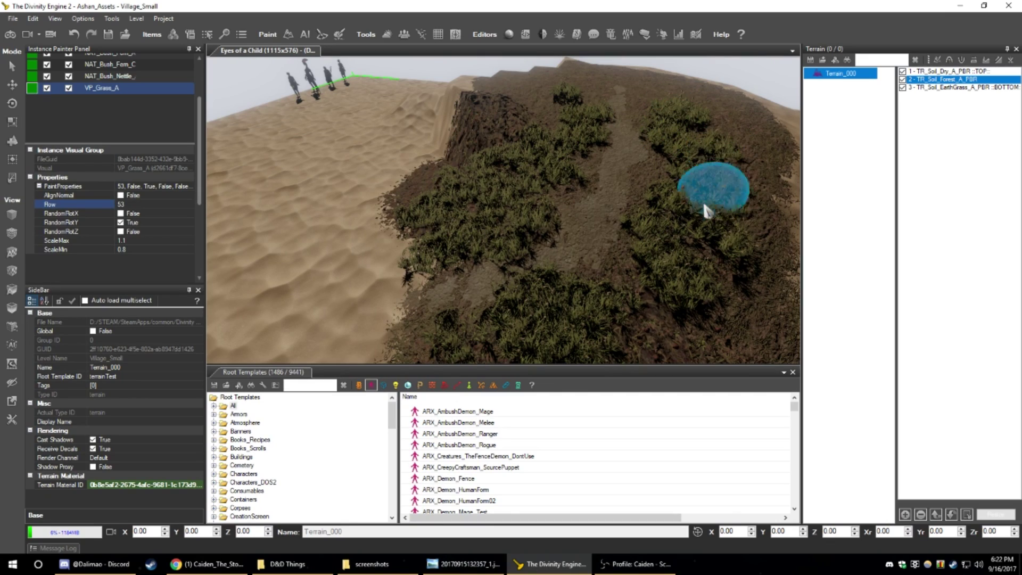
right_click_drag(667, 319, 730, 338)
right_click_drag(570, 293, 576, 301)
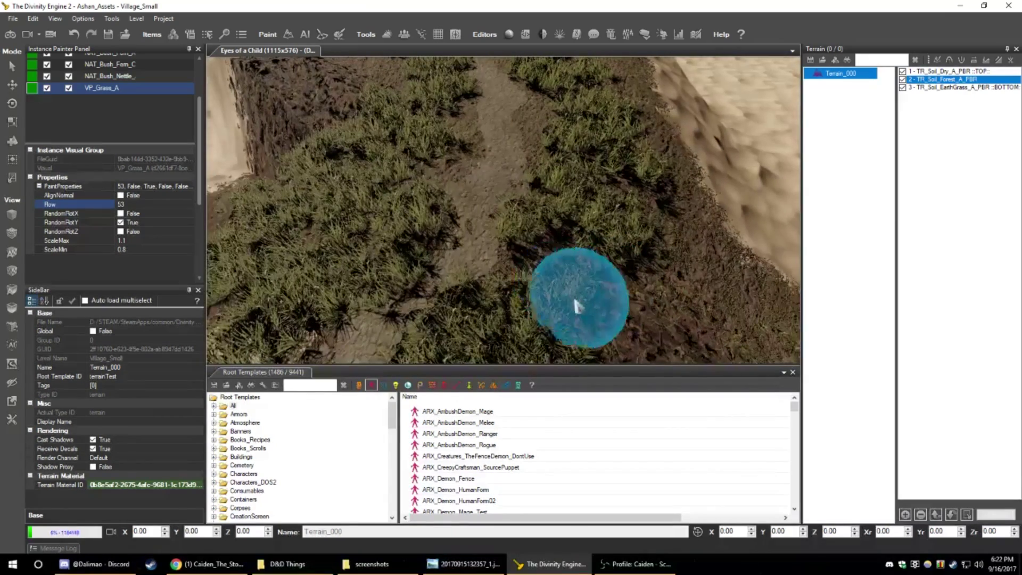
mouse_move(533, 263)
right_mouse_down()
mouse_move(540, 254)
mouse_move(495, 285)
mouse_move(459, 281)
mouse_move(413, 255)
mouse_move(425, 242)
mouse_move(417, 274)
right_mouse_up()
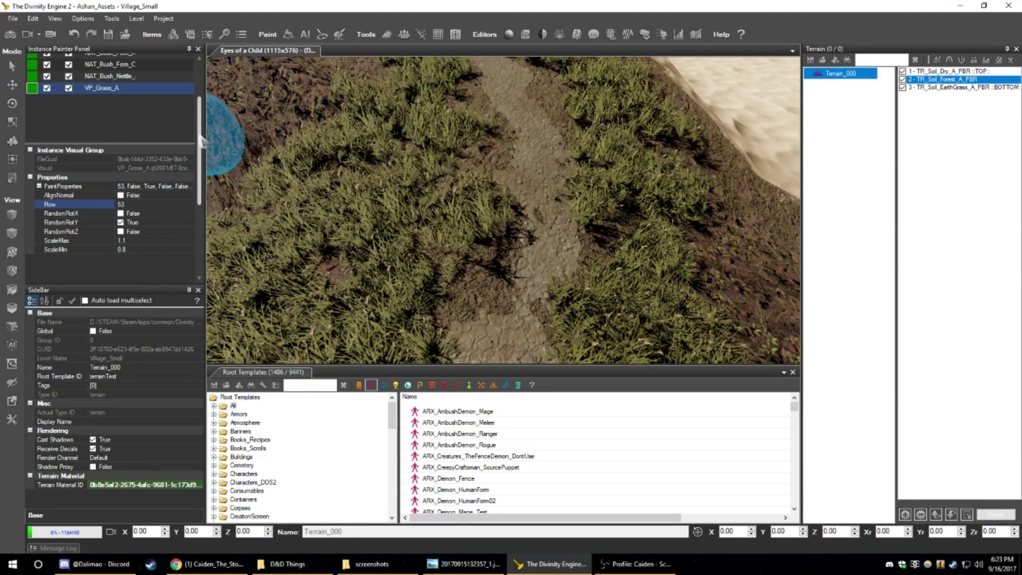
- Try painting NAT_Bush_Fern_C ferns into the grass on both sides of the dirt path, and erase them again
left_click_drag(201, 141, 198, 106)
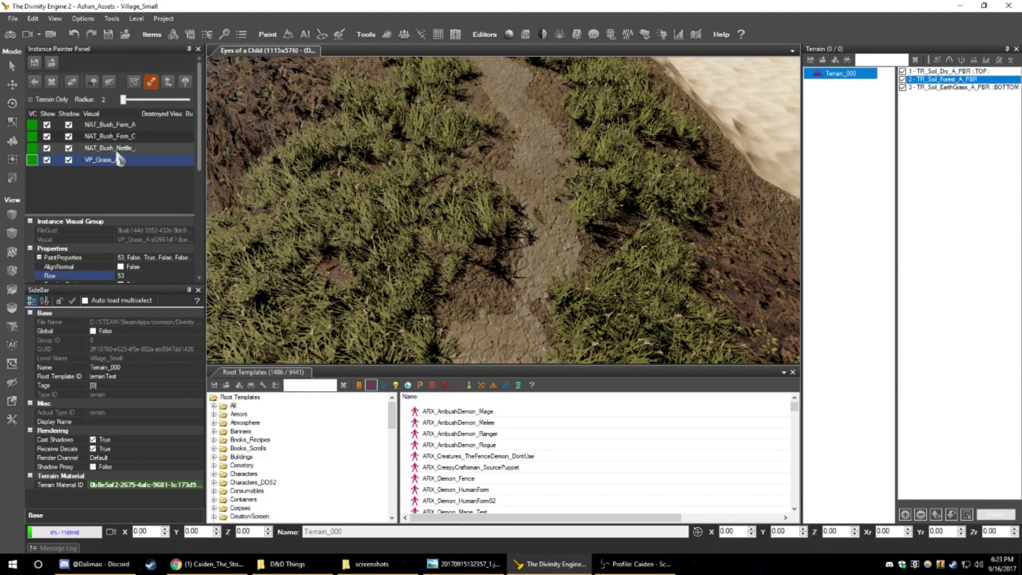
left_click(128, 136)
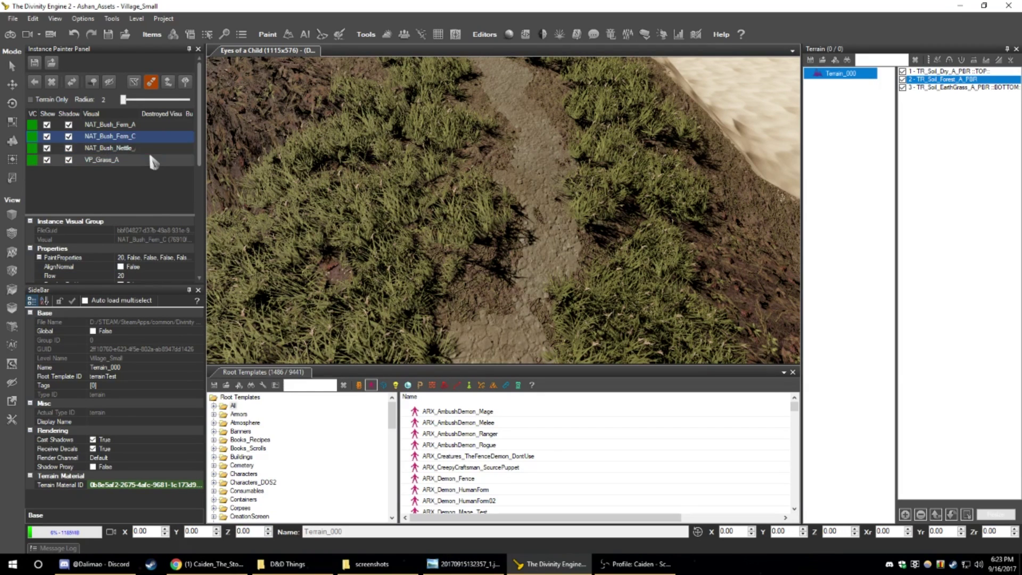
left_click(344, 274)
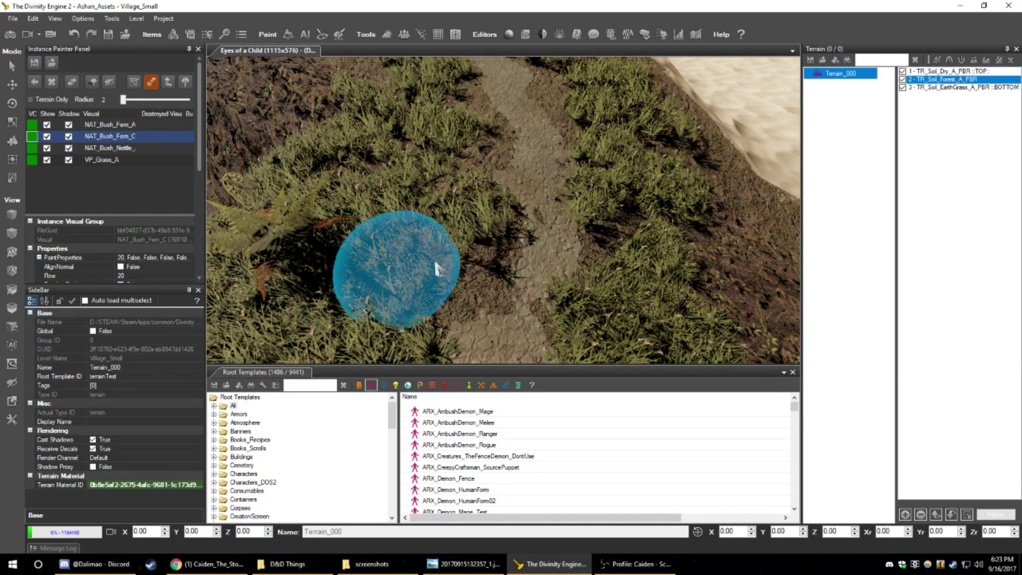
left_click(658, 151)
scroll(628, 194, "down", 4)
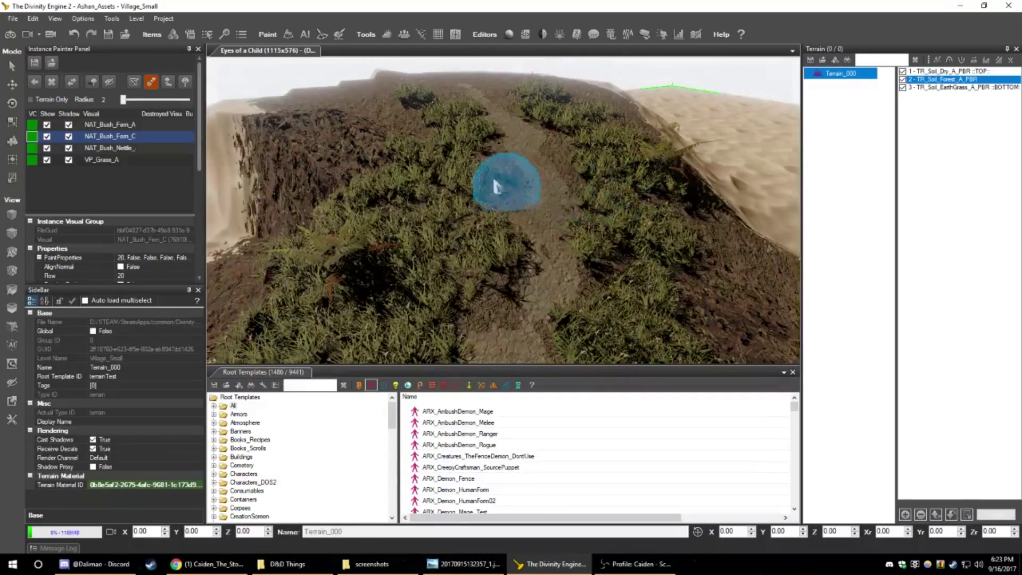
middle_click_drag(589, 315, 529, 311)
left_click(410, 208)
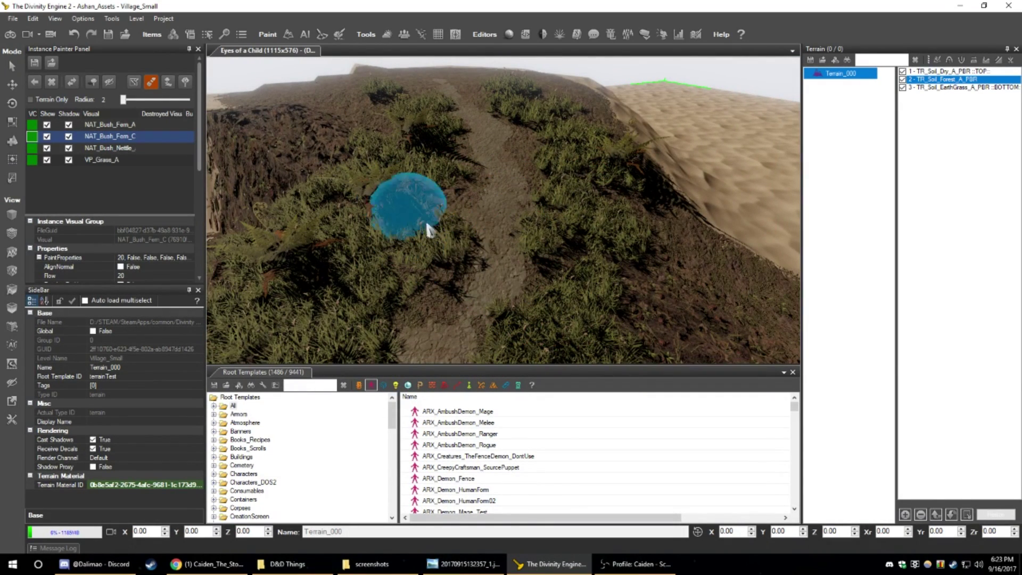
left_click(549, 298)
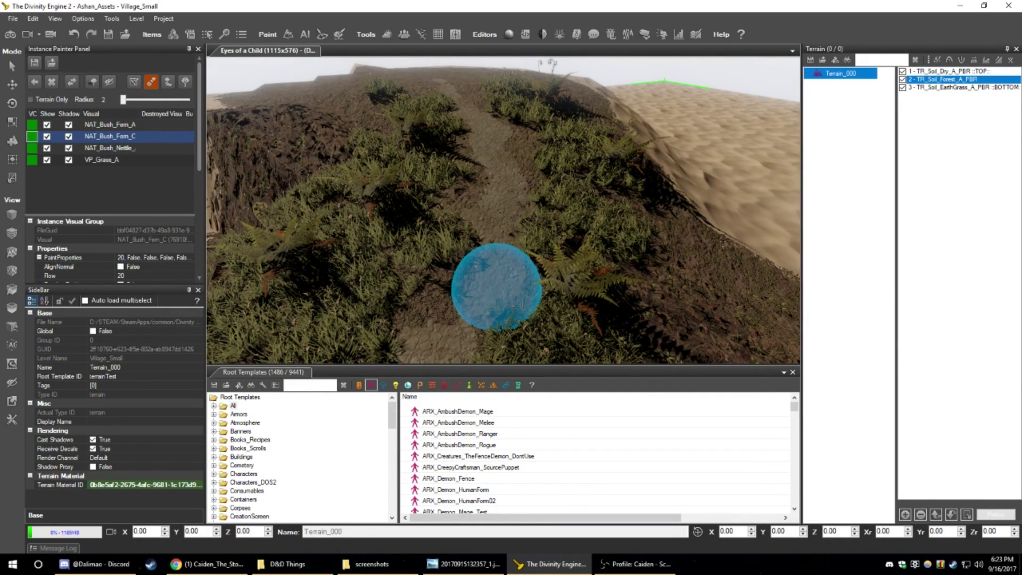
mouse_move(317, 271)
left_mouse_down("shift")
mouse_move(358, 210)
mouse_move(470, 120)
mouse_move(559, 118)
mouse_move(593, 290)
left_mouse_up("shift")
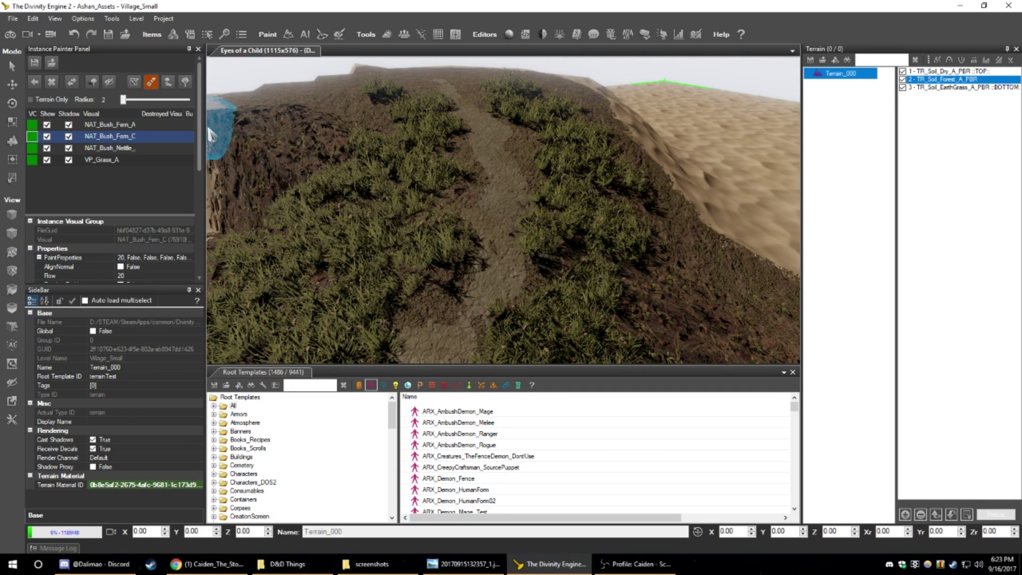
- Set NAT_Bush_Fern_C to ScaleMax 1.2, ScaleMin 0.8 and random Y rotation, and paint ferns into the grass along the path
left_click_drag(200, 127, 202, 174)
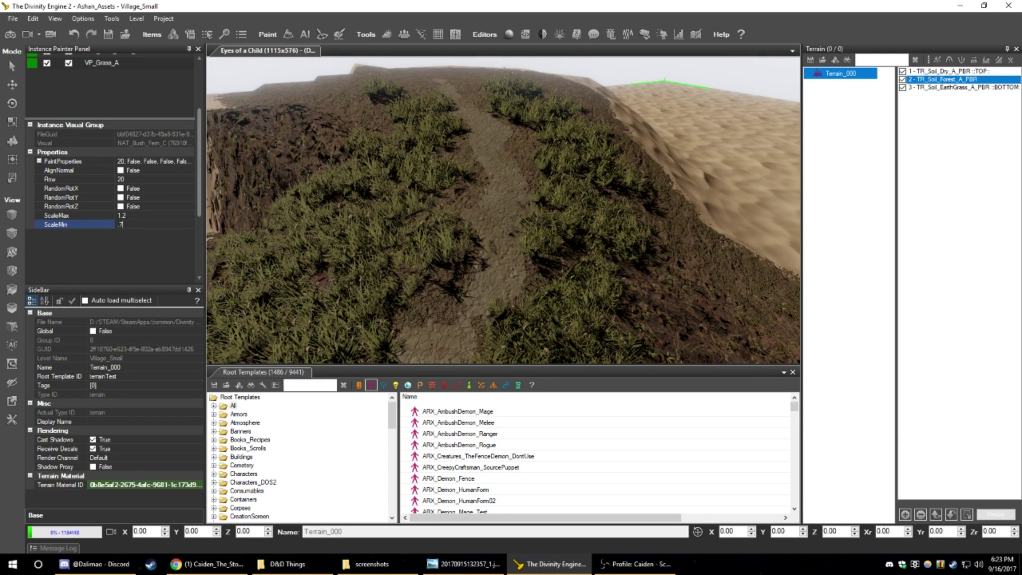
mouse_move(308, 198)
left_mouse_down()
mouse_move(342, 313)
mouse_move(422, 137)
mouse_move(519, 171)
mouse_move(583, 175)
mouse_move(576, 118)
mouse_move(441, 130)
mouse_move(399, 211)
mouse_move(250, 259)
left_mouse_up()
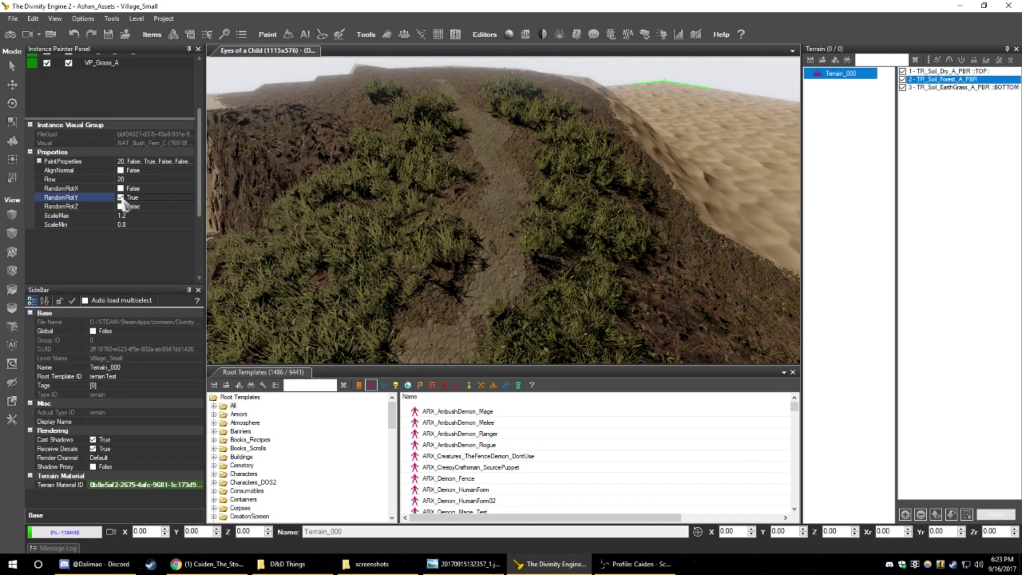
mouse_move(304, 296)
left_mouse_down()
mouse_move(366, 228)
mouse_move(566, 306)
mouse_move(605, 193)
mouse_move(557, 127)
left_mouse_up()
key("w")
right_click_drag(557, 127, 531, 157)
- Check the NAT_Bush_Fern_A paint properties and remove duplicate VP_Grass_A instances at a distance of 0.50
left_click_drag(202, 137, 204, 102)
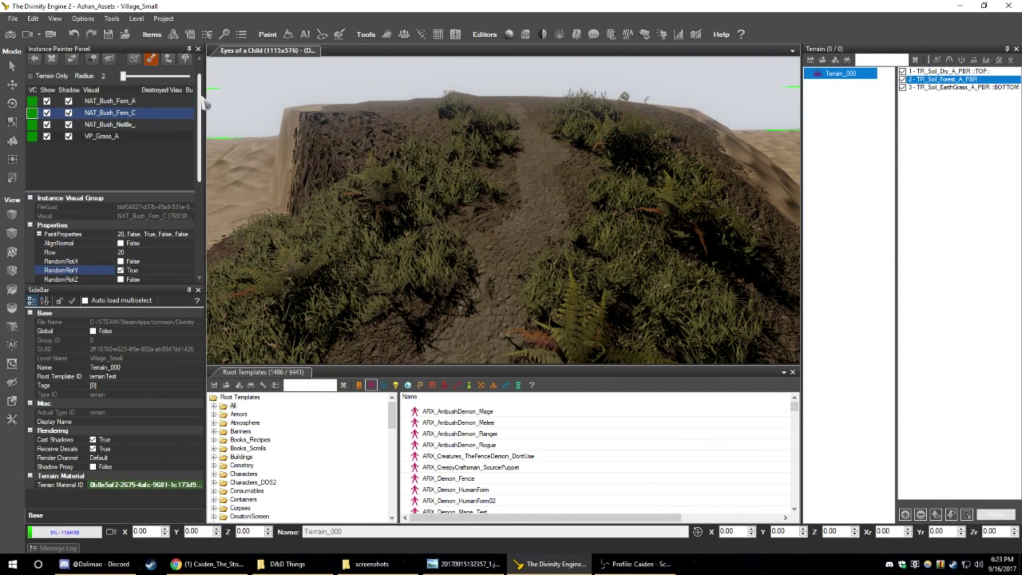
left_click(110, 102)
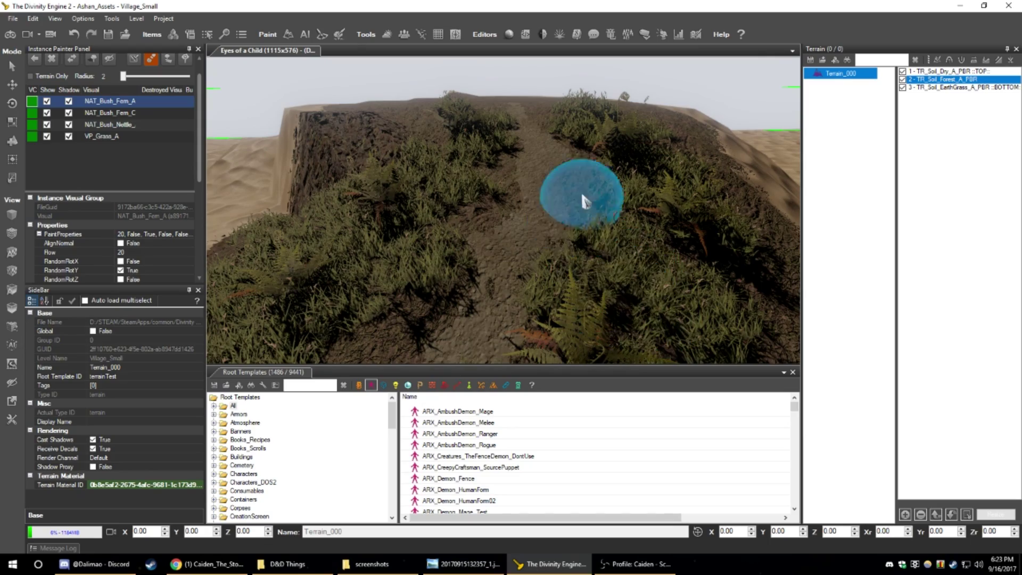
mouse_move(603, 220)
right_mouse_down()
mouse_move(568, 224)
mouse_move(609, 206)
mouse_move(607, 175)
right_mouse_up()
mouse_move(486, 98)
right_mouse_down()
mouse_move(428, 101)
mouse_move(432, 109)
mouse_move(421, 98)
mouse_move(430, 140)
mouse_move(452, 107)
mouse_move(431, 93)
right_mouse_up()
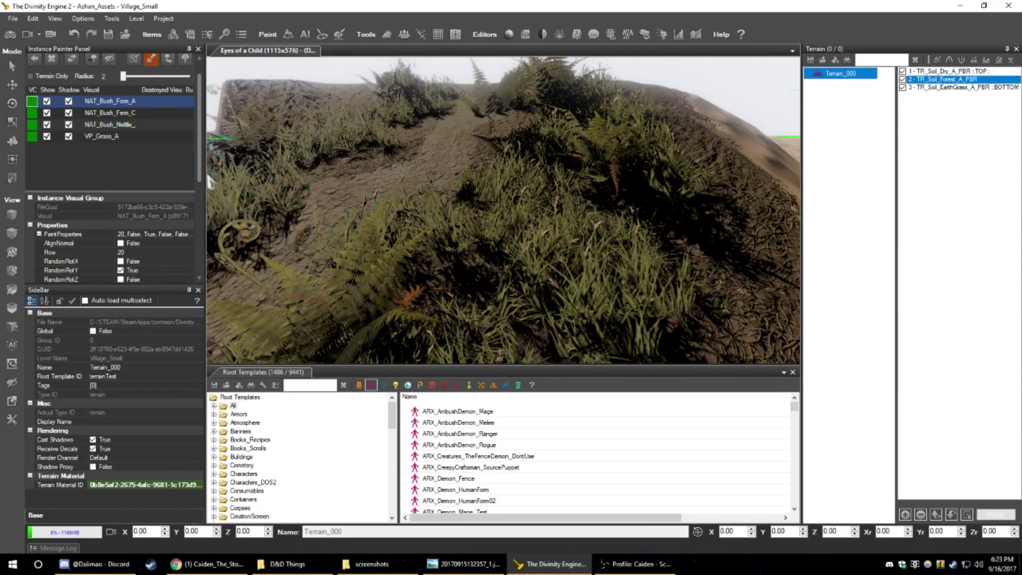
mouse_move(203, 168)
left_mouse_down()
mouse_move(204, 264)
mouse_move(203, 133)
mouse_move(208, 263)
left_mouse_up()
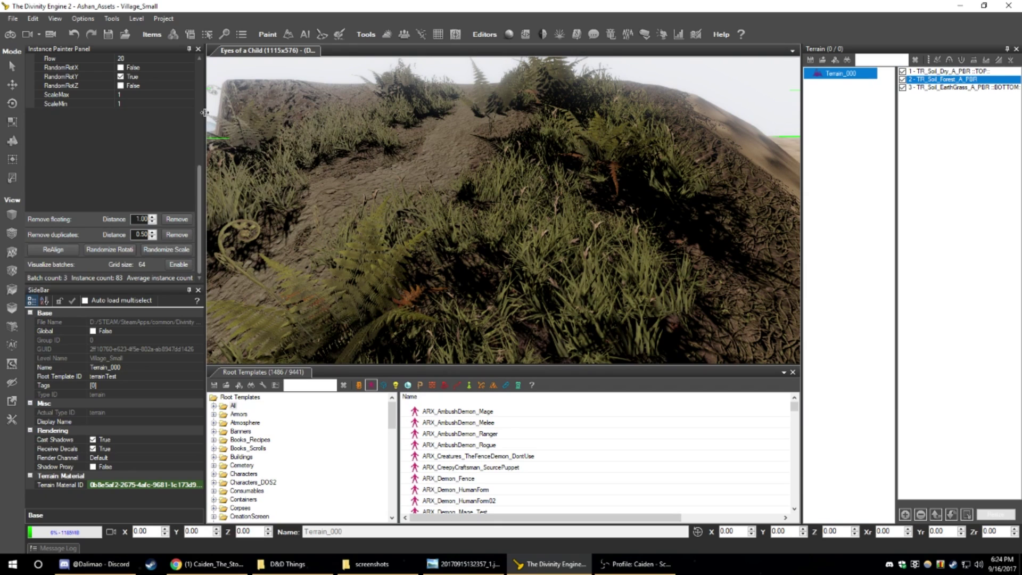
scroll(201, 181, "up", 6)
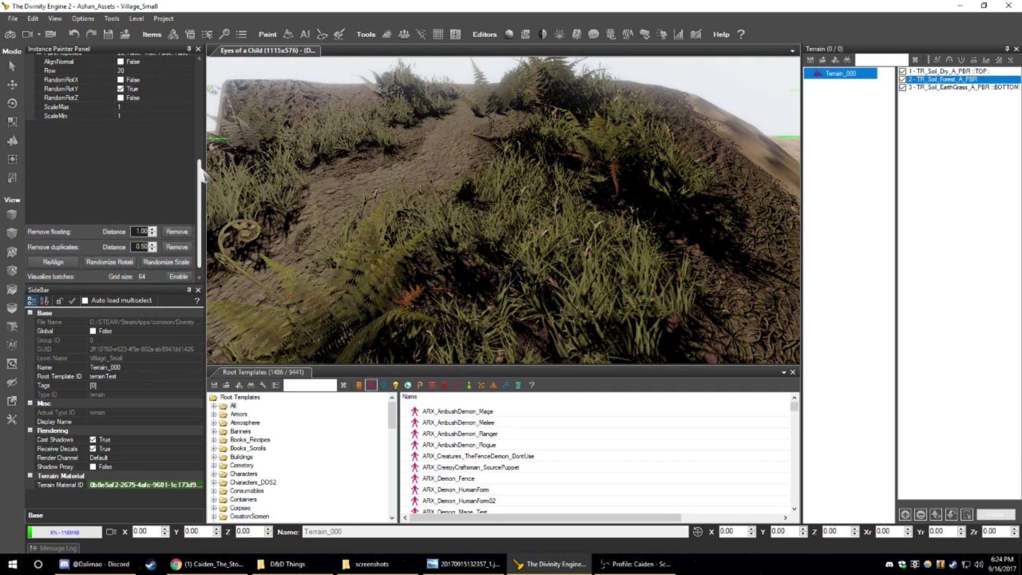
left_click(100, 121)
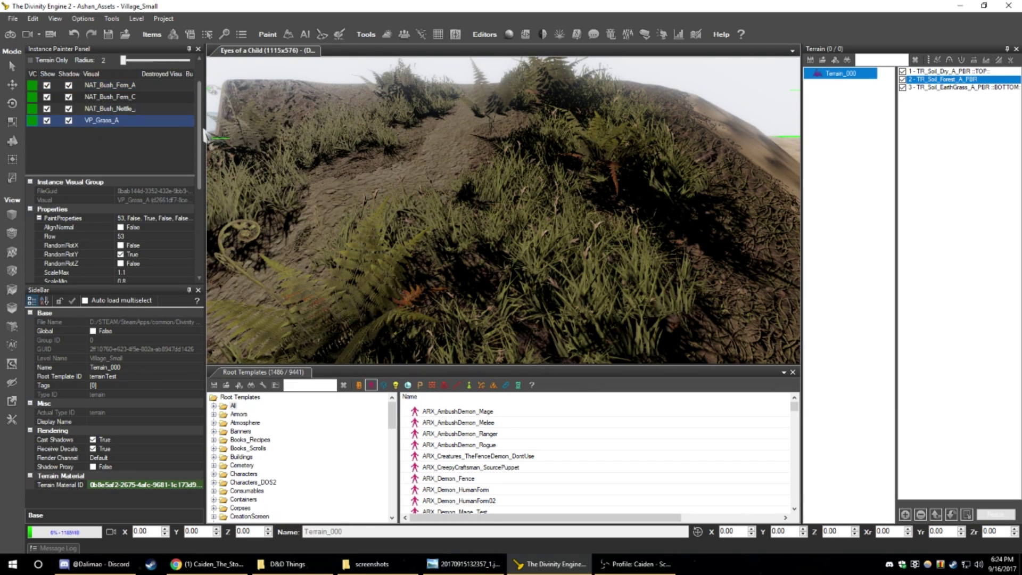
scroll(191, 213, "down", 6)
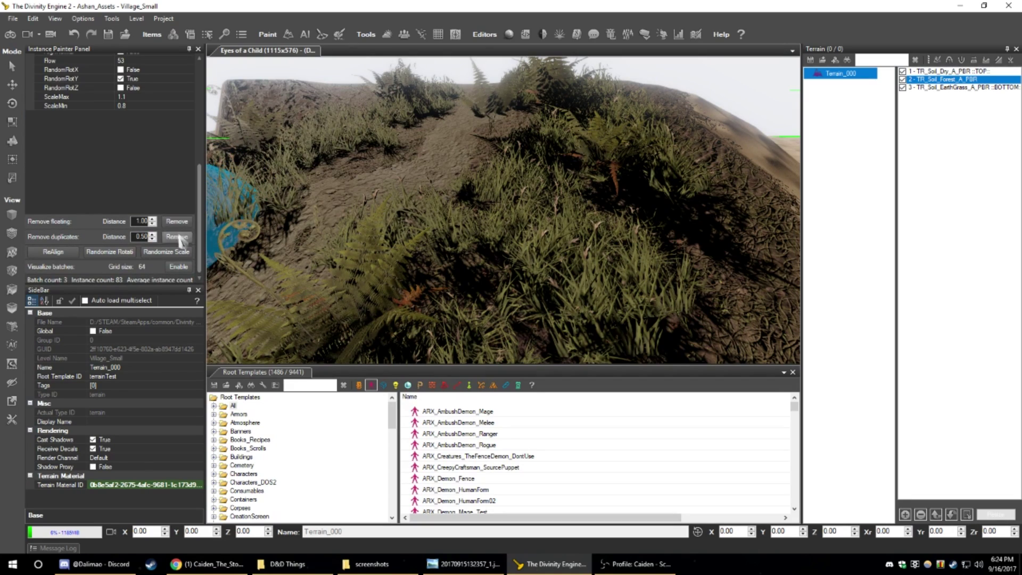
left_click(180, 238)
mouse_move(418, 183)
right_mouse_down()
mouse_move(484, 183)
mouse_move(453, 192)
right_mouse_up()
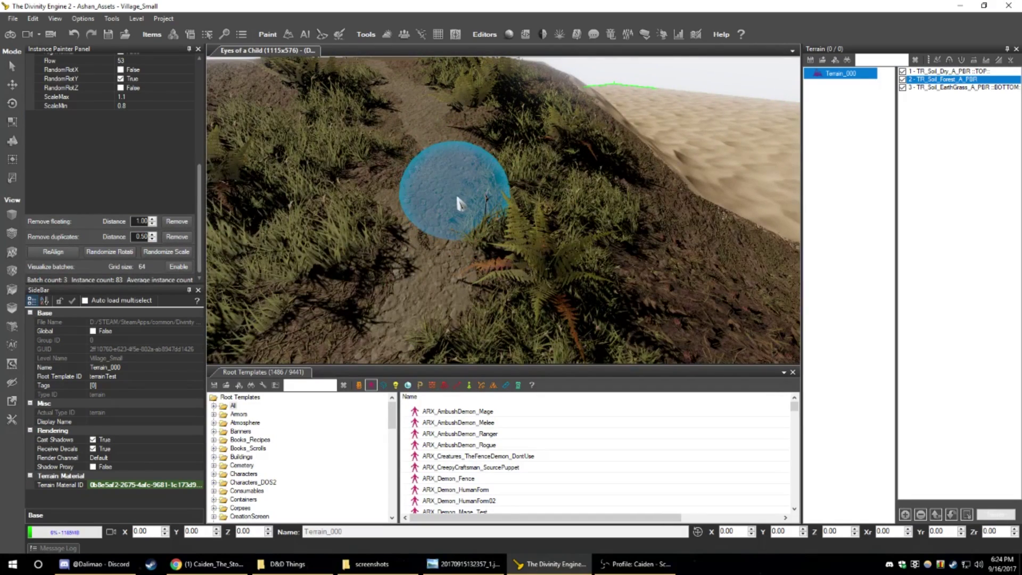
scroll(462, 180, "up", 2)
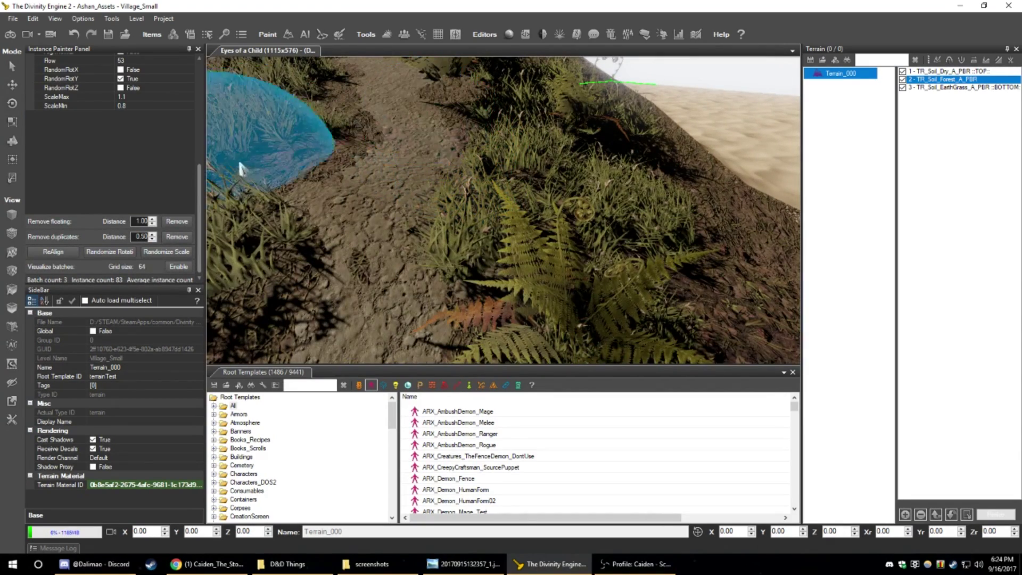
- Paint NAT_Bush_Nettle_A into the grass right beside the dirt path
scroll(160, 160, "up", 6)
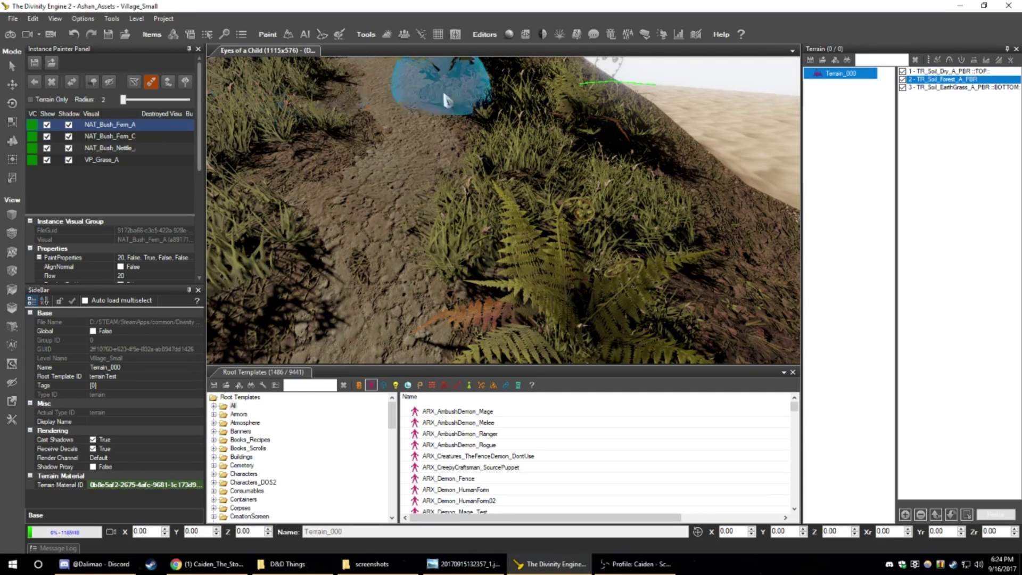
scroll(431, 125, "down", 3)
right_click_drag(432, 126, 529, 191)
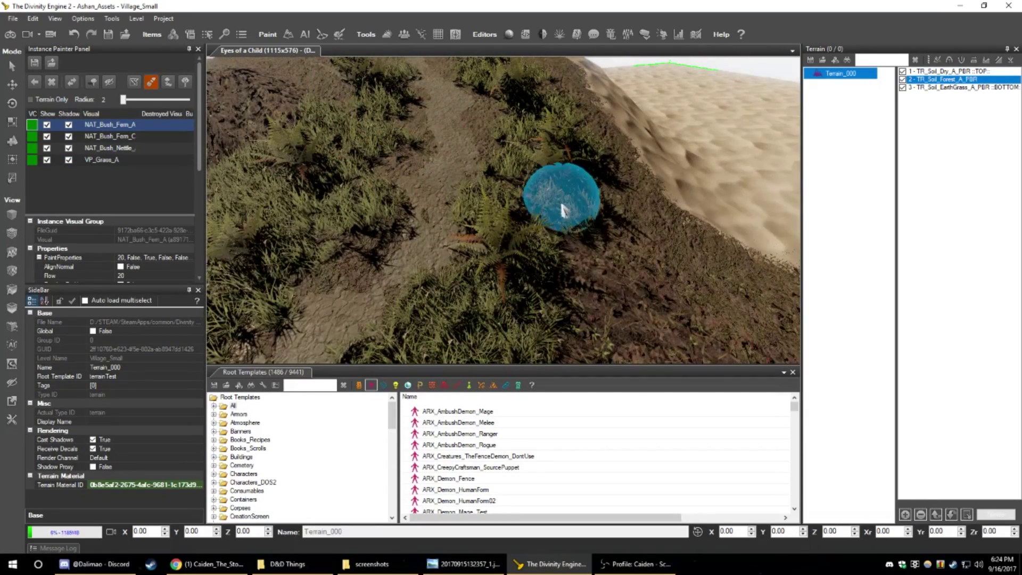
scroll(582, 259, "down", 4)
scroll(564, 317, "up", 3)
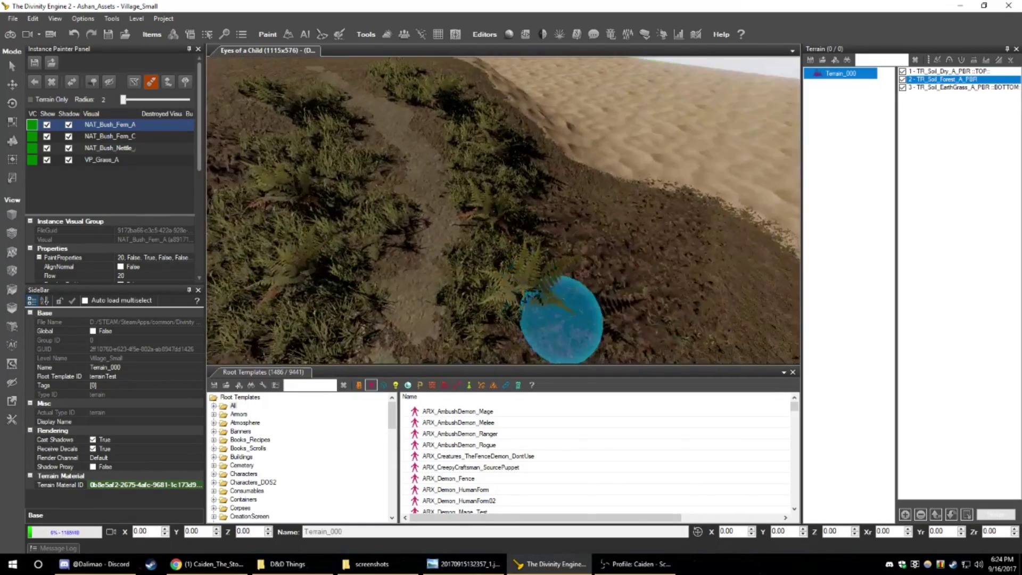
mouse_move(563, 316)
right_mouse_down()
mouse_move(583, 336)
mouse_move(561, 323)
right_mouse_up()
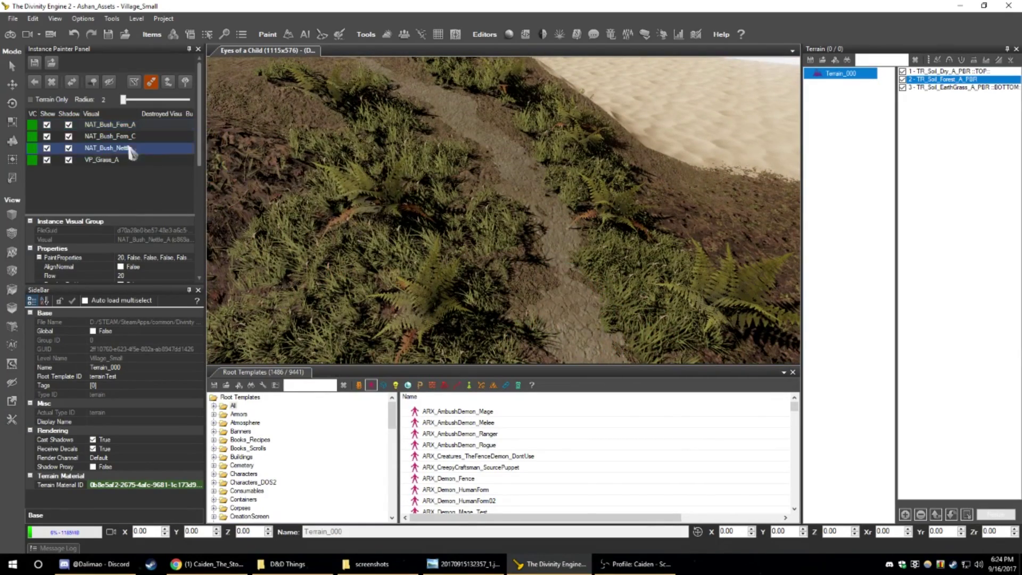
left_click(465, 178)
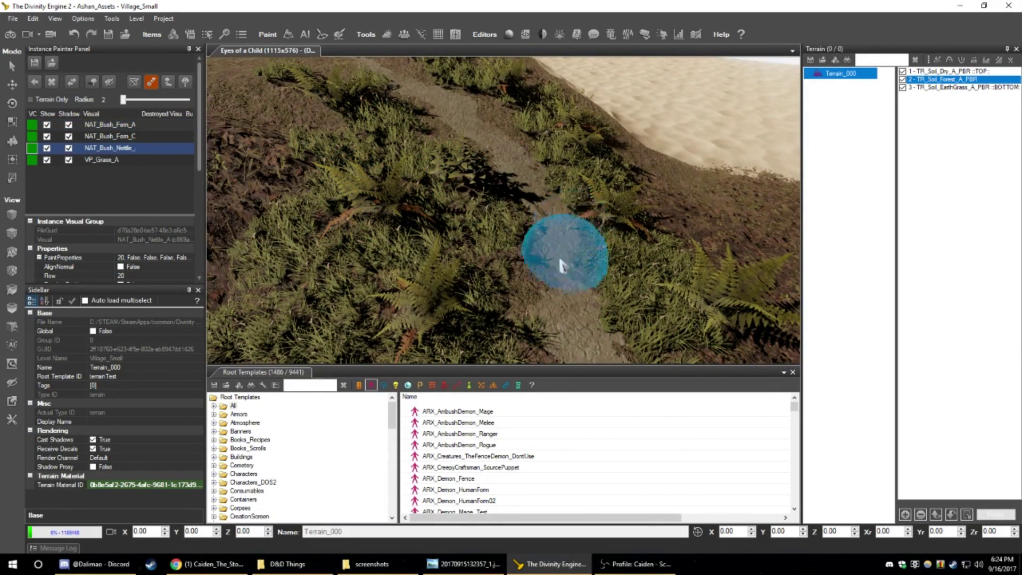
right_click_drag(563, 266, 634, 318)
mouse_move(477, 206)
right_mouse_down()
mouse_move(433, 169)
mouse_move(353, 169)
mouse_move(387, 169)
right_mouse_up()
key("w")
key("s")
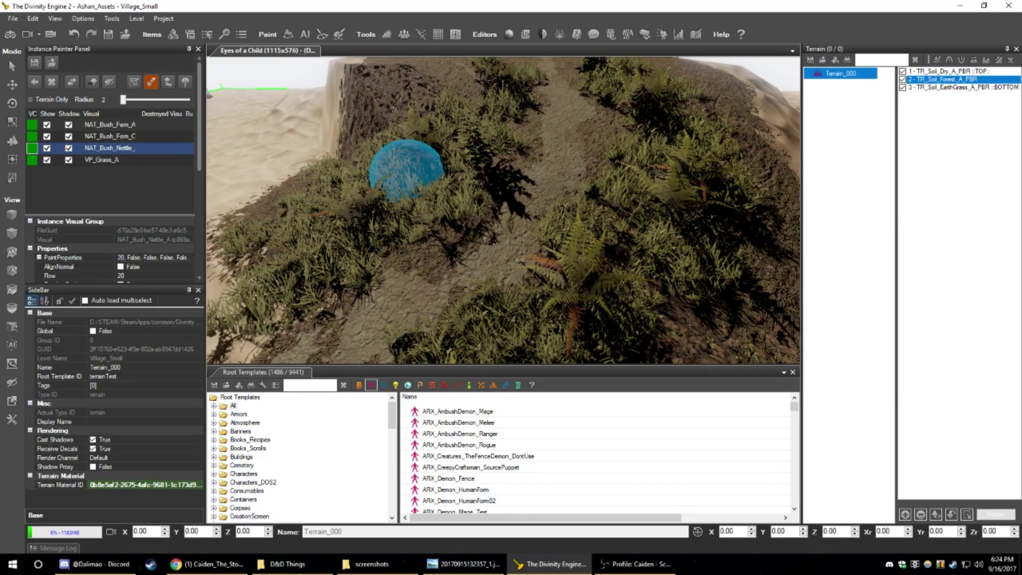
right_click_drag(405, 170, 415, 190)
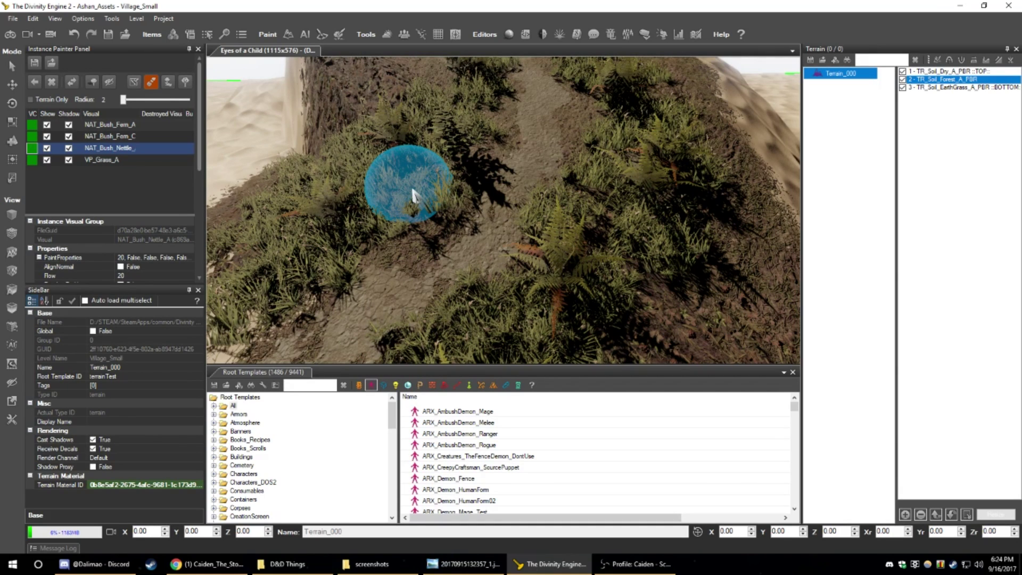
- Select NAT_Bush_Fern_C, NAT_Bush_Nettle_A and VP_Grass_A together in the instance visuals
left_click(140, 134)
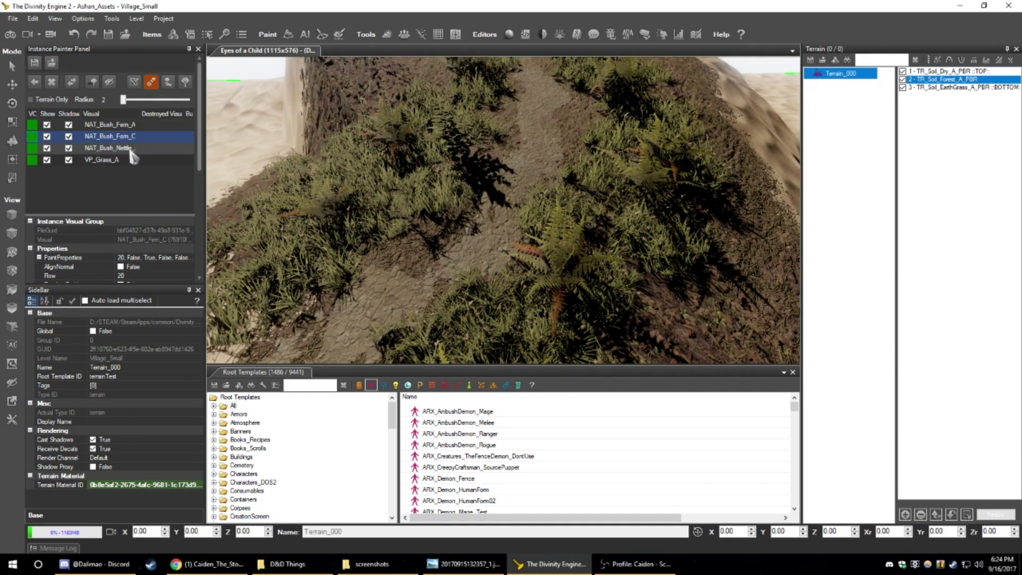
left_click(130, 149, "ctrl")
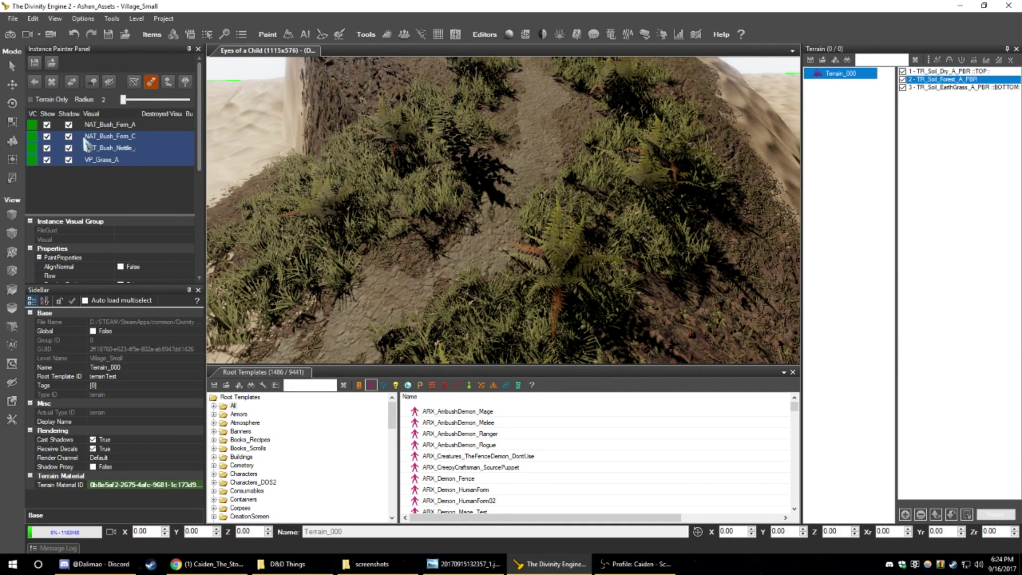
- Filter the Resource Manager's visuals for "rock", preview RS3_FX_ST_RockBit_02, and narrow the filter to "rock small"
left_click_drag(1020, 155, 346, 121)
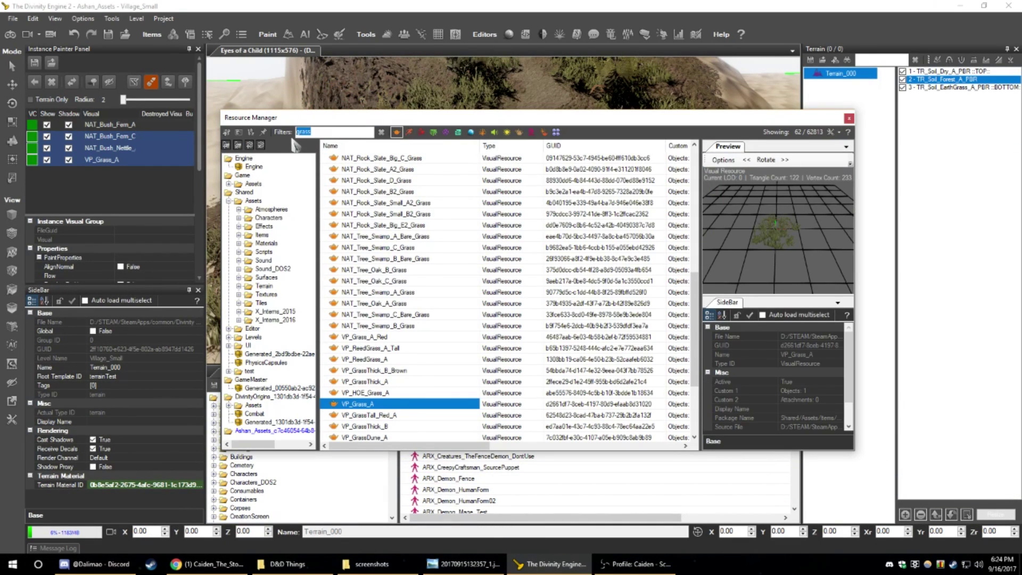
type("rock")
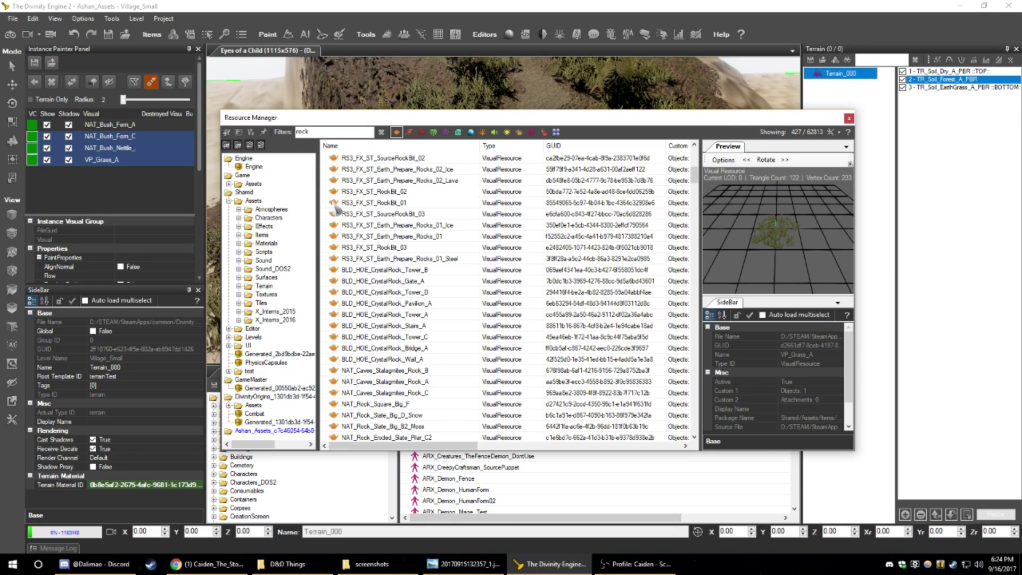
left_click(368, 191)
scroll(438, 236, "down", 3)
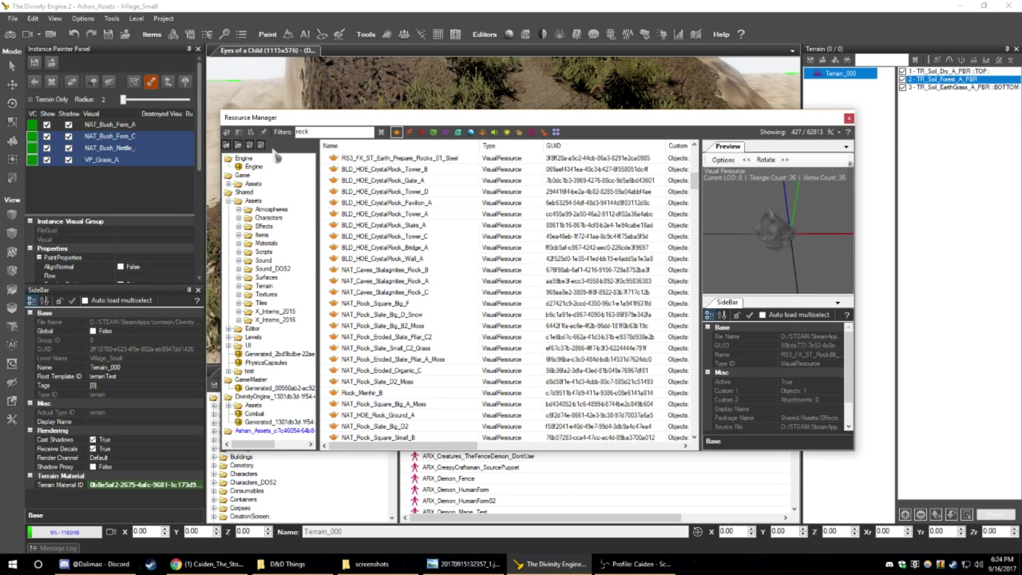
type("s")
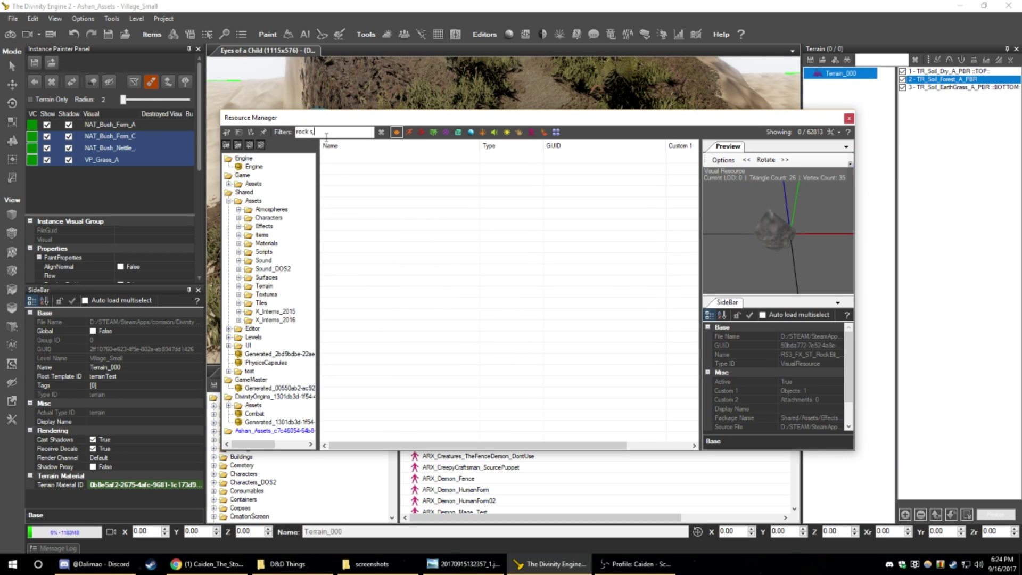
type("lamall")
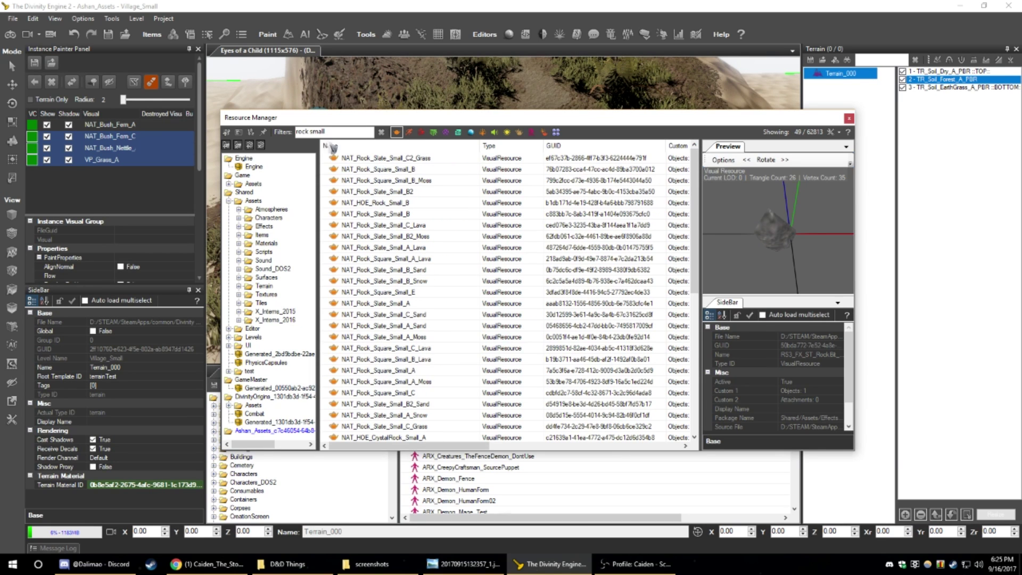
- Add NAT_Rock_Slate_Small_B2 to the instance painter's visuals and move the Resource Manager out of the way
left_click(366, 192)
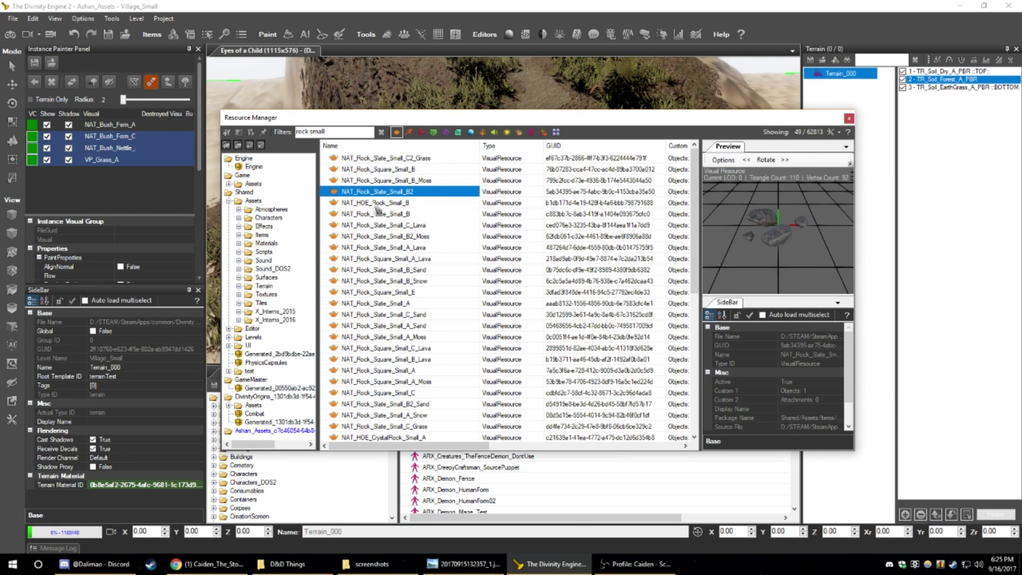
left_click(35, 82)
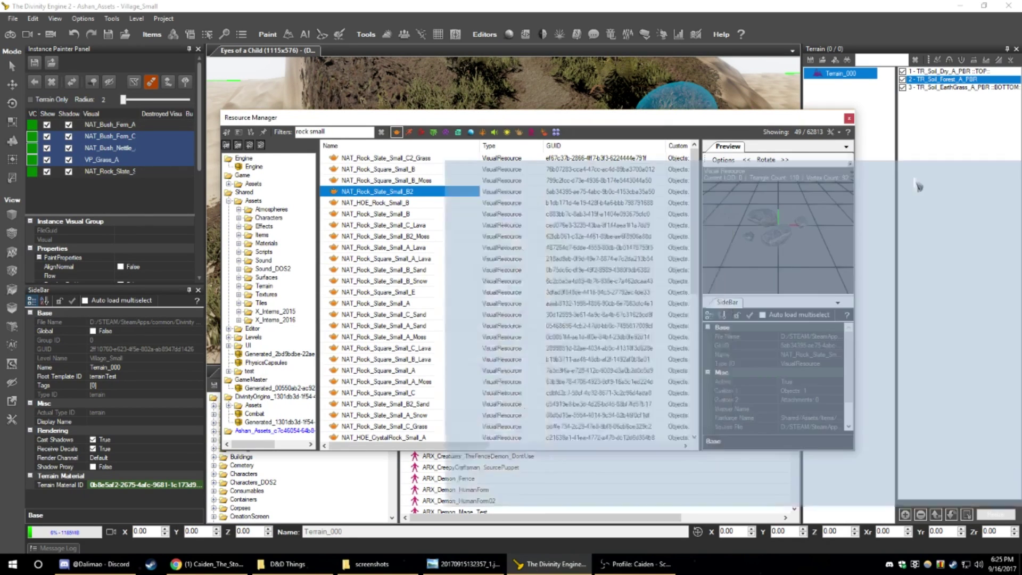
left_click_drag(916, 181, 1021, 180)
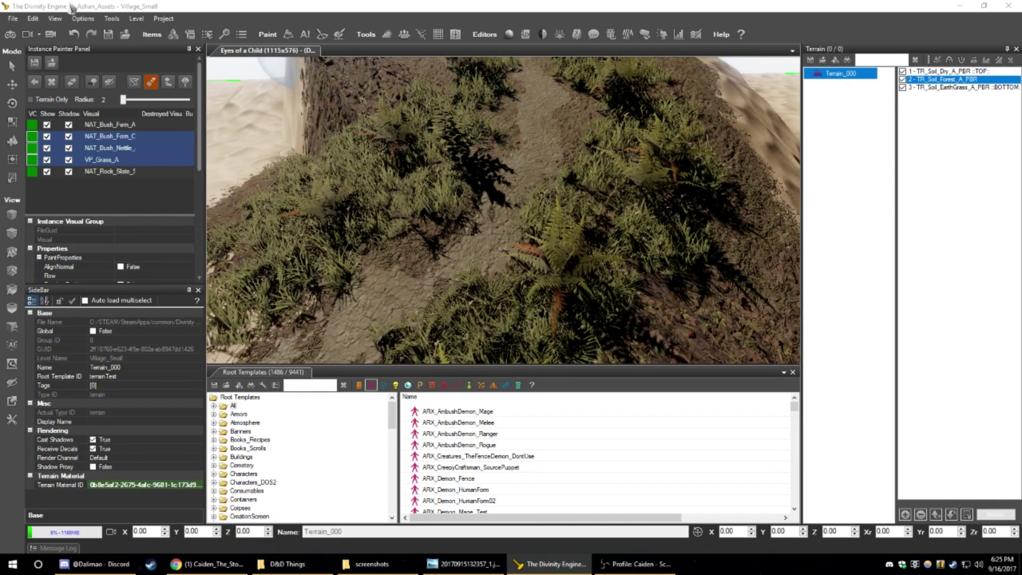
- Add the NAT_Rock_Slate_Small_B2 visual to the selected fern, nettle and grass, and paint the mix onto the open sand beside the hill
left_click(109, 171, "ctrl")
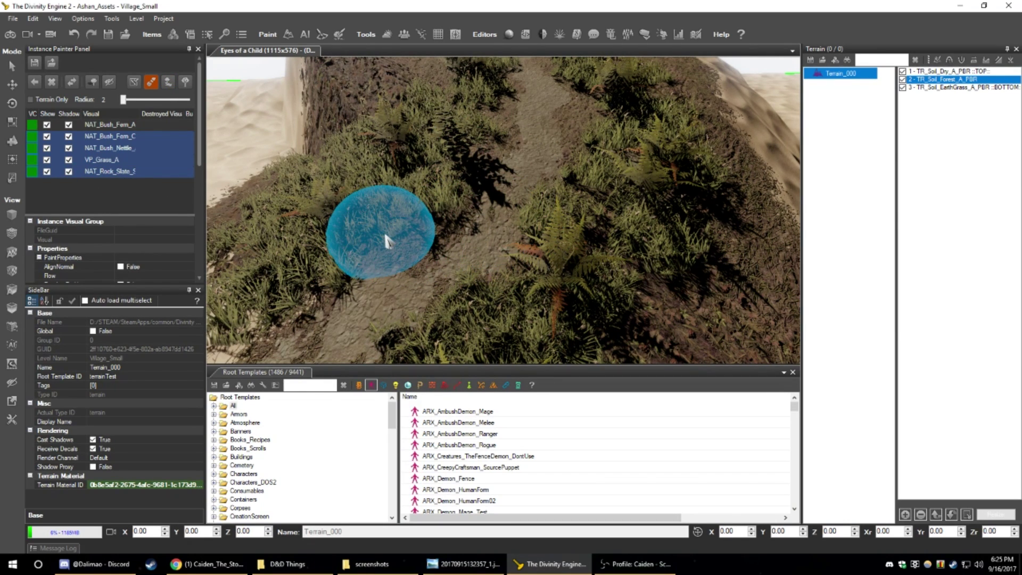
scroll(398, 245, "up", 5, "ctrl")
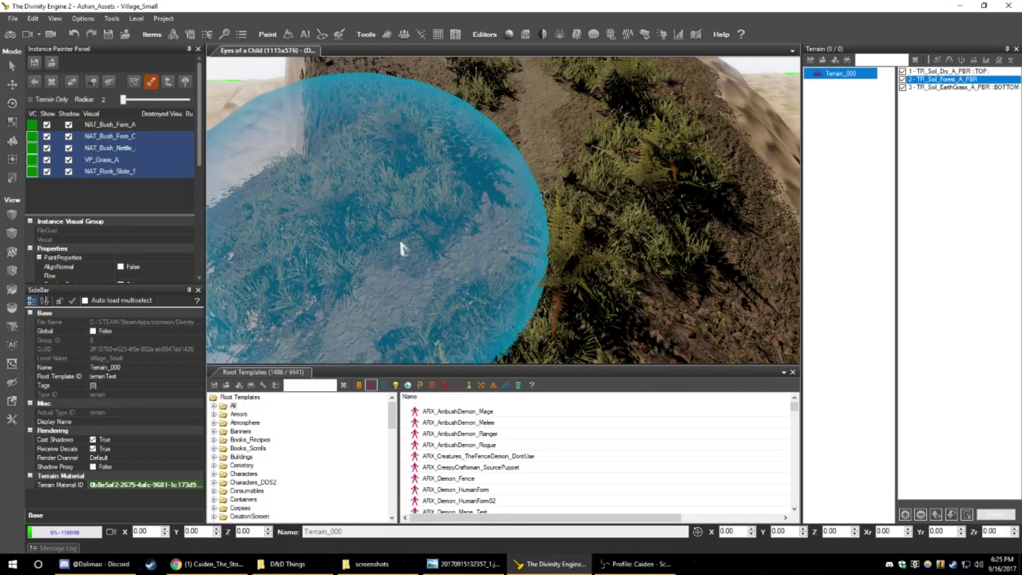
key("a")
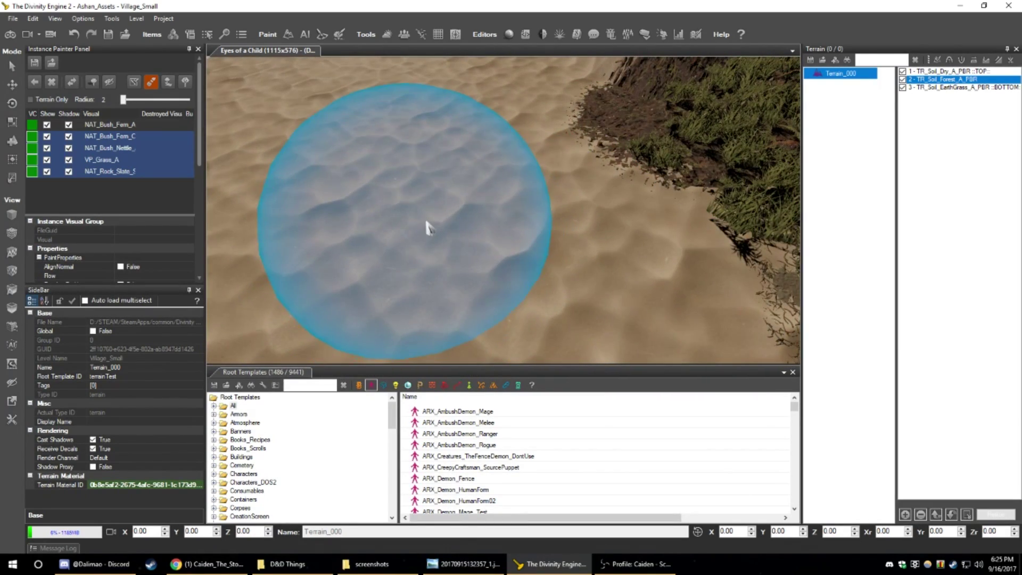
mouse_move(427, 228)
left_mouse_down()
mouse_move(365, 228)
mouse_move(426, 234)
mouse_move(355, 293)
mouse_move(365, 223)
mouse_move(388, 292)
mouse_move(346, 298)
left_mouse_up()
key("a")
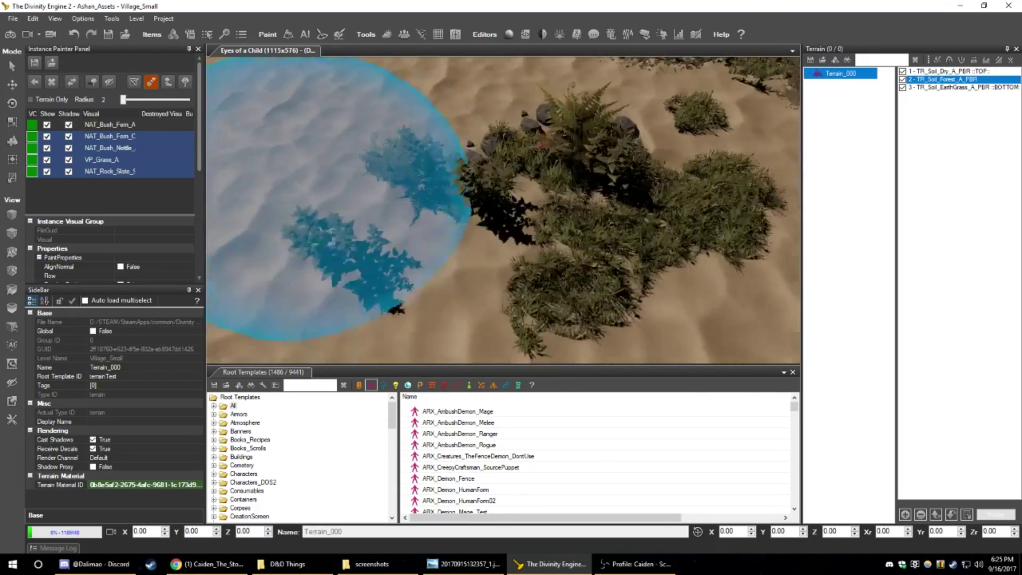
middle_click_drag(525, 209, 538, 225)
scroll(538, 225, "down", 3)
left_click_drag(343, 211, 364, 196)
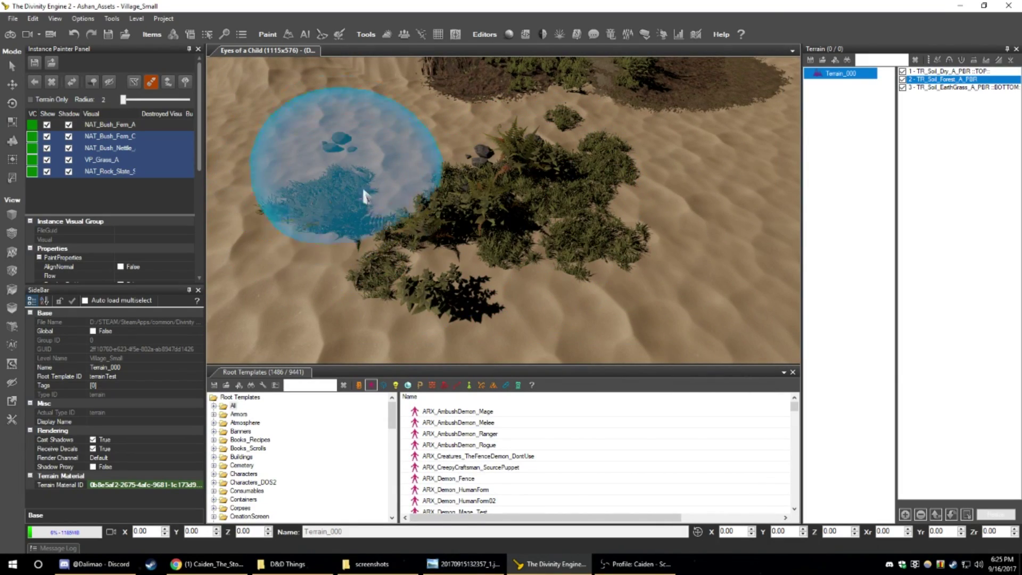
middle_click_drag(586, 285, 629, 287)
scroll(639, 276, "up", 5)
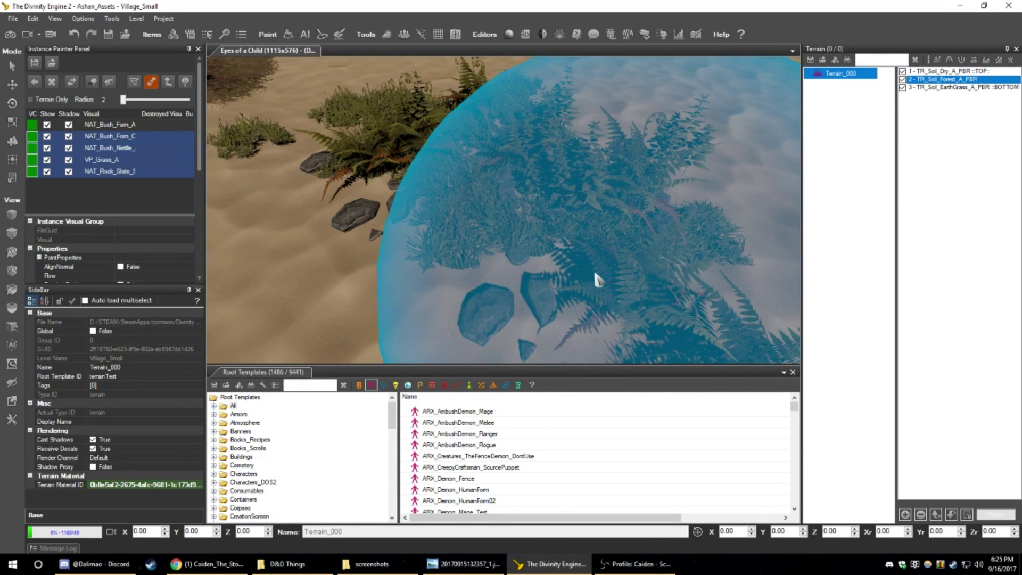
- Paint the fern, nettle, grass and slate rock mix over the outer hillside to the left of the dirt path
scroll(593, 268, "down", 5)
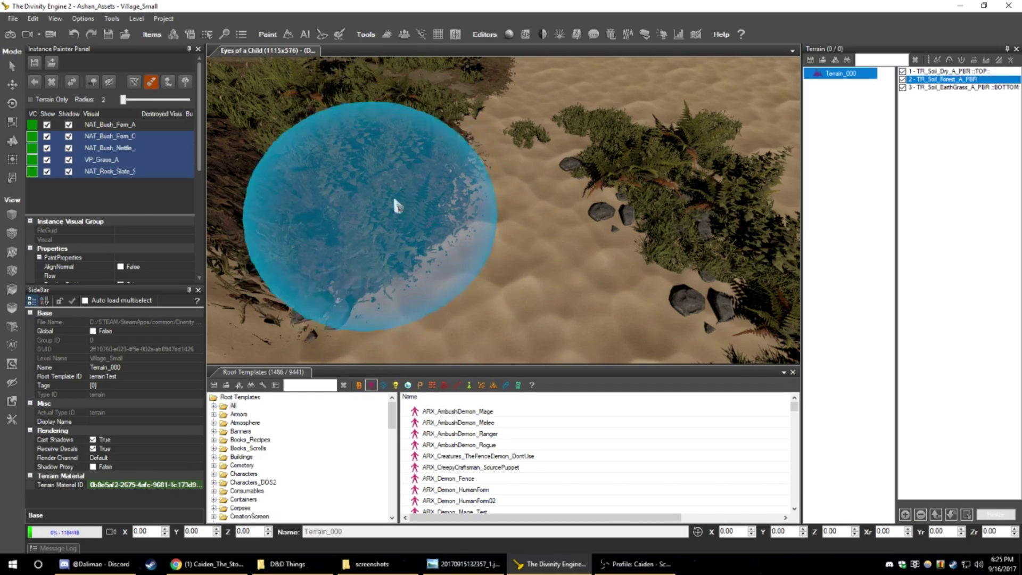
scroll(527, 223, "down", 5)
scroll(528, 234, "up", 5)
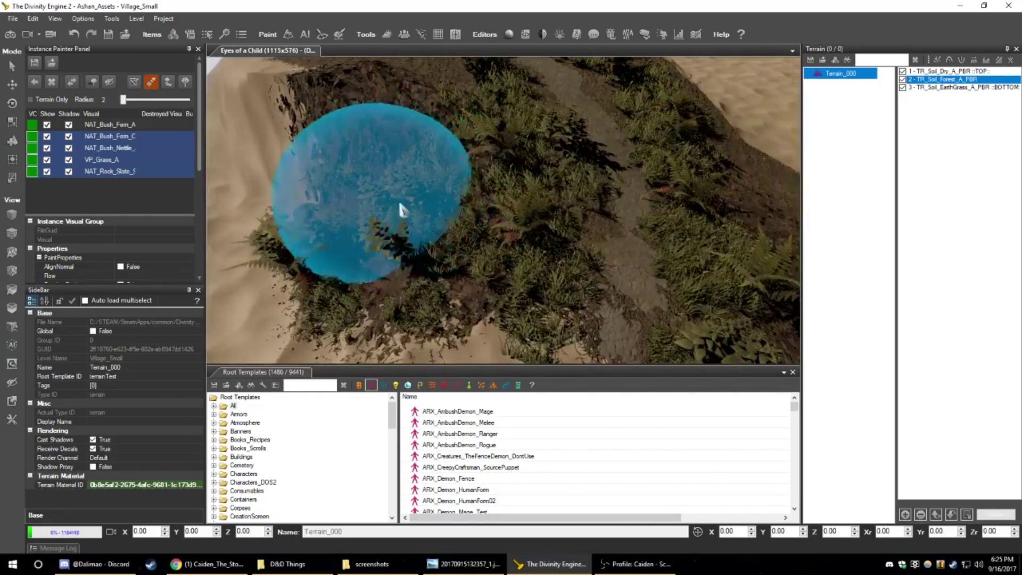
- Paint the selected plant and rock mix over the bare slope between the right side of the dirt path and the sand
mouse_move(499, 285)
middle_mouse_down()
mouse_move(469, 263)
mouse_move(486, 270)
middle_mouse_up()
mouse_move(486, 270)
left_mouse_down()
mouse_move(491, 231)
mouse_move(460, 182)
mouse_move(510, 305)
left_mouse_up()
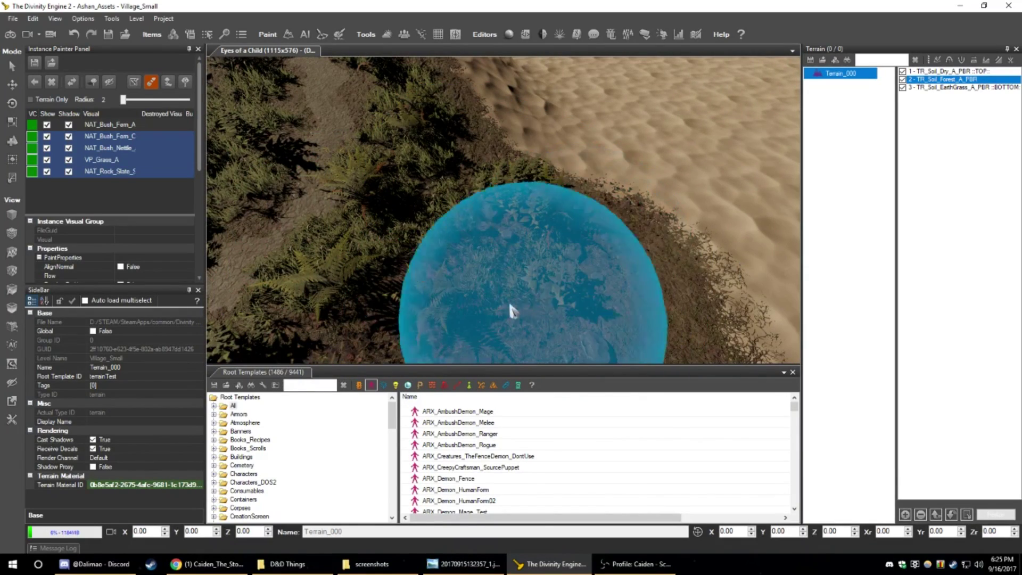
scroll(655, 271, "down", 4)
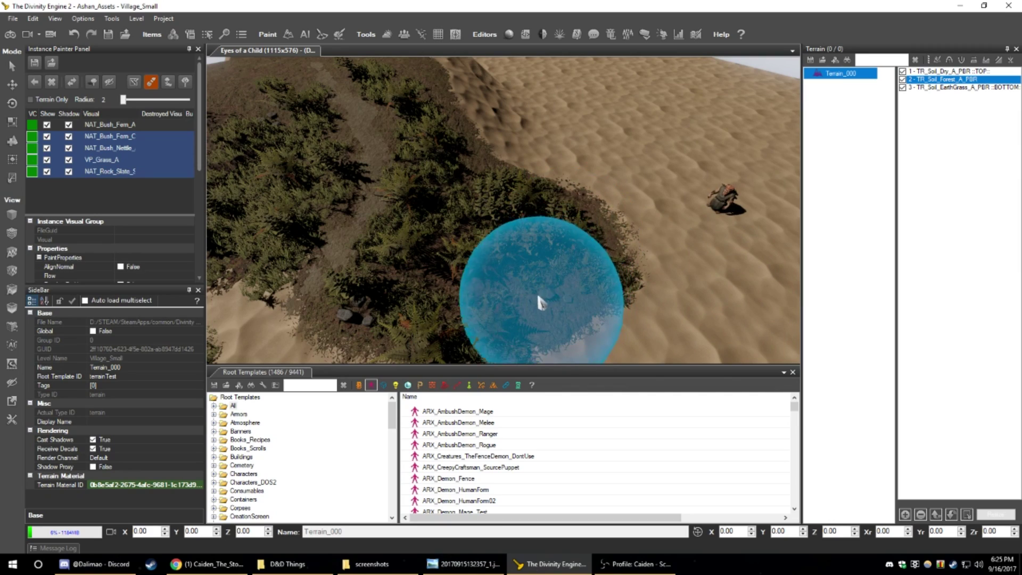
mouse_move(631, 299)
middle_mouse_down()
mouse_move(609, 305)
mouse_move(615, 319)
mouse_move(590, 238)
mouse_move(541, 248)
mouse_move(557, 239)
middle_mouse_up()
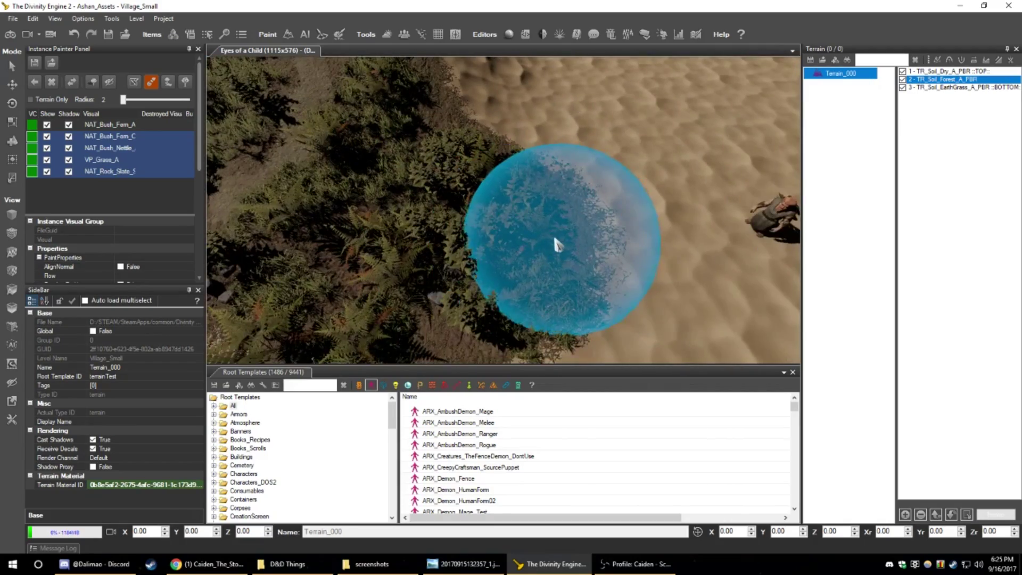
key("a")
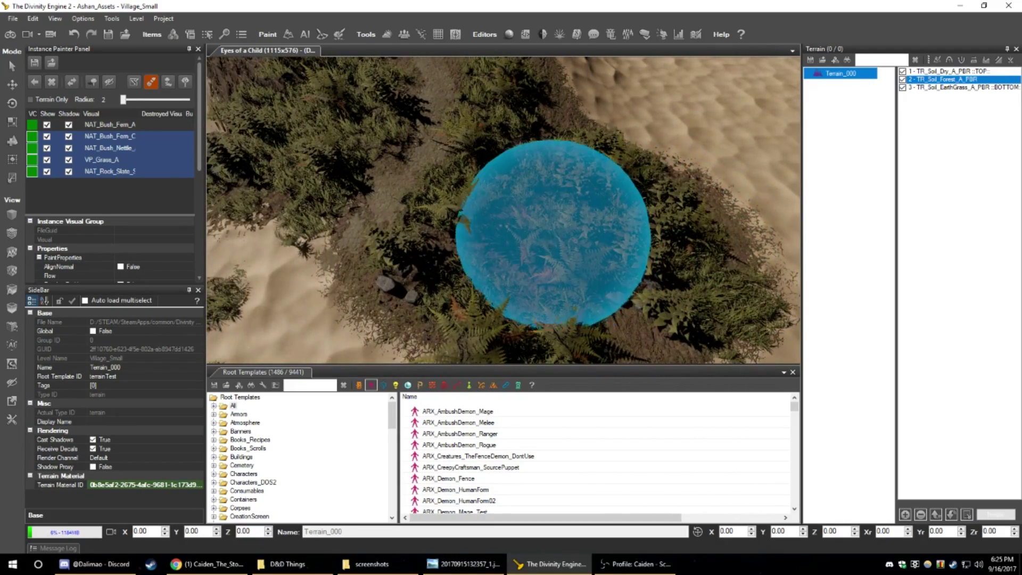
middle_click_drag(551, 240, 637, 190)
key("w")
key("w")
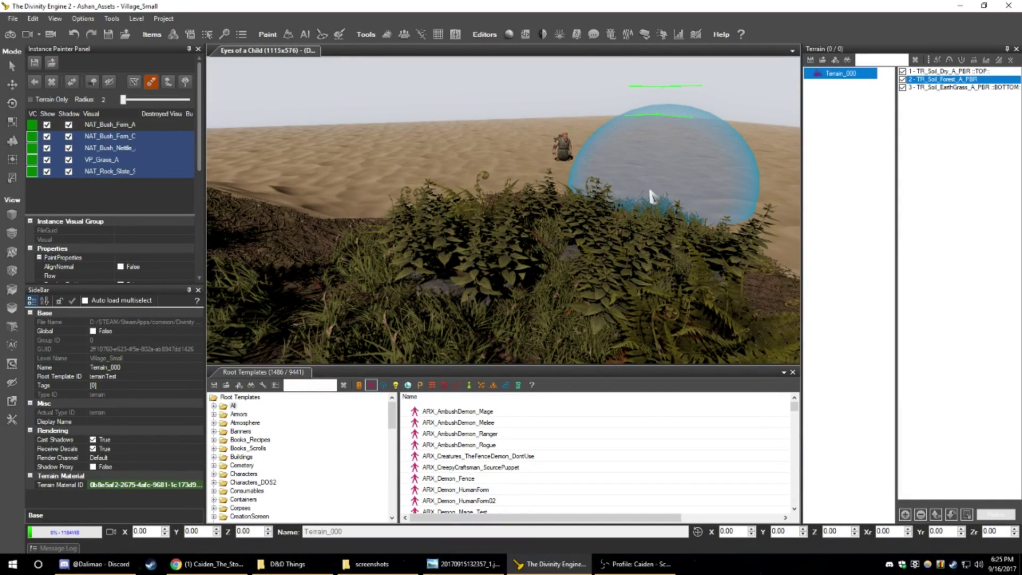
middle_click_drag(648, 191, 619, 192)
key("s")
key("w")
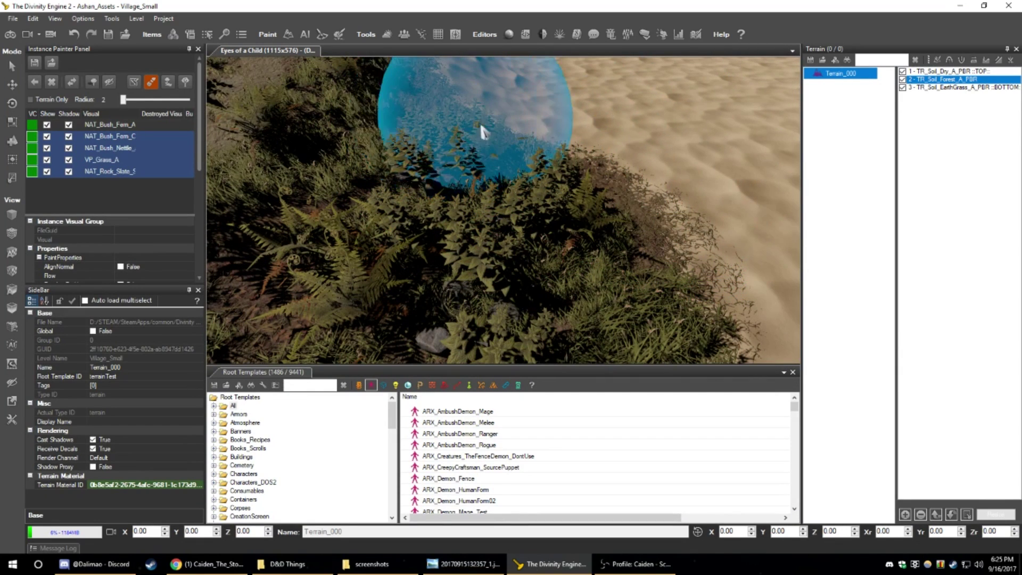
- Select all five instance visuals together and bring up their options for removing floating or duplicate instances and randomizing rotation and scale
left_click(124, 148)
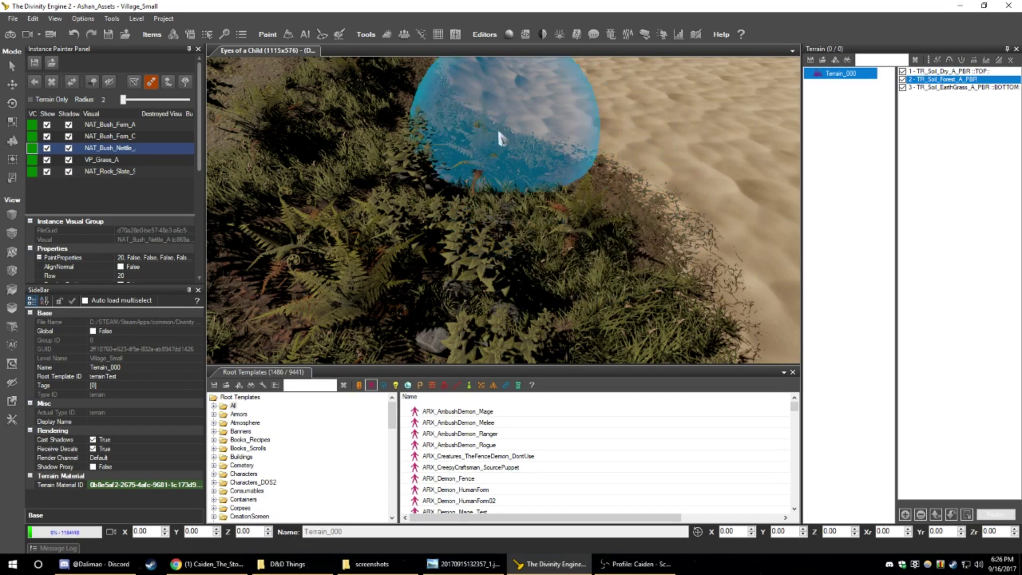
scroll(550, 199, "down", 3)
left_click(140, 168)
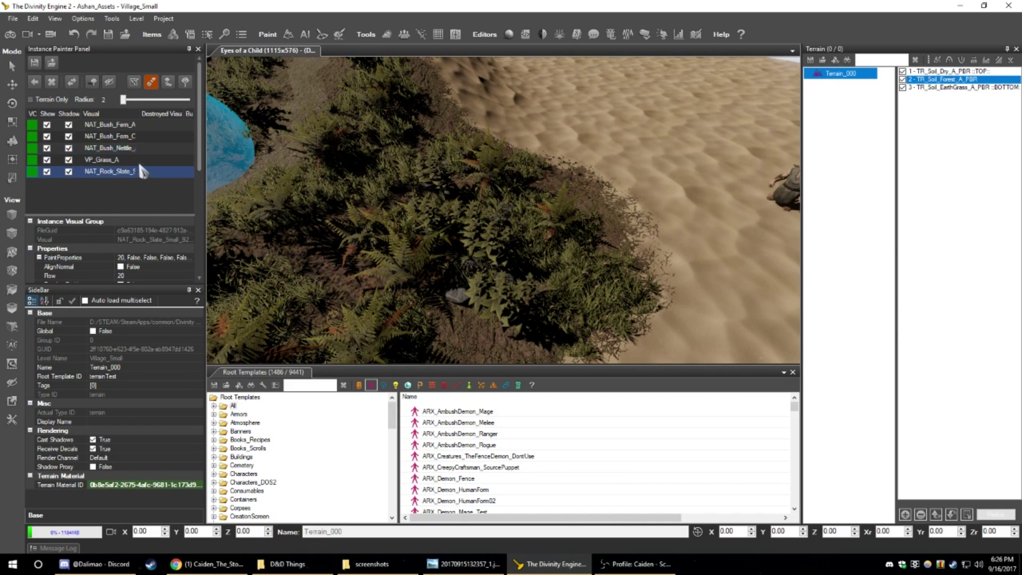
left_click(136, 123, "shift")
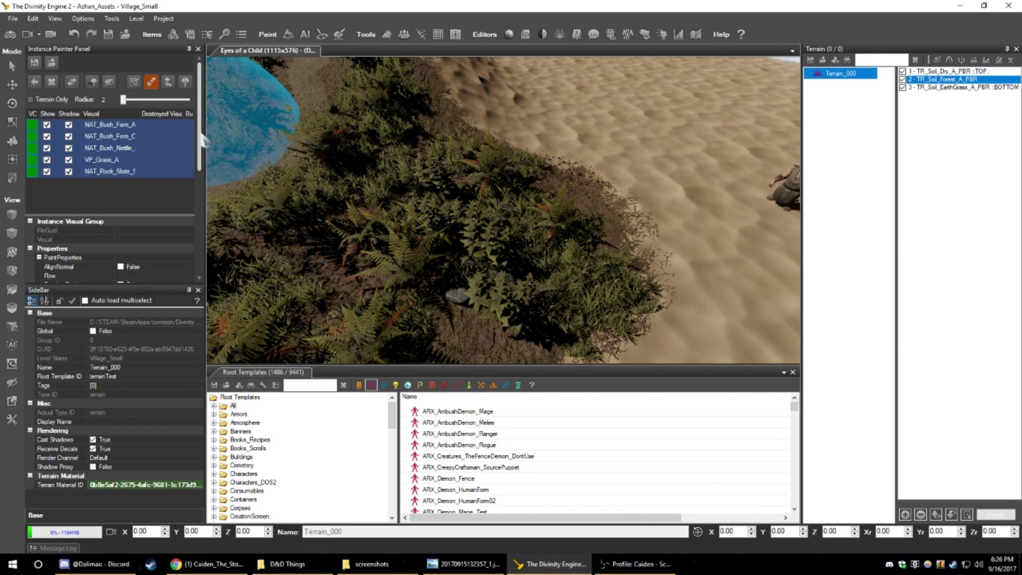
scroll(72, 152, "down", 5)
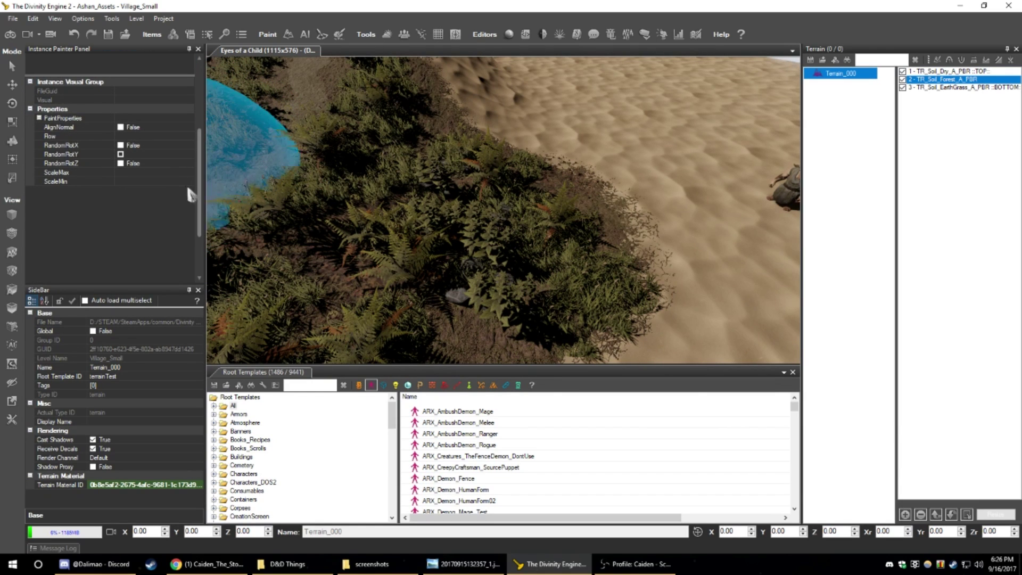
scroll(183, 218, "down", 3)
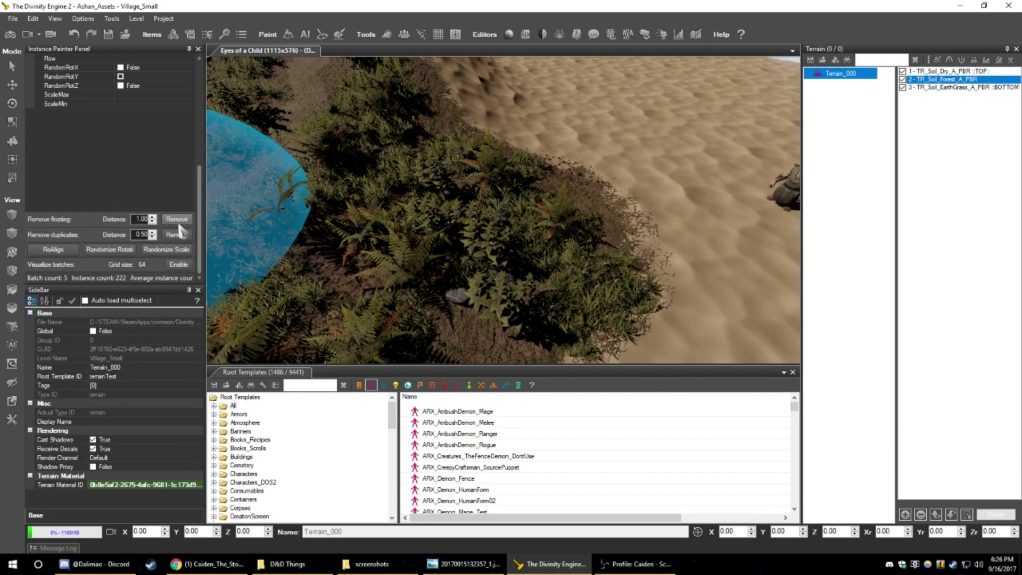
- Paint a patch of the TR_Soil_Dry_A_PBR layer onto the sandy slope beside the hill
mouse_move(450, 226)
middle_mouse_down()
mouse_move(469, 234)
mouse_move(456, 237)
mouse_move(507, 185)
mouse_move(471, 166)
mouse_move(495, 159)
middle_mouse_up()
scroll(506, 186, "up", 3)
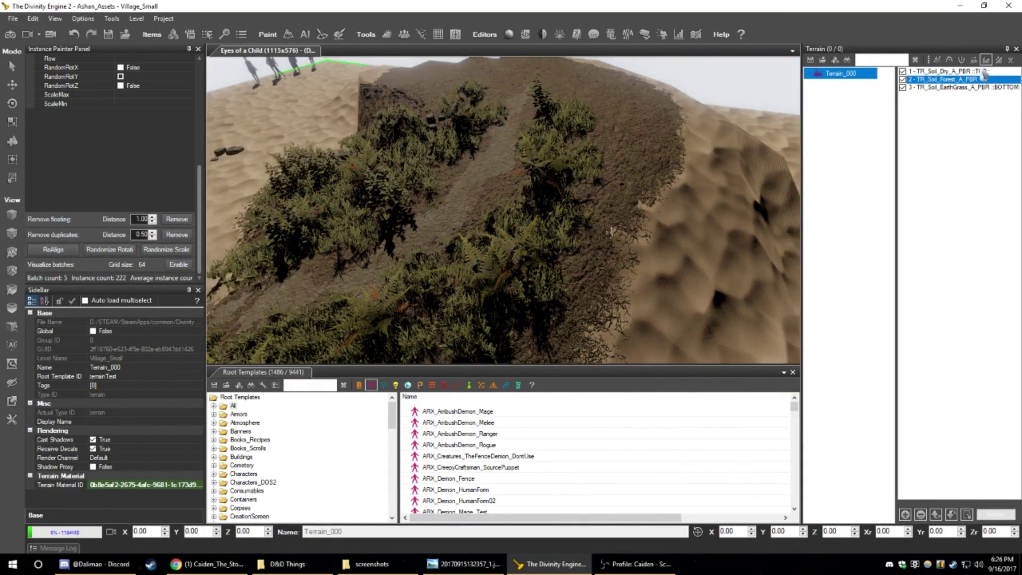
left_click(941, 71)
middle_click_drag(707, 171, 662, 183)
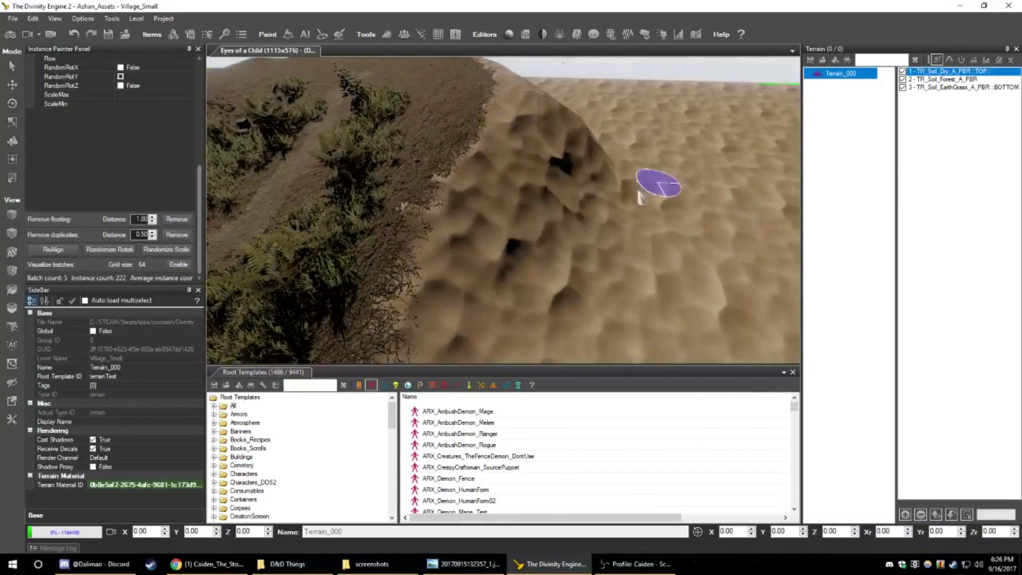
mouse_move(495, 248)
left_mouse_down()
mouse_move(528, 200)
mouse_move(486, 266)
mouse_move(488, 179)
mouse_move(470, 246)
mouse_move(456, 224)
mouse_move(468, 171)
mouse_move(482, 159)
left_mouse_up()
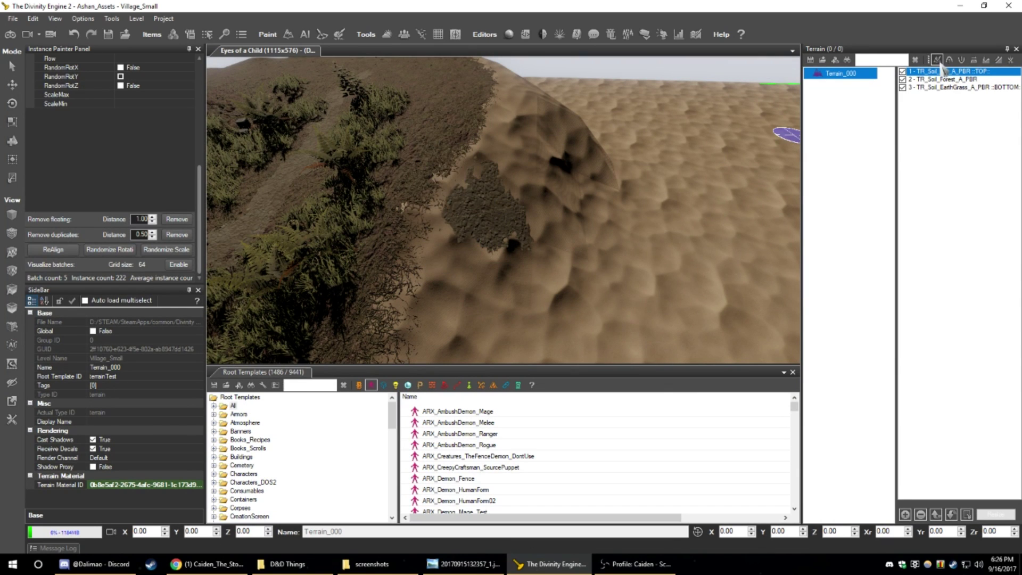
- Examine the terrain paint tool's clamp and radius settings, dismiss them, and review the planted hill
right_click(937, 61)
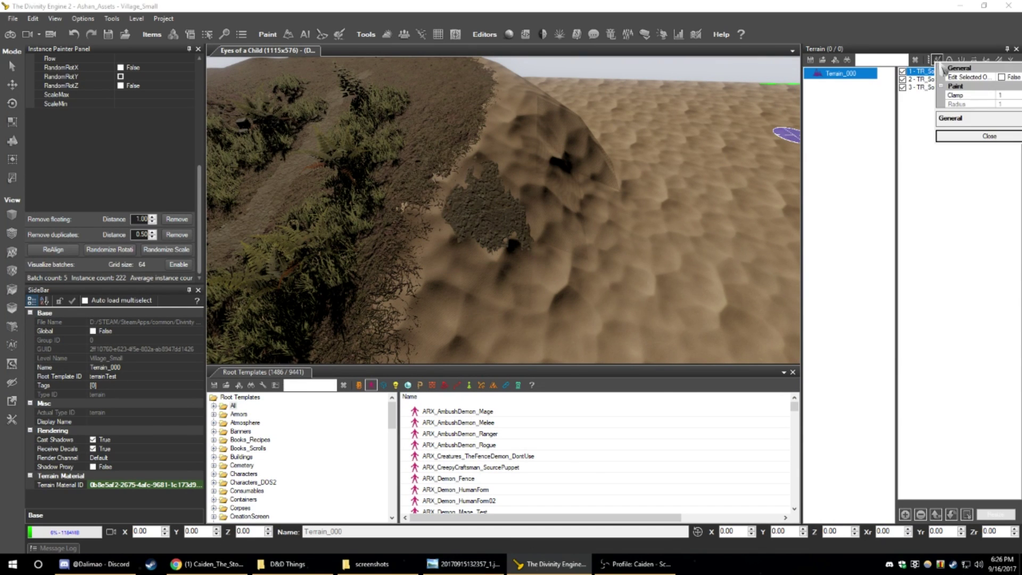
left_click_drag(973, 69, 709, 98)
left_click(719, 166)
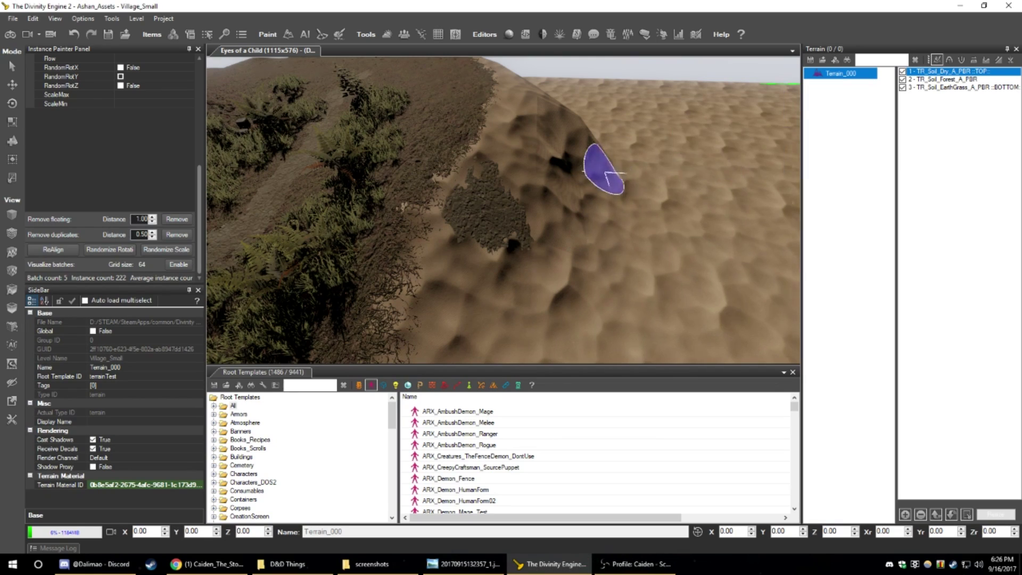
middle_click_drag(610, 173, 600, 177)
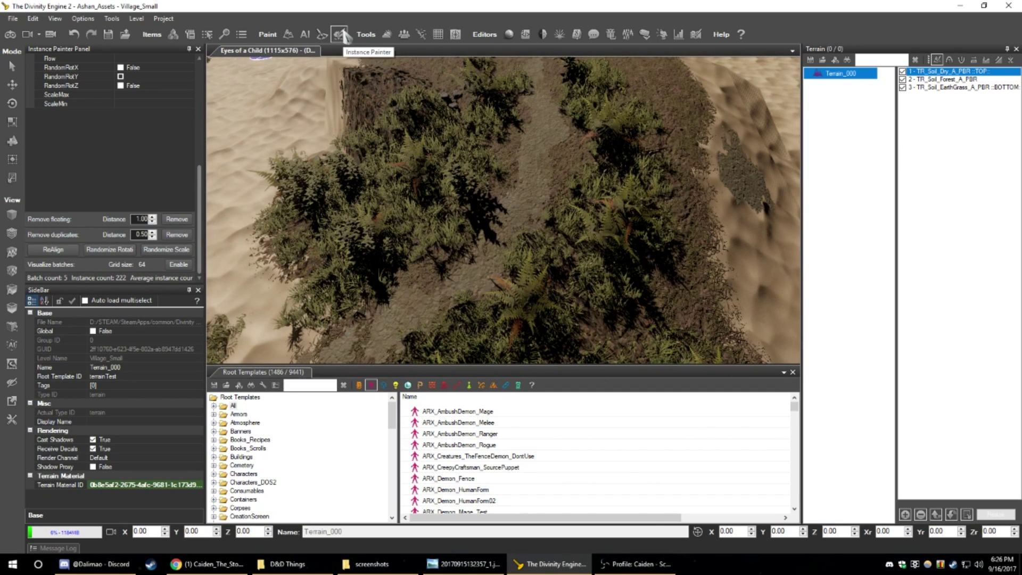
mouse_move(489, 191)
middle_mouse_down()
mouse_move(592, 224)
mouse_move(449, 176)
mouse_move(343, 57)
mouse_move(440, 125)
mouse_move(422, 153)
mouse_move(501, 200)
mouse_move(650, 164)
mouse_move(794, 223)
mouse_move(788, 245)
mouse_move(758, 267)
middle_mouse_up()
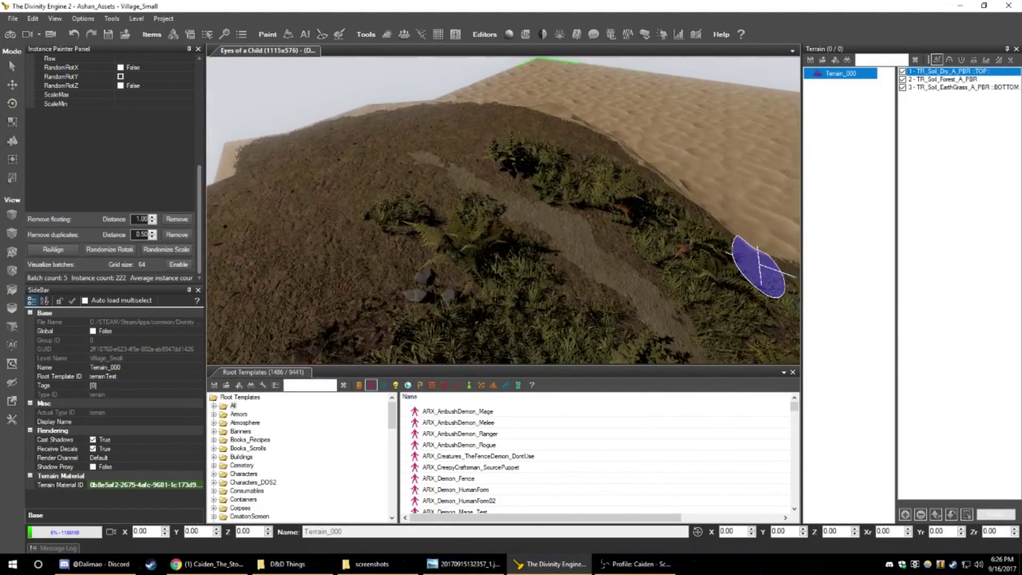
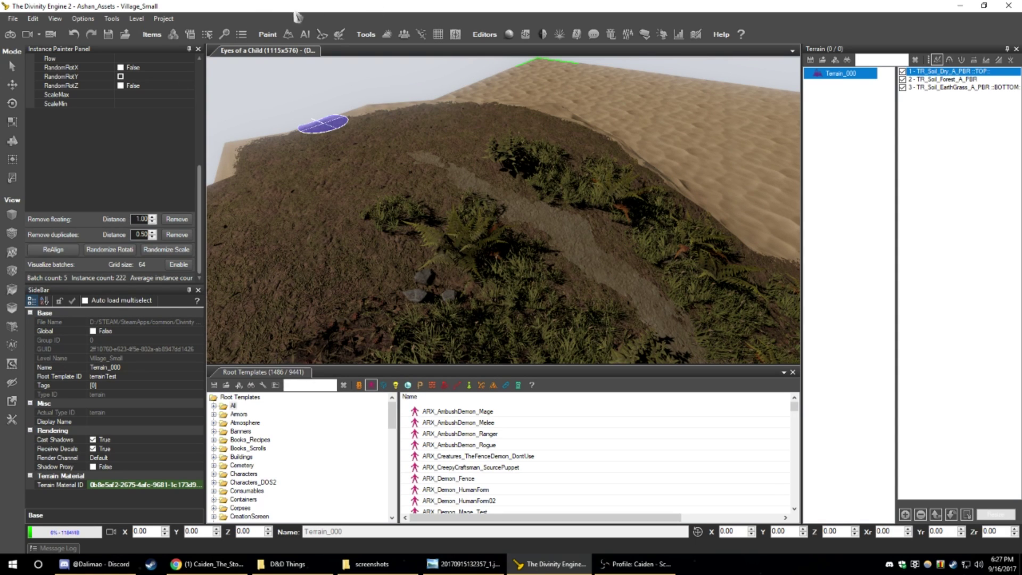
- Hide the Instance Painter Panel and switch the editing mode from terrain painting to object placement
left_click(188, 49)
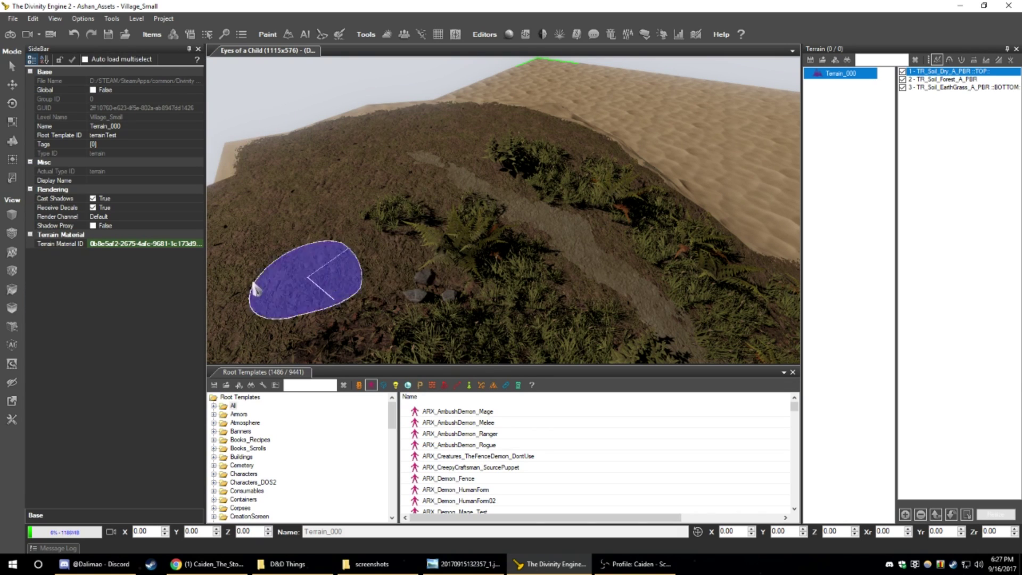
left_click(14, 143)
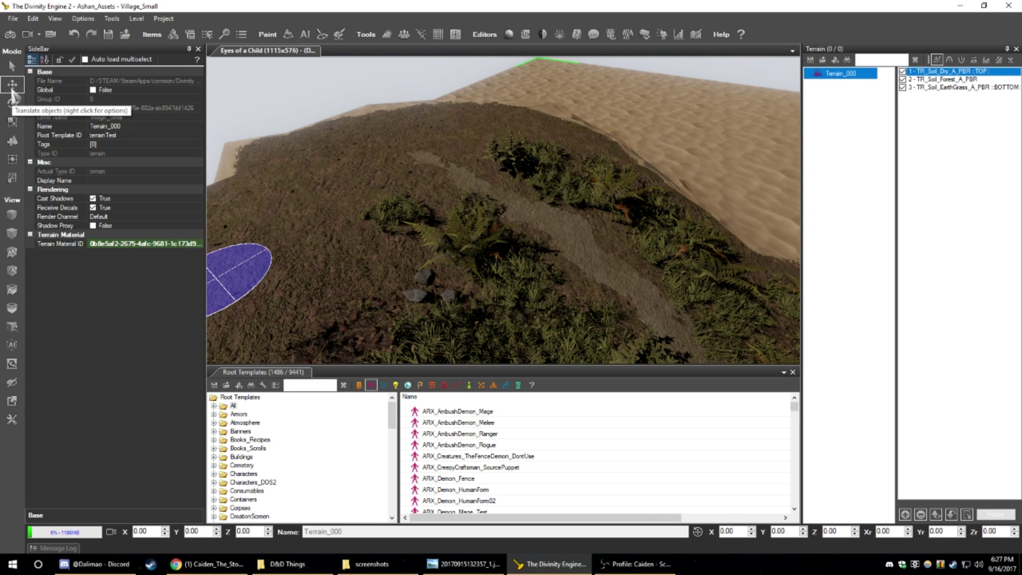
left_click(13, 147)
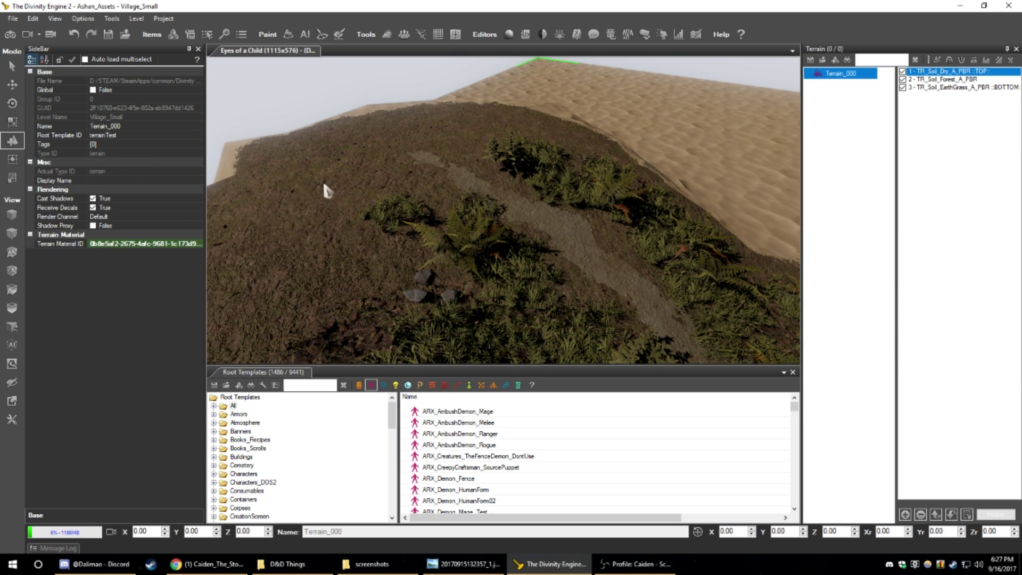
mouse_move(321, 179)
right_mouse_down()
mouse_move(335, 191)
mouse_move(346, 178)
mouse_move(240, 285)
right_mouse_up()
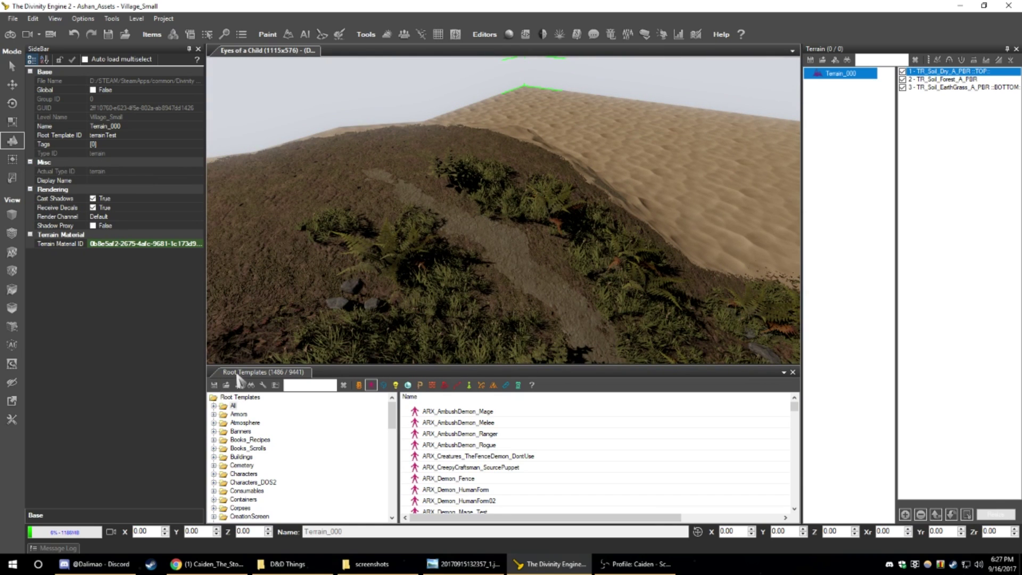
- Enable every object type filter in the Root Templates so that all templates are listed
left_click(784, 372)
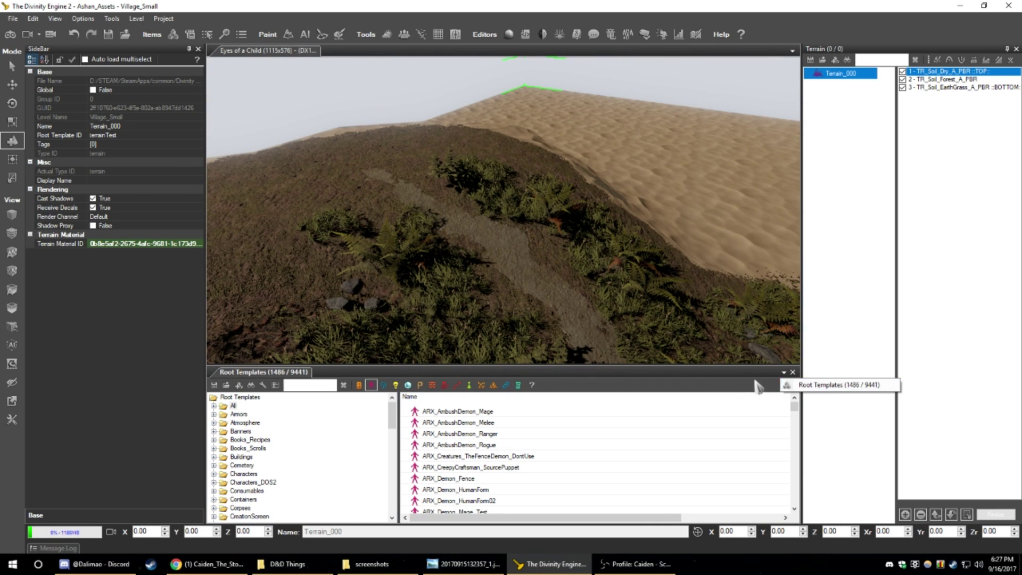
left_click(738, 377)
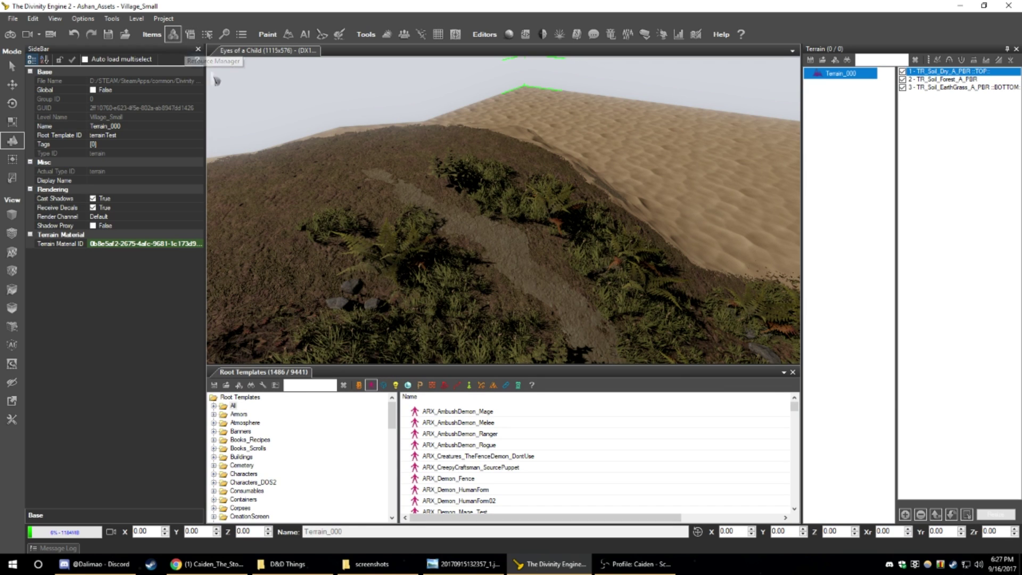
right_click_drag(309, 186, 322, 210)
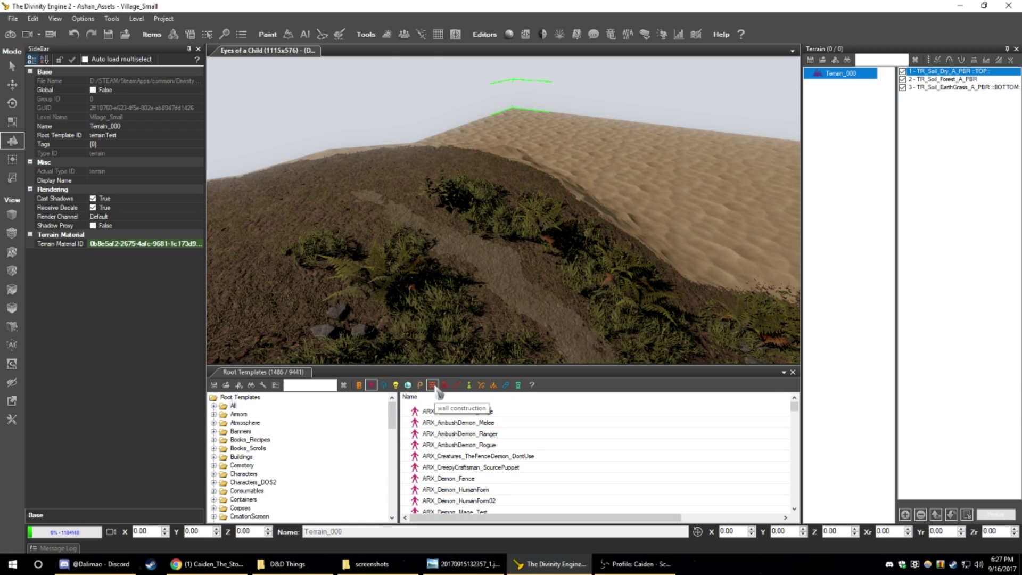
left_click(372, 390)
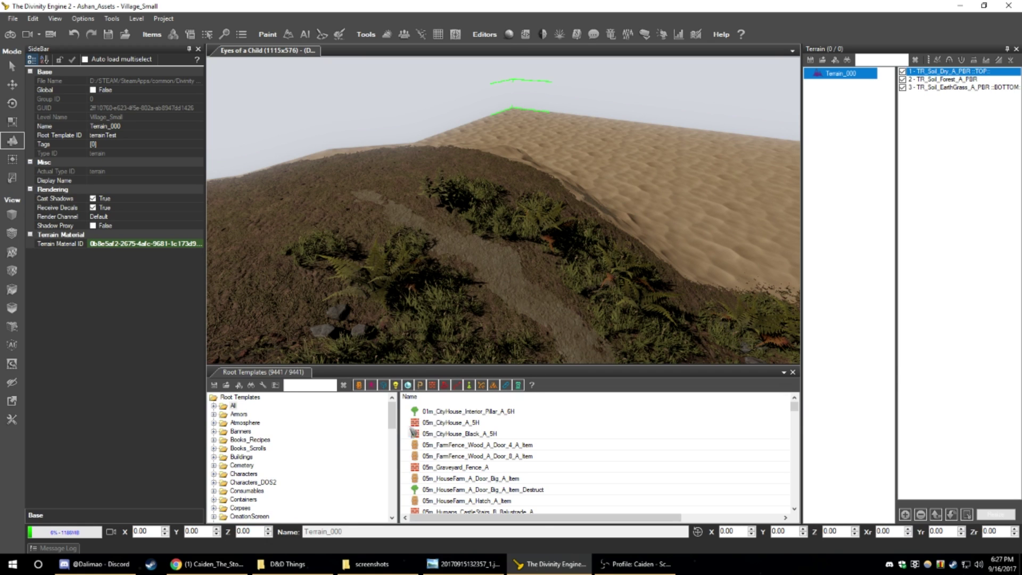
- Filter the root templates by "tree" and place a CONT_Nature_TreeTrunk_A on the hill at the upper end of the dirt path
left_click(311, 385)
type("tree")
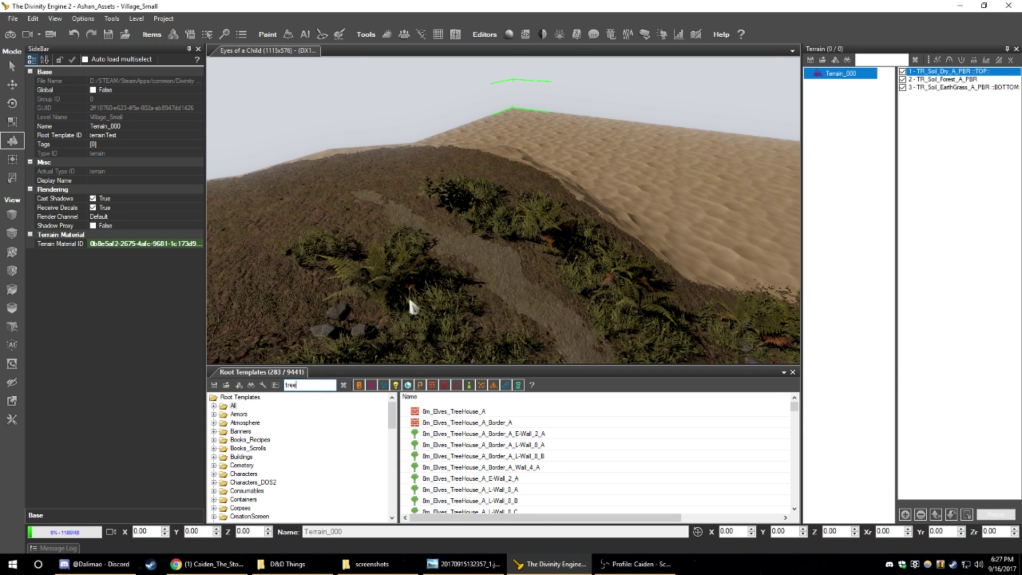
scroll(514, 436, "down", 4)
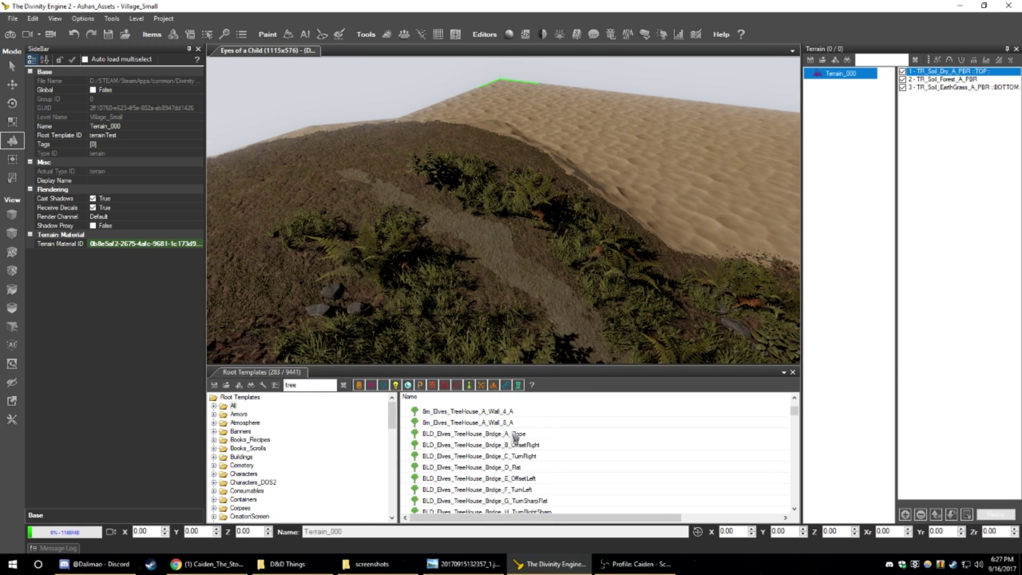
scroll(515, 436, "down", 5)
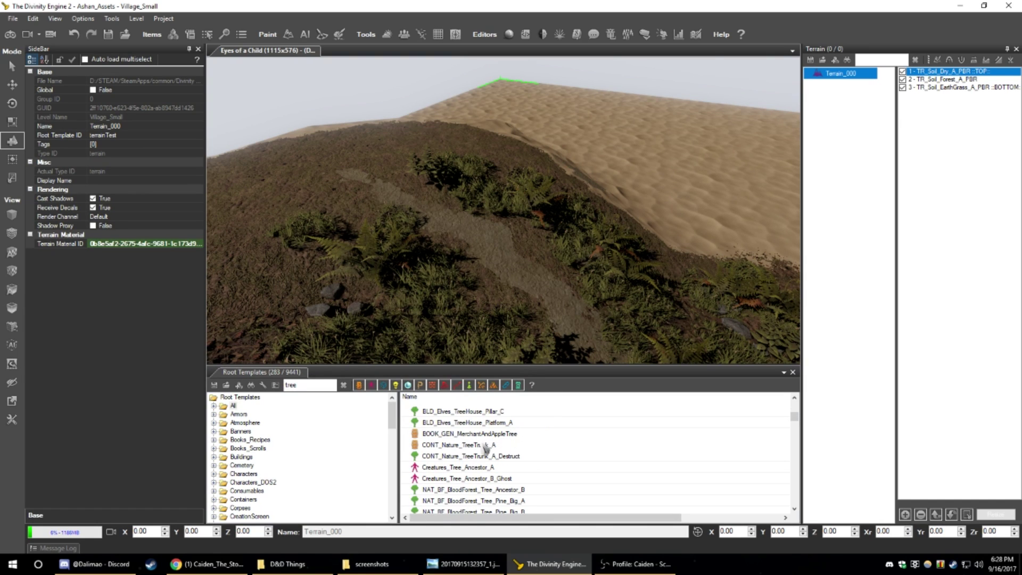
left_click(470, 445)
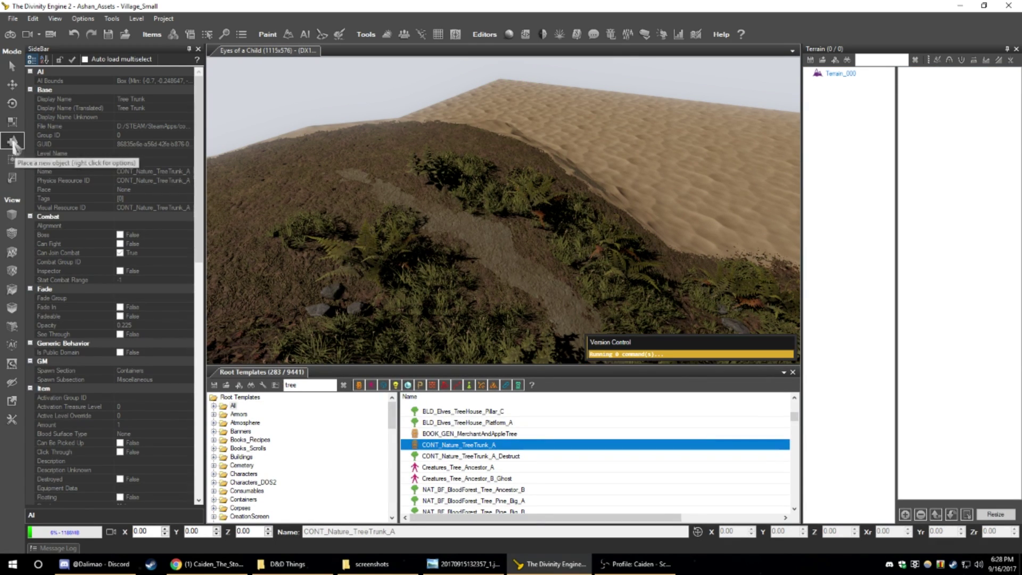
scroll(313, 208, "up", 5)
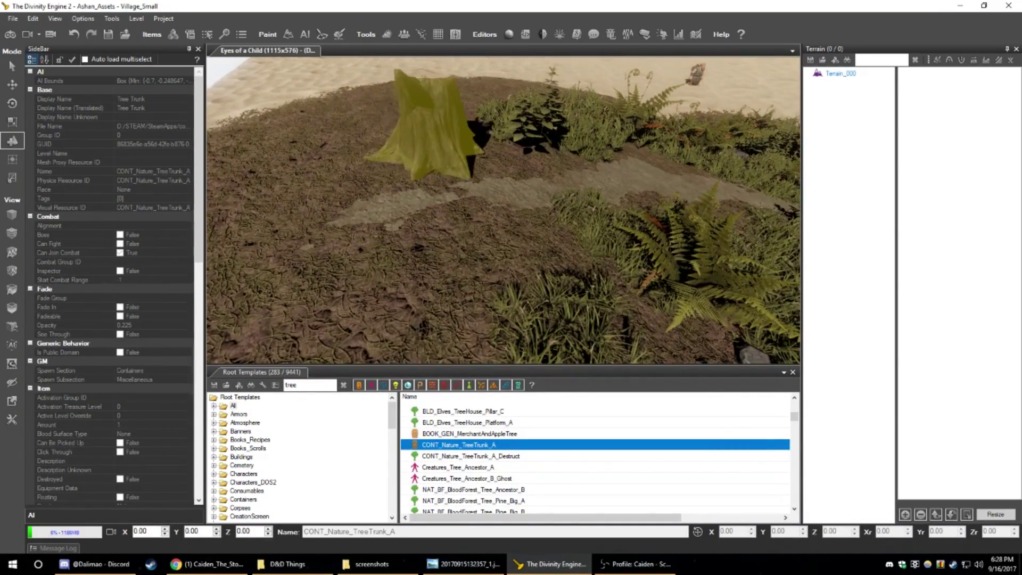
right_click_drag(431, 159, 399, 222)
left_click(474, 227)
key("w")
key("s")
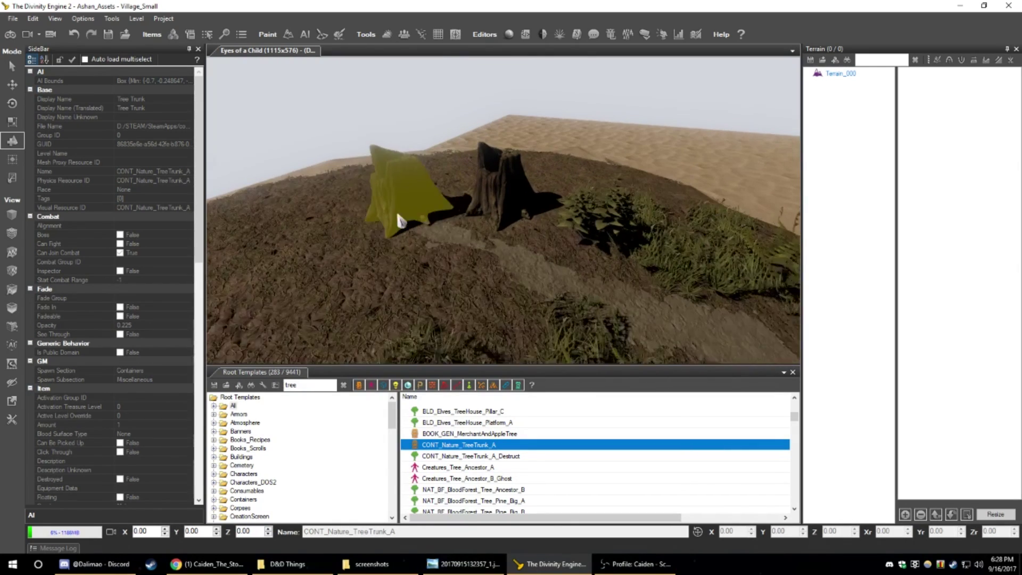
- Preview the NAT_Forest_Slate_Rocks_Tree_Medium_A, its Moss variant and the NAT_HOE_Spirit_Tree_Roots_A templates over the terrain without placing them
scroll(553, 459, "down", 3)
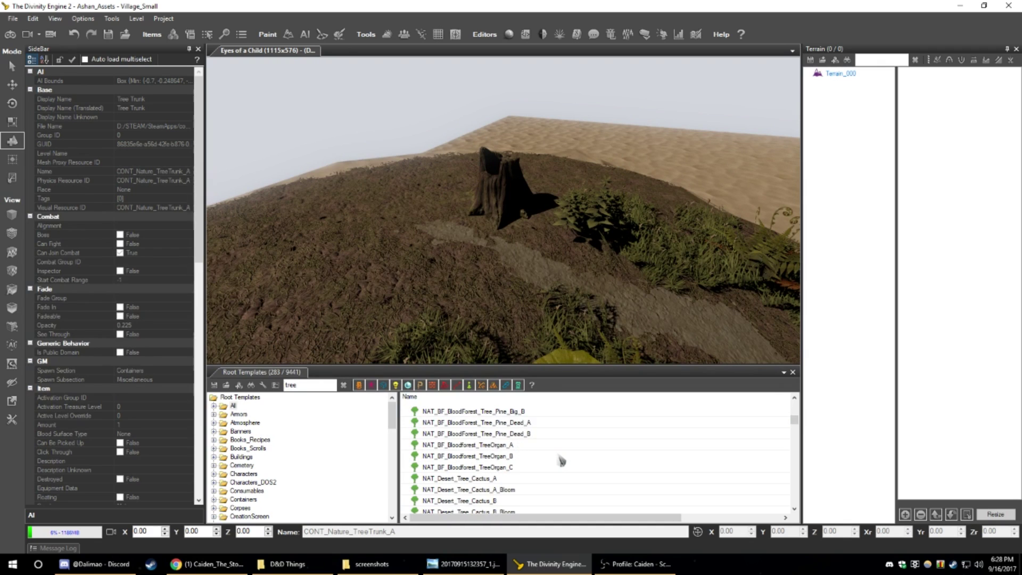
scroll(558, 462, "down", 1)
scroll(543, 458, "down", 1)
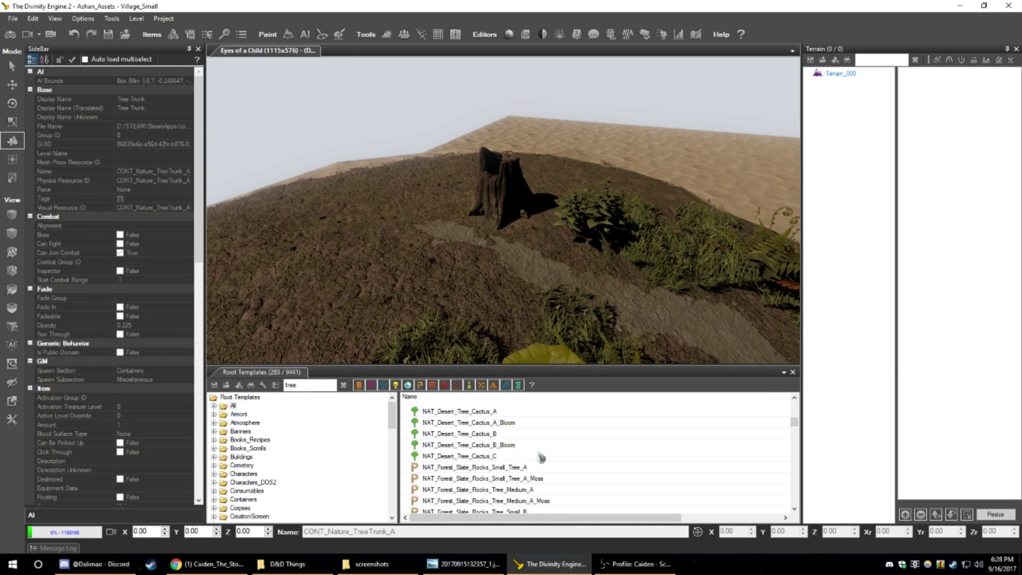
scroll(542, 457, "down", 1)
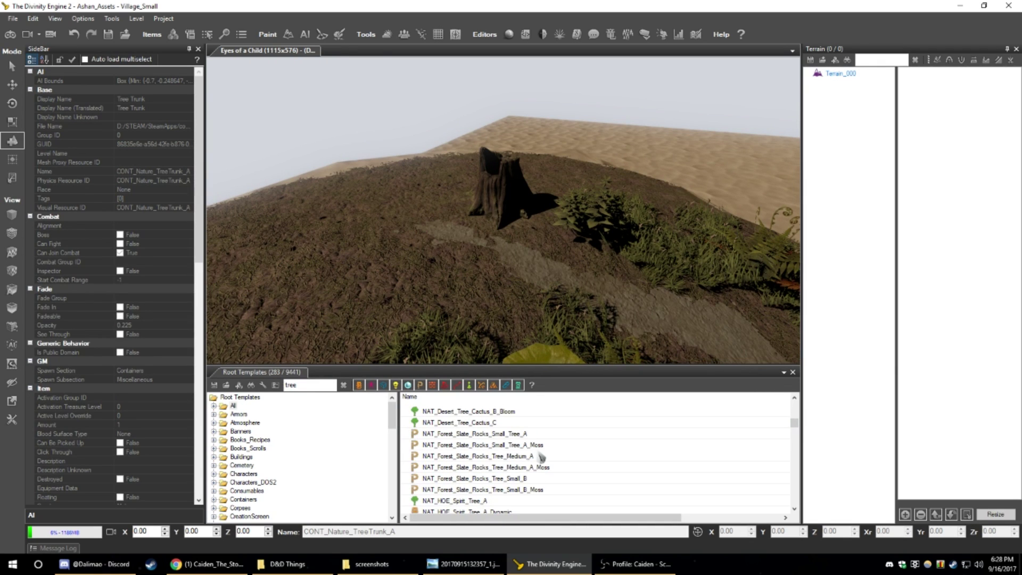
left_click(521, 457)
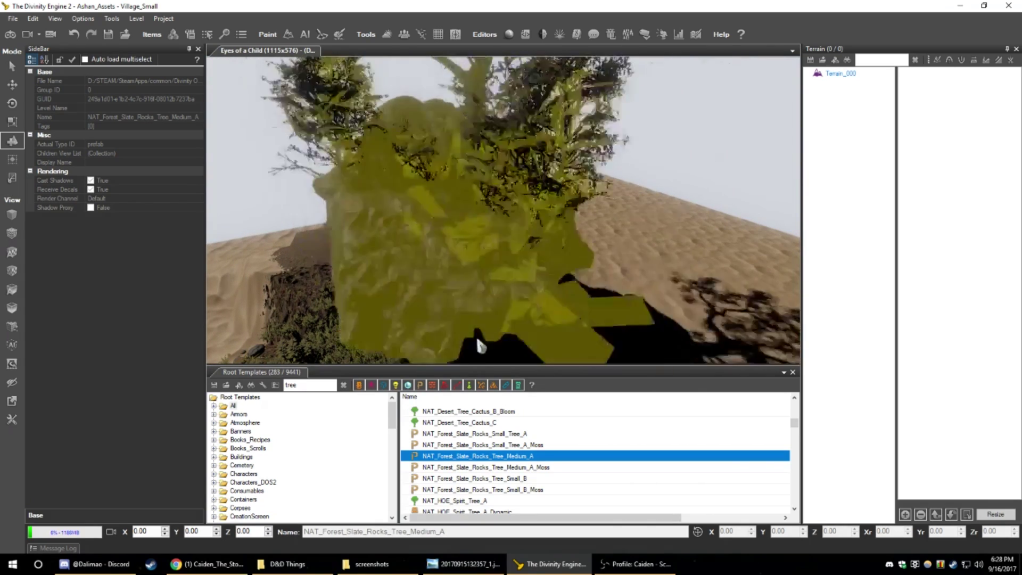
key("Down")
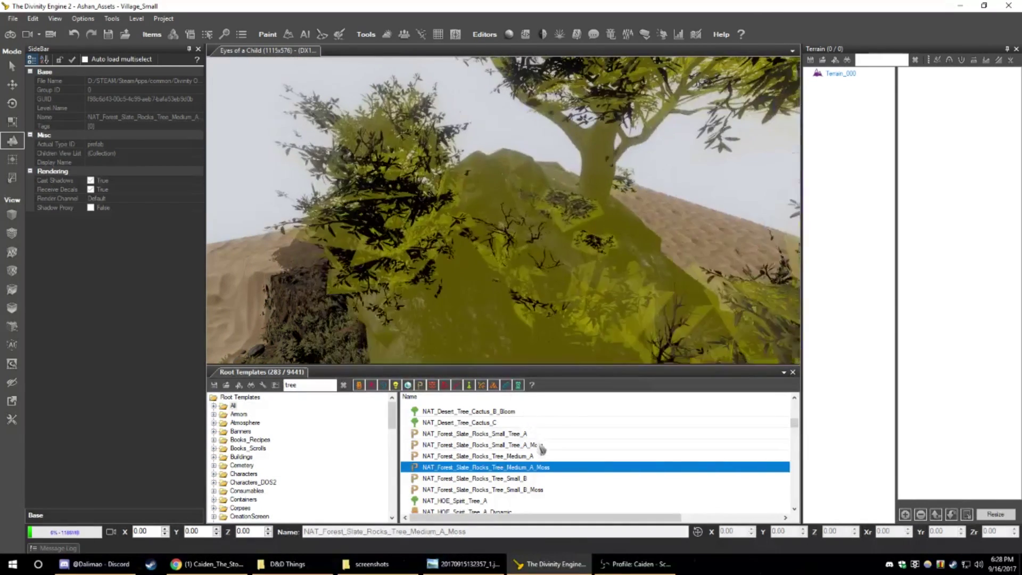
scroll(542, 449, "down", 2)
left_click(464, 478)
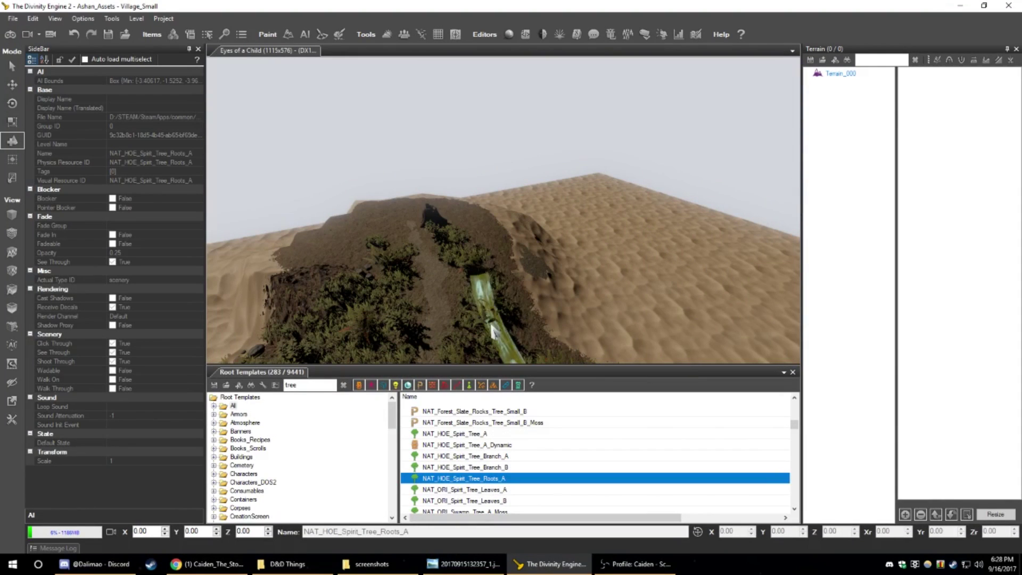
- Place a NAT_ORI_Tree_Ancestor_A tree on the bare soil of the hilltop beside the tree trunk
scroll(521, 454, "down", 2)
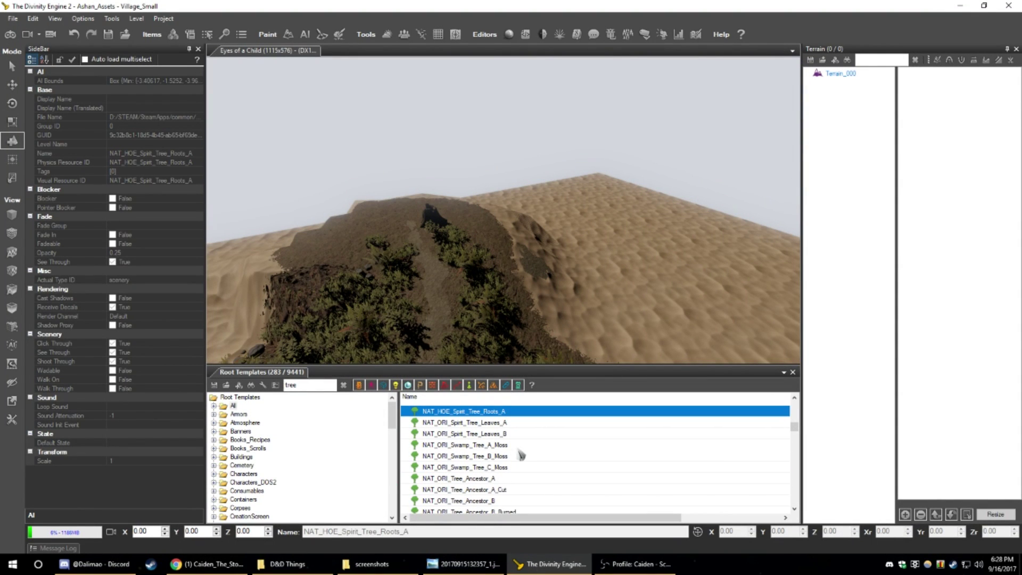
left_click(487, 478)
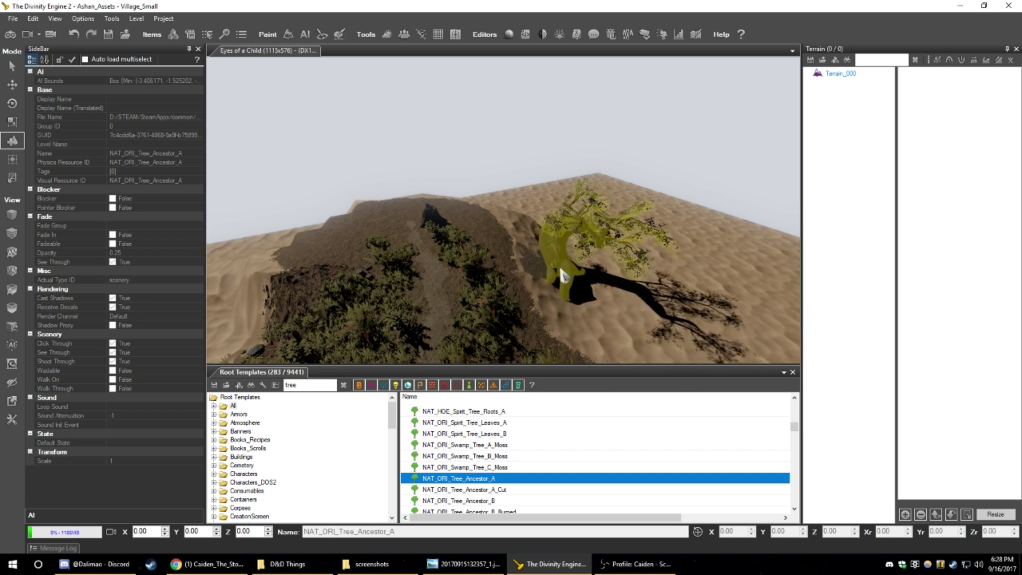
key("w")
key("a")
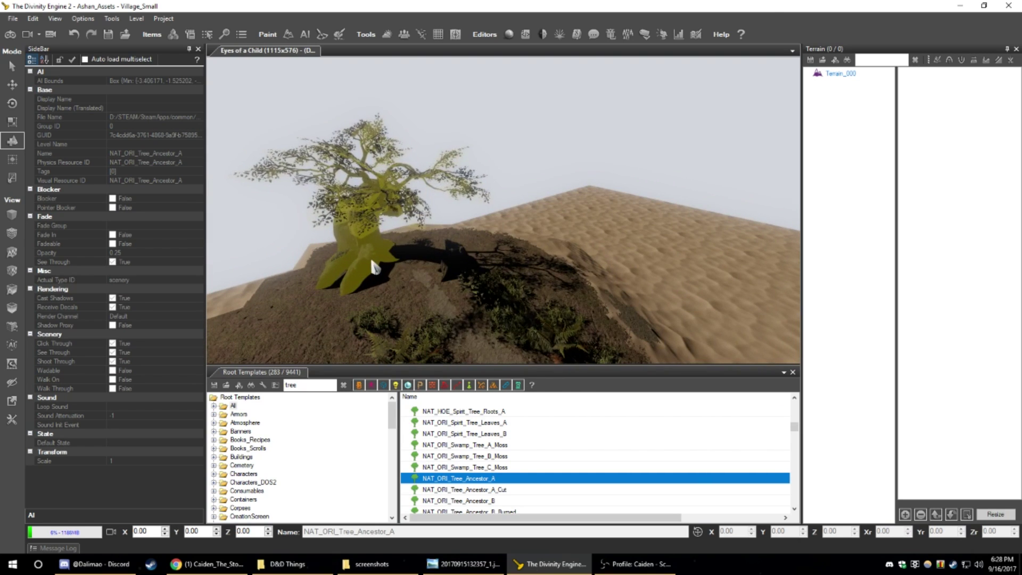
left_click(376, 268)
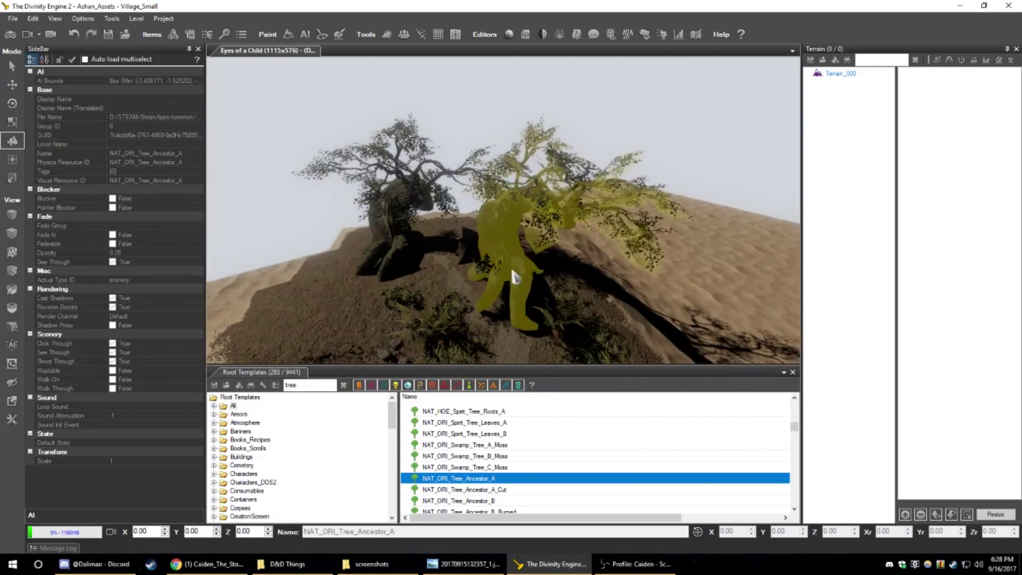
- Place a second NAT_ORI_Tree_Ancestor_A near the hill's edge beside the first tree and leave placement mode
middle_click_drag(512, 271, 498, 277)
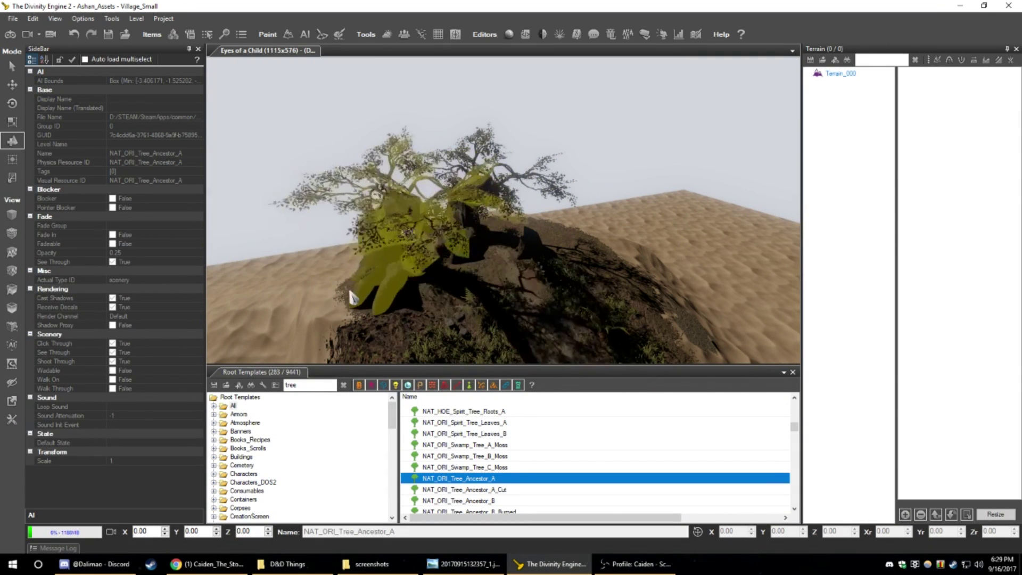
left_click(334, 295)
key("Escape")
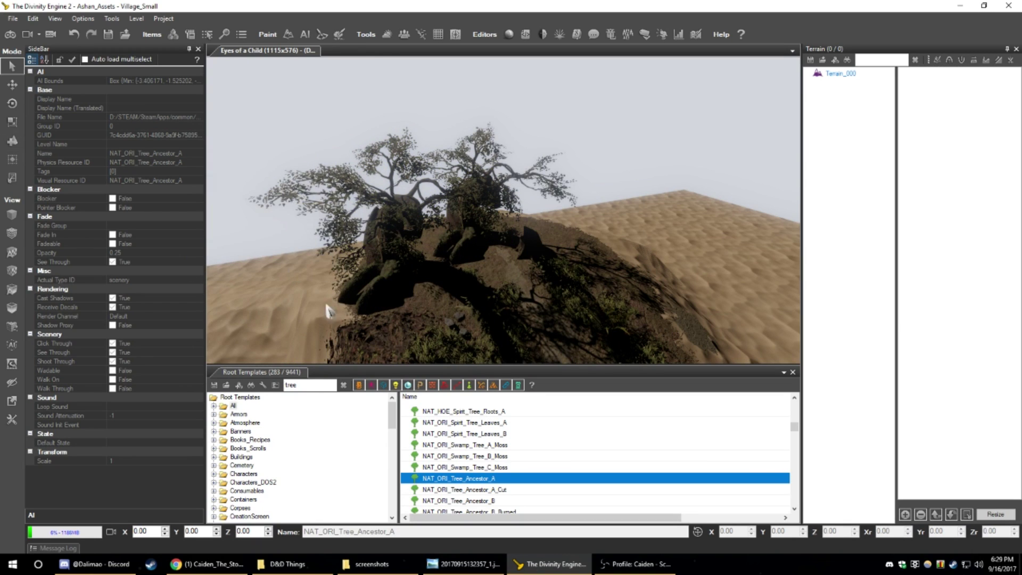
- Delete the second ancestor tree, the one nearest the hill's edge
scroll(341, 314, "up", 2)
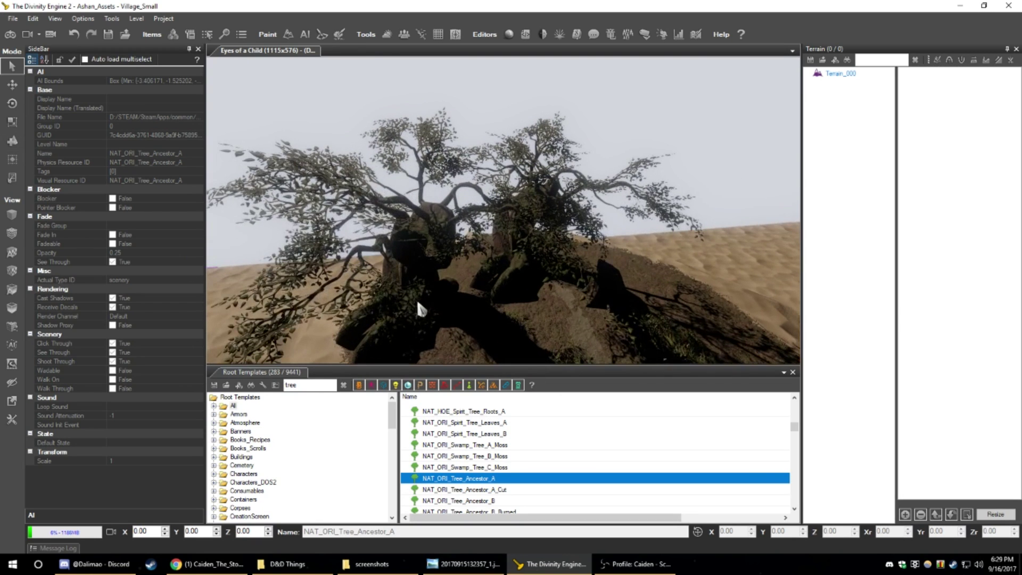
left_click(418, 301)
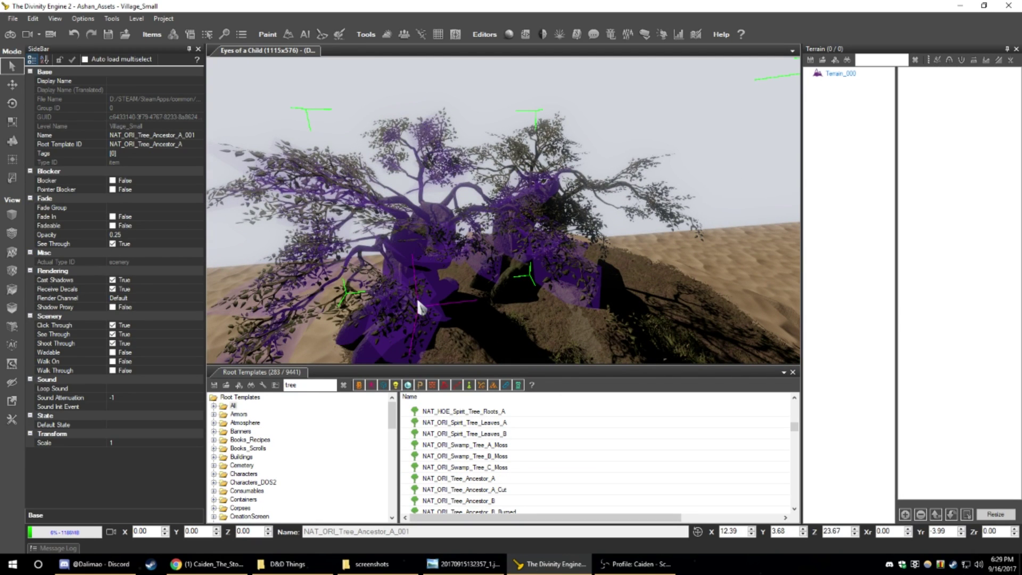
key("Delete")
- Rotate the remaining ancestor tree to about 32° around the Y axis and about 9.6° around the Z axis
middle_click_drag(426, 304, 455, 308)
scroll(454, 308, "up", 2)
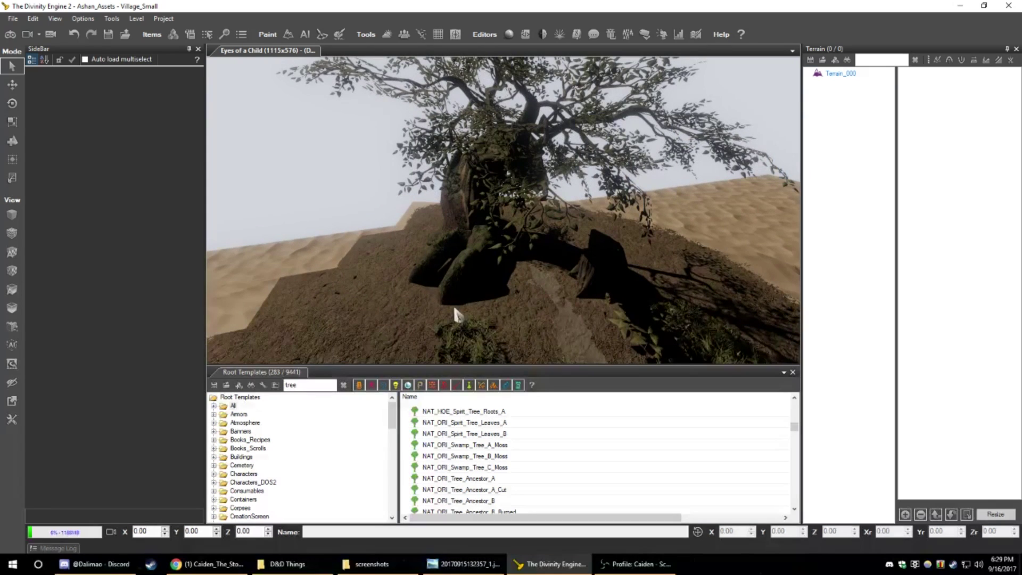
left_click(477, 230)
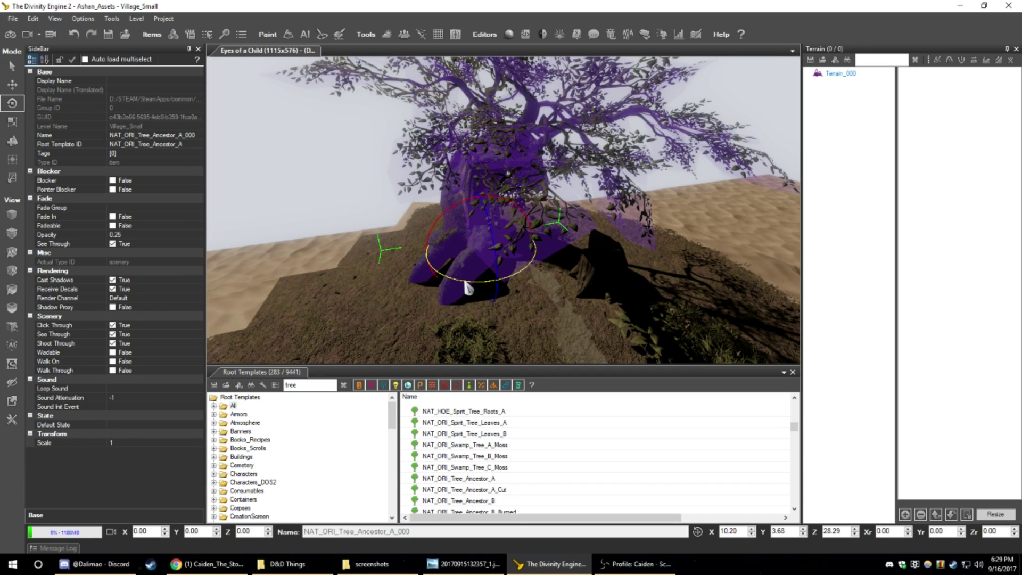
left_click_drag(466, 287, 440, 276)
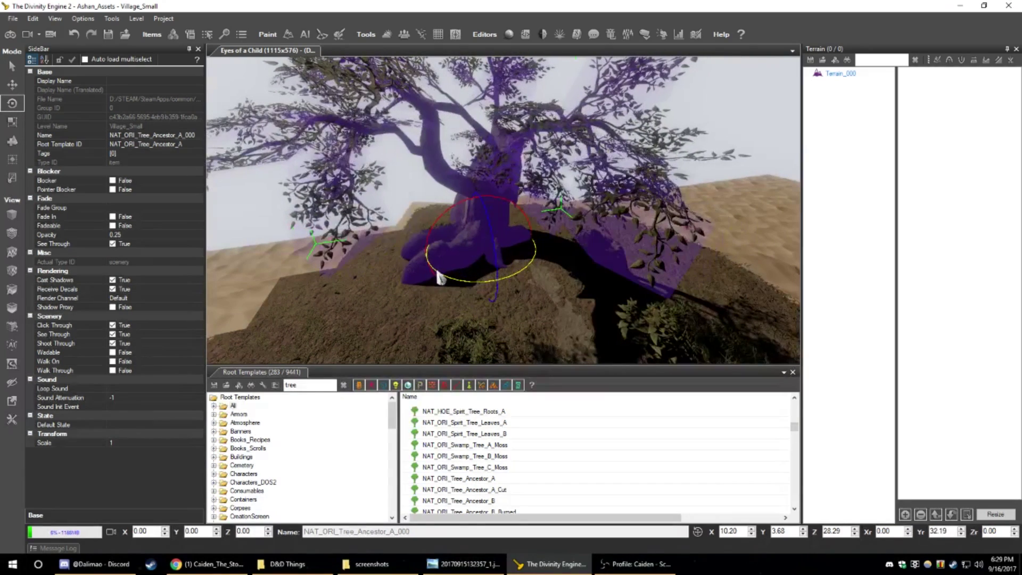
mouse_move(496, 260)
left_mouse_down()
mouse_move(480, 223)
mouse_move(495, 255)
left_mouse_up()
right_click_drag(495, 255, 507, 261)
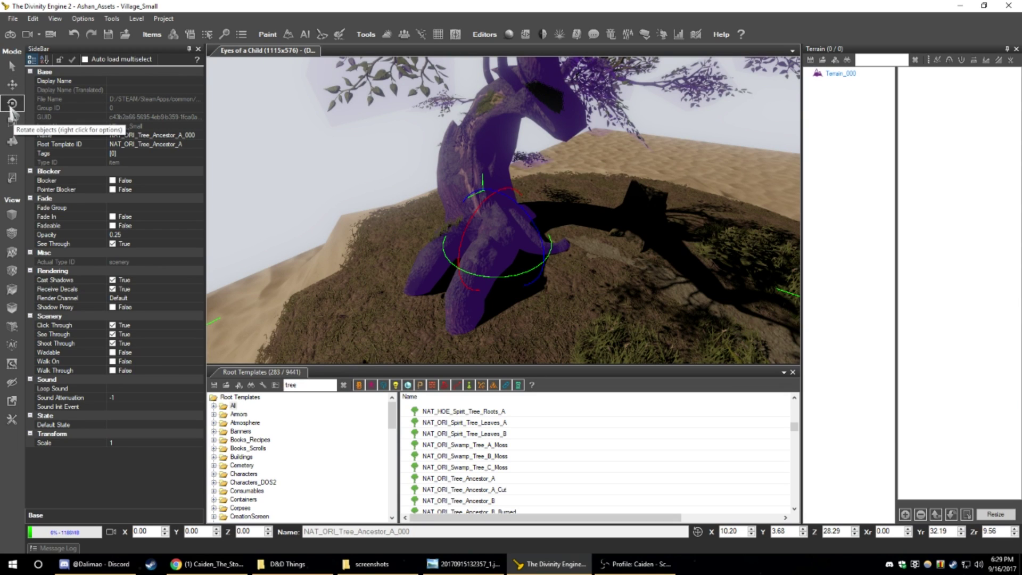
- Lower the tilted ancestor tree into the ground to a Y position of about 3.44
left_click(13, 87)
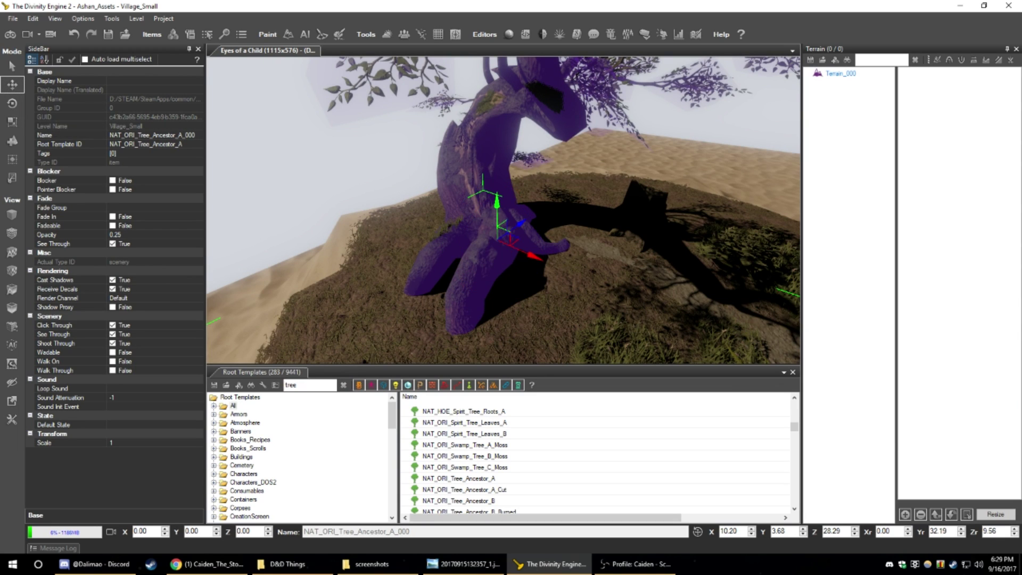
scroll(485, 260, "up", 3)
mouse_move(497, 218)
left_mouse_down()
mouse_move(494, 210)
mouse_move(503, 271)
mouse_move(506, 188)
mouse_move(509, 225)
left_mouse_up()
right_click_drag(509, 224, 503, 258)
scroll(452, 201, "down", 2)
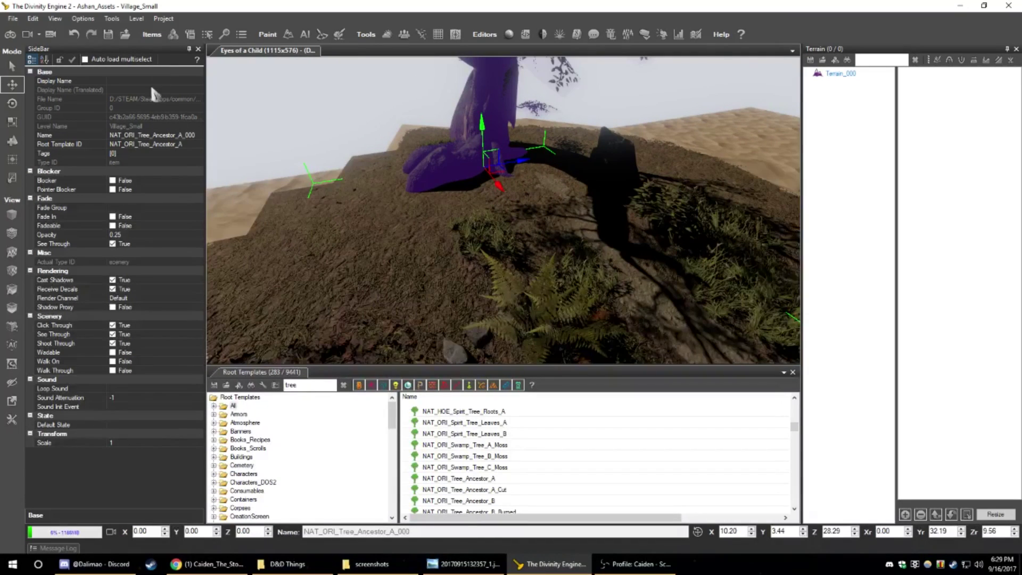
- Reopen the Instance Painter Panel
left_click(340, 36)
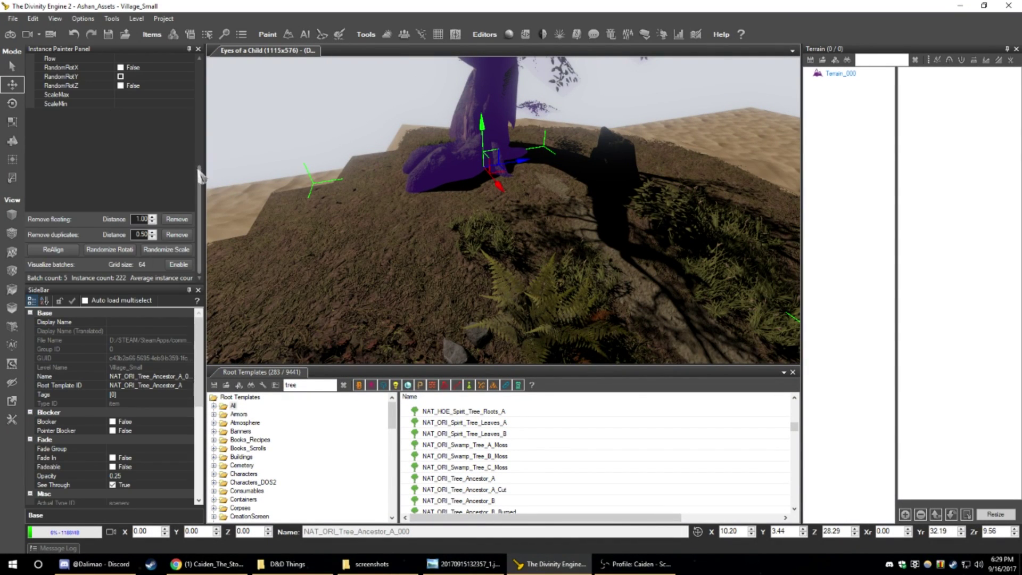
- Paint the selected fern, nettle, grass and slate rock instances around the tree's base and down the hillside
left_click_drag(203, 175, 204, 82)
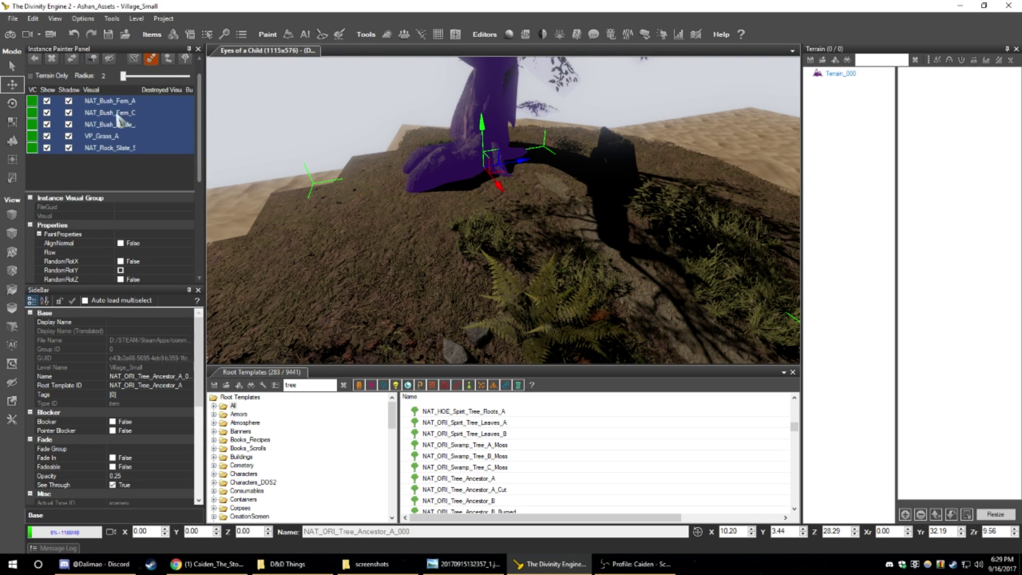
left_click(151, 59)
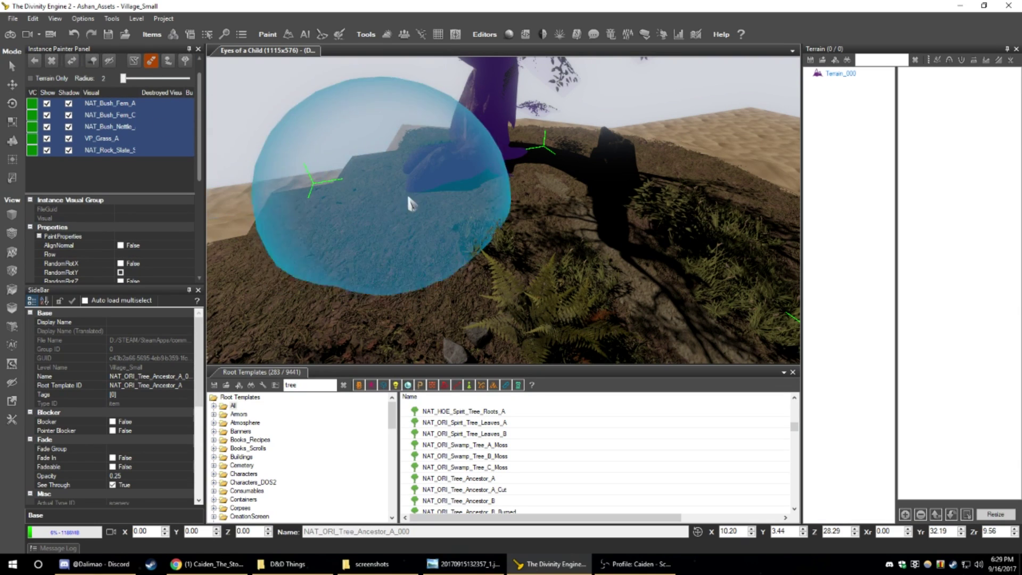
mouse_move(425, 195)
left_mouse_down()
mouse_move(473, 183)
mouse_move(442, 177)
mouse_move(548, 160)
left_mouse_up()
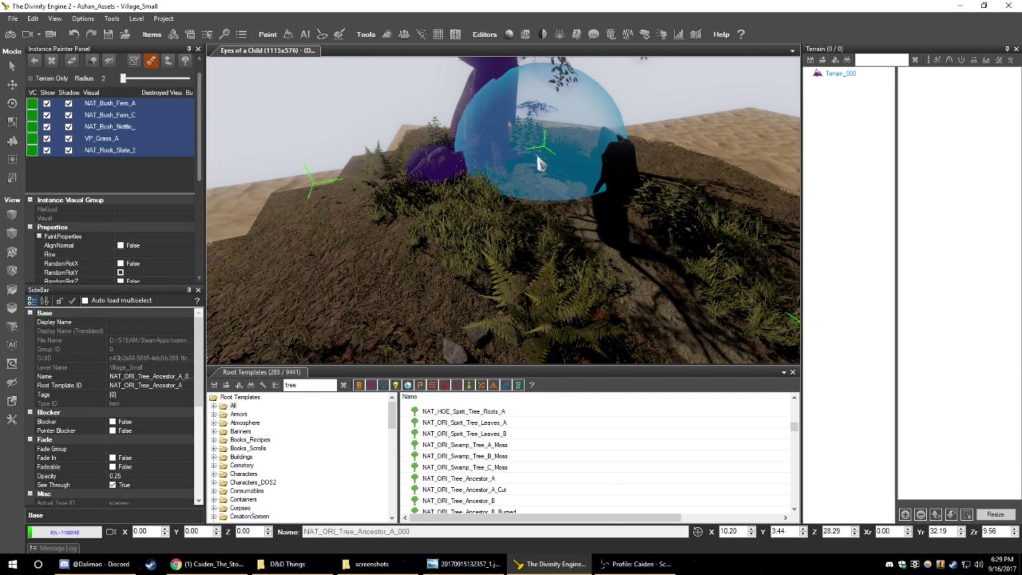
mouse_move(539, 160)
middle_mouse_down()
mouse_move(507, 159)
mouse_move(524, 180)
middle_mouse_up()
left_click_drag(569, 242, 565, 316)
mouse_move(565, 317)
middle_mouse_down()
mouse_move(649, 313)
mouse_move(376, 190)
mouse_move(262, 216)
mouse_move(353, 183)
mouse_move(468, 190)
middle_mouse_up()
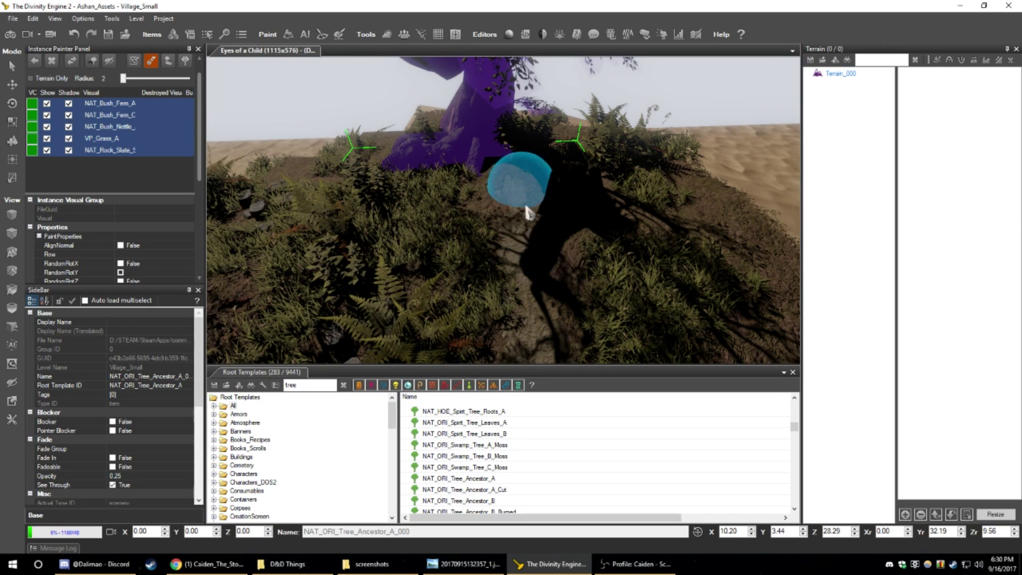
mouse_move(511, 187)
middle_mouse_down()
mouse_move(470, 242)
mouse_move(442, 213)
mouse_move(449, 277)
middle_mouse_up()
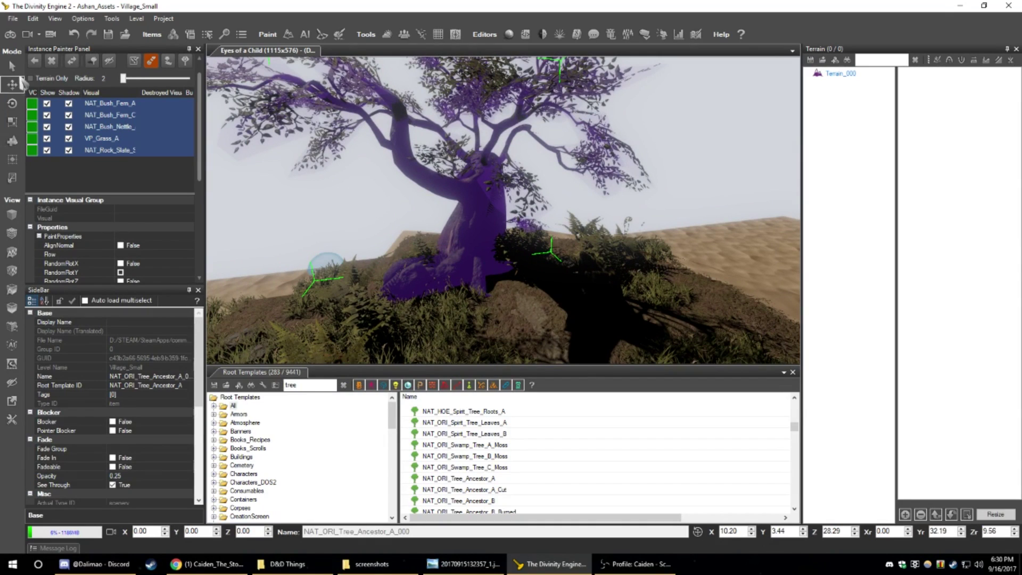
- Deselect the ancestor tree and inspect the planted hill from several angles
right_click(613, 304)
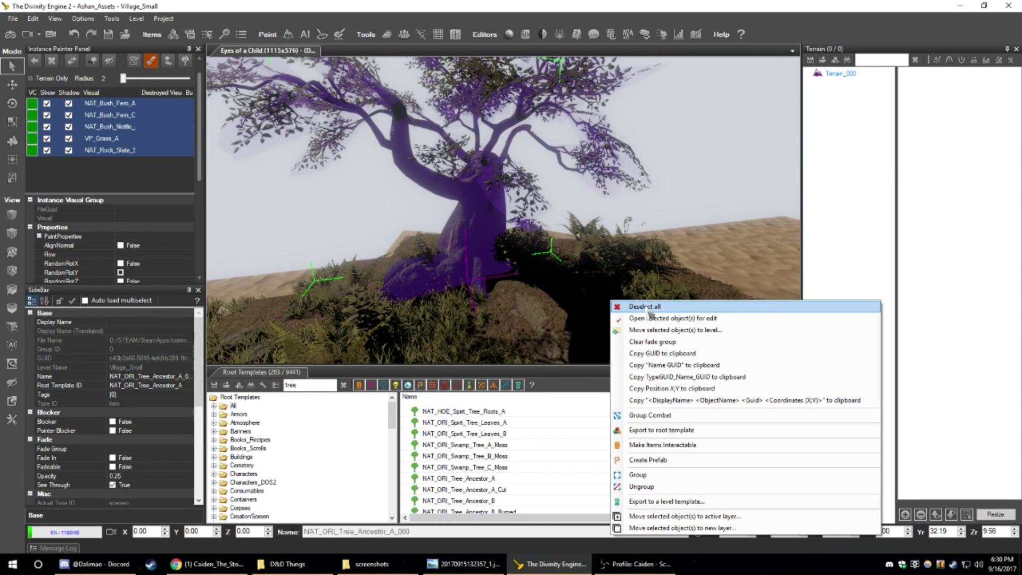
left_click(647, 308)
middle_click_drag(643, 307, 697, 354)
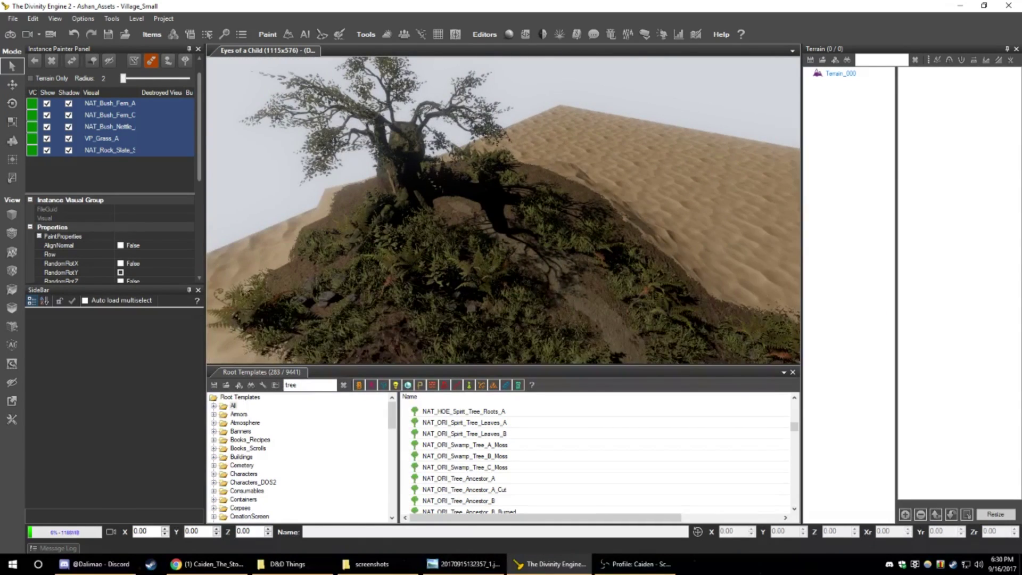
middle_click_drag(504, 211, 482, 138)
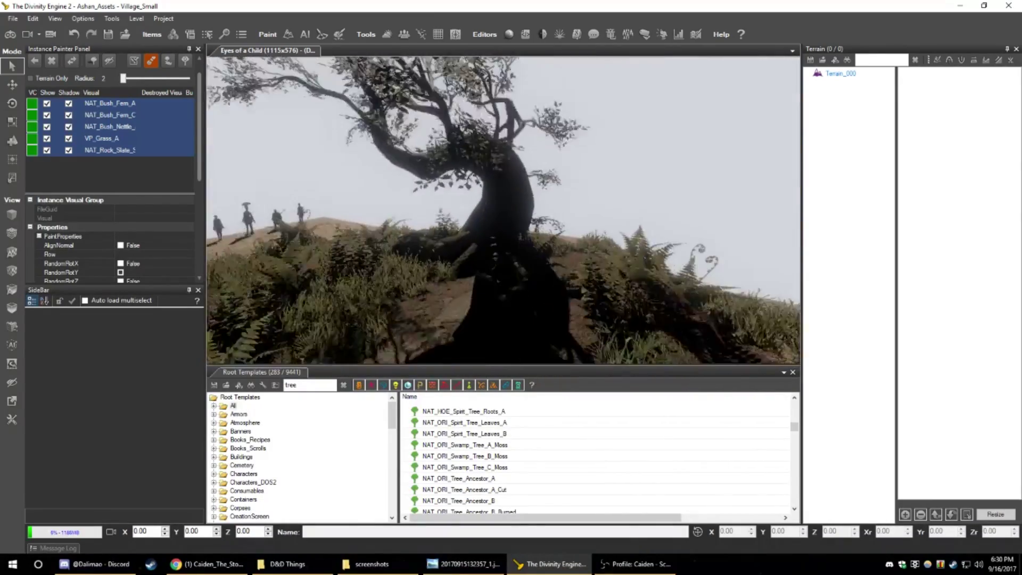
middle_click_drag(570, 290, 578, 332)
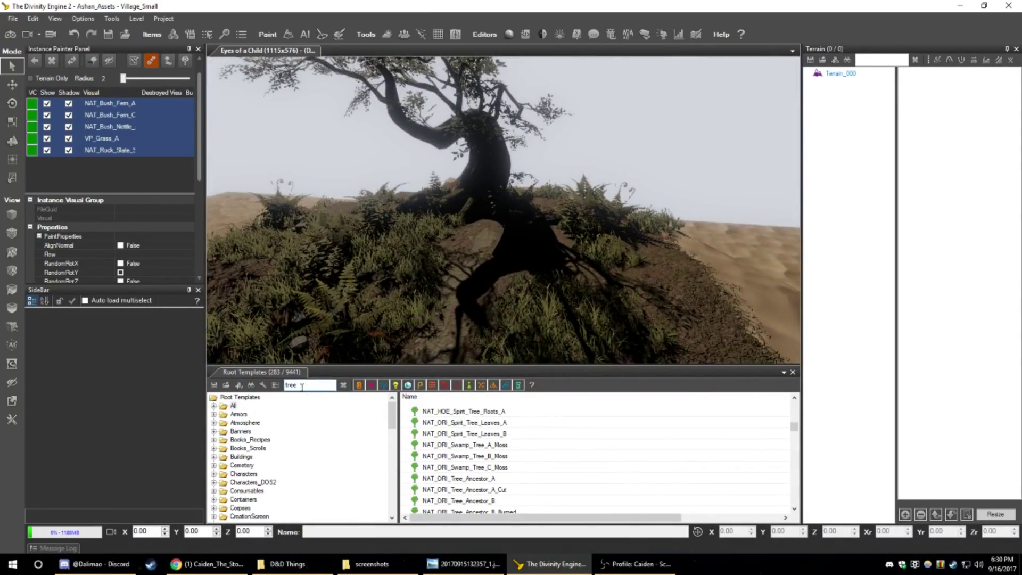
- Search the root templates for "goblin" and place Creatures_Goblins_Grunt_A on the hill near the ferns
type("goblin")
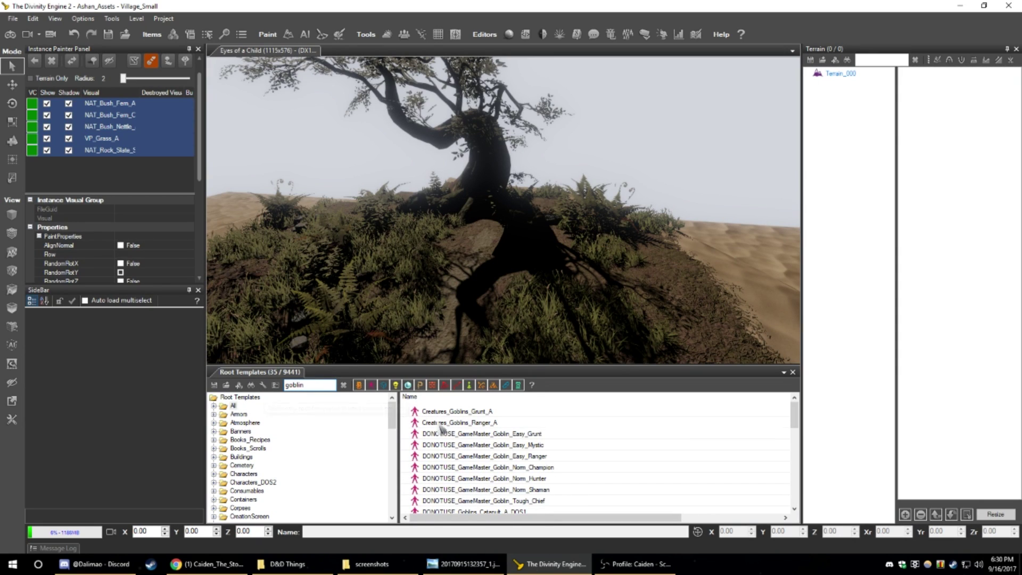
left_click(442, 413)
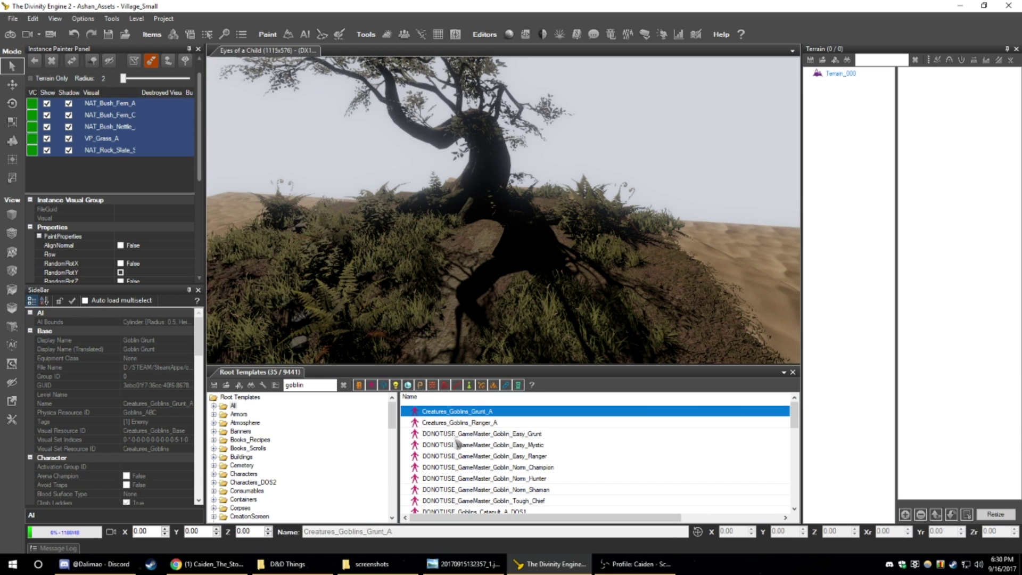
right_click_drag(482, 319, 557, 313)
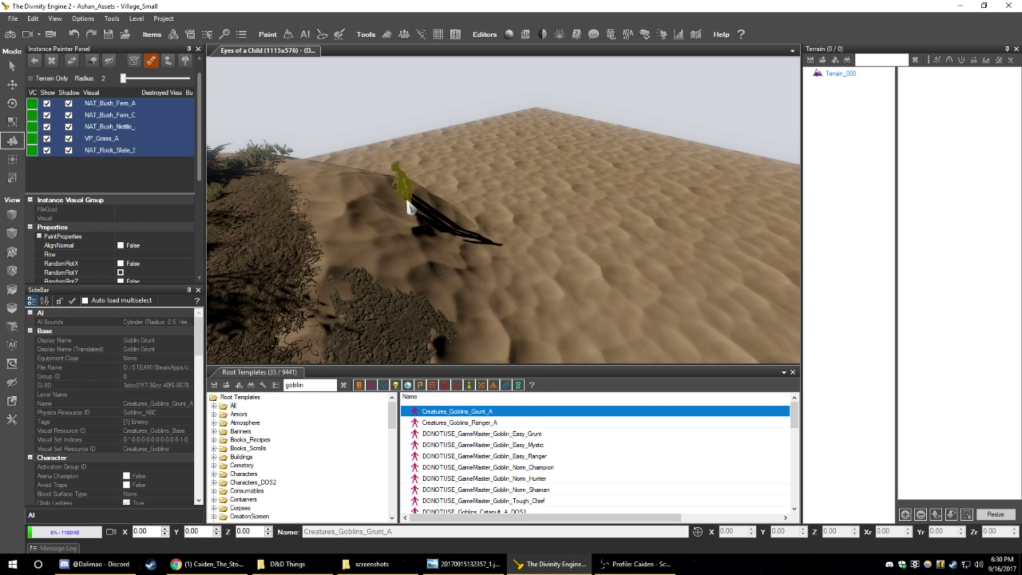
scroll(413, 211, "down", 5)
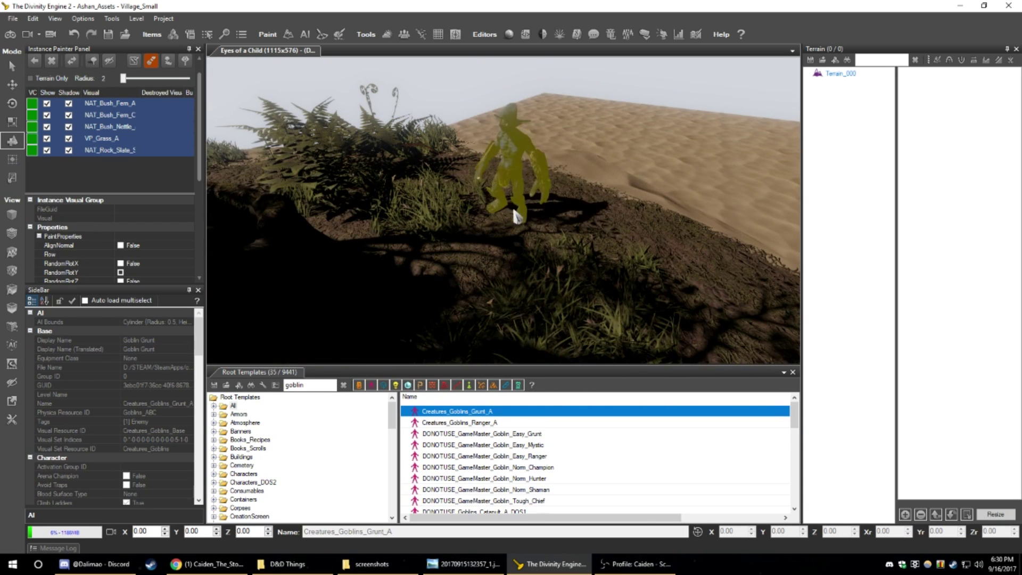
left_click(521, 208)
scroll(598, 170, "up", 5)
mouse_move(607, 186)
right_mouse_down()
mouse_move(468, 187)
mouse_move(607, 187)
right_mouse_up()
scroll(608, 186, "up", 3)
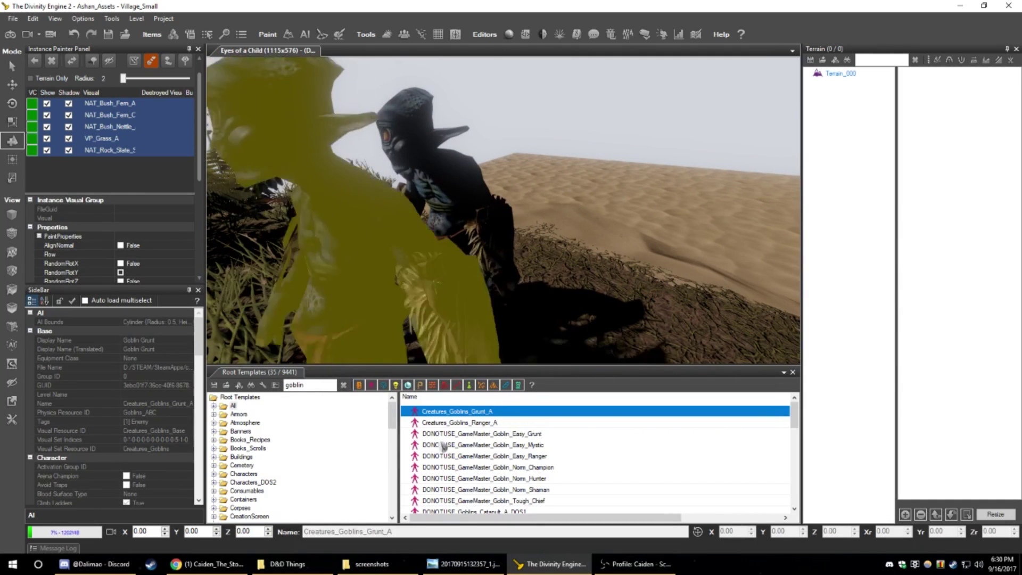
- Search for "human" among character templates only and place ARX_Humans_Female_Guard beside the goblin
left_click_drag(314, 385, 267, 389)
type("human")
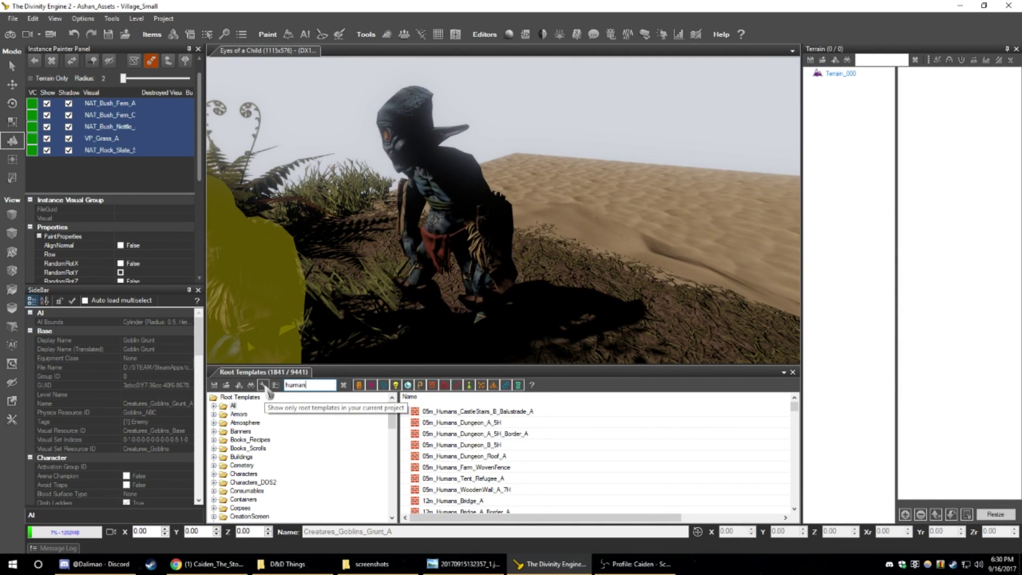
left_click(371, 385)
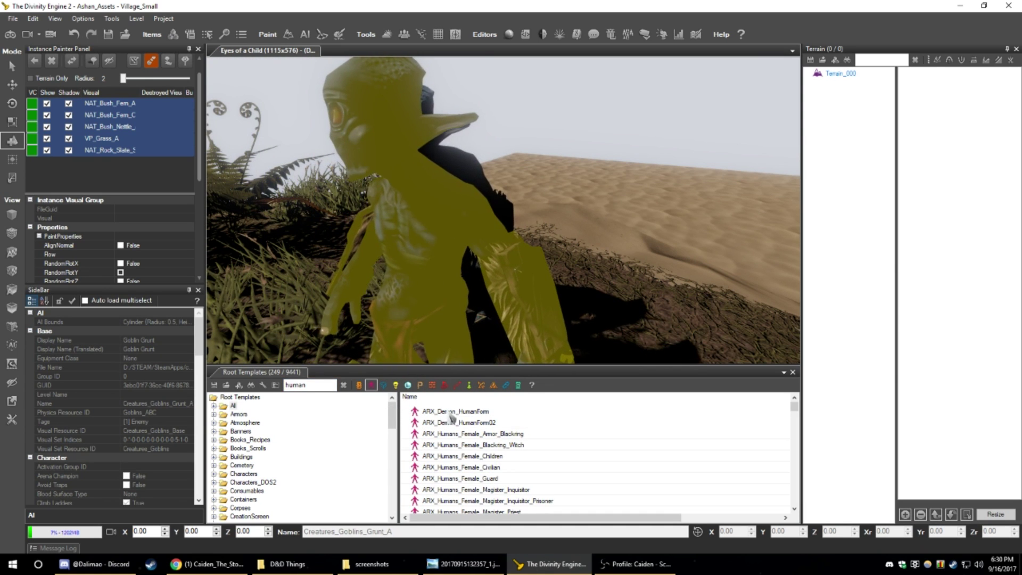
left_click(468, 478)
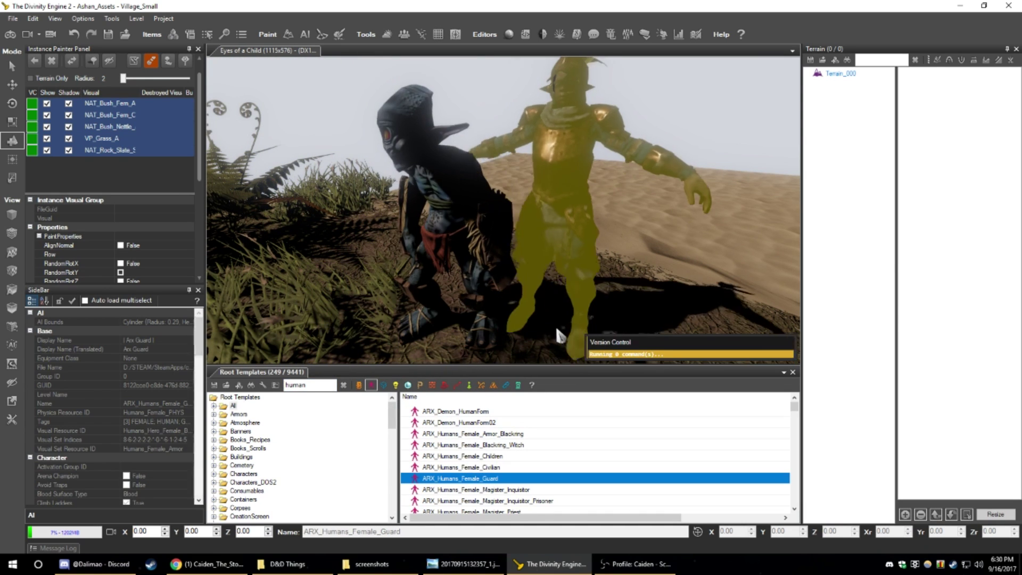
scroll(567, 320, "down", 4)
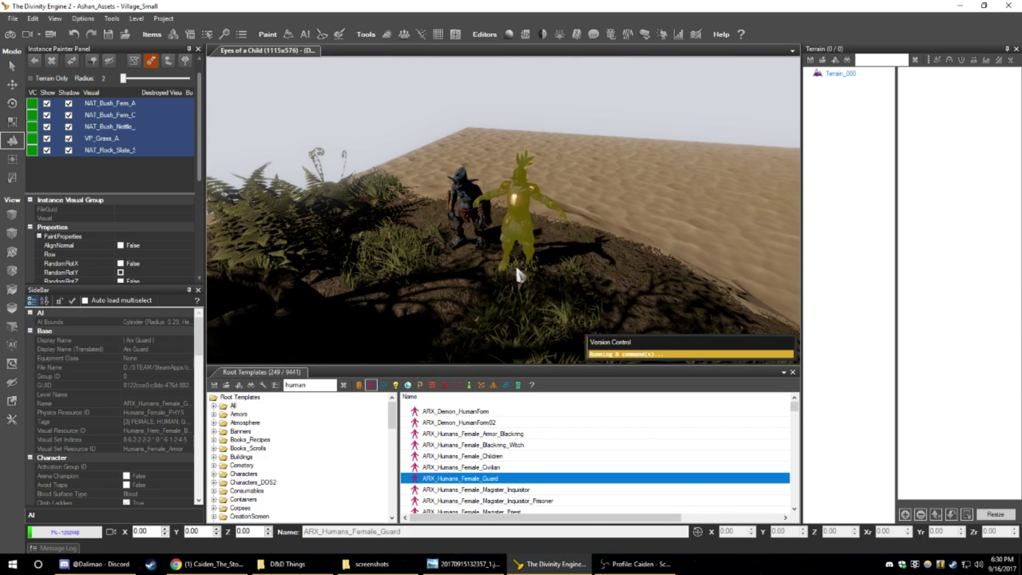
left_click(524, 242)
key("Escape")
scroll(619, 200, "up", 4)
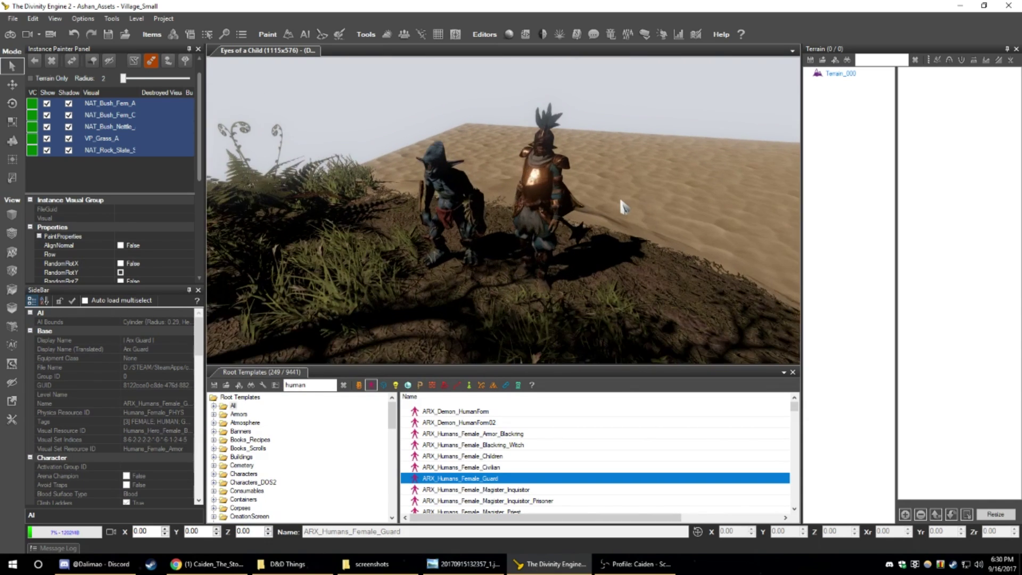
scroll(620, 200, "down", 2)
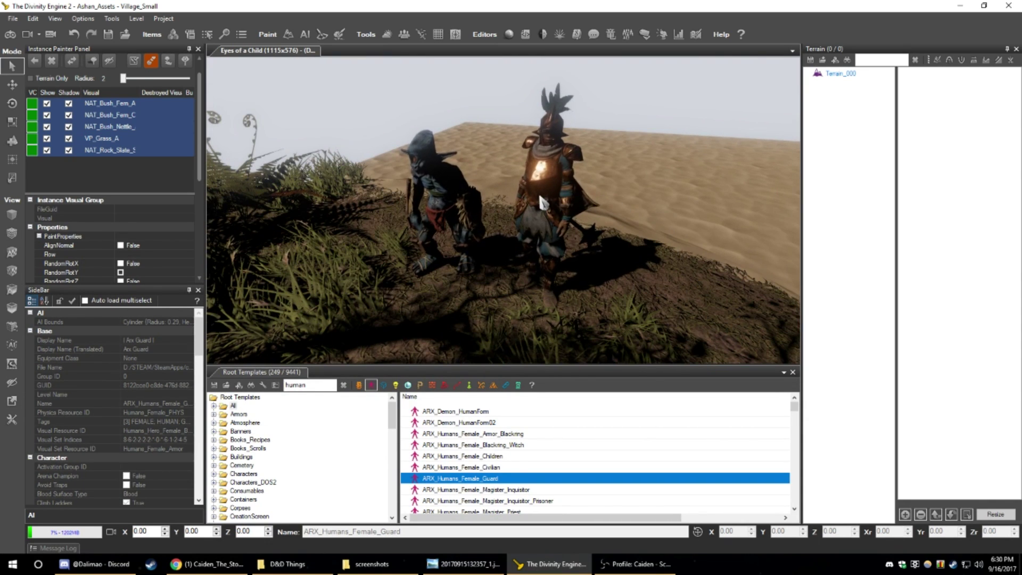
- Delete the human guard and the goblin from the hill
left_click(543, 204)
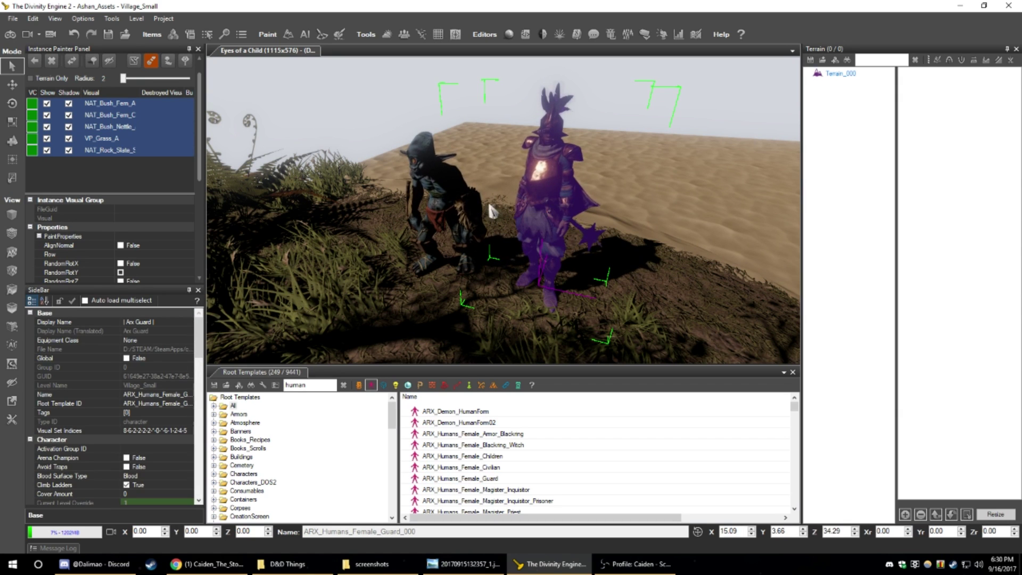
key("Delete")
left_click(438, 194)
key("Delete")
mouse_move(526, 205)
right_mouse_down()
mouse_move(479, 208)
mouse_move(458, 226)
mouse_move(452, 216)
mouse_move(525, 199)
right_mouse_up()
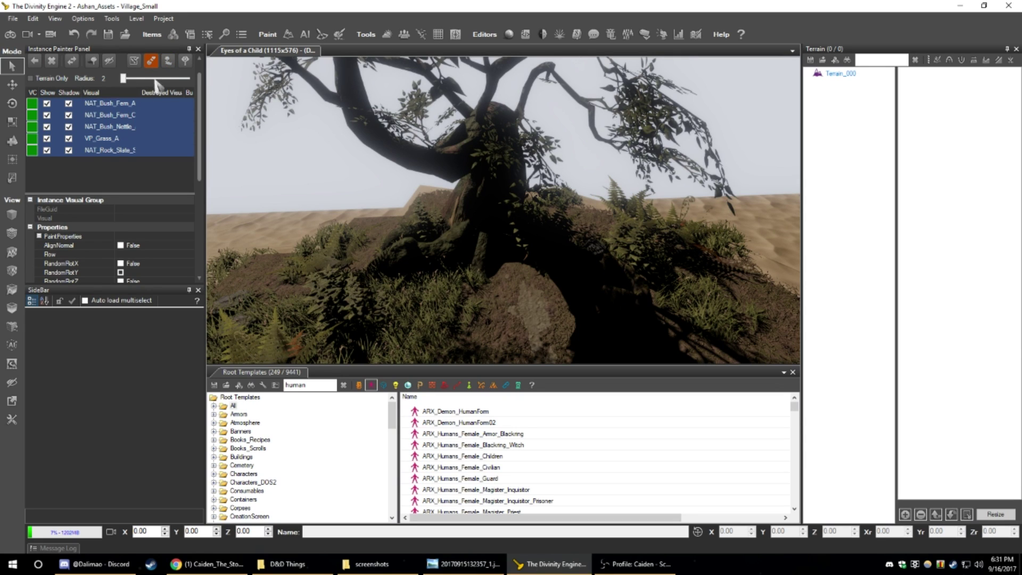
- Close the Instance Painter panel, set the ancestor tree's scale to 1.5 and deselect the tree
left_click(199, 49)
right_click_drag(343, 191, 404, 218)
left_click(490, 274)
mouse_move(510, 277)
right_mouse_down()
mouse_move(538, 282)
mouse_move(493, 278)
right_mouse_up()
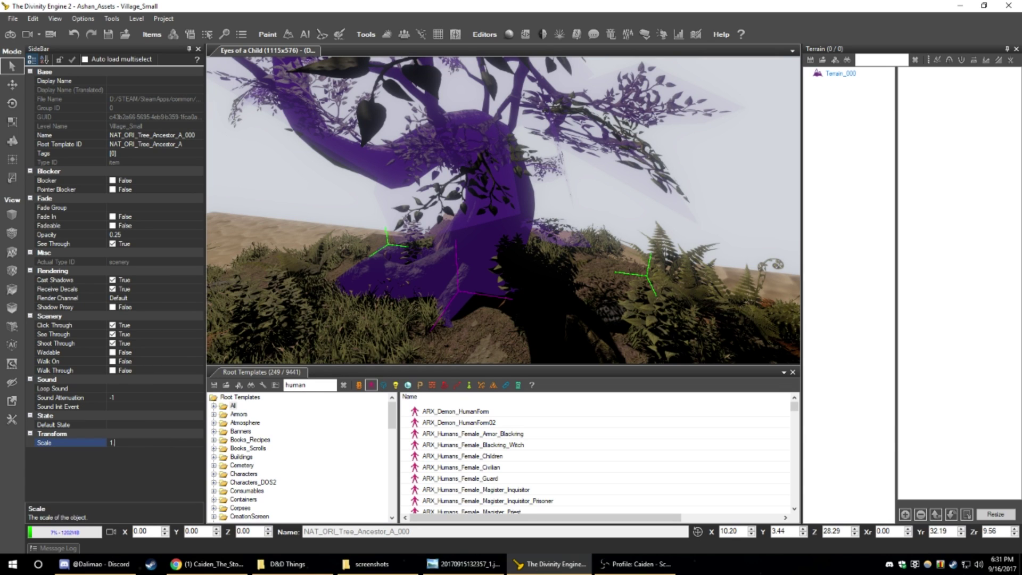
key("Tab")
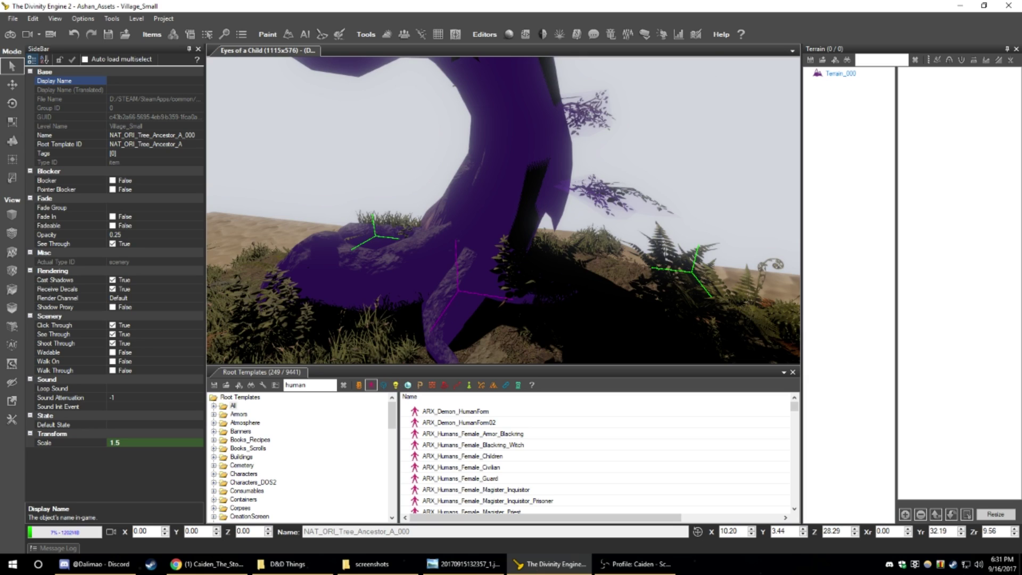
right_click_drag(403, 216, 403, 215)
right_click(546, 261)
left_click(565, 267)
mouse_move(595, 263)
right_mouse_down()
mouse_move(485, 272)
mouse_move(498, 234)
mouse_move(511, 282)
mouse_move(538, 287)
mouse_move(595, 260)
right_mouse_up()
key("w")
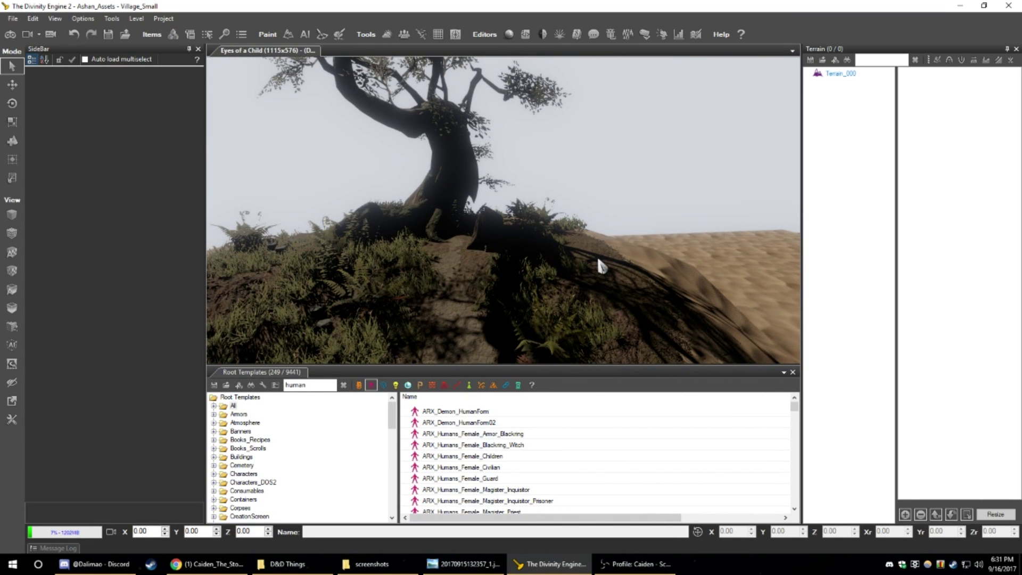
- Search the character root templates for "ogre" and replace that search with "troll"
left_click(318, 385)
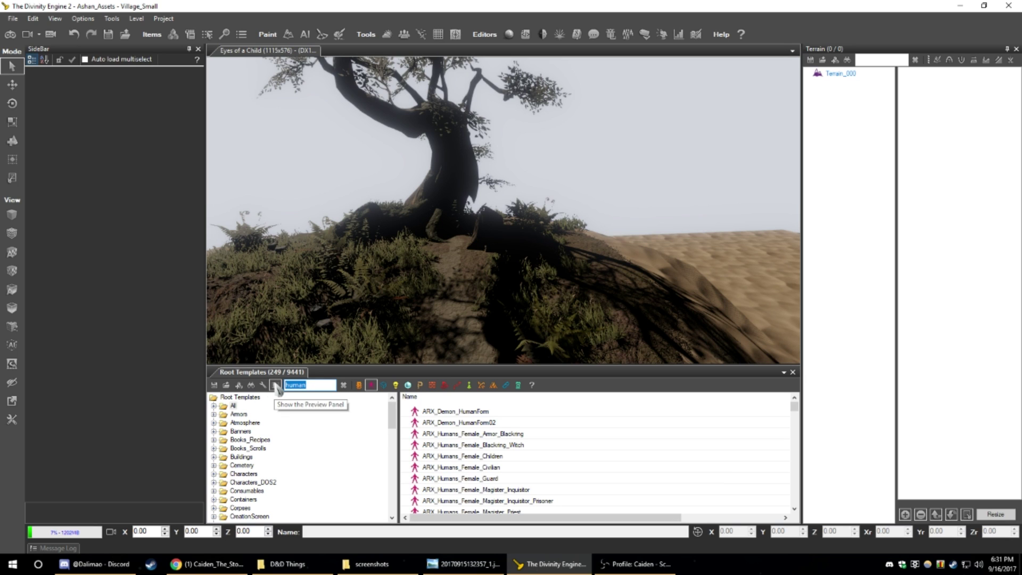
type("ogre")
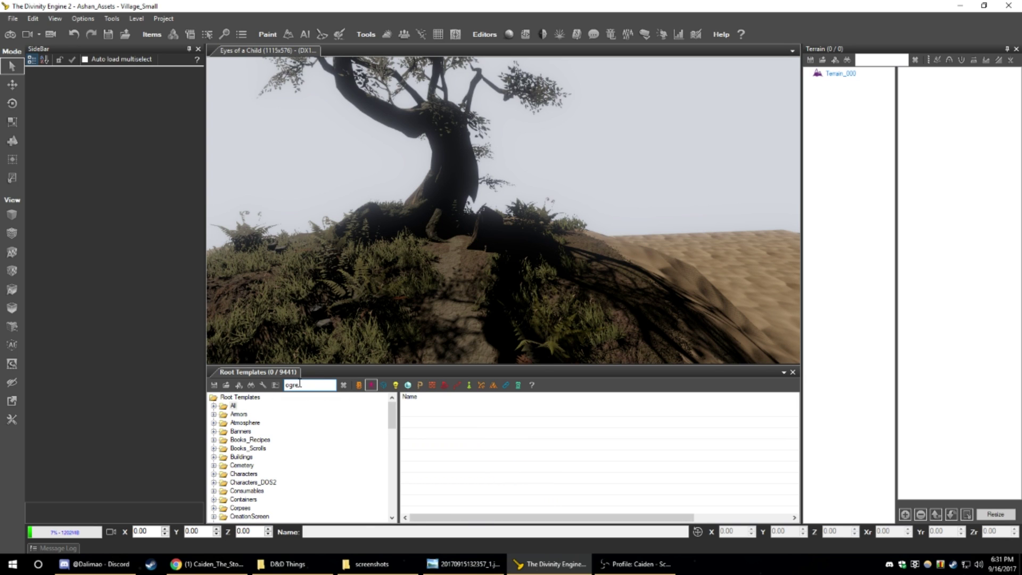
key("BackSpace")
key("BackSpace")
key("BackSpace")
type("troll")
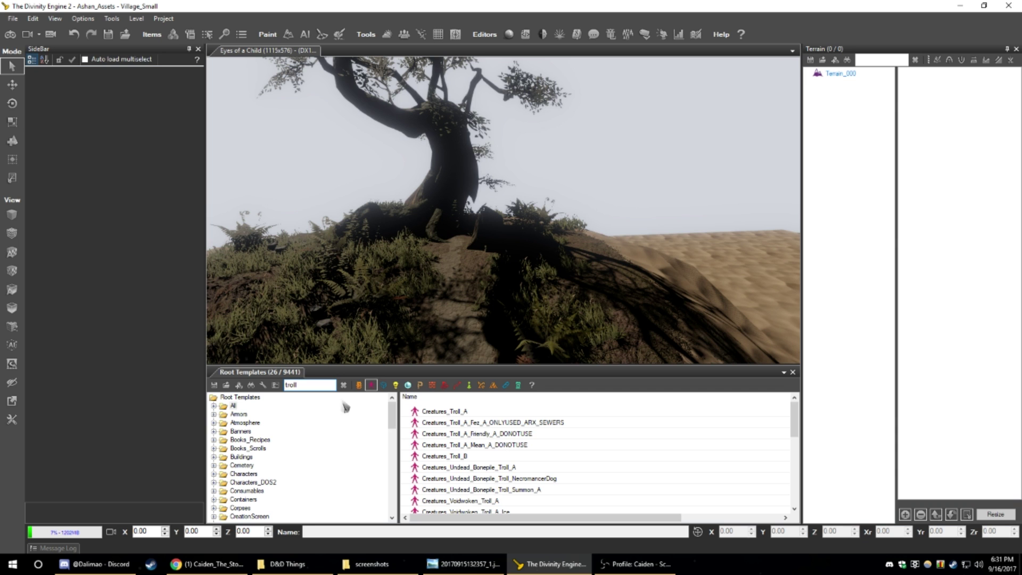
- Place one Creatures_Troll_A on the sand beside the hill and end placement
left_click(443, 411)
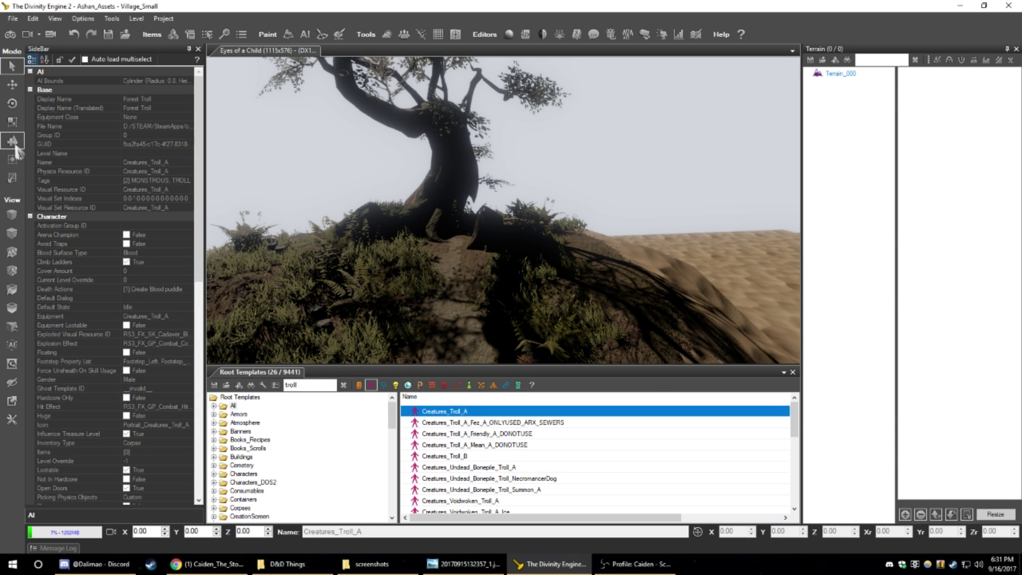
left_click(16, 147)
right_click_drag(239, 165, 450, 235)
left_click(547, 251)
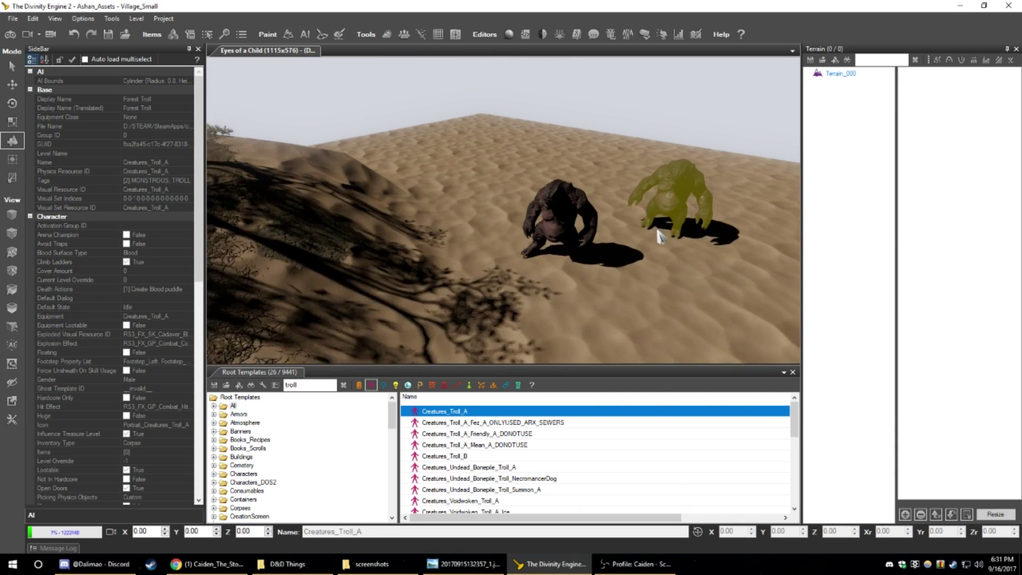
scroll(658, 234, "up", 5)
key("Escape")
- Set the placed troll's scale to 2 and deselect it by selecting the terrain
right_click_drag(612, 272, 521, 252)
left_click(522, 252)
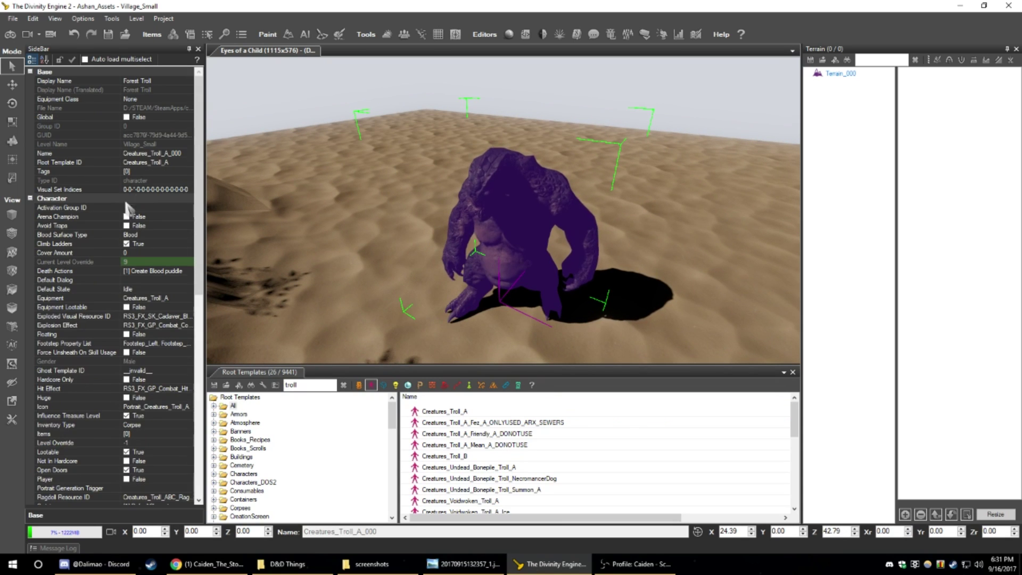
scroll(126, 204, "down", 15)
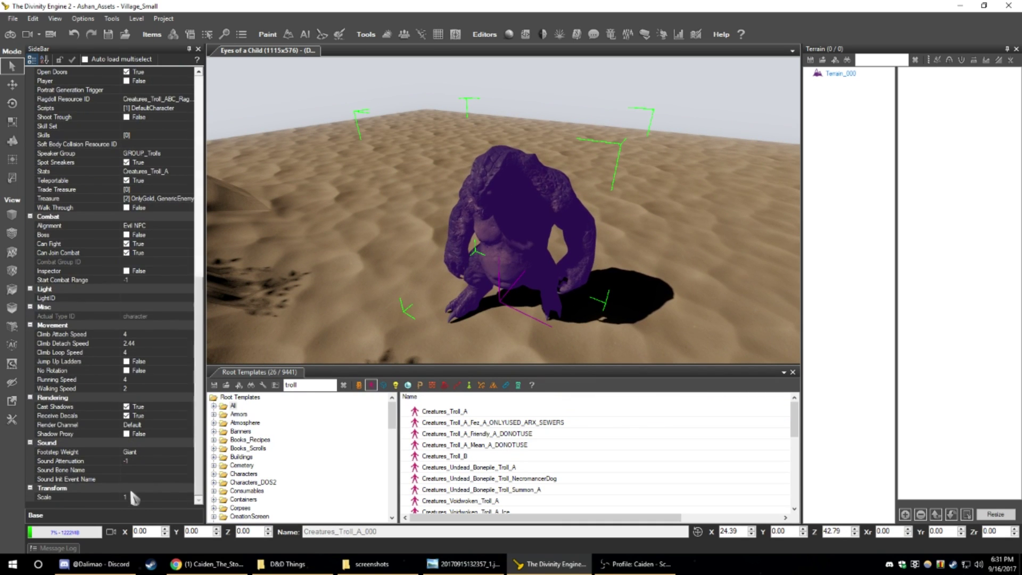
left_click(131, 497)
type("2")
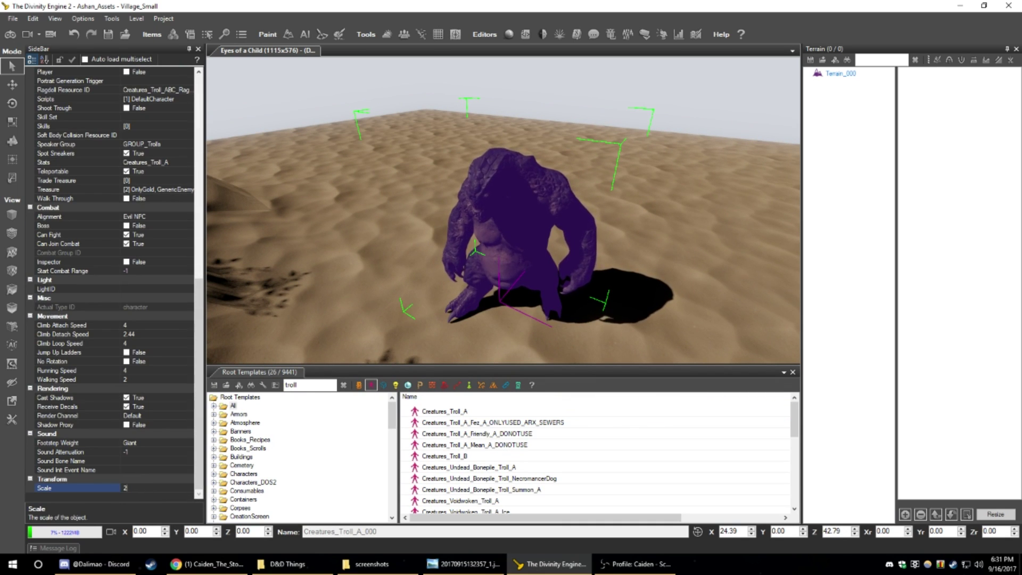
key("Return")
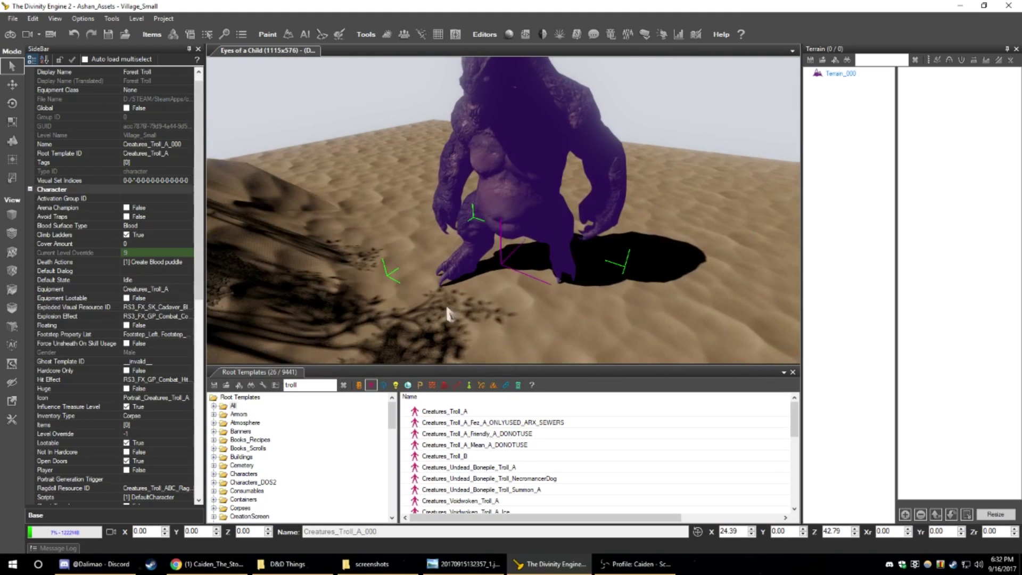
left_click(667, 303)
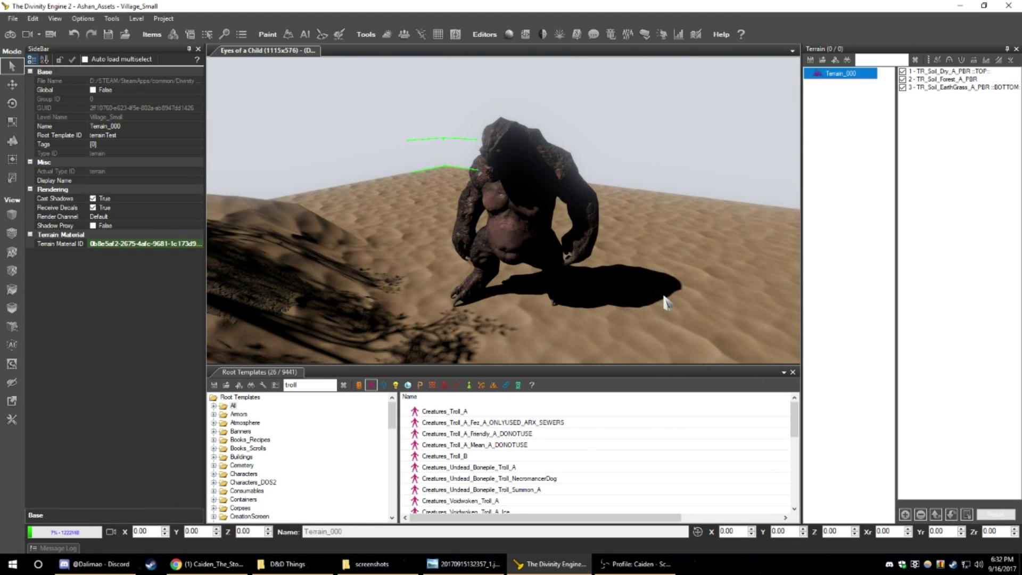
- Delete the scaled troll from the sand beside the hill
key("w")
right_click_drag(667, 303, 696, 303)
right_click_drag(691, 257, 585, 257)
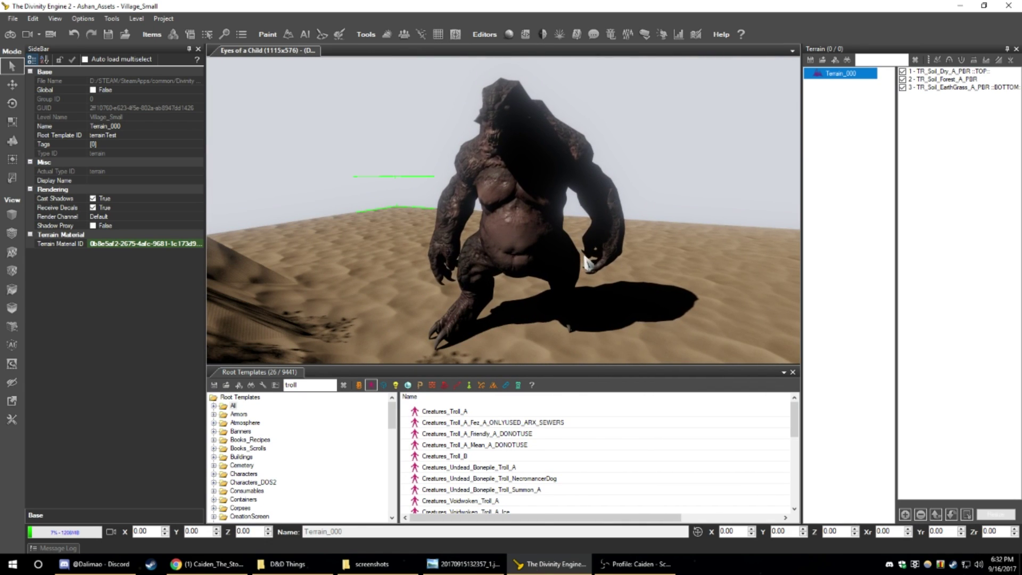
left_click(585, 260)
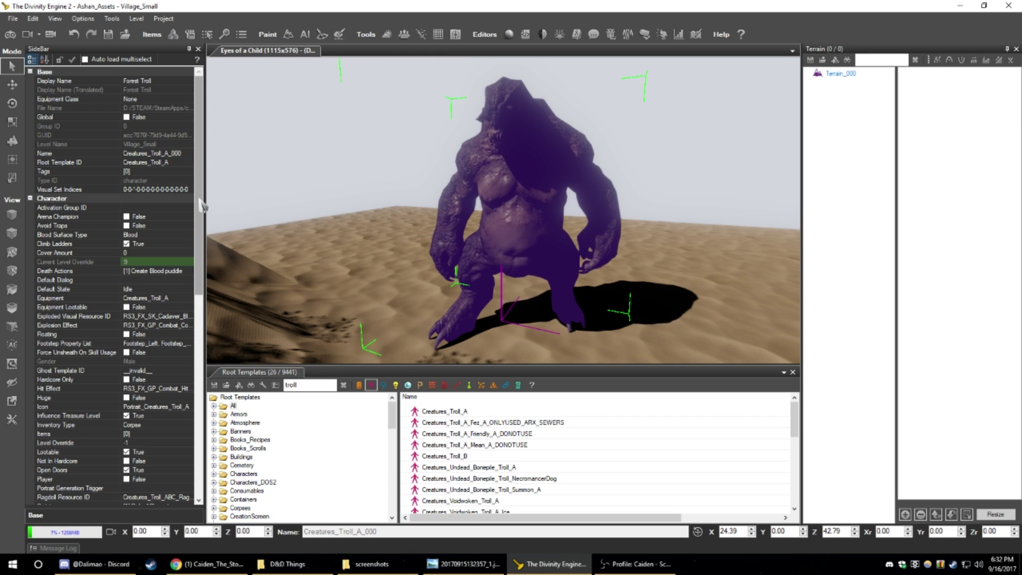
key("Delete")
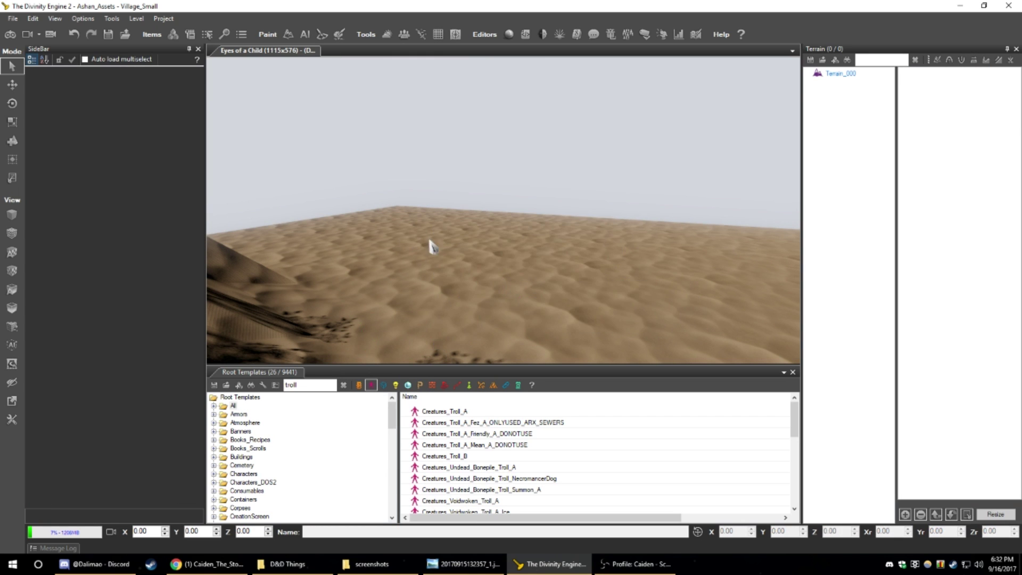
- Save the current level and open the GM_Assets level
right_click_drag(431, 247, 396, 238)
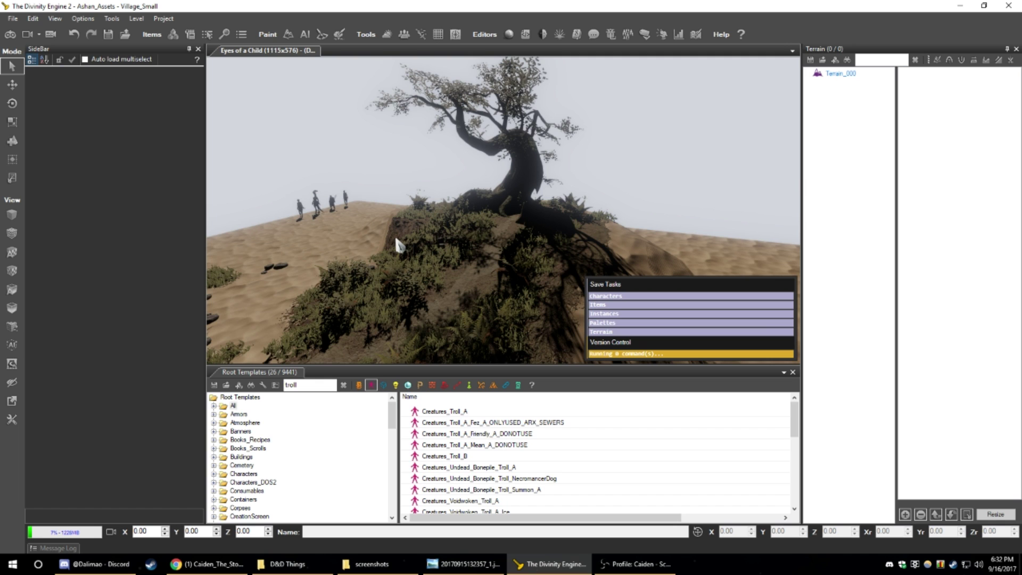
right_click_drag(399, 238, 465, 239)
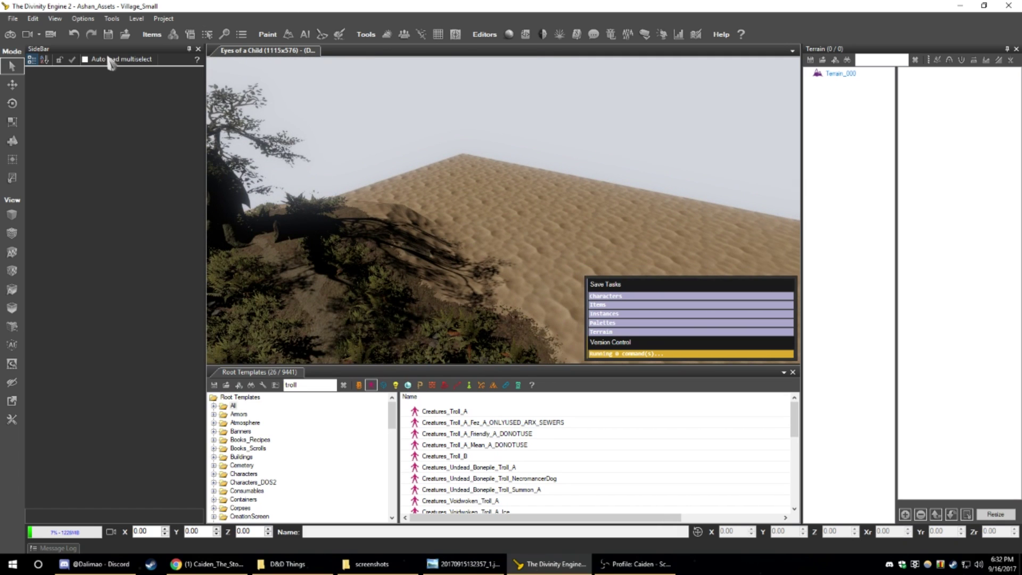
left_click(12, 19)
left_click(40, 42)
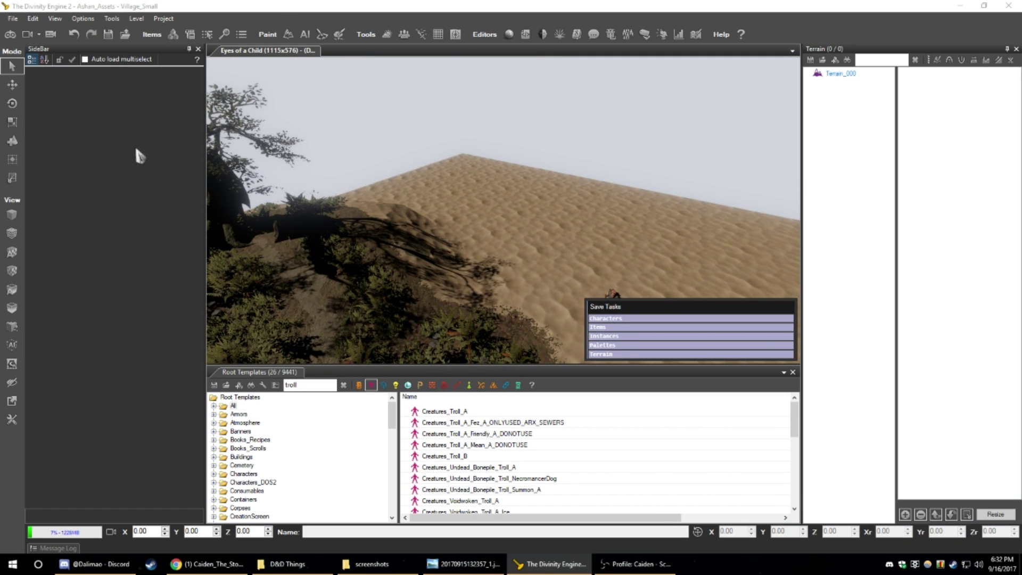
left_click(401, 201)
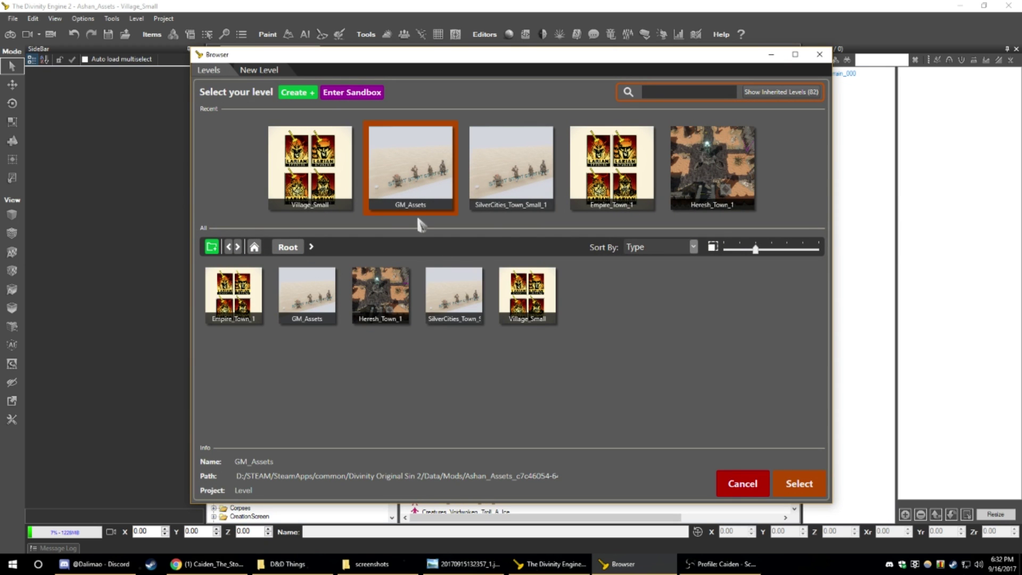
left_click(794, 482)
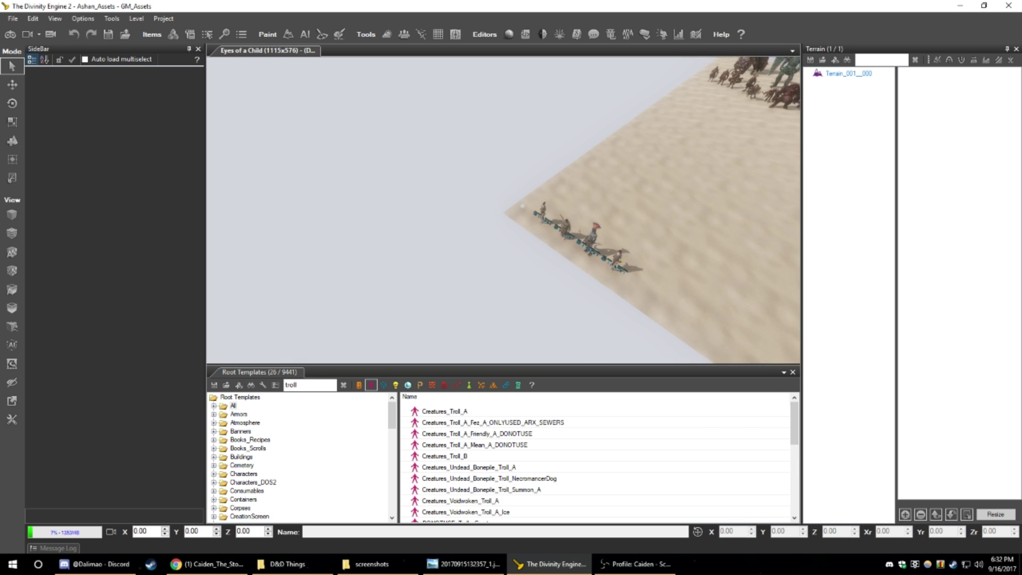
- Select the goblin archer at the end of the character row and examine its Transform scale
right_click_drag(586, 245, 585, 213)
key("w")
key("w")
key("w")
key("s")
key("d")
key("s")
key("w")
key("s")
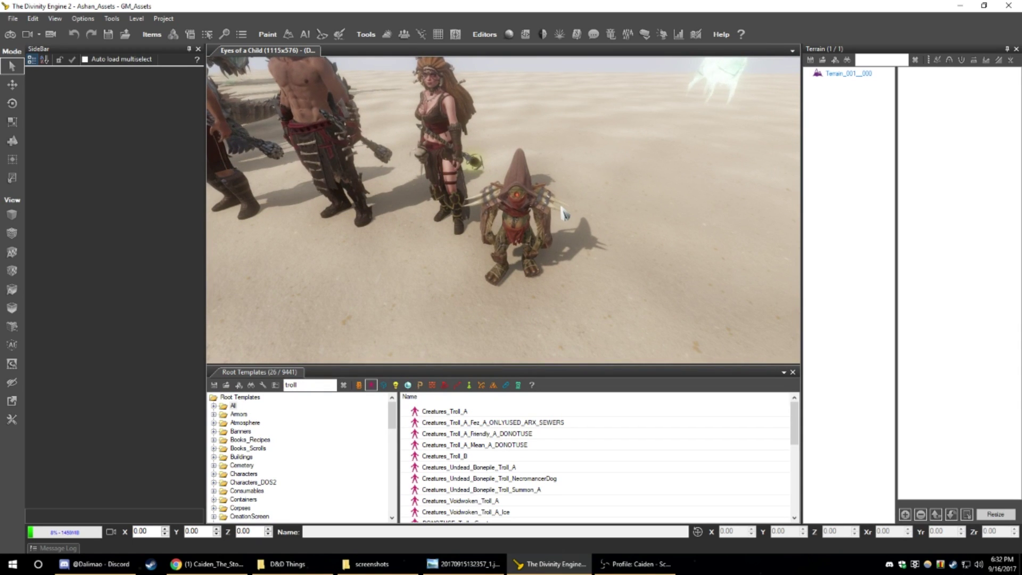
key("w")
key("a")
mouse_move(570, 238)
right_mouse_down()
mouse_move(588, 228)
mouse_move(561, 242)
right_mouse_up()
key("s")
key("d")
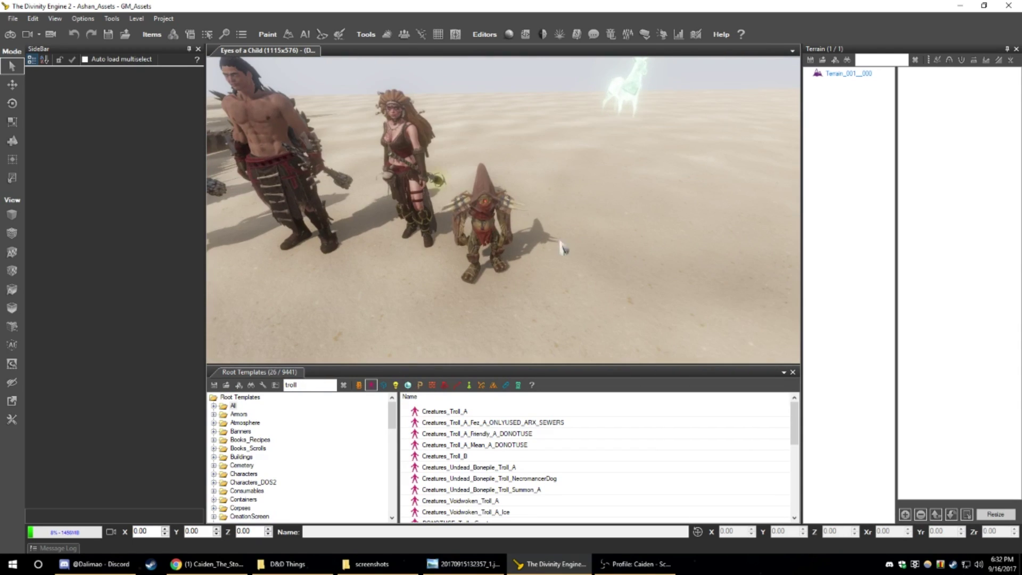
left_click(484, 234)
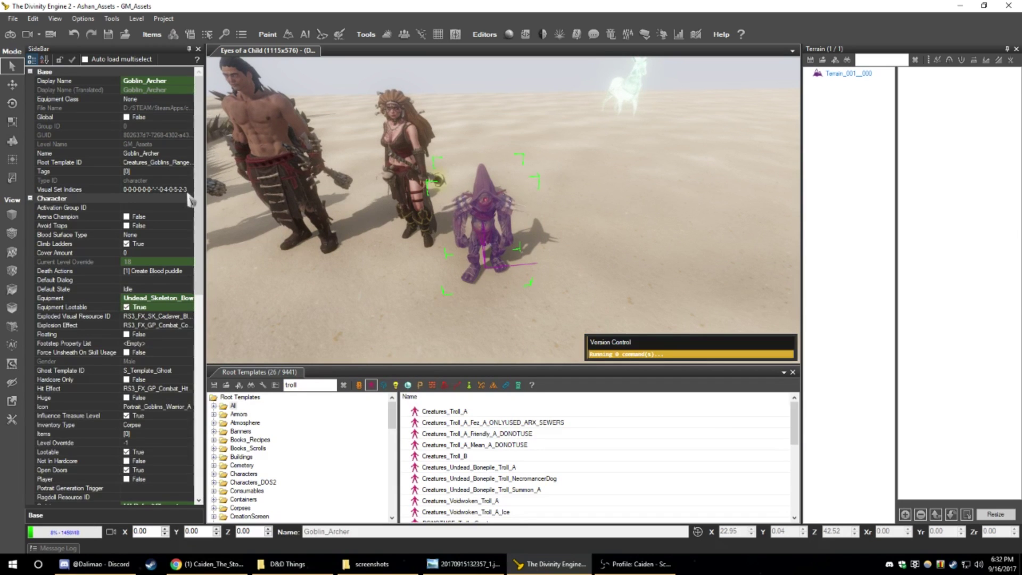
left_click_drag(198, 151, 210, 356)
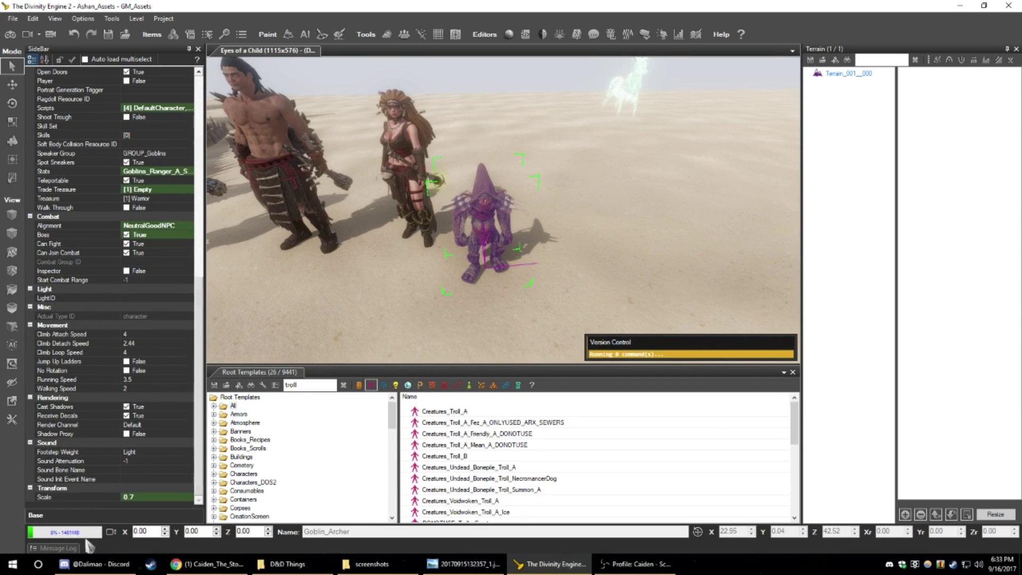
- Replace the character root template search with "human"
mouse_move(435, 299)
right_mouse_down()
mouse_move(480, 290)
mouse_move(418, 294)
mouse_move(425, 301)
right_mouse_up()
key("a")
key("d")
key("s")
key("d")
right_click_drag(457, 340, 452, 356)
key("s")
double_click(308, 385)
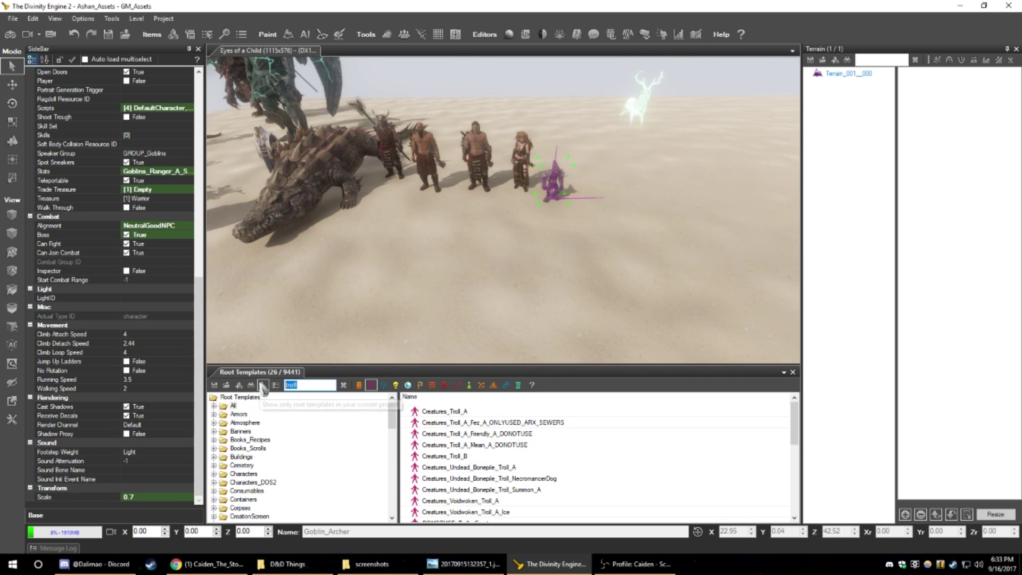
type("human")
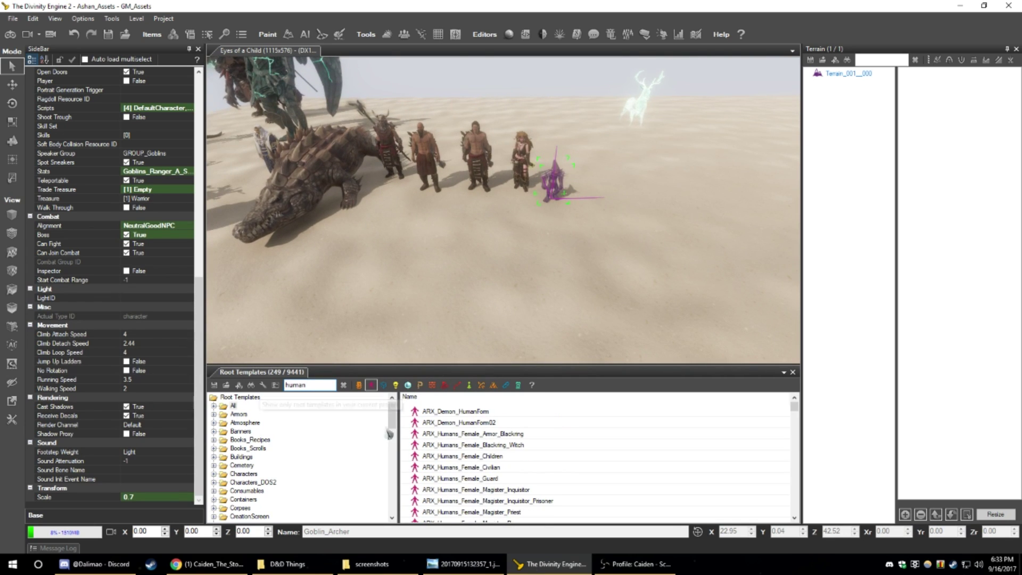
- Start placement with ARX_Humans_Female_Guard and compare its preview with ARX_Humans_Female_Civilian on the sand
left_click(464, 481)
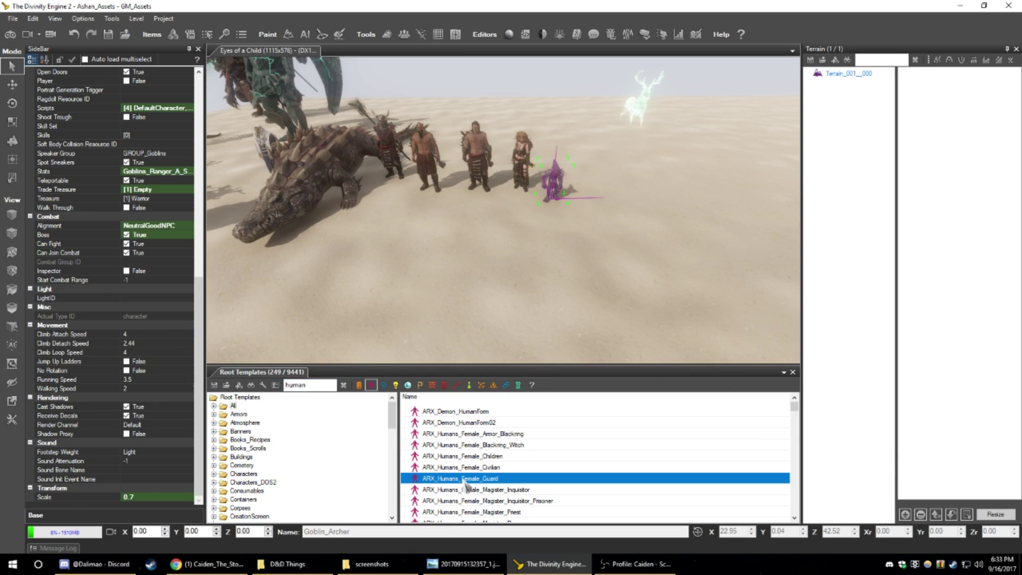
right_click_drag(420, 299, 452, 300)
scroll(452, 299, "down", 3)
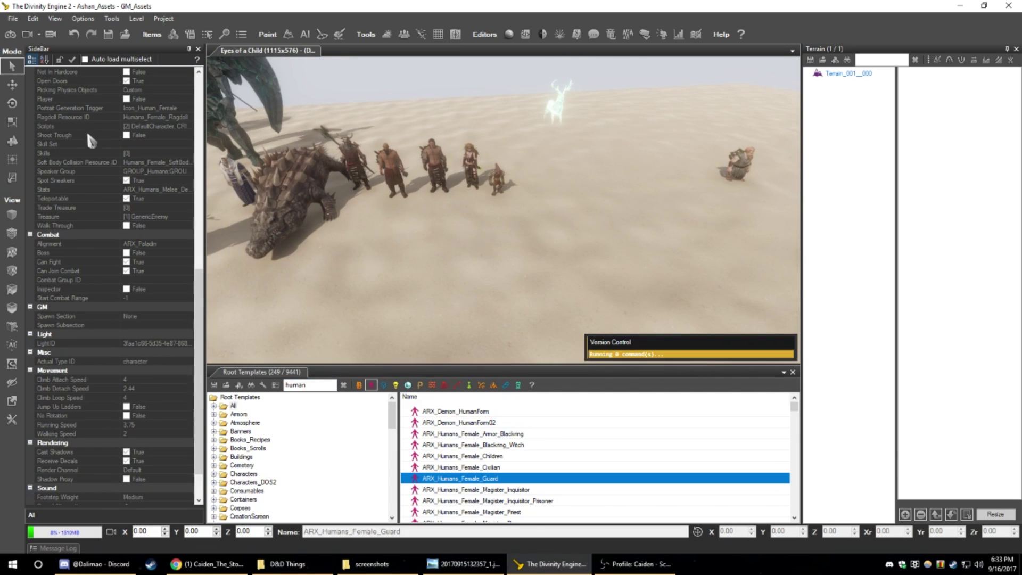
left_click(12, 141)
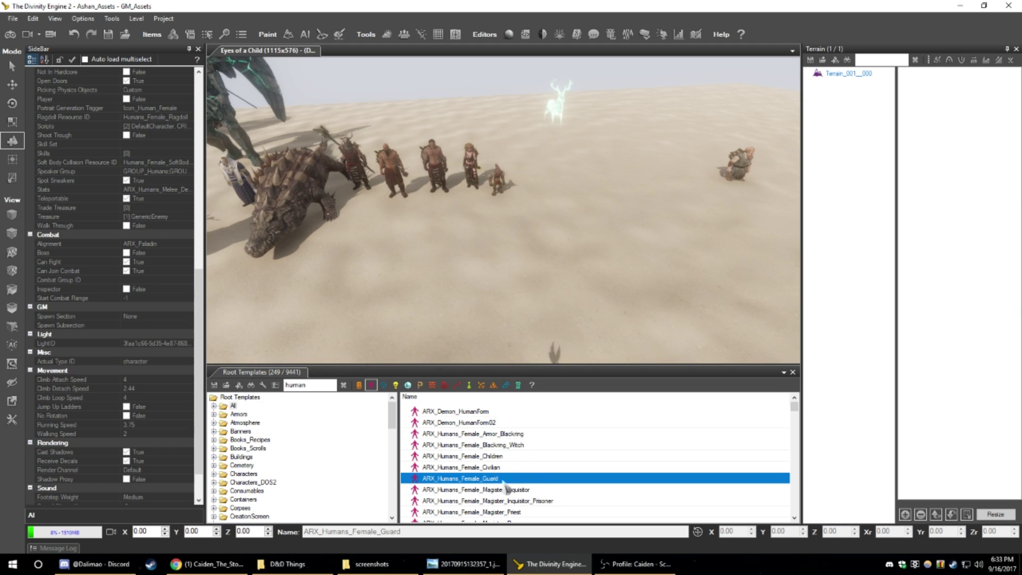
key("Up")
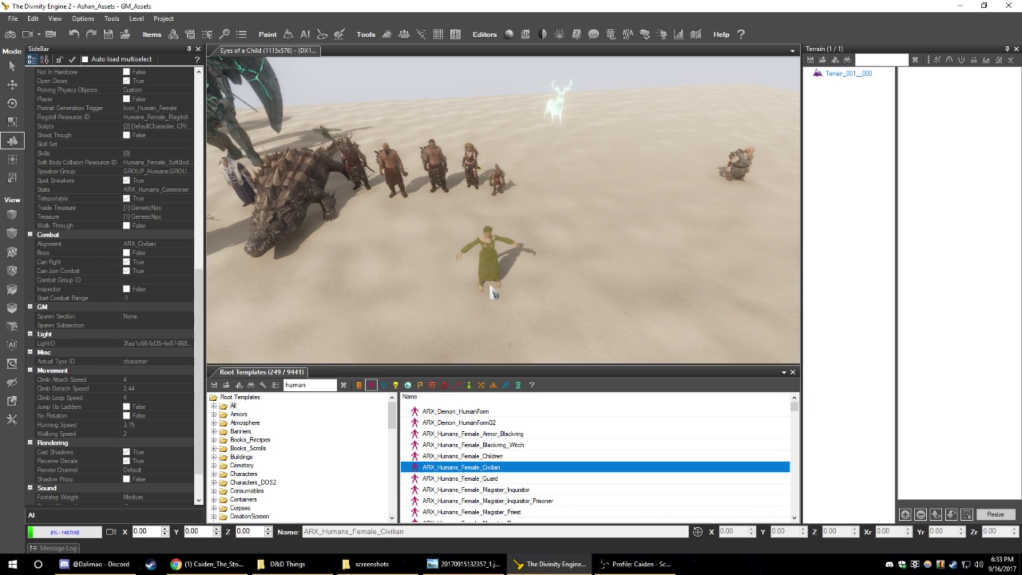
left_click(491, 479)
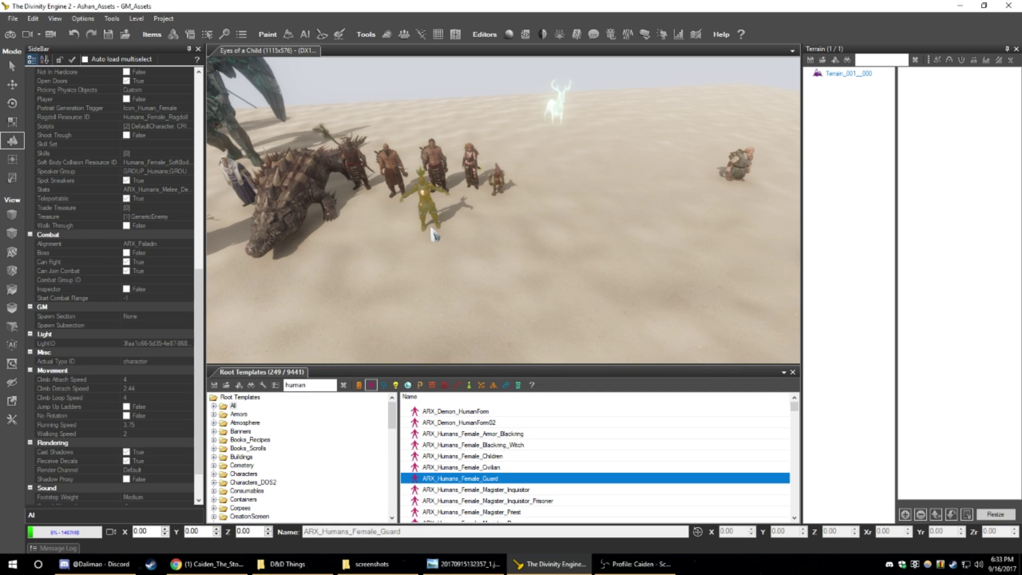
- Browse the human templates for an armoured character, trying ARX_Humans_Female_Paladin_Ranger and ARX_Humans_Female_Guard
scroll(580, 495, "down", 2)
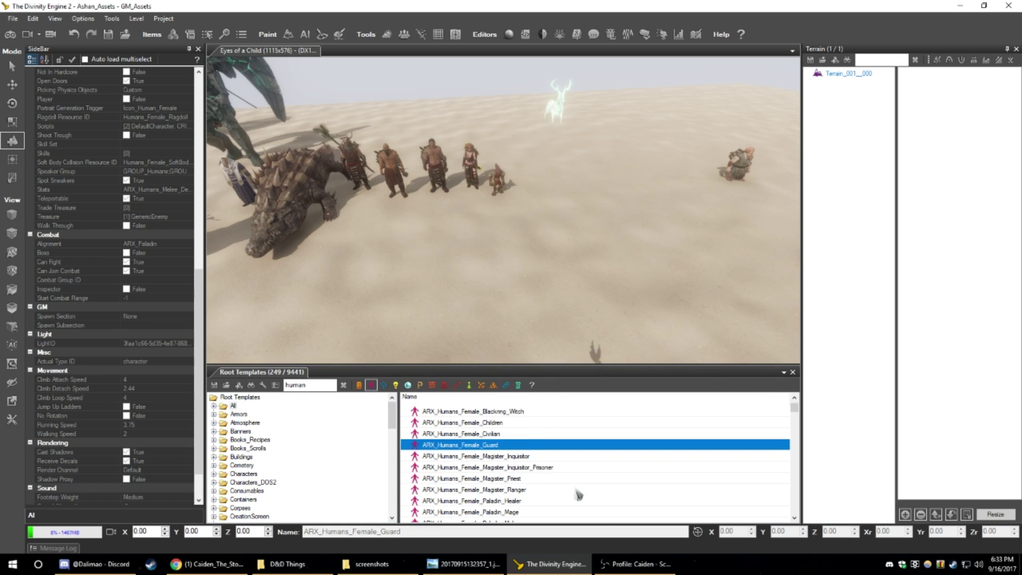
scroll(577, 491, "down", 1)
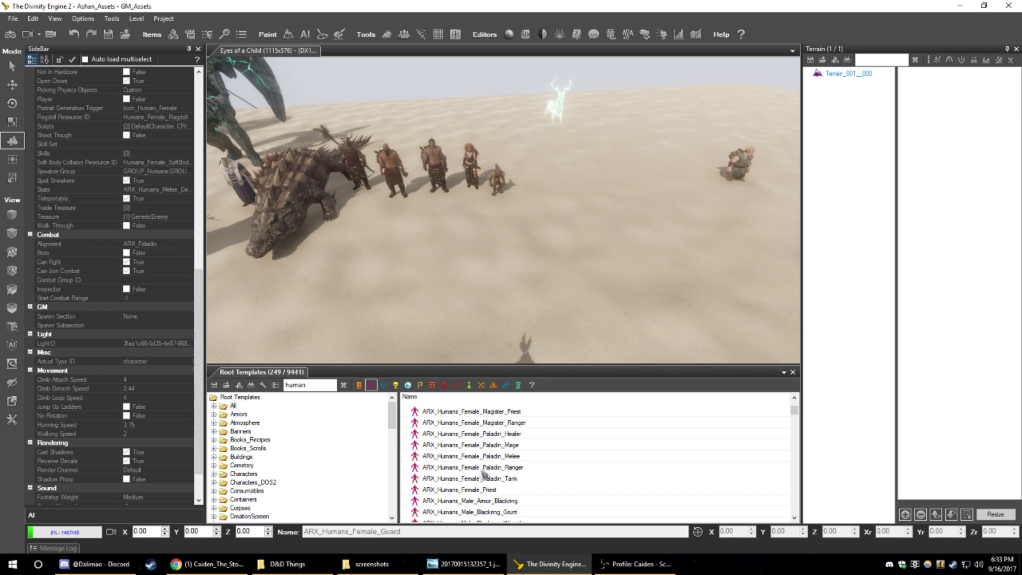
left_click(522, 467)
scroll(500, 415, "up", 2)
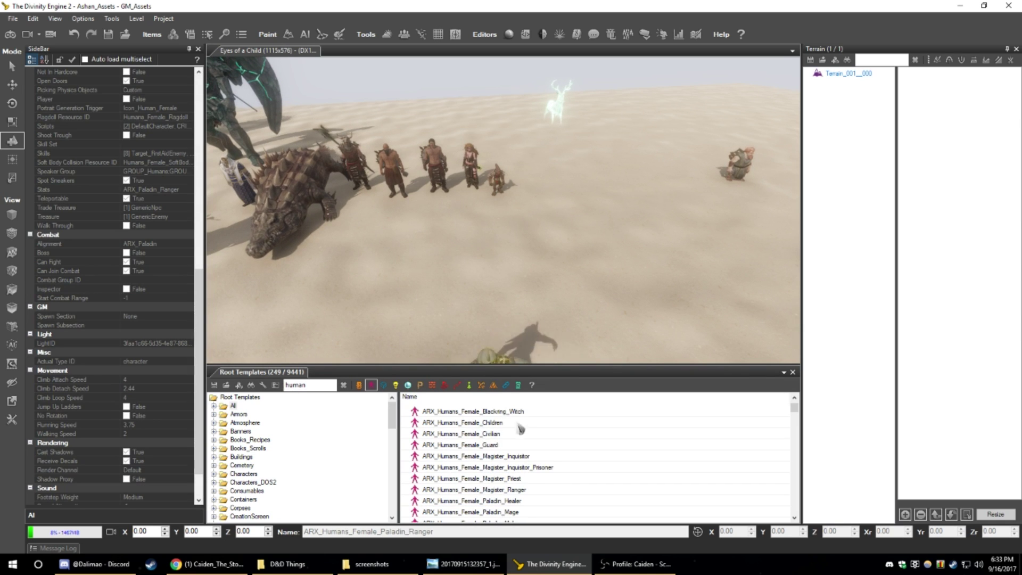
left_click(512, 445)
scroll(521, 469, "down", 2)
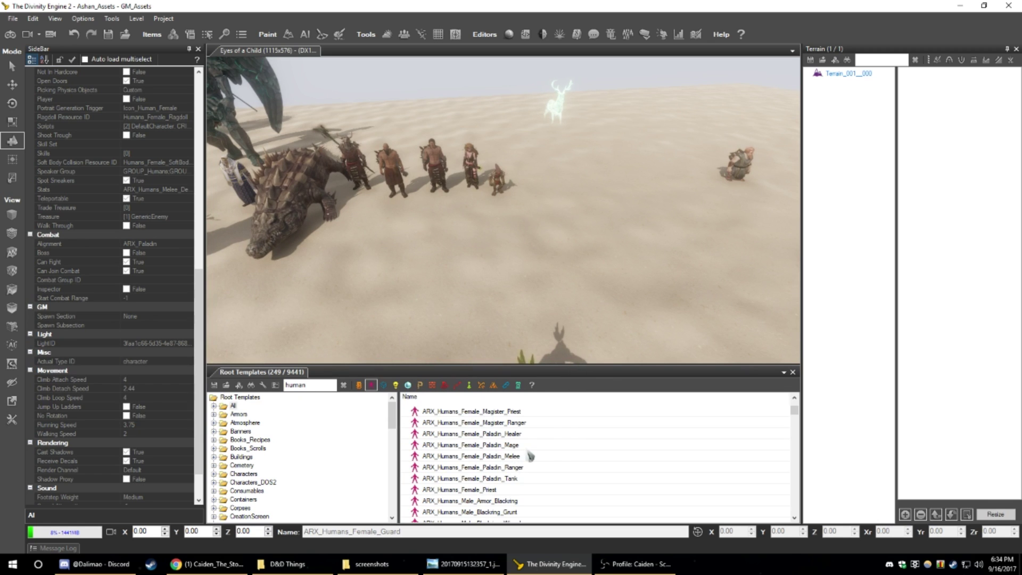
scroll(530, 457, "up", 1)
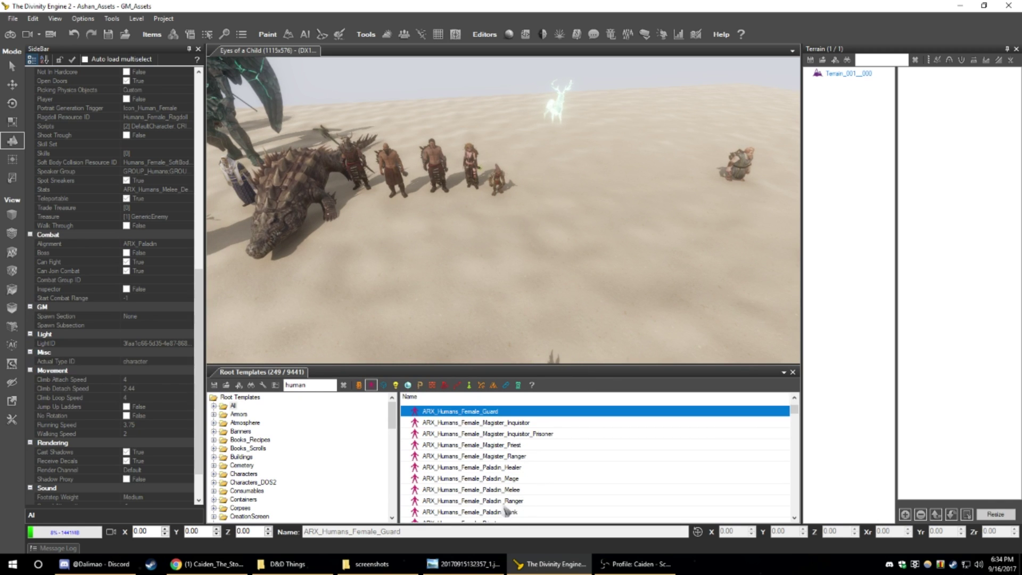
- Place one ARX_Humans_Female_Paladin_Melee on the sand in front of the character row and end placement
left_click(484, 490)
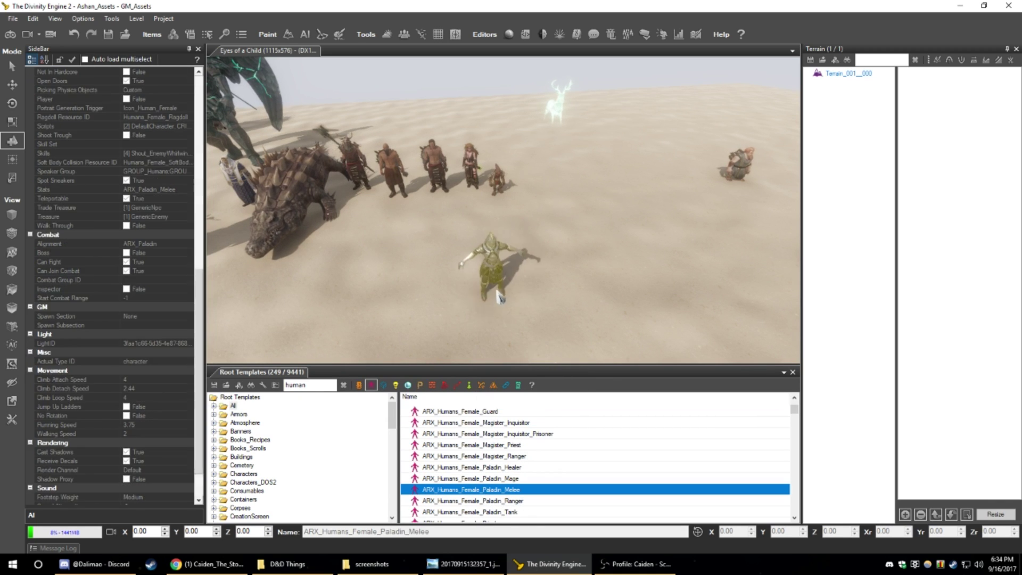
left_click(532, 284)
key("Escape")
key("w")
mouse_move(611, 300)
right_mouse_down()
mouse_move(633, 325)
mouse_move(618, 341)
mouse_move(634, 357)
mouse_move(620, 346)
mouse_move(617, 298)
right_mouse_up()
key("s")
key("w")
key("s")
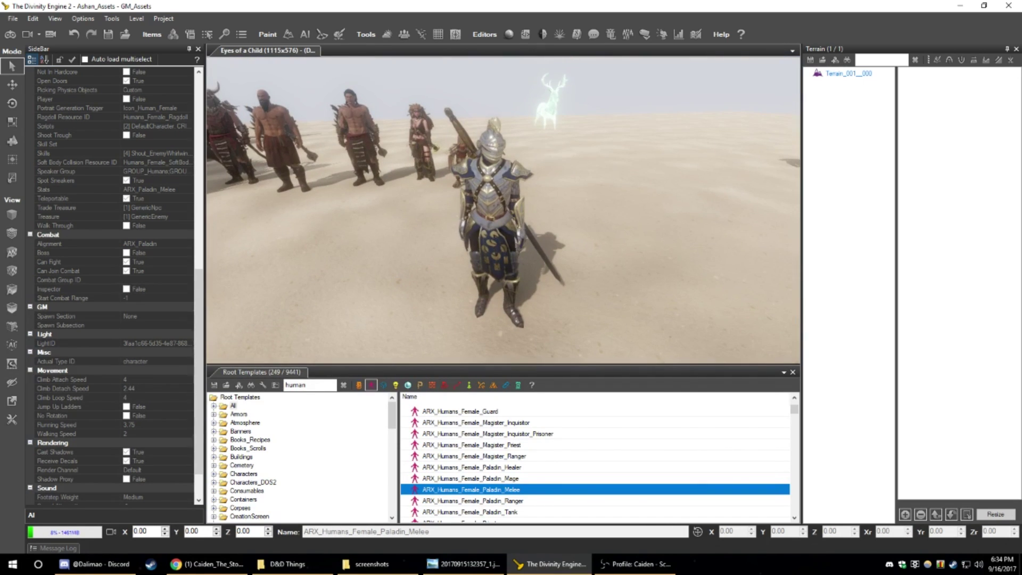
- Set the placed paladin's Display Name to "Paladin Smiter"
left_click(506, 226)
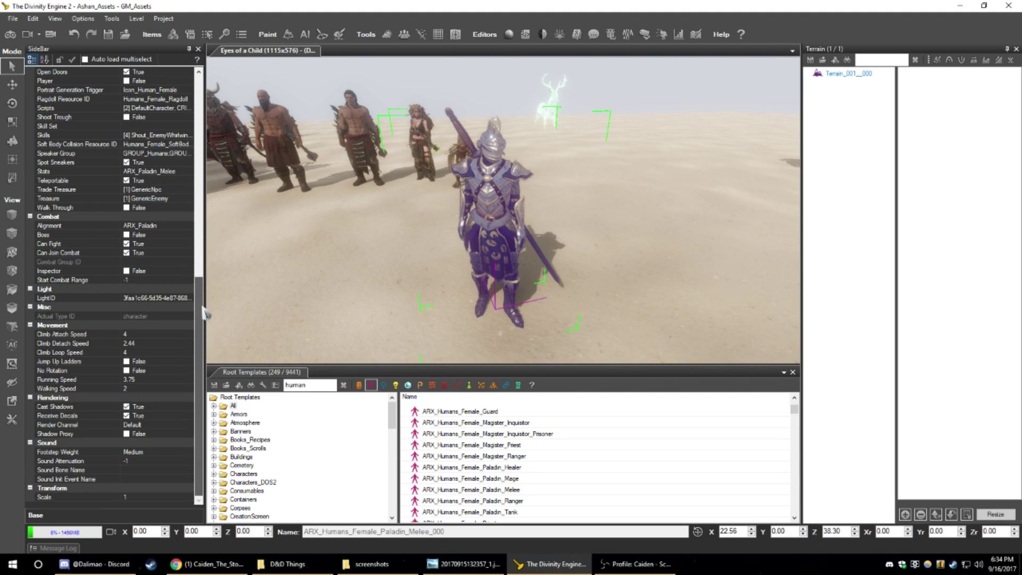
scroll(190, 211, "up", 6)
scroll(190, 210, "up", 8)
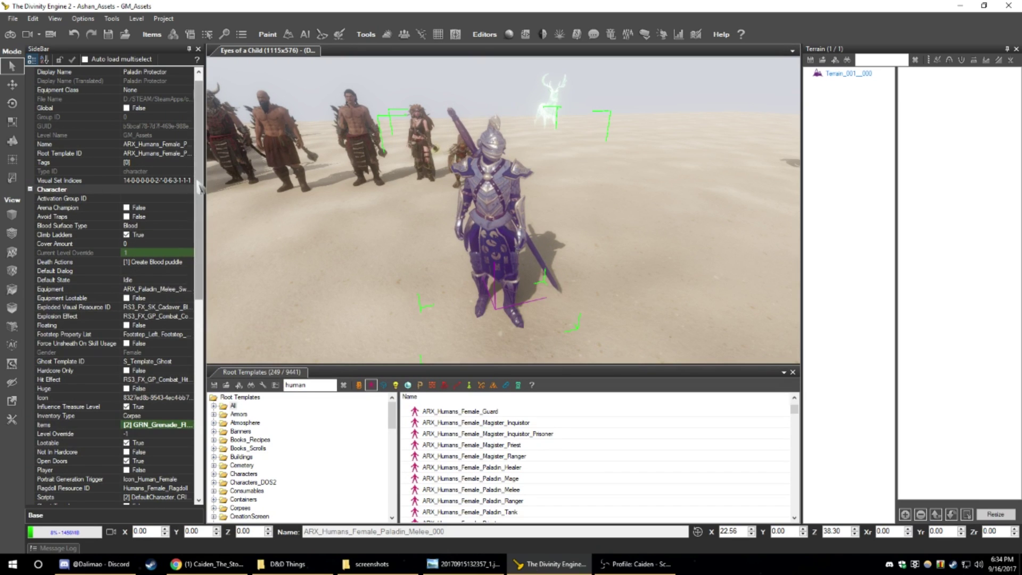
scroll(61, 93, "up", 1)
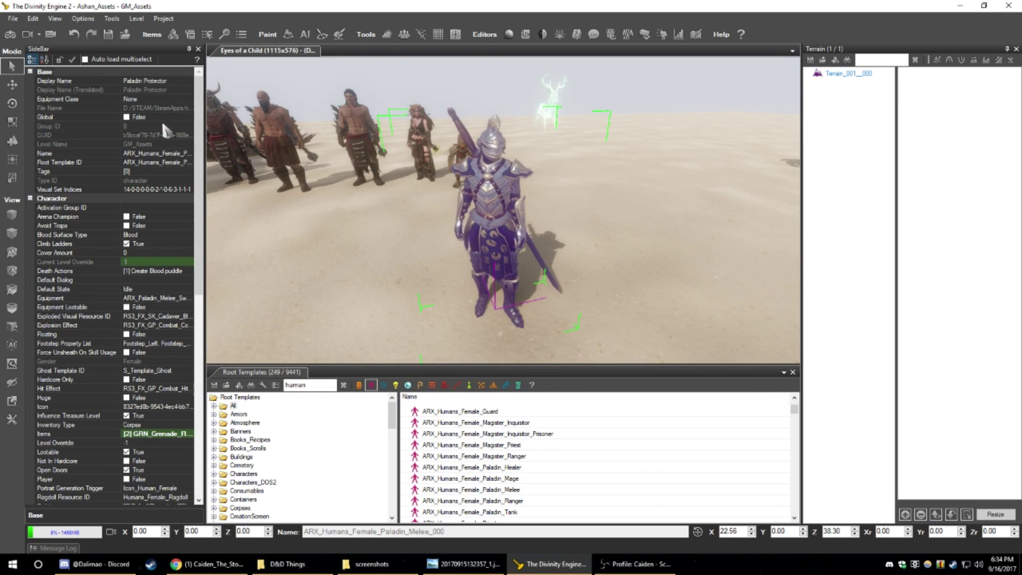
left_click(174, 81)
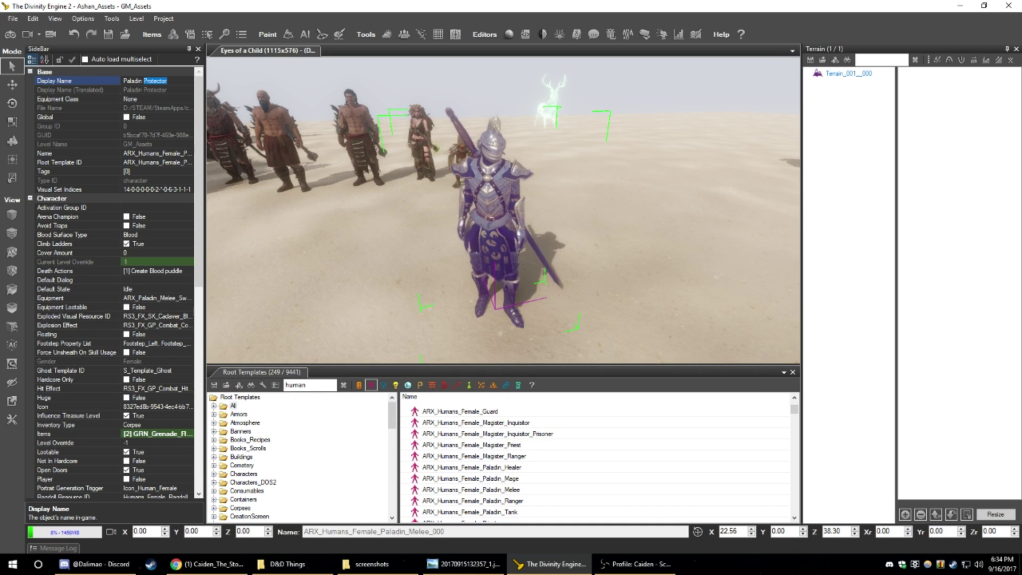
type("Destroy")
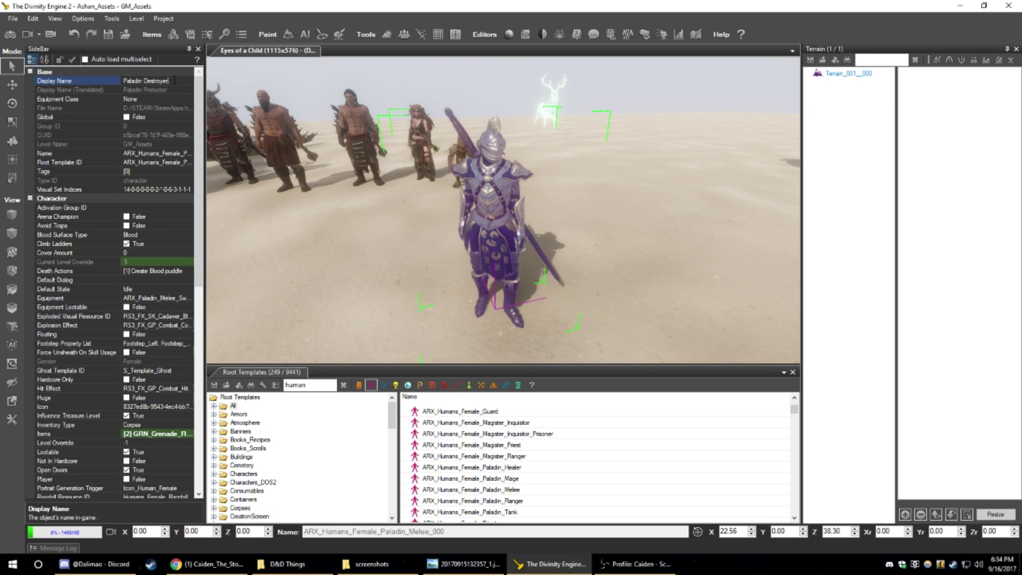
type("Smiter")
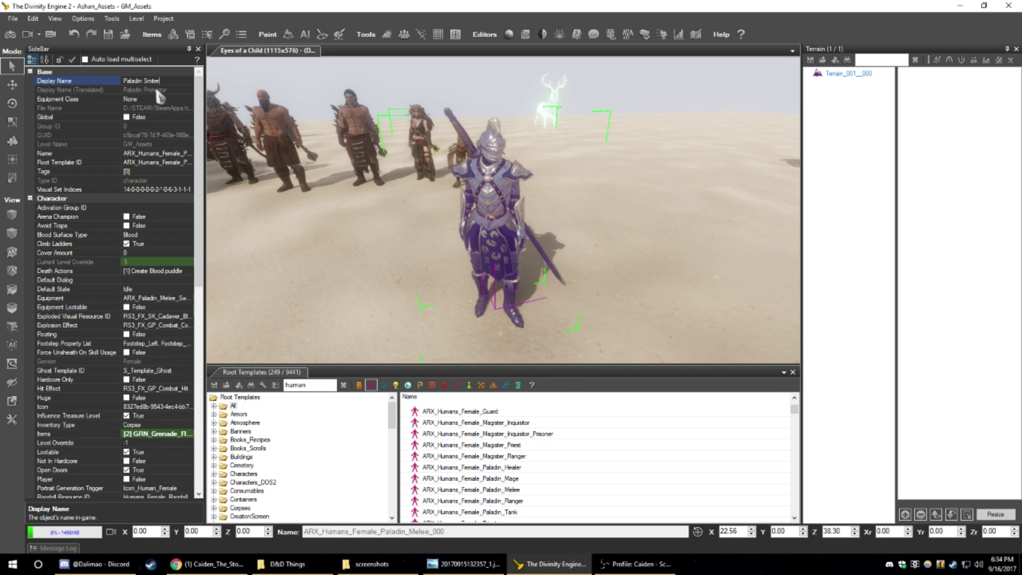
- Set the paladin's object Name to "Paladin_Smiter"
left_click(147, 155)
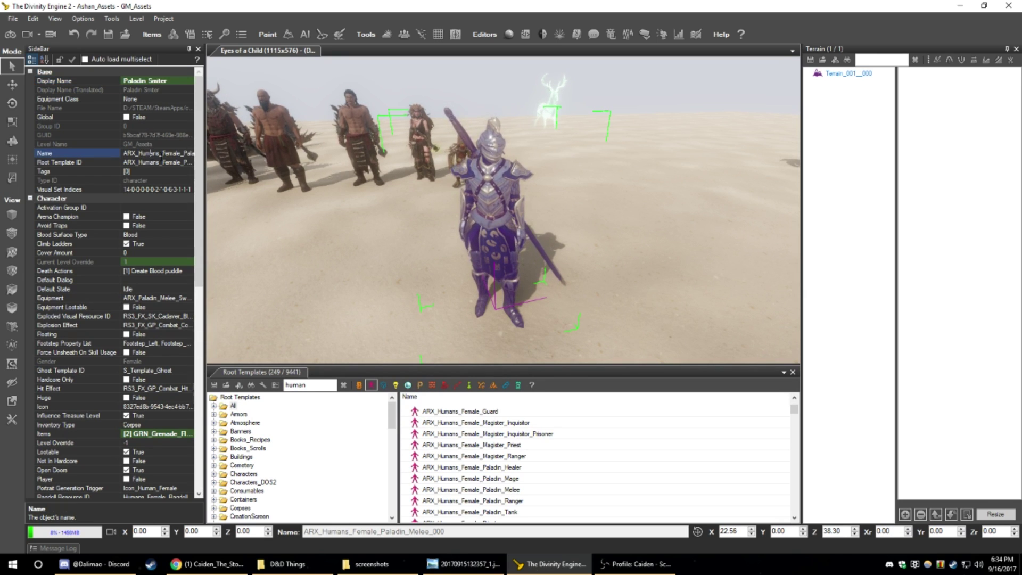
double_click(151, 153)
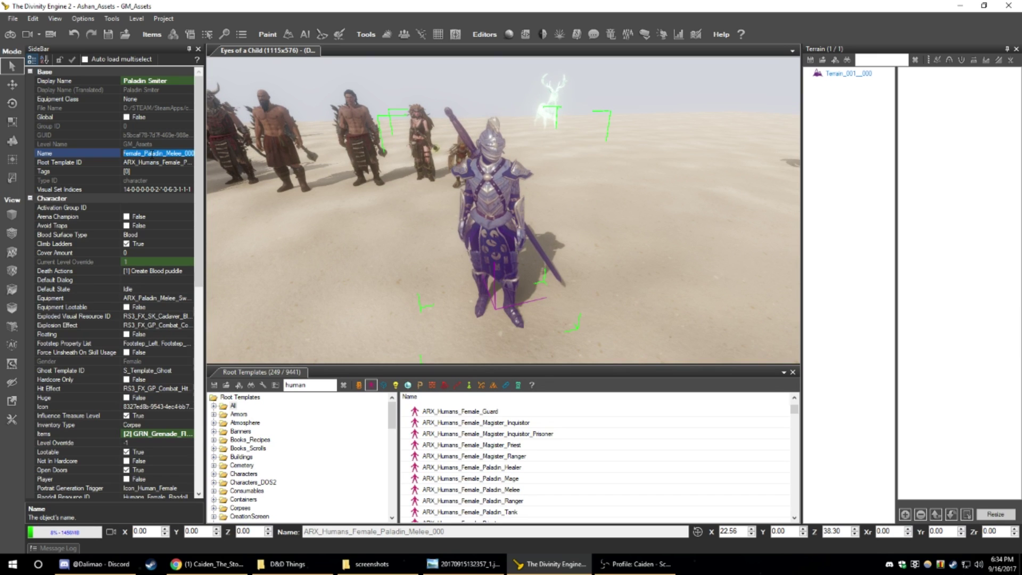
type("Paladin_Smiter")
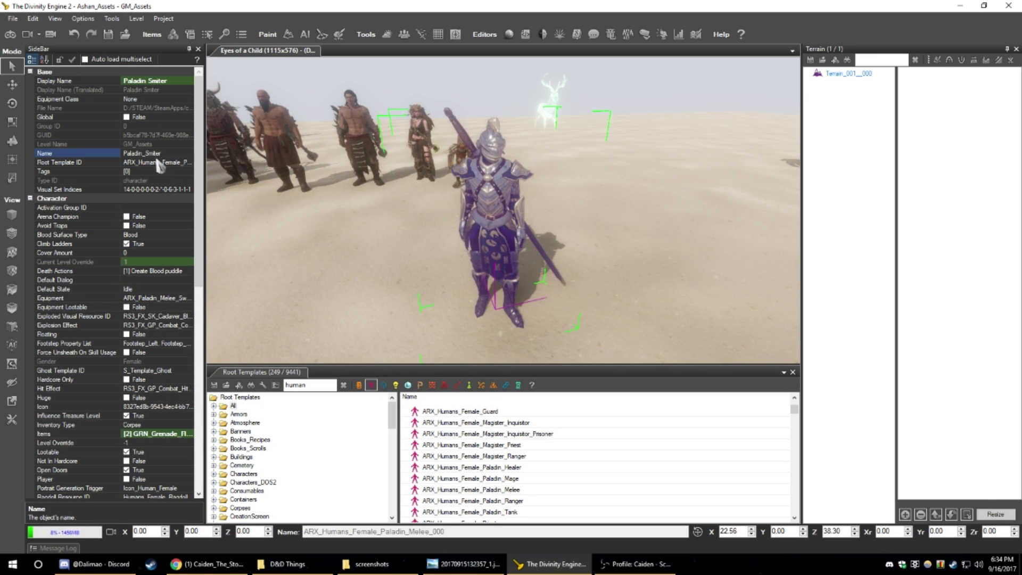
- Open the character visual set editor from Paladin_Smiter's Visual Set Indices property
left_click(156, 163)
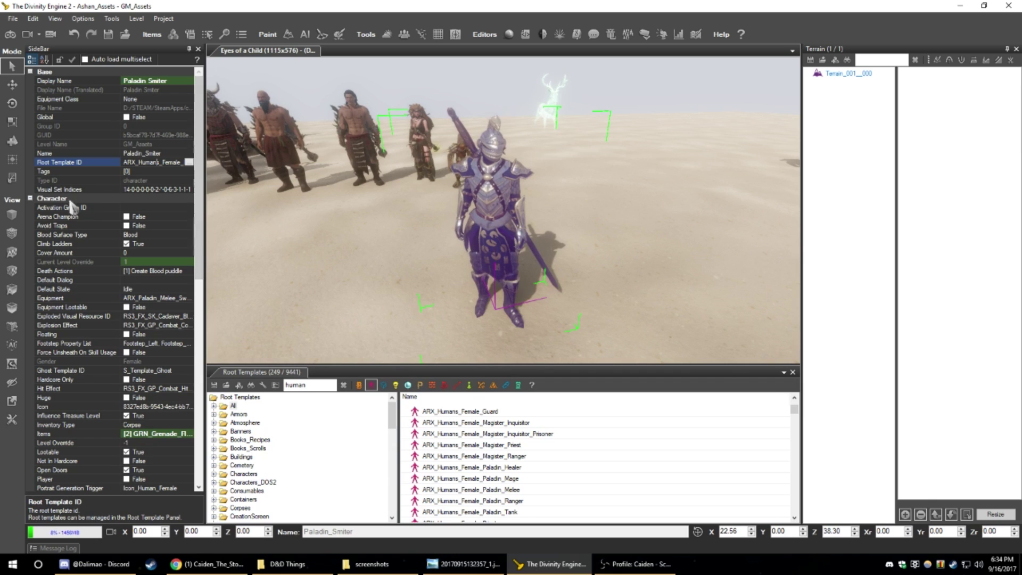
left_click(179, 191)
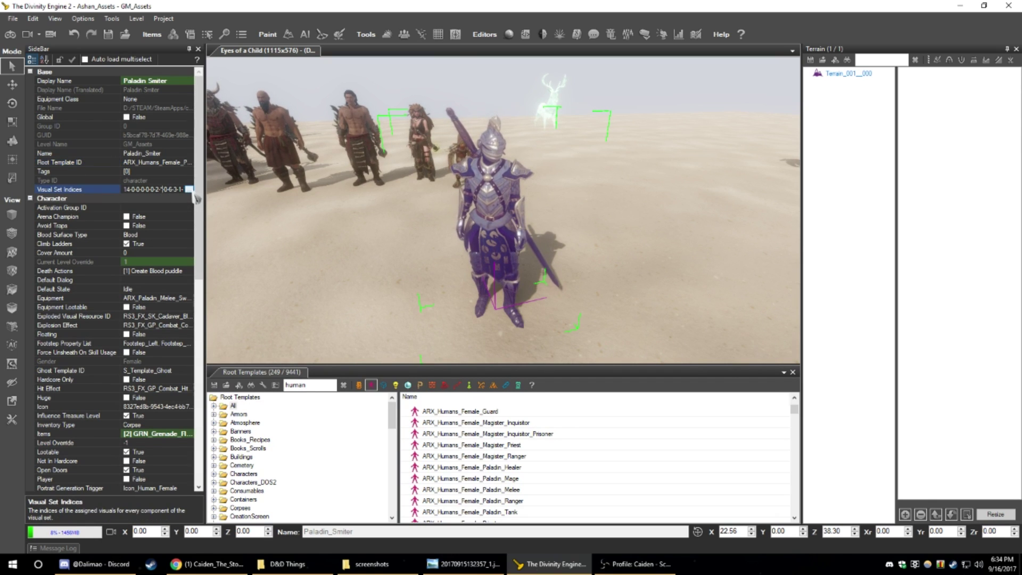
left_click(189, 190)
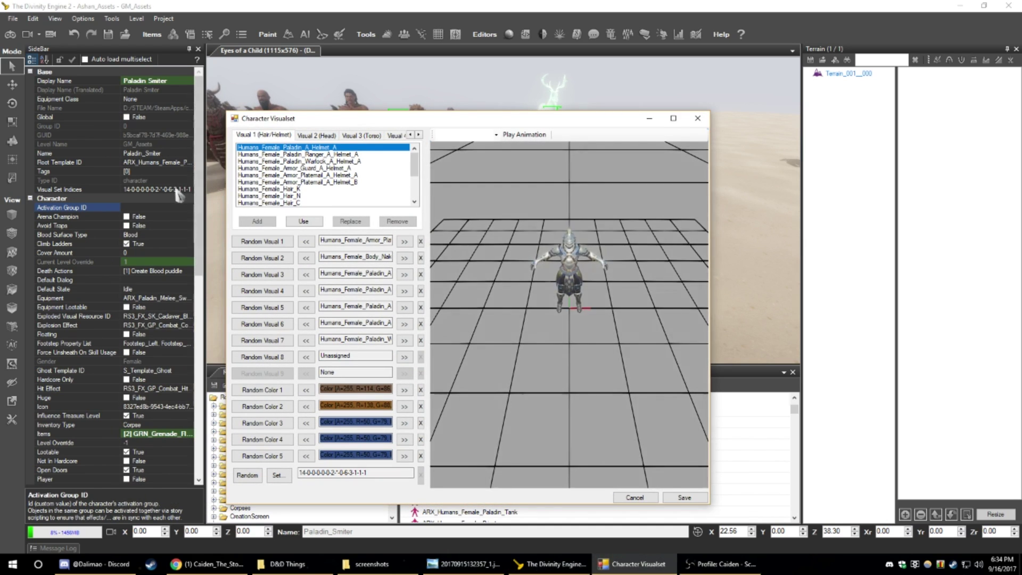
left_click(176, 189)
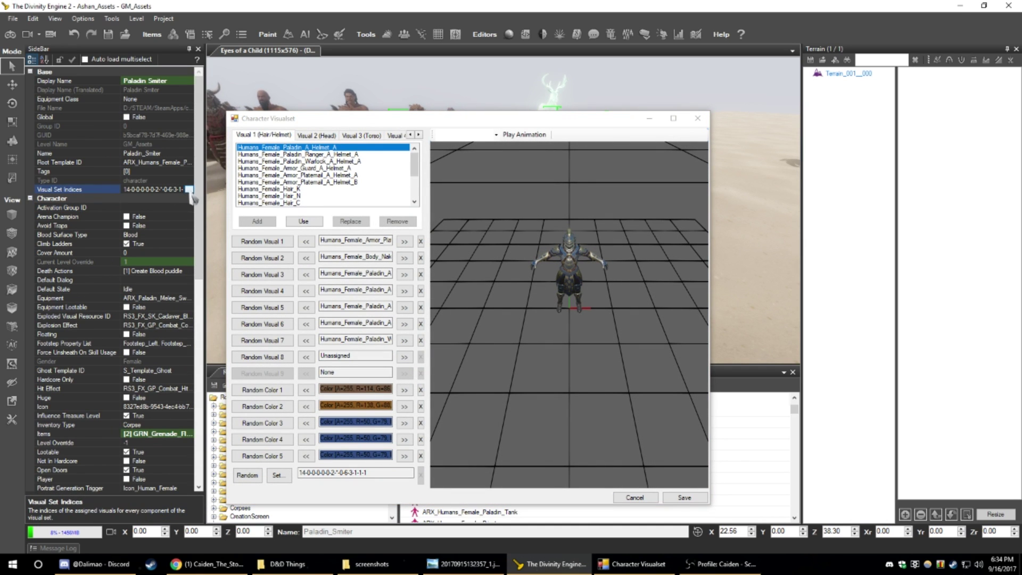
left_click_drag(466, 123, 453, 94)
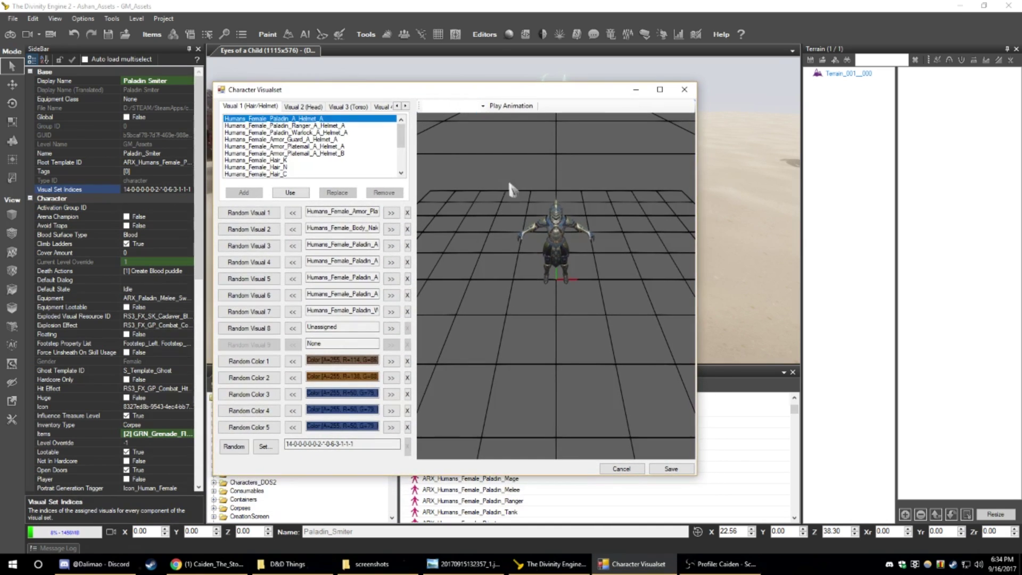
scroll(562, 234, "up", 6)
middle_click_drag(571, 181, 557, 212)
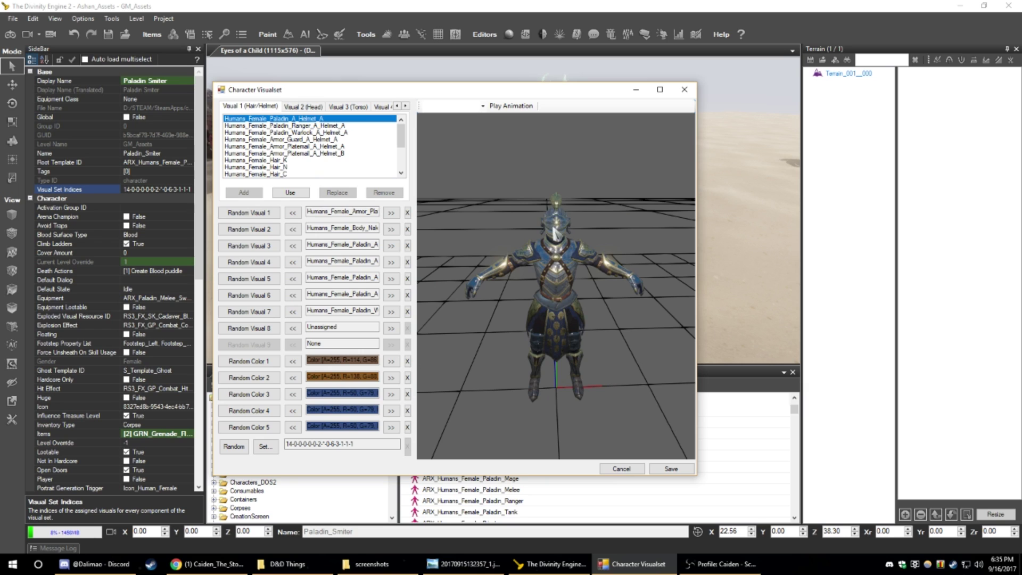
scroll(556, 229, "up", 2)
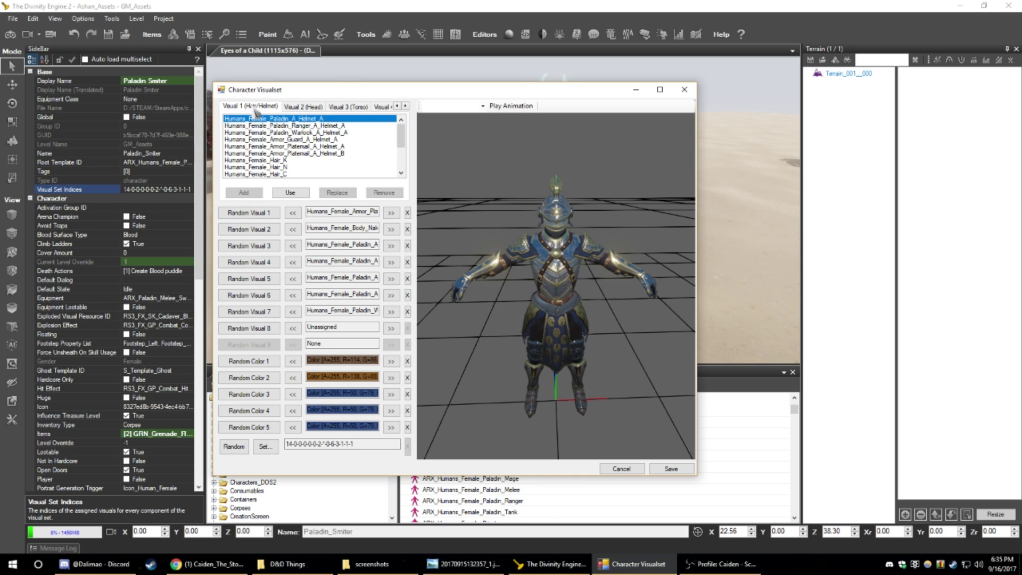
- Try the available hair and helmet visuals for Visual 1 on the paladin, and discard the changes
left_click(391, 212)
left_click(391, 213)
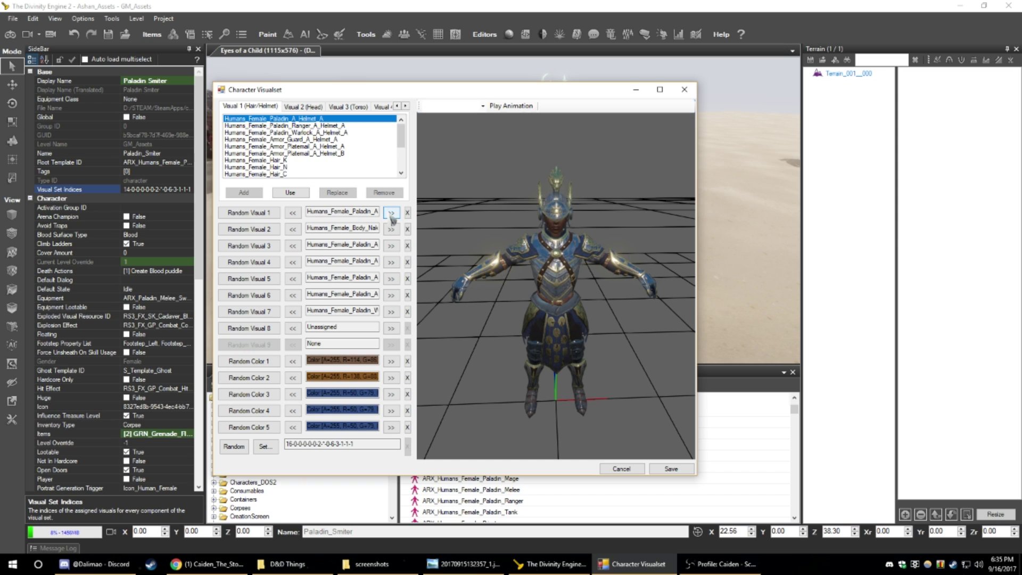
left_click(391, 213)
left_click(391, 213)
left_click(391, 212)
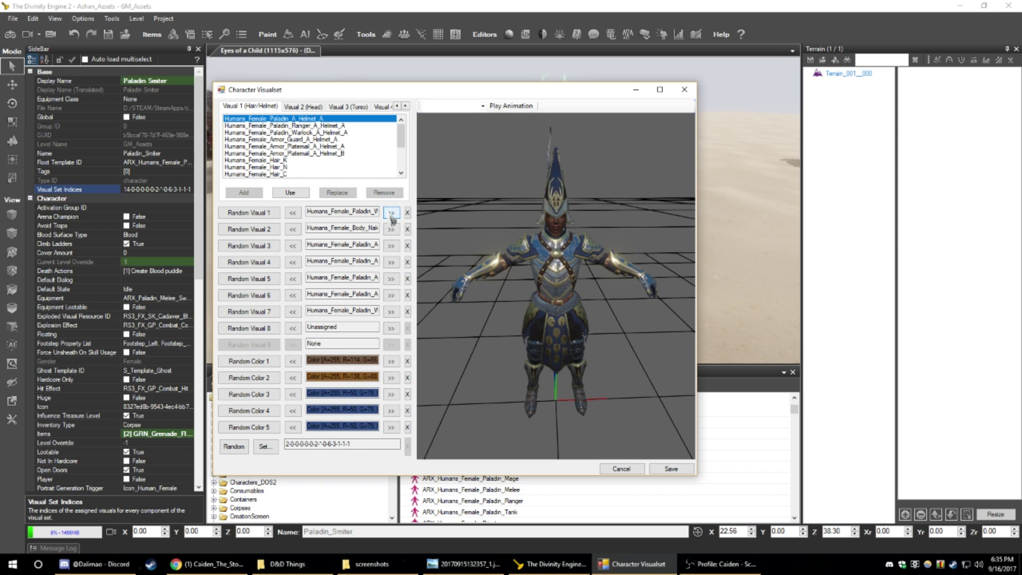
left_click(391, 212)
left_click(391, 213)
left_click(391, 212)
left_click(392, 212)
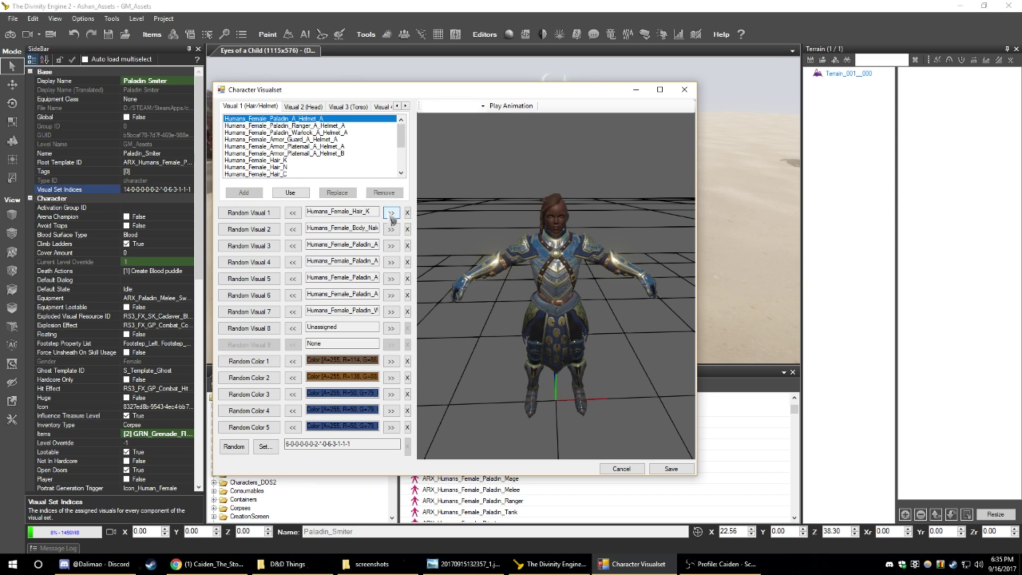
left_click(391, 213)
left_click(391, 212)
left_click(391, 212)
left_click(392, 212)
left_click(391, 213)
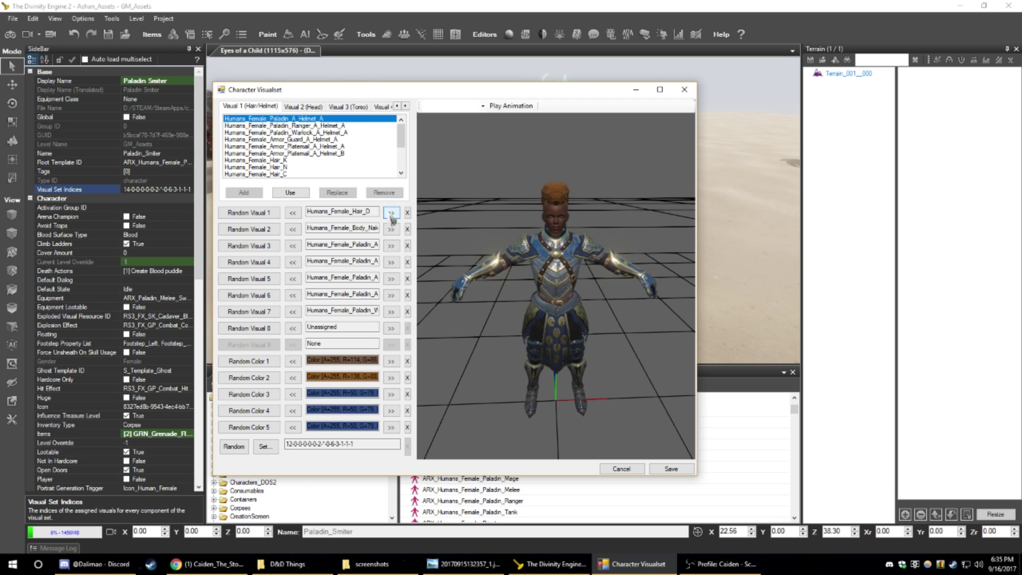
left_click(391, 212)
left_click(391, 212)
left_click(392, 212)
left_click(391, 212)
left_click(391, 213)
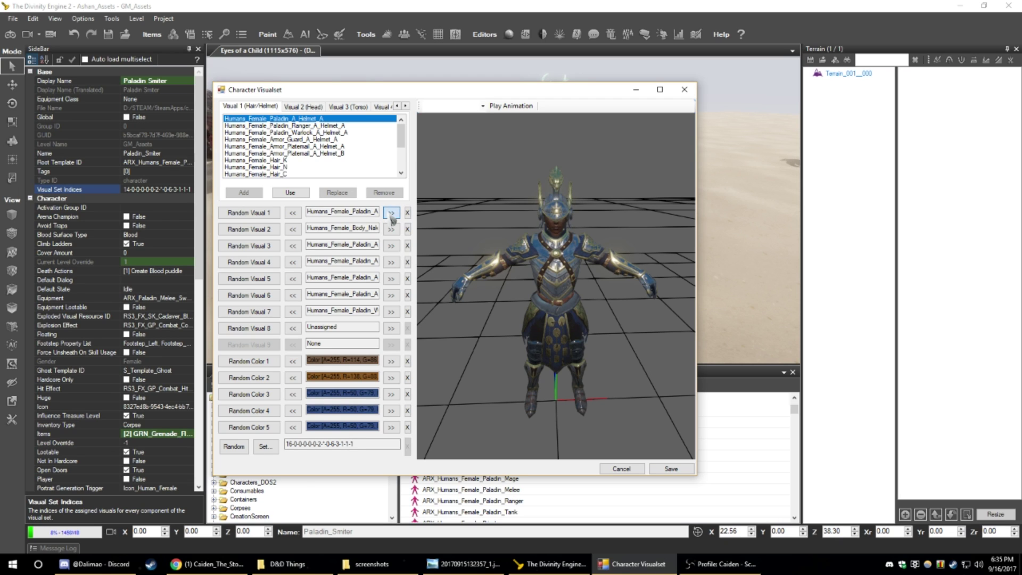
left_click(391, 212)
left_click(391, 212)
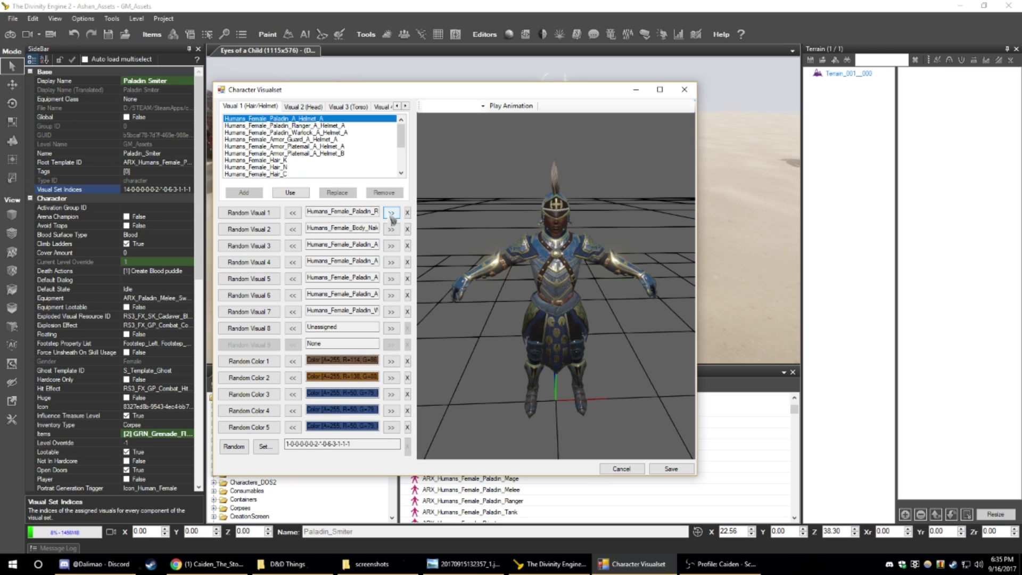
left_click(391, 212)
left_click(392, 213)
left_click(391, 212)
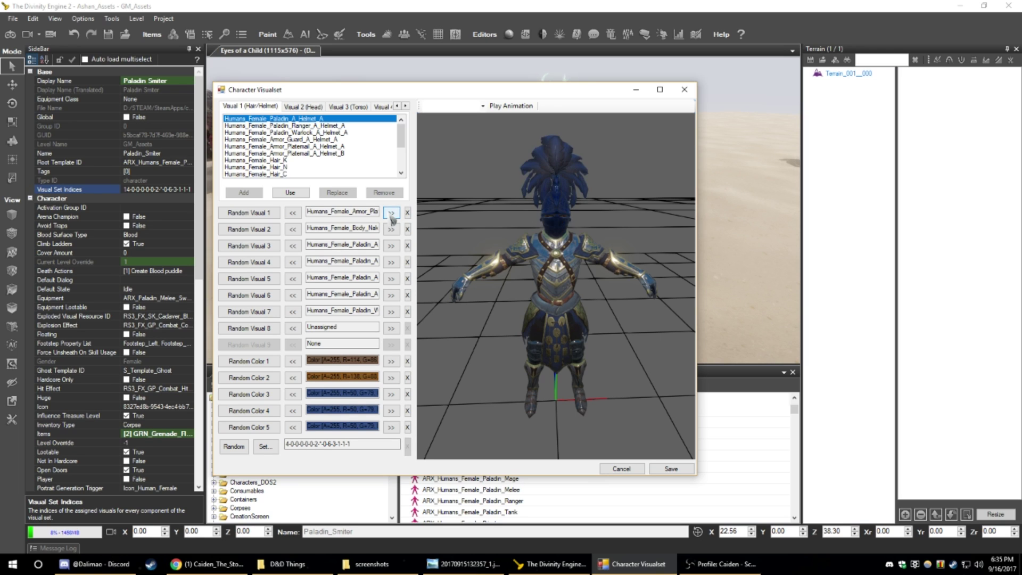
left_click(391, 213)
left_click(391, 213)
left_click(392, 212)
left_click(391, 213)
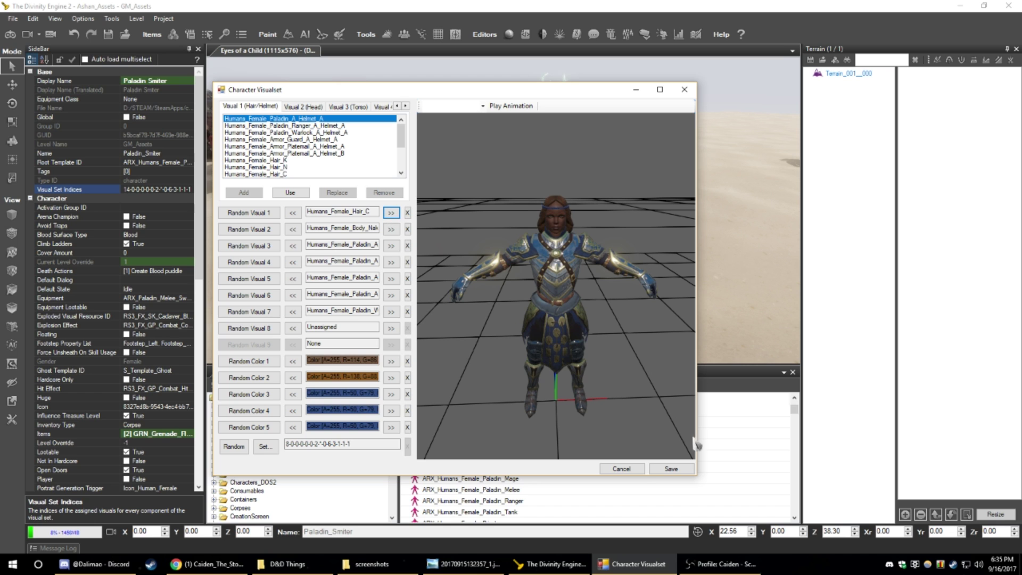
left_click(622, 469)
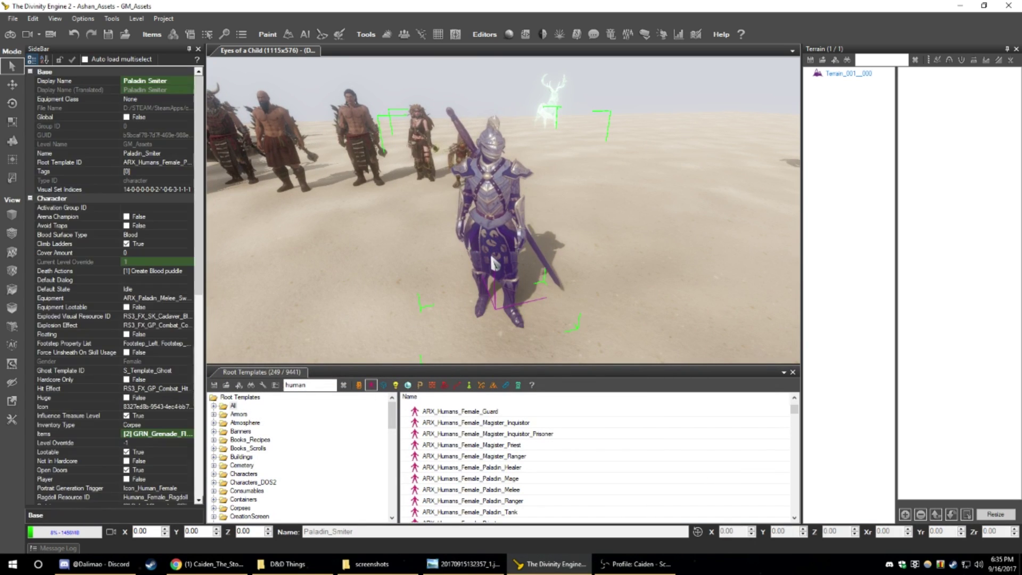
- Delete the placed paladin and filter the root templates by "human armor"
key("Delete")
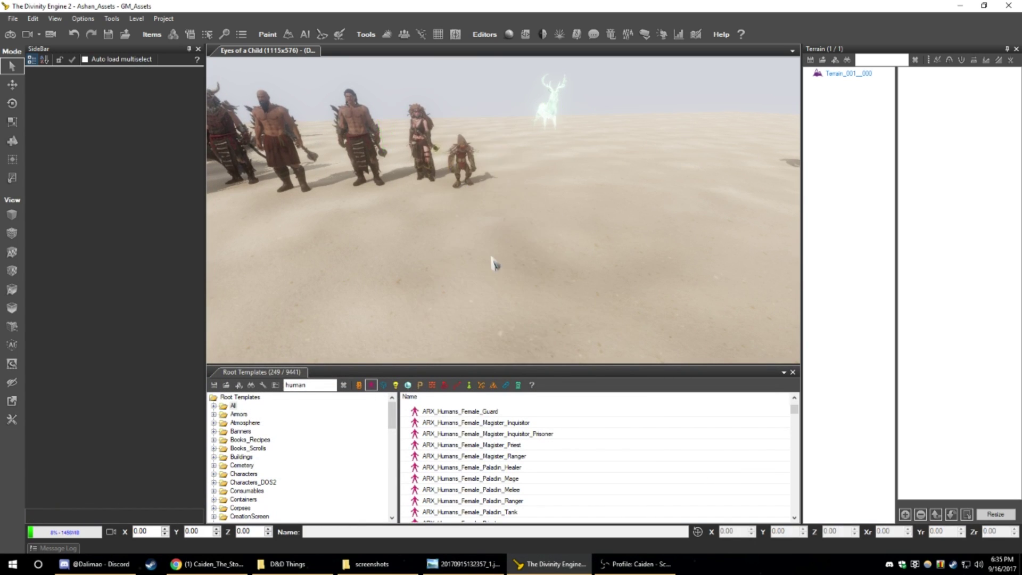
left_click(479, 413)
scroll(481, 422, "down", 1)
scroll(479, 422, "down", 1)
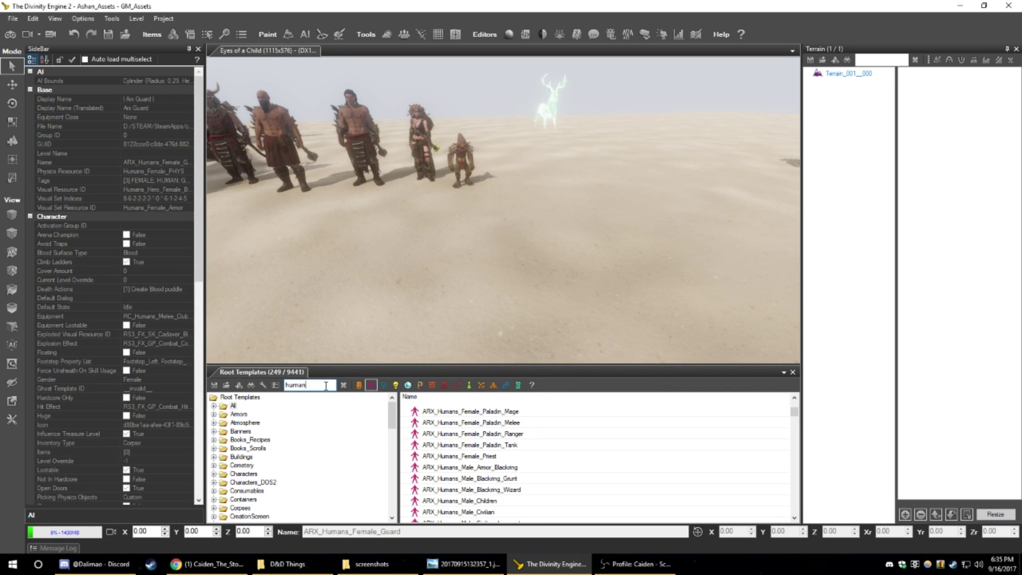
type("armor")
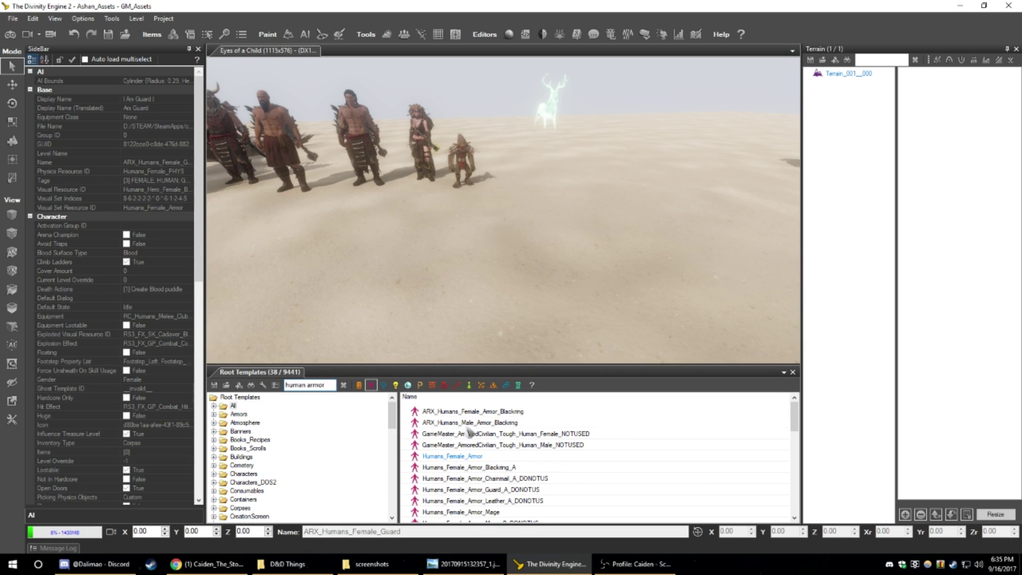
- Place one Humans_Female_Armor character on the sand in front of the character row, end placement and select it
left_click(467, 458)
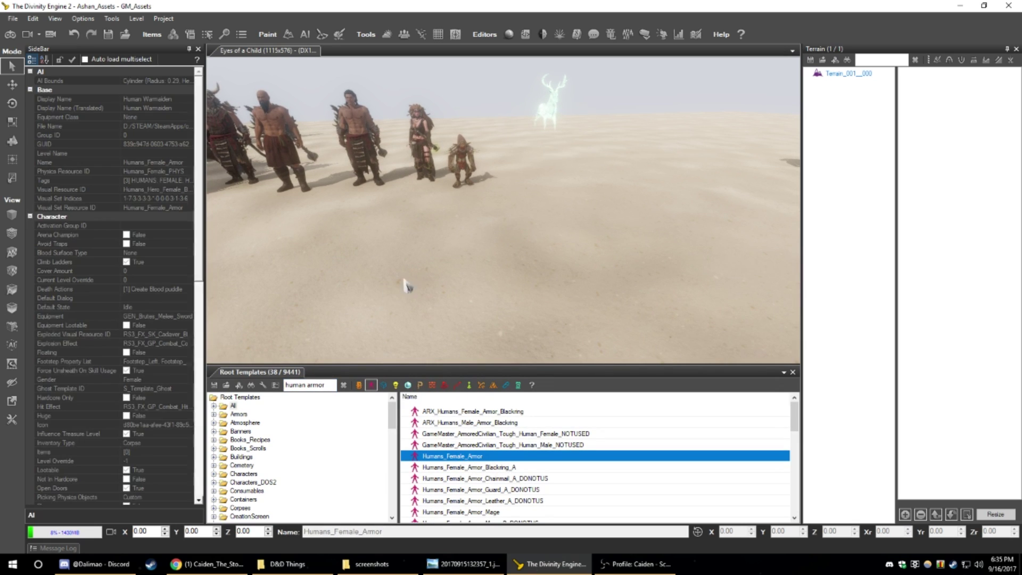
left_click(487, 299)
key("Escape")
left_click(493, 237)
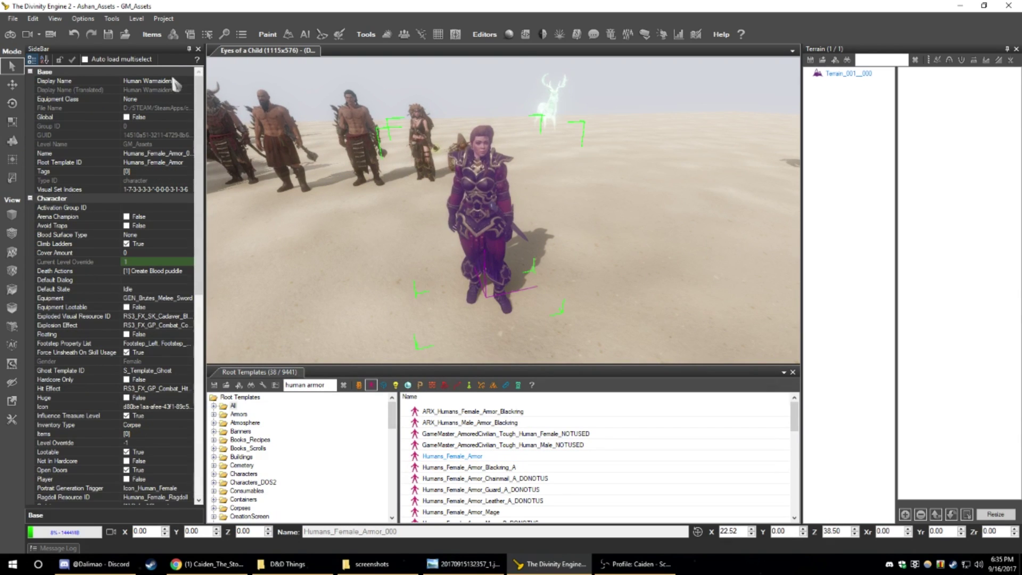
- Open the visual set editor for the placed Humans_Female_Armor character
left_click(184, 190)
left_click(187, 190)
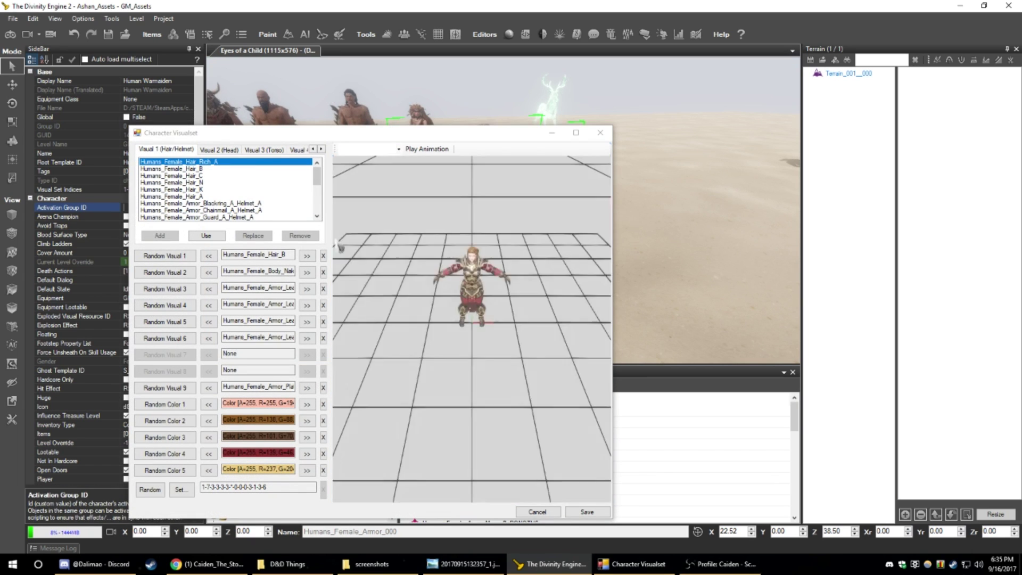
right_click_drag(492, 313, 481, 240)
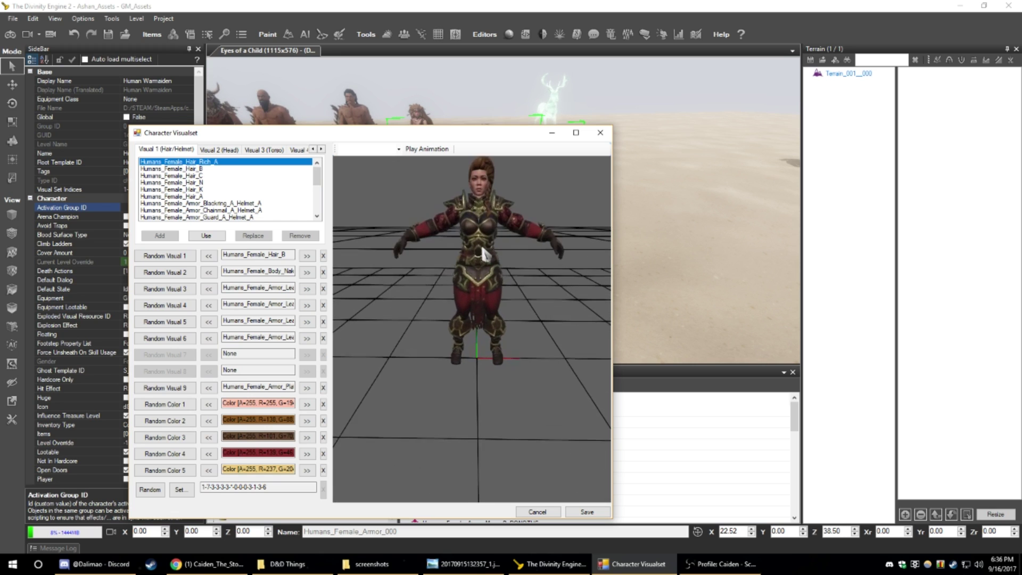
middle_click_drag(480, 240, 482, 265)
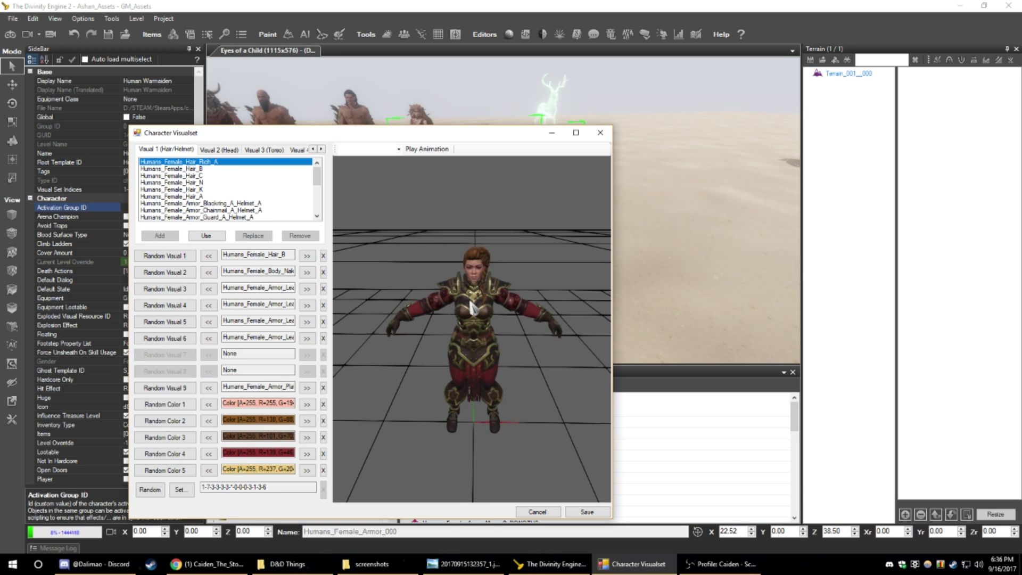
middle_click_drag(470, 302, 469, 308)
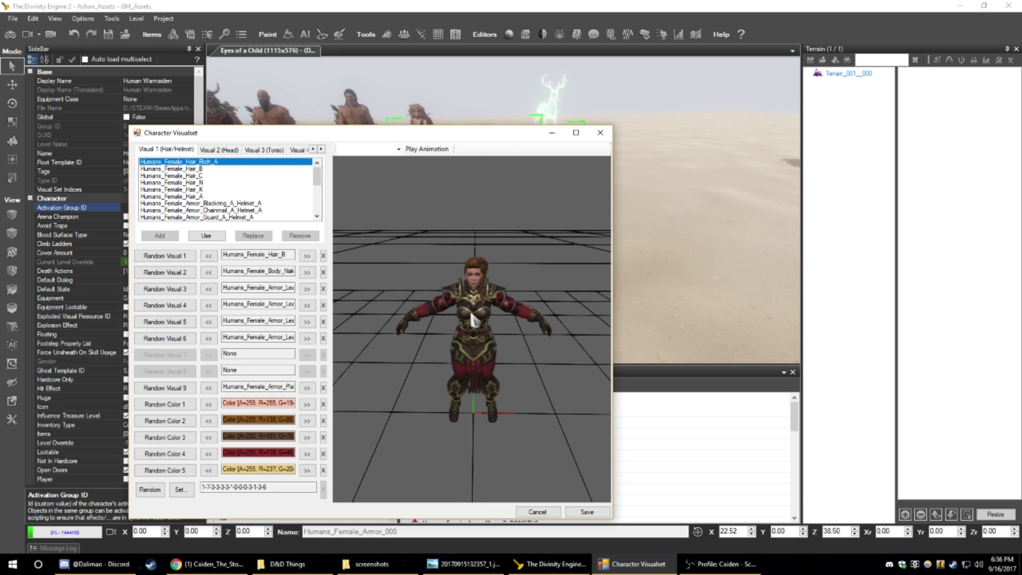
right_click_drag(468, 309, 476, 252)
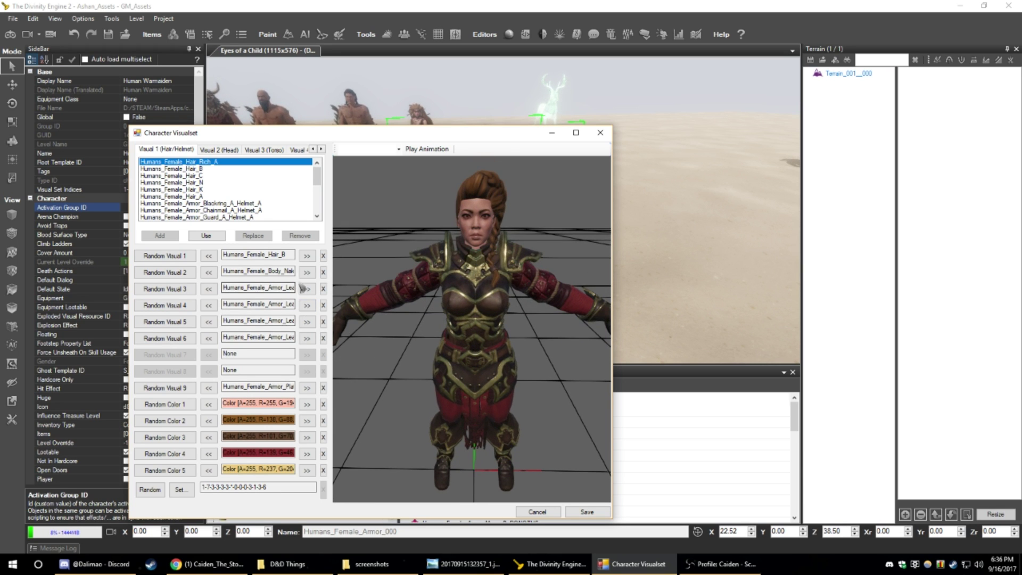
- Cycle through the hair and helmet visuals and set Visual 1 to the hooded Humans_Female_Armor_Mage_A_Helmet_A
mouse_move(183, 169)
left_mouse_down()
mouse_move(187, 198)
mouse_move(190, 176)
left_mouse_up()
left_click_drag(317, 181, 316, 200)
left_click(307, 256)
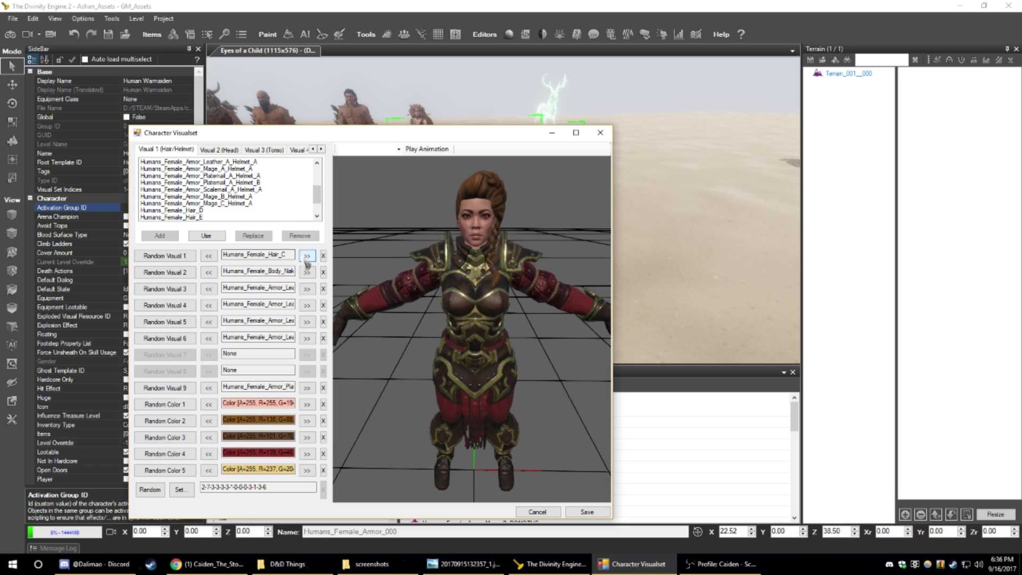
left_click(307, 256)
left_click(307, 256)
left_click(307, 256)
left_click(308, 256)
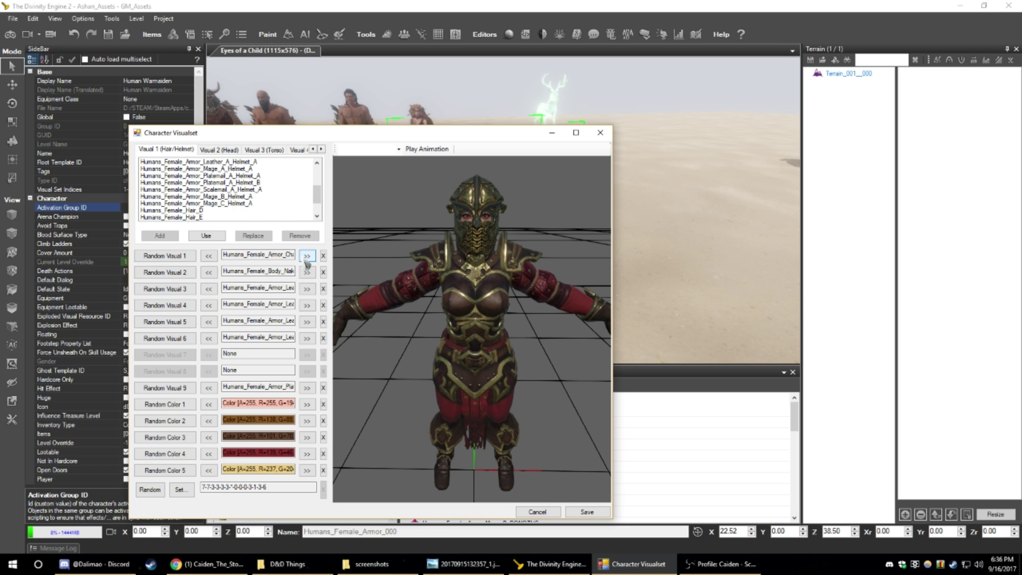
left_click(307, 256)
left_click(308, 256)
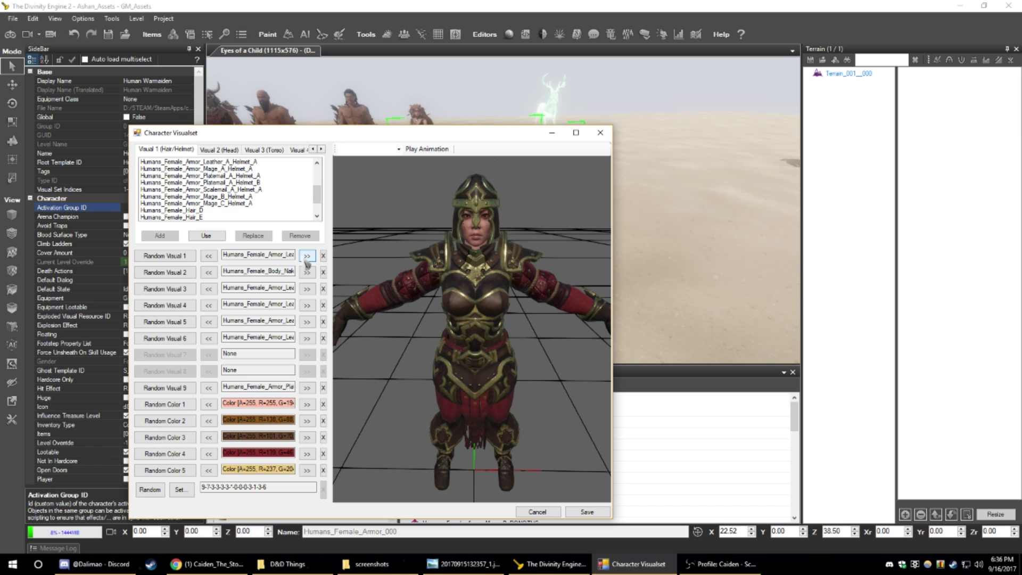
left_click(307, 257)
left_click(307, 256)
left_click(208, 256)
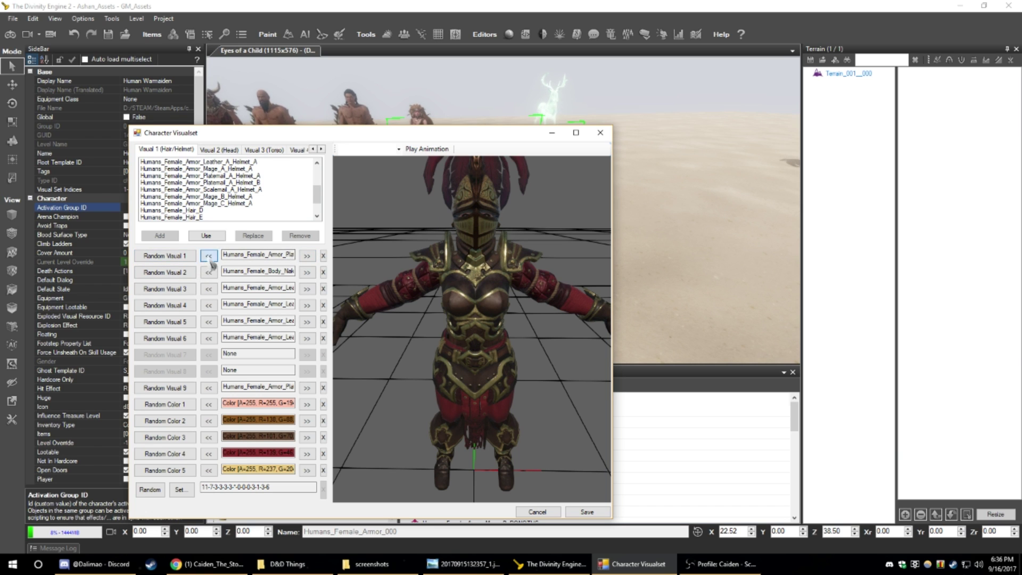
left_click_drag(454, 330, 475, 341)
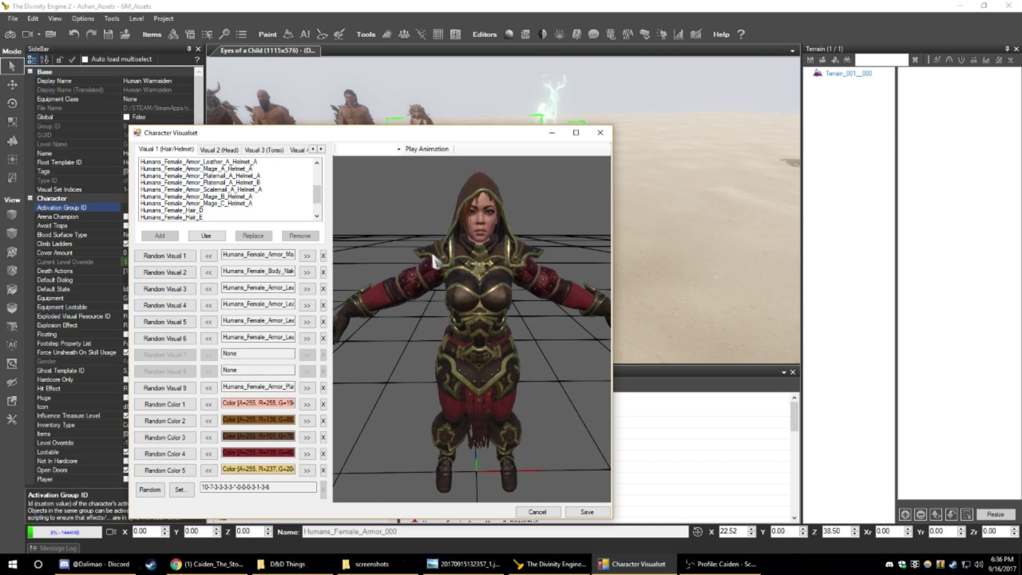
- Cycle through the head options for Visual 2 and set the head to visual index 11
left_click(307, 272)
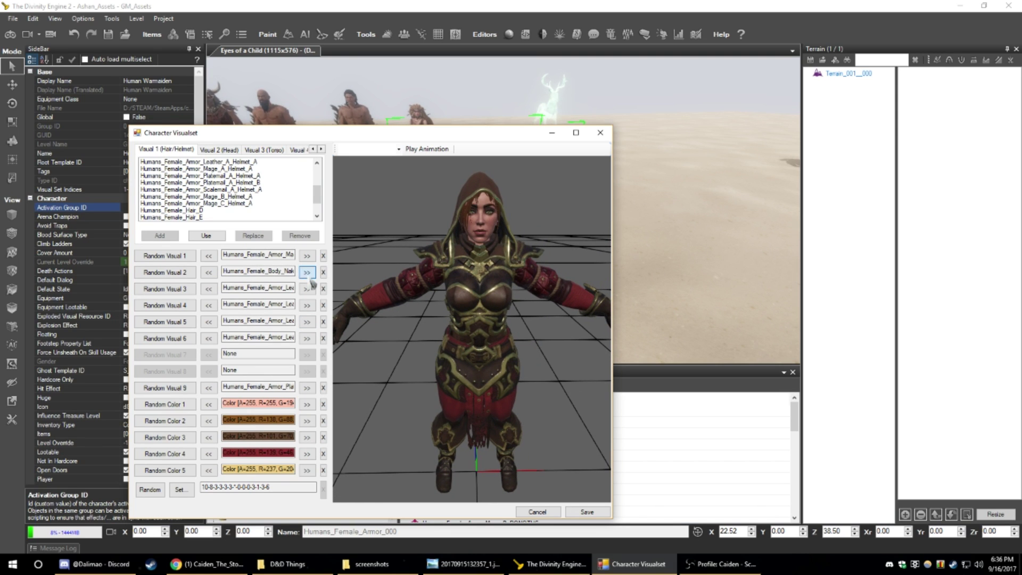
left_click(311, 277)
left_click(311, 277)
left_click(311, 277)
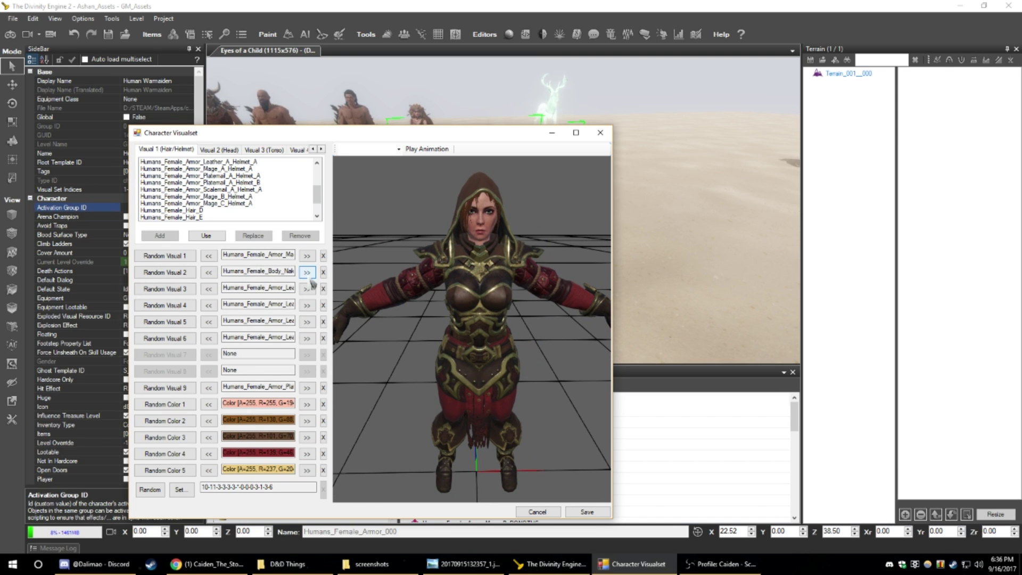
left_click(311, 276)
left_click(311, 277)
left_click(311, 277)
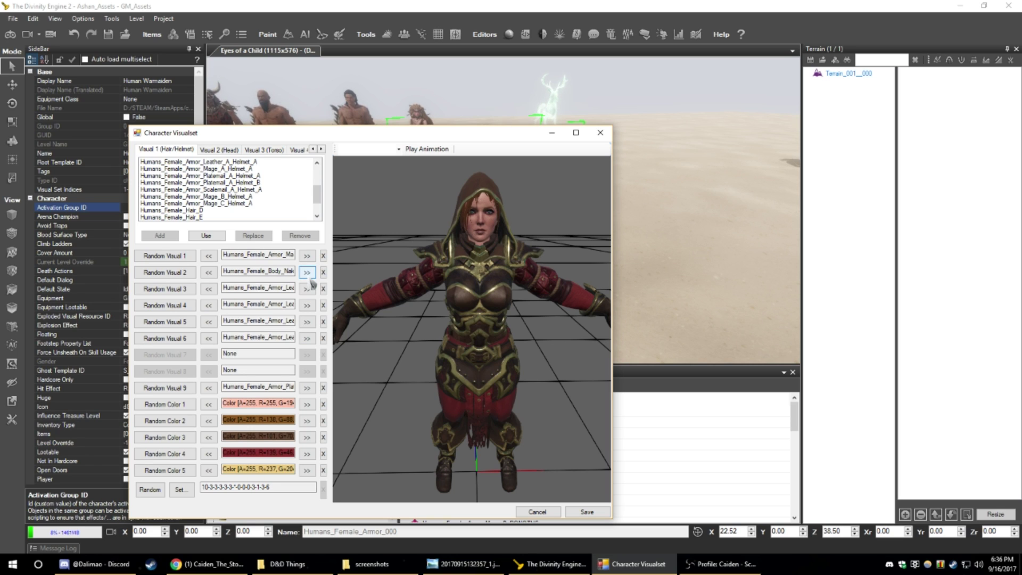
left_click(312, 279)
left_click(312, 279)
left_click(311, 279)
left_click(312, 279)
left_click(312, 279)
left_click(312, 279)
left_click(312, 279)
left_click(311, 279)
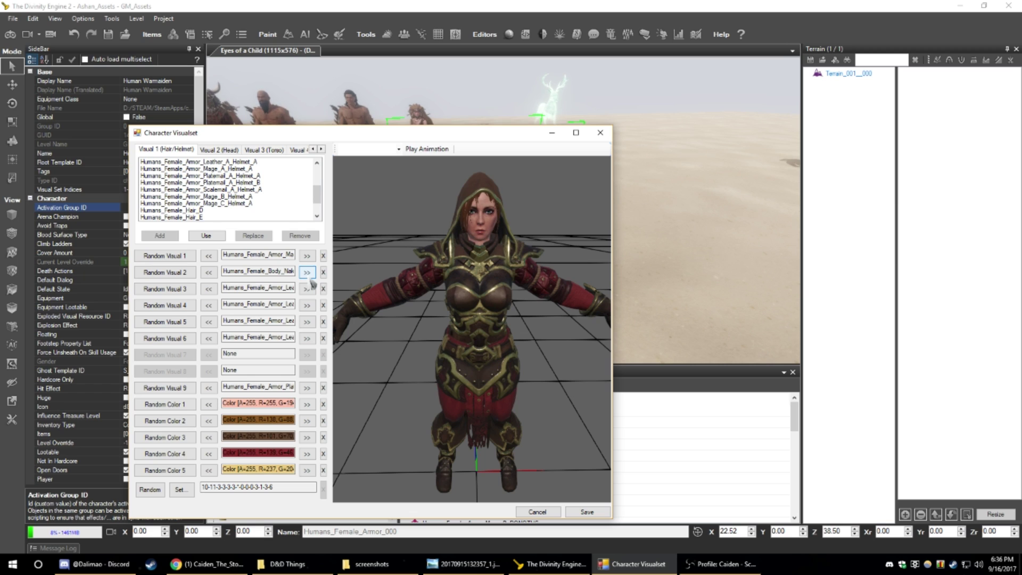
- Cycle through the torso options for Visual 3 and set the torso to the caped leather armour at visual index 8
left_click(308, 289)
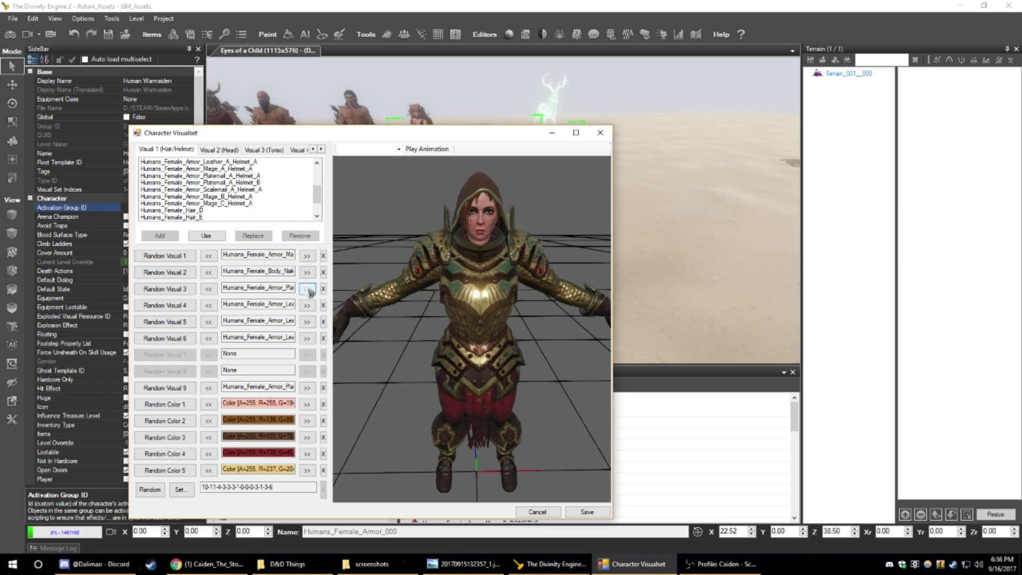
left_click(308, 289)
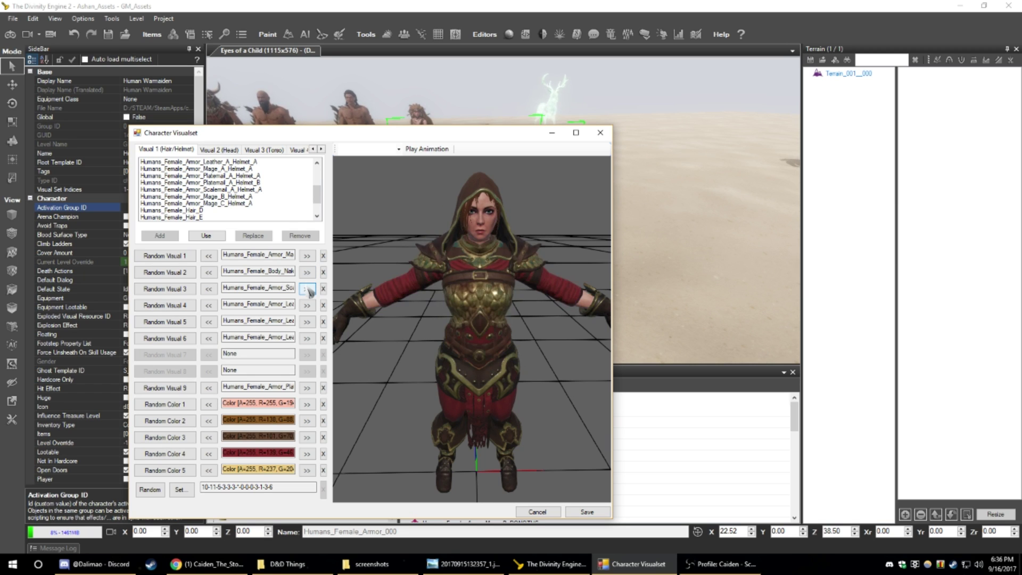
left_click(308, 289)
left_click(307, 289)
left_click(308, 290)
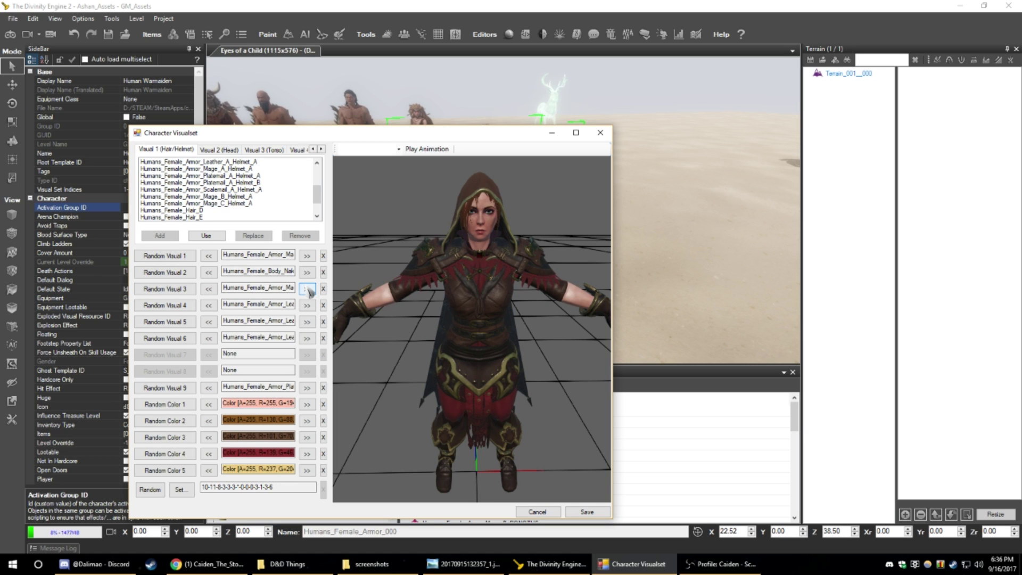
left_click(308, 289)
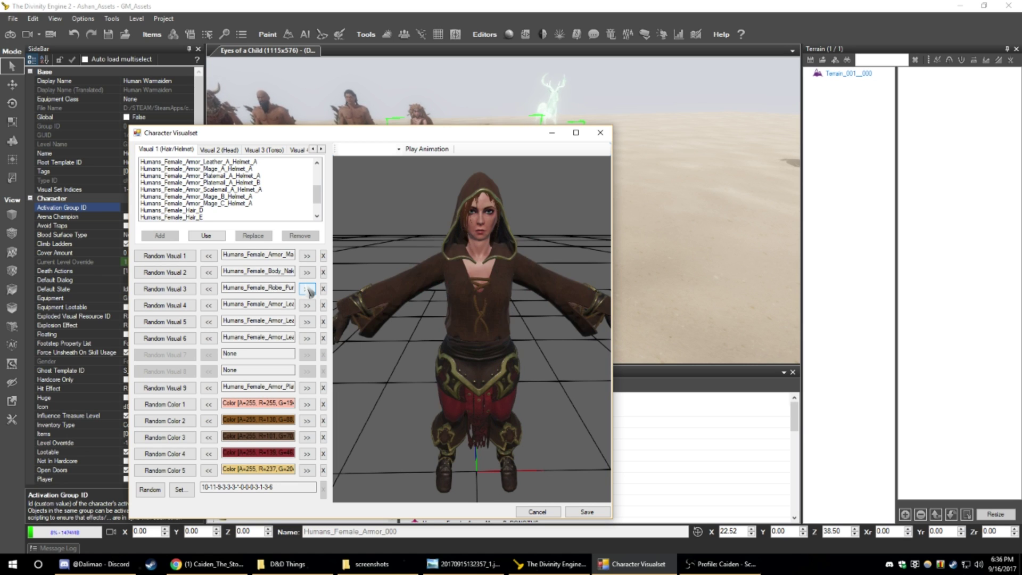
left_click(308, 289)
left_click(307, 290)
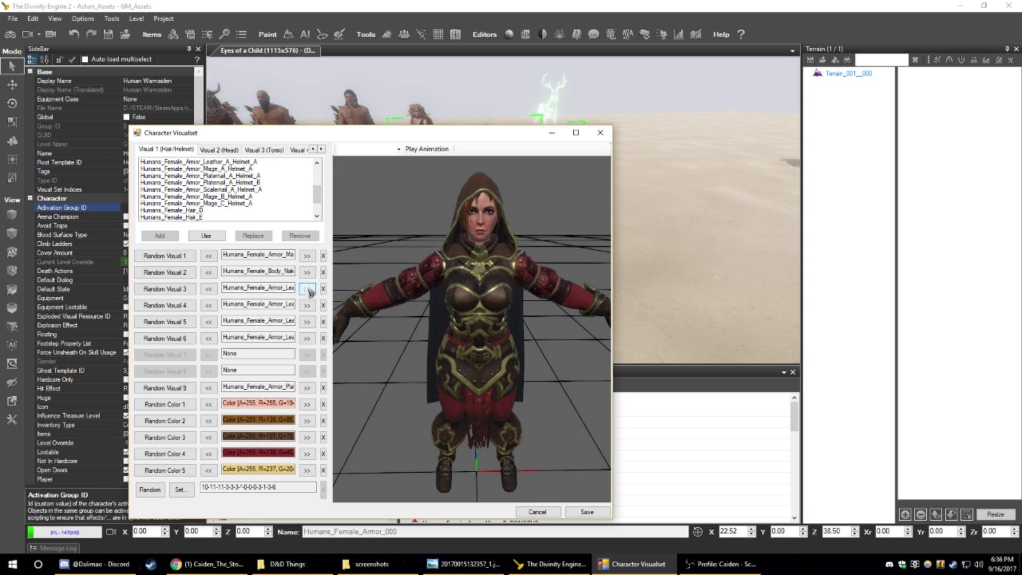
left_click(307, 289)
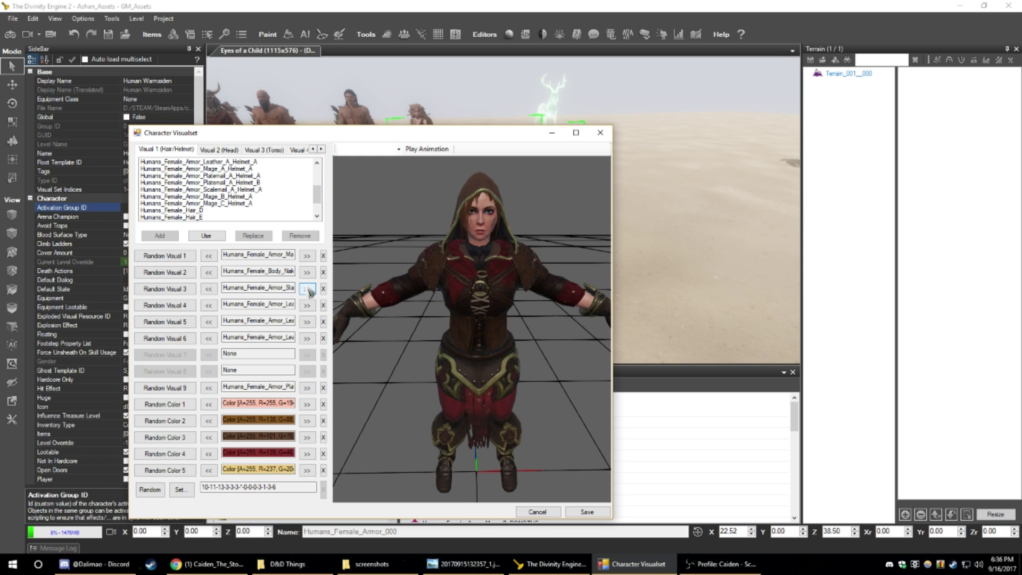
left_click(308, 290)
left_click(308, 290)
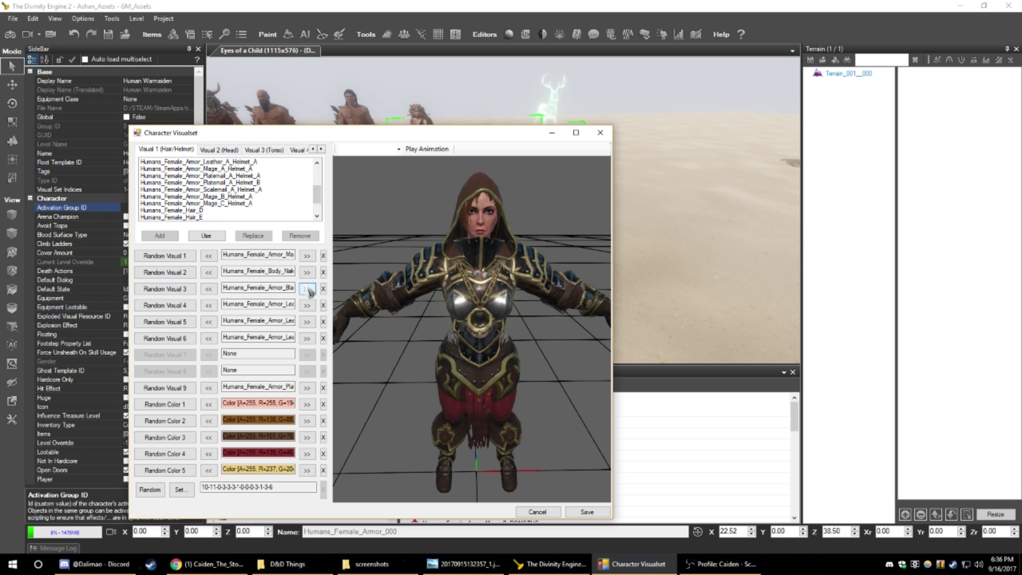
left_click(307, 289)
left_click(308, 289)
left_click(308, 289)
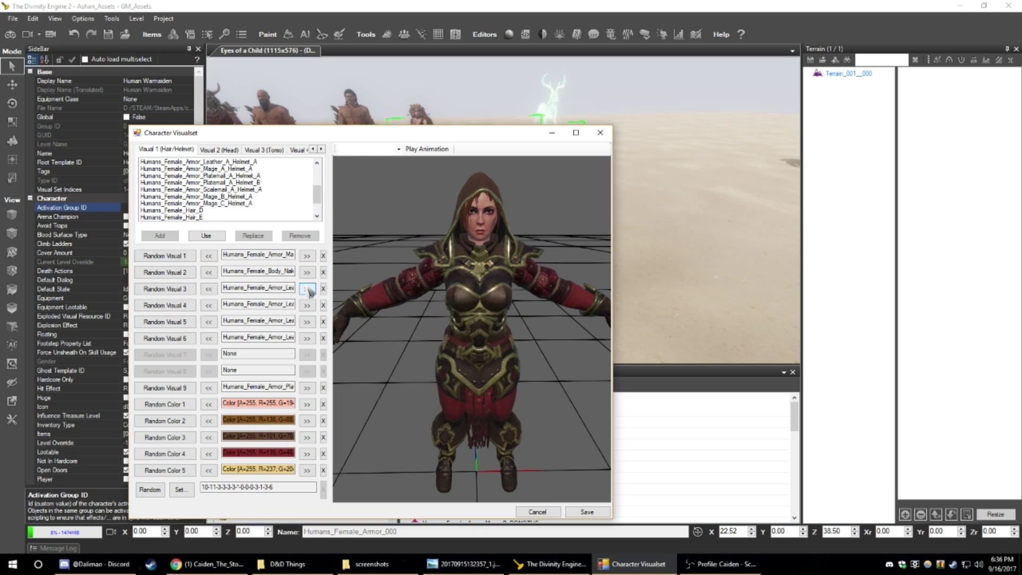
left_click(308, 289)
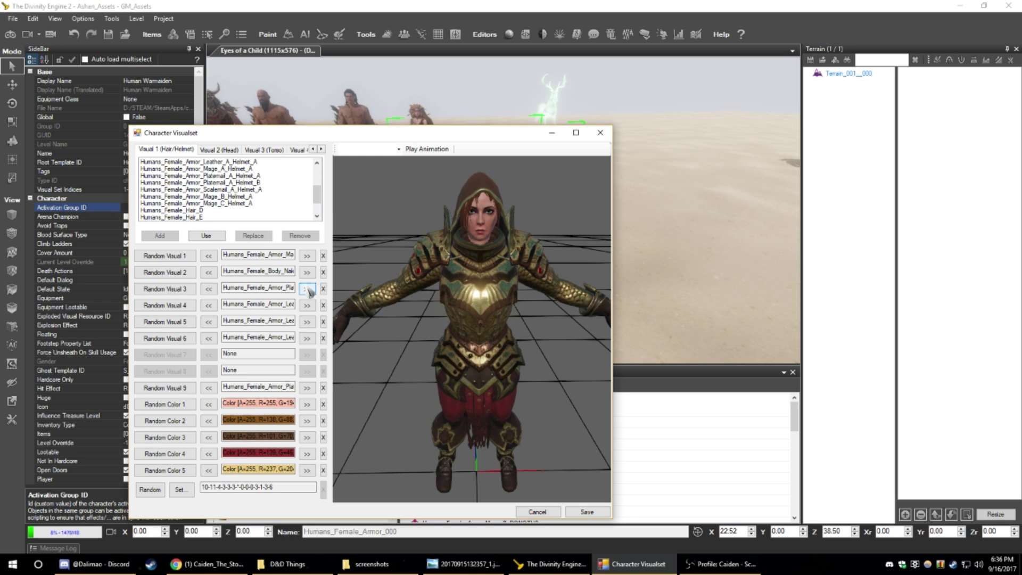
left_click(308, 289)
left_click(308, 289)
left_click(307, 289)
left_click(308, 289)
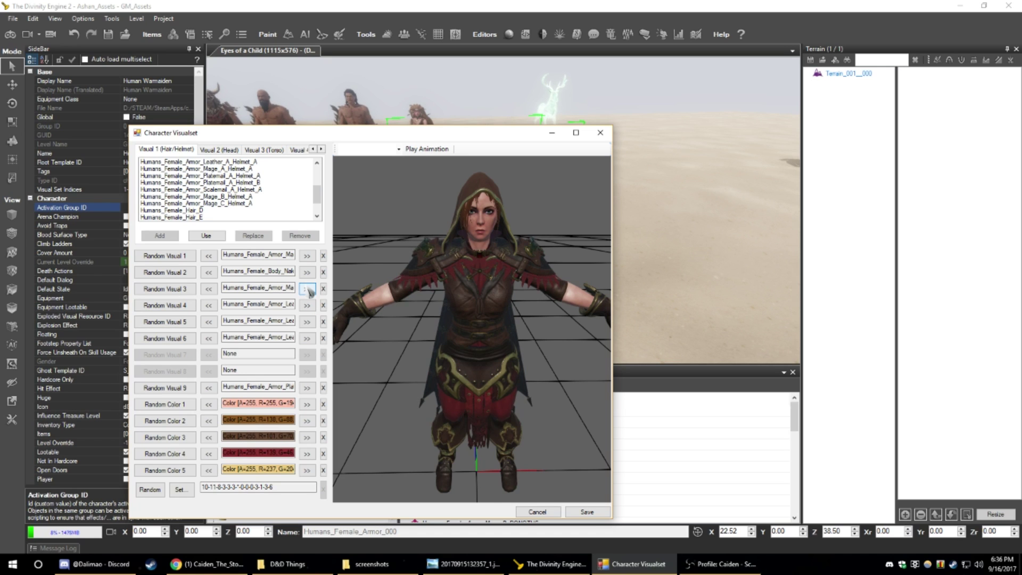
- Cycle through the arm options for Visual 4 and set the arms to the bare-handed sleeves at visual index 8
left_click(308, 306)
scroll(463, 319, "up", 5)
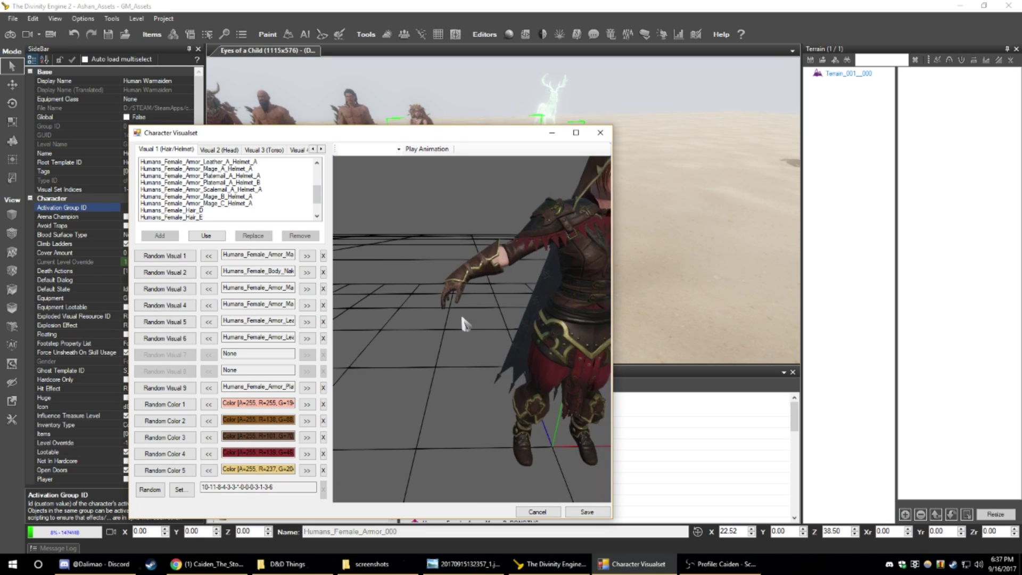
left_click(307, 306)
left_click(309, 307)
left_click(309, 308)
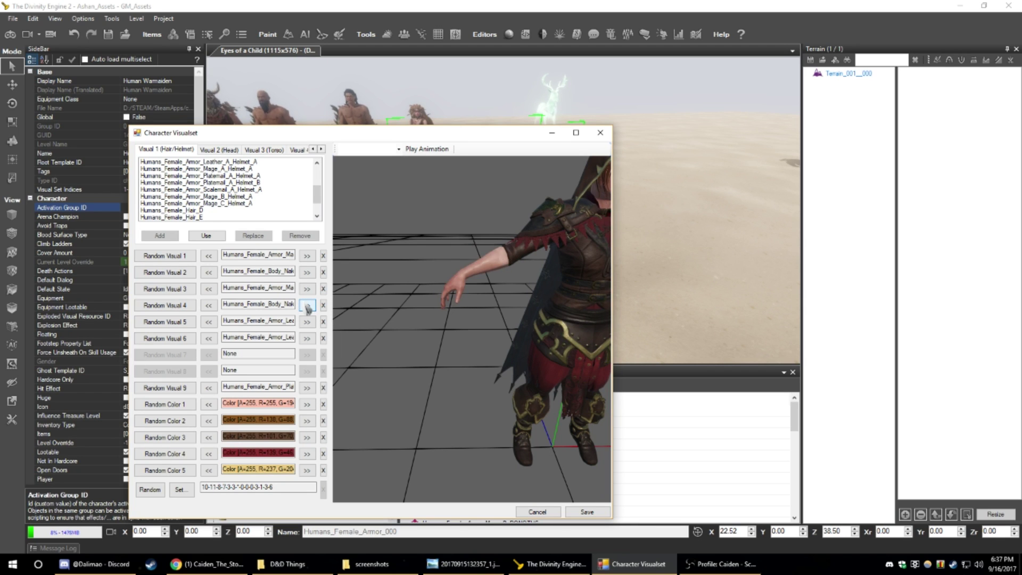
left_click(308, 307)
left_click(308, 307)
left_click(210, 307)
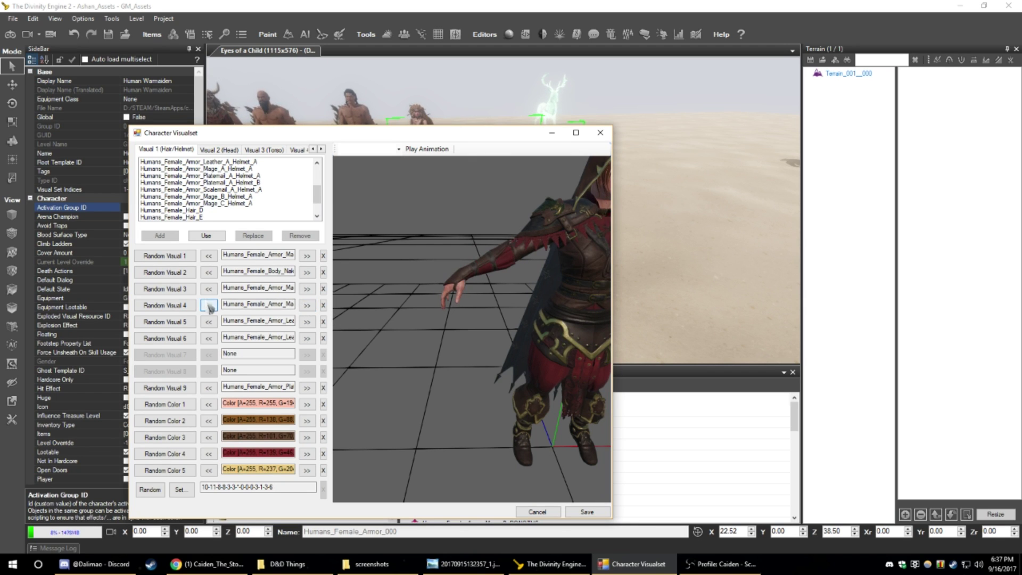
- Cycle through the trouser options for Visual 5 and set them to the long-skirted design at visual index 7
middle_click_drag(462, 323, 442, 318)
left_click(308, 323)
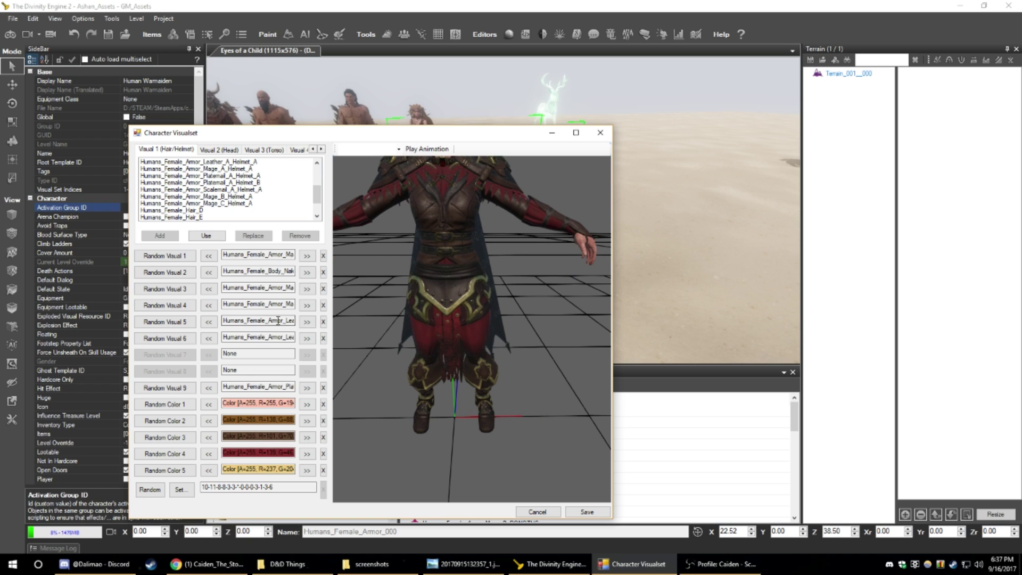
left_click(308, 323)
left_click(307, 322)
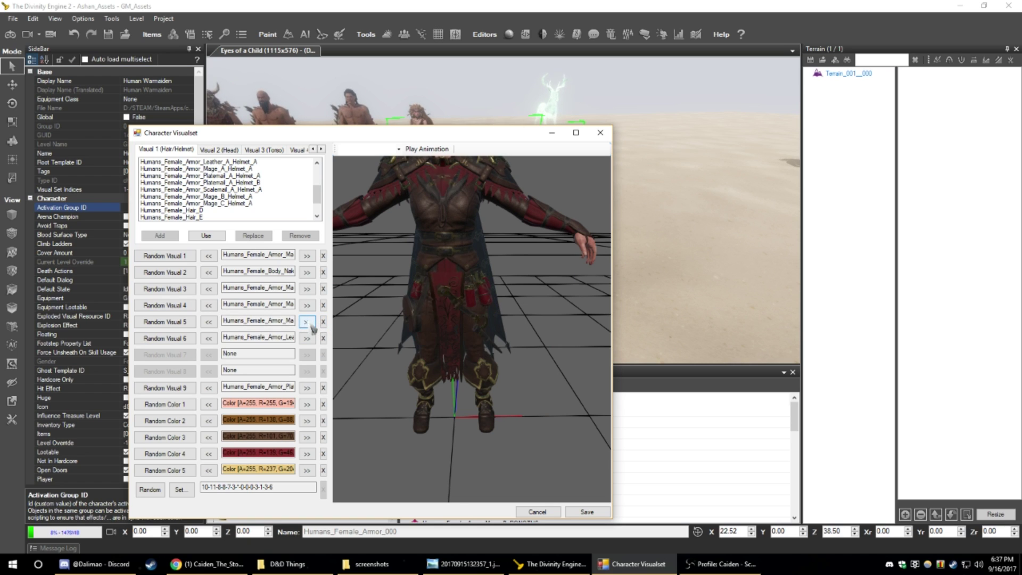
left_click(307, 322)
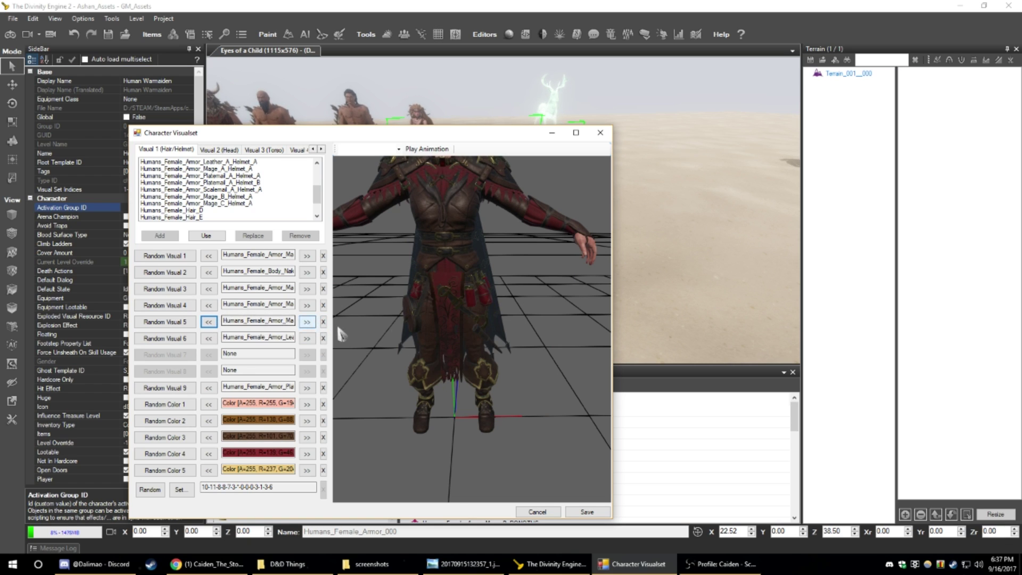
- Cycle through the boot options for Visual 6 and set the boots to the metal-kneed design at visual index 9
middle_click_drag(403, 325, 407, 291)
scroll(407, 292, "up", 4)
right_click_drag(406, 280, 407, 281)
middle_click_drag(407, 281, 409, 273)
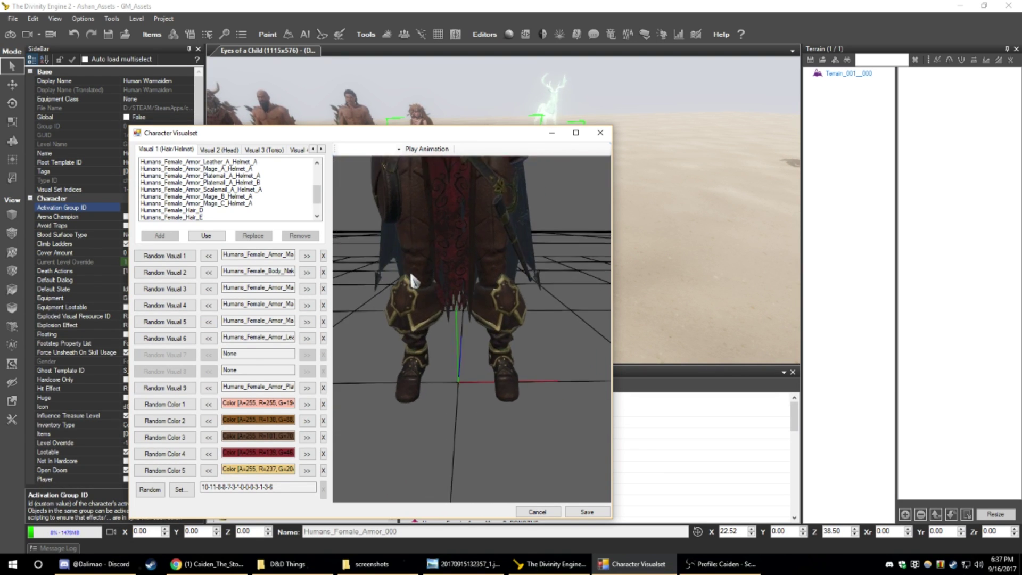
left_click(306, 341)
left_click(306, 342)
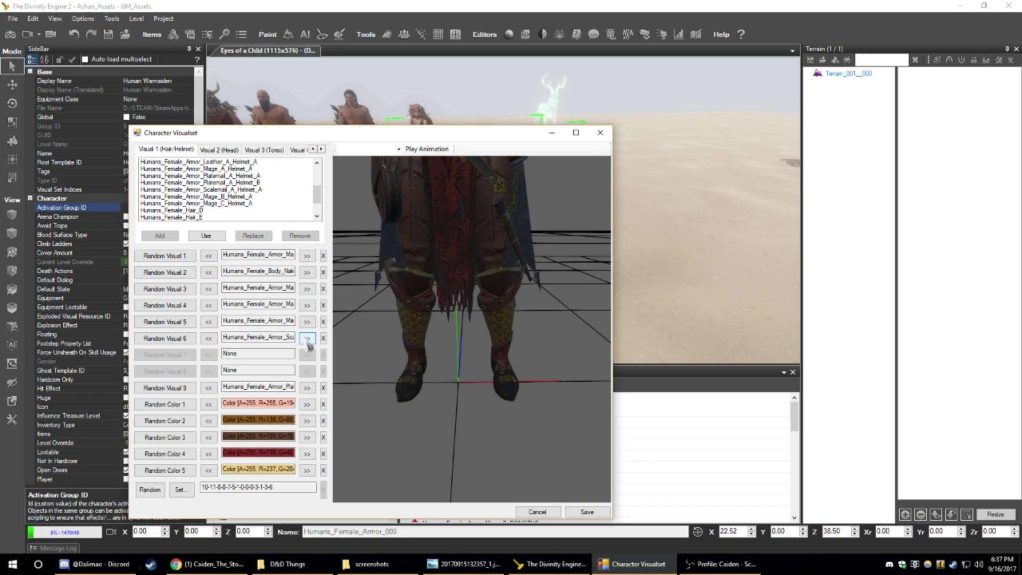
left_click(306, 343)
left_click(308, 344)
left_click(307, 342)
left_click(307, 342)
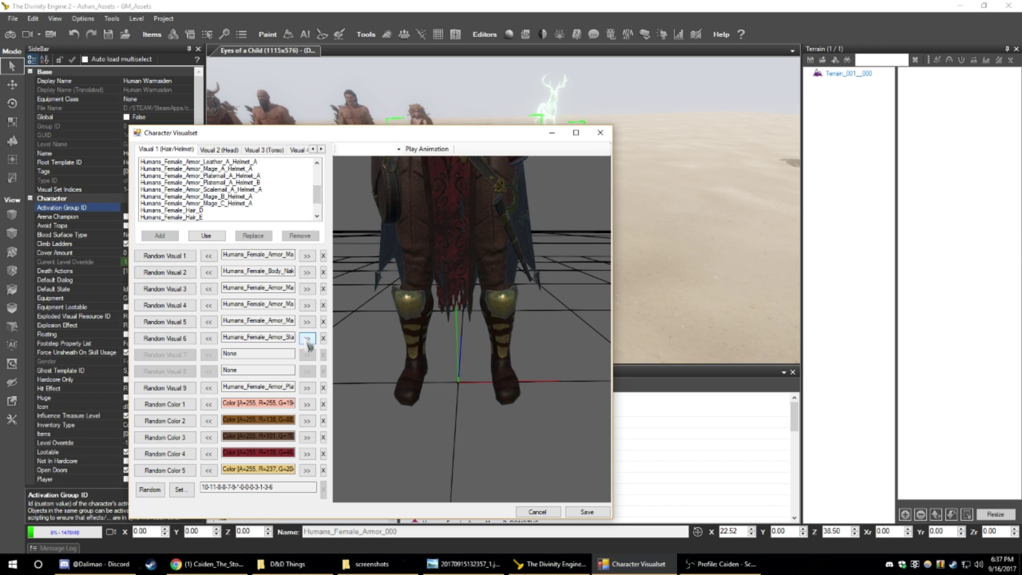
left_click(307, 342)
left_click(307, 342)
left_click(308, 343)
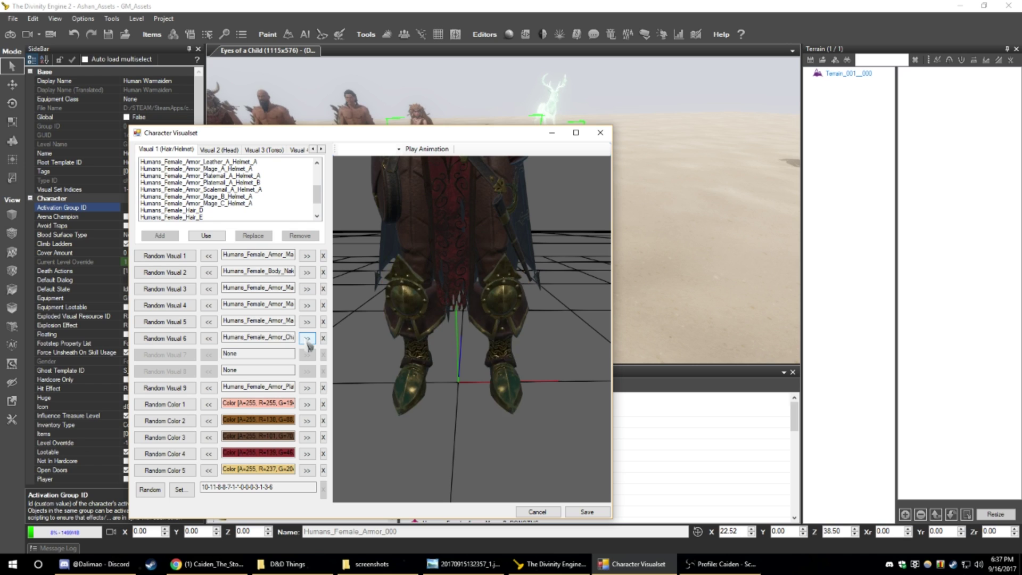
left_click(307, 342)
left_click(307, 342)
left_click(307, 342)
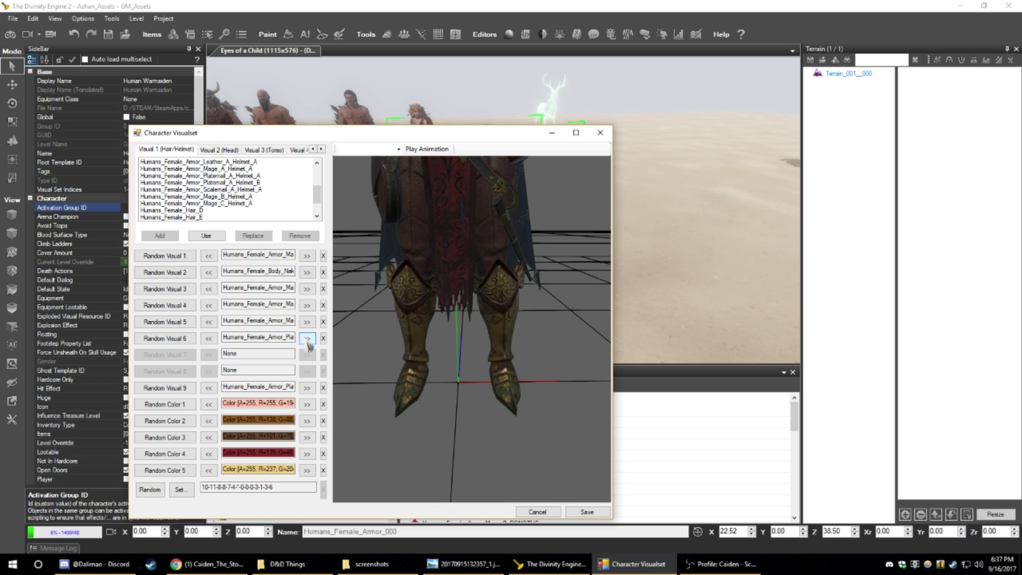
left_click(307, 342)
left_click(307, 340)
left_click(307, 339)
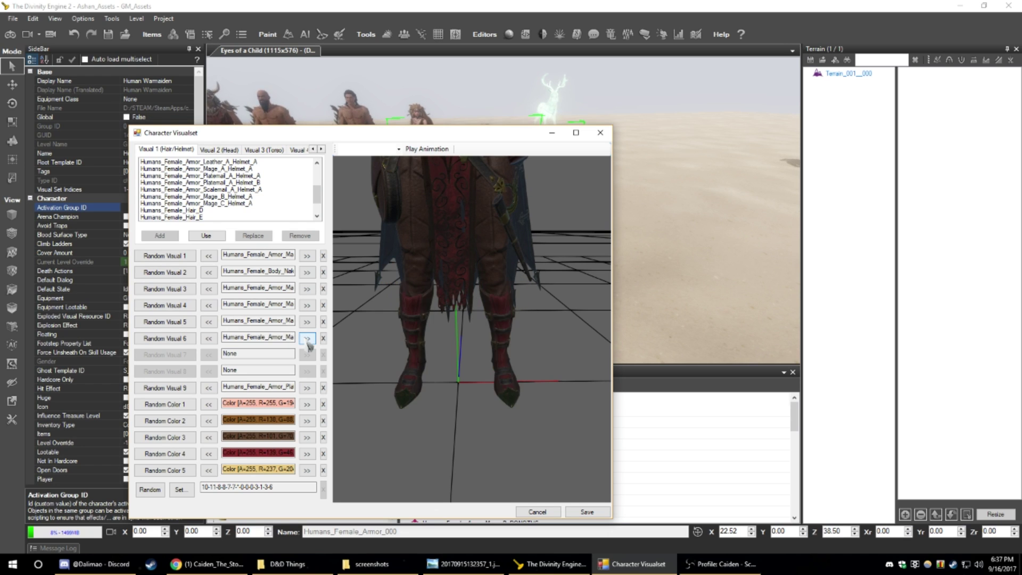
left_click(307, 340)
left_click(307, 339)
left_click(307, 340)
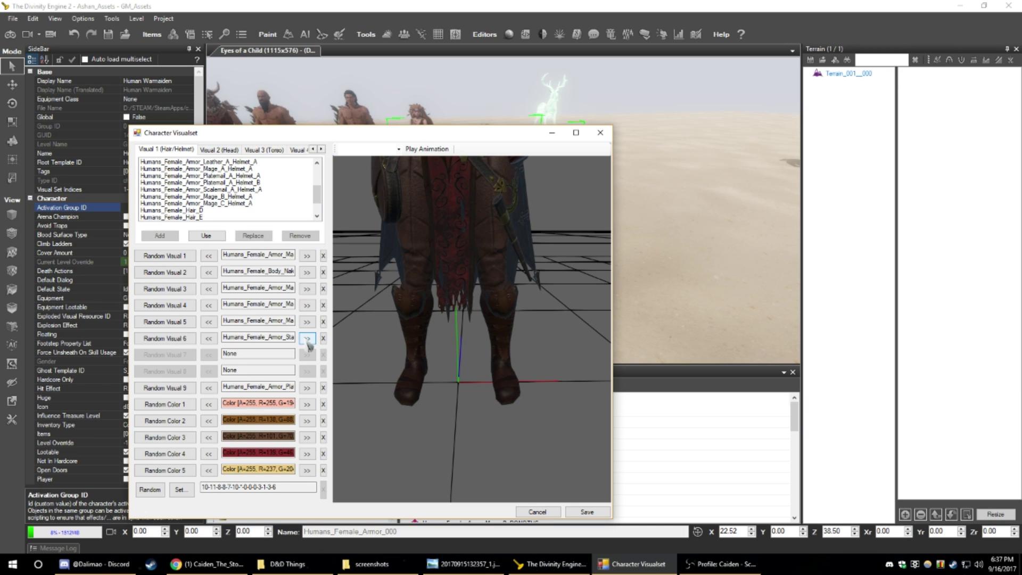
left_click(208, 339)
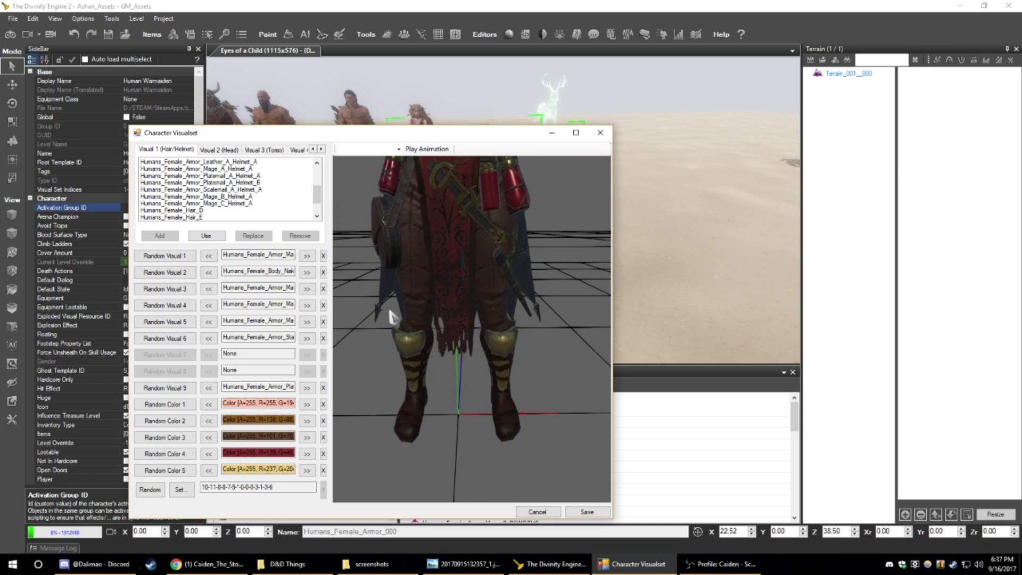
- Clear and reassign Visual 9 repeatedly to compare the whole character with and without it
middle_click_drag(390, 311, 389, 323)
right_click_drag(388, 322, 417, 378)
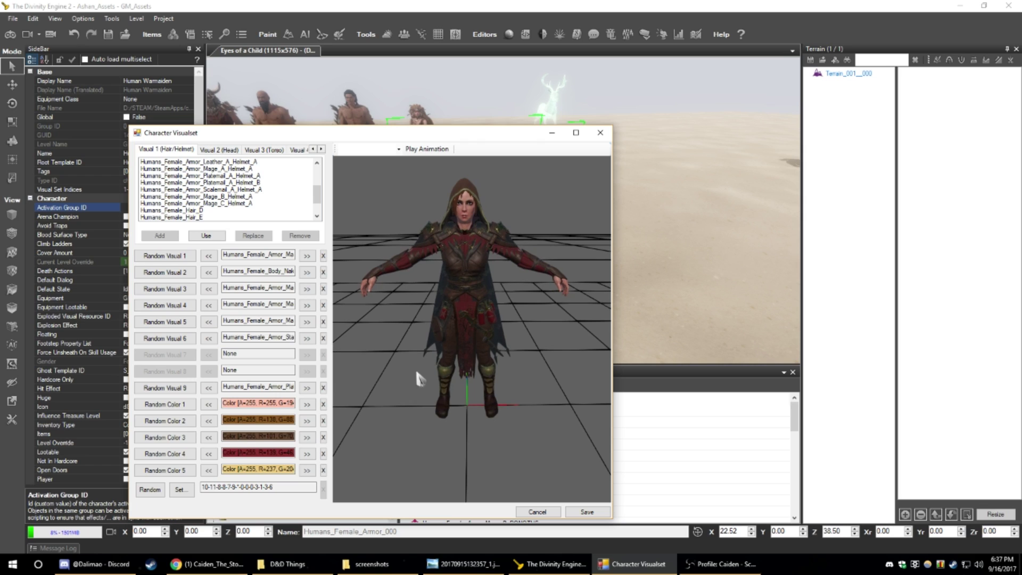
left_click(307, 390)
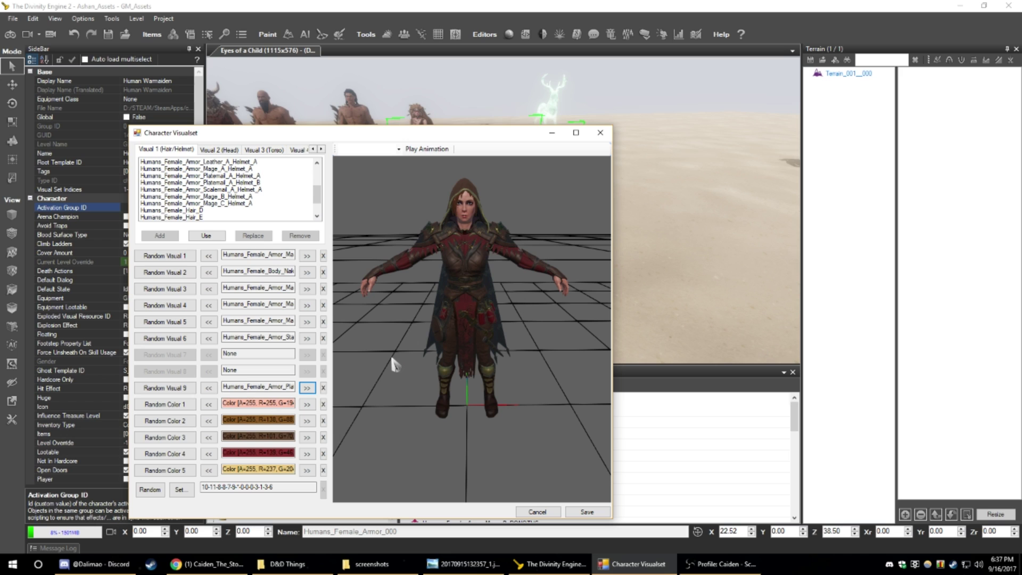
left_click(324, 389)
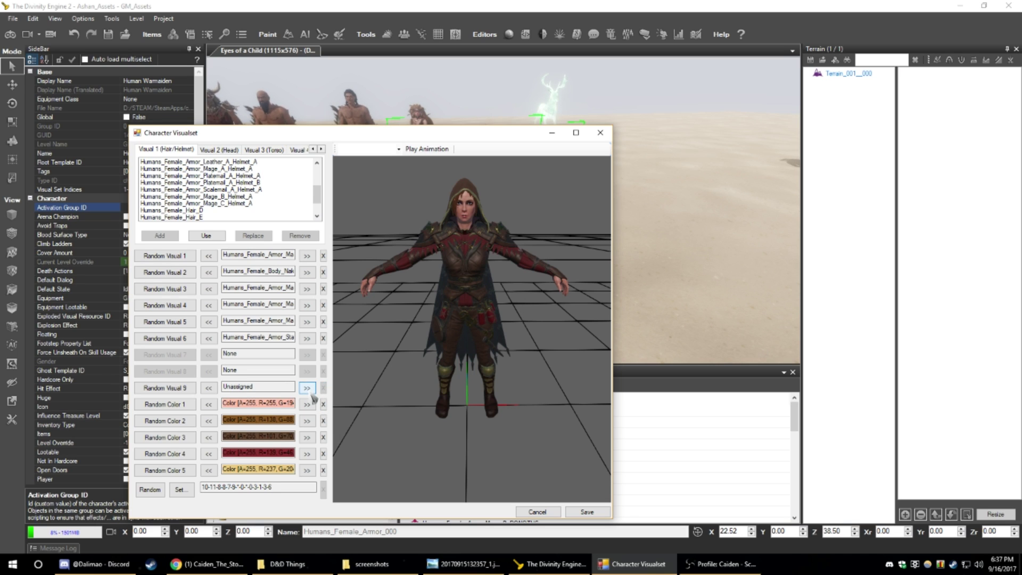
left_click(307, 388)
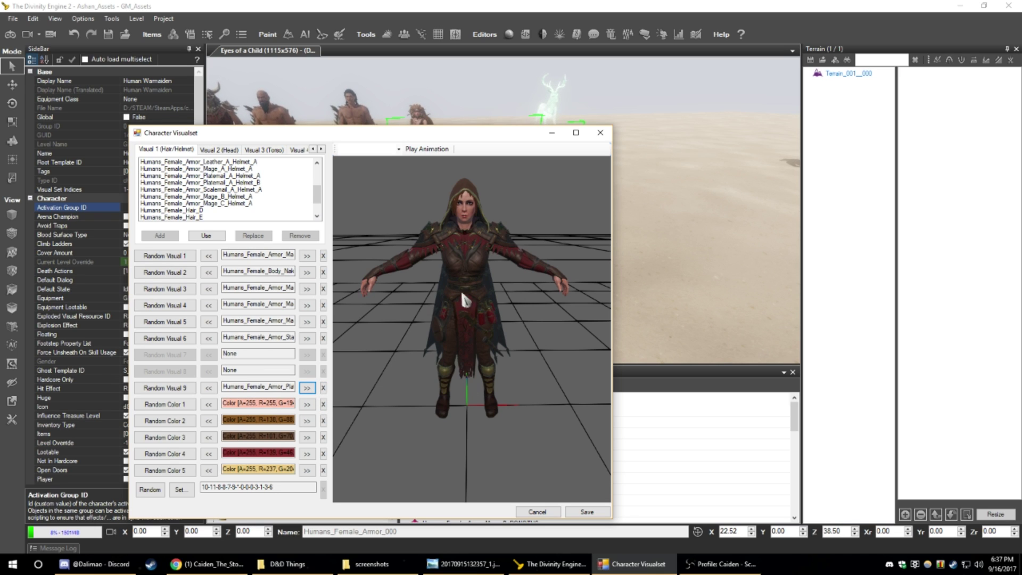
left_click(324, 389)
left_click(314, 389)
left_click(324, 387)
left_click(307, 387)
- Cycle through the skin colours for Color 1 up to the dark brown at index 6
left_click(307, 404)
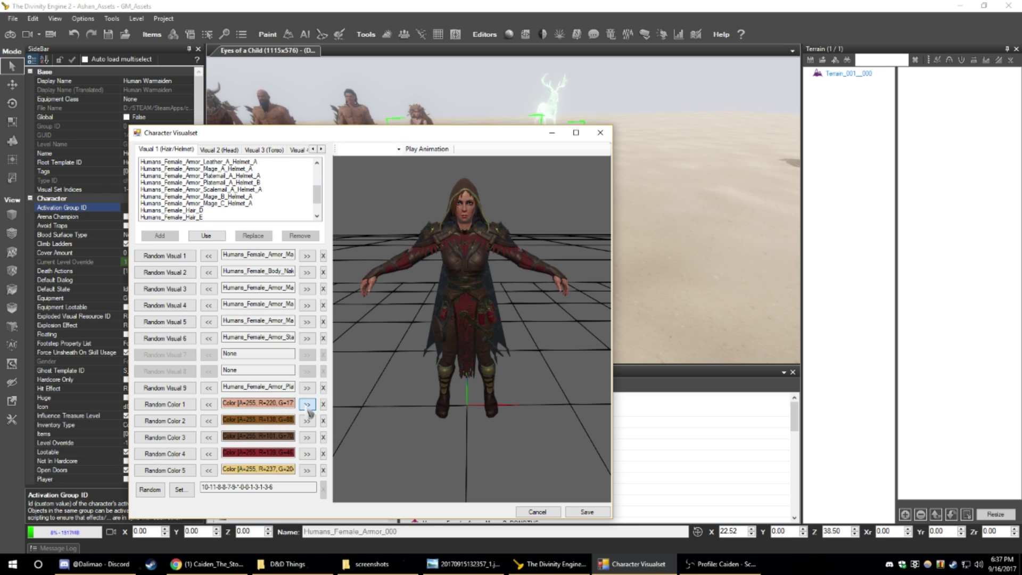
left_click(306, 407)
left_click(307, 407)
left_click(307, 407)
left_click(306, 407)
left_click(307, 407)
- Set the skin colour to R=220, G=171, B=141 from the Color 1 list
left_click(323, 149)
left_click(322, 149)
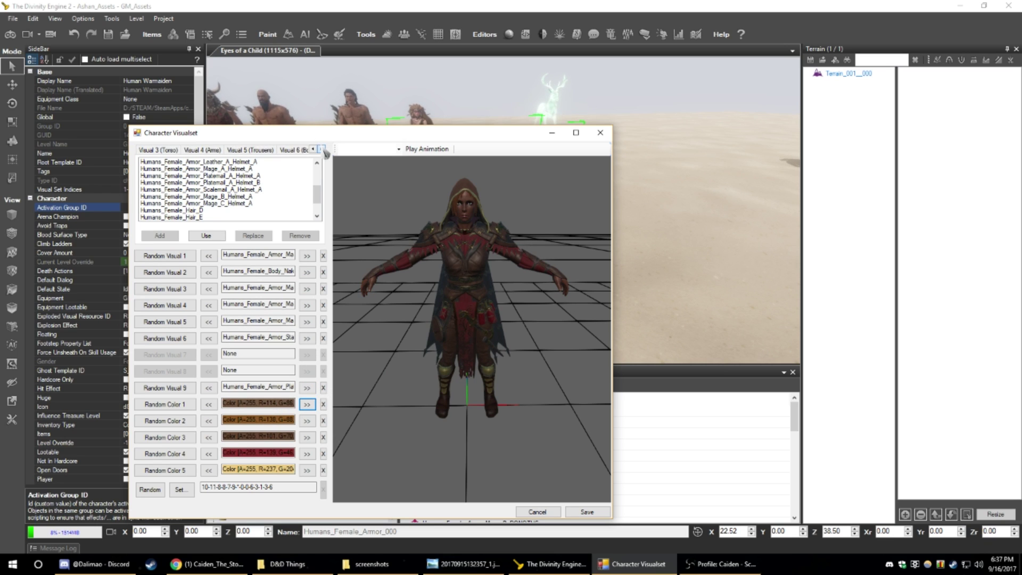
left_click(214, 151)
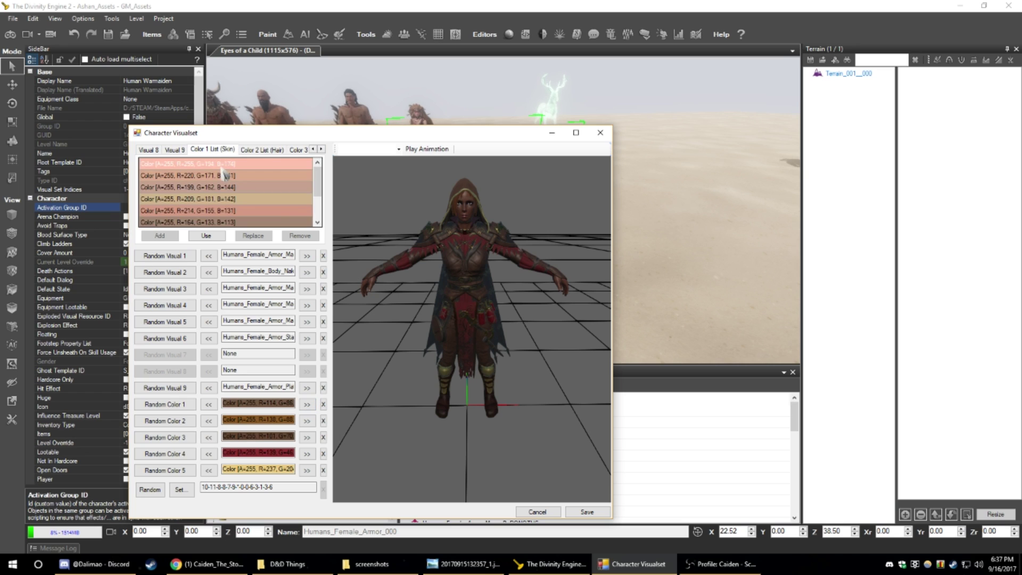
mouse_move(318, 181)
left_mouse_down()
mouse_move(320, 205)
mouse_move(320, 172)
left_mouse_up()
left_click(176, 175)
left_click(206, 235)
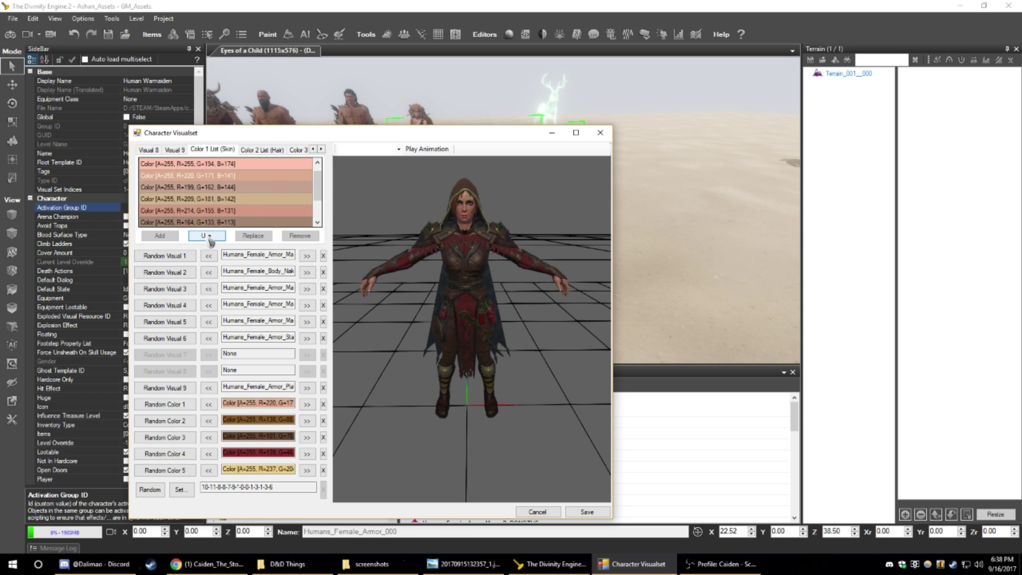
- Try the purple hair colour R=92, G=48, B=78, and set Color 2 to the near-black R=44, G=37, B=37
left_click(261, 150)
left_click_drag(323, 192, 323, 213)
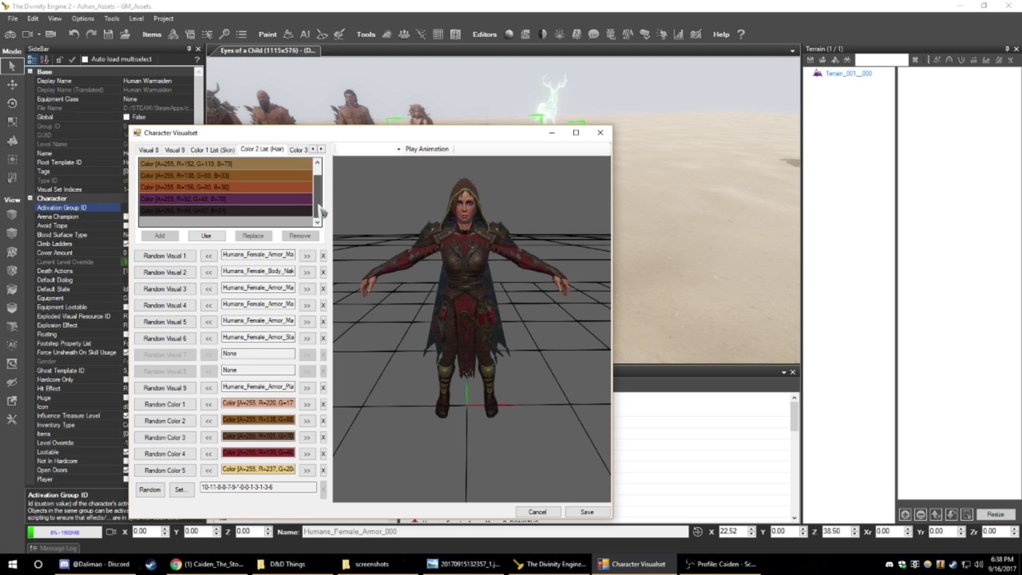
left_click(261, 198)
left_click(206, 235)
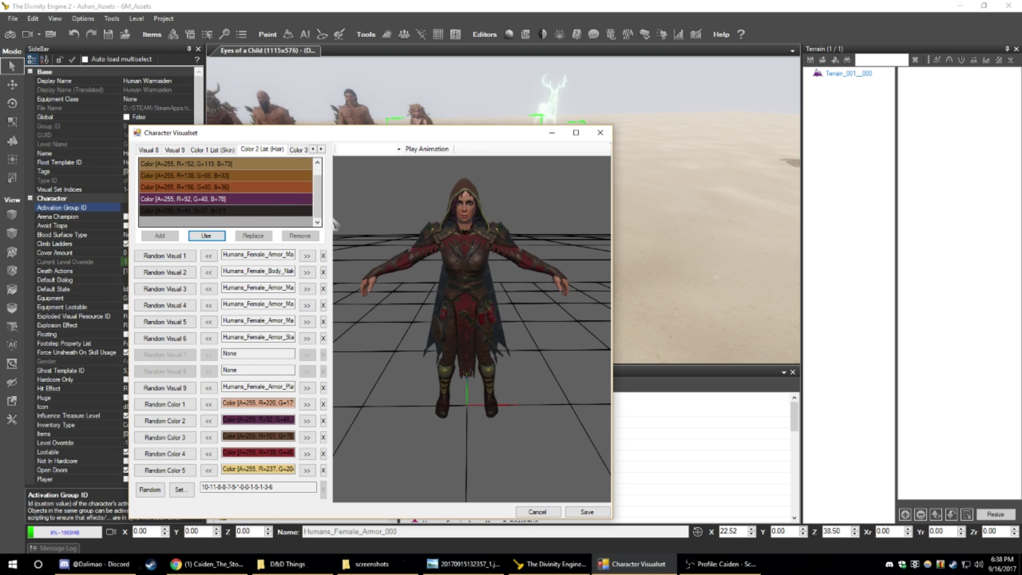
left_click(307, 212)
left_click(206, 235)
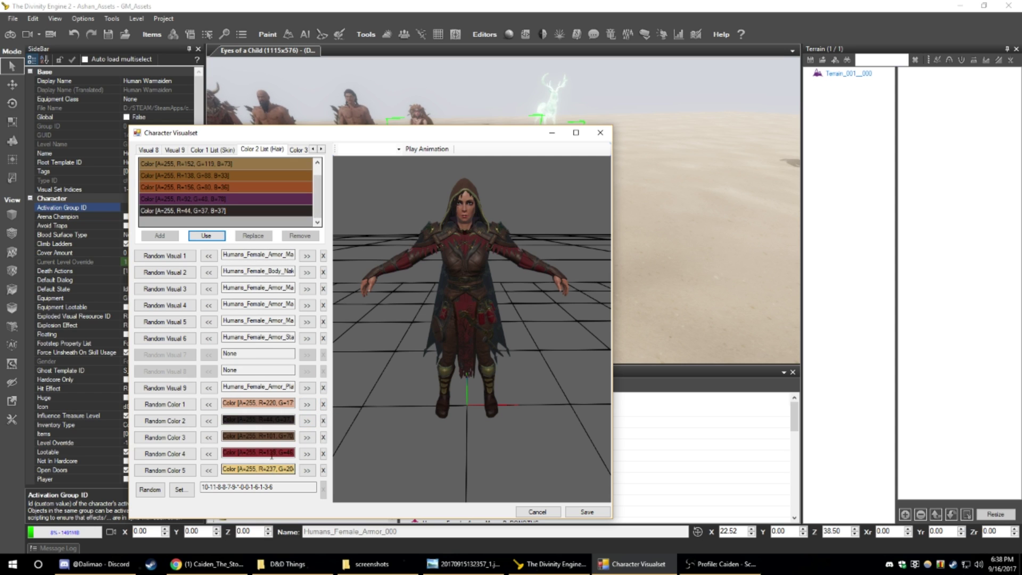
- Try the cloth colours R=49, G=73, B=107 and R=175, G=75, B=39, and set Color 3 to R=111, G=64, B=64
left_click(299, 149)
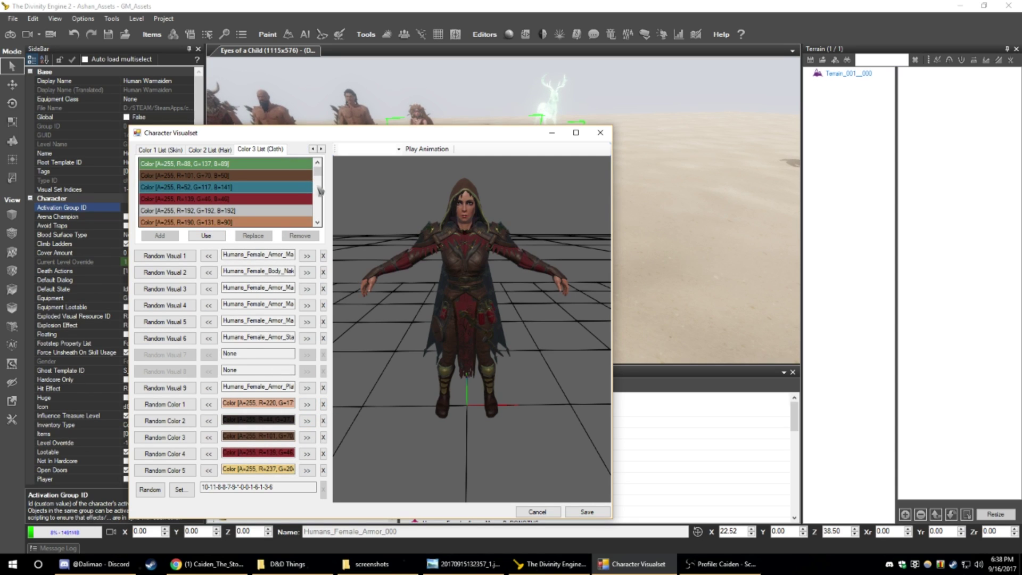
left_click_drag(322, 178, 323, 183)
left_click_drag(321, 183, 320, 201)
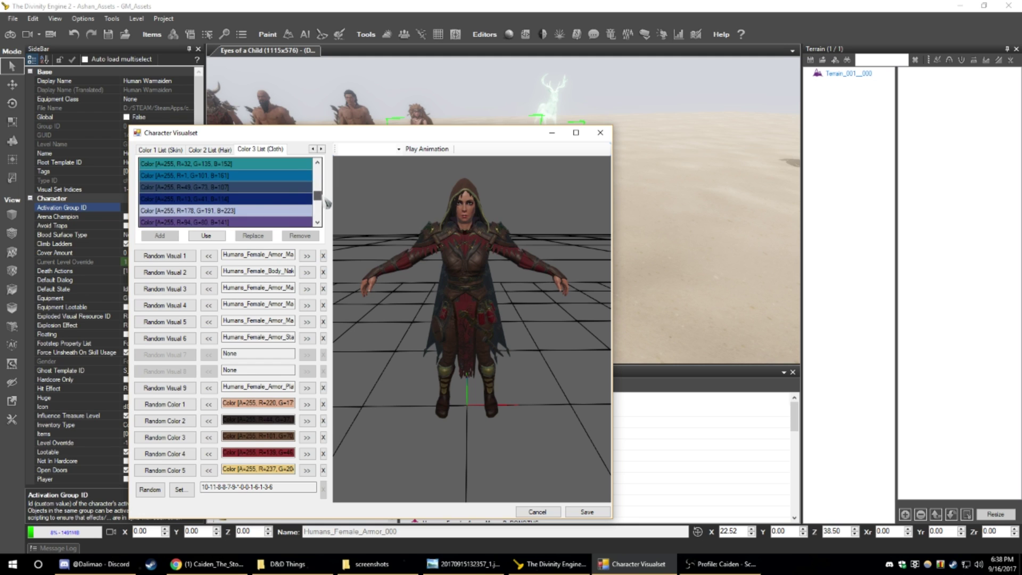
left_click(212, 237)
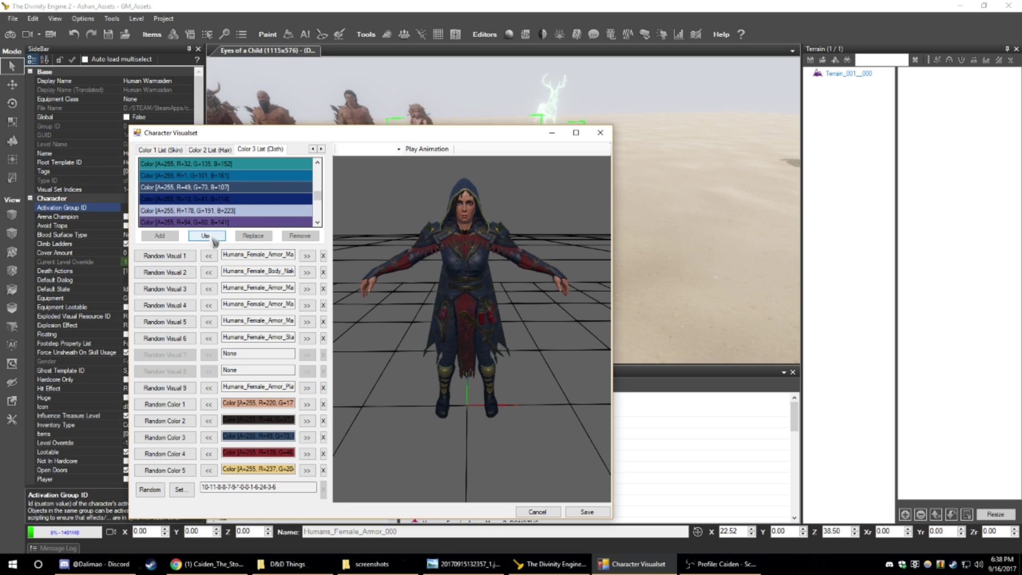
left_click_drag(320, 198, 322, 185)
left_click(287, 209)
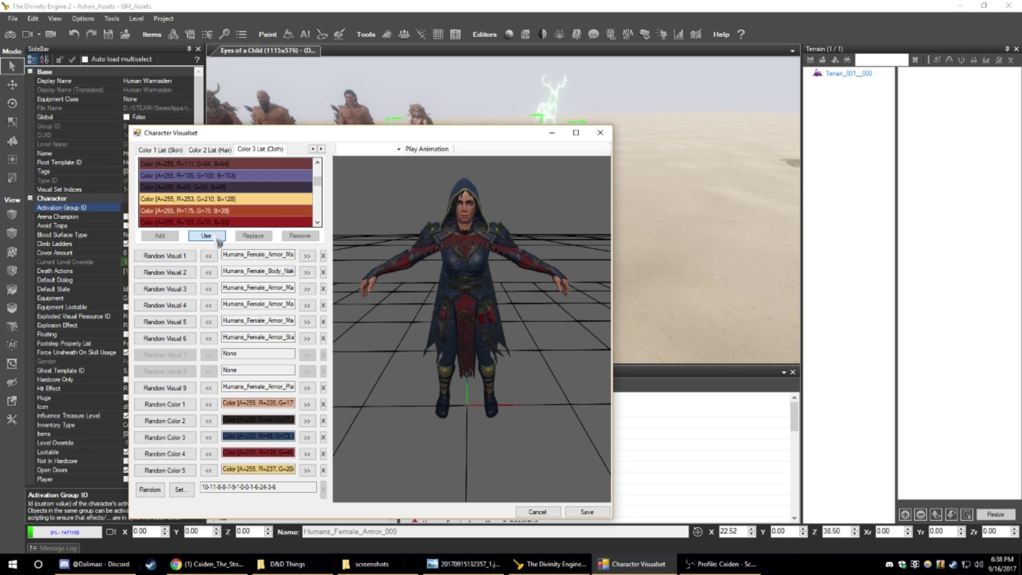
left_click(206, 235)
left_click(298, 164)
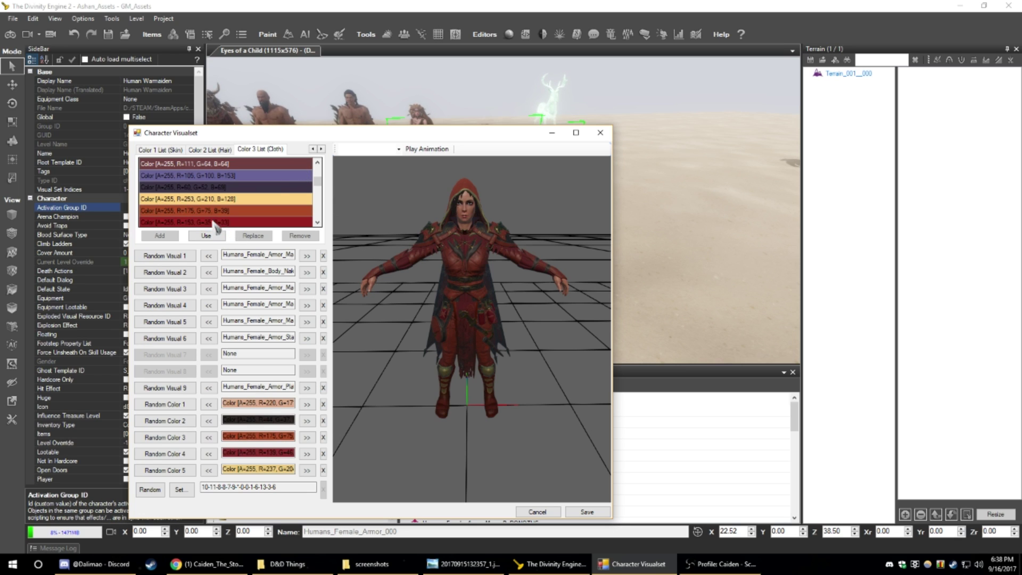
left_click(206, 235)
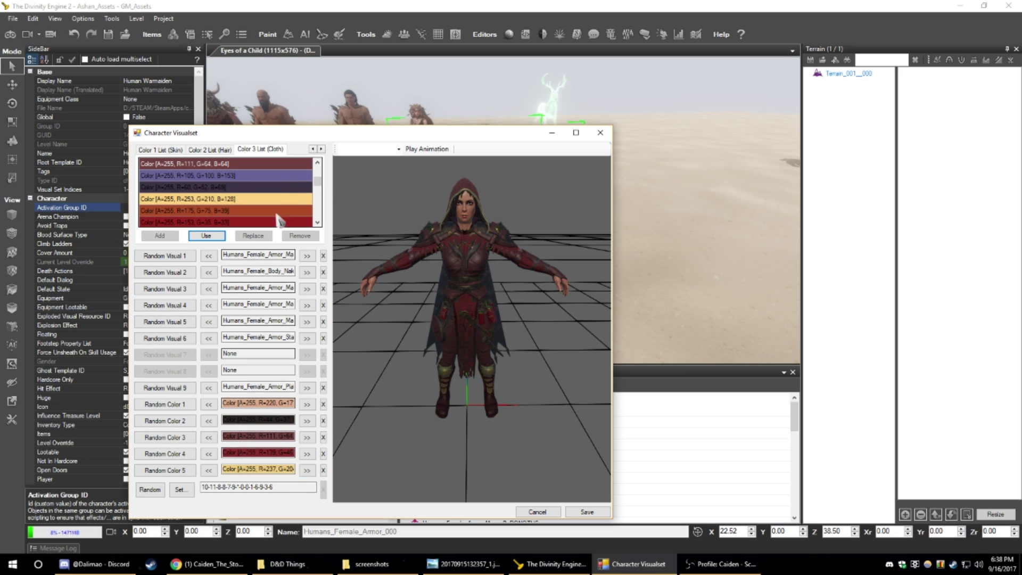
- Cycle Color 4 through the reds, purples and blues and set it to the dark green at index 29
left_click(307, 455)
left_click(307, 454)
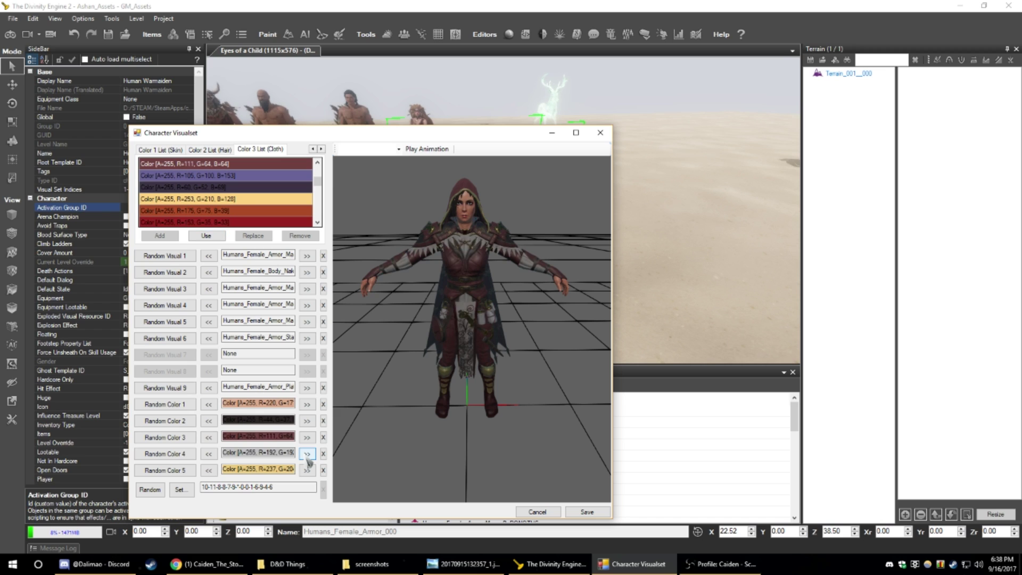
left_click(307, 454)
left_click(307, 454)
left_click(307, 454)
left_click(307, 455)
left_click(307, 454)
left_click(307, 454)
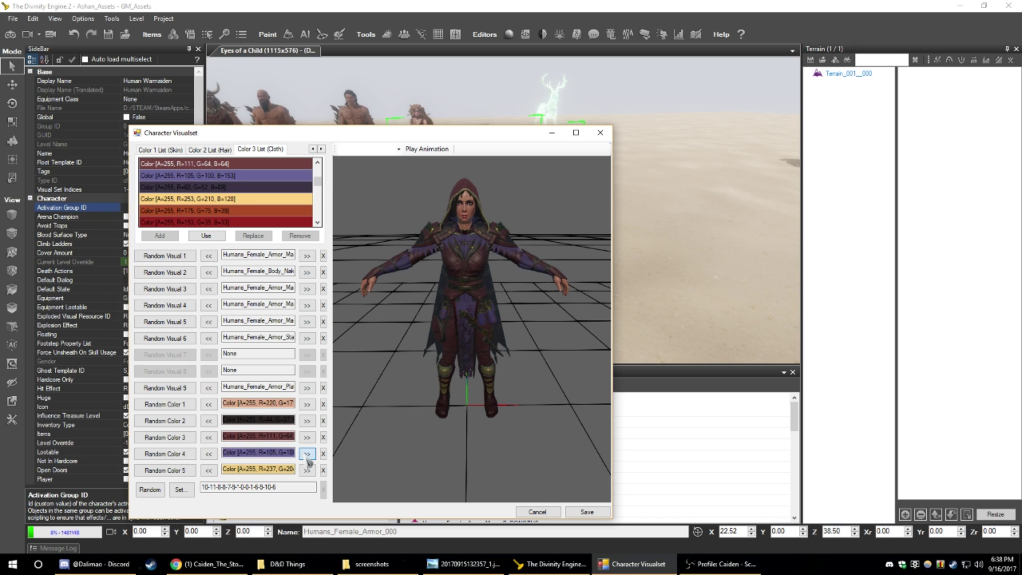
left_click(307, 454)
left_click(307, 454)
left_click(307, 454)
left_click(307, 454)
left_click(308, 454)
left_click(307, 454)
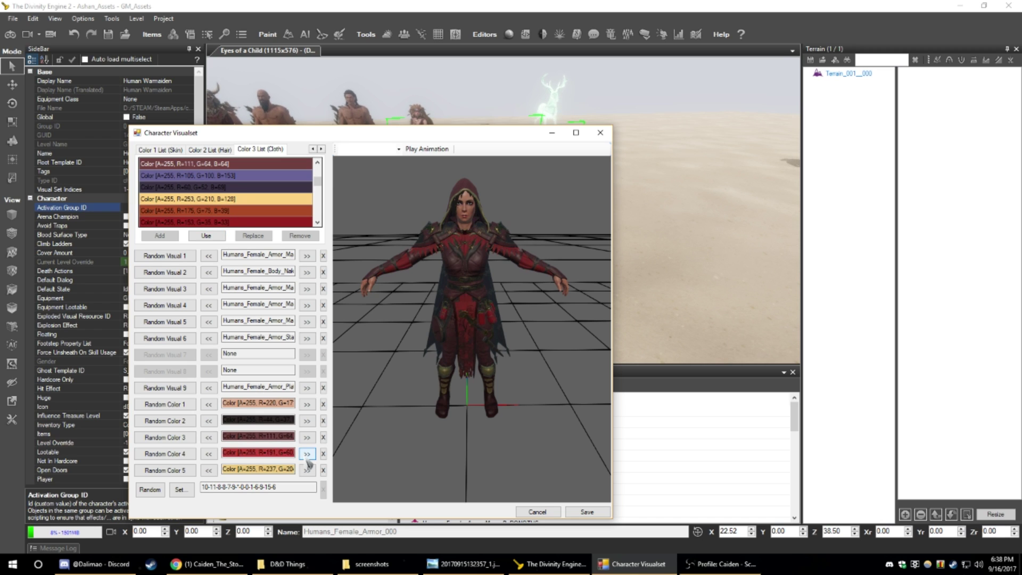
left_click(307, 454)
left_click(307, 454)
left_click(307, 454)
left_click(307, 454)
left_click(307, 455)
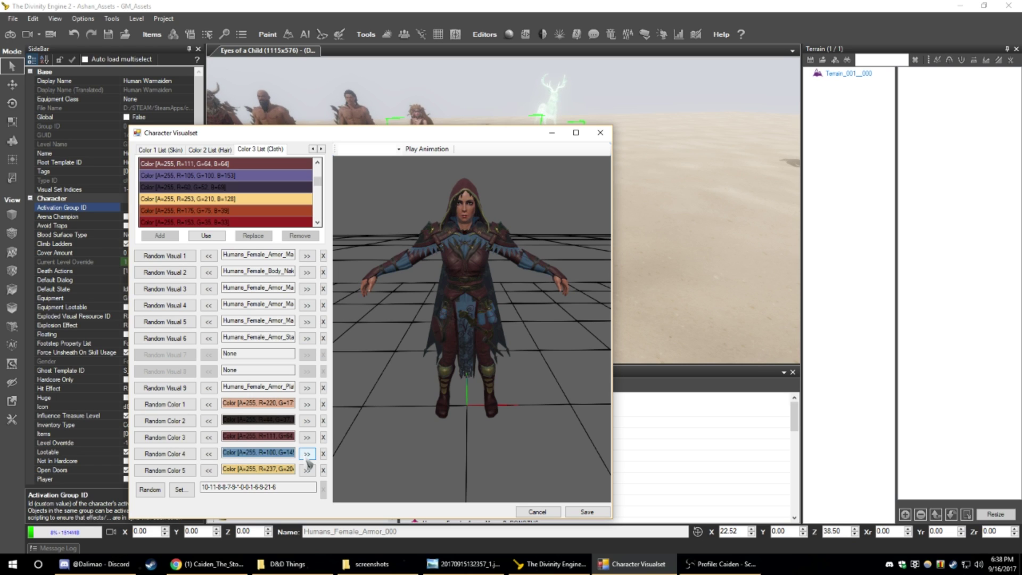
left_click(307, 454)
left_click(307, 454)
left_click(306, 457)
left_click(306, 457)
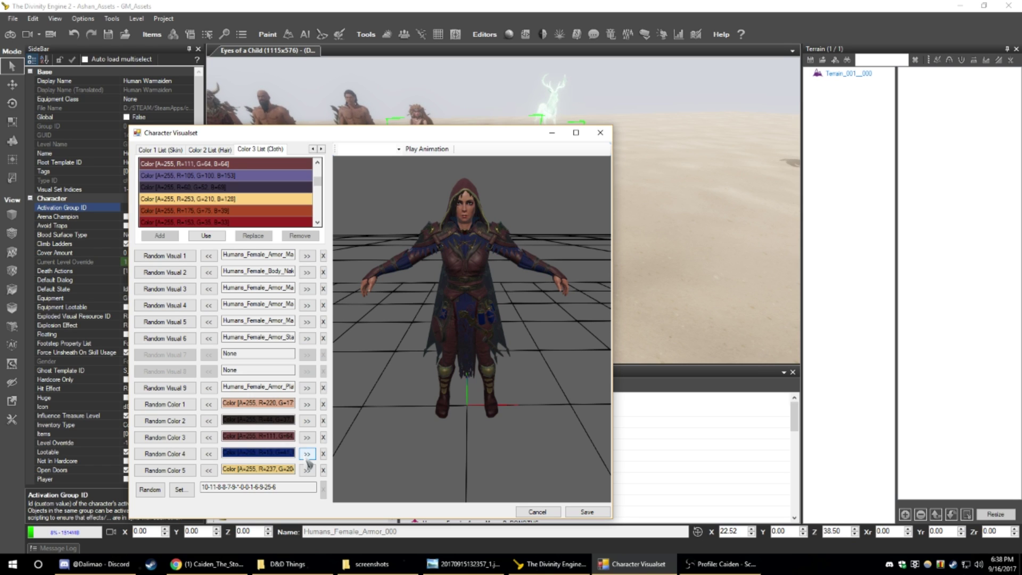
left_click(208, 457)
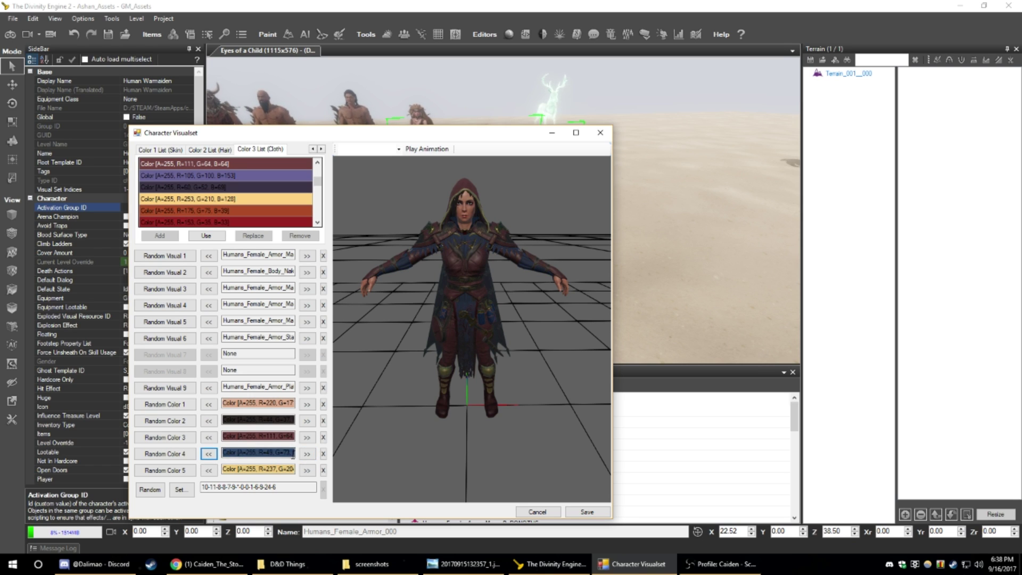
left_click(308, 456)
left_click(308, 456)
left_click(308, 456)
left_click(308, 456)
left_click(307, 454)
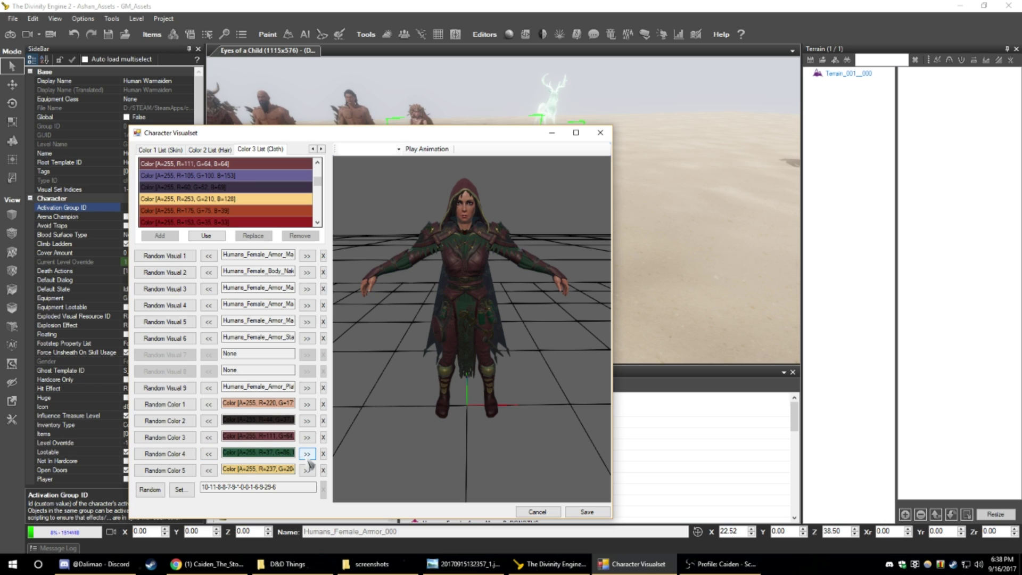
- Cycle Color 5 through its whole colour list and stop on the light grey at index 4
left_click(309, 472)
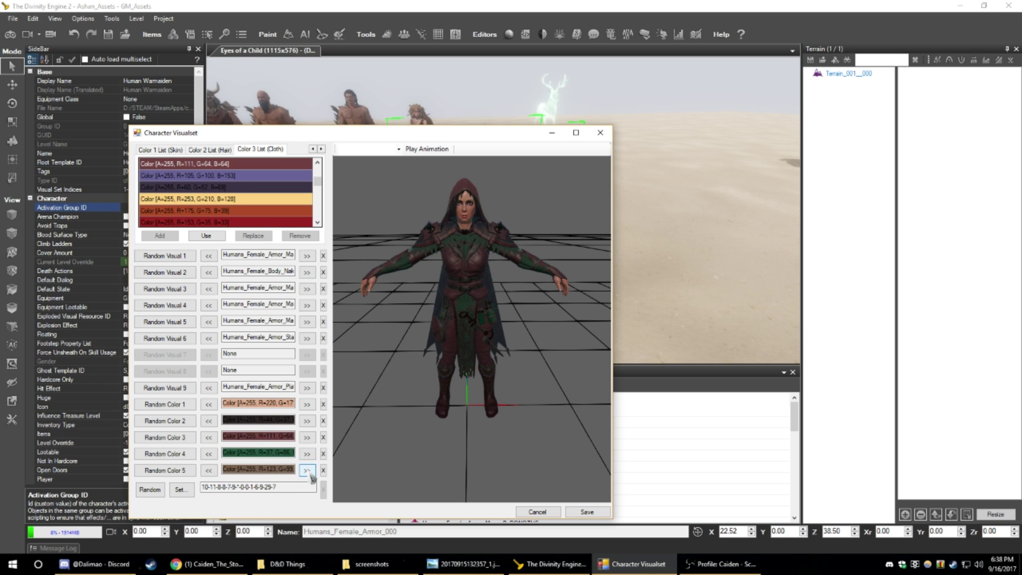
left_click(308, 472)
left_click(308, 472)
left_click(308, 472)
left_click(308, 471)
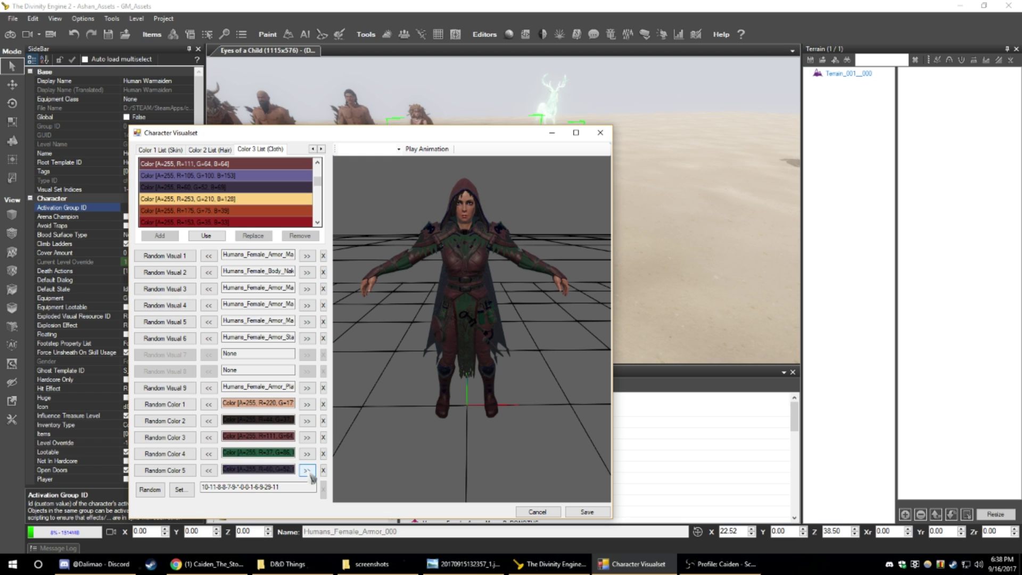
left_click(308, 471)
left_click(308, 472)
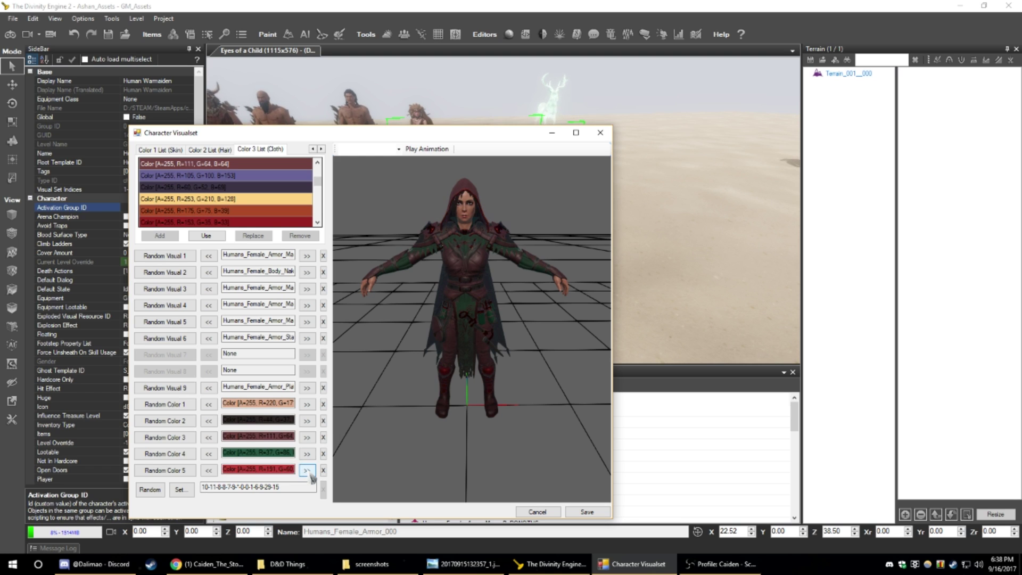
left_click(308, 471)
left_click(308, 471)
left_click(308, 471)
left_click(308, 472)
left_click(307, 471)
left_click(307, 471)
left_click(308, 471)
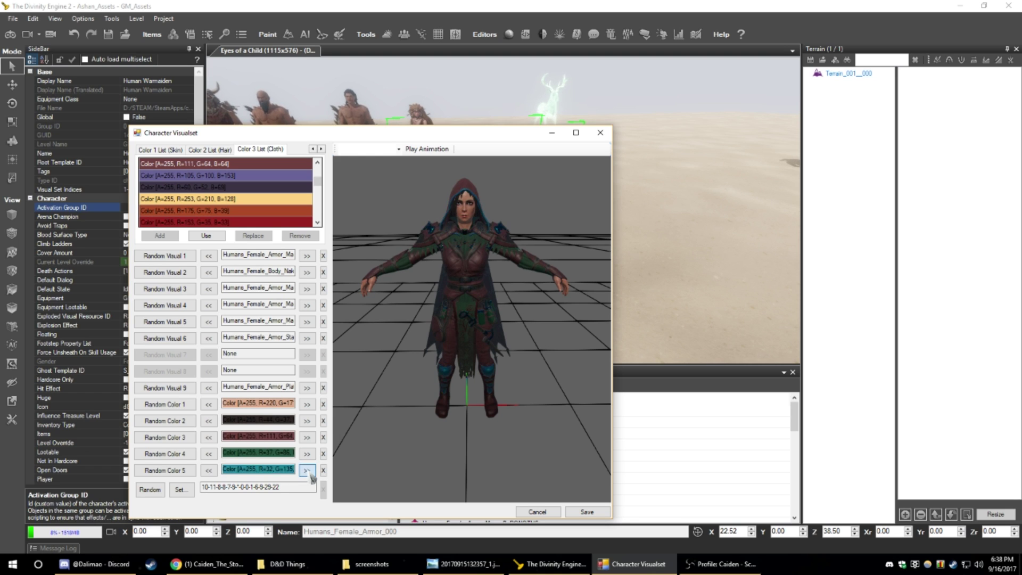
left_click(308, 471)
left_click(307, 471)
left_click(307, 470)
left_click(308, 470)
left_click(308, 471)
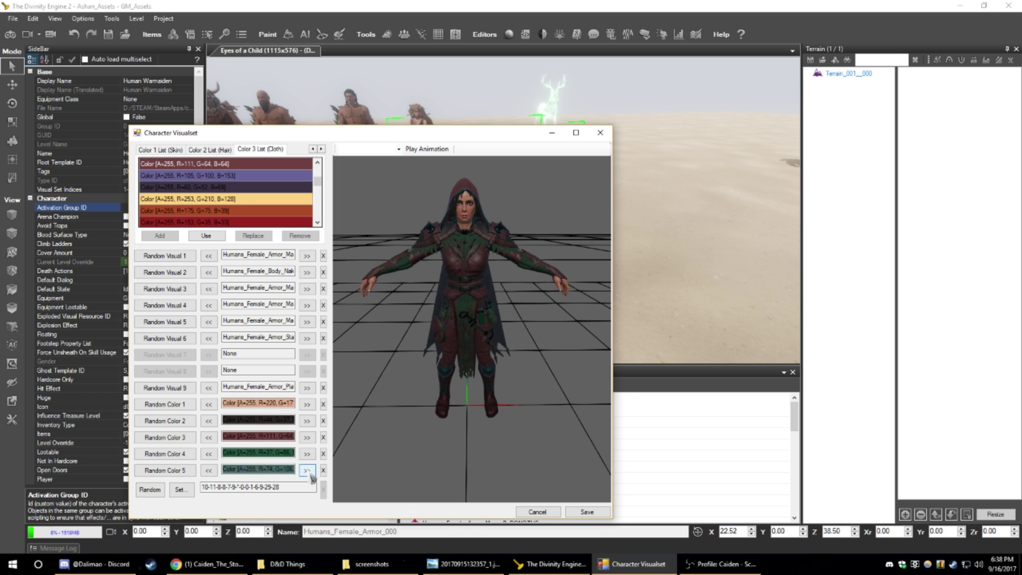
left_click(307, 470)
left_click(307, 470)
left_click(307, 471)
left_click(307, 471)
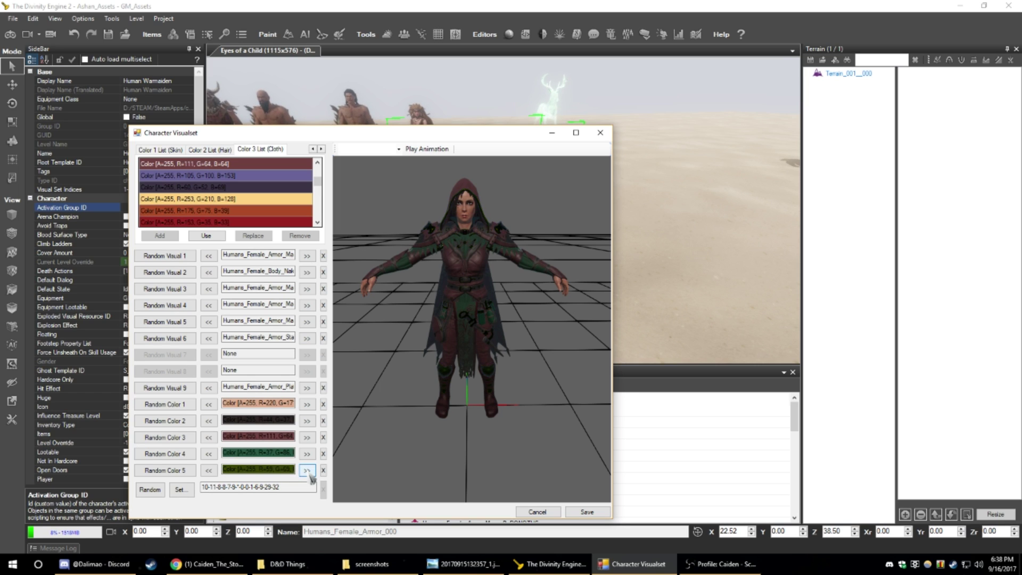
left_click(307, 471)
left_click(307, 471)
left_click(307, 470)
left_click(307, 470)
left_click(307, 470)
left_click(308, 471)
left_click(307, 471)
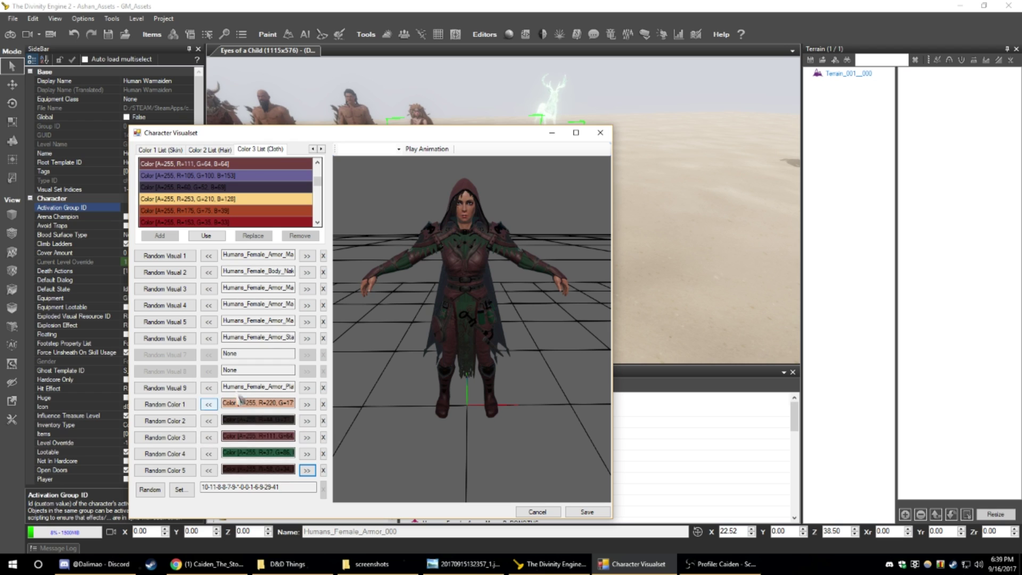
left_click(308, 471)
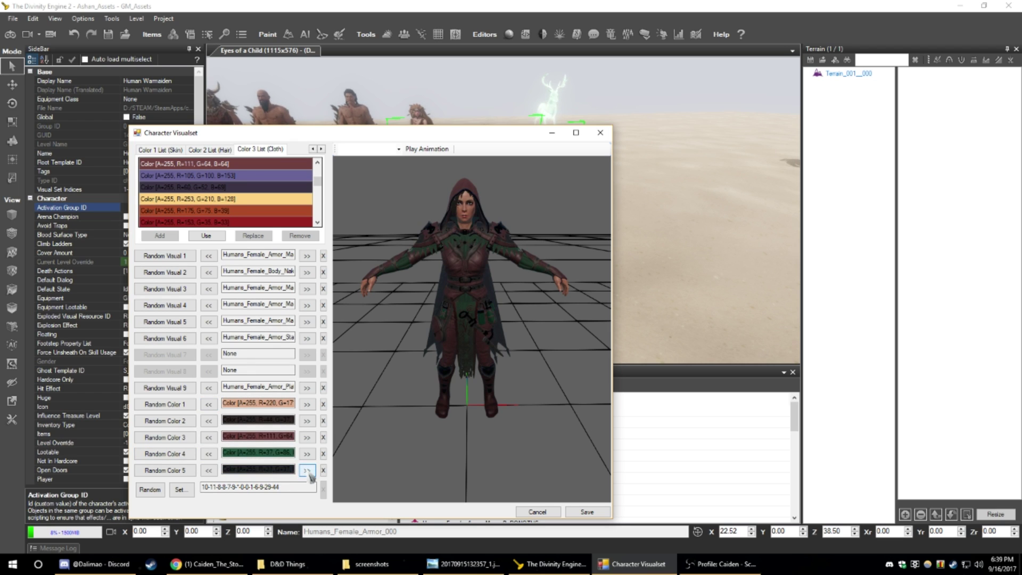
left_click(307, 471)
left_click(307, 470)
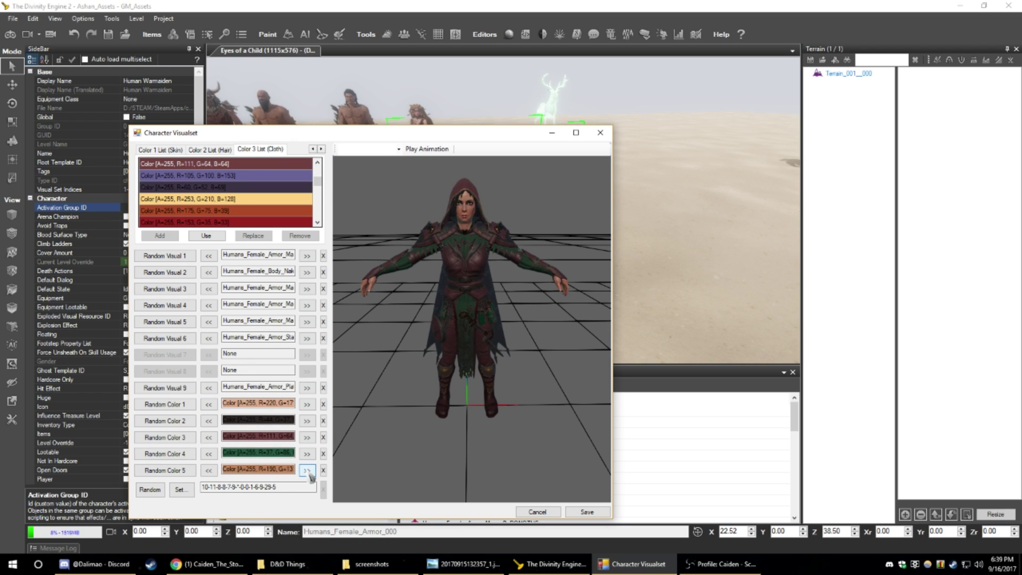
left_click(216, 472)
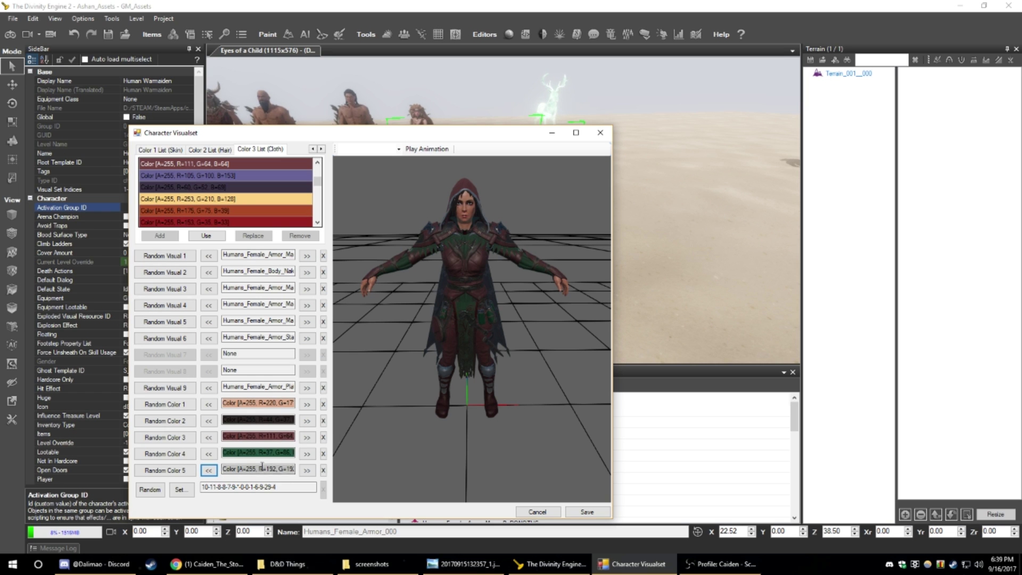
- Compare further Color 5 options, including the tan at index 8, the dark blue at 25 and the pale blue at 26
left_click(308, 470)
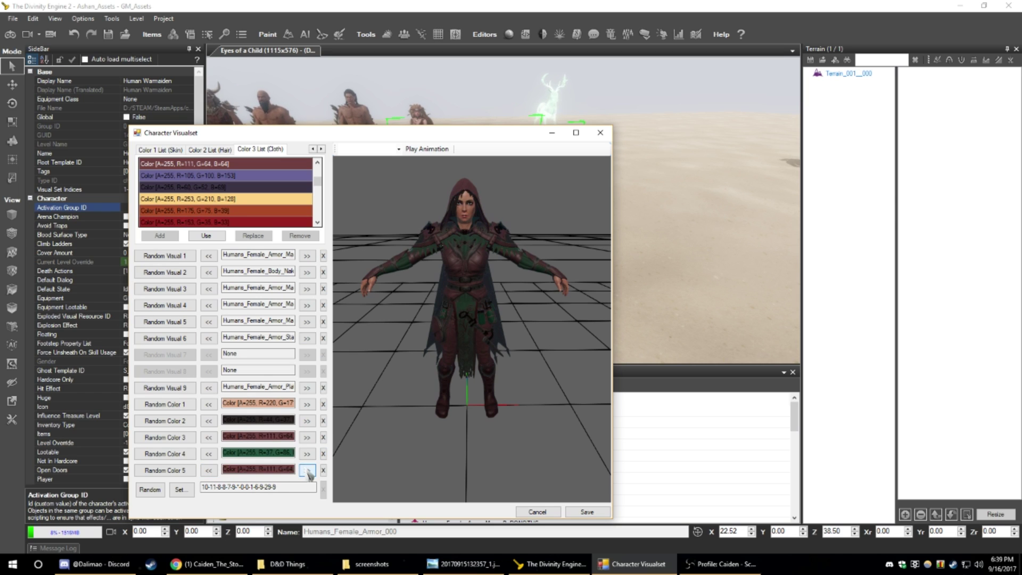
left_click(209, 471)
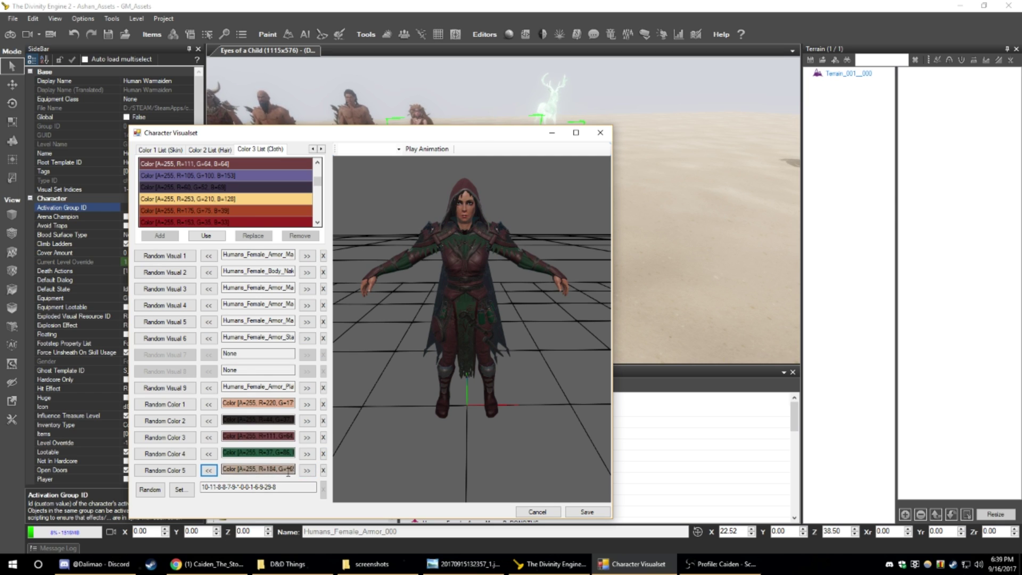
left_click(307, 470)
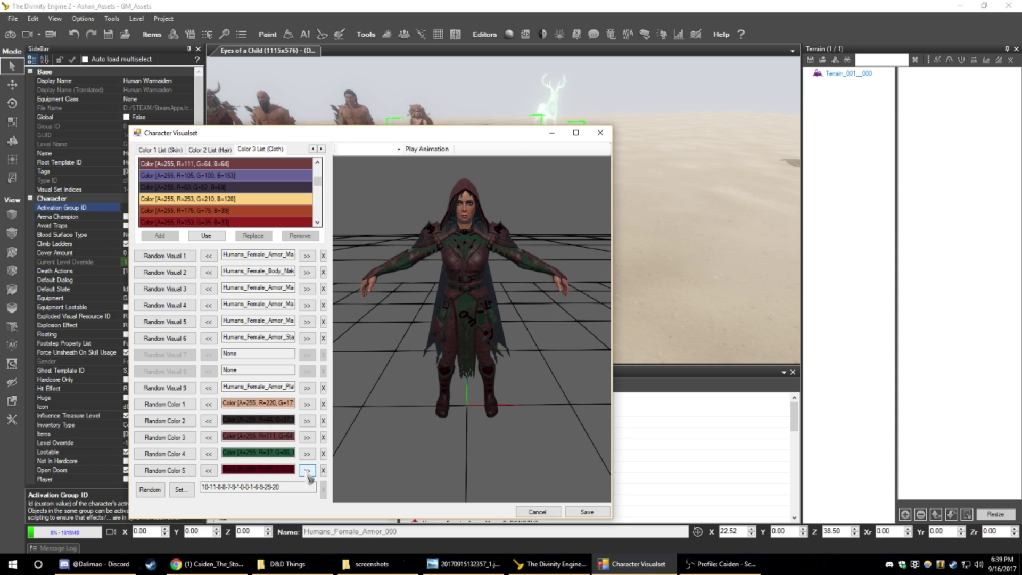
left_click(308, 471)
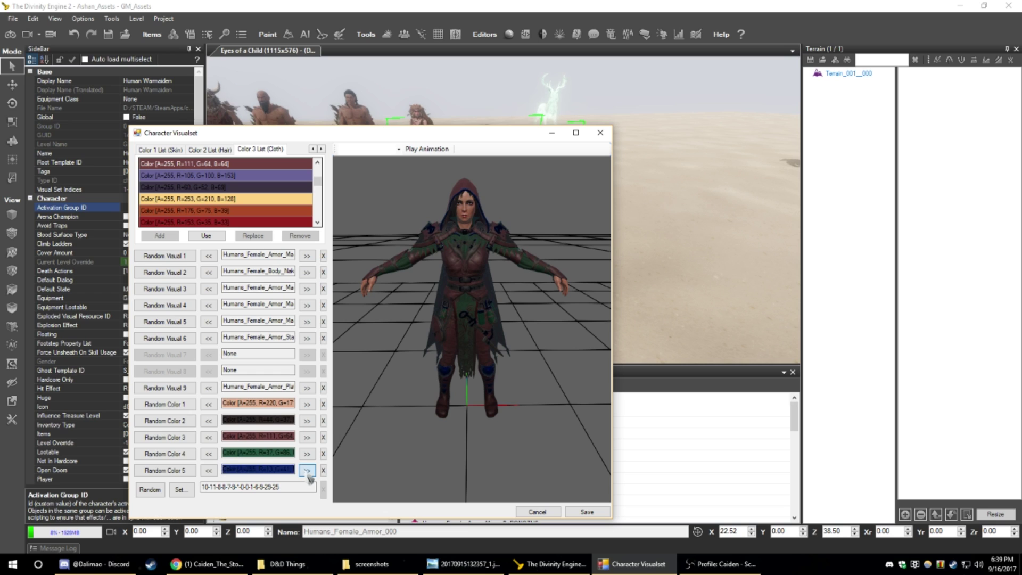
left_click(307, 471)
left_click(213, 471)
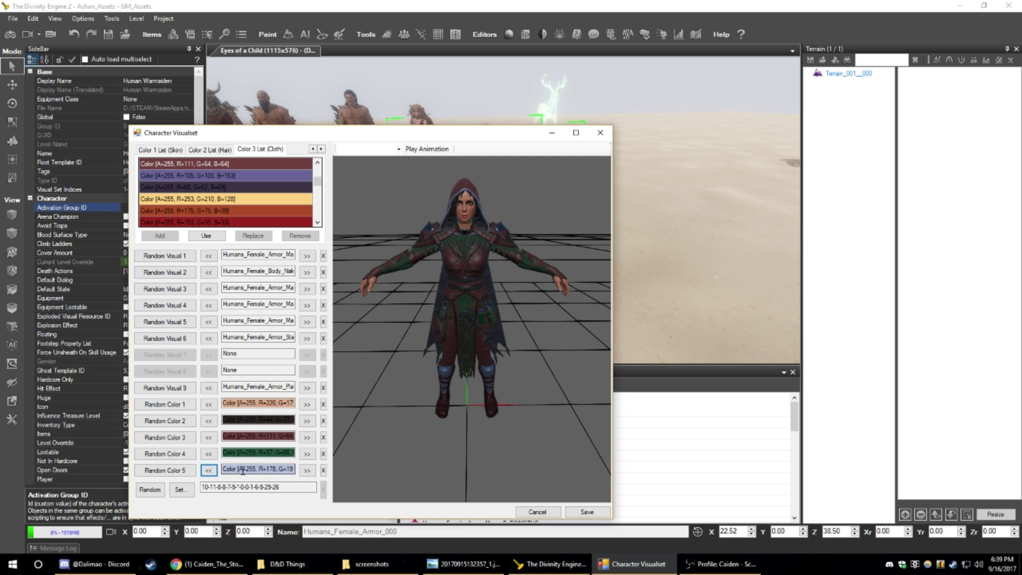
- Advance Color 5 through the greens, oranges and dark tones and set it to the light brown at index 5
left_click(307, 472)
left_click(312, 474)
left_click(312, 474)
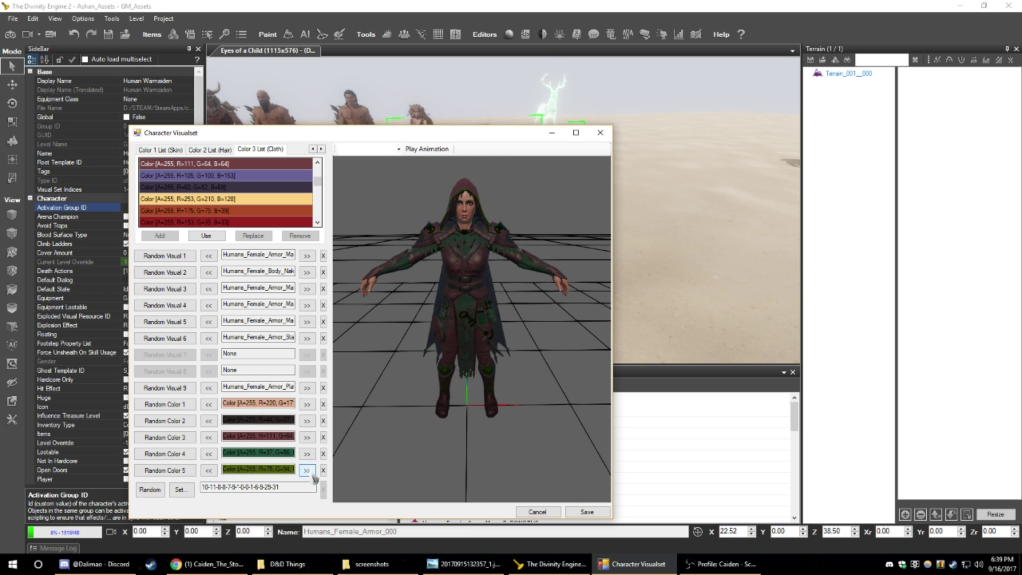
left_click(312, 474)
left_click(312, 474)
left_click(312, 474)
left_click(312, 474)
left_click(312, 474)
left_click(307, 471)
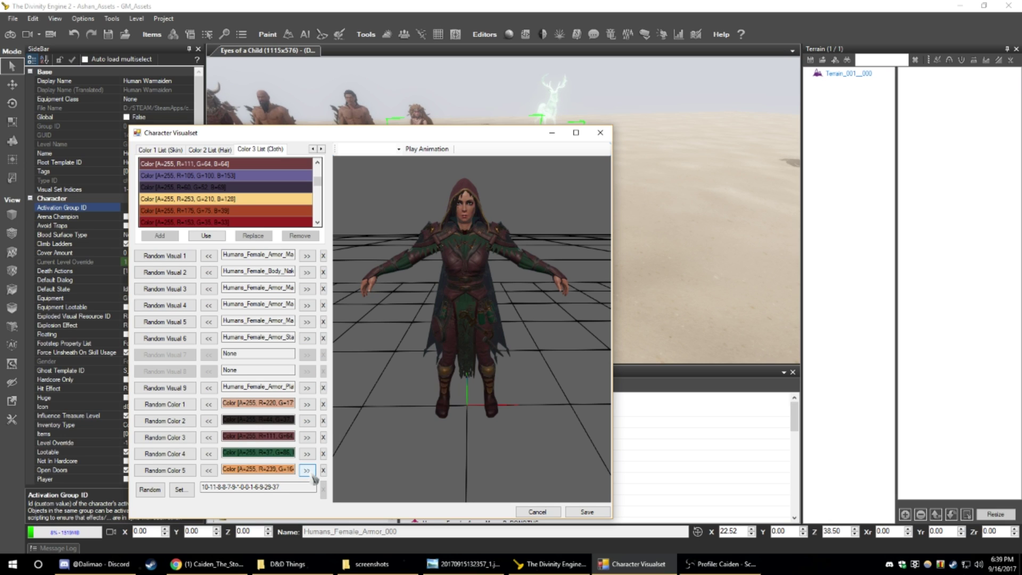
left_click(307, 471)
left_click(308, 470)
left_click(307, 470)
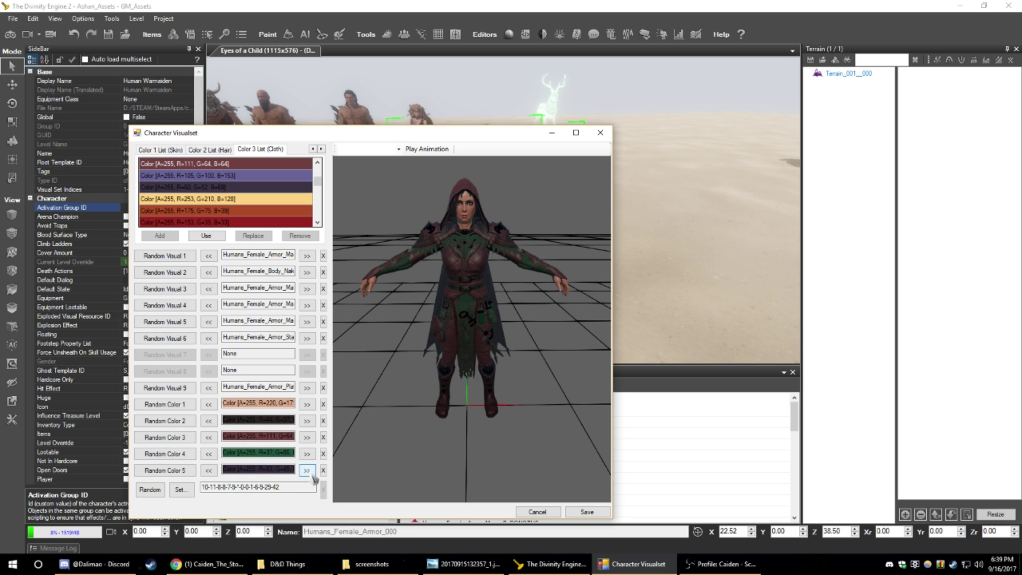
left_click(307, 471)
left_click(312, 476)
left_click(312, 476)
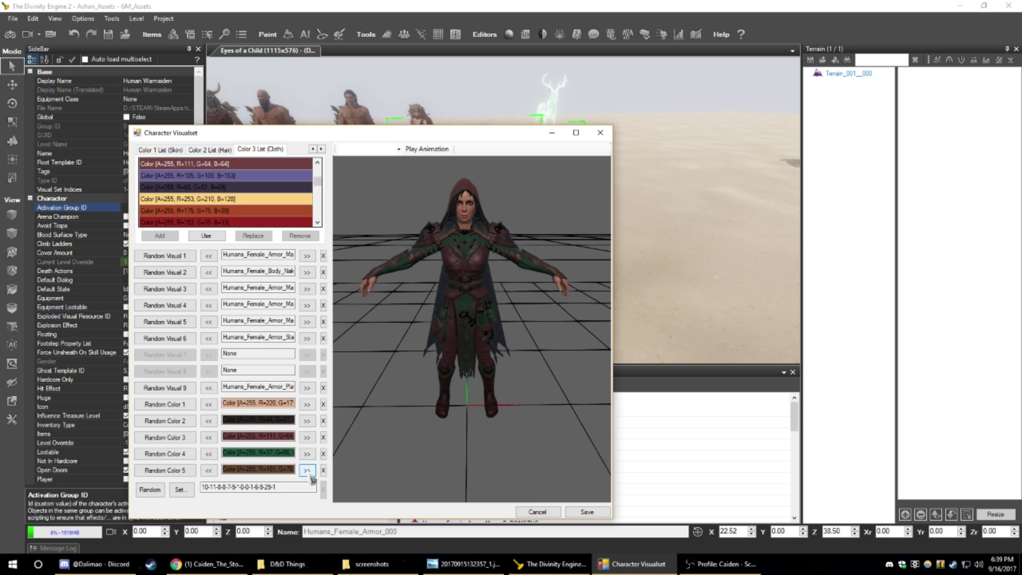
left_click(312, 476)
left_click(312, 476)
left_click(311, 475)
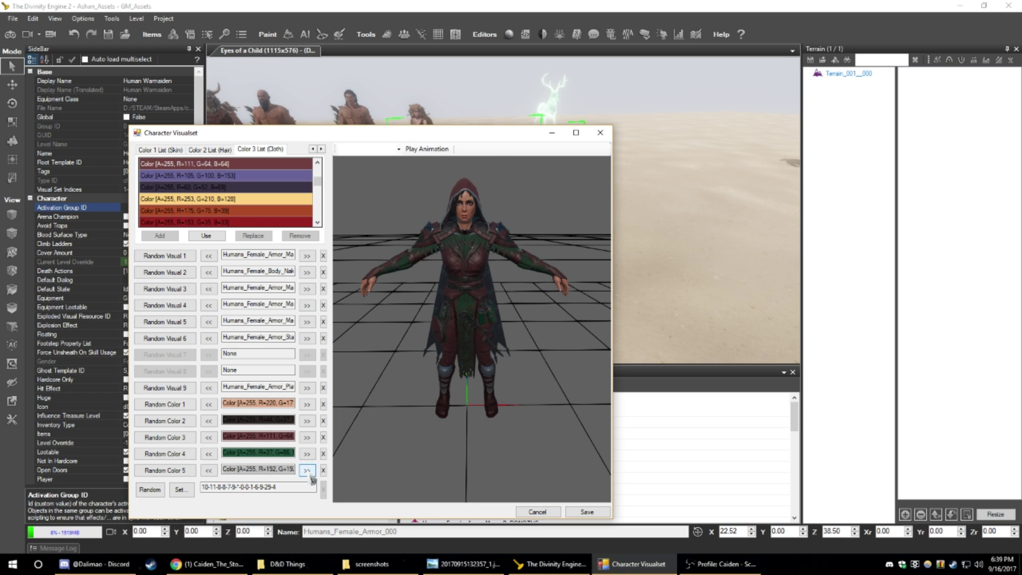
left_click(312, 476)
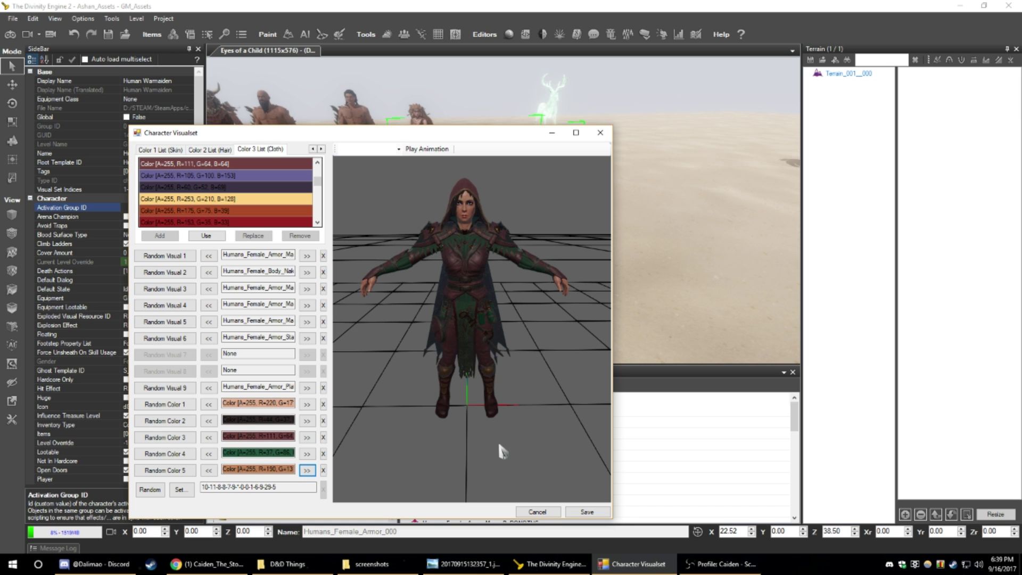
- Save the character's visual set and select the terrain in the level to deselect the character
left_click(586, 512)
left_click(588, 274)
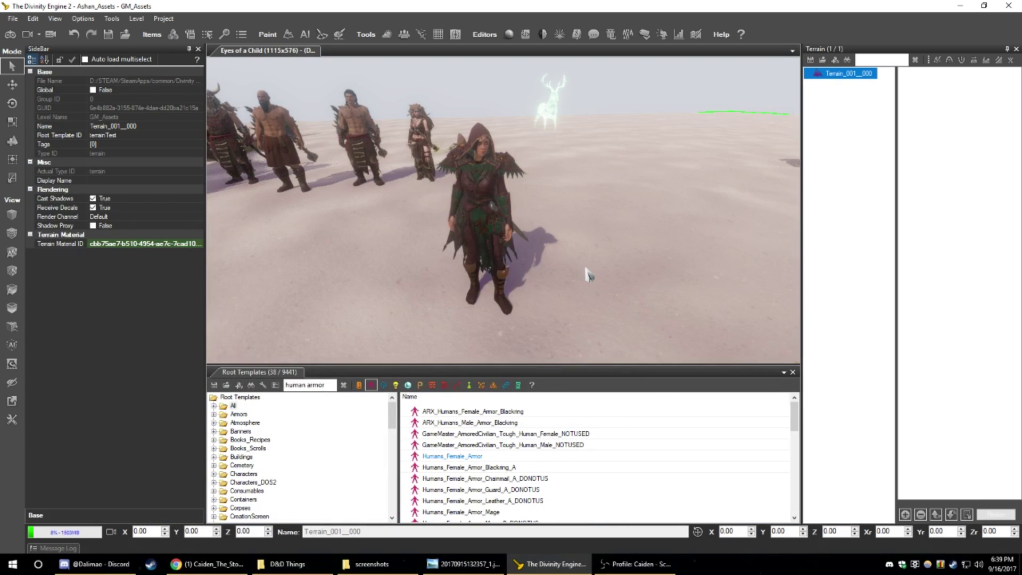
- Copy the hooded female armour character and paste a duplicate on the sand beside the original
right_click(589, 275)
left_click(596, 274)
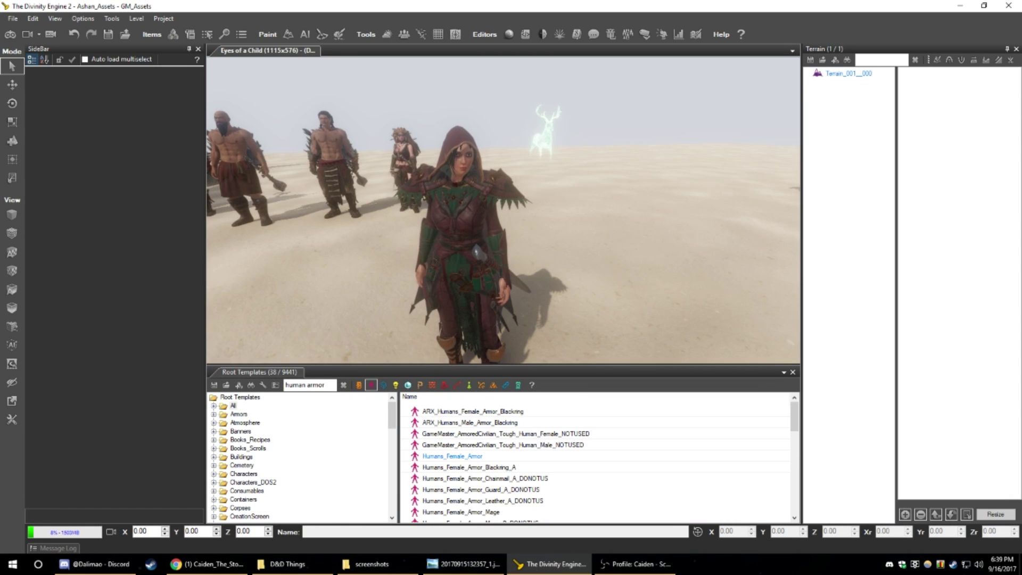
right_click_drag(468, 260, 469, 259)
key("w")
key("s")
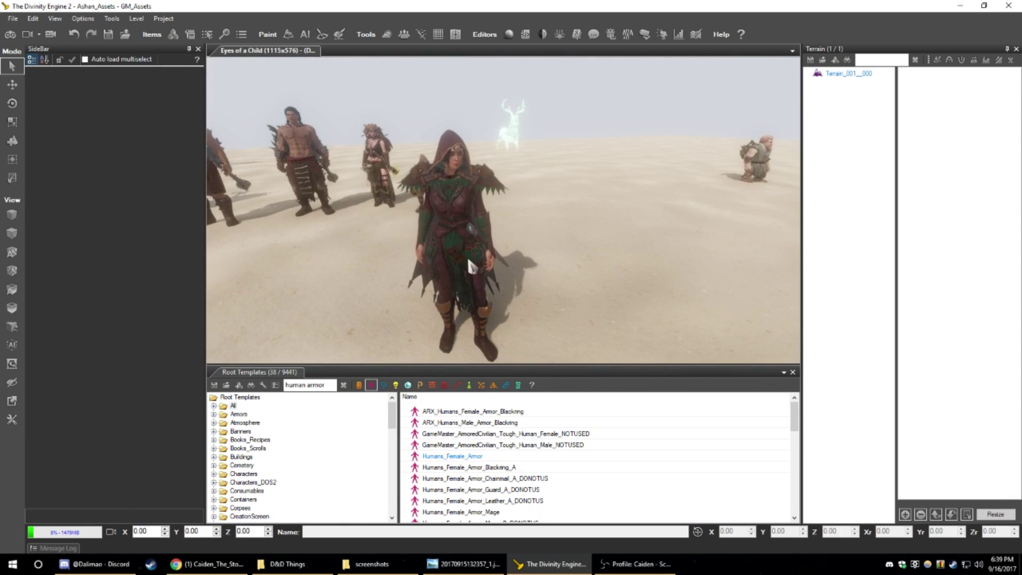
left_click(468, 260)
right_click_drag(529, 273, 527, 278)
key("ctrl+c")
key("ctrl+v")
left_click(687, 303)
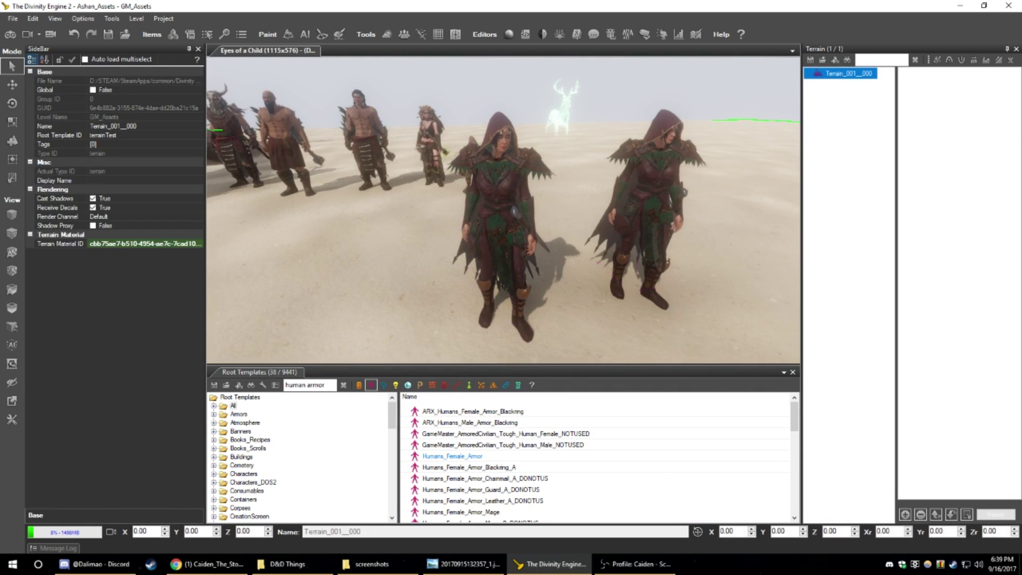
- Delete the duplicate of the hooded character, keeping only the original
key("s")
right_click_drag(649, 302, 640, 259)
key("w")
left_click(646, 230)
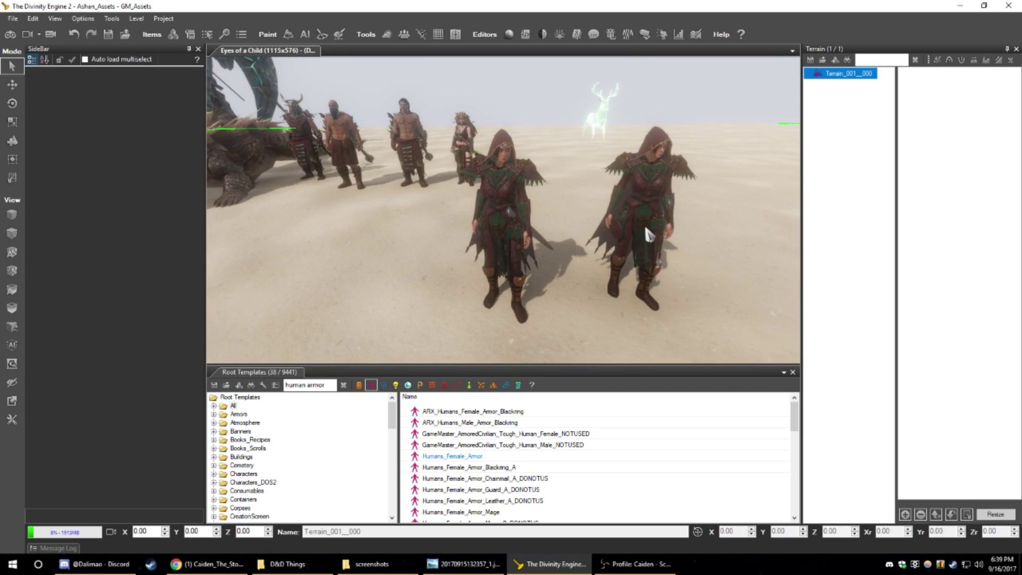
left_click(646, 230)
key("Delete")
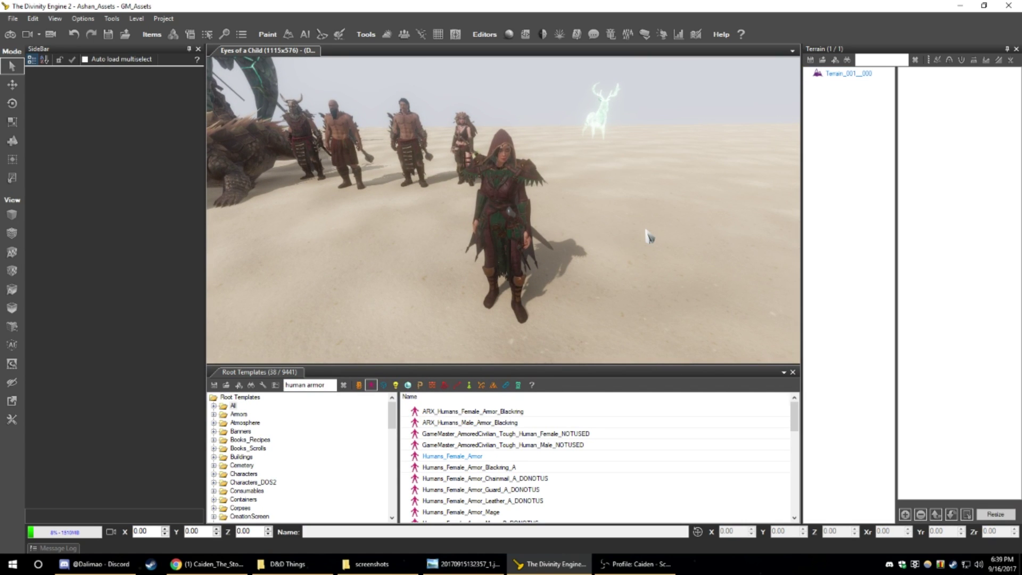
- Examine the finished hooded armour character from several angles and distances
key("s")
mouse_move(645, 230)
right_mouse_down()
mouse_move(565, 250)
mouse_move(686, 253)
mouse_move(591, 316)
mouse_move(564, 282)
mouse_move(594, 309)
mouse_move(640, 233)
right_mouse_up()
key("w")
key("w")
key("w")
key("d")
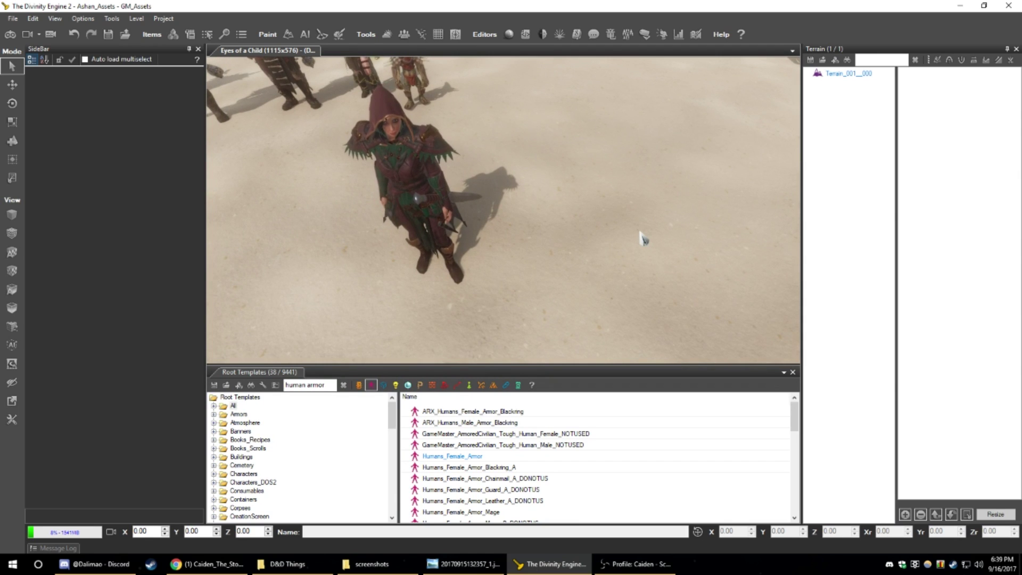
key("a")
key("d")
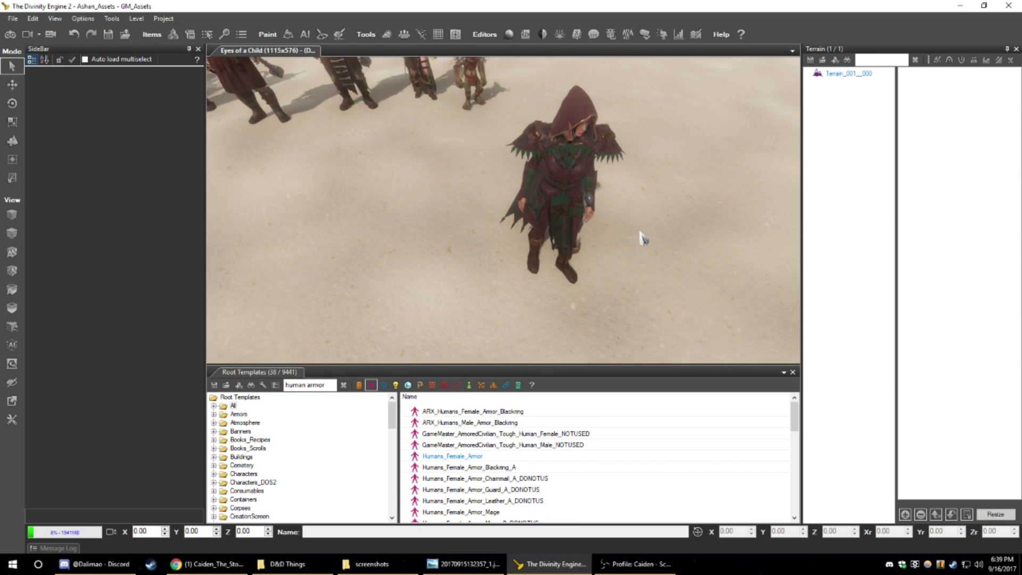
key("d")
right_click_drag(641, 233, 561, 278)
key("s")
key("w")
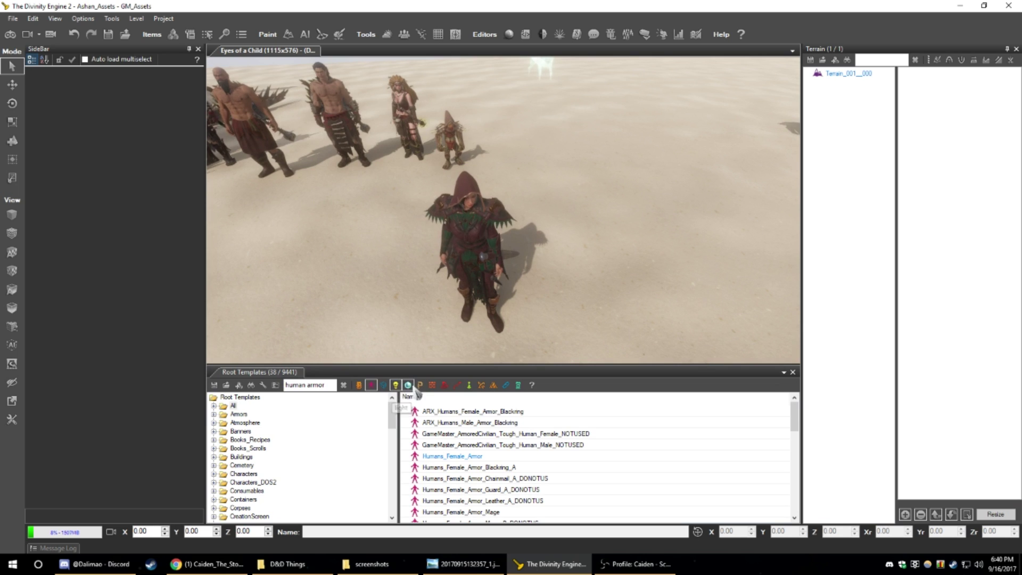
- Try the wall construction filter, re-enable all root template types, and browse the human armor results
left_click(432, 386)
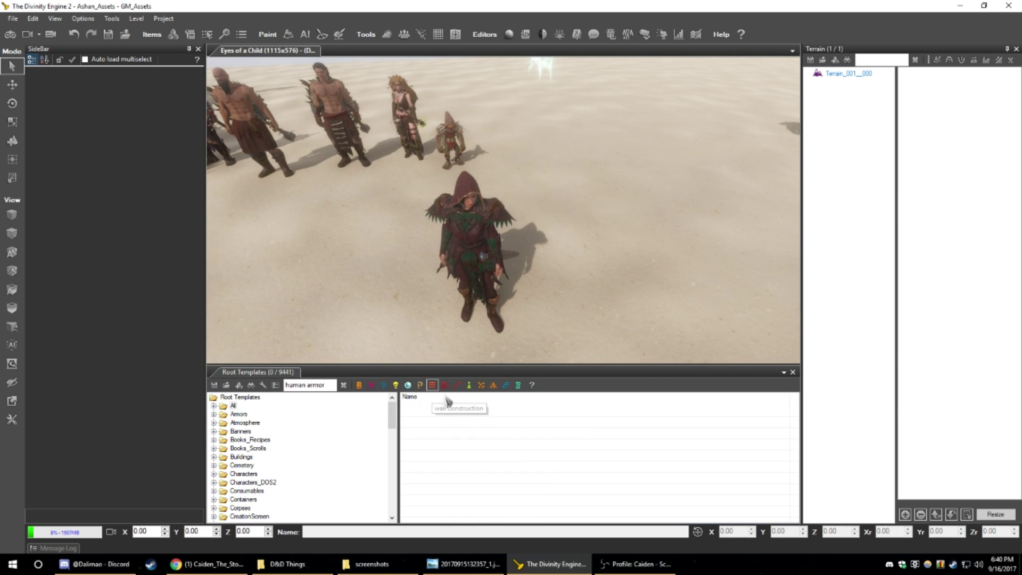
left_click(371, 385)
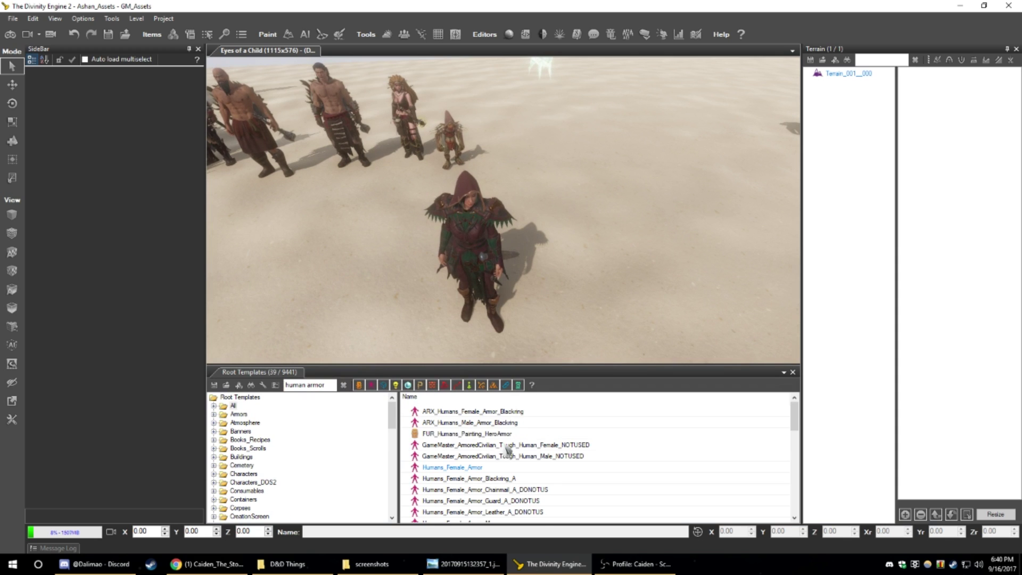
scroll(503, 450, "down", 2)
scroll(506, 449, "up", 2)
scroll(507, 449, "down", 10)
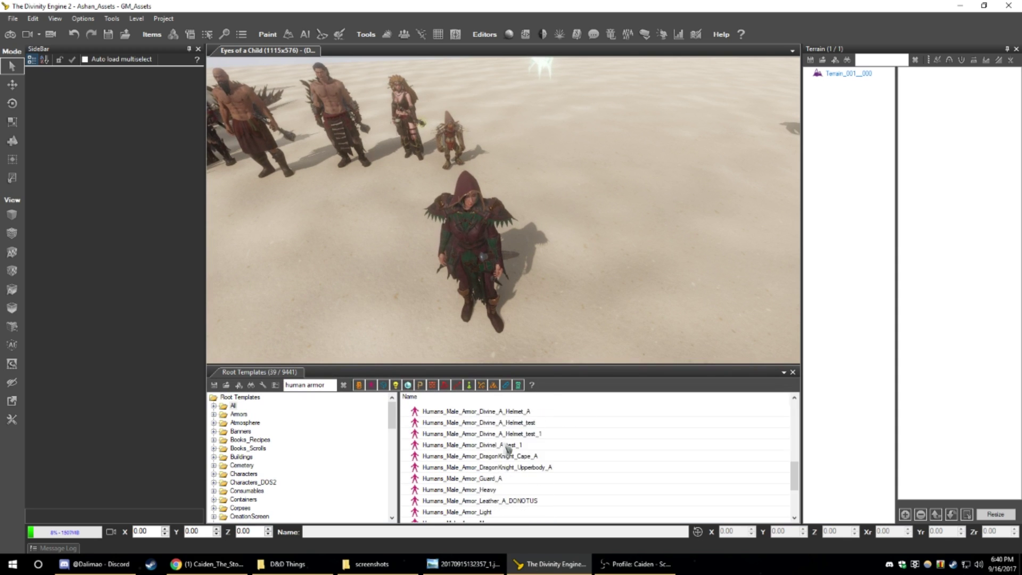
mouse_move(589, 312)
right_mouse_down()
mouse_move(514, 285)
mouse_move(591, 293)
right_mouse_up()
key("s")
key("w")
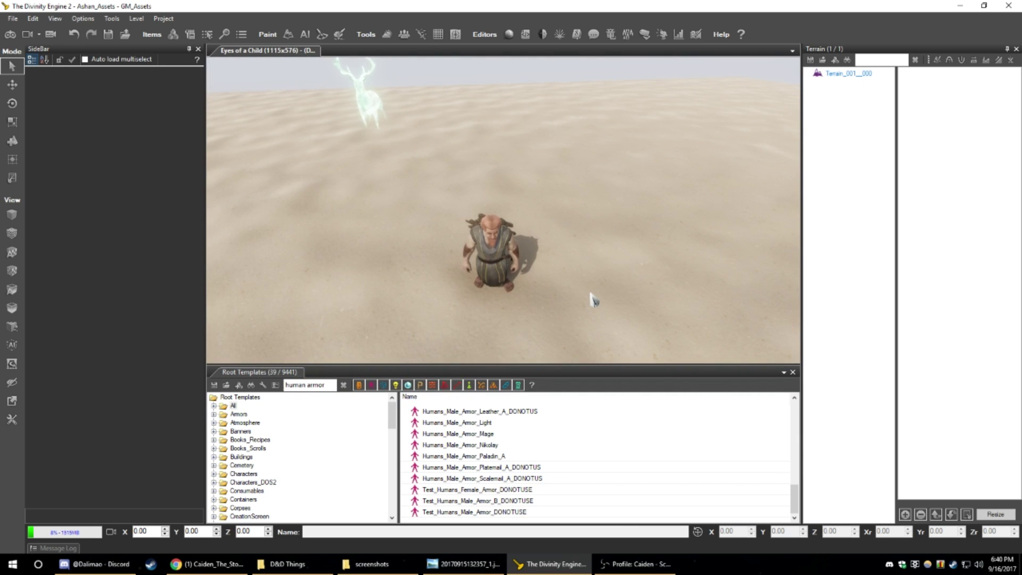
key("s")
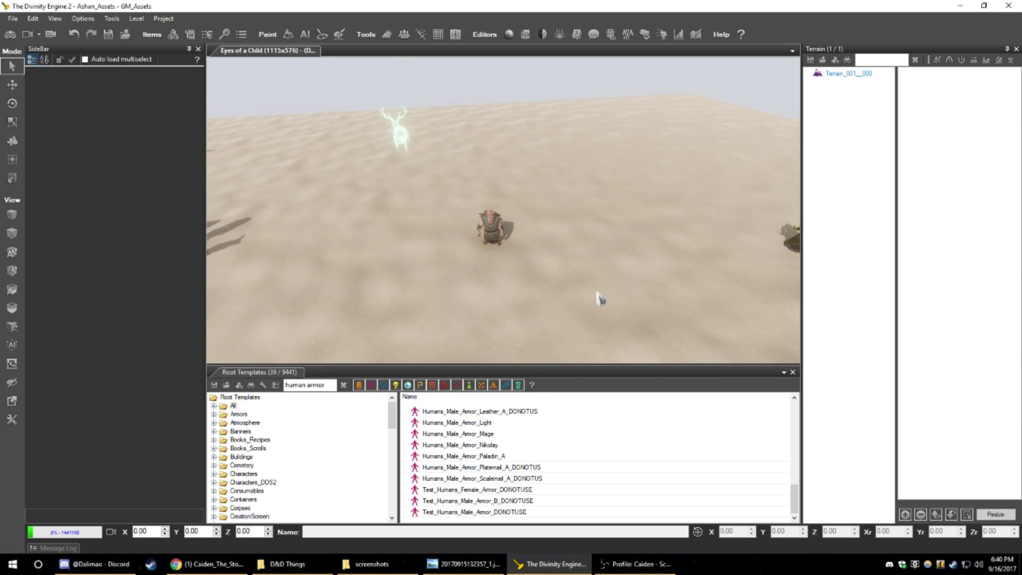
right_click_drag(579, 279, 535, 271)
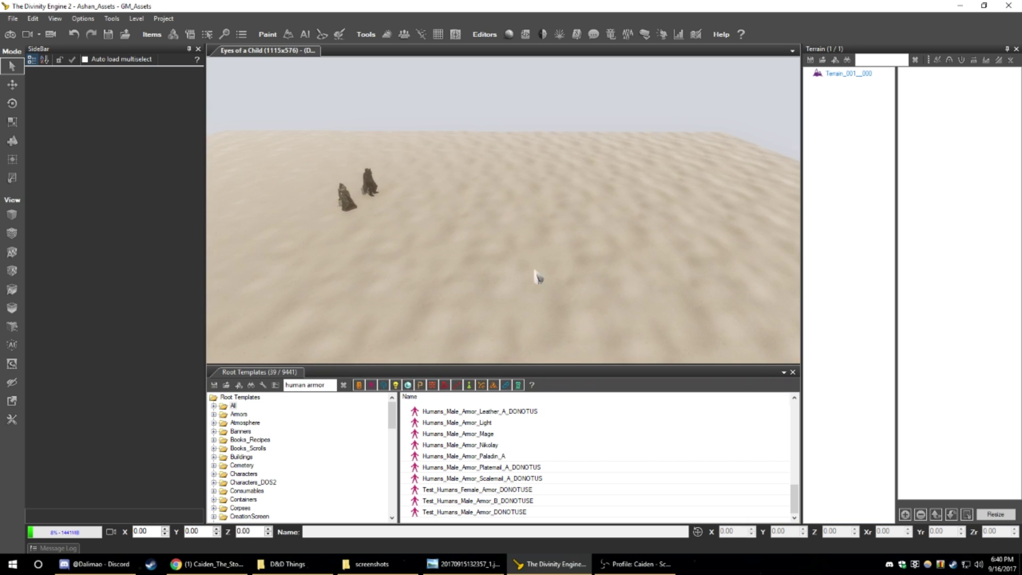
- Save the current level and load the SilverCities_Town_Small_1 level
left_click(108, 34)
left_click(17, 22)
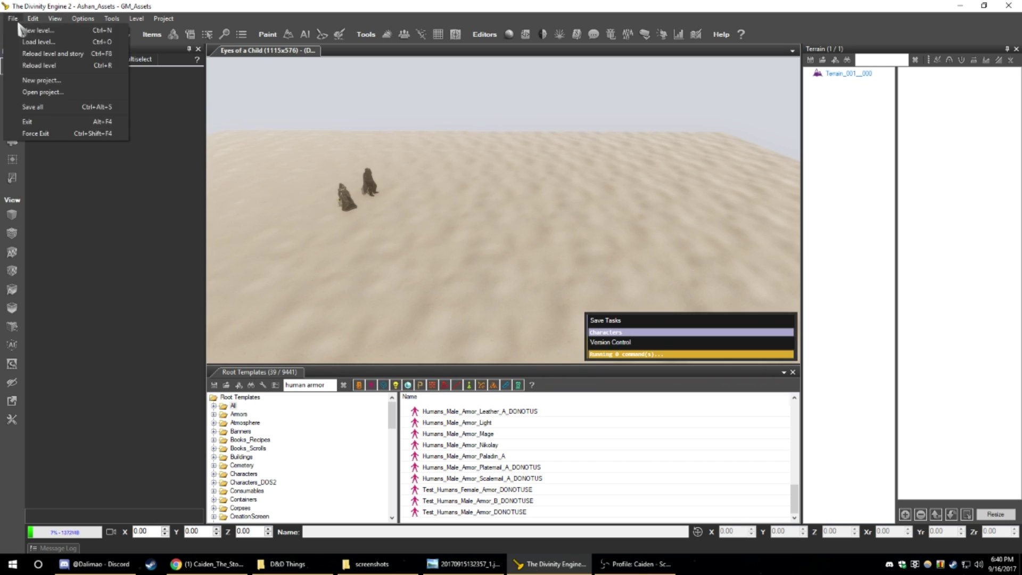
left_click(38, 41)
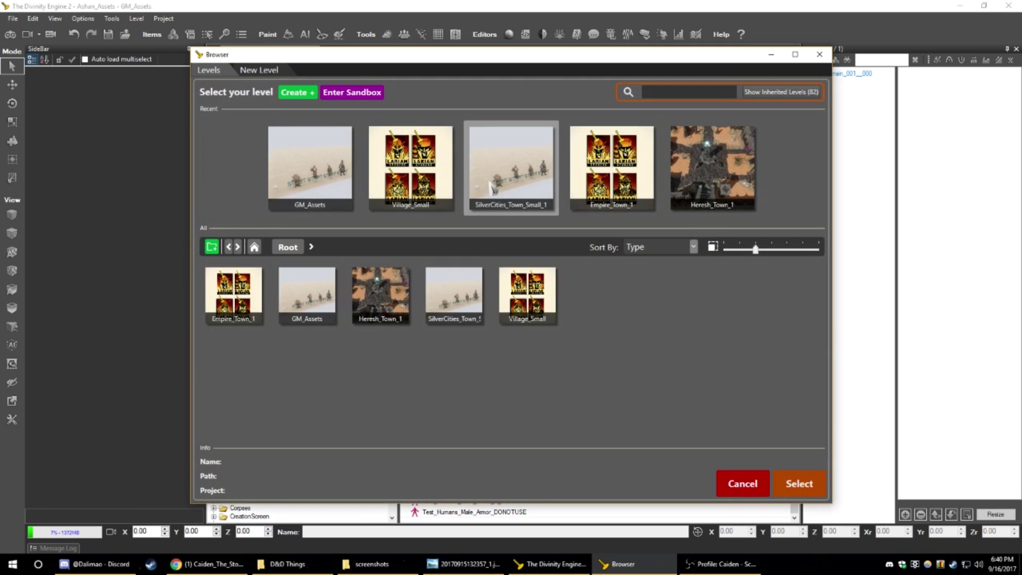
left_click(495, 163)
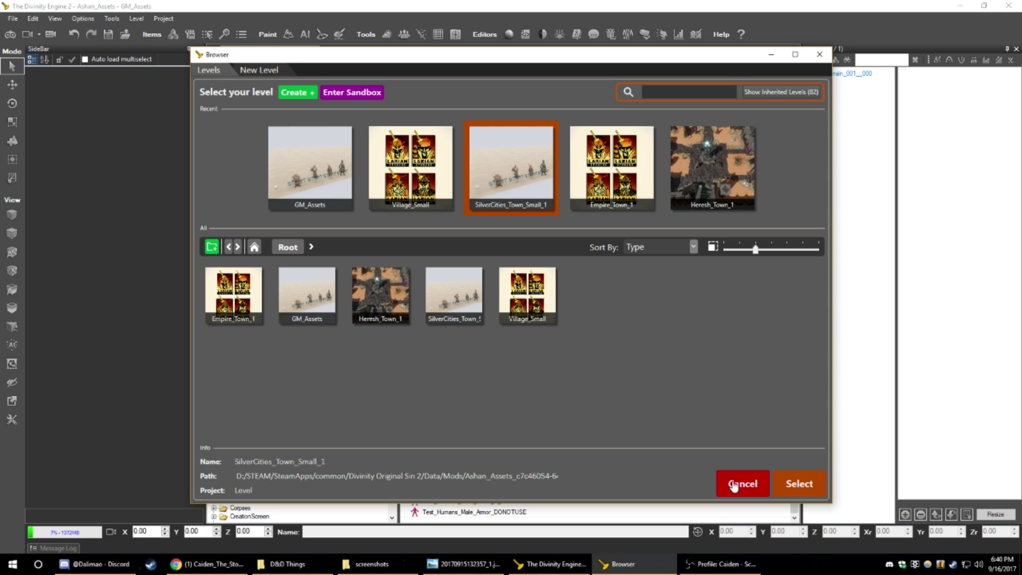
left_click(801, 484)
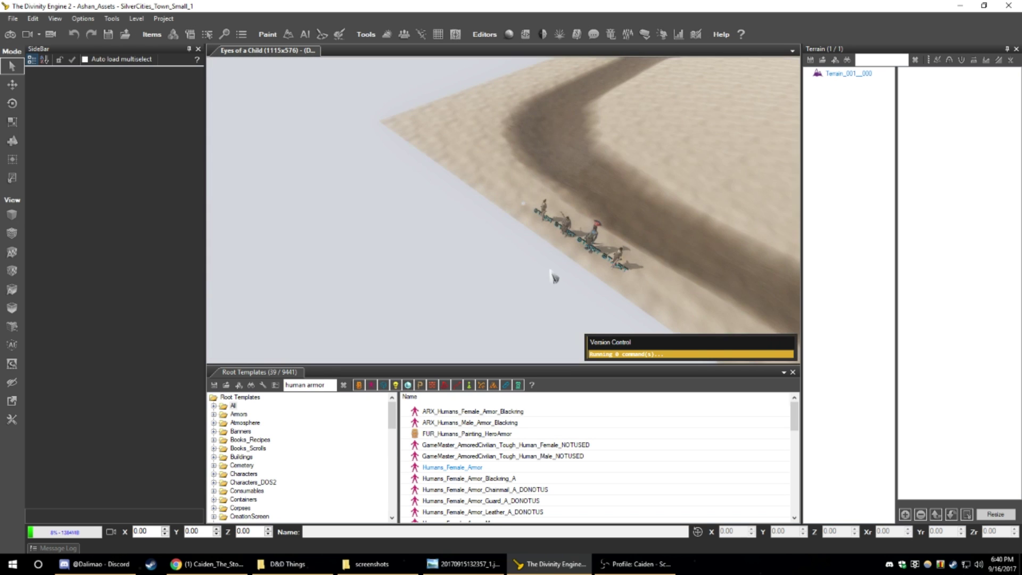
- Inspect the stone tower, its arched doorway and the sunken channel running around the terrain
middle_click_drag(551, 271, 666, 200)
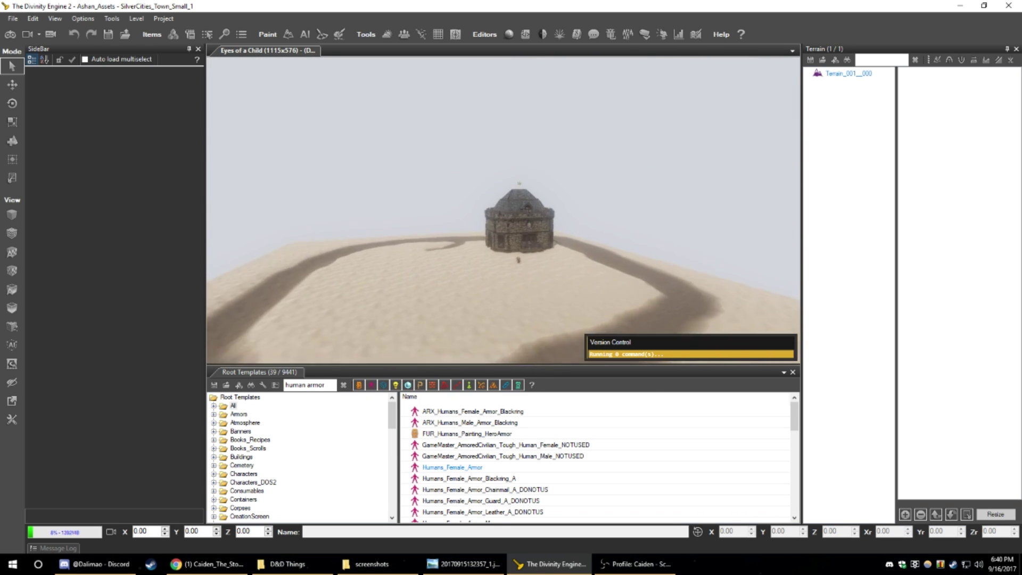
key("w")
right_click_drag(504, 211, 497, 239)
key("w")
right_click_drag(597, 245, 561, 268)
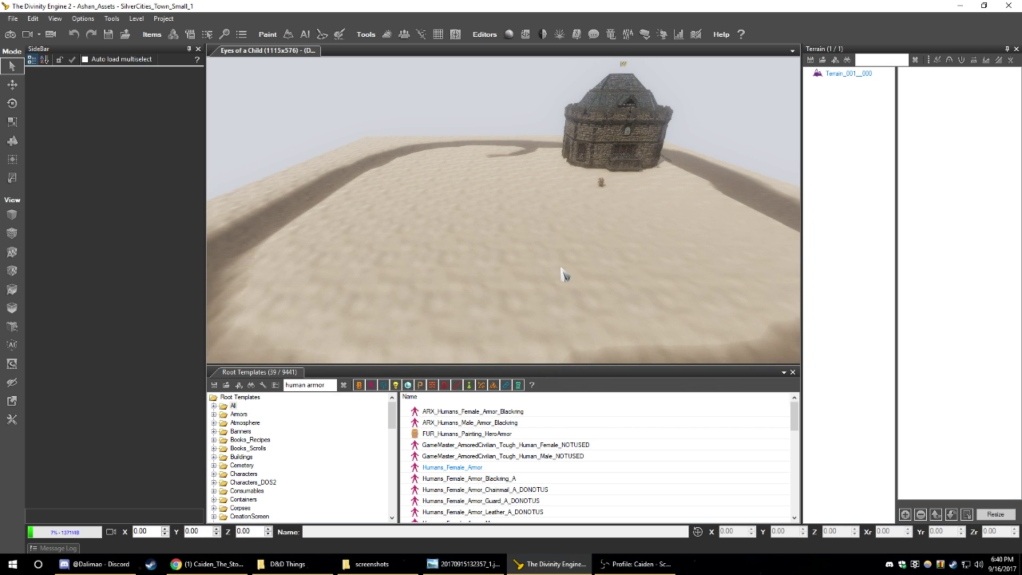
key("d")
key("w")
right_click_drag(562, 267, 714, 223)
key("w")
key("a")
key("w")
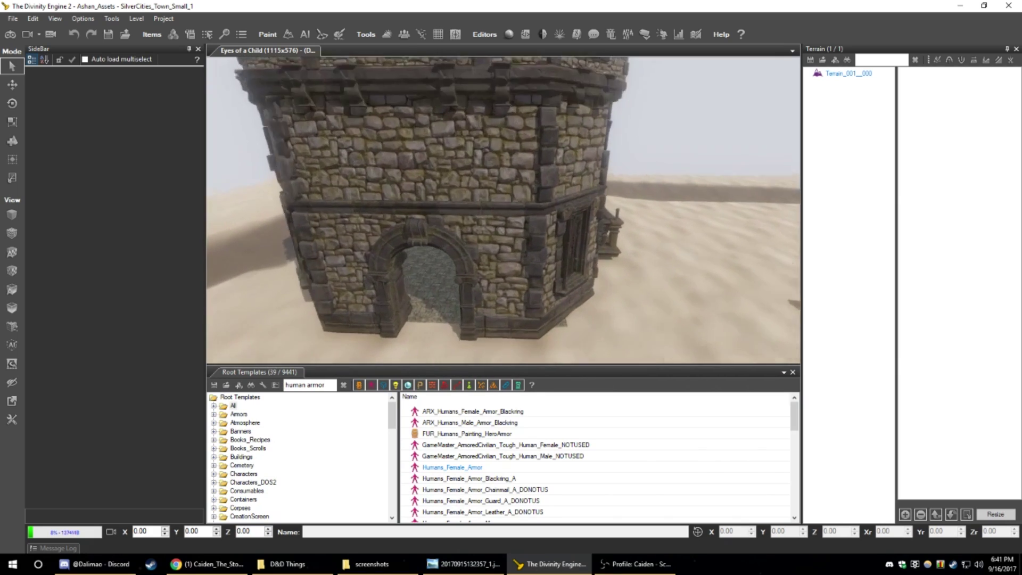
key("w")
right_click_drag(564, 260, 461, 279)
key("s")
key("s")
right_click_drag(544, 260, 599, 275)
key("s")
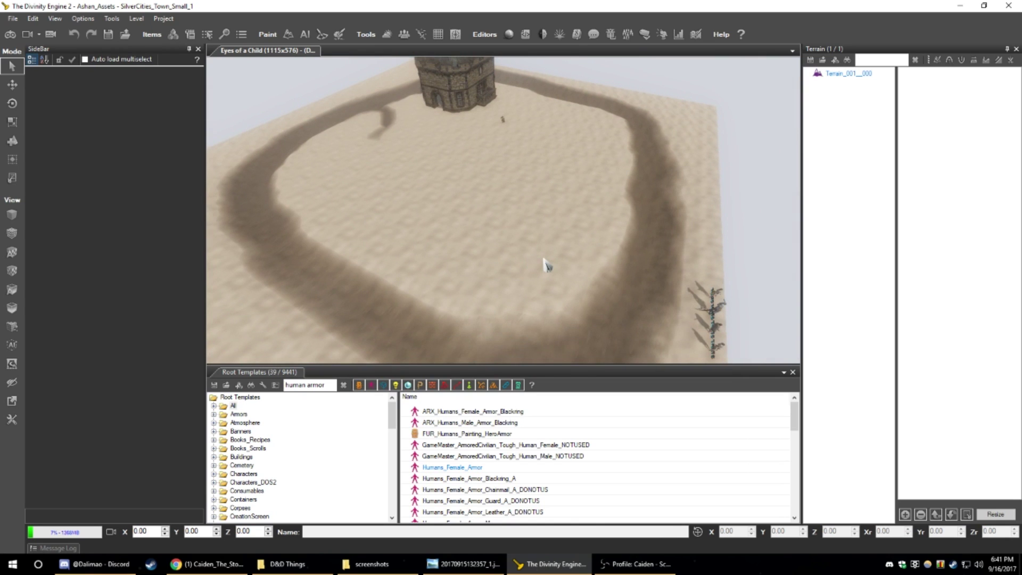
- Dig a pit in the open sand in front of the tower with the terrain lowering brush
key("w")
key("d")
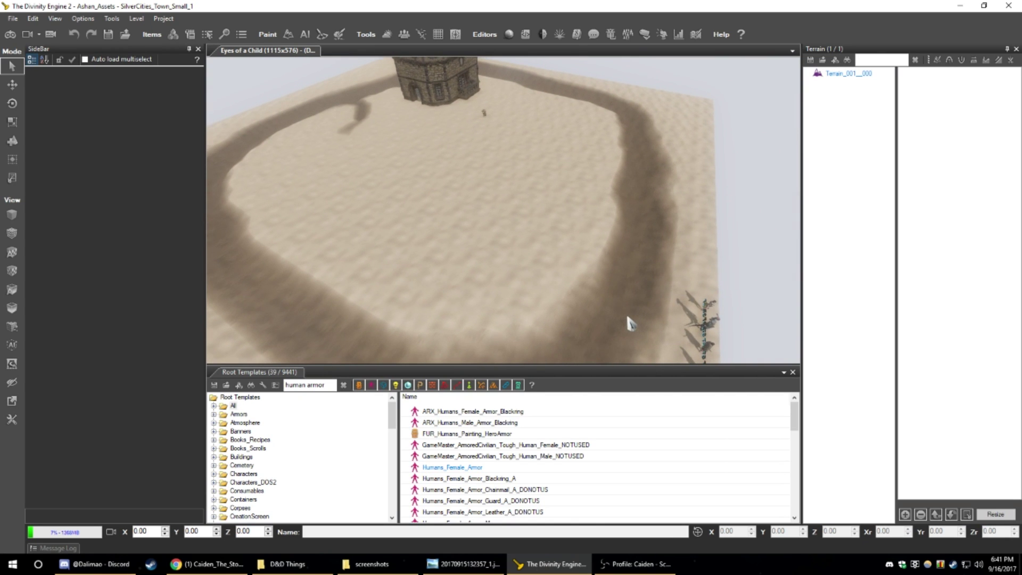
key("w")
right_click_drag(631, 324, 536, 198)
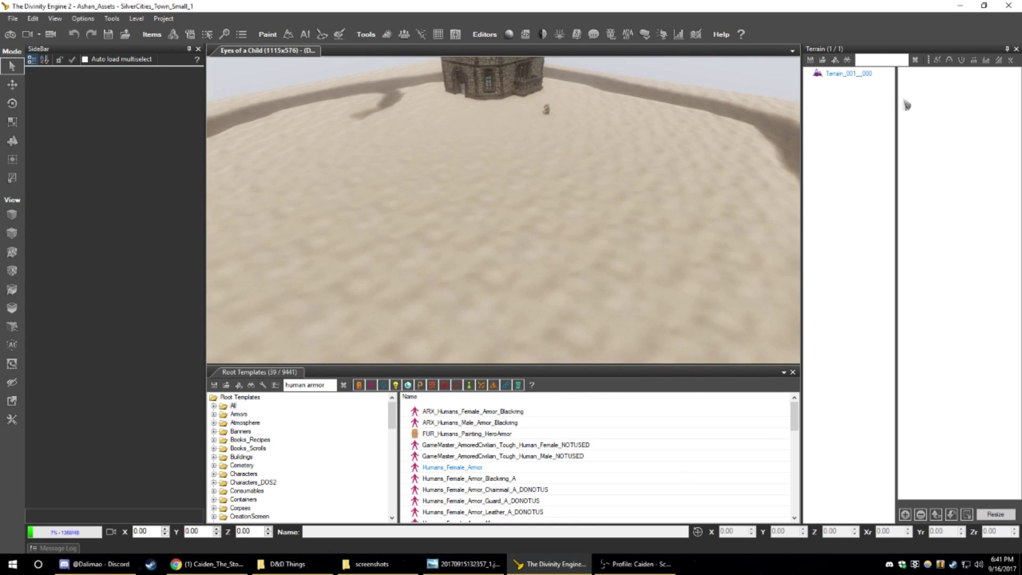
left_click(961, 60)
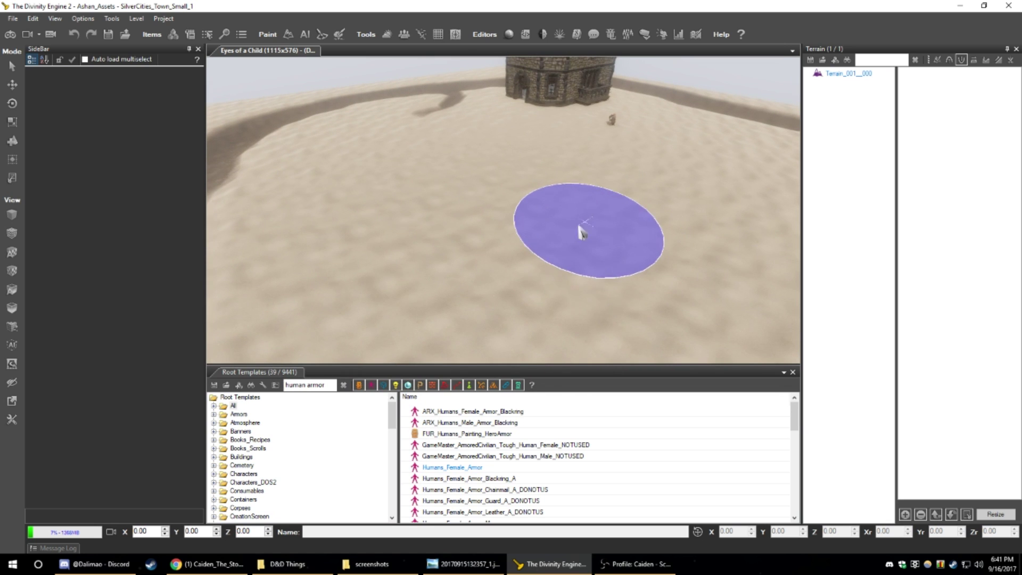
key("d")
key("w")
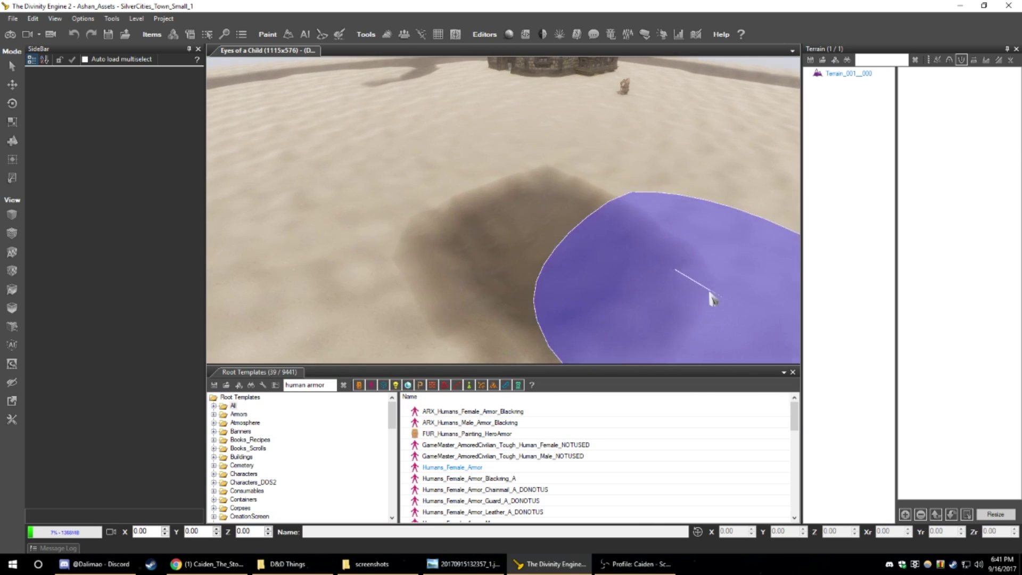
mouse_move(448, 199)
left_mouse_down()
mouse_move(352, 246)
mouse_move(451, 287)
left_mouse_up()
key("s")
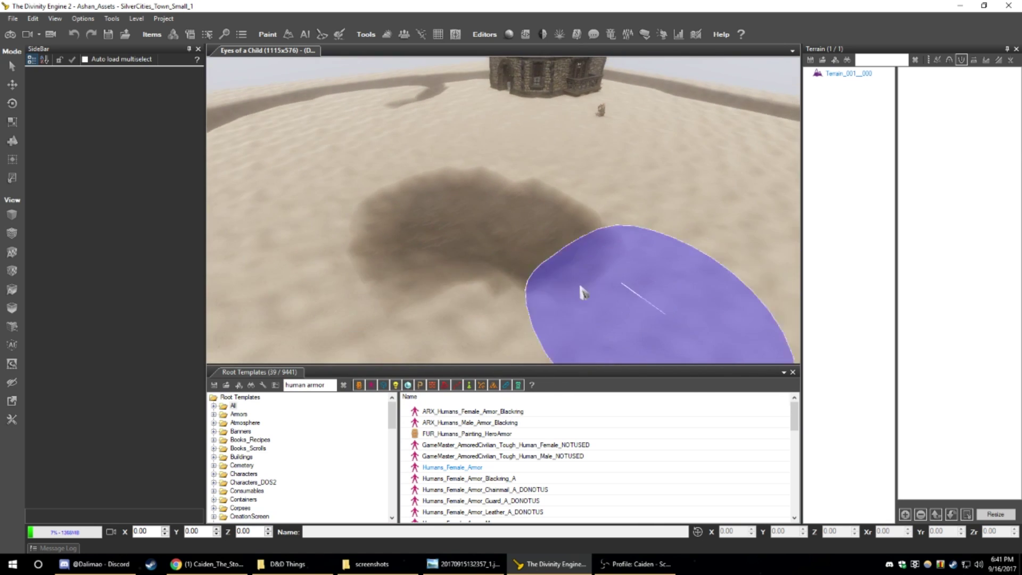
key("s")
- Deepen and widen the pit in front of the tower into a rounded basin
right_click_drag(445, 273, 324, 219)
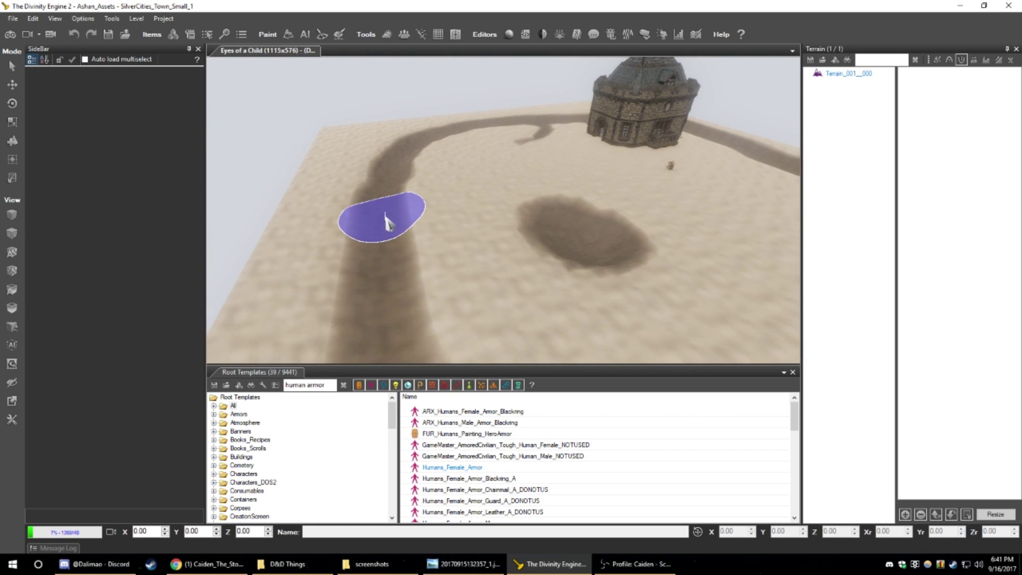
key("w")
right_click_drag(387, 219, 405, 222)
mouse_move(405, 221)
left_mouse_down()
mouse_move(546, 200)
mouse_move(460, 165)
left_mouse_up()
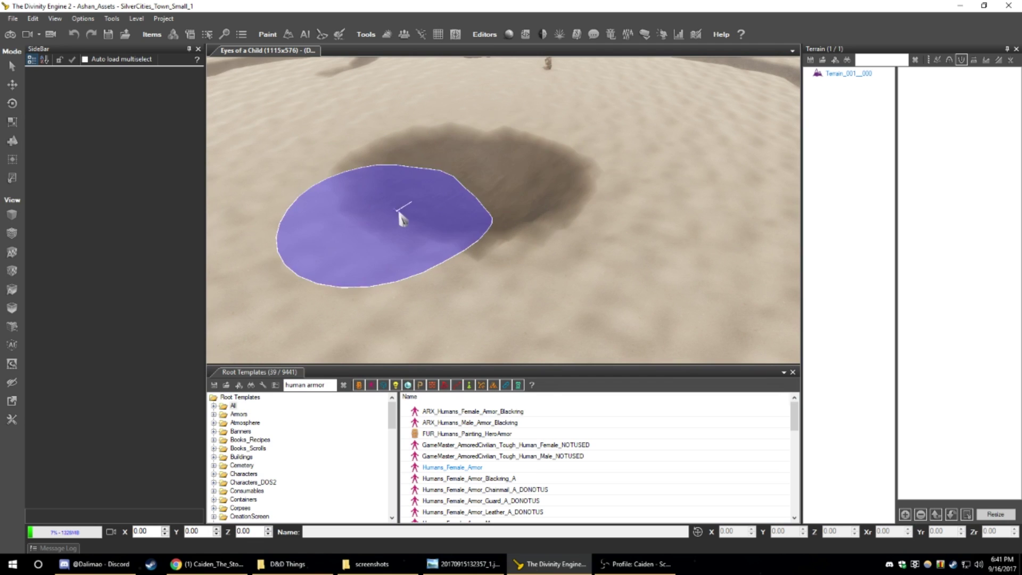
key("w")
key("a")
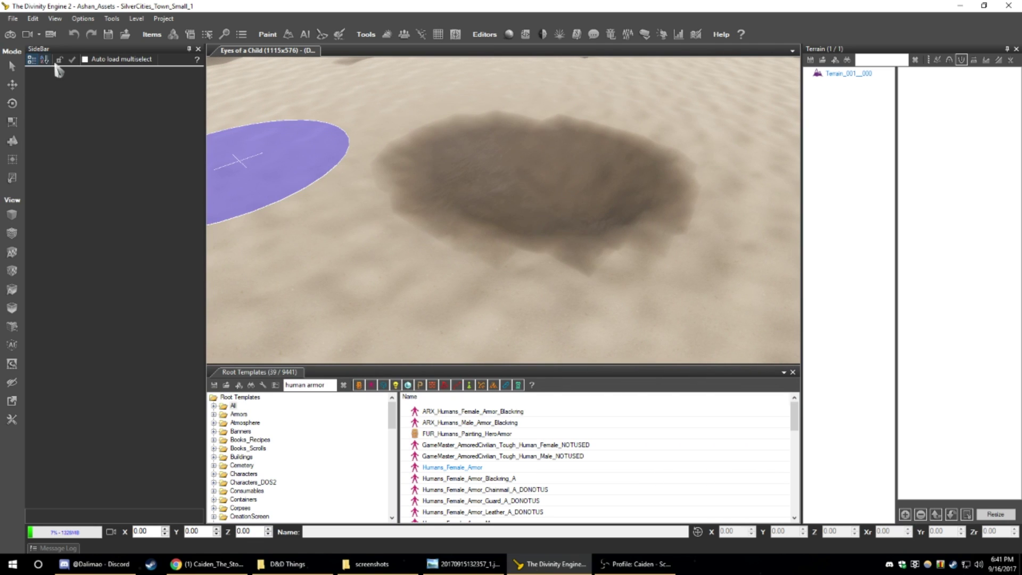
- Switch to the template placement mode and filter the root templates by "water"
left_click(13, 141)
triple_click(307, 385)
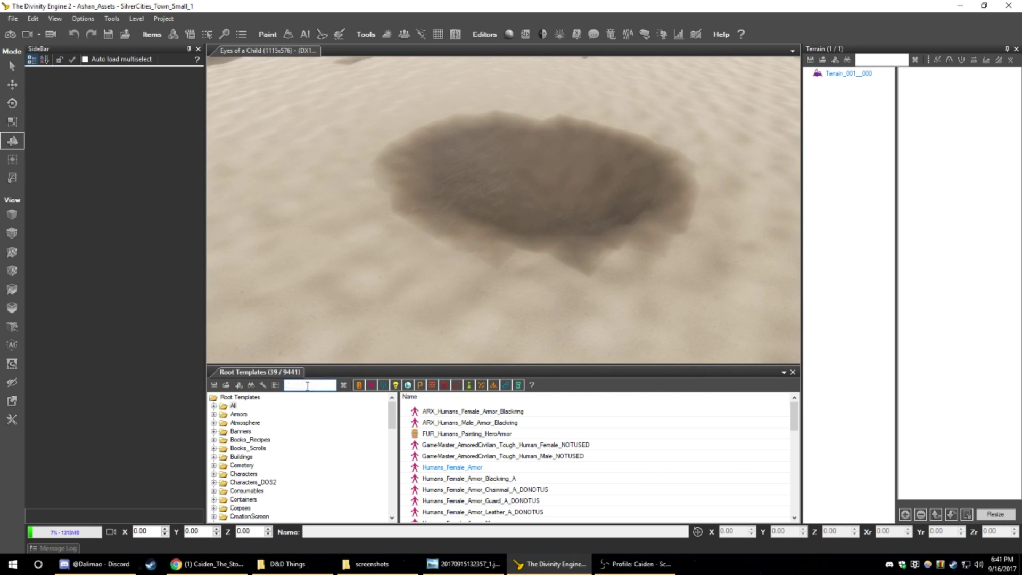
type("water")
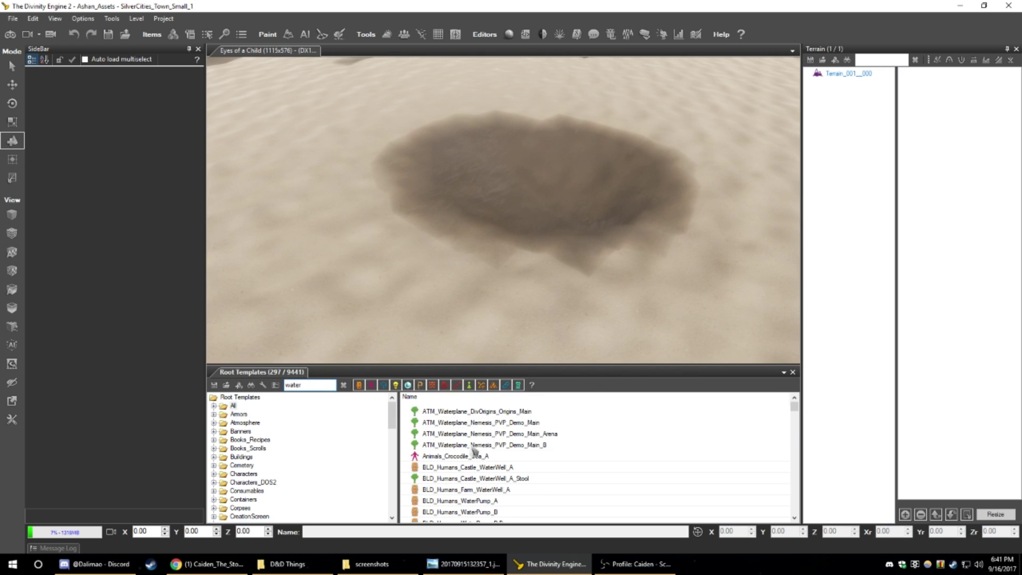
- Preview BLD_Humans_Farm_WaterWell_A on the sand and look through the water templates as far as the NAT_Water entries
left_click(490, 490)
scroll(494, 486, "down", 1)
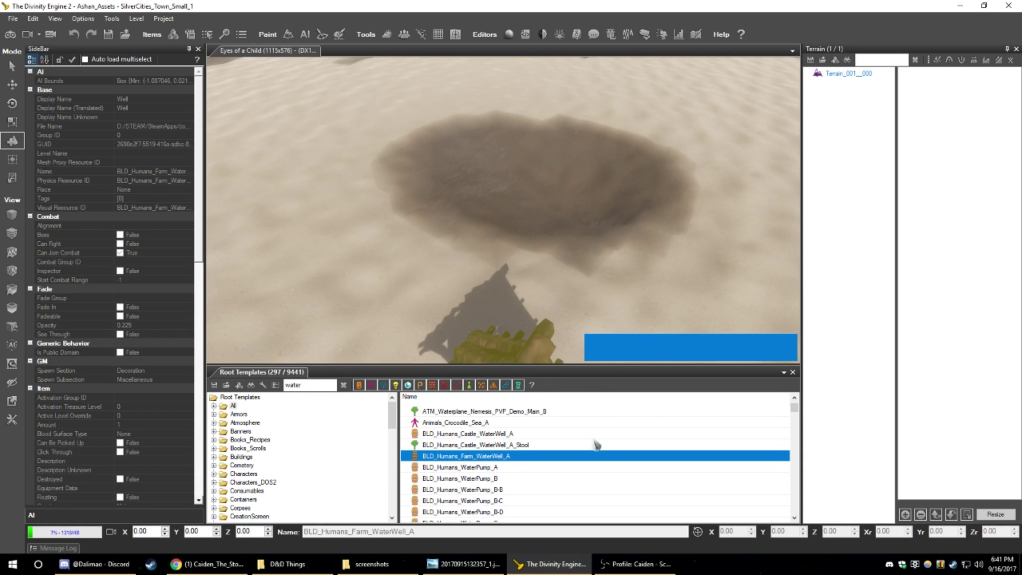
scroll(591, 447, "down", 8)
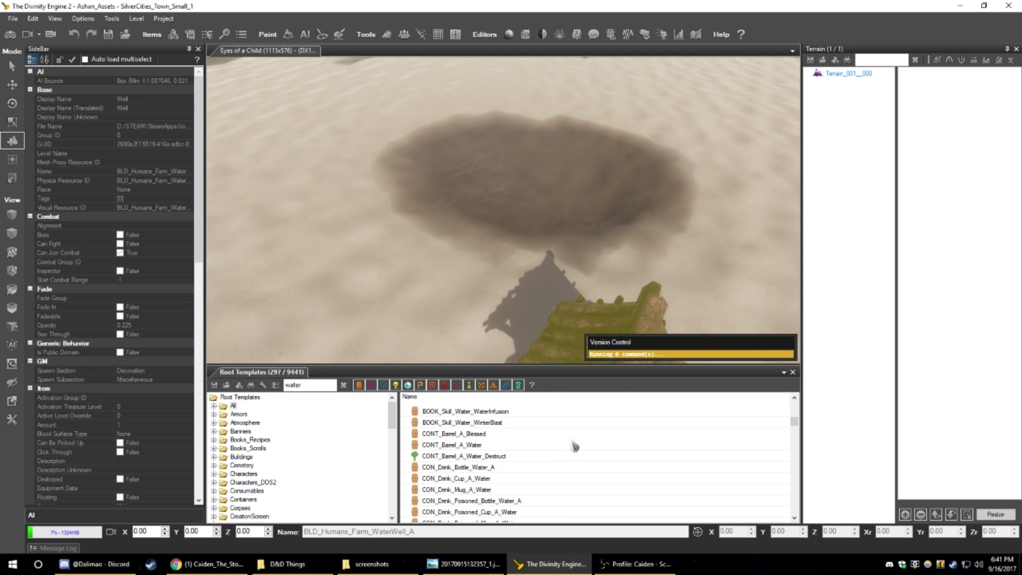
scroll(506, 434, "up", 2)
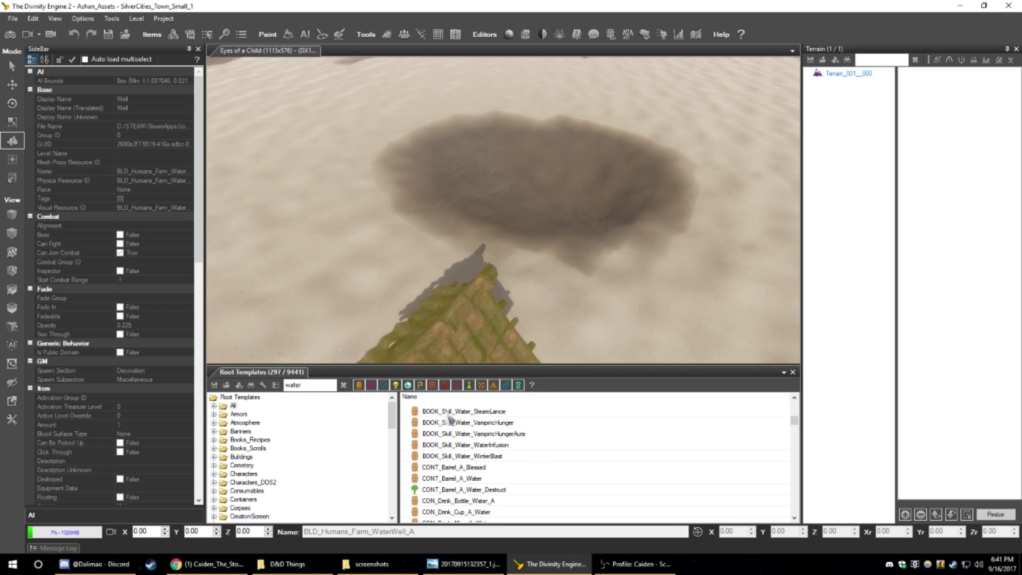
scroll(439, 424, "down", 5)
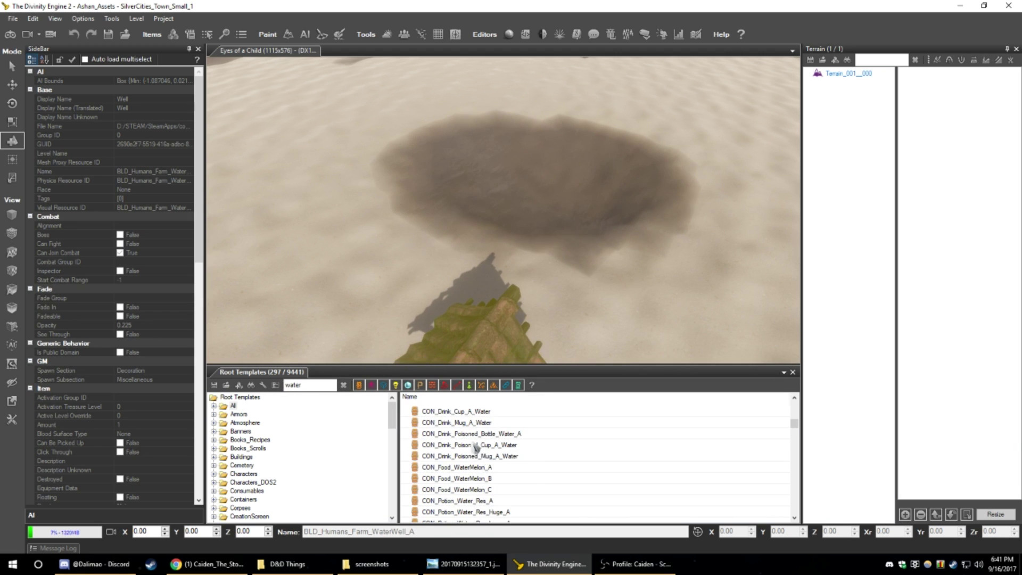
scroll(477, 447, "down", 4)
scroll(476, 448, "down", 3)
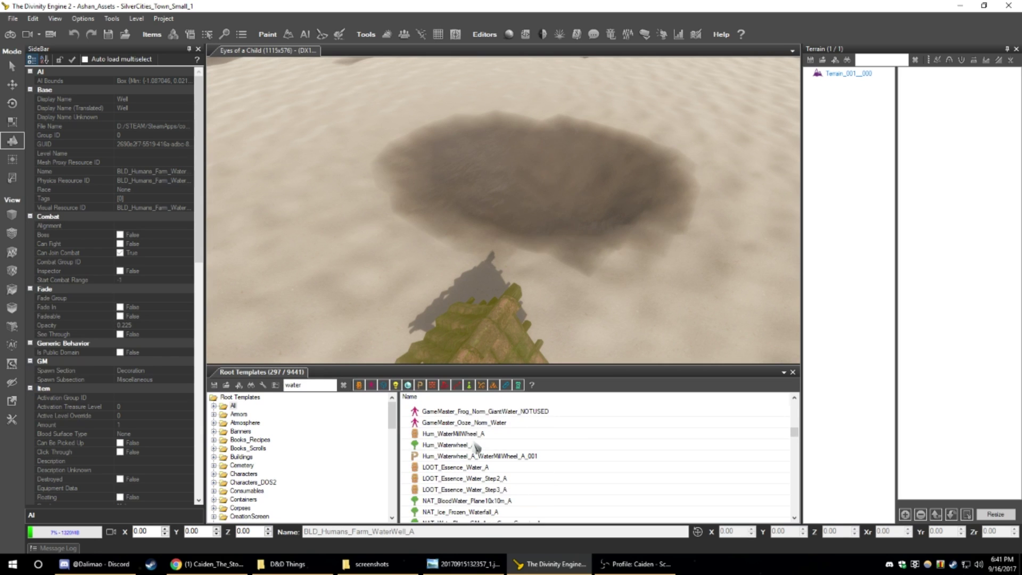
scroll(476, 447, "down", 1)
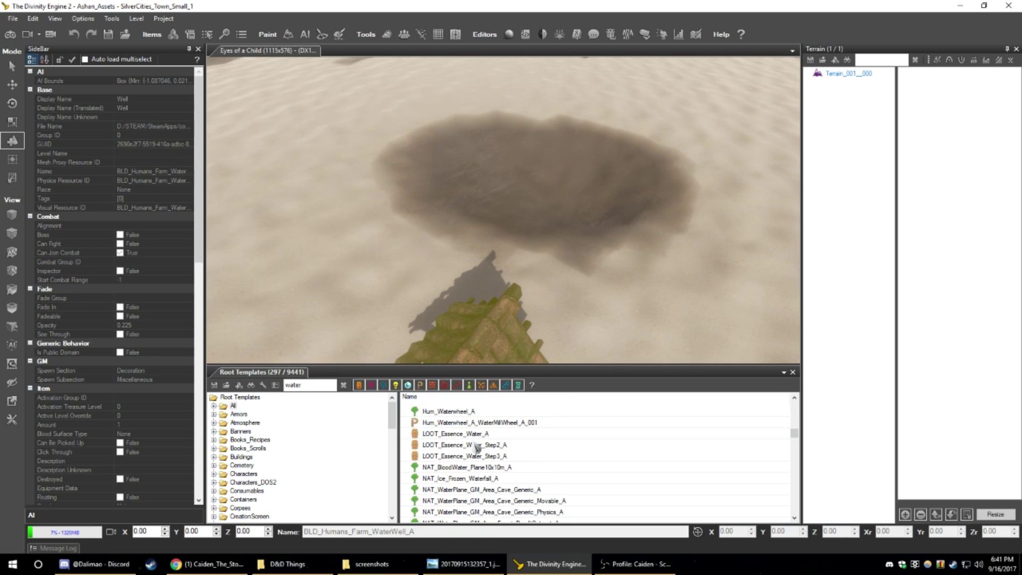
scroll(482, 437, "down", 1)
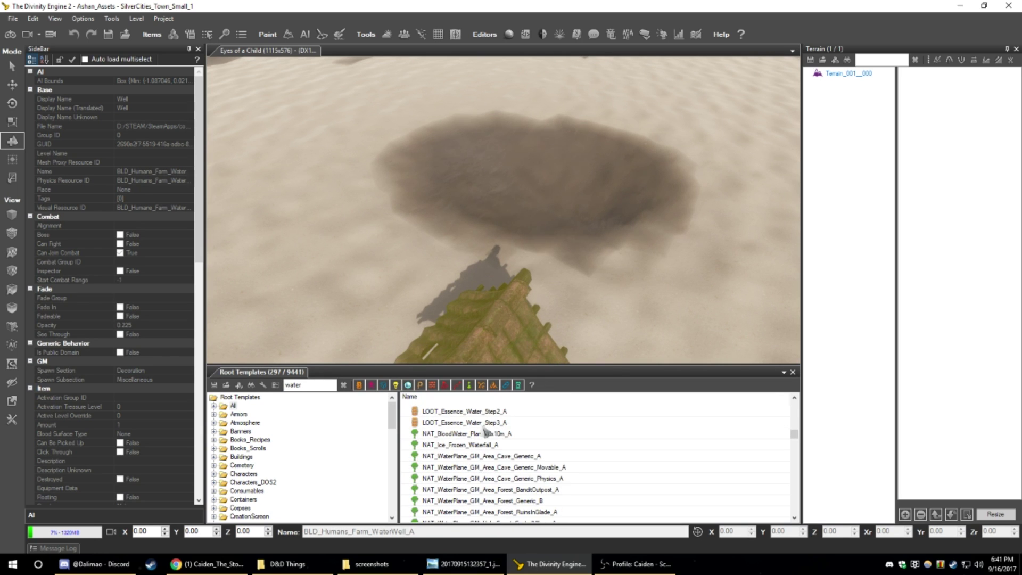
scroll(493, 435, "down", 3)
scroll(497, 438, "down", 1)
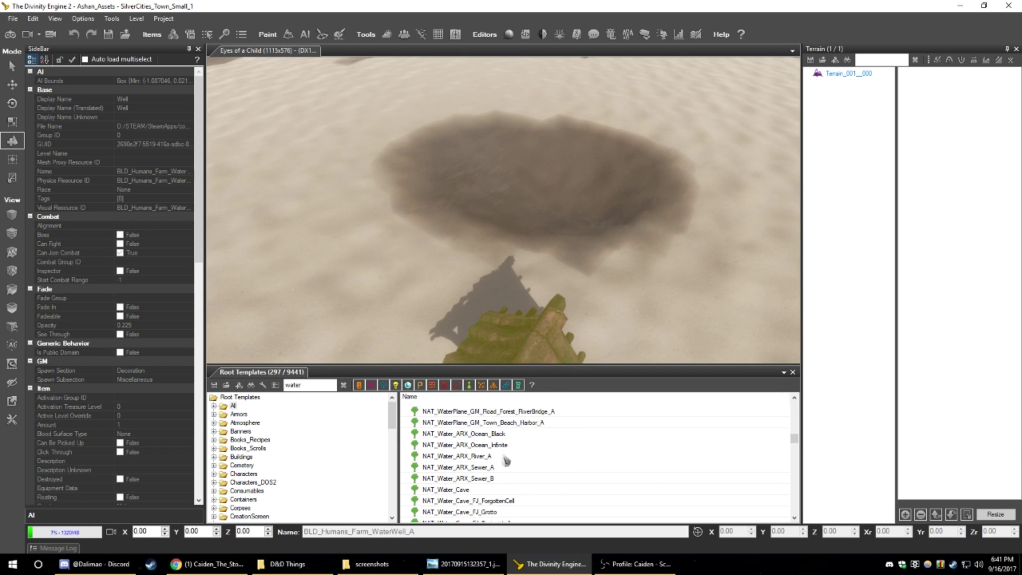
- Preview NAT_Water_ARX_River_A, NAT_Water_ARX_Sewer_A and NAT_Water_Cave over the terrain around the tower and basin
left_click(463, 456)
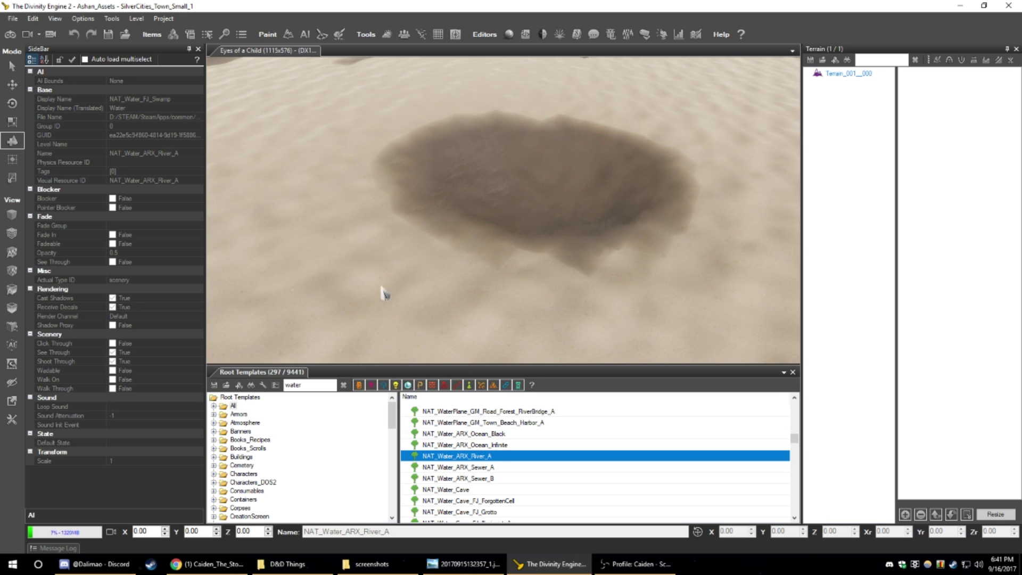
right_click_drag(474, 224, 198, 267)
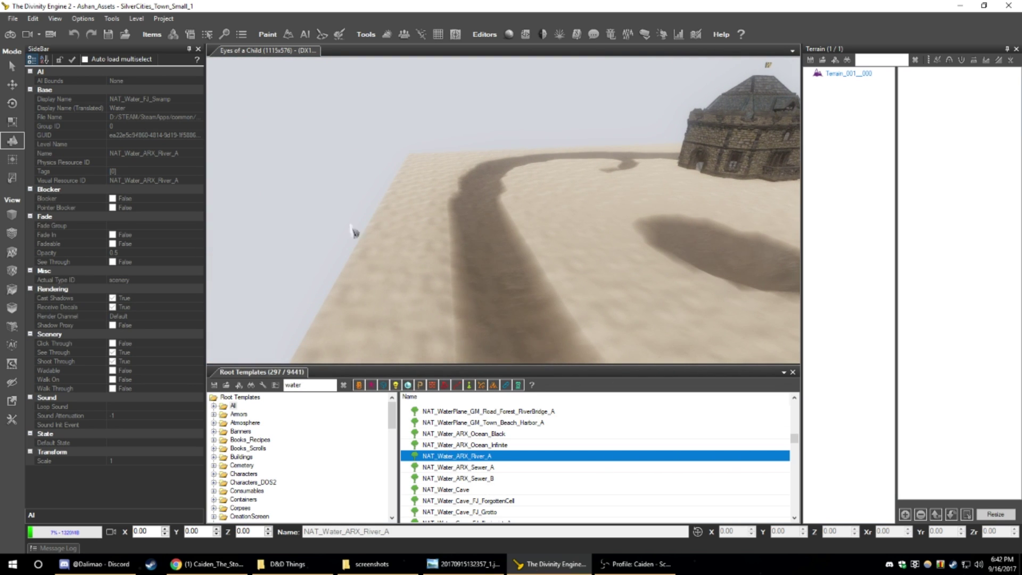
left_click(526, 444)
left_click(463, 467)
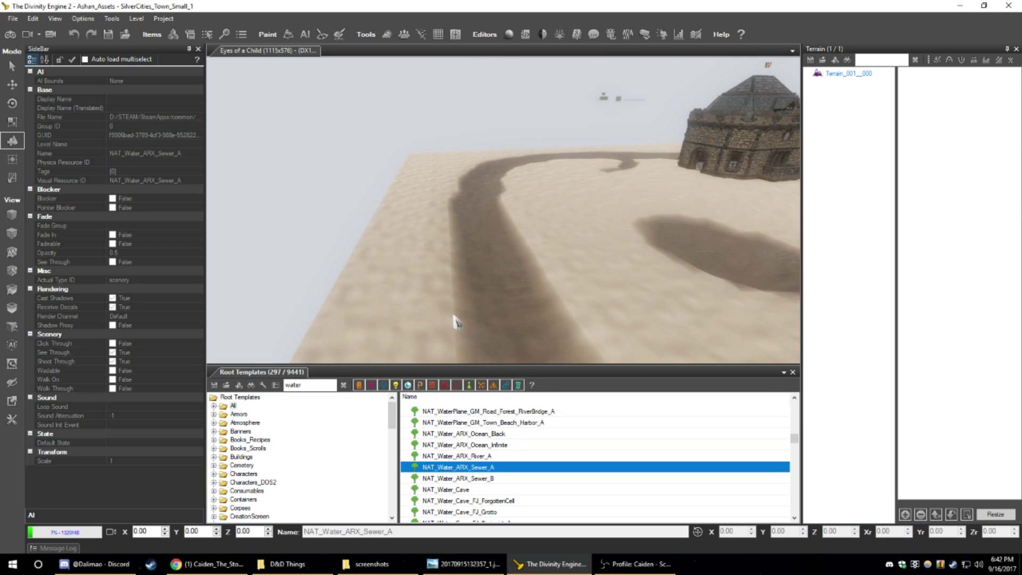
right_click_drag(566, 259, 353, 273)
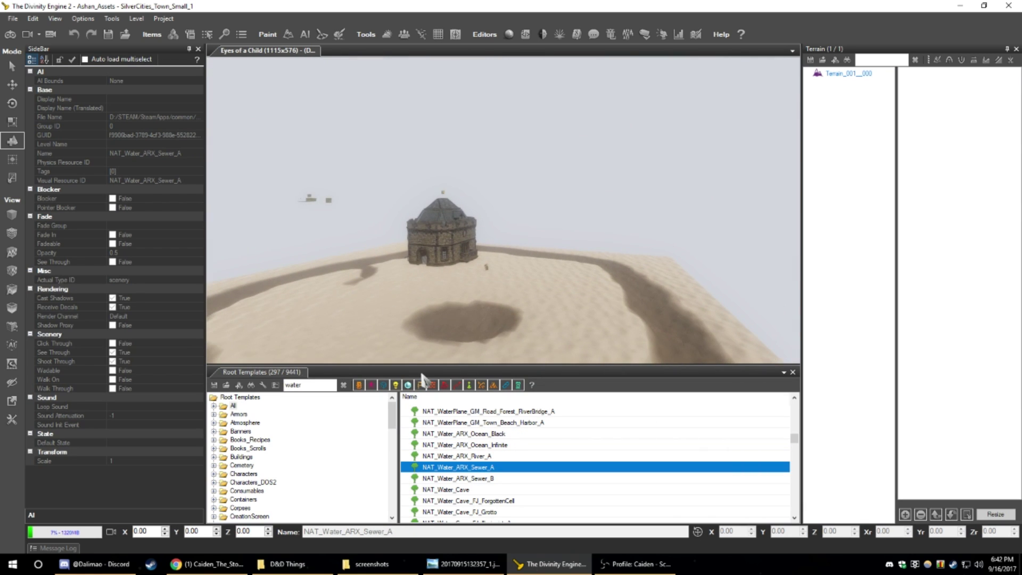
left_click(464, 490)
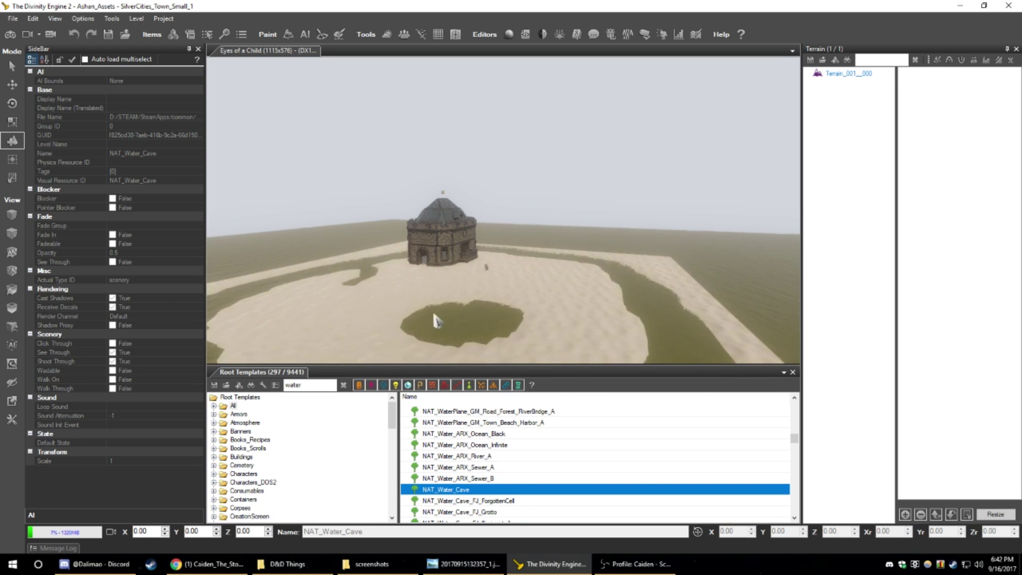
- Preview the NAT_Water_FJ_Ocean and NAT_Water_FJ_Swamp_A templates over the level
scroll(502, 462, "down", 2)
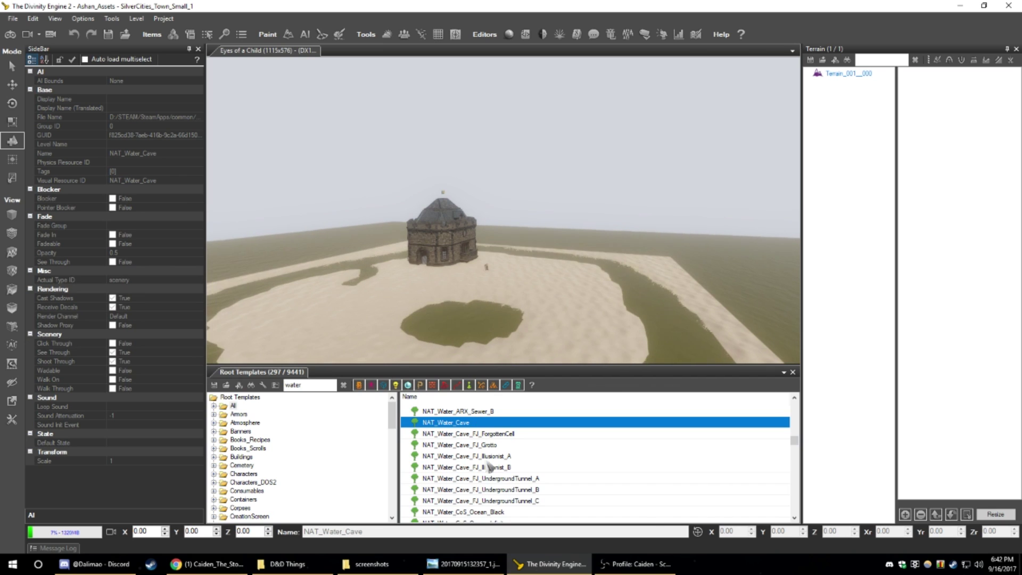
scroll(487, 469, "down", 2)
scroll(491, 472, "down", 2)
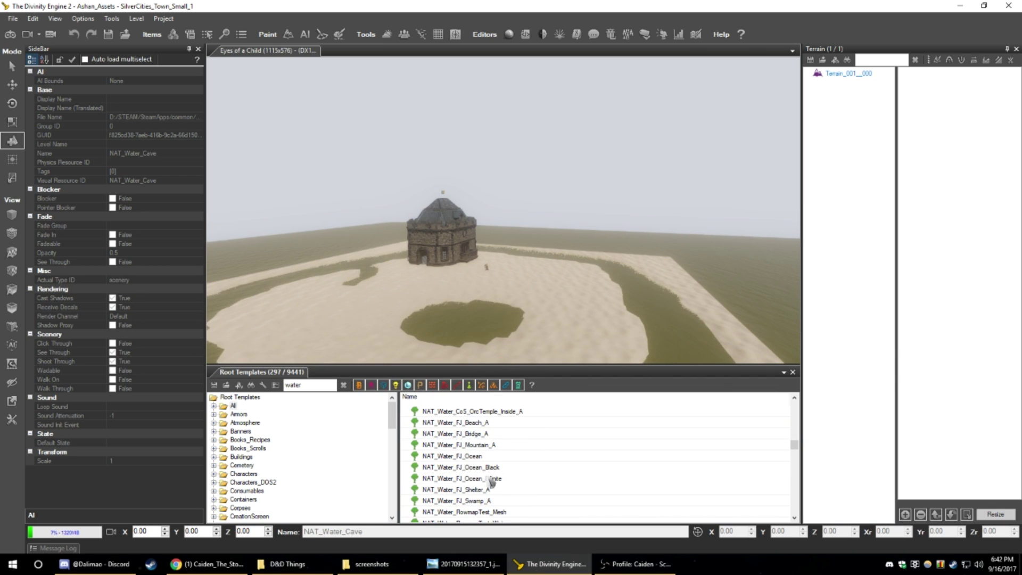
left_click(479, 456)
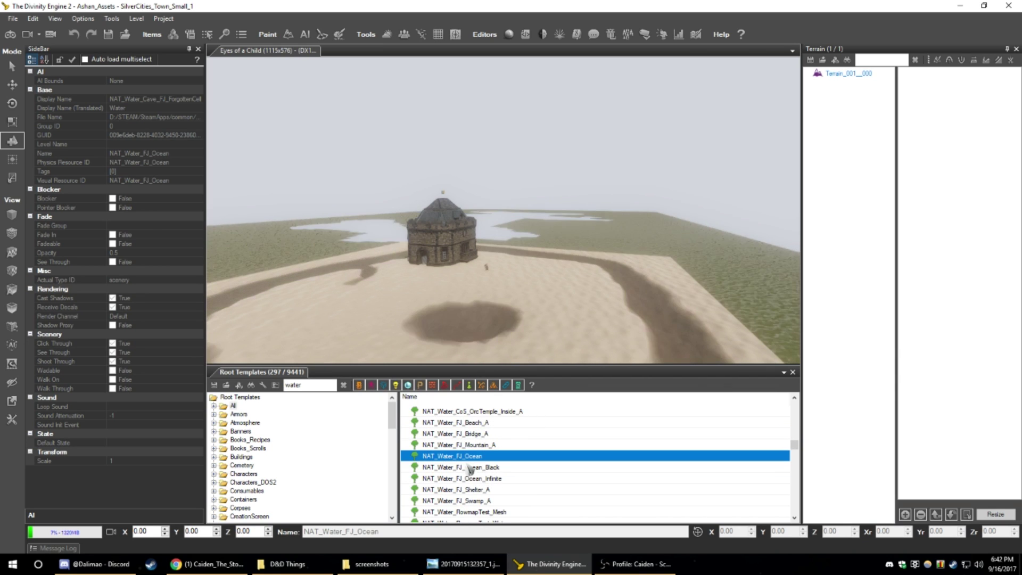
left_click(467, 502)
- Preview NAT_Water_Lake, NAT_Water_RC_River_C and NAT_Water_Swamp over the level
scroll(513, 480, "down", 3)
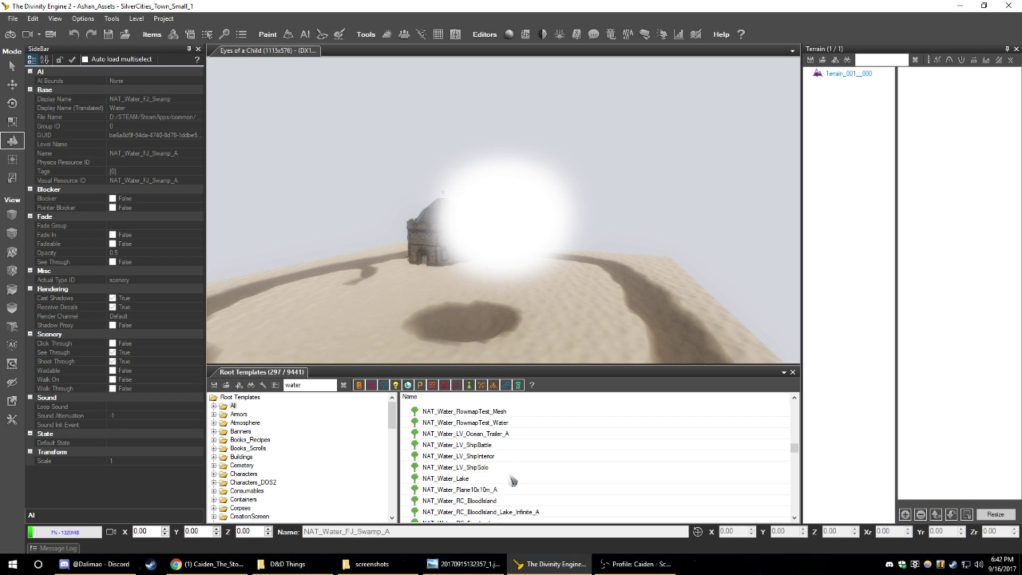
scroll(513, 481, "down", 1)
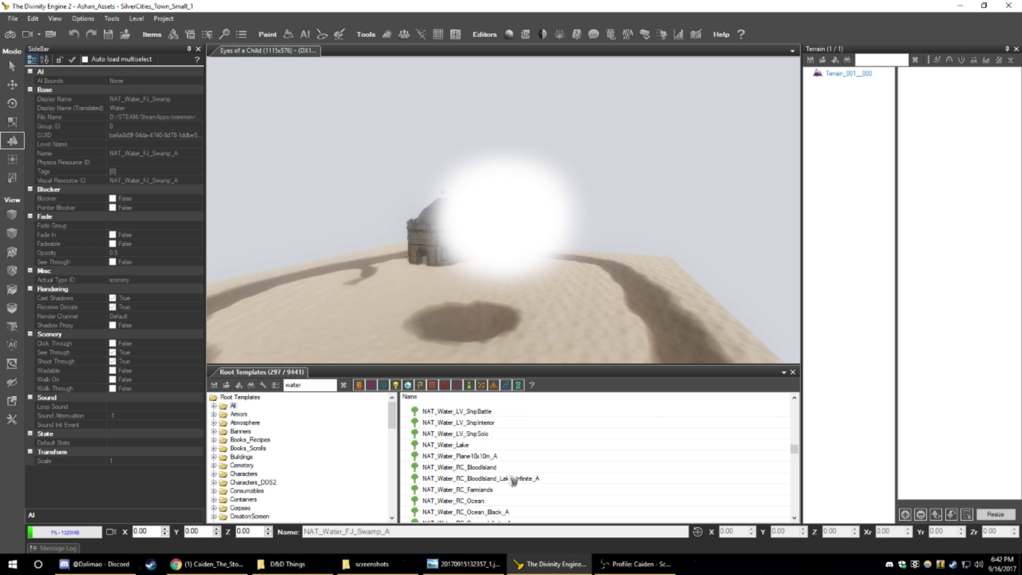
left_click(445, 445)
scroll(489, 482, "down", 3)
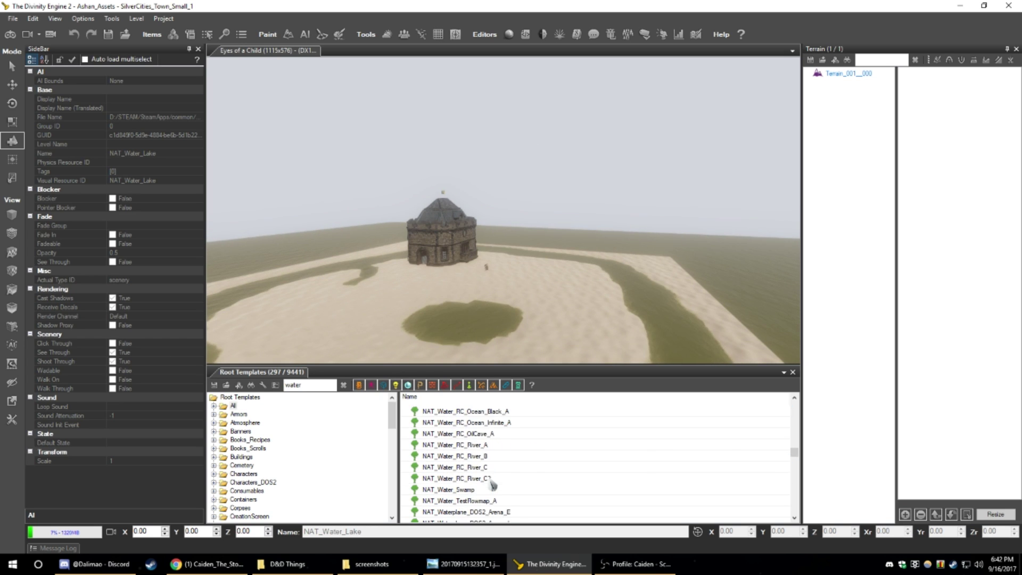
left_click(461, 446)
left_click(476, 465)
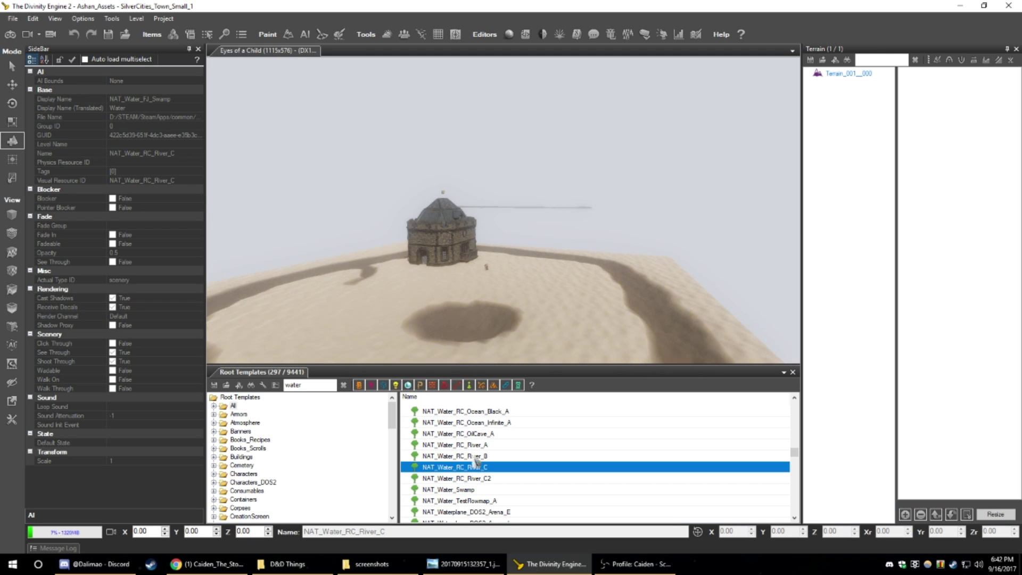
left_click(456, 490)
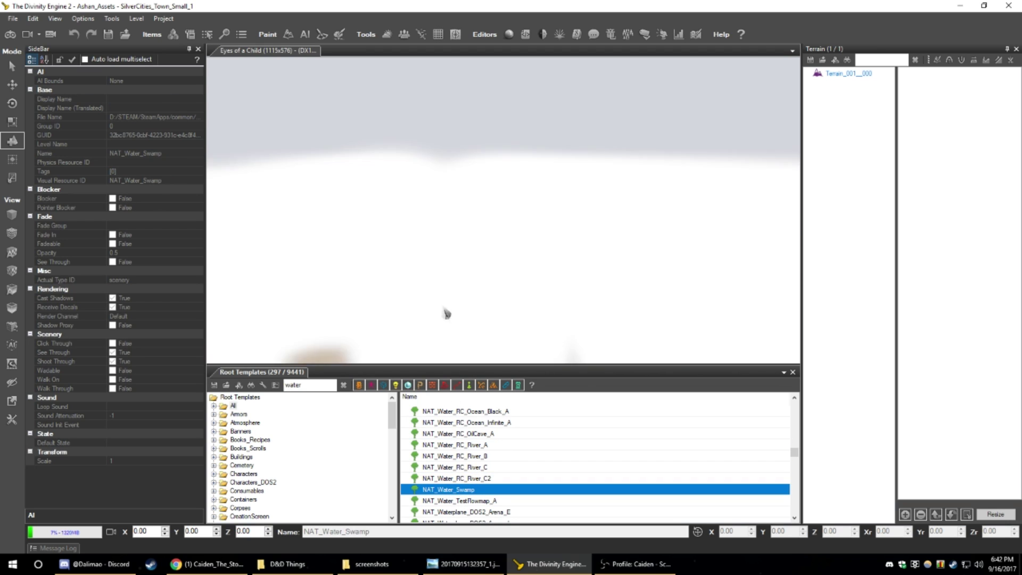
- Look through the remaining water templates down to the Water_RiverPlane entries, previewing PUZ_Trap_Gaspit_B_Water on the way
scroll(488, 466, "down", 3)
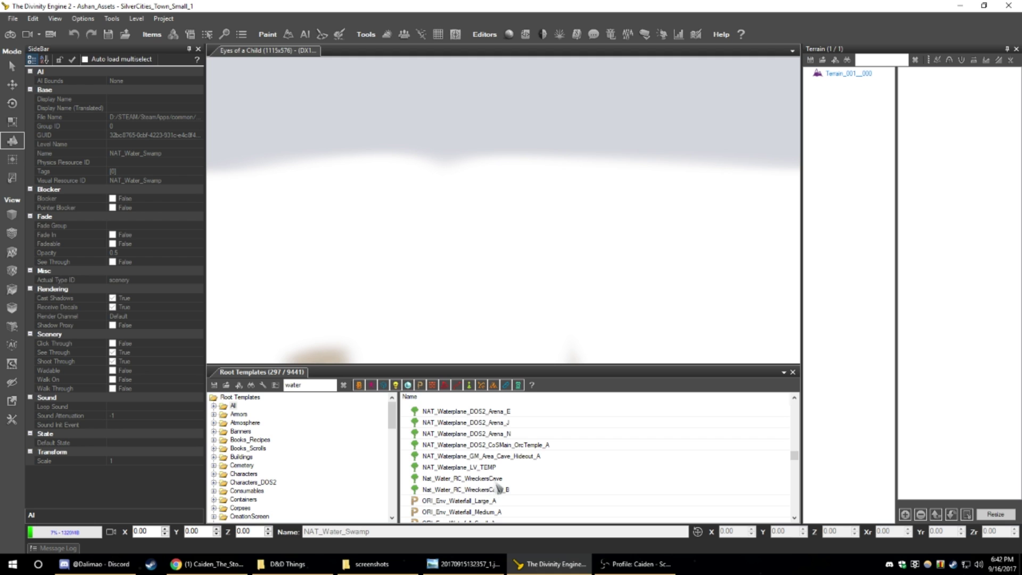
scroll(499, 488, "down", 2)
left_click(486, 480)
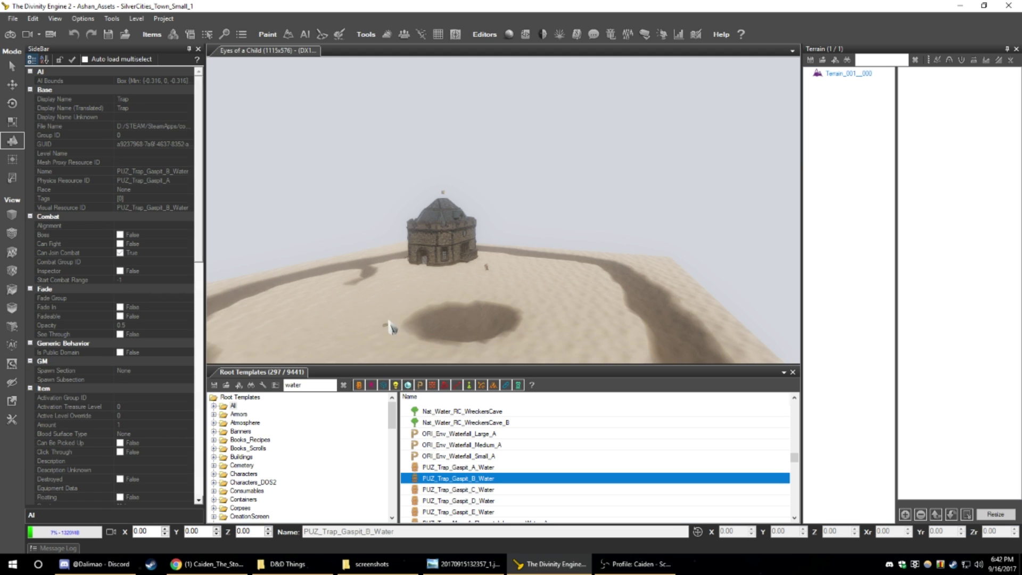
scroll(503, 470, "down", 5)
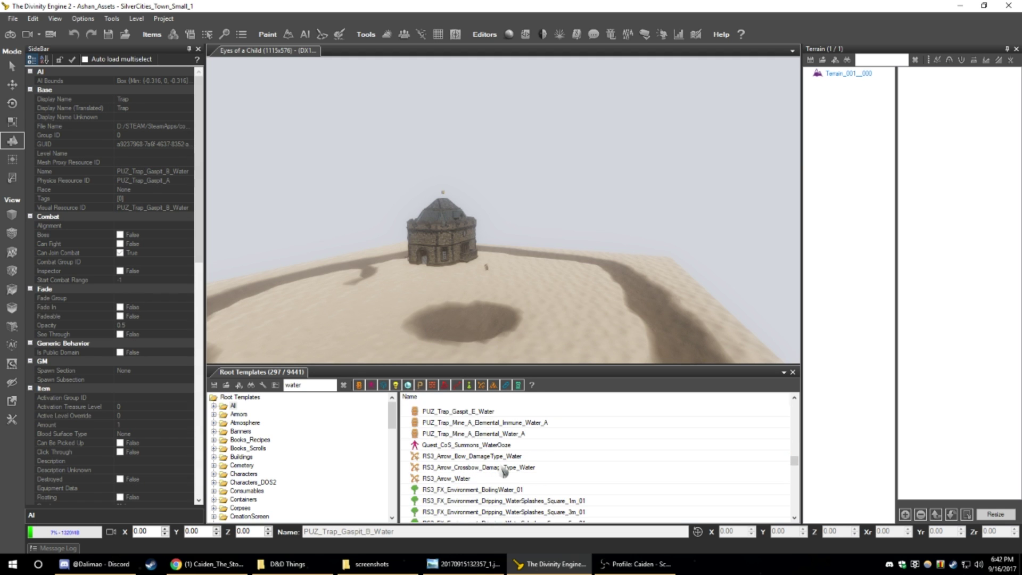
scroll(508, 473, "down", 2)
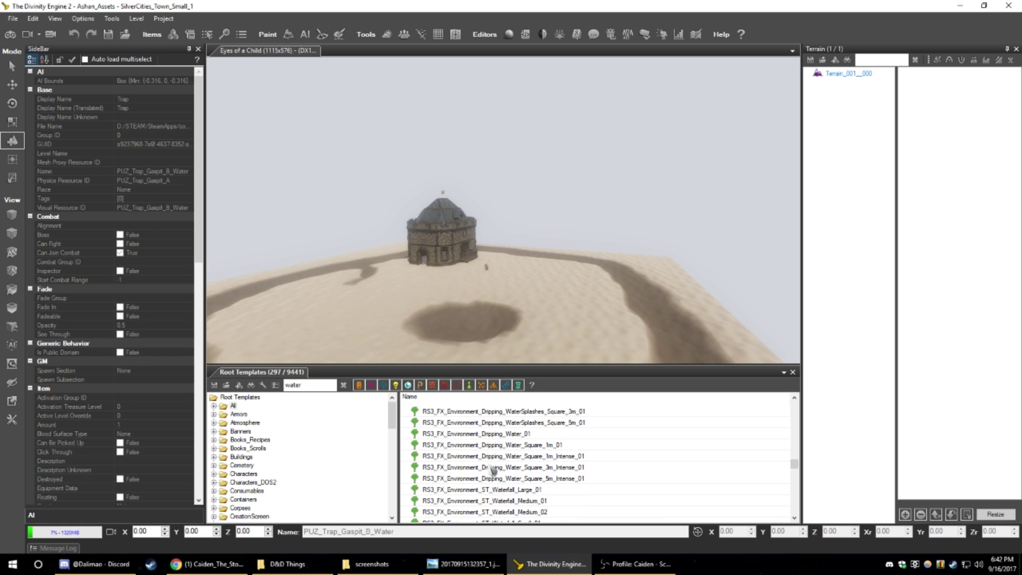
scroll(500, 491, "down", 5)
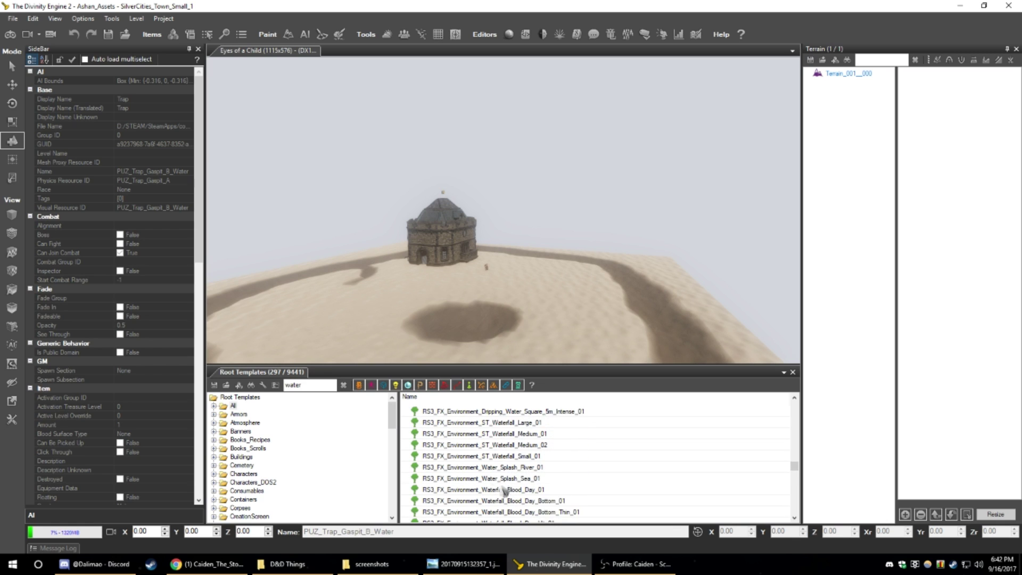
scroll(559, 495, "down", 6)
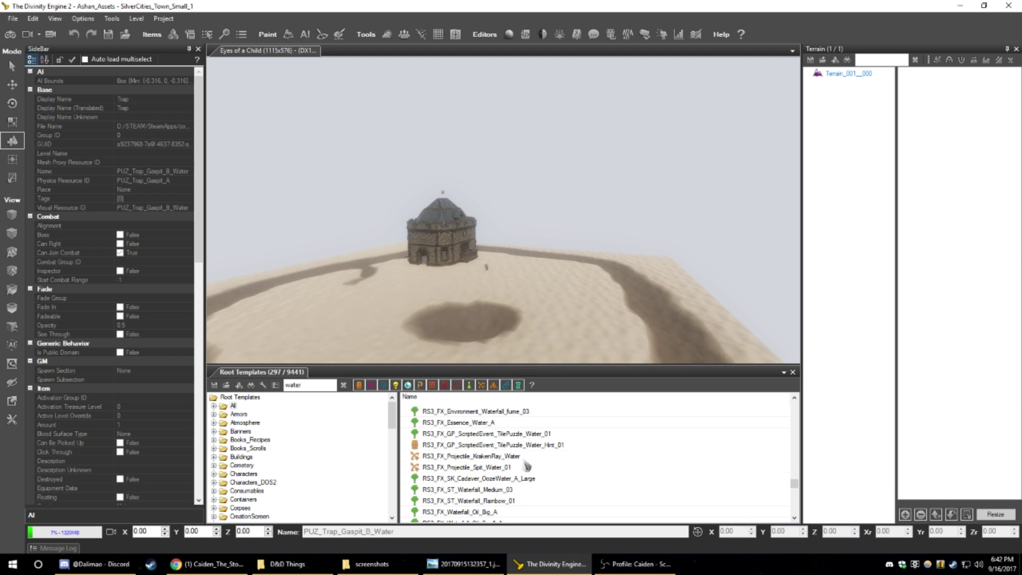
scroll(526, 466, "down", 8)
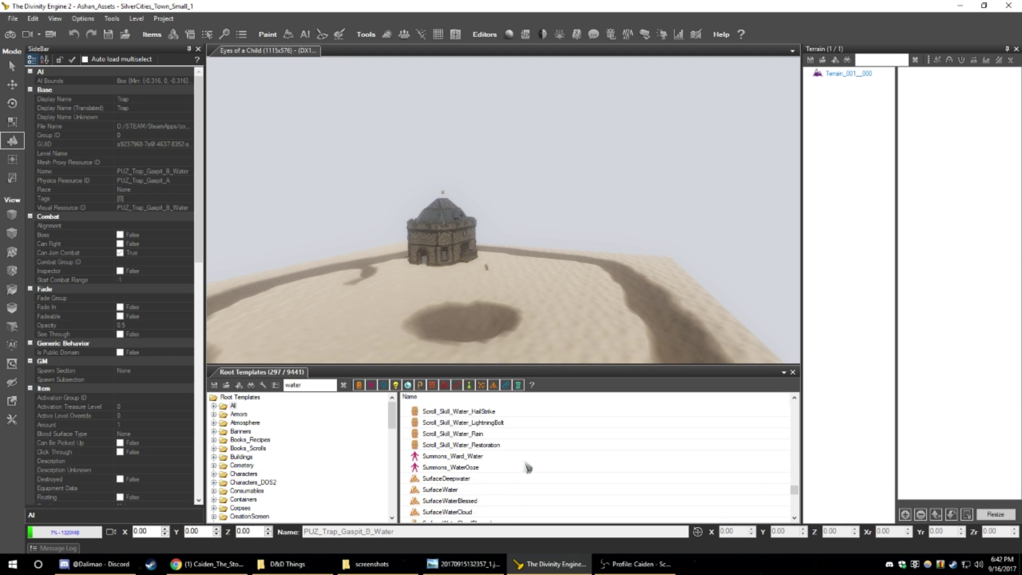
scroll(527, 467, "down", 2)
scroll(527, 467, "down", 8)
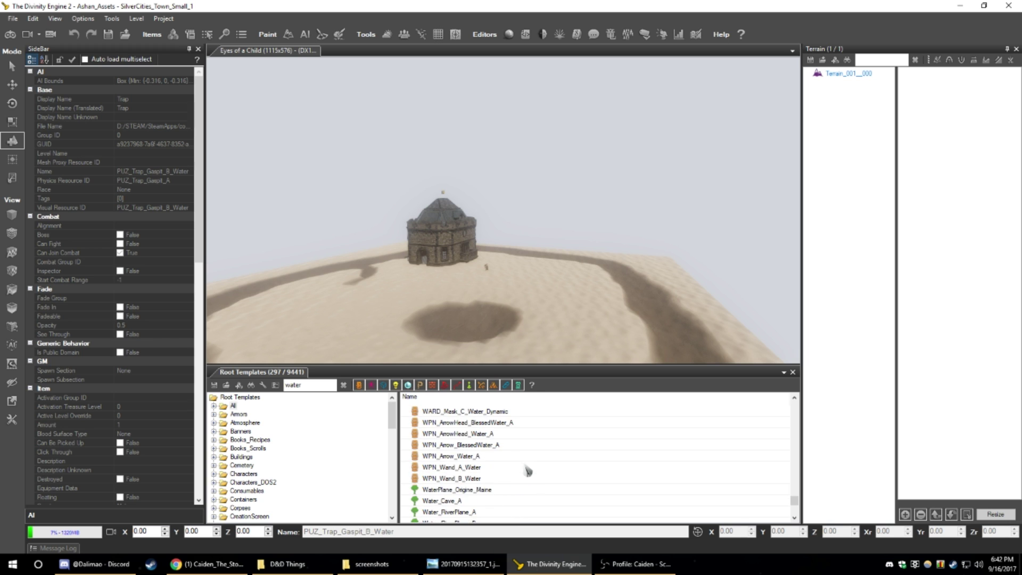
scroll(527, 469, "down", 1)
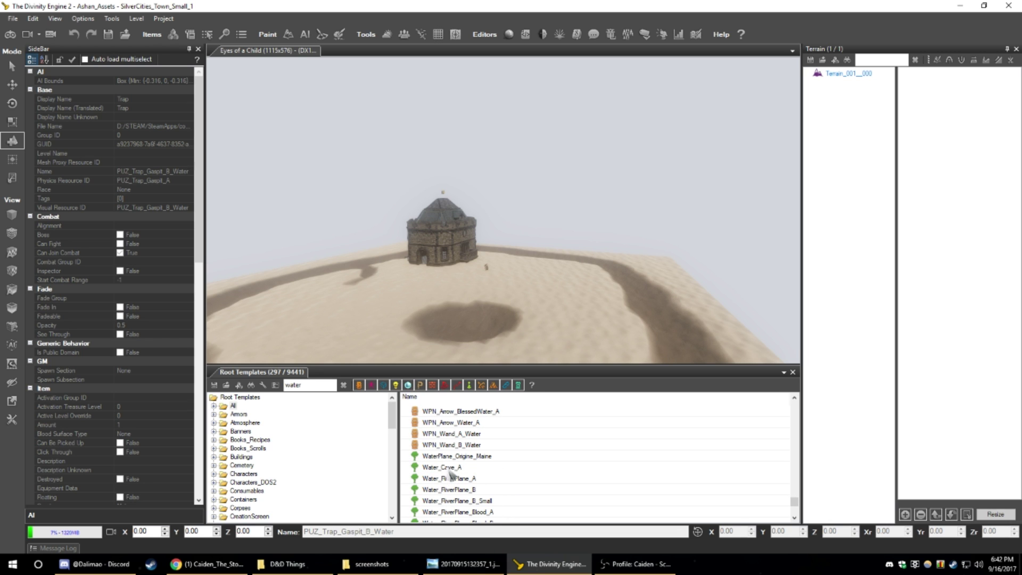
- Preview Water_Cave_A beside the basin and near the sunken channel, and switch the preview to Water_RiverPlane_A
left_click_drag(450, 469, 350, 364)
right_click_drag(415, 349, 441, 350)
key("w")
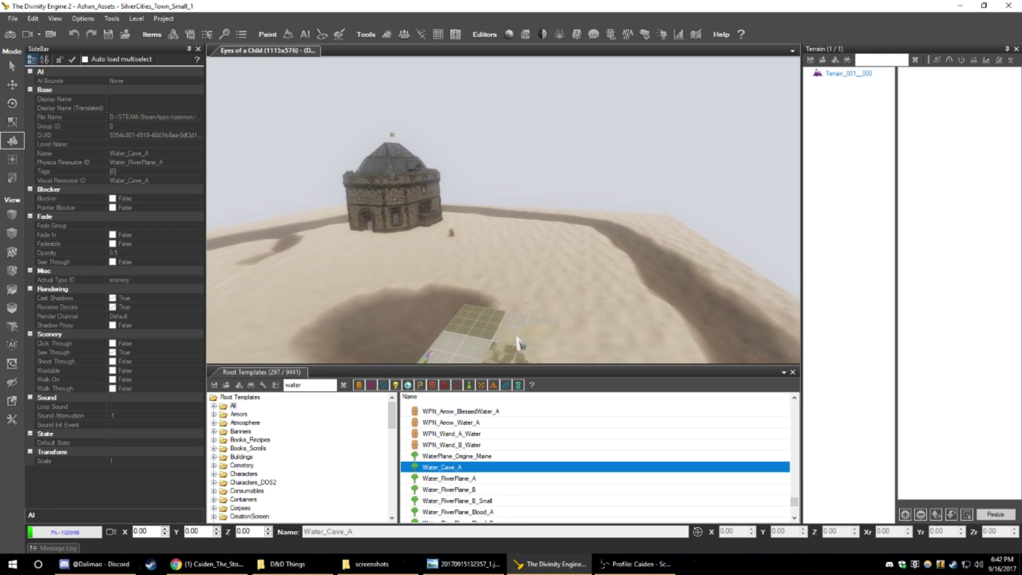
right_click_drag(377, 347, 324, 349)
key("s")
key("w")
key("a")
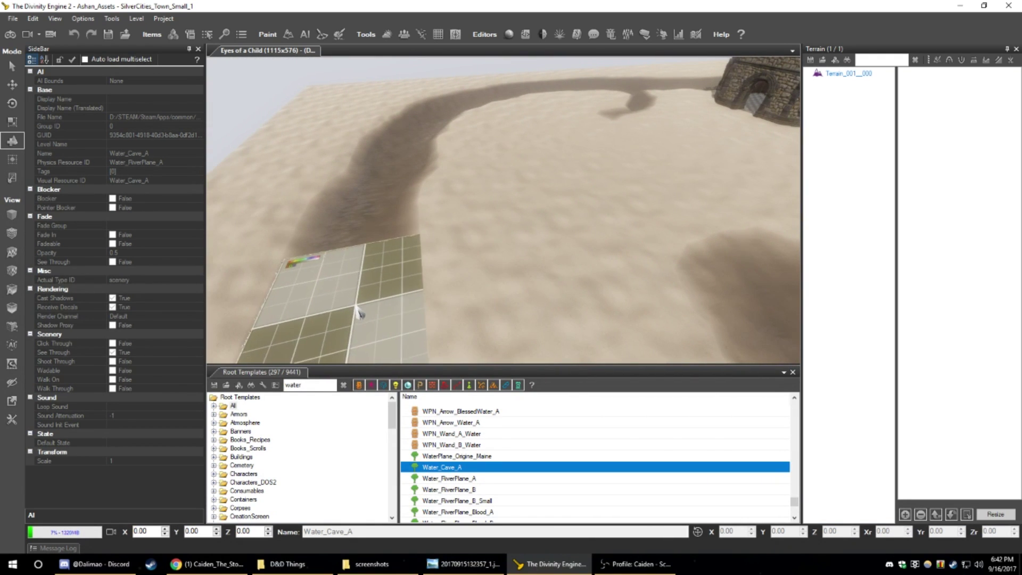
left_click(479, 478)
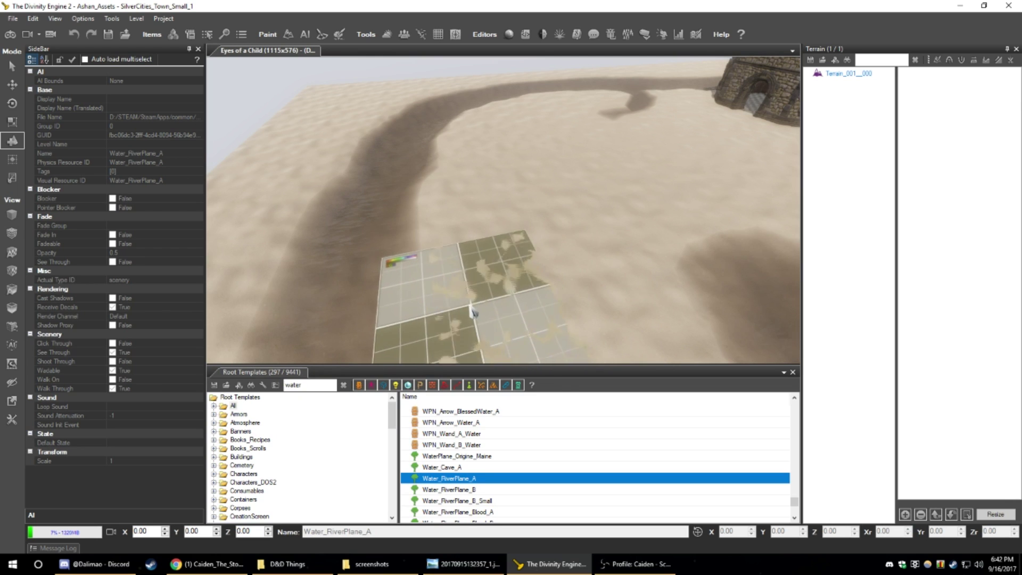
- Try a Water_RiverPlane_A beside the sunken channel near the terrain edge and delete it
right_click(473, 307)
key("s")
key("a")
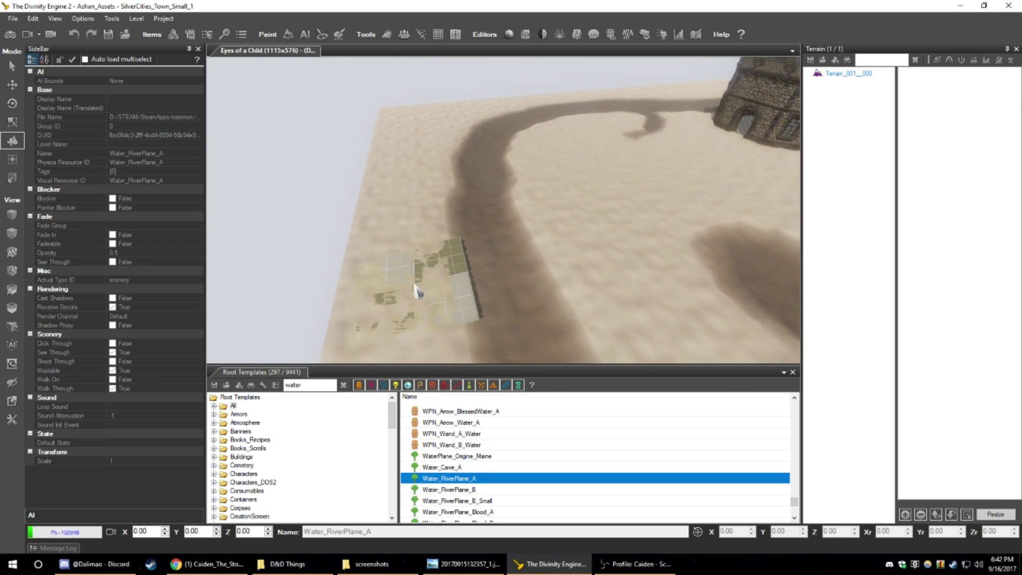
left_click(417, 291)
key("w")
key("a")
key("s")
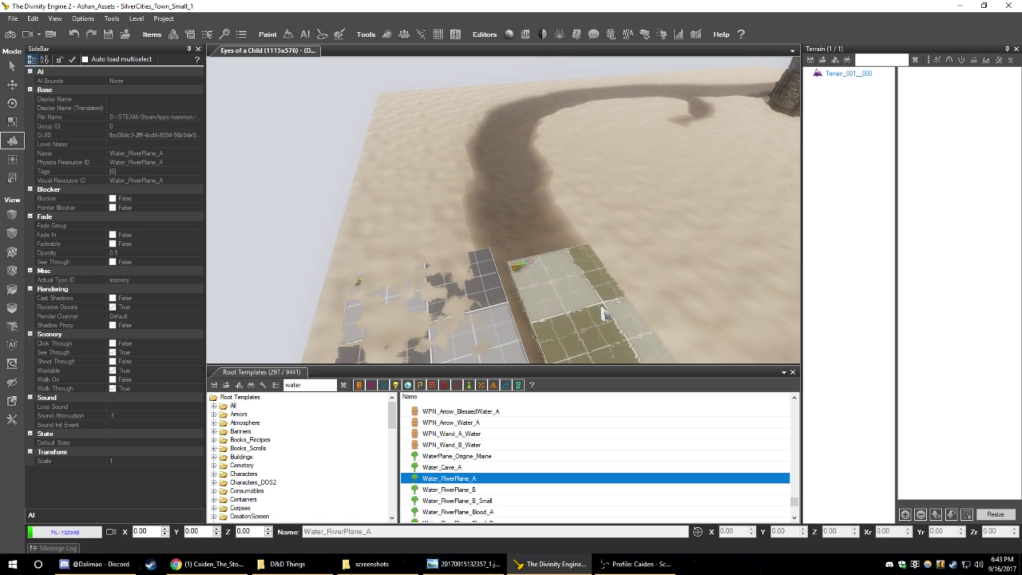
left_click(468, 338)
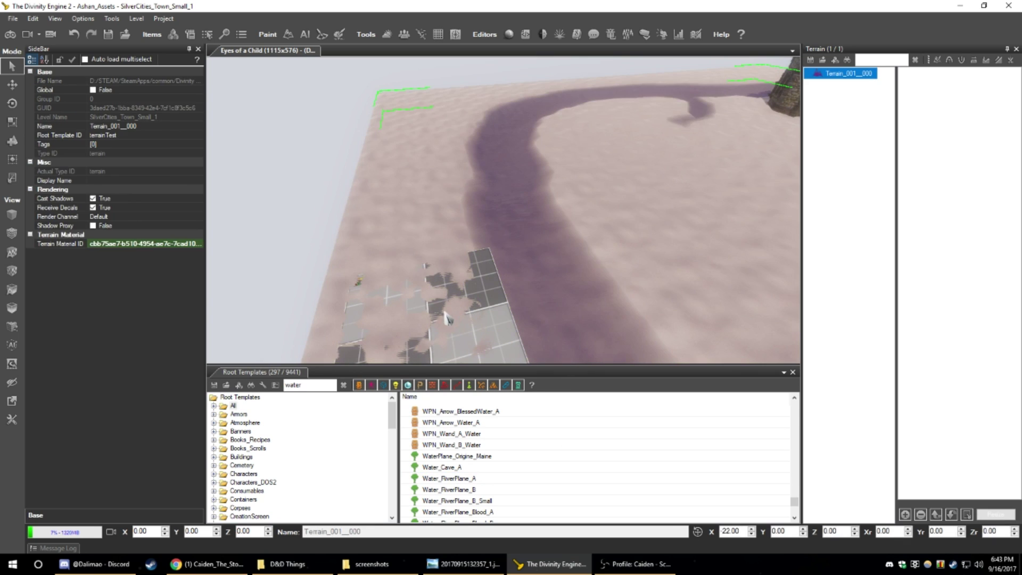
key("Delete")
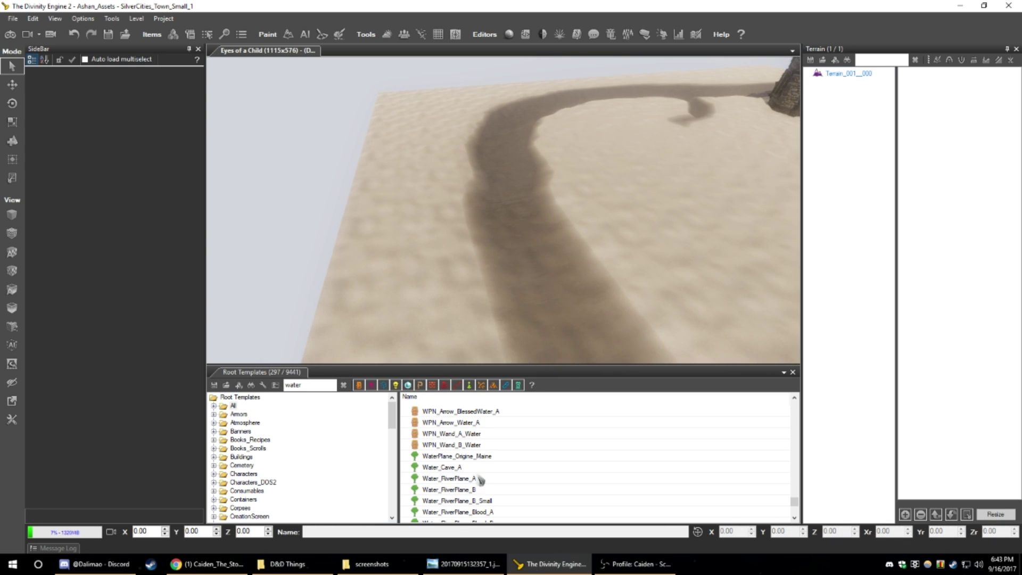
- Preview Water_RiverPlane_B, Water_SeaPlane_A and Water_Seaplane_B over the channel
left_click(452, 489)
left_click(13, 141)
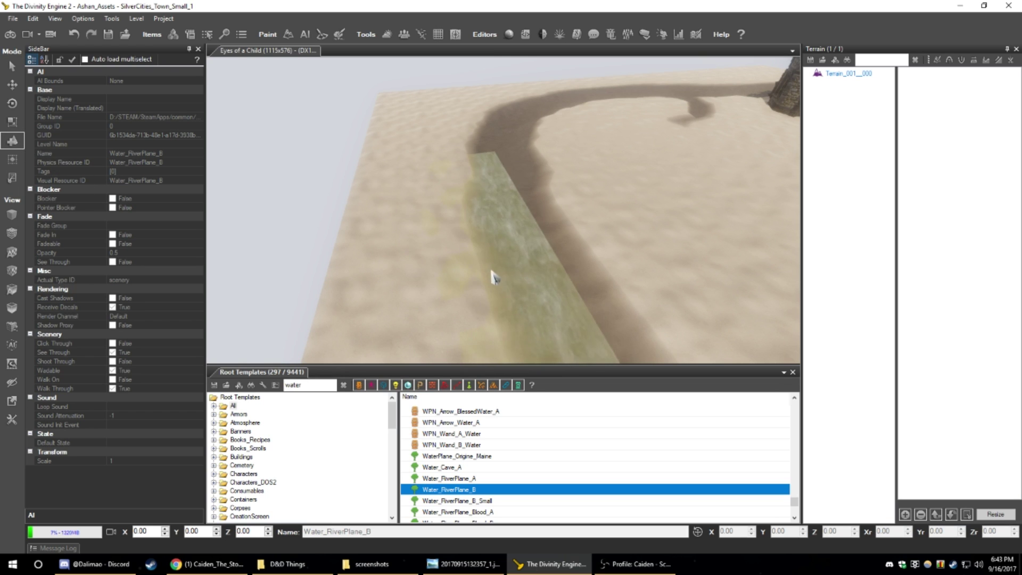
scroll(492, 448, "down", 3)
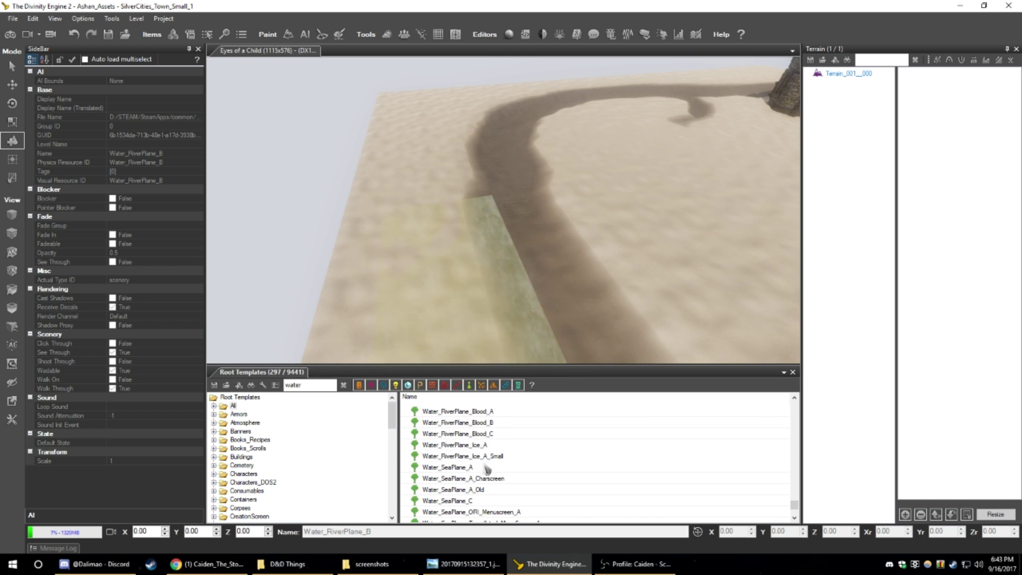
left_click(487, 467)
scroll(490, 479, "down", 2)
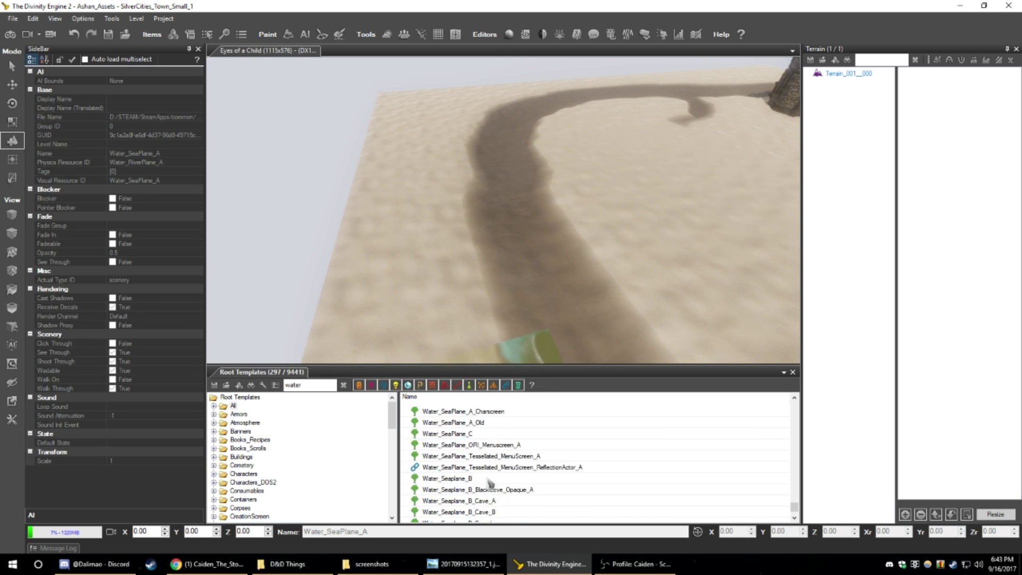
left_click(447, 478)
scroll(543, 463, "down", 2)
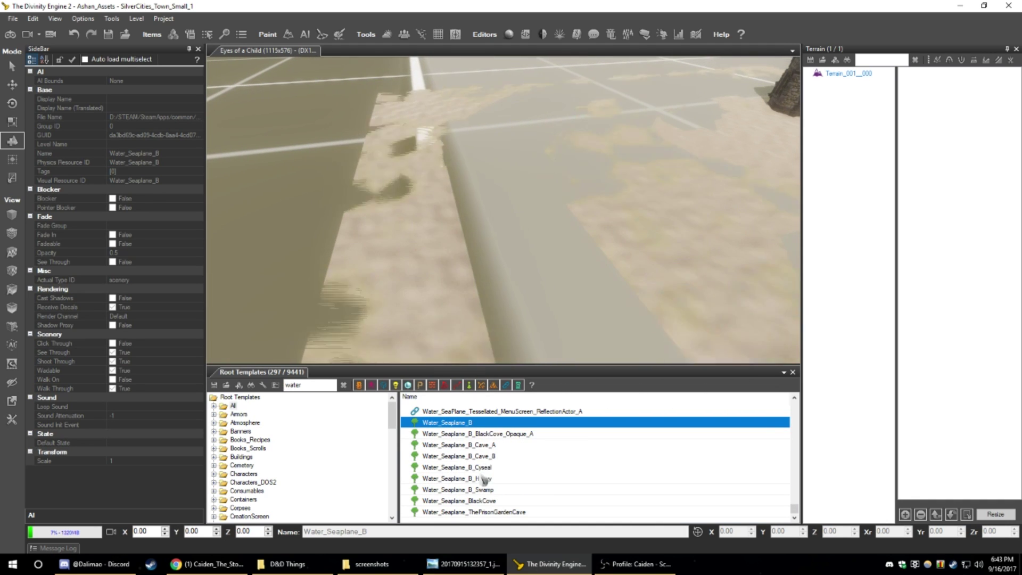
- Select the water plane already in the channel to check its template name, and filter the root templates by "water GM"
scroll(491, 459, "up", 10)
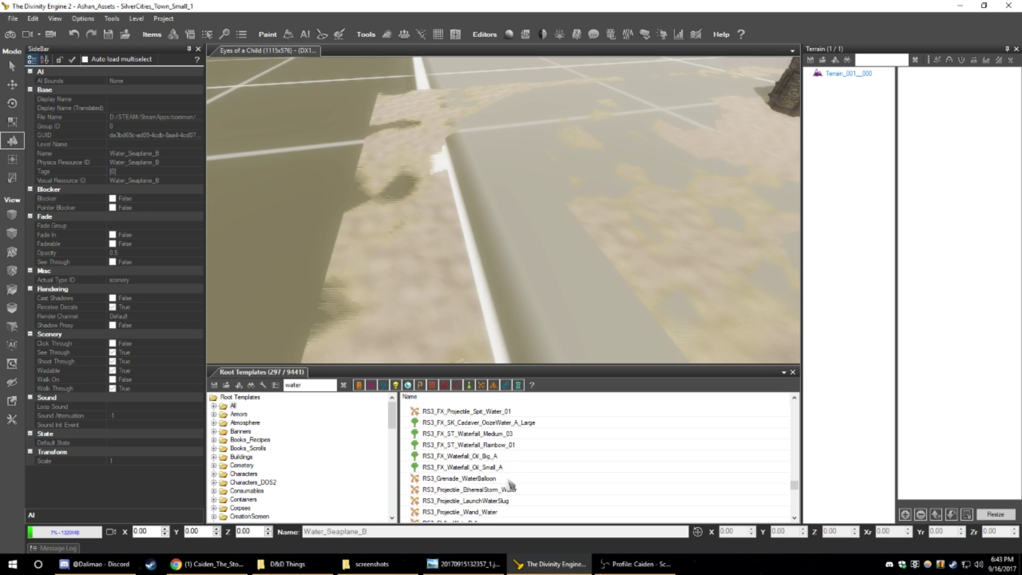
scroll(505, 481, "up", 3)
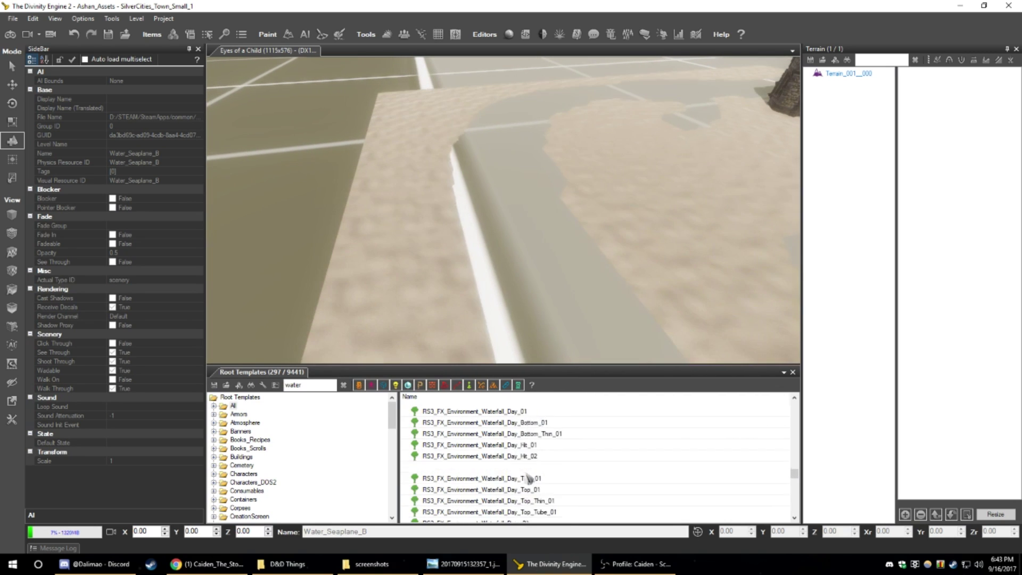
scroll(528, 480, "up", 3)
scroll(529, 476, "up", 5)
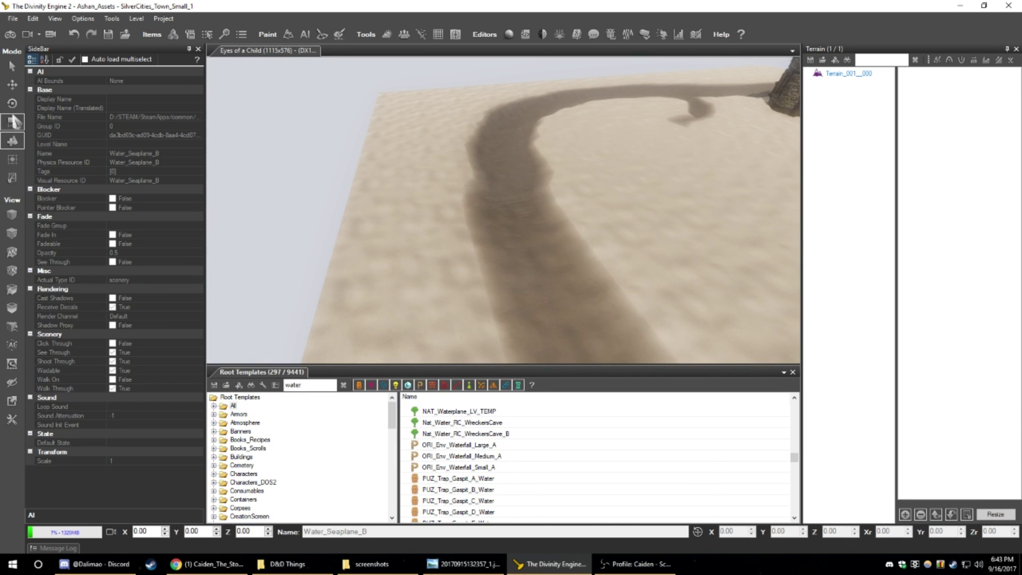
left_click(541, 300)
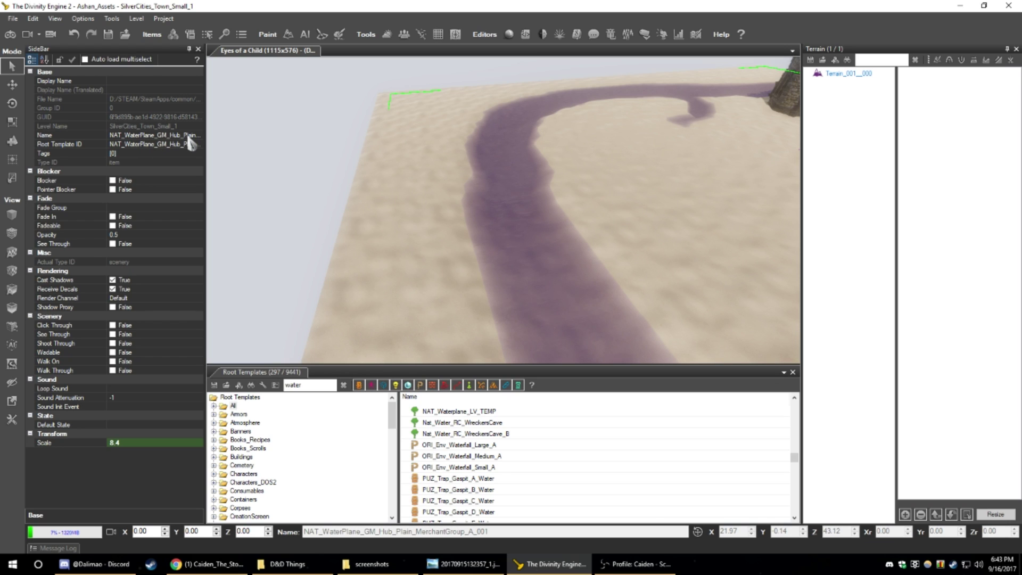
type("GM")
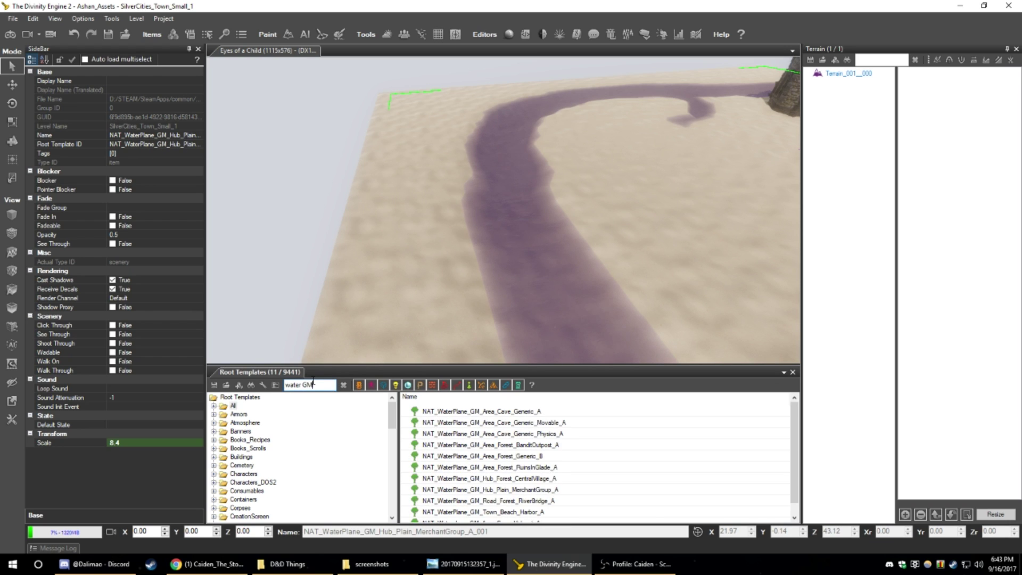
- Clear the current selection and place a NAT_WaterPlane_GM_Area_Forest_Generic_B over the edge of the basin nearest the channel
left_click(10, 136)
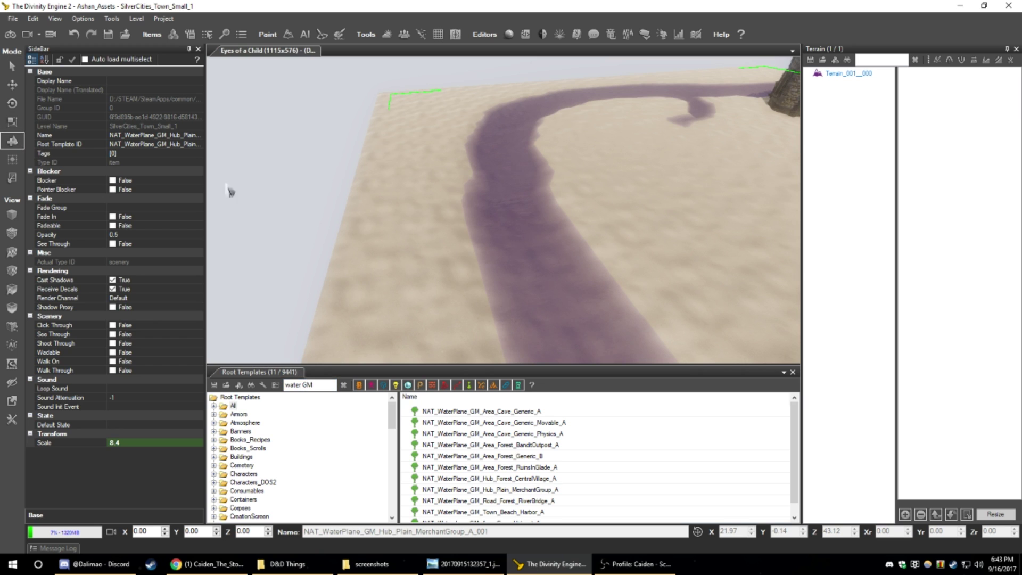
middle_click_drag(373, 200, 403, 210)
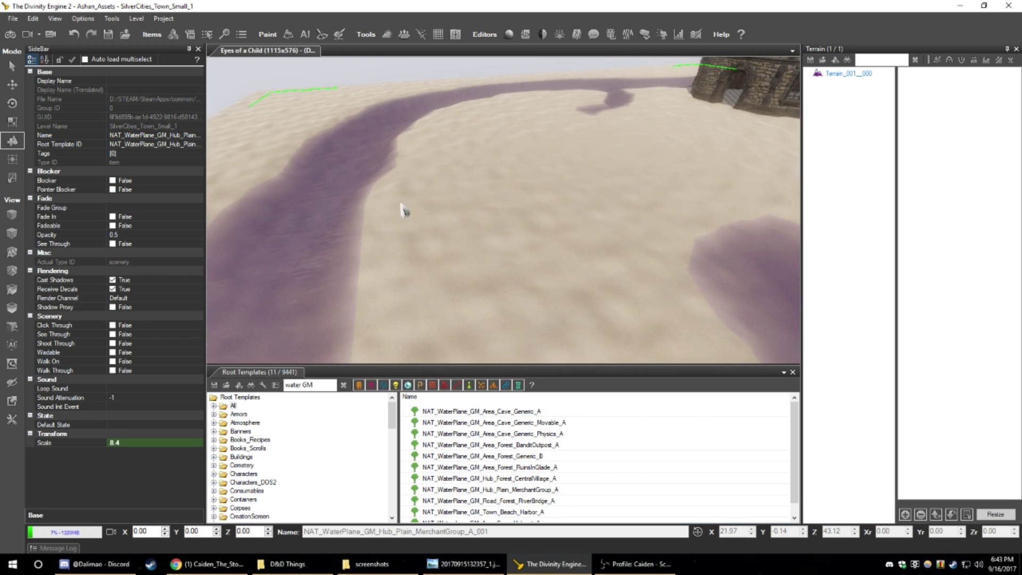
right_click(520, 231)
left_click(534, 238)
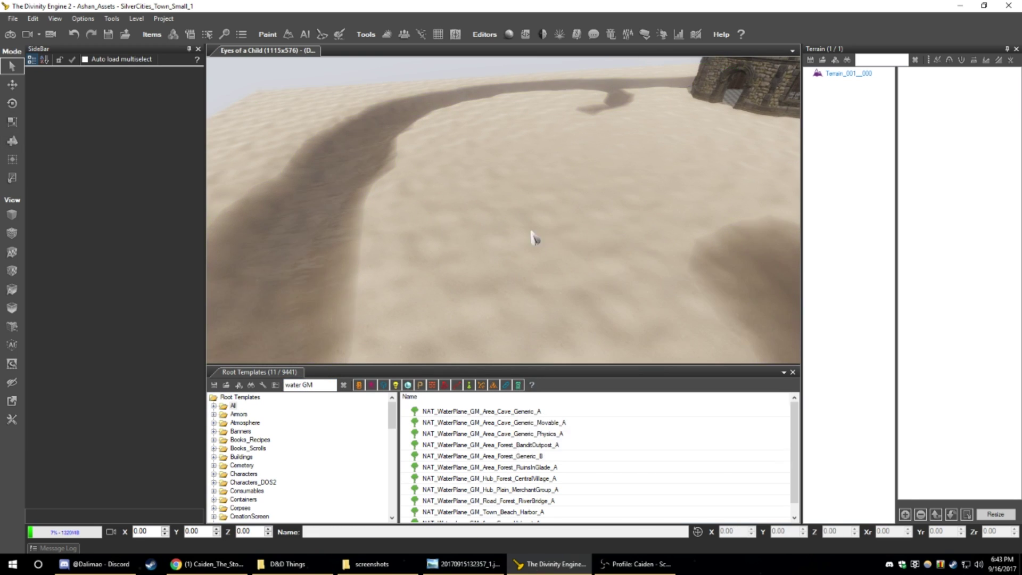
left_click(474, 458)
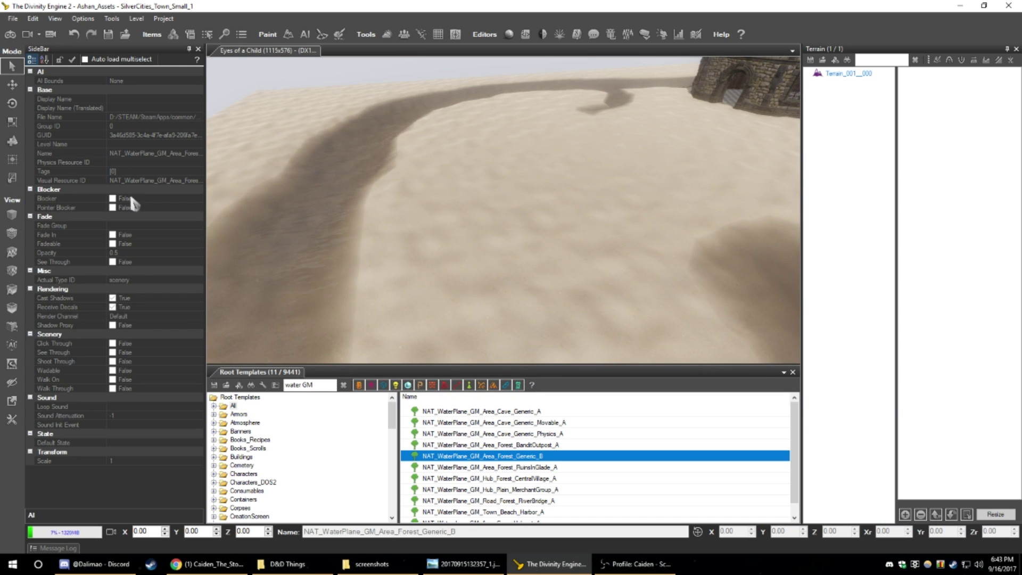
middle_click_drag(450, 254, 476, 266)
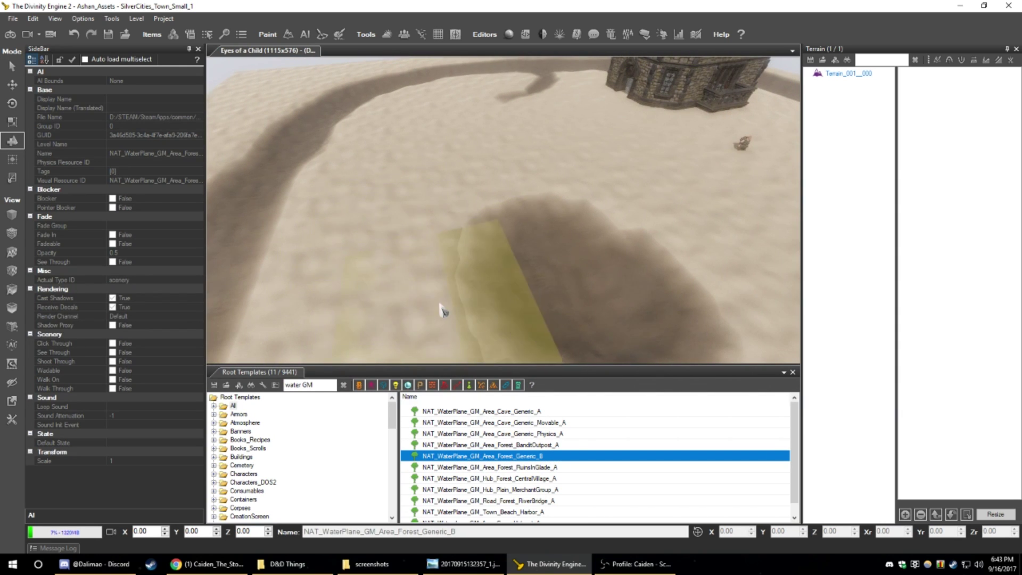
left_click(329, 230)
scroll(328, 230, "up", 4)
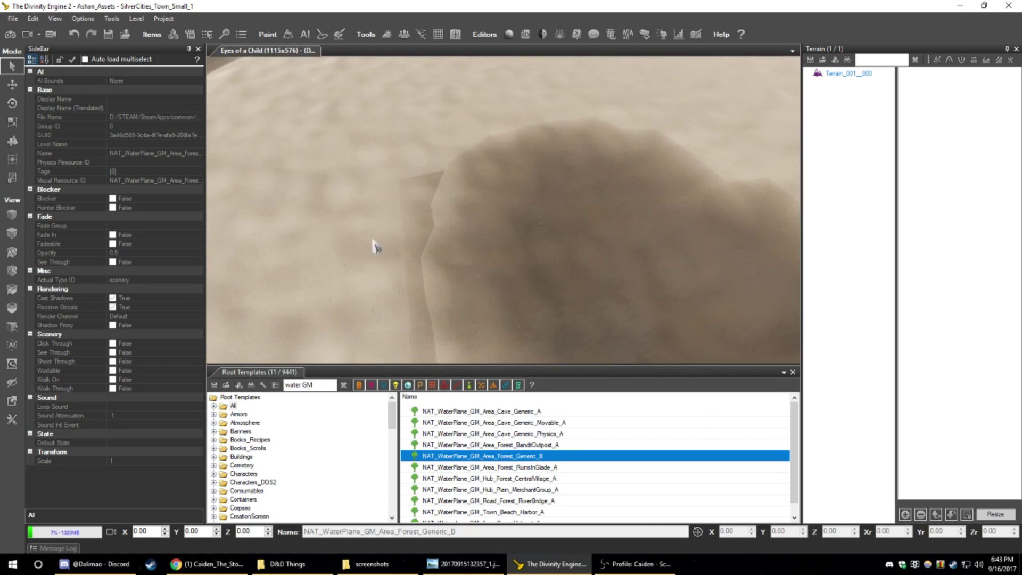
left_click(414, 192)
- Inspect the new water plane at the basin's edge and activate Scale mode for it
scroll(415, 211, "down", 3)
middle_click_drag(415, 212, 426, 242)
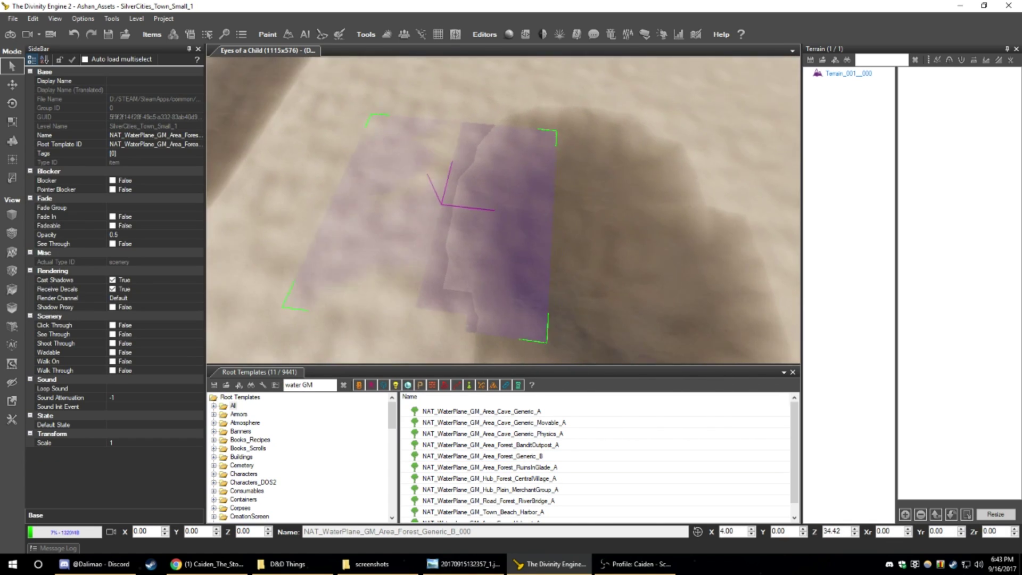
scroll(409, 223, "up", 3)
scroll(409, 223, "down", 5)
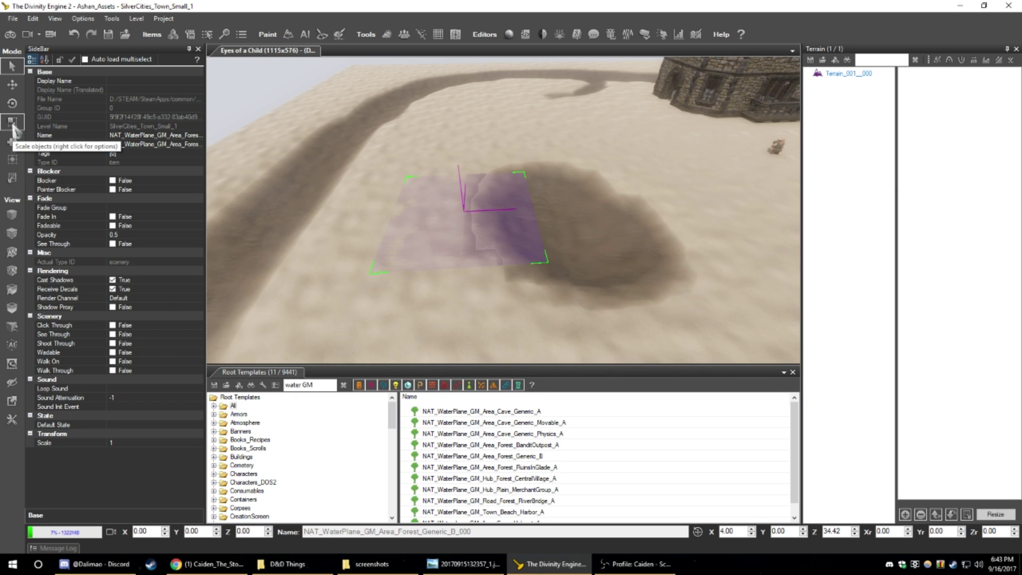
middle_click_drag(312, 213, 330, 219)
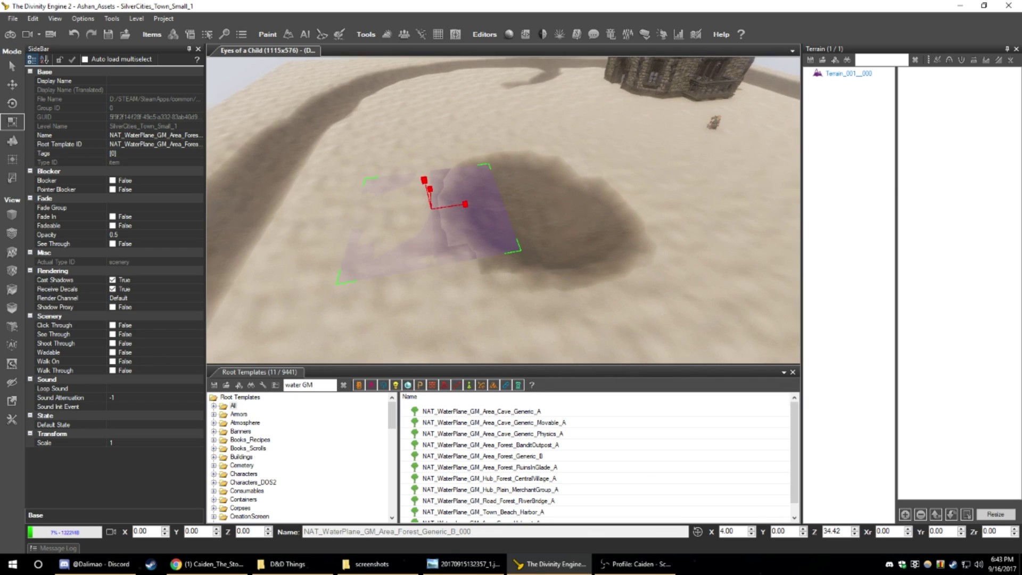
scroll(443, 206, "down", 6)
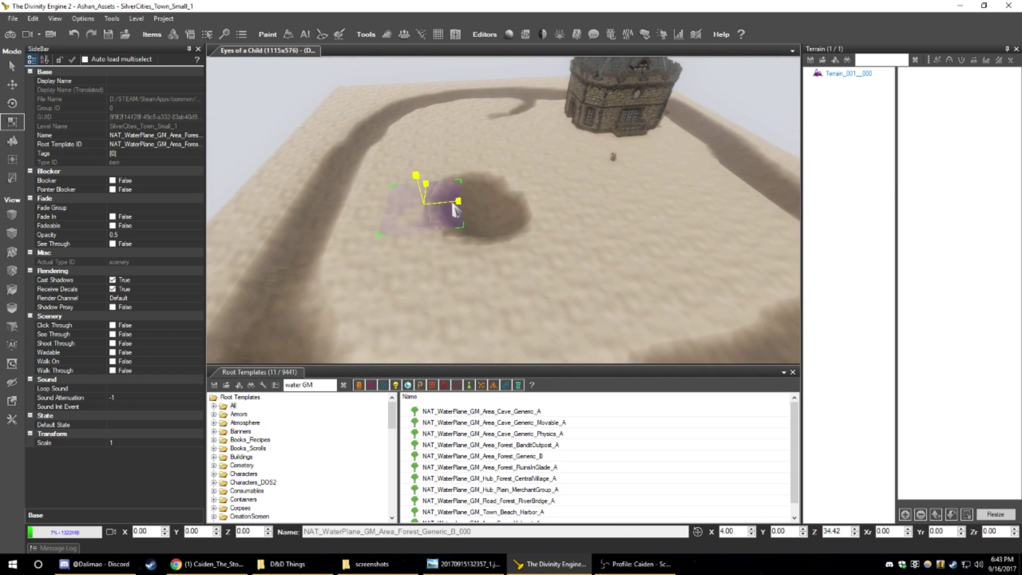
scroll(589, 149, "down", 1)
scroll(588, 148, "down", 4)
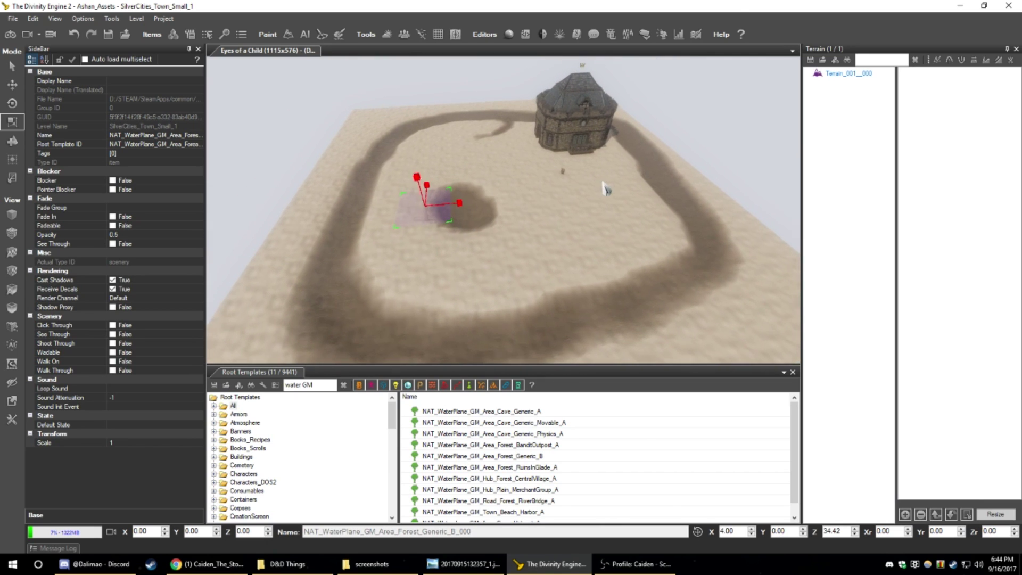
- Select the dwarf player character in front of the building and view it up close
middle_click_drag(605, 190, 639, 160)
scroll(528, 238, "up", 4)
left_click(529, 240)
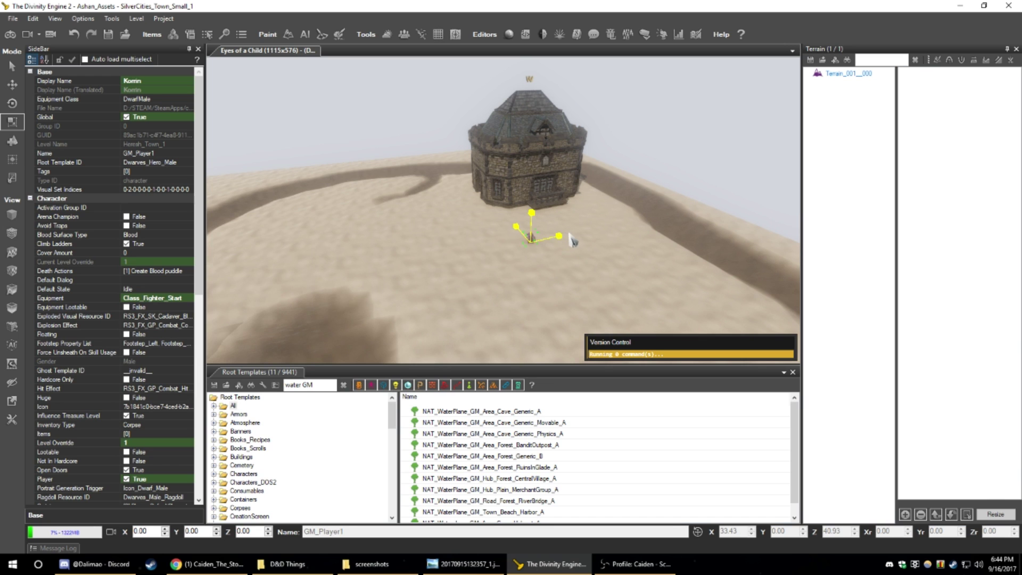
scroll(533, 242, "up", 4)
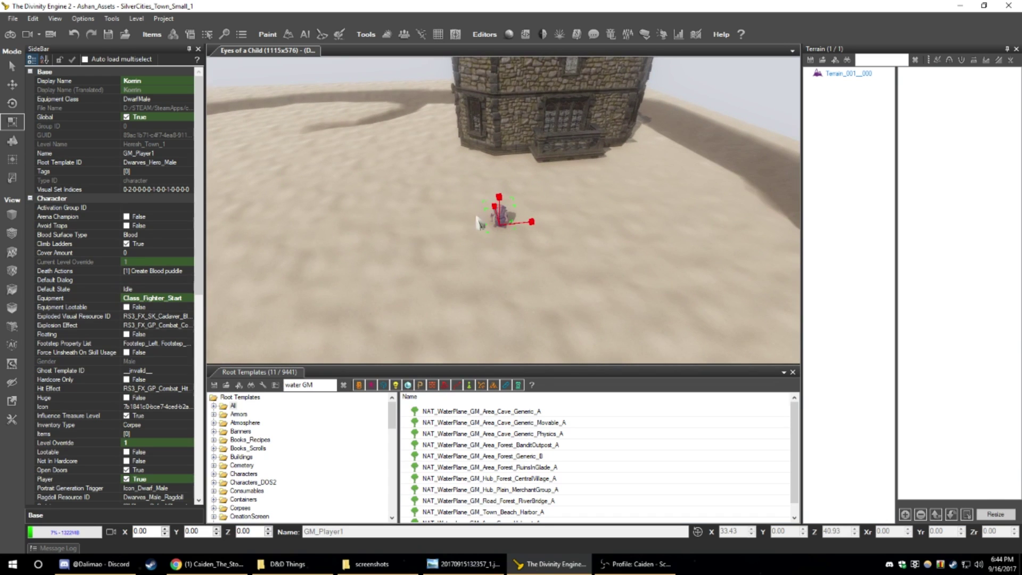
scroll(468, 241, "down", 4)
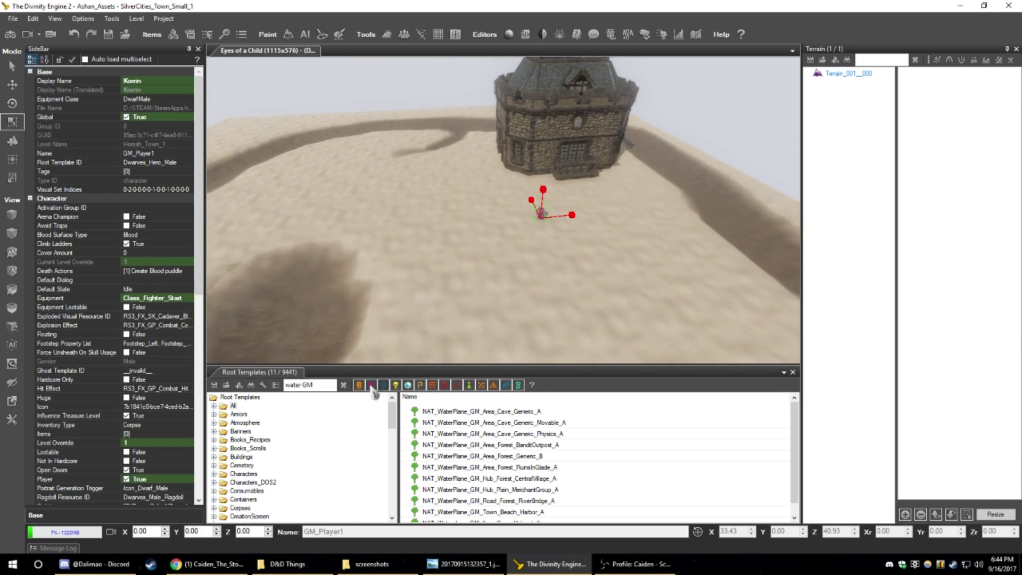
- Filter the root templates to characters and clear the search text
left_click(373, 386)
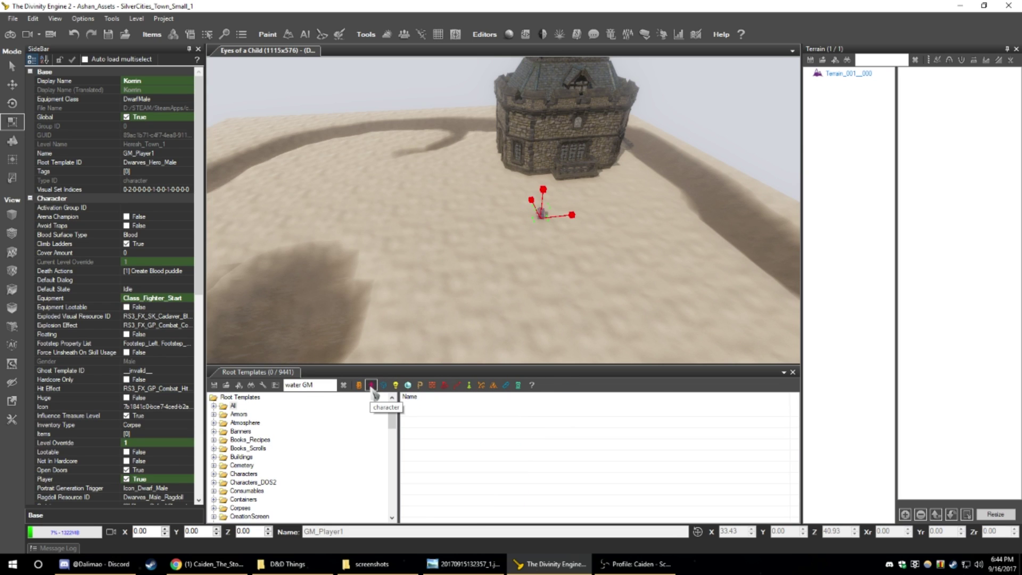
left_click(343, 385)
- Place an ARX_AmbushDemon_Ranger on the sand near the basin for a close look, and delete it
left_click(442, 434)
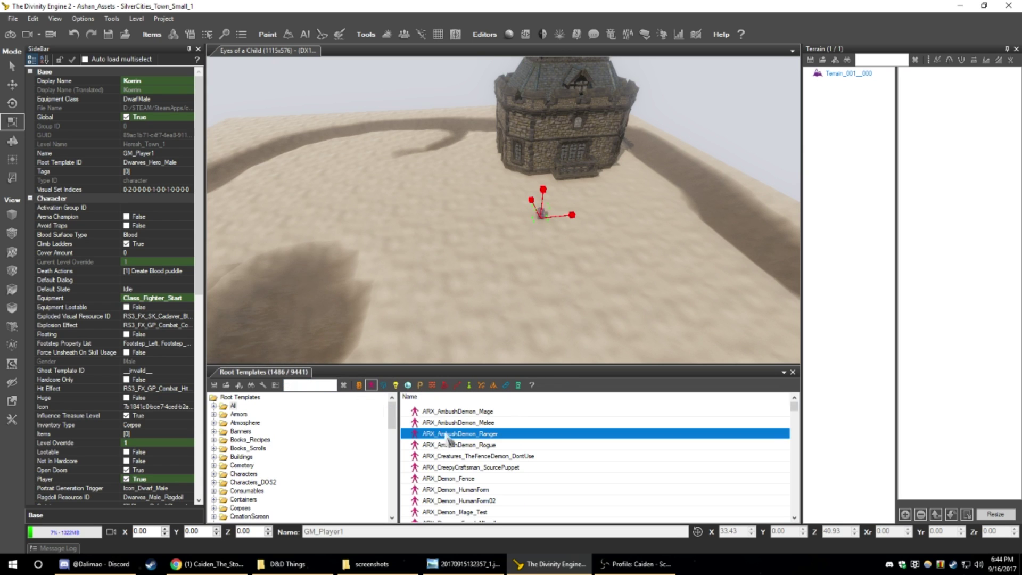
left_click(476, 313)
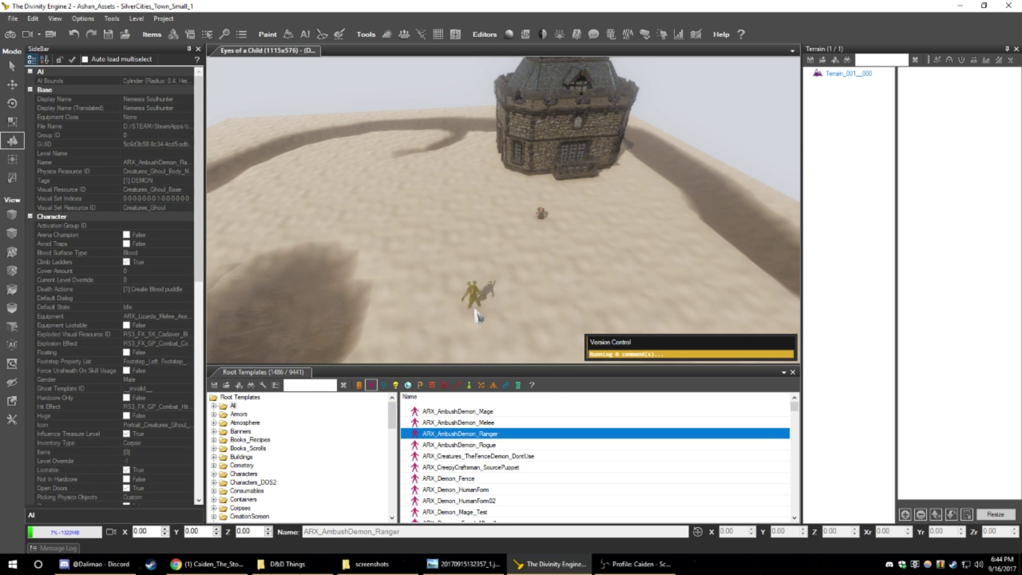
right_click_drag(537, 326, 538, 341)
scroll(537, 328, "up", 5)
key("Escape")
left_click(492, 298)
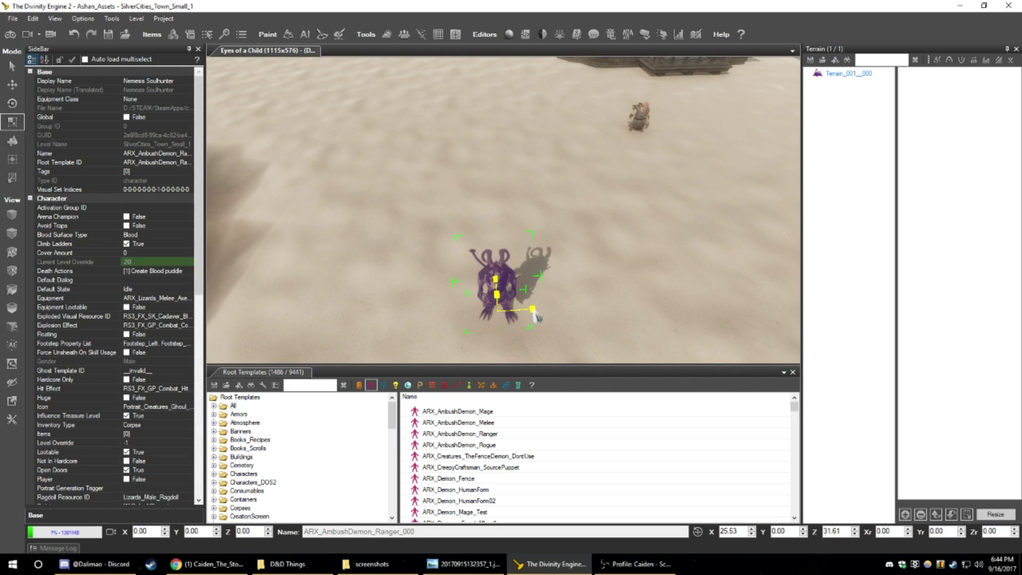
scroll(538, 314, "up", 5)
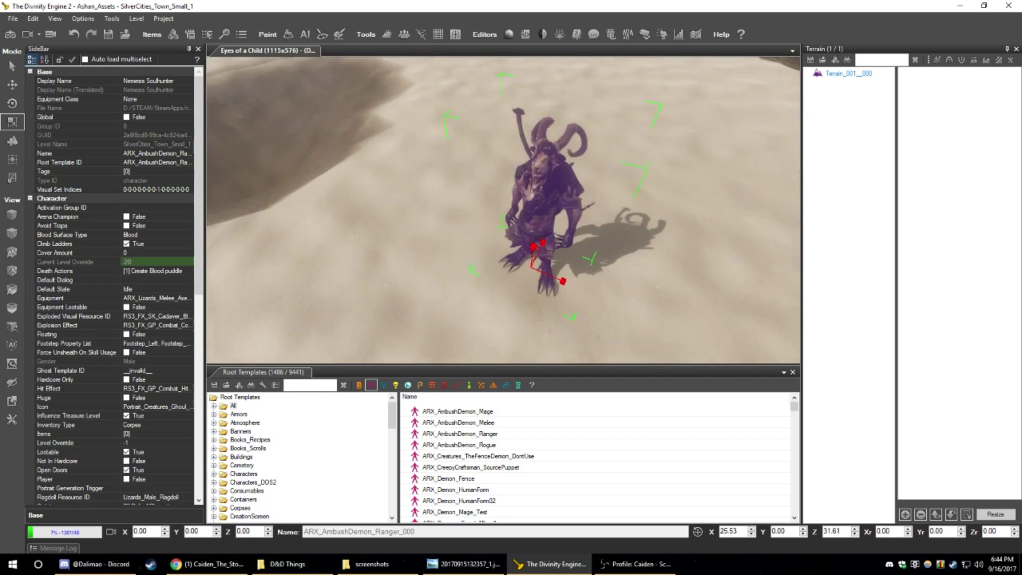
scroll(579, 303, "down", 2)
key("Delete")
- Select the water plane at the basin and scale it up to cover the basin and the whole surrounding channel
right_click_drag(565, 299, 516, 286)
scroll(566, 299, "up", 3)
scroll(516, 287, "down", 2)
right_click_drag(462, 316, 453, 261)
left_click(468, 228)
scroll(452, 261, "down", 4)
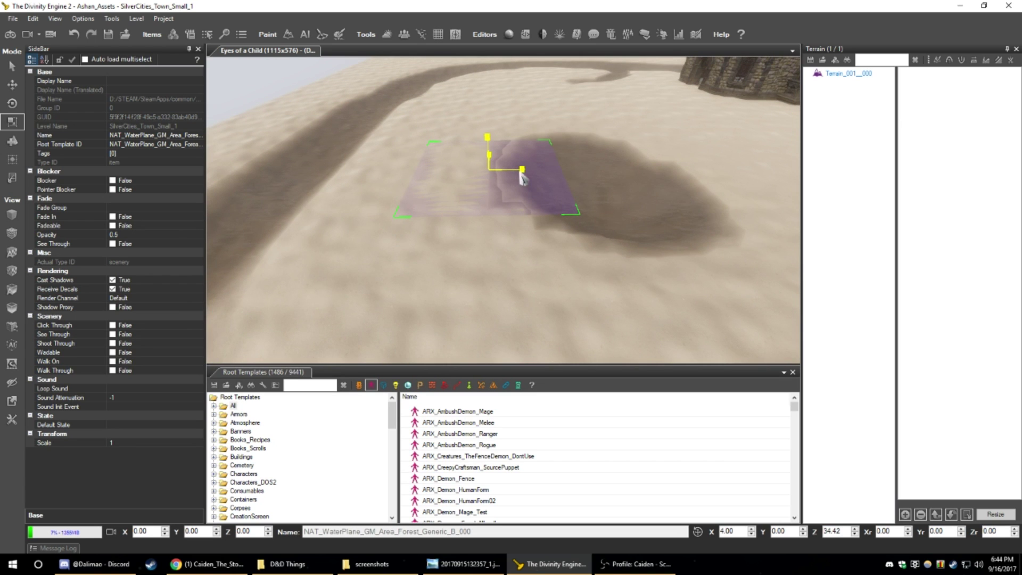
left_click_drag(521, 173, 651, 174)
scroll(650, 174, "down", 5)
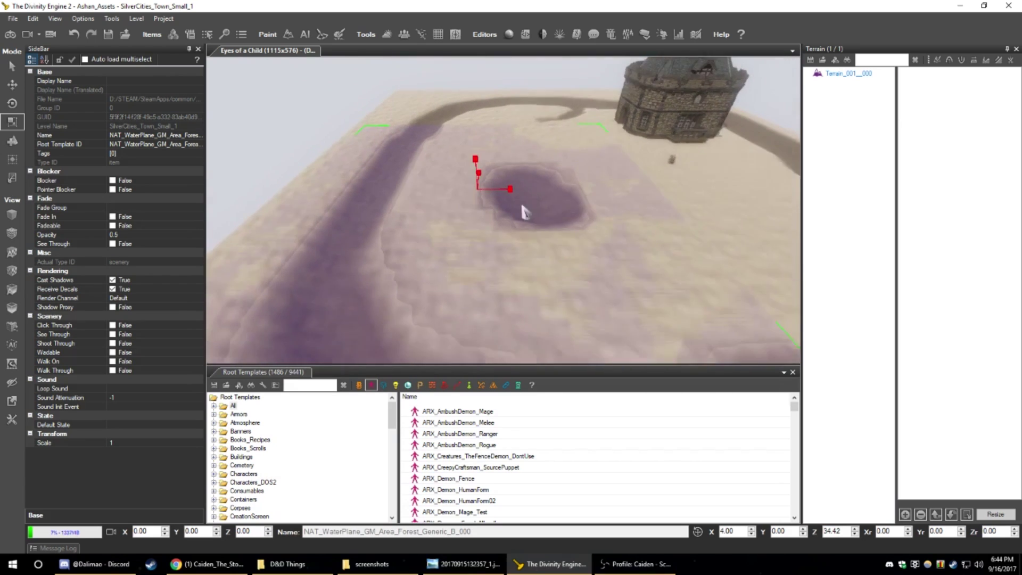
scroll(522, 212, "down", 3)
left_click_drag(470, 195, 559, 210)
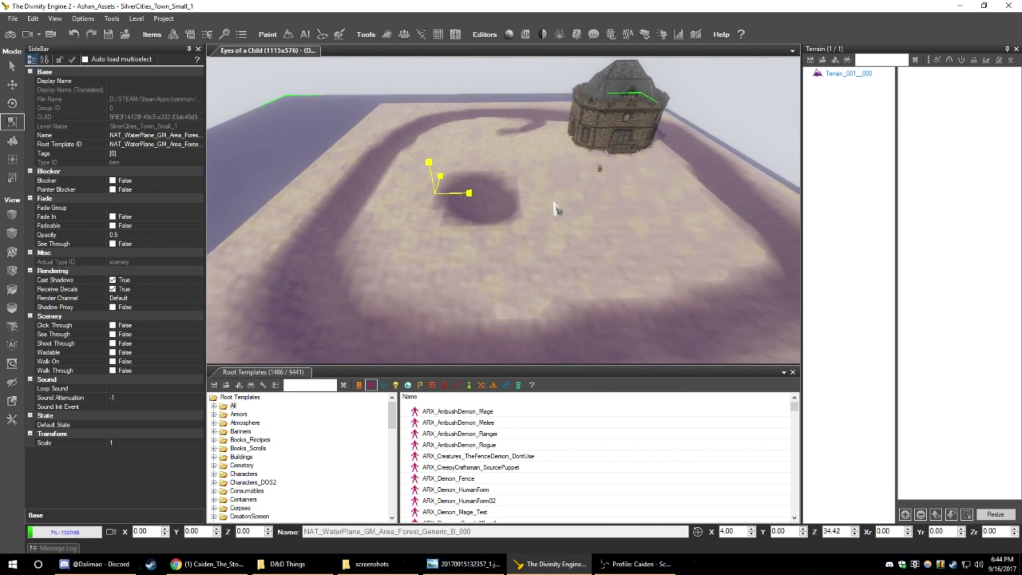
- Move the water plane along X to 19.45 and delete it from the level
left_click_drag(494, 204, 574, 209)
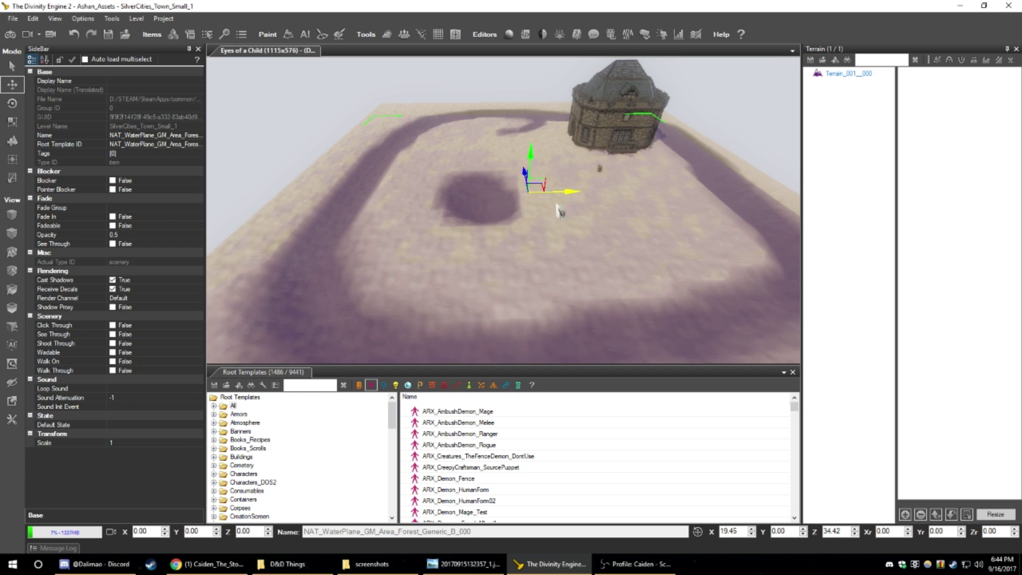
left_click_drag(538, 171, 540, 162)
key("Delete")
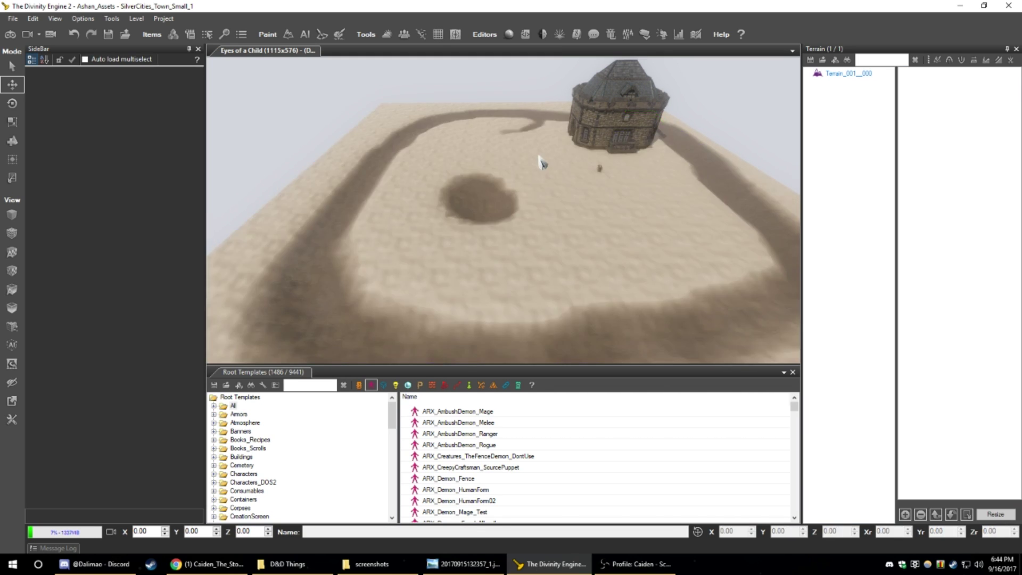
- Flatten the basin in front of the building to the level of the surrounding sand with a terrain brush
right_click_drag(508, 179, 506, 205)
scroll(506, 205, "up", 6)
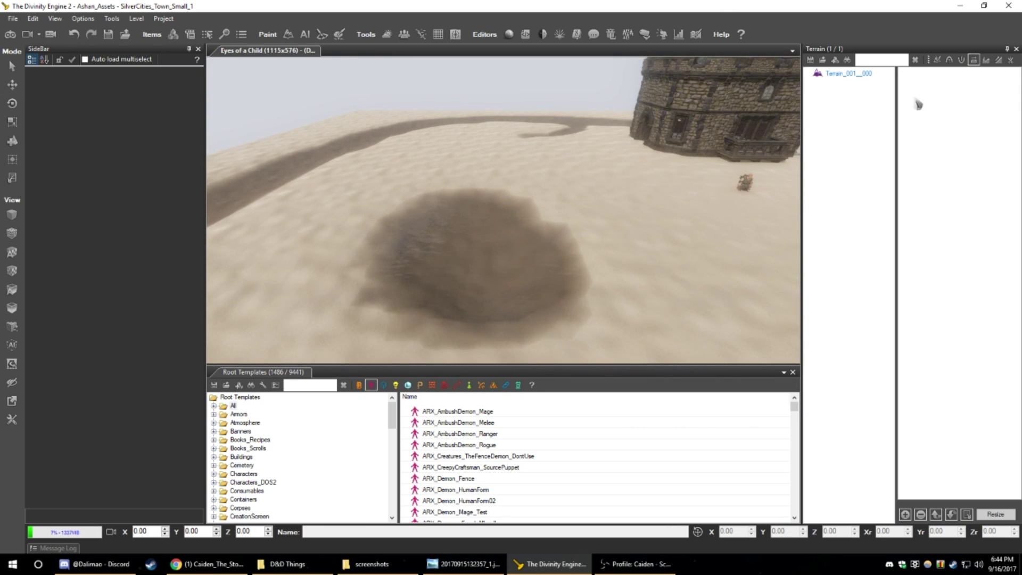
left_click_drag(602, 255, 415, 235)
right_click_drag(446, 276, 469, 255)
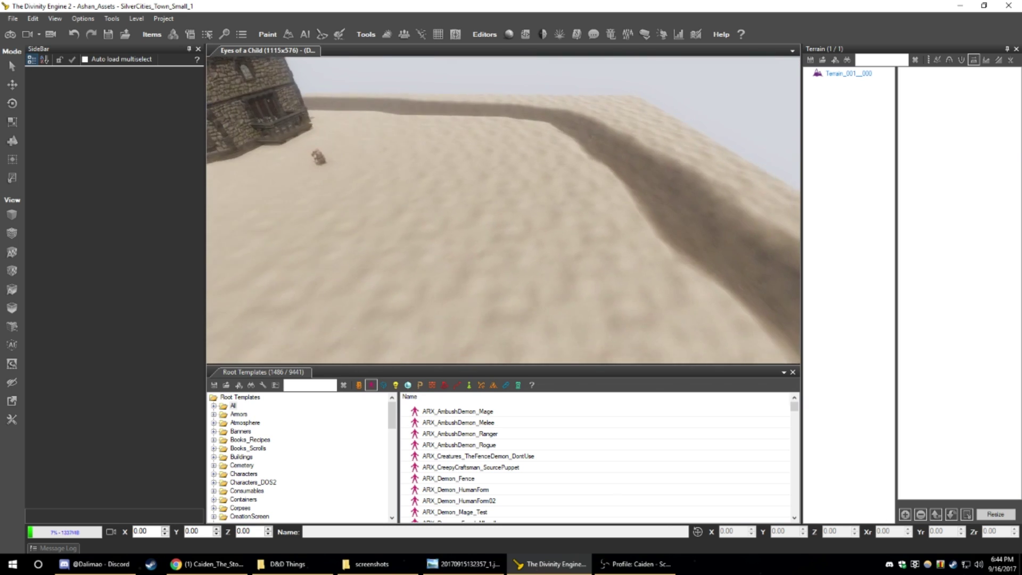
scroll(469, 253, "down", 6)
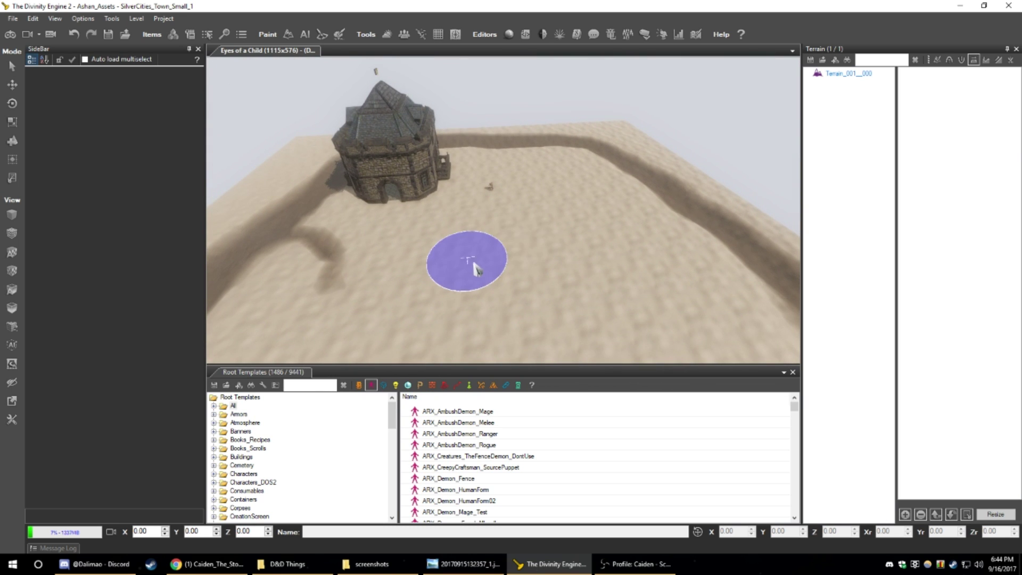
- Switch to placing new objects and filter the root templates to wall constructions
scroll(484, 208, "up", 4)
mouse_move(484, 204)
right_mouse_down()
mouse_move(584, 132)
mouse_move(559, 214)
mouse_move(659, 276)
mouse_move(541, 212)
mouse_move(359, 206)
mouse_move(557, 243)
mouse_move(262, 181)
mouse_move(442, 266)
mouse_move(477, 234)
mouse_move(687, 226)
right_mouse_up()
scroll(659, 276, "up", 4)
scroll(477, 235, "up", 3)
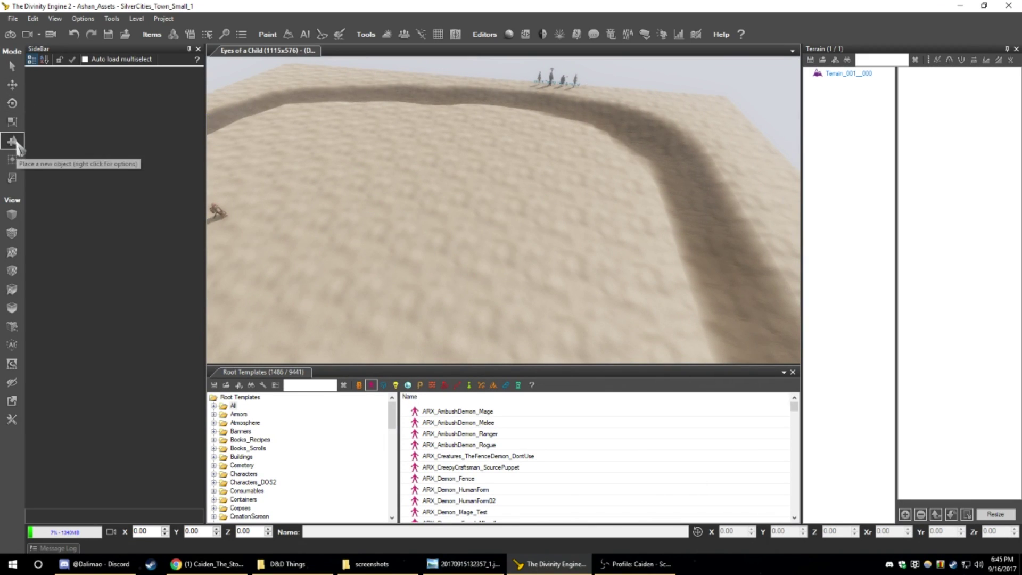
left_click(12, 140)
left_click(302, 384)
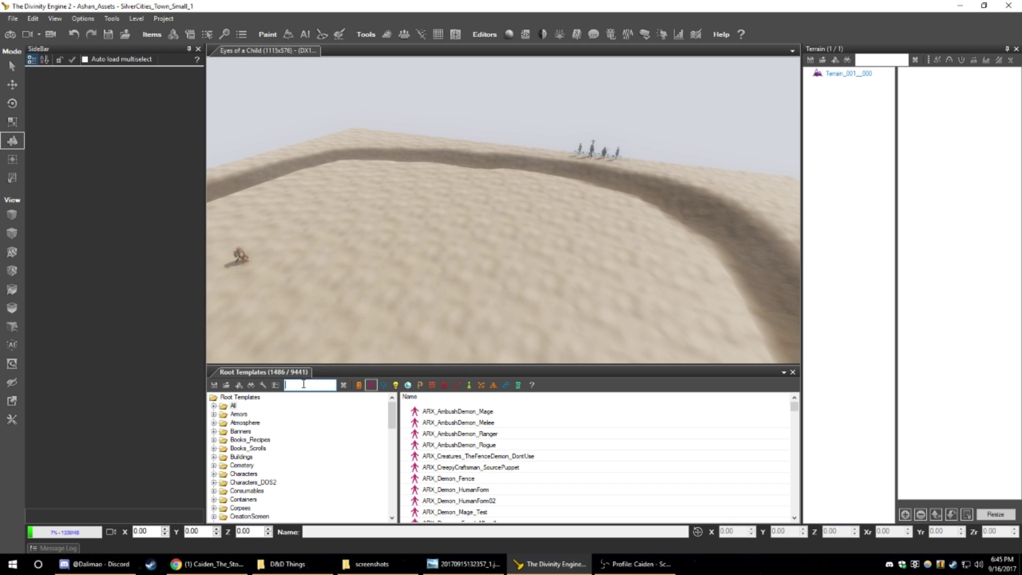
left_click(432, 387)
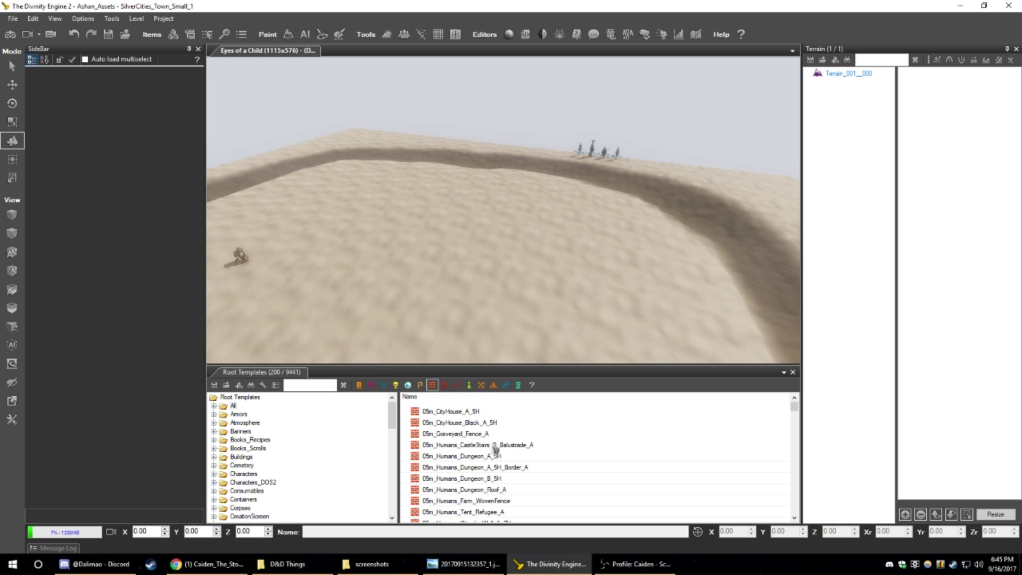
- Find the 1m_CastleHouse_A_5H wall template and place one on the open sand between the dwarf and the channel
scroll(498, 450, "down", 2)
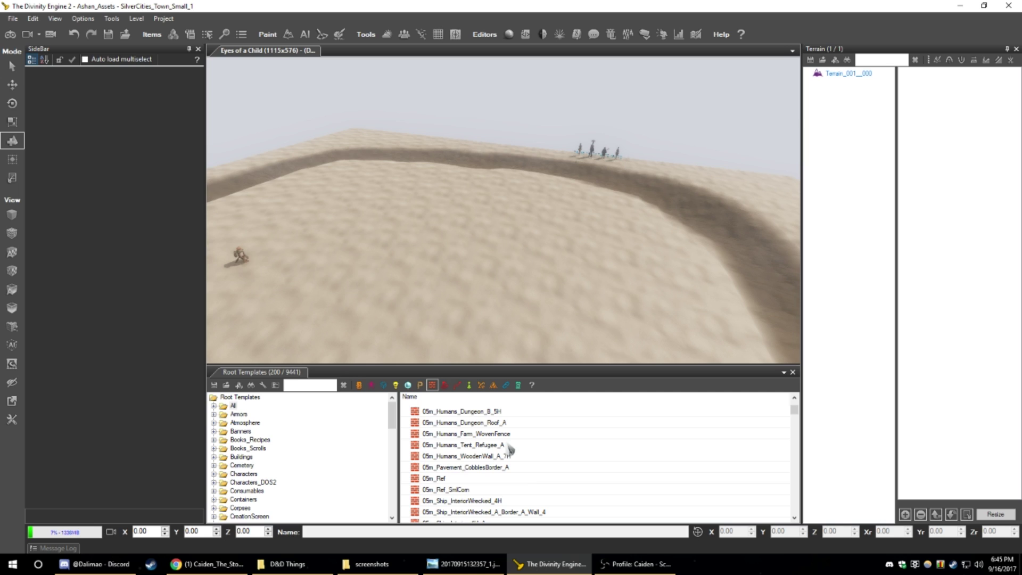
scroll(541, 471, "down", 2)
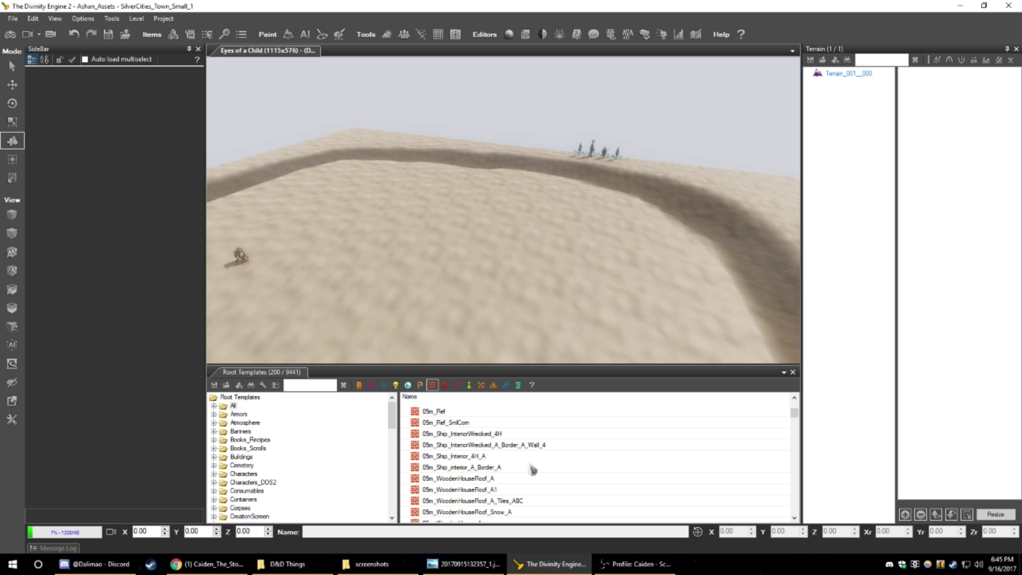
scroll(537, 467, "down", 1)
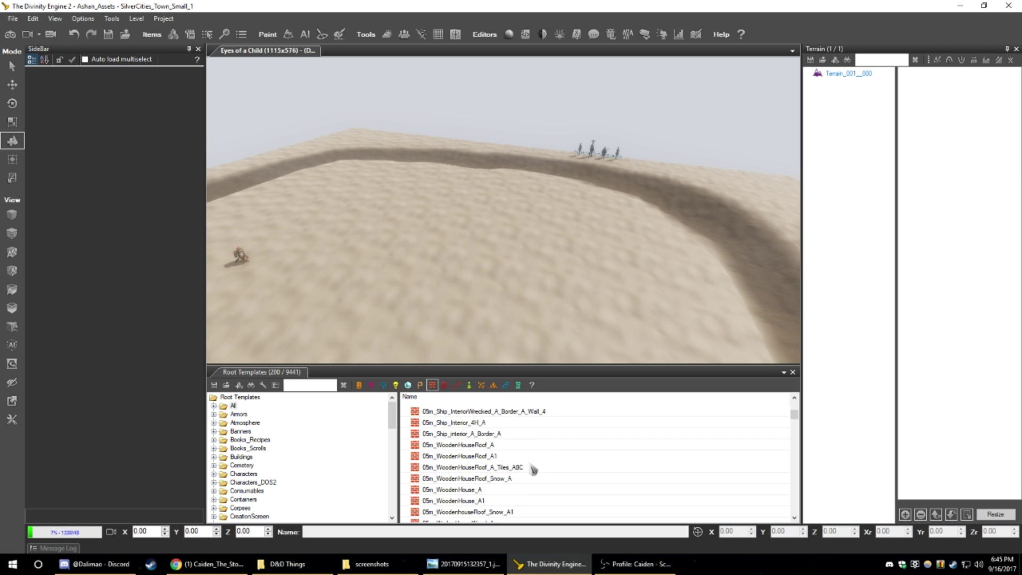
scroll(533, 468, "down", 1)
scroll(523, 467, "down", 2)
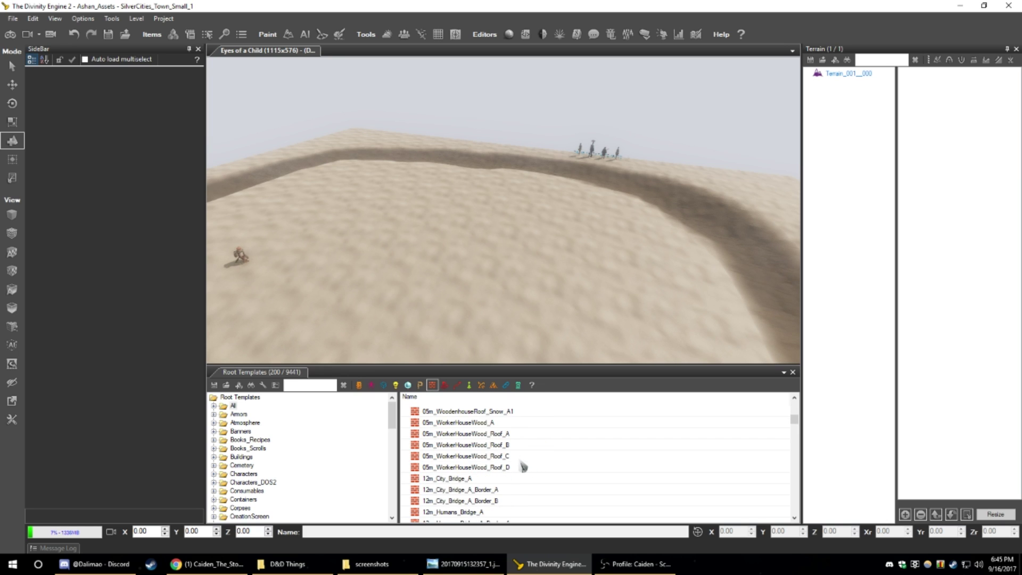
scroll(522, 467, "down", 2)
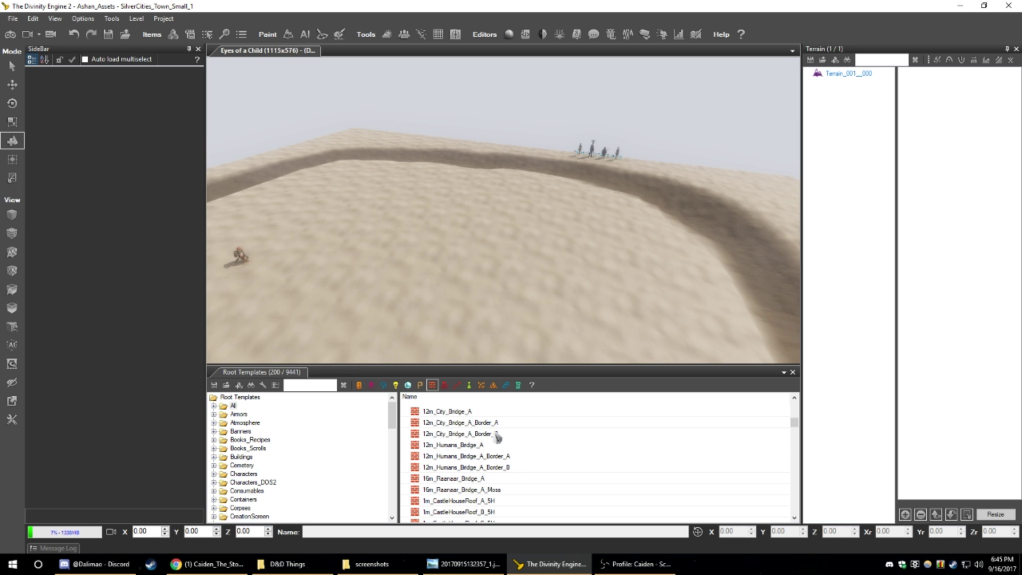
scroll(499, 469, "down", 2)
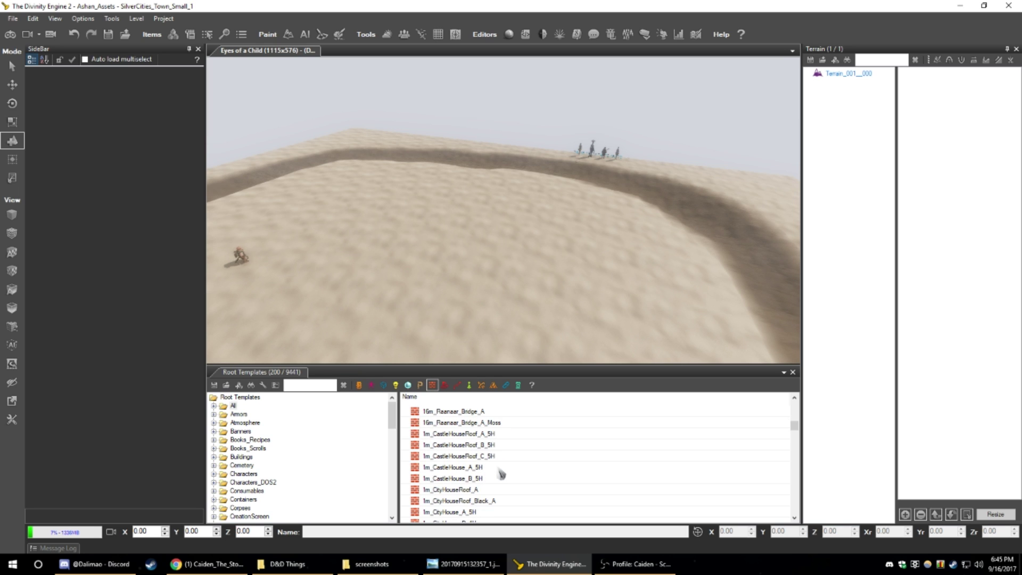
left_click(469, 469)
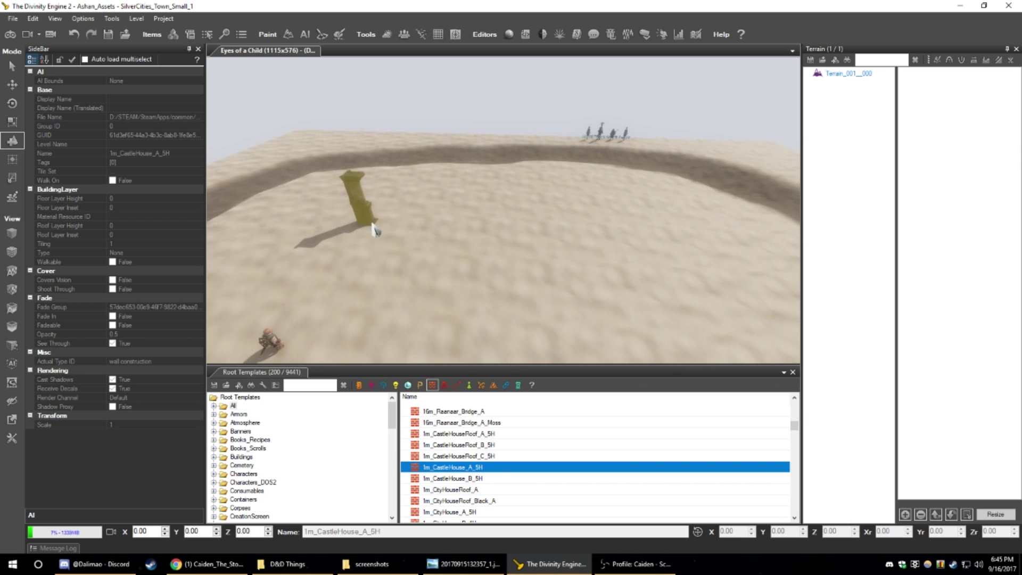
left_click(378, 227)
middle_click_drag(461, 274, 459, 274)
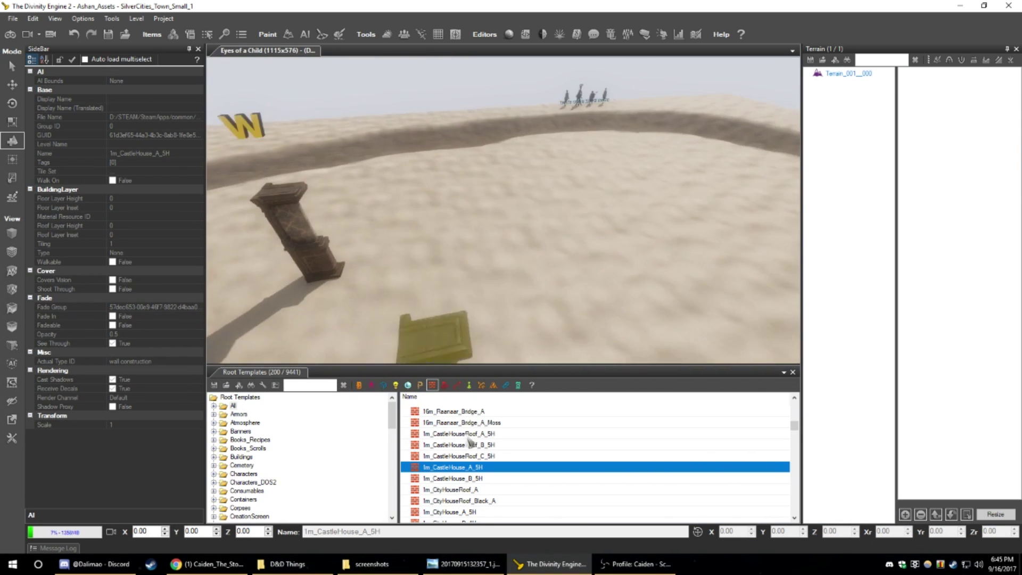
- Preview the 1m_CastleHouse_B_5H wall template beside the stone building
left_click(452, 479)
middle_click_drag(400, 287, 401, 288)
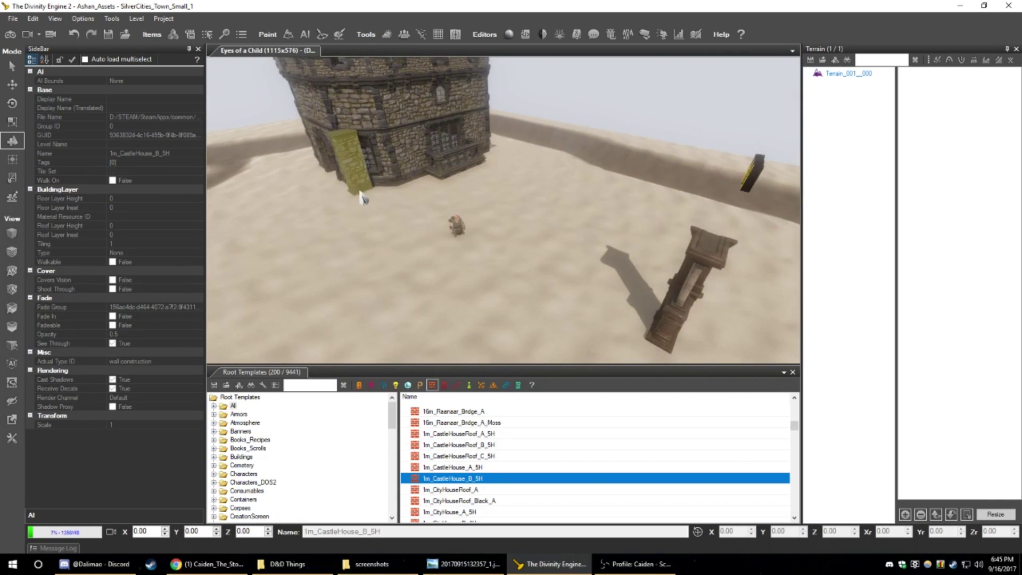
middle_click_drag(358, 196, 443, 410)
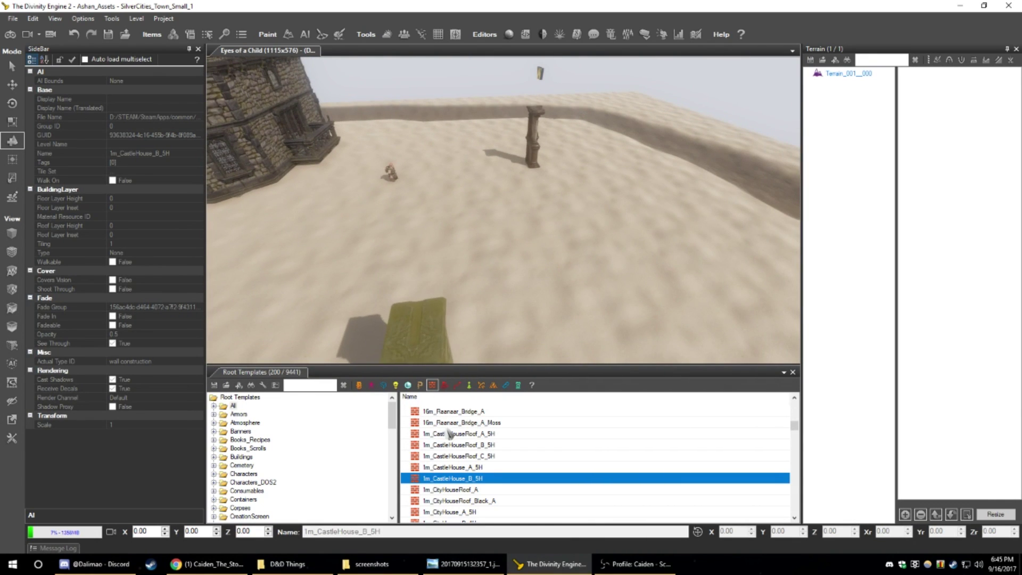
- Place a 1m_CityHouse_A_5H wall on the sand in front of the building
left_click(478, 513)
middle_click_drag(479, 313, 489, 315)
scroll(472, 315, "up", 3)
left_click(403, 325)
middle_click_drag(586, 308, 590, 340)
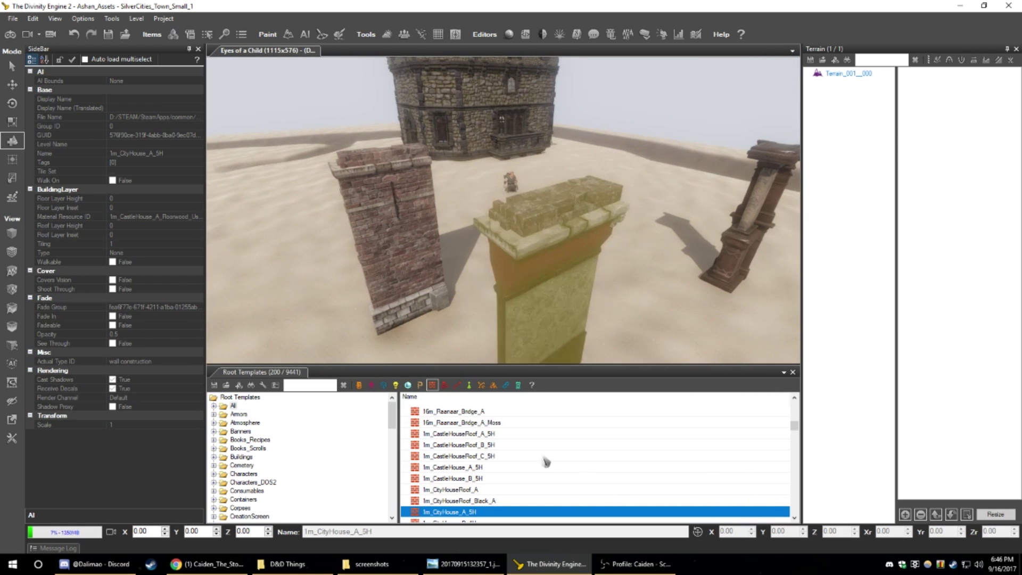
- Place a 1m_CityHouse_B_4H wall on the sand near the 1m_CityHouse_A_5H wall
scroll(543, 468, "down", 1)
left_click(442, 489)
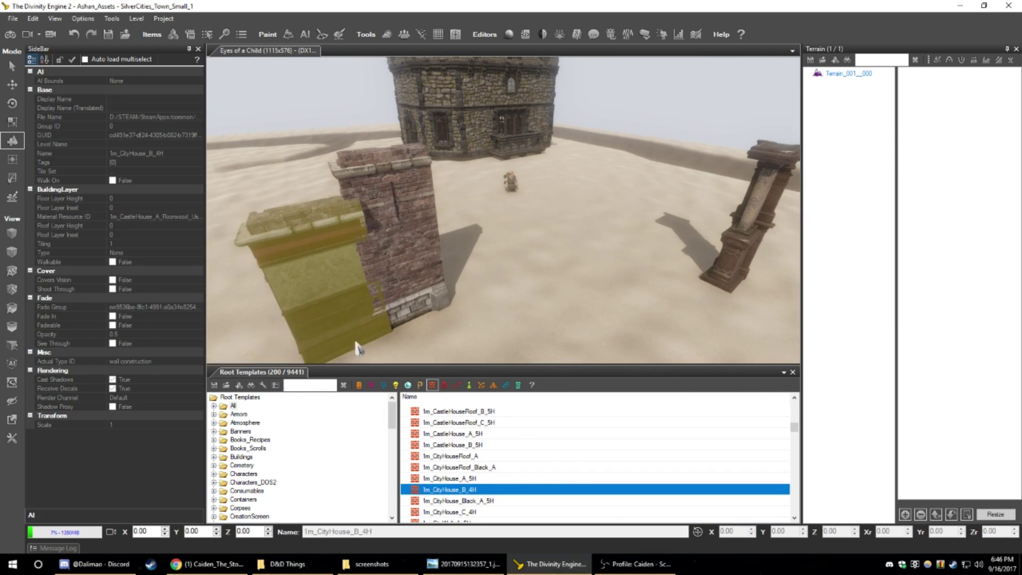
middle_click_drag(357, 349, 482, 320)
left_click(482, 319)
middle_click_drag(551, 316, 553, 325)
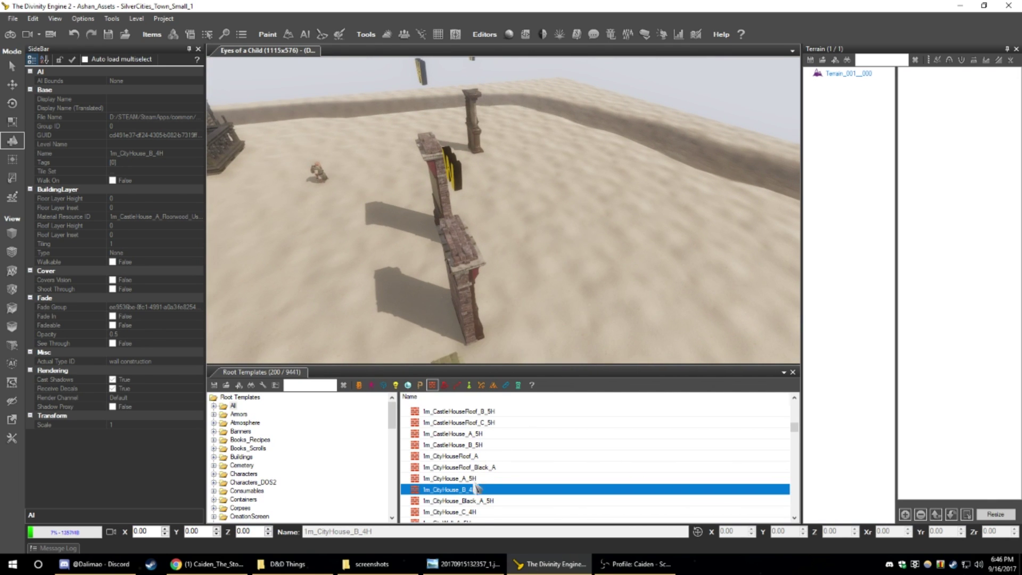
- Place a 1m_CityHouse_C_4H wall on the open sand away from the two brick walls
left_click(469, 511)
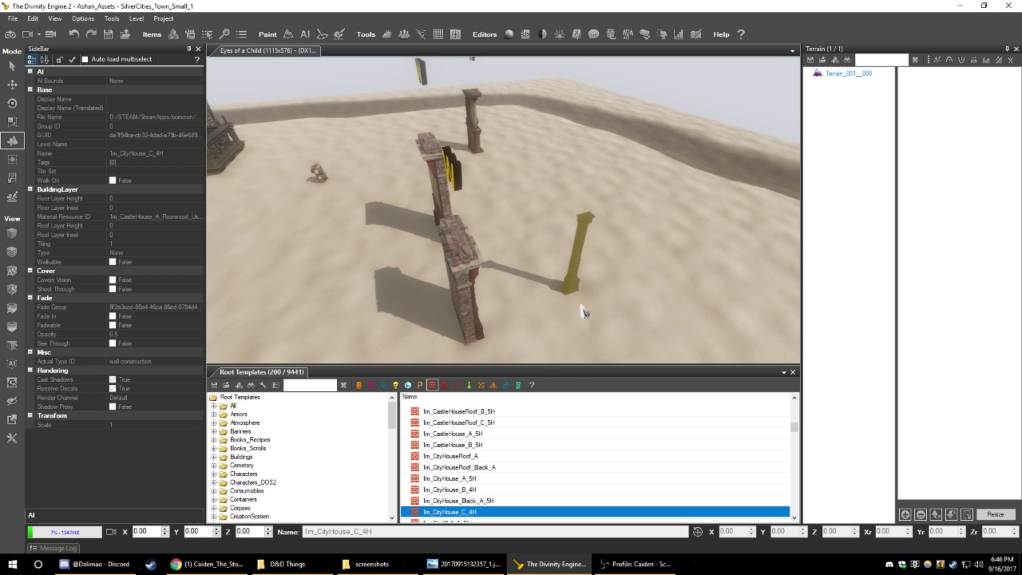
middle_click_drag(582, 313, 574, 309)
left_click(574, 309)
- Find the 2m_CityHouse_A_2H wall template and place one on the sand in front of the other wall pieces
scroll(482, 506, "down", 1)
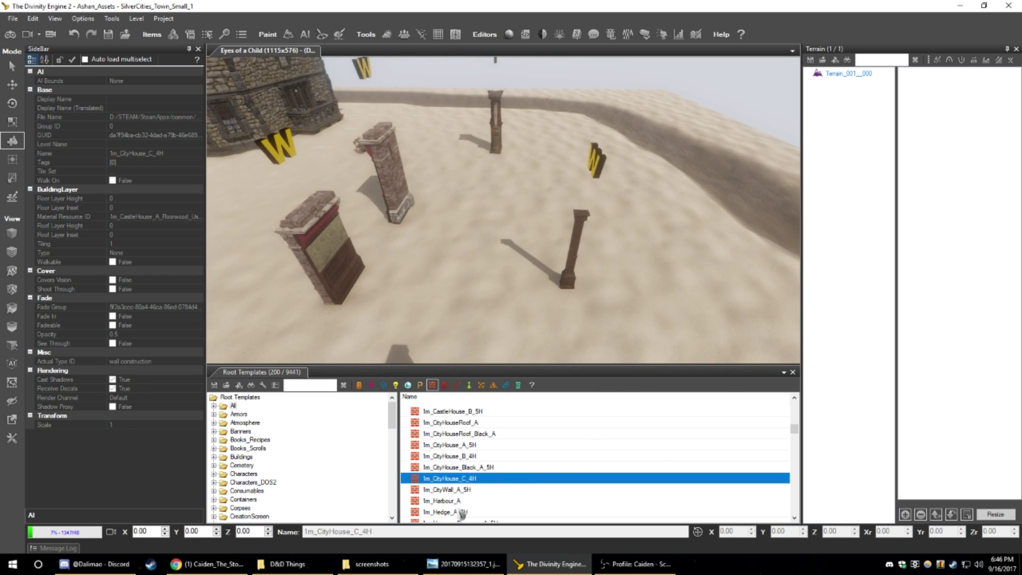
scroll(486, 506, "down", 1)
scroll(486, 506, "down", 5)
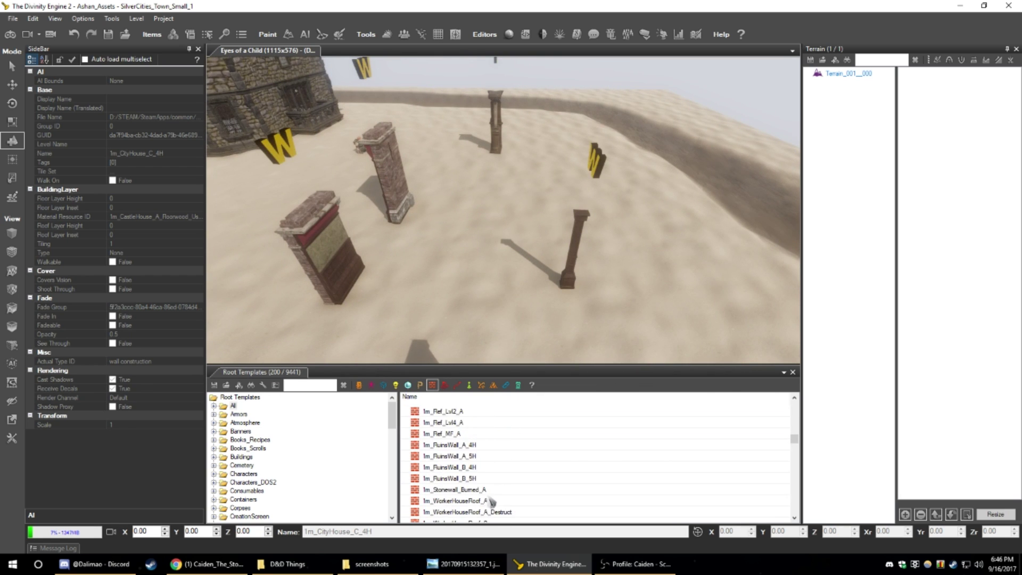
scroll(494, 501, "down", 3)
left_click(463, 468)
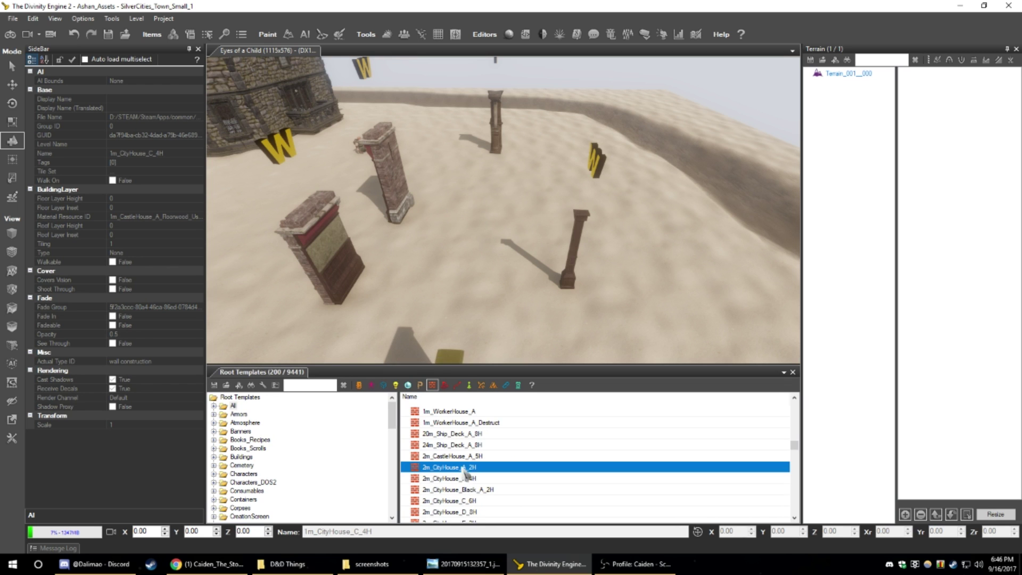
middle_click_drag(454, 334, 382, 327)
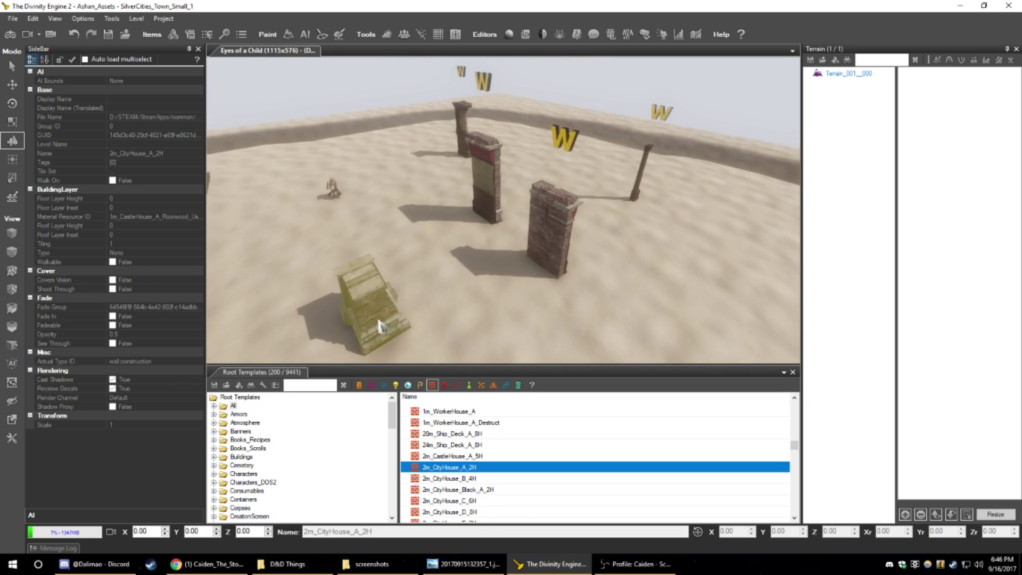
left_click(382, 327)
- Place a 2m_CityHouse_B_4H wall on the sand beside the 2m_CityHouse_A_2H piece
left_click(457, 478)
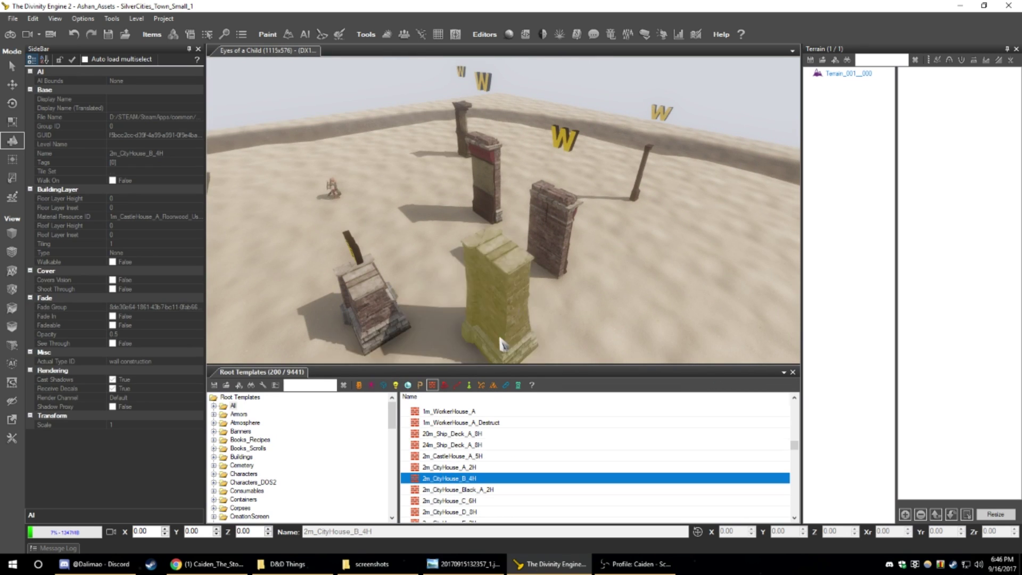
- Place a 2m_CityHouse_C_6H wall piece on the terrain beside the other sample walls
middle_click_drag(499, 338, 507, 328)
left_click(466, 322)
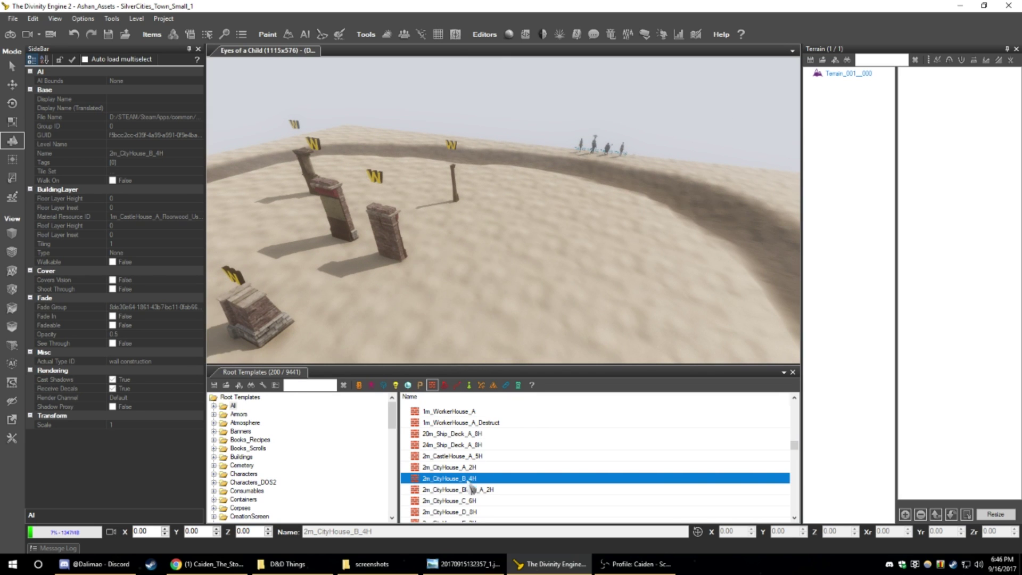
left_click(459, 500)
middle_click_drag(564, 321, 594, 331)
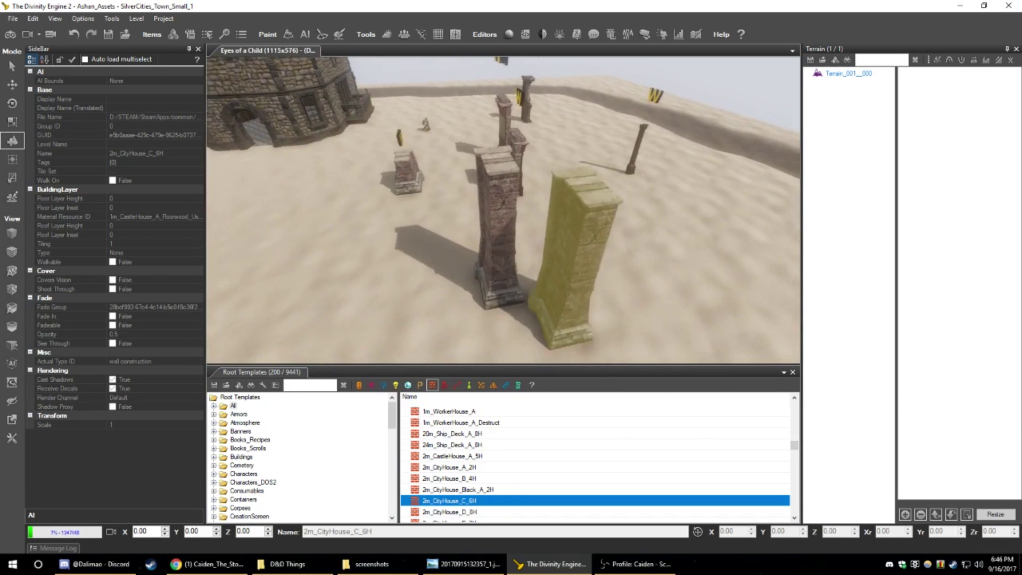
- Preview the 2m_CityHouse_D_8H and 2m_CityHouse_E_2H wall templates in the level, leaving both unplaced
left_click(483, 511)
scroll(531, 517, "down", 1)
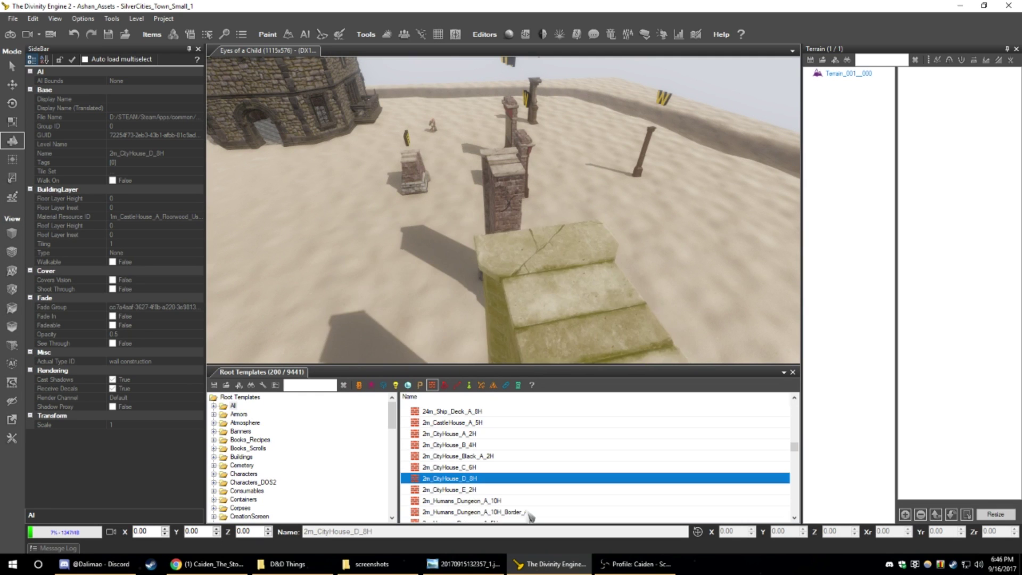
left_click(464, 491)
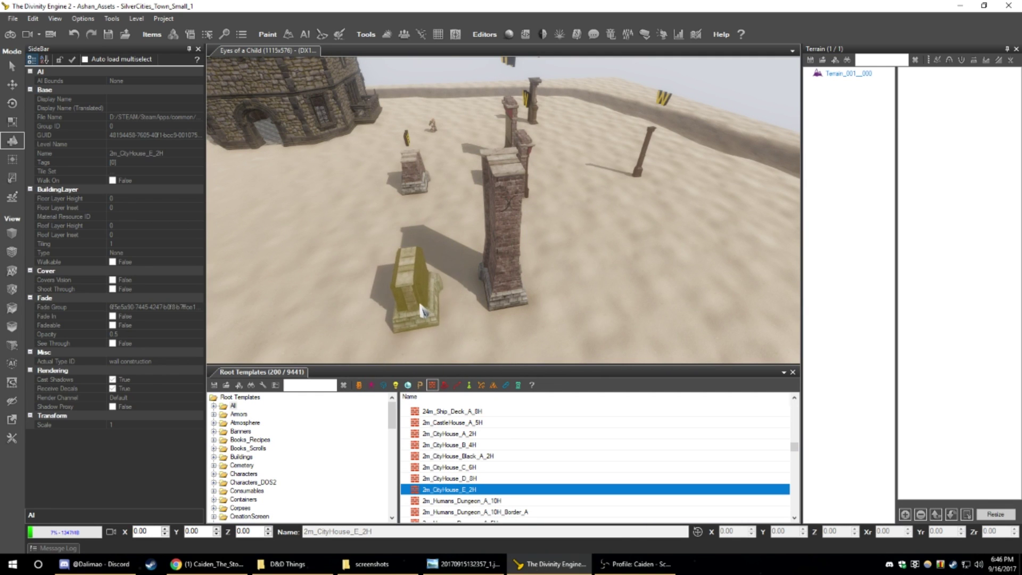
middle_click_drag(409, 309, 406, 310)
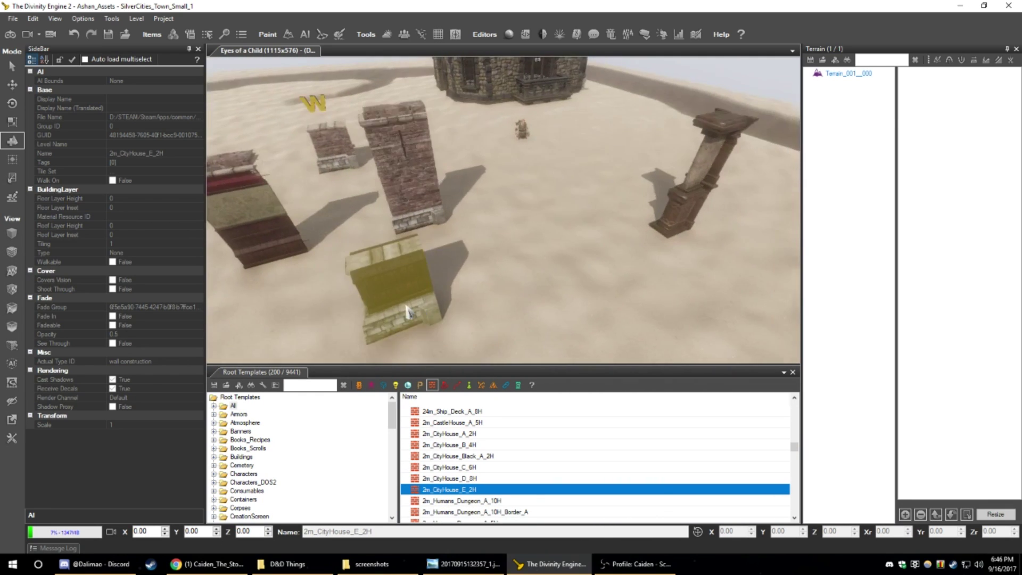
scroll(407, 310, "down", 3)
key("Escape")
- Enter wall editing and extend the placed 1m_CastleHouse_A_5H wall piece into an angled run with a walled alcove
middle_click_drag(473, 290, 415, 247)
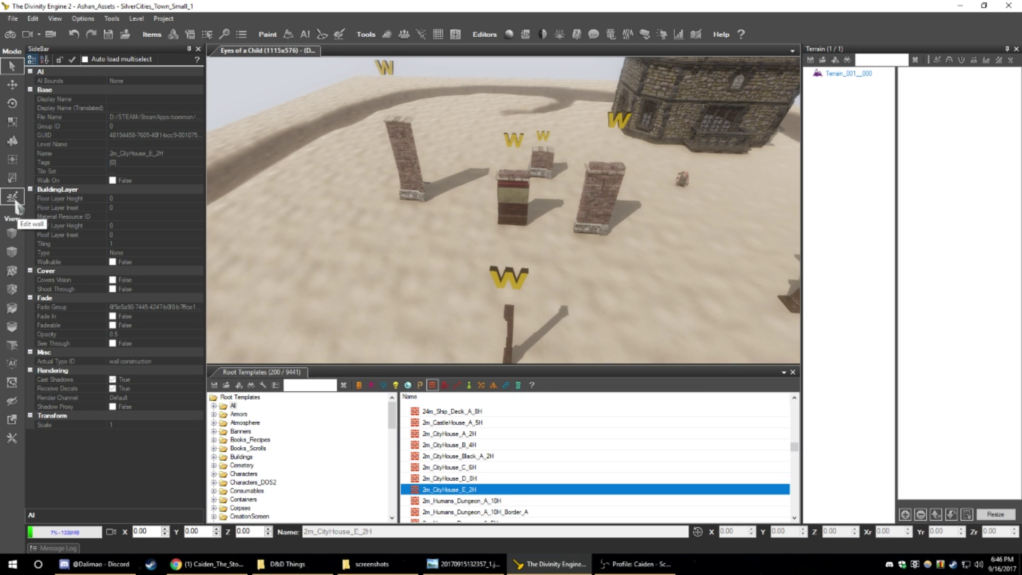
middle_click_drag(391, 255, 304, 234)
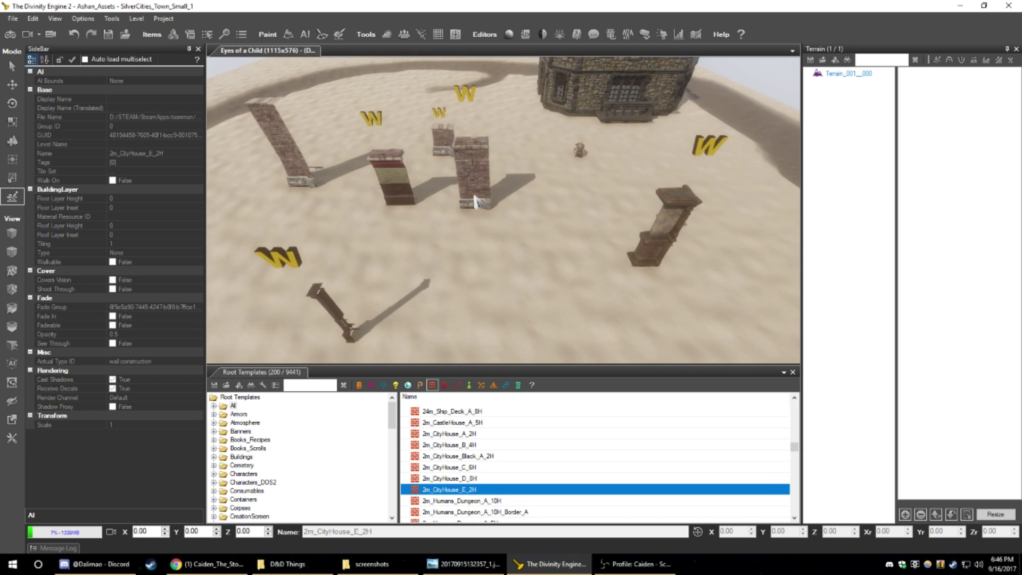
middle_click_drag(475, 201, 524, 264)
left_click(488, 233)
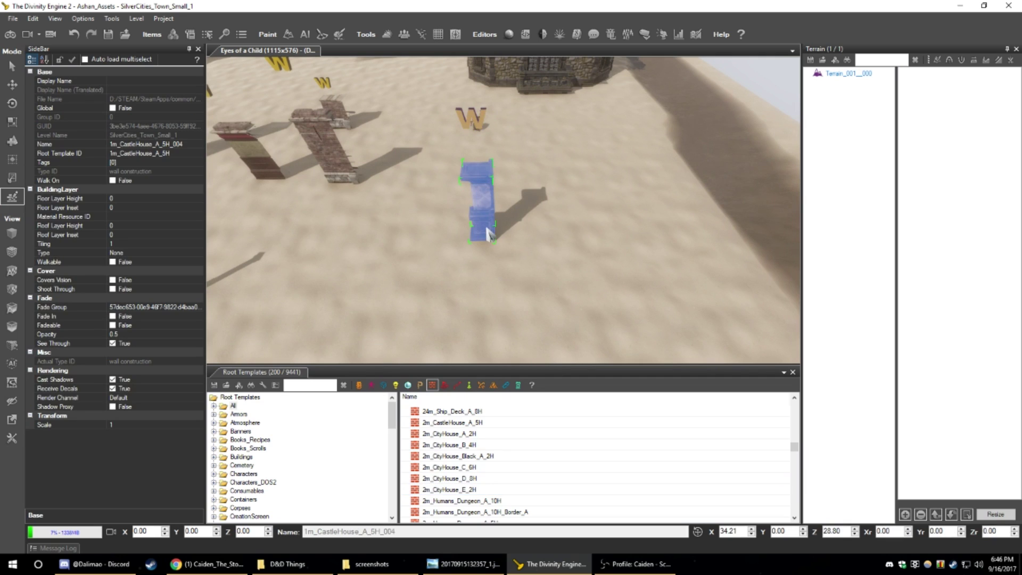
mouse_move(492, 234)
left_mouse_down()
mouse_move(639, 237)
mouse_move(655, 250)
mouse_move(663, 310)
left_mouse_up()
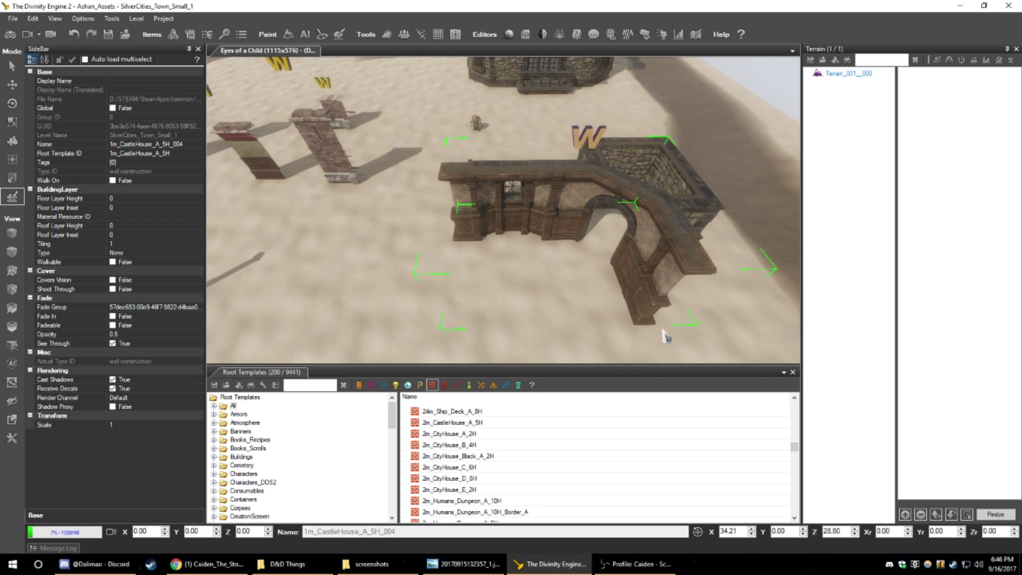
- Extend the castle-house wall into a long U-shaped run with two parallel sides
scroll(665, 347, "down", 3)
middle_click_drag(666, 348, 483, 215)
left_click_drag(486, 216, 349, 261)
key("Left")
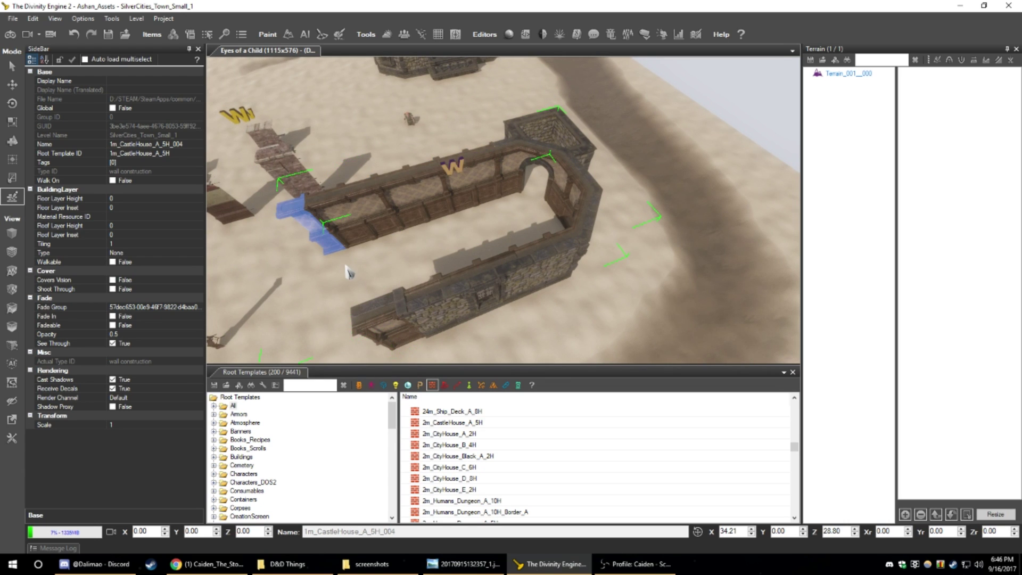
- Join the open ends of the castle-house wall to close it into a room
left_click_drag(375, 340, 349, 355)
middle_click_drag(339, 351, 459, 367)
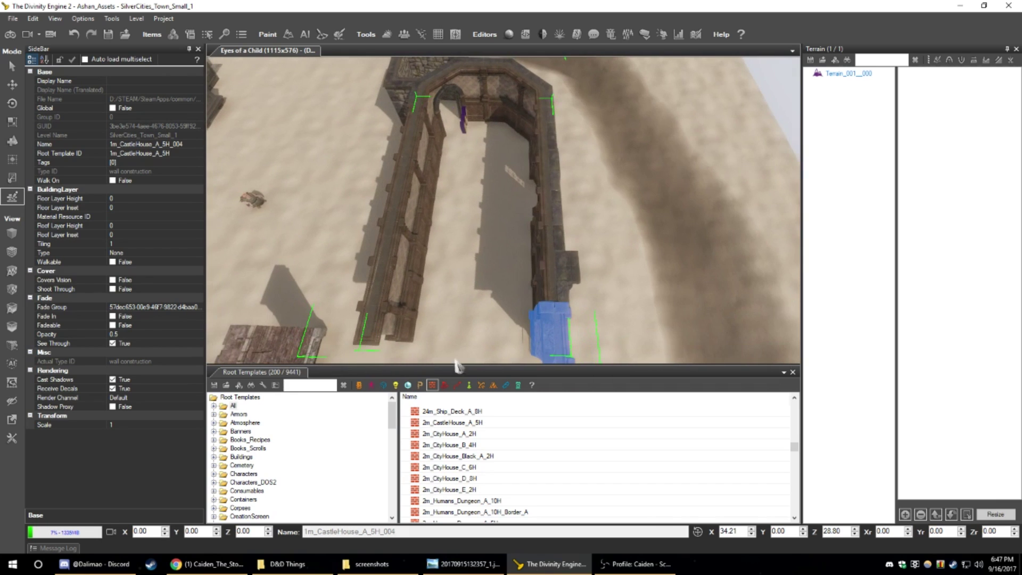
middle_click_drag(551, 354, 540, 314)
left_click_drag(527, 318, 483, 301)
middle_click_drag(501, 308, 590, 254)
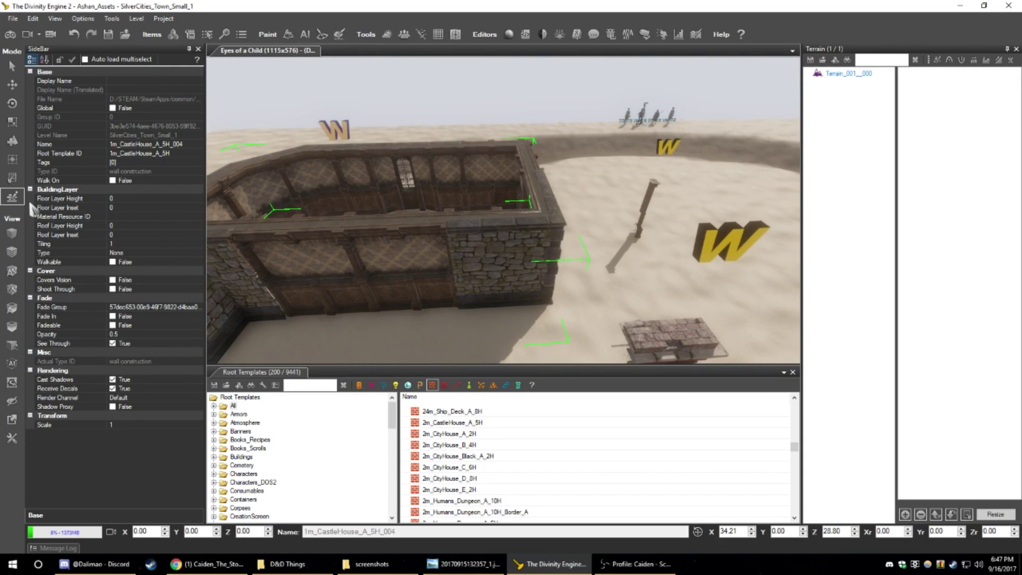
- Switch the timber section of the room's short wall to the stone variant with a double window
key("s")
key("a")
key("w")
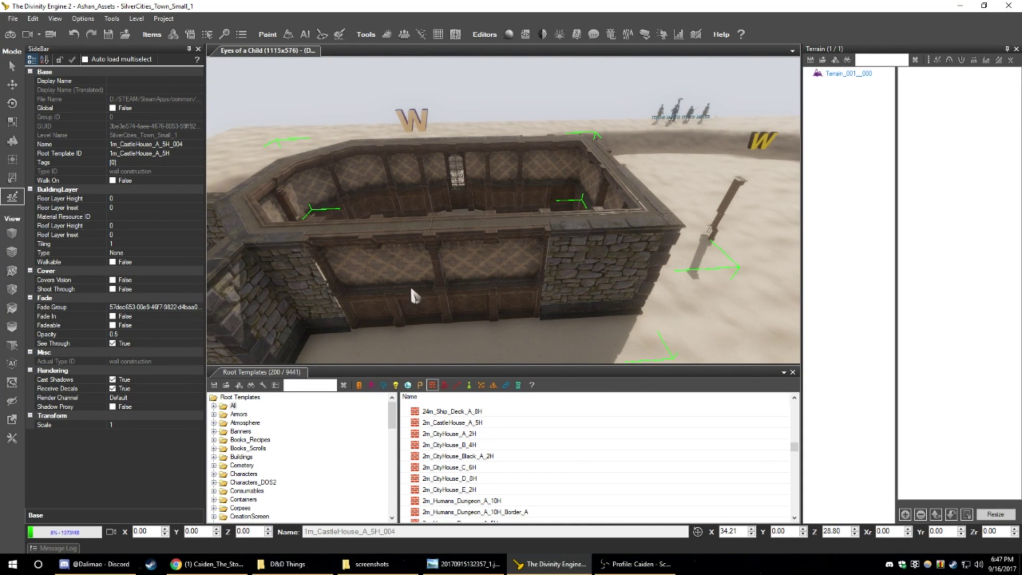
left_click(445, 288)
scroll(462, 288, "down", 1)
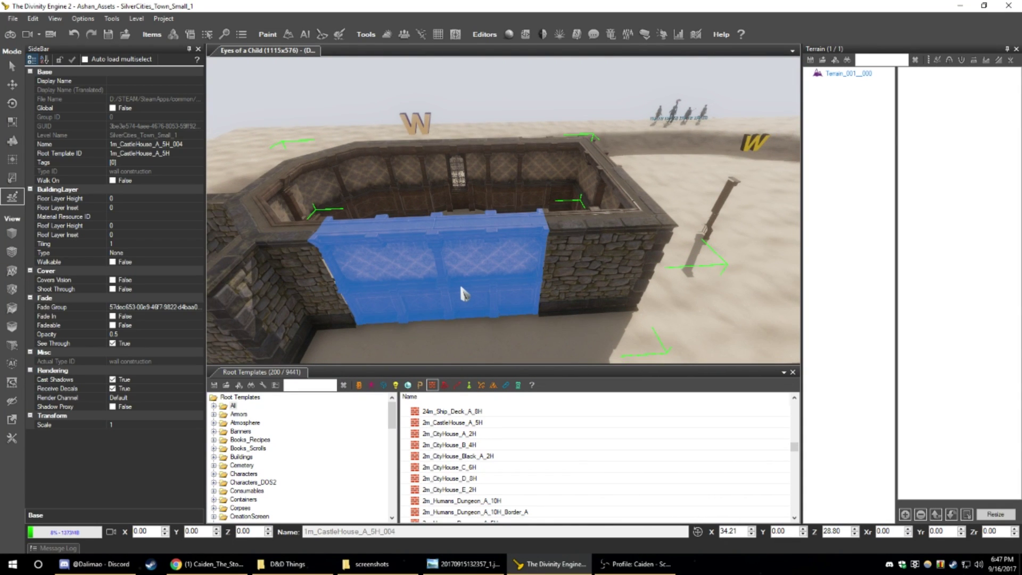
scroll(461, 288, "down", 1)
scroll(462, 288, "up", 1)
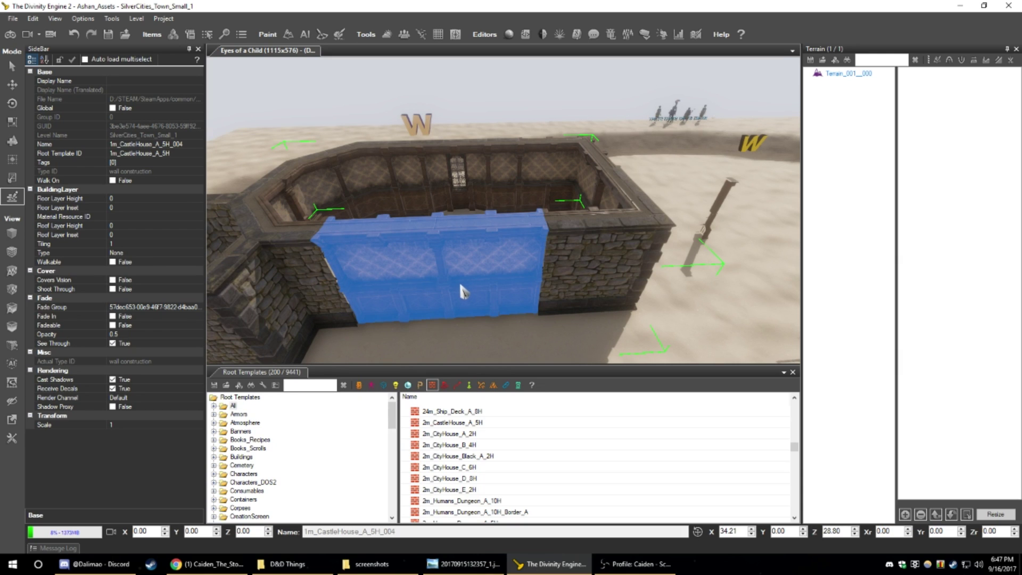
key("Right")
key("Right")
key("Right")
key("Right")
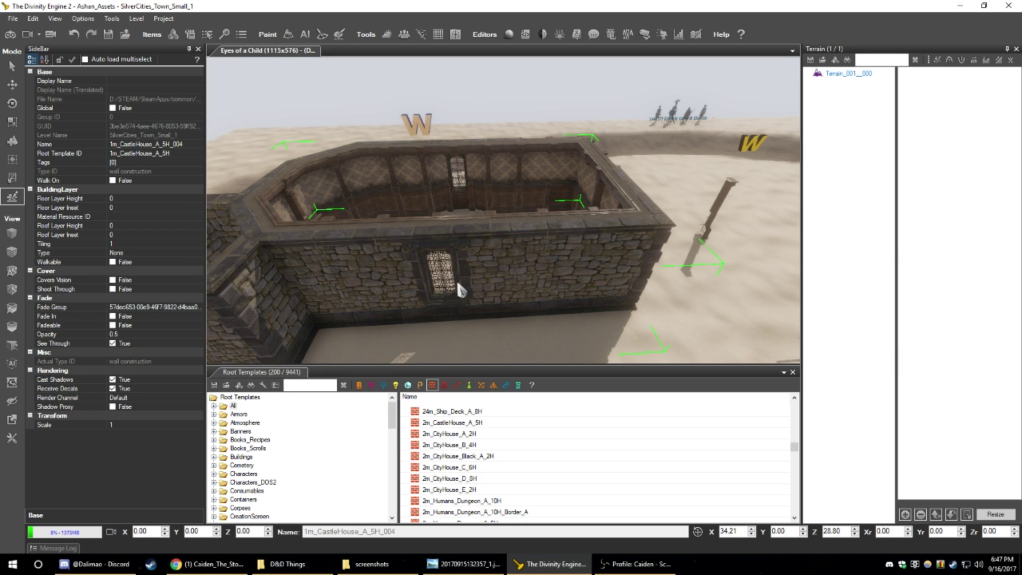
key("Right")
key("Right")
key("Right")
key("Right")
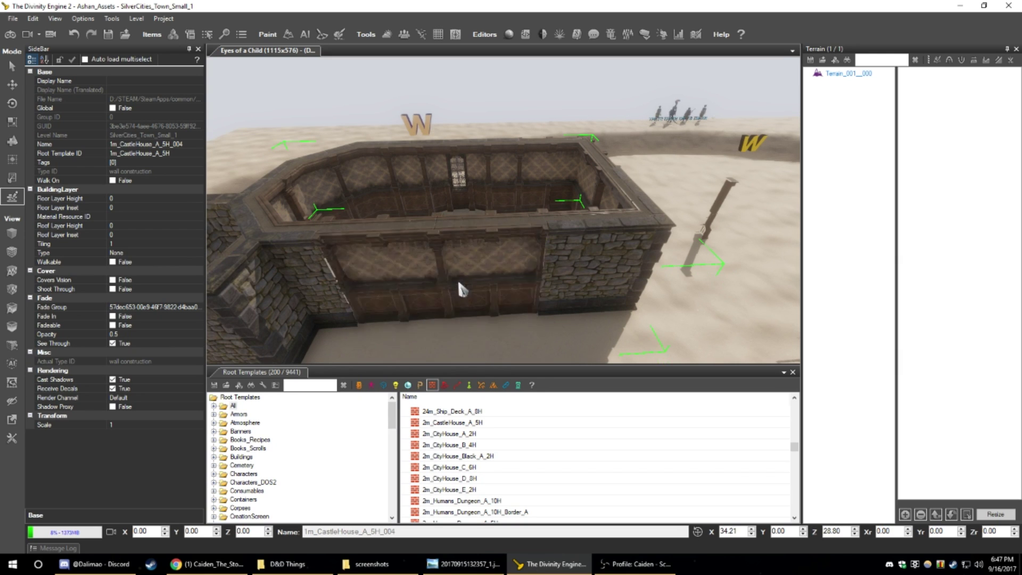
key("Right")
key("Right")
key("Right")
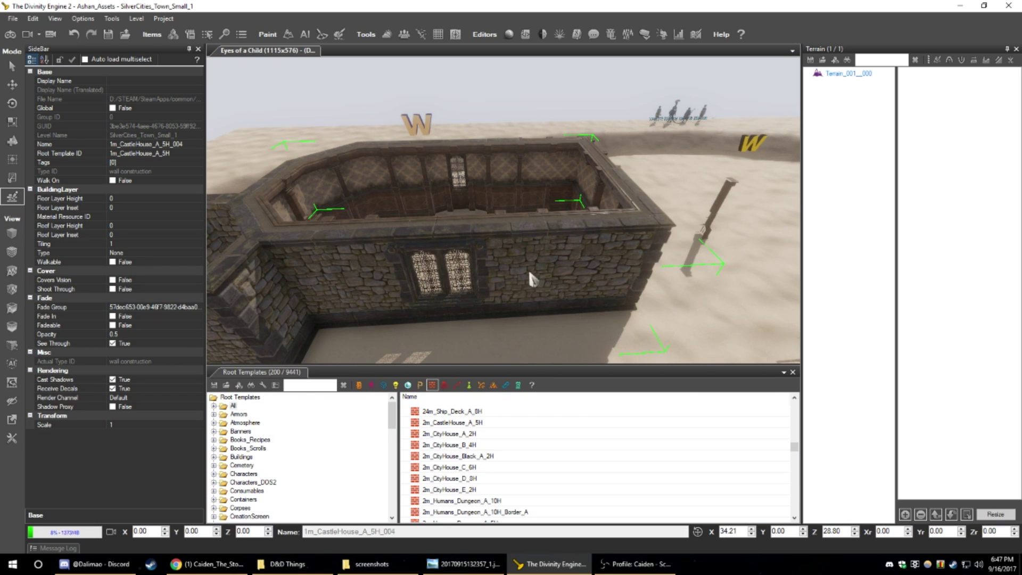
- Change the timber corner section beside the window wall to a square stone corner
mouse_move(530, 273)
middle_mouse_down()
mouse_move(628, 273)
mouse_move(541, 271)
middle_mouse_up()
scroll(541, 271, "down", 3)
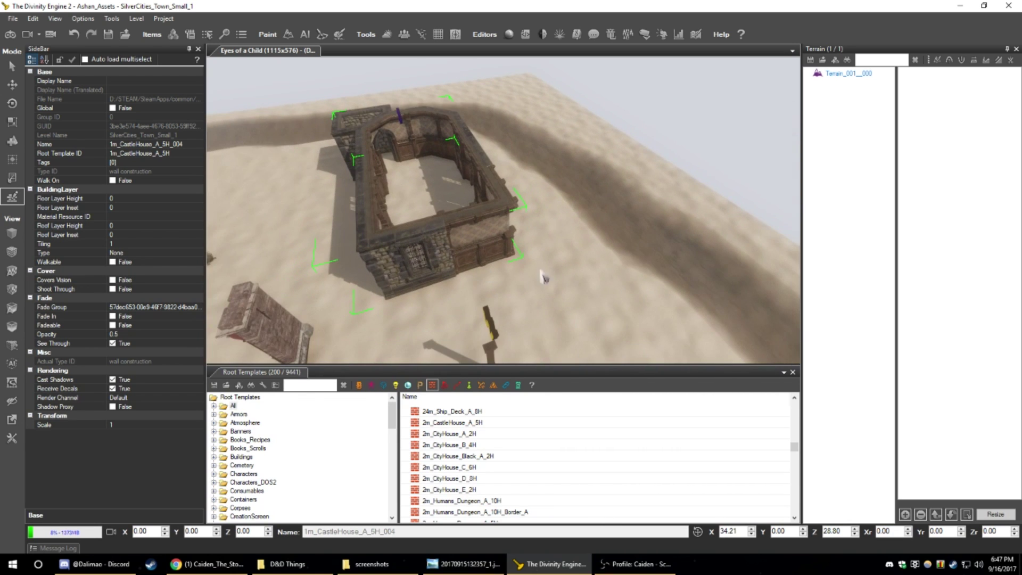
left_click(503, 247)
scroll(530, 266, "up", 3)
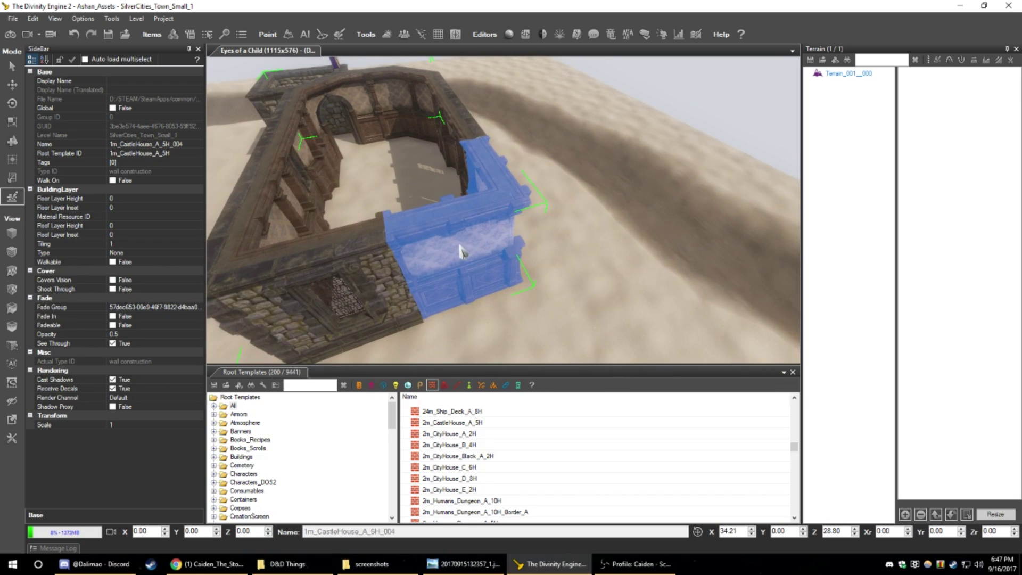
left_click(462, 252)
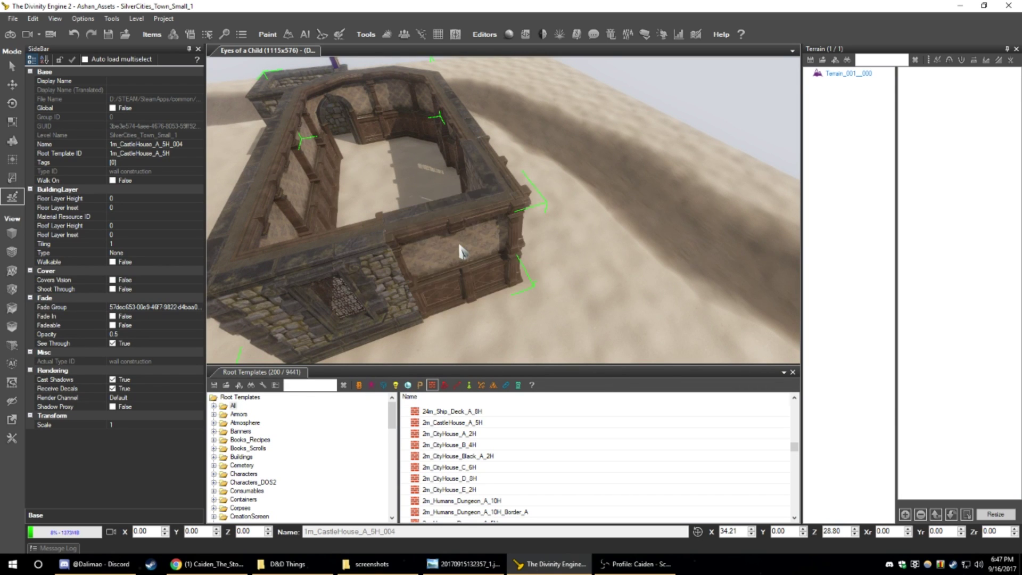
left_click(479, 249)
left_click(479, 249)
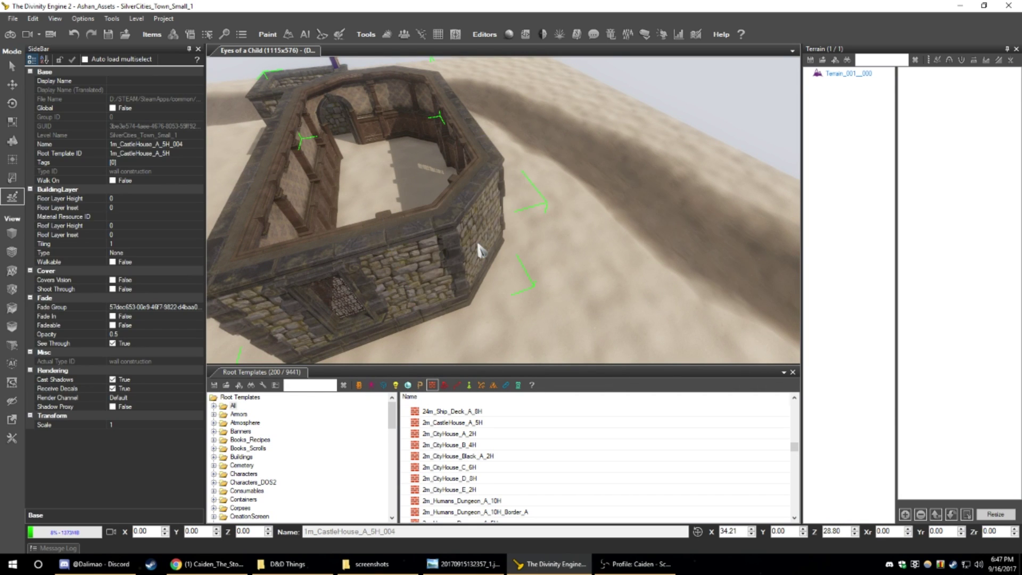
right_click_drag(479, 244, 458, 224)
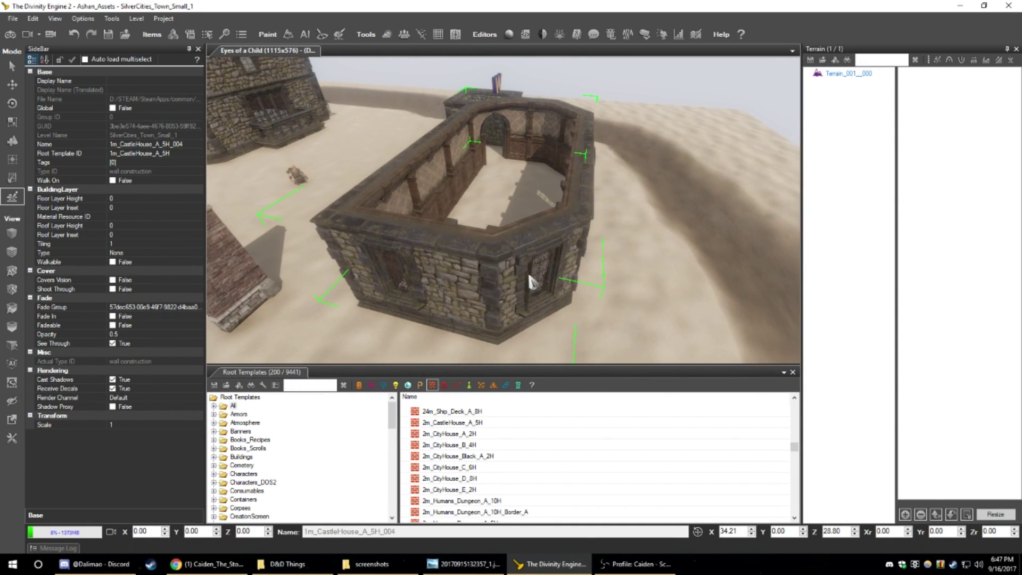
left_click(530, 278)
left_click(528, 276)
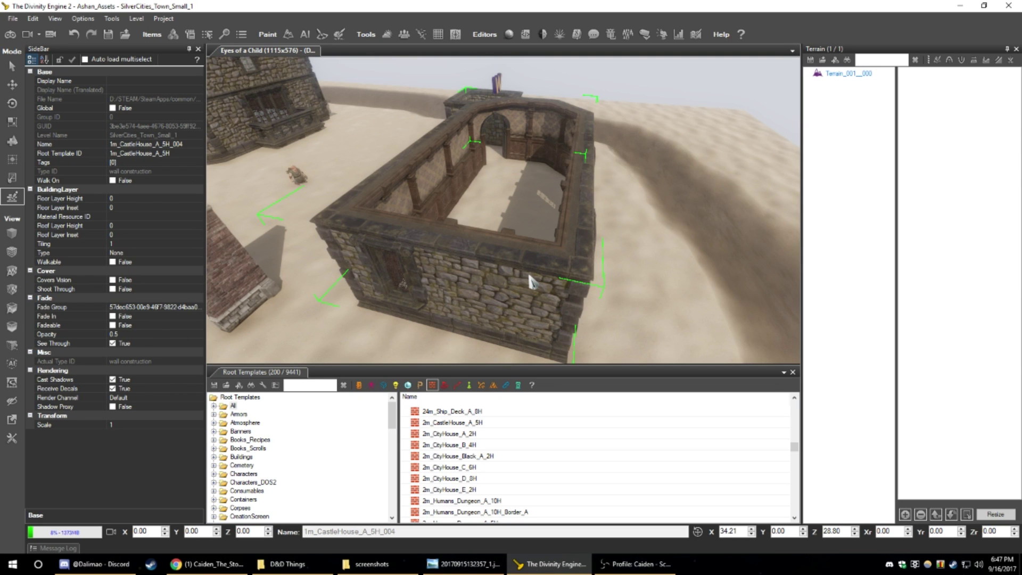
left_click(530, 277)
- Replace the protruding alcove at the room's opposite corner with a square stone corner
right_click_drag(530, 278, 505, 282)
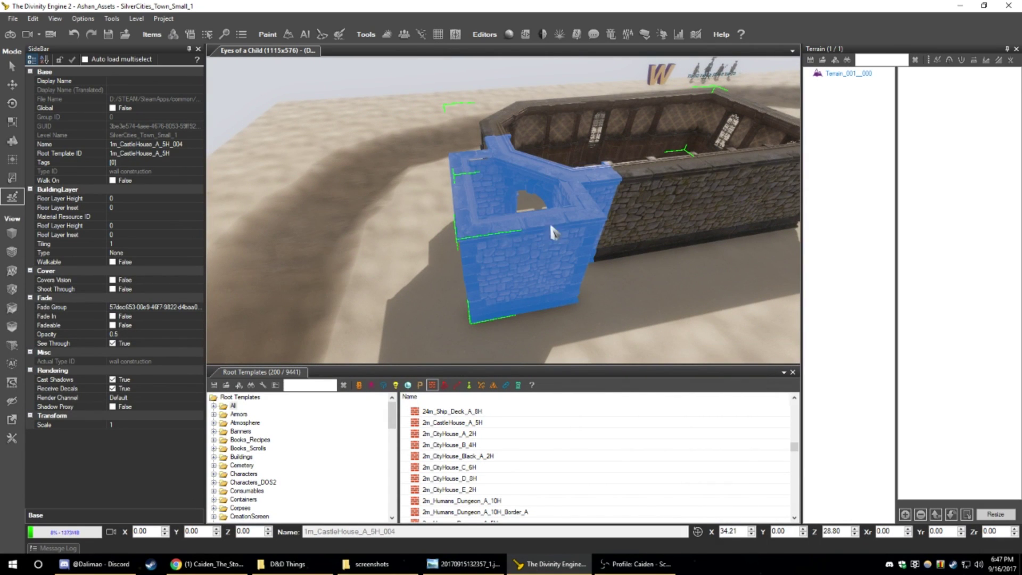
left_click(557, 209)
left_click(558, 208)
left_click(558, 209)
left_click(558, 209)
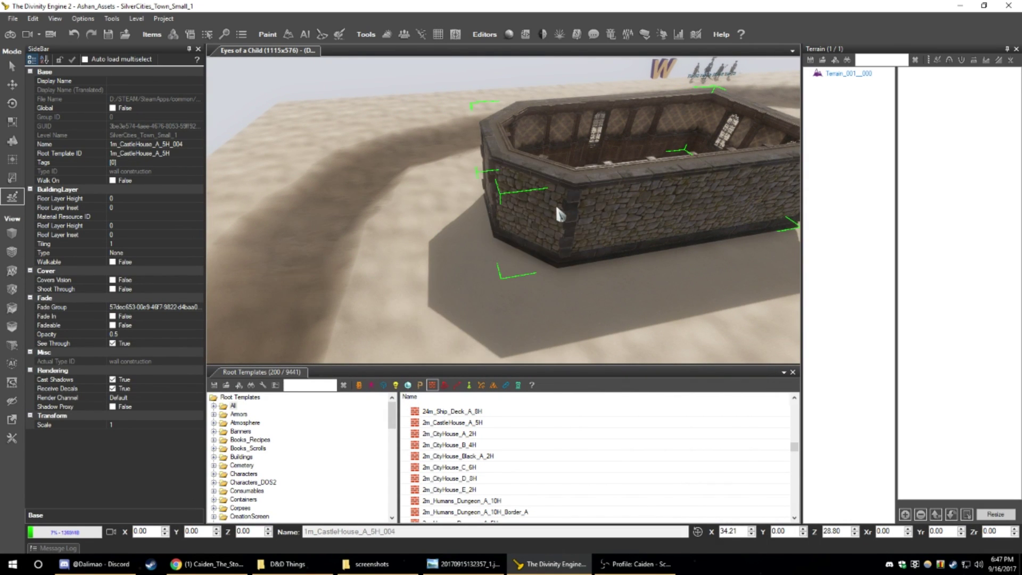
left_click(558, 209)
left_click(557, 209)
left_click(557, 209)
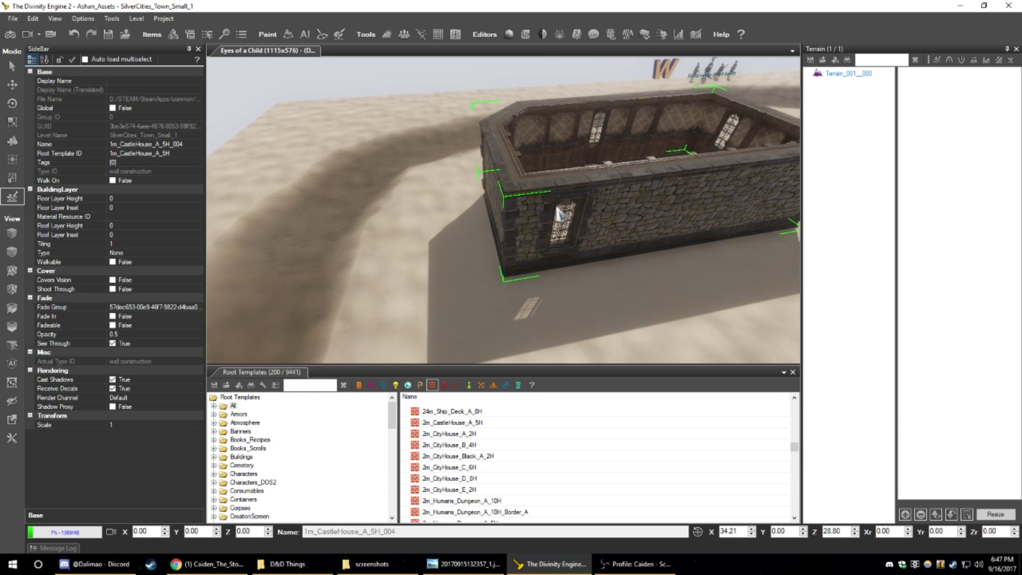
left_click(558, 208)
- Set the sections along the room's long outer side to plain stone wall variants
middle_click_drag(557, 208, 441, 211)
left_click(471, 207)
left_click(519, 211)
left_click(519, 211)
left_click(518, 211)
right_click_drag(503, 211, 452, 200)
mouse_move(503, 211)
right_mouse_down()
mouse_move(456, 211)
mouse_move(575, 208)
mouse_move(491, 210)
mouse_move(522, 217)
mouse_move(516, 210)
right_mouse_up()
left_click(495, 208)
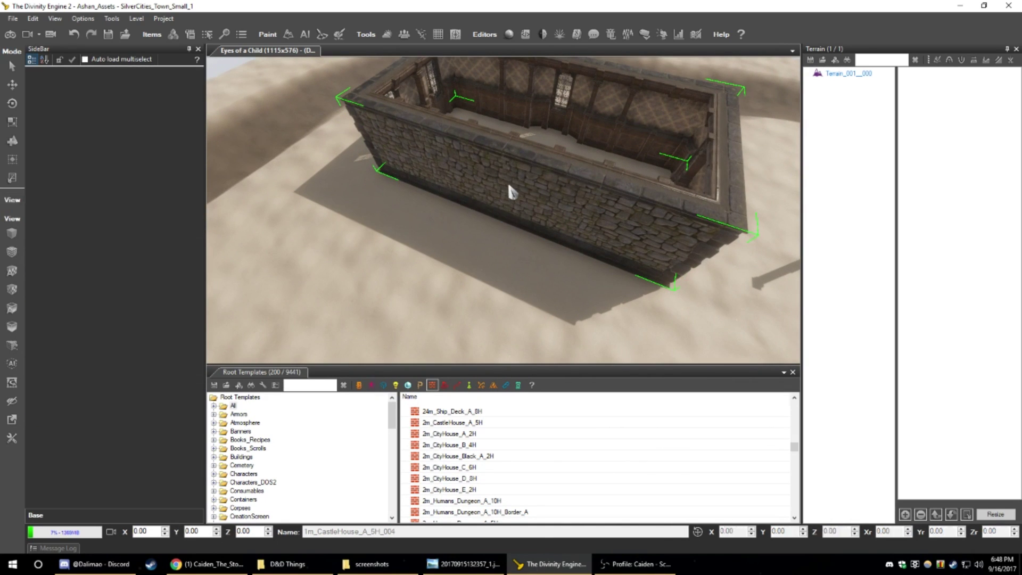
- Create a door in the middle section of the room's long stone wall
scroll(533, 234, "up", 5)
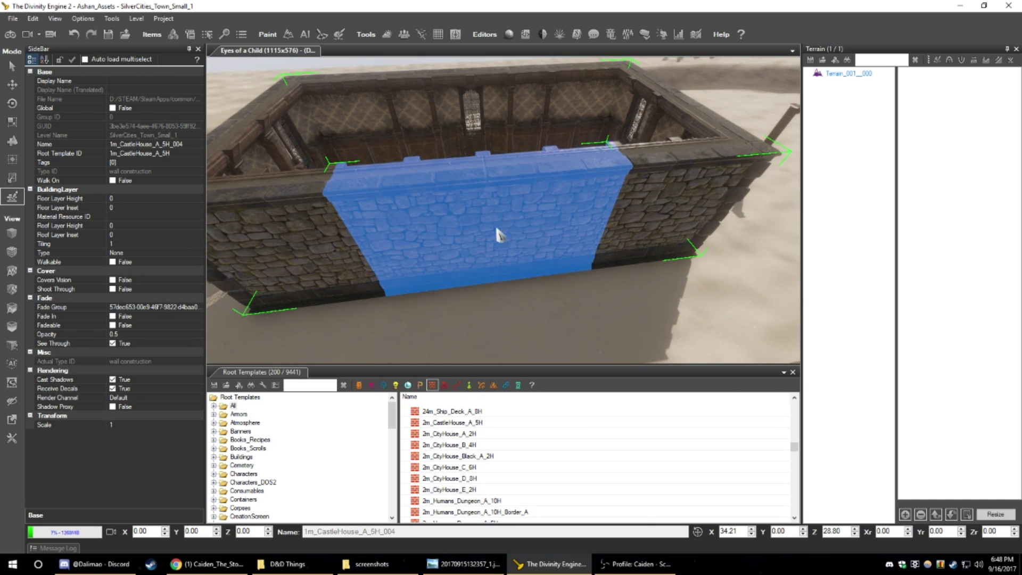
right_click(495, 232)
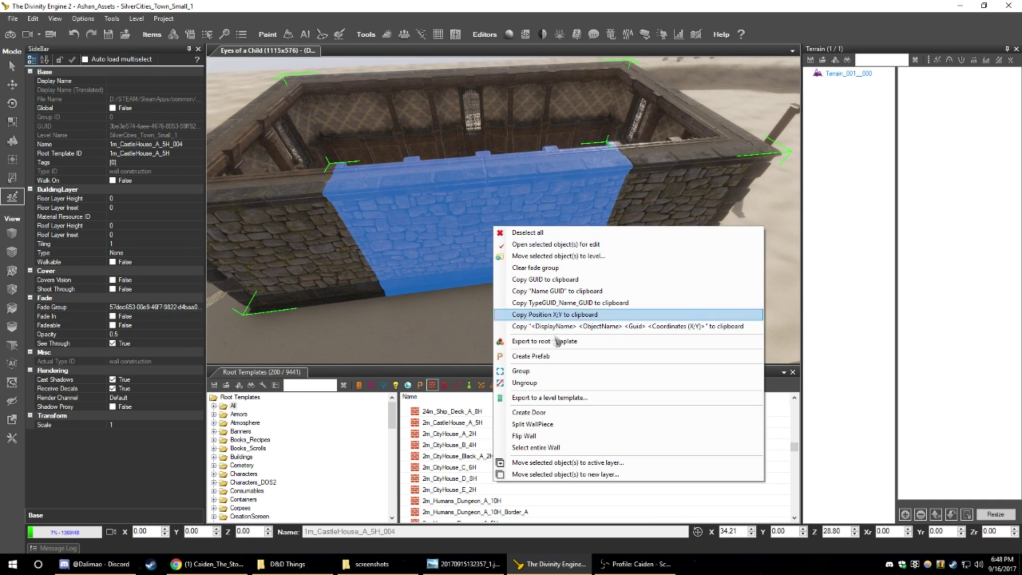
left_click(546, 413)
scroll(575, 295, "up", 5)
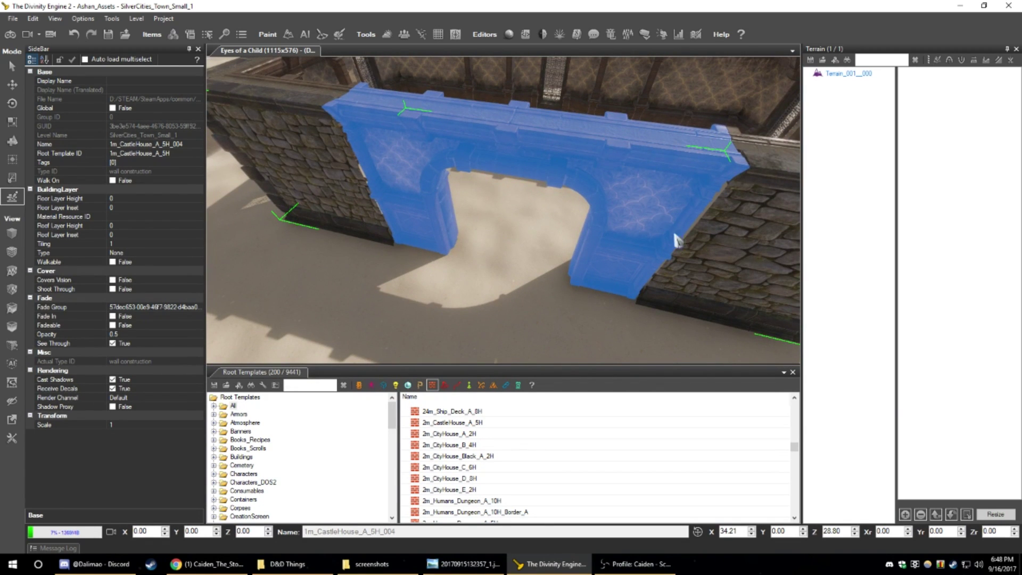
scroll(679, 234, "down", 5)
scroll(619, 201, "up", 3)
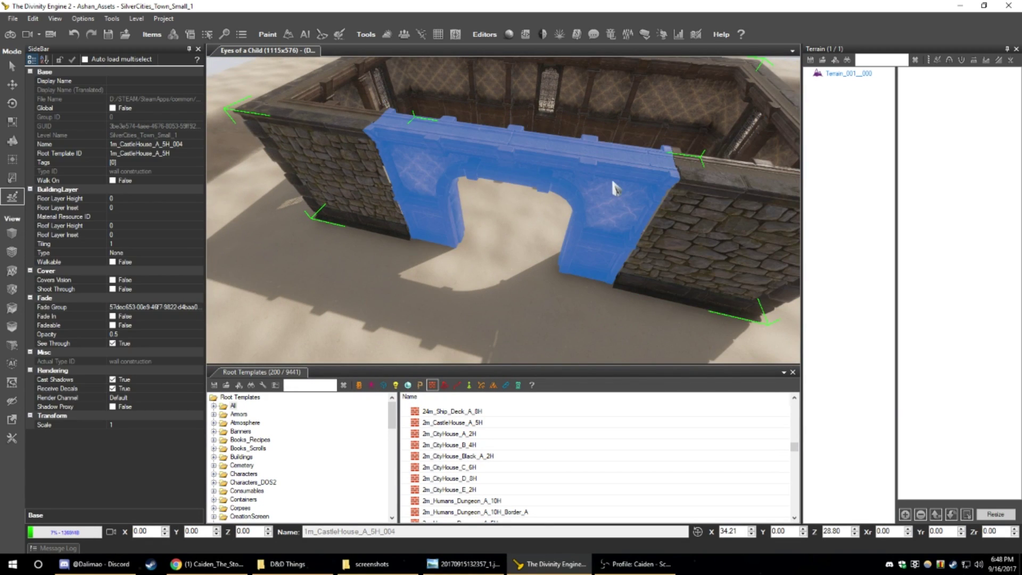
- Flip the doorway wall section until its stone face points outward
key("f")
key("f")
key("f")
key("f")
key("f")
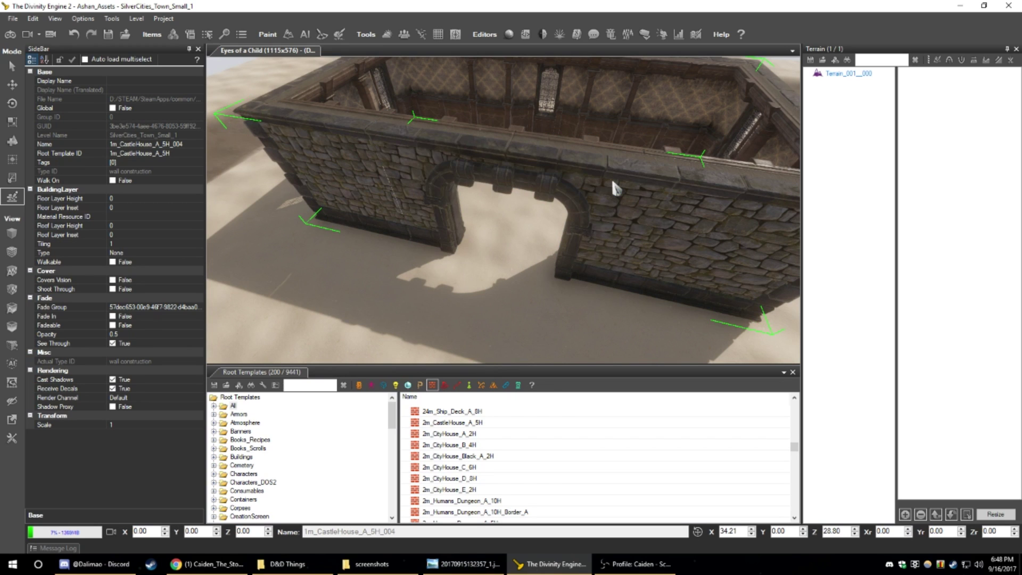
key("f")
key("f")
key("f")
key("f")
key("f")
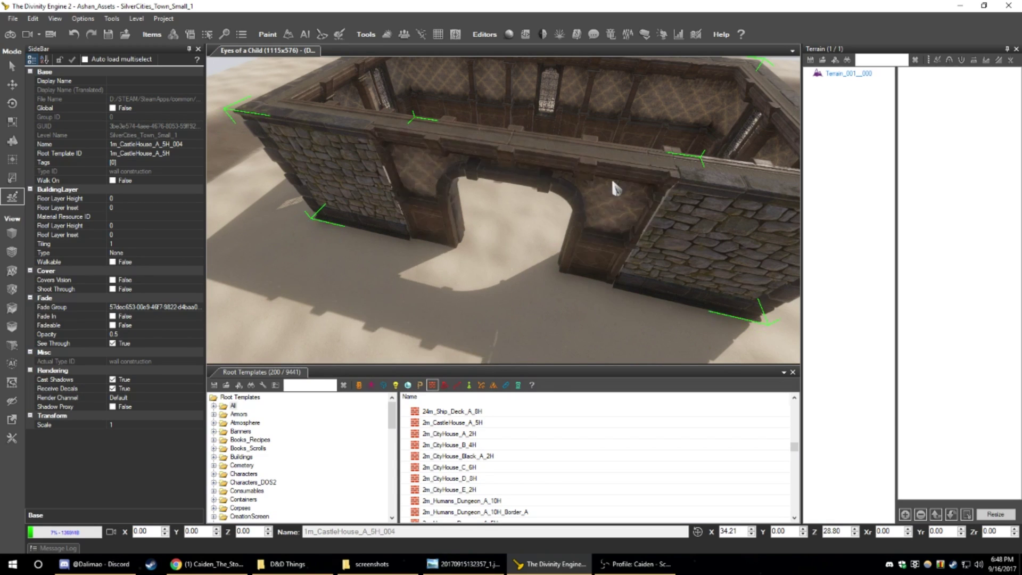
key("f")
key("f")
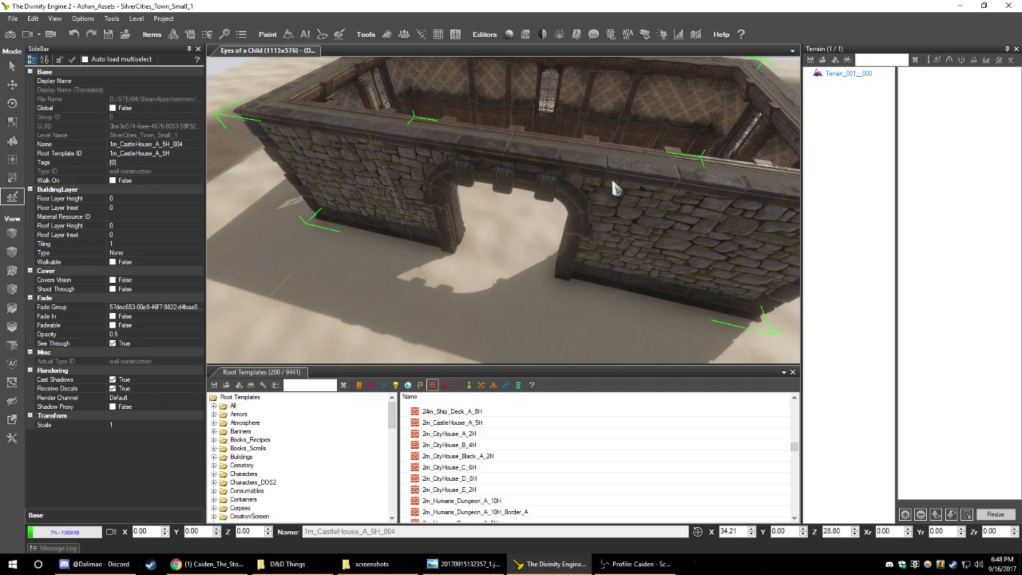
- Inspect the new doorway and the castle-house room's walls from inside and outside
key("f")
middle_click_drag(612, 181, 613, 181)
right_click_drag(613, 181, 613, 181)
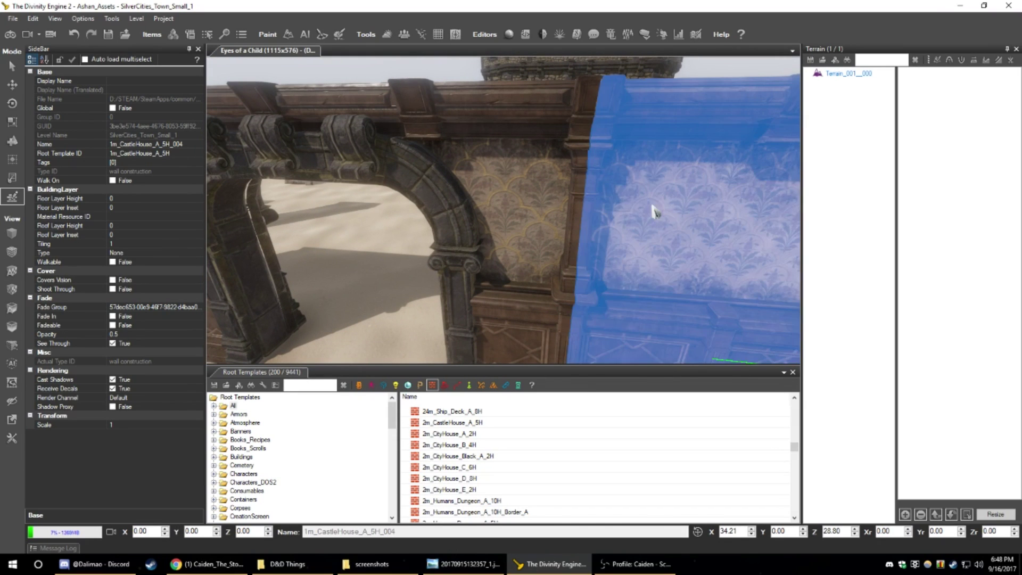
right_click_drag(704, 207, 703, 207)
right_click_drag(564, 176, 546, 208)
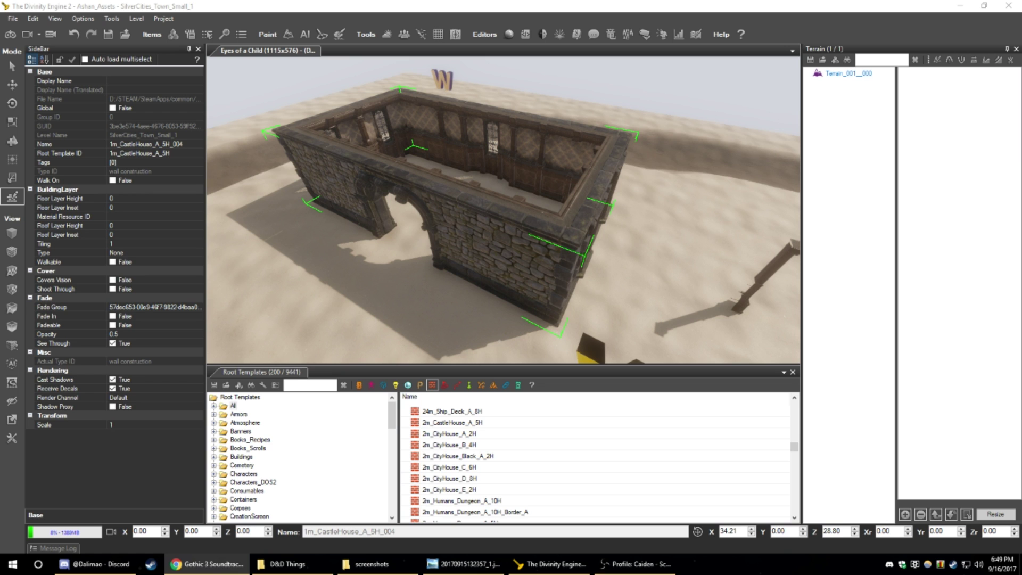
right_click_drag(639, 239, 638, 233)
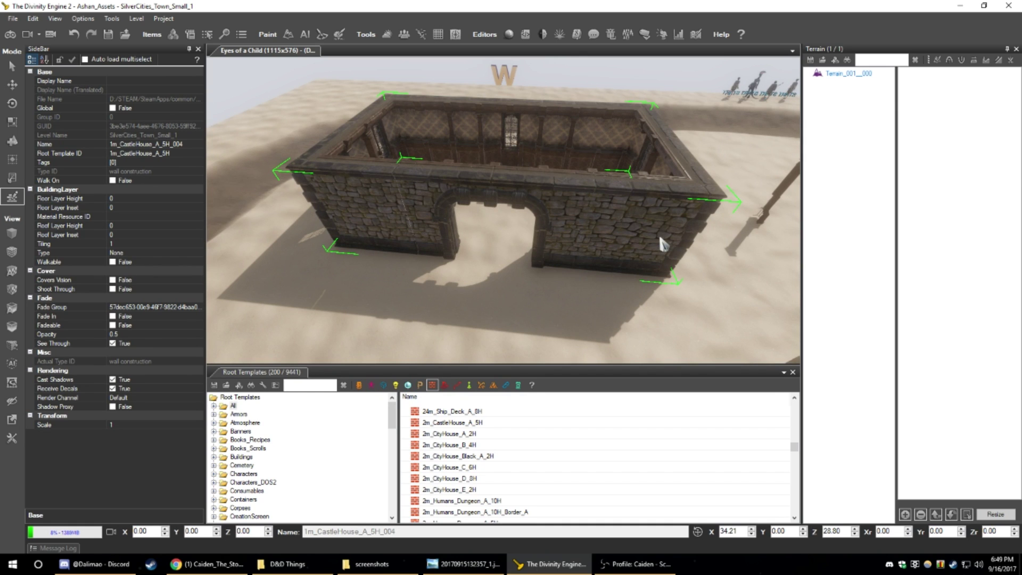
right_click_drag(657, 231, 282, 347)
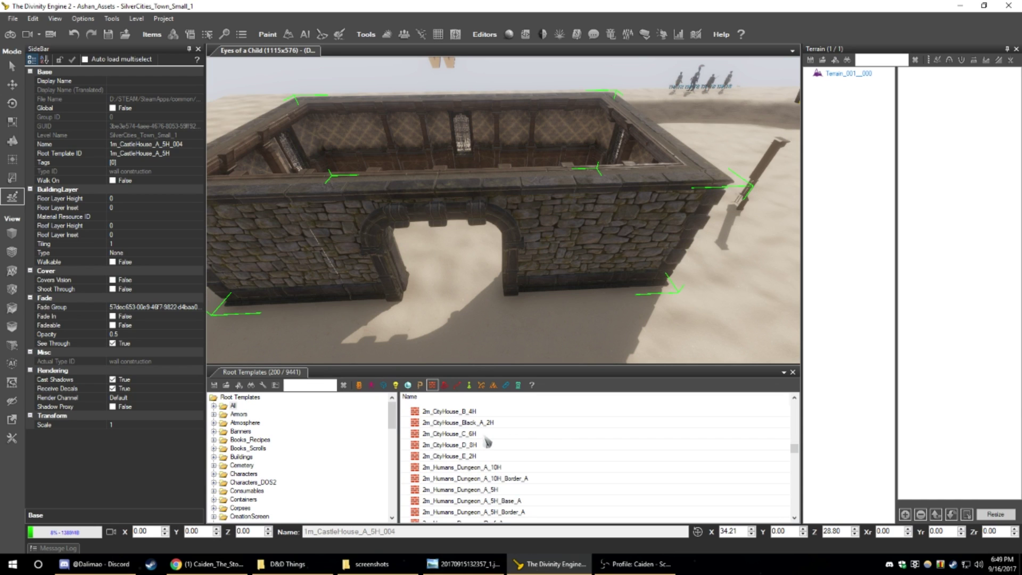
left_click(454, 479)
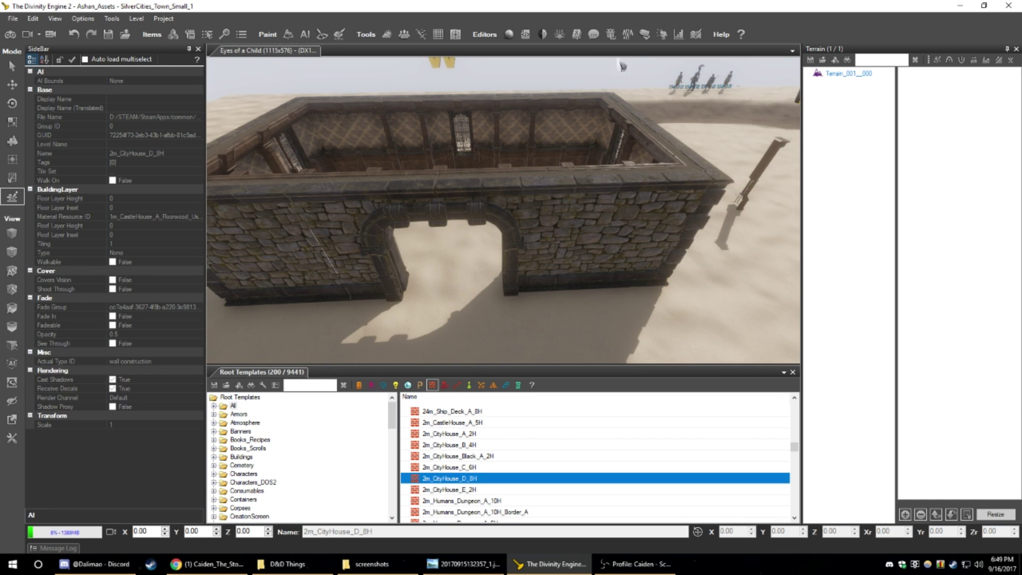
left_click(18, 151)
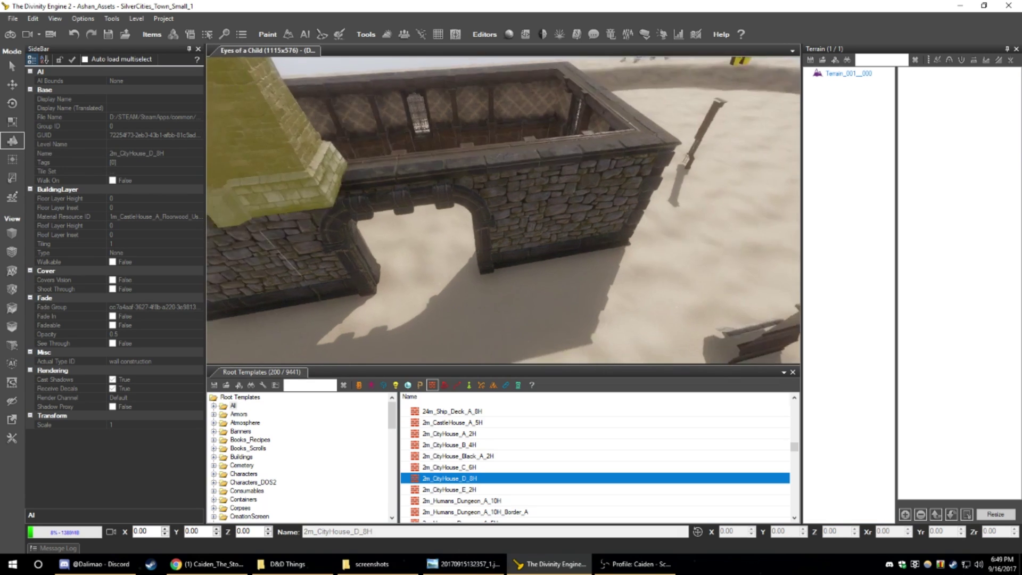
right_click_drag(320, 213, 442, 203)
left_click(537, 249)
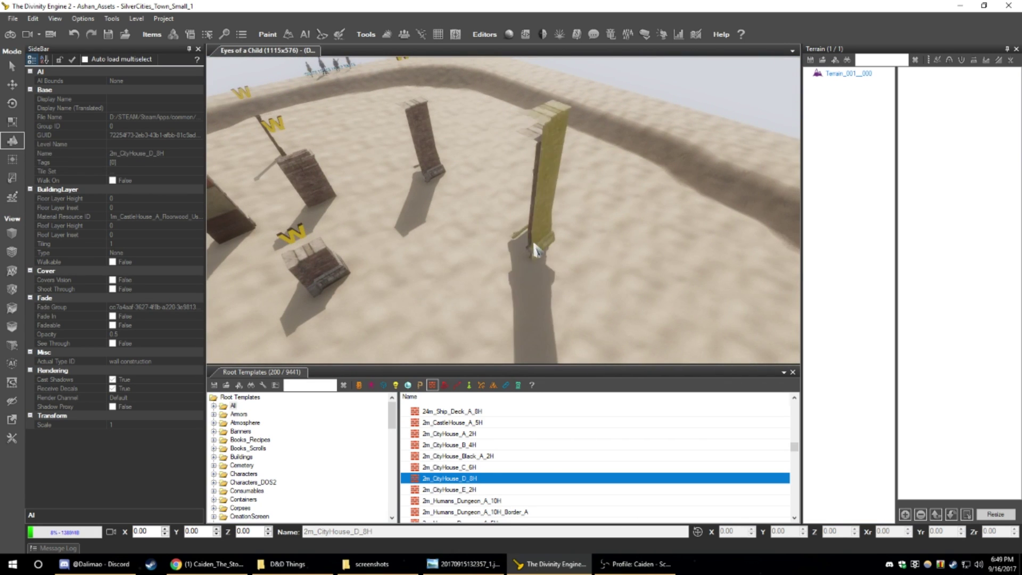
mouse_move(620, 255)
right_mouse_down()
mouse_move(639, 255)
mouse_move(611, 255)
right_mouse_up()
key("Escape")
left_click(461, 219)
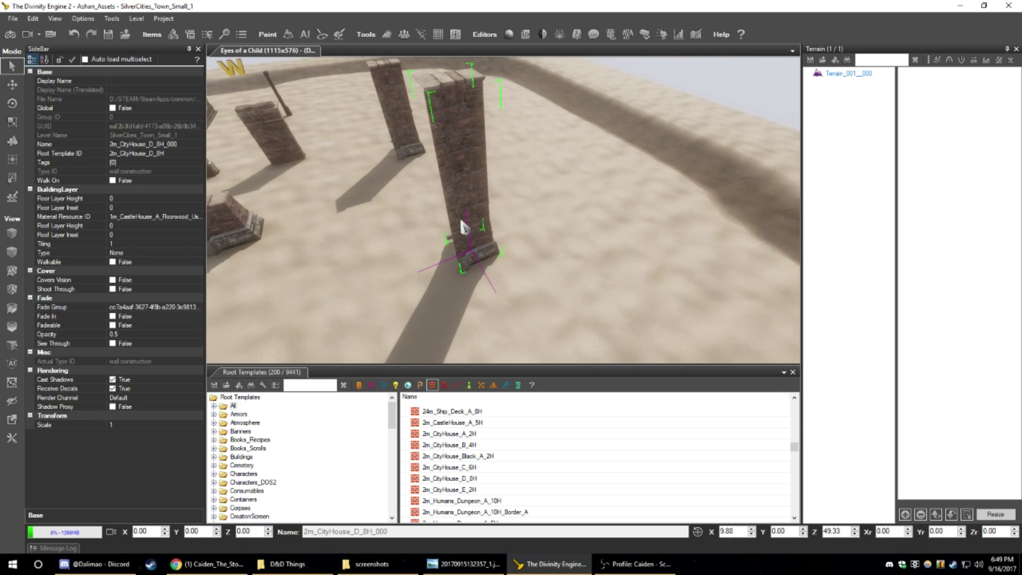
key("Delete")
- Extend the 2m_CityHouse_C_6H wall piece in construction mode into a closed rectangular brick building
mouse_move(461, 219)
right_mouse_down()
mouse_move(490, 219)
mouse_move(442, 200)
mouse_move(470, 217)
right_mouse_up()
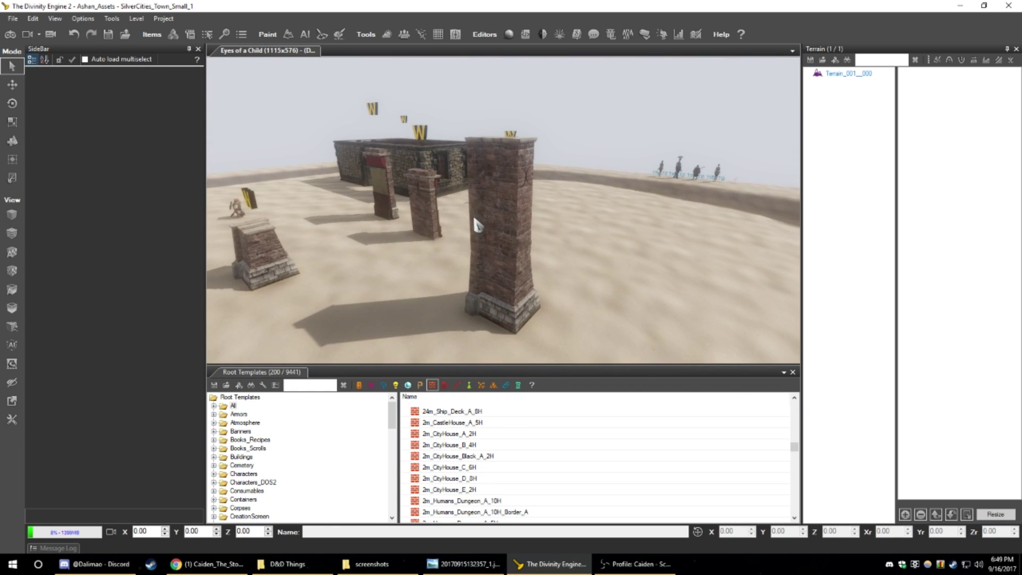
left_click(501, 276)
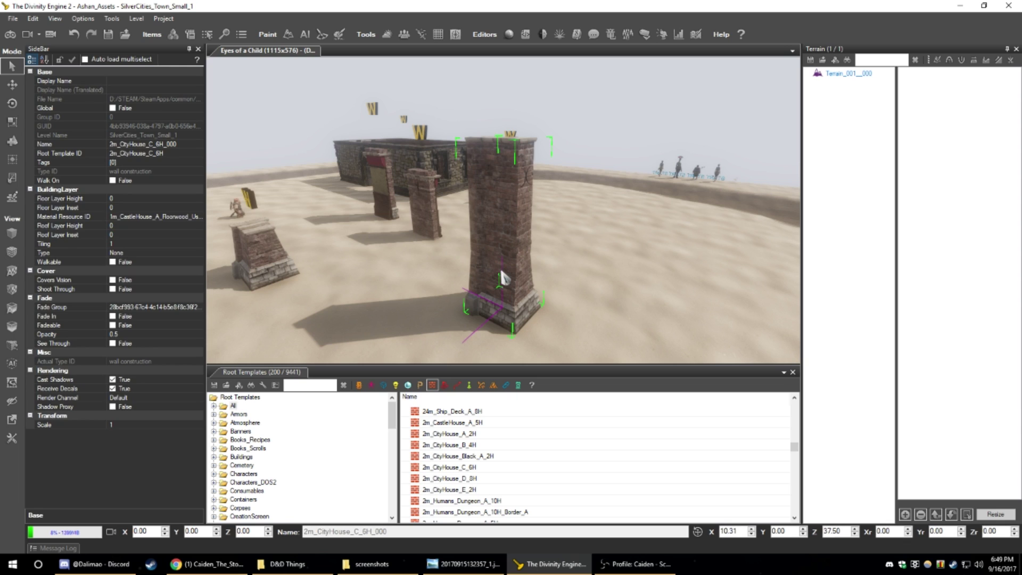
left_click(14, 198)
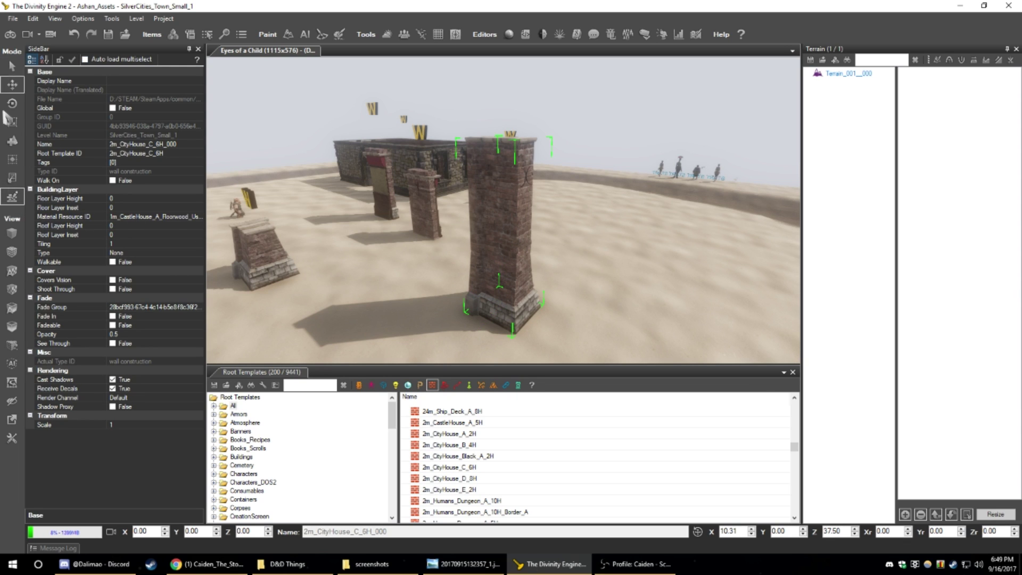
right_click_drag(408, 242, 437, 205)
right_click_drag(506, 200, 573, 250)
left_click(497, 250)
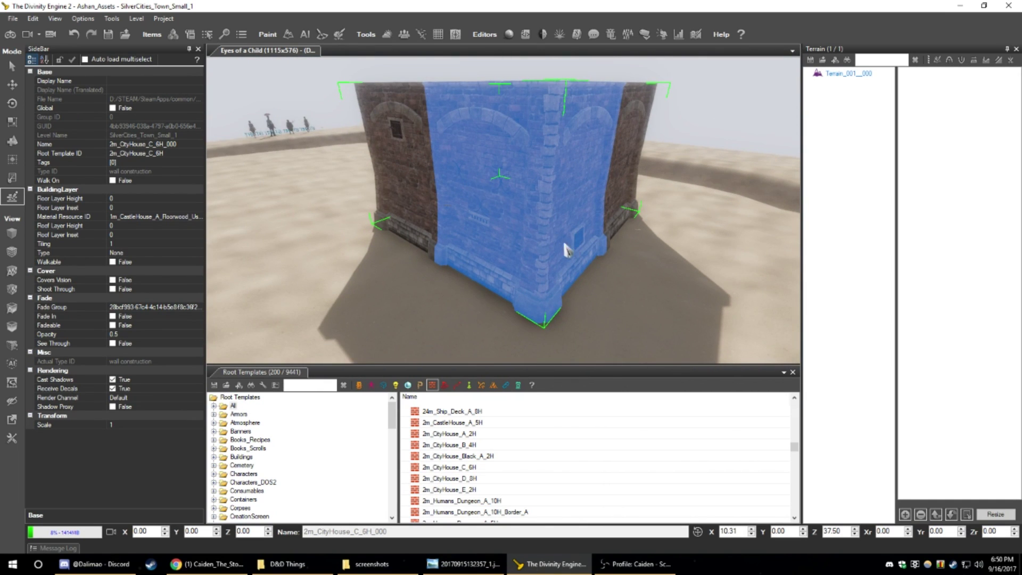
- Cycle the brick building's corner section through its arched and small-window wall variants
left_click(533, 228)
left_click(533, 228)
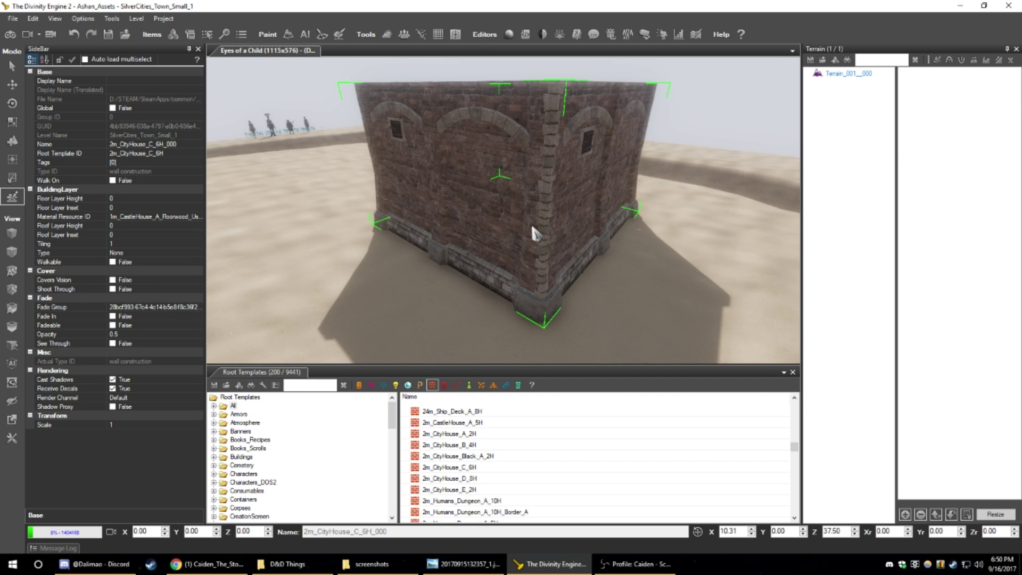
left_click(532, 228)
left_click(533, 228)
right_click_drag(533, 228, 527, 227)
left_click(514, 226)
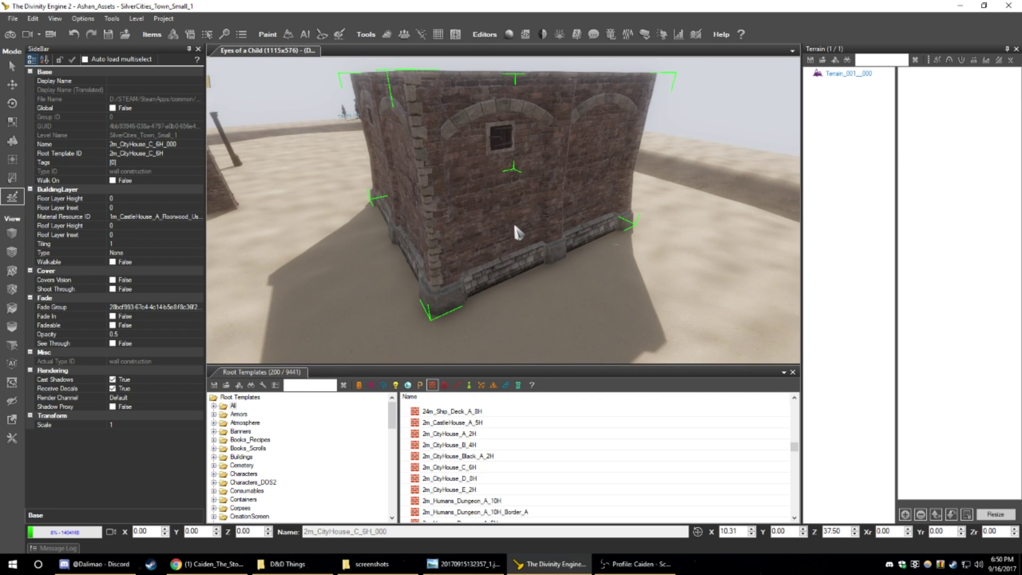
left_click(515, 226)
left_click(515, 226)
left_click(515, 226)
left_click(515, 226)
left_click(515, 226)
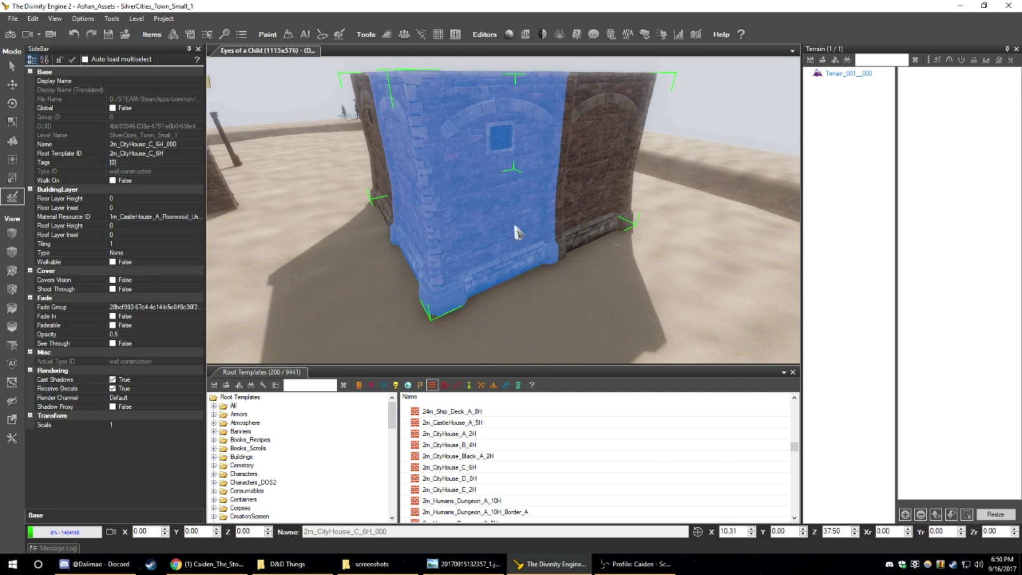
- Switch the castle-house room's corner beside the two-window short side to a protruding alcove variant
right_click_drag(515, 226, 490, 214)
key("w")
key("s")
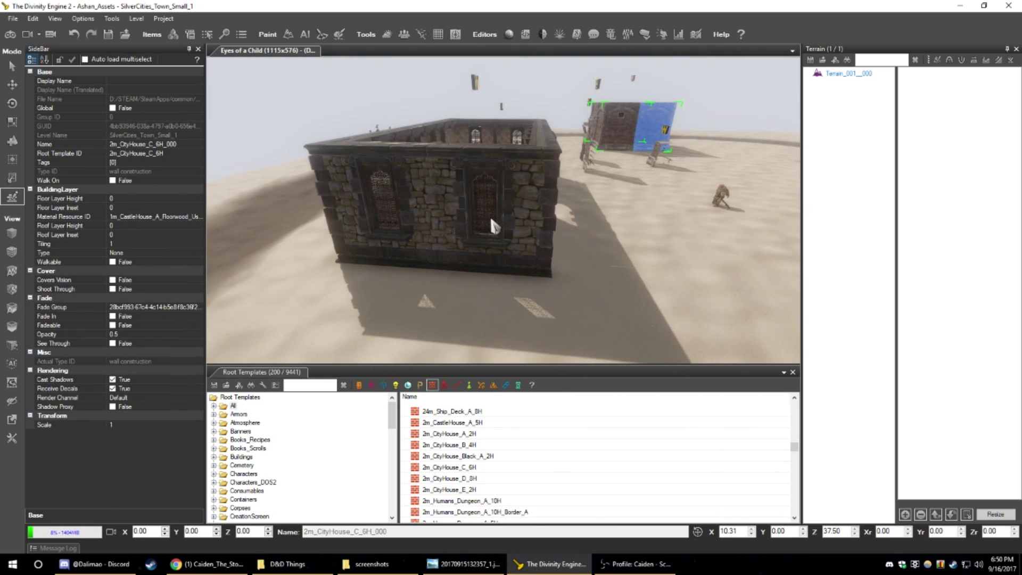
left_click(491, 223)
left_click(493, 231)
left_click(525, 250)
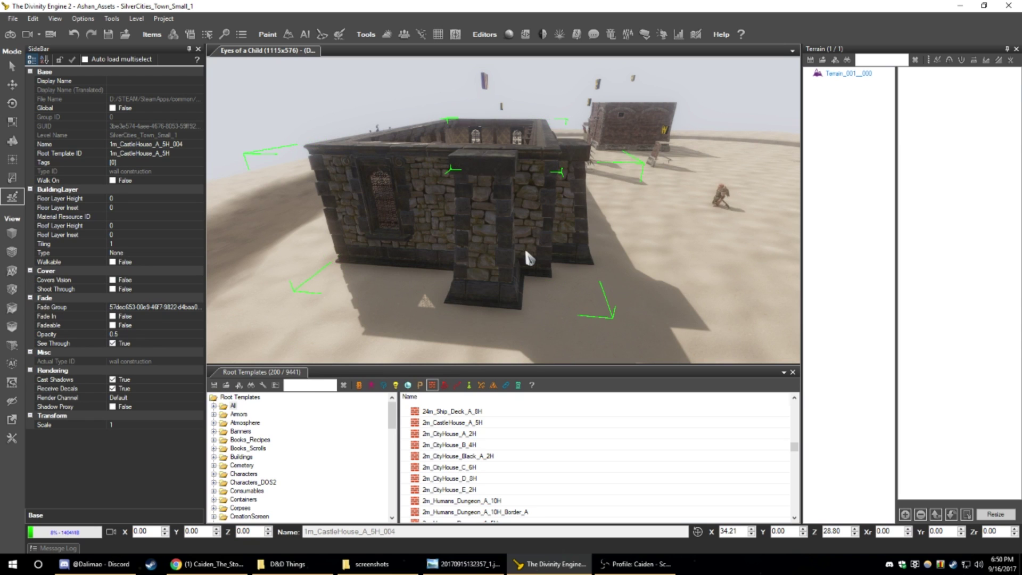
- Cycle the castle-house corner near the doorway past the alcove and square stone variants to the outward-facing wood-panelled variant
right_click_drag(525, 250, 537, 211)
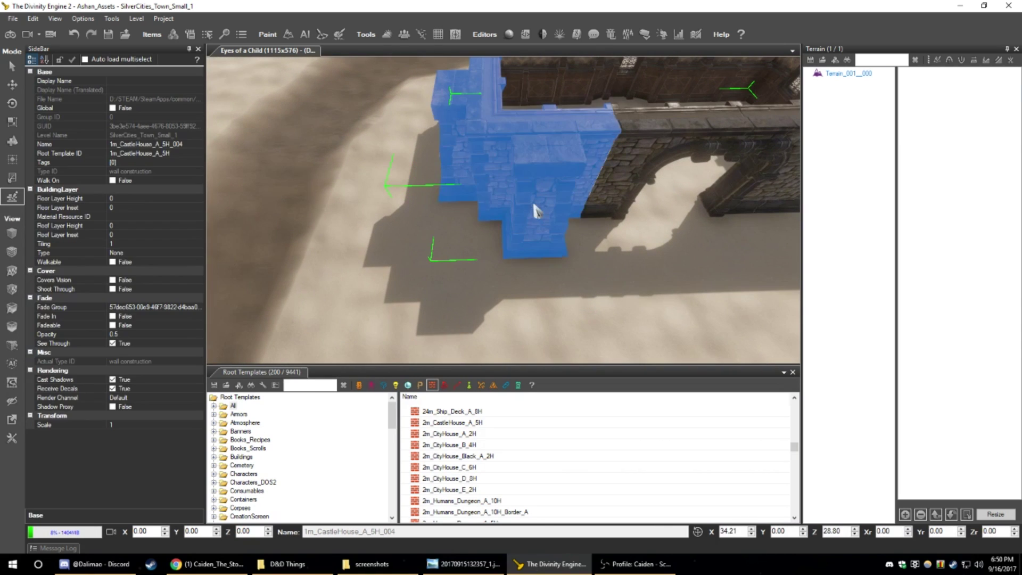
left_click(535, 200)
left_click(535, 200)
left_click(536, 200)
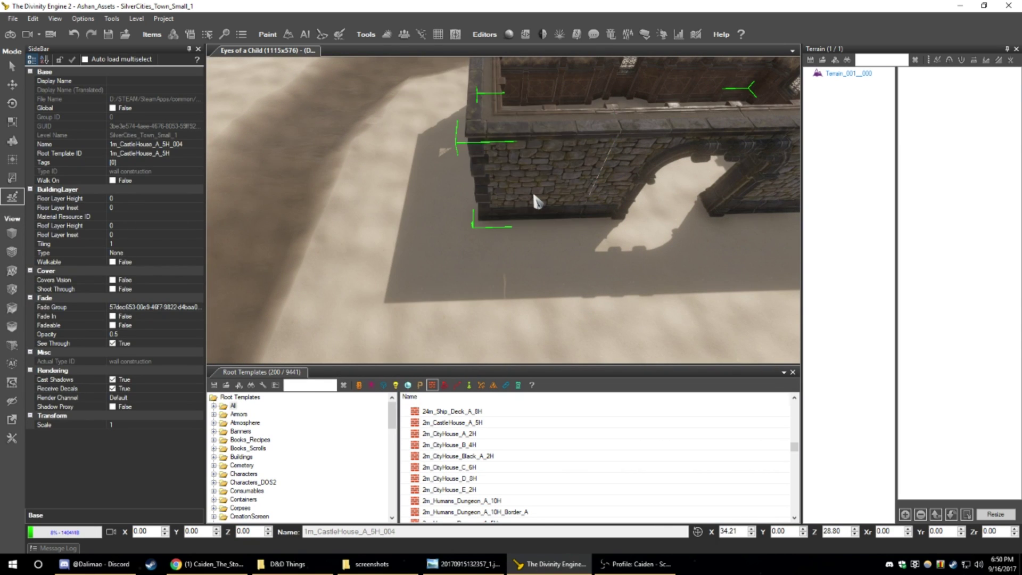
left_click(535, 197)
left_click(535, 196)
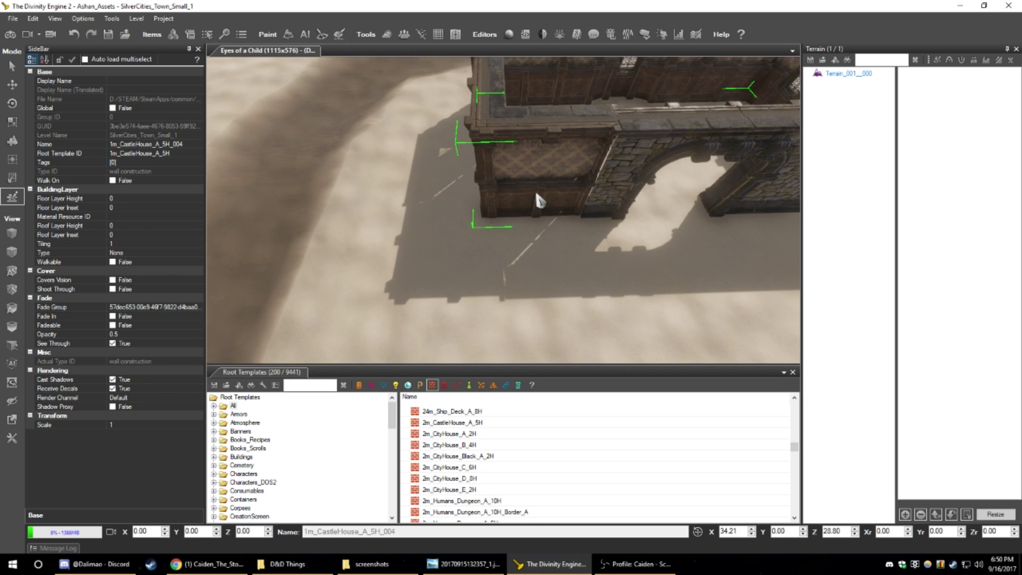
- Reselect the wood-panelled corner section of the castle-house room and cycle it back to a square stone corner
right_click_drag(536, 196, 491, 217)
right_click(490, 217)
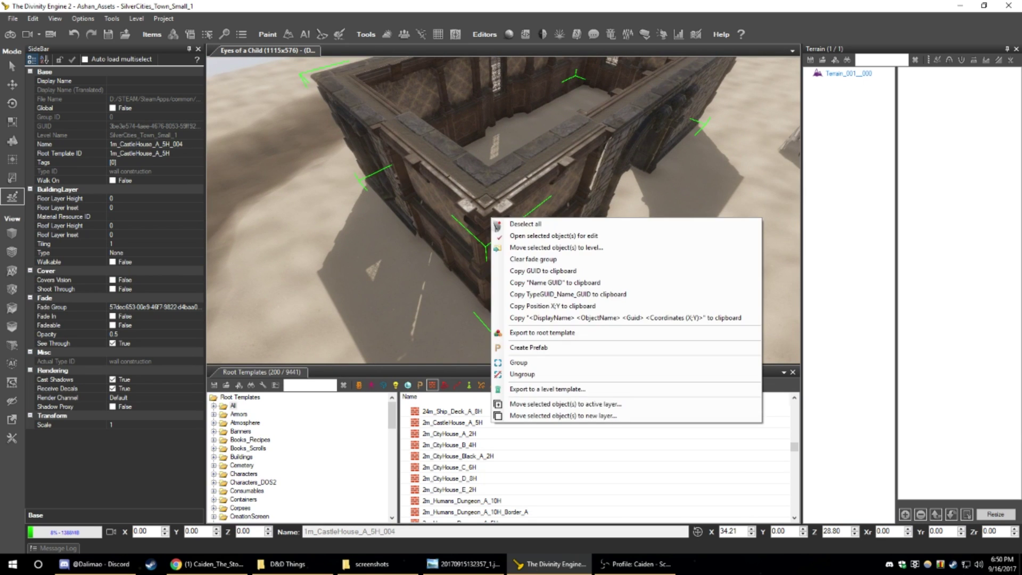
left_click(464, 207)
right_click(464, 200)
left_click(457, 215)
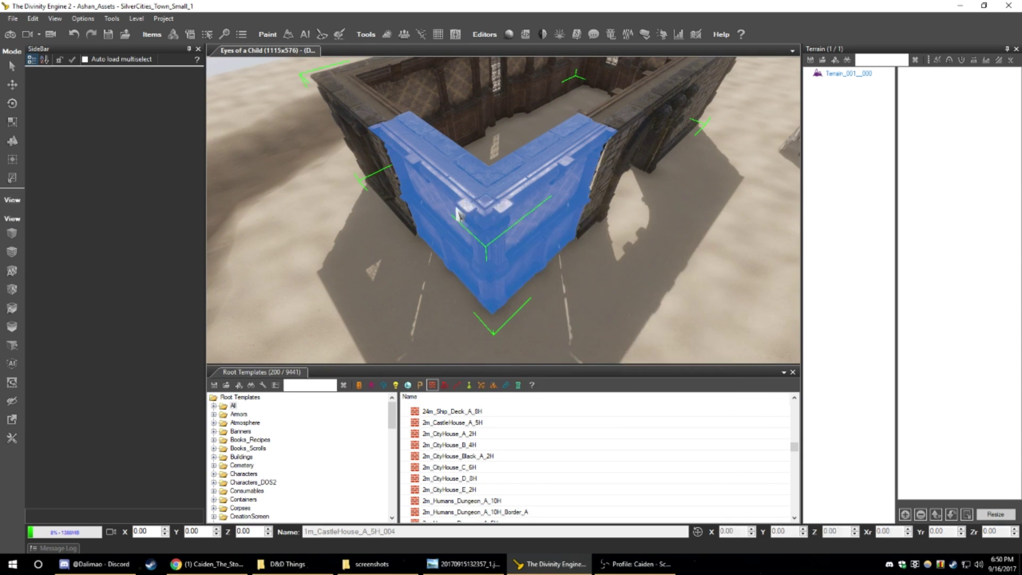
right_click_drag(456, 214, 491, 239)
left_click(483, 235)
left_click(483, 236)
left_click(483, 236)
left_click(484, 235)
left_click(483, 235)
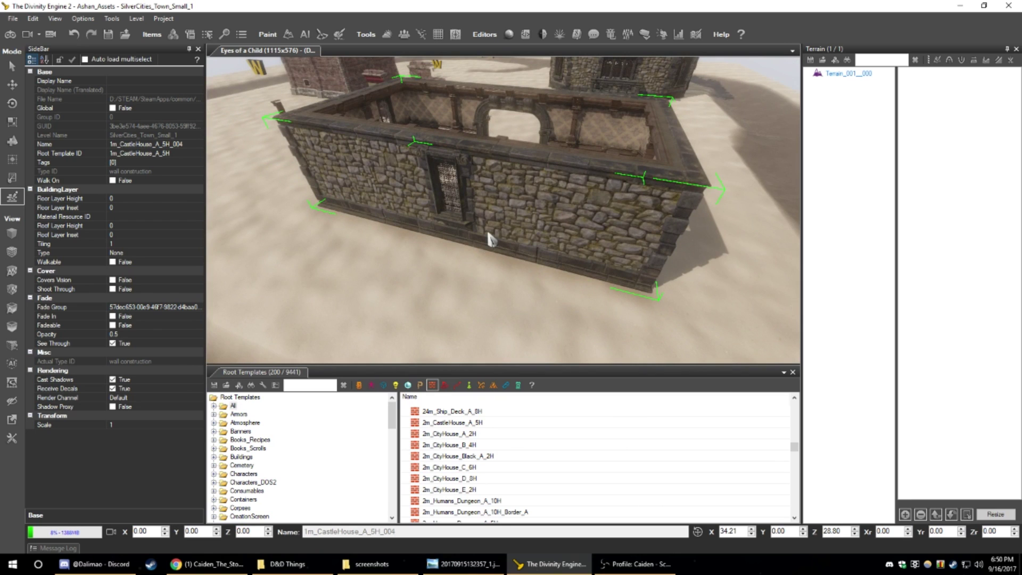
- Display the wall editing options for the window section in the room's long stone wall
left_click(511, 218)
right_click(512, 216)
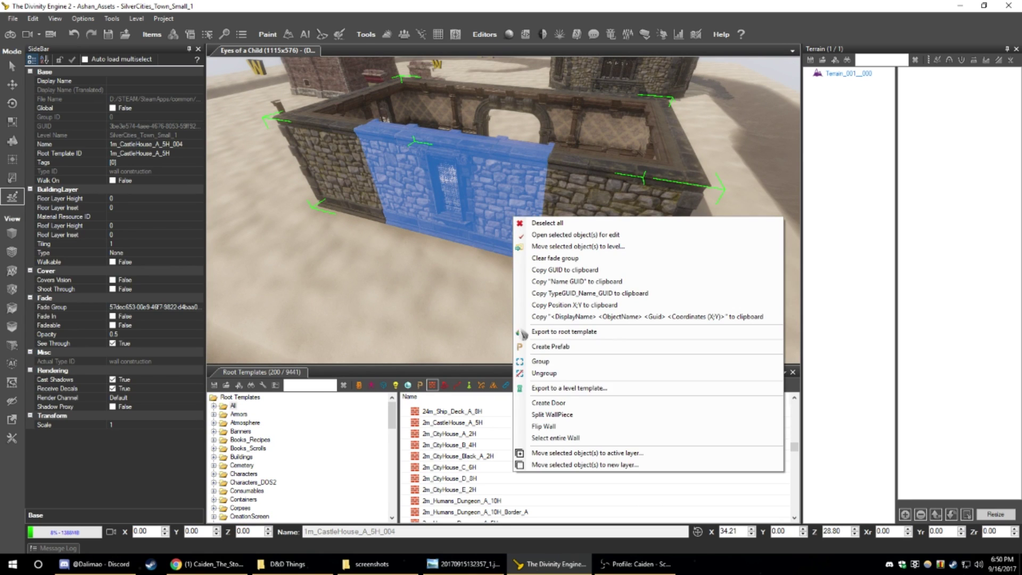
right_click_drag(490, 245, 452, 239)
- Filter the root templates by "roof" and preview 05m_WoodenHouseRoof_A, 05m_WoodenHouseRoof_A_Tiles_ABC and 05m_WorkerHouseWood_Roof_A at the room
right_click_drag(577, 216, 373, 288)
left_click(306, 385)
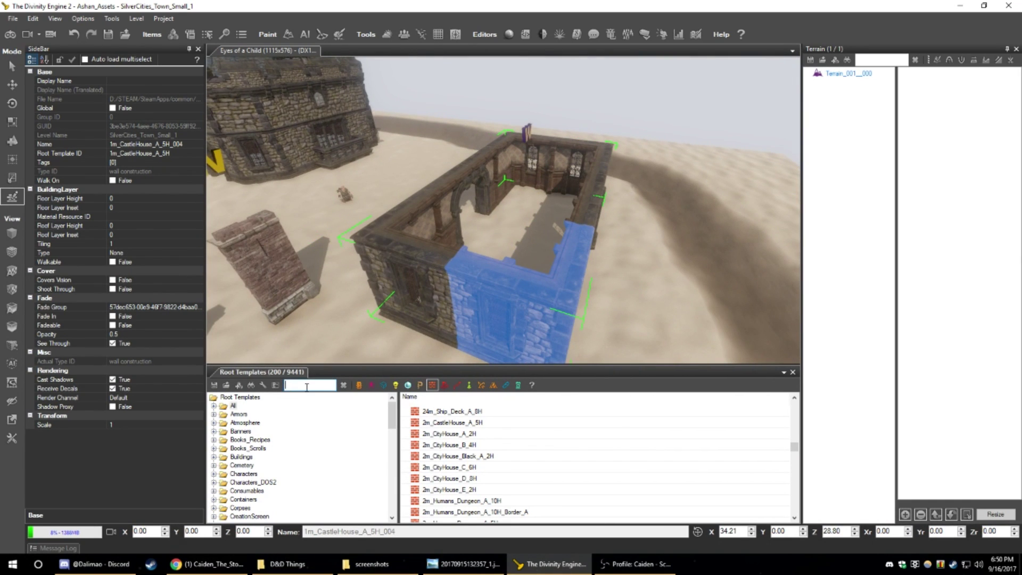
type("roof")
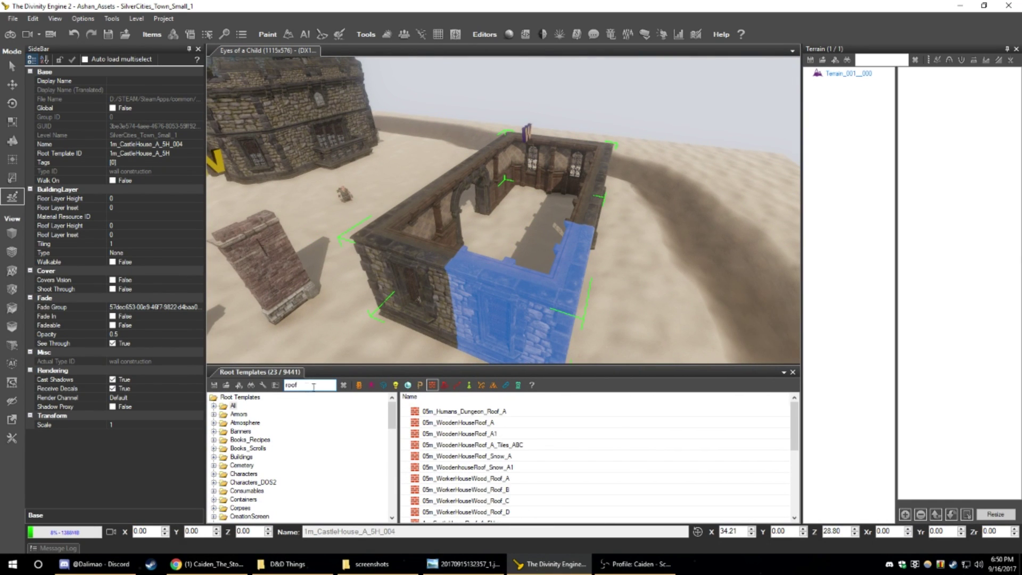
left_click(463, 423)
right_click_drag(354, 246, 1, 163)
left_click(12, 140)
right_click_drag(386, 235, 421, 237)
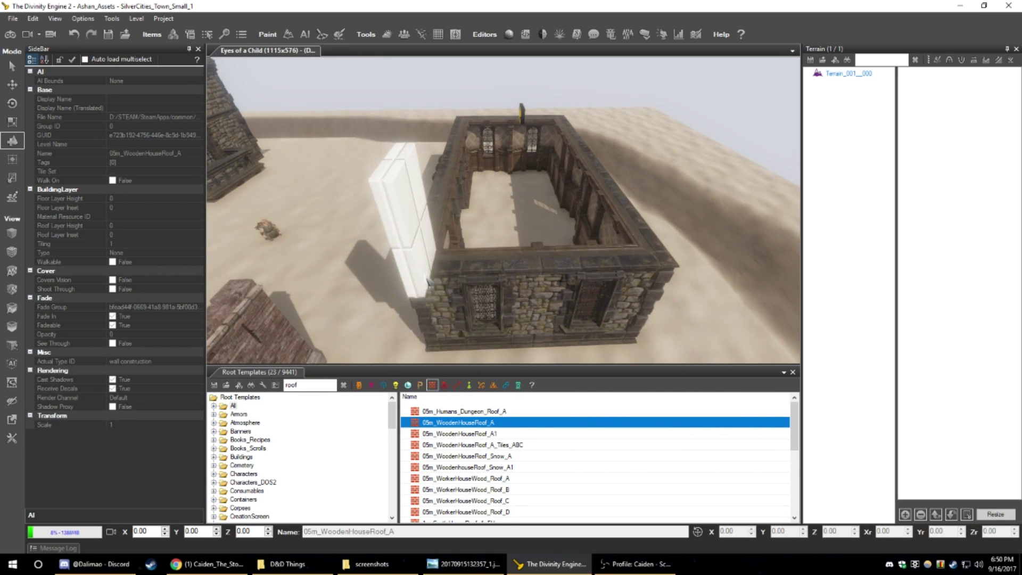
left_click(471, 445)
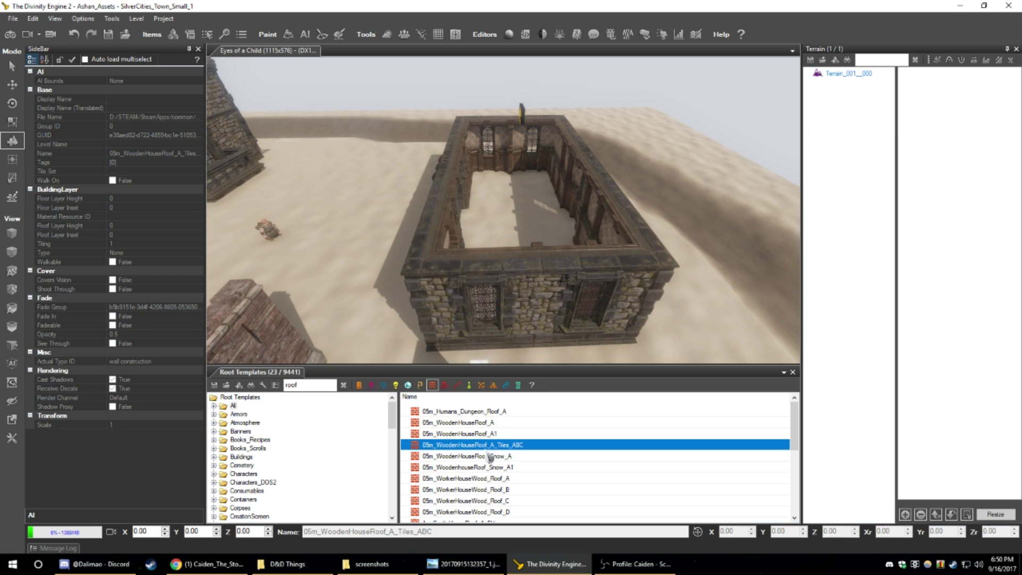
left_click(476, 478)
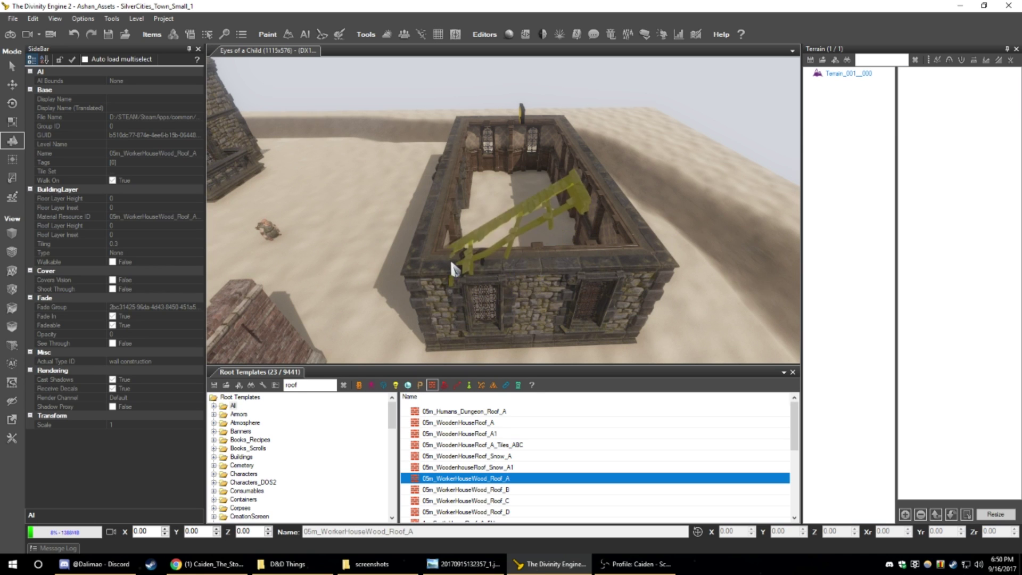
- Place a 05m_WorkerHouseWood_Roof_B piece on top of the room's long window wall near its corner
left_click(473, 491)
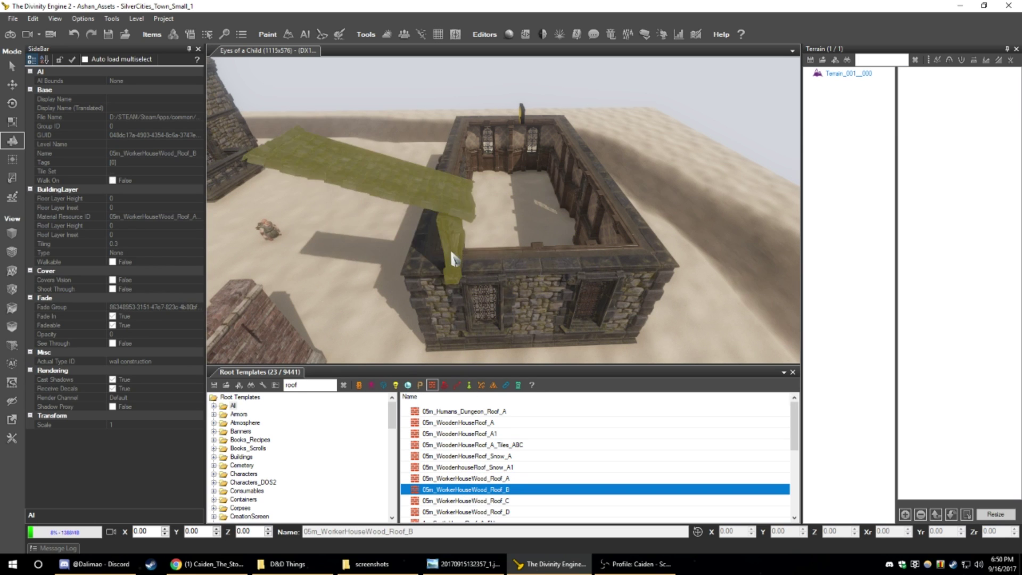
right_click_drag(451, 256, 444, 250)
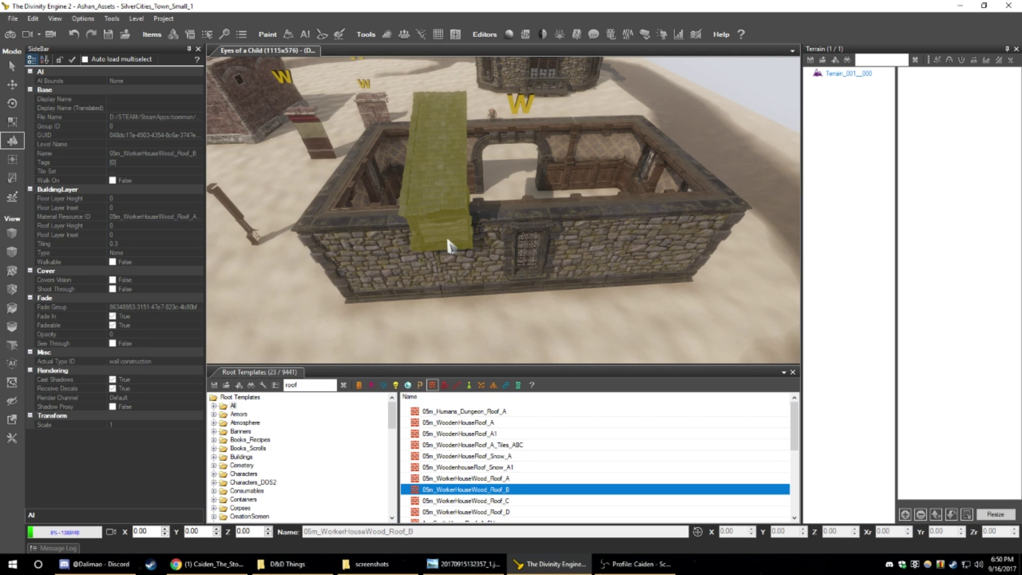
mouse_move(451, 246)
right_mouse_down()
mouse_move(479, 244)
mouse_move(468, 239)
right_mouse_up()
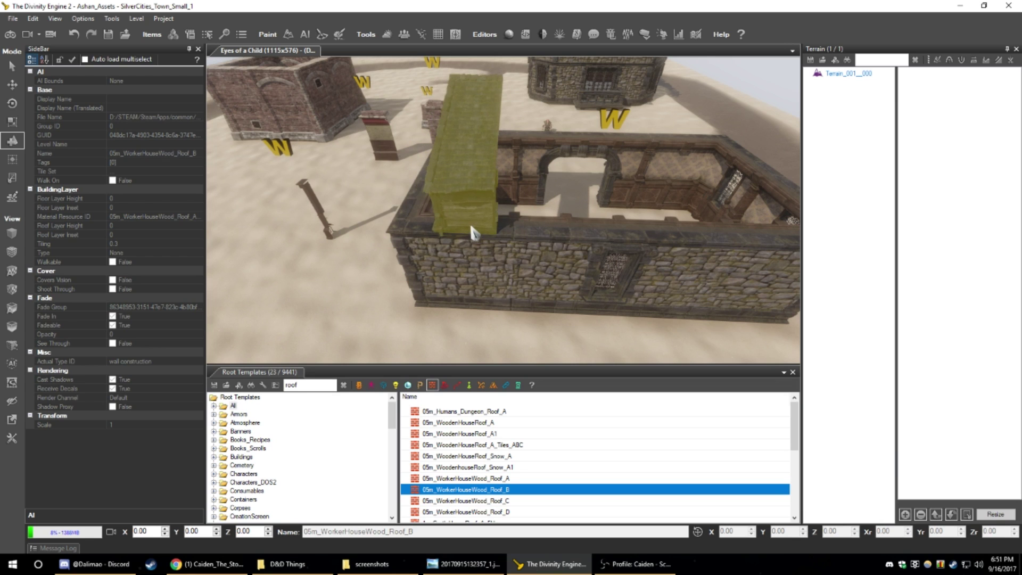
left_click(471, 226)
key("Escape")
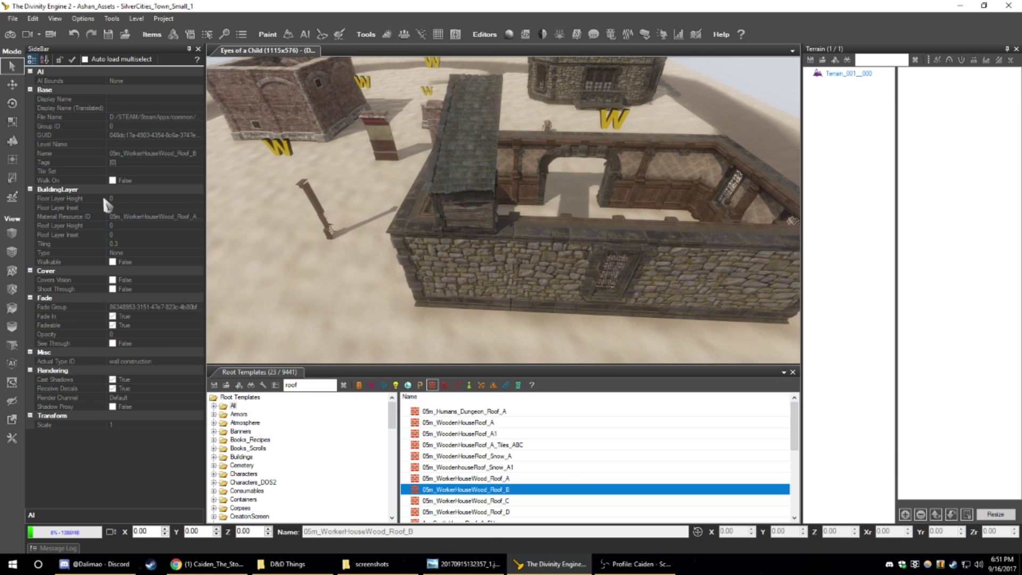
- Extend the WorkerHouseWood_Roof_B piece along the top of the room's long window wall to its far corner
left_click(13, 205)
key("d")
left_click(395, 220)
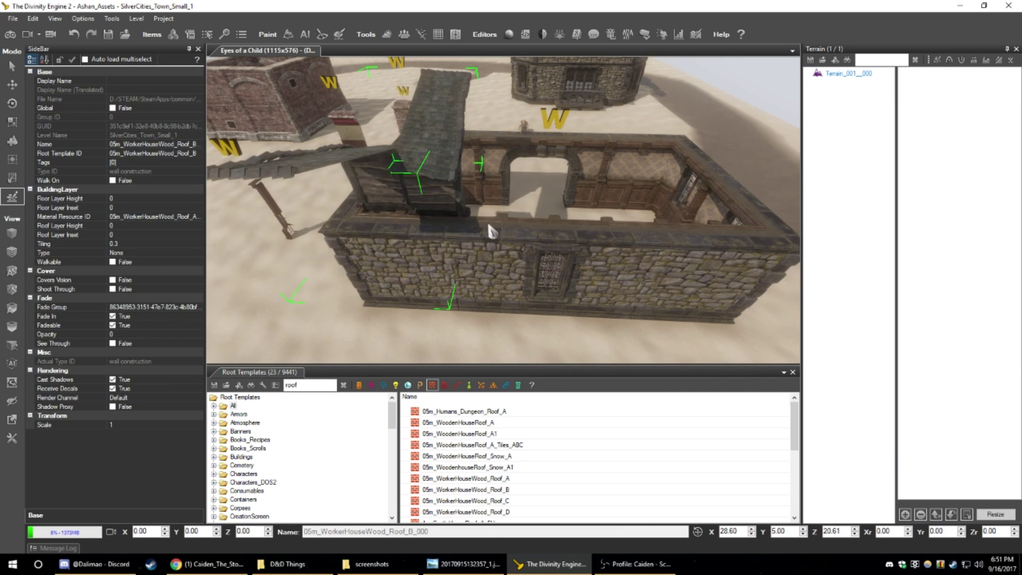
key("d")
left_click_drag(489, 226, 593, 240)
middle_click_drag(593, 240, 465, 234)
left_click_drag(465, 234, 507, 313)
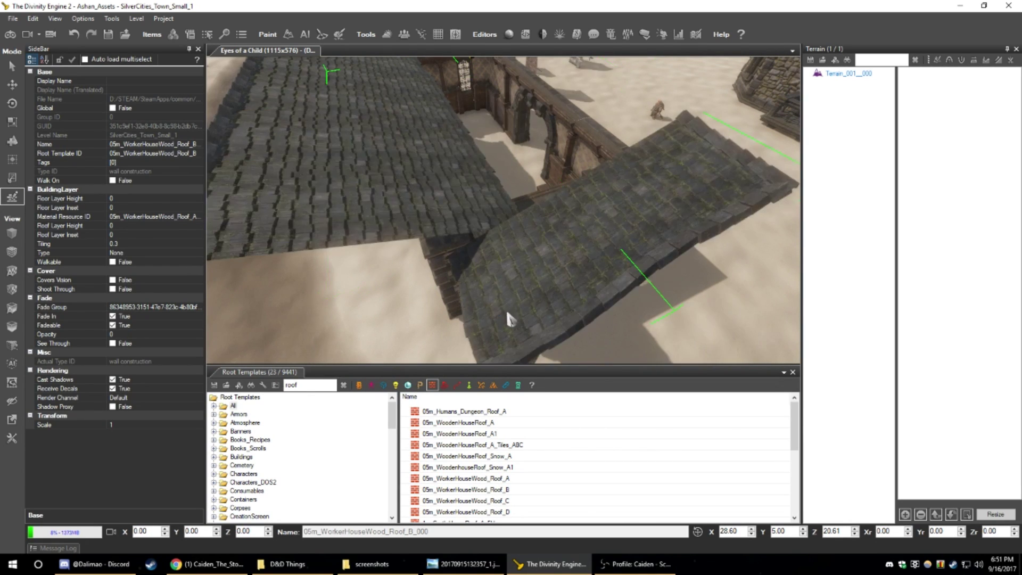
- Continue the roof around the short two-window end wall and along the doorway wall to its far corner
left_click_drag(609, 249, 670, 187)
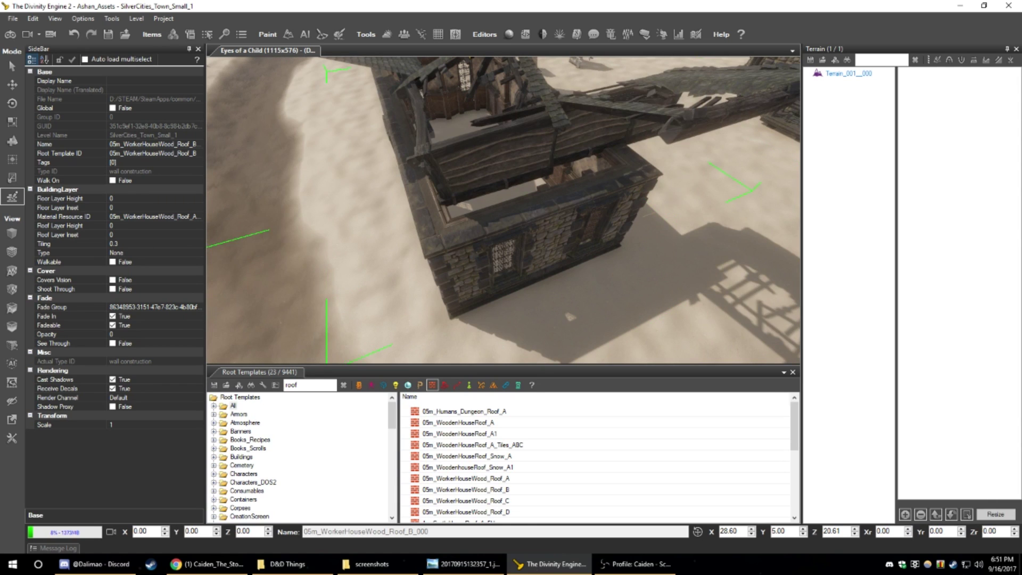
middle_click_drag(670, 187, 525, 214)
left_click_drag(421, 229, 467, 224)
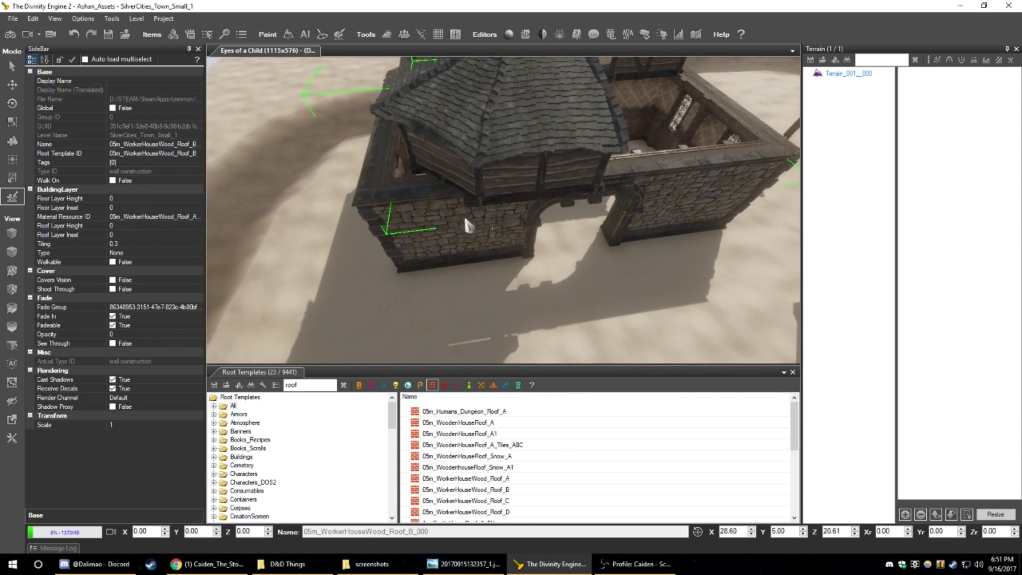
left_click_drag(658, 177, 767, 152)
middle_click_drag(766, 152, 436, 200)
left_click_drag(386, 211, 490, 278)
left_click_drag(567, 234, 577, 281)
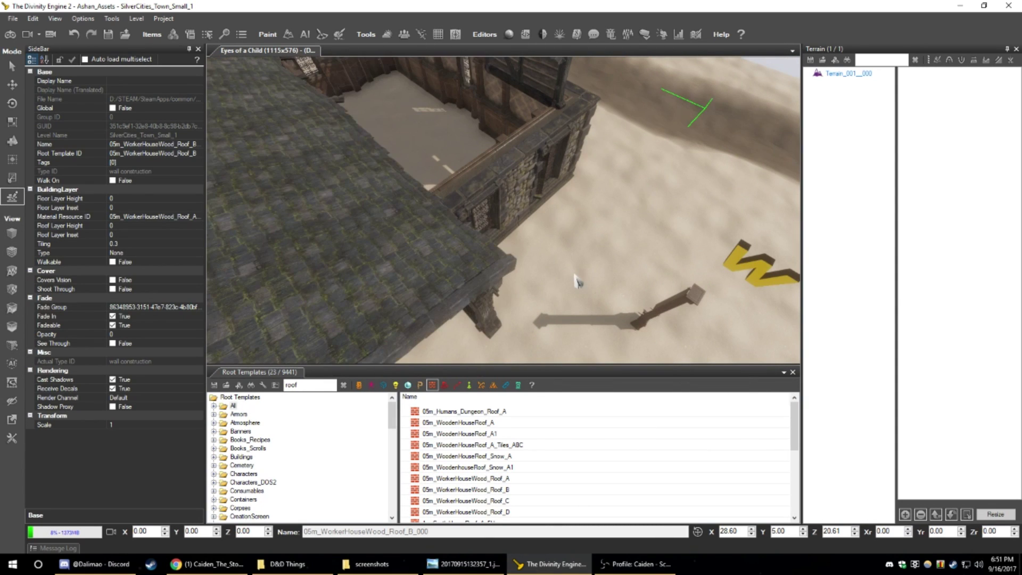
- Run the roof along the remaining short wall so that all four sides of the room are covered
left_click_drag(478, 309, 591, 191)
middle_click_drag(620, 152, 549, 149)
left_click_drag(510, 188, 430, 180)
middle_click_drag(430, 179, 533, 173)
scroll(433, 187, "up", 4)
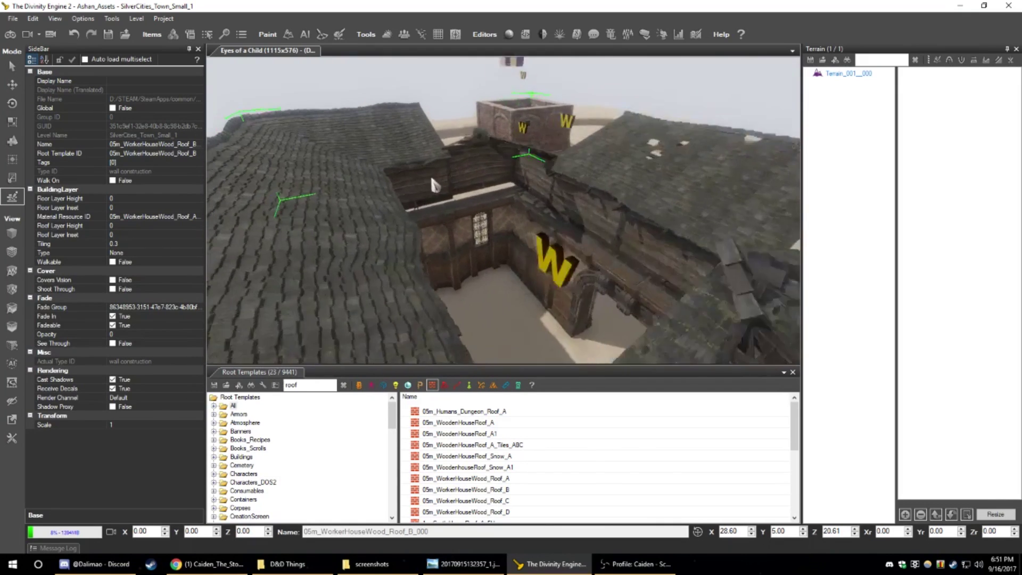
middle_click_drag(433, 187, 421, 199)
scroll(420, 198, "down", 4)
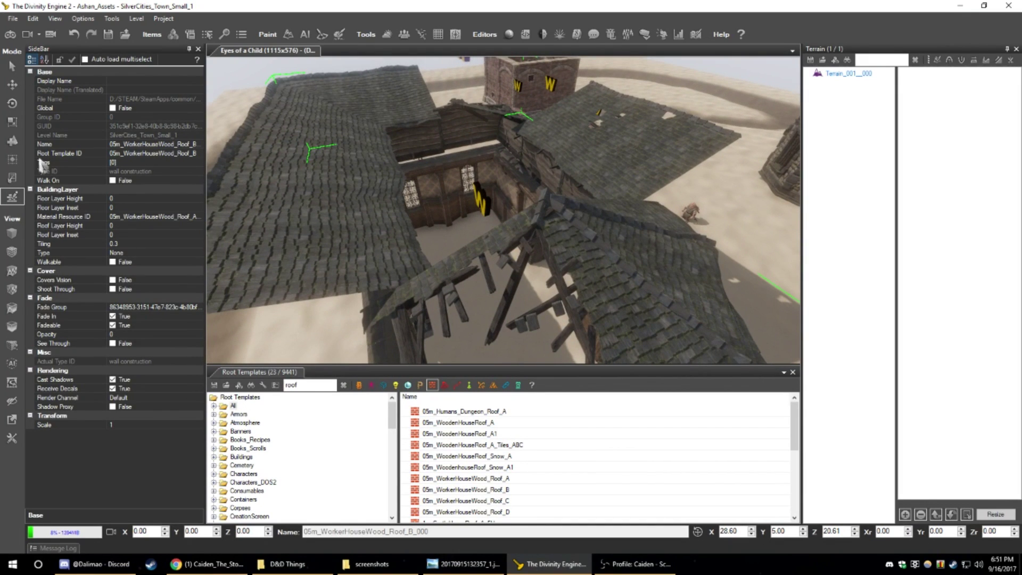
- Flip the roof over the long window wall to slope inward and swap its damaged section for intact tiles
left_click(381, 248)
middle_click_drag(388, 251, 400, 259)
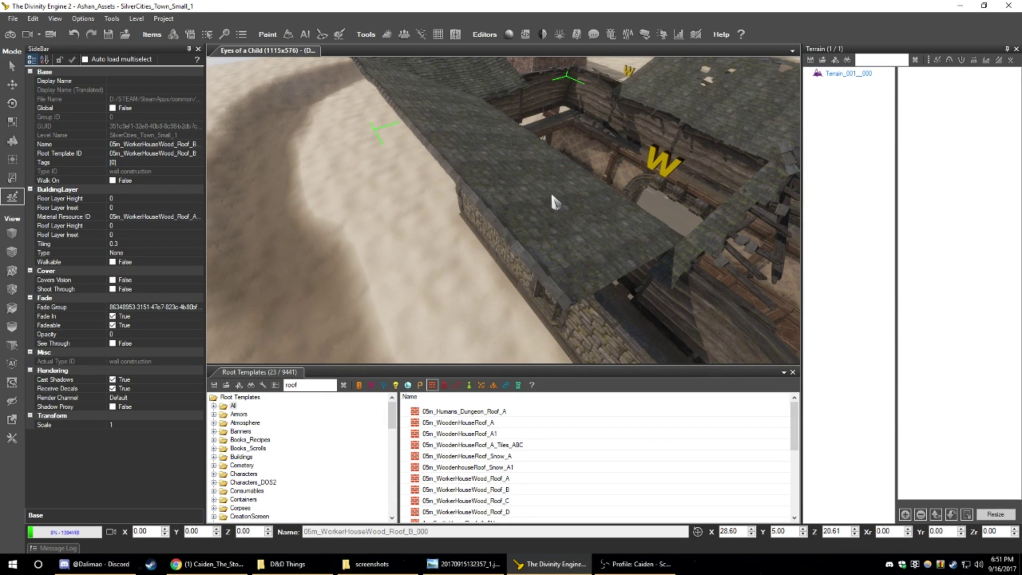
right_click(580, 214)
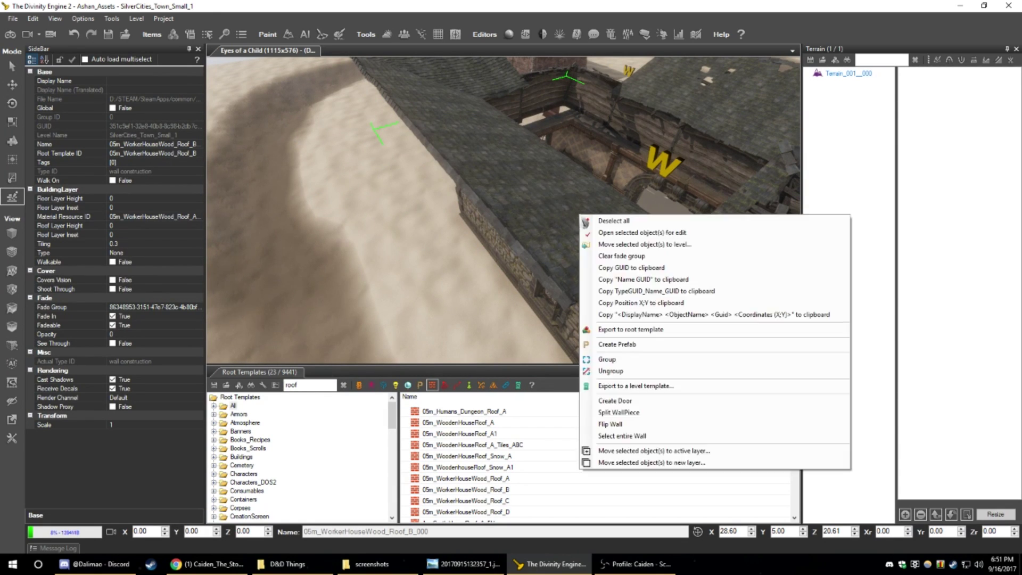
left_click(626, 424)
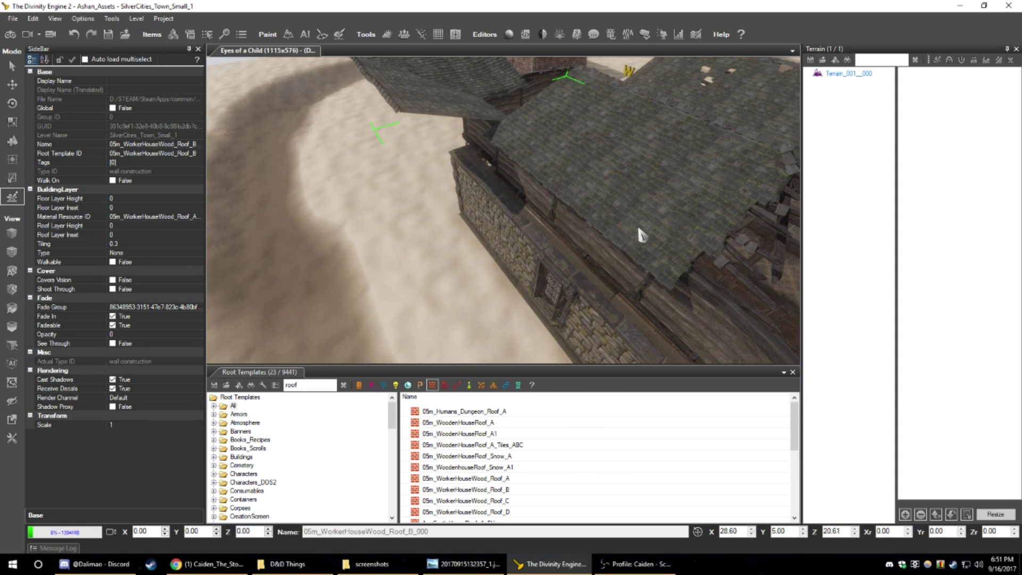
middle_click_drag(638, 229, 627, 229)
scroll(627, 229, "down", 3)
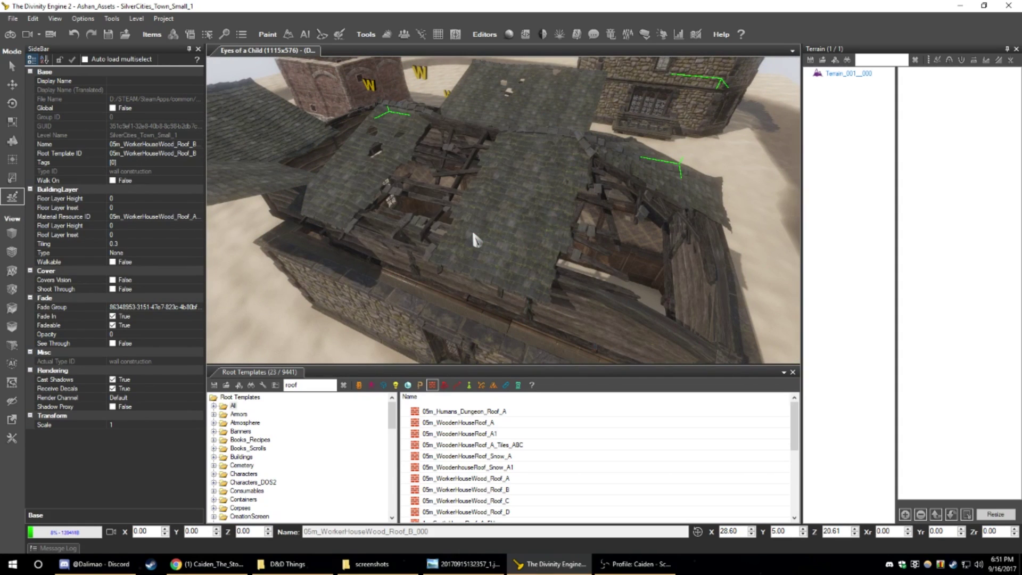
left_click(473, 233)
left_click(474, 234)
middle_click_drag(474, 234, 460, 234)
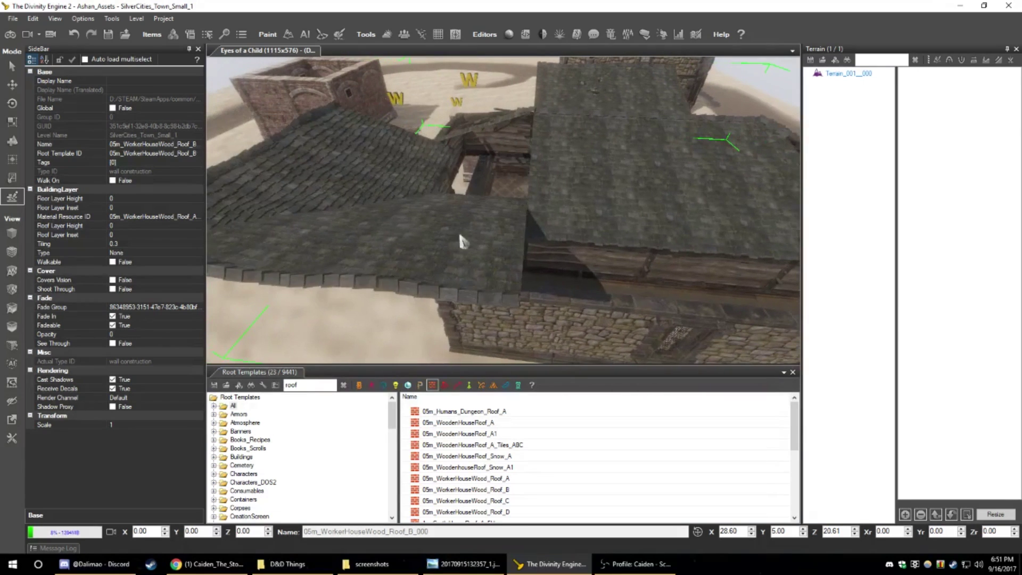
- Flip the outward-facing roof sections over the adjoining short wall and the doorway wall so they slope inward
right_click(407, 222)
left_click(382, 212)
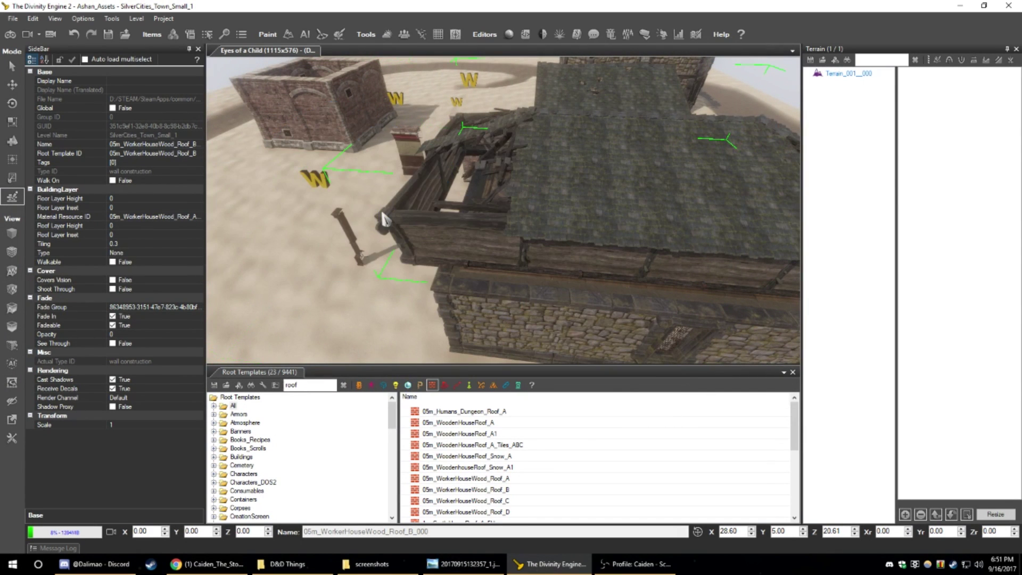
middle_click_drag(382, 214, 495, 162)
left_click(471, 225)
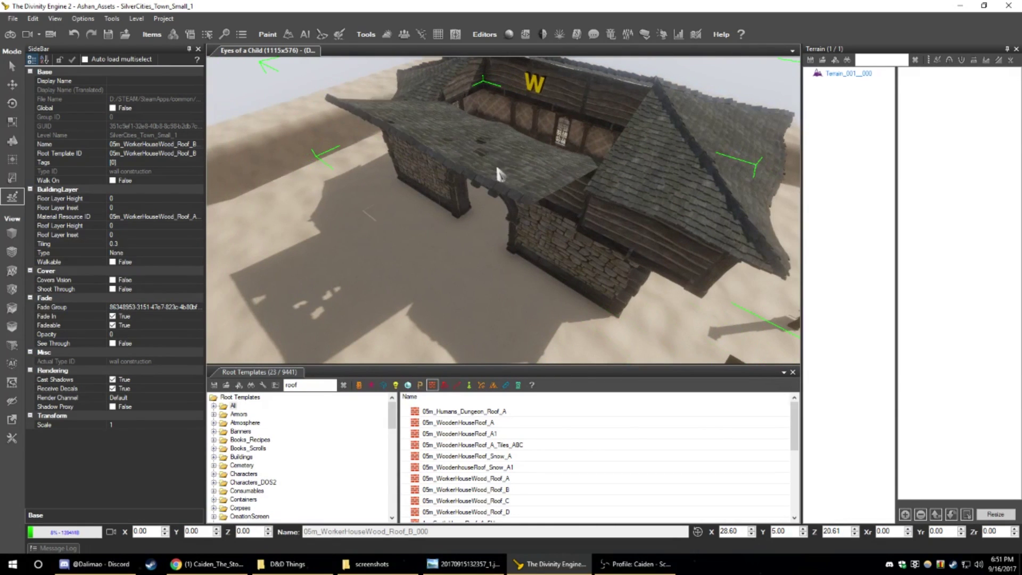
left_click(500, 150)
right_click(501, 150)
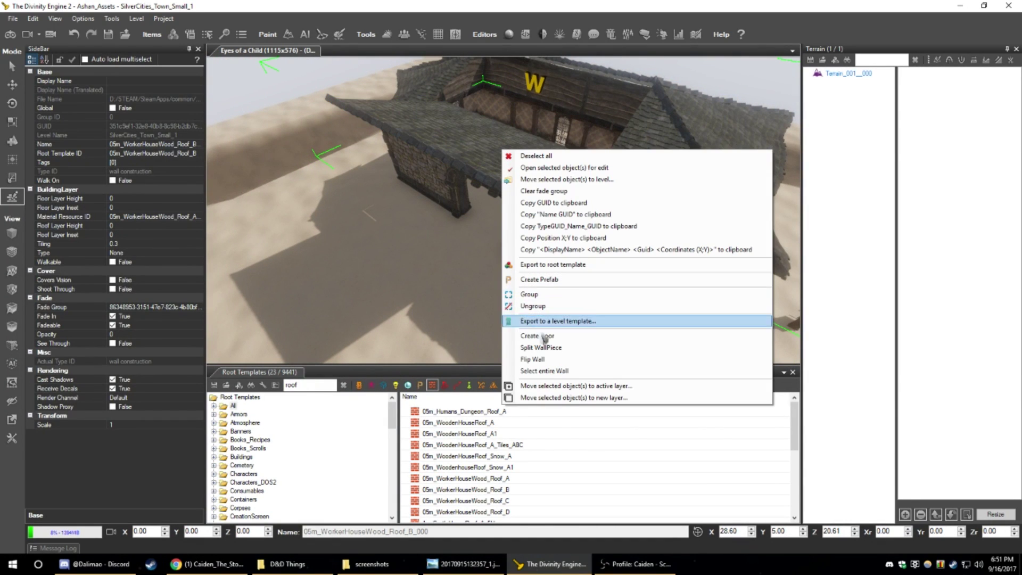
left_click(555, 360)
left_click(540, 124)
middle_click_drag(540, 124, 8, 117)
- Cycle the remaining roof sections over the room to intact tiled variants
left_click(553, 202)
left_click(551, 198)
left_click(551, 198)
left_click(551, 198)
left_click(552, 198)
left_click(463, 228)
left_click(462, 228)
left_click(457, 160)
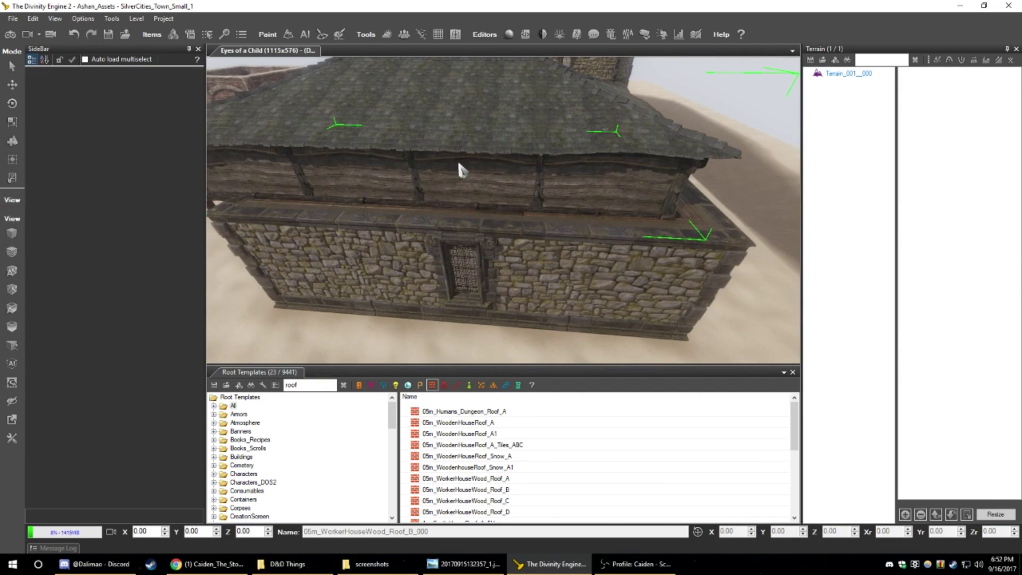
- Select the roof and move it horizontally to X 30.25, Z 19.62
middle_click_drag(456, 160, 362, 133)
left_click(631, 208)
middle_click_drag(631, 208, 479, 188)
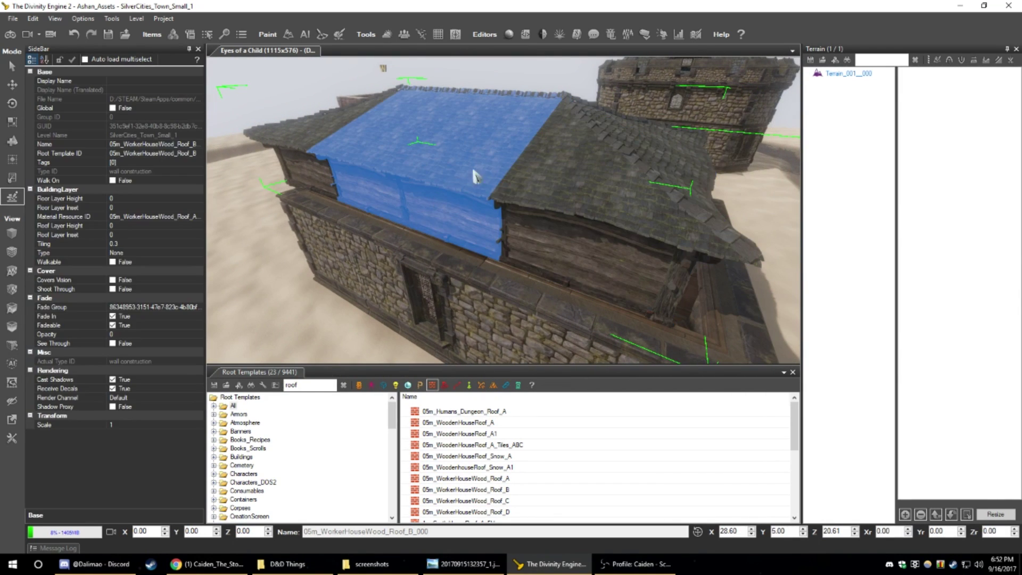
left_click(13, 86)
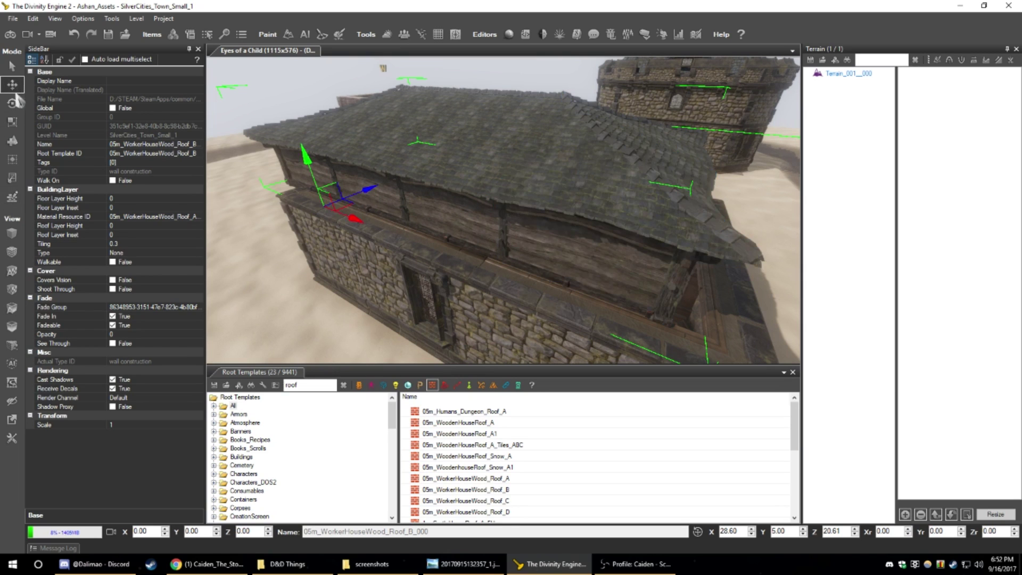
left_click_drag(362, 226, 372, 207)
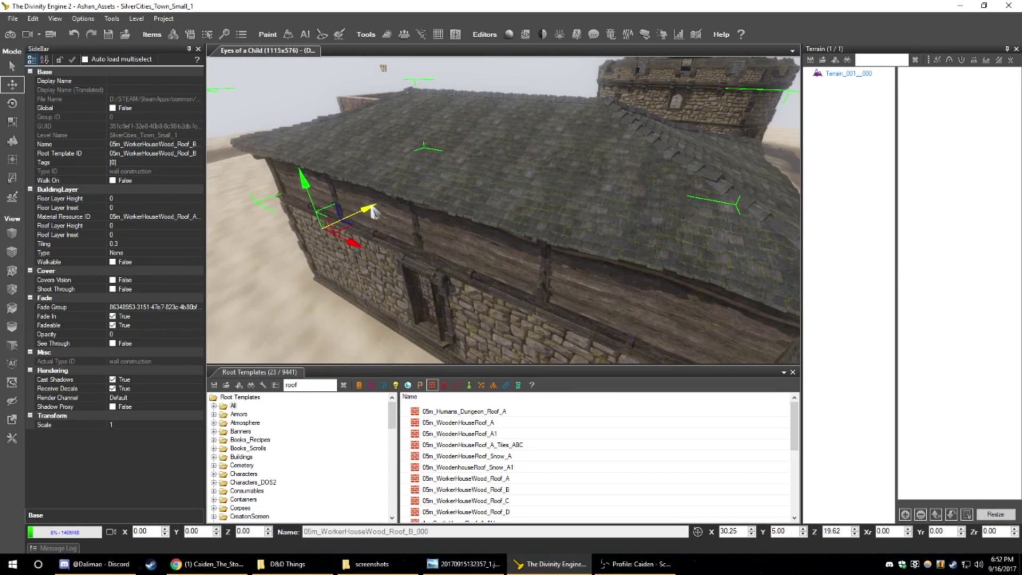
- Delete the whole roof from the room
right_click_drag(434, 228, 459, 228)
key("Delete")
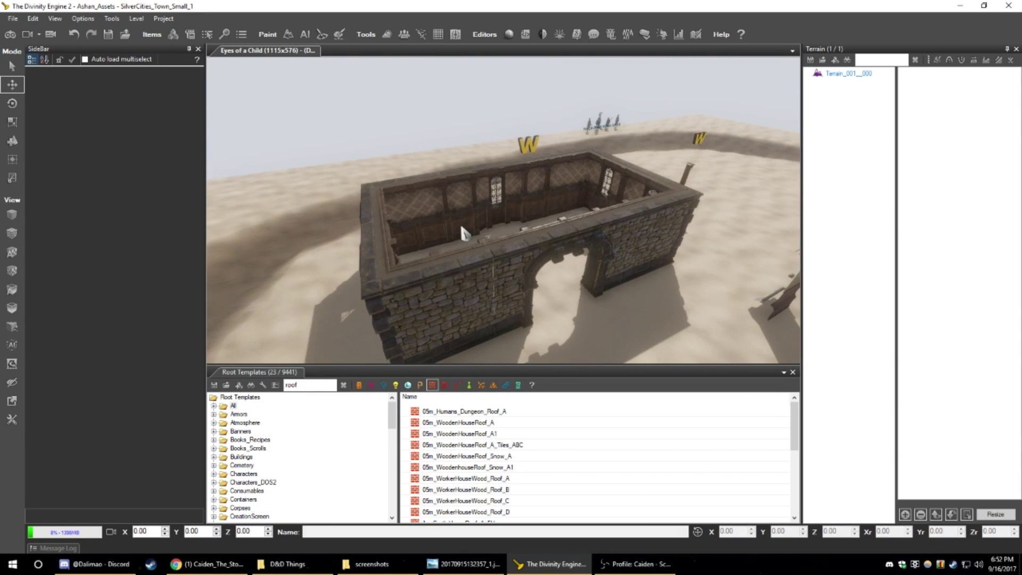
- Duplicate the room's 1m_CastleHouse_A_5H walls and place the copy on top as a second storey
left_click(469, 297)
right_click_drag(477, 292, 443, 274)
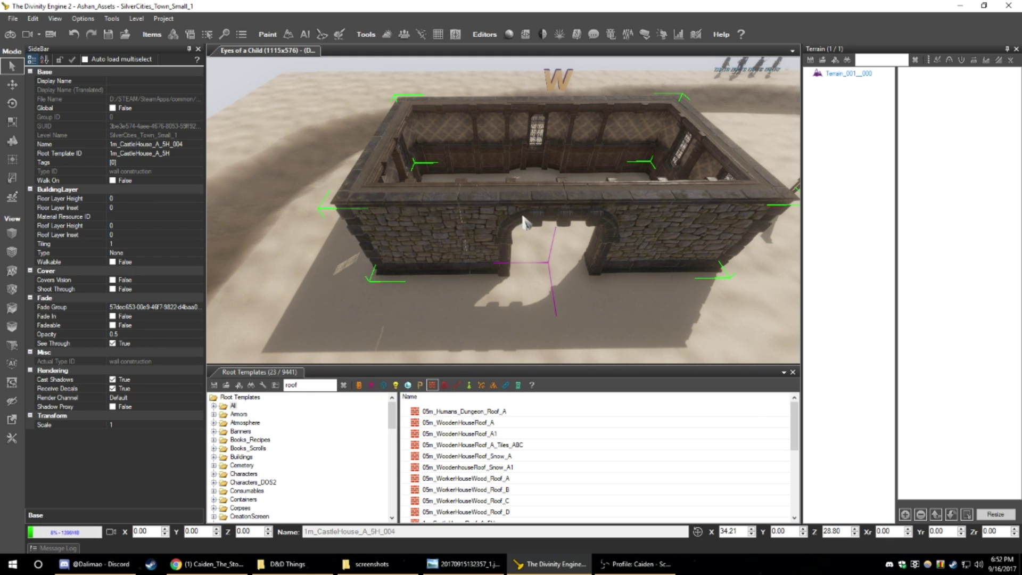
key("ctrl+v")
right_click_drag(539, 208, 535, 186)
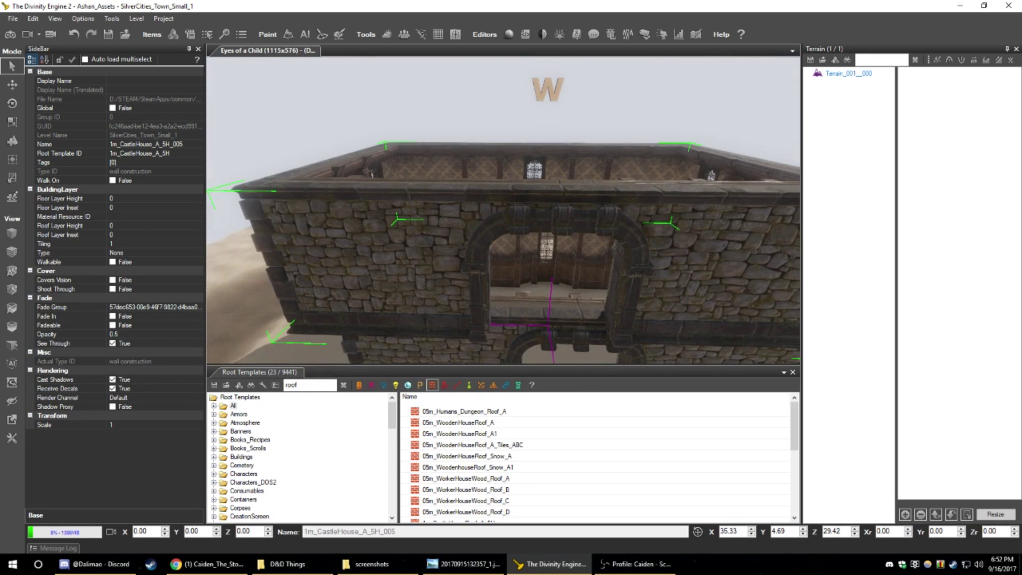
- Align the second-storey walls with the room below by moving them to X 34.22, Y 5.03, Z 28.75
right_click_drag(250, 189, 413, 298)
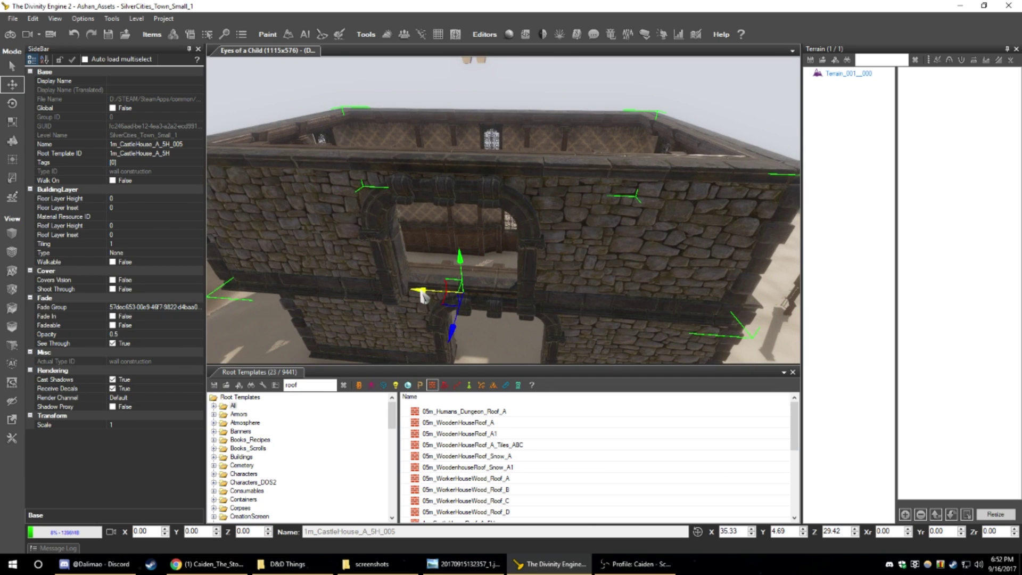
left_click_drag(420, 295, 446, 300)
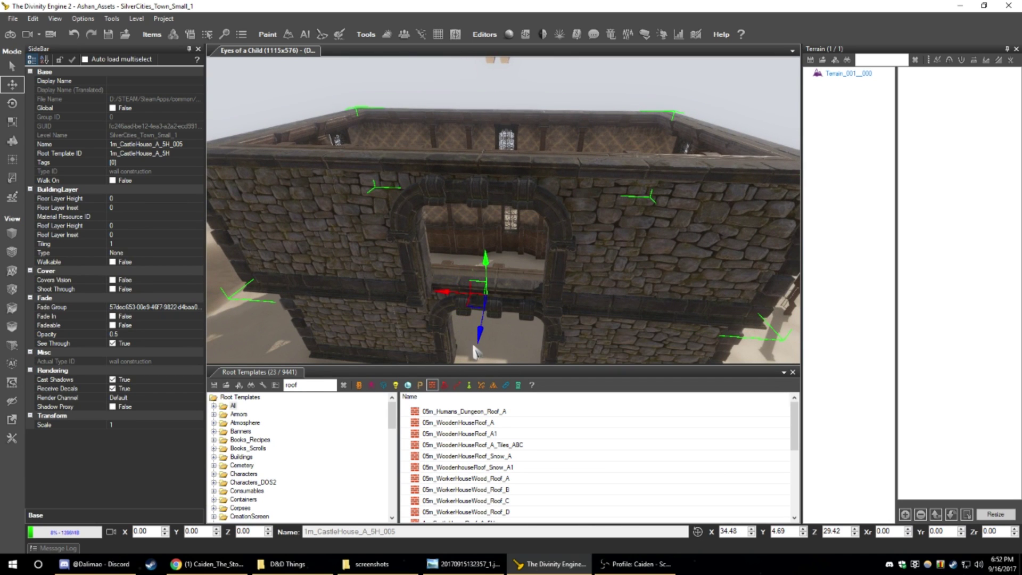
left_click_drag(482, 340, 511, 244)
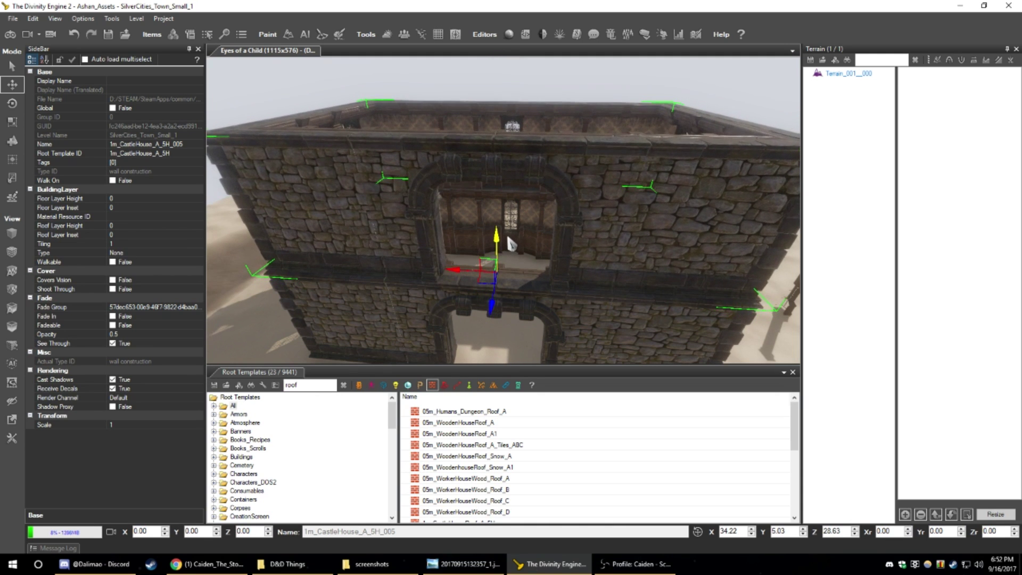
right_click_drag(511, 244, 394, 261)
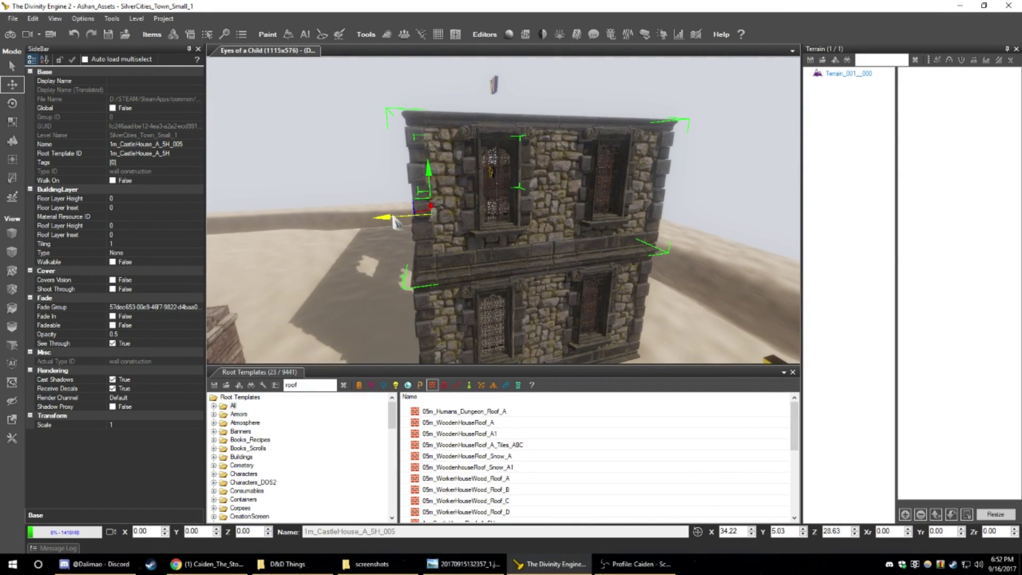
left_click_drag(394, 222, 392, 223)
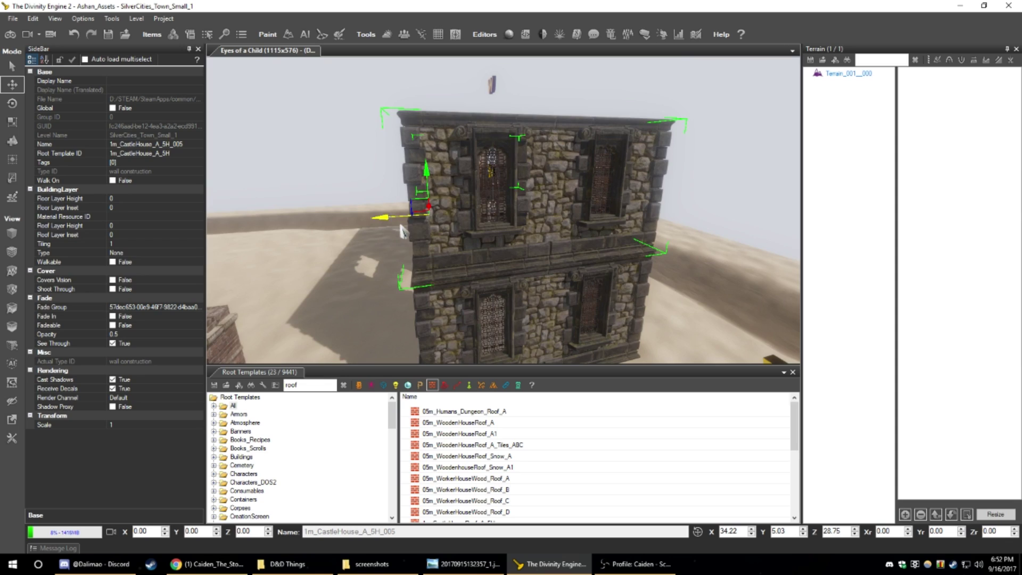
right_click_drag(403, 231, 456, 211)
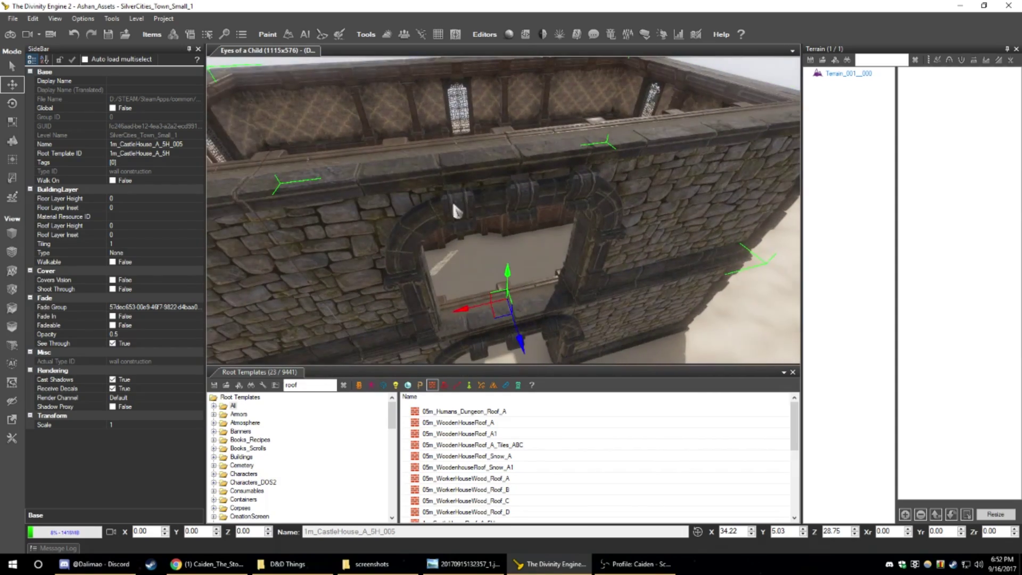
- Change the second-storey front section above the archway to the variation with three windows
scroll(429, 201, "down", 5)
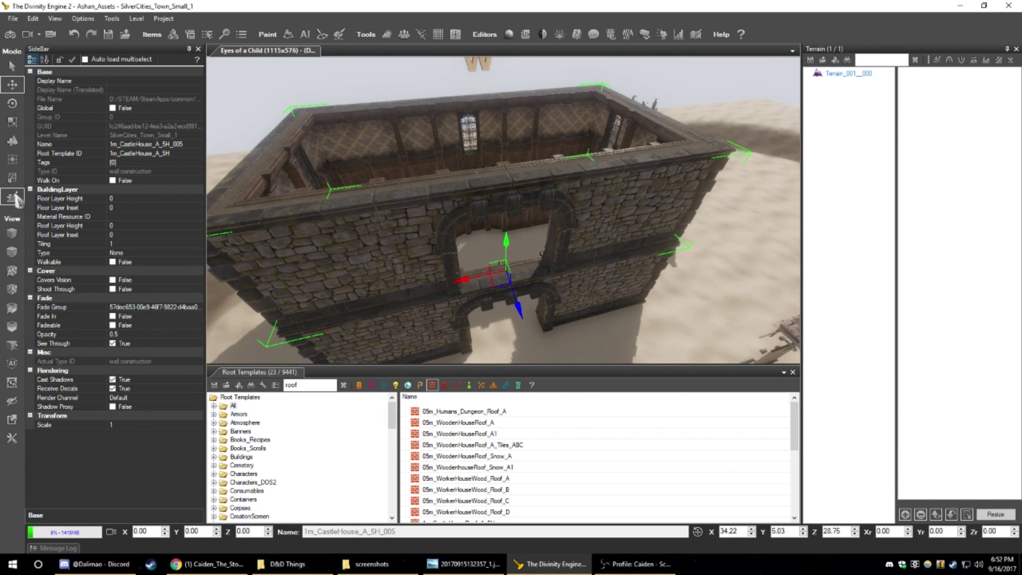
left_click(485, 205)
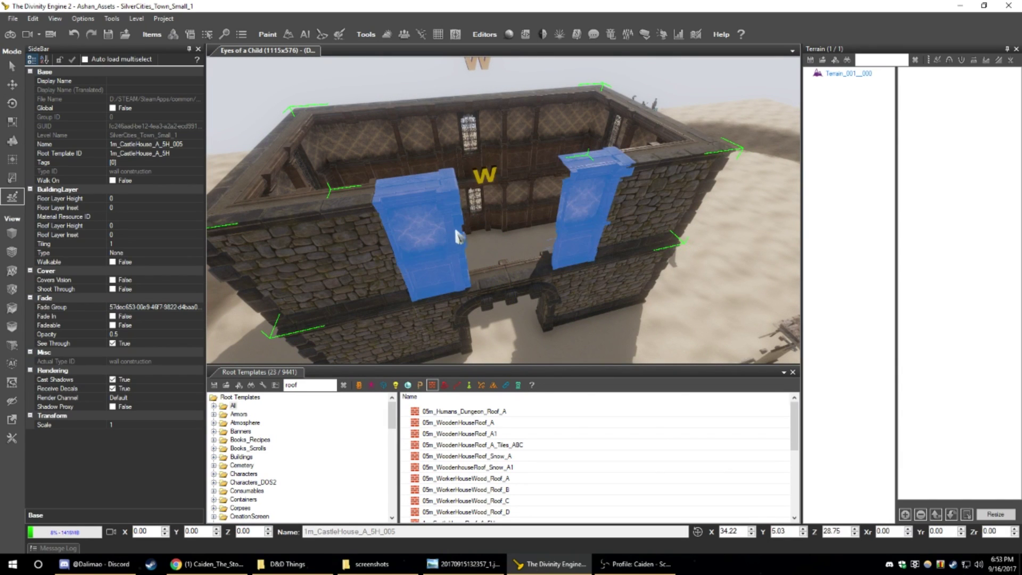
left_click(505, 256)
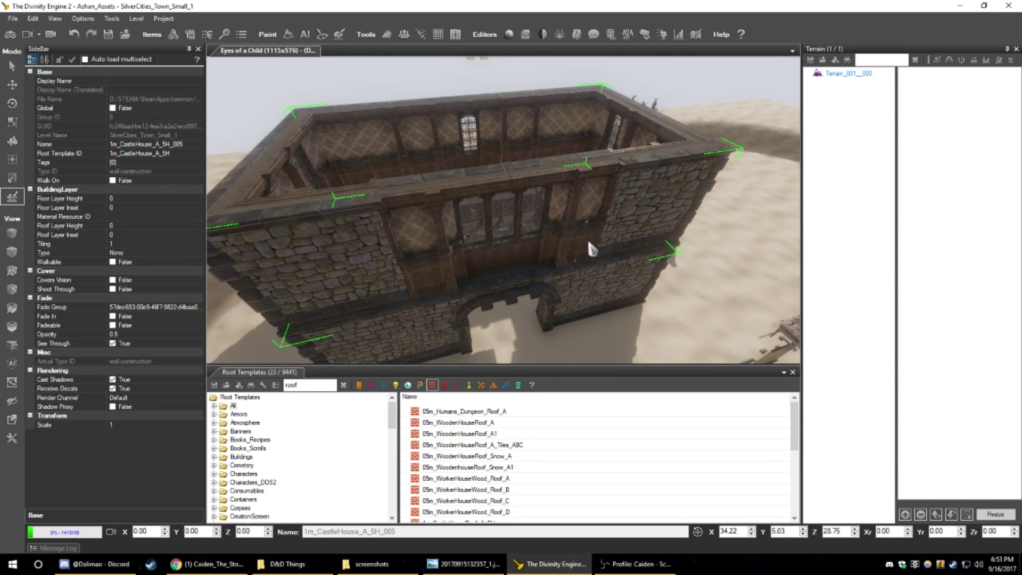
left_click(489, 230)
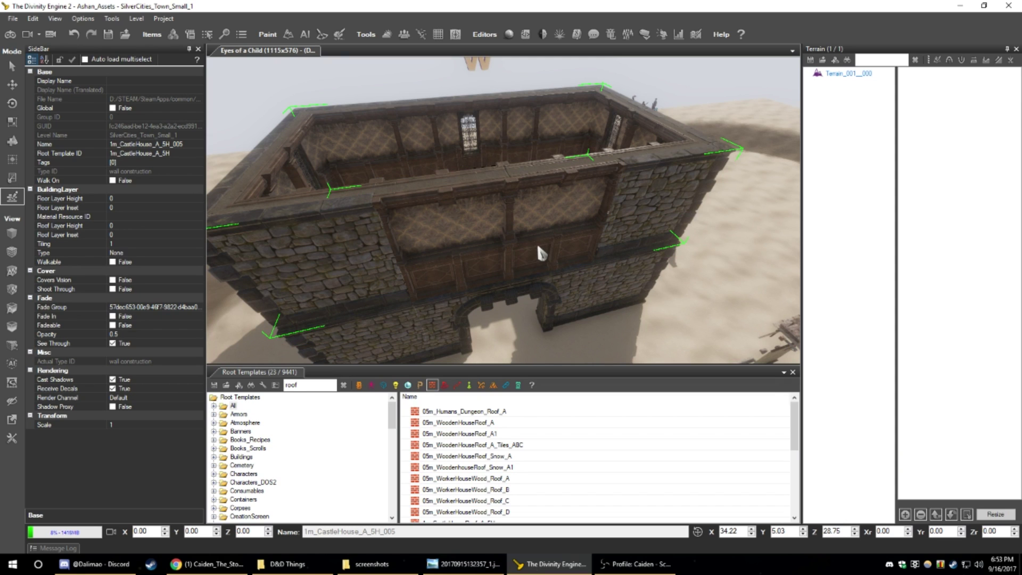
scroll(527, 255, "up", 2)
left_click(513, 247)
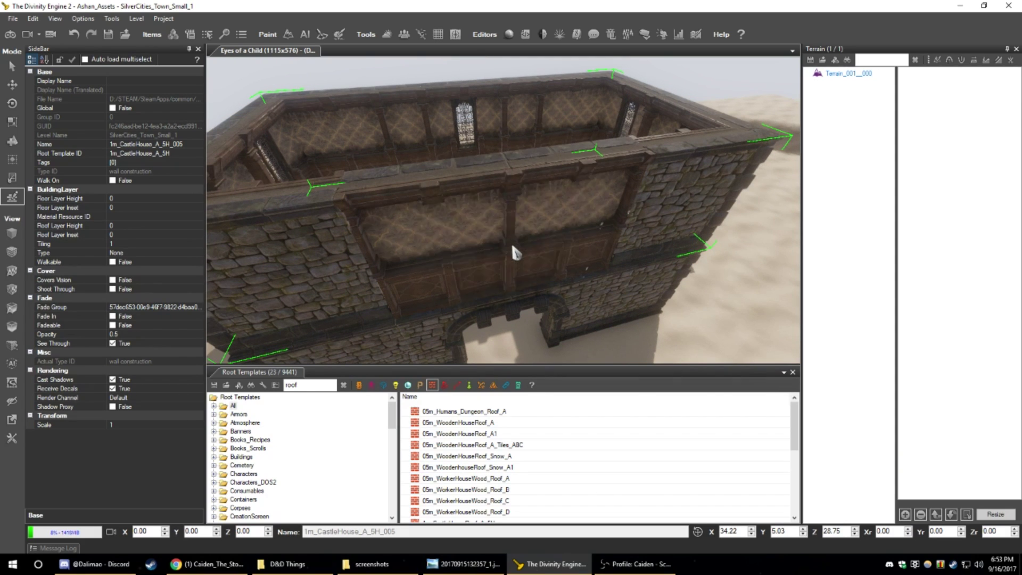
left_click(513, 246)
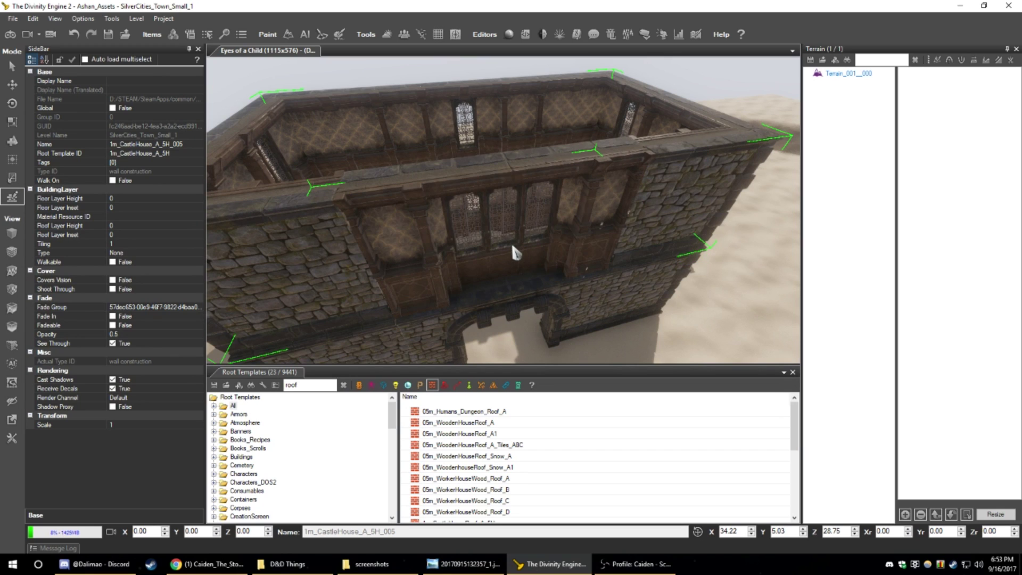
- Flip the second-storey wall so its stone side faces outward, and change the front section to the double-window variation
right_click(512, 246)
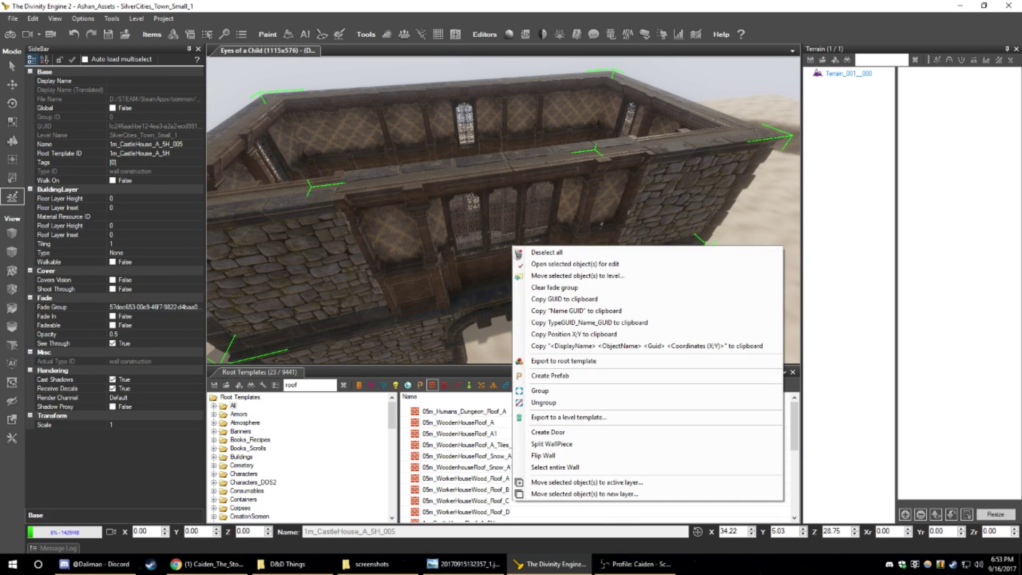
left_click(582, 456)
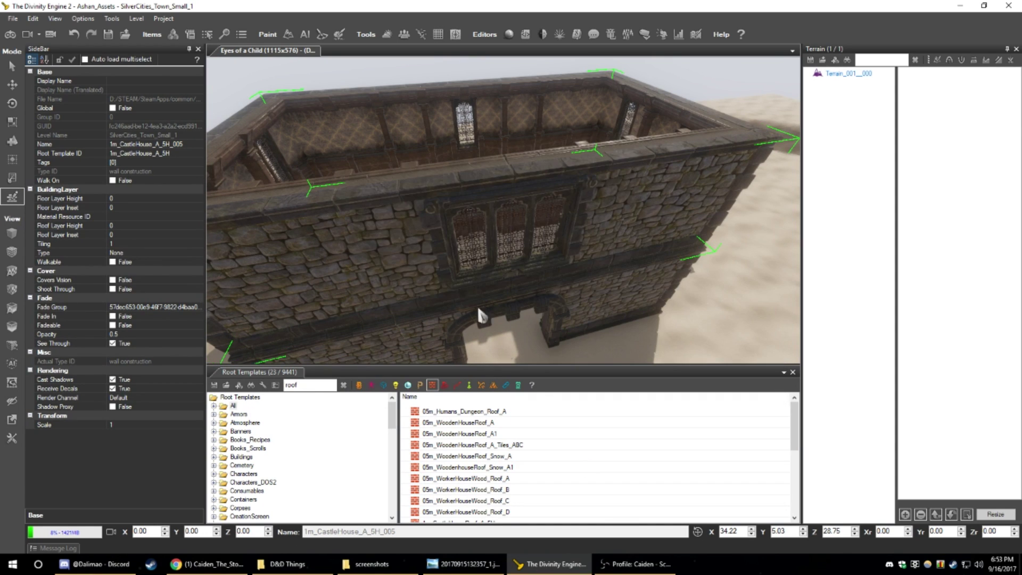
left_click(427, 266)
left_click(426, 266)
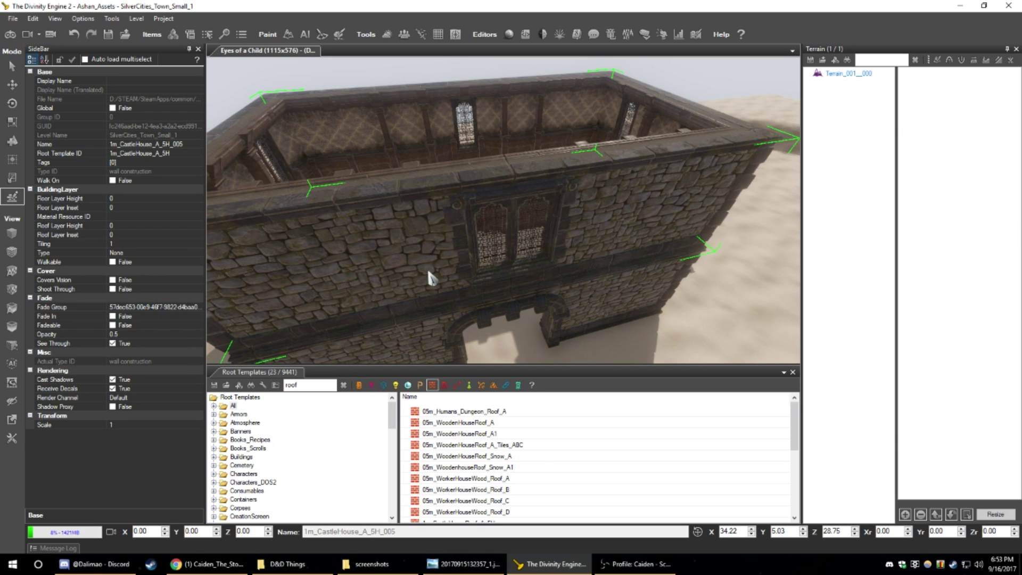
- Cycle the middle section of the second-storey rear wall to the double-window variation
left_click(426, 123)
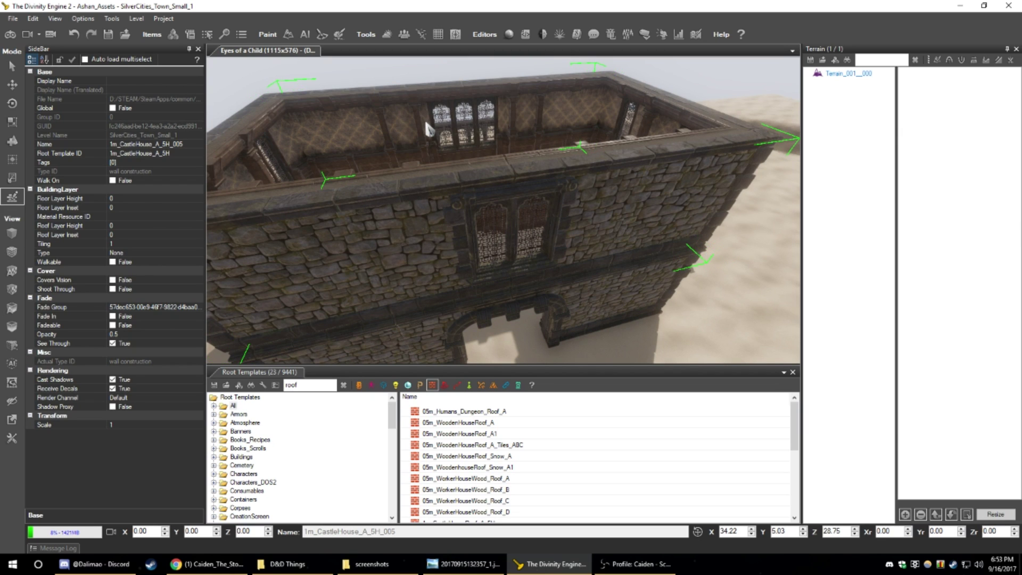
left_click(426, 123)
left_click(426, 123)
left_click(426, 123)
left_click(426, 123)
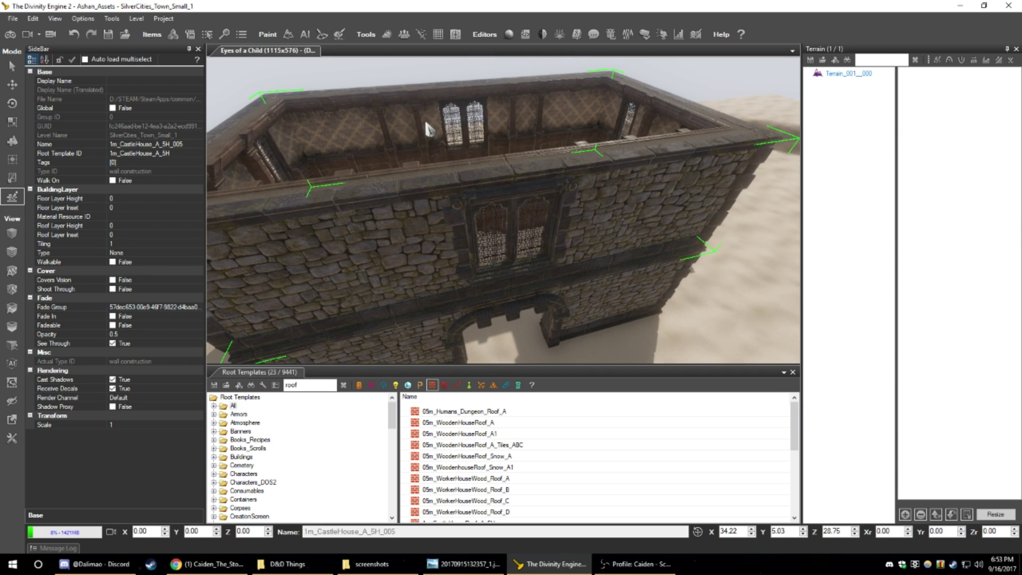
- Change the second-storey walls' root template to 1m_CastleHouseRoof_B_5H
right_click_drag(426, 123, 507, 155)
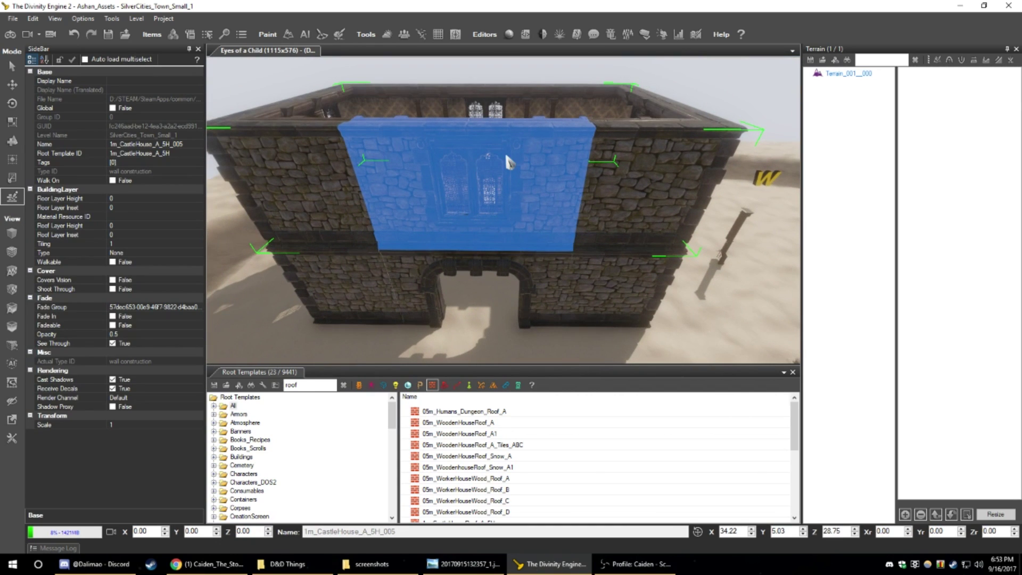
right_click_drag(562, 198, 533, 186)
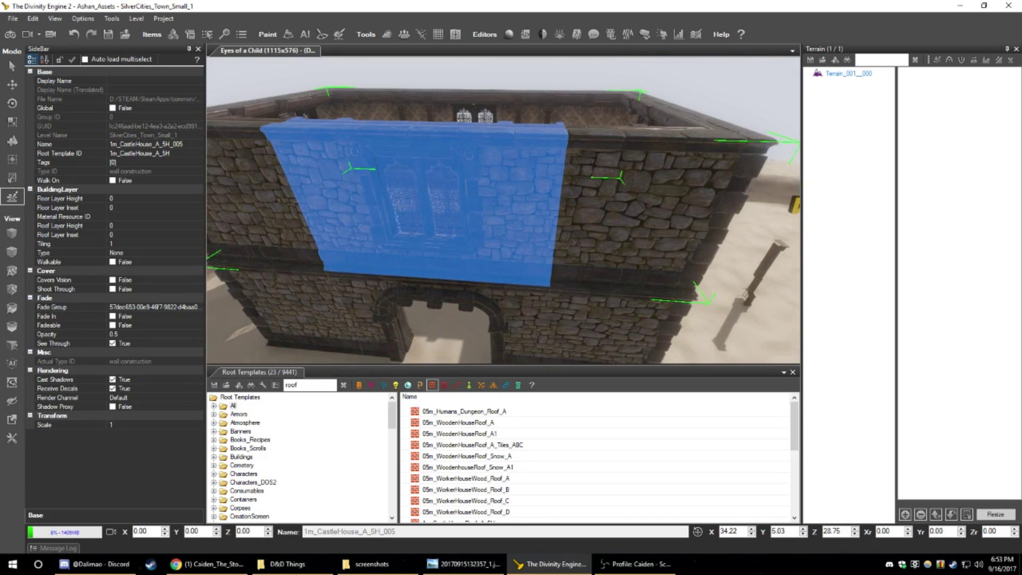
right_click_drag(600, 198, 496, 202)
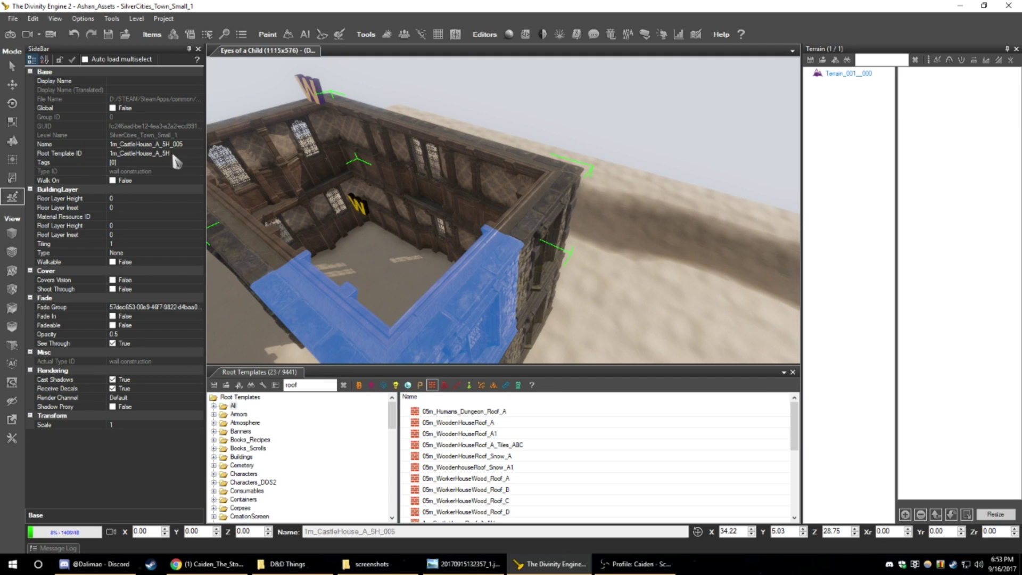
left_click(197, 155)
left_click(197, 153)
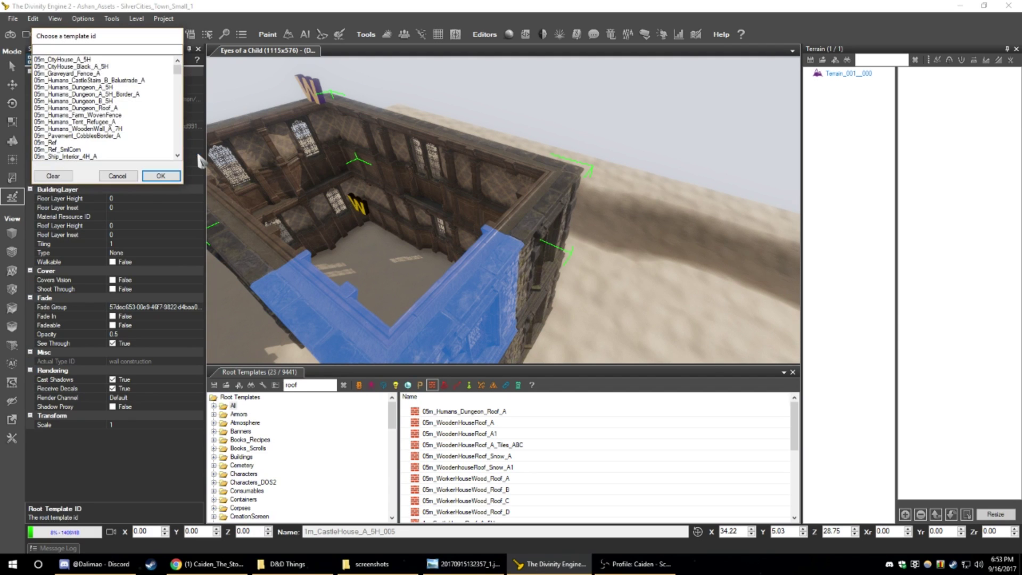
type("ref")
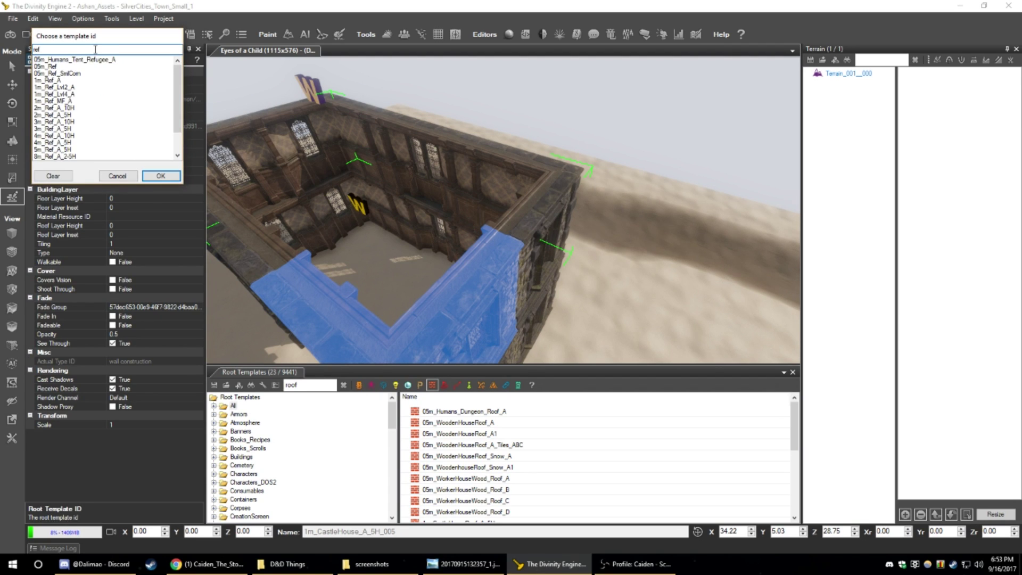
key("BackSpace")
key("BackSpace")
type("oof")
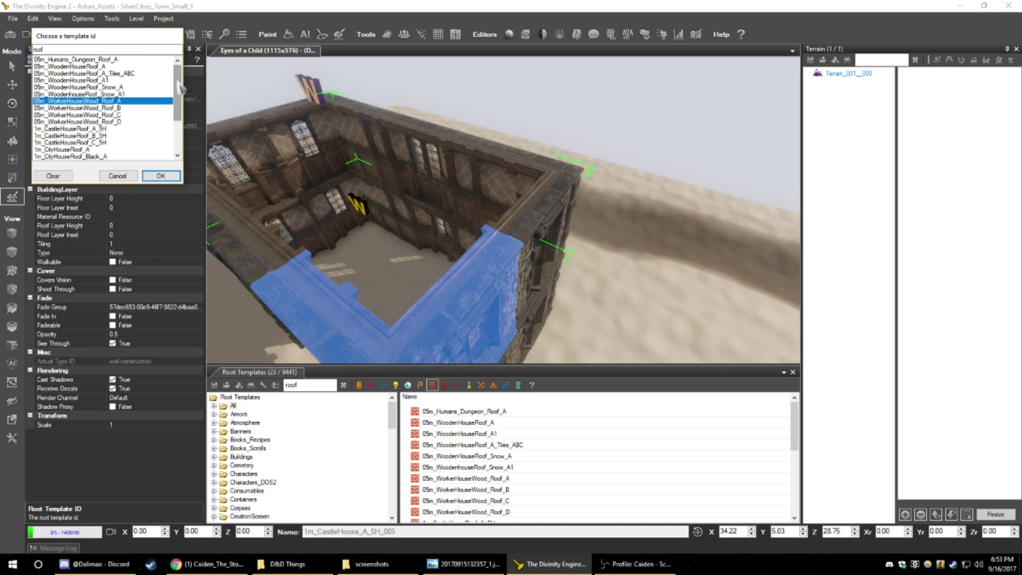
left_click_drag(180, 88, 180, 118)
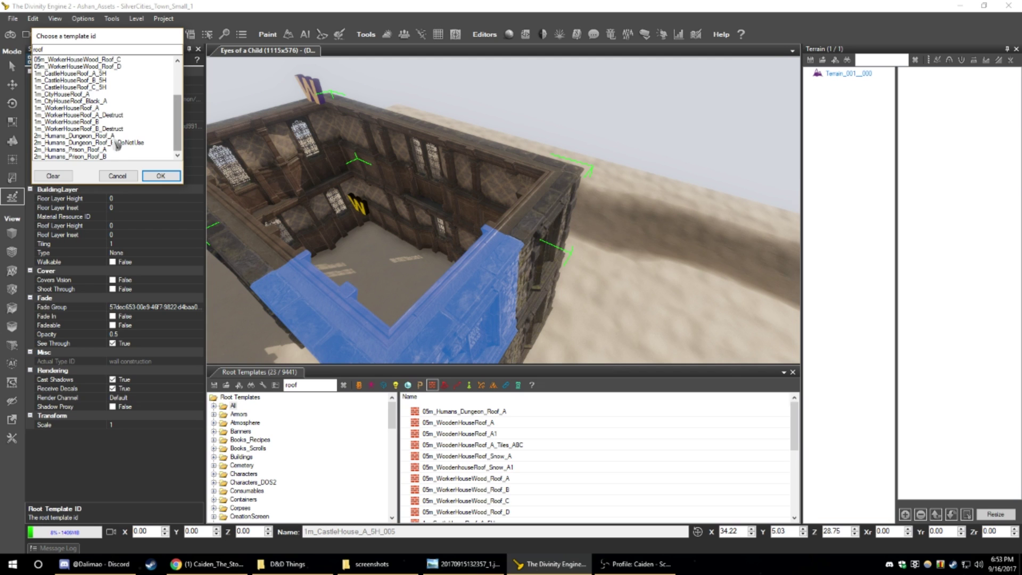
left_click(82, 80)
left_click(155, 177)
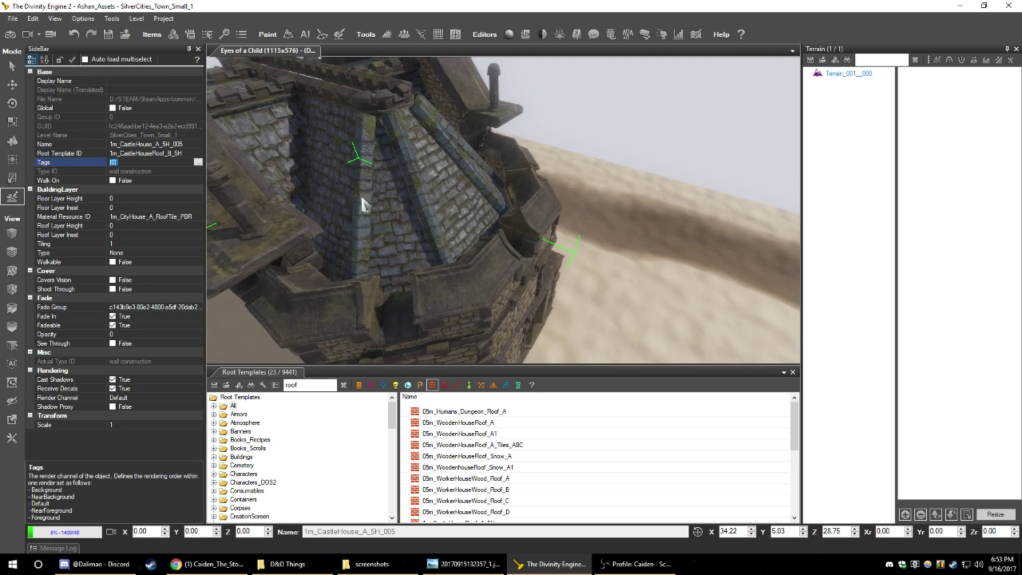
- Cycle the corner section of the castle roof through its variations
middle_click_drag(474, 212, 580, 213)
middle_click_drag(254, 184, 492, 210)
left_click(490, 207)
left_click(490, 206)
left_click(490, 207)
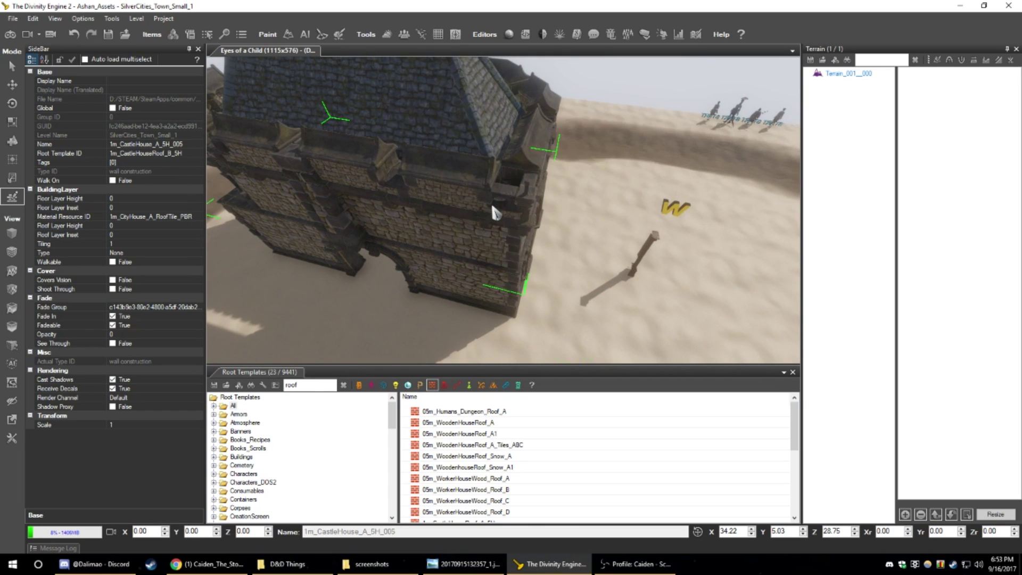
left_click(490, 207)
left_click(492, 206)
- Try different section variations along the roof edges around the building's corner
middle_click_drag(492, 206, 511, 266)
left_click(504, 208)
left_click(504, 208)
left_click(504, 207)
left_click(504, 207)
left_click(503, 171)
left_click(503, 171)
left_click(503, 171)
left_click(503, 171)
left_click(503, 171)
left_click(555, 211)
left_click(554, 204)
left_click(554, 205)
left_click(474, 215)
left_click(473, 209)
left_click(472, 209)
scroll(485, 272, "up", 3)
- Select the roof on the second storey and change its root template to 1m_CastleHouseRoof_A_5H
left_click(487, 276)
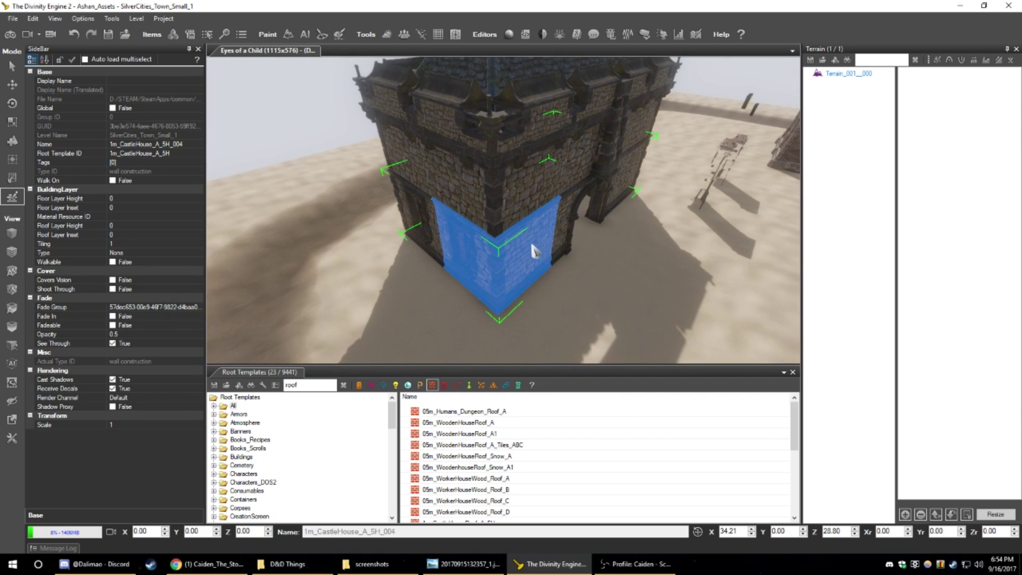
middle_click_drag(458, 198, 240, 178)
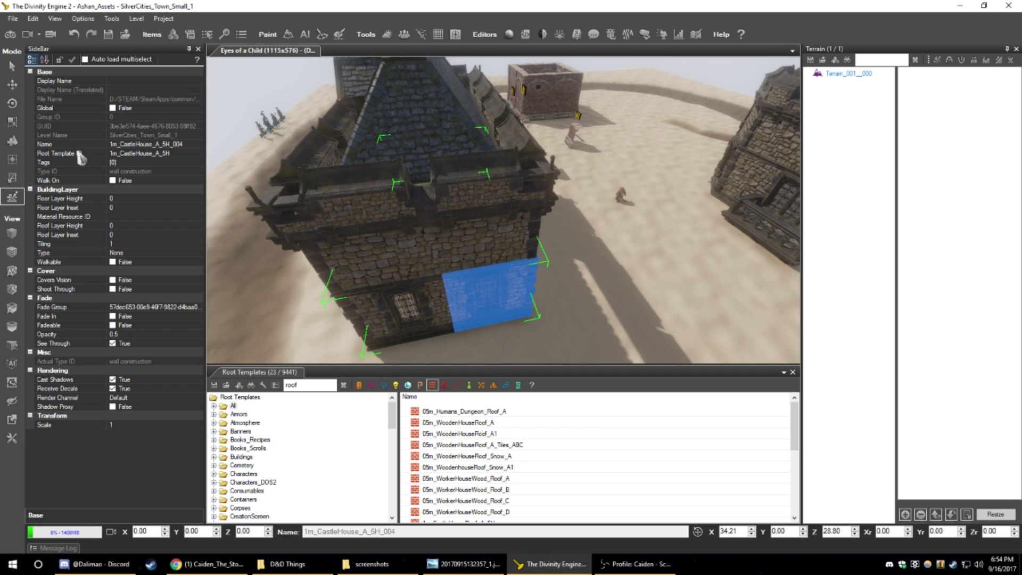
key("d")
right_click_drag(569, 182, 590, 201)
left_click(568, 171)
left_click(180, 153)
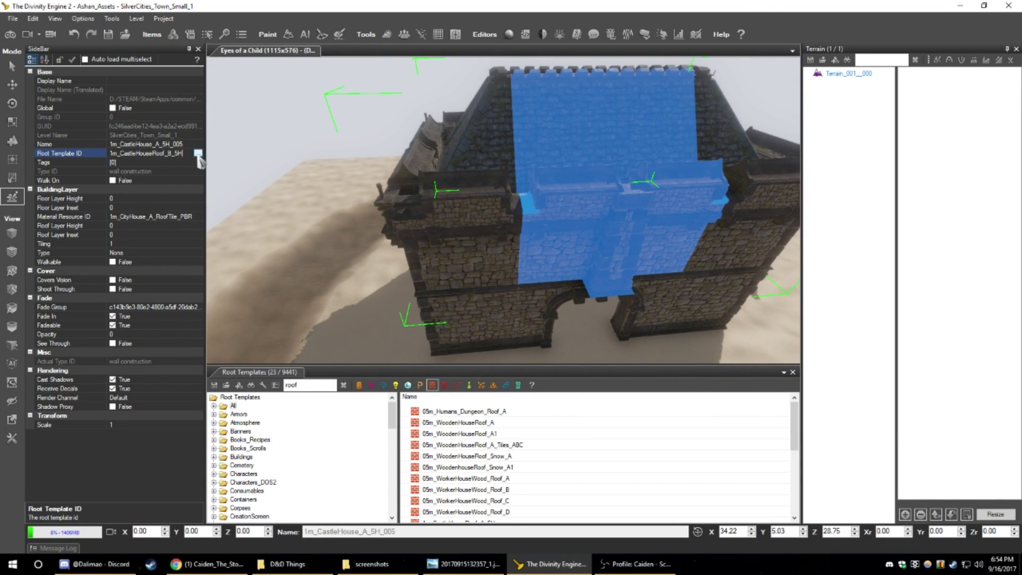
left_click(199, 153)
type("roof")
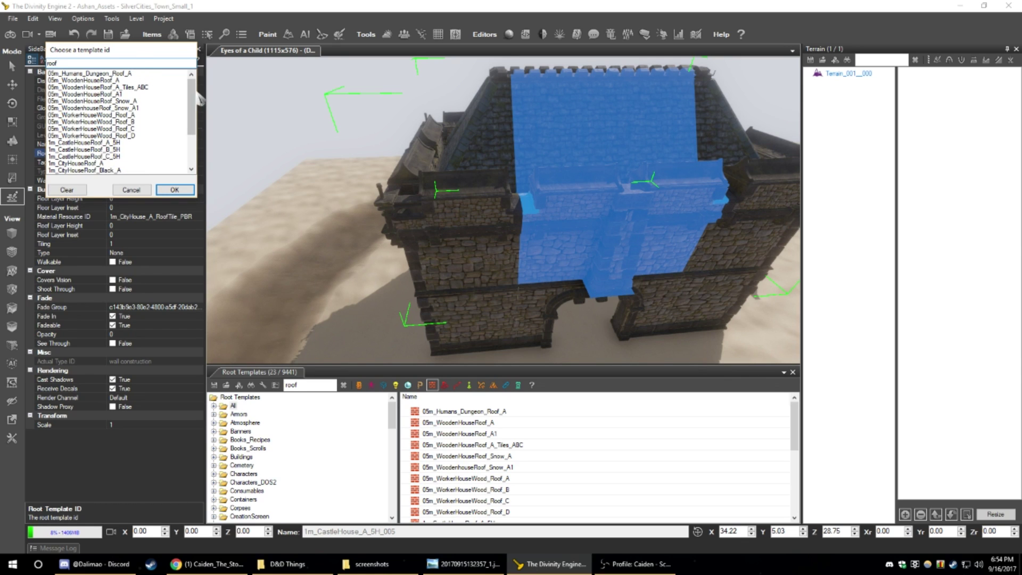
left_click_drag(192, 97, 192, 101)
left_click(101, 136)
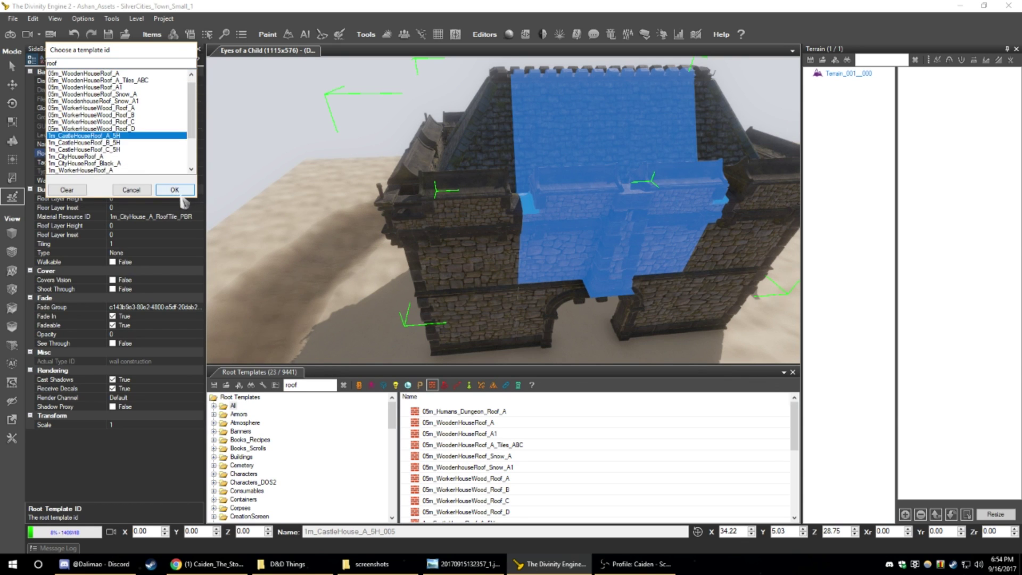
left_click(174, 189)
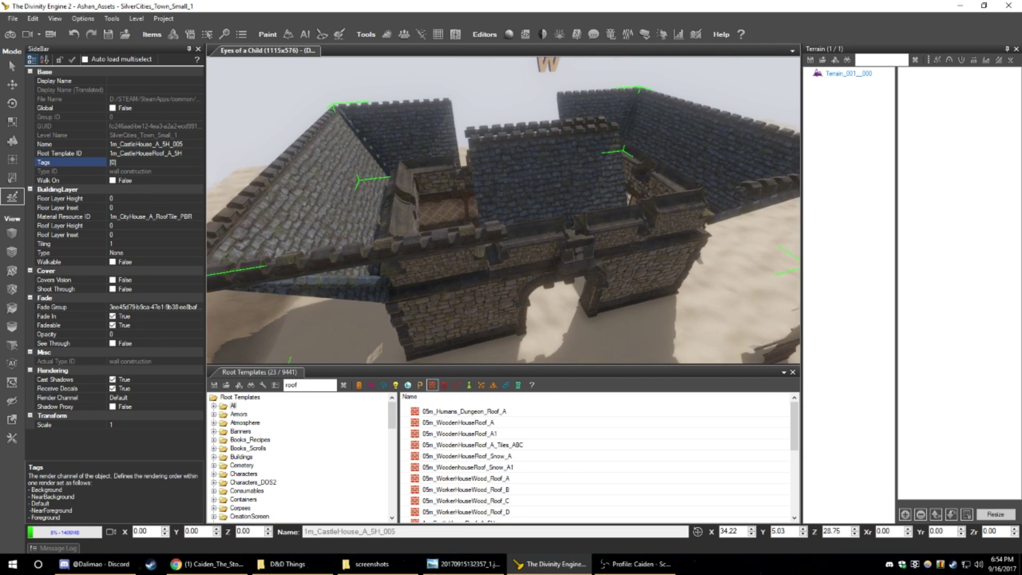
- Cycle the outward-facing roof corner on the short side to a variation that slopes in over the building
middle_click_drag(340, 213, 537, 219)
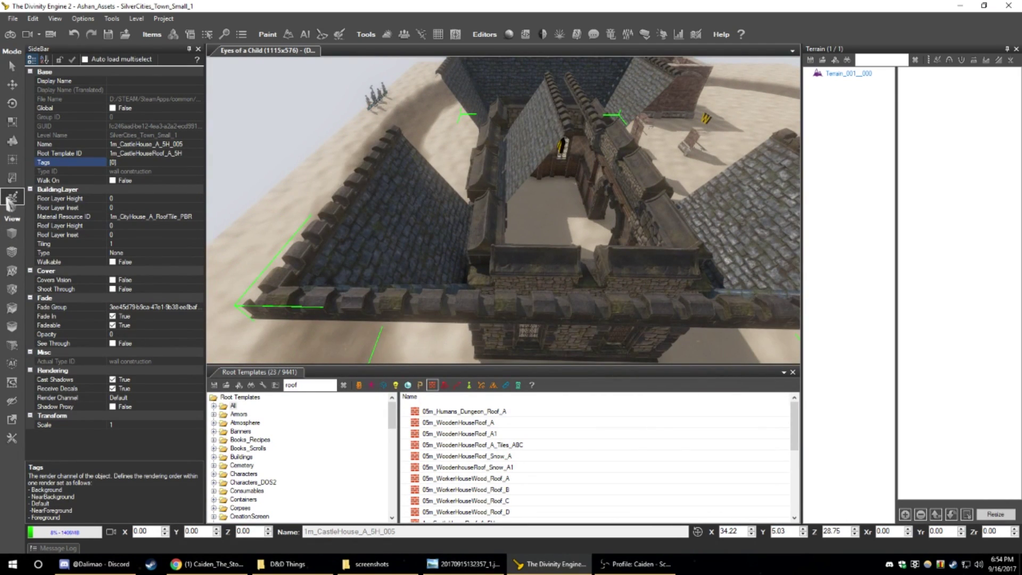
middle_click_drag(368, 210, 375, 218)
left_click(434, 218)
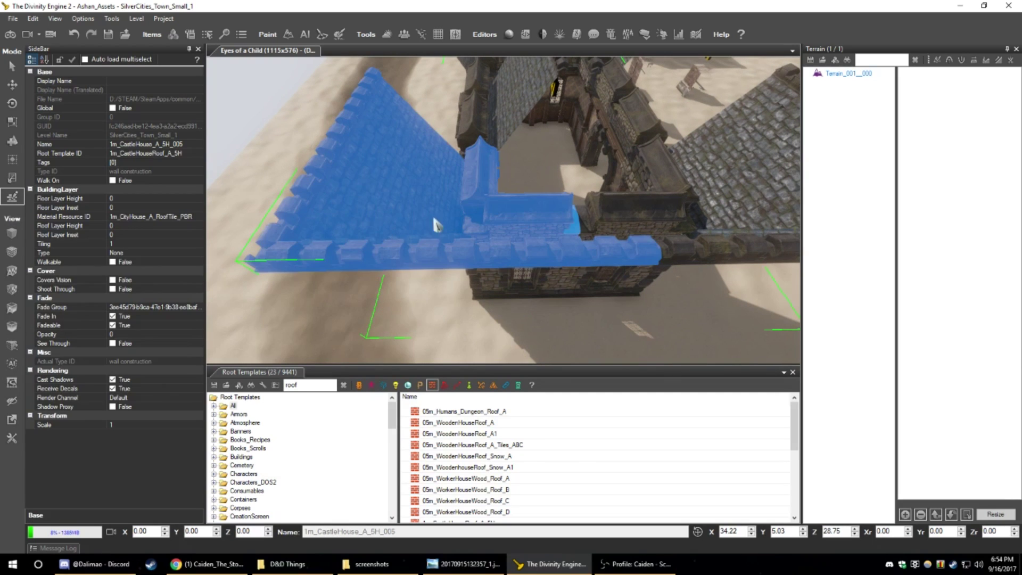
left_click(445, 215)
left_click(448, 215)
left_click(449, 215)
left_click(454, 215)
left_click(455, 215)
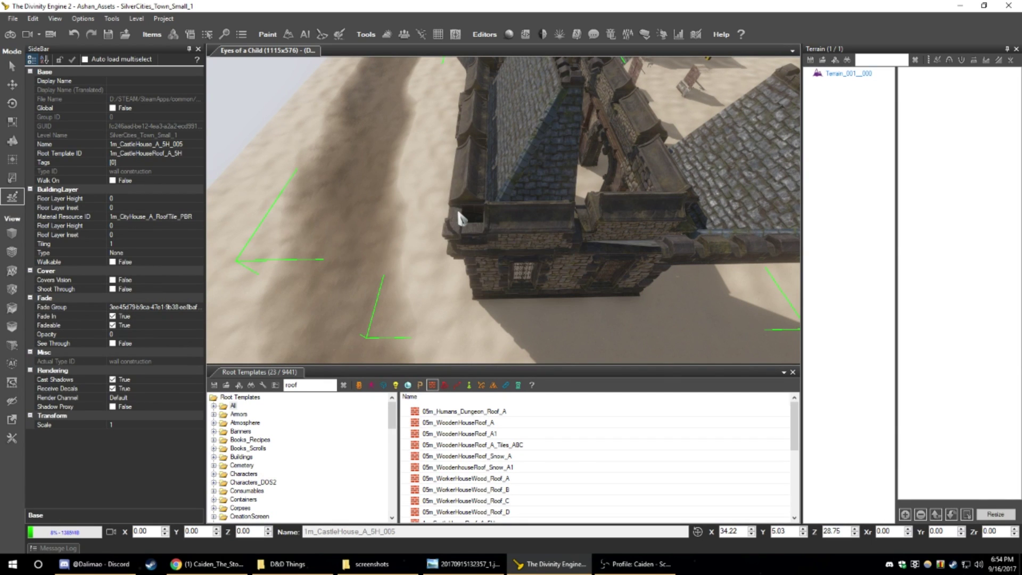
left_click(458, 215)
- Cycle the neighbouring roof section on the same short side through its variations
key("d")
left_click(570, 210)
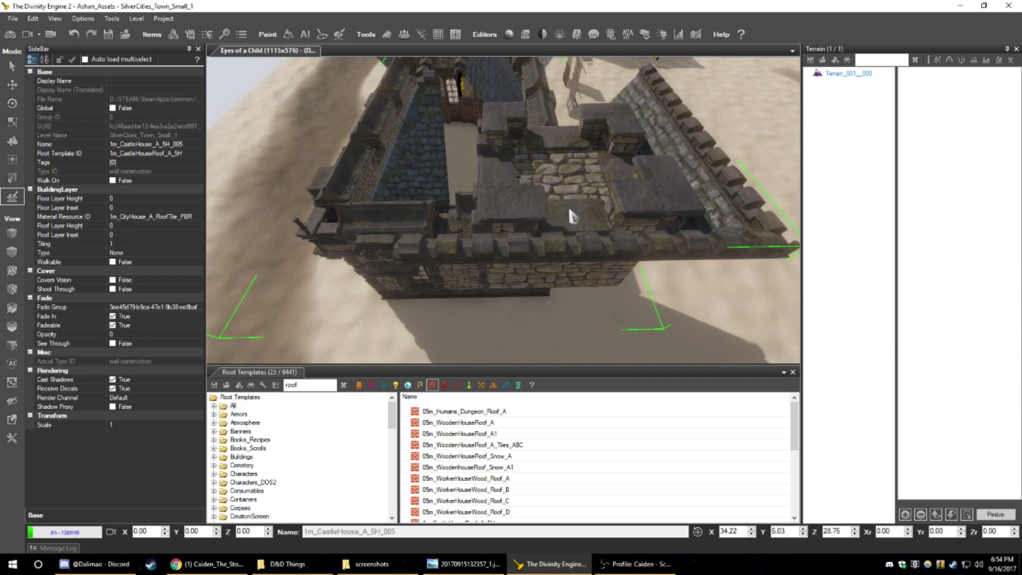
left_click(570, 209)
left_click(568, 209)
- Cycle the roof section on the archway side through its variations
middle_click_drag(571, 215, 463, 227)
scroll(518, 221, "up", 5)
scroll(514, 226, "down", 5)
left_click(506, 226)
left_click(505, 227)
left_click(506, 227)
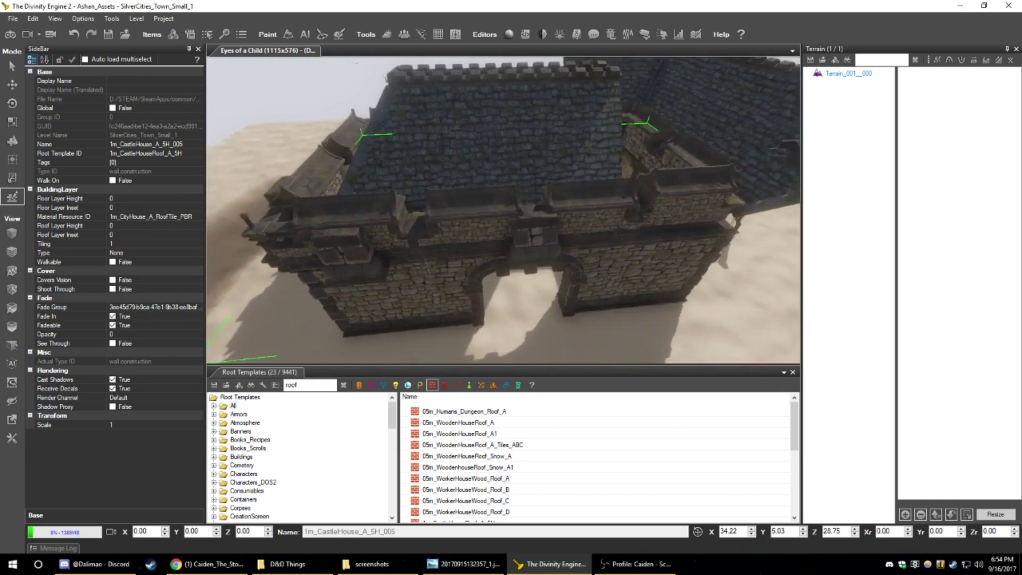
- Replace the remaining outward-facing roof corner at the short end with a variation that slopes in over the building
right_click_drag(453, 213, 551, 199)
left_click(494, 203)
key("Delete")
key("Delete")
left_click(588, 225)
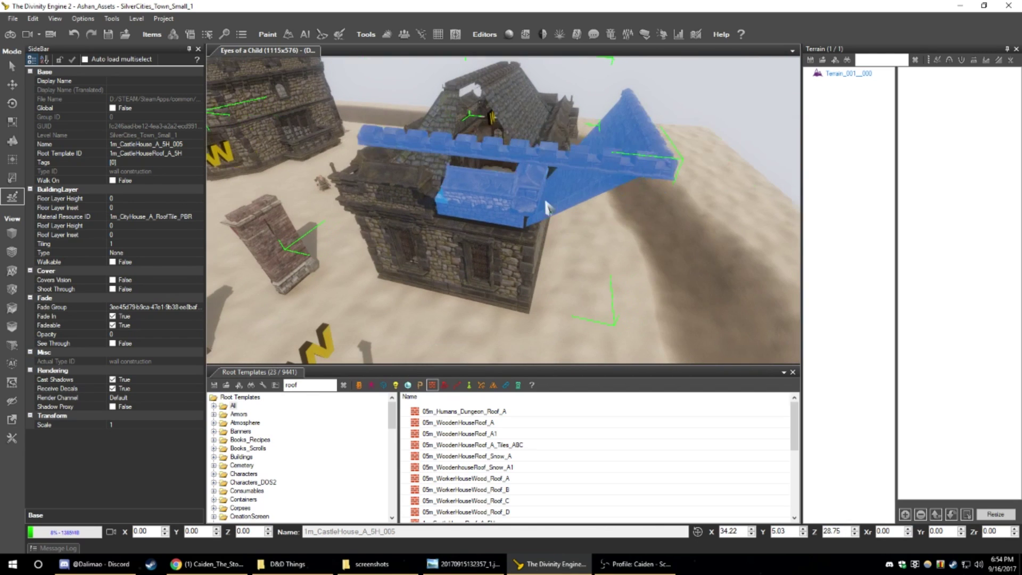
key("Delete")
left_click(550, 197)
key("Delete")
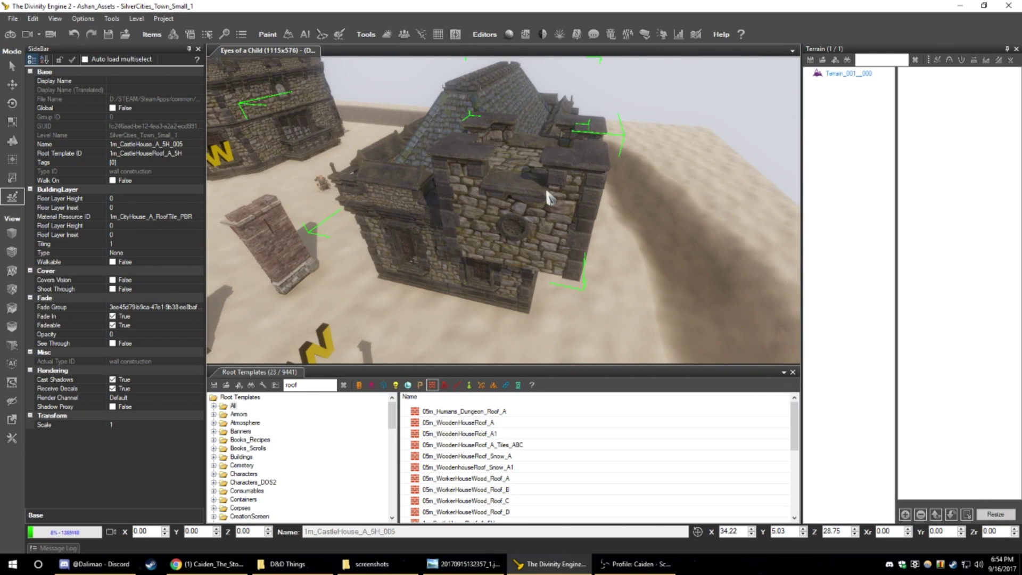
left_click(522, 176)
key("Delete")
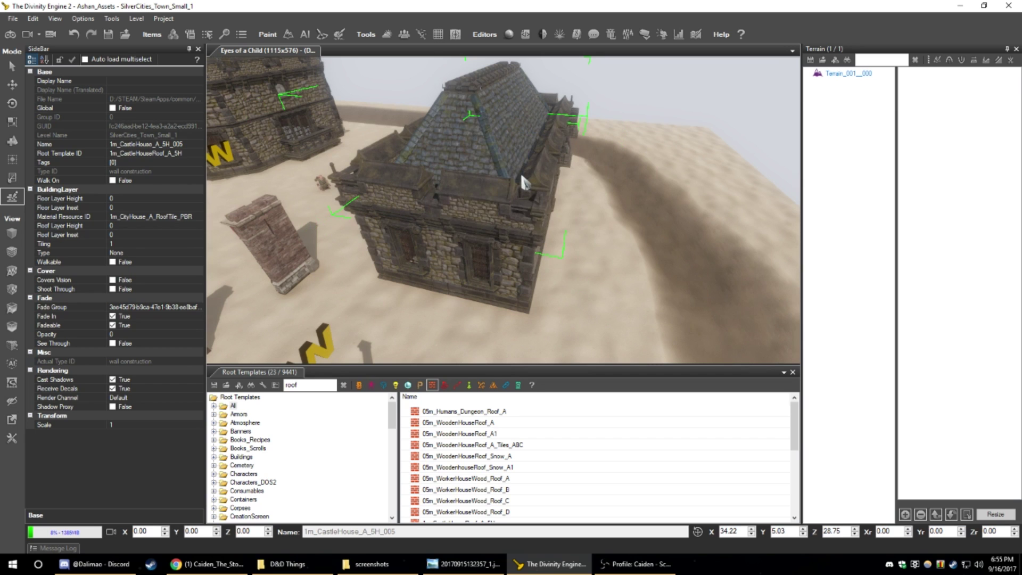
right_click_drag(519, 171, 544, 166)
left_click(562, 221)
key("Delete")
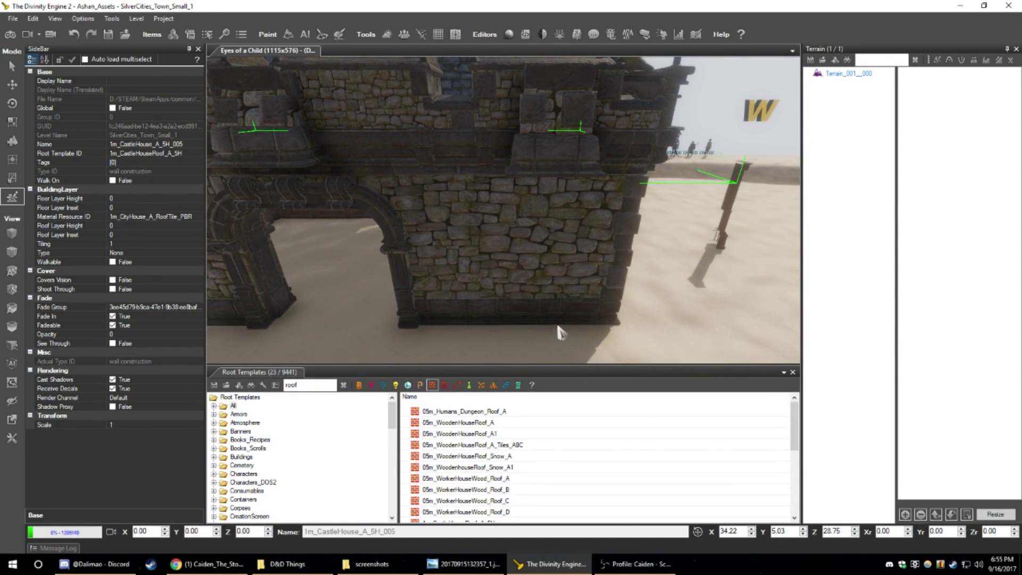
- Delete the leftover city-house wall pieces standing on the sand beside the castle house
right_click_drag(559, 333, 529, 182)
right_click_drag(579, 144, 482, 220)
left_click(511, 268)
left_click_drag(459, 217, 322, 199)
right_click_drag(343, 200, 416, 227)
key("Delete")
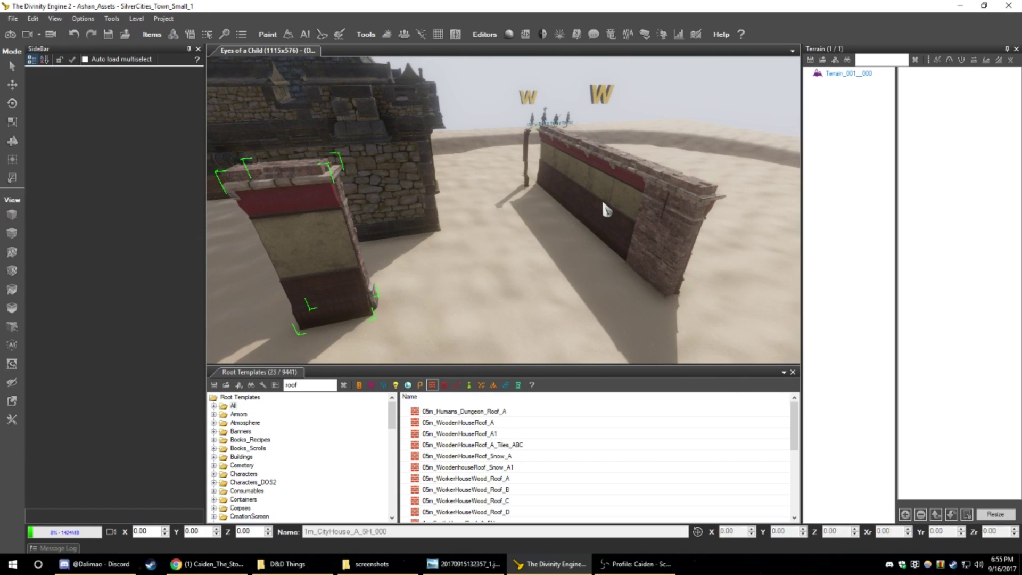
left_click(604, 205)
key("Delete")
left_click(335, 278)
key("Delete")
- Select the castle house's lower wall construction and its roof construction in turn to examine them as separate objects
right_click_drag(336, 278, 392, 254)
left_click(392, 260)
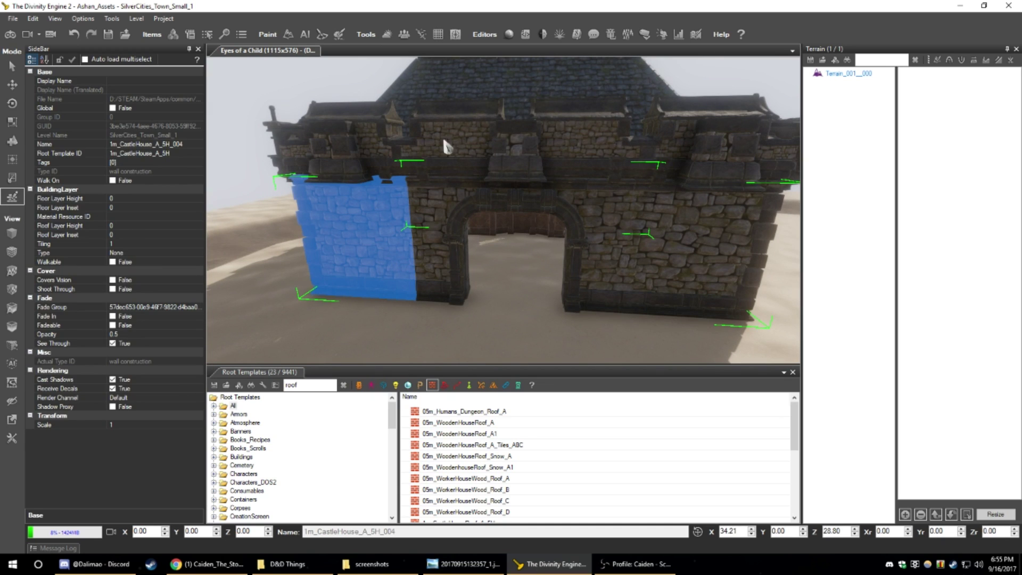
left_click(459, 131)
scroll(487, 159, "down", 3)
right_click_drag(488, 158, 485, 158)
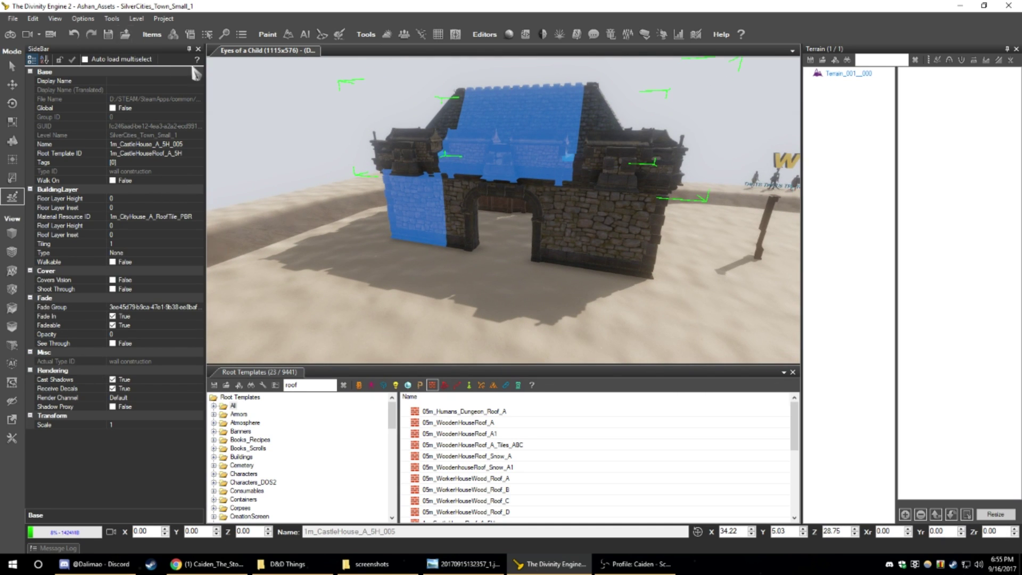
left_click(580, 195)
right_click_drag(579, 195, 562, 206)
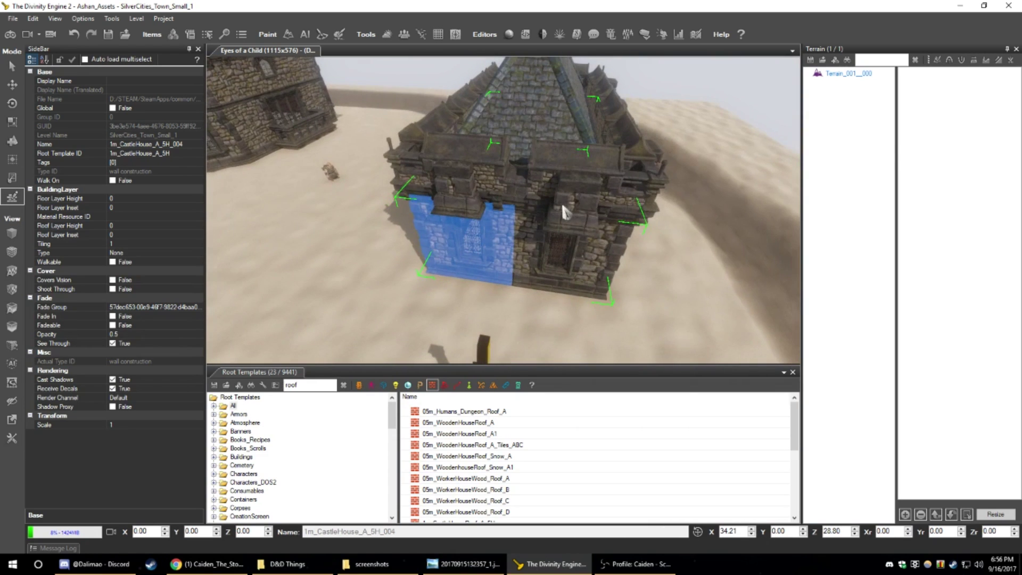
left_click(542, 126)
right_click_drag(541, 126, 467, 182)
left_click(510, 192)
- Select all walls and roofs of the castle house together, leaving the terrain out of the selection
left_click(11, 66)
right_click_drag(256, 128, 287, 104)
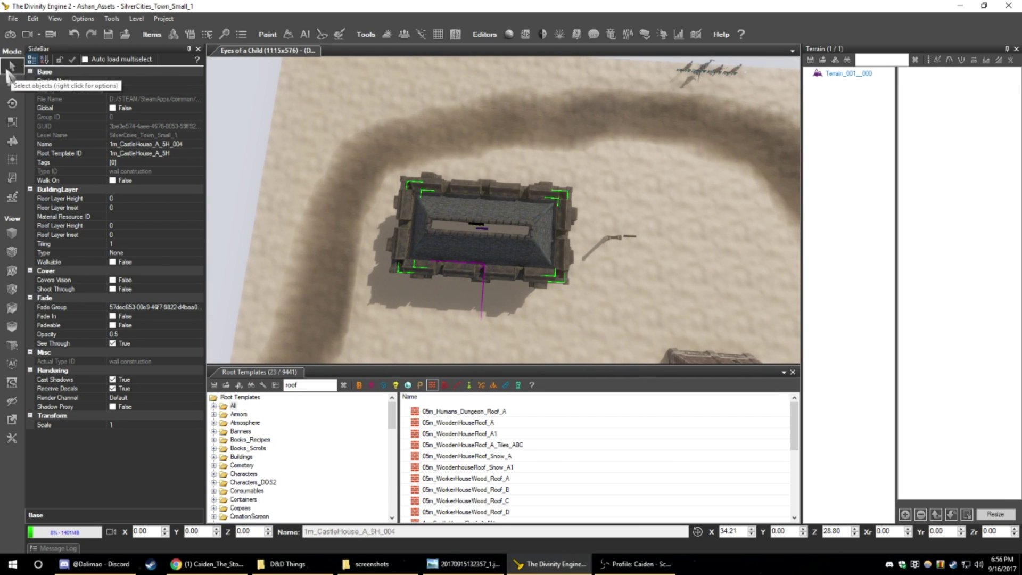
left_click_drag(589, 173, 373, 316)
right_click_drag(412, 285, 426, 199)
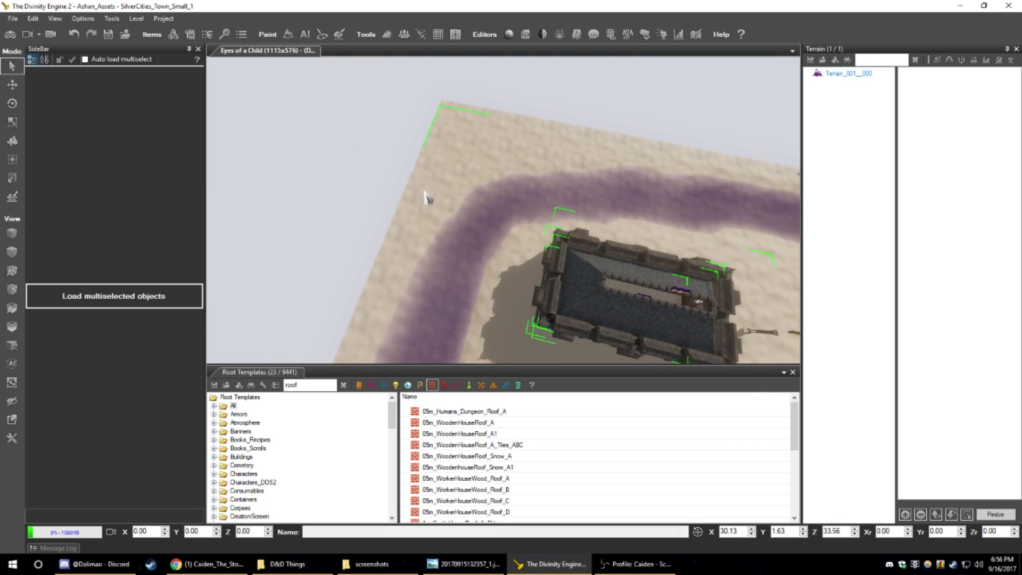
left_click(453, 164, "ctrl")
left_click(488, 226, "ctrl")
right_click_drag(489, 229, 565, 197)
key("a")
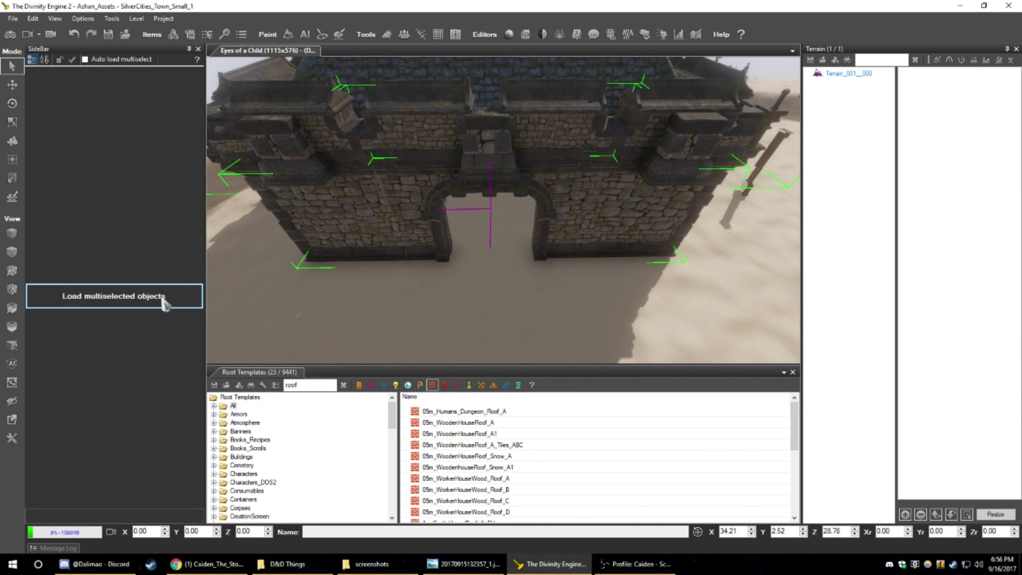
- Load the properties of the selected castle-house walls and roofs together and try a scale of 1.2
left_click(165, 301)
left_click(151, 425)
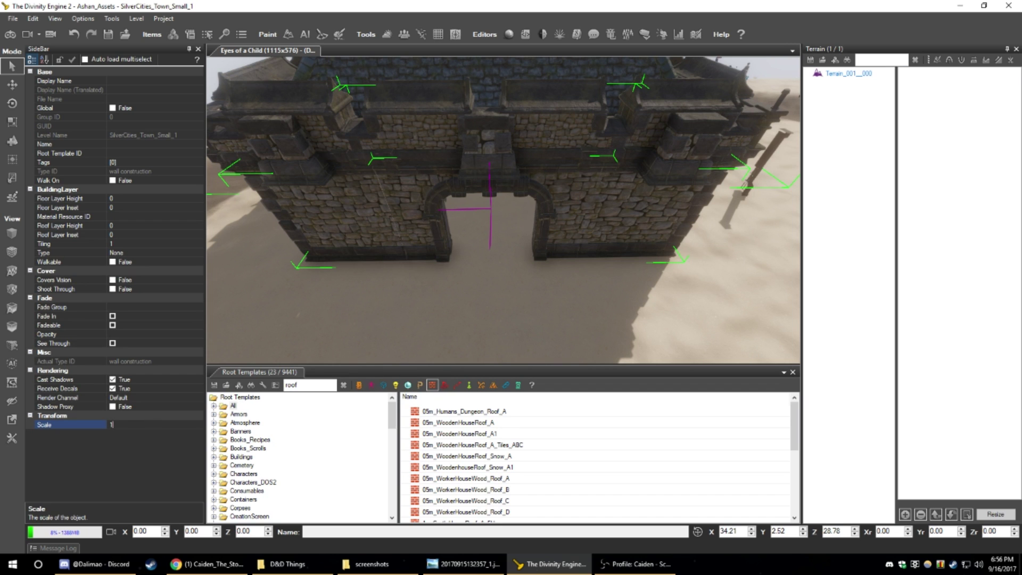
type(".2")
key("Return")
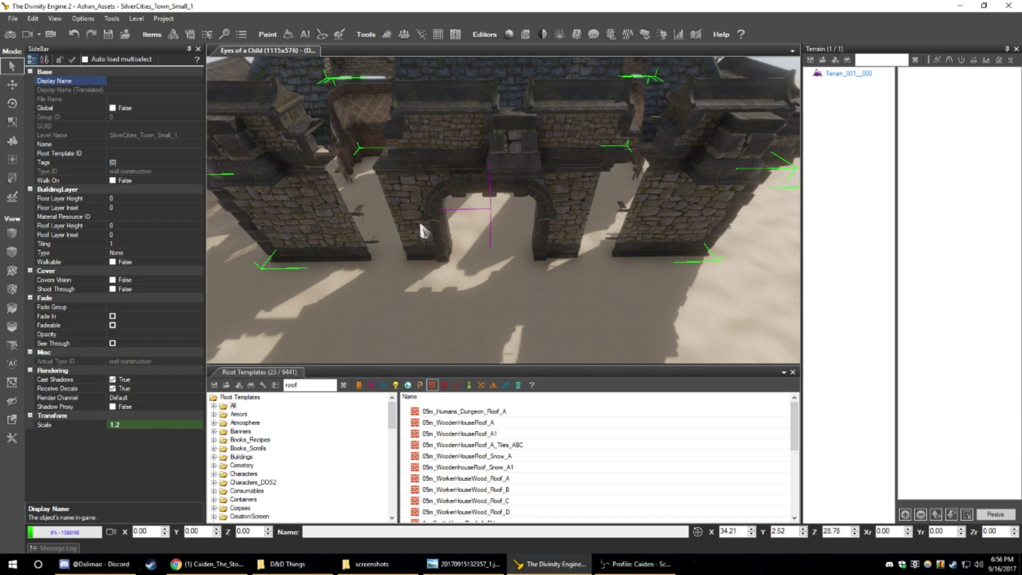
right_click_drag(503, 210, 447, 210)
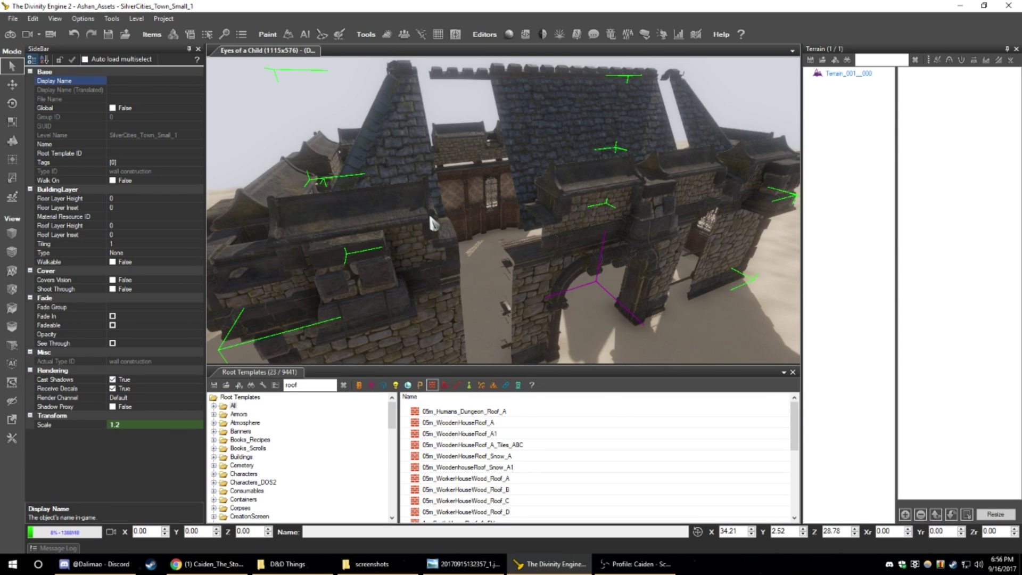
right_click_drag(480, 217, 301, 303)
- Reset the scale of the selected castle-house walls and roofs to 1
left_click(147, 426)
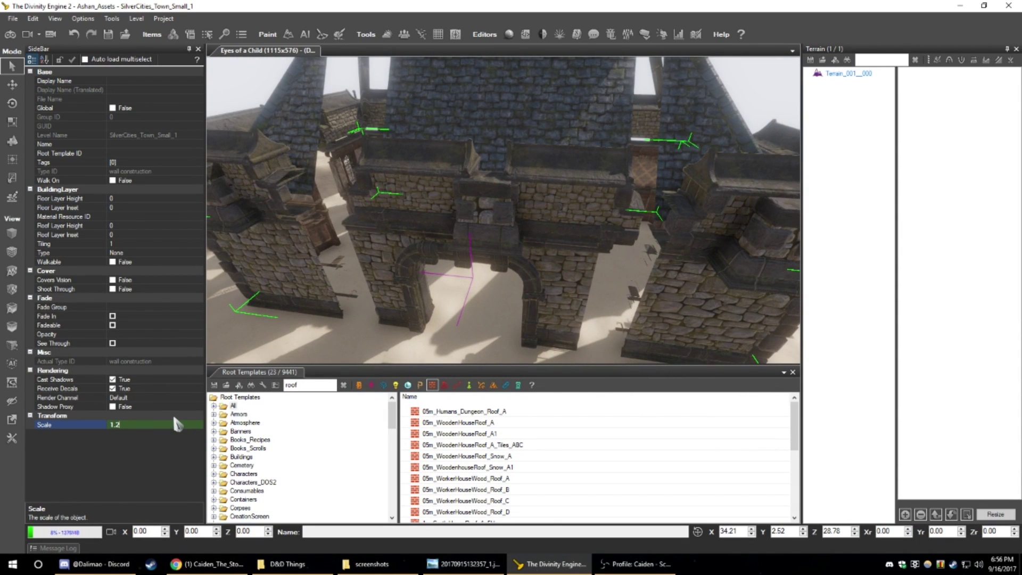
key("BackSpace")
type("0")
key("Return")
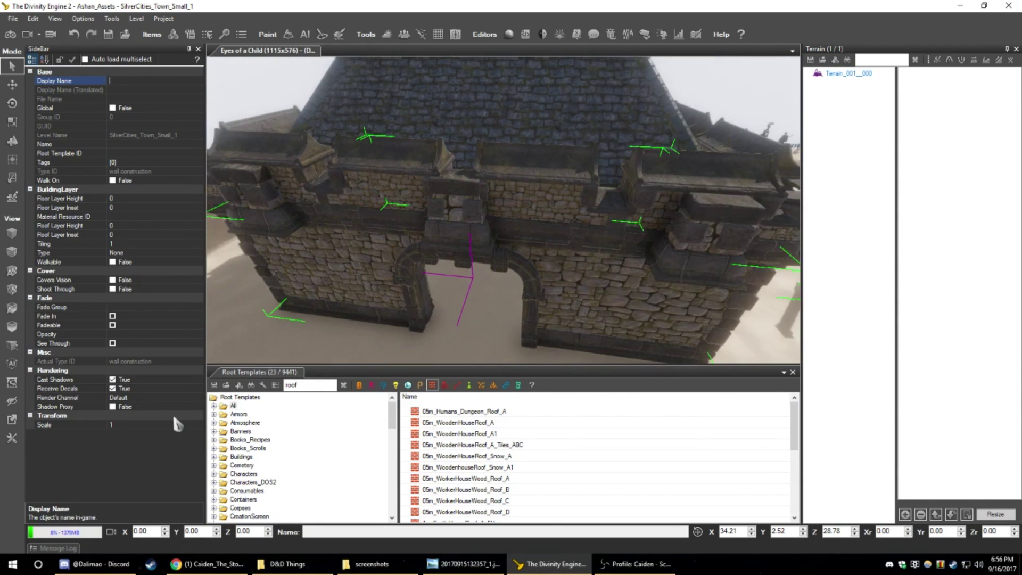
right_click_drag(292, 257, 320, 245)
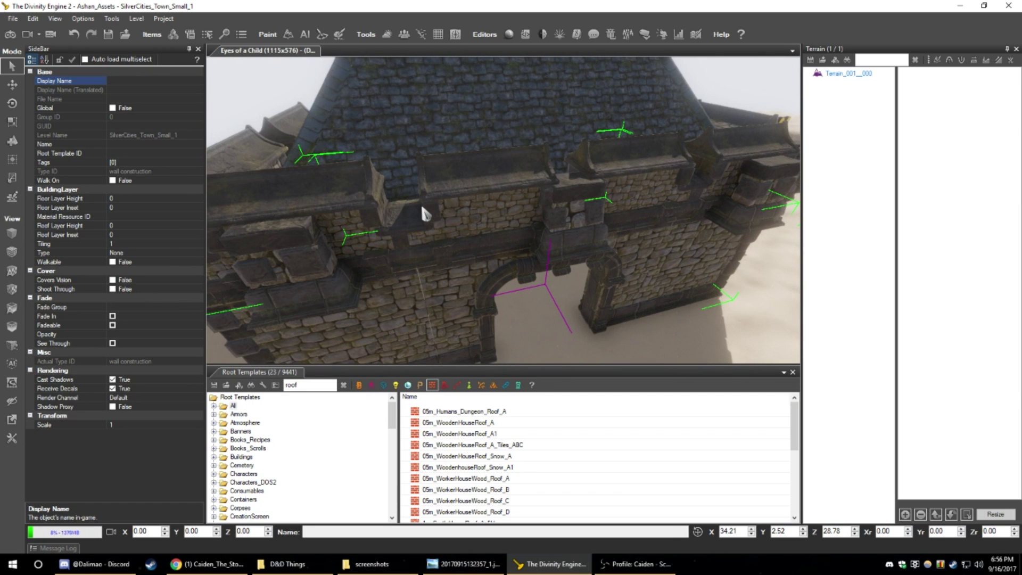
right_click_drag(427, 211, 450, 220)
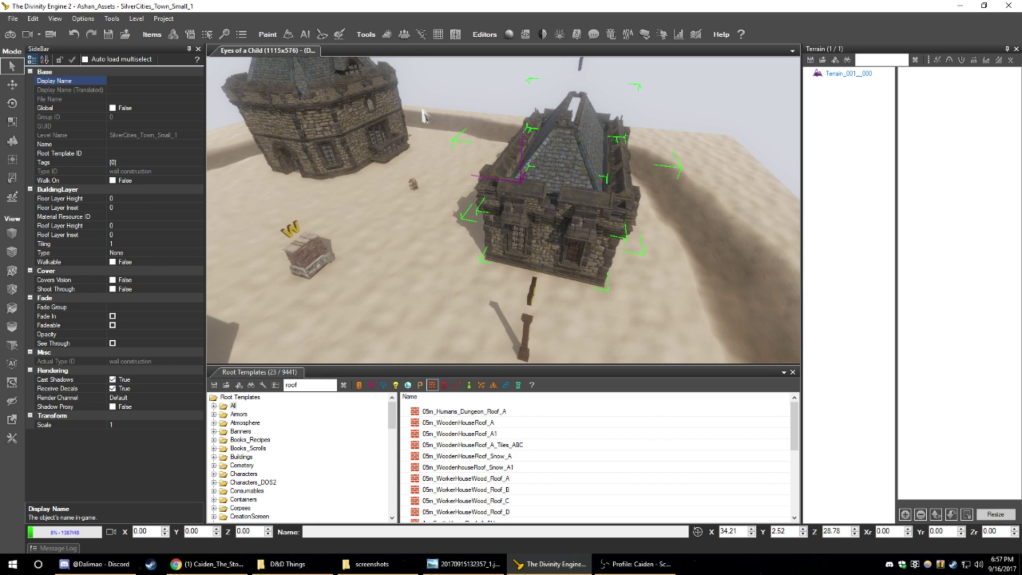
- Save the current level and load the Heresh_Town_1 level
right_click_drag(447, 121, 436, 85)
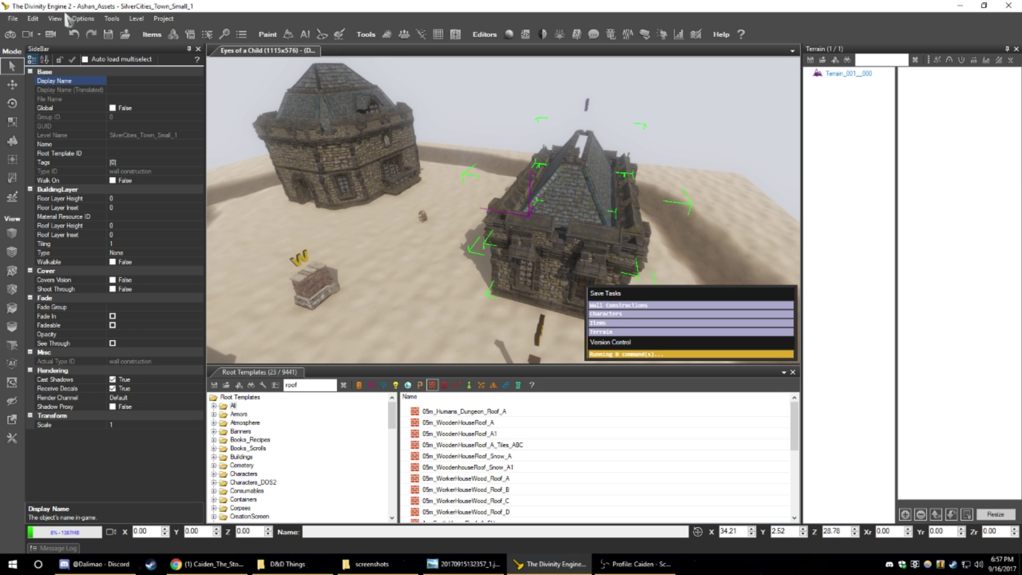
left_click(7, 18)
left_click(95, 17)
left_click(15, 21)
left_click(41, 44)
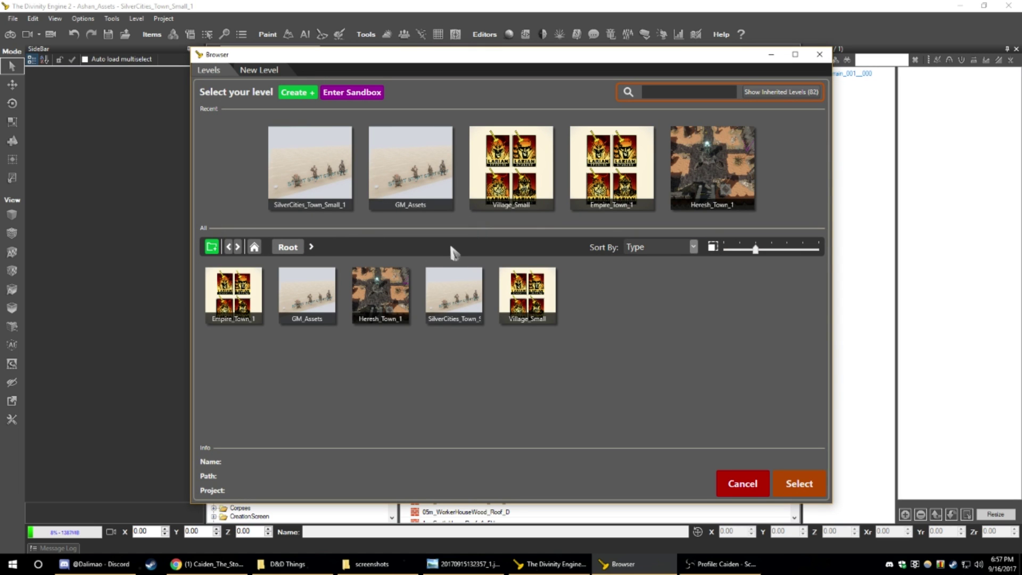
left_click(712, 168)
left_click(800, 483)
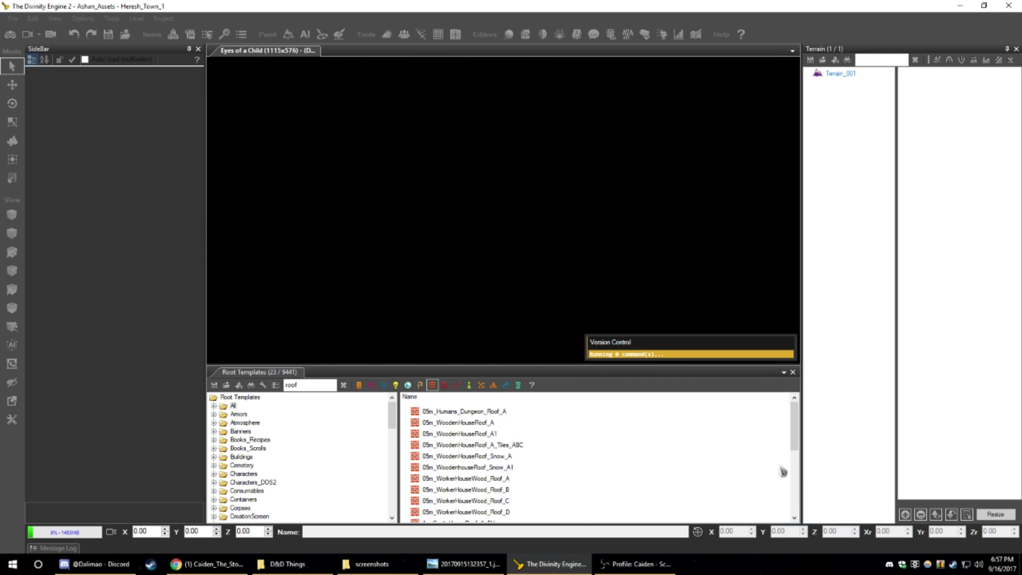
- Select the stepped stone roof above the shop with the striped awning to examine its root template and scale
right_click_drag(529, 296, 639, 271)
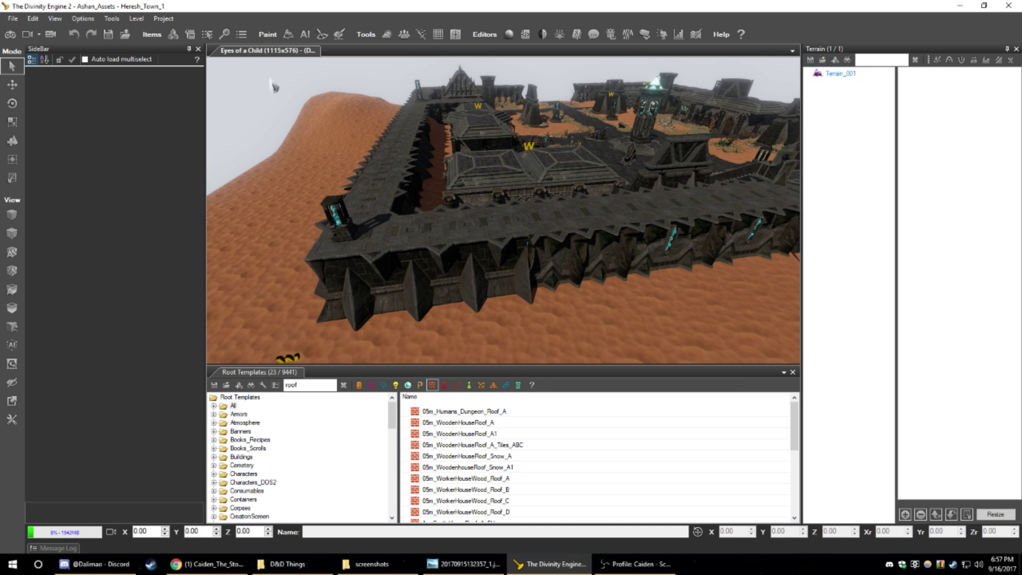
key("w")
right_click_drag(490, 211, 496, 238)
key("w")
key("w")
key("d")
key("w")
key("w")
key("s")
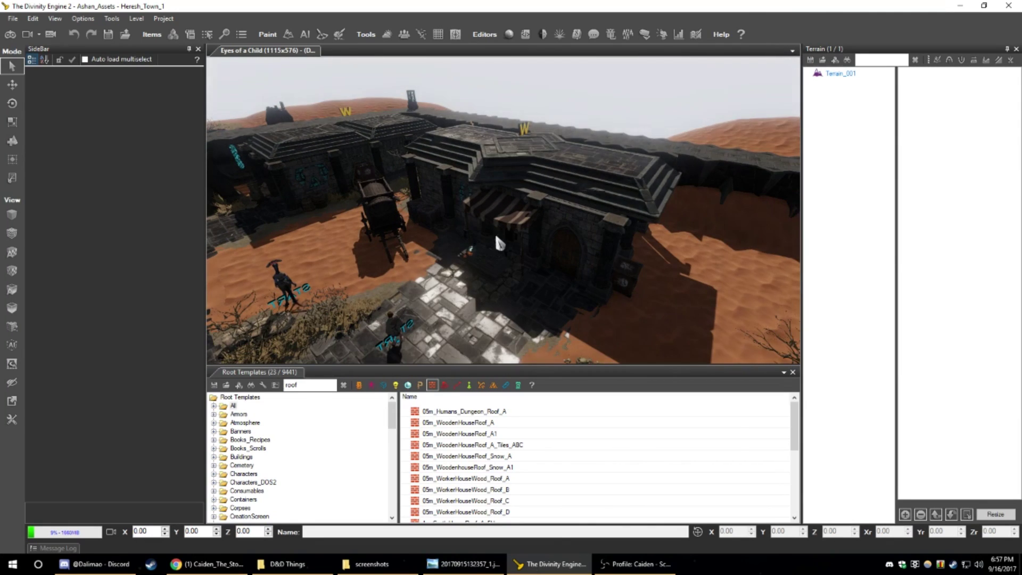
left_click(636, 199)
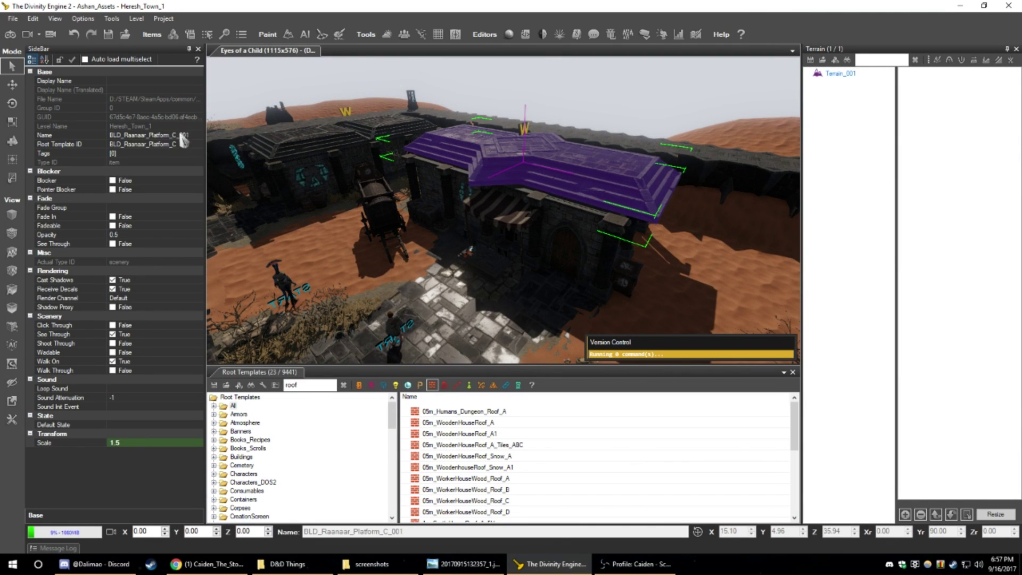
- Lower the shop's stepped stone roof slightly to a Y position of 4.95
right_click_drag(284, 179, 243, 229)
key("w")
key("w")
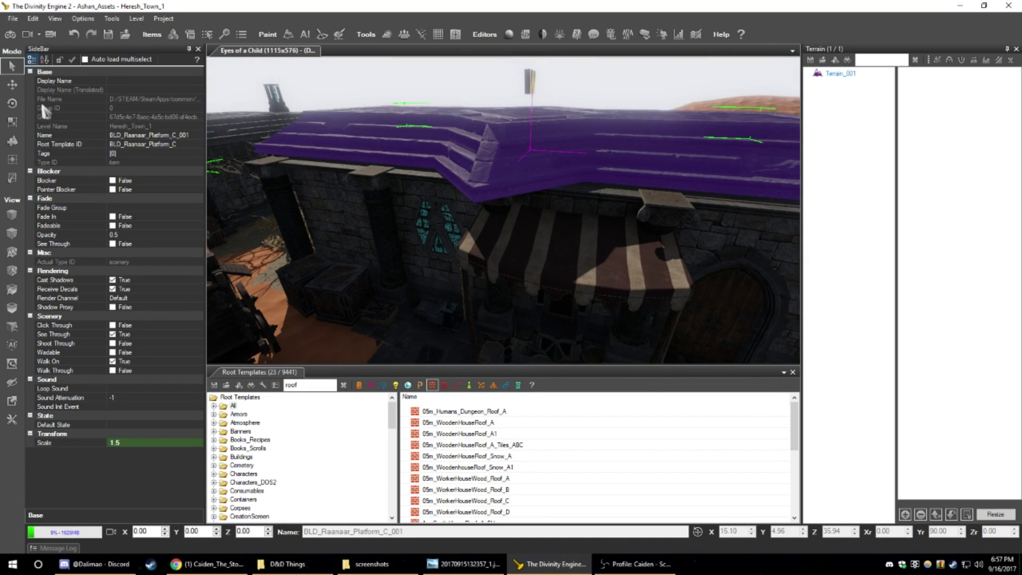
key("w")
mouse_move(538, 111)
left_mouse_down()
mouse_move(538, 97)
mouse_move(541, 110)
left_mouse_up()
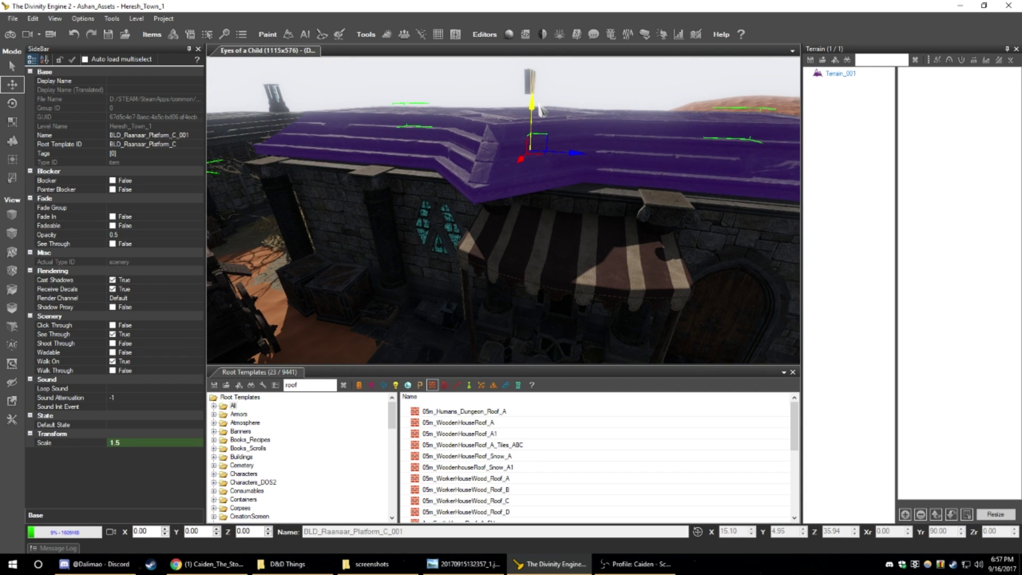
- Examine the columns, arched wooden door and roof edge of the other buildings in the town
middle_click_drag(542, 110, 335, 99)
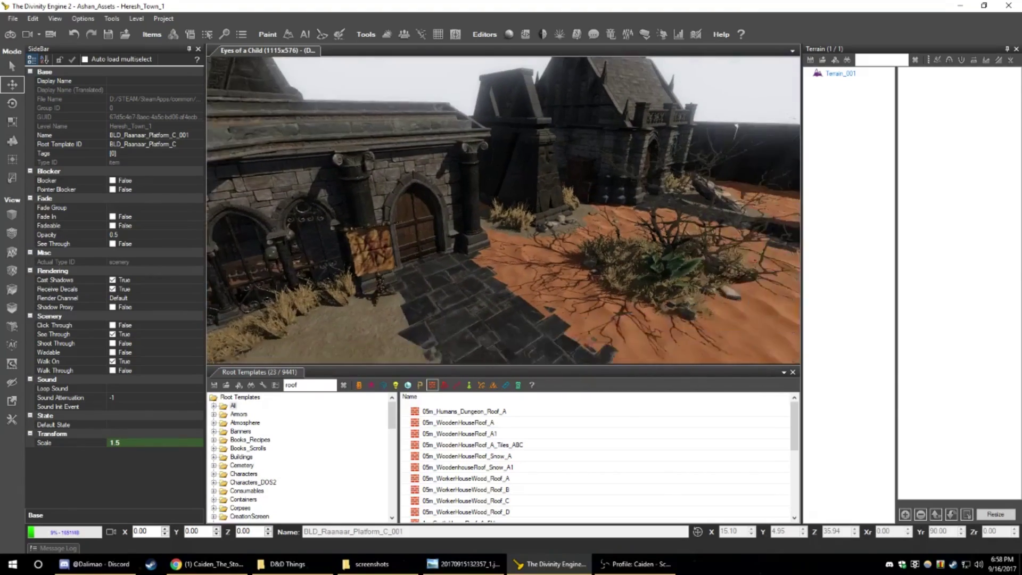
middle_click_drag(335, 343, 344, 352)
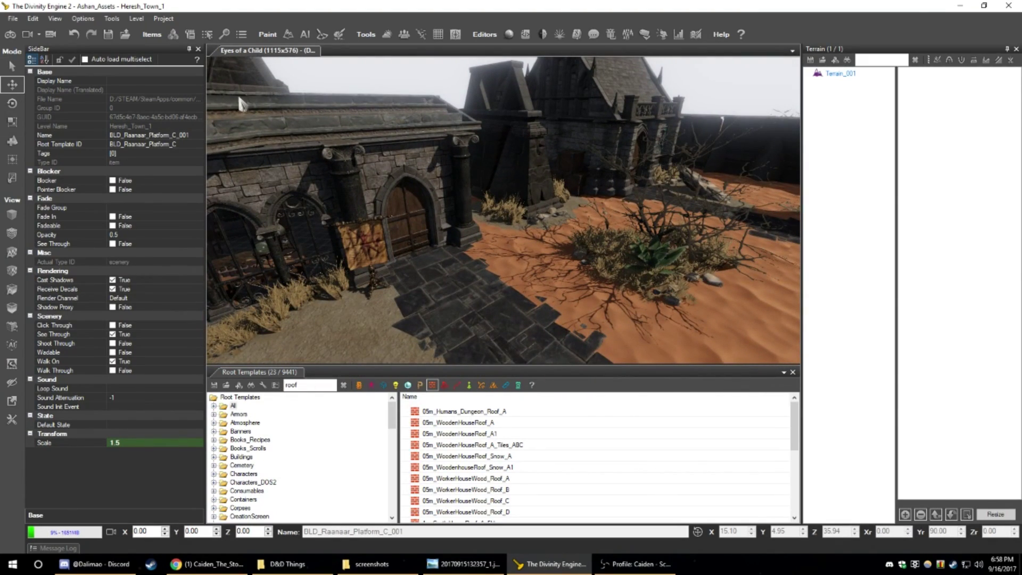
scroll(448, 217, "up", 3)
mouse_move(468, 217)
middle_mouse_down()
mouse_move(439, 215)
mouse_move(448, 218)
middle_mouse_up()
right_click_drag(446, 176, 446, 175)
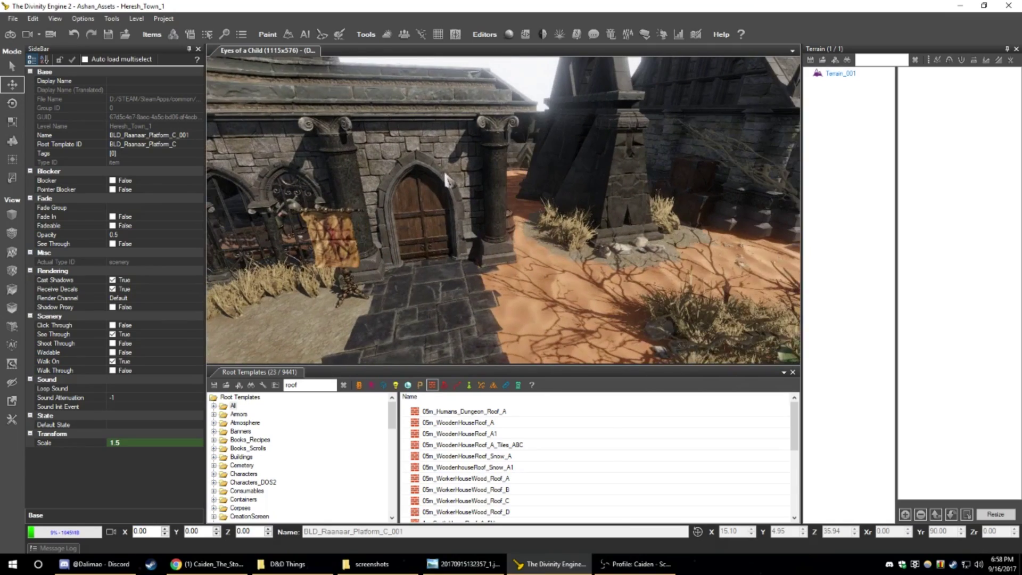
scroll(426, 188, "up", 2)
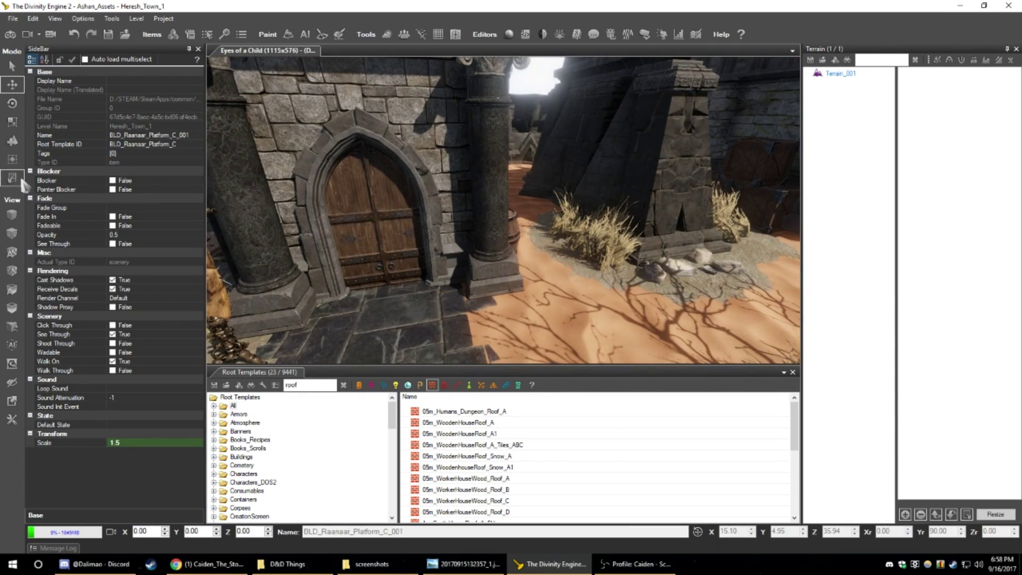
right_click_drag(213, 151, 367, 151)
- Load the SilverCities_Town_Small_1 level
left_click(13, 18)
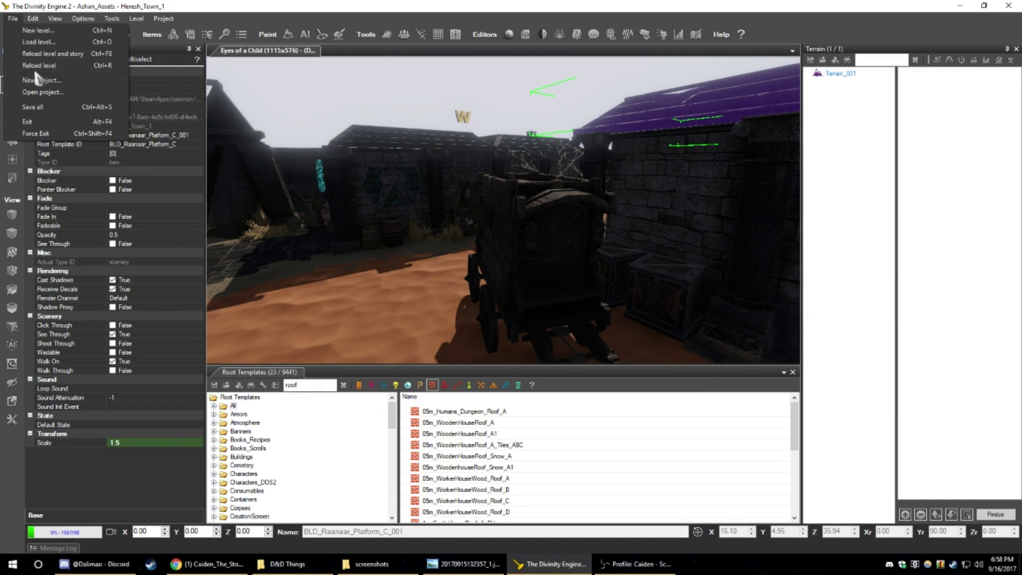
left_click(38, 42)
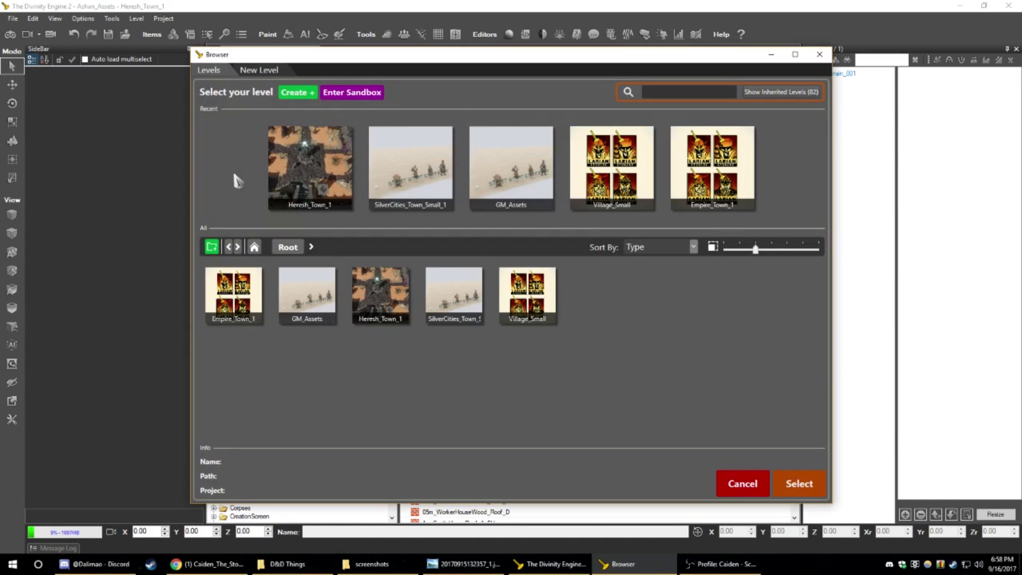
left_click(428, 181)
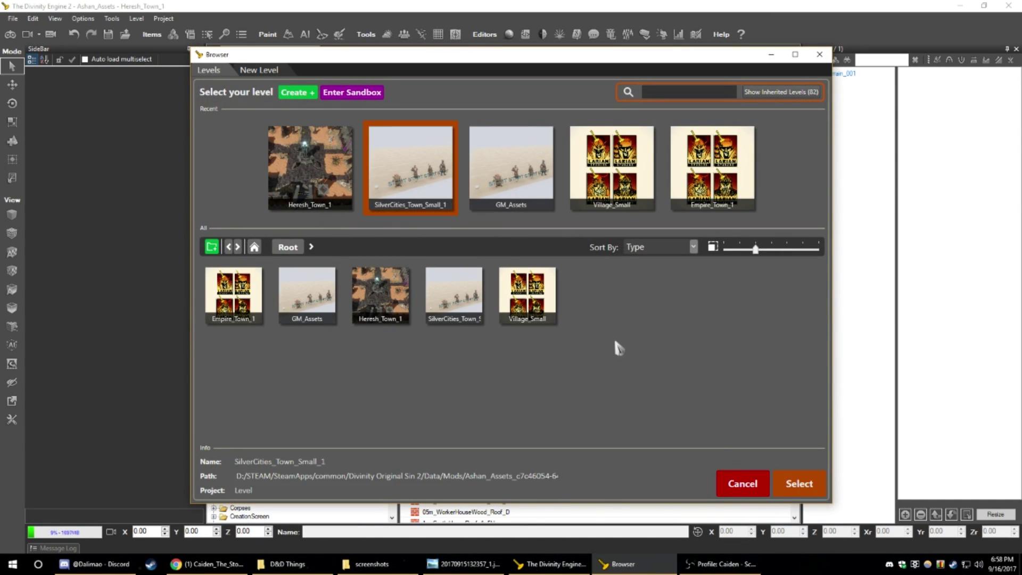
left_click(810, 486)
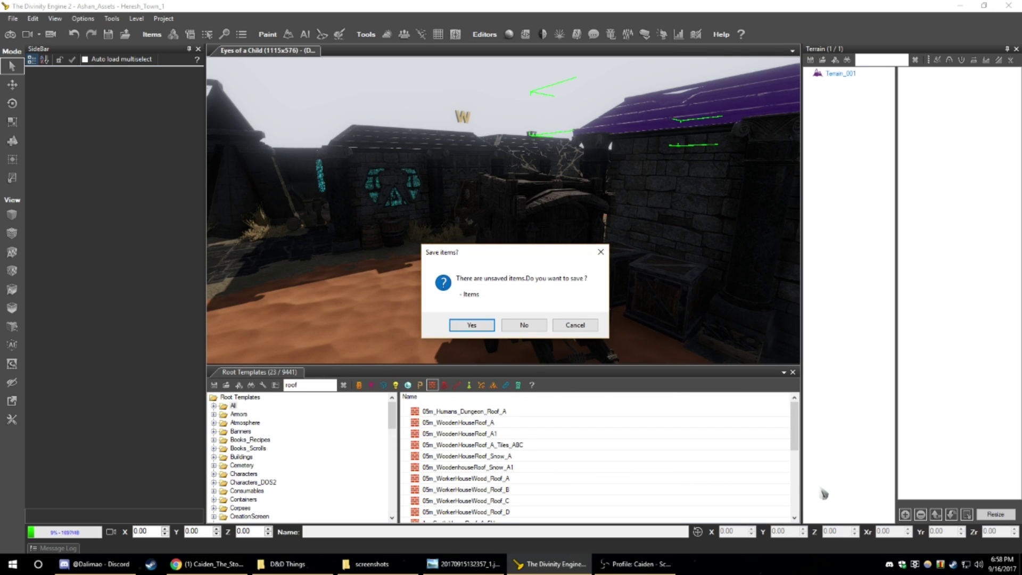
left_click(525, 325)
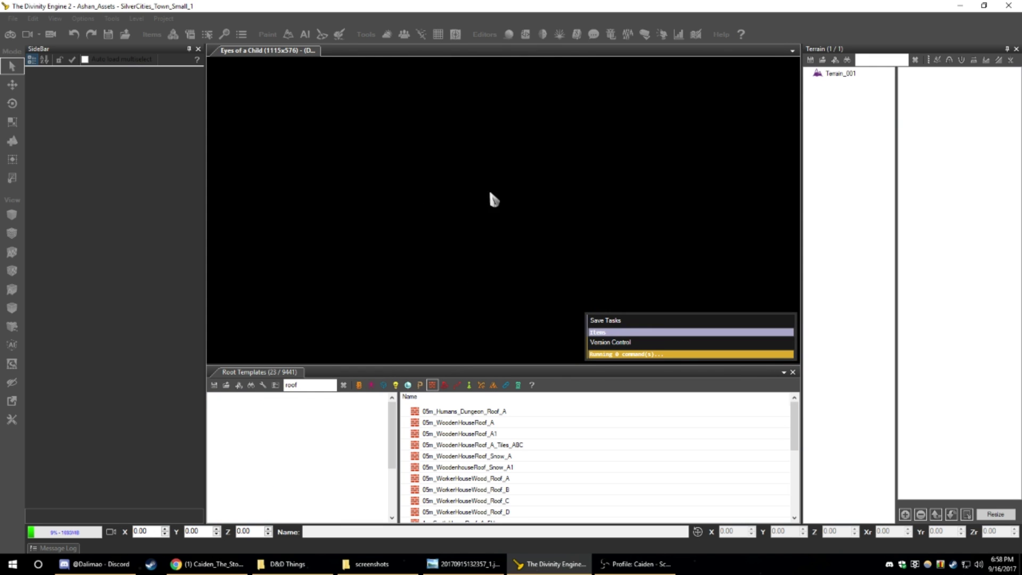
- Search the root templates for "door" with all template types included, for the castle house's archway
mouse_move(507, 205)
right_mouse_down()
mouse_move(538, 181)
mouse_move(591, 179)
mouse_move(516, 173)
mouse_move(559, 184)
mouse_move(511, 186)
right_mouse_up()
key("w")
key("w")
key("s")
key("w")
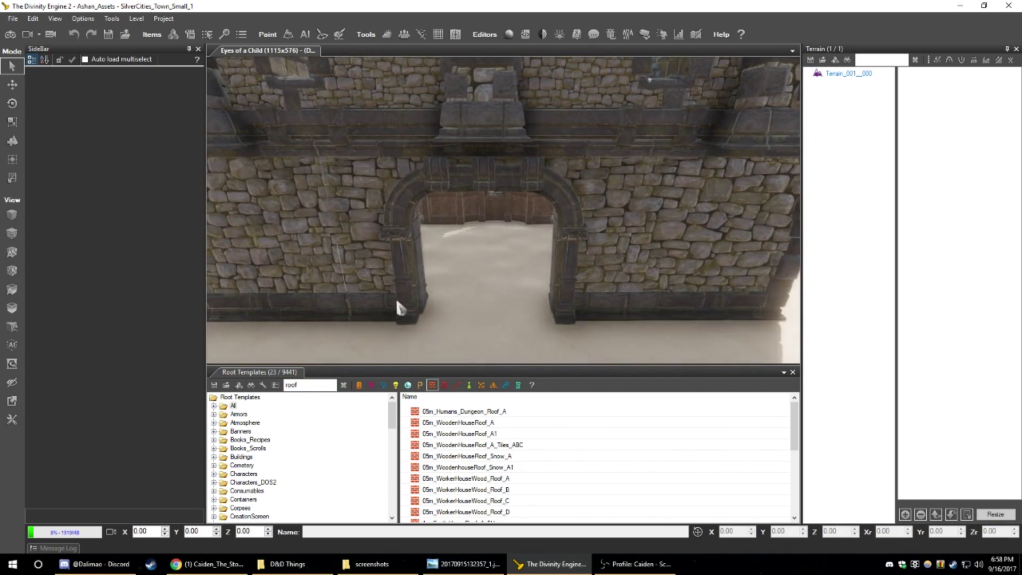
key("s")
right_click_drag(373, 259, 388, 255)
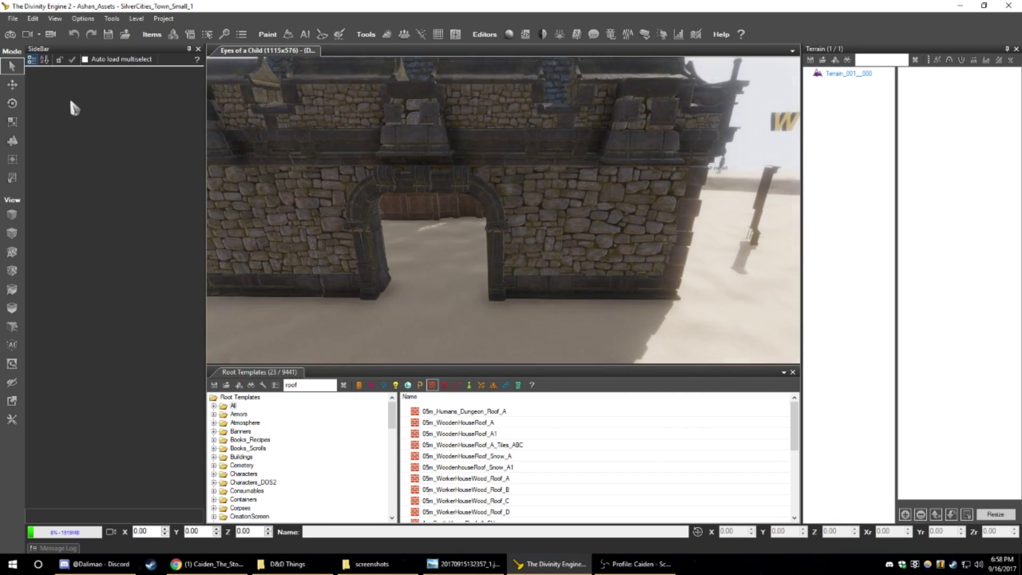
left_click_drag(309, 385, 257, 386)
type("door")
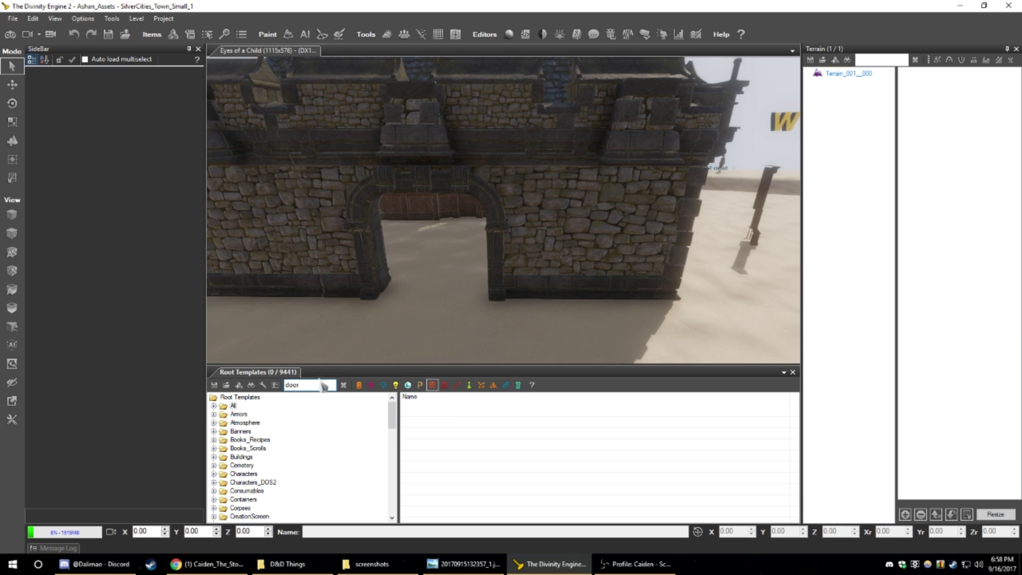
left_click(433, 386)
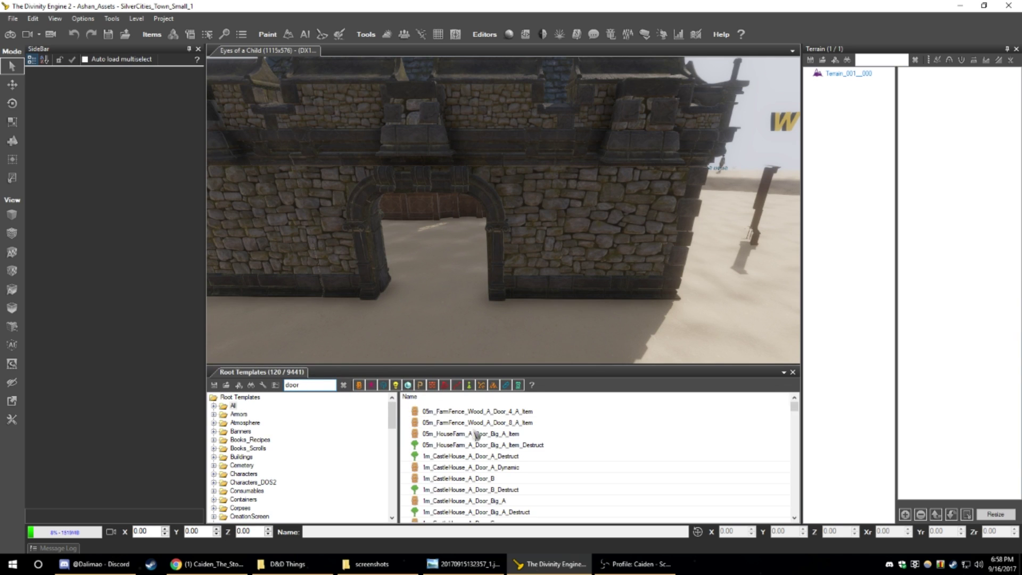
- Switch to object creation mode for placing door templates in the level
left_click(13, 143)
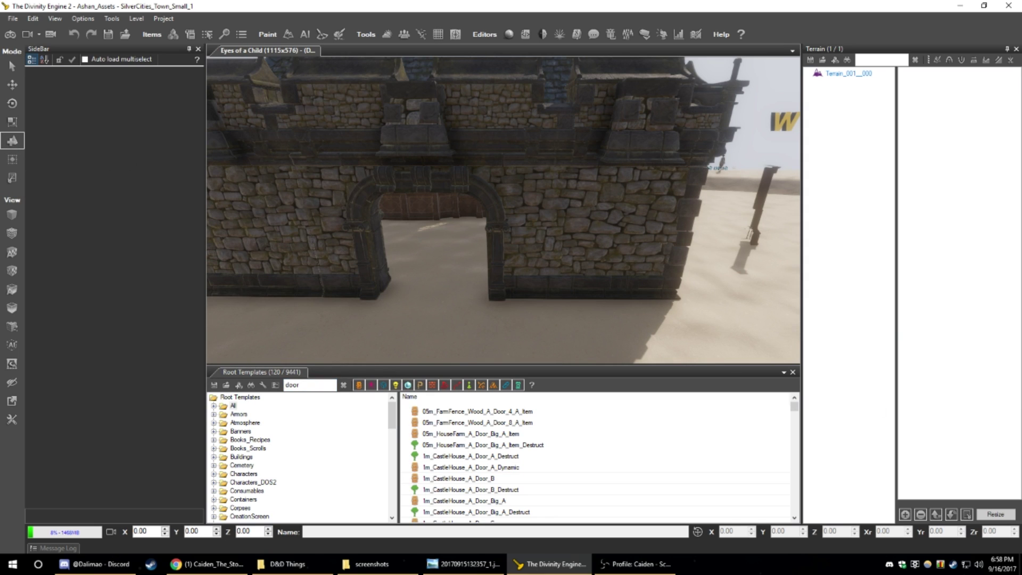
key("alt+Tab")
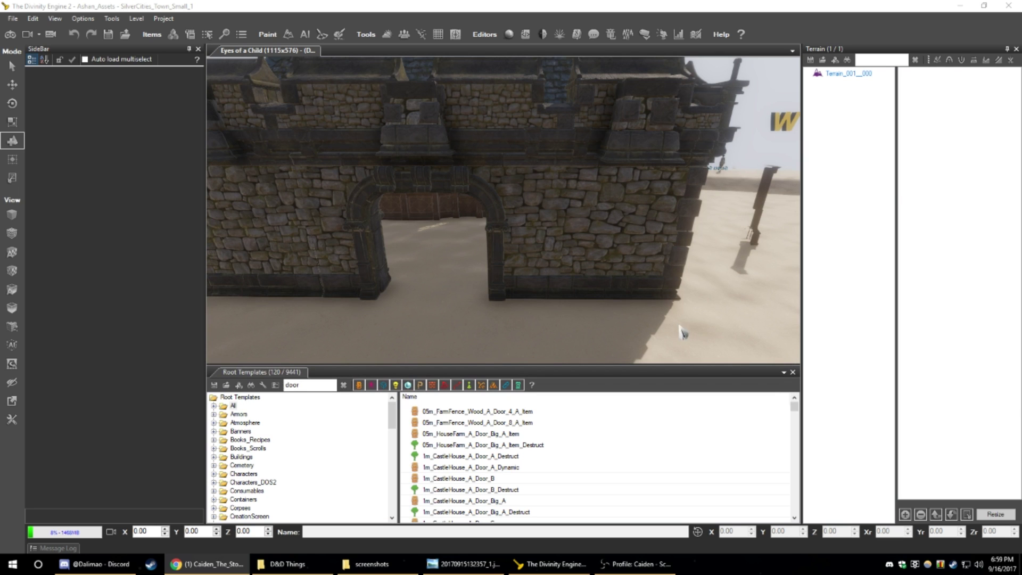
key("s")
right_click_drag(645, 315, 646, 315)
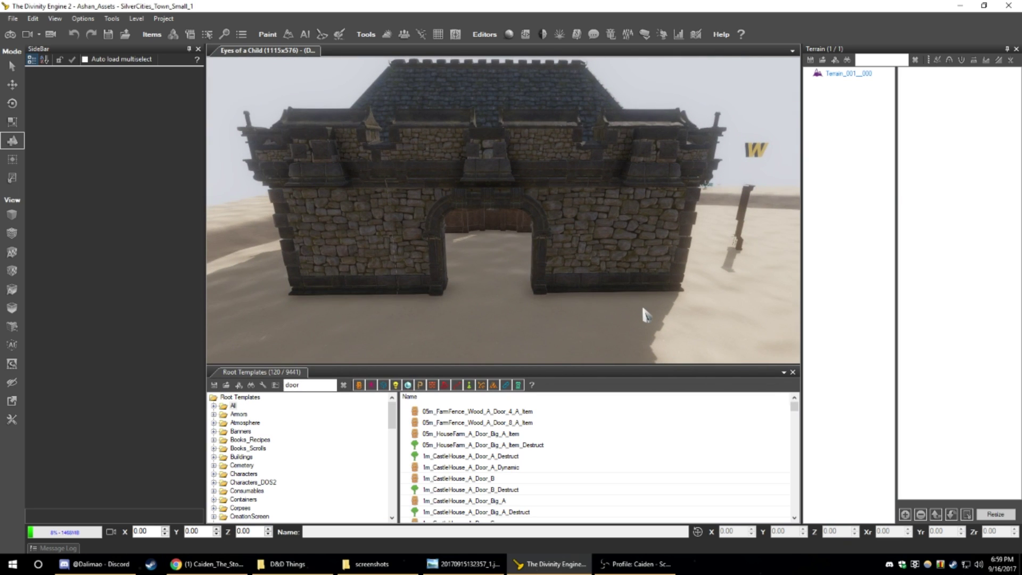
key("alt+Tab")
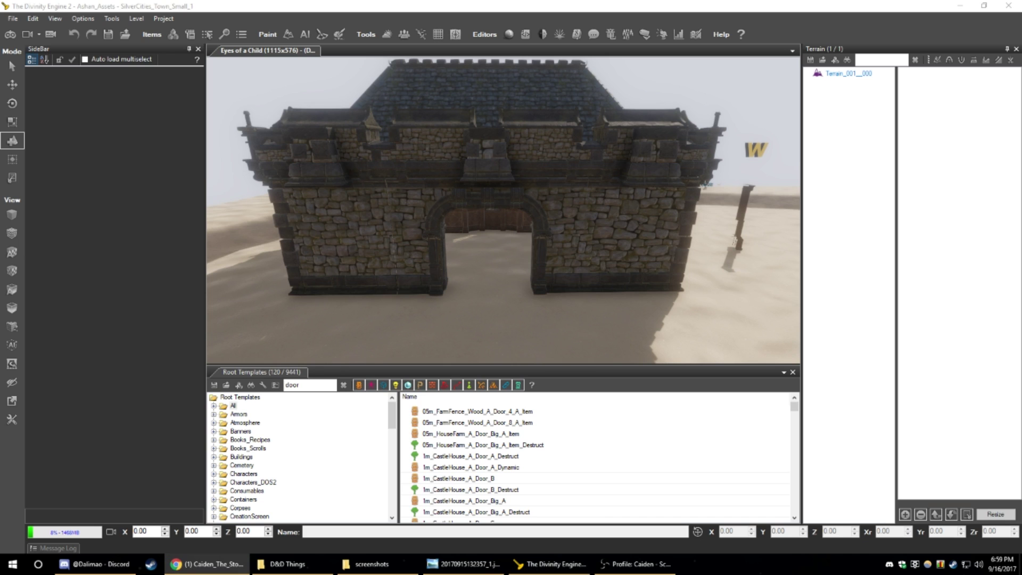
right_click_drag(750, 261, 750, 261)
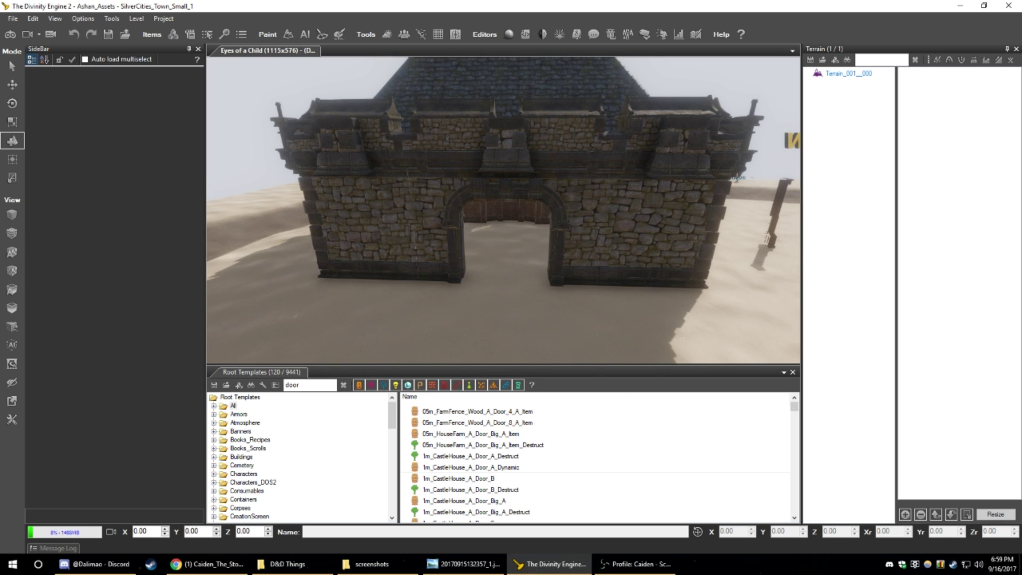
key("alt+Tab")
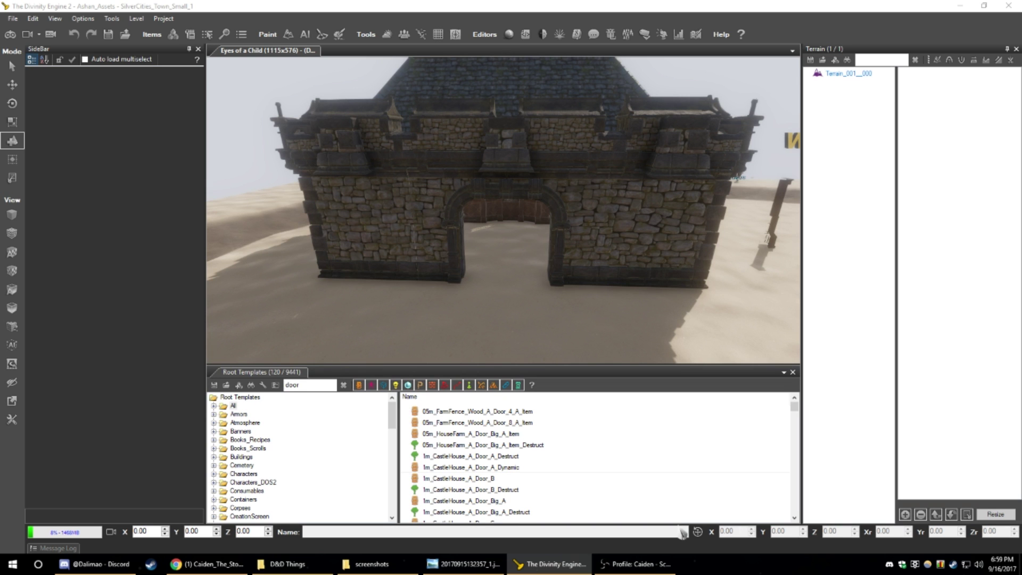
left_click(528, 564)
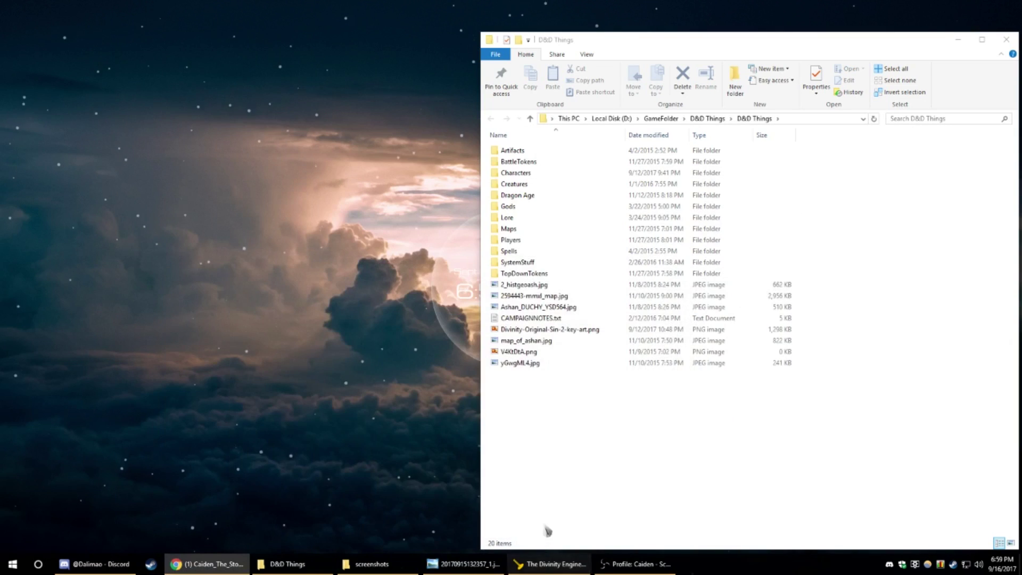
left_click(573, 563)
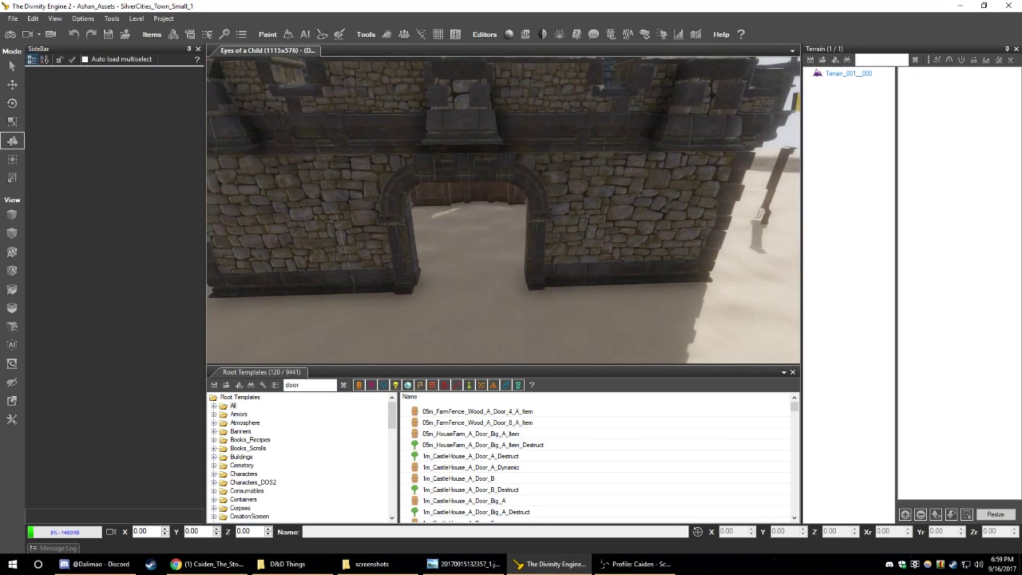
- Preview the HouseFarm big door, the two FarmFence doors and 1m_CastleHouse_A_Door_A_Dynamic against the castle house's archway
right_click_drag(446, 336, 429, 342)
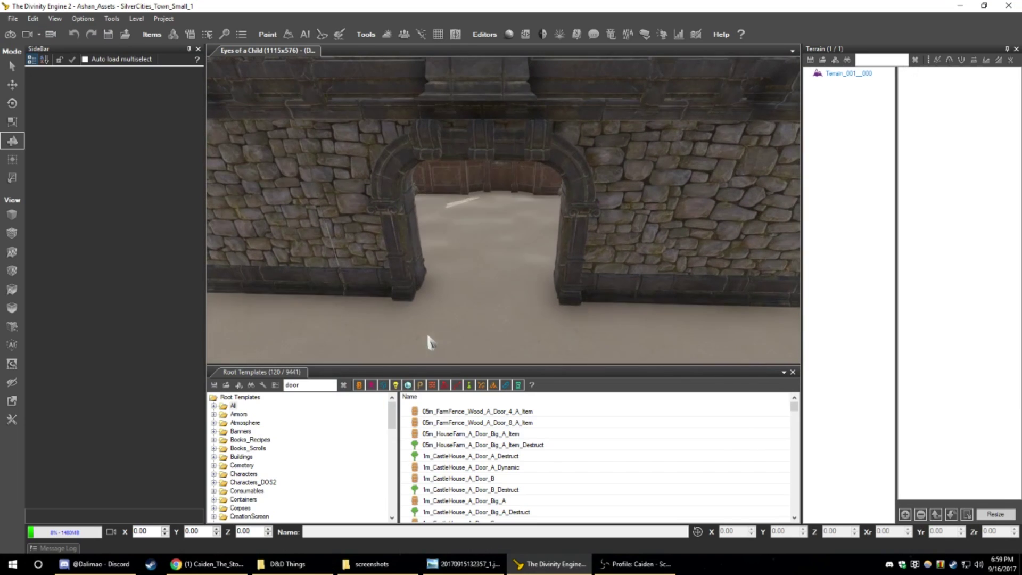
left_click(461, 433)
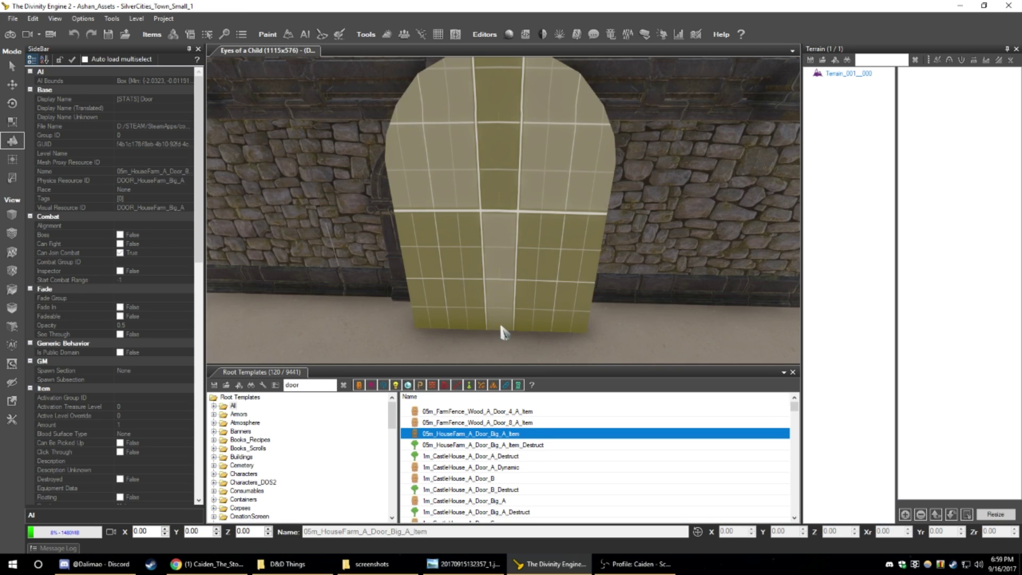
scroll(535, 327, "down", 5)
scroll(537, 330, "up", 5)
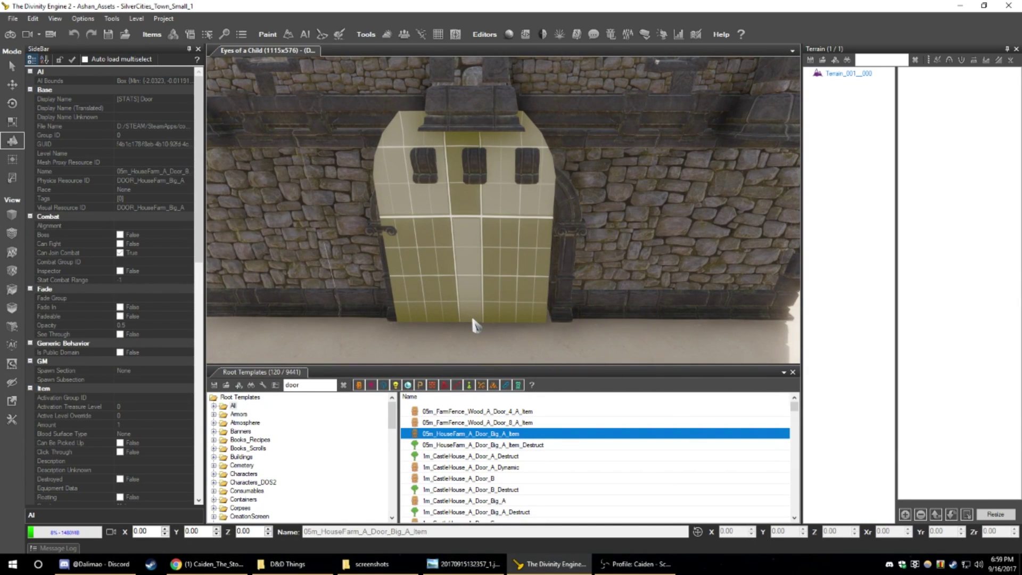
key("Up")
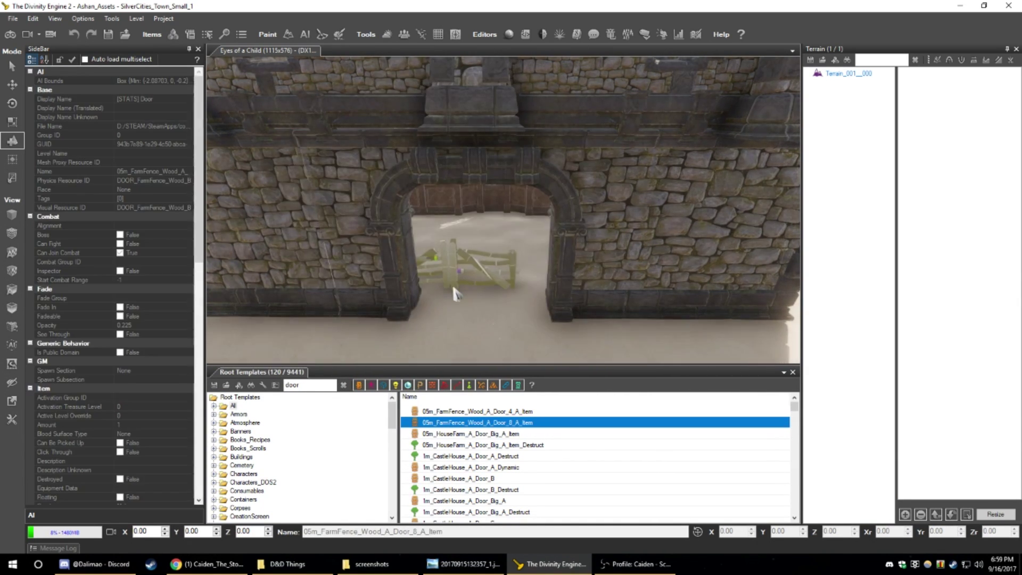
key("Up")
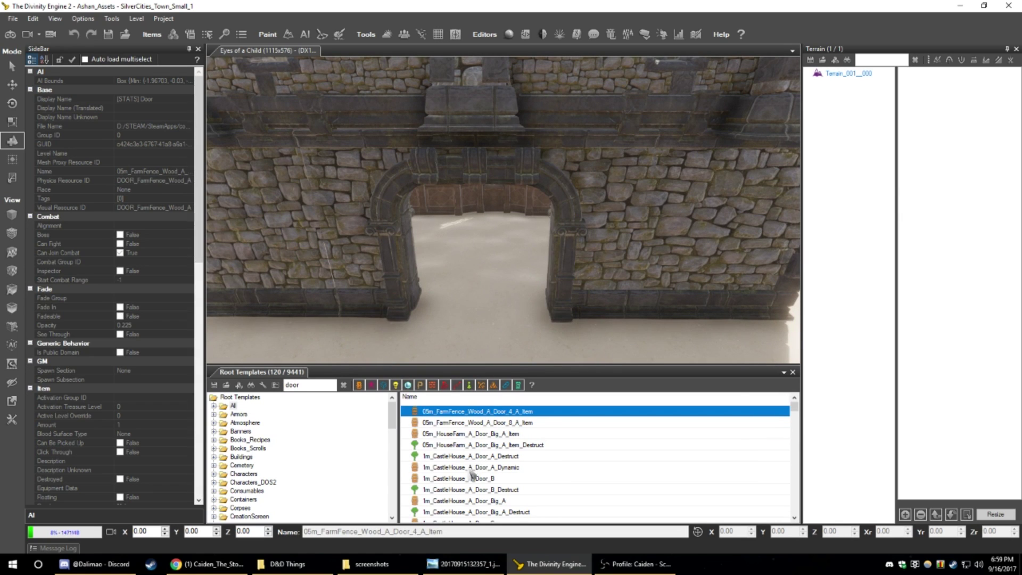
key("Down")
key("Down")
key("Down")
key("Down")
key("Down")
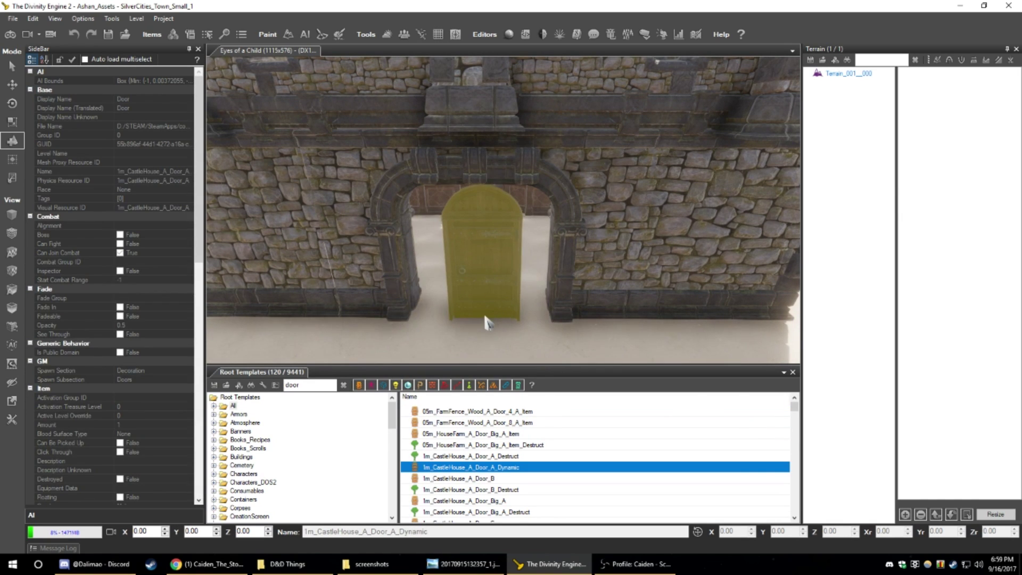
- Place the 1m_CastleHouse_A_Door_B double door in the castle house's archway and leave object placement
left_click(471, 479)
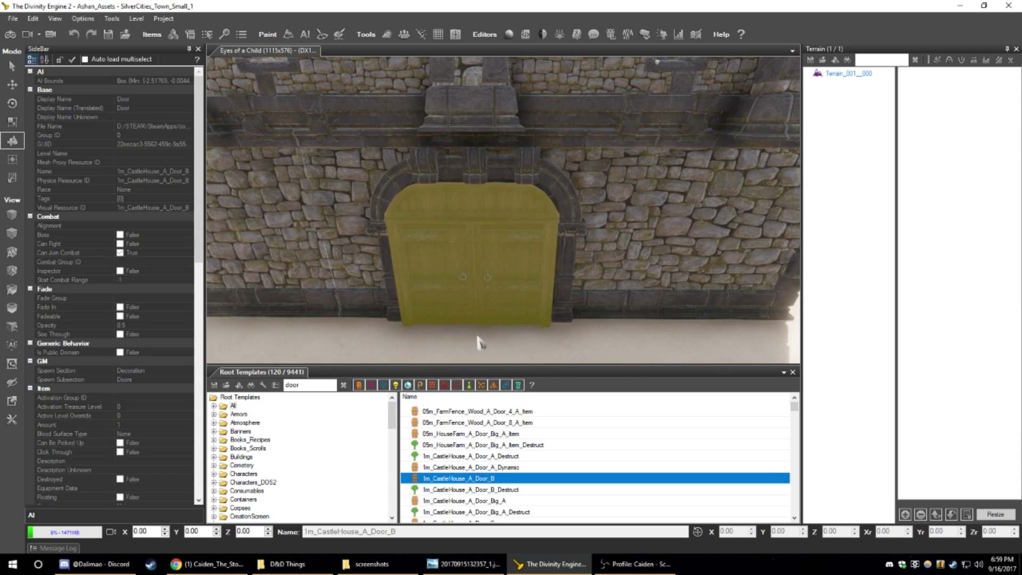
scroll(482, 350, "up", 5)
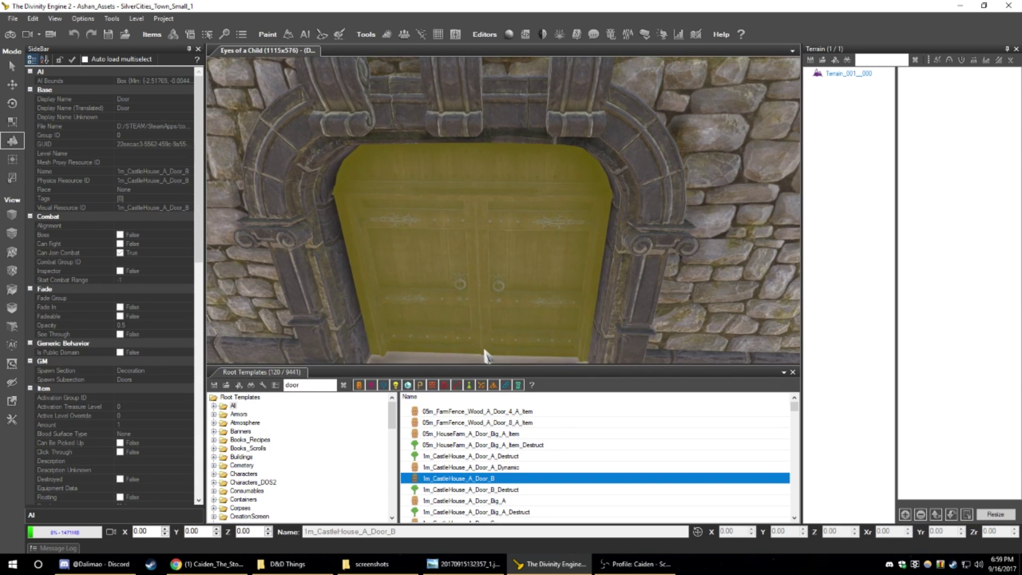
scroll(487, 354, "down", 3)
scroll(486, 350, "up", 2)
middle_click_drag(477, 356, 383, 315)
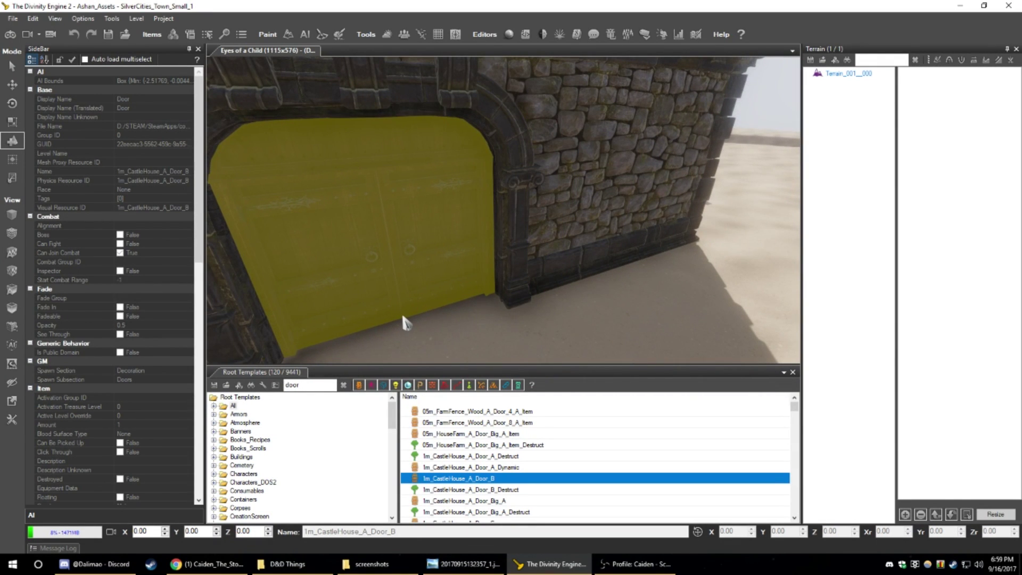
middle_click_drag(403, 322, 641, 306)
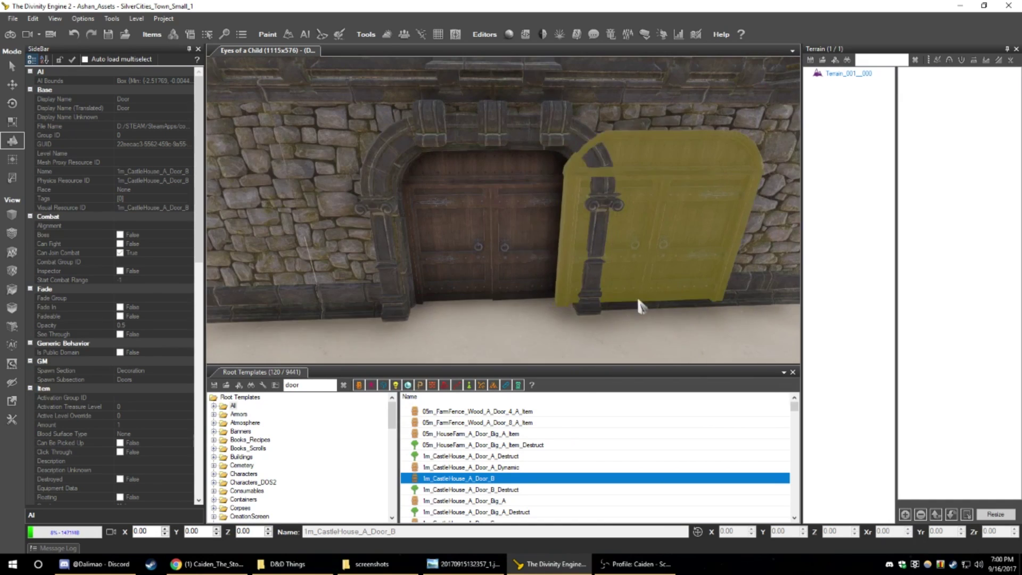
key("Escape")
- Lower the double door in the archway slightly to a Y position of -0.04
scroll(642, 306, "up", 5)
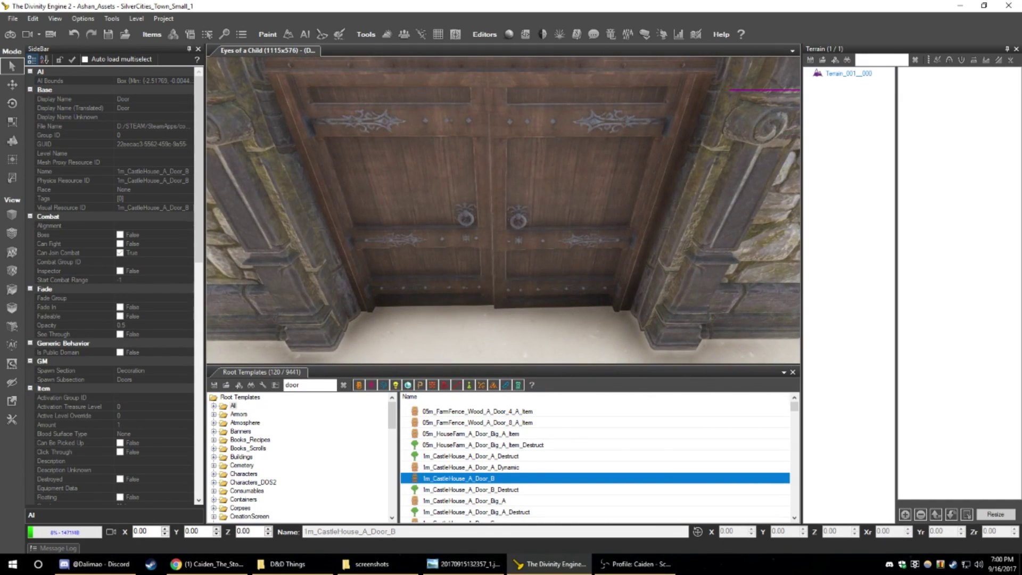
scroll(565, 315, "down", 4)
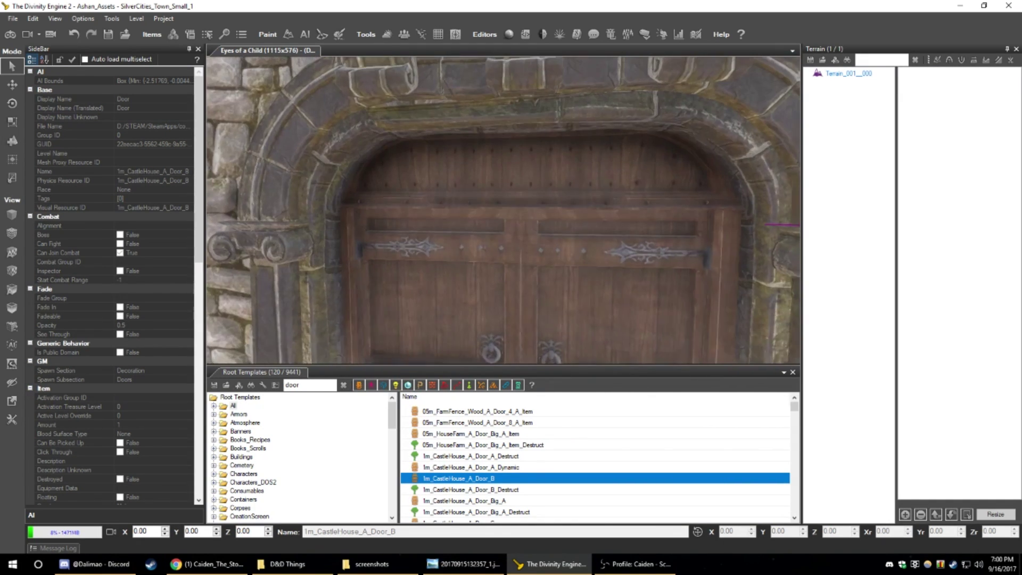
left_click(519, 309)
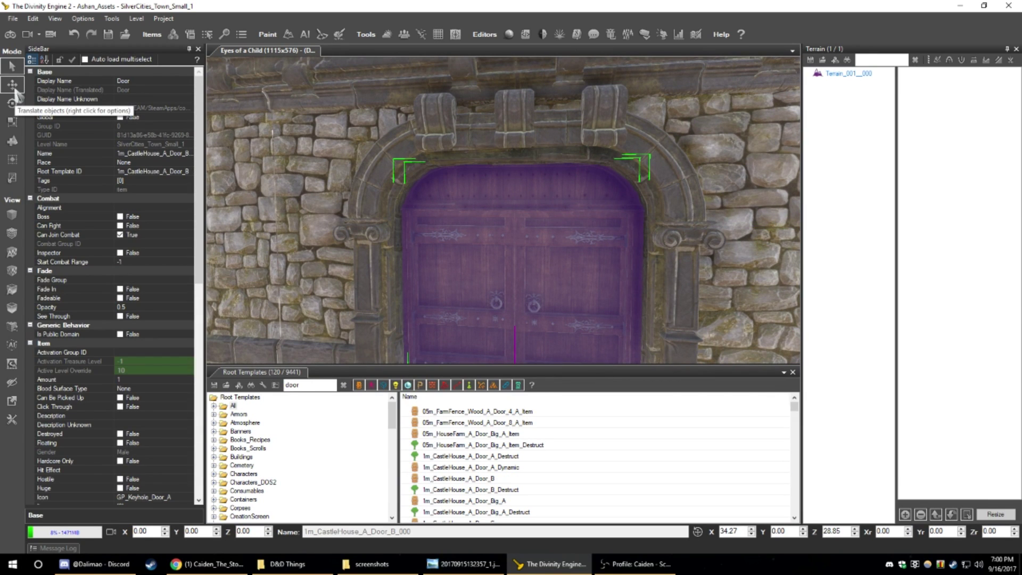
left_click(15, 90)
right_click_drag(330, 154, 375, 208)
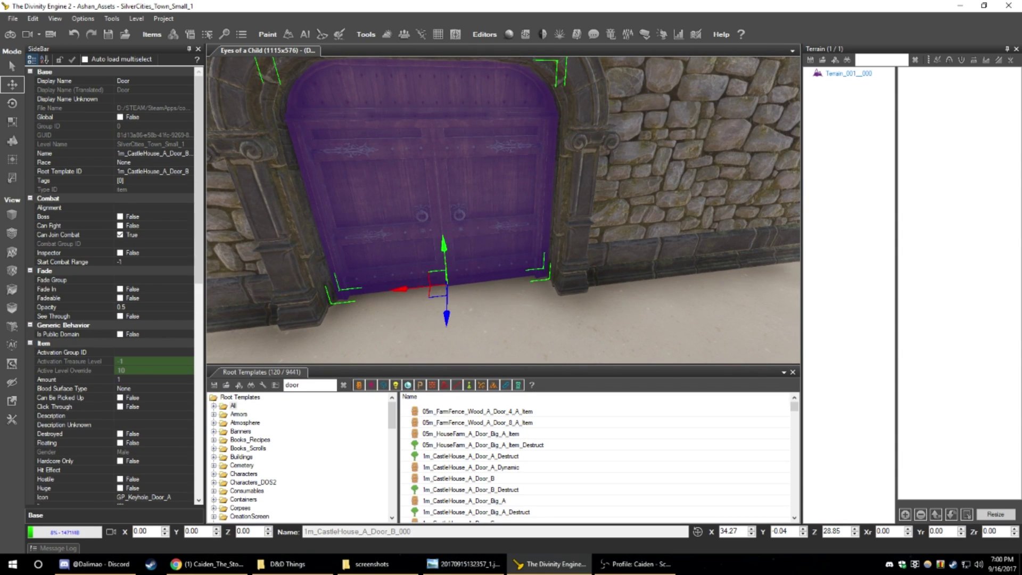
right_click_drag(375, 208, 351, 179)
scroll(441, 213, "up", 4)
scroll(441, 213, "down", 3)
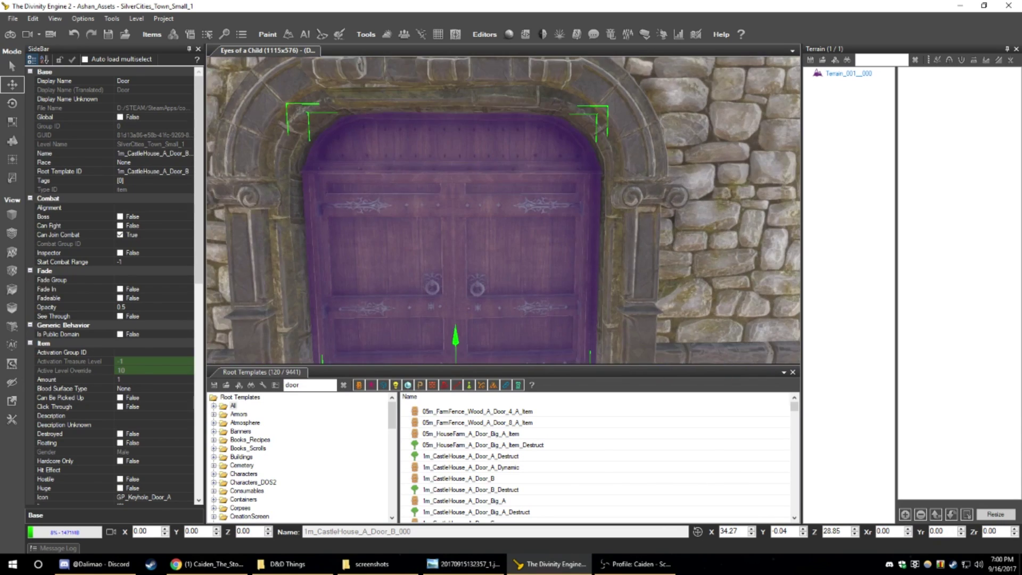
right_click_drag(490, 184, 470, 217)
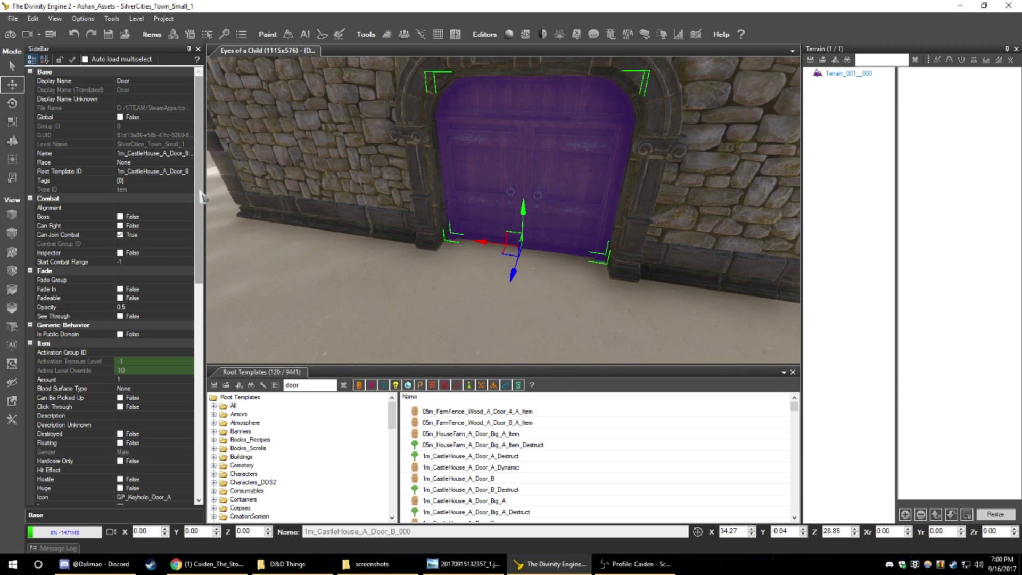
- Remove the castle door's existing use action, add a new Door action in its place, and apply it
left_click_drag(199, 153, 211, 246)
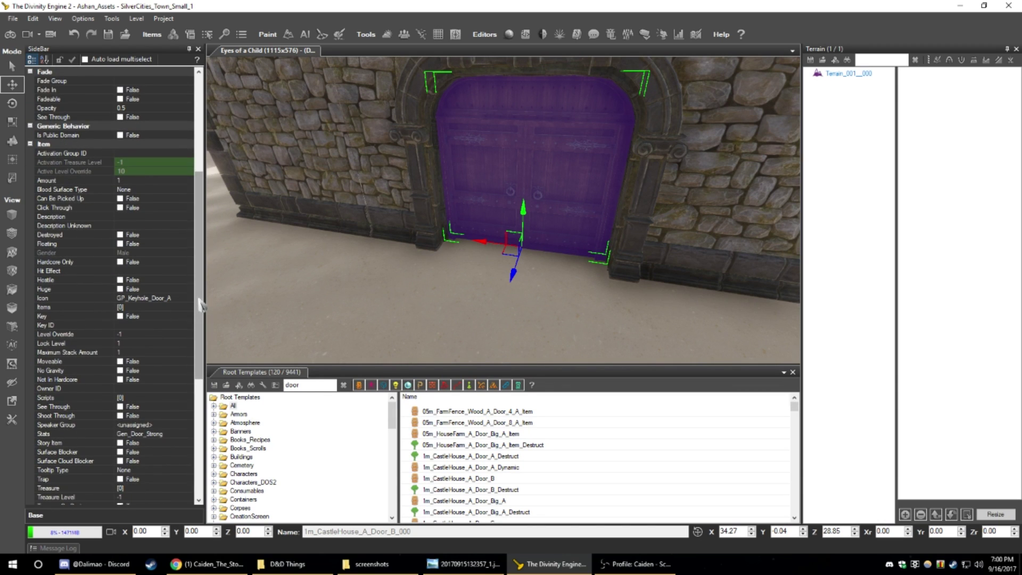
scroll(136, 309, "down", 8)
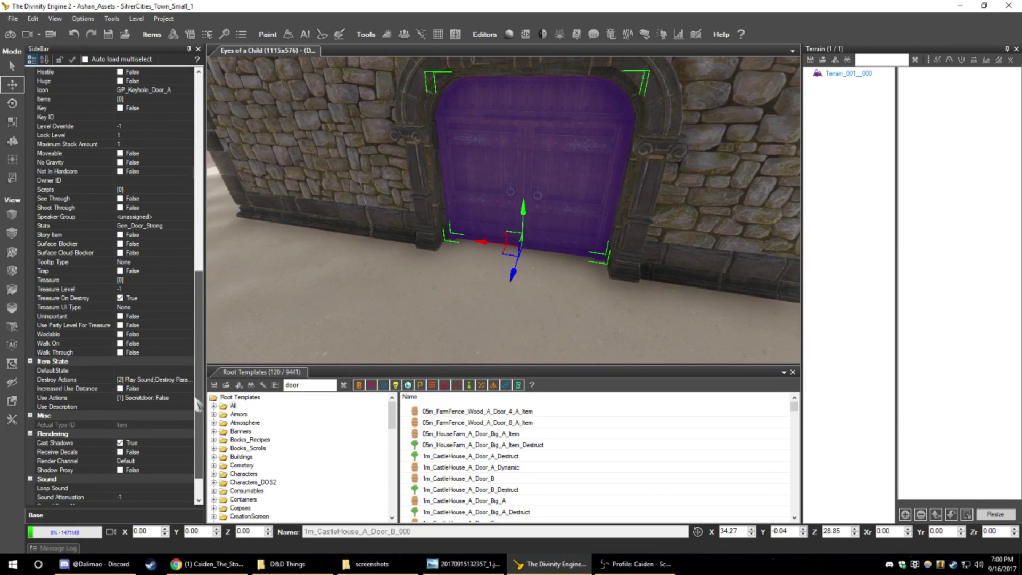
left_click(184, 399)
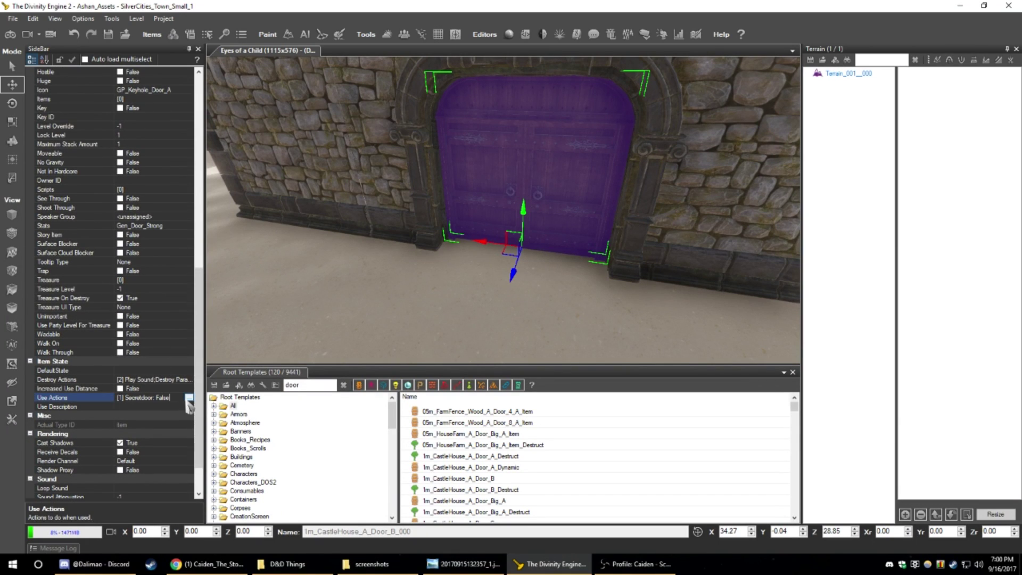
left_click(189, 397)
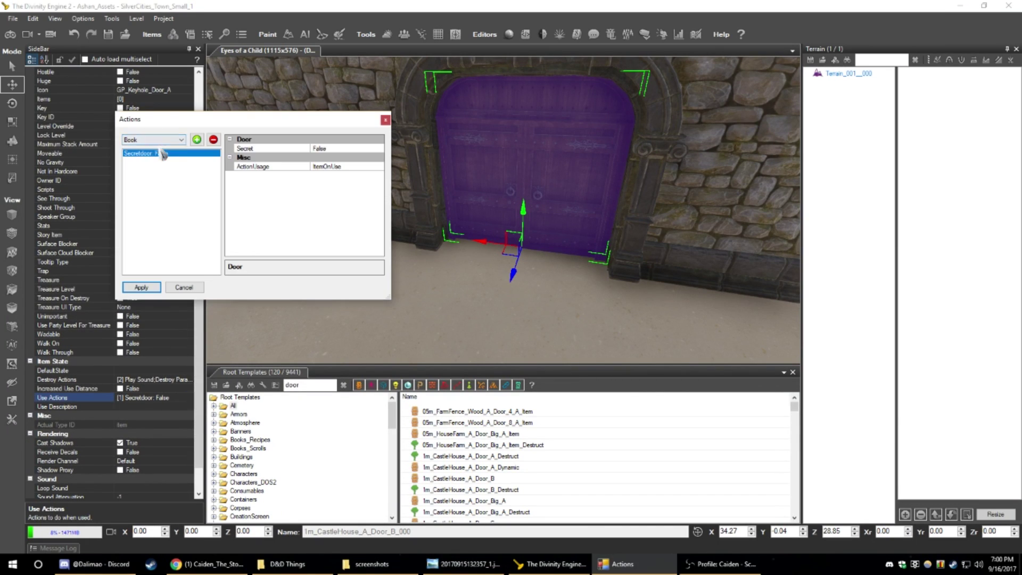
left_click(213, 141)
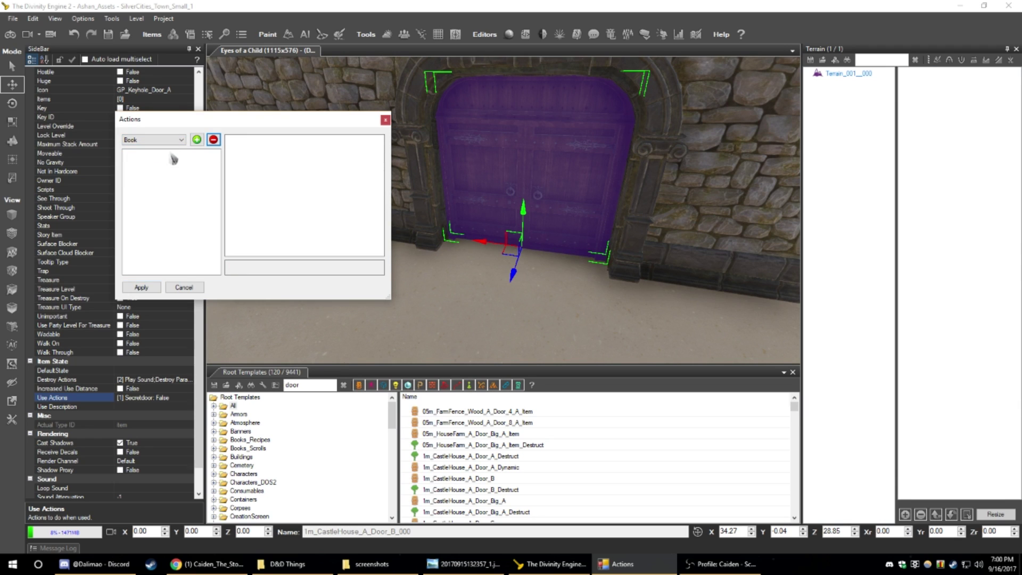
left_click(160, 140)
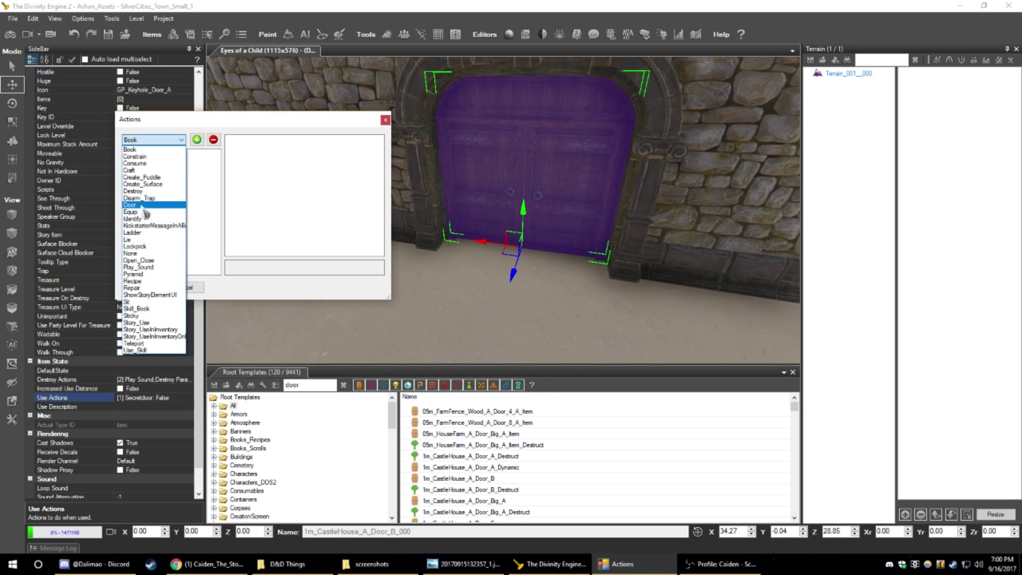
left_click(160, 205)
left_click(197, 140)
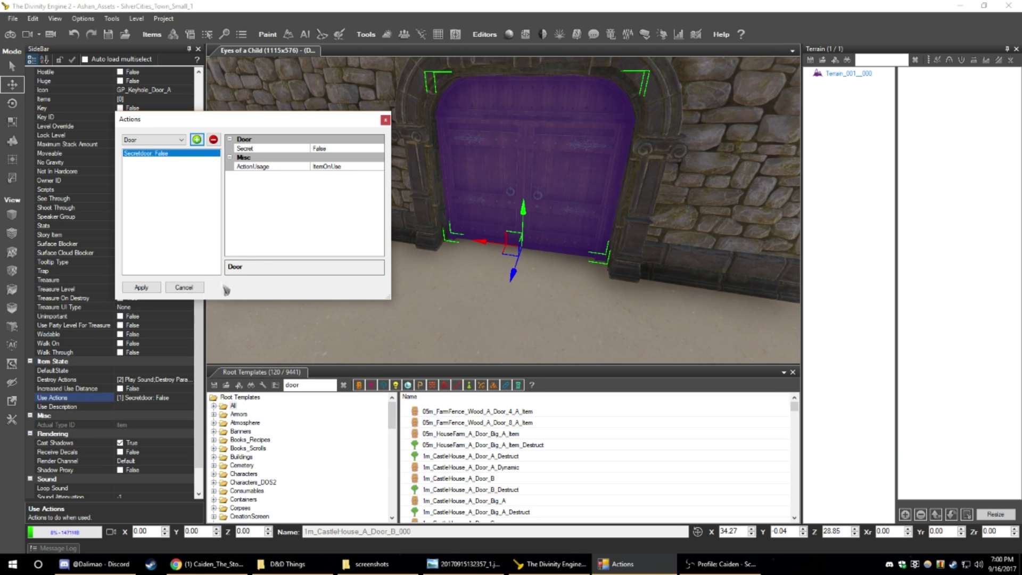
left_click(141, 288)
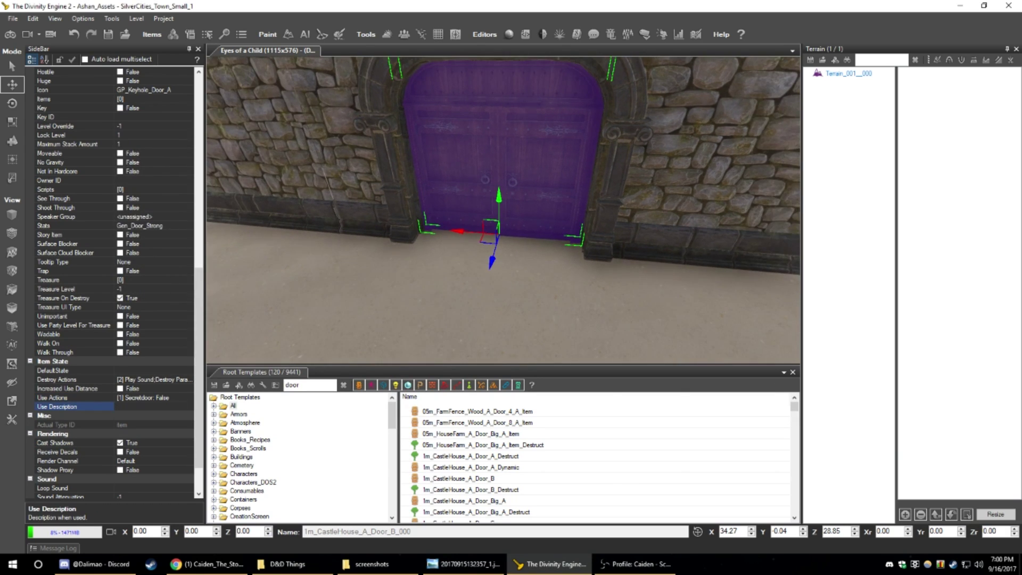
- Start game mode to test the level, saving the unsaved items
key("s")
right_click_drag(504, 211, 452, 229)
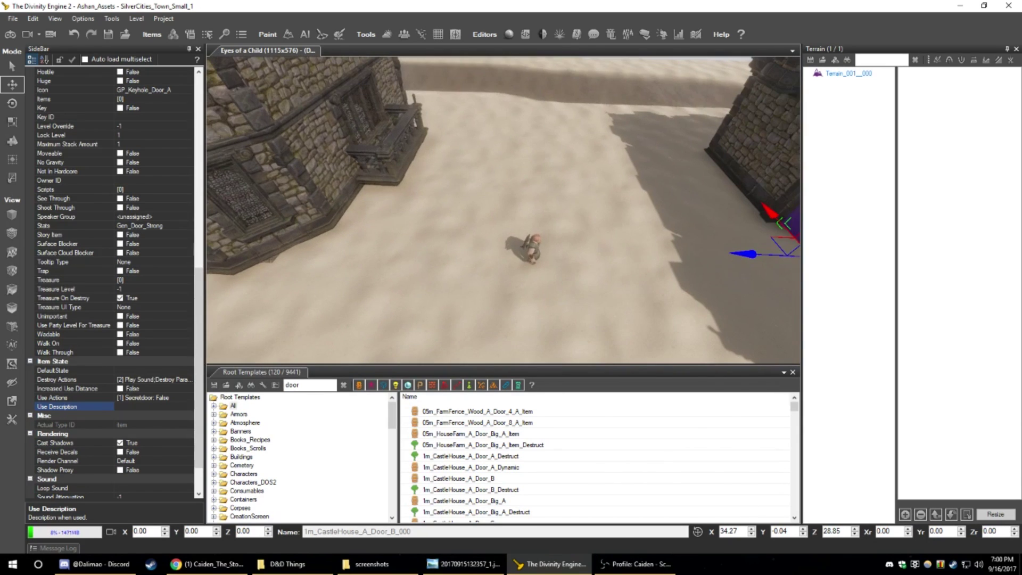
left_click(11, 38)
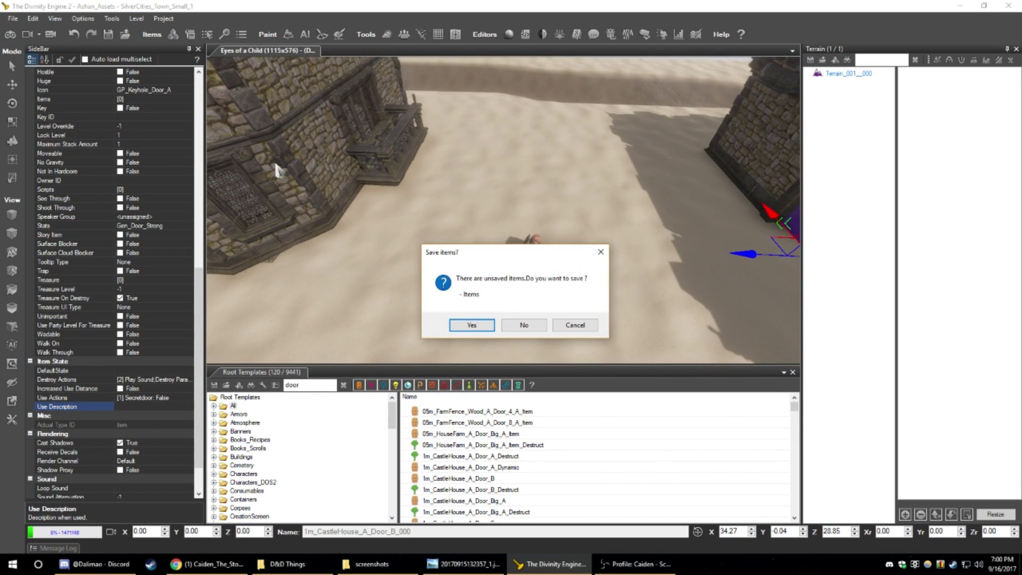
left_click(472, 326)
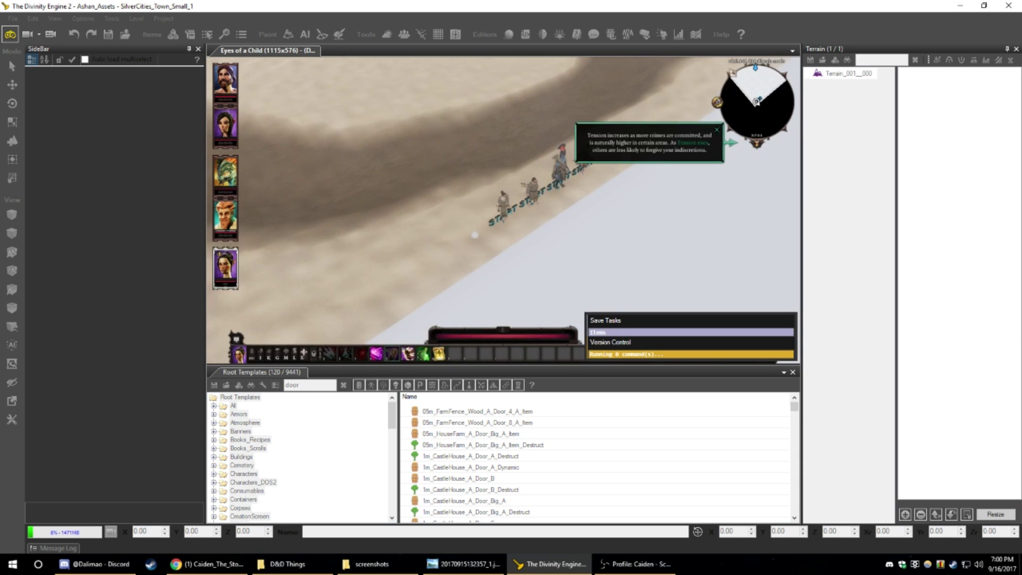
- Dismiss the tension tip and walk the character across the sand to the castle house's double door
left_click(409, 97)
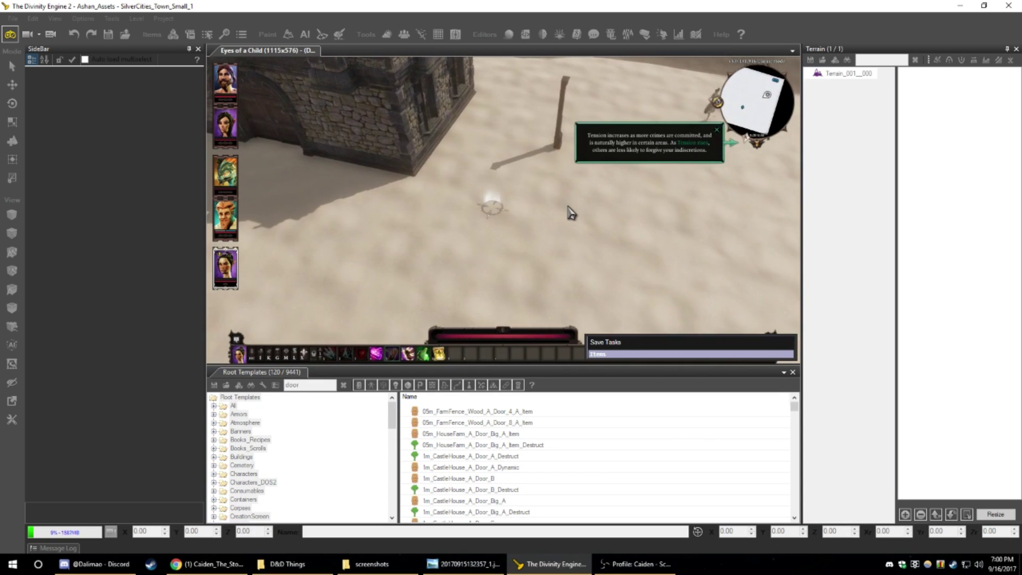
left_click(717, 131)
middle_click_drag(372, 210, 480, 251)
left_click(495, 253)
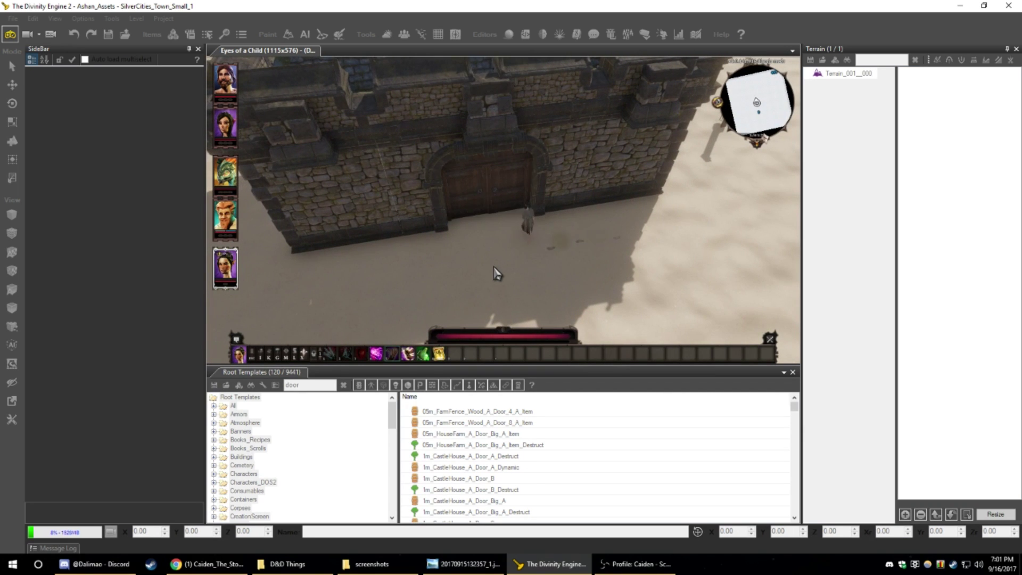
scroll(495, 268, "up", 4)
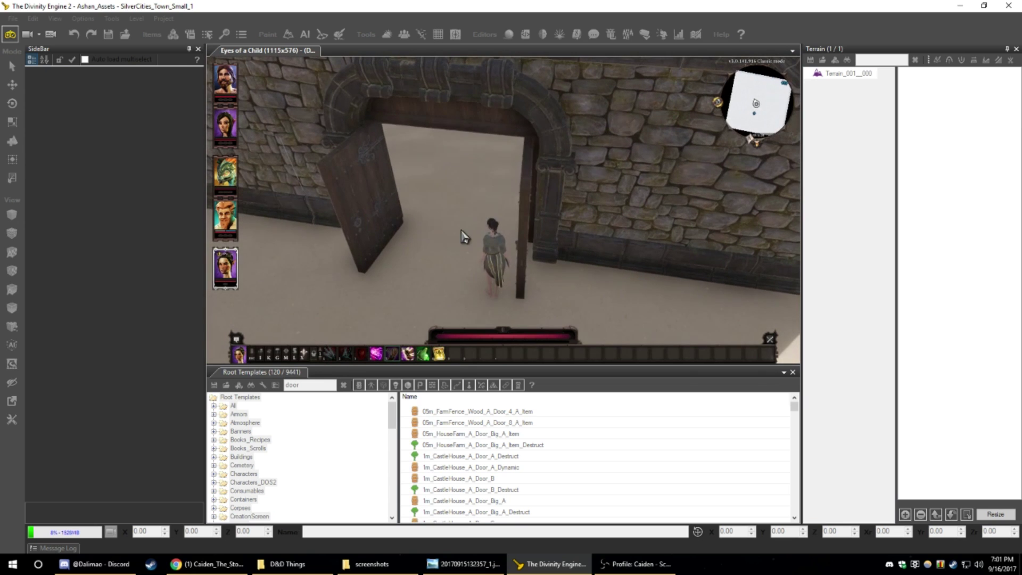
- Test the castle house's double door by closing and opening it repeatedly with the character
left_click(368, 198)
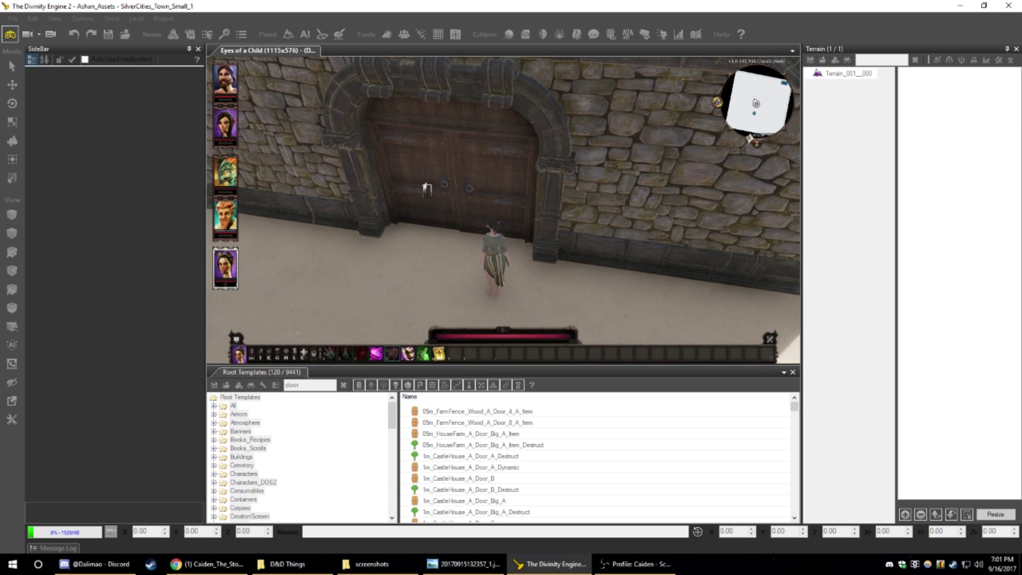
left_click(427, 190)
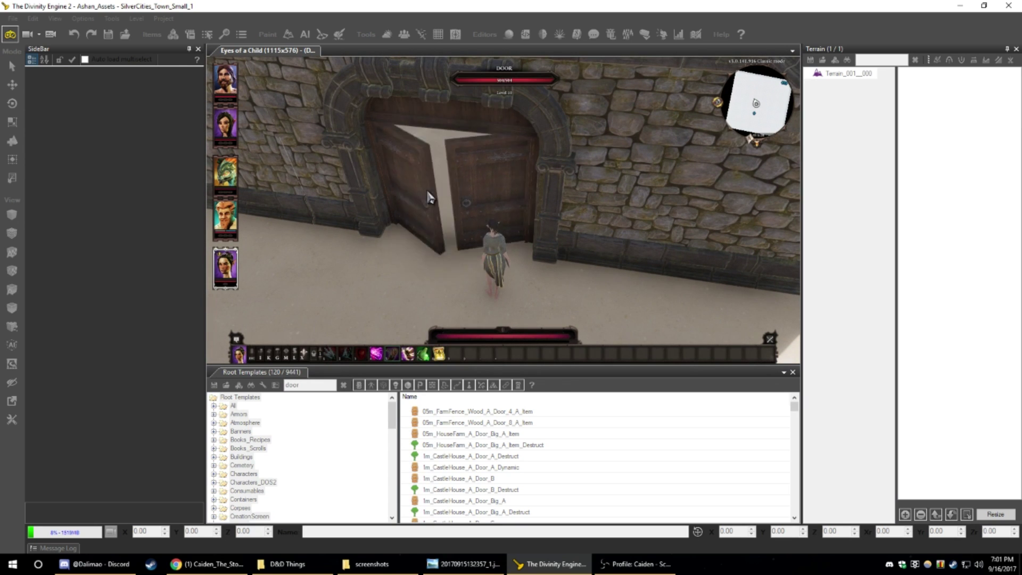
left_click(379, 199)
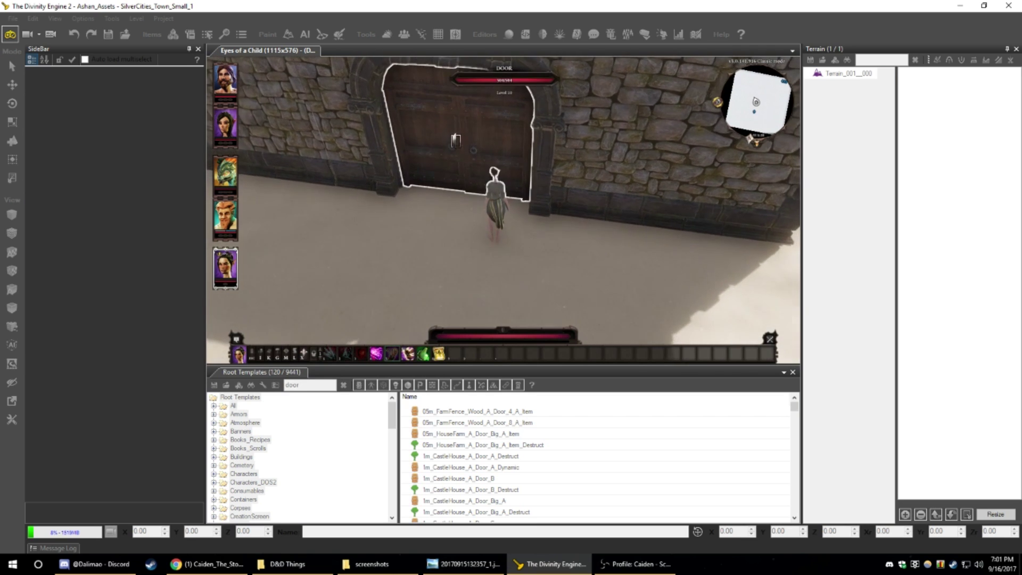
left_click(454, 157)
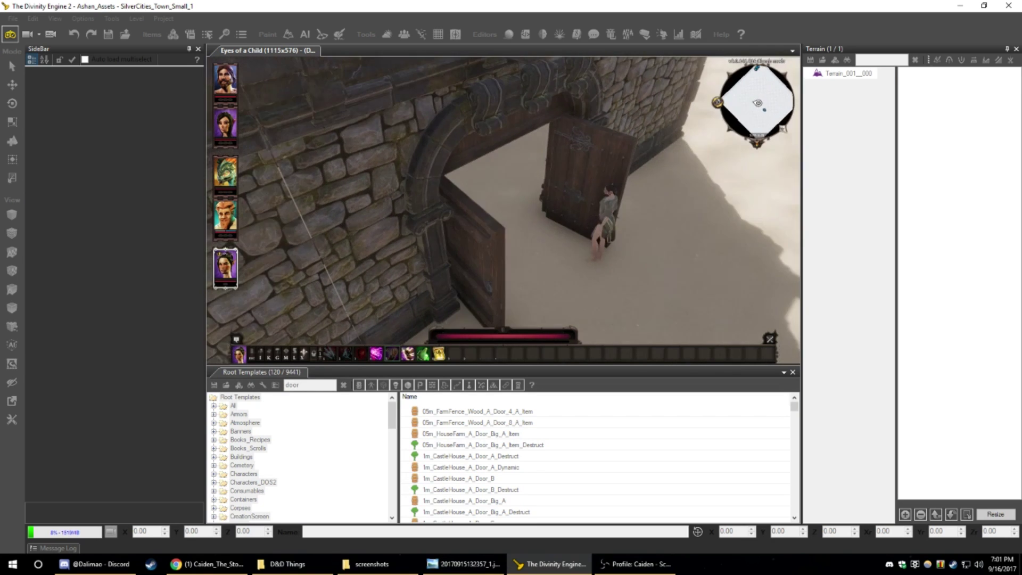
- Walk the character away from the castle house's open door and exit game mode
middle_click_drag(454, 158, 559, 157)
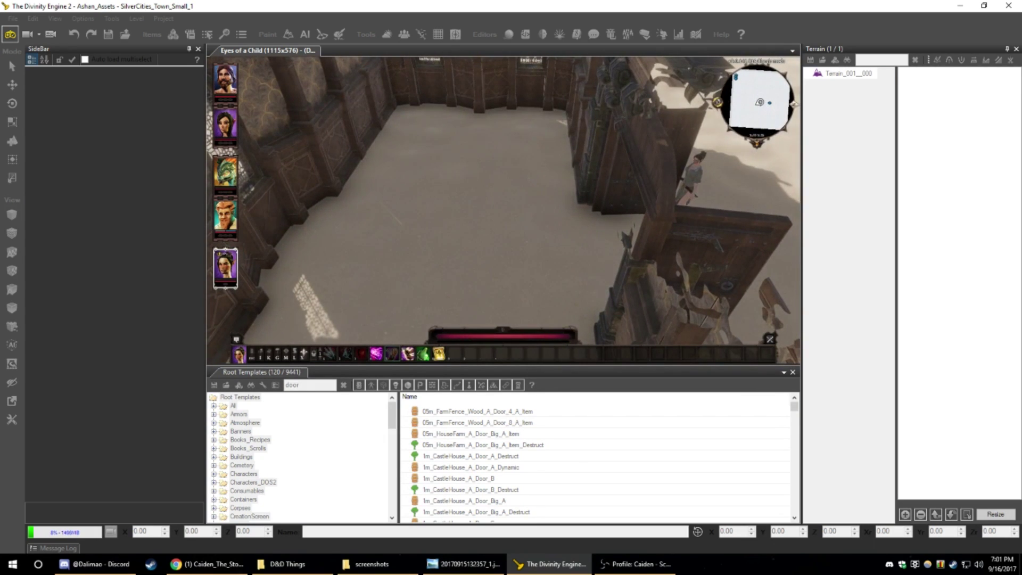
middle_click_drag(454, 158, 617, 158)
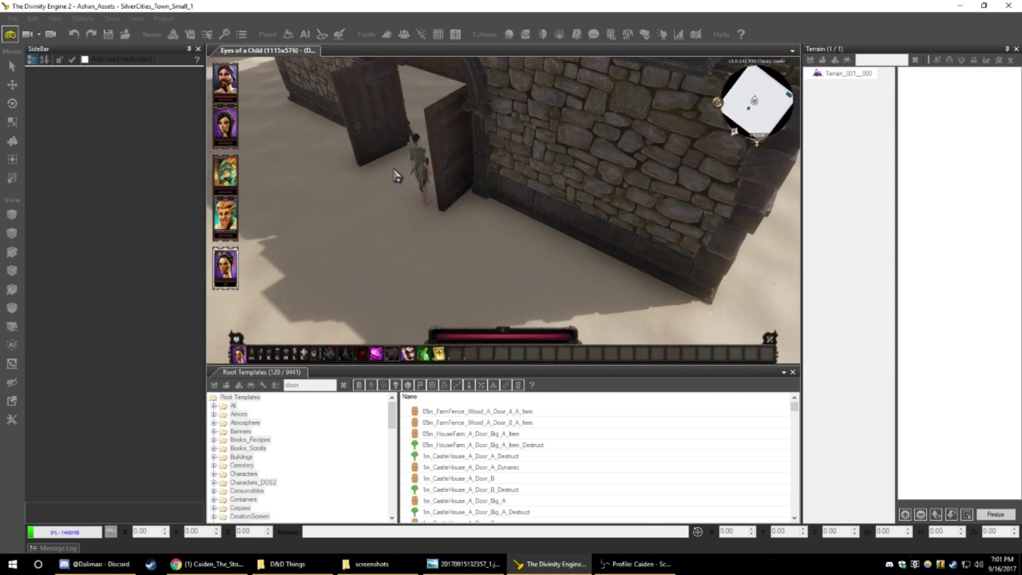
left_click(349, 256)
left_click(413, 278)
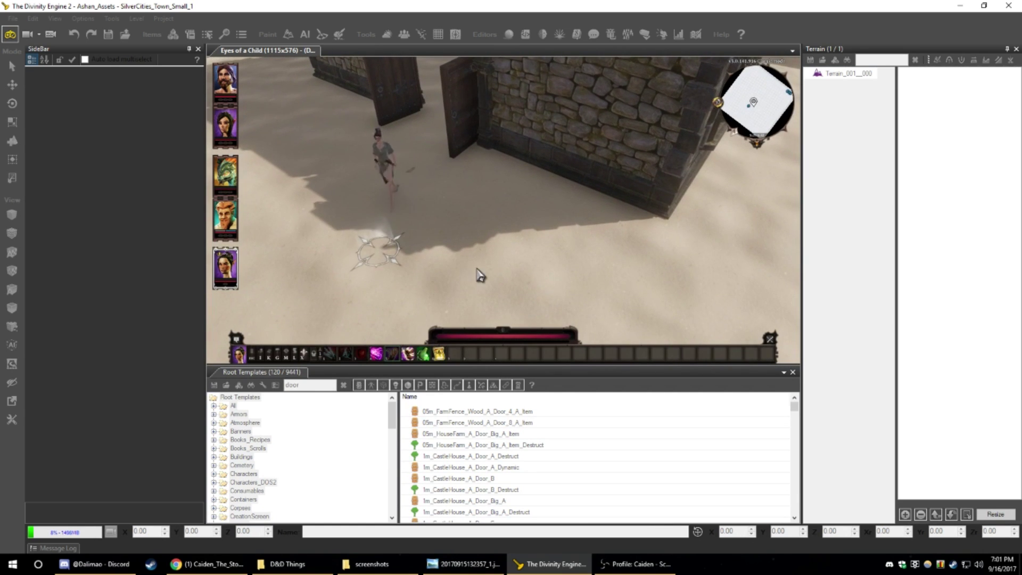
left_click(503, 274)
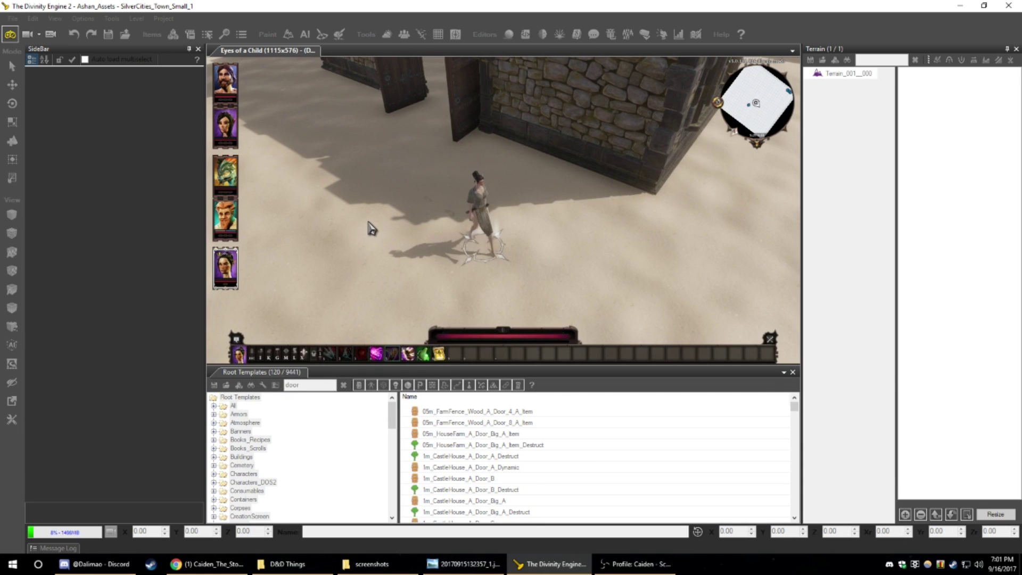
left_click(10, 34)
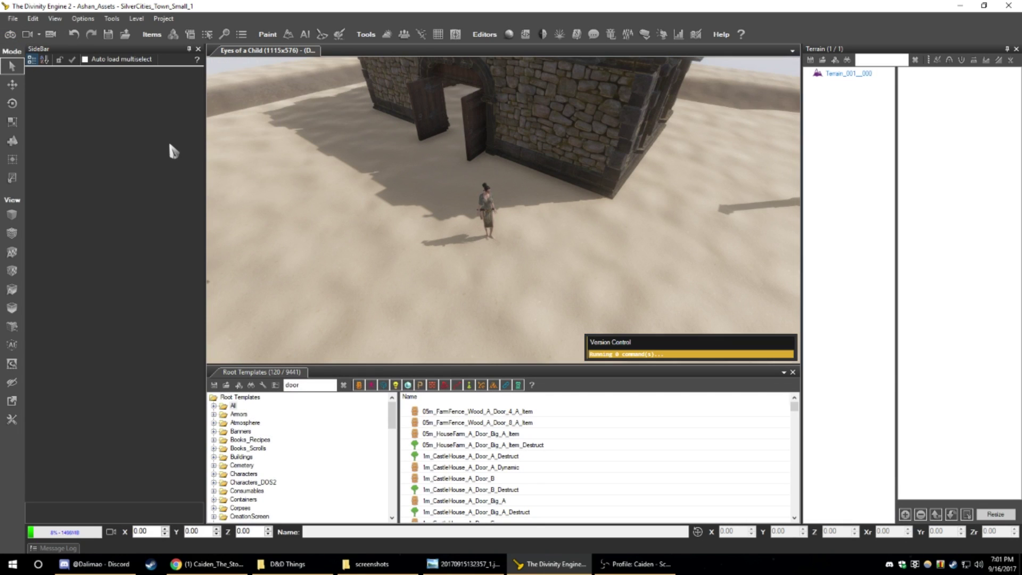
- Select the Terrain_001__000 terrain and activate the Paint terrain tool
key("w")
right_click_drag(366, 183, 415, 154)
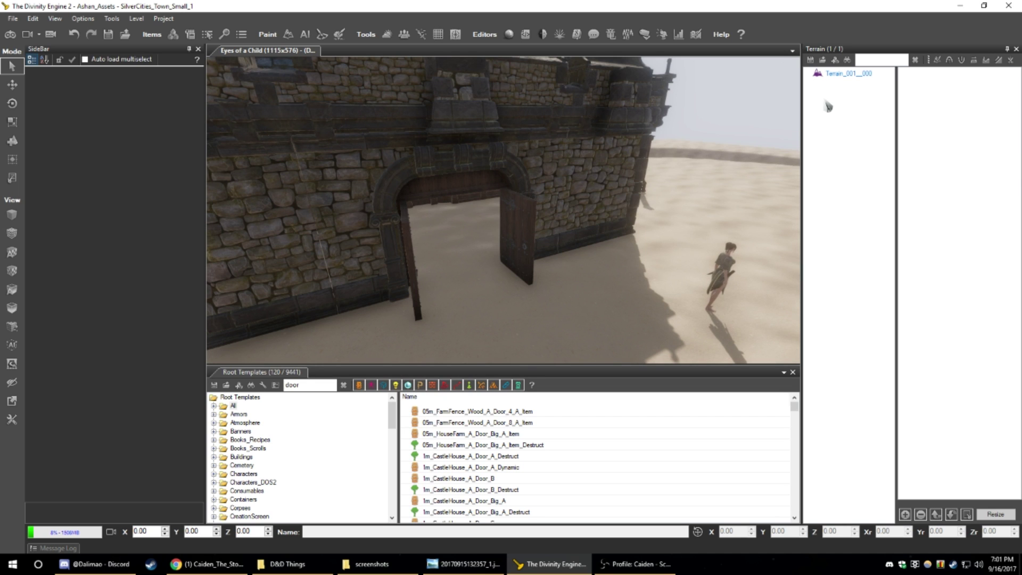
left_click(849, 74)
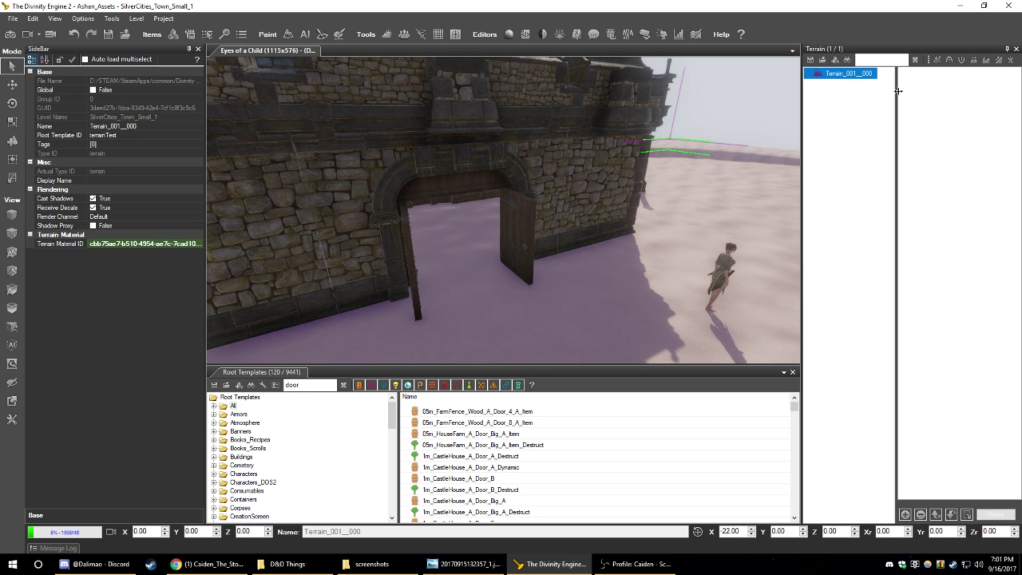
scroll(702, 183, "down", 5)
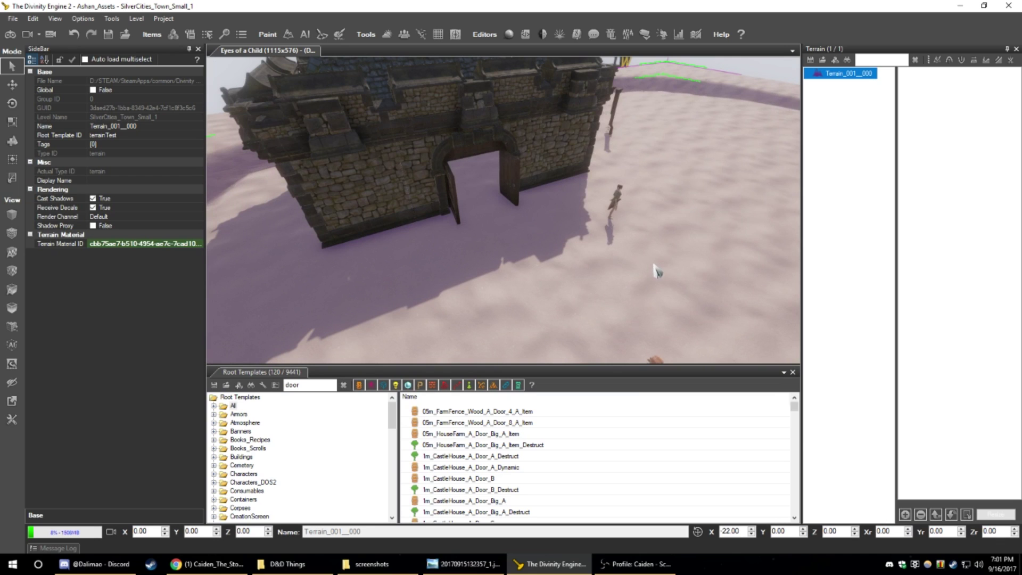
left_click(656, 271)
left_click(848, 74)
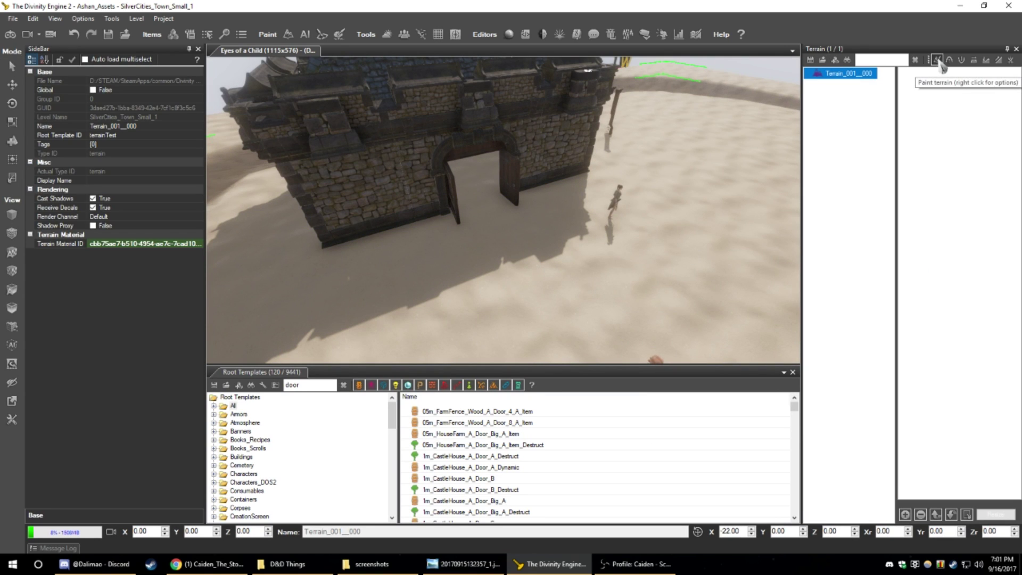
left_click(940, 62)
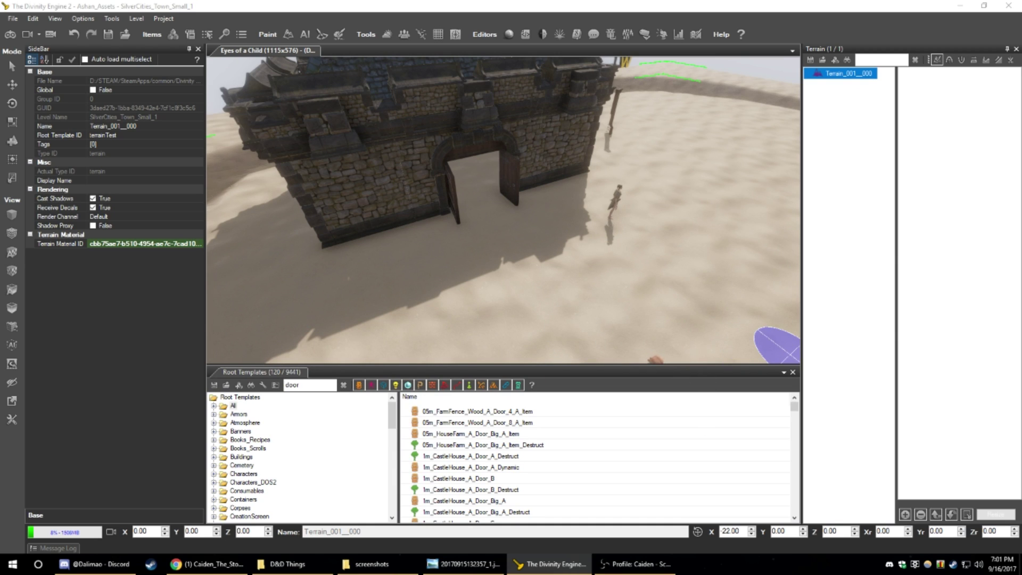
- Filter the Resource Manager's materials by "paving" and add TR_Paving_HumansDungeonFloor_B_PBR as a paint layer of the terrain
left_click_drag(1019, 191, 526, 158)
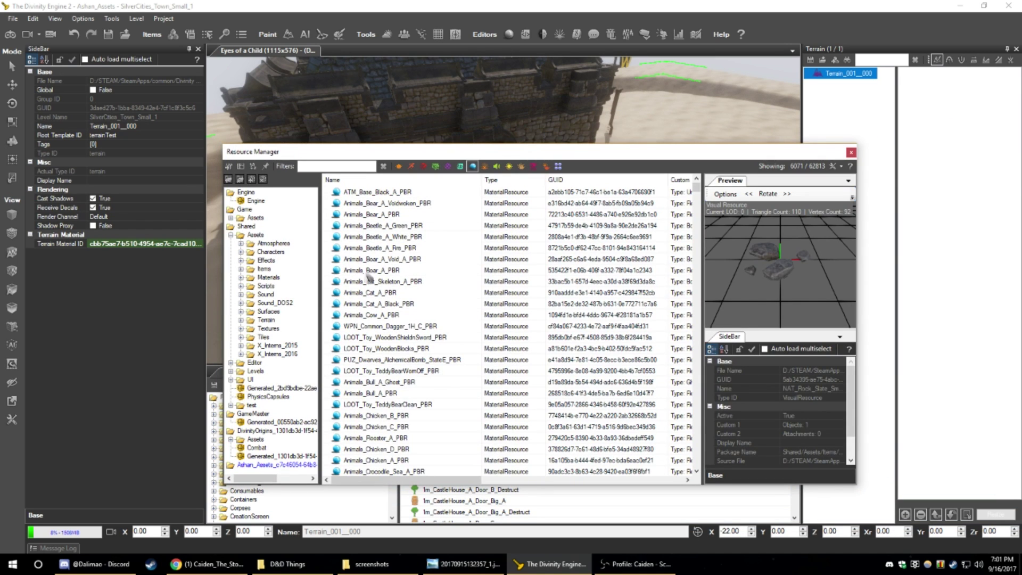
scroll(433, 316, "down", 2)
scroll(419, 304, "up", 2)
type("ving")
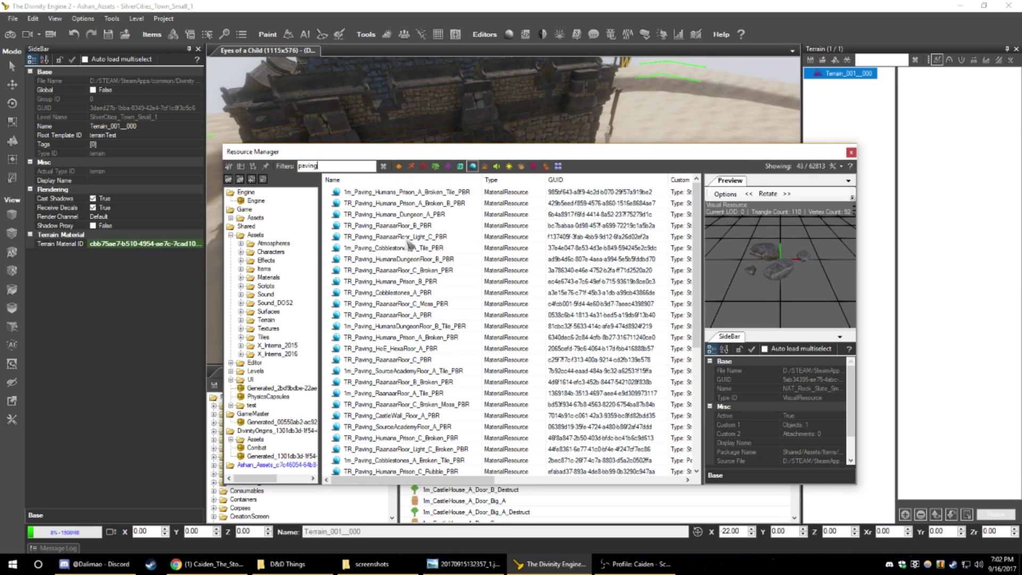
left_click(404, 261)
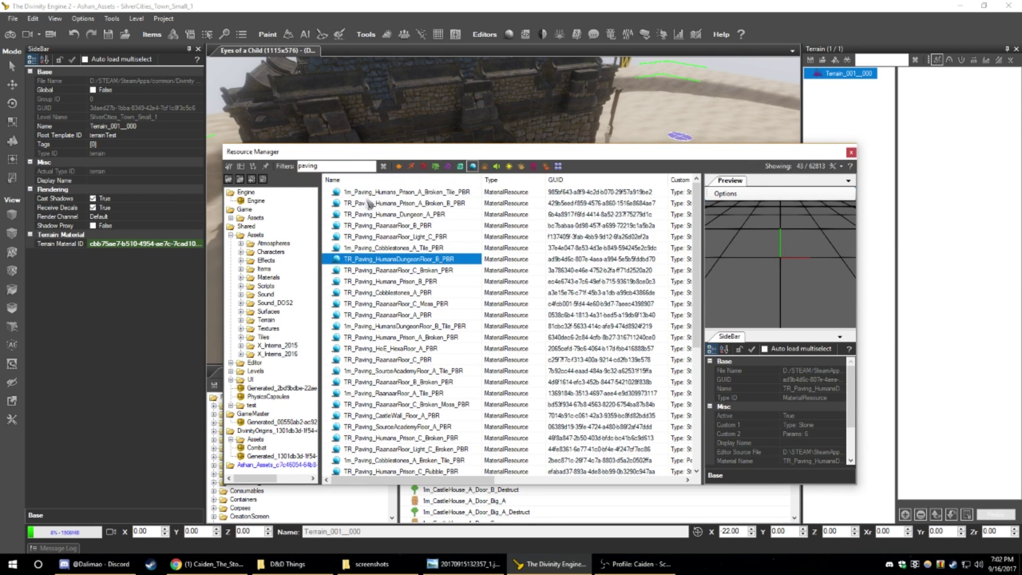
left_click(906, 516)
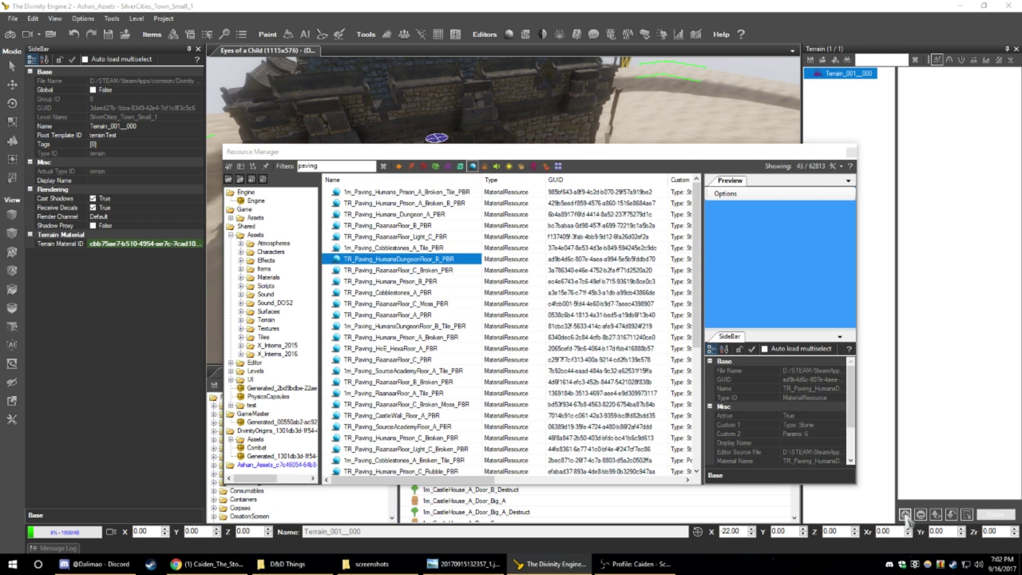
left_click(560, 326)
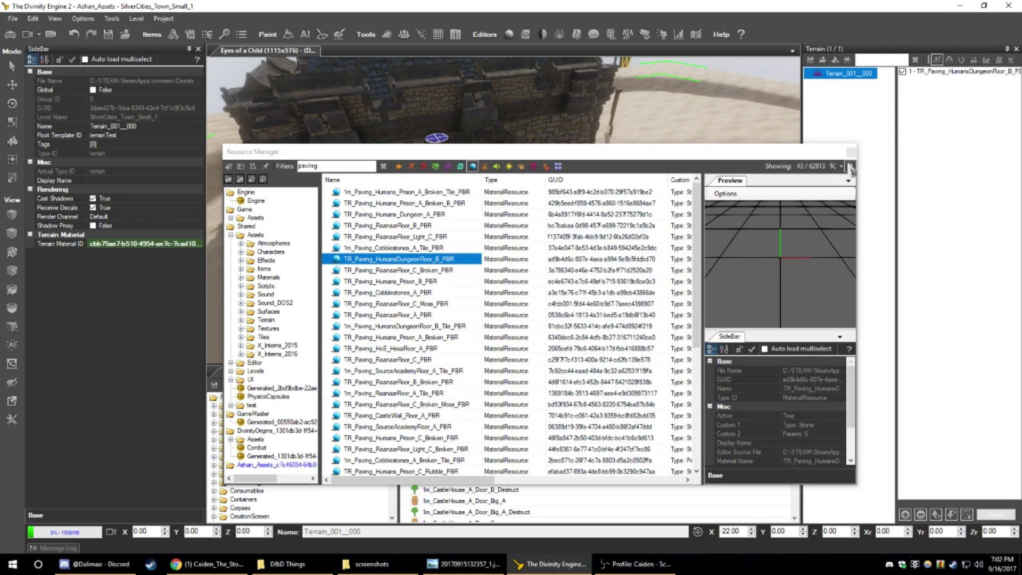
left_click_drag(750, 155, 750, 155)
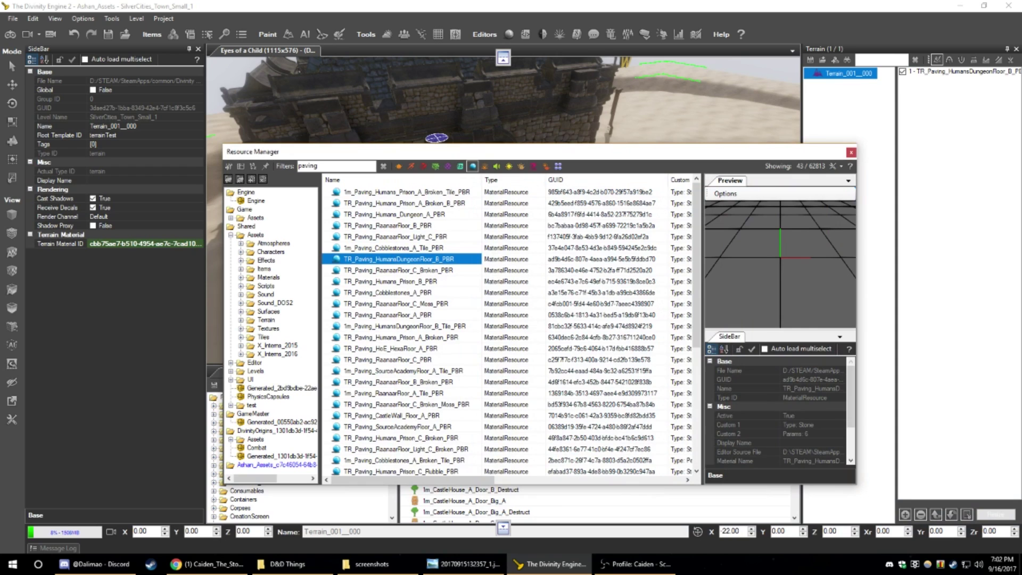
left_click(851, 153)
- Paint a small test patch of the paving material on the sand in front of the castle house
middle_click_drag(760, 219, 727, 225)
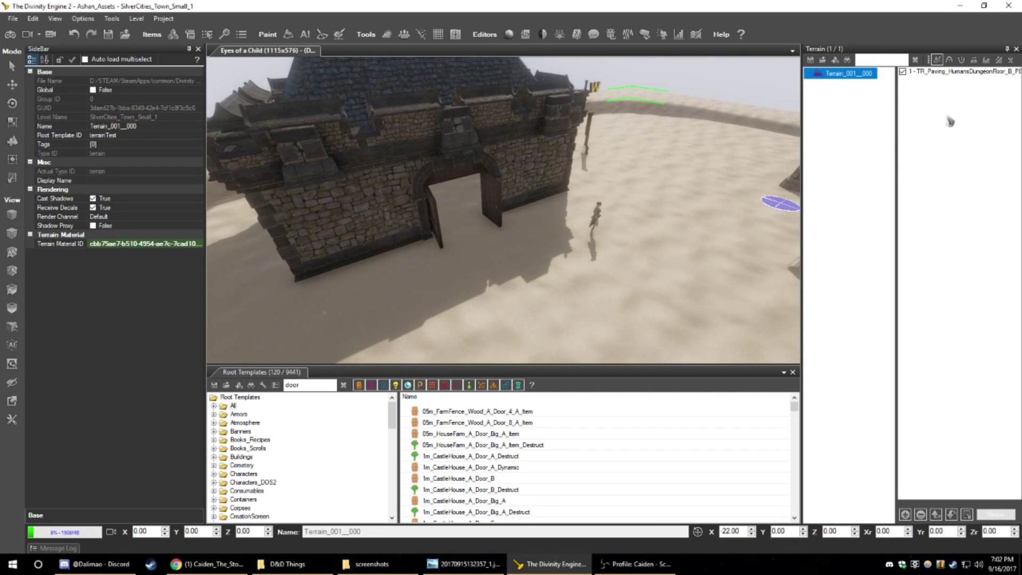
left_click(482, 318)
left_click_drag(527, 315, 486, 322)
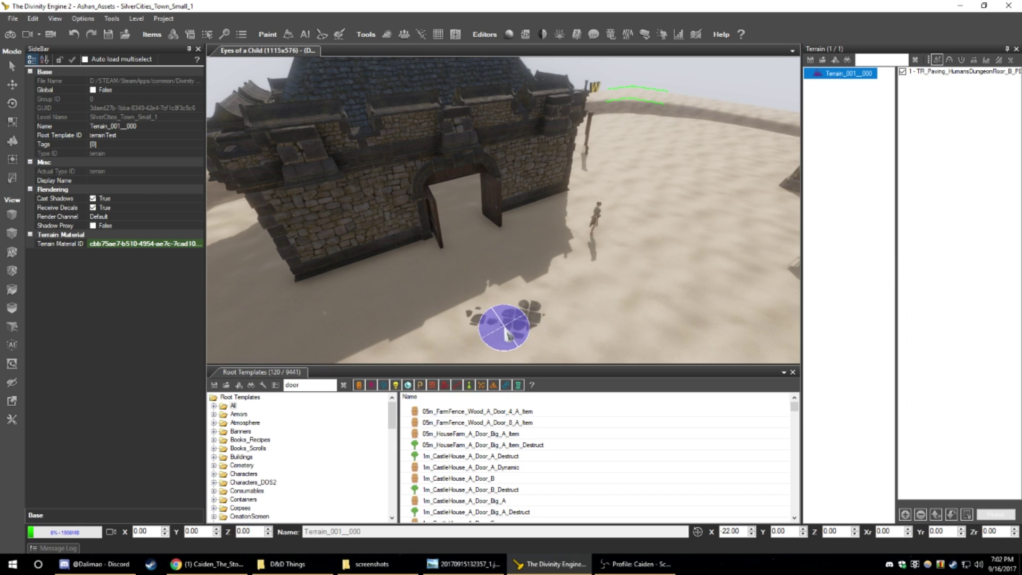
- Examine the clamp, radius and strength settings in the terrain paint options and close them
right_click(941, 61)
mouse_move(984, 66)
left_mouse_down()
mouse_move(762, 75)
mouse_move(545, 130)
left_mouse_up()
left_click_drag(603, 145, 605, 149)
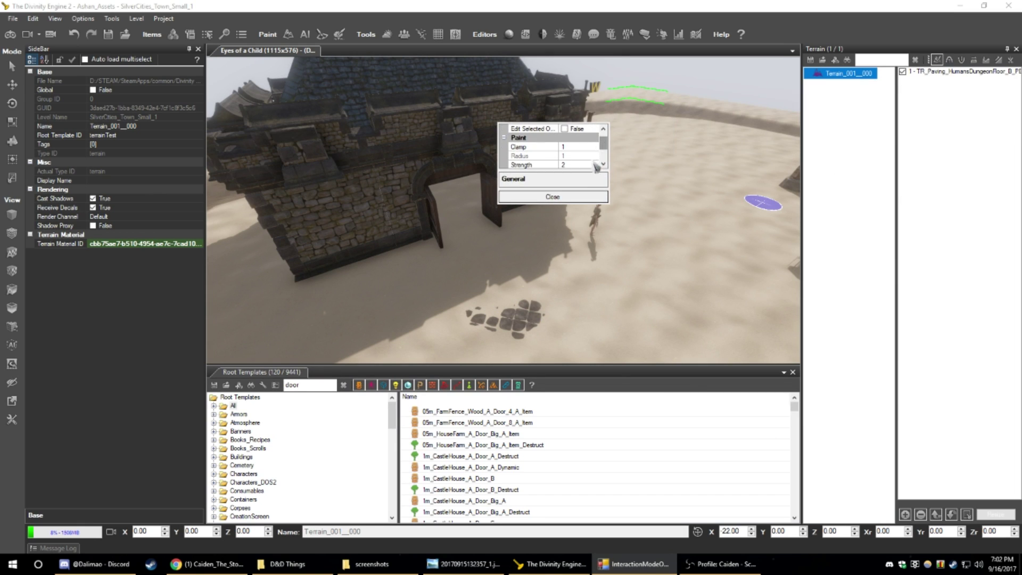
left_click(592, 162)
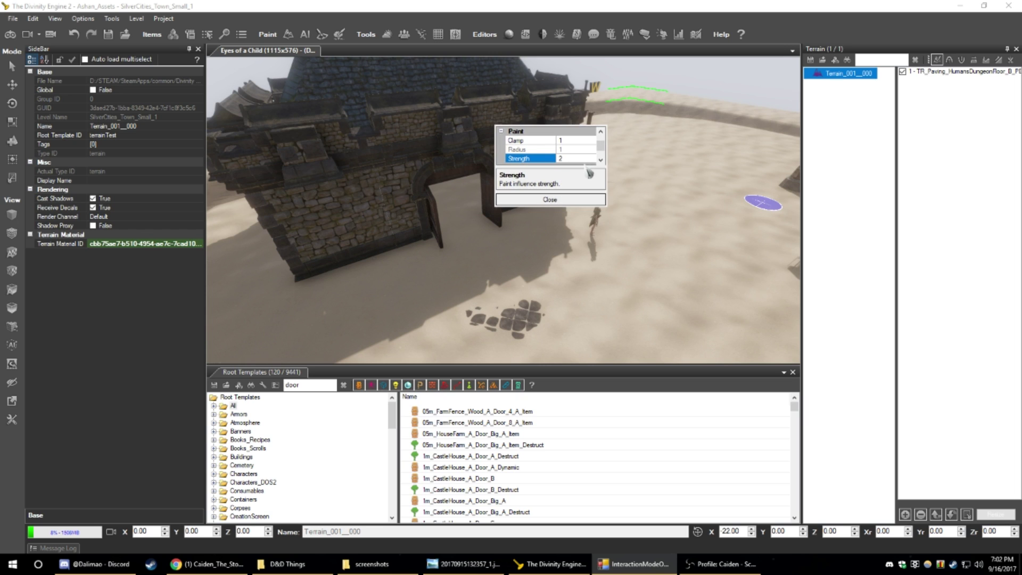
left_click(567, 196)
- Extend the paved patch in front of the castle house with further paint strokes
mouse_move(506, 325)
left_mouse_down()
mouse_move(589, 311)
mouse_move(555, 327)
mouse_move(553, 347)
mouse_move(433, 338)
mouse_move(450, 338)
left_mouse_up()
scroll(449, 338, "up", 4)
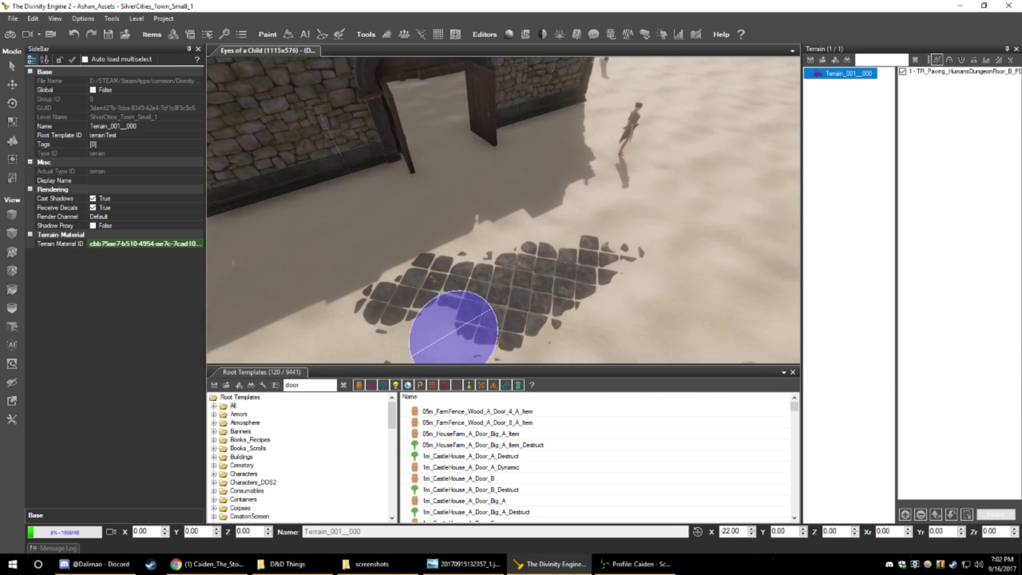
mouse_move(356, 297)
left_mouse_down()
mouse_move(457, 281)
mouse_move(361, 294)
mouse_move(382, 257)
mouse_move(365, 288)
left_mouse_up()
- Paint the paving material across the ground inside the castle house, starting beside the doorway
mouse_move(366, 288)
right_mouse_down()
mouse_move(371, 279)
mouse_move(401, 284)
mouse_move(448, 307)
mouse_move(580, 289)
right_mouse_up()
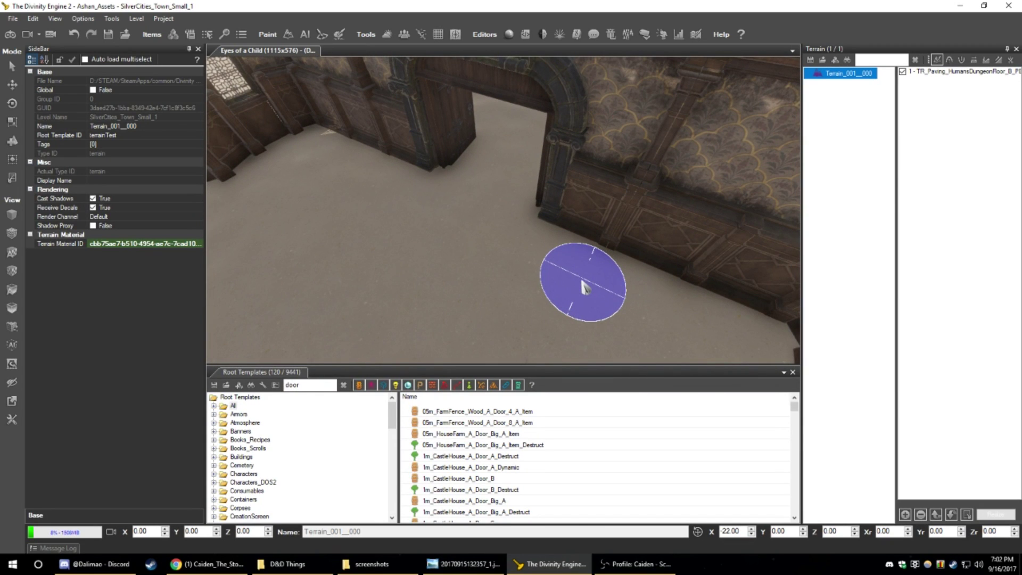
mouse_move(554, 257)
left_mouse_down()
mouse_move(541, 247)
mouse_move(600, 272)
left_mouse_up()
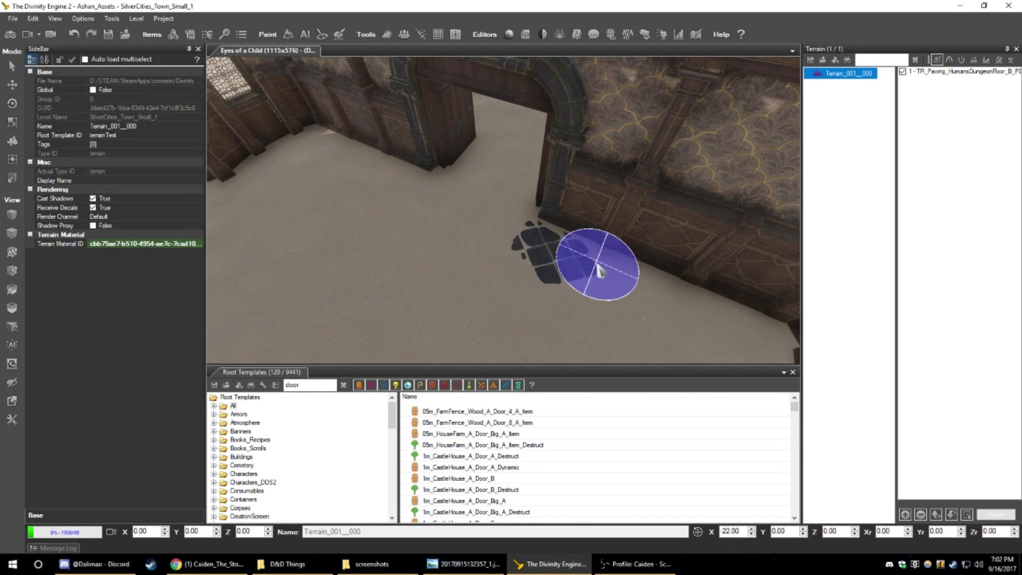
right_click_drag(600, 271, 646, 258)
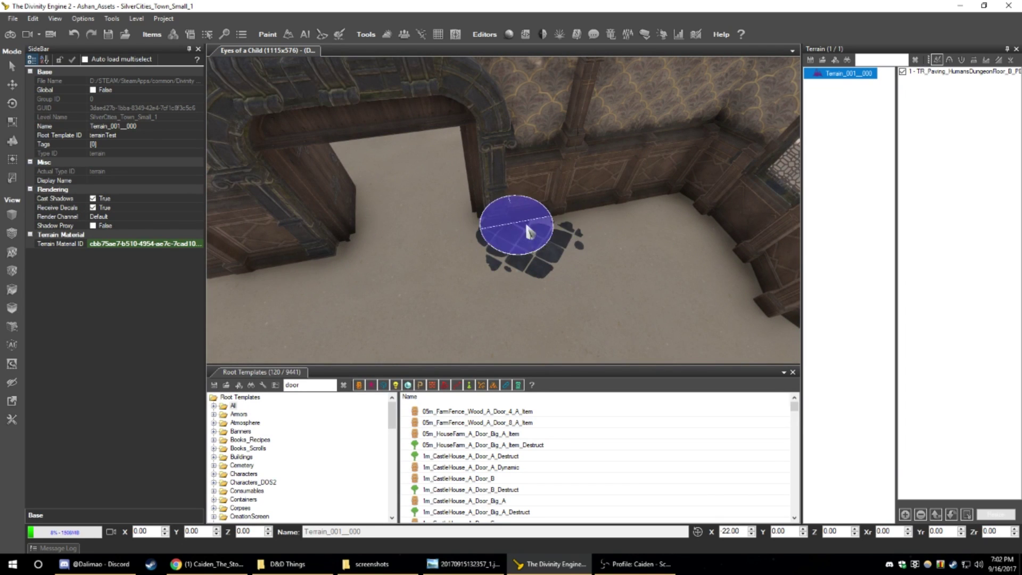
mouse_move(529, 233)
left_mouse_down()
mouse_move(675, 213)
mouse_move(666, 200)
mouse_move(623, 228)
mouse_move(687, 210)
mouse_move(719, 264)
mouse_move(725, 244)
mouse_move(729, 255)
mouse_move(541, 269)
mouse_move(648, 270)
mouse_move(589, 278)
mouse_move(512, 308)
mouse_move(495, 326)
mouse_move(512, 290)
left_mouse_up()
scroll(512, 287, "down", 3)
mouse_move(512, 288)
middle_mouse_down()
mouse_move(527, 289)
mouse_move(524, 301)
middle_mouse_up()
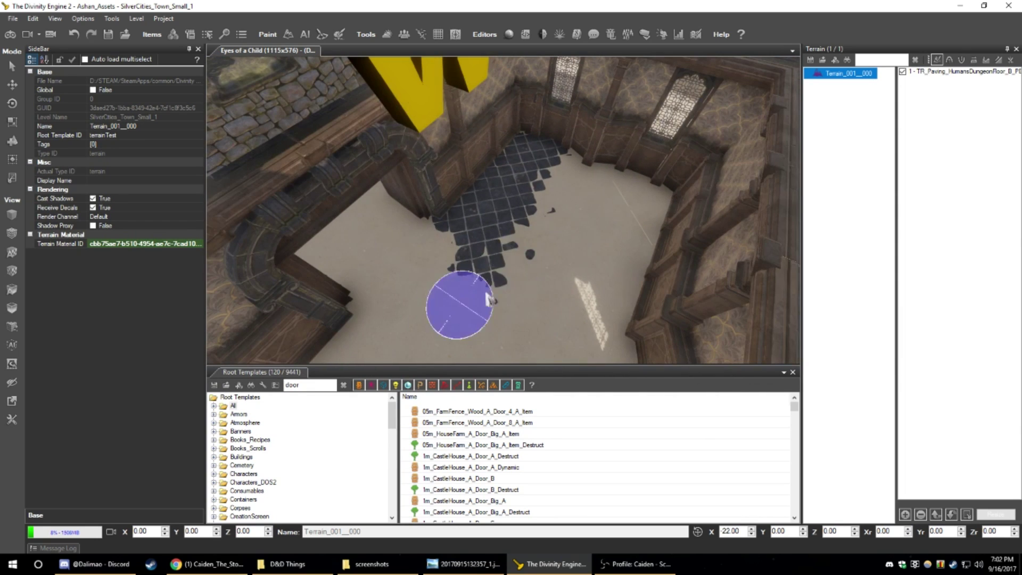
mouse_move(489, 299)
left_mouse_down()
mouse_move(477, 250)
mouse_move(493, 224)
mouse_move(537, 198)
mouse_move(473, 228)
mouse_move(538, 118)
left_mouse_up()
- Enlarge the paint brush and paint over the paved patch outside the castle house
scroll(476, 229, "up", 5, "ctrl")
key("a")
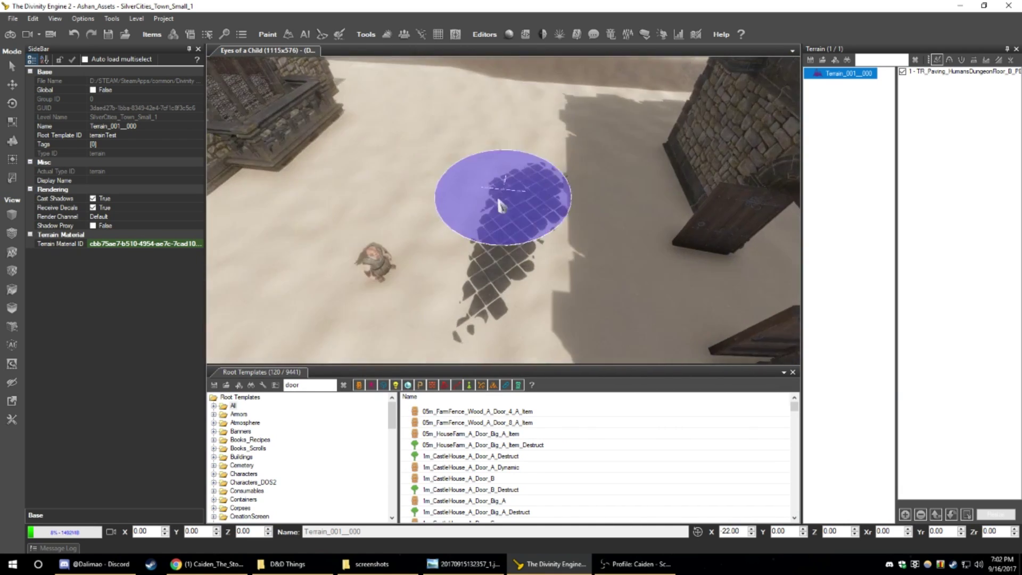
mouse_move(502, 204)
left_mouse_down()
mouse_move(548, 169)
mouse_move(519, 193)
left_mouse_up()
- Assign TR_Paving_HumansDungeonFloor_B_PBR as the Material Resource ID of the castle house walls around the double door
mouse_move(612, 171)
right_mouse_down()
mouse_move(548, 170)
mouse_move(533, 235)
mouse_move(509, 267)
mouse_move(569, 258)
right_mouse_up()
left_click(10, 68)
left_click(569, 257)
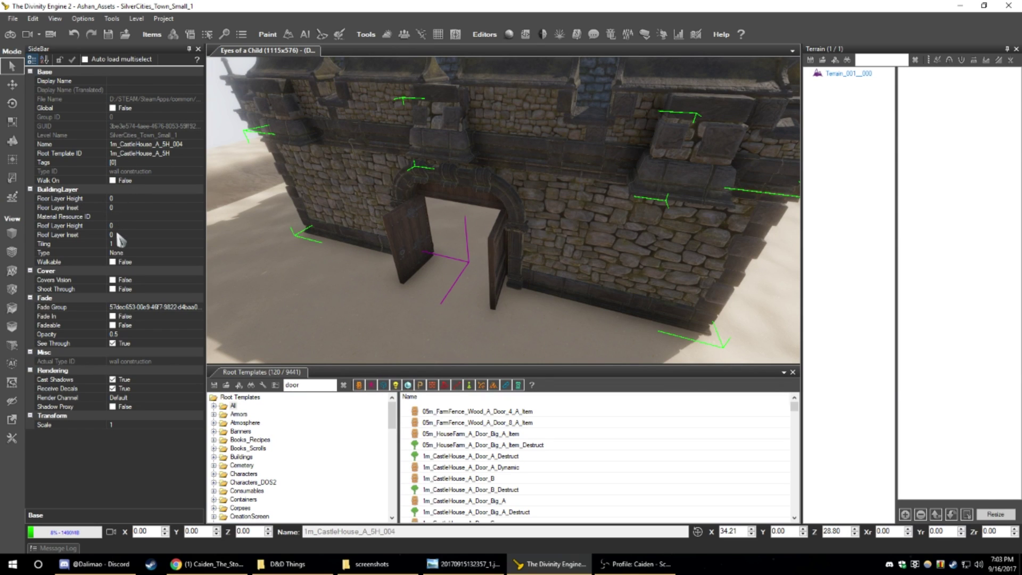
left_click(131, 216)
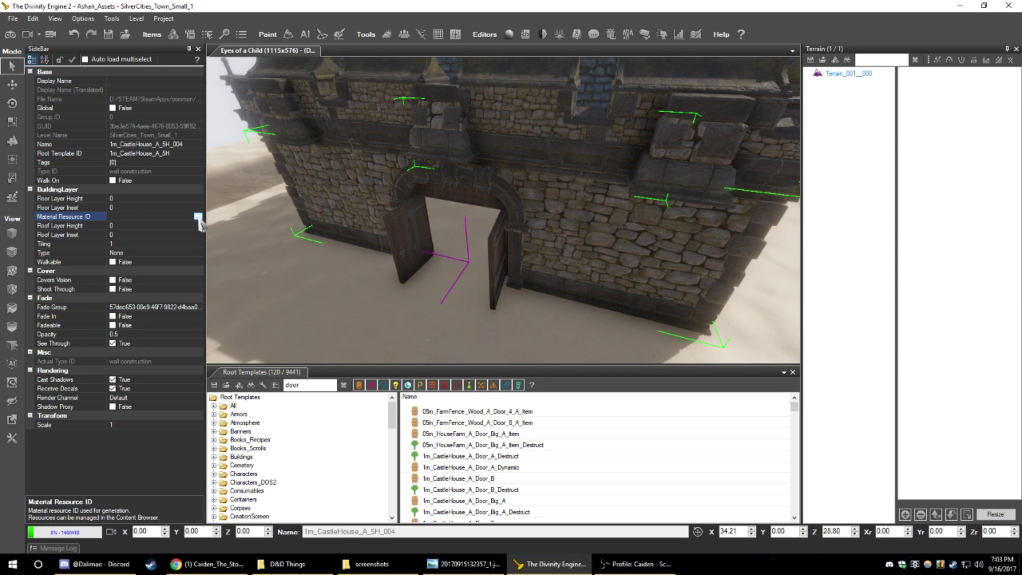
left_click(198, 218)
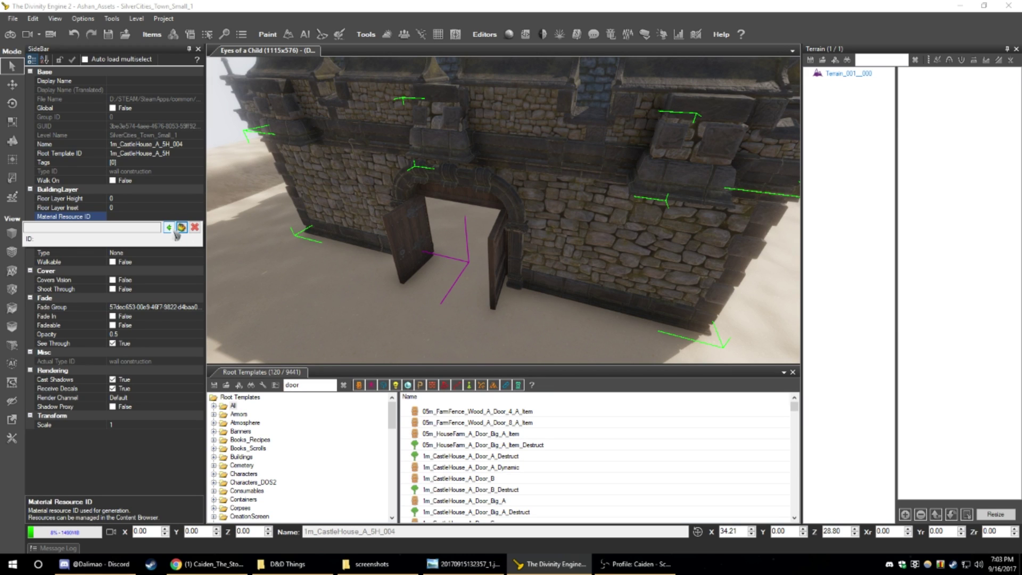
left_click(181, 227)
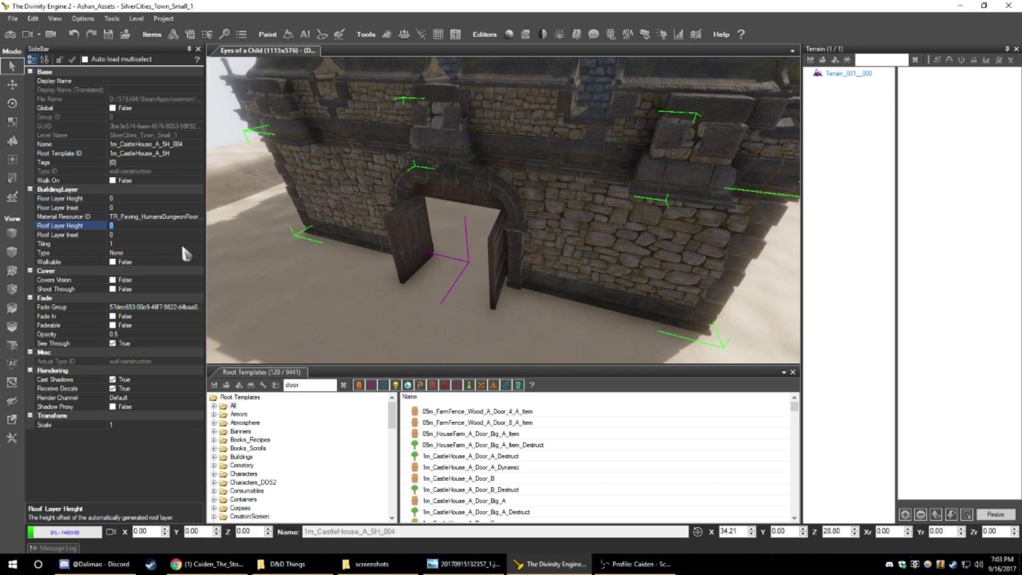
- Set the building layer type of the castle house walls to Floor
left_click(155, 252)
left_click(151, 253)
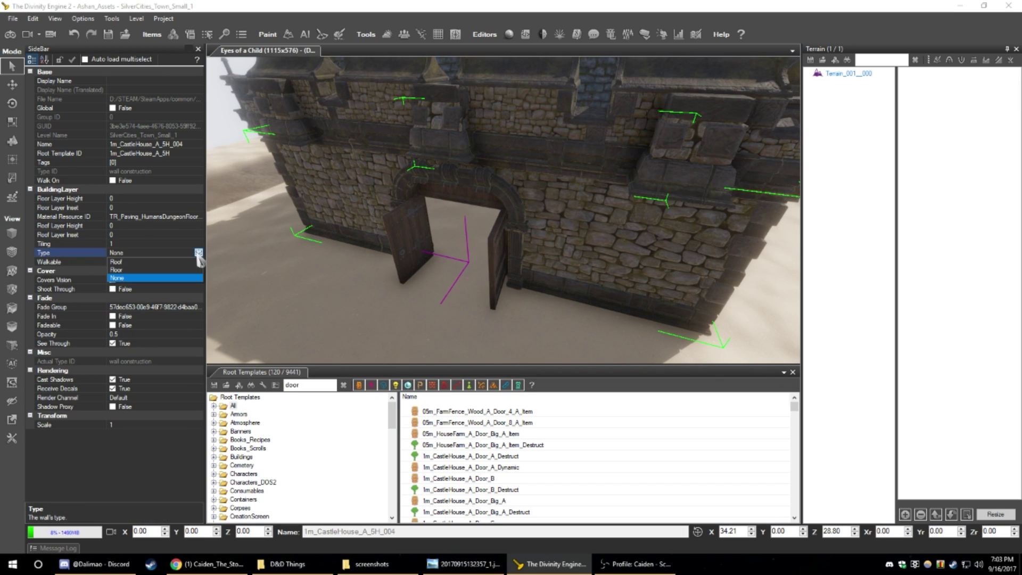
left_click(125, 270)
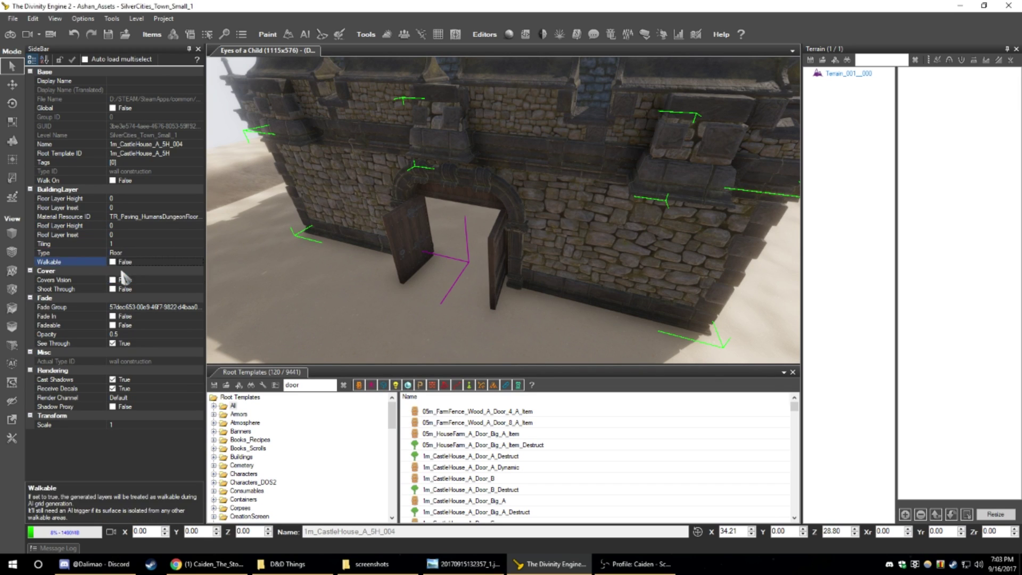
- Examine the castle house through the doorway and from the front for a generated floor layer
key("w")
right_click_drag(277, 260, 306, 235)
key("s")
key("w")
key("s")
key("s")
key("d")
key("s")
right_click_drag(248, 221, 238, 219)
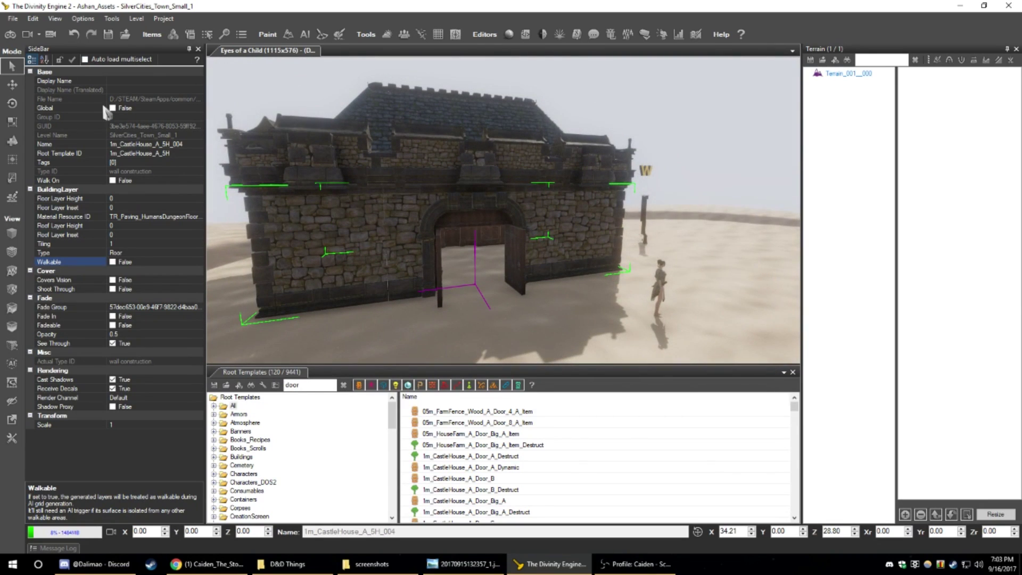
- Try to raise the castle house walls and the roof together along the vertical axis
left_click(315, 230)
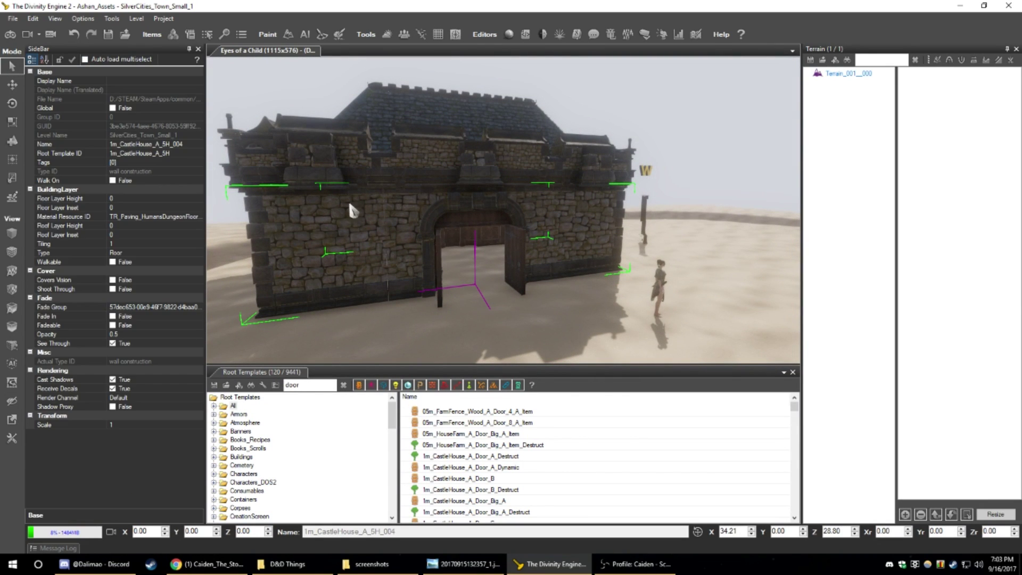
left_click(356, 153, "ctrl")
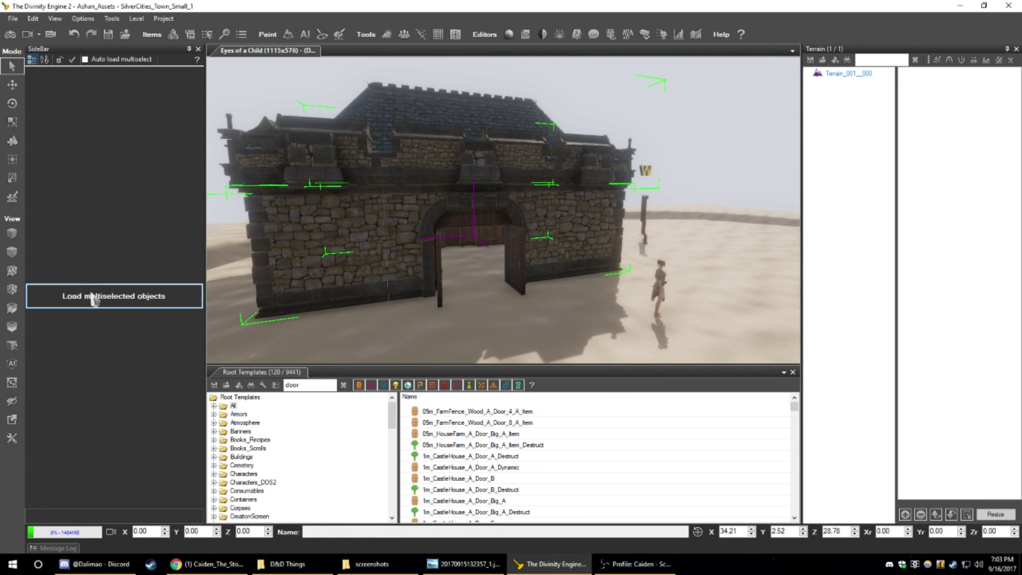
left_click(11, 84)
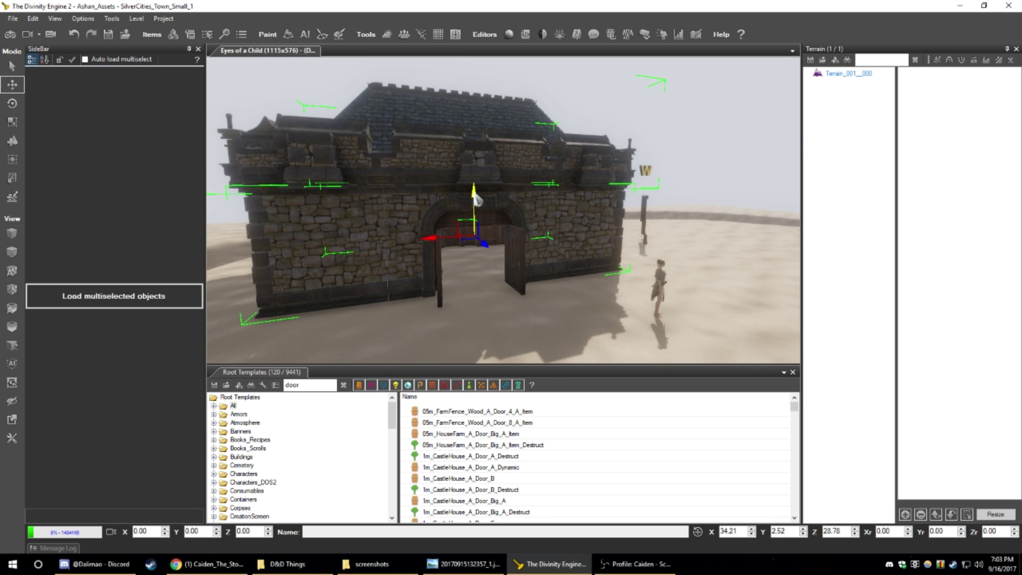
left_click_drag(472, 193, 484, 173)
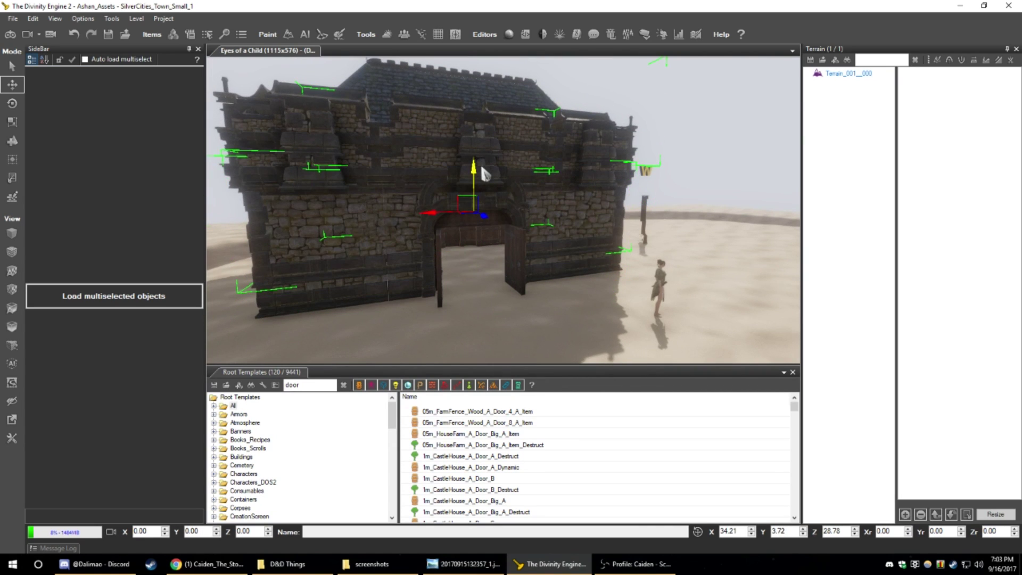
key("Escape")
left_click(394, 244)
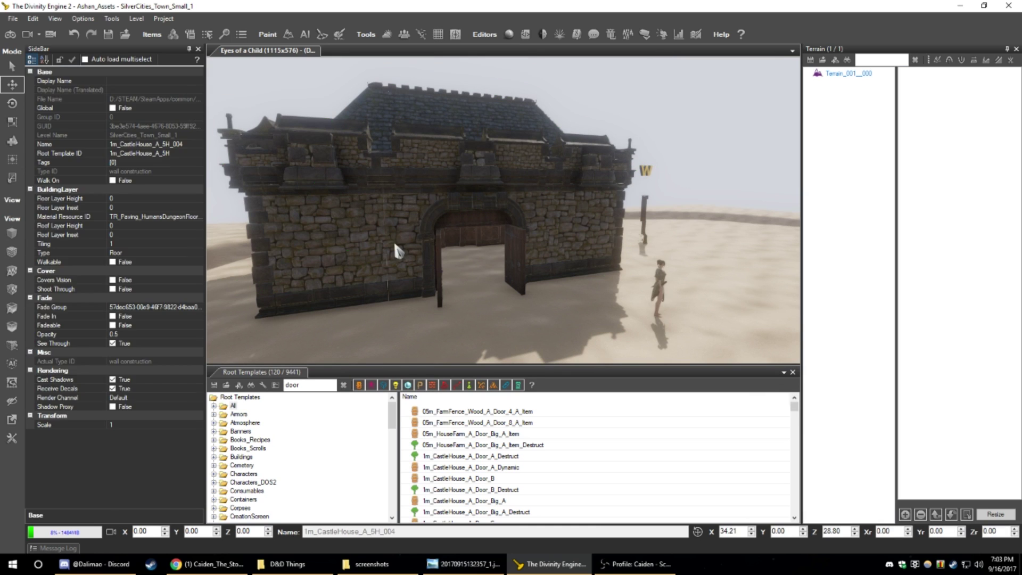
left_click(409, 153, "ctrl")
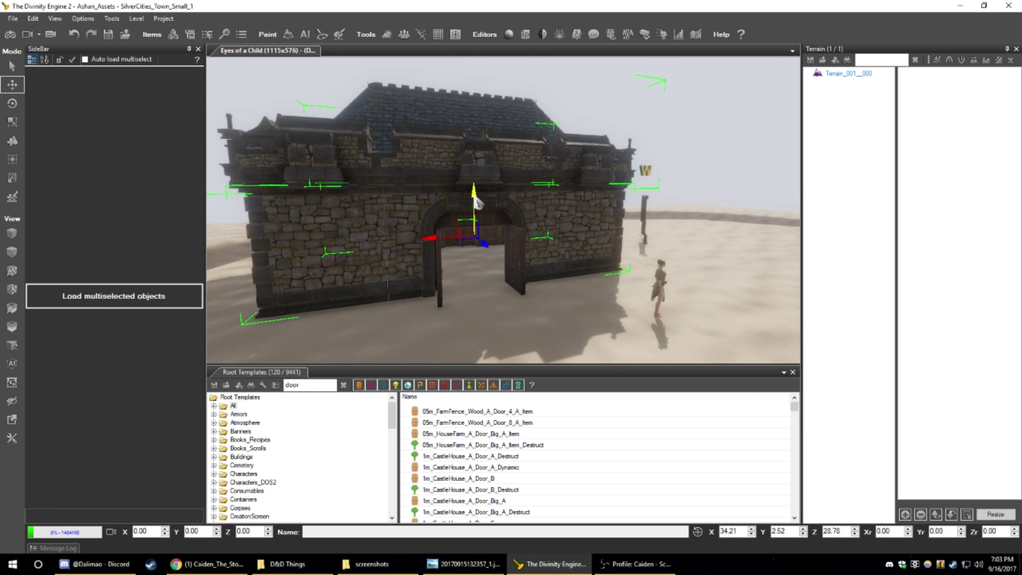
left_click_drag(475, 197, 484, 190)
- Select only the castle house walls and make their building layer walkable, checking the floor from inside the house
left_click(287, 253)
scroll(320, 251, "up", 5)
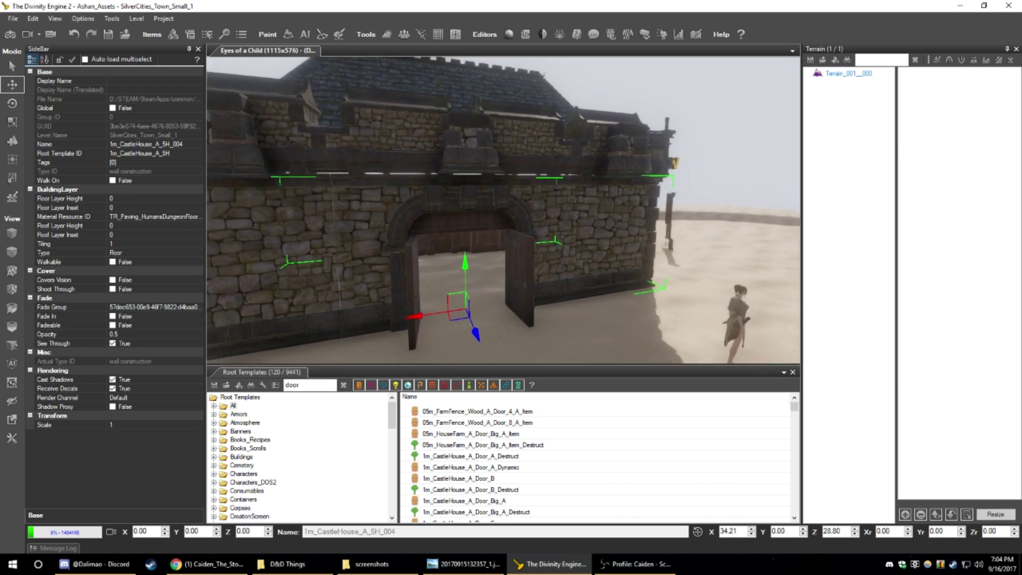
right_click_drag(341, 251, 411, 248)
scroll(411, 248, "down", 3)
middle_click_drag(411, 248, 242, 257)
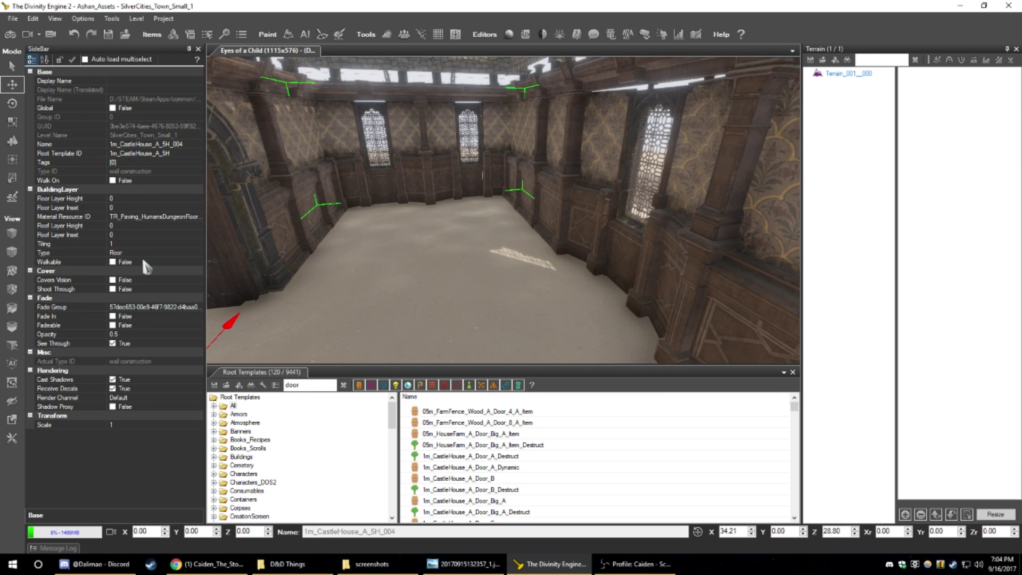
left_click(113, 262)
middle_click_drag(293, 262, 185, 245)
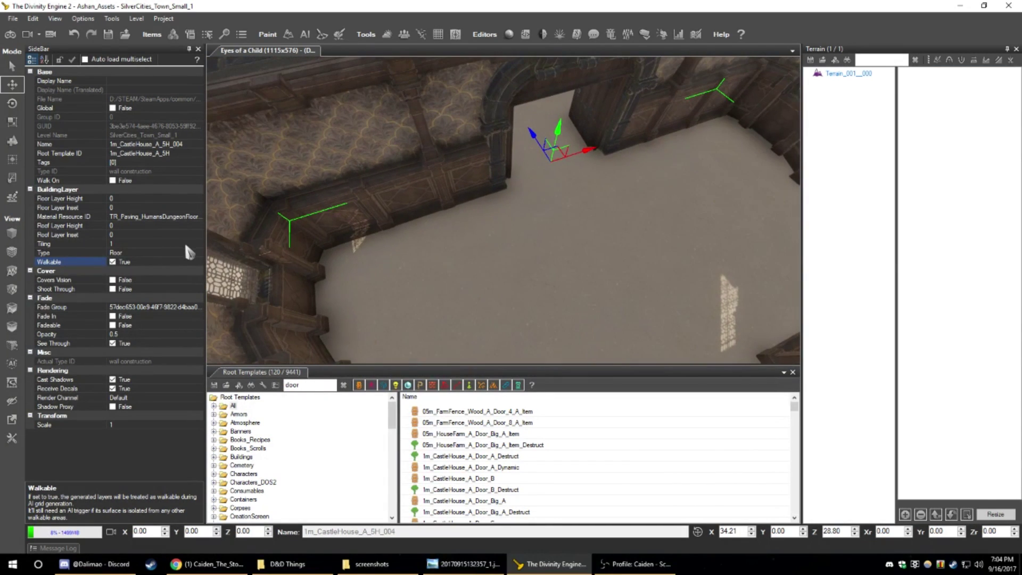
- Open the Material Resource ID of the castle house walls and show that material in the Resource Manager
left_click(152, 225)
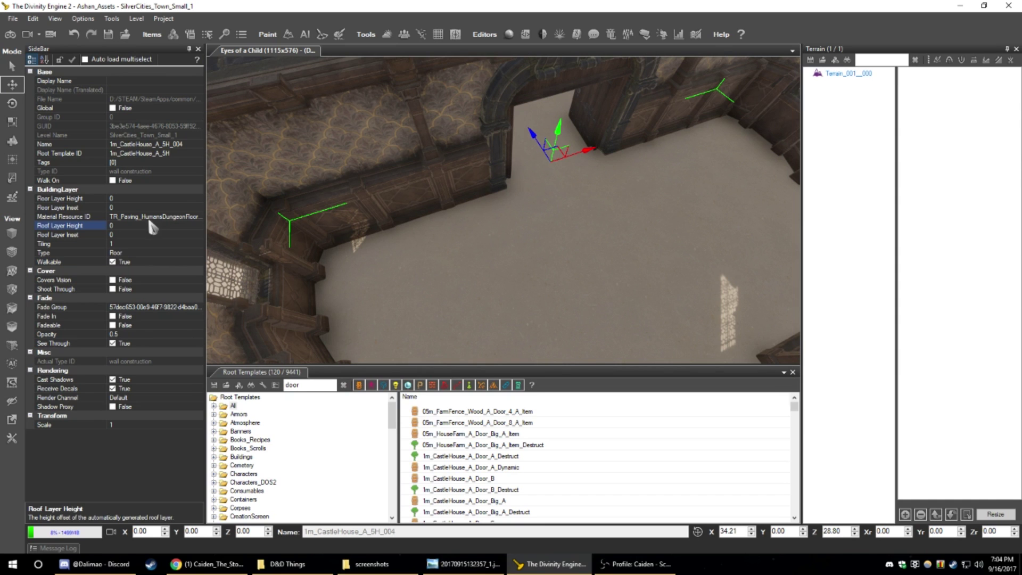
left_click(147, 217)
left_click(418, 176)
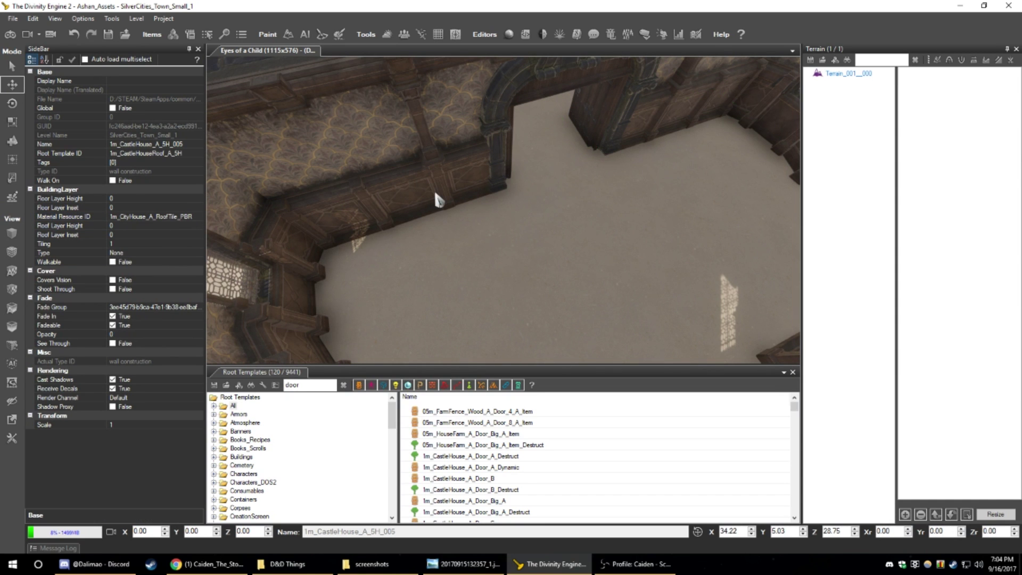
middle_click_drag(436, 194, 197, 249)
left_click(568, 216)
left_click(174, 218)
left_click(198, 217)
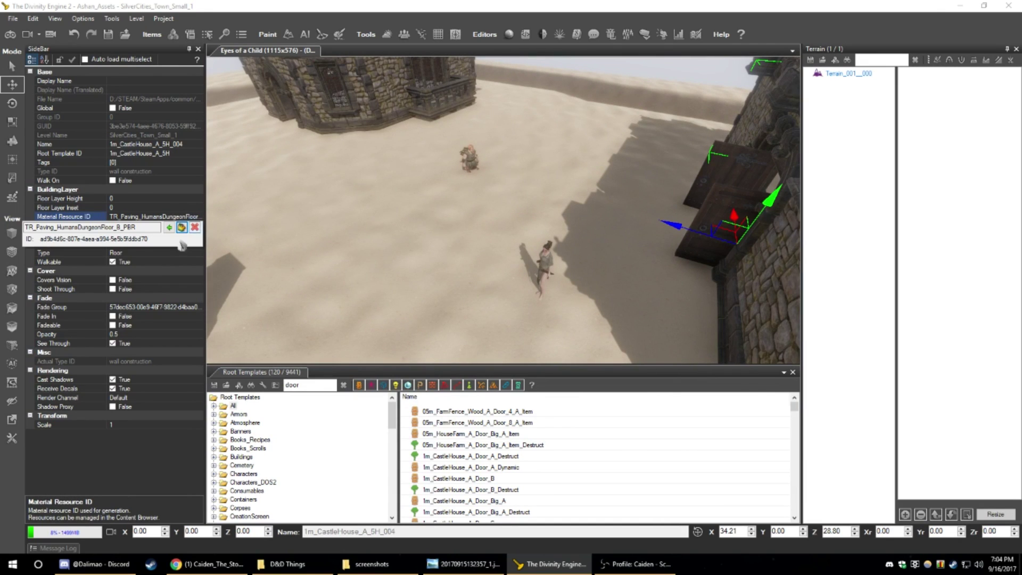
left_click(182, 228)
left_click(181, 227)
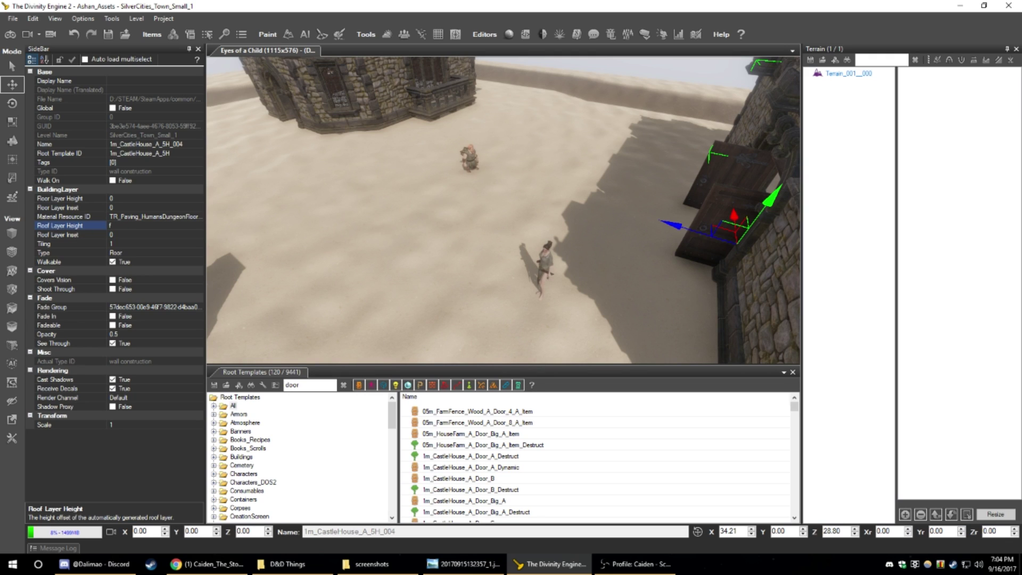
left_click(181, 235)
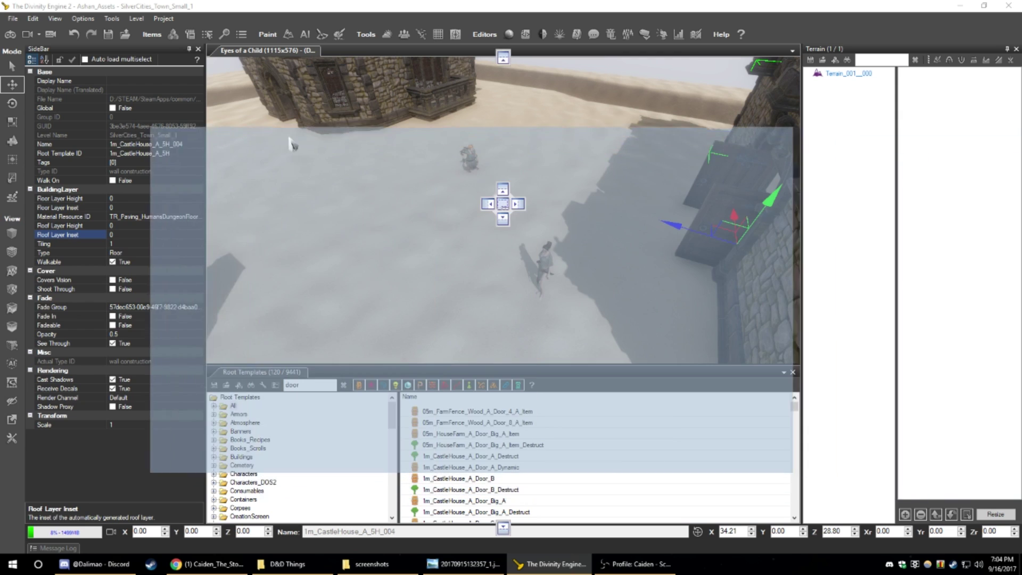
- Filter the Resource Manager materials by "floor" and pick 1m_CastleHouse_A_Floorwood_Tile_PBR
type("floor")
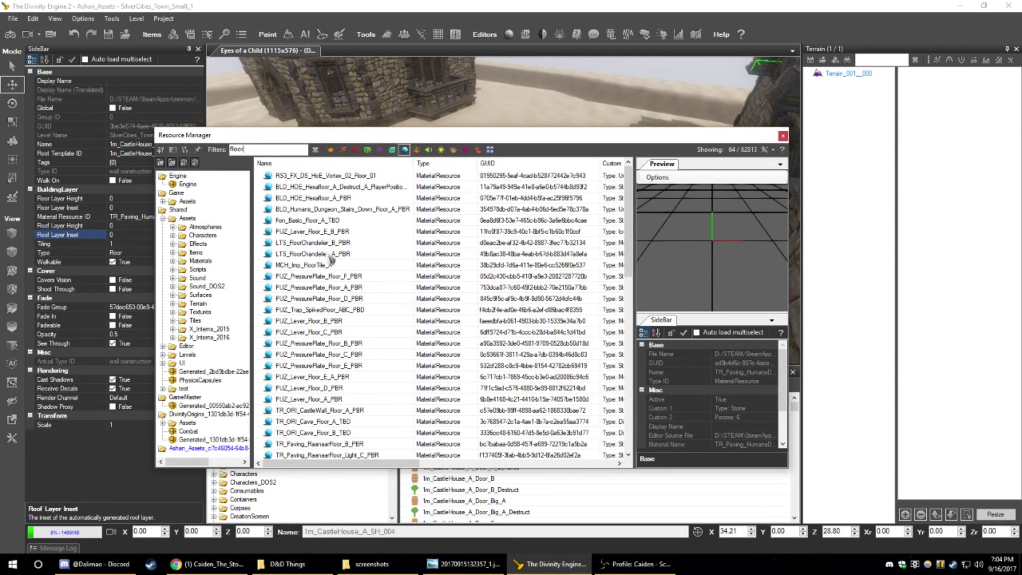
left_click(314, 332)
scroll(330, 328, "down", 10)
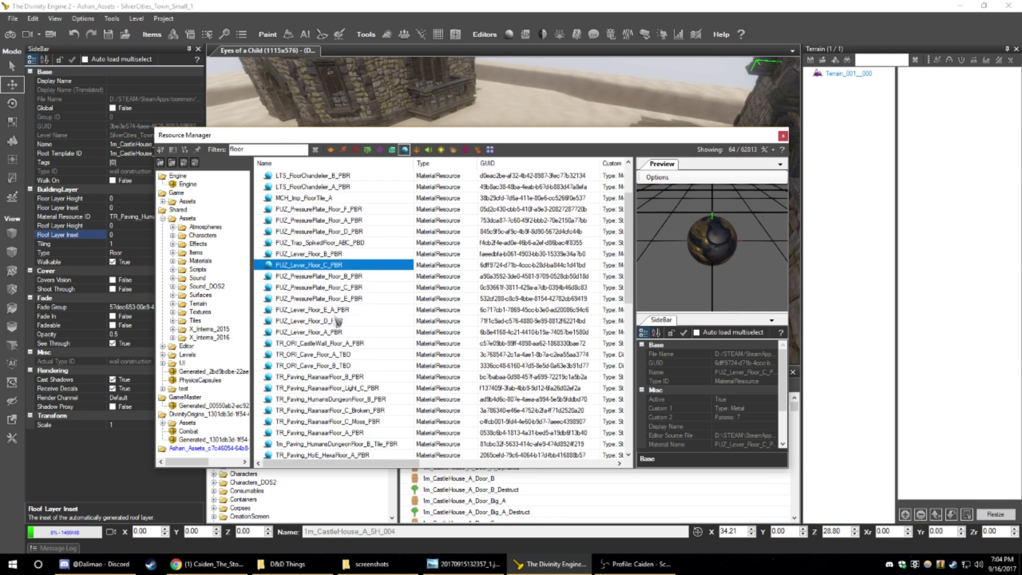
scroll(346, 315, "up", 2)
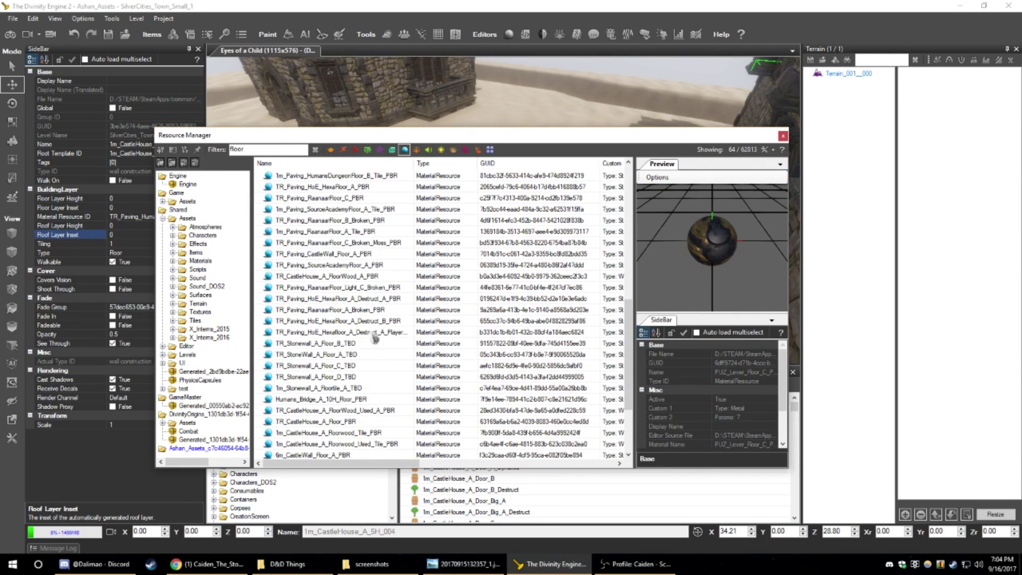
scroll(326, 286, "down", 2)
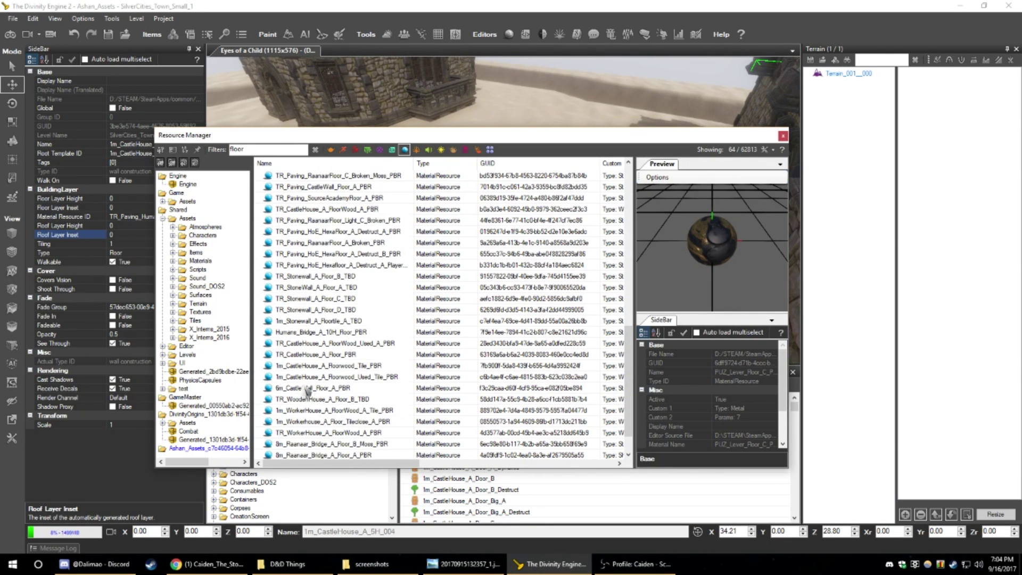
left_click(314, 366)
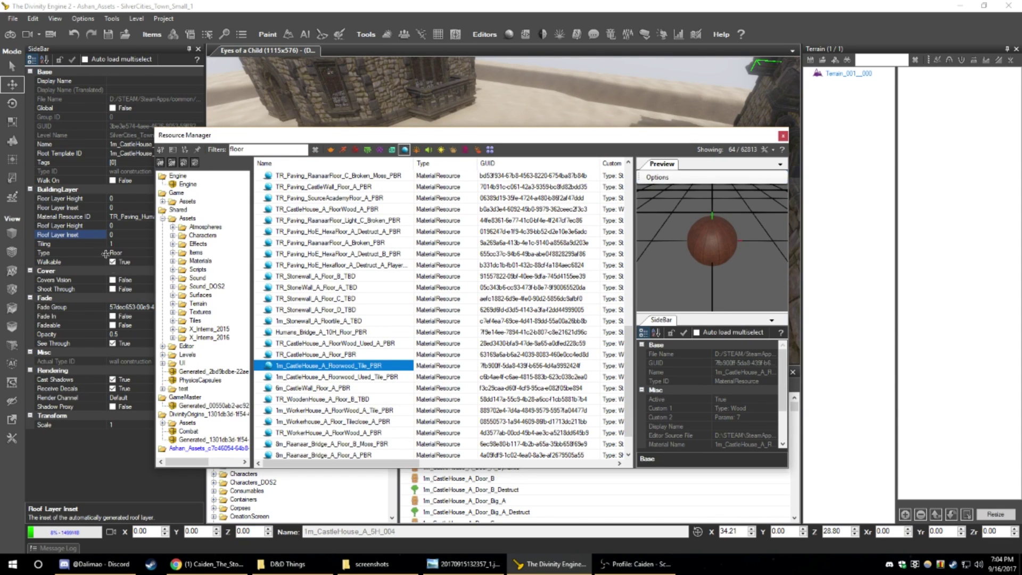
- Assign the picked wooden floor tile material to the castle house walls as their Material Resource ID and close the Resource Manager
left_click_drag(307, 143, 418, 148)
left_click_drag(490, 145, 586, 143)
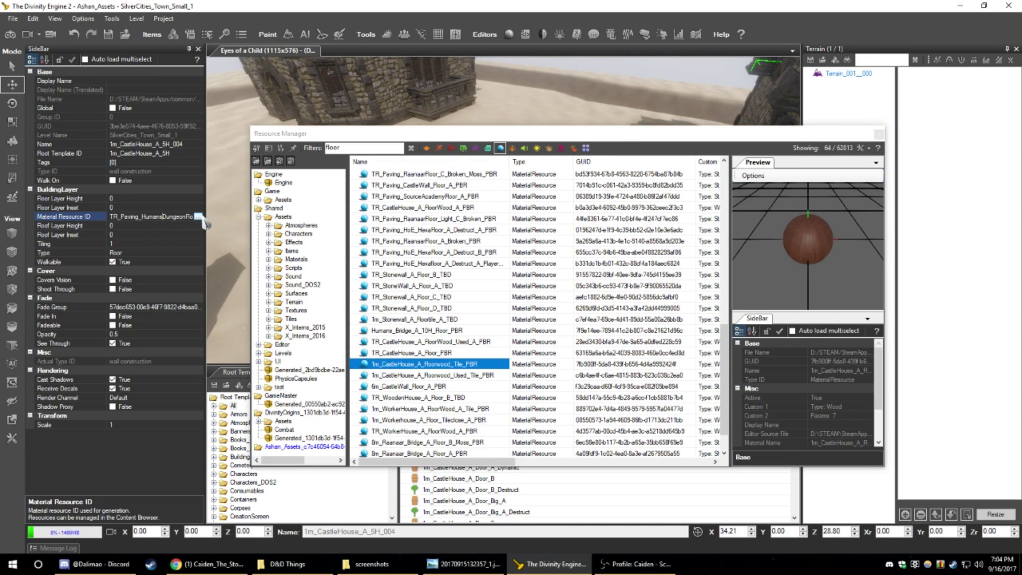
left_click(202, 216)
left_click(168, 227)
key("w")
right_click_drag(510, 120, 485, 122)
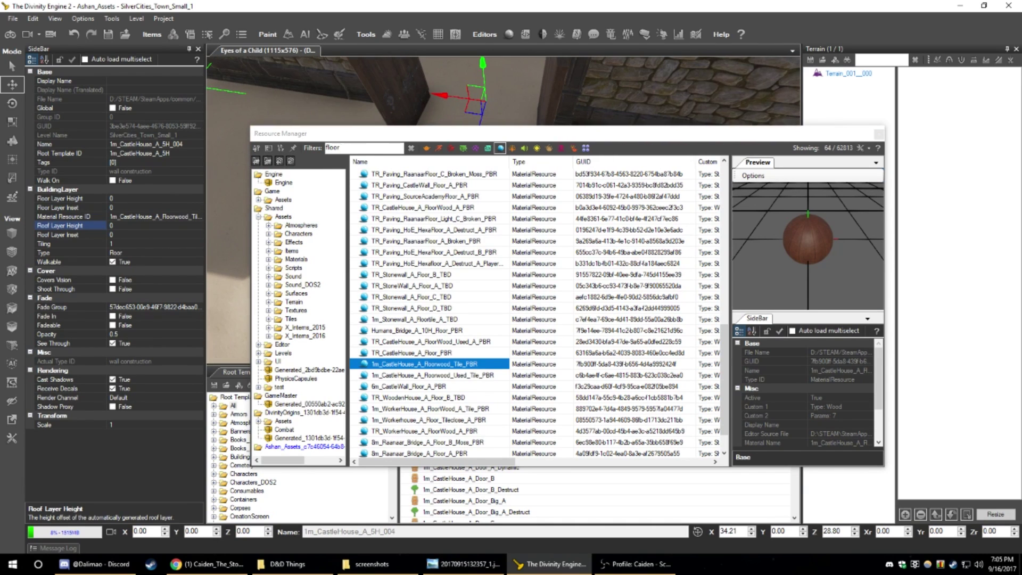
left_click(878, 135)
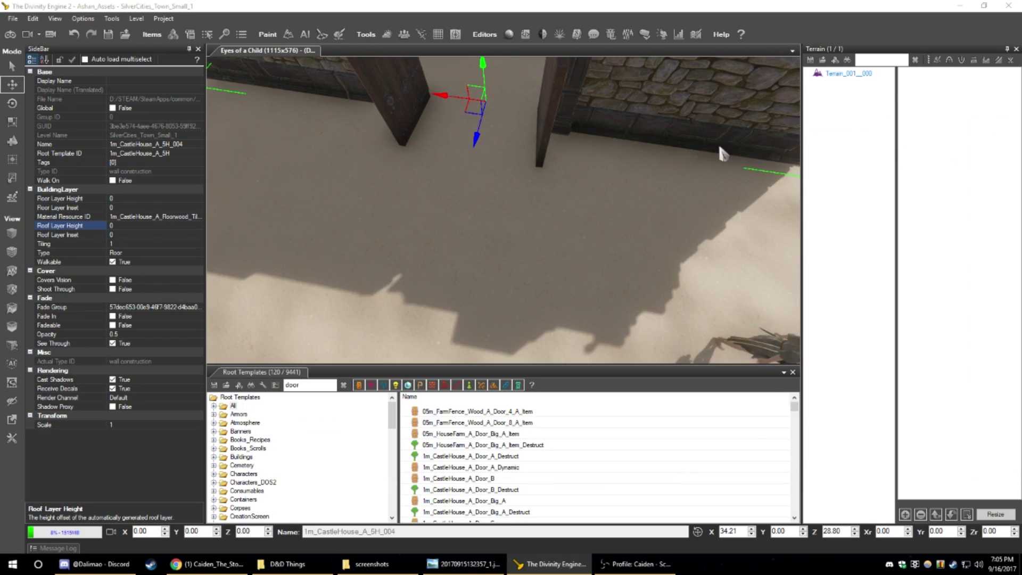
- Examine the building layer settings and the interior stone floor of the neighbouring castle house with the open archway
right_click_drag(725, 155, 584, 235)
key("w")
left_click(584, 235)
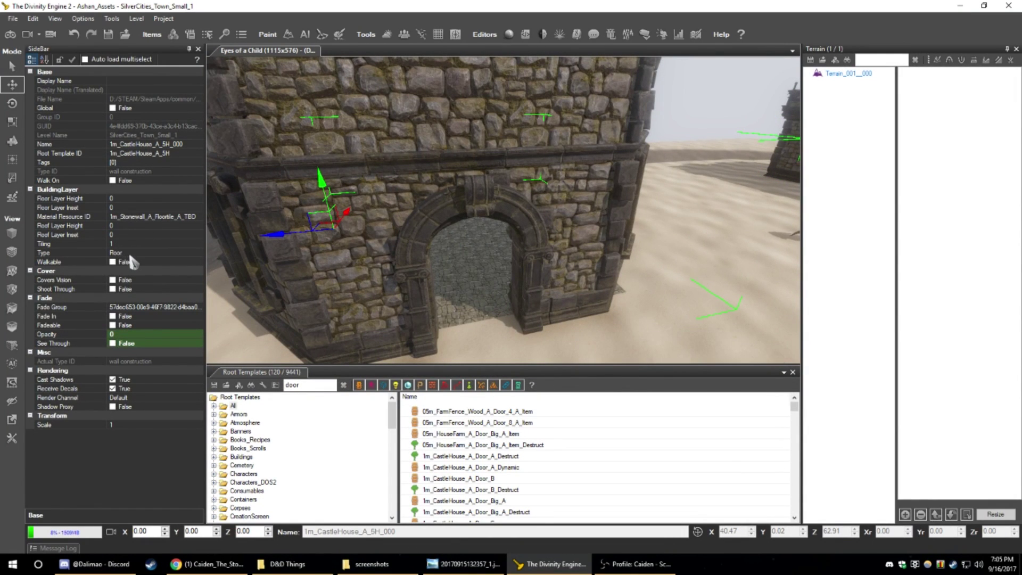
right_click_drag(584, 235, 564, 269)
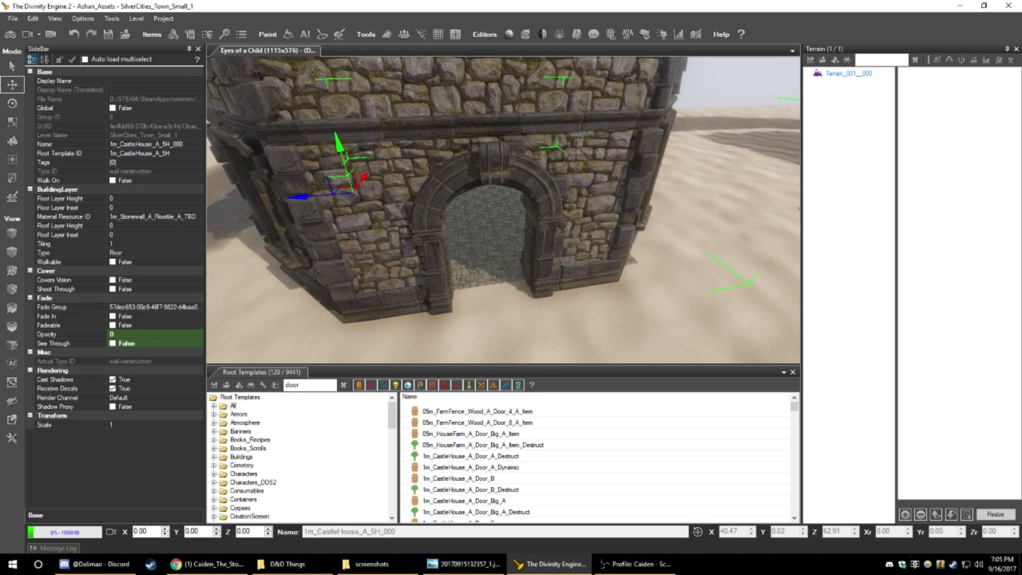
scroll(503, 211, "down", 4)
scroll(503, 210, "up", 8)
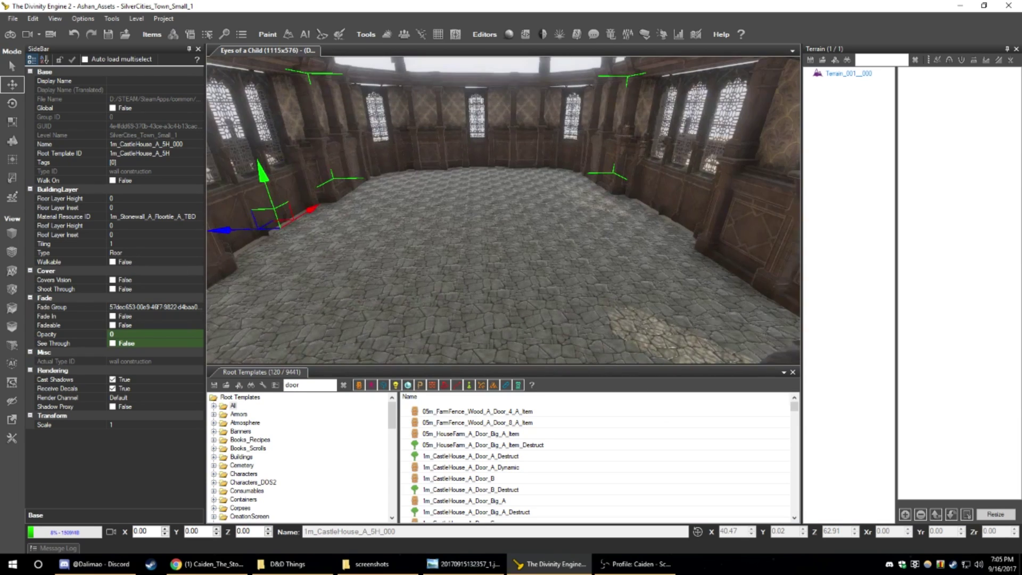
key("s")
right_click_drag(503, 211, 580, 211)
key("w")
scroll(615, 298, "down", 3)
- Reselect the castle house walls around the double door and set their building layer type to Roof
left_click(644, 276)
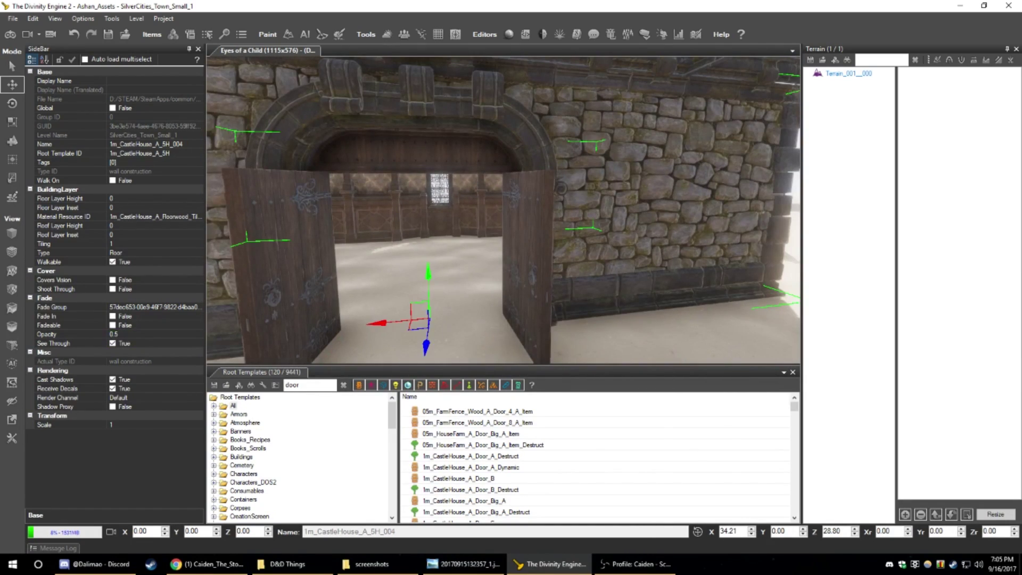
key("s")
right_click_drag(519, 271, 563, 277)
left_click(164, 254)
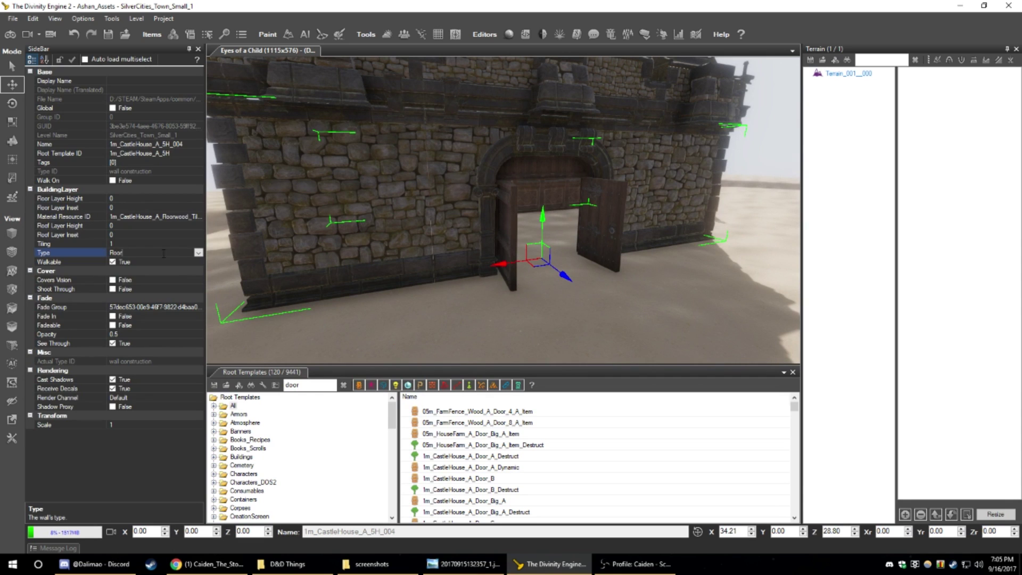
left_click(198, 253)
left_click(131, 265)
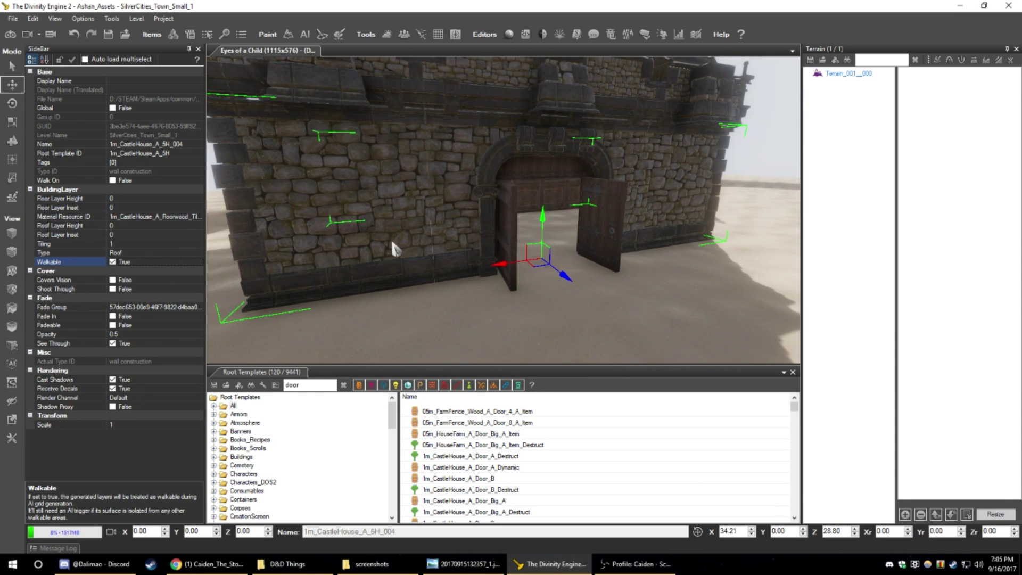
- Set the building layer type of the castle house walls to Floor
right_click_drag(396, 249, 363, 232)
left_click(154, 254)
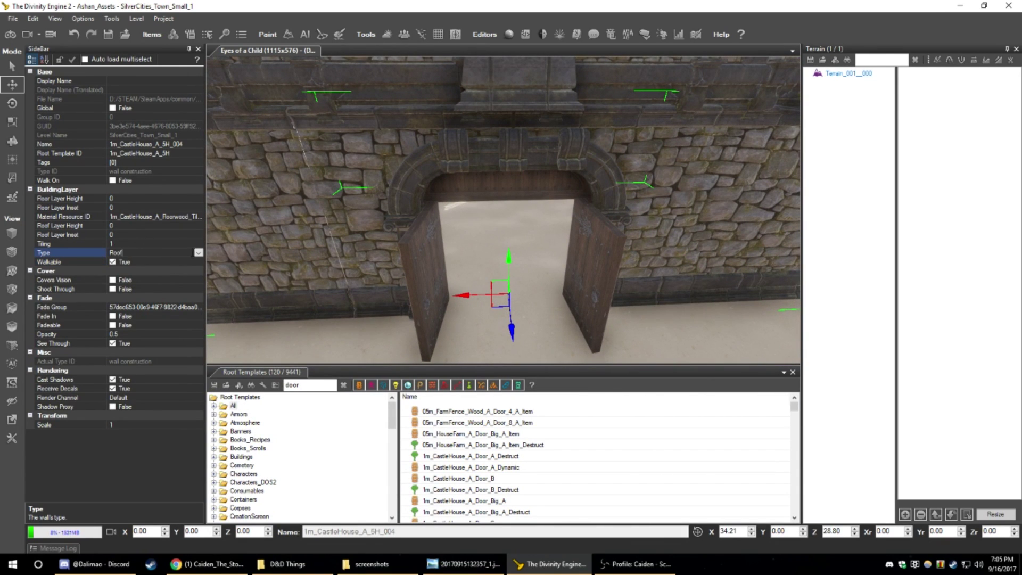
left_click(143, 271)
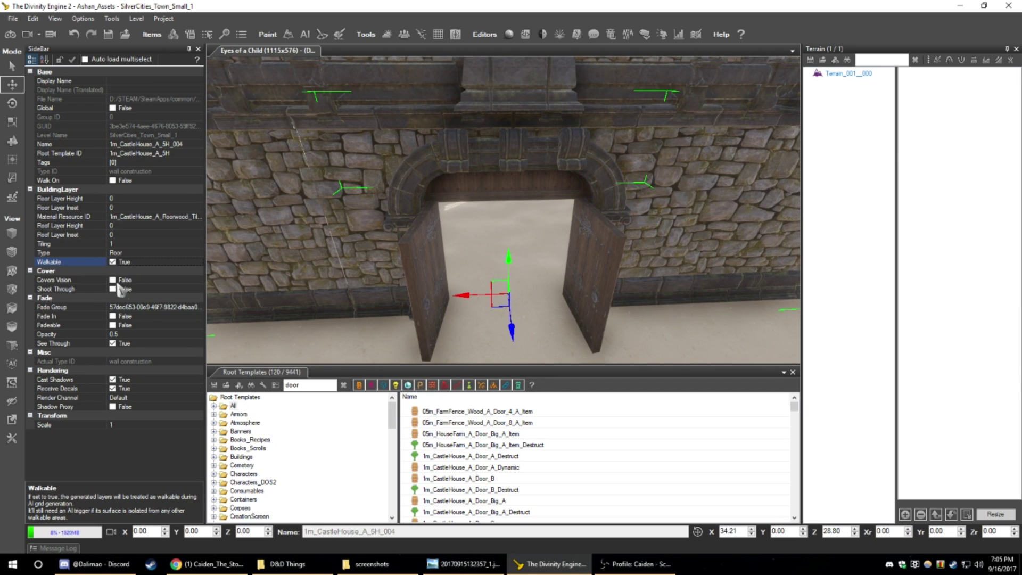
- Replace the castle house walls' Material Resource ID with the other picked wooden floor material, 1m_CastleHouse_A_Floorwood_Us…
left_click(158, 216)
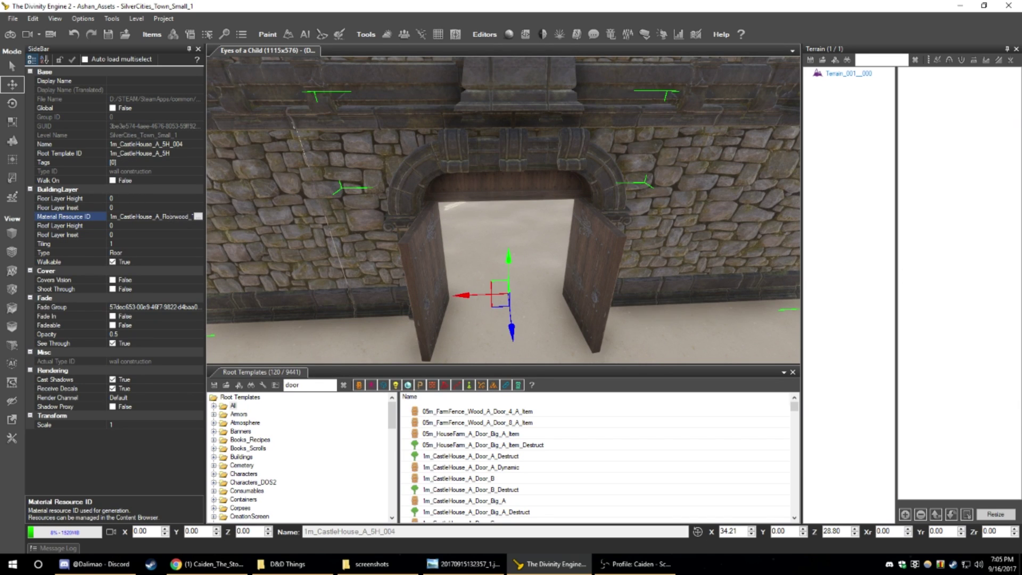
left_click(198, 216)
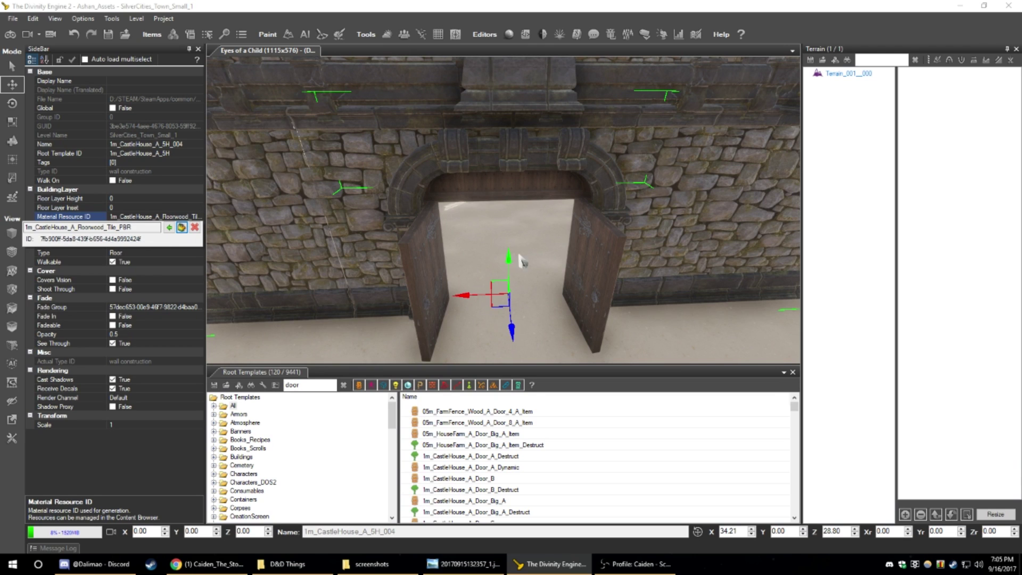
left_click(182, 227)
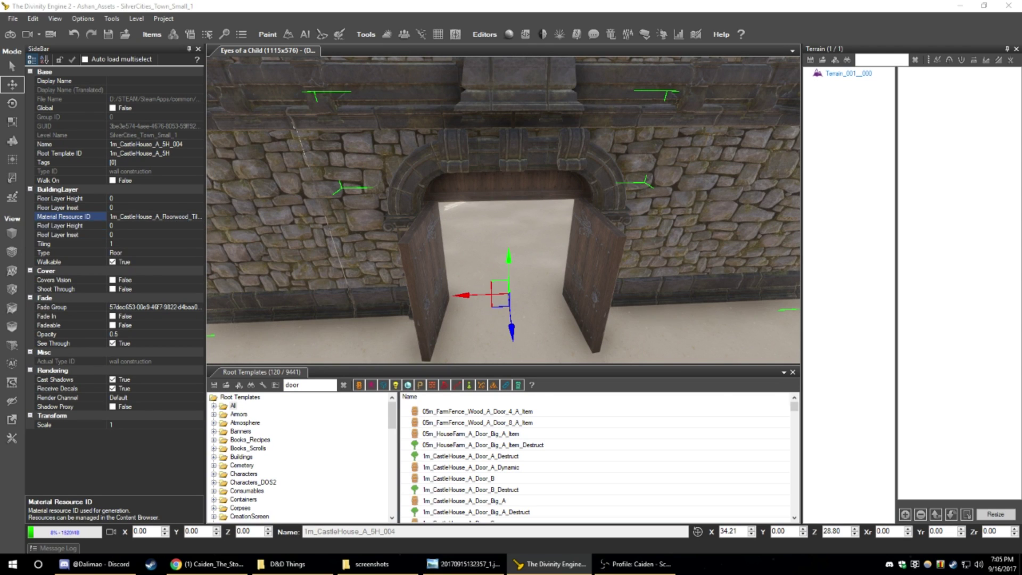
left_click(189, 217)
left_click(199, 217)
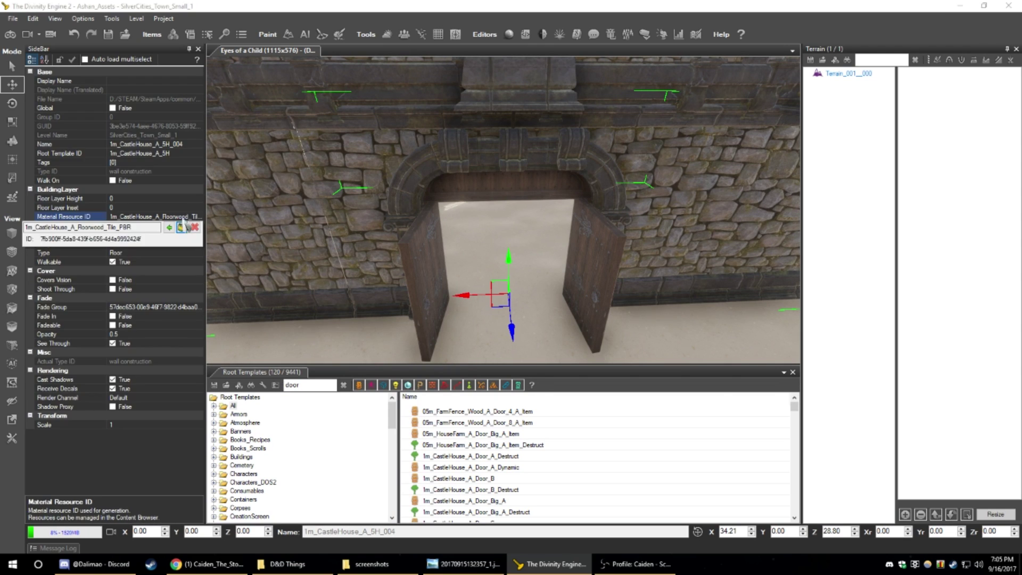
left_click(170, 227)
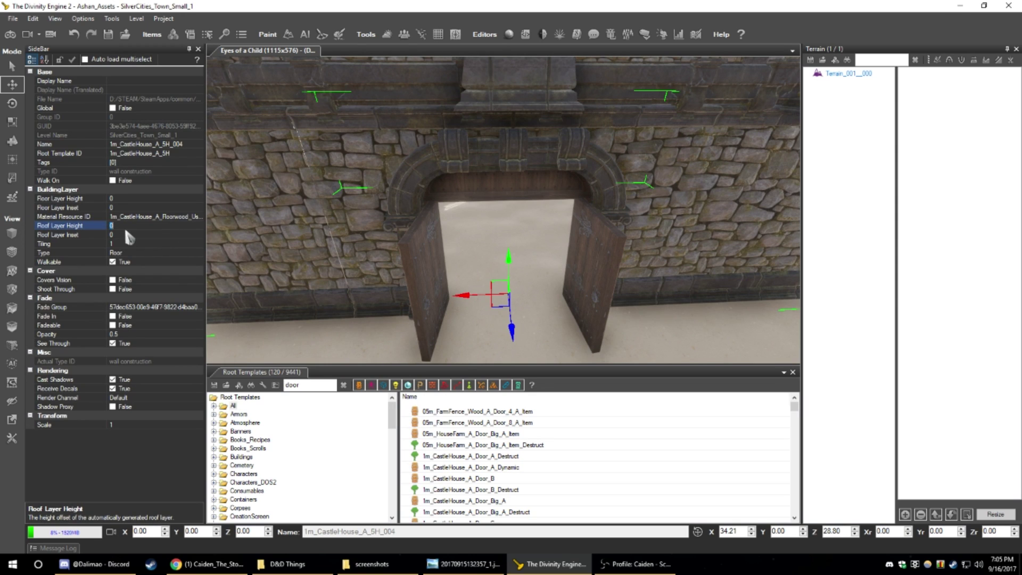
- Try Roof Layer Height values of 0.1 and 1 on the castle house walls and reset the height to 0
type("0.1")
left_click(135, 234)
left_click(152, 226)
key("BackSpace")
type("5")
key("BackSpace")
type("1")
left_click(133, 234)
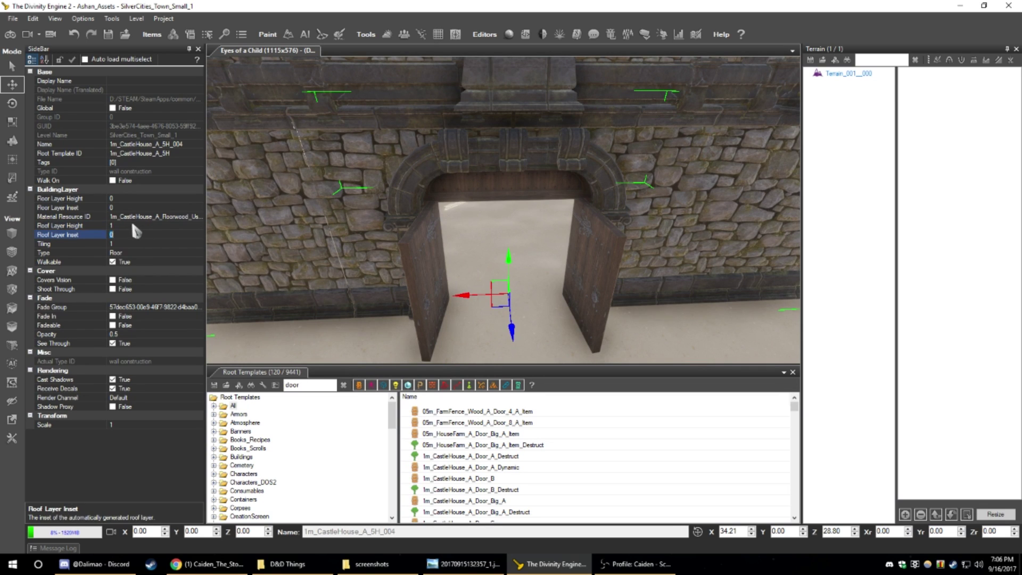
left_click(133, 225)
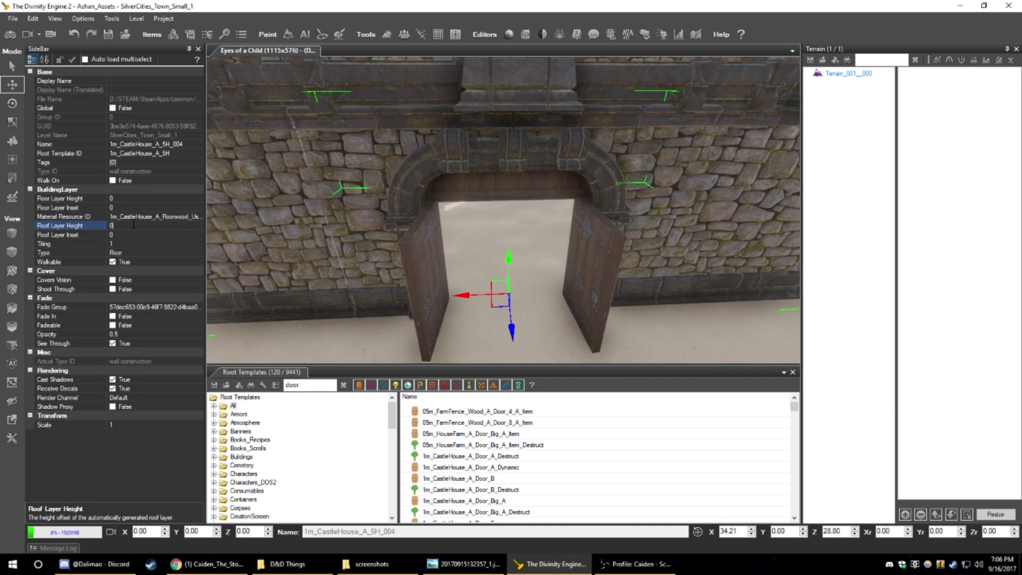
- Try a Floor Layer Height of 0.5 on the castle house walls and inspect the floor's height from outside
left_click(147, 199)
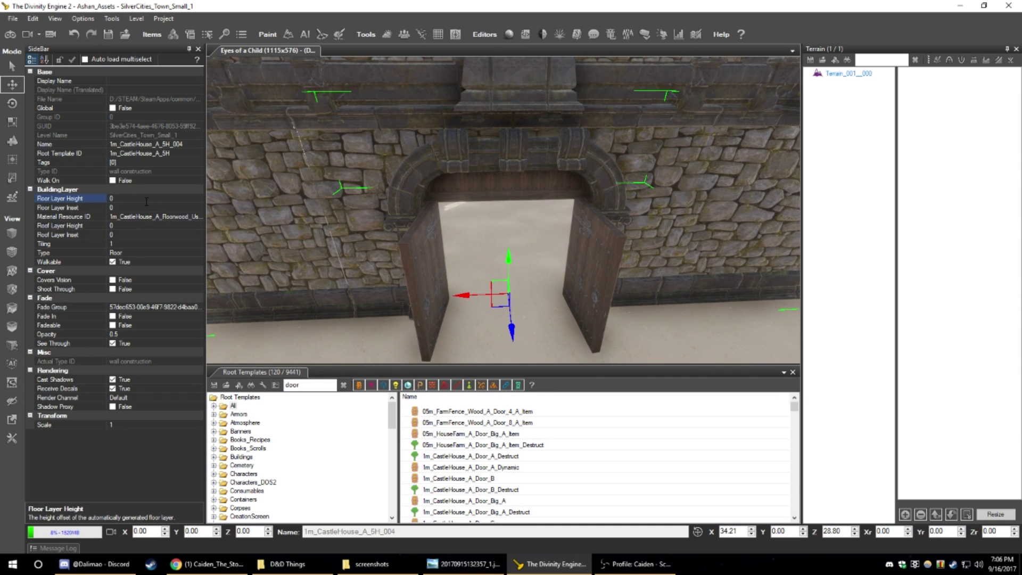
key("Return")
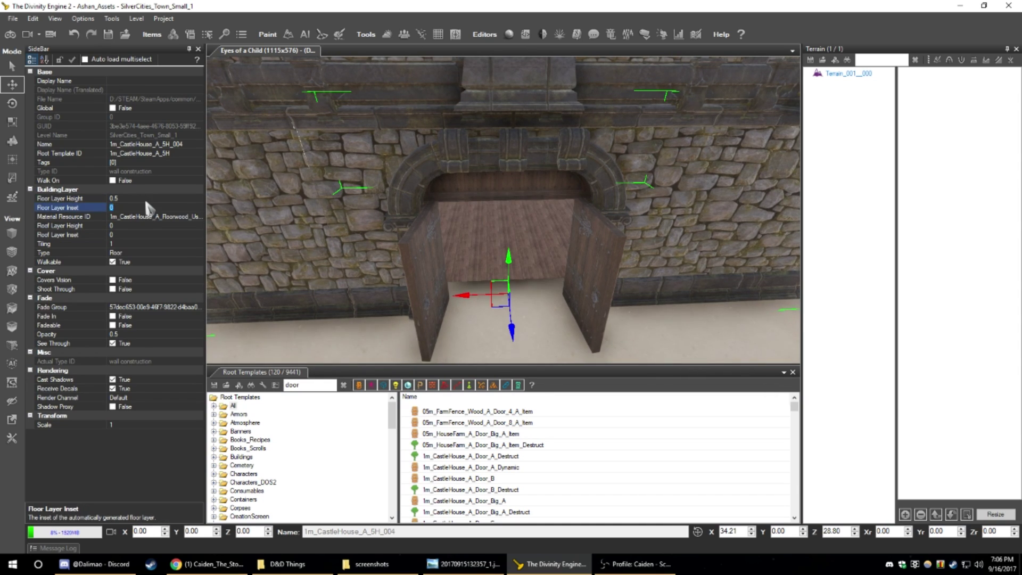
key("s")
right_click_drag(475, 219, 442, 218)
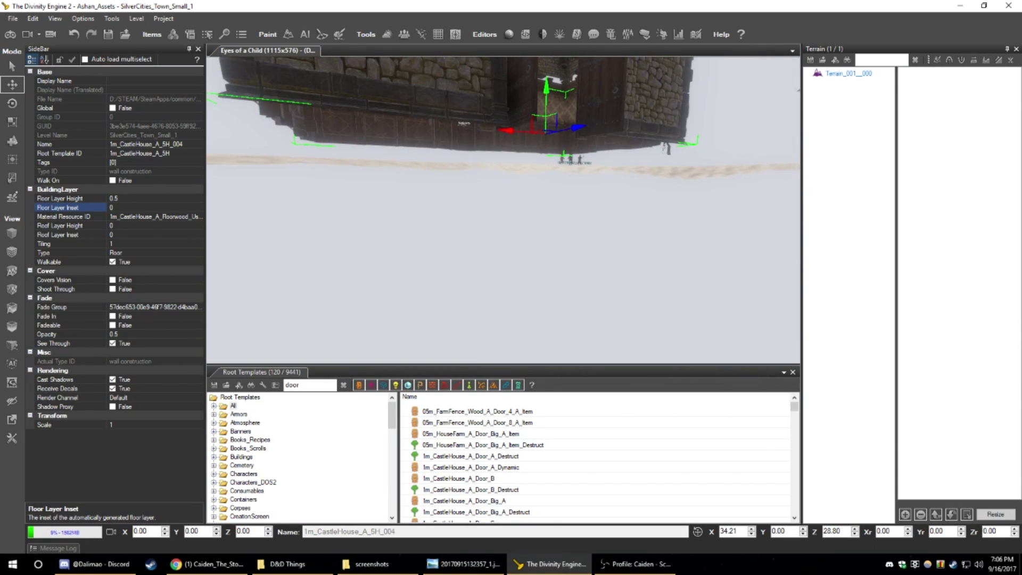
- Reset the castle house's Floor Layer Height to 0 and raise it to 0.1
left_click(134, 198)
key("BackSpace")
key("BackSpace")
key("Return")
right_click_drag(386, 129, 409, 203)
left_click(128, 198)
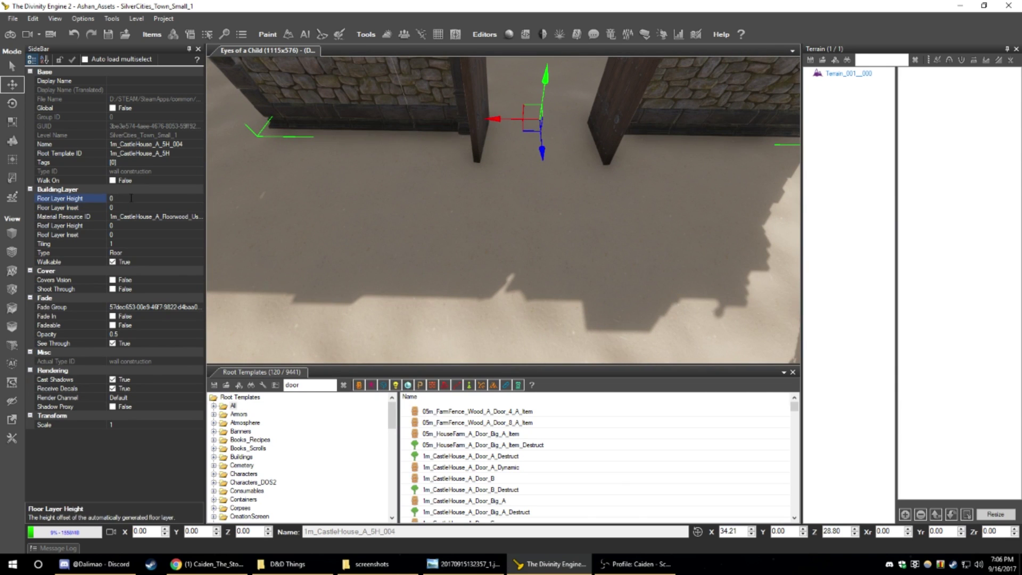
type("0.1")
key("Tab")
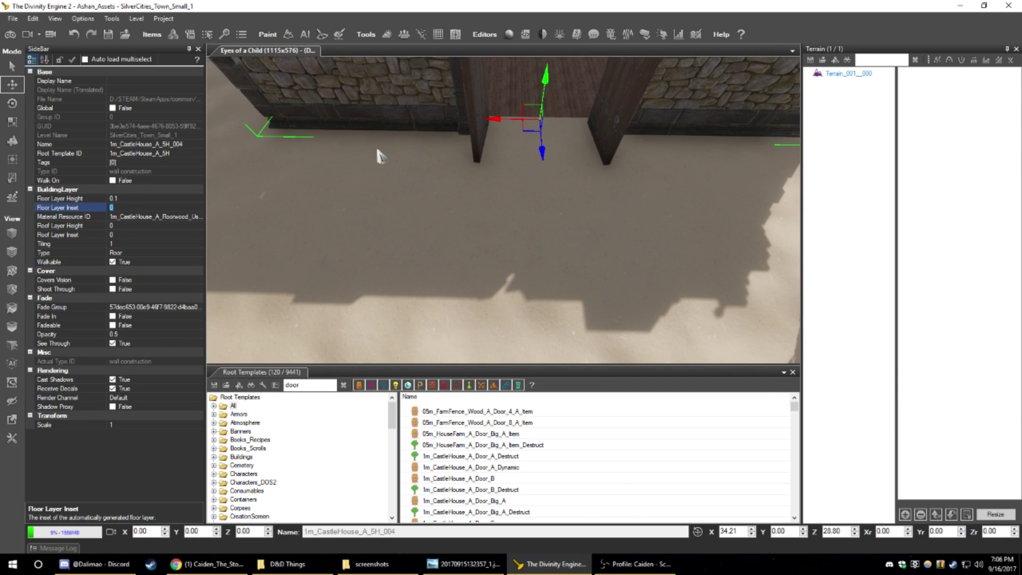
- Inspect the floor edge at the doorway up close and set the Floor Layer Height to 0.01
key("w")
right_click_drag(379, 153, 351, 119)
key("a")
left_click(143, 198)
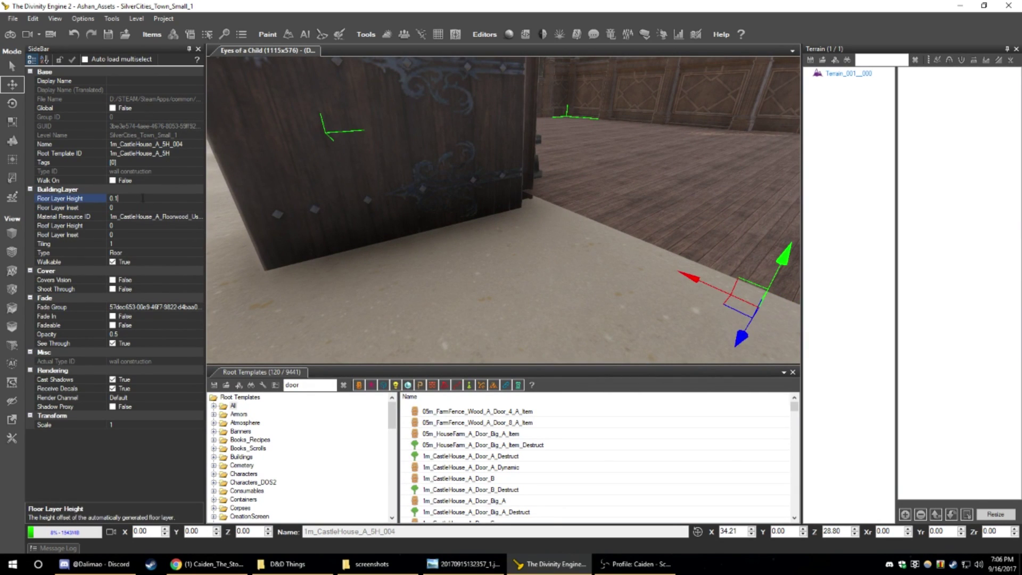
key("Tab")
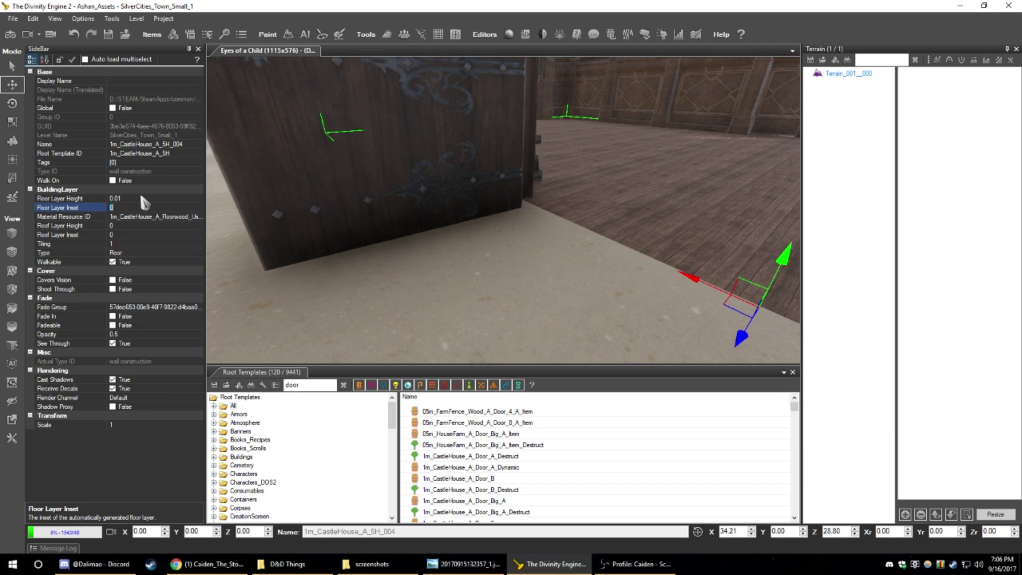
- Examine the generated wooden floor through the double door and along the base of the interior walls
right_click_drag(503, 140, 562, 140)
key("s")
key("w")
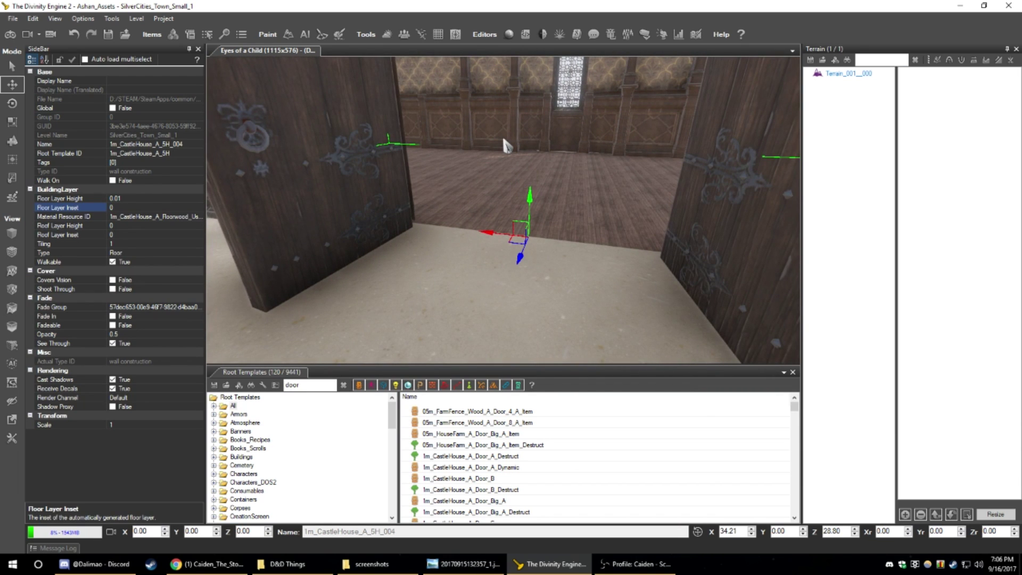
key("w")
right_click_drag(503, 140, 551, 128)
key("w")
key("w")
key("s")
key("s")
key("w")
right_click_drag(634, 235, 574, 243)
key("w")
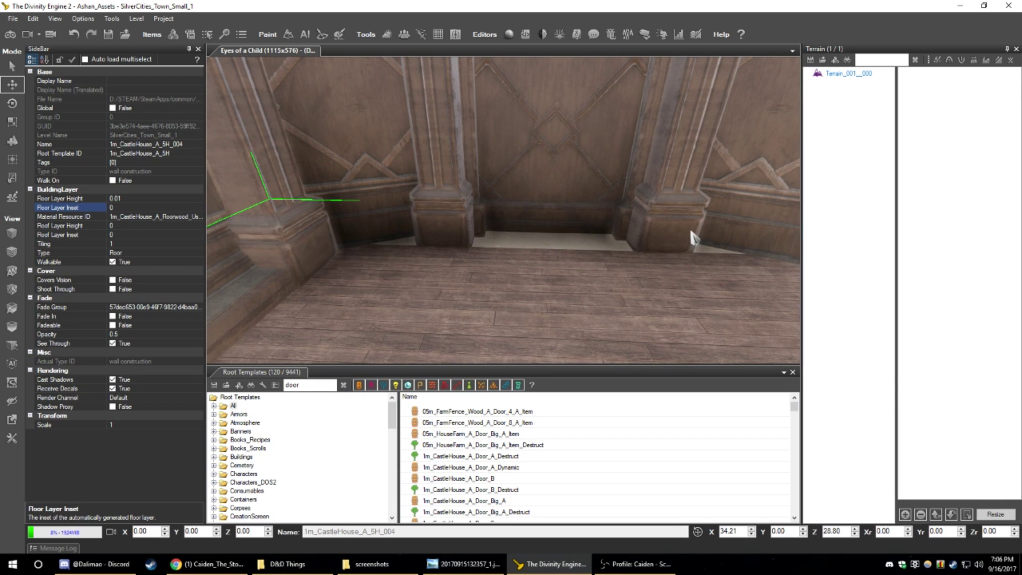
right_click_drag(659, 215, 236, 289)
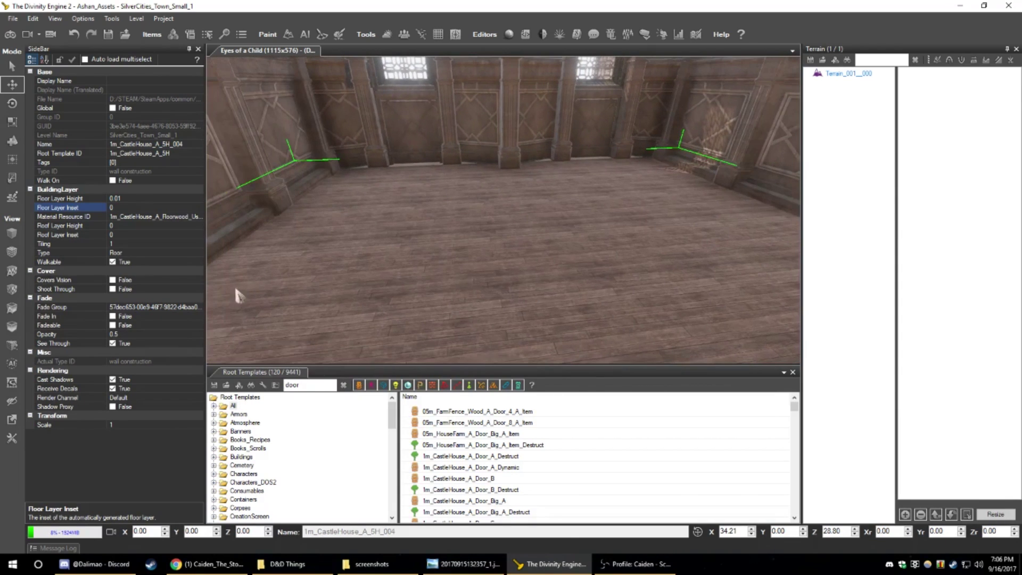
- Switch to object placement mode and filter the Root Templates by "shelf"
left_click(12, 141)
left_click_drag(313, 382, 273, 379)
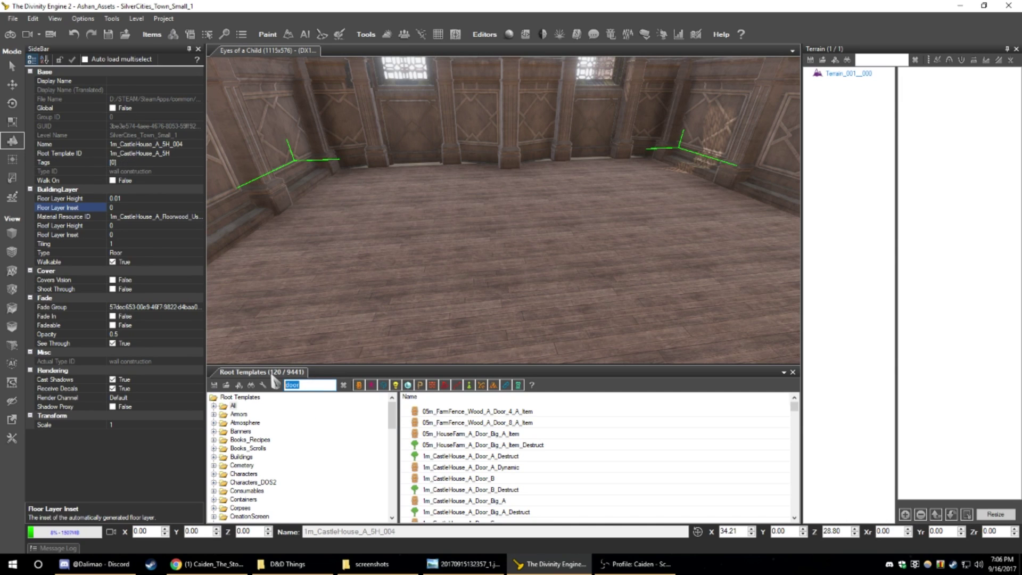
type("boo")
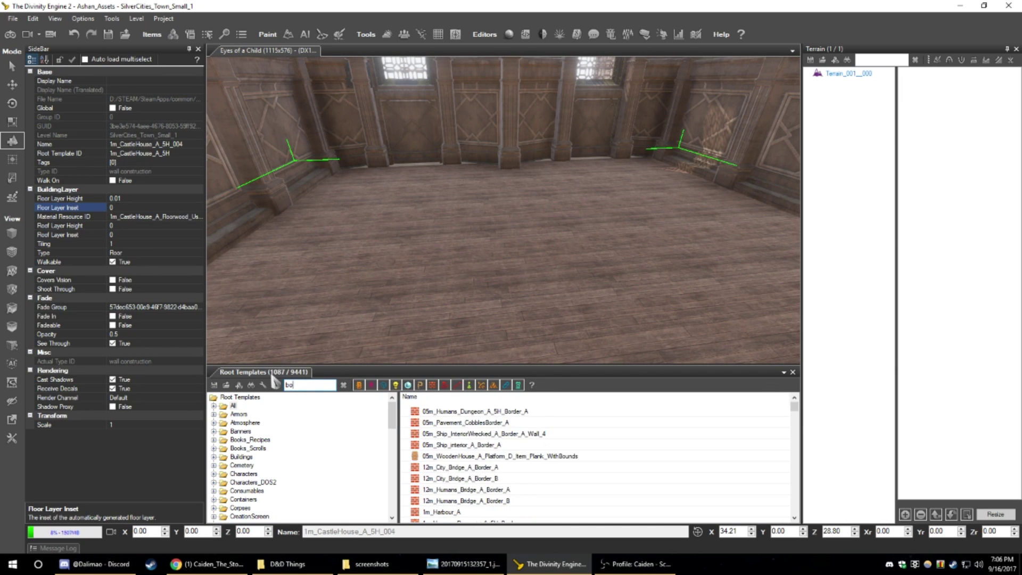
key("BackSpace")
key("BackSpace")
key("BackSpace")
type("sheld")
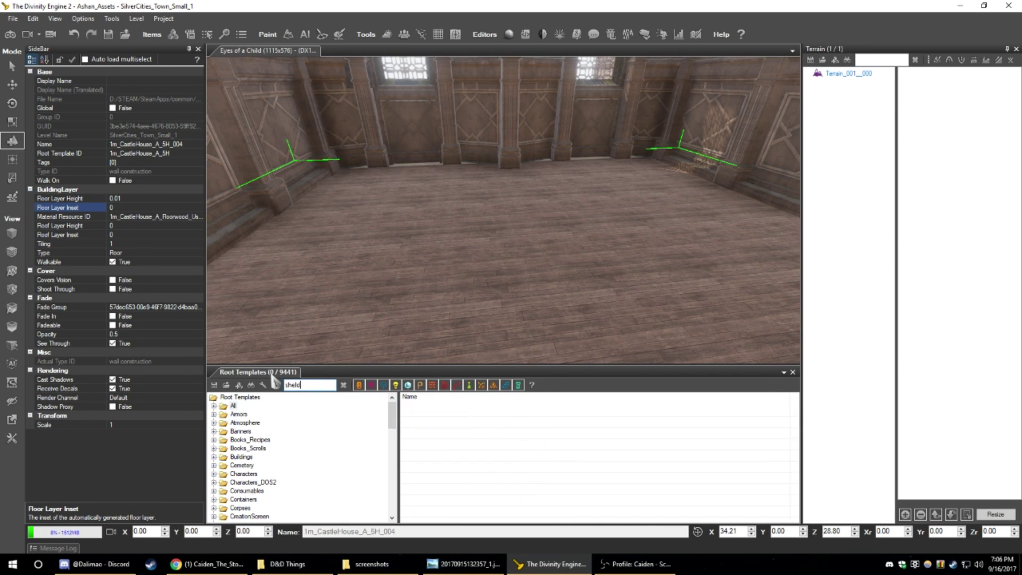
key("BackSpace")
type("f")
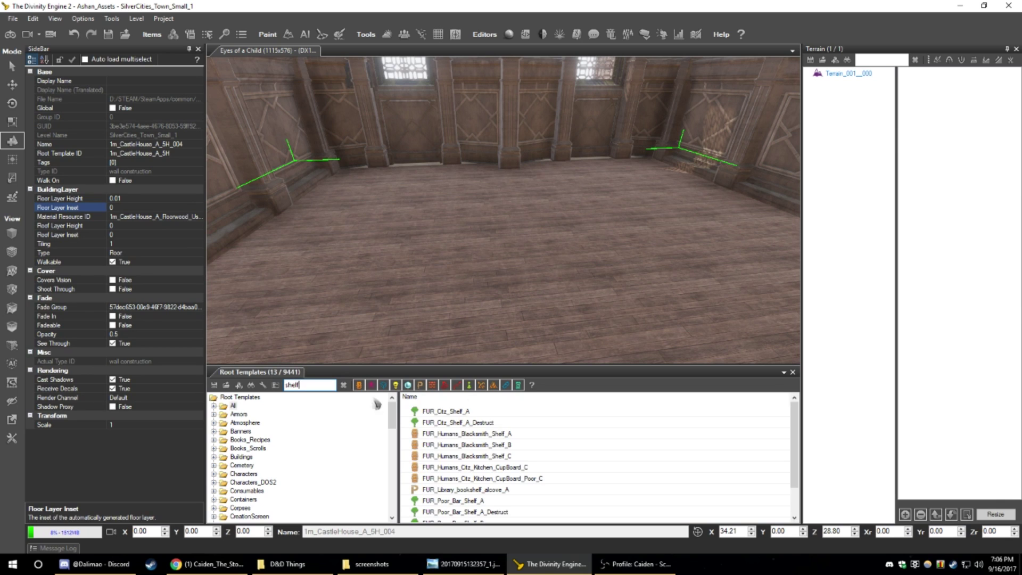
- Preview the FUR_Citz_Shelf_A and FUR_Poor_Bar_Shelf_A templates inside the castle house room
left_click(444, 411)
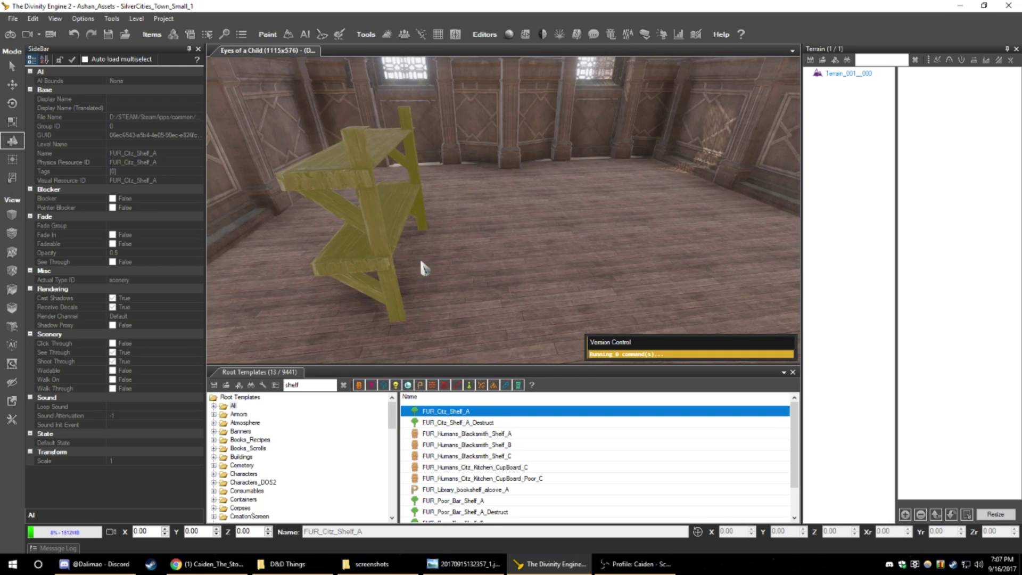
right_click_drag(419, 258, 473, 254)
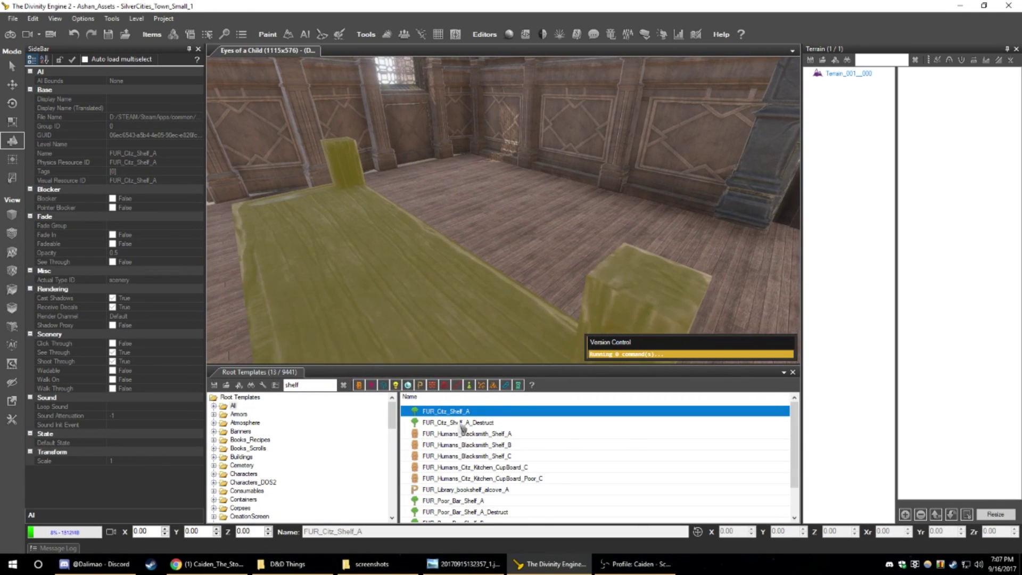
left_click(450, 500)
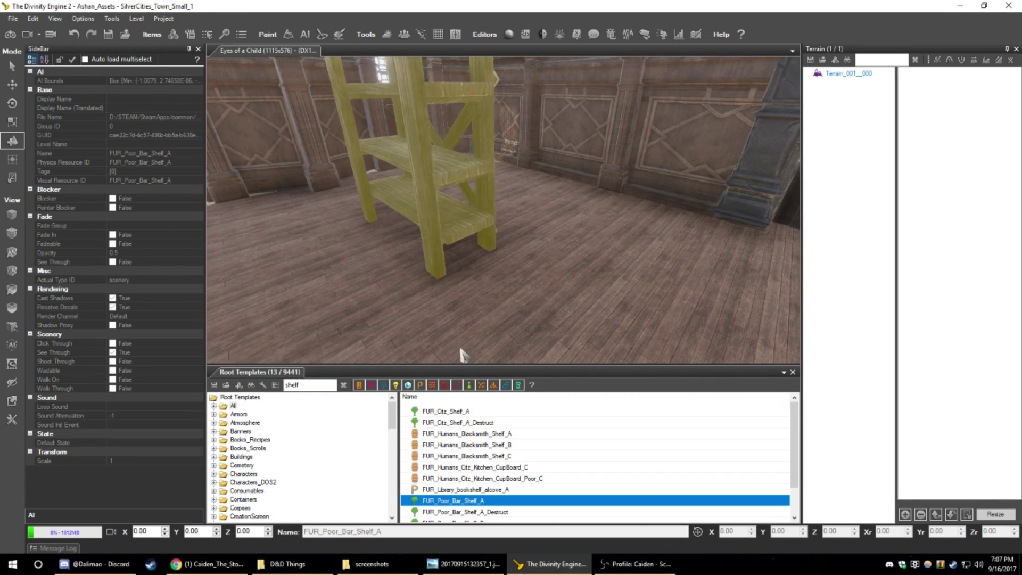
scroll(506, 440, "down", 1)
- Filter the Root Templates by "bed" and preview BLD_HOE_Platform_L_Bed in the room
double_click(291, 387)
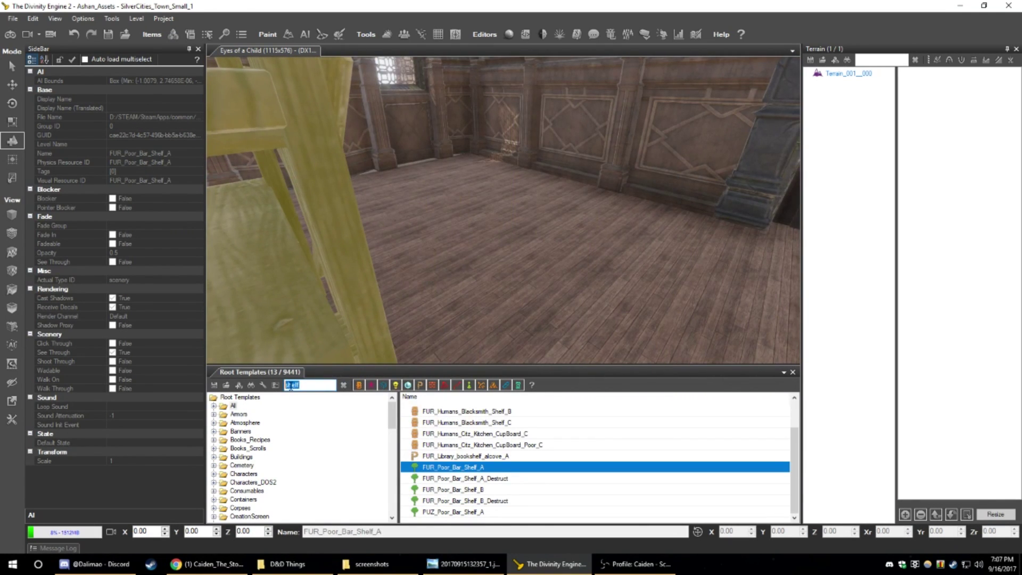
type("bed")
left_click(434, 413)
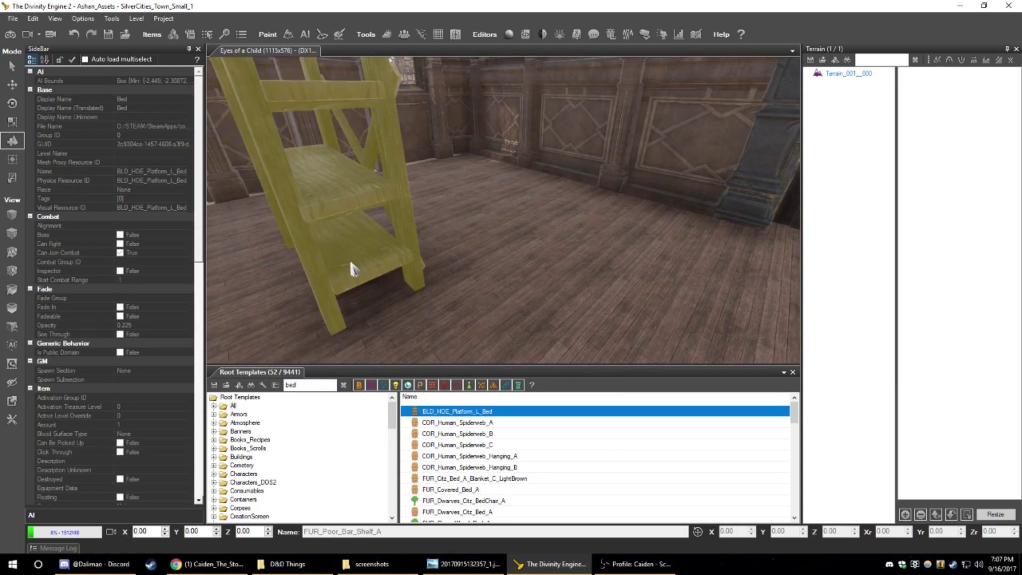
right_click_drag(463, 242, 472, 239)
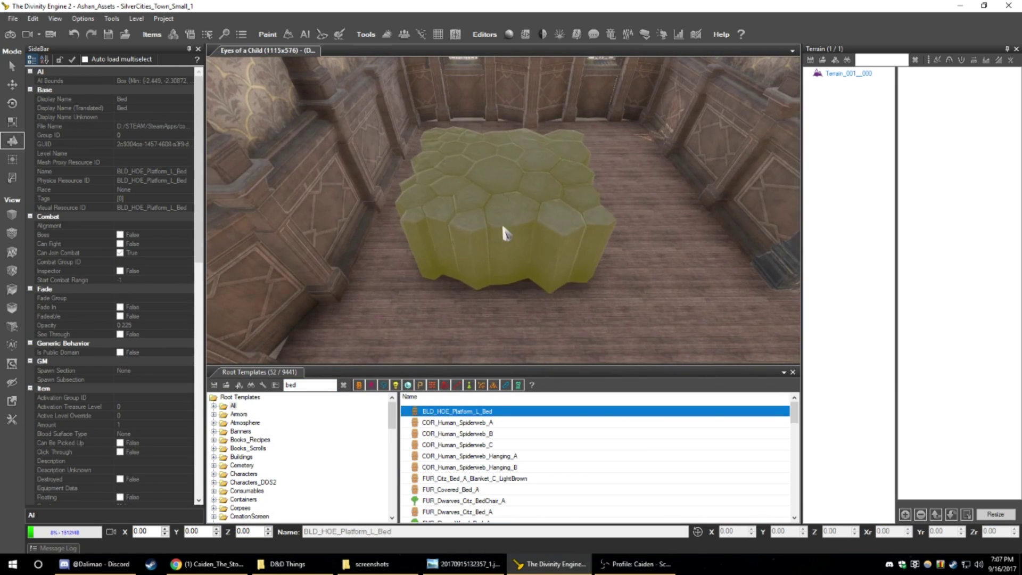
scroll(469, 475, "down", 1)
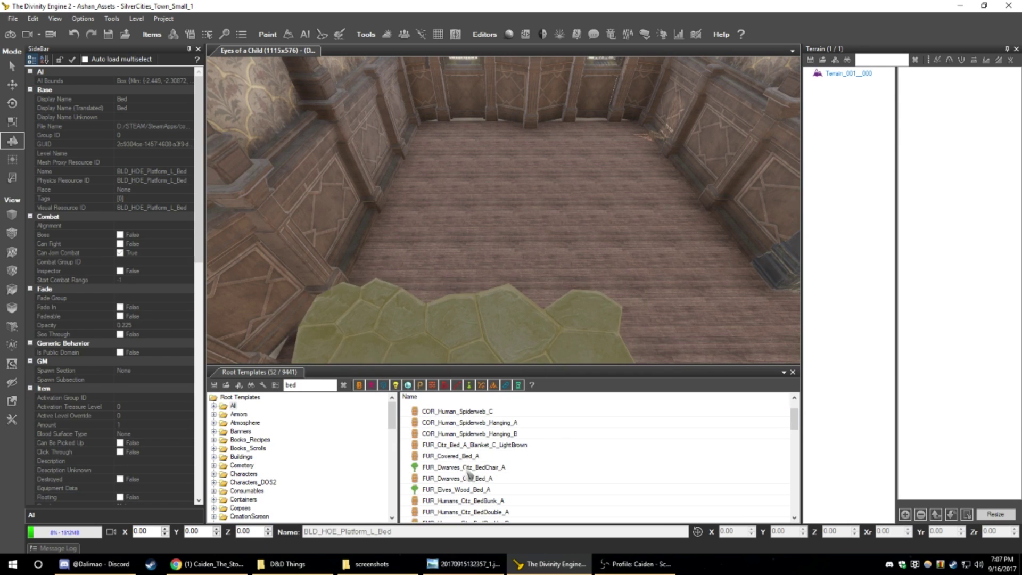
- Place a FUR_Covered_Bed_A on the wooden floor beside the interior wall under the window and leave placement mode
left_click(452, 455)
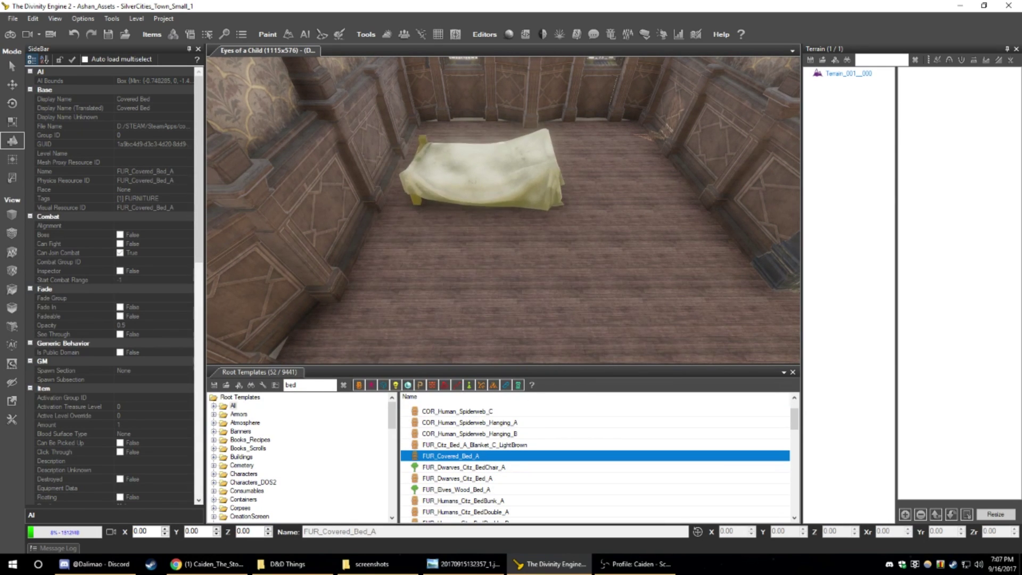
right_click_drag(479, 179, 224, 184)
left_click(399, 218)
key("Escape")
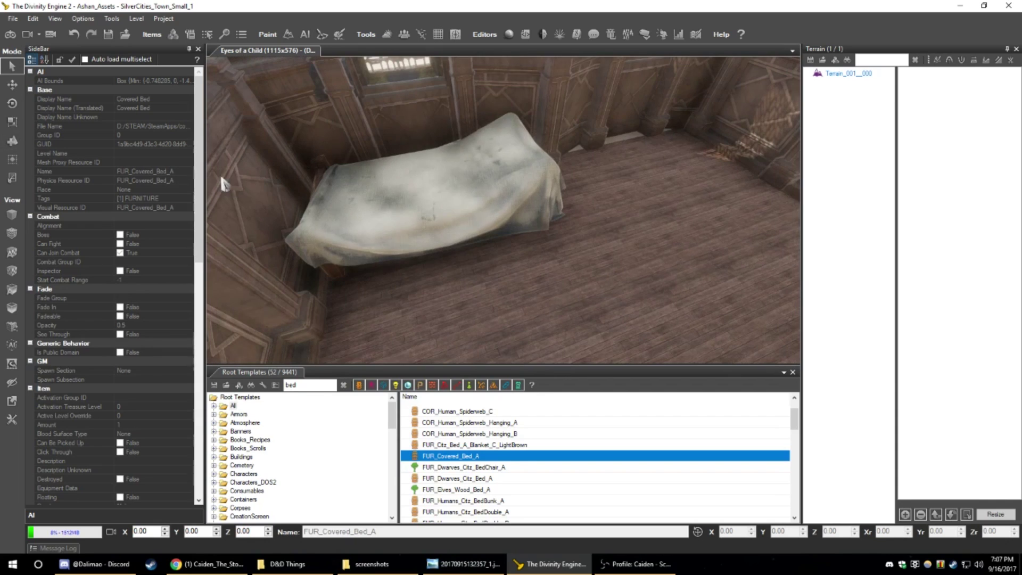
- Select the covered bed, shift it to X 27.01 and rotate it to about 177.58 degrees around Y
left_click(310, 169)
left_click(12, 85)
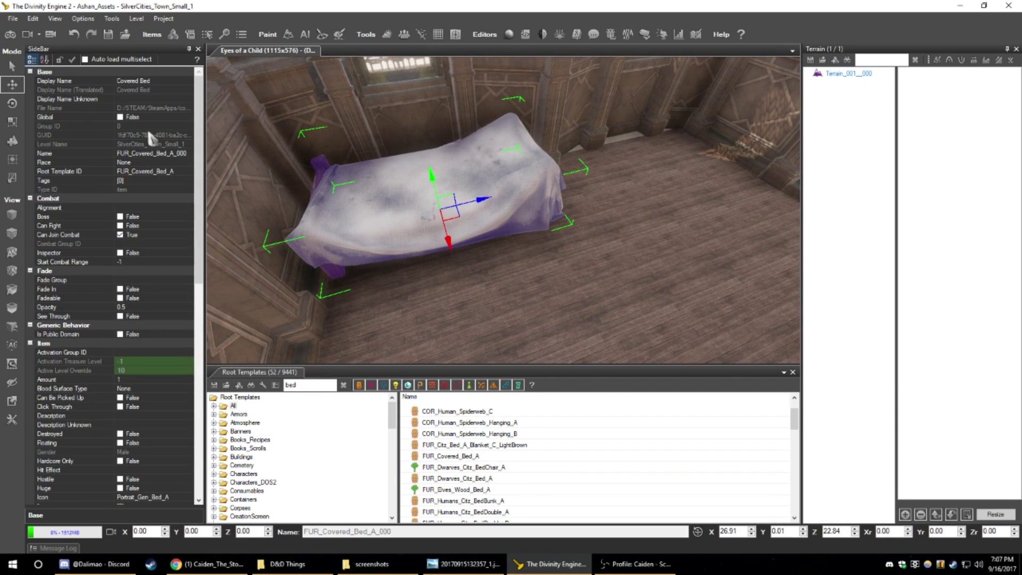
left_click_drag(454, 254, 422, 152)
left_click(12, 103)
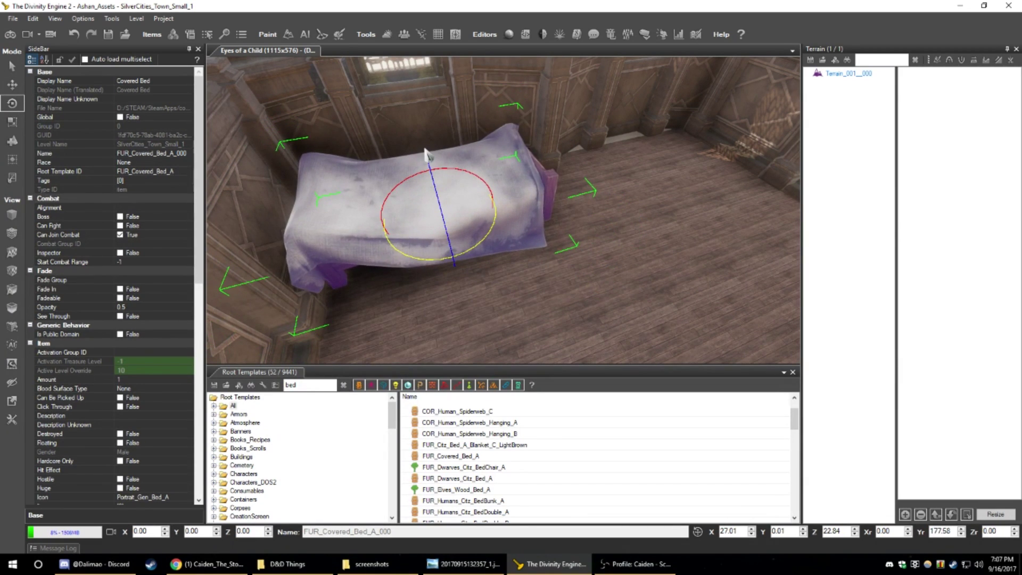
- Finish the covered bed's rotation at about 176 degrees around Y, deselect it and return to selection mode
right_click_drag(426, 155, 639, 240)
scroll(520, 229, "down", 5)
scroll(520, 229, "up", 5)
scroll(465, 286, "down", 4)
right_click_drag(466, 285, 475, 288)
scroll(474, 287, "down", 2)
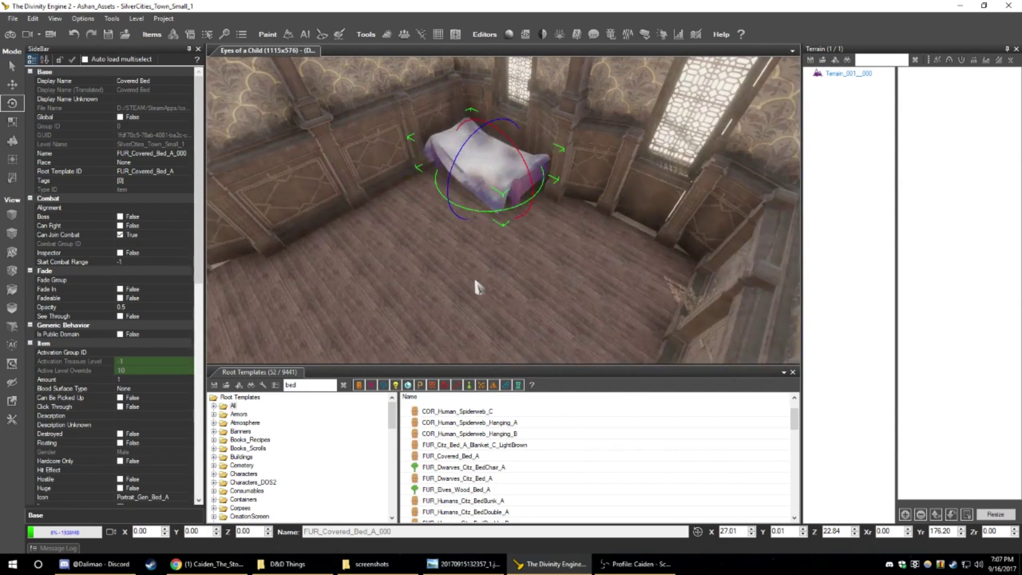
left_click(477, 288)
left_click(13, 67)
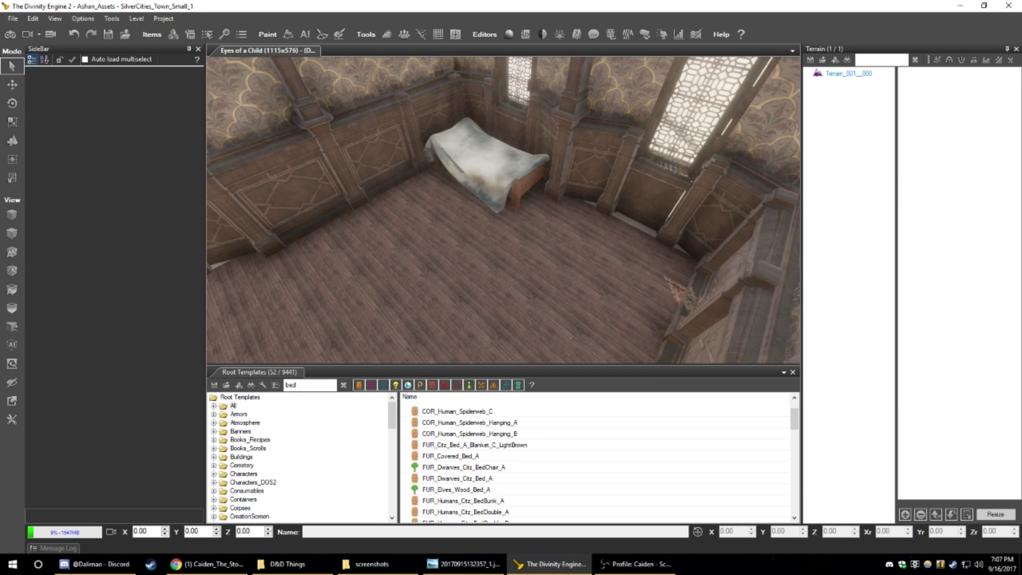
- Select the castle house floor construction and set its floor layer inset to -0.5
scroll(603, 239, "down", 5)
left_click(547, 243)
right_click_drag(547, 243, 495, 232)
scroll(547, 243, "up", 4)
scroll(303, 261, "up", 3)
right_click_drag(304, 261, 265, 244)
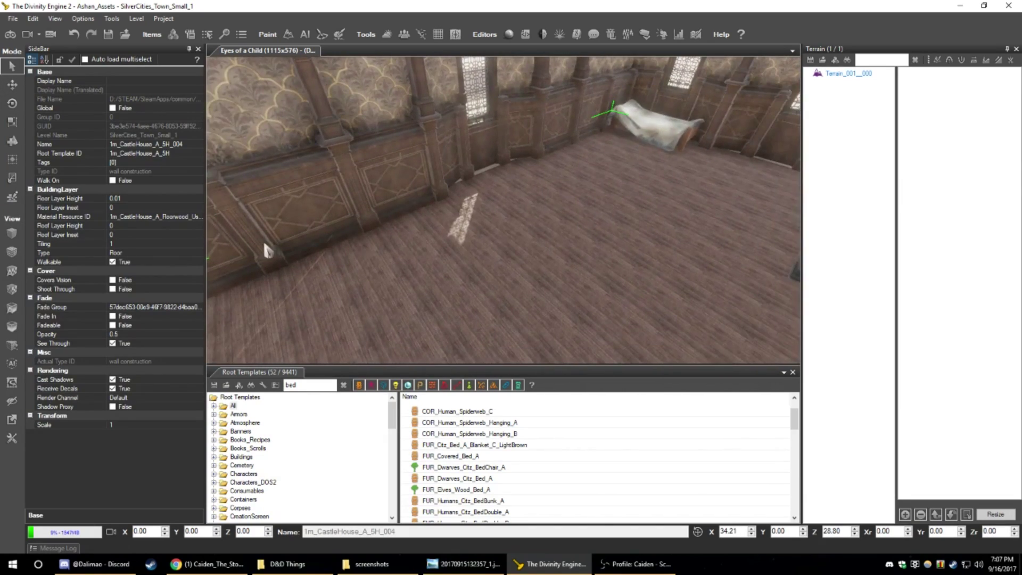
left_click(130, 208)
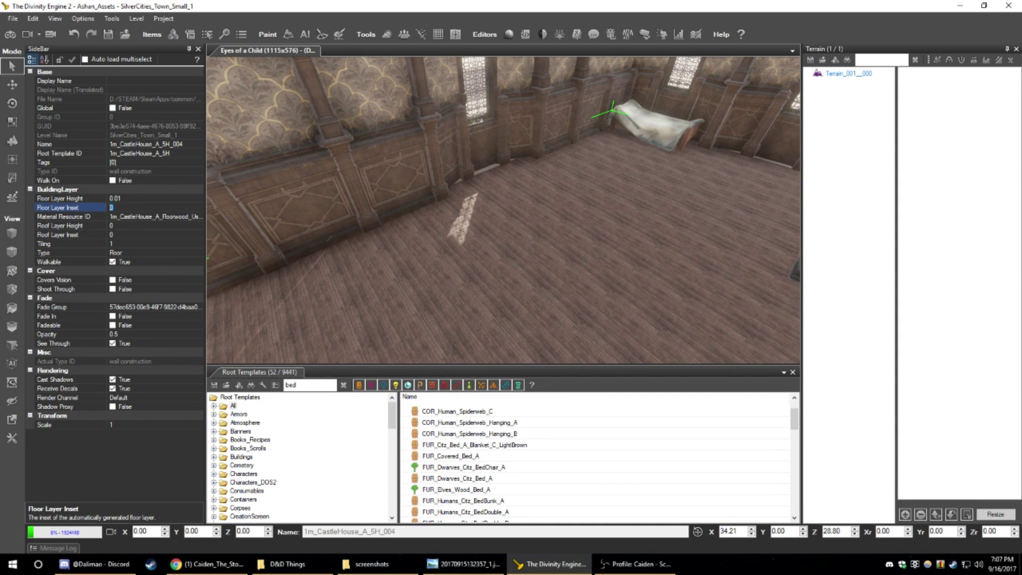
type("-.5")
left_click(133, 214)
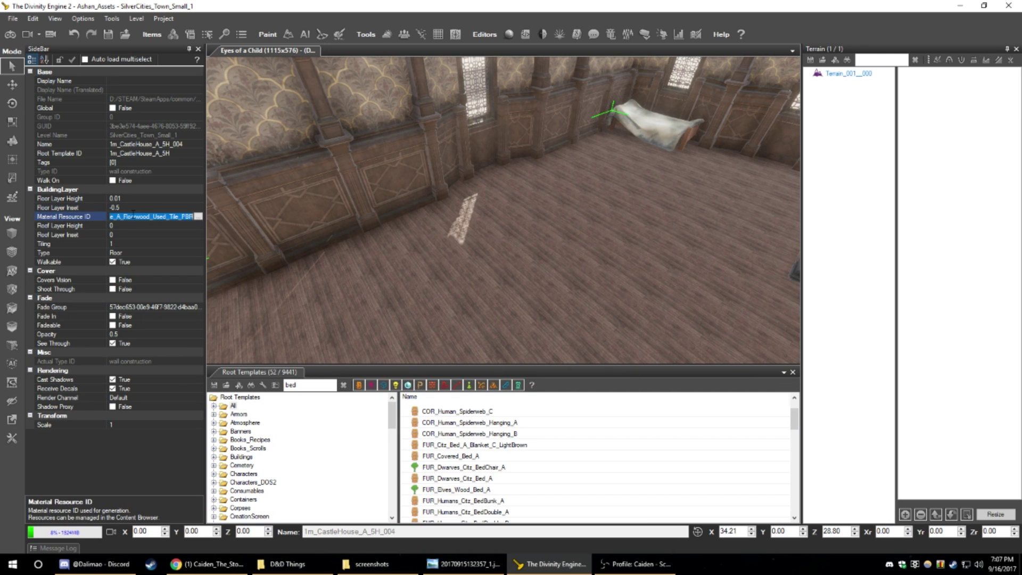
- Check the floor edge at the building's outer corner and set the floor layer inset to -1
scroll(510, 206, "down", 5)
right_click_drag(510, 206, 527, 226)
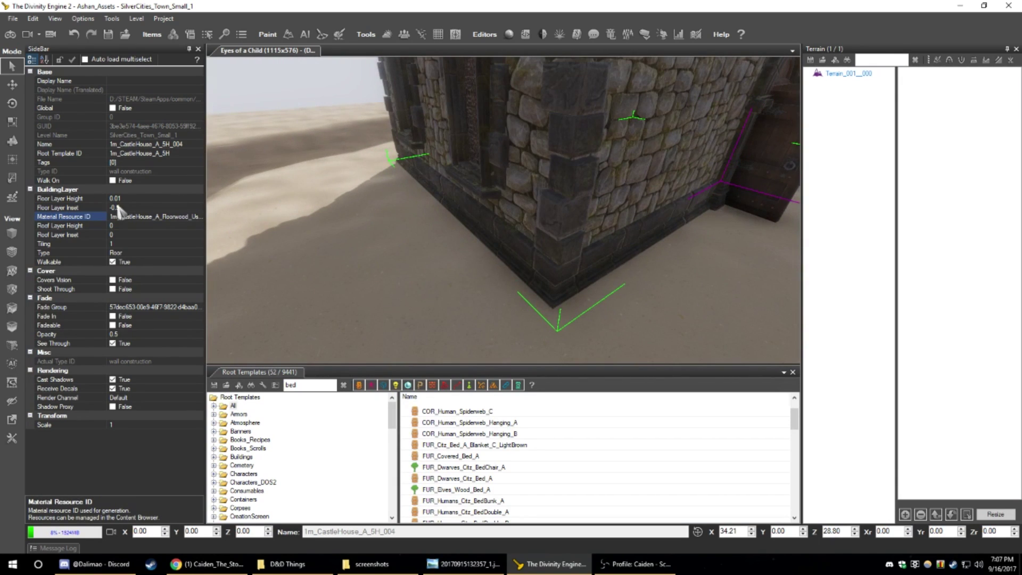
left_click(130, 208)
key("BackSpace")
type("1")
left_click(134, 216)
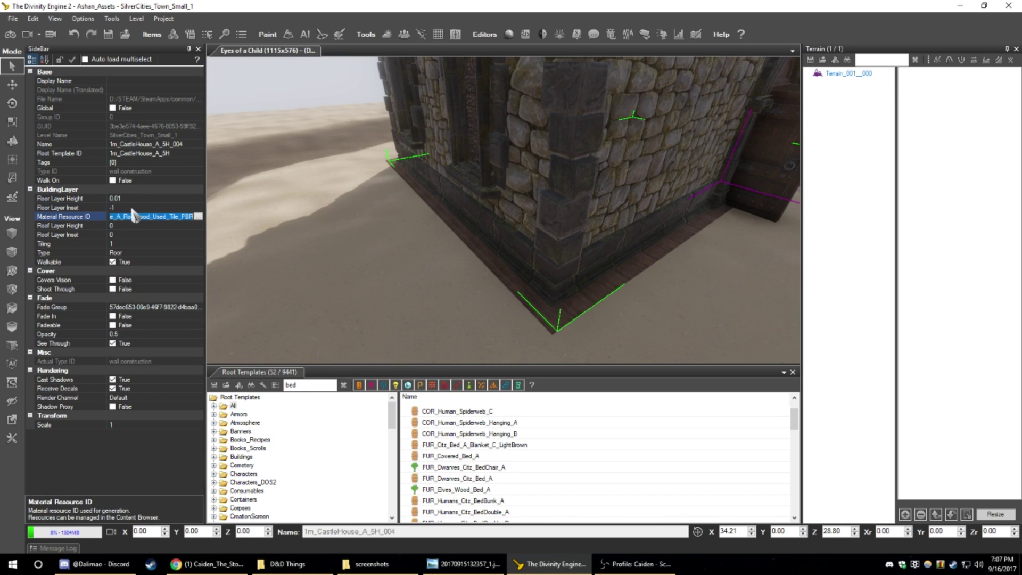
- Set the floor layer inset back to -0.5 so the floor stays within the outer walls
right_click_drag(405, 241, 475, 263)
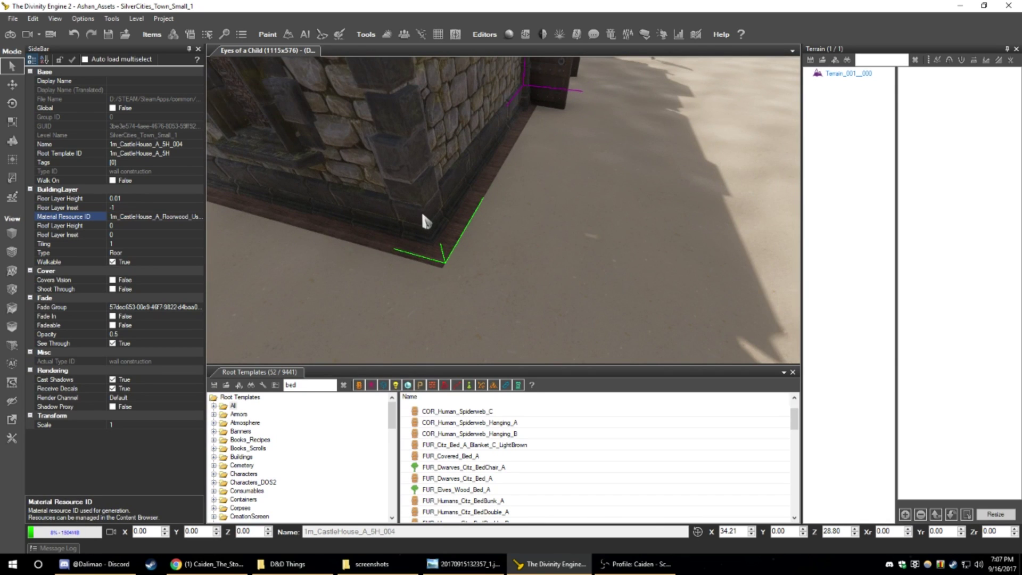
left_click(128, 208)
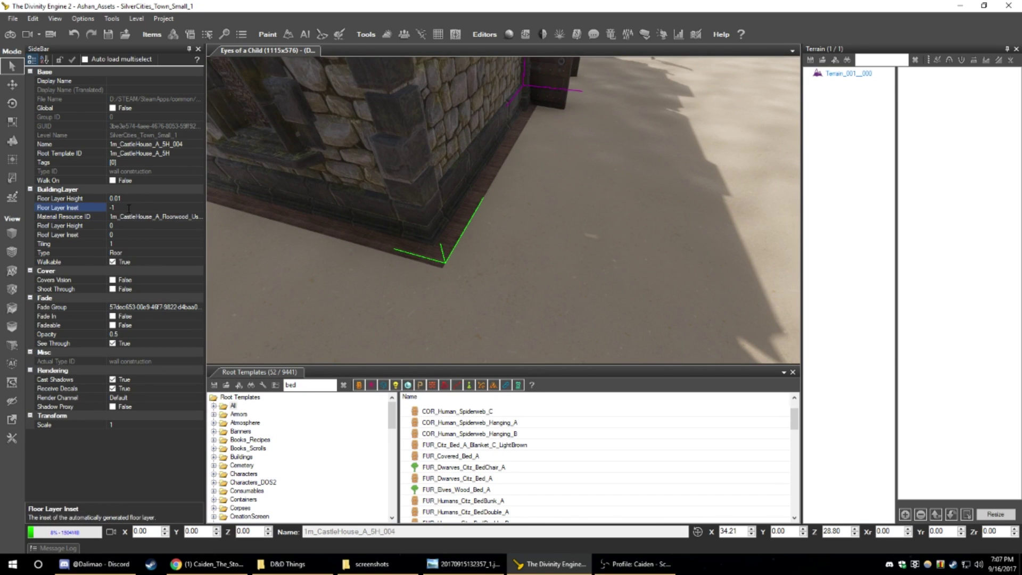
left_click(131, 216)
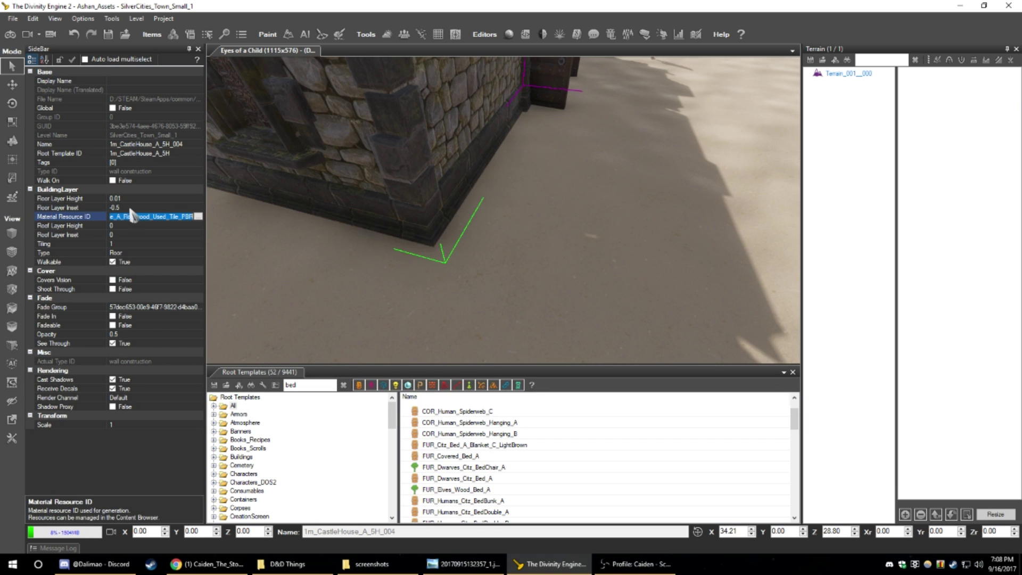
- Inspect the floor edge beside the interior pillar and set the floor layer inset to -0.2
mouse_move(426, 229)
right_mouse_down()
mouse_move(436, 220)
mouse_move(373, 229)
mouse_move(388, 224)
mouse_move(421, 248)
mouse_move(453, 240)
mouse_move(432, 232)
right_mouse_up()
left_click(135, 207)
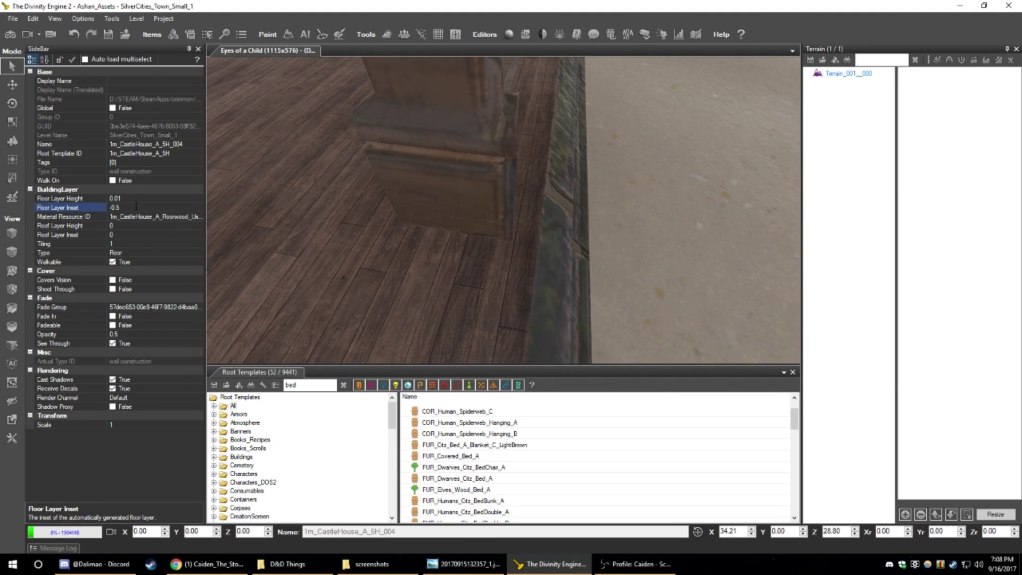
key("Tab")
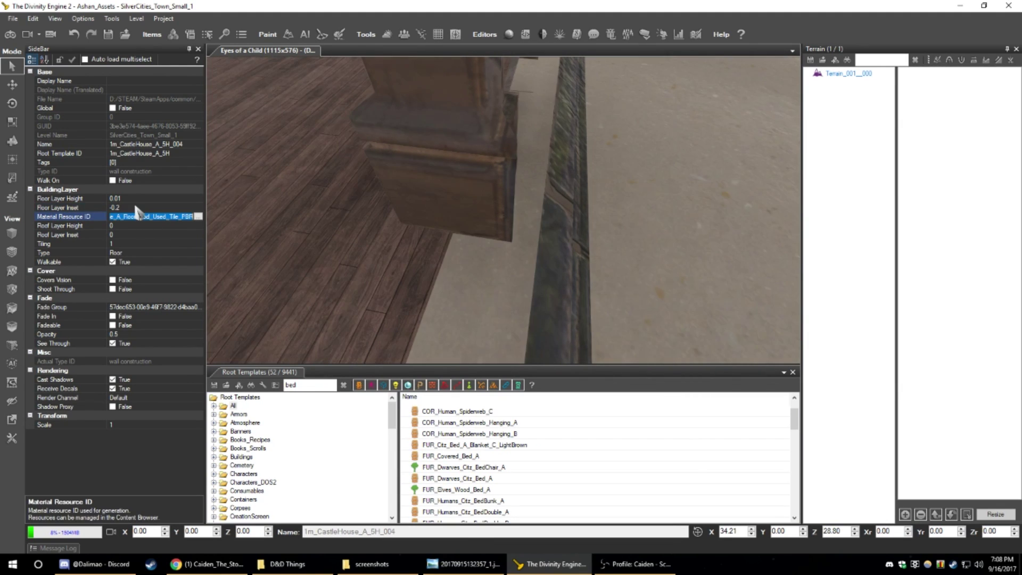
- Check the gap between floor and wall and set the floor layer inset to -0.25
right_click_drag(287, 142, 421, 130)
key("w")
right_click_drag(503, 211, 452, 208)
left_click(136, 208)
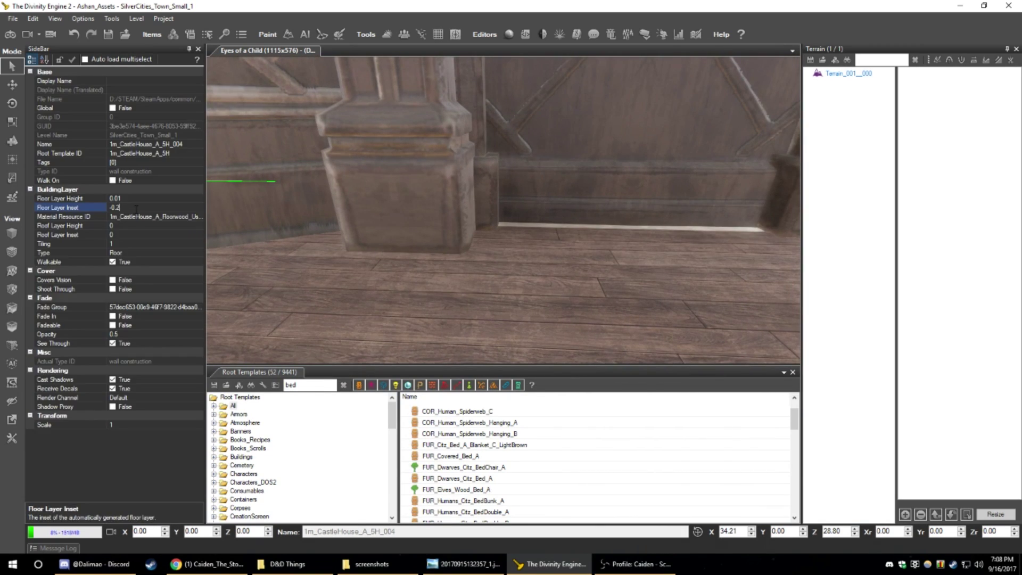
type("5")
left_click(138, 217)
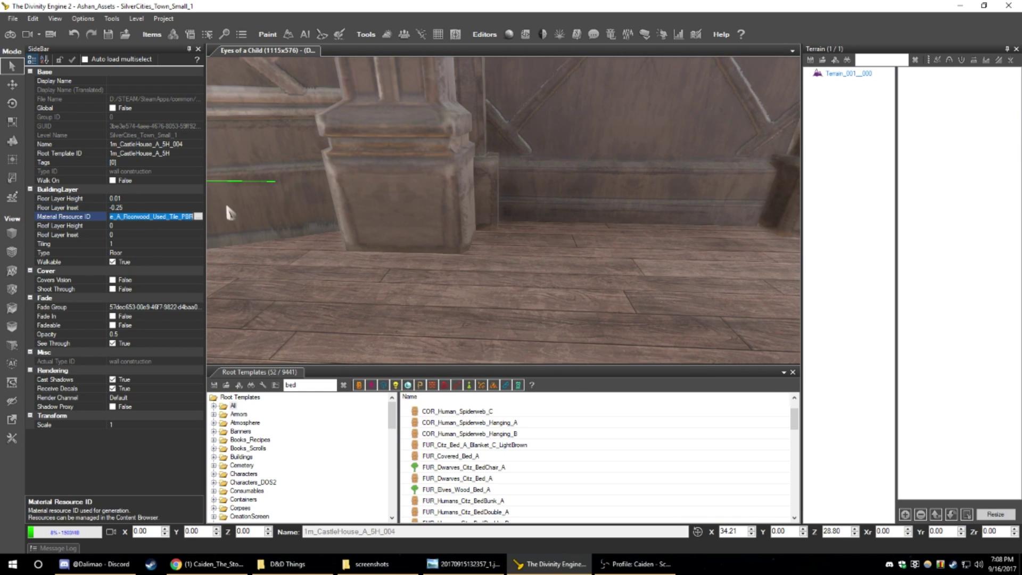
- Inspect the floor edges along the interior walls and the castle house from outside above its entrance
right_click_drag(341, 202, 279, 229)
key("w")
key("s")
key("w")
key("s")
key("w")
key("s")
key("a")
key("w")
key("s")
key("a")
key("d")
key("s")
key("d")
key("w")
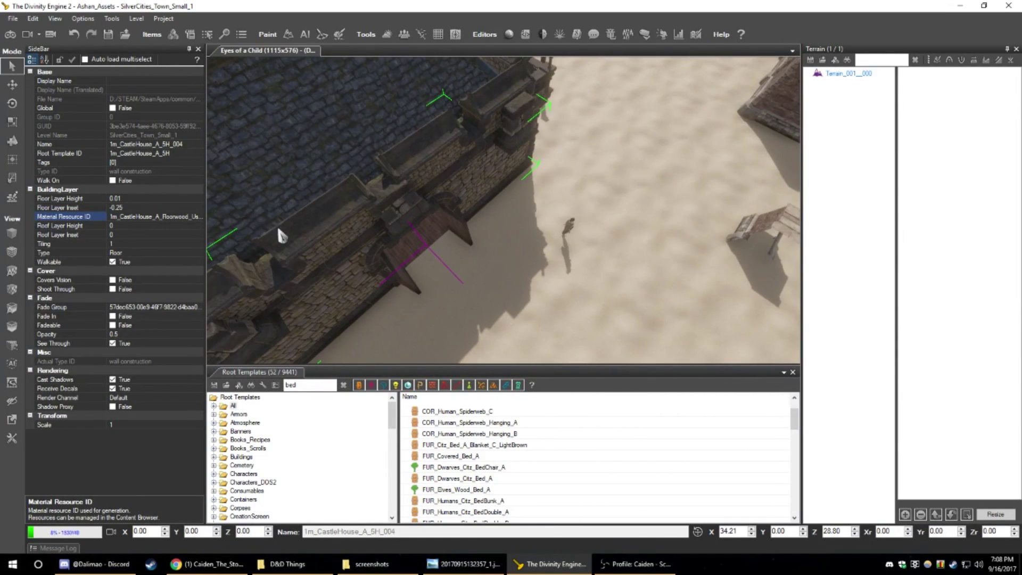
- Select the castle house roof construction and set its building layer type to Roof
left_click(326, 132)
key("f")
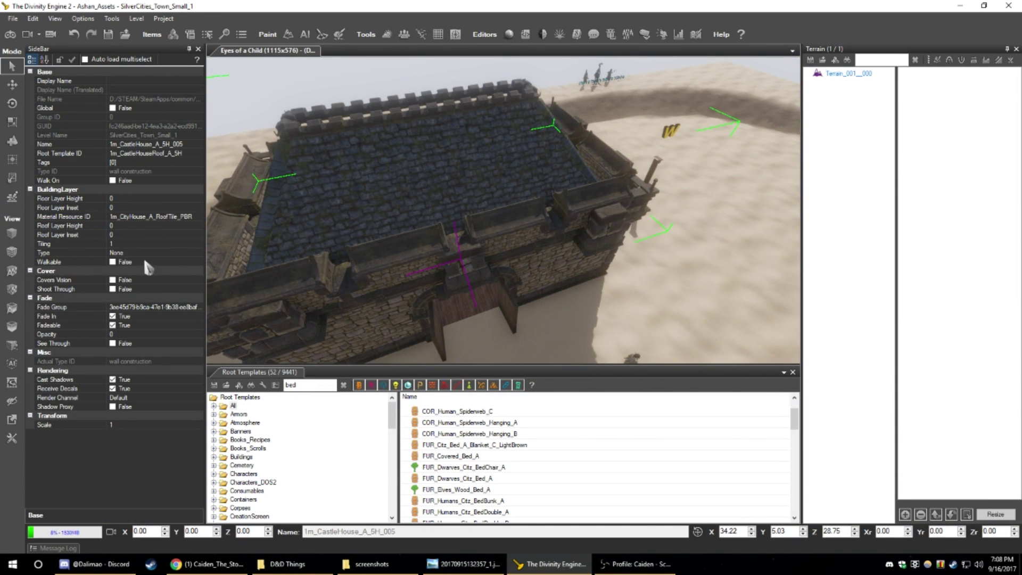
left_click(198, 253)
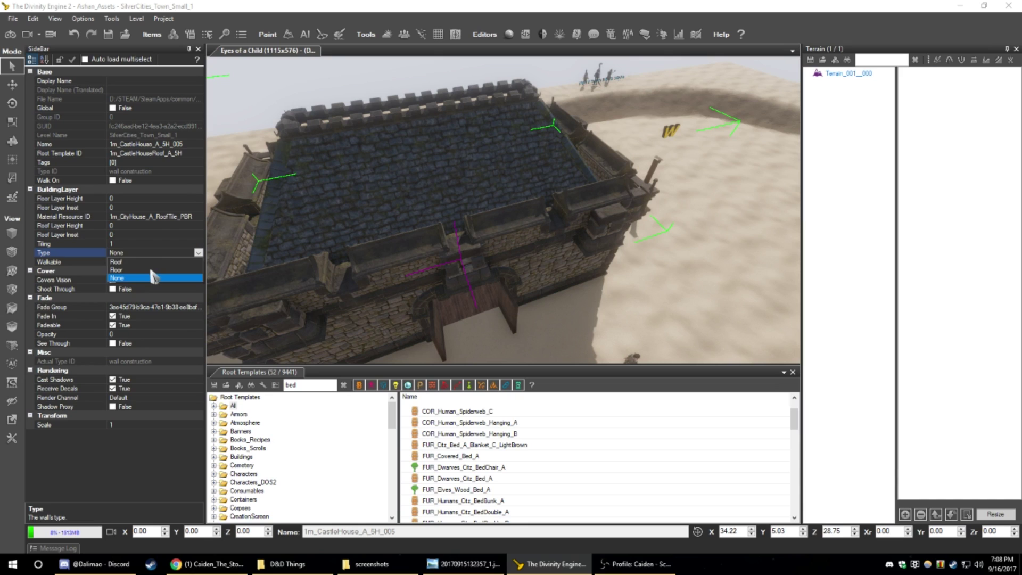
left_click(119, 262)
left_click(120, 262)
- Examine the generated roof surface between the walls and set the roof layer height to 4
key("w")
right_click_drag(373, 224, 356, 238)
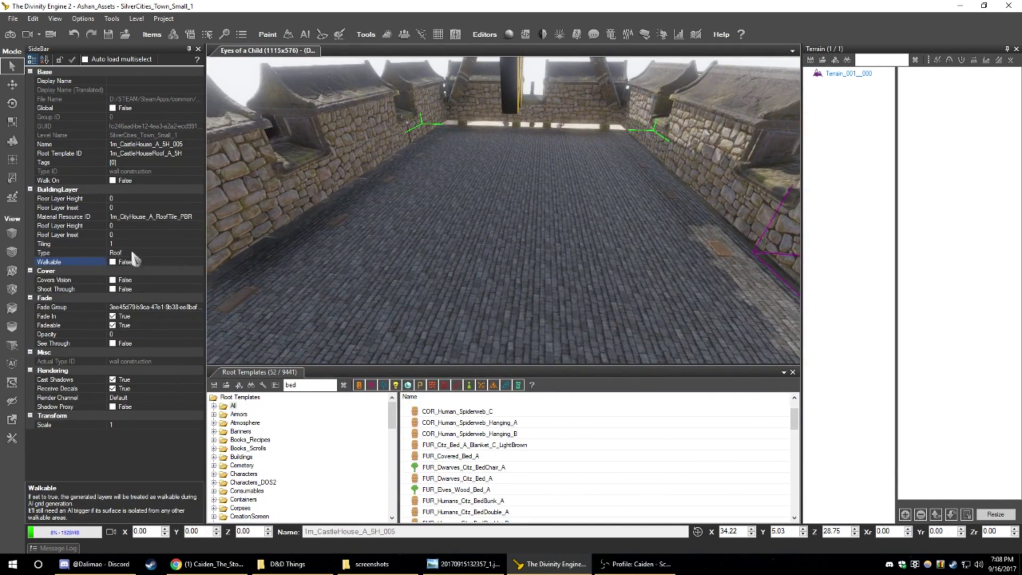
left_click(114, 225)
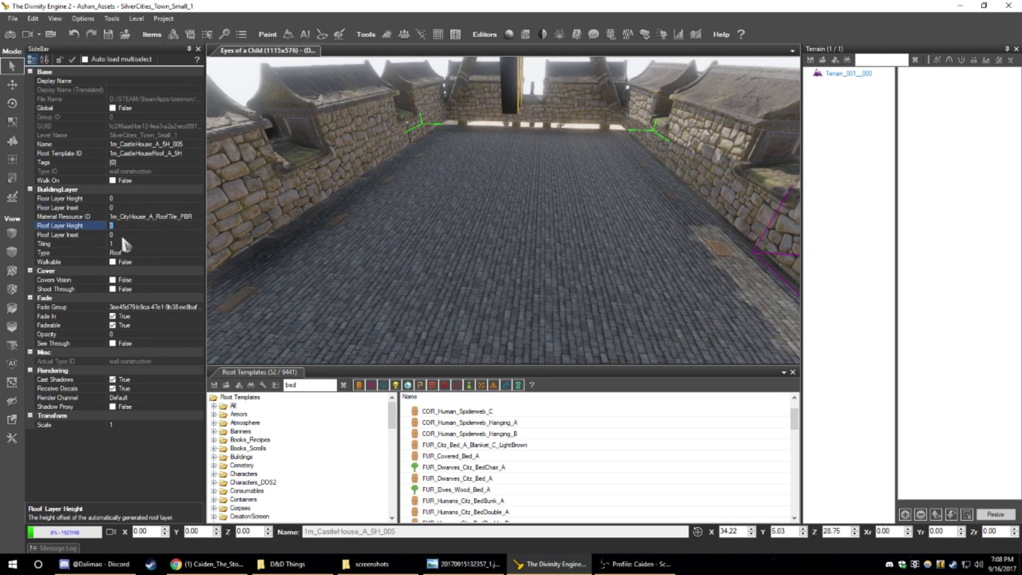
type("4")
left_click(122, 237)
- Set the roof layer height to 6 and the roof layer inset to 2
right_click_drag(341, 235, 158, 223)
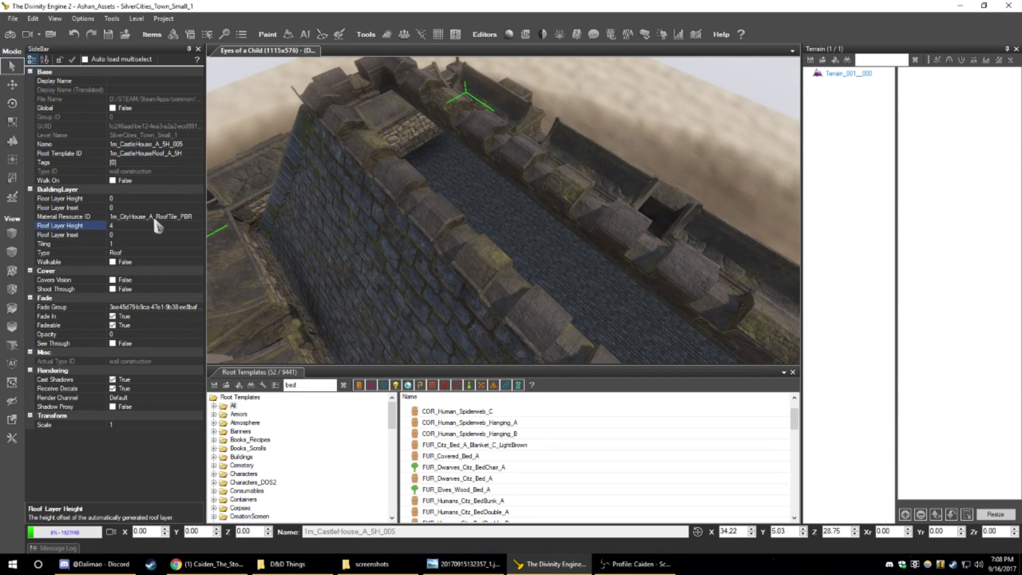
key("BackSpace")
type("6")
key("Tab")
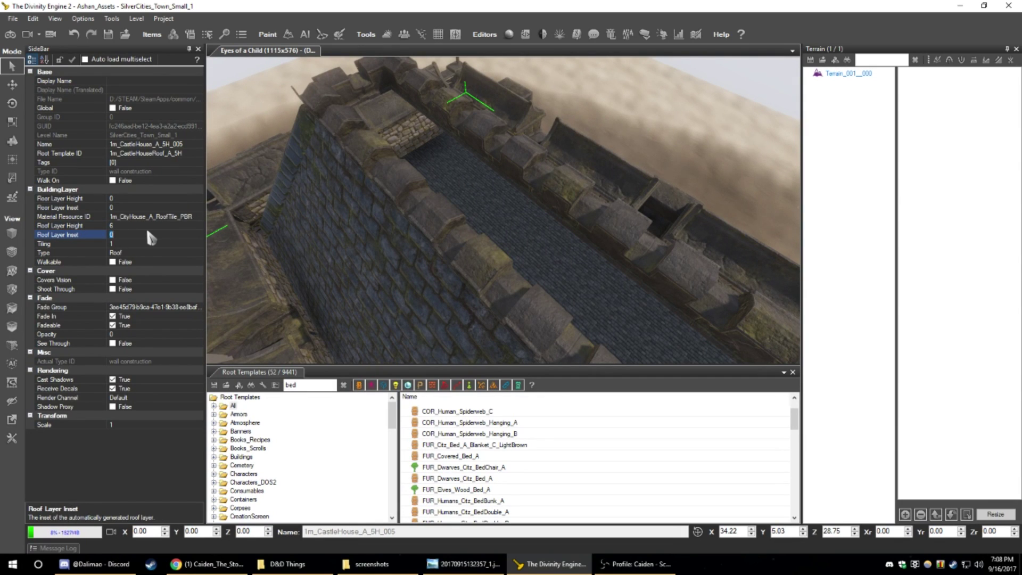
type("2")
key("Tab")
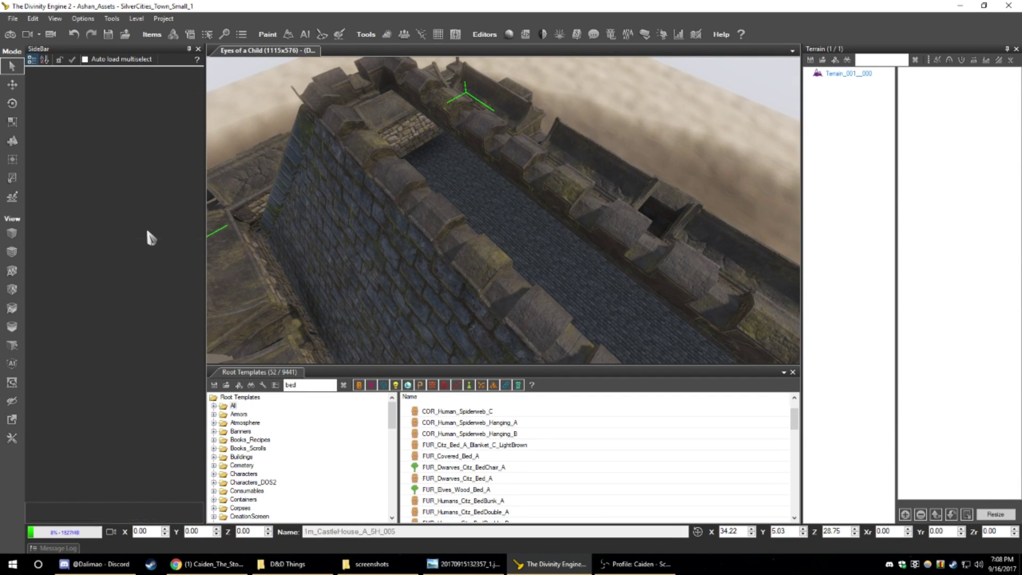
- Inspect the roof from outside and set the roof construction's building layer type to None
right_click_drag(526, 229, 195, 260)
left_click(198, 253)
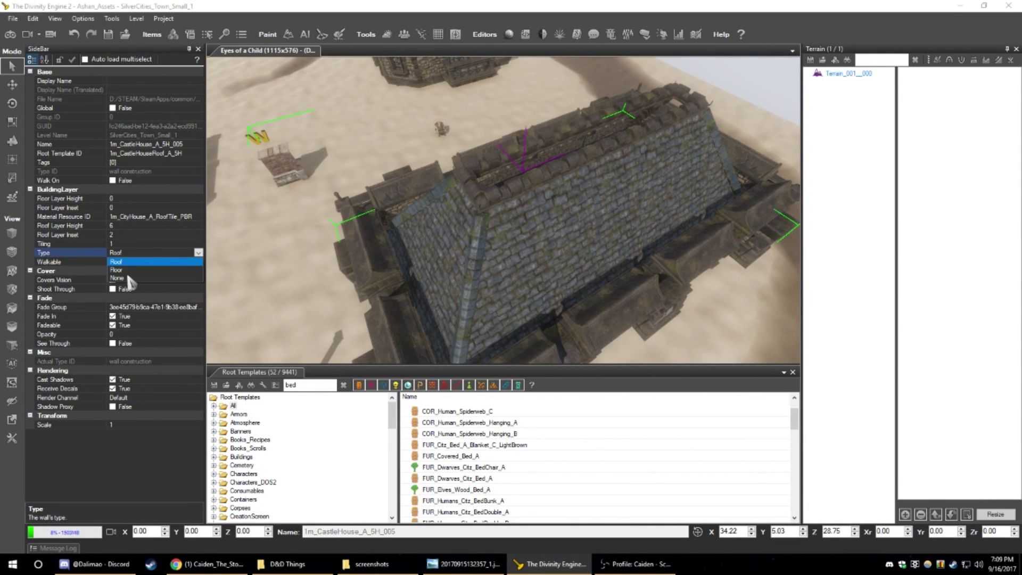
left_click(171, 278)
- Search the root templates for "top" and browse the results for a piece to close the open roof
right_click_drag(299, 261, 579, 228)
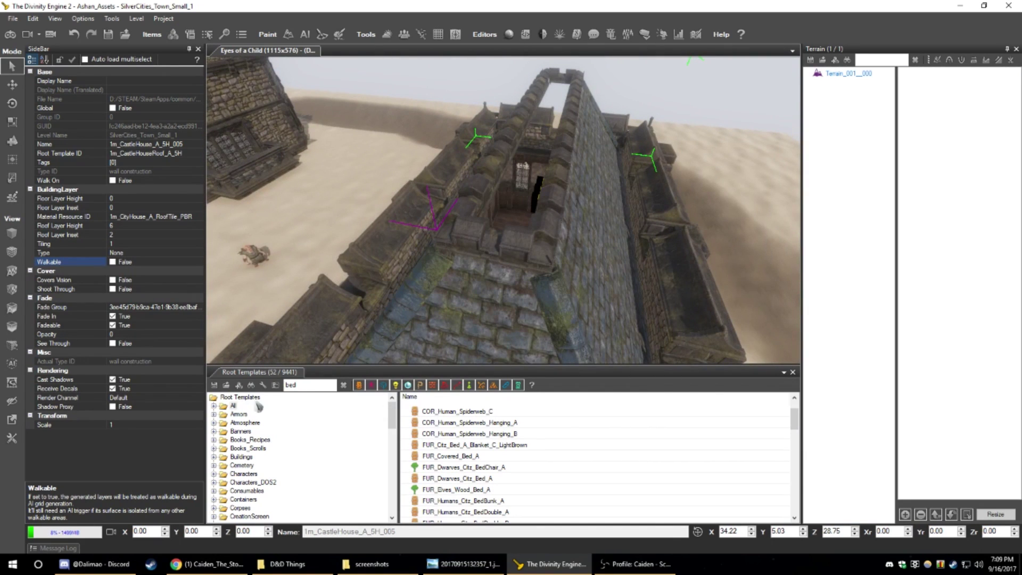
type("top")
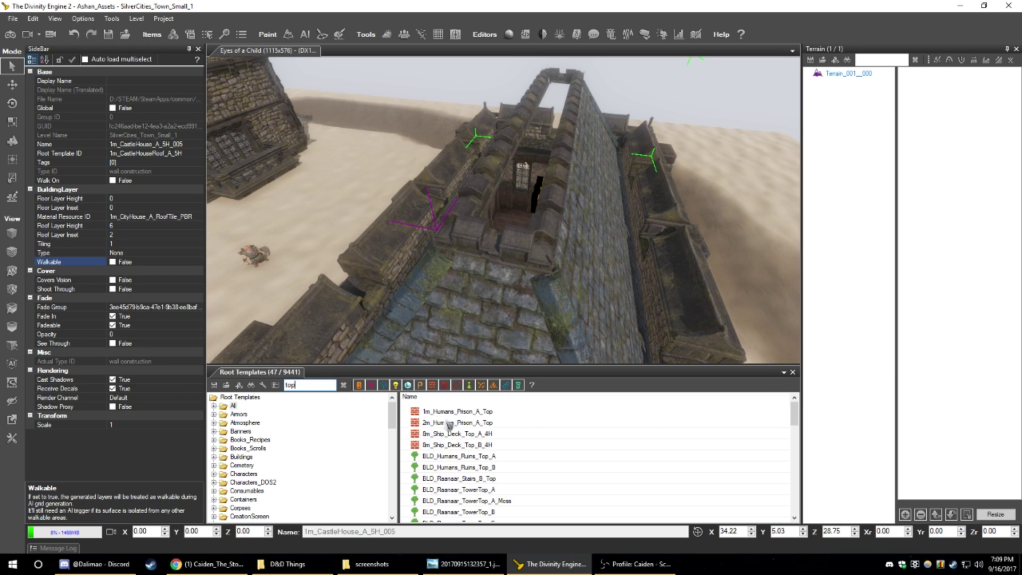
left_click(457, 445)
scroll(479, 450, "down", 5)
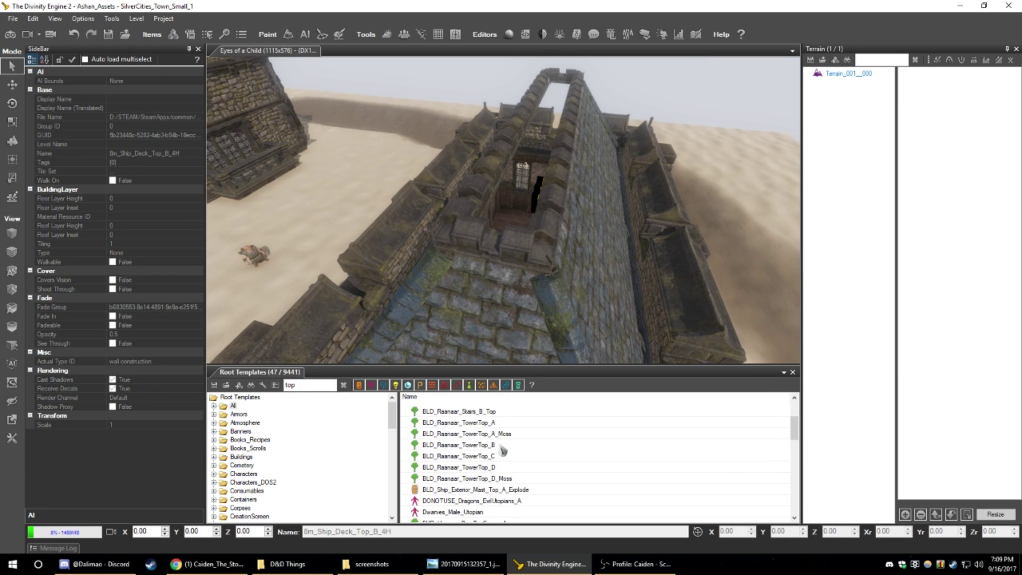
scroll(505, 450, "down", 3)
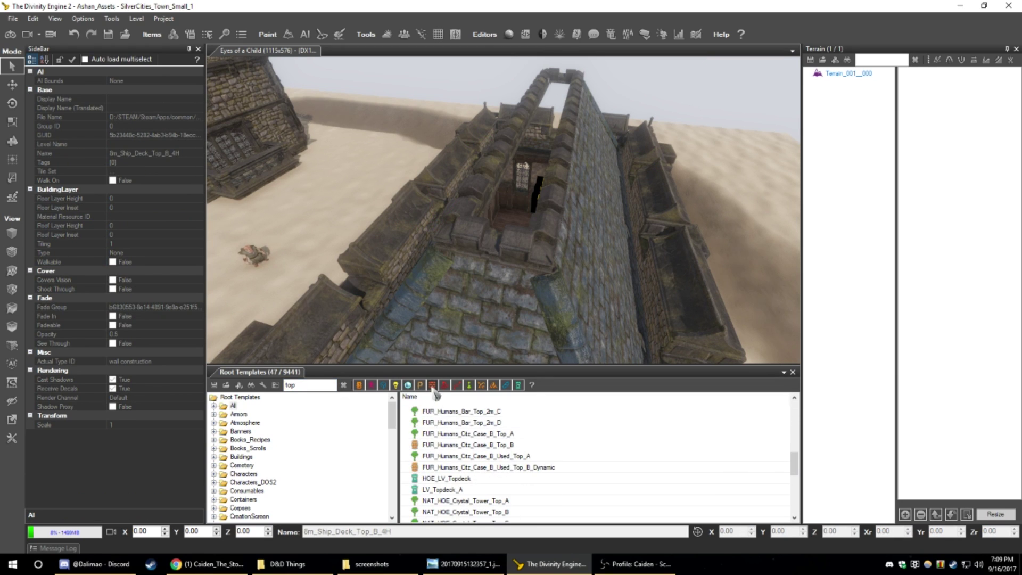
scroll(476, 431, "down", 1)
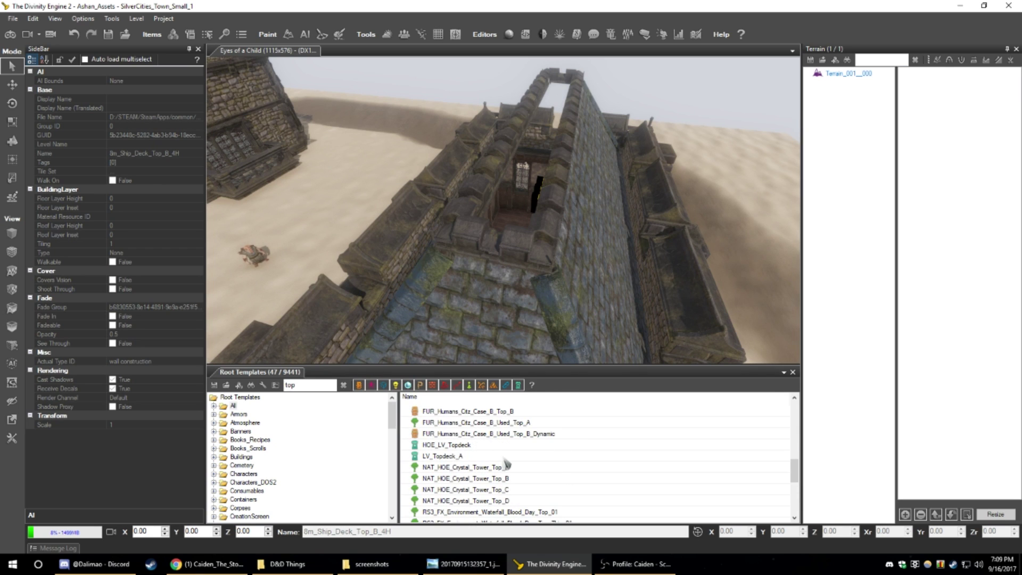
scroll(505, 464, "down", 4)
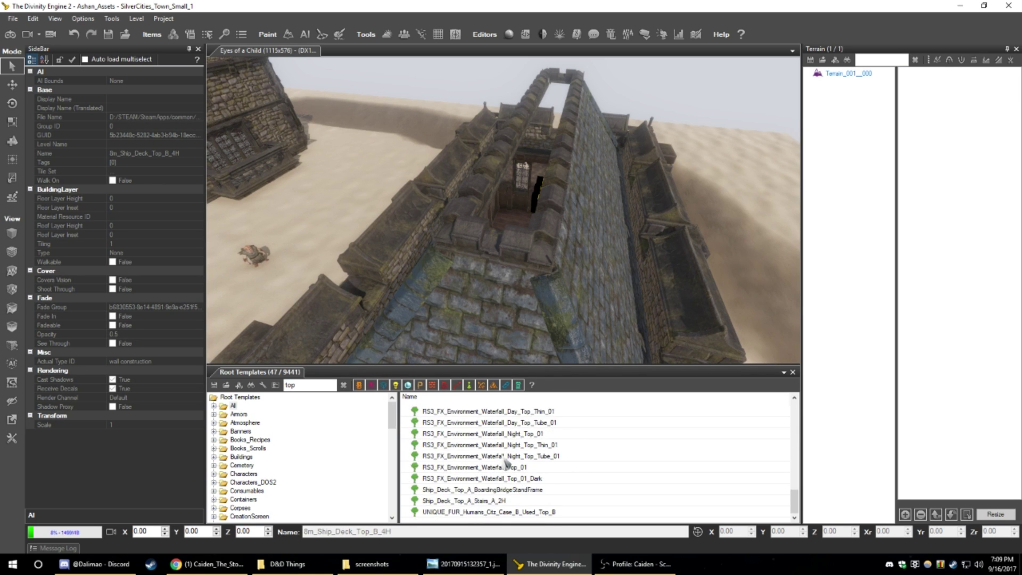
scroll(506, 464, "up", 3)
scroll(505, 464, "up", 2)
left_click(454, 435)
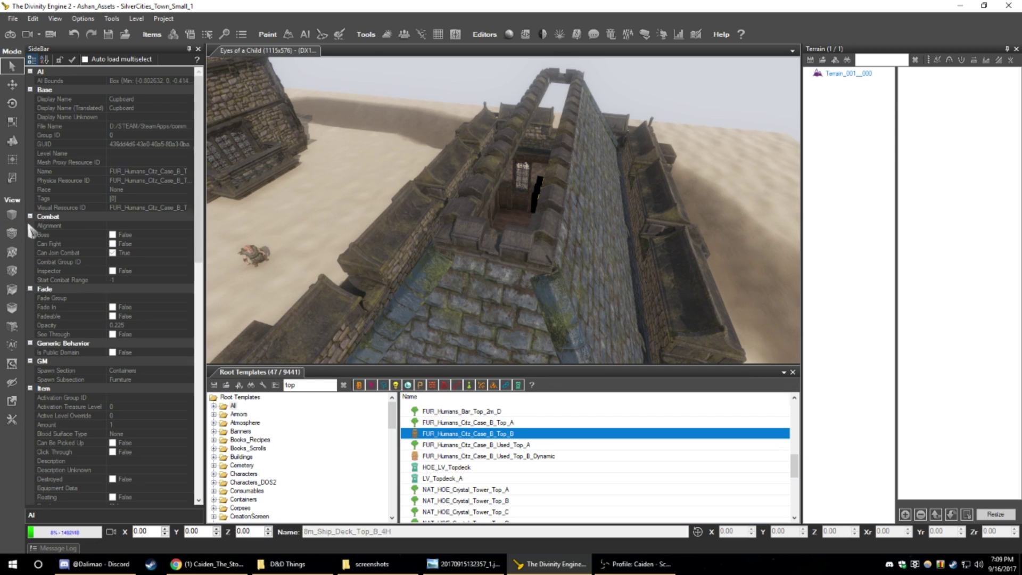
- Preview more of the "top" templates in the level, including the bar tops, ship decks, tower tops and ruin tops, as possible roof closures
left_click(9, 145)
middle_click_drag(342, 288, 344, 290)
scroll(454, 439, "up", 1)
left_click(454, 434)
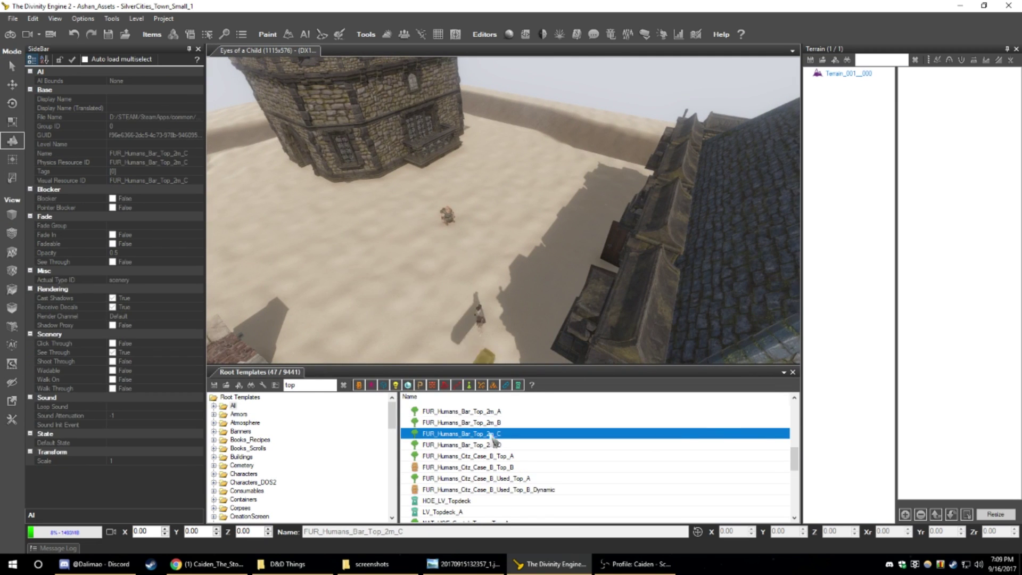
scroll(456, 439, "up", 2)
left_click(457, 422)
scroll(454, 440, "up", 2)
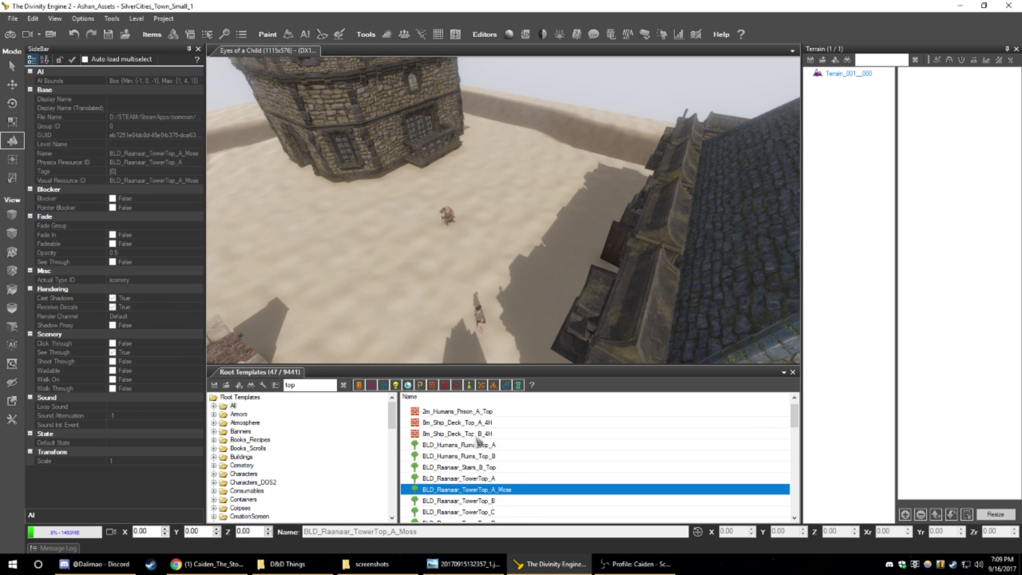
left_click(452, 434)
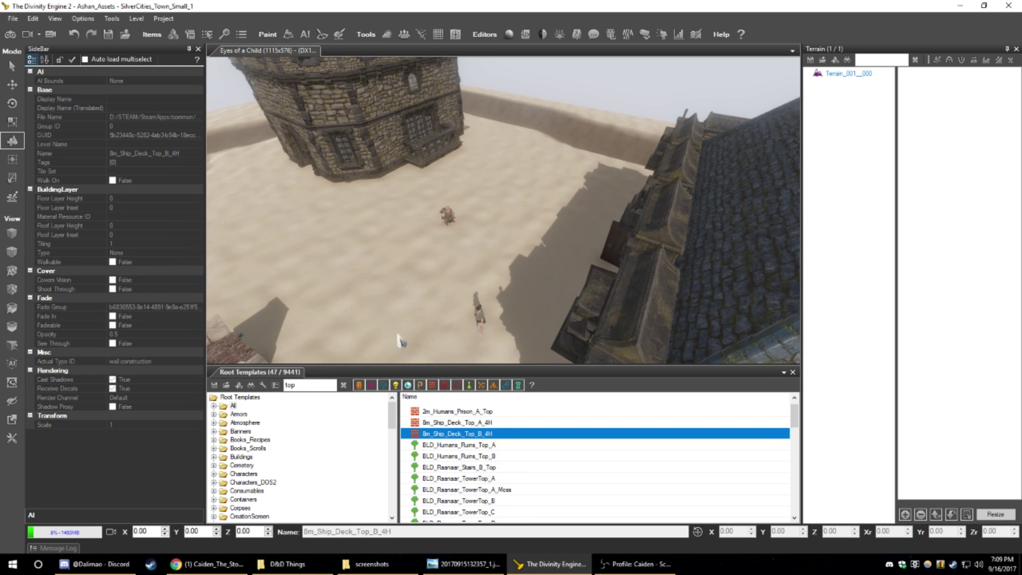
left_click(480, 444)
scroll(499, 454, "up", 1)
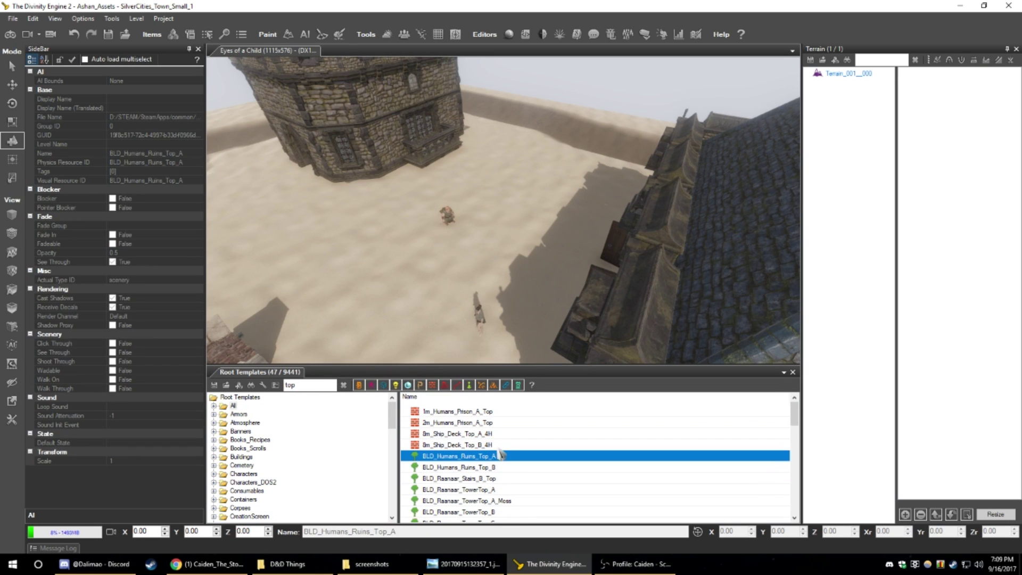
scroll(501, 455, "down", 7)
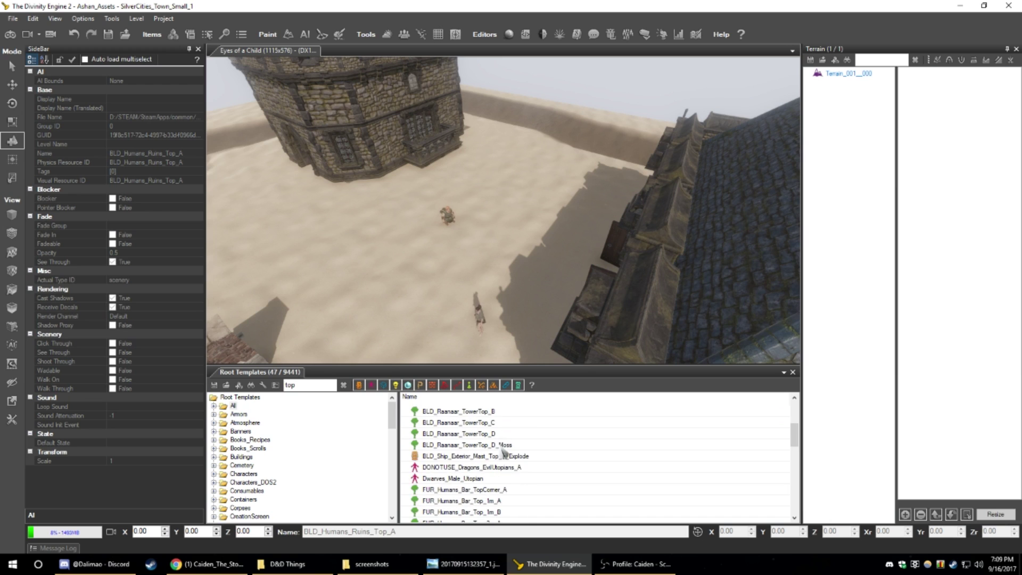
- Search the root templates for "roof" and preview 1m_CityHouseRoof_A_Chimney_A against the castle roof
double_click(309, 386)
type("roof")
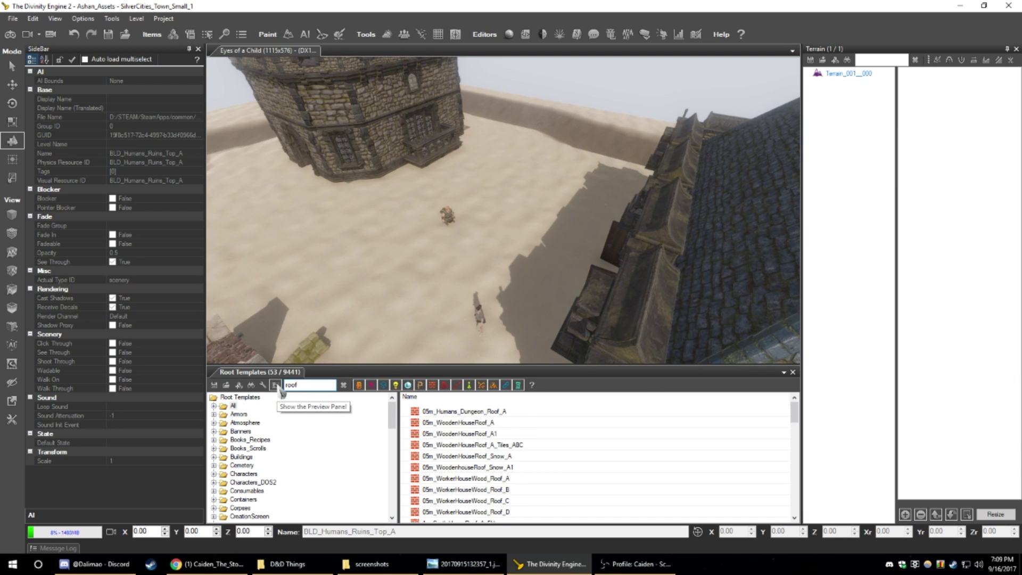
left_click(482, 446)
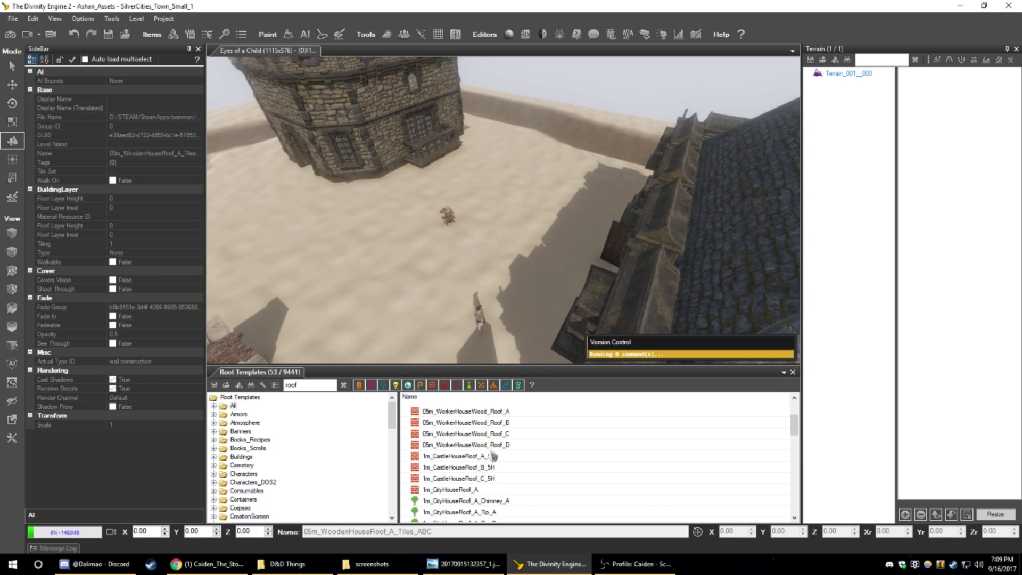
scroll(493, 455, "down", 3)
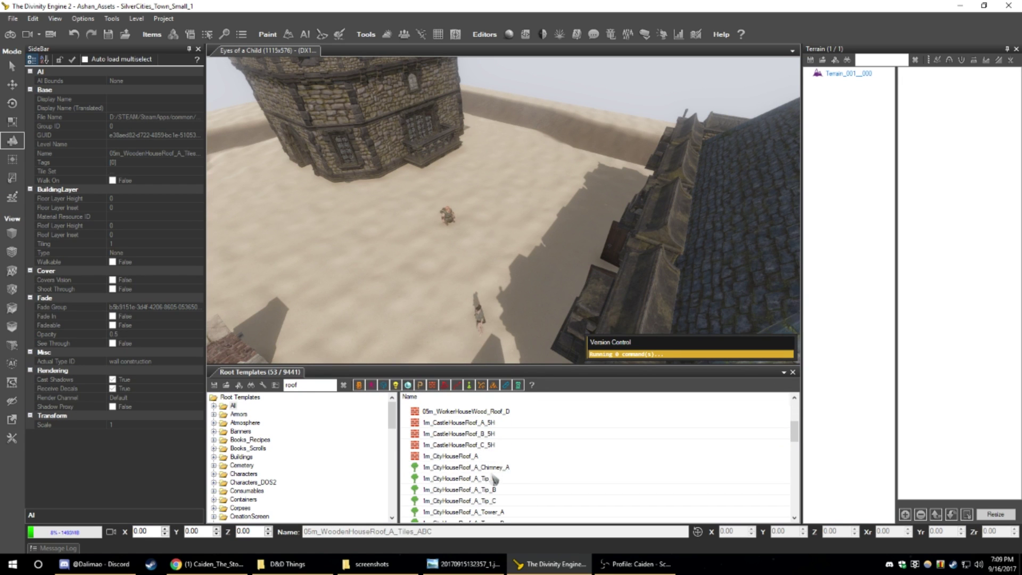
left_click(491, 469)
middle_click_drag(306, 297, 336, 300)
scroll(373, 298, "up", 5)
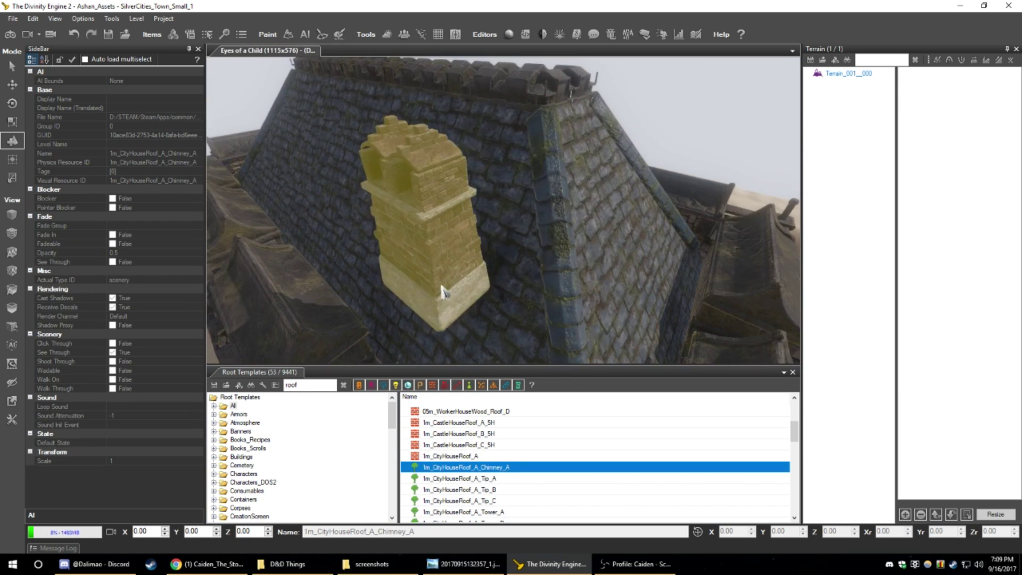
middle_click_drag(442, 287, 461, 281)
scroll(486, 446, "down", 1)
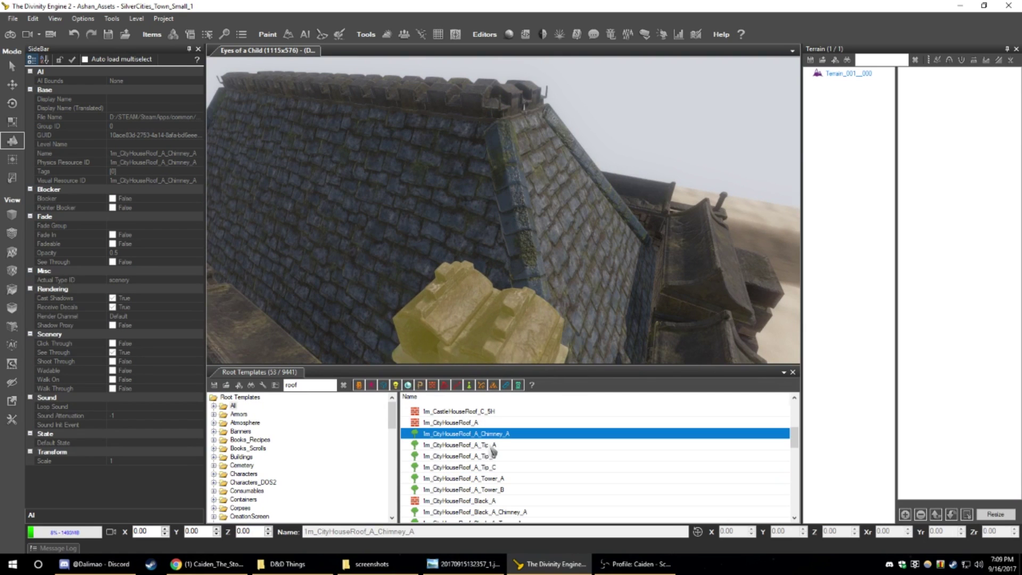
- Place one 1m_CityHouseRoof_A_Tip_B piece on top of the castle roof
left_click(470, 455)
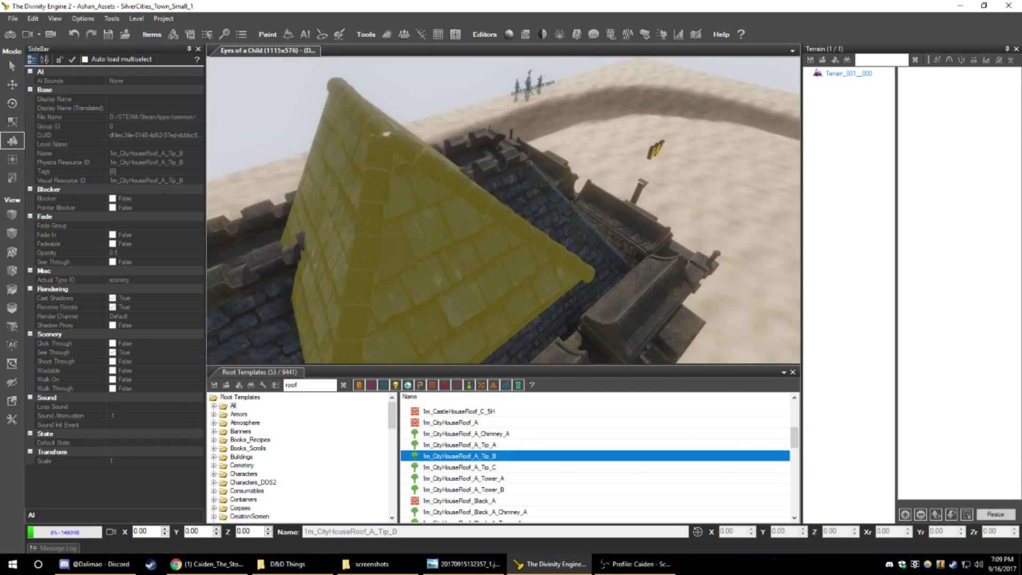
middle_click_drag(426, 245, 474, 237)
left_click(520, 234)
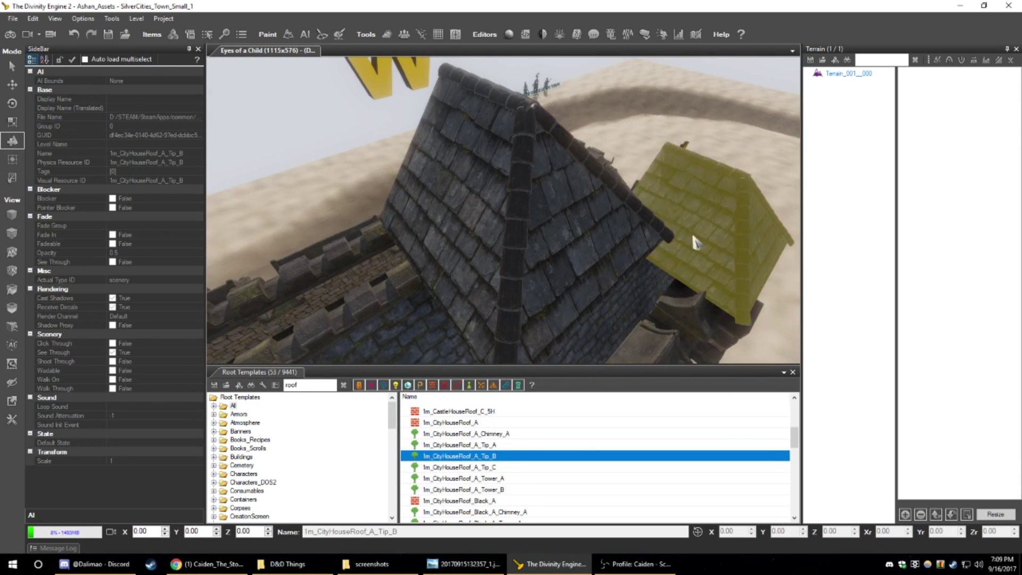
scroll(697, 244, "down", 3)
middle_click_drag(696, 237, 666, 229)
key("Escape")
- Scale the placed roof tip down to 0.5 and further to 0.4
left_click(602, 253)
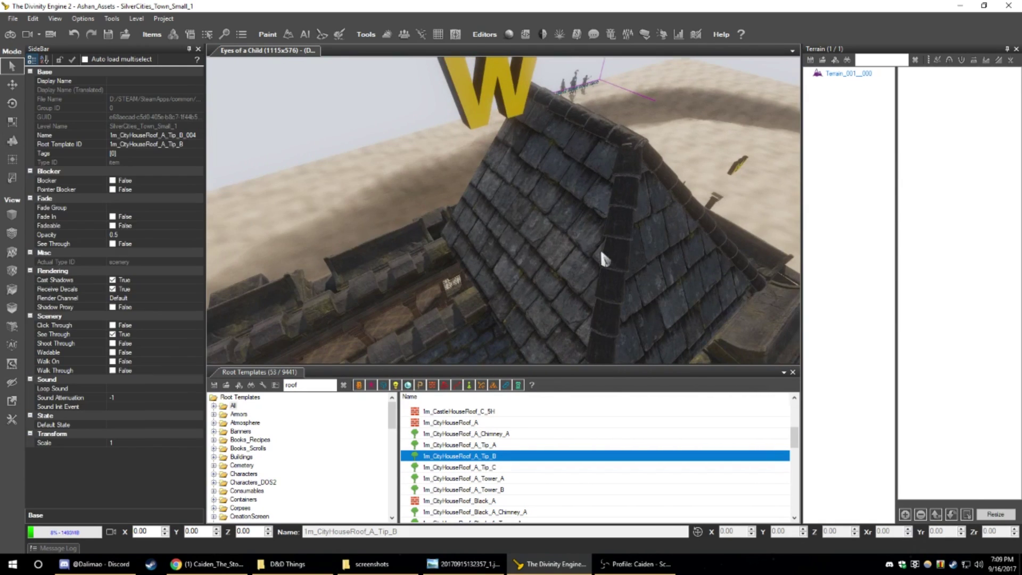
middle_click_drag(602, 253, 581, 252)
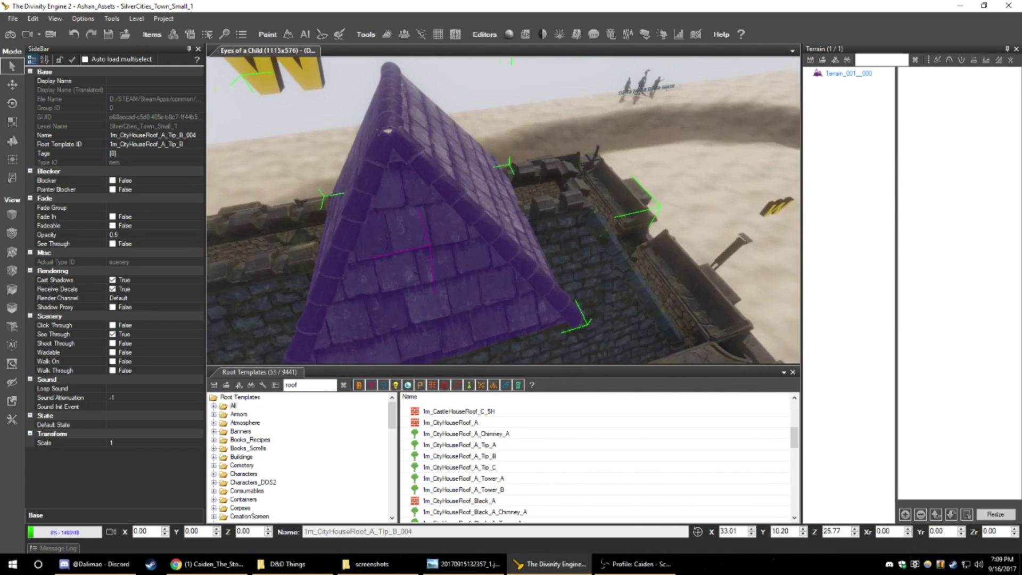
left_click(138, 441)
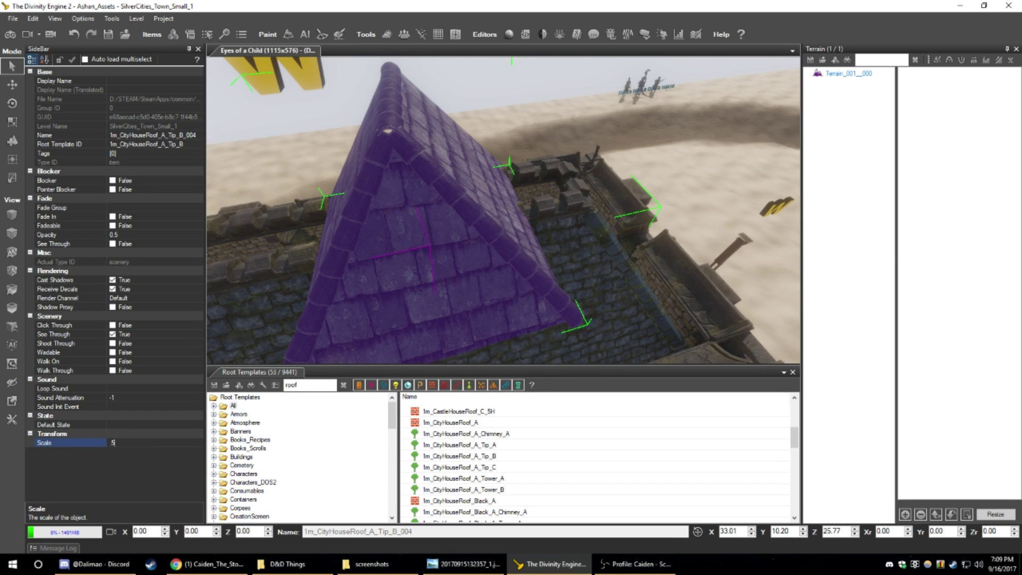
key("Return")
mouse_move(429, 254)
middle_mouse_down()
mouse_move(490, 258)
mouse_move(426, 243)
middle_mouse_up()
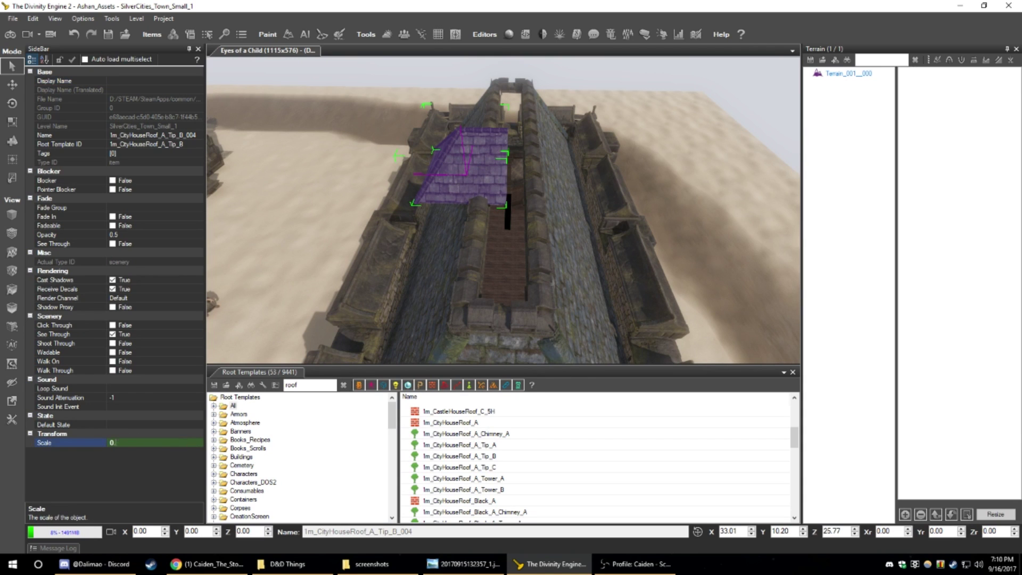
type("4")
key("Return")
- Move the roof tip along the ridge to the near end of the roof opening, at about X 30.62, Y 10.37, Z 24.92
middle_click_drag(426, 239, 538, 234)
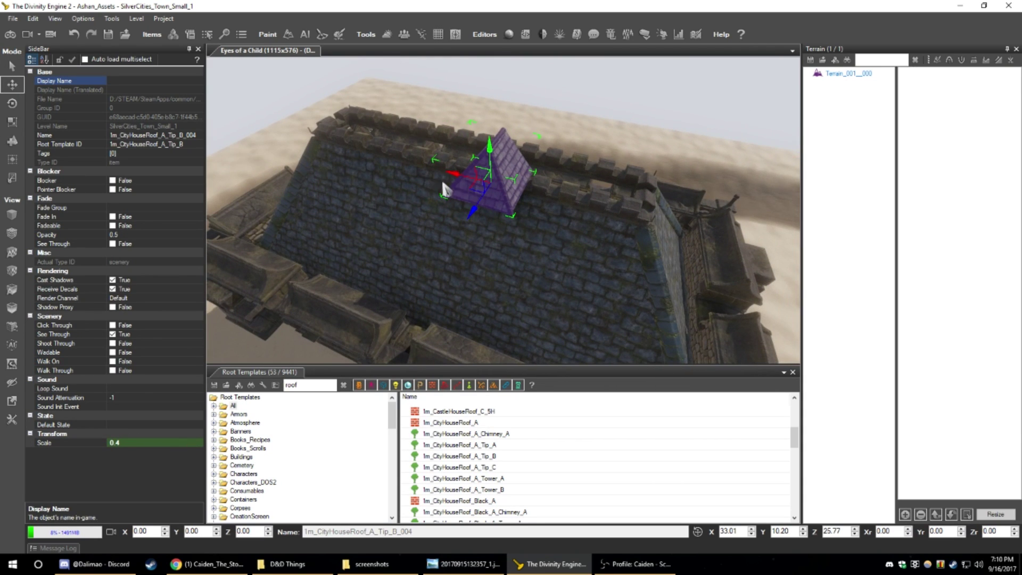
middle_click_drag(446, 190, 454, 206)
scroll(453, 185, "up", 1)
scroll(490, 251, "up", 3)
scroll(491, 251, "down", 2)
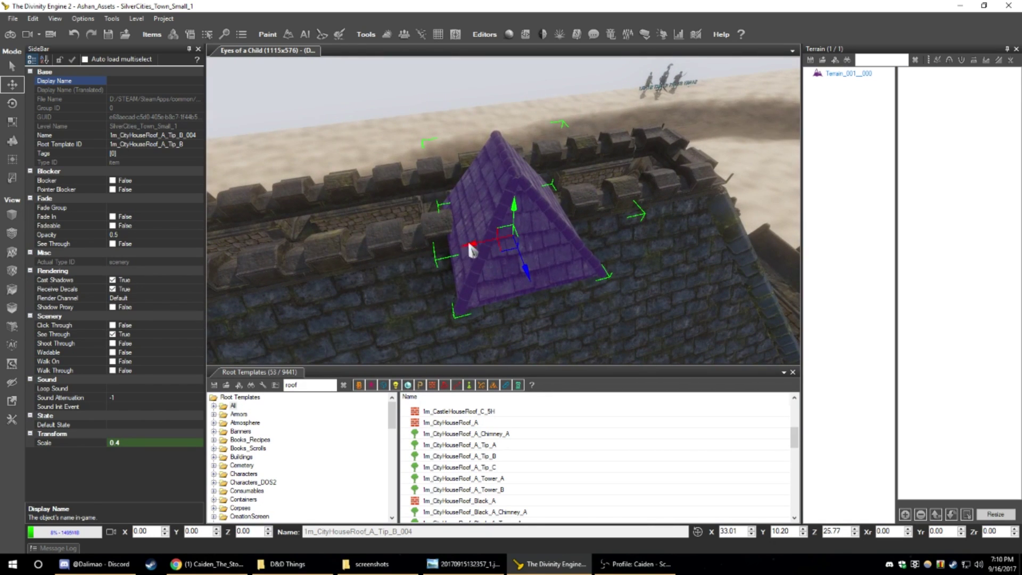
left_click_drag(524, 273, 507, 253)
scroll(503, 255, "up", 4)
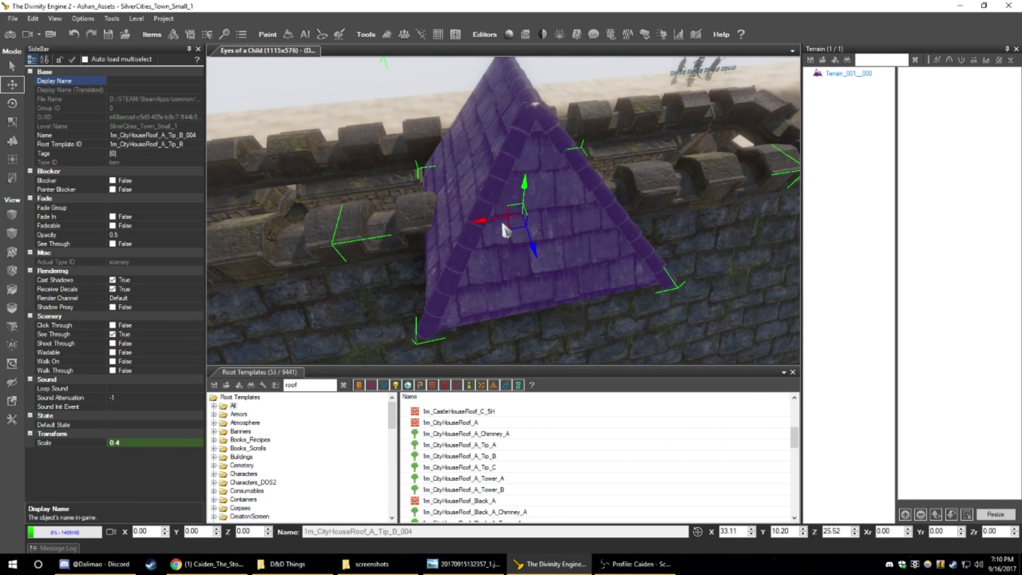
middle_click_drag(519, 234, 541, 218)
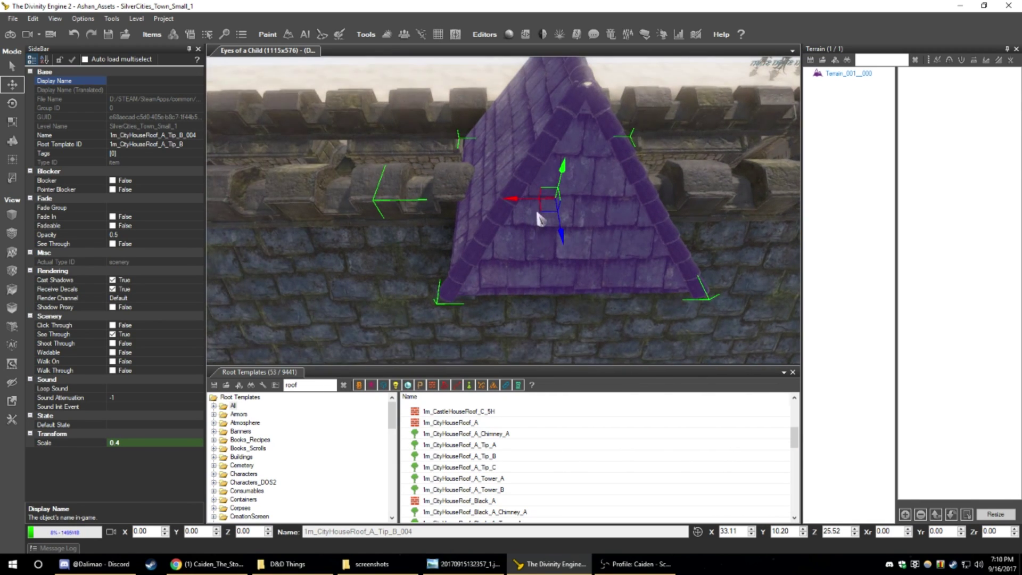
key("d")
left_click_drag(542, 212, 439, 142)
middle_click_drag(439, 143, 409, 144)
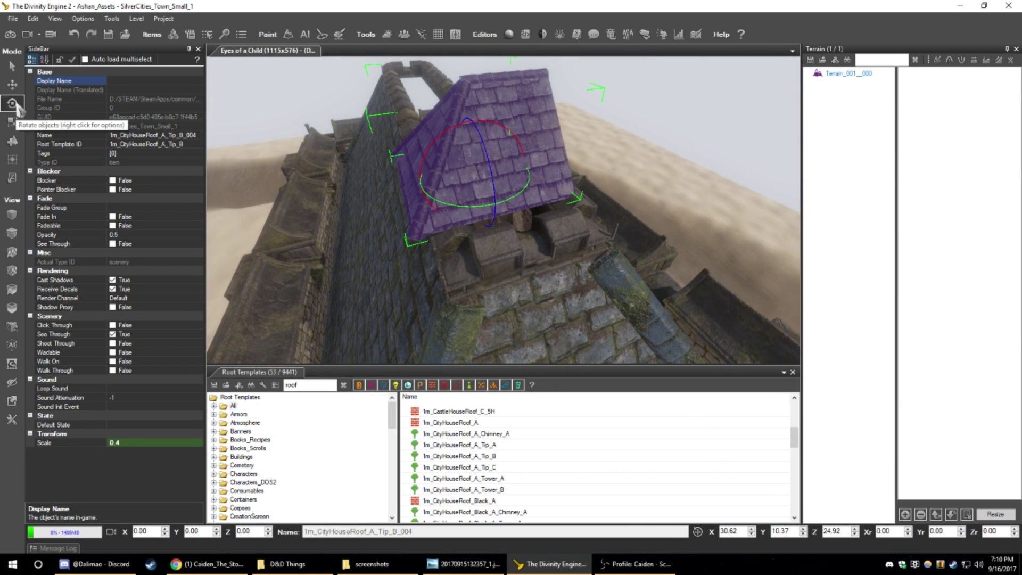
- Rotate the roof tip about its vertical axis to about -87.85 degrees and lower it between the battlements at about X 30.40, Y 10.05, Z 24.84
left_click_drag(461, 213, 600, 186)
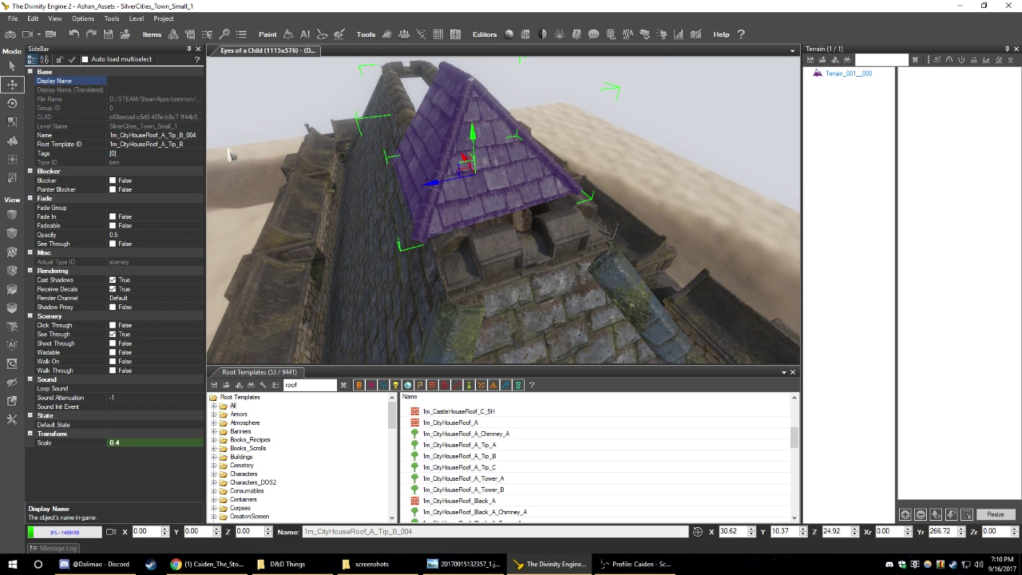
left_click_drag(461, 181, 488, 173)
mouse_move(489, 175)
right_mouse_down()
mouse_move(468, 192)
mouse_move(509, 160)
mouse_move(490, 160)
right_mouse_up()
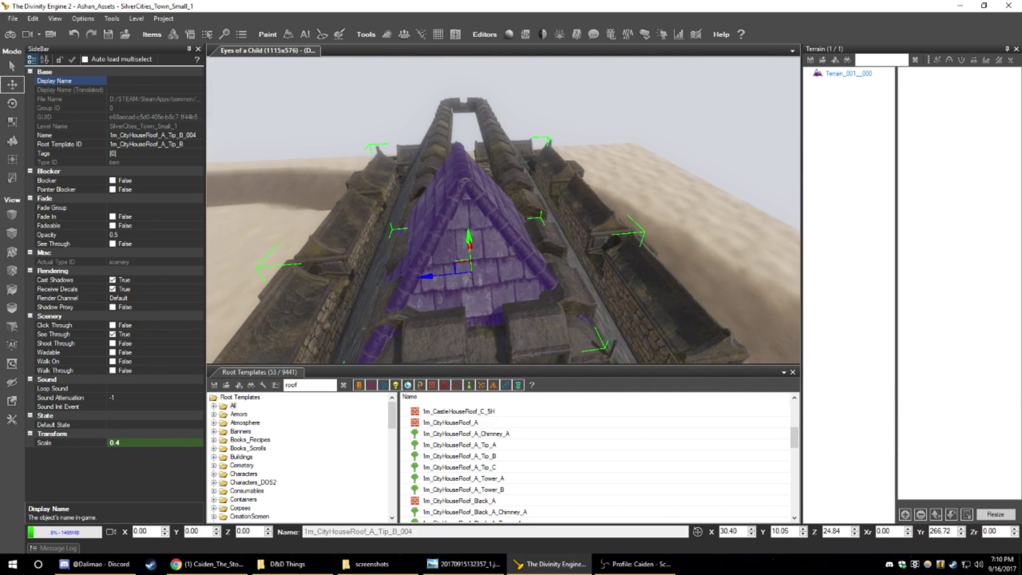
left_click(13, 103)
left_click_drag(489, 325, 482, 324)
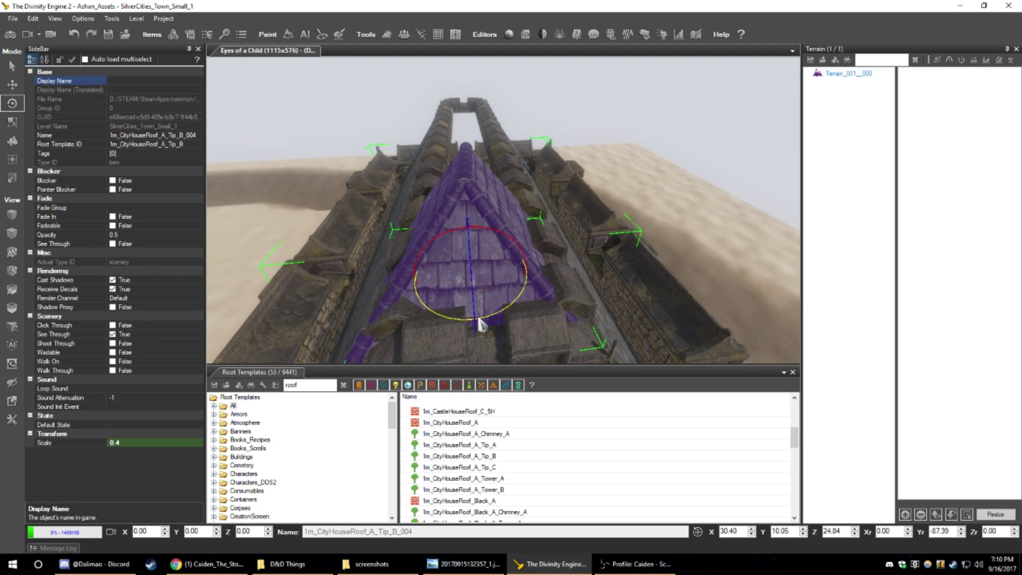
right_click_drag(512, 287, 513, 303)
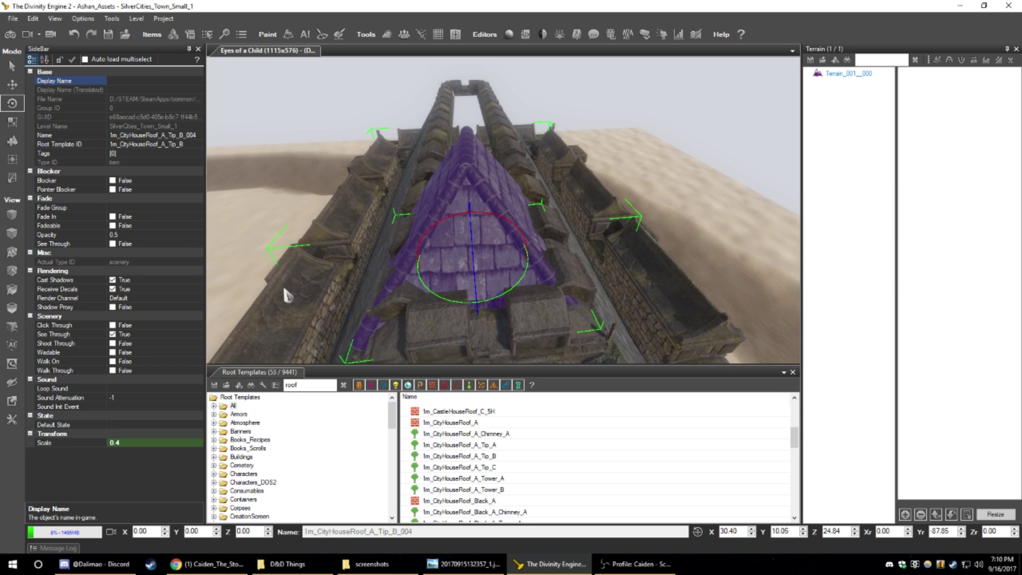
- Try a scale of 0.2 on the roof tip, set it to 0.25, and nudge the piece into the end of the opening
key("Return")
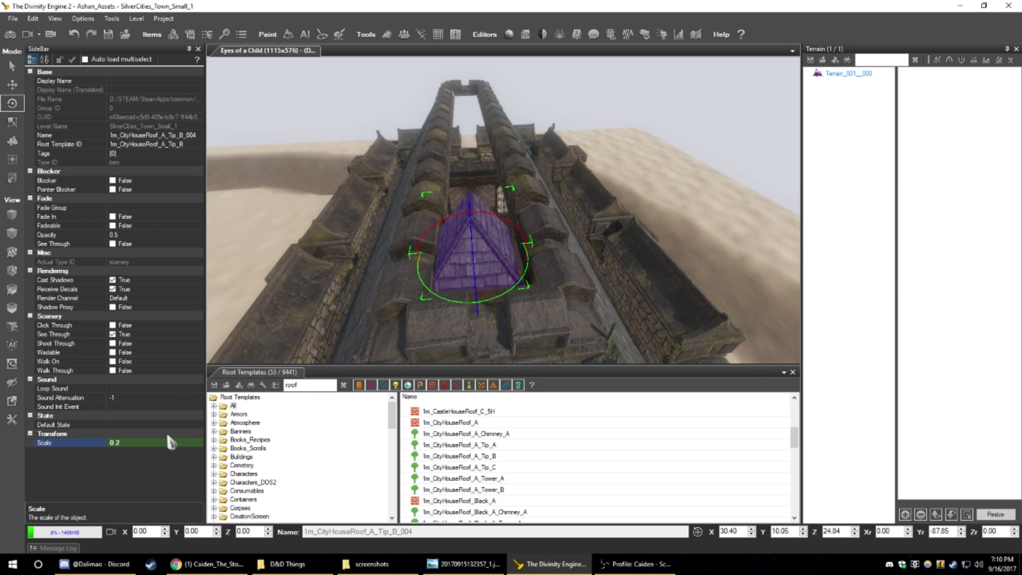
key("Return")
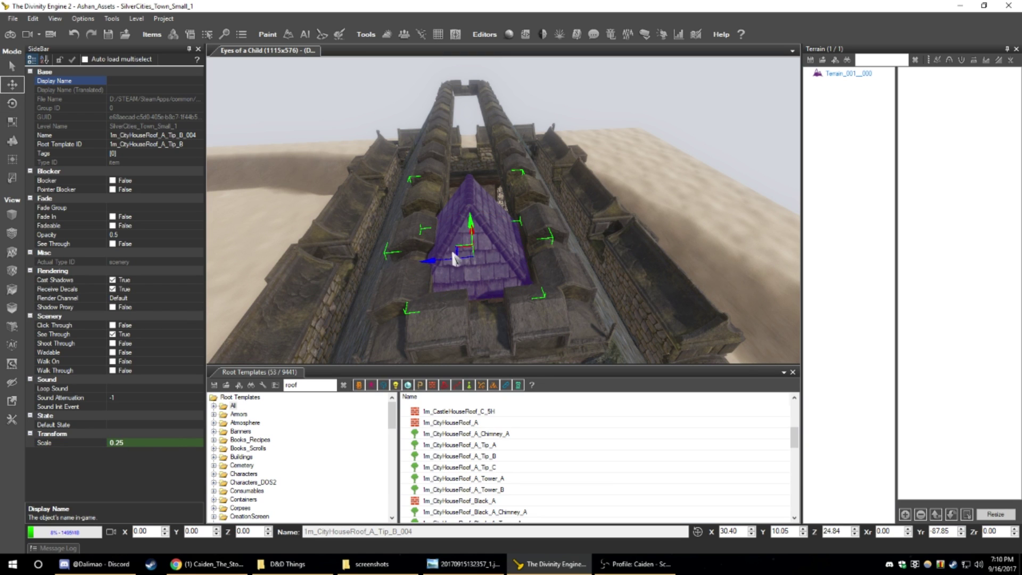
right_click_drag(455, 260, 549, 260)
left_click_drag(569, 240, 586, 244)
- Duplicate the roof tip at the opposite end of the opening, raised to about Y 10.46 and rotated to about 90 degrees vertically
right_click_drag(586, 244, 554, 289)
left_click(501, 289)
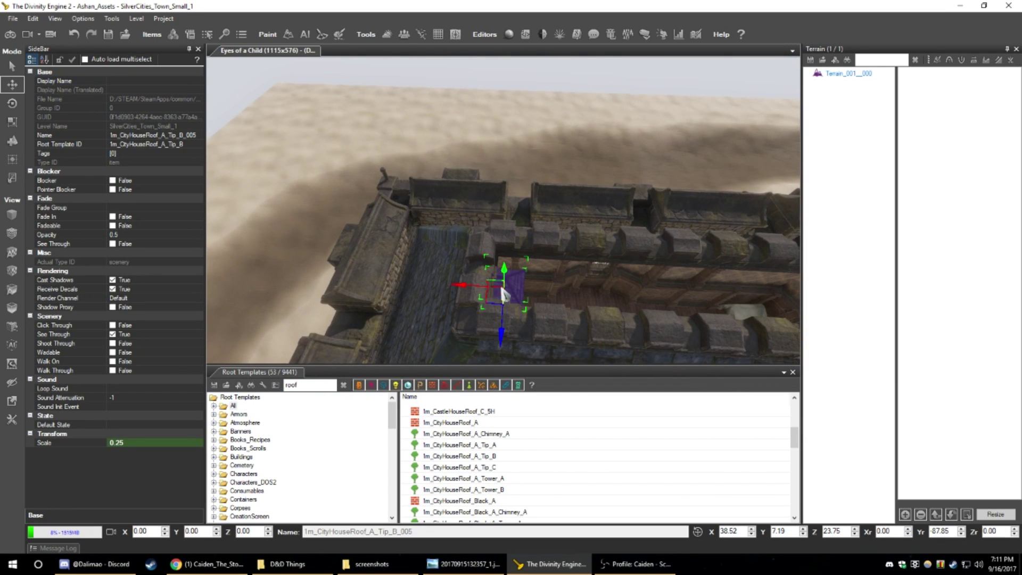
left_click_drag(519, 197, 520, 161)
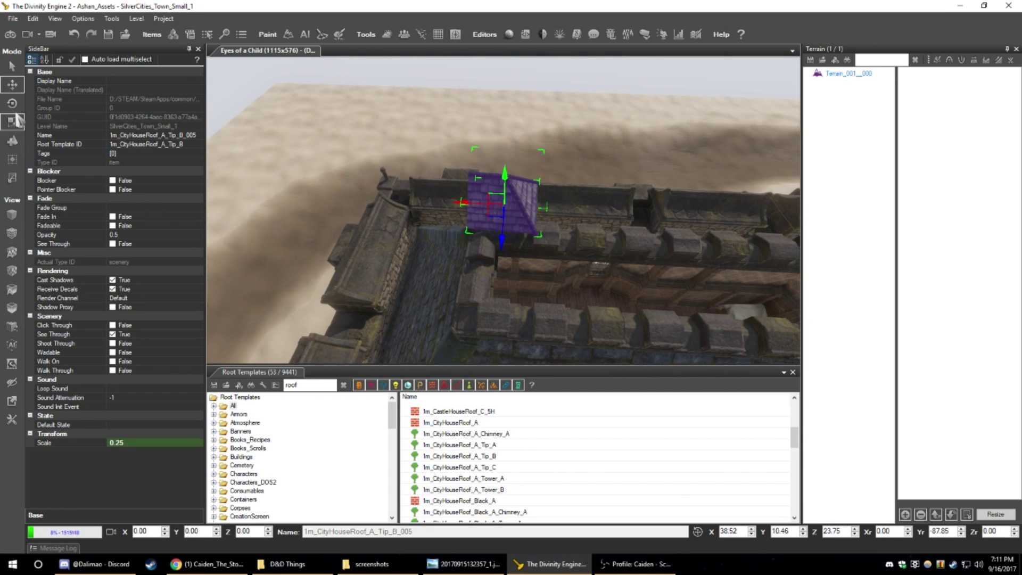
left_click_drag(531, 250, 426, 104)
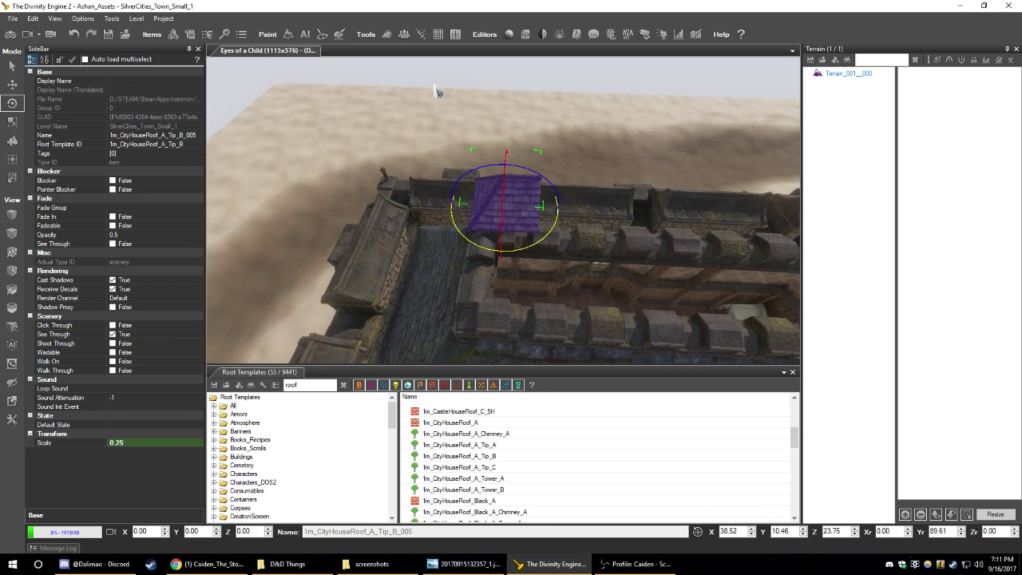
mouse_move(423, 99)
right_mouse_down()
mouse_move(415, 105)
mouse_move(423, 99)
right_mouse_up()
- Fit the duplicated roof tip between the battlements at about X 38.18, Y 10.15, Z 24.79
left_click_drag(518, 189, 566, 243)
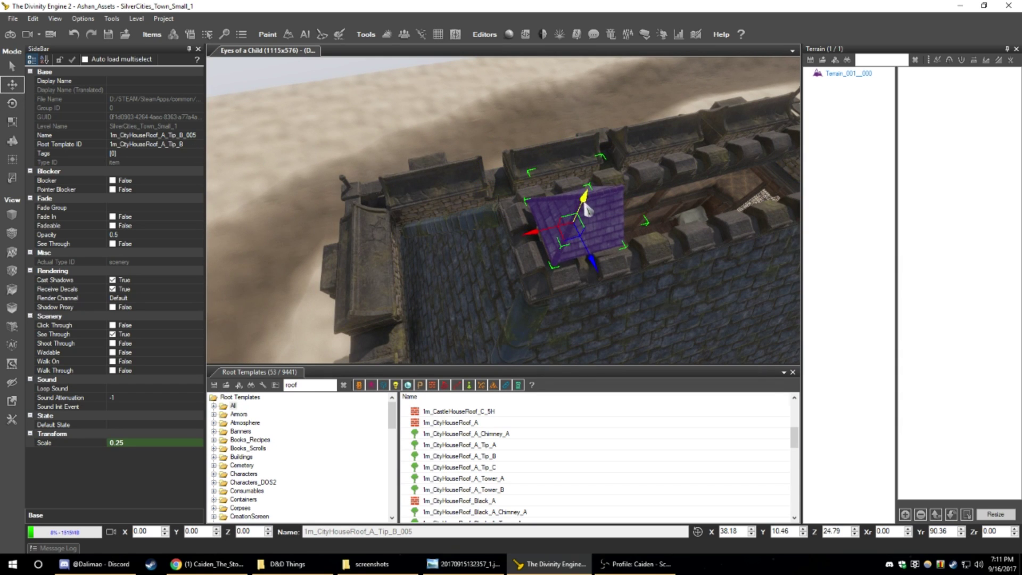
left_click_drag(586, 209, 584, 228)
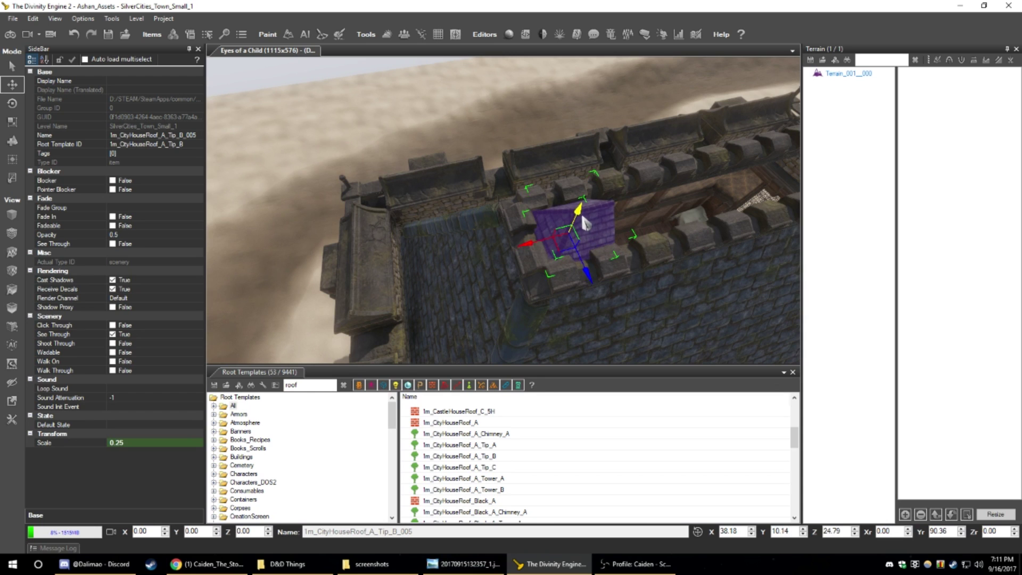
right_click_drag(584, 222, 546, 226)
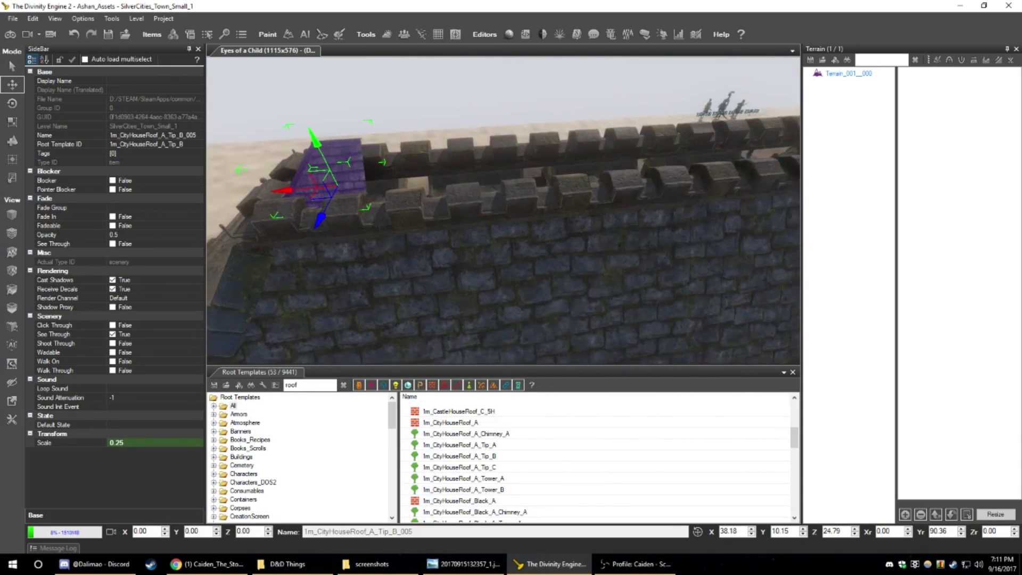
- Preview the 1m_CityHouseRoof_A_Tip_B template, switch to 1m_CityHouseRoof_A_Tip_A, and place one piece on the castle house roof
right_click_drag(554, 418, 563, 428)
left_click(457, 456)
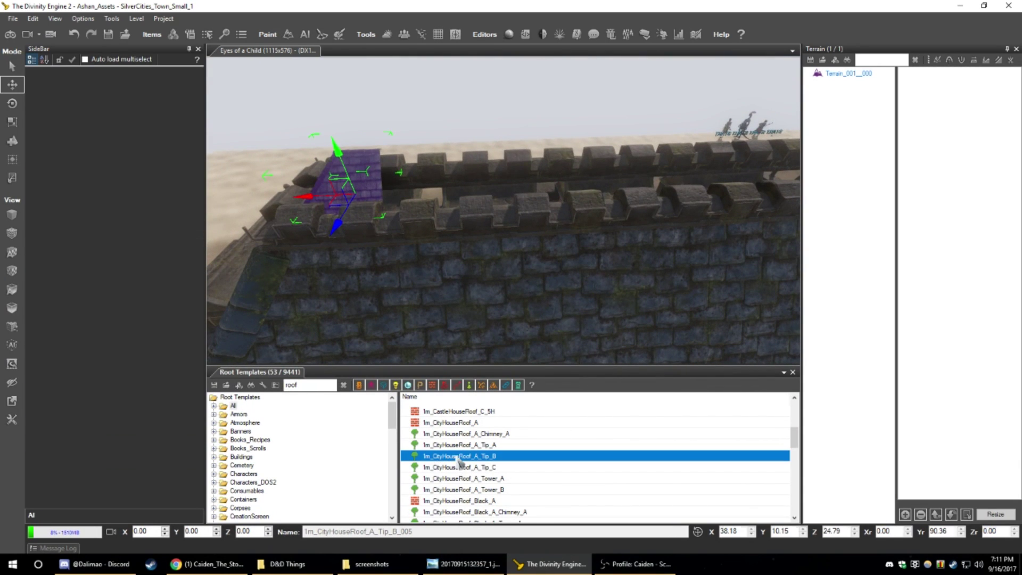
left_click(11, 140)
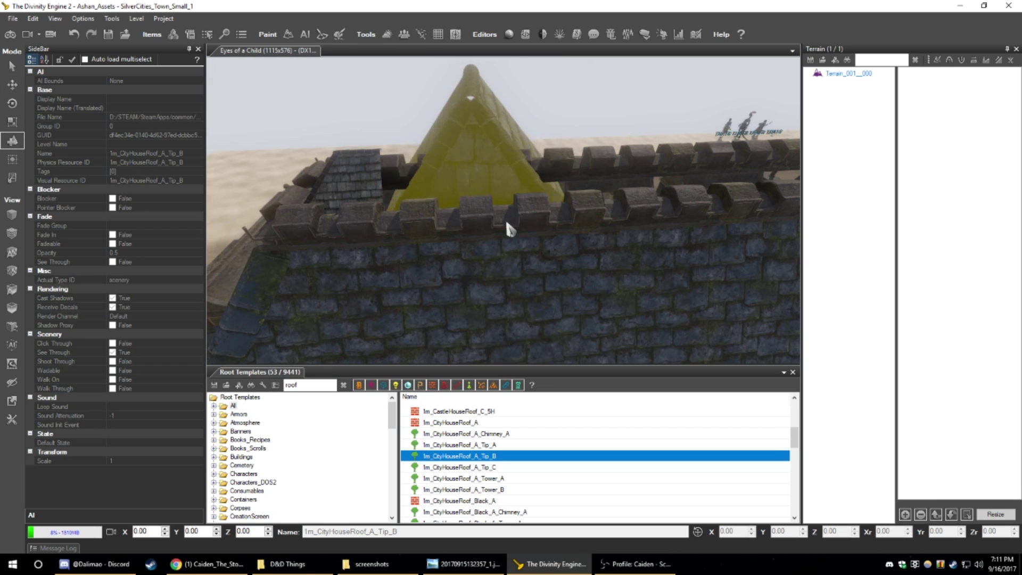
left_click(468, 445)
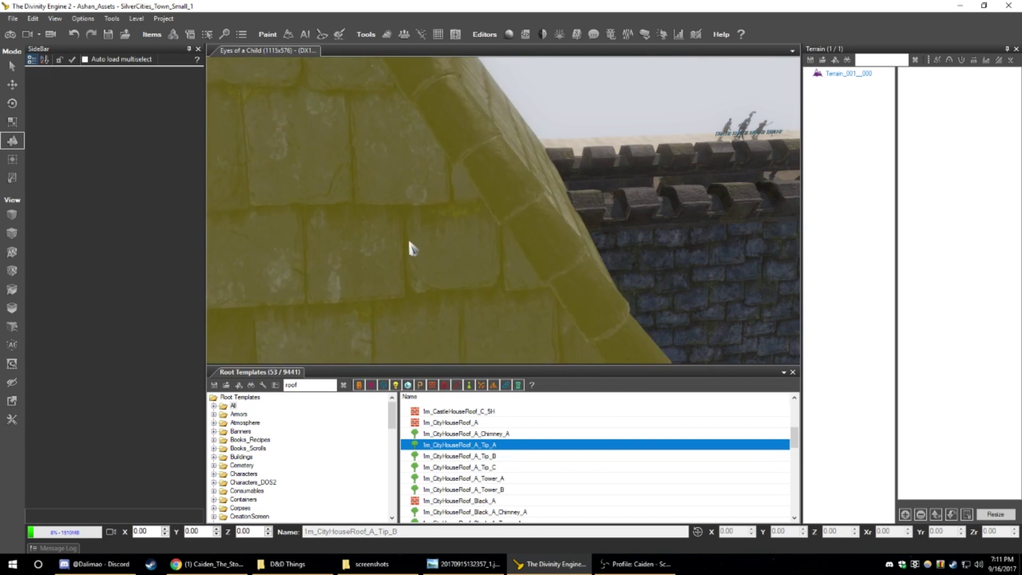
right_click_drag(527, 212, 583, 228)
right_click_drag(559, 262, 509, 232)
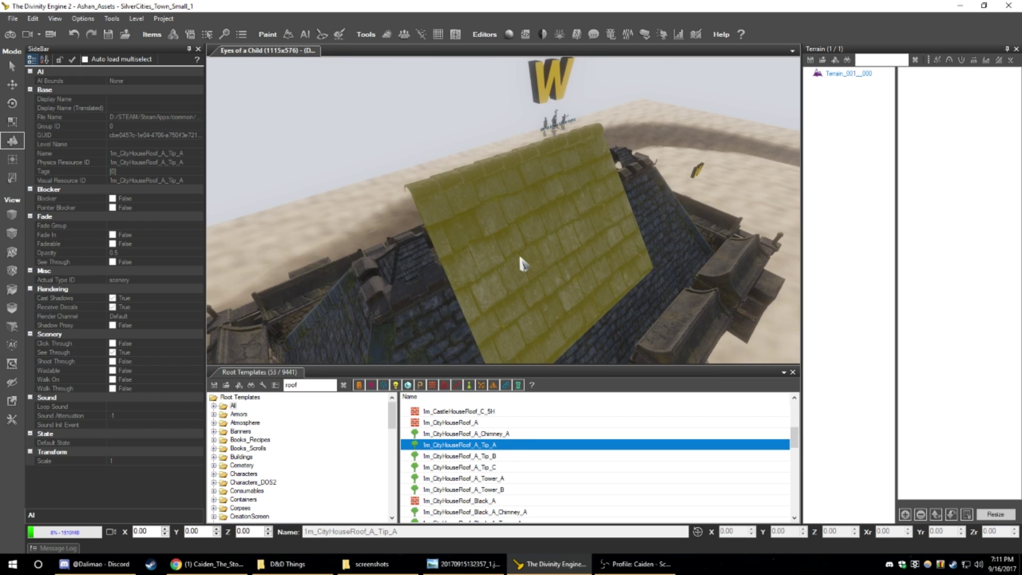
left_click(519, 257)
middle_click_drag(518, 257, 527, 256)
key("Escape")
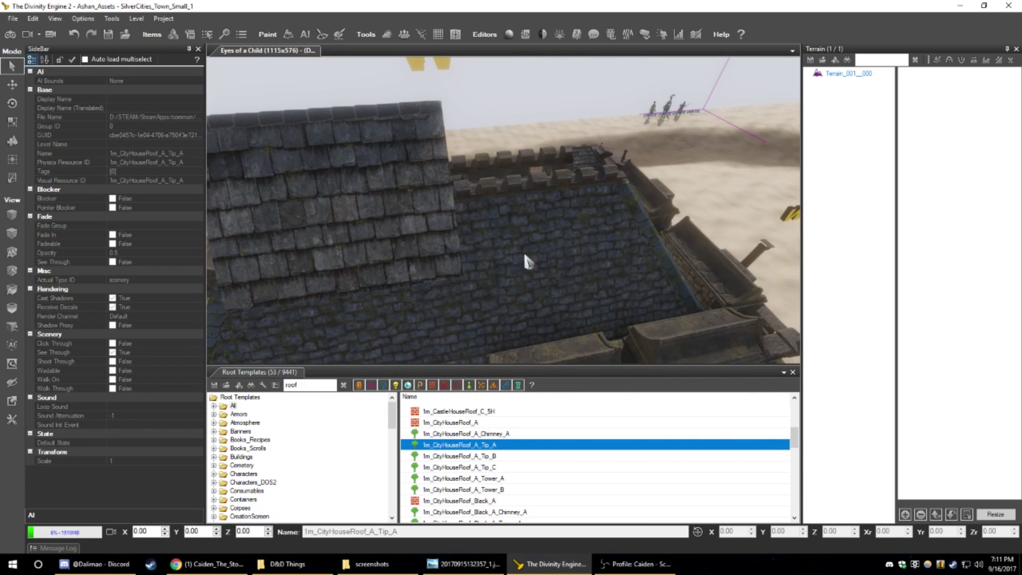
- Select the newly placed 1m_CityHouseRoof_A_Tip_A piece and set its scale to 0.25
left_click(384, 218)
left_click(584, 155)
left_click(343, 243)
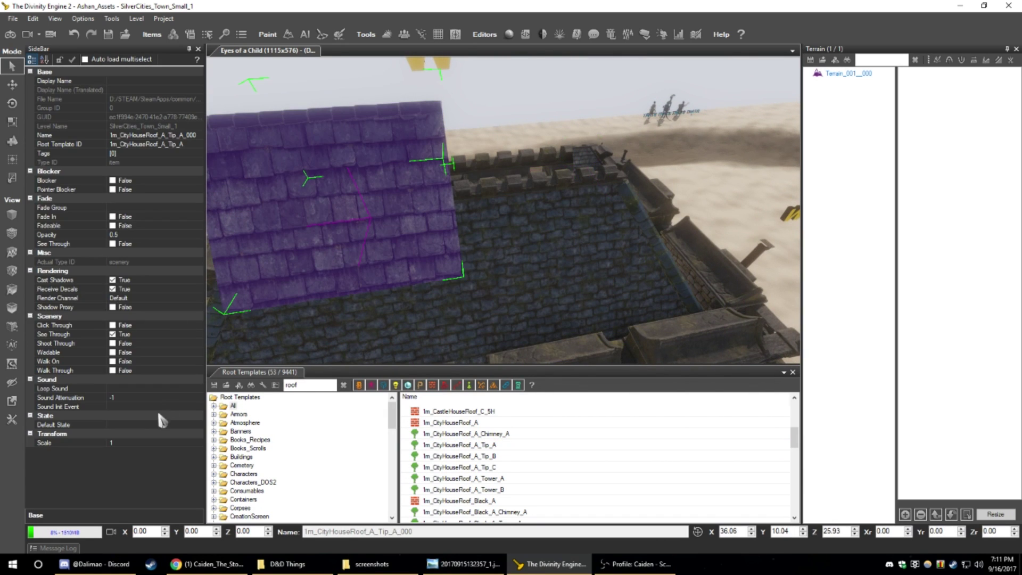
left_click(159, 442)
type(".25")
key("Return")
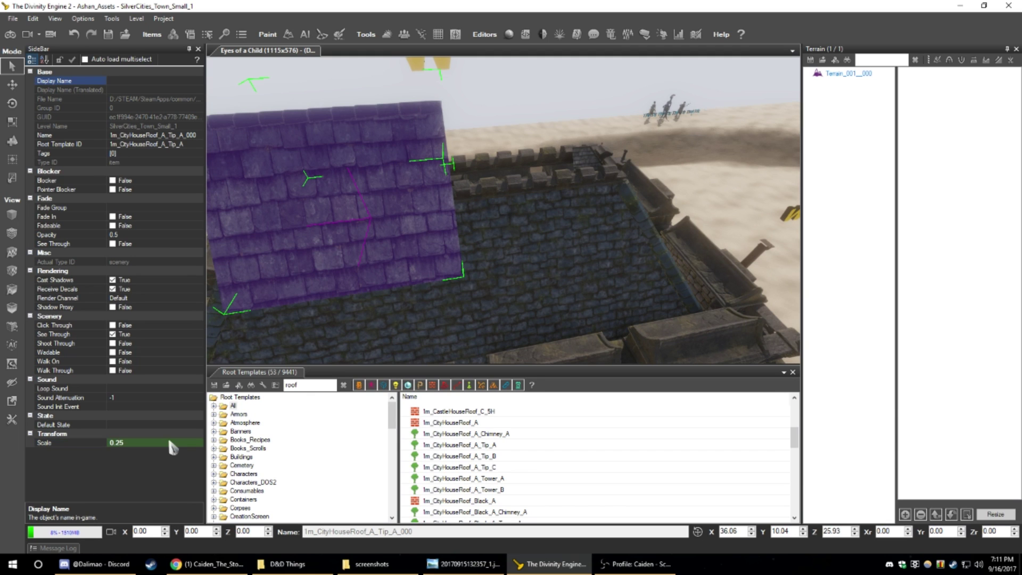
- Move the scaled roof piece between the battlements, against the end tip, at about X 37.23, Y 10.14, Z 24.79
middle_click_drag(342, 281, 365, 279)
scroll(365, 279, "up", 4)
left_click(13, 84)
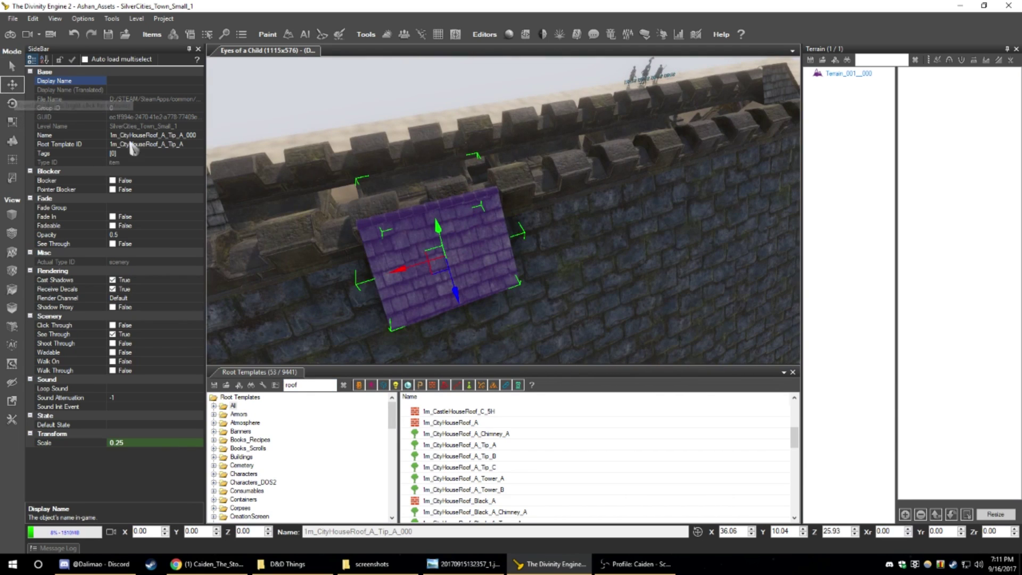
left_click_drag(420, 264, 309, 217)
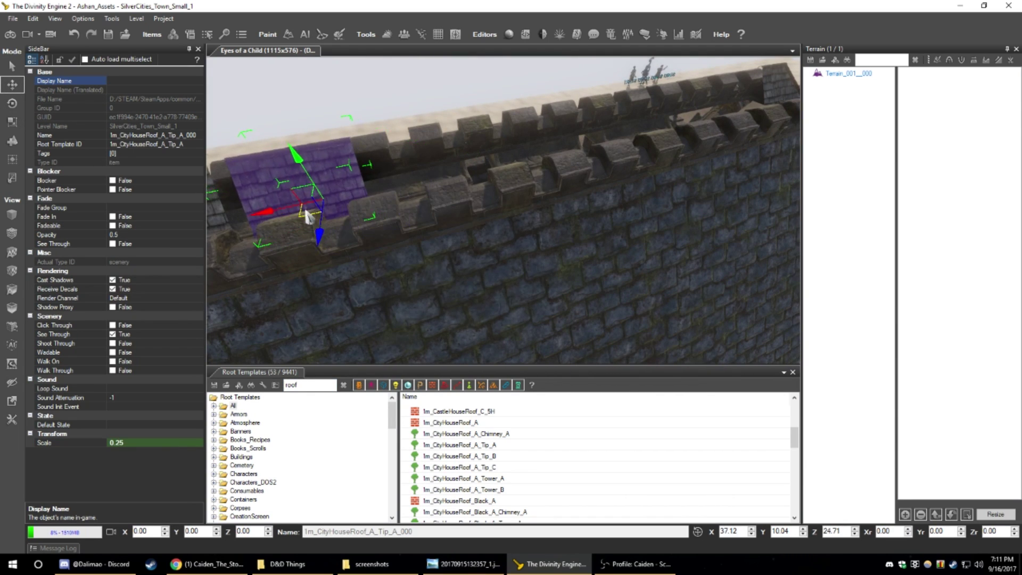
middle_click_drag(308, 216, 559, 224)
mouse_move(551, 222)
left_mouse_down()
mouse_move(559, 178)
mouse_move(556, 221)
mouse_move(543, 216)
left_mouse_up()
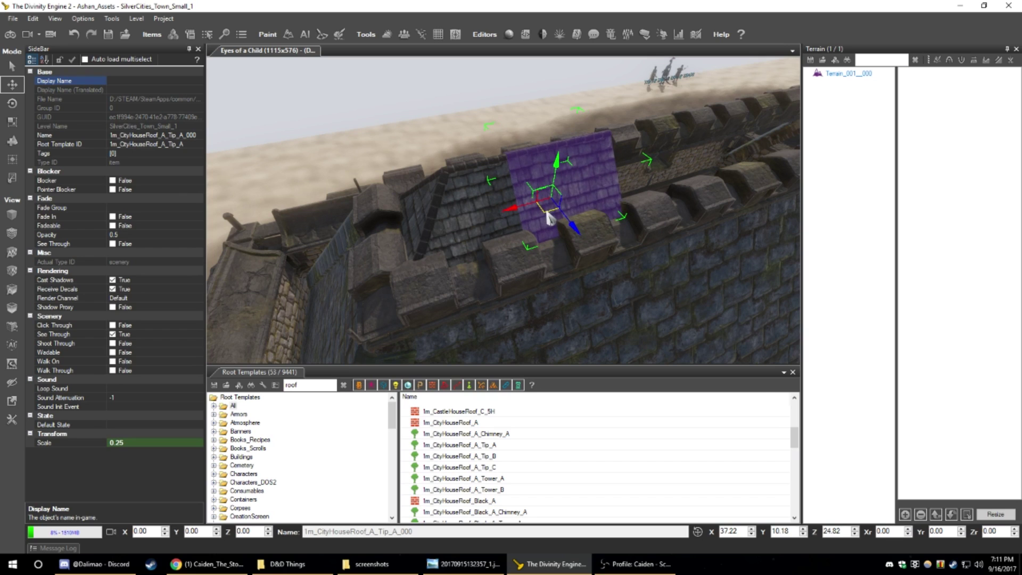
left_click_drag(559, 170, 540, 215)
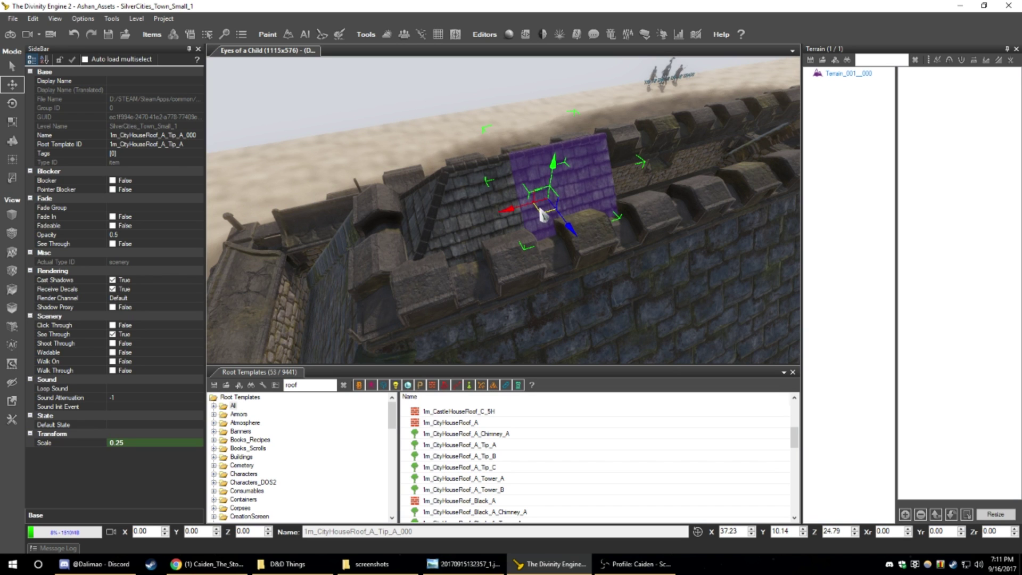
middle_click_drag(556, 236, 324, 177)
left_click(12, 67)
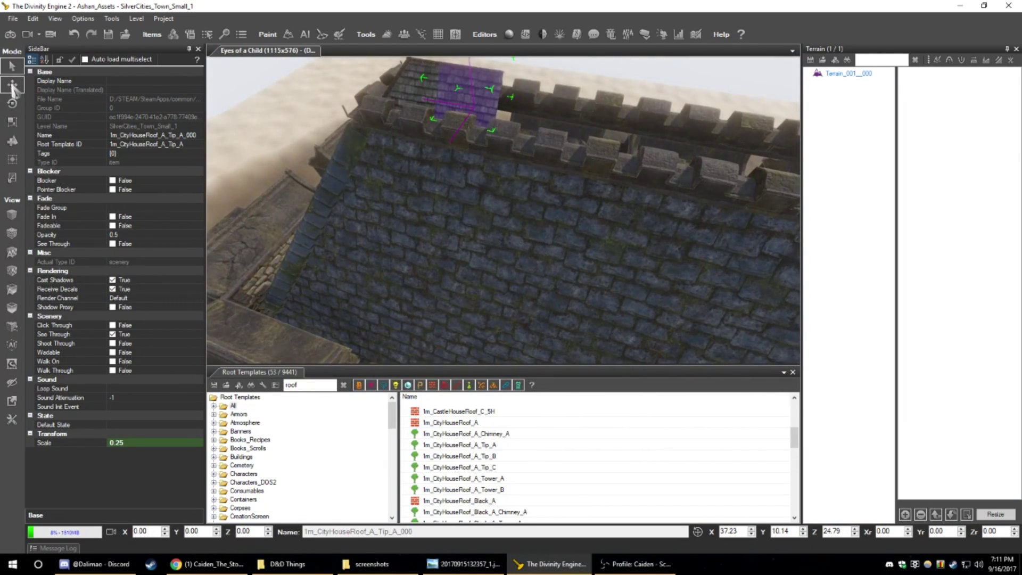
- Examine the partly closed castle roof from above and look over the surrounding buildings of the town
scroll(475, 180, "down", 5)
middle_click_drag(475, 180, 383, 197)
middle_click_drag(524, 198, 544, 195)
left_click(662, 211)
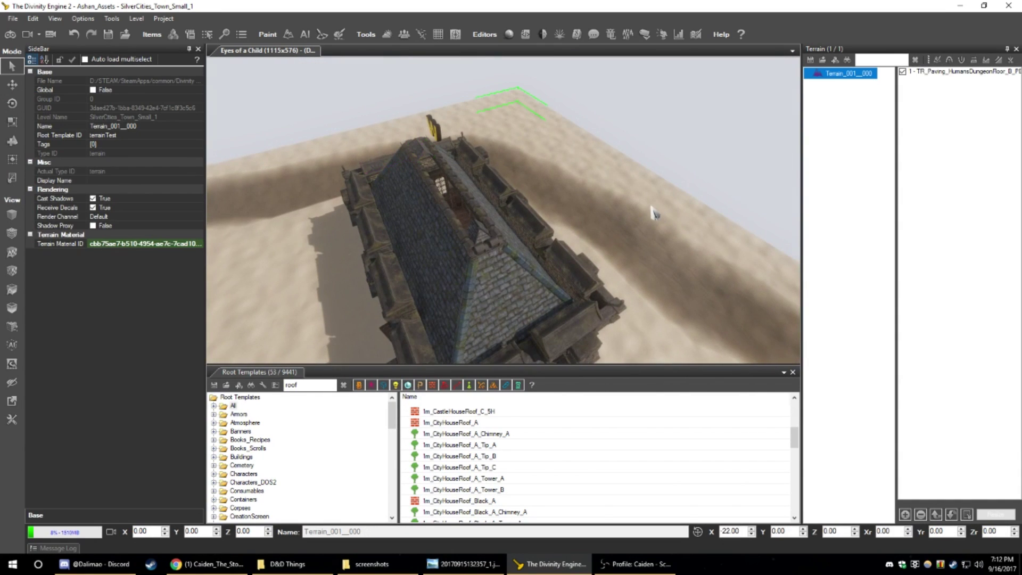
scroll(652, 208, "up", 5)
middle_click_drag(652, 209, 415, 202)
middle_click_drag(623, 194, 620, 181)
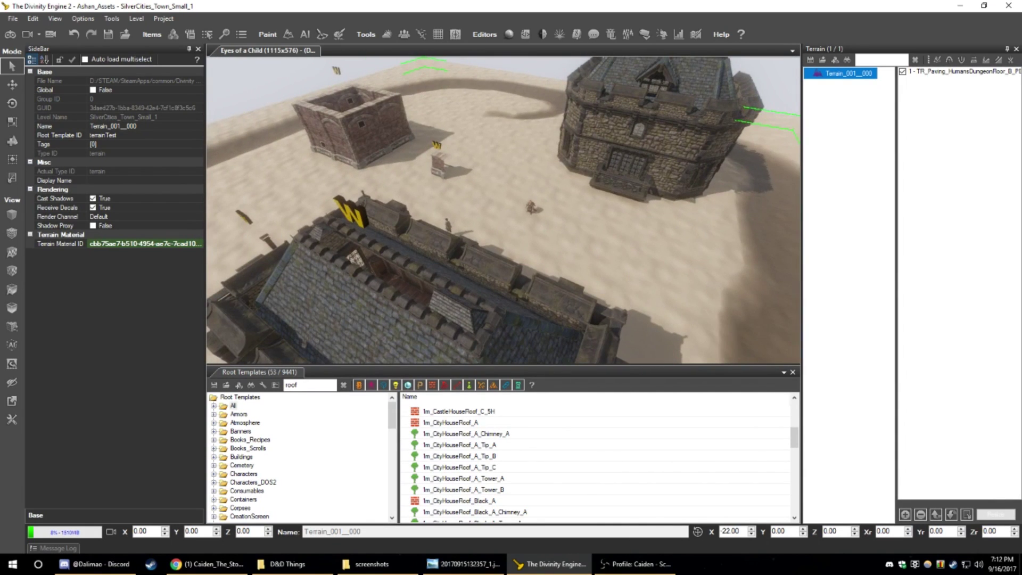
right_click_drag(646, 190, 561, 210)
key("w")
key("w")
key("d")
key("w")
key("w")
key("w")
key("w")
key("s")
key("d")
right_click_drag(574, 246, 519, 234)
key("s")
key("d")
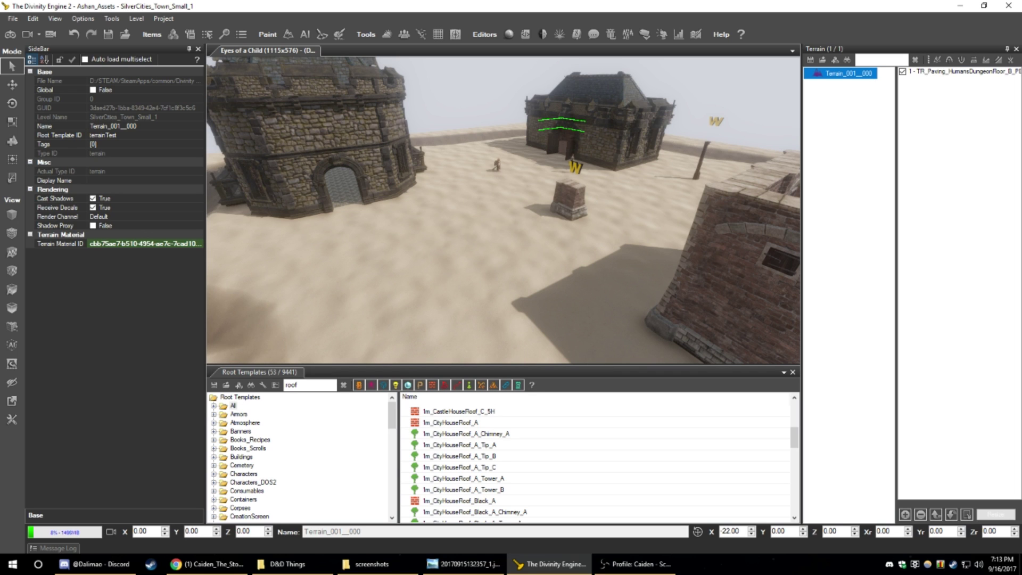
right_click_drag(707, 202, 788, 235)
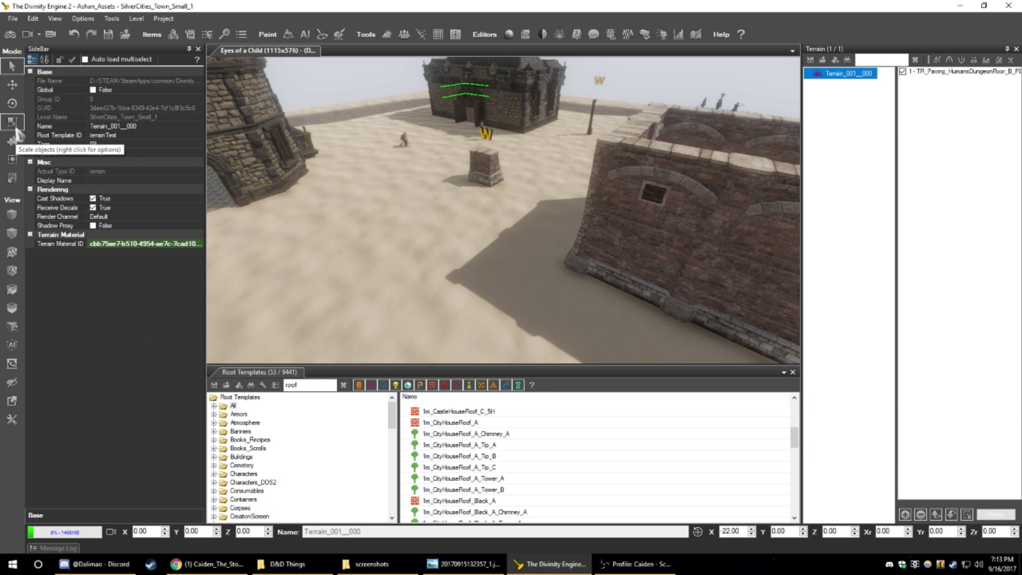
- Save all changes and load the Heresh_Town_1 level
left_click(12, 19)
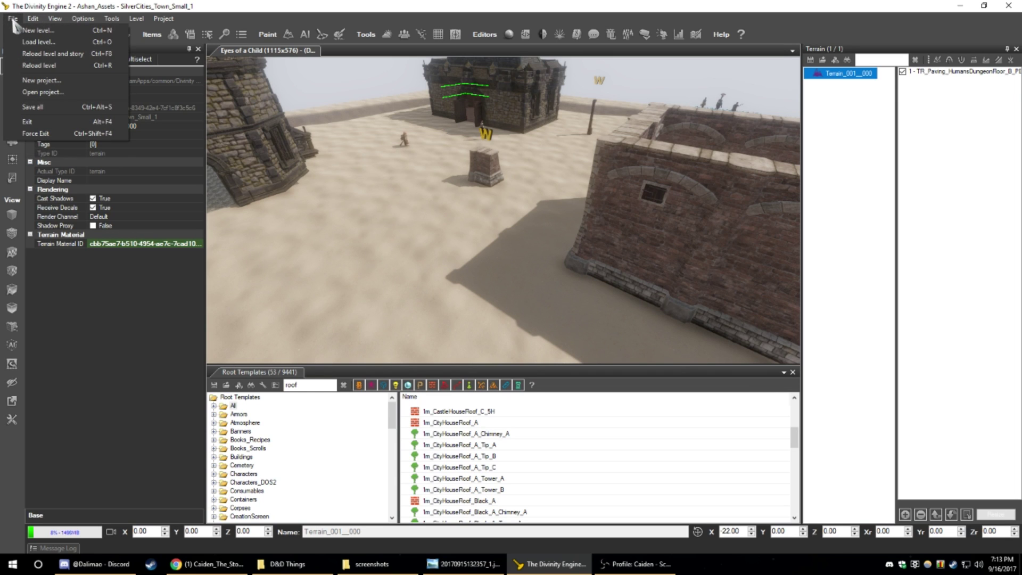
left_click(12, 22)
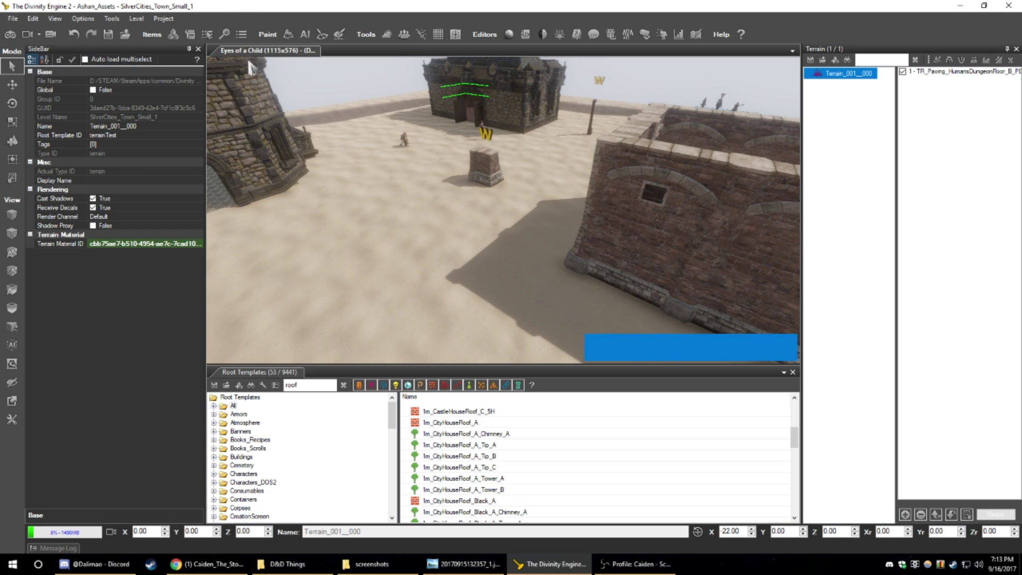
left_click(12, 19)
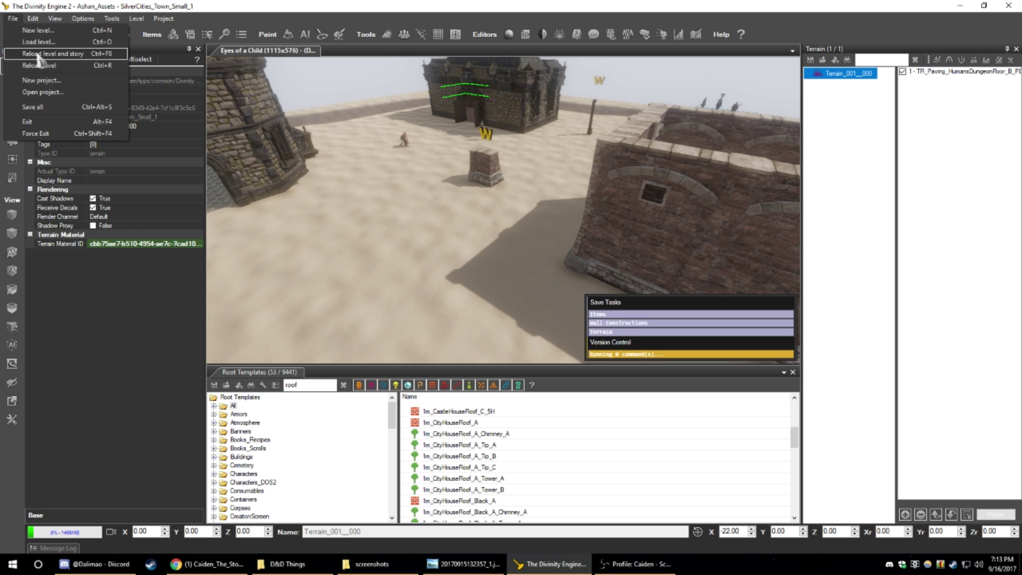
left_click(40, 42)
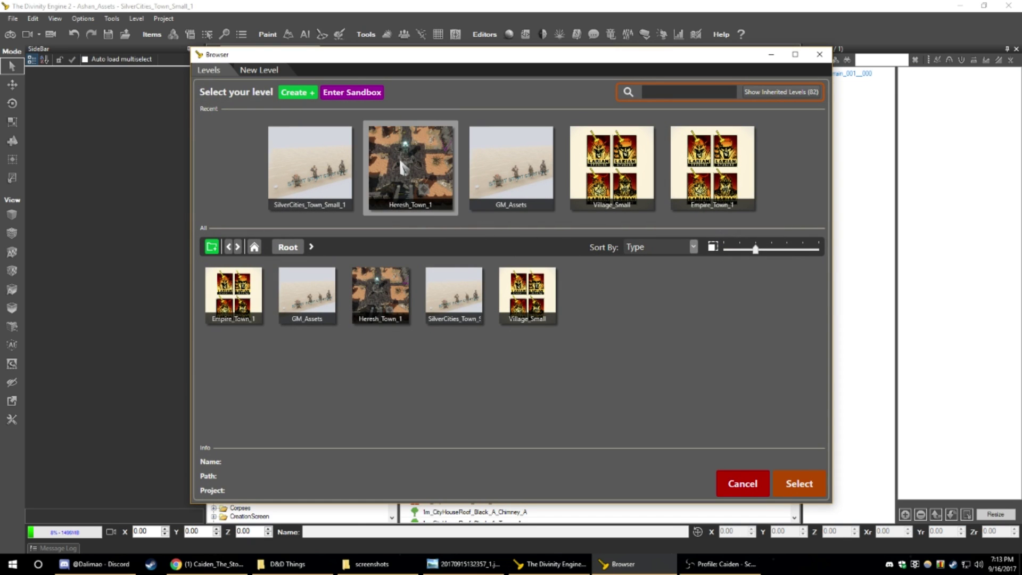
left_click(403, 168)
left_click(799, 484)
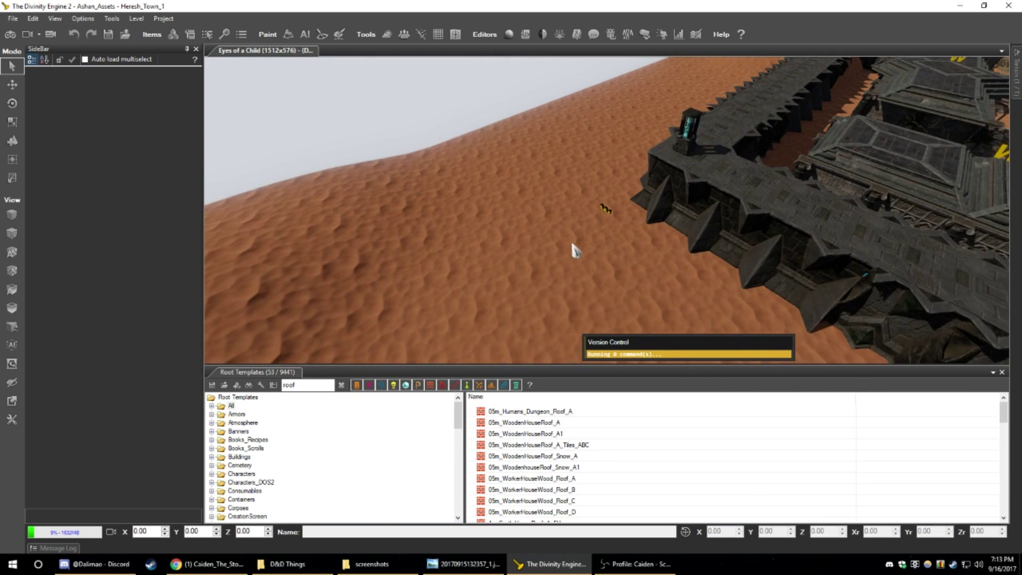
- Select a glowing lamp on the fortress wall to identify its template, and inspect a similar lamp in the town
right_click_drag(578, 250, 488, 276)
key("w")
key("a")
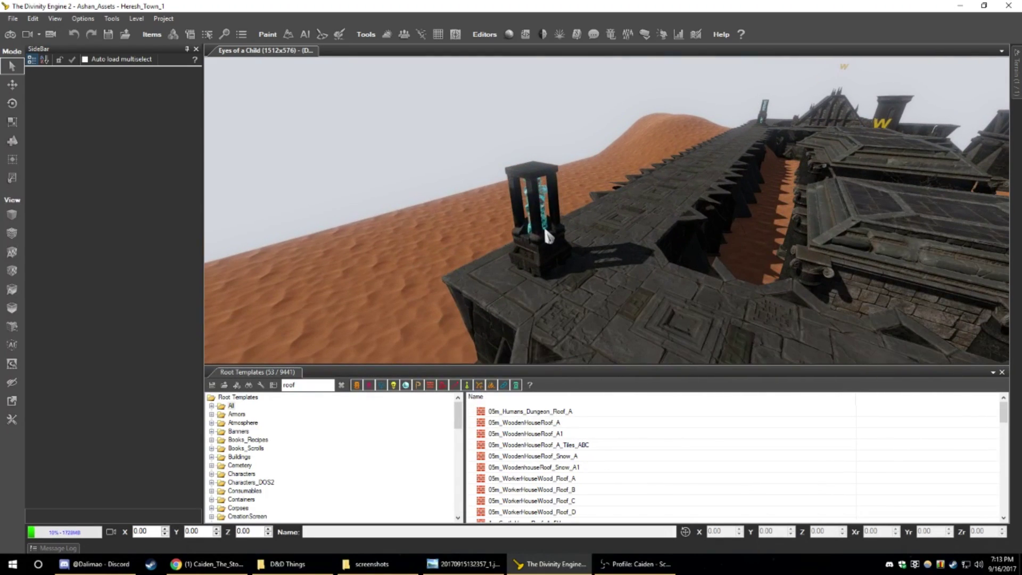
left_click(543, 255)
key("d")
mouse_move(585, 246)
right_mouse_down()
mouse_move(517, 248)
mouse_move(655, 255)
mouse_move(581, 255)
mouse_move(506, 288)
mouse_move(452, 277)
mouse_move(602, 252)
right_mouse_up()
key("w")
key("s")
key("w")
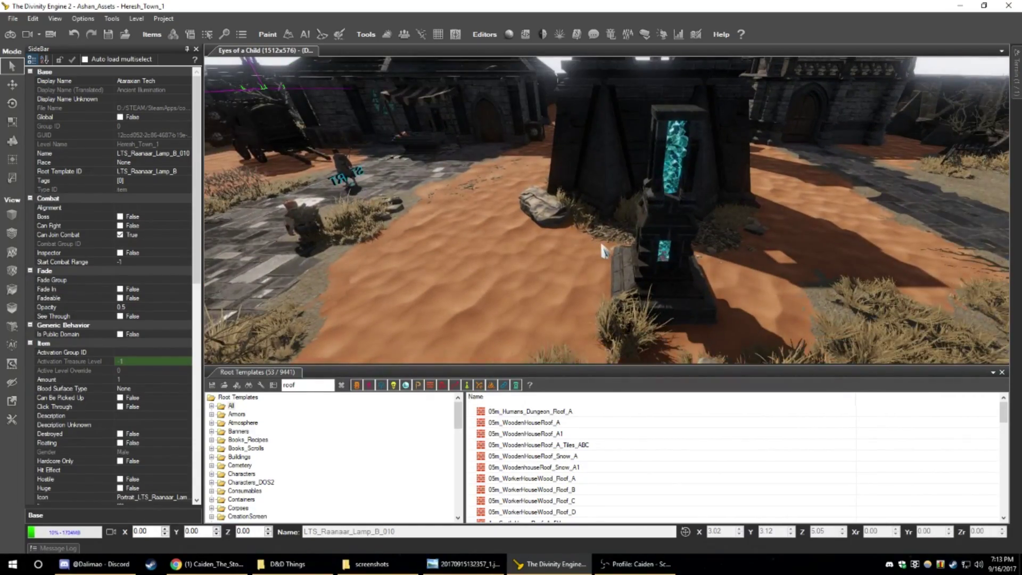
- Search the root templates for "lamp" and preview LTS_Raanaar_Lamp_B and LTS_Raanaar_Lamp_D
double_click(290, 385)
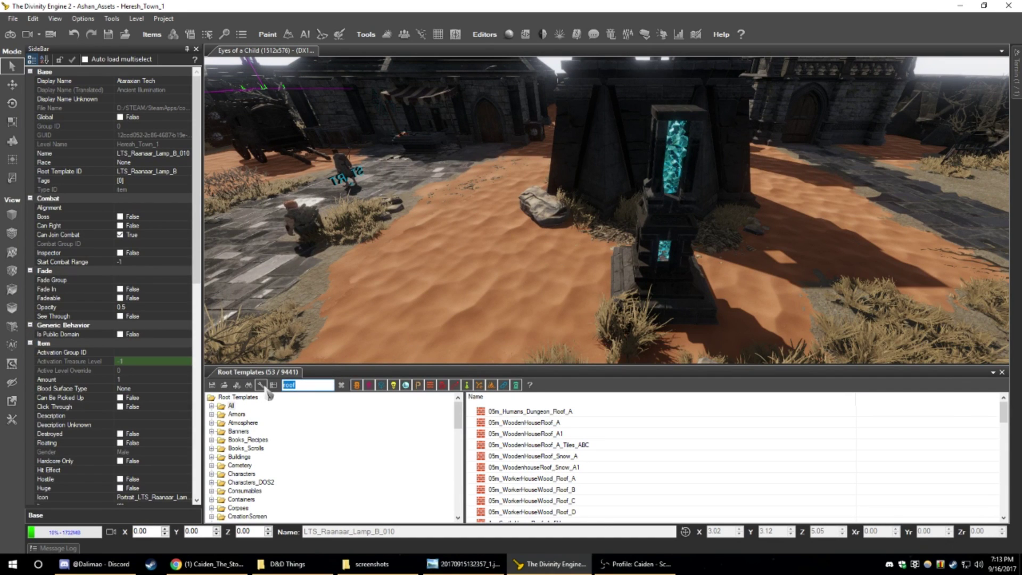
type("lamp")
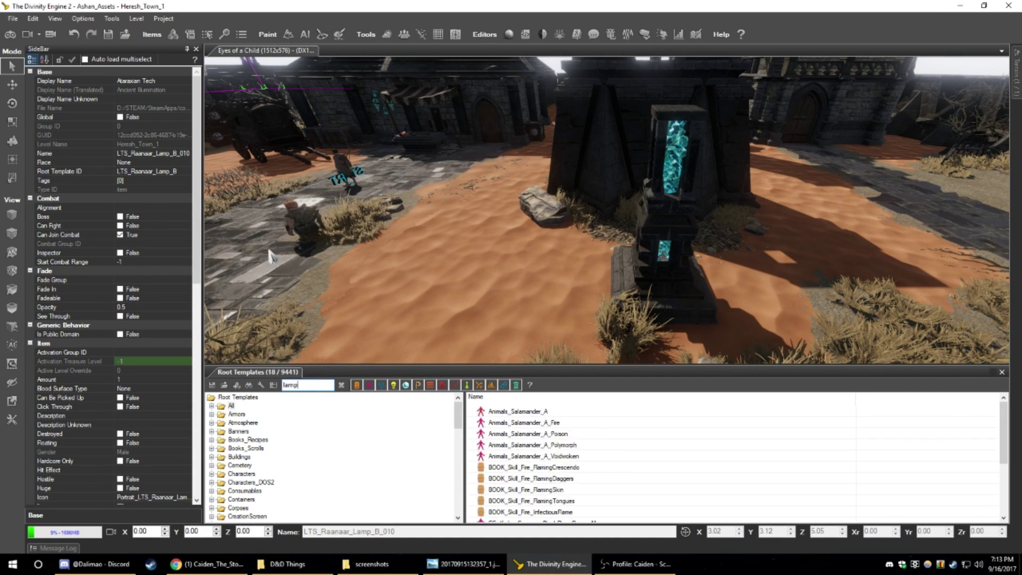
left_click(14, 141)
left_click(523, 446)
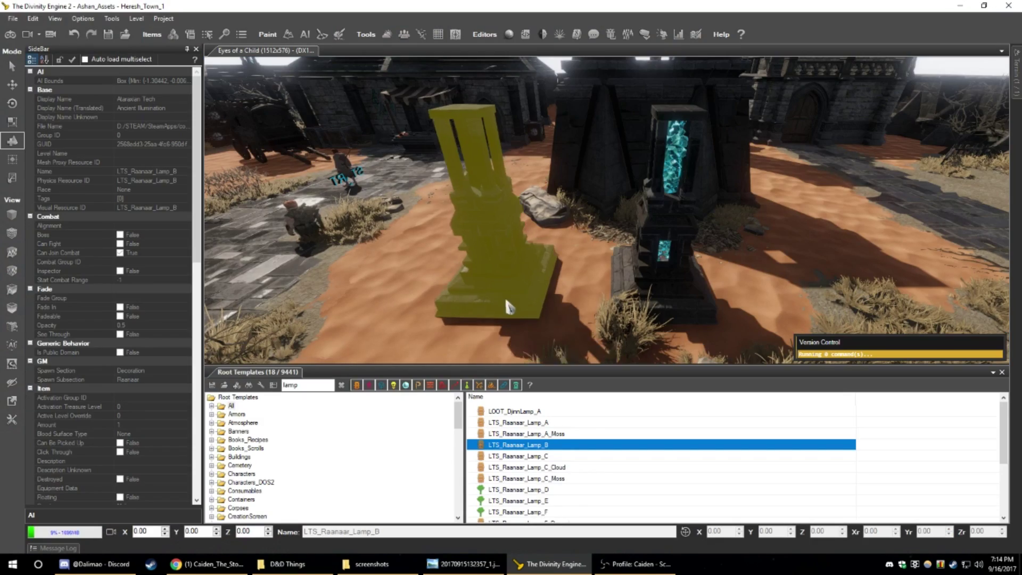
left_click(527, 490)
scroll(537, 458, "down", 3)
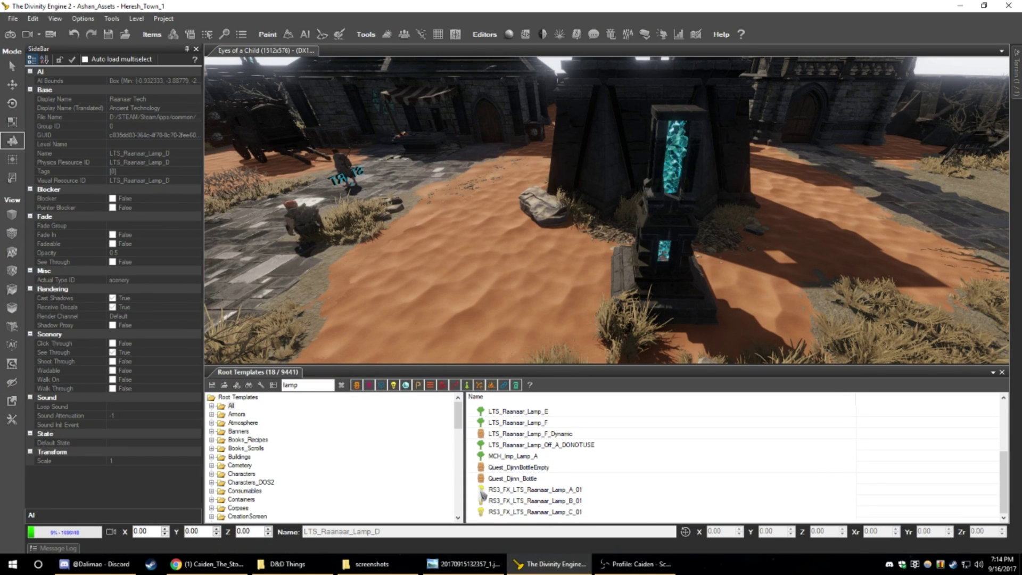
- Place the RS3_FX_LTS_Raanaar_Lamp_B_01 light on the sand beside the lamp, at about X 34.73, Y 0.00, Z 46.16
left_click(522, 500)
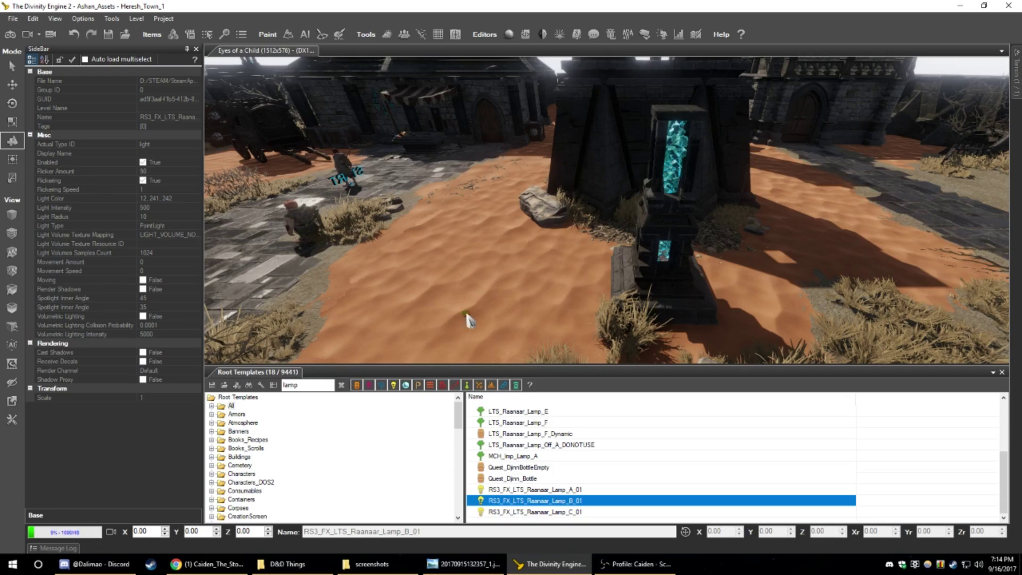
scroll(476, 322, "up", 2)
scroll(503, 319, "up", 4)
scroll(532, 322, "down", 4)
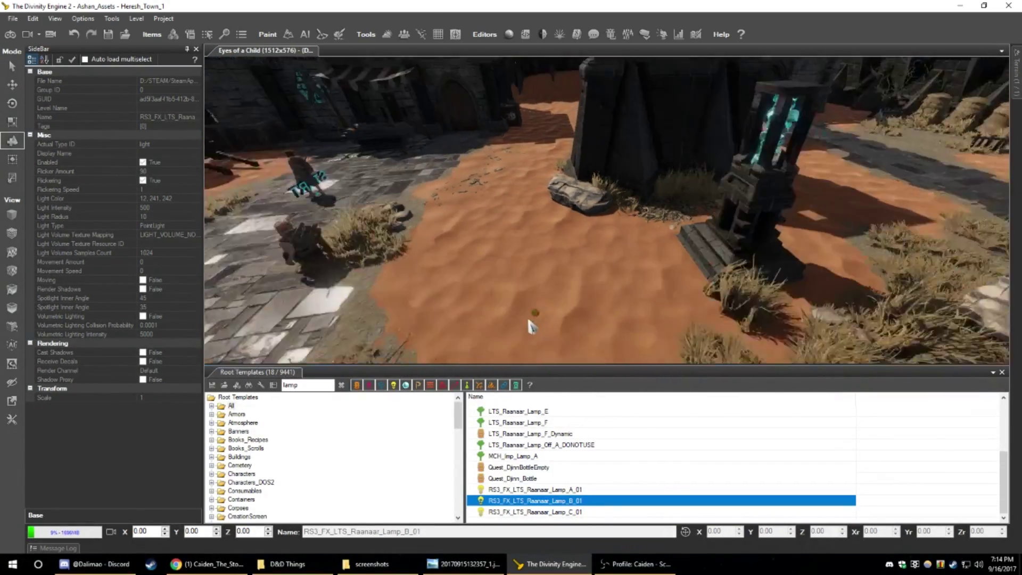
middle_click_drag(528, 321, 457, 311)
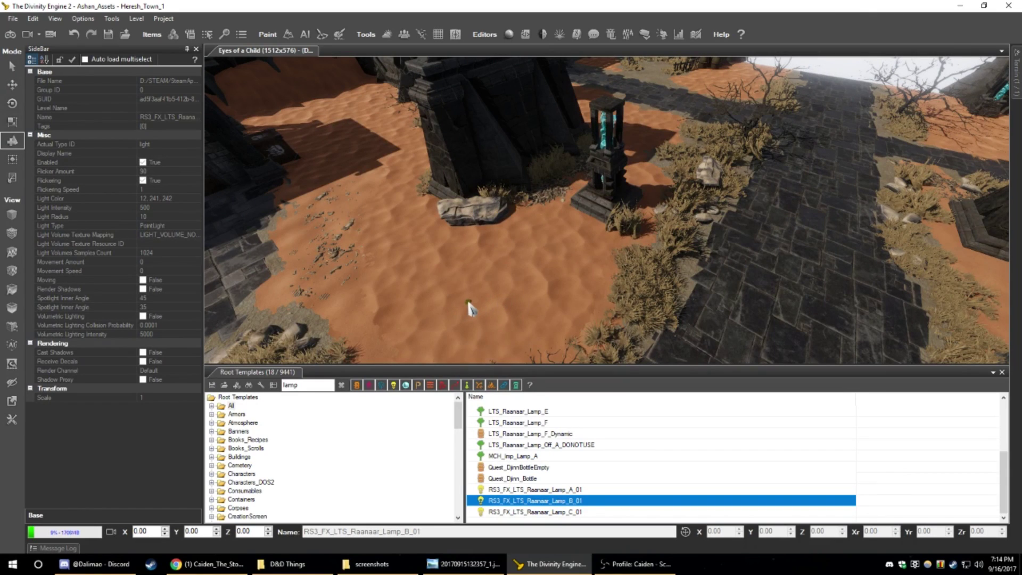
key("Escape")
left_click(467, 308)
middle_click_drag(467, 308, 503, 310)
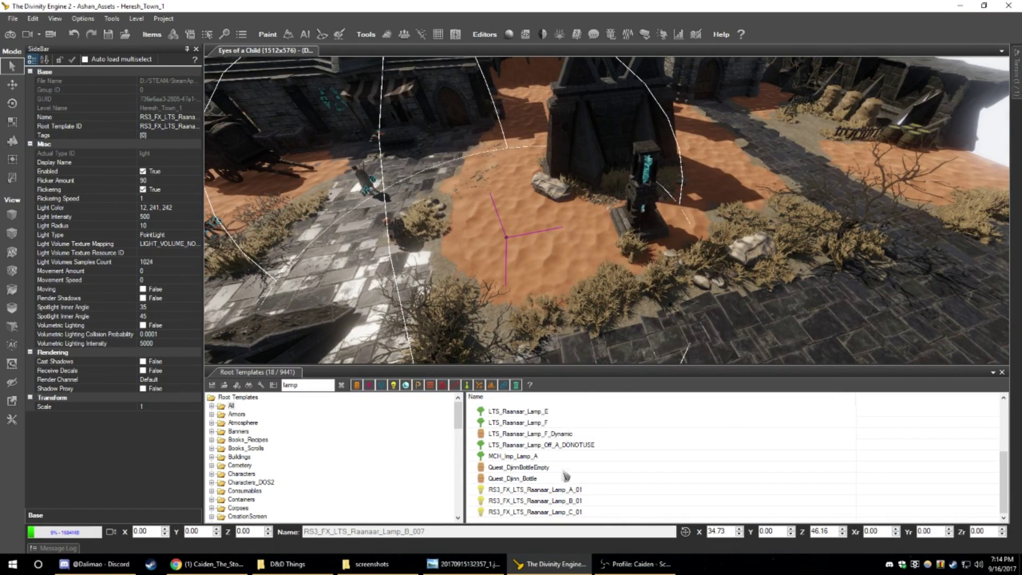
- Set the placed light's radius to 15
scroll(541, 346, "up", 5)
middle_click_drag(524, 327, 498, 310)
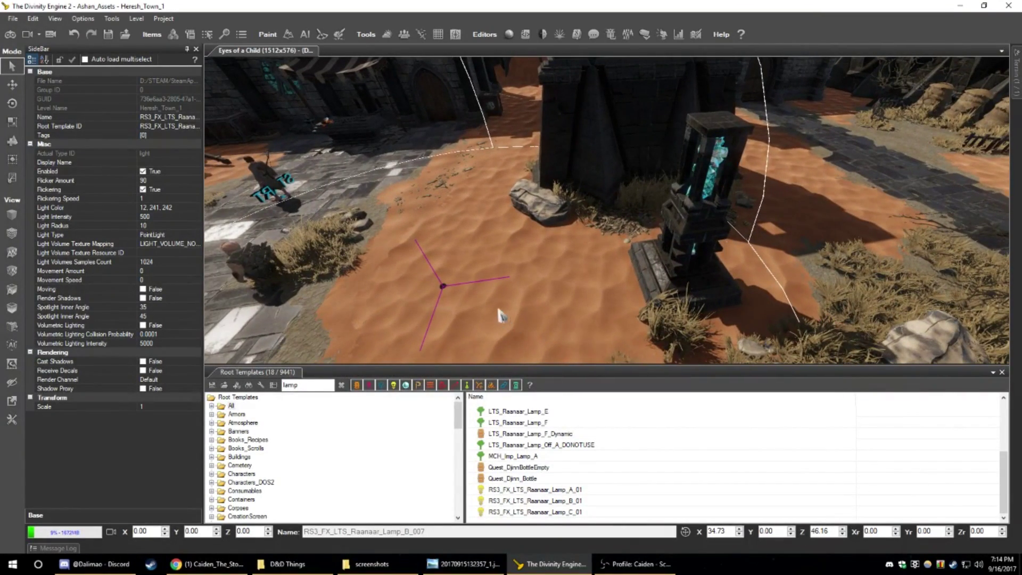
middle_click_drag(617, 217, 621, 193)
middle_click_drag(678, 211, 323, 96)
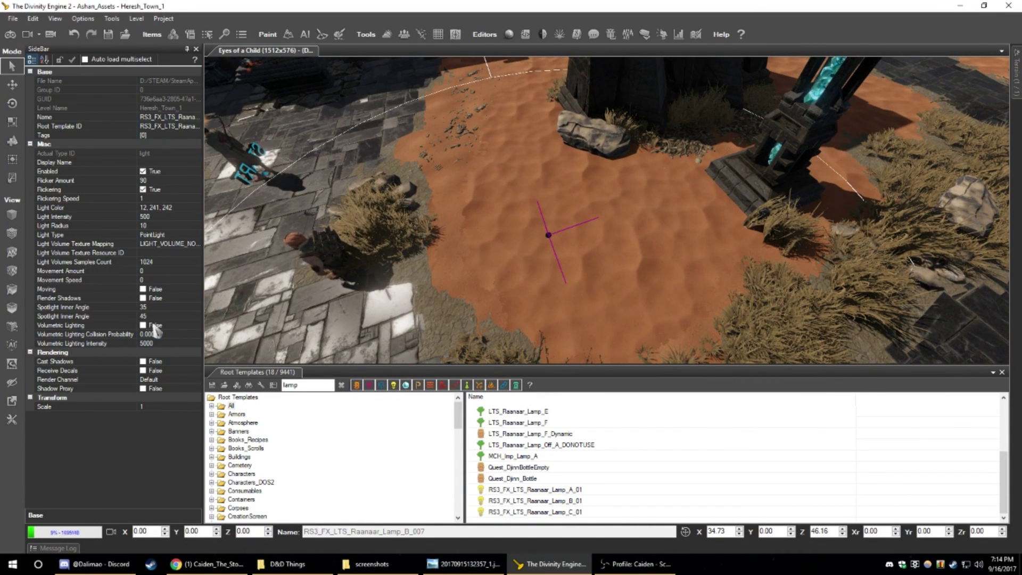
left_click(160, 225)
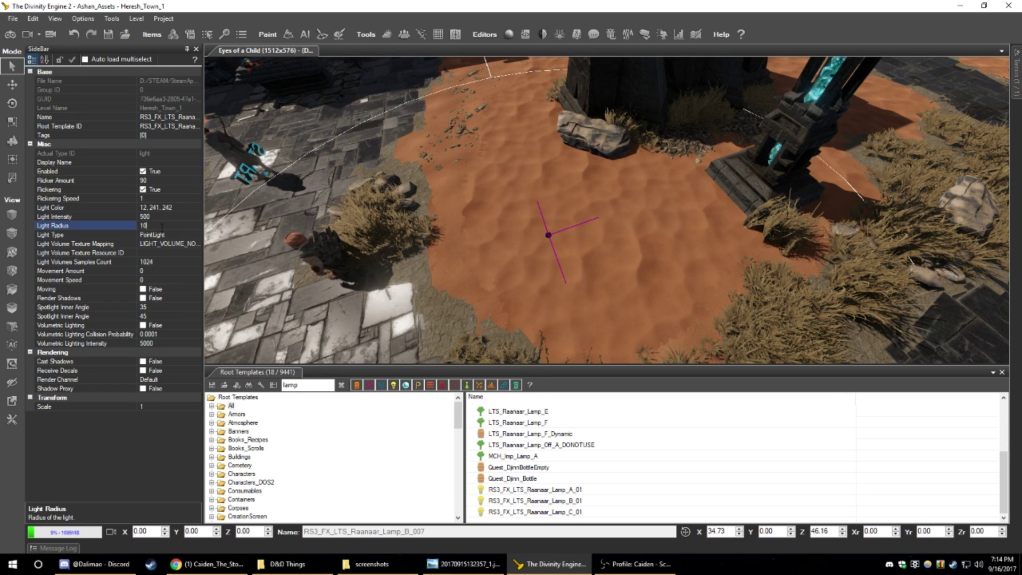
key("BackSpace")
type("5")
key("Return")
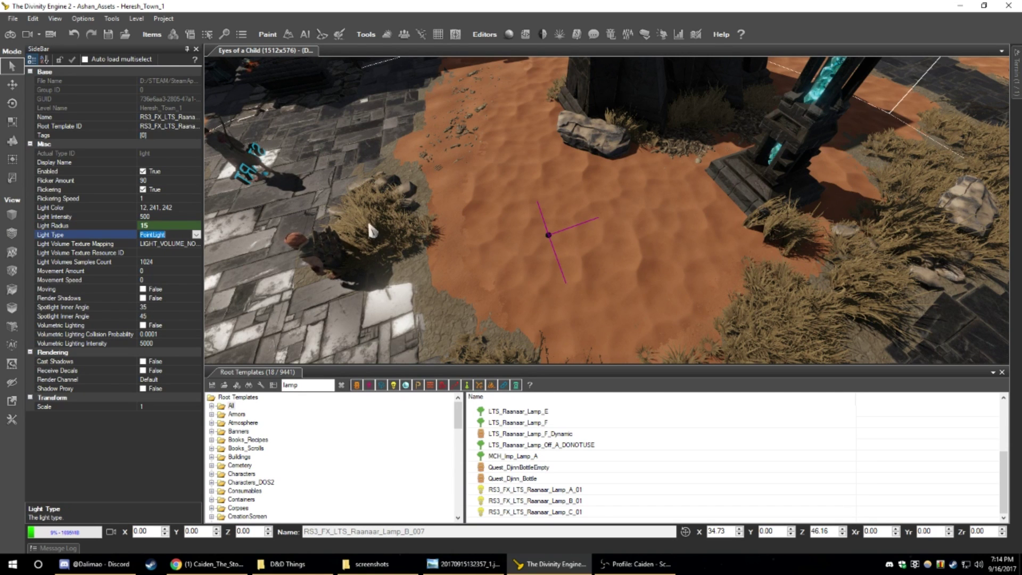
- Set the placed light's intensity to 700
middle_click_drag(372, 228, 485, 172)
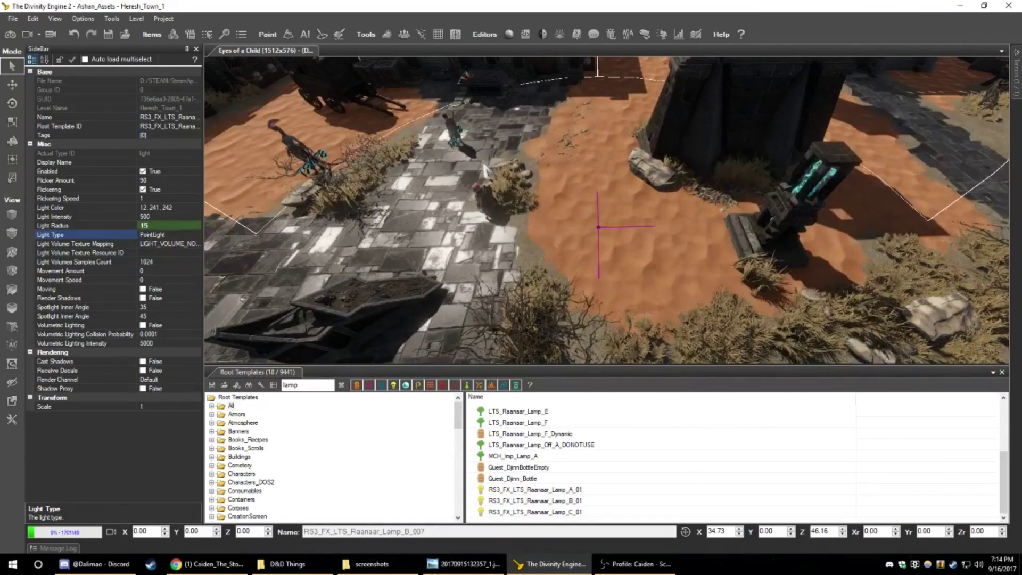
left_click(169, 216)
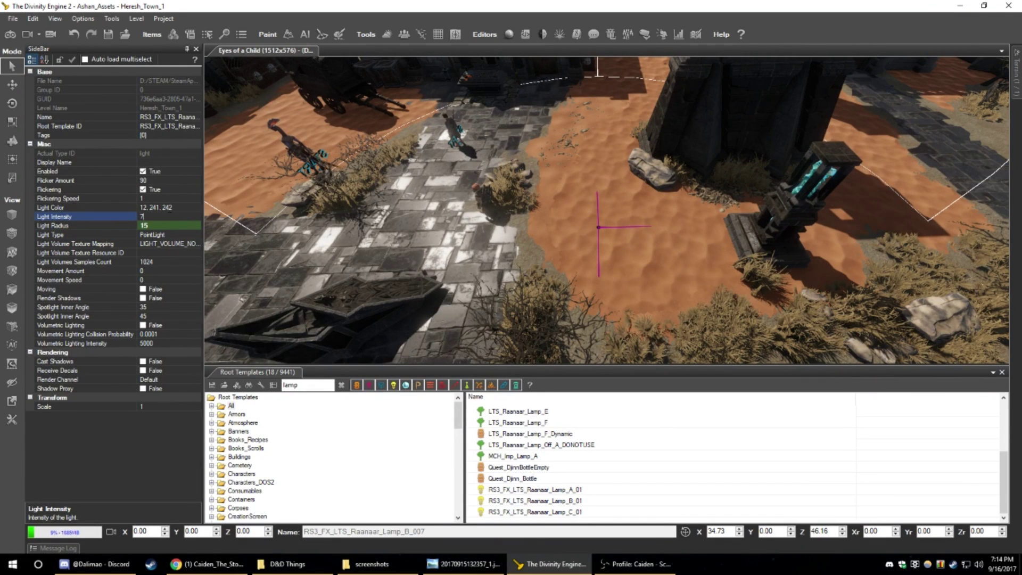
type("700")
key("Return")
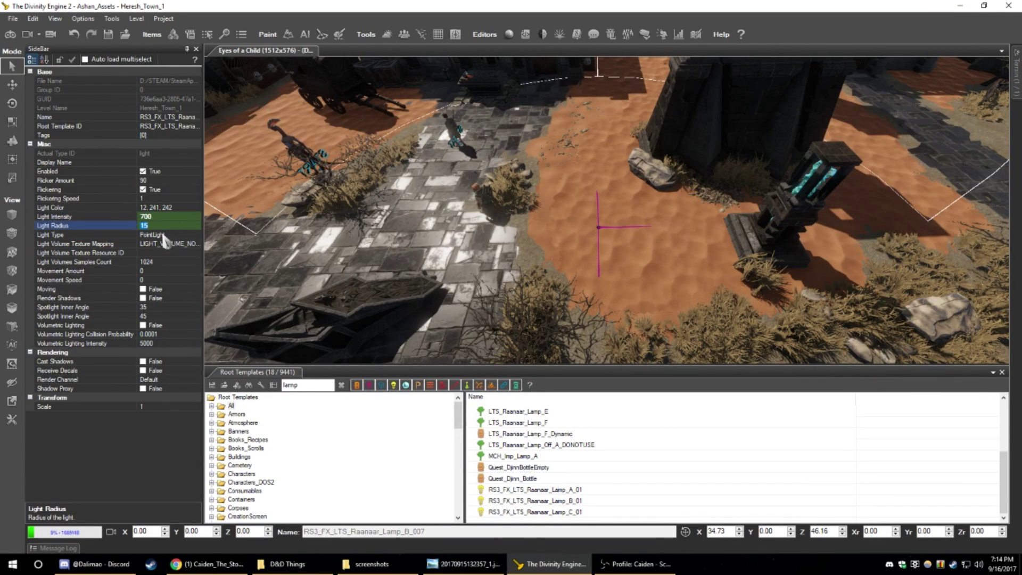
- Change the placed light's color to a green of RGB 75, 179, 120
left_click(175, 207)
left_click(198, 207)
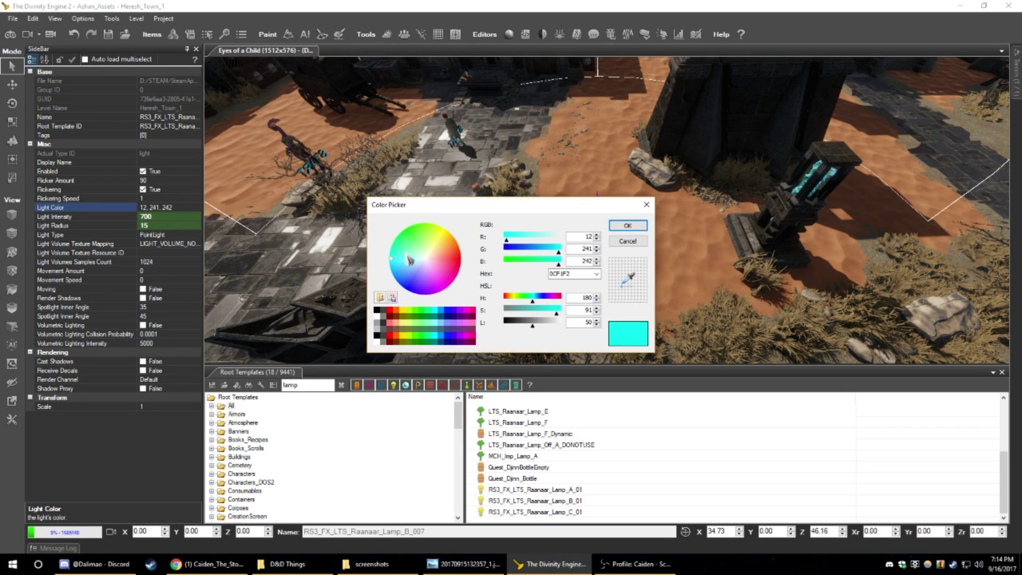
left_click_drag(408, 257, 406, 249)
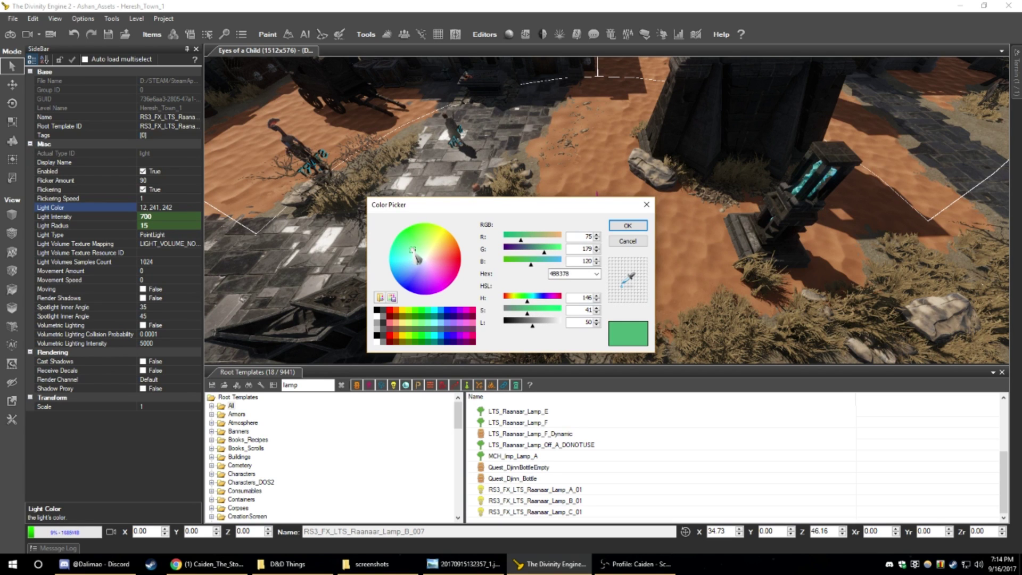
left_click(628, 226)
- Move the light into the lamp's glowing crystal, at about X 35.73, Y 4.01, Z 53.11, and deselect it
right_click_drag(630, 234, 585, 213)
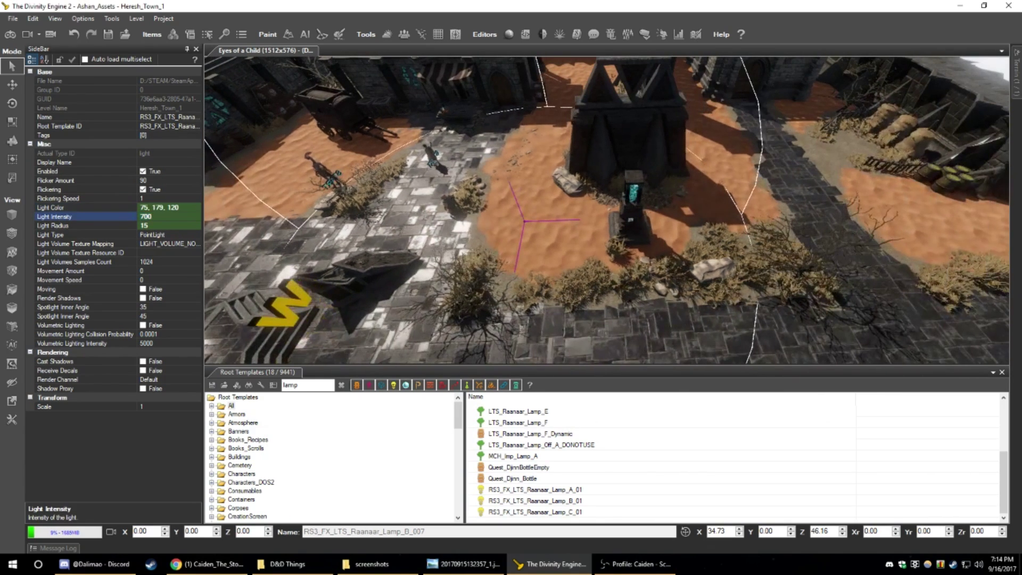
scroll(498, 246, "up", 2)
left_click(12, 86)
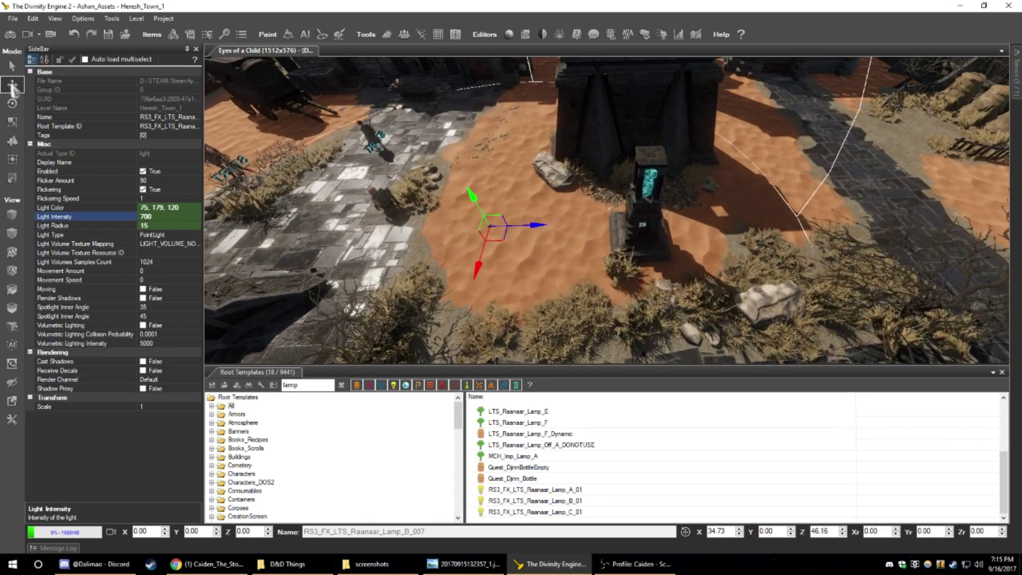
scroll(513, 258, "up", 3)
left_click_drag(455, 251, 602, 265)
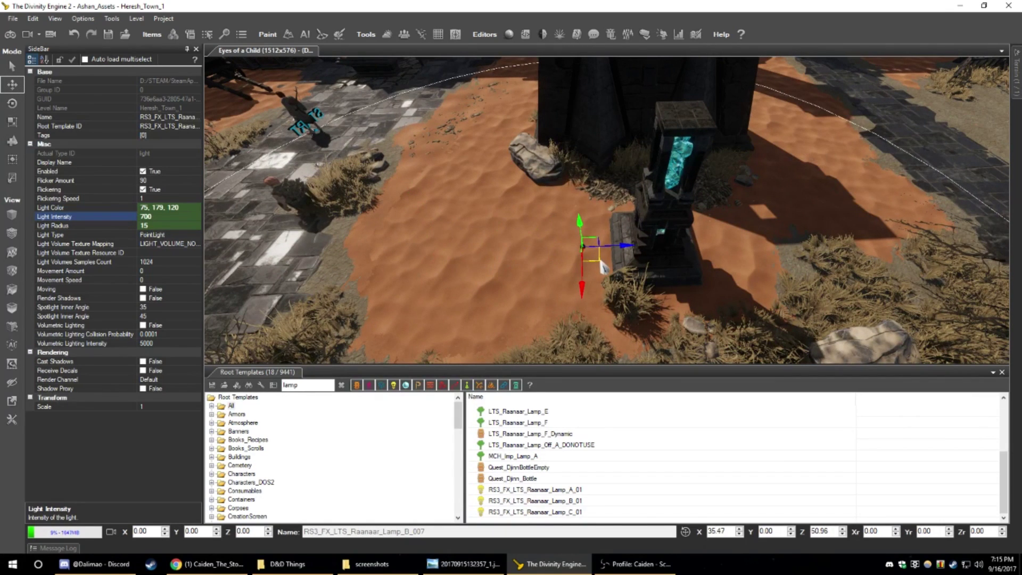
left_click_drag(582, 229, 590, 130)
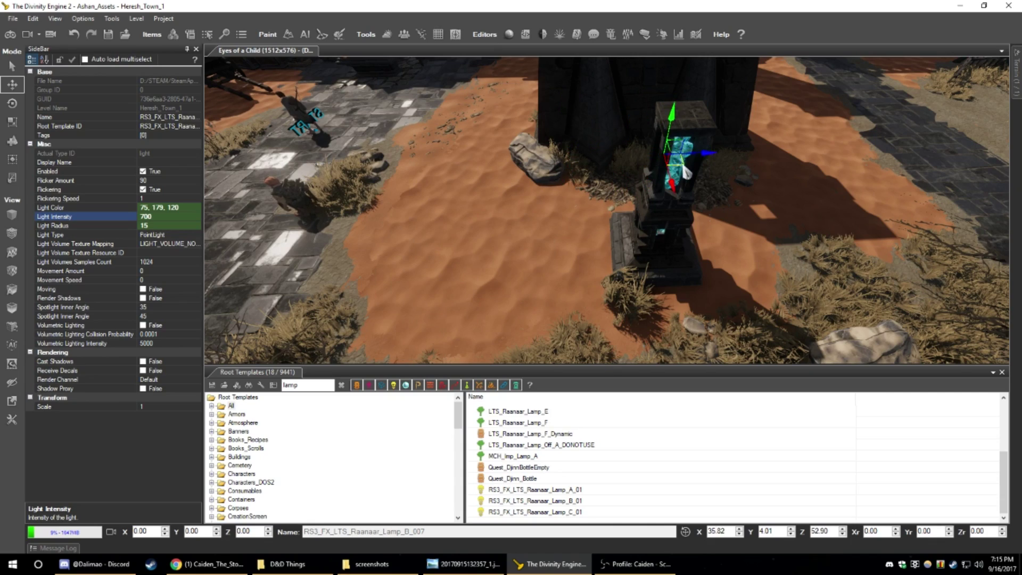
left_click_drag(687, 173, 699, 164)
scroll(698, 164, "up", 4)
mouse_move(699, 164)
right_mouse_down()
mouse_move(729, 154)
mouse_move(777, 107)
mouse_move(905, 143)
mouse_move(926, 181)
mouse_move(714, 168)
right_mouse_up()
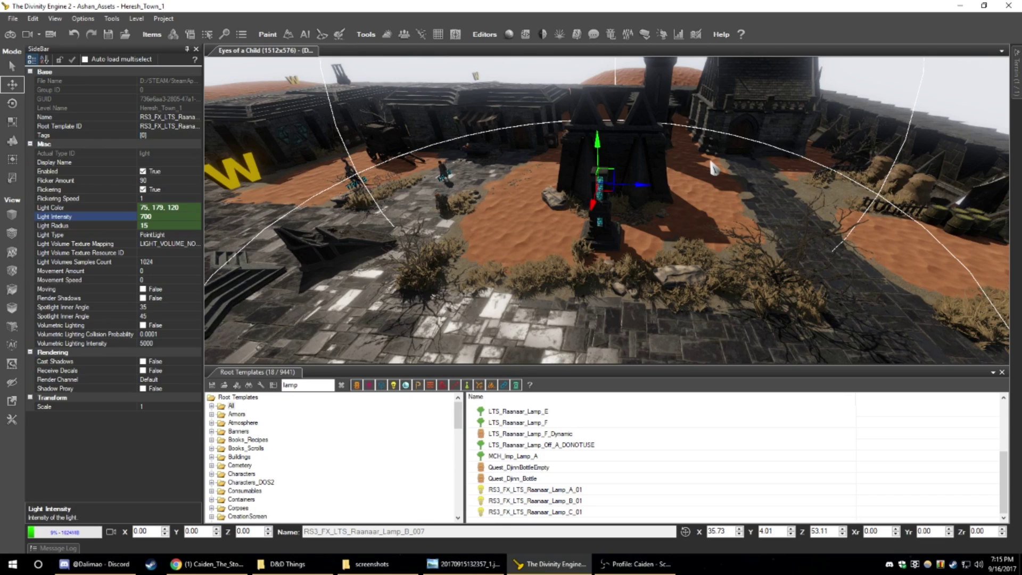
left_click(712, 165)
- Look over the town's lamps, houses, carts and vegetation, ending at the empty sand plot beside the house
right_click_drag(706, 166, 623, 261)
right_click_drag(503, 266, 500, 265)
right_click_drag(587, 257, 665, 223)
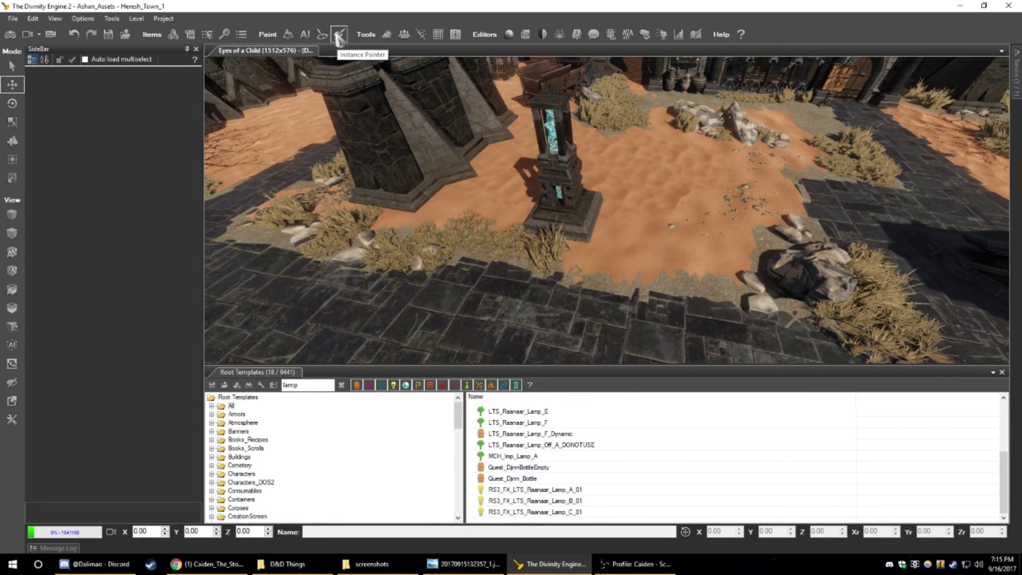
right_click_drag(525, 218, 527, 220)
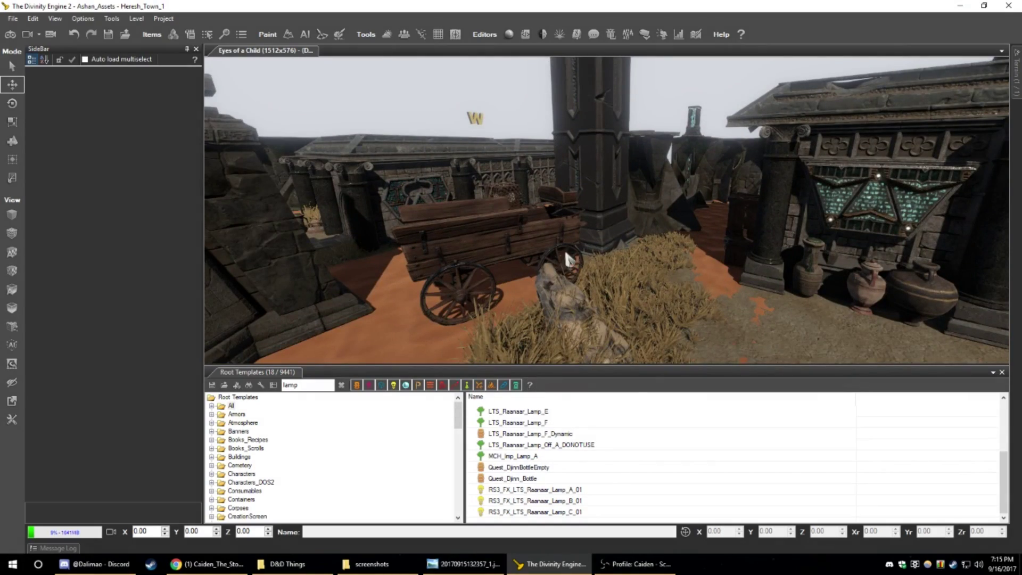
right_click_drag(565, 254, 666, 244)
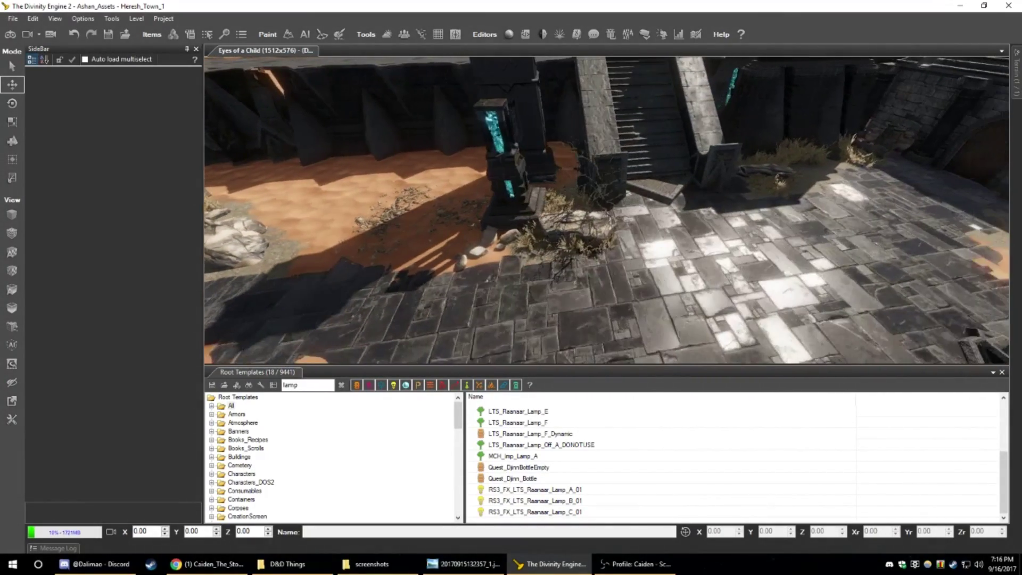
right_click_drag(603, 243, 625, 267)
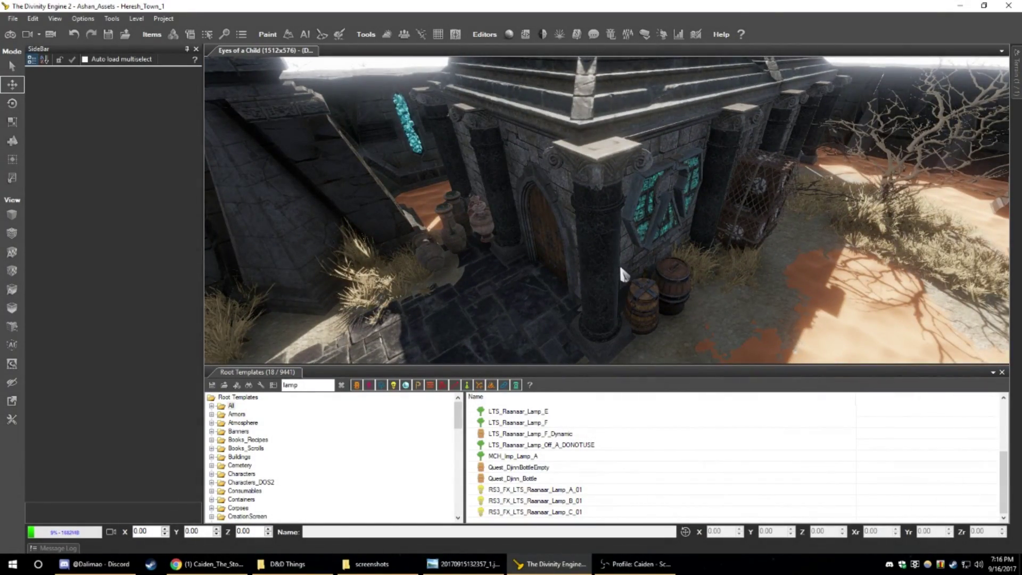
right_click_drag(628, 267, 644, 271)
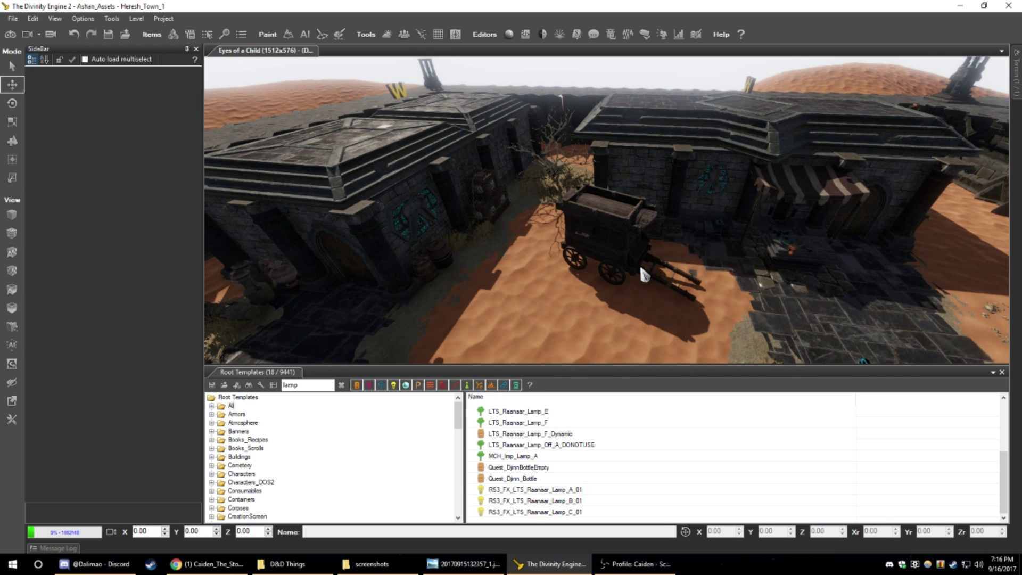
key("w")
right_click_drag(637, 271, 535, 211)
key("w")
key("s")
key("w")
key("w")
right_click_drag(733, 174, 698, 173)
key("w")
right_click_drag(607, 210, 597, 273)
key("w")
key("w")
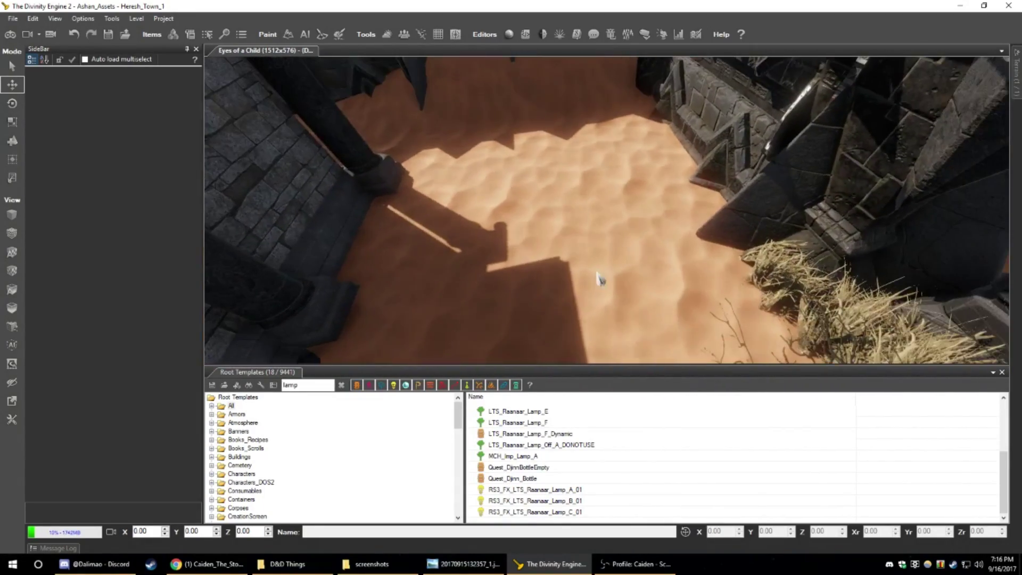
- Search the root templates for "grave" and preview BLD_Dwarves_Graveyard_A on the sand plot
left_click(341, 384)
right_click_drag(566, 340, 570, 339)
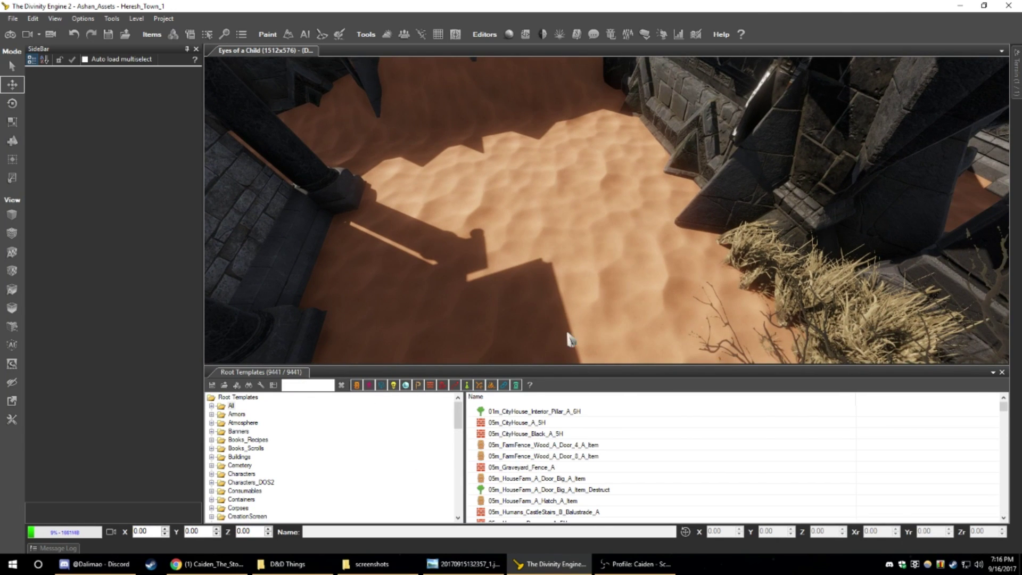
left_click(315, 385)
type("grave")
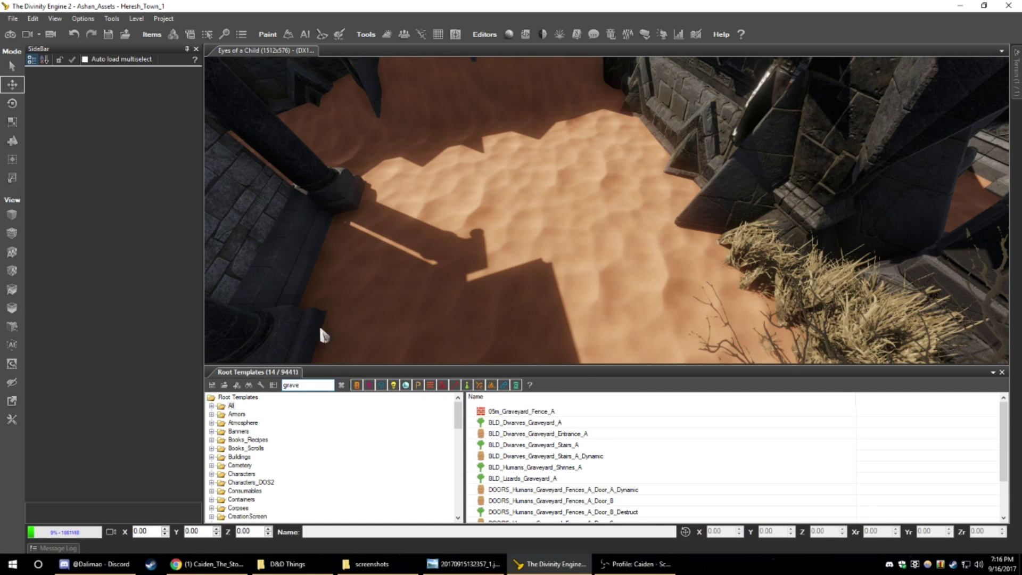
left_click(12, 140)
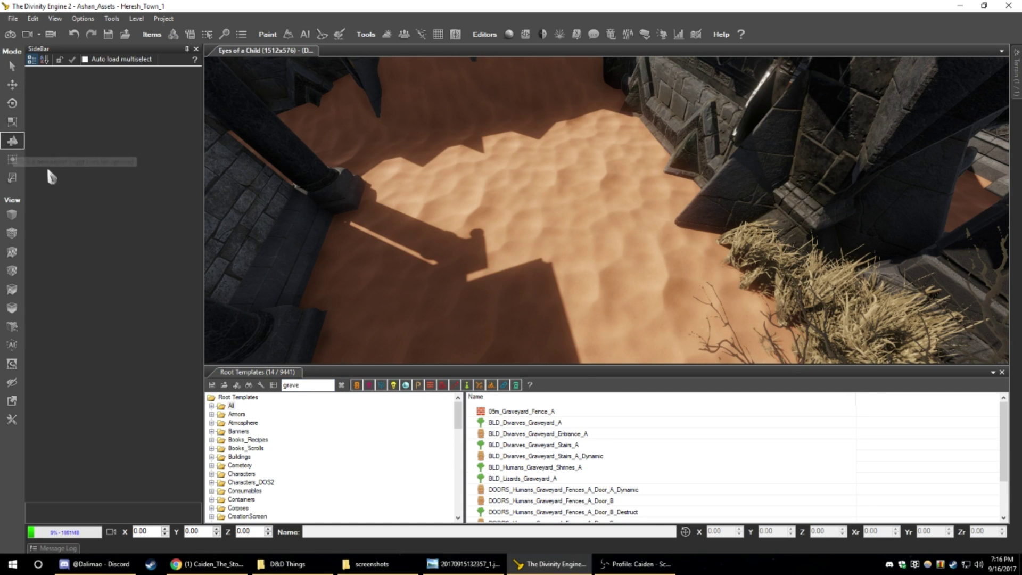
left_click(529, 424)
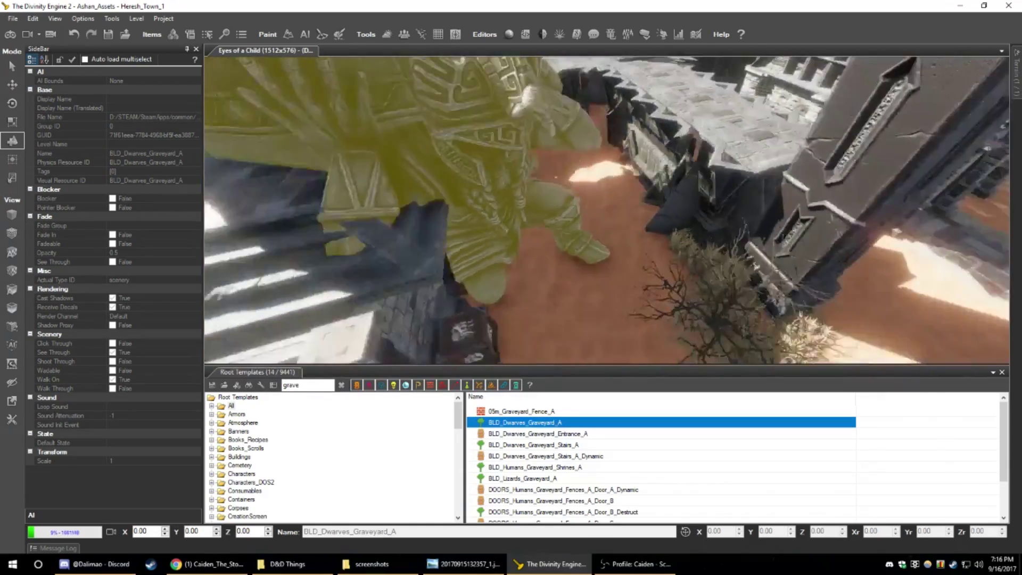
scroll(463, 213, "down", 10)
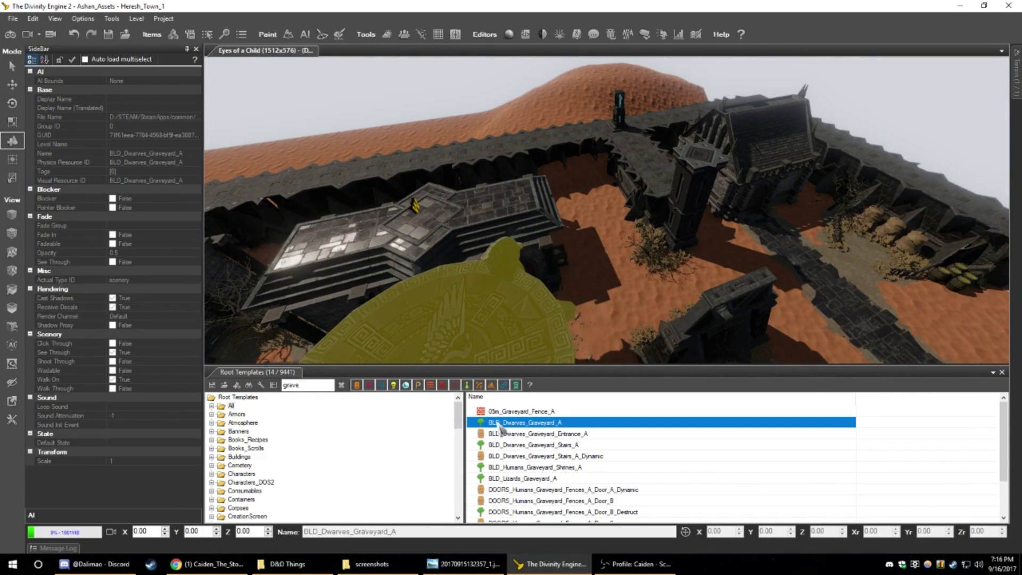
middle_click_drag(410, 211, 634, 178)
- Preview the dwarven graveyard stairs and entrance, the lizard graveyard, the human graveyard shrine and the shrine door templates
left_click(533, 445)
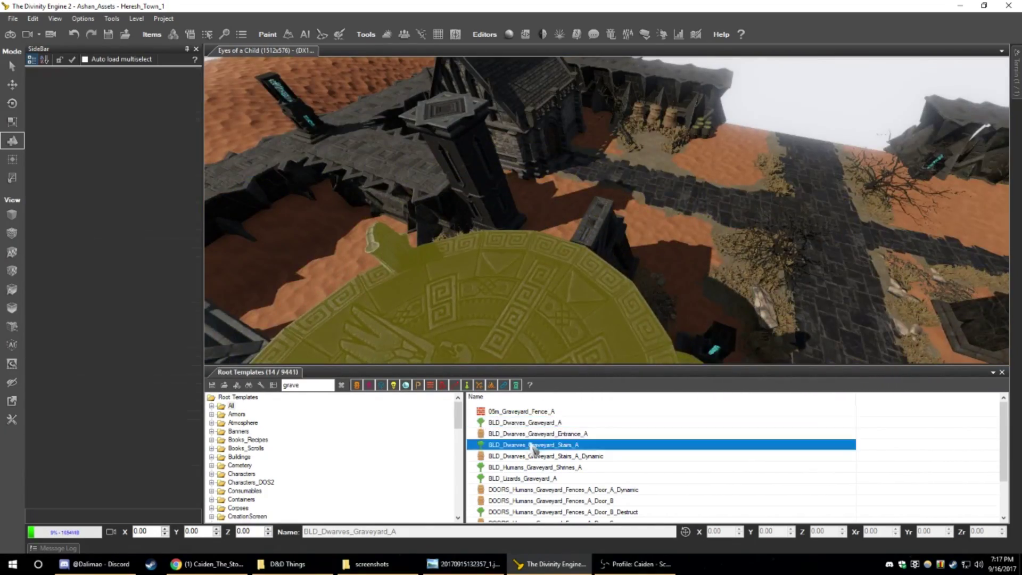
middle_click_drag(382, 309, 387, 309)
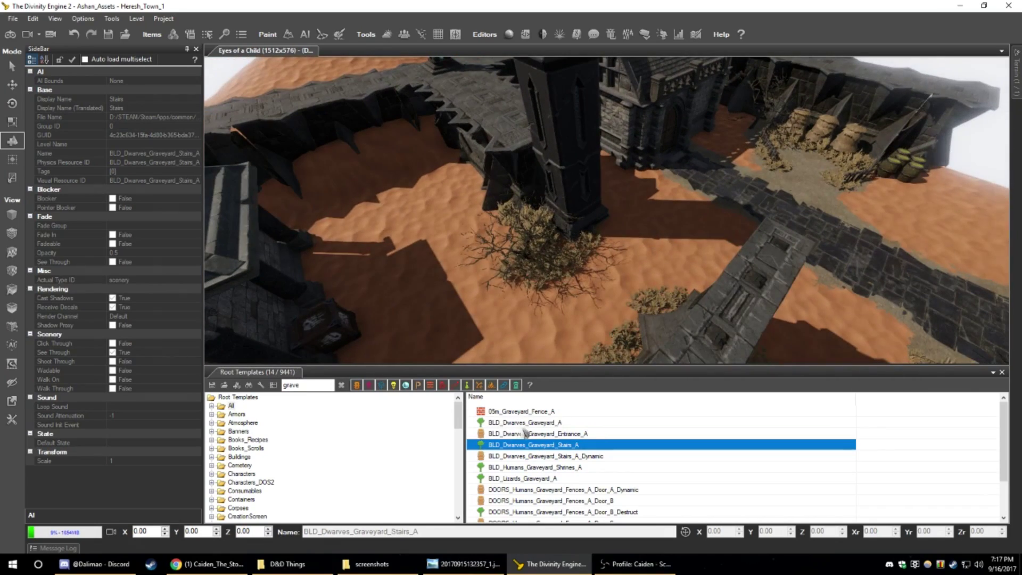
left_click(525, 434)
middle_click_drag(399, 267, 519, 234)
scroll(551, 435, "down", 1)
left_click(551, 444)
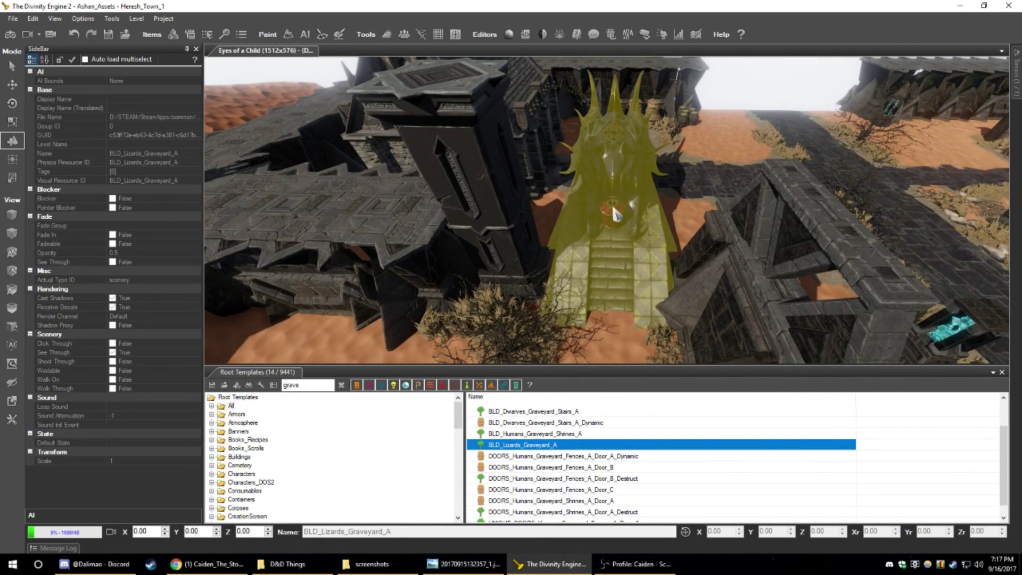
left_click(579, 434)
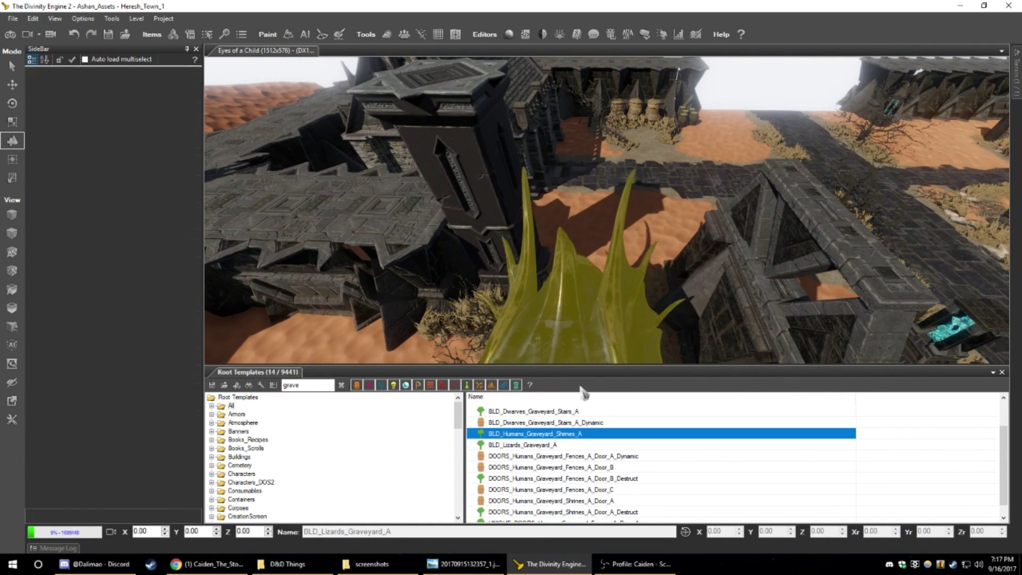
middle_click_drag(609, 266, 612, 248)
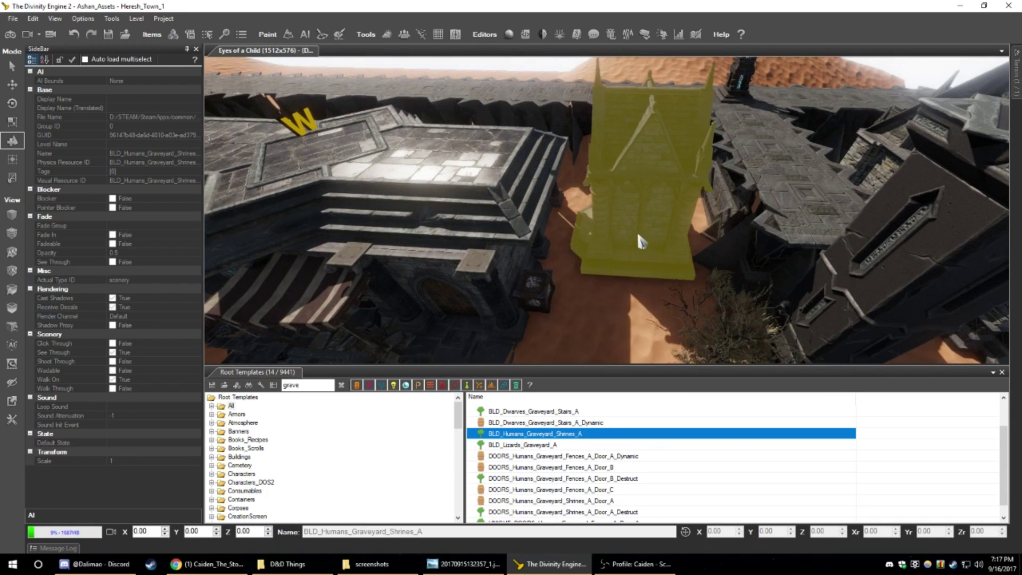
scroll(612, 484, "down", 1)
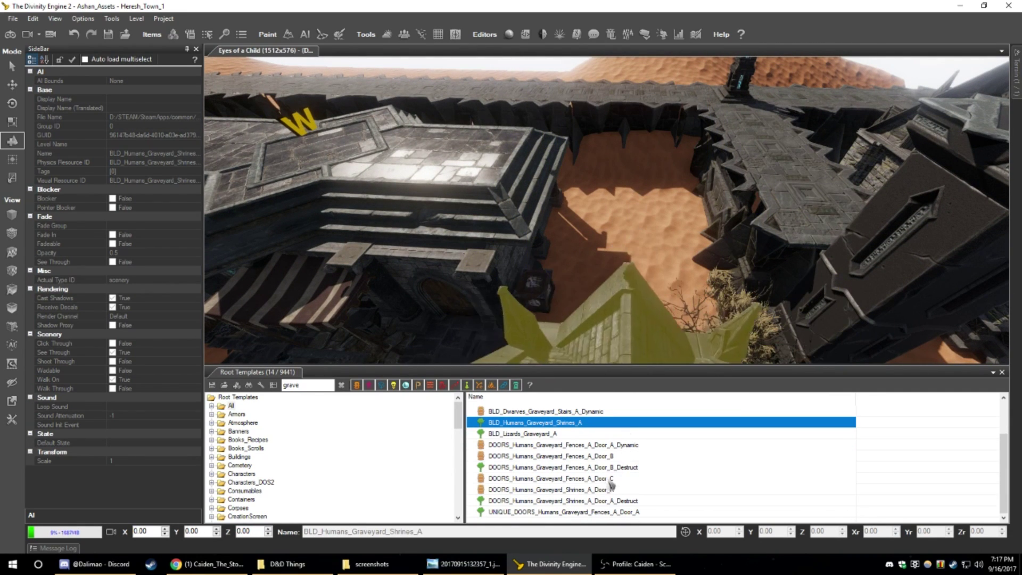
left_click(589, 489)
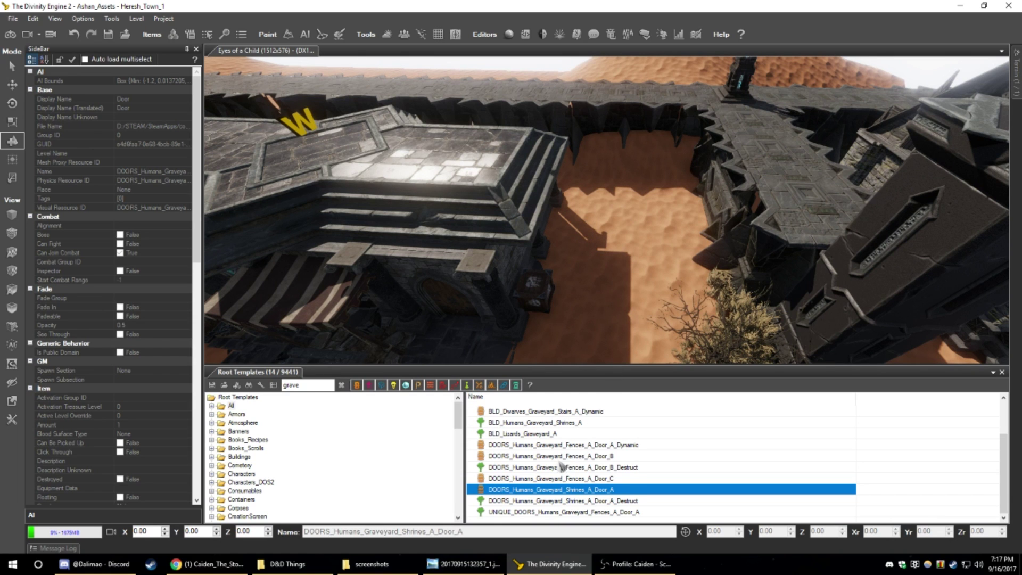
- Place BLD_Humans_Graveyard_Shrines_A on the sand beside the house, at about X 11.12, Y 0.00, Z 49.91
left_click(535, 422)
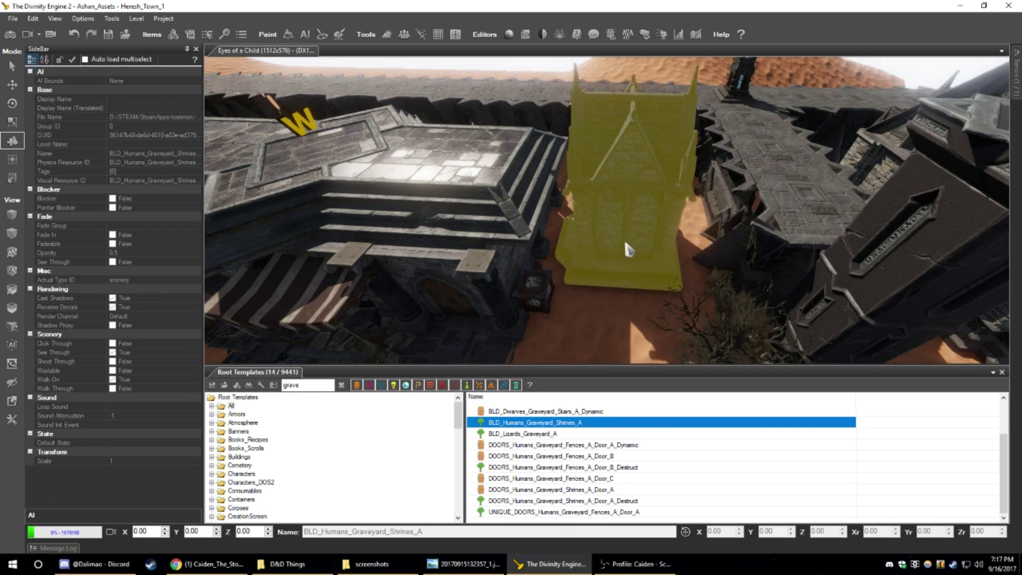
middle_click_drag(624, 238, 641, 232)
scroll(641, 232, "up", 2)
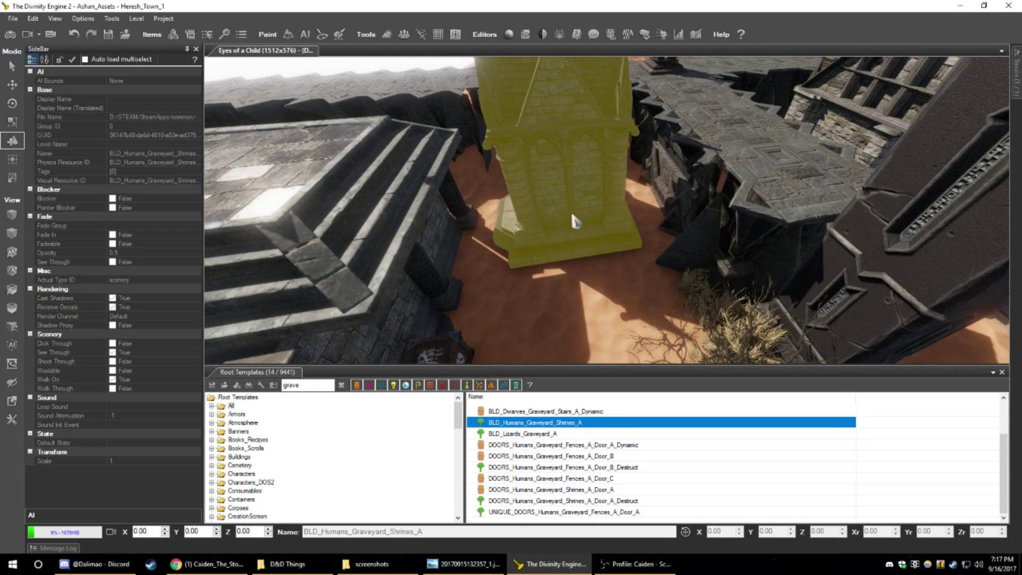
left_click(572, 215)
left_click(566, 213)
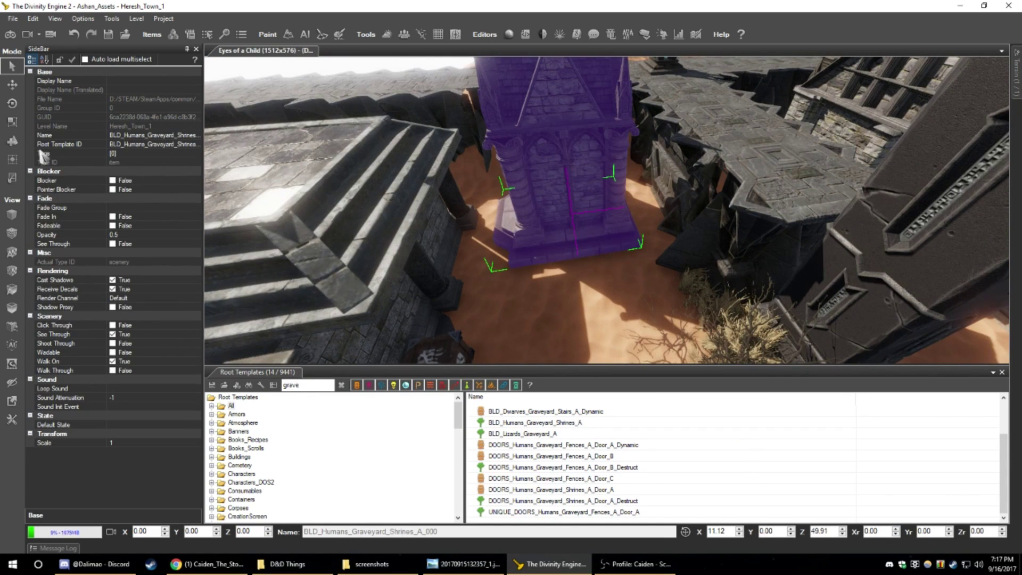
- Rotate the graveyard shrine by -90 degrees around its vertical axis
left_click(11, 99)
left_click_drag(544, 259, 677, 242)
right_click_drag(677, 242, 652, 229)
scroll(644, 229, "up", 2)
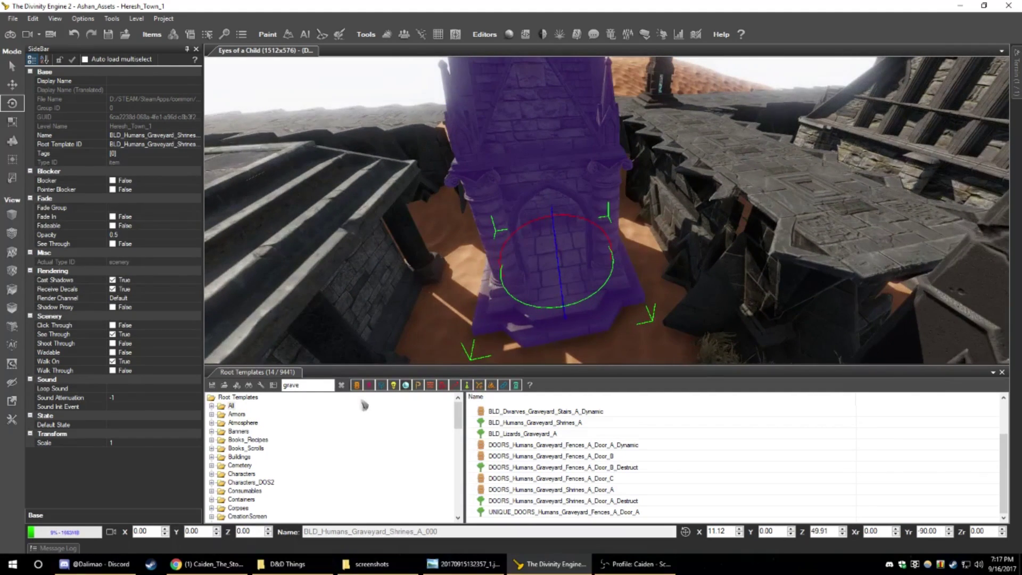
- Search the root templates for "bone" and choose GameMaster_BonePile_01
type("bone")
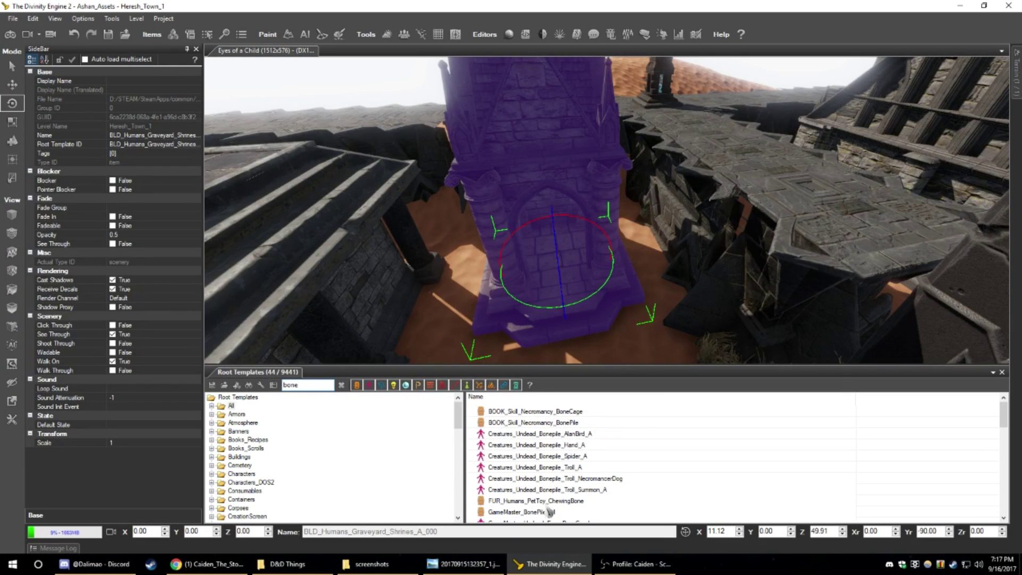
left_click(537, 467)
scroll(534, 463, "down", 1)
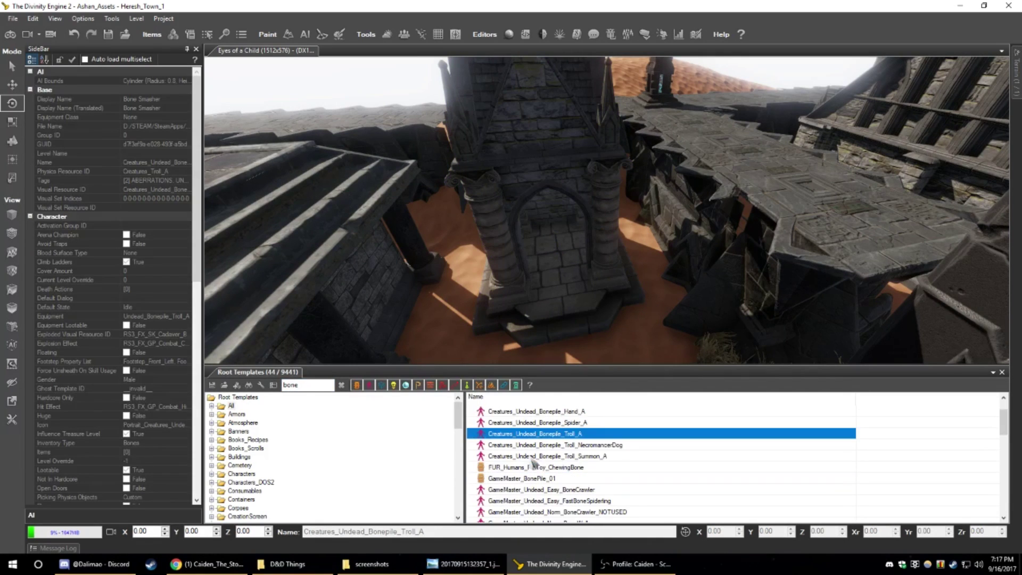
scroll(567, 484, "down", 1)
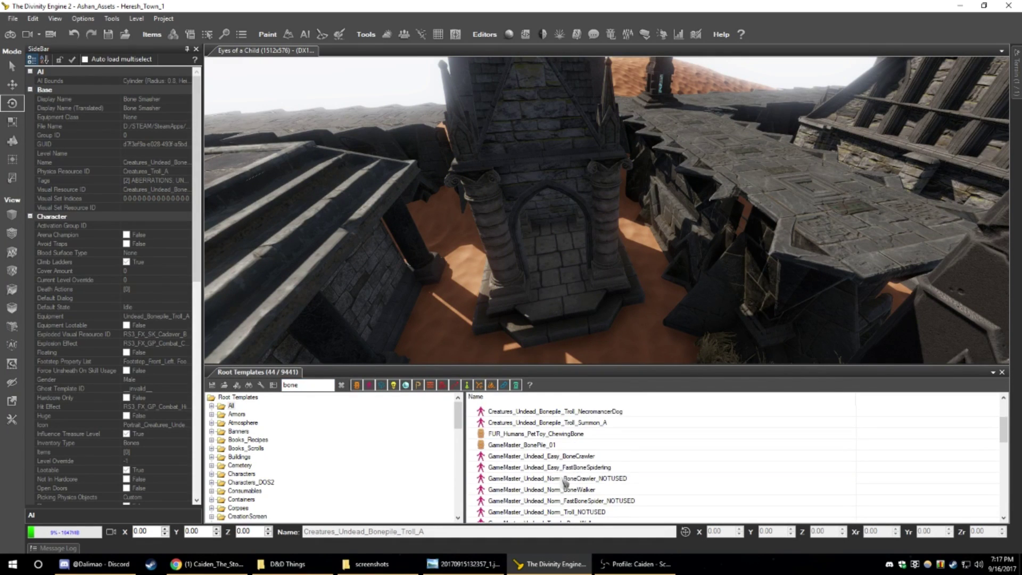
left_click(519, 446)
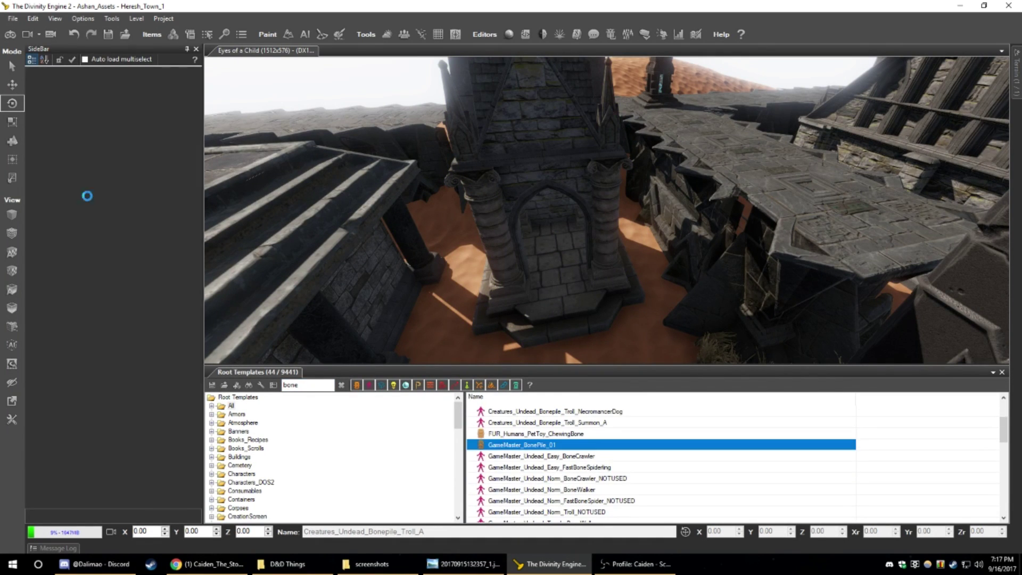
- Place two copies of GameMaster_BonePile_01 on the stone floor inside the graveyard shrine's doorway
left_click(13, 141)
scroll(564, 271, "up", 3)
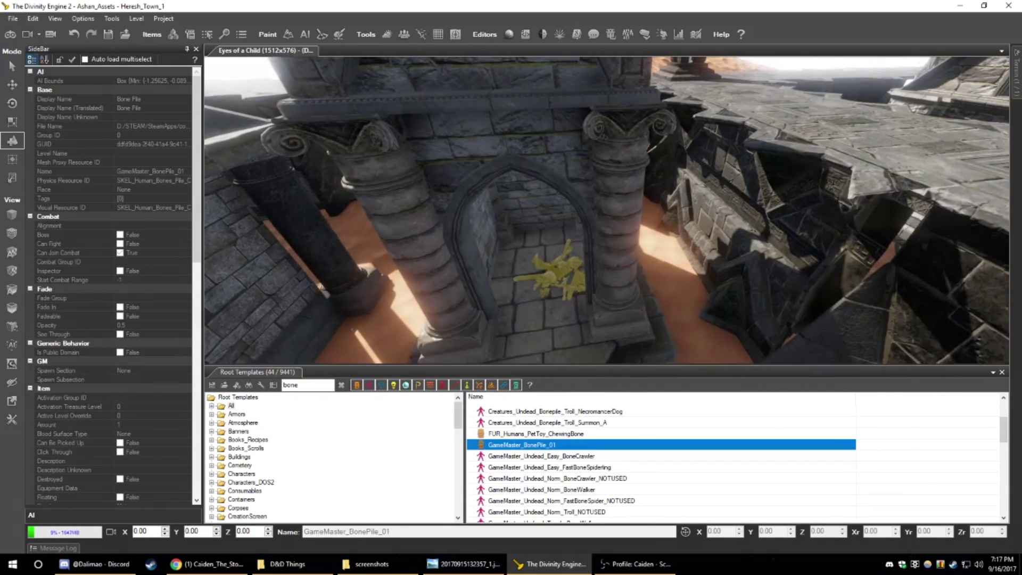
scroll(554, 269, "up", 2)
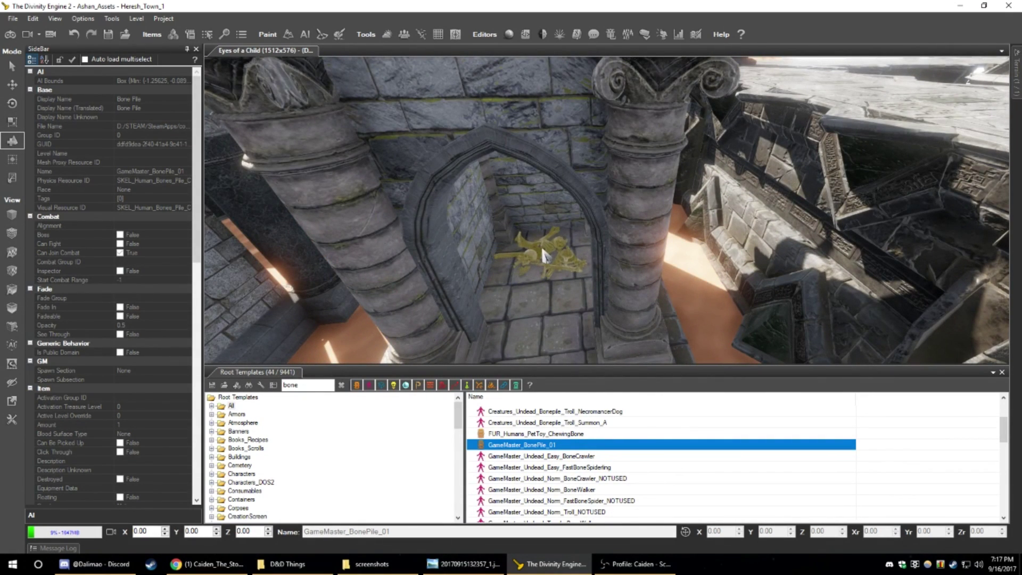
left_click(542, 254)
left_click(543, 290)
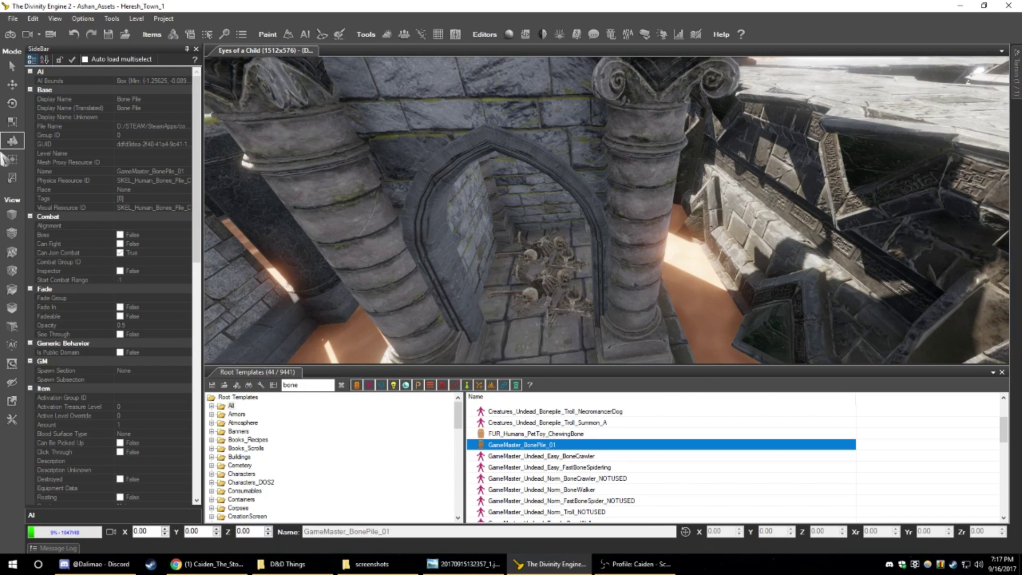
- Rotate the front bone pile about -72 degrees around its vertical axis and shift it to about X 11.81, Z 49.73
left_click(522, 275)
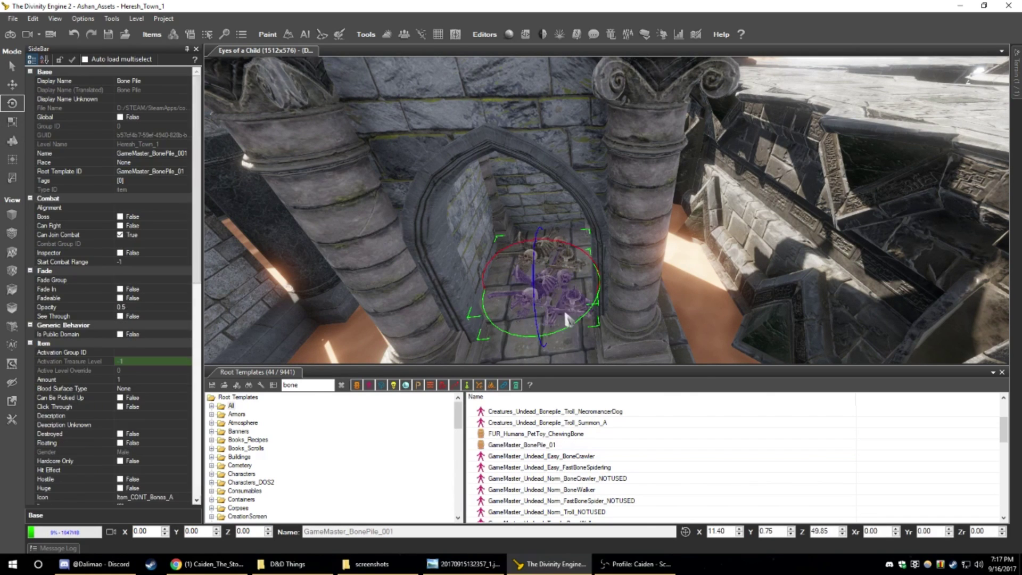
left_click_drag(595, 250, 554, 318)
left_click(12, 83)
right_click_drag(554, 317, 564, 341)
- Look through the remaining bone templates and inspect LOOT_Bone_A
scroll(625, 492, "down", 3)
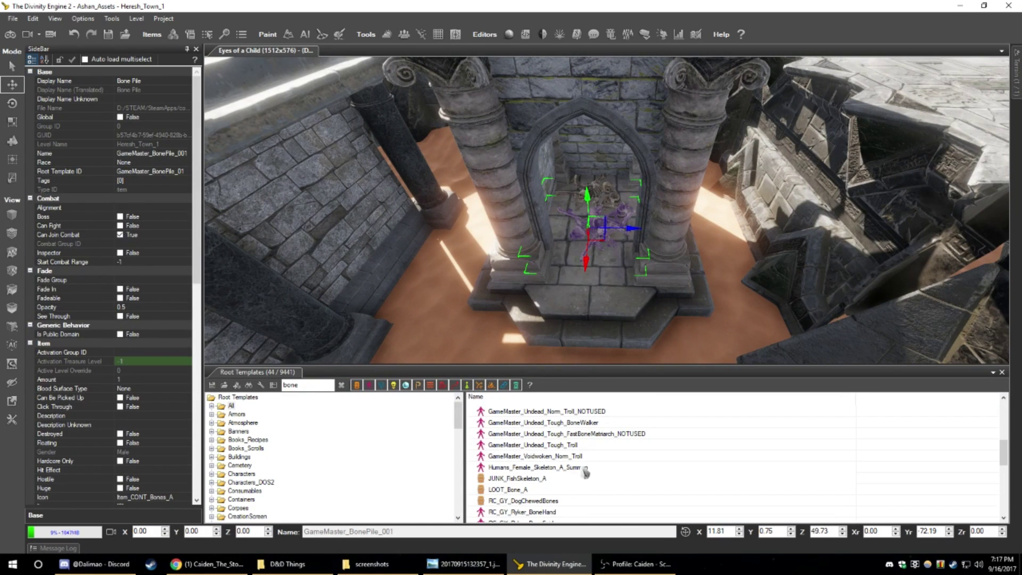
scroll(585, 473, "down", 1)
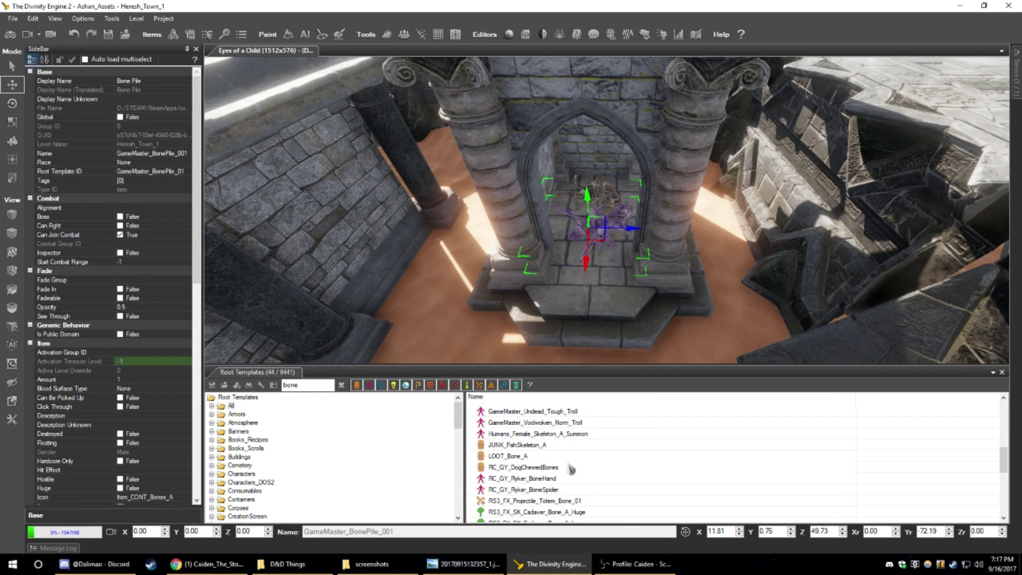
left_click(514, 457)
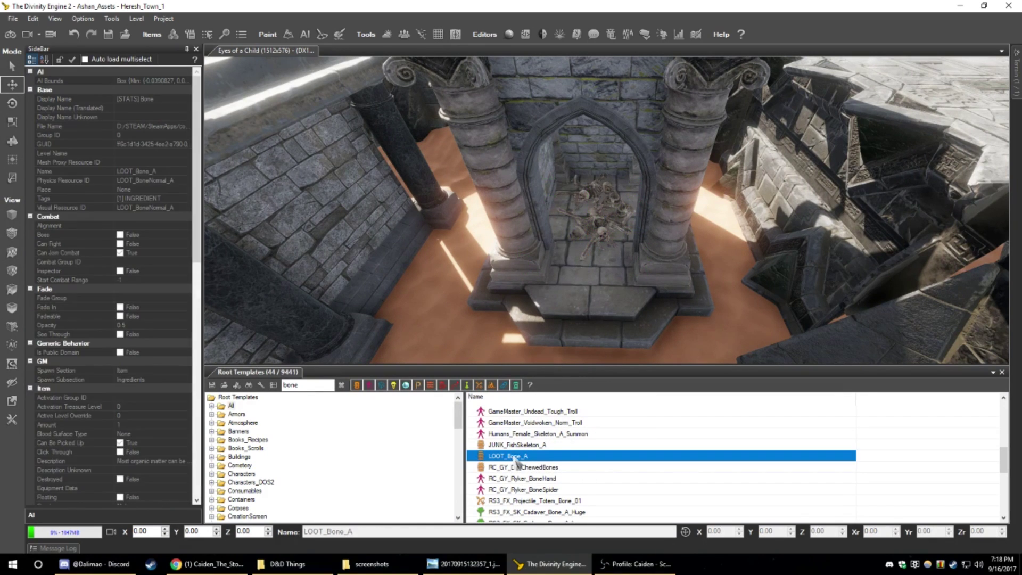
scroll(576, 466, "down", 1)
scroll(576, 465, "down", 1)
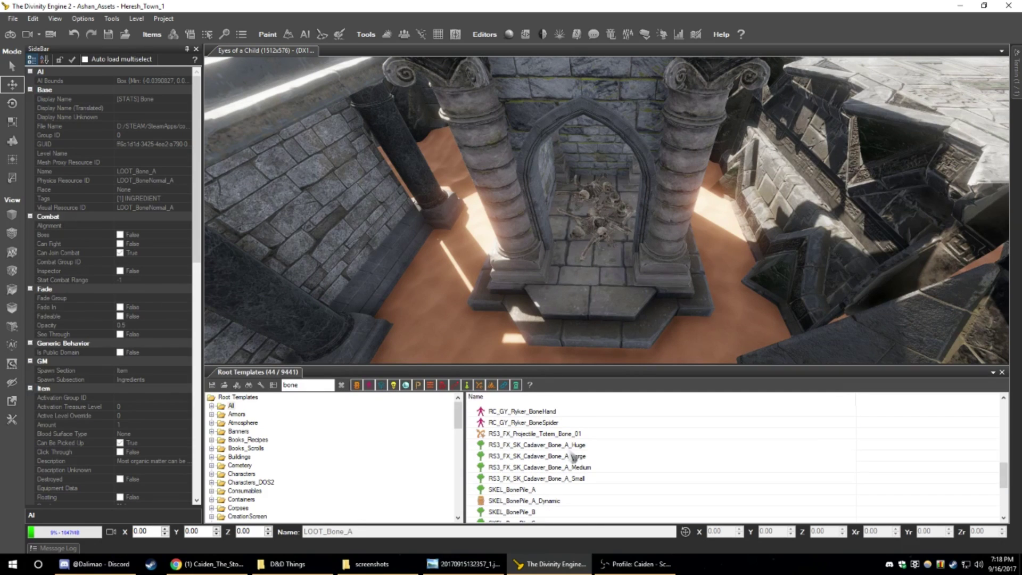
scroll(573, 457, "down", 1)
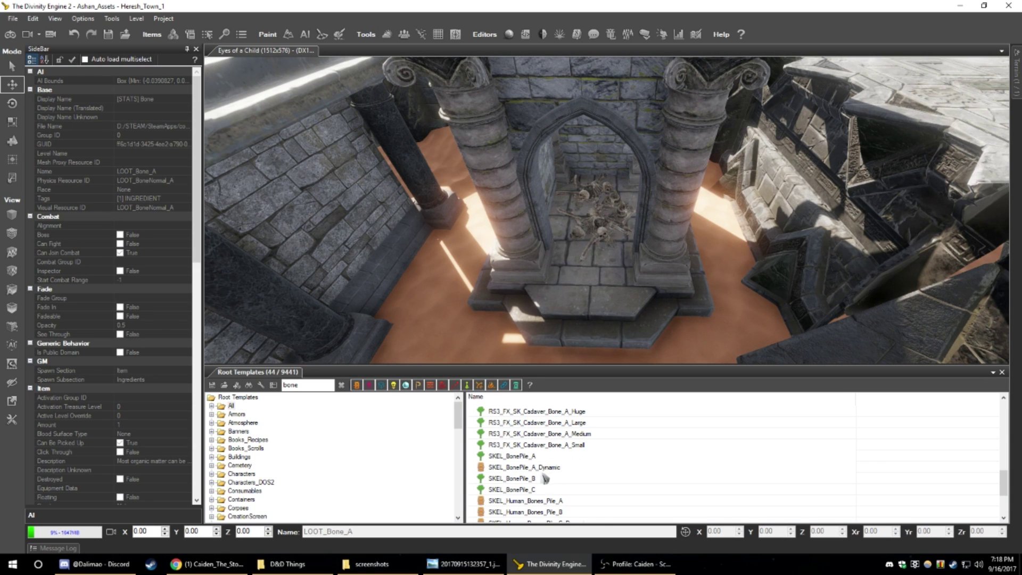
- Preview SKEL_BonePile_A, SKEL_BonePile_B and SKEL_BonePile_C on the sand around the shrine to compare their sizes
left_click(517, 457)
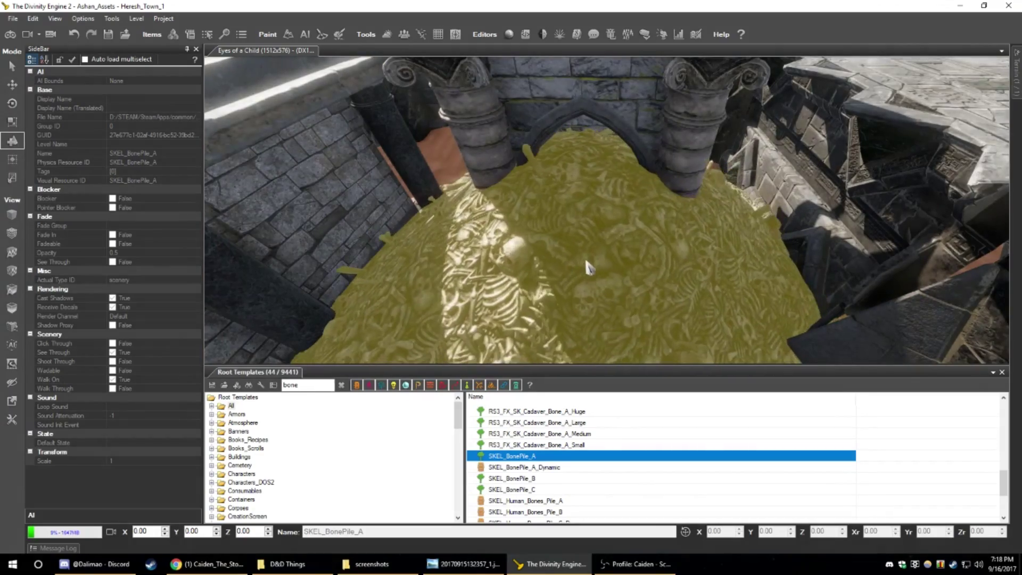
scroll(589, 267, "down", 5)
right_click_drag(589, 267, 595, 305)
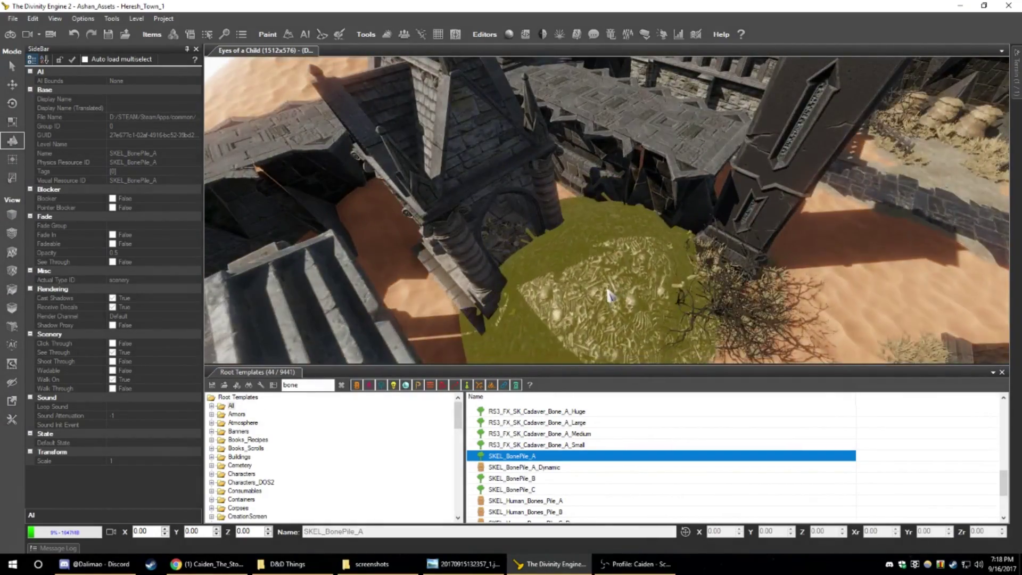
scroll(596, 300, "down", 5)
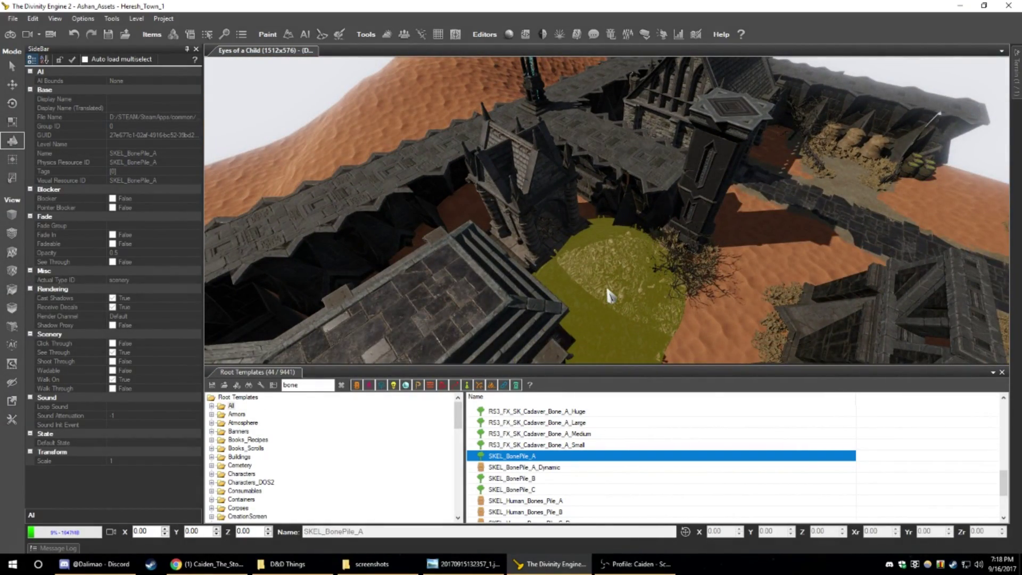
scroll(610, 296, "up", 5)
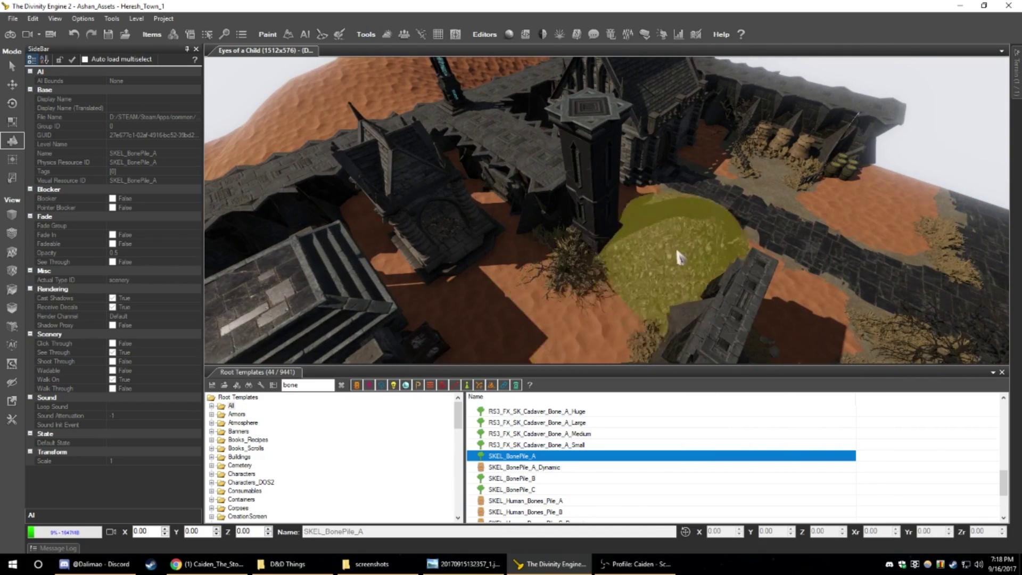
scroll(548, 290, "up", 5)
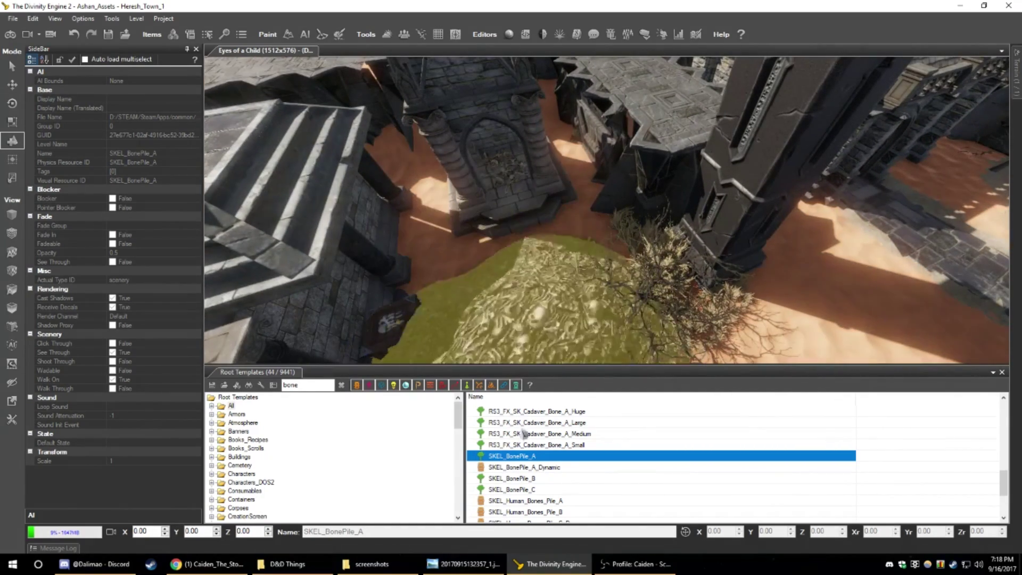
left_click(535, 479)
left_click(532, 490)
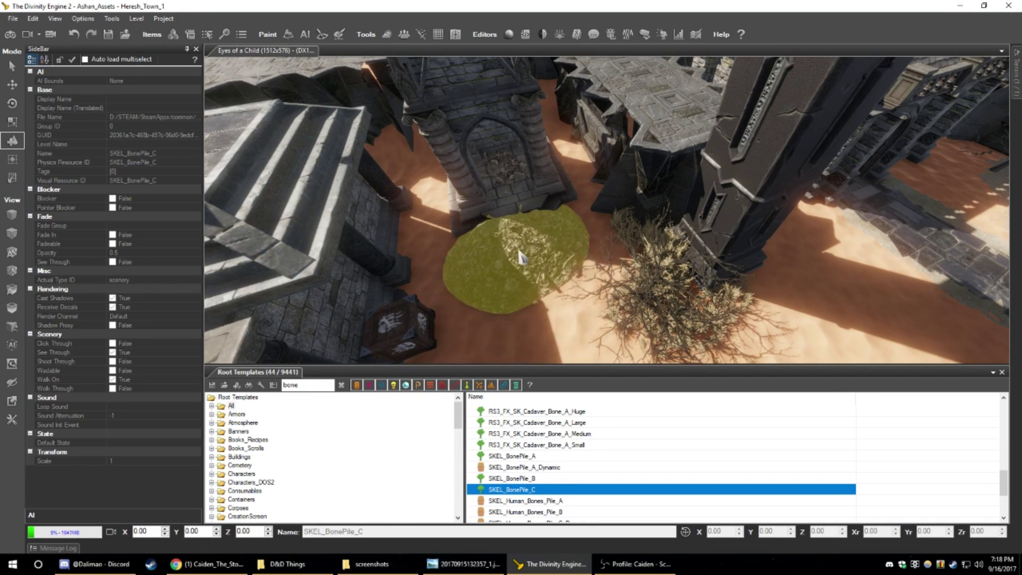
- Place SKEL_BonePile_A on the sand in front of the shrine, at about X 18.68, Y 0.00, Z 49.77
left_click(523, 457)
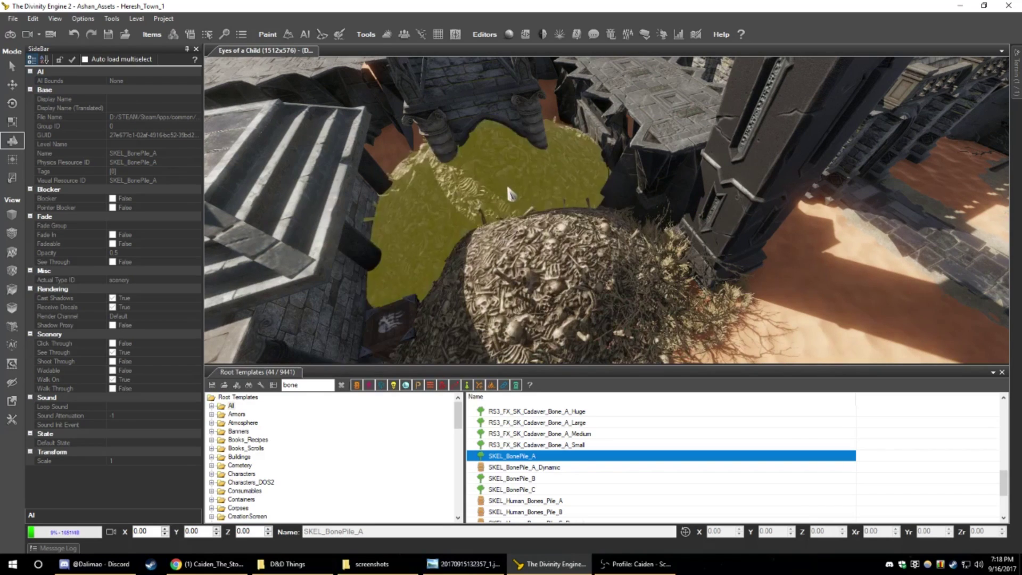
left_click(508, 189)
key("Escape")
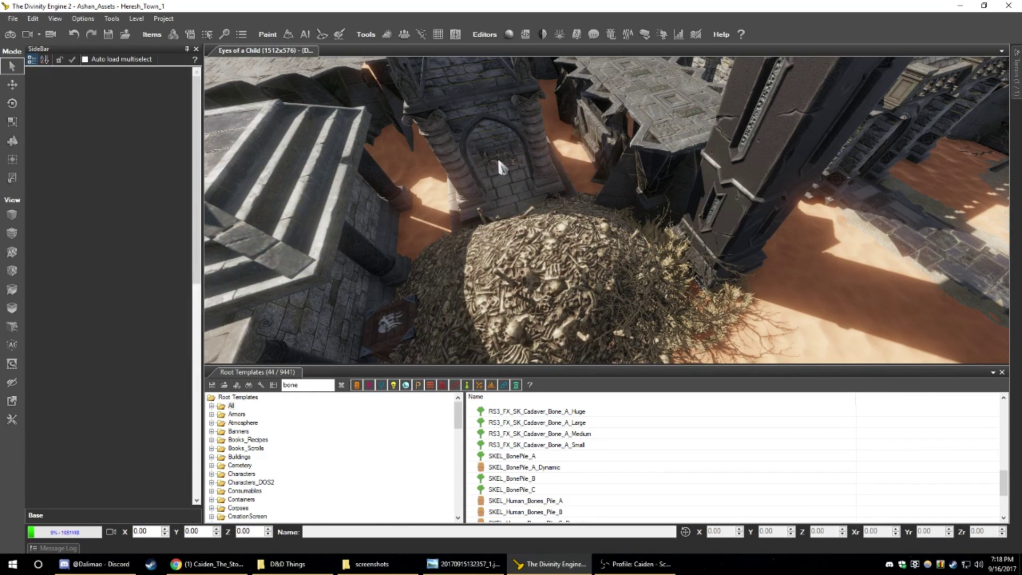
- Scale the large bone pile in front of the shrine down to a small heap
left_click(575, 295)
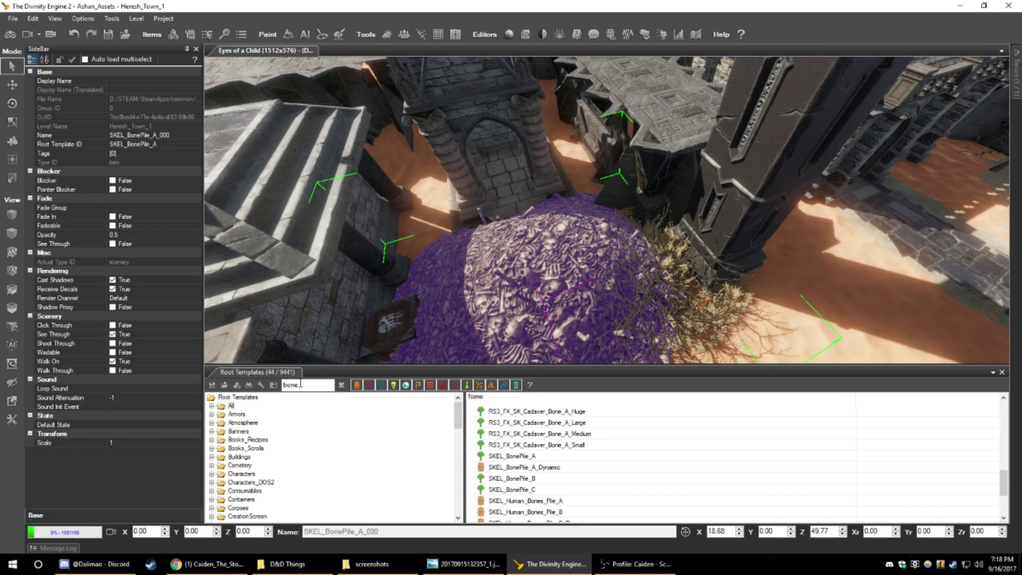
middle_click_drag(528, 304, 540, 303)
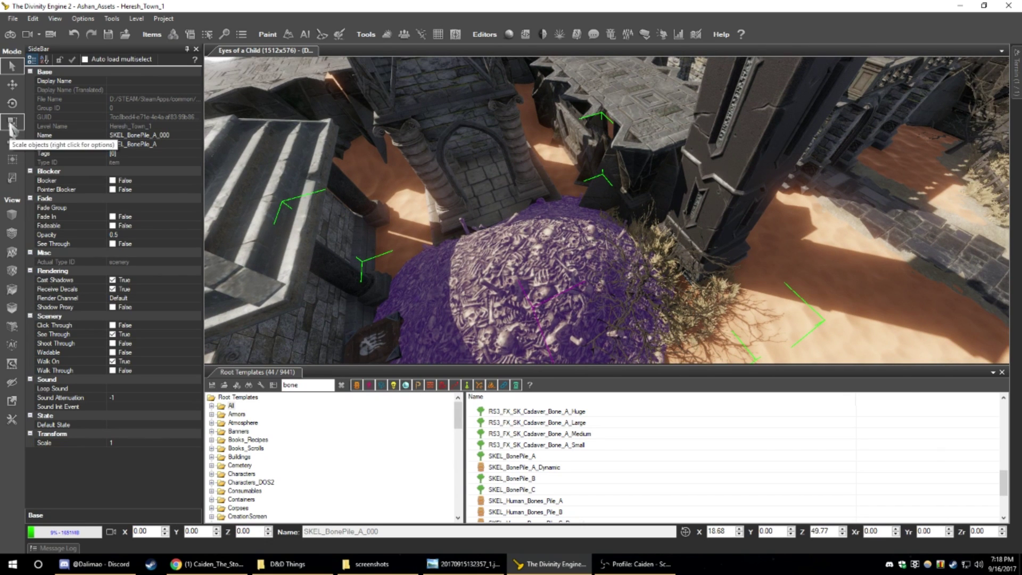
scroll(314, 175, "down", 3)
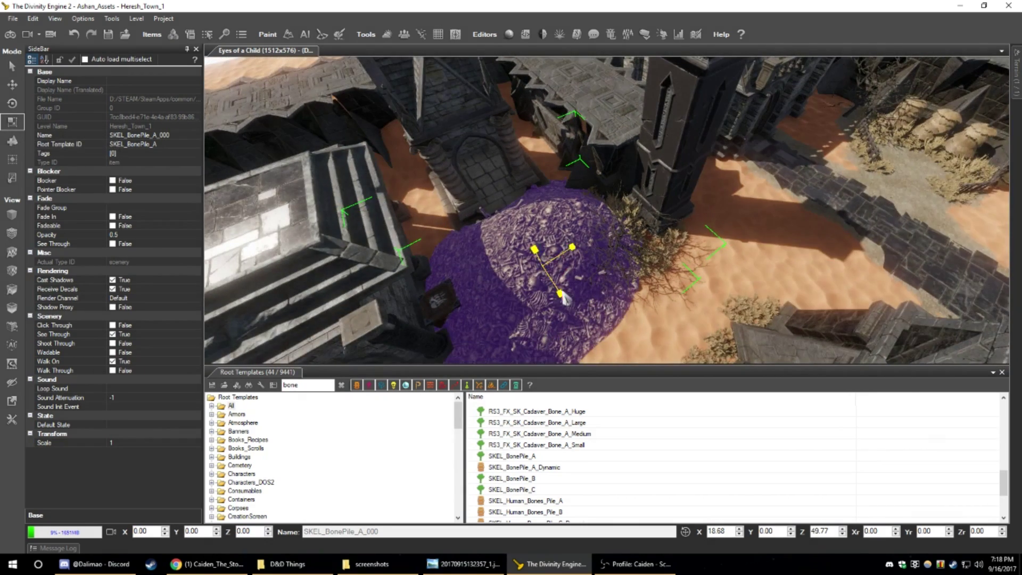
left_click_drag(564, 300, 553, 284)
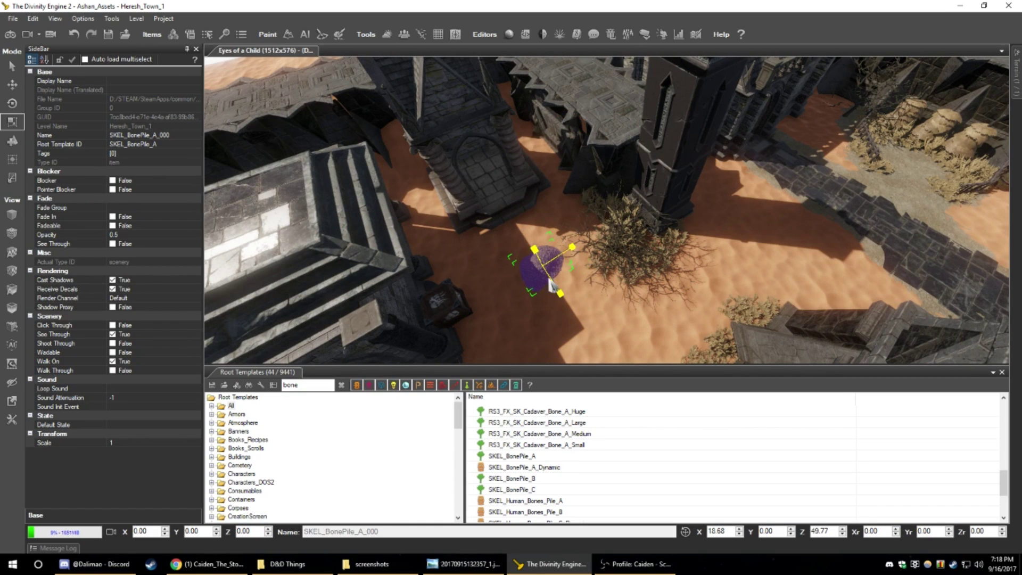
- Move the shrunken bone pile into the shrine's doorway and raise it onto the floor, at about X 11.26, Y 0.72, Z 49.82
scroll(549, 274, "up", 3)
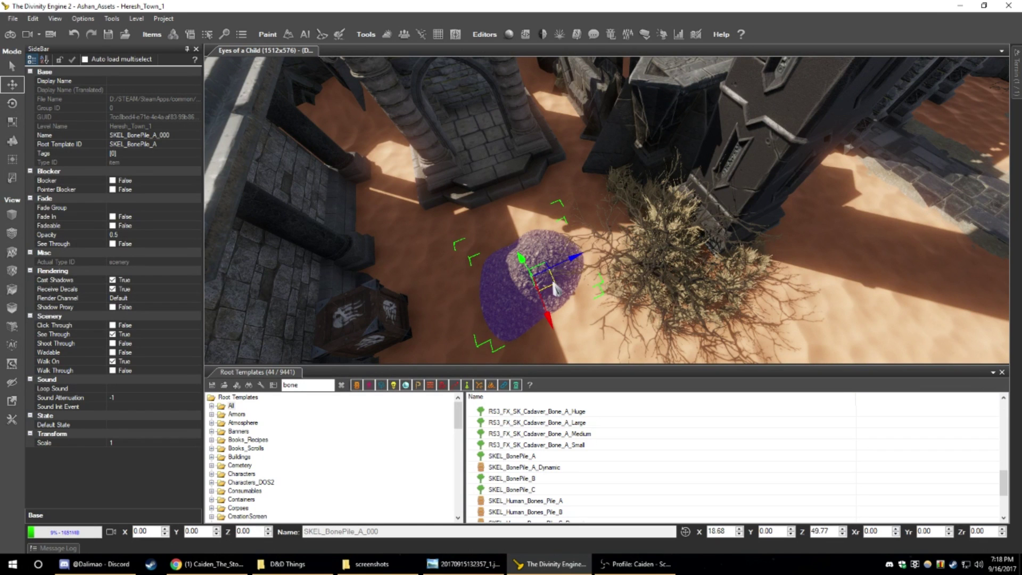
left_click_drag(555, 289, 505, 177)
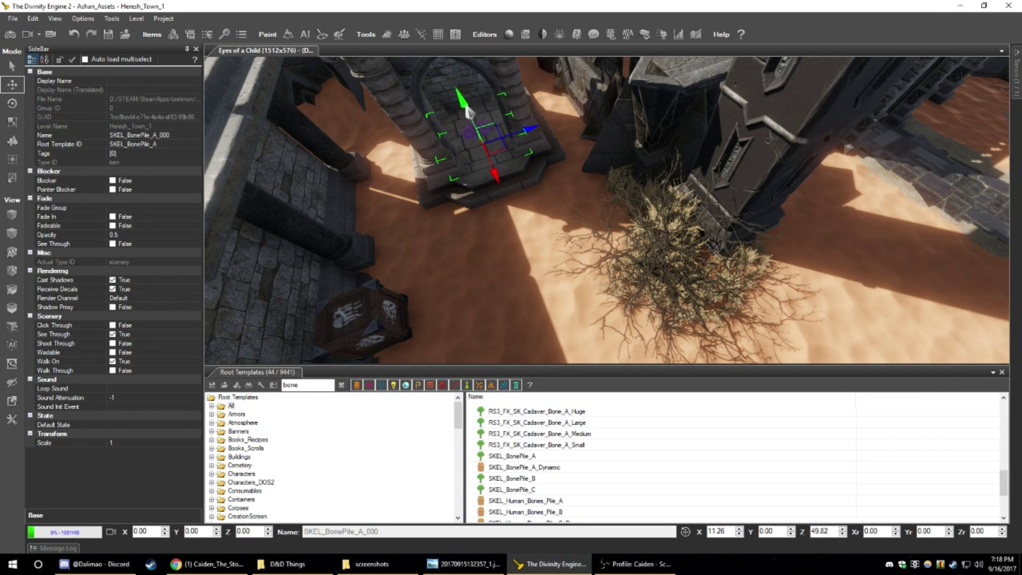
left_click_drag(462, 80, 480, 97)
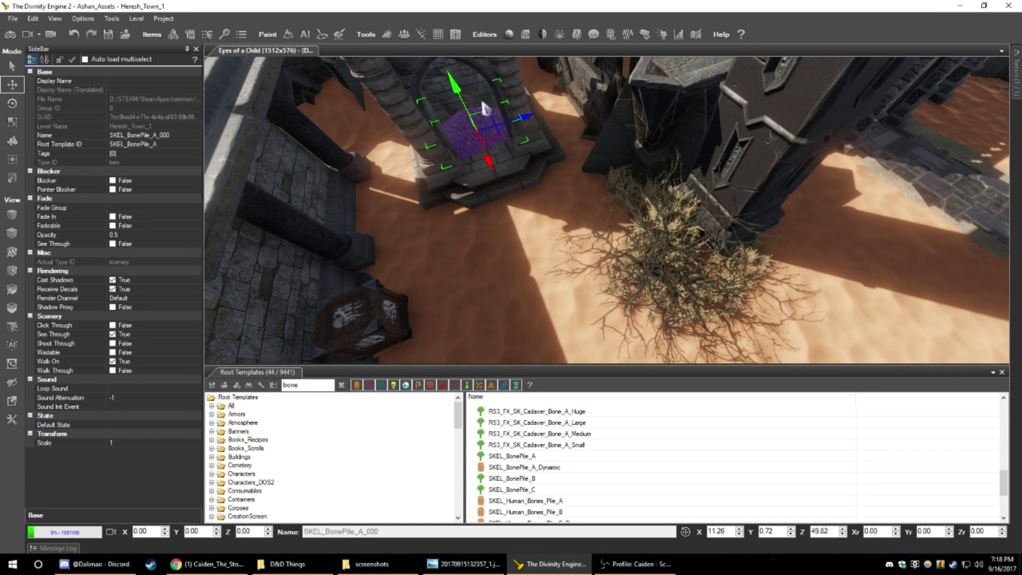
- Fine-tune the bone pile's position deeper inside the shrine, to about X 10.90, Y 0.73, Z 49.98
scroll(481, 97, "up", 5)
scroll(501, 195, "up", 4)
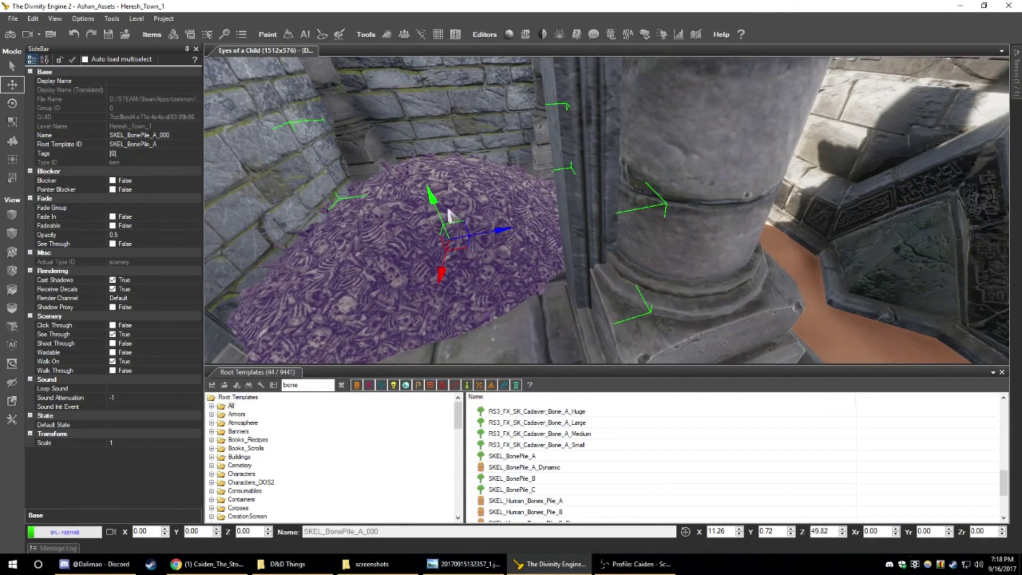
left_click_drag(441, 201, 440, 200)
key("a")
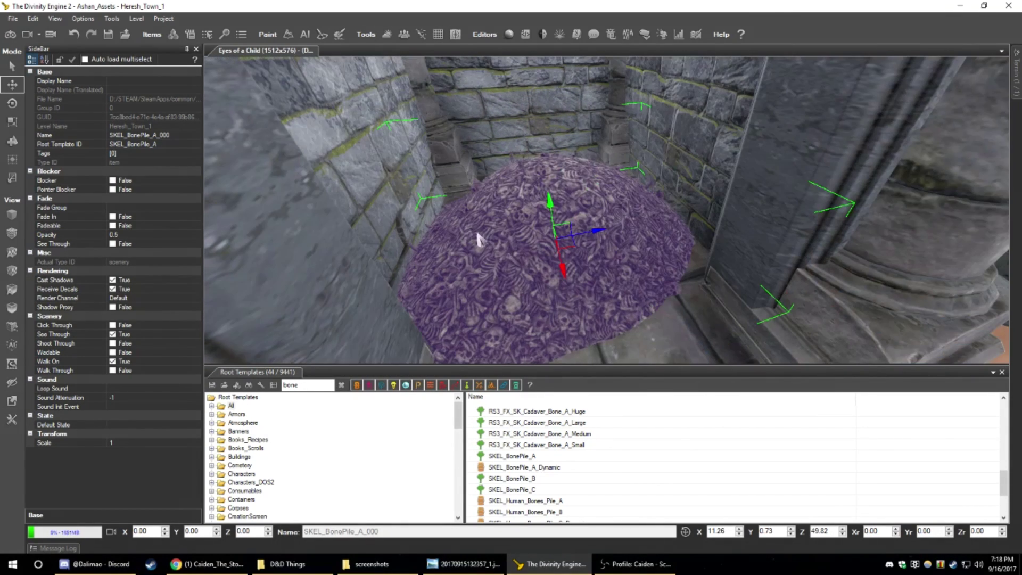
left_click_drag(578, 254, 582, 231)
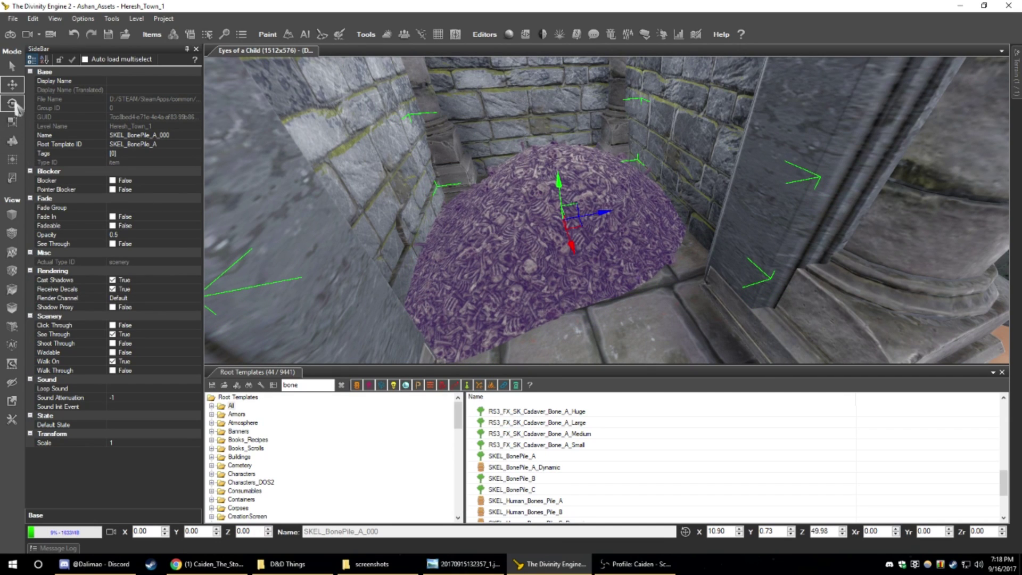
- Rotate the bone pile about -82.5 degrees around its vertical axis and deselect it
left_click_drag(550, 265, 761, 232)
scroll(761, 232, "down", 5)
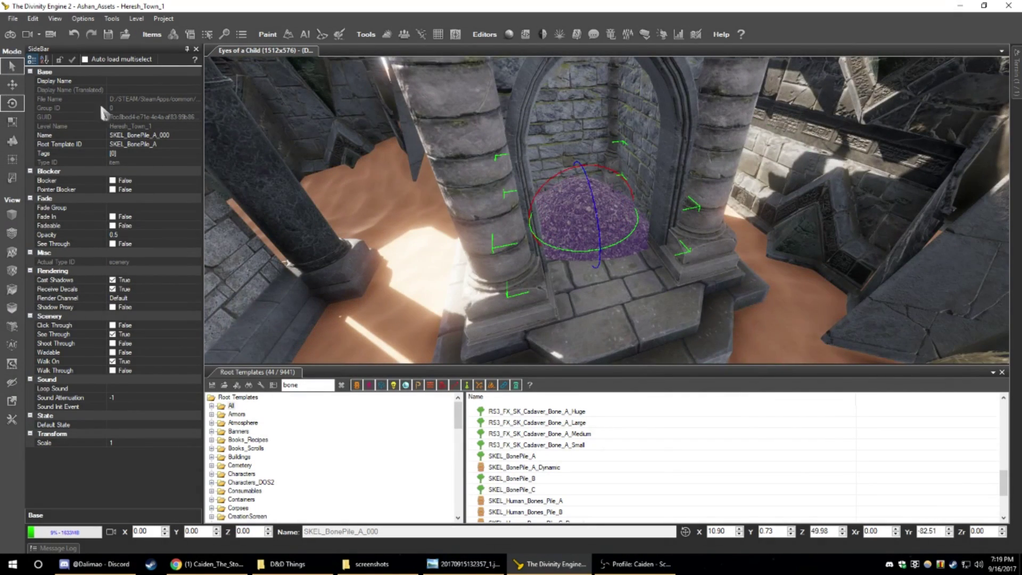
right_click(672, 294)
left_click(675, 300)
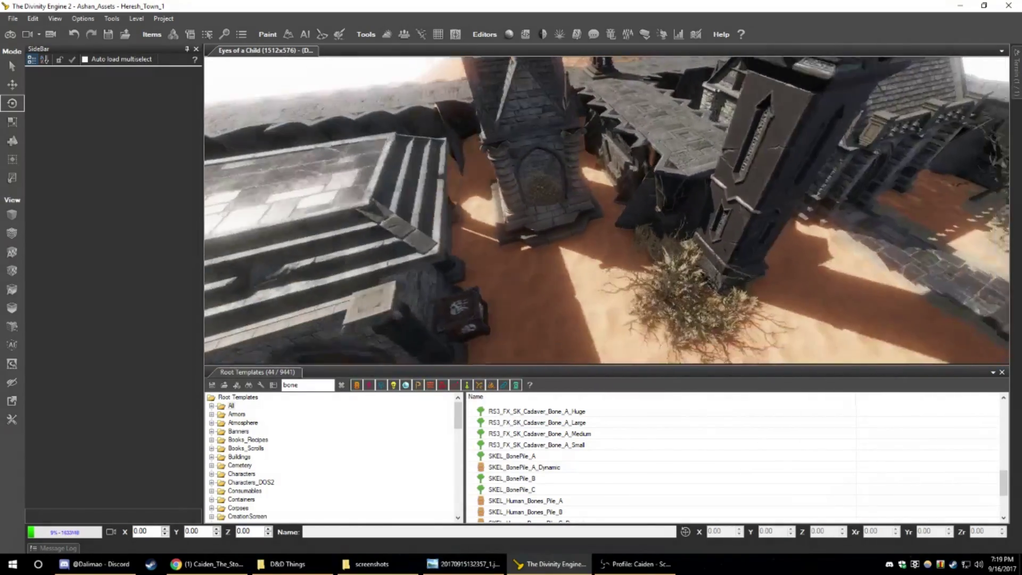
- Select Terrain_001 and activate terrain painting with the TR_Soil_Sand_Smooth_A_Red_PBR layer
key("w")
right_click_drag(607, 210, 746, 223)
key("s")
right_click_drag(608, 340, 608, 344)
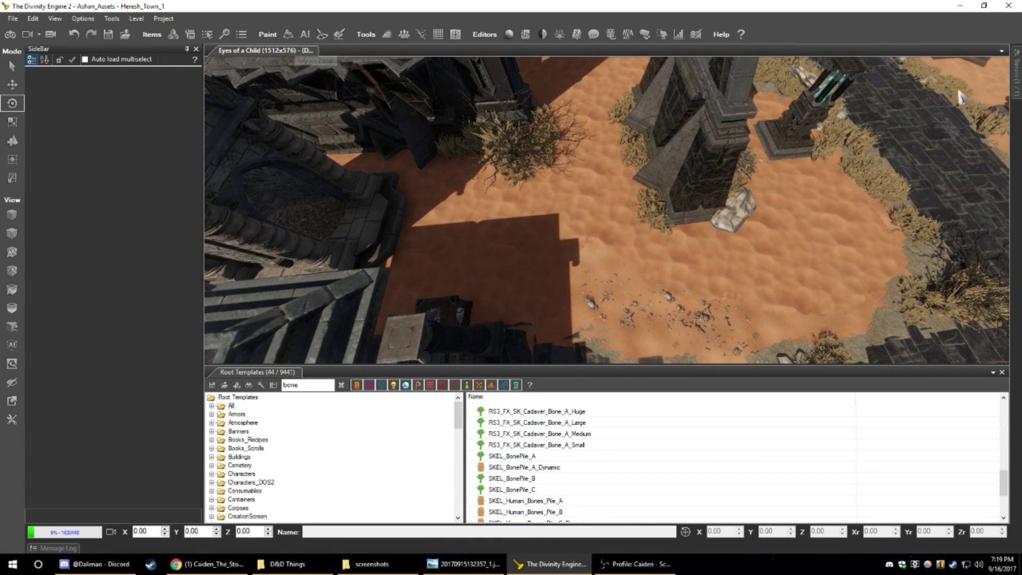
mouse_move(1017, 79)
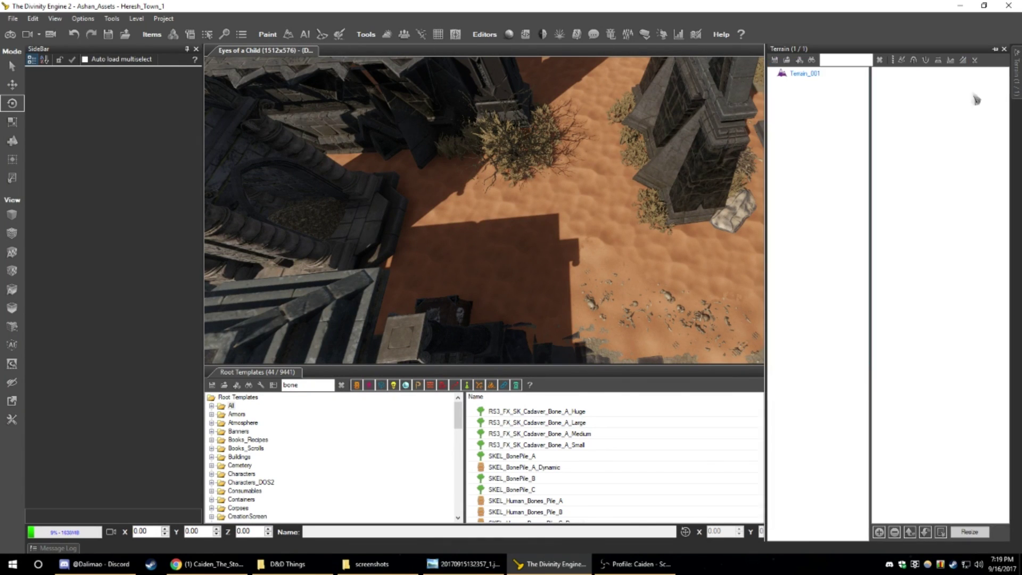
left_click(805, 76)
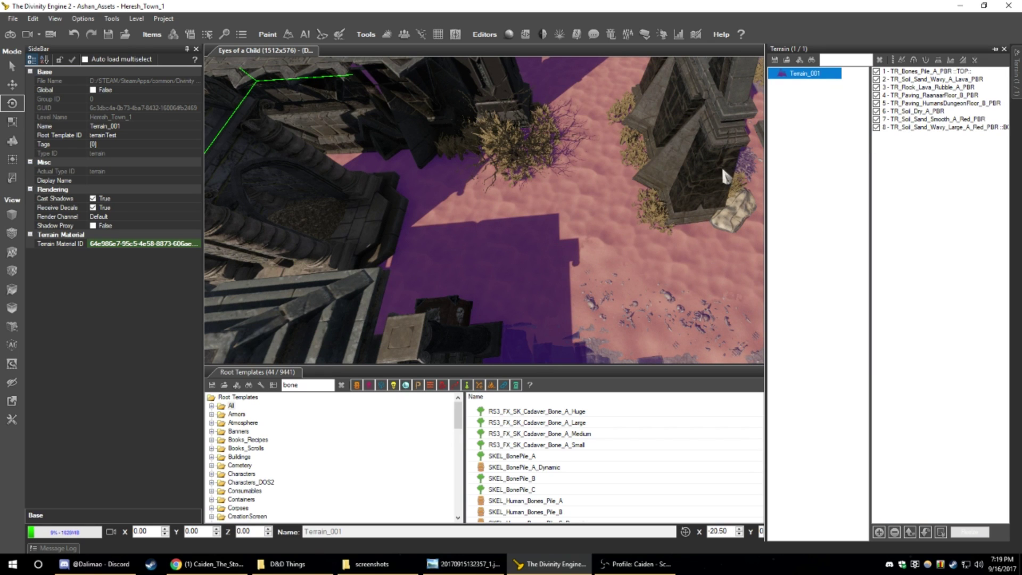
right_click(556, 207)
left_click(572, 211)
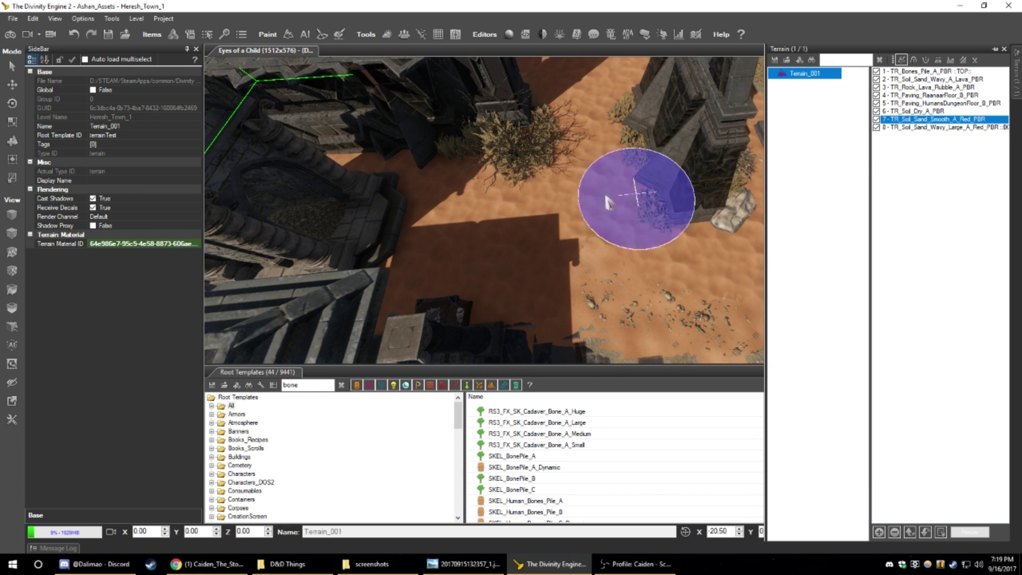
- Paint smooth red sand over the ground between the building, the crate and the shrine, enlarging the brush for the open area
mouse_move(637, 198)
middle_mouse_down()
mouse_move(600, 114)
mouse_move(726, 167)
mouse_move(759, 222)
mouse_move(730, 314)
mouse_move(445, 217)
middle_mouse_up()
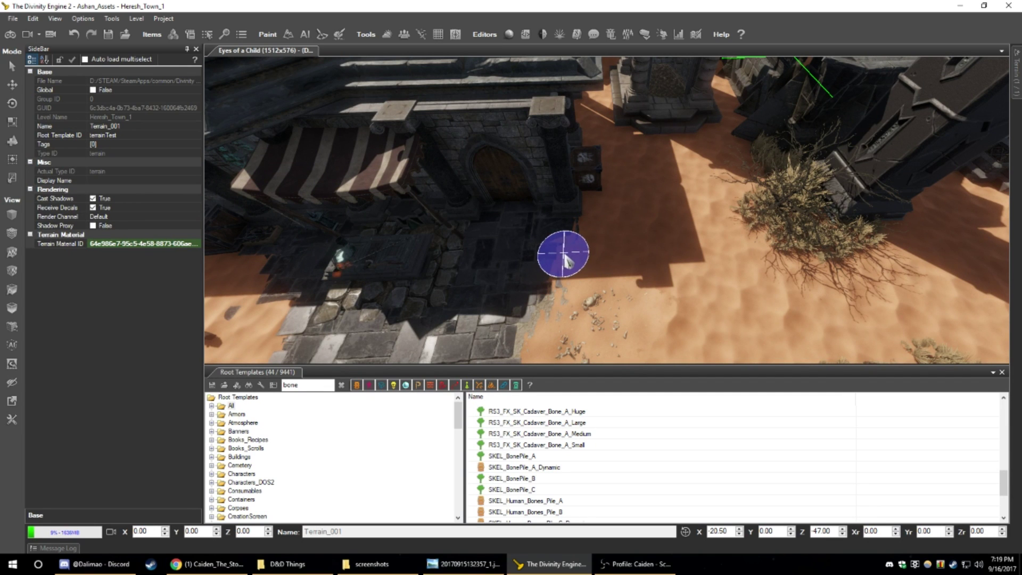
middle_click_drag(714, 250, 684, 256)
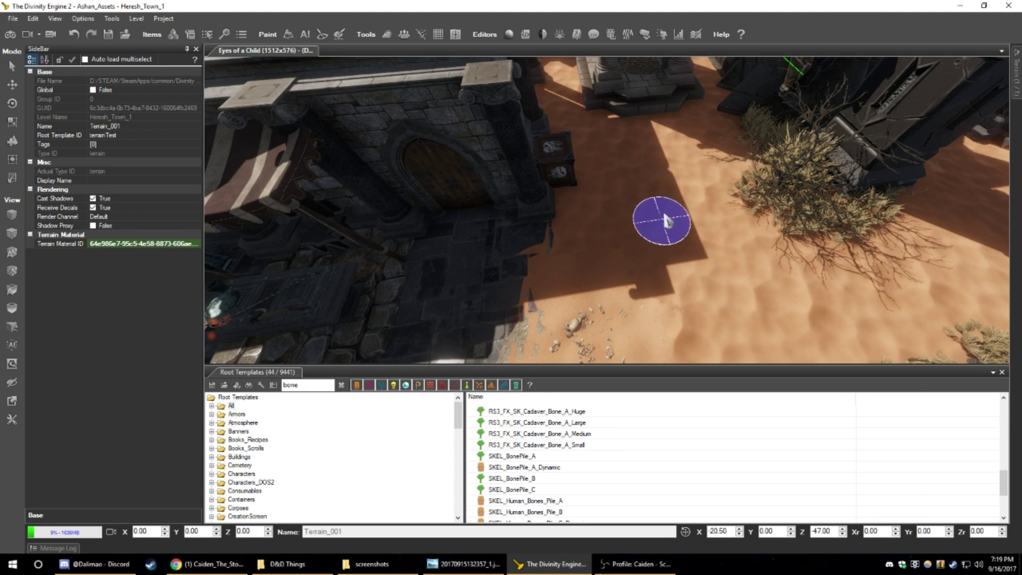
scroll(675, 171, "up", 4)
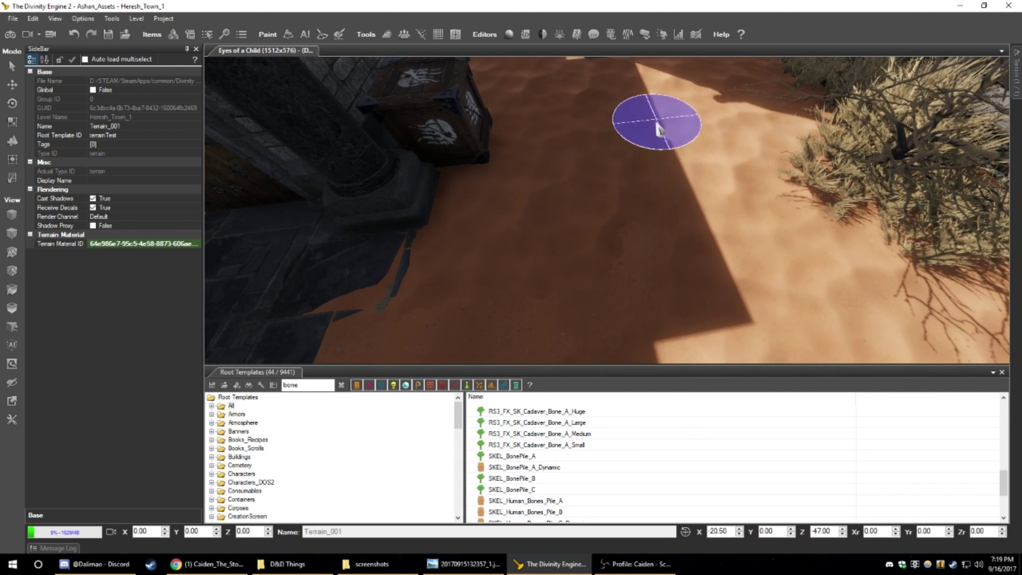
middle_click_drag(656, 124, 604, 142)
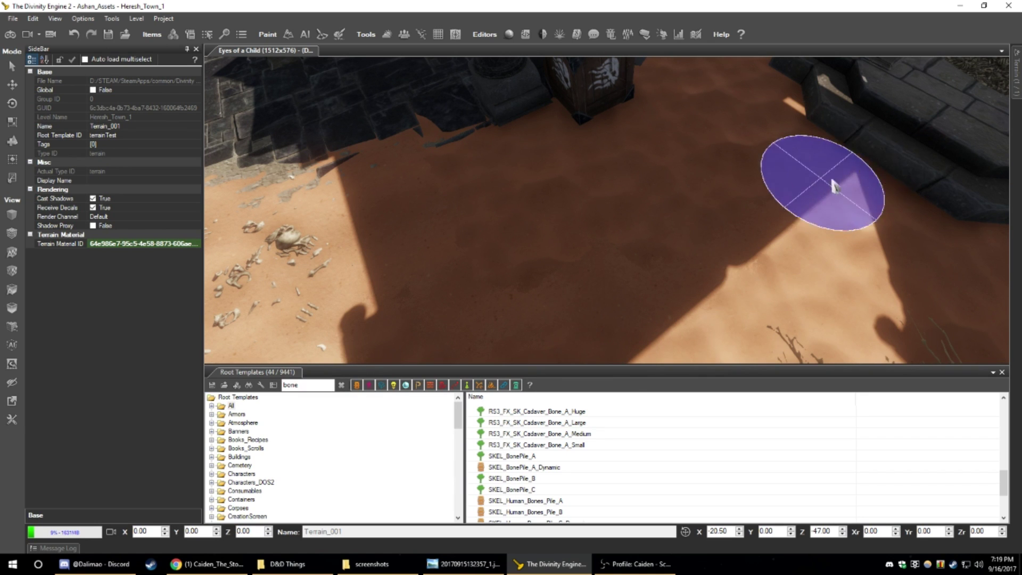
scroll(804, 213, "down", 3)
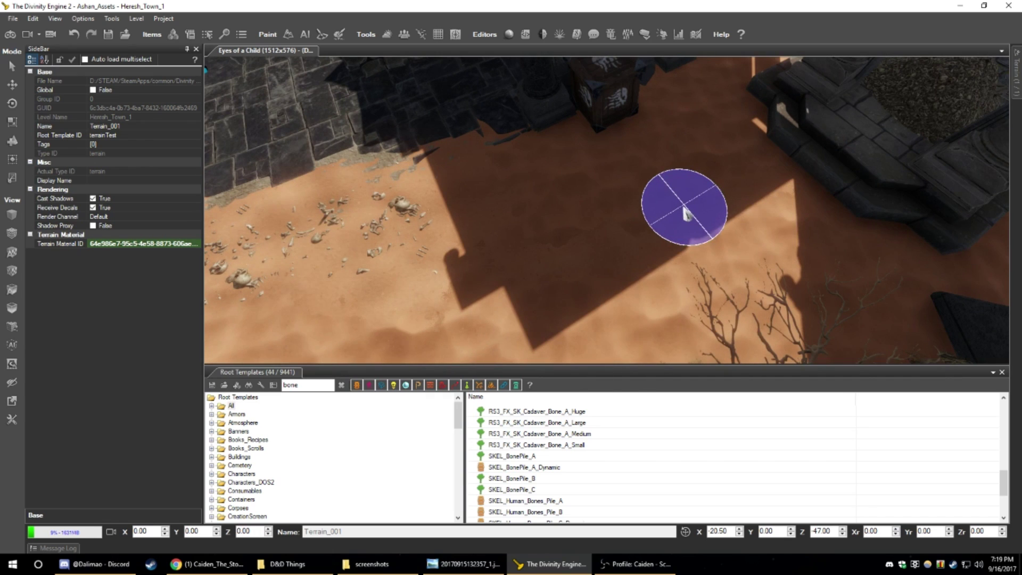
scroll(679, 209, "up", 3, "ctrl")
mouse_move(684, 211)
left_mouse_down()
mouse_move(768, 197)
mouse_move(587, 261)
left_mouse_up()
mouse_move(740, 181)
middle_mouse_down()
mouse_move(671, 187)
mouse_move(795, 160)
middle_mouse_up()
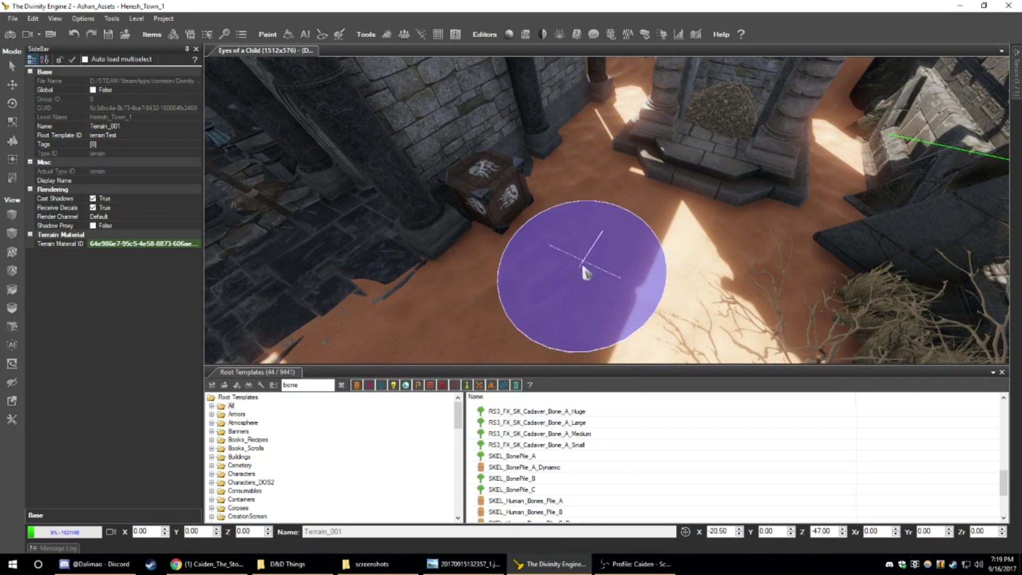
mouse_move(587, 277)
middle_mouse_down()
mouse_move(616, 266)
mouse_move(615, 287)
mouse_move(717, 298)
middle_mouse_up()
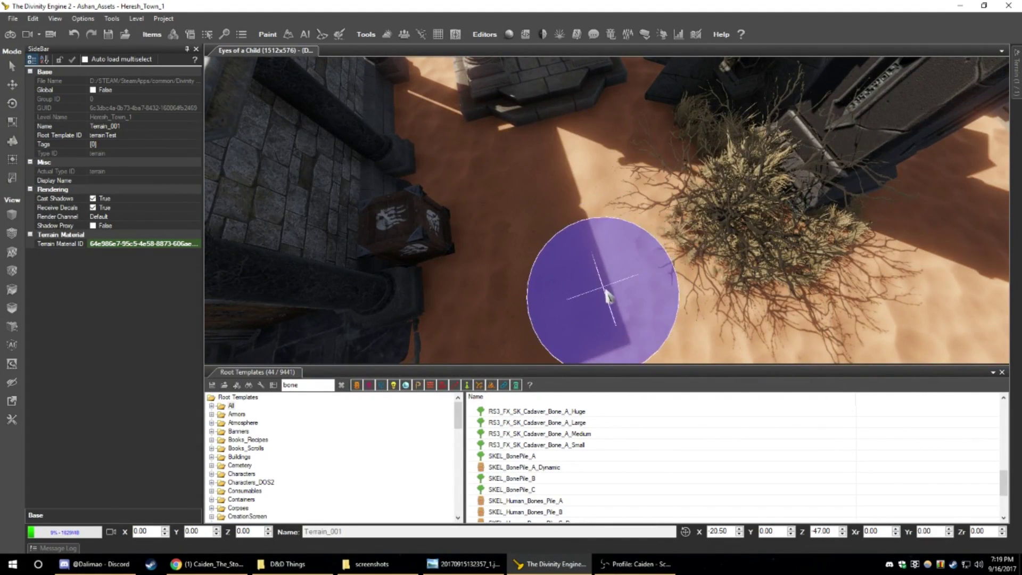
middle_click_drag(566, 314, 525, 323)
middle_click_drag(787, 304, 779, 306)
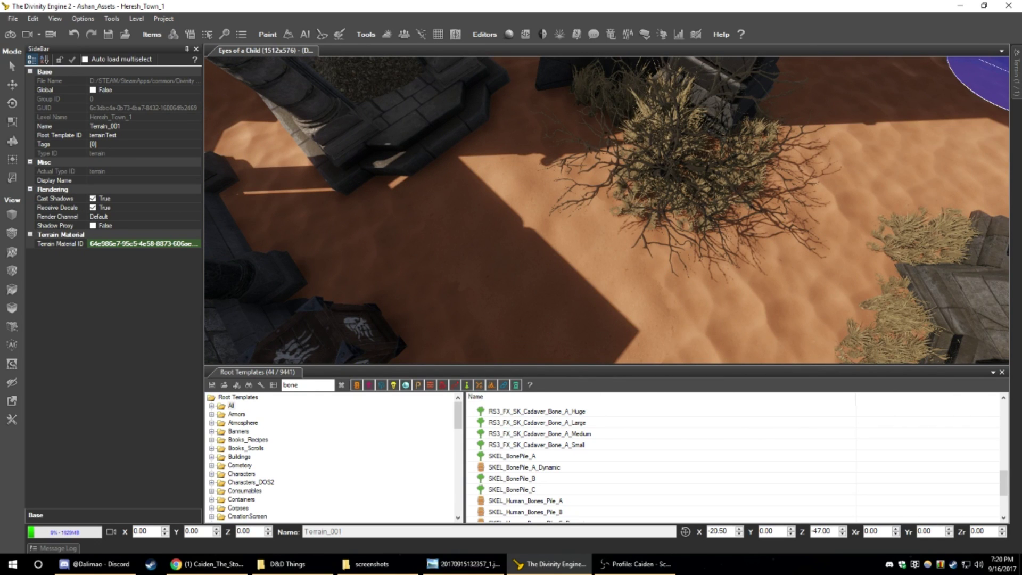
- Keep the terrain layer list open, choose TR_Soil_Dry_A_PBR, and set the paint strength to 2
mouse_move(1013, 77)
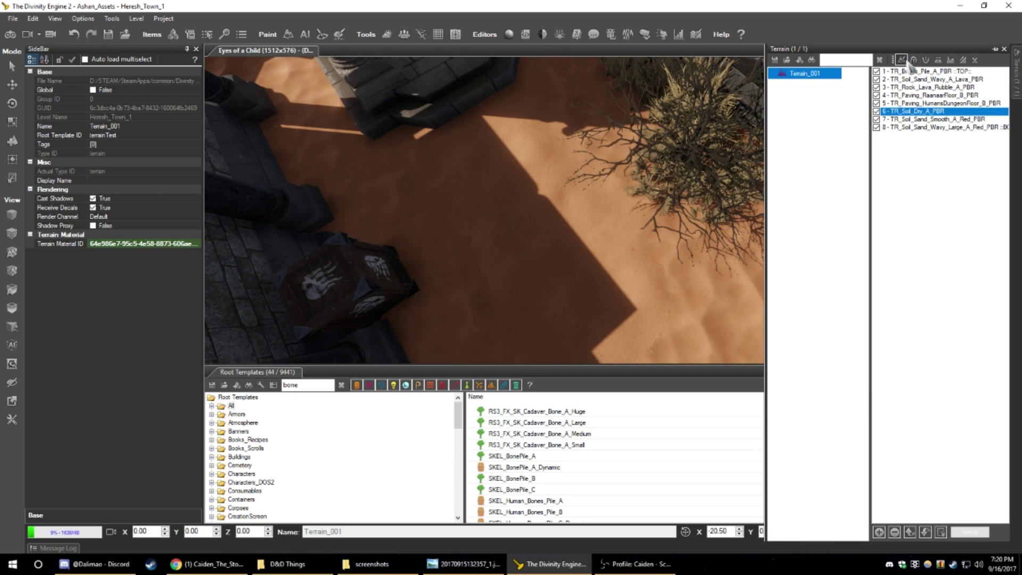
left_click(995, 49)
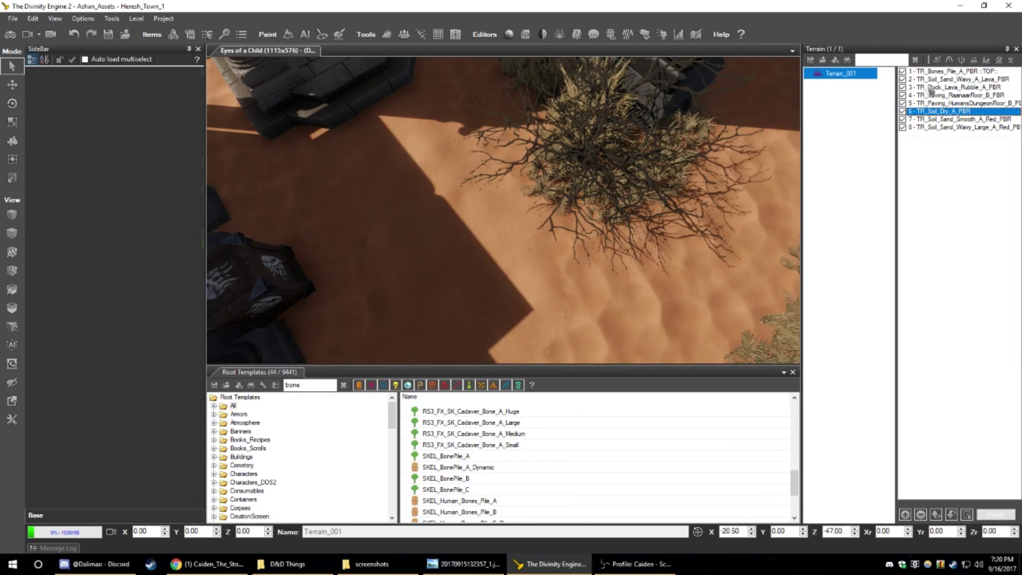
right_click(938, 60)
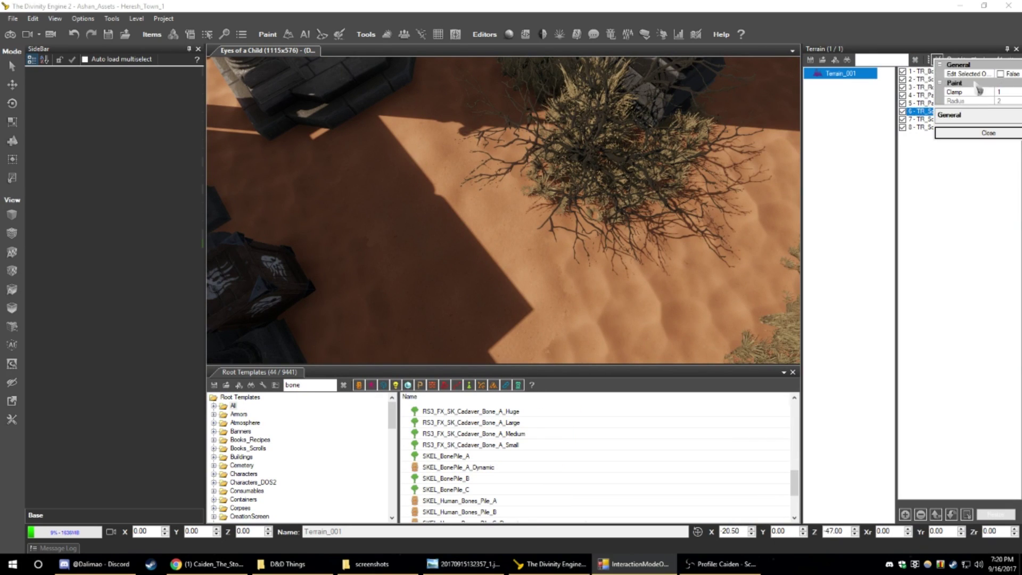
left_click_drag(977, 65, 529, 156)
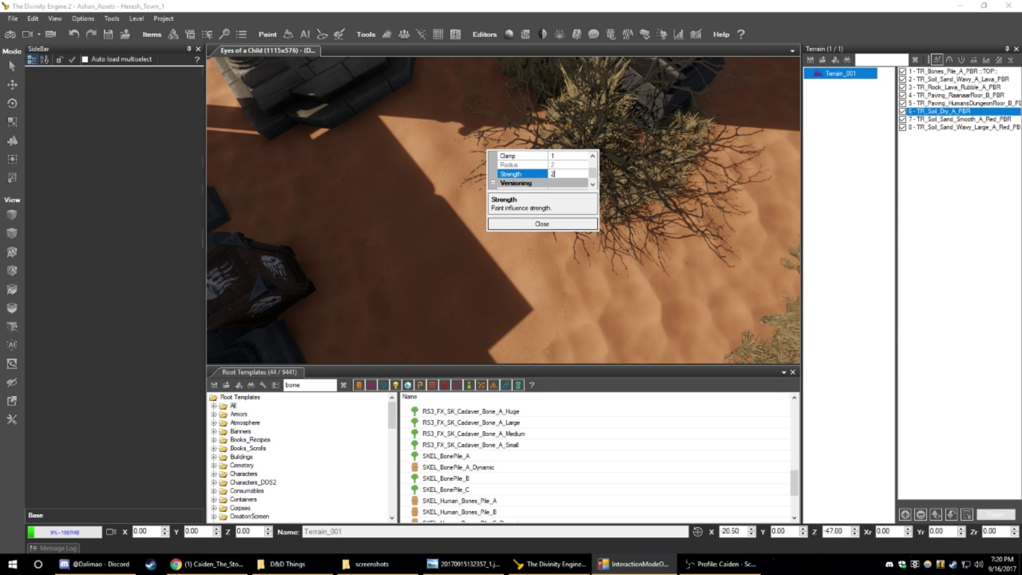
left_click(569, 225)
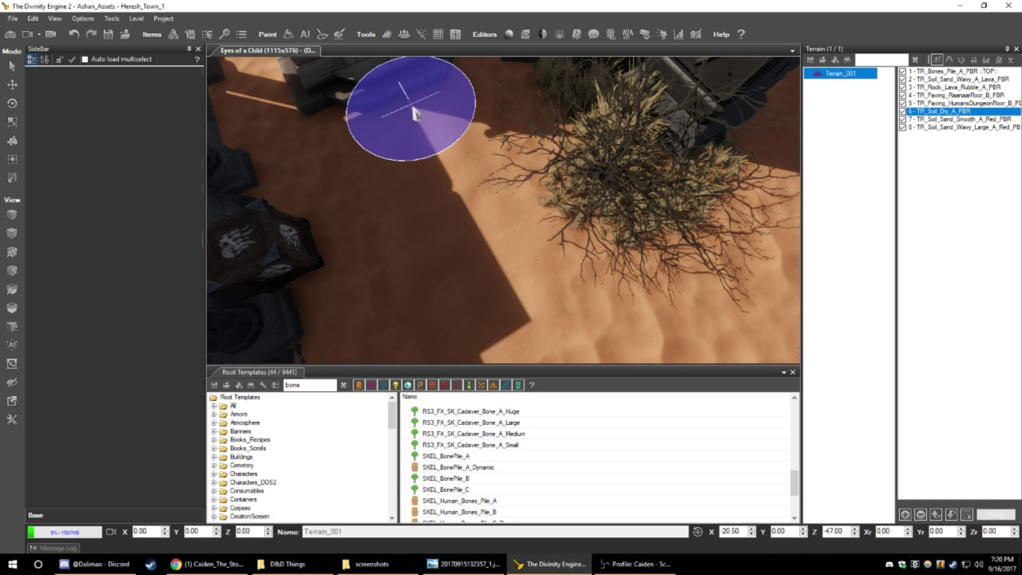
- Paint a dry soil path from the front of the shrine past the bush to the bones beside the paved street
left_click_drag(426, 145, 502, 303)
middle_click_drag(548, 314, 497, 307)
scroll(497, 308, "down", 3)
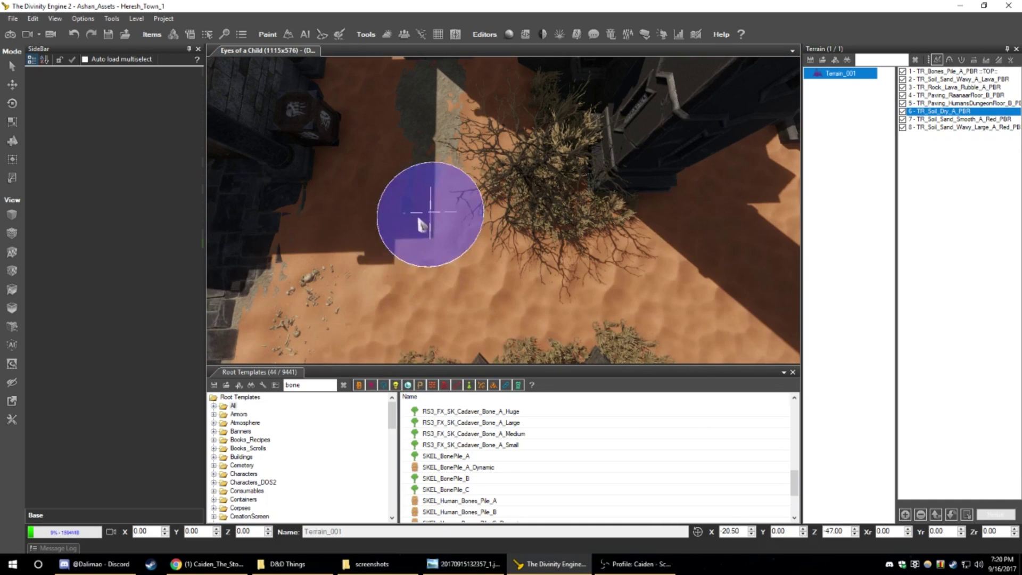
mouse_move(420, 223)
left_mouse_down()
mouse_move(408, 215)
mouse_move(297, 303)
left_mouse_up()
scroll(229, 217, "up", 5)
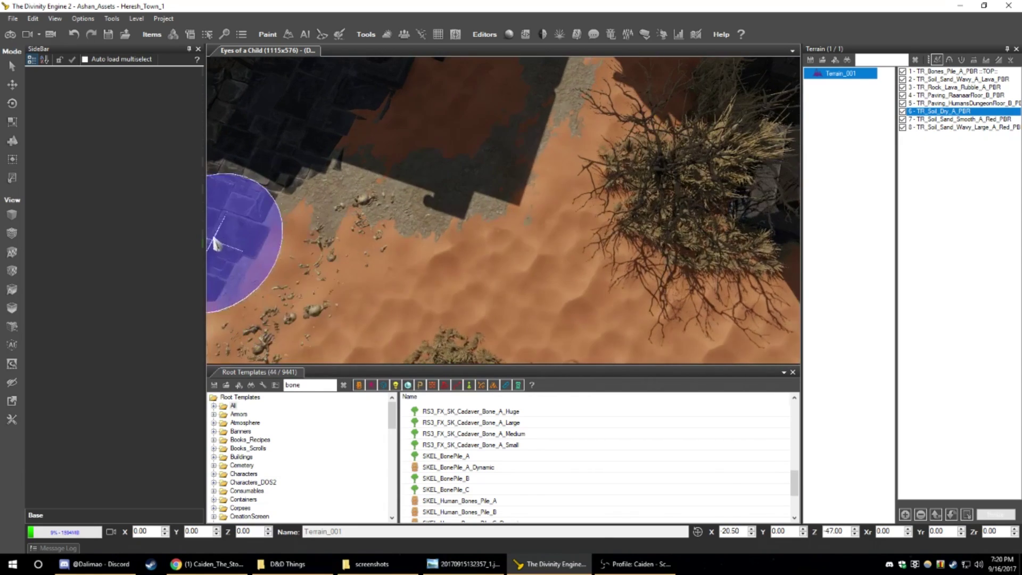
scroll(426, 244, "up", 3)
mouse_move(426, 244)
middle_mouse_down()
mouse_move(484, 210)
mouse_move(509, 178)
mouse_move(564, 181)
mouse_move(486, 123)
mouse_move(546, 187)
middle_mouse_up()
scroll(509, 178, "down", 5)
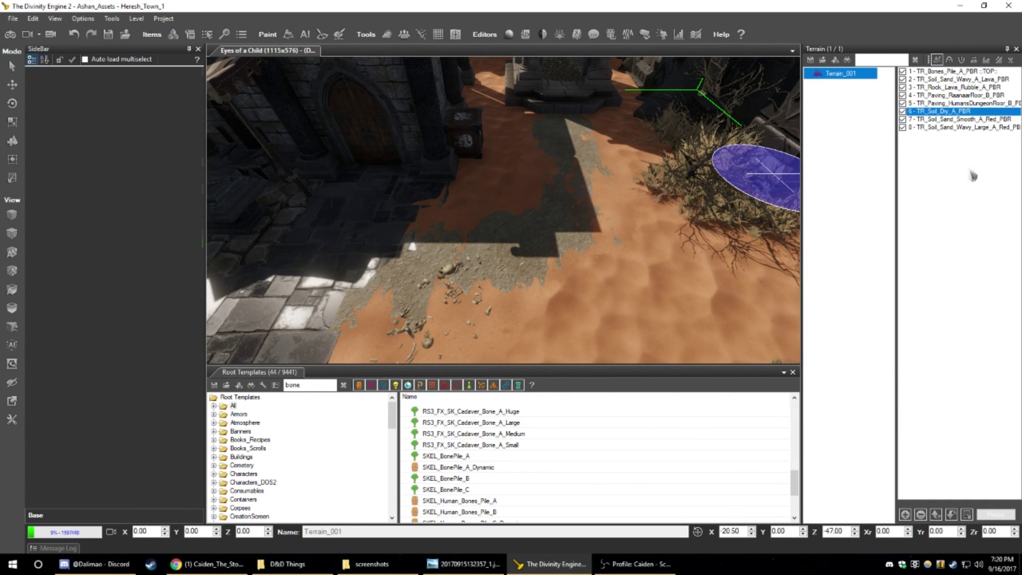
- Dab TR_Paving_RaanaarFloor_B_PBR paving patches onto the dry soil path near the scattered bones, using a smaller brush
left_click(949, 95)
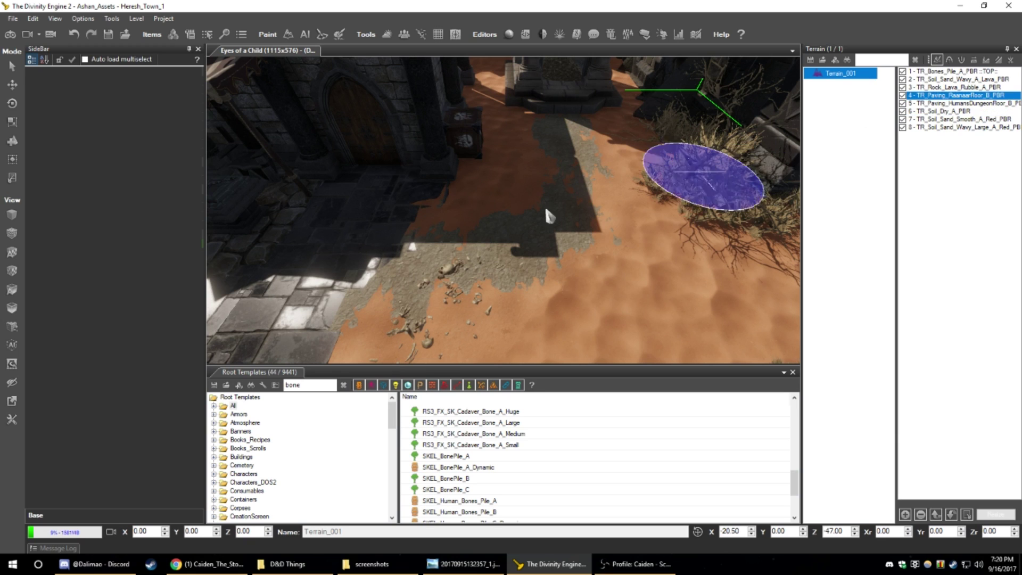
scroll(400, 277, "down", 1, "ctrl")
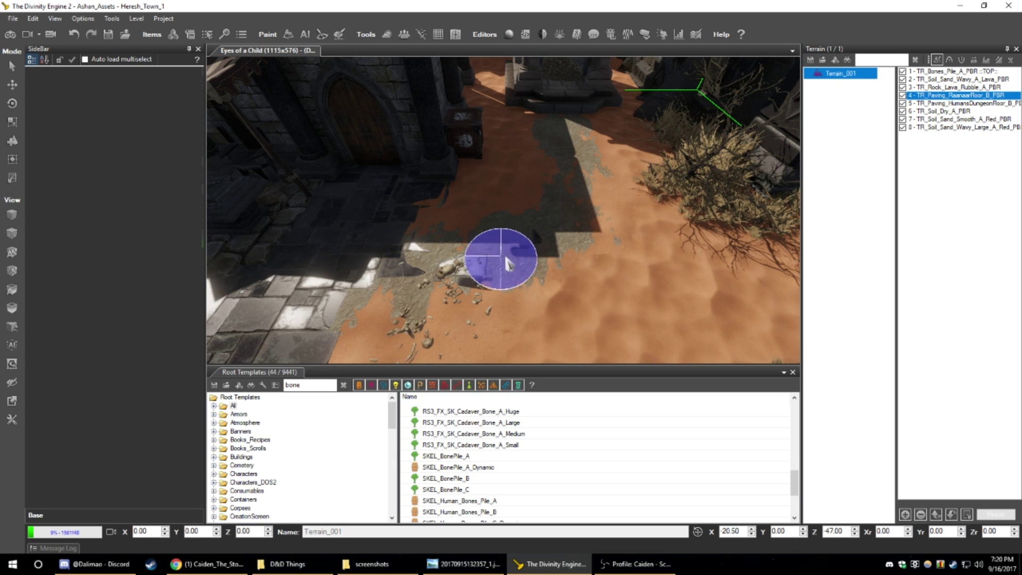
right_click_drag(542, 230, 526, 237)
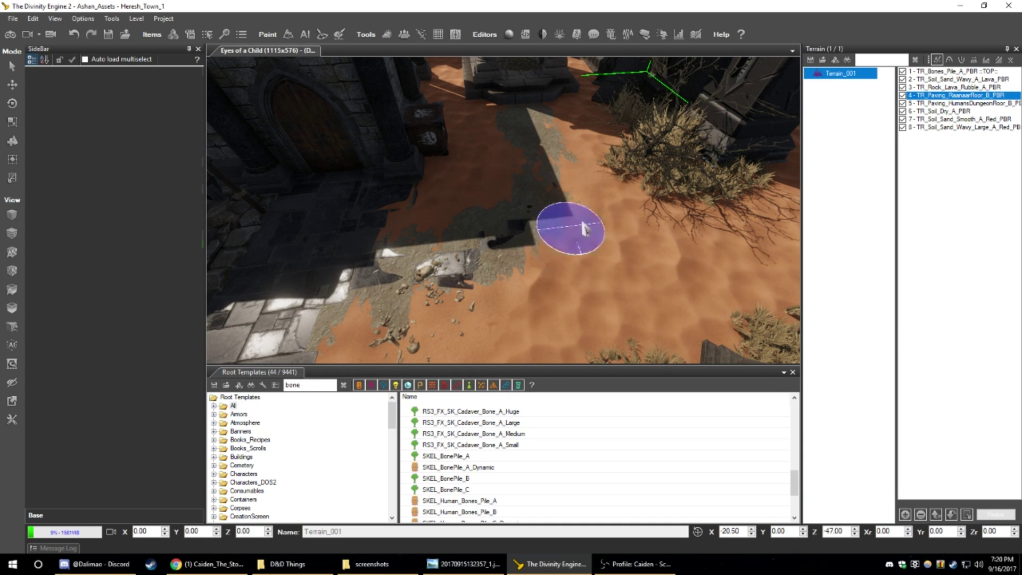
mouse_move(585, 229)
right_mouse_down()
mouse_move(414, 177)
mouse_move(421, 181)
right_mouse_up()
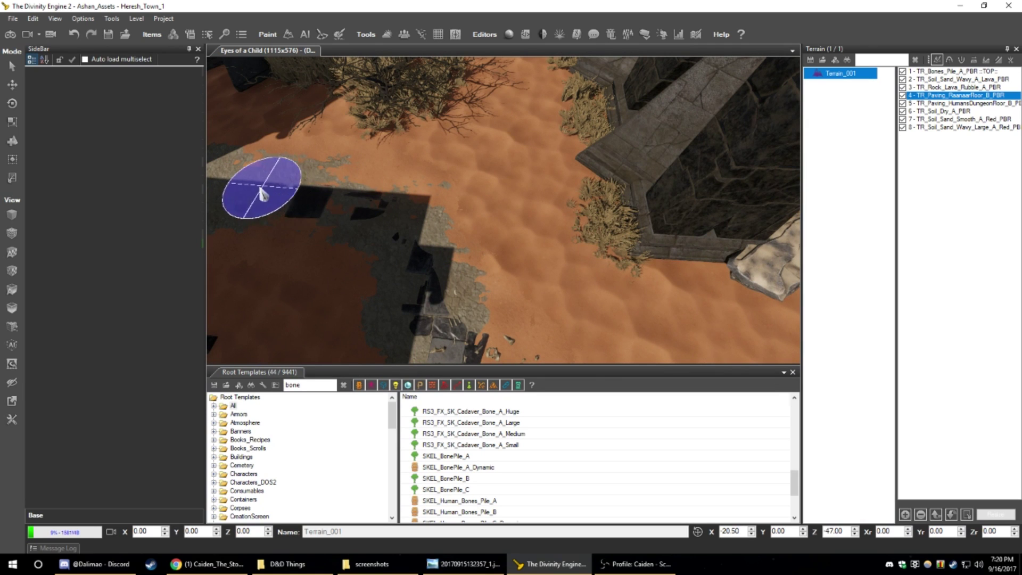
right_click_drag(244, 190, 447, 188)
- Fill in the Raanaar paving along the dry soil path toward the shrine and around its corner with broader strokes
mouse_move(454, 189)
left_mouse_down()
mouse_move(573, 185)
mouse_move(425, 163)
mouse_move(445, 161)
mouse_move(404, 199)
mouse_move(412, 142)
mouse_move(413, 171)
mouse_move(387, 160)
mouse_move(663, 184)
left_mouse_up()
scroll(413, 173, "up", 3, "ctrl")
middle_click_drag(662, 184, 539, 186)
left_click_drag(538, 187, 616, 210)
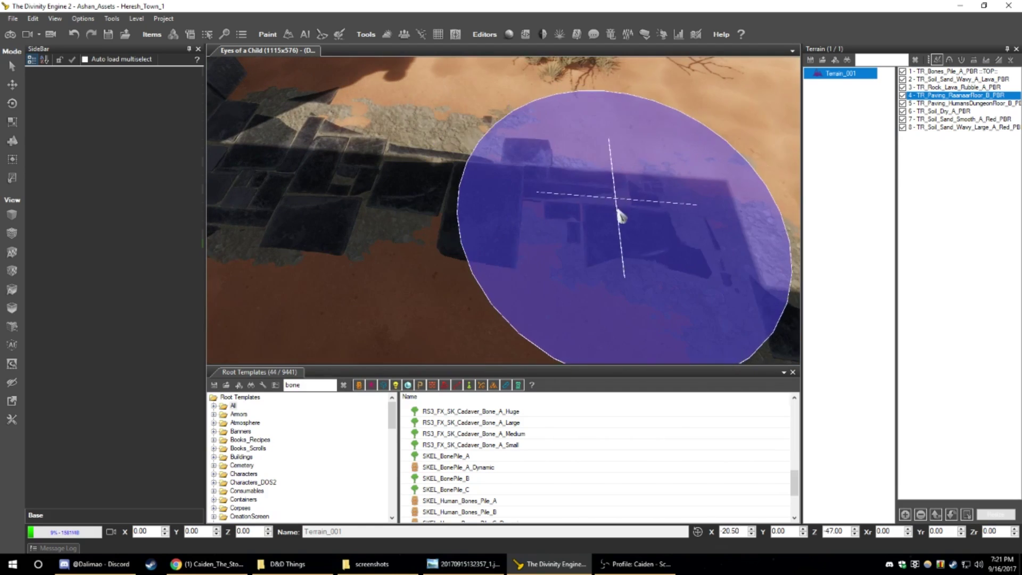
middle_click_drag(616, 211, 489, 248)
mouse_move(492, 255)
left_mouse_down()
mouse_move(519, 286)
mouse_move(507, 285)
left_mouse_up()
scroll(511, 268, "down", 4)
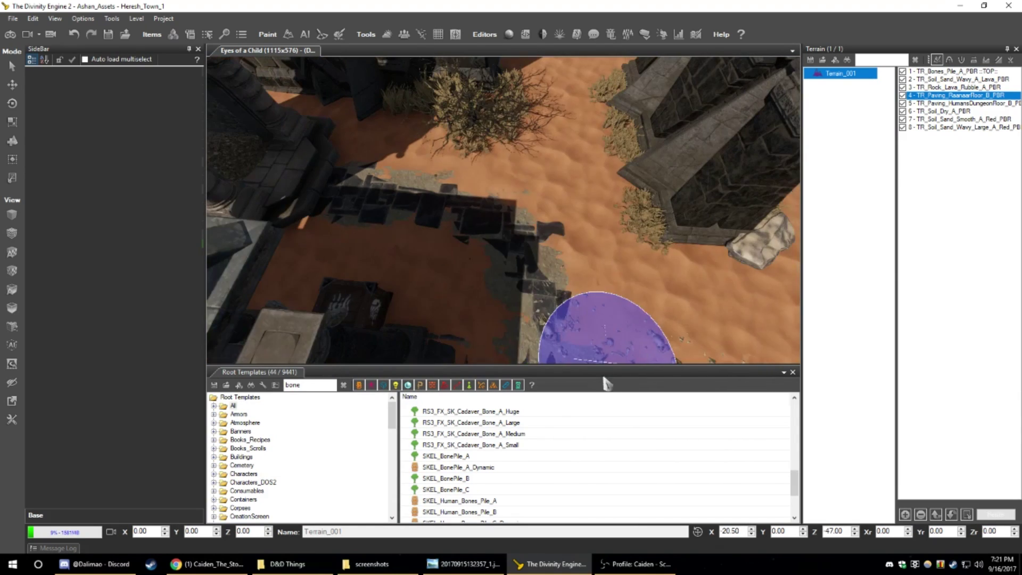
- Examine the painted path between the shrine and the paved street from several angles and distances
mouse_move(612, 347)
middle_mouse_down()
mouse_move(562, 286)
mouse_move(515, 288)
middle_mouse_up()
middle_click_drag(487, 256, 642, 296)
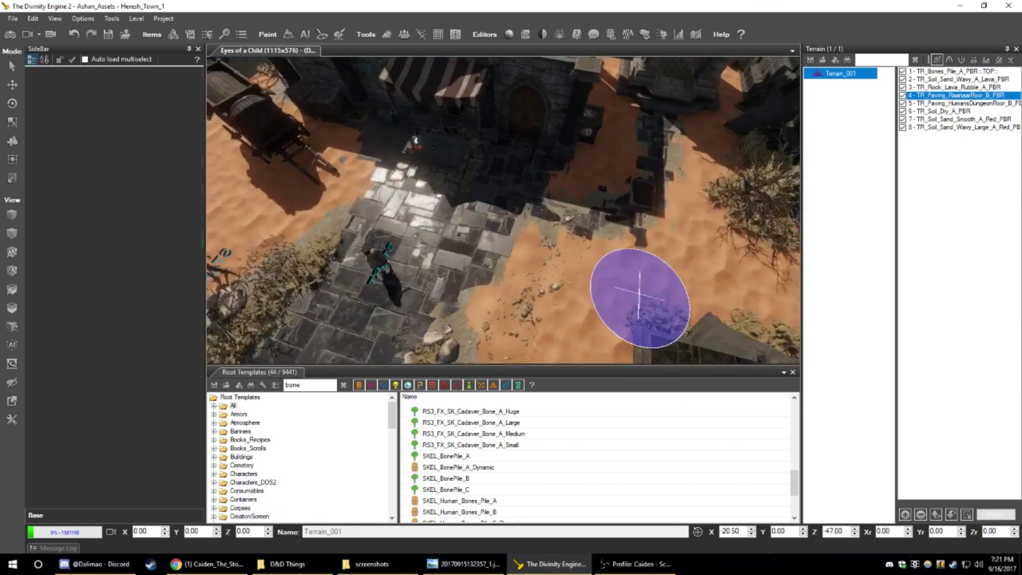
scroll(521, 271, "up", 4)
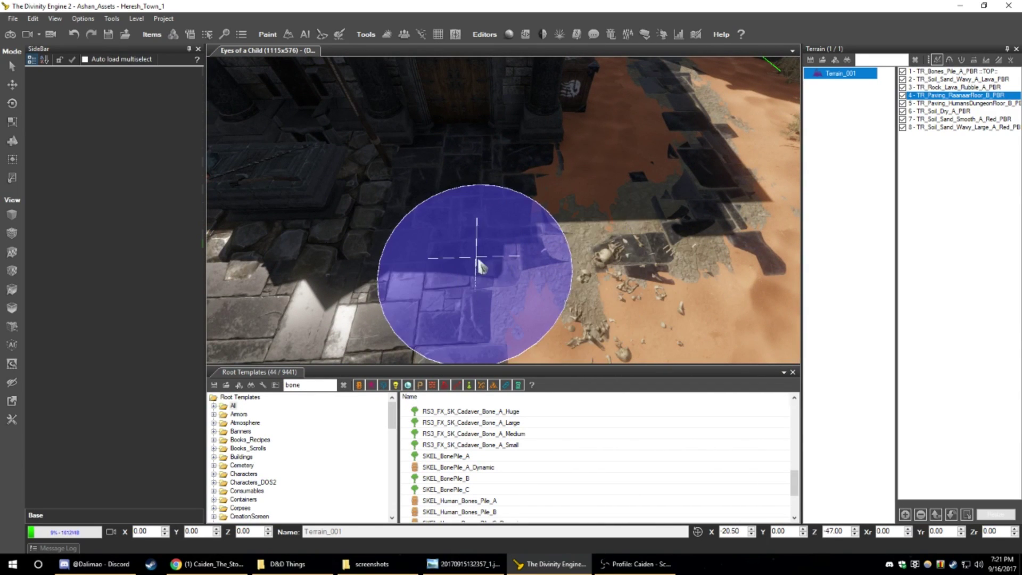
middle_click_drag(611, 256, 566, 285)
scroll(566, 284, "down", 5)
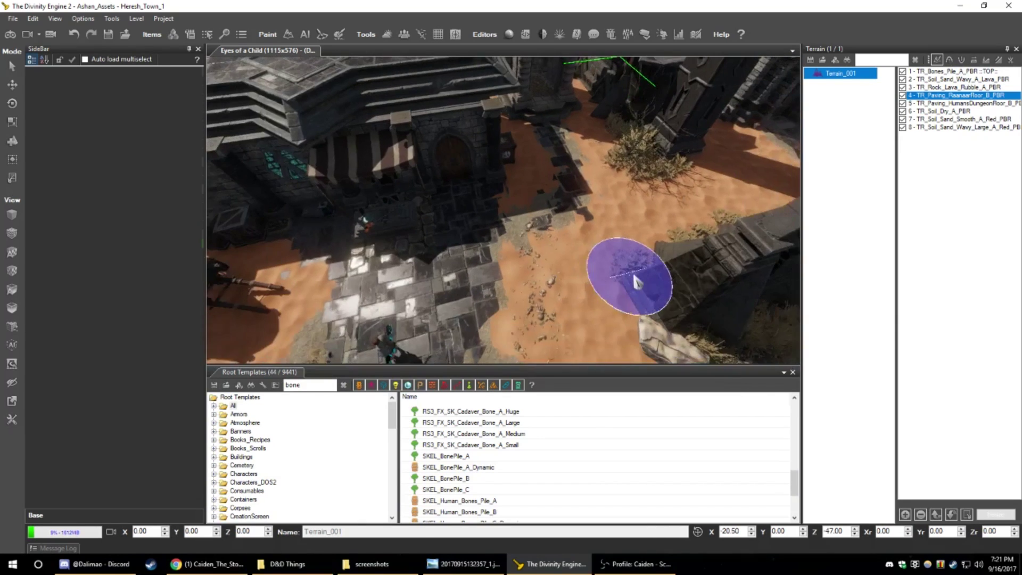
middle_click_drag(641, 278, 598, 272)
scroll(555, 260, "up", 3)
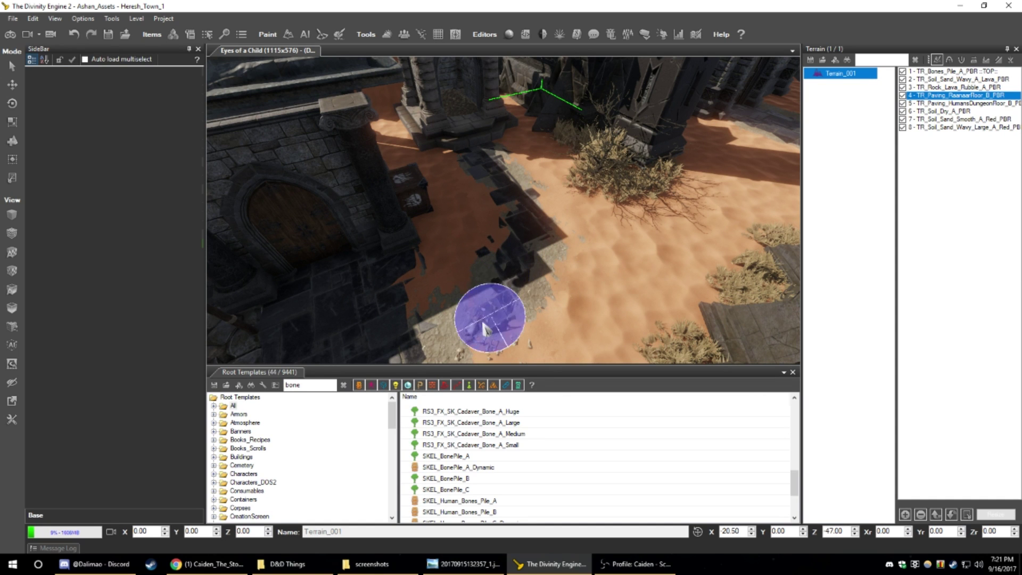
scroll(534, 326, "down", 5)
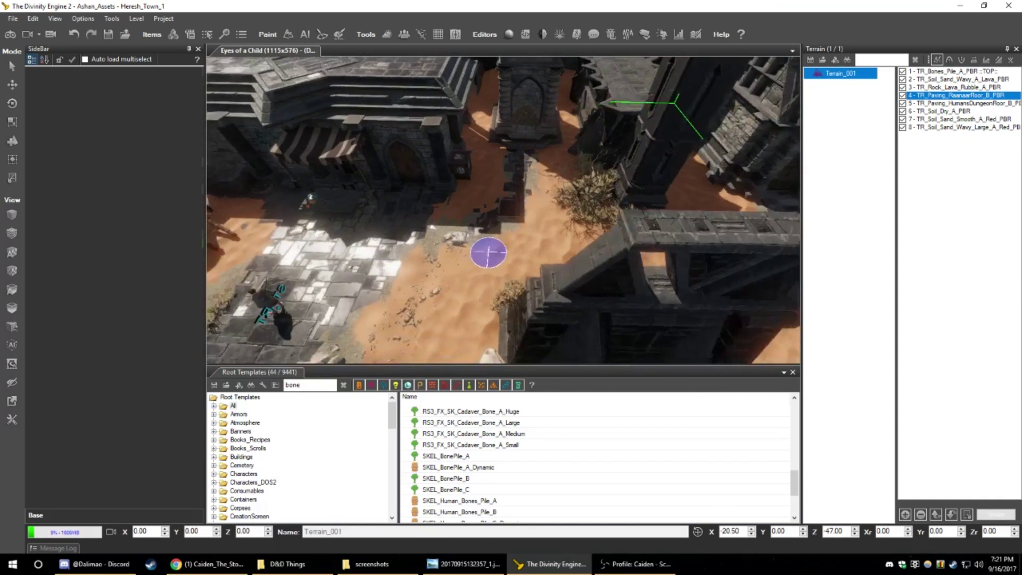
middle_click_drag(488, 250, 639, 319)
scroll(582, 325, "up", 4)
scroll(618, 255, "down", 5)
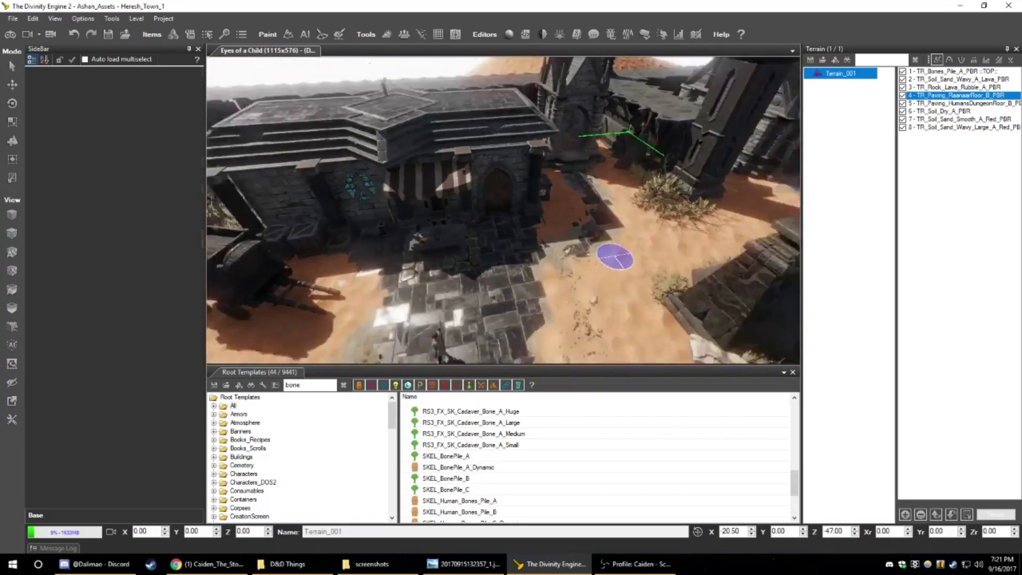
middle_click_drag(618, 255, 478, 362)
- Save the level with the painted shrine path and look over the rest of the town
key("w")
right_click_drag(501, 302, 573, 325)
key("ctrl+s")
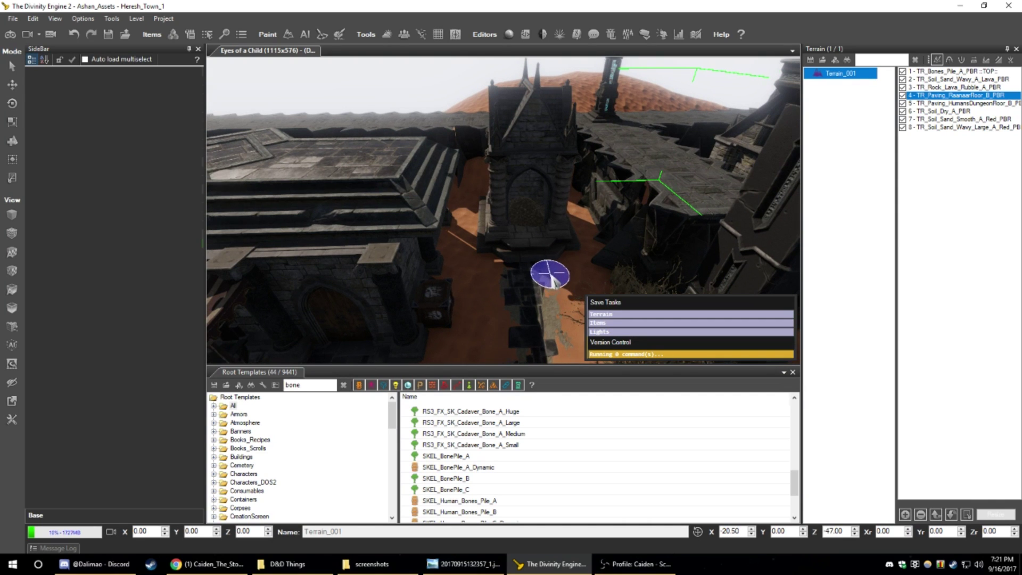
mouse_move(509, 276)
right_mouse_down()
mouse_move(246, 339)
mouse_move(522, 276)
mouse_move(515, 298)
mouse_move(575, 234)
mouse_move(499, 296)
mouse_move(506, 212)
right_mouse_up()
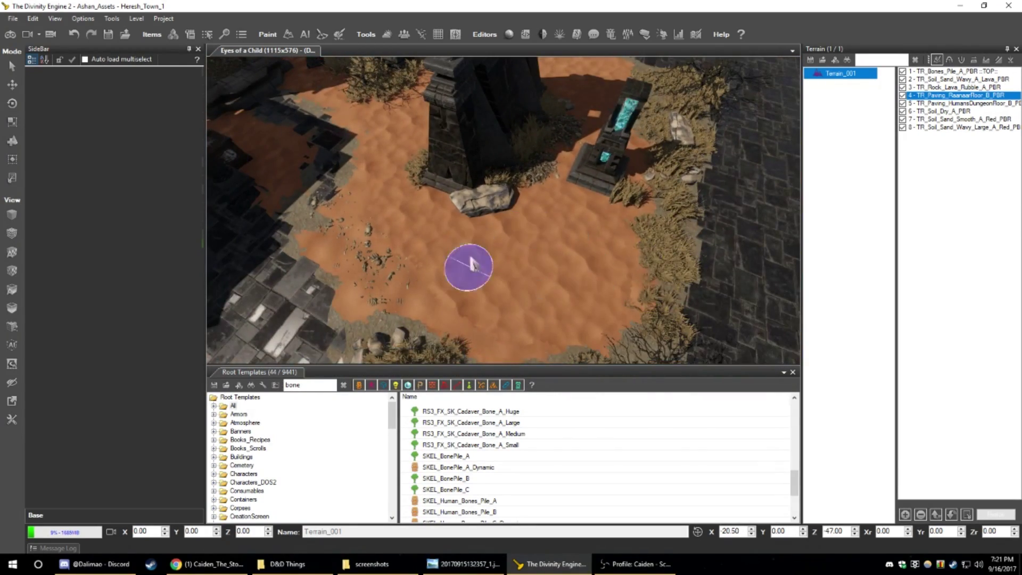
mouse_move(471, 261)
right_mouse_down()
mouse_move(495, 240)
mouse_move(486, 250)
right_mouse_up()
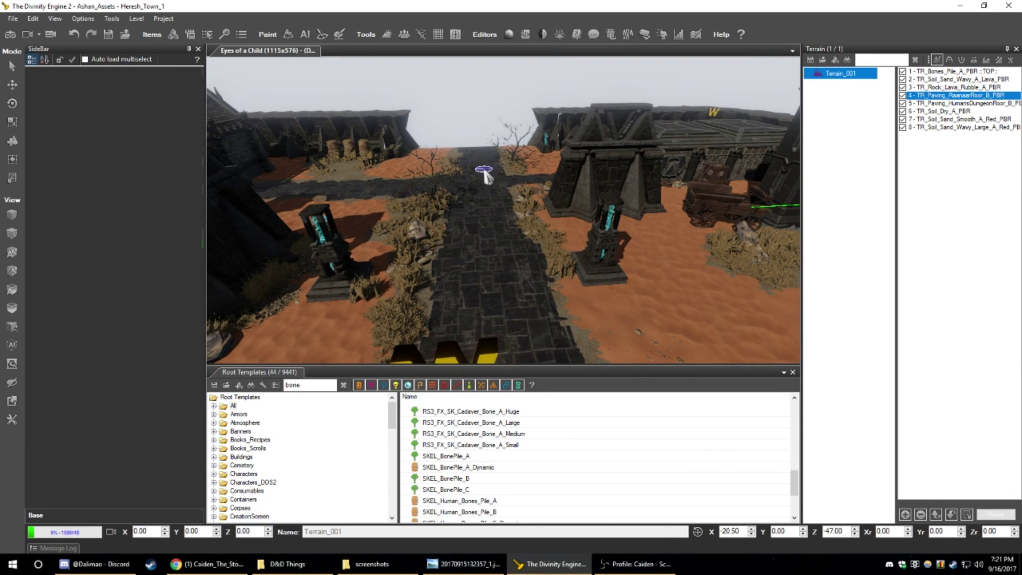
- Lower the Raanaar rubble pile outside the broken perimeter wall into the sand to Y -0.94
right_click_drag(483, 170, 604, 230)
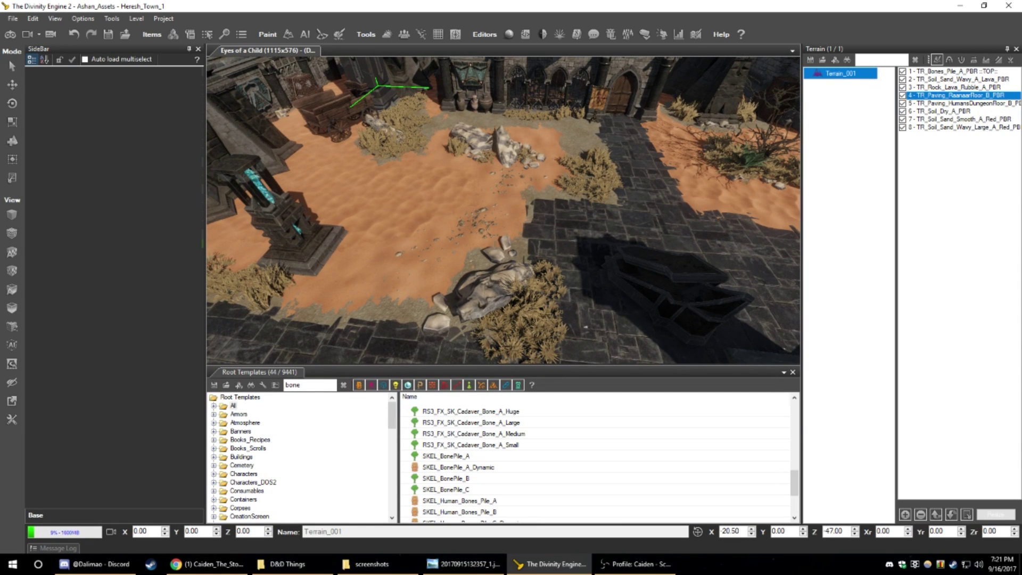
mouse_move(604, 230)
right_mouse_down()
mouse_move(580, 160)
mouse_move(593, 149)
mouse_move(559, 176)
mouse_move(543, 239)
mouse_move(488, 174)
mouse_move(426, 171)
mouse_move(335, 210)
mouse_move(413, 269)
mouse_move(370, 255)
right_mouse_up()
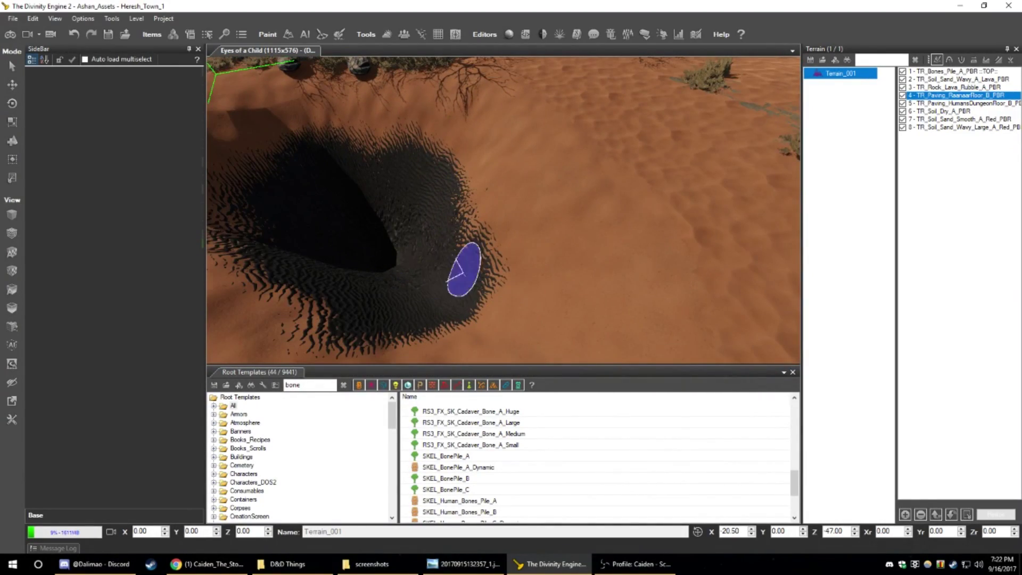
mouse_move(463, 268)
right_mouse_down()
mouse_move(418, 261)
mouse_move(426, 287)
mouse_move(410, 298)
mouse_move(487, 344)
mouse_move(493, 298)
mouse_move(431, 282)
mouse_move(452, 234)
mouse_move(517, 232)
mouse_move(543, 242)
mouse_move(469, 224)
mouse_move(467, 283)
mouse_move(497, 91)
mouse_move(451, 264)
mouse_move(427, 217)
mouse_move(449, 210)
mouse_move(404, 213)
mouse_move(468, 213)
mouse_move(391, 253)
right_mouse_up()
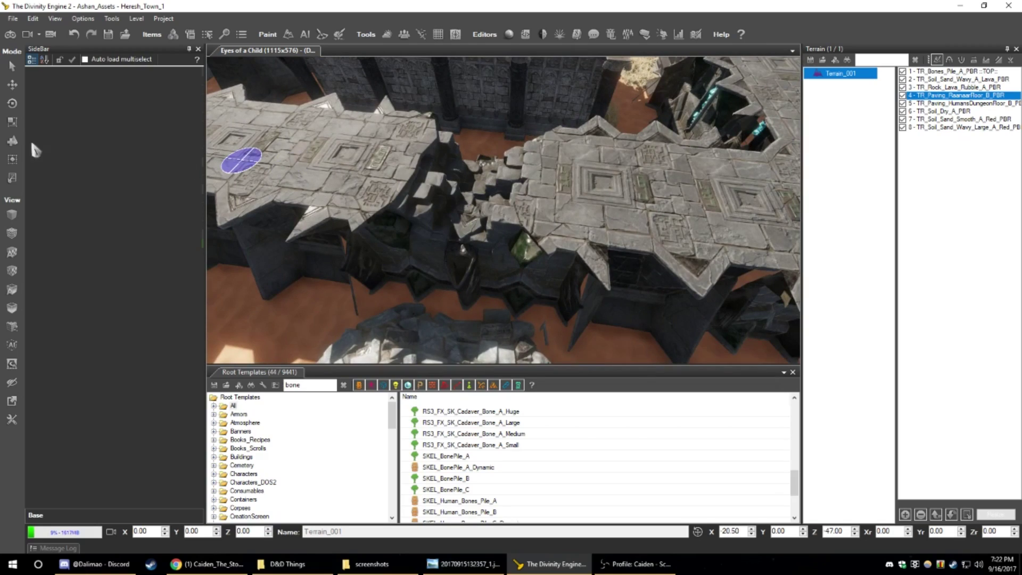
right_click_drag(487, 218, 468, 230)
left_click(472, 266)
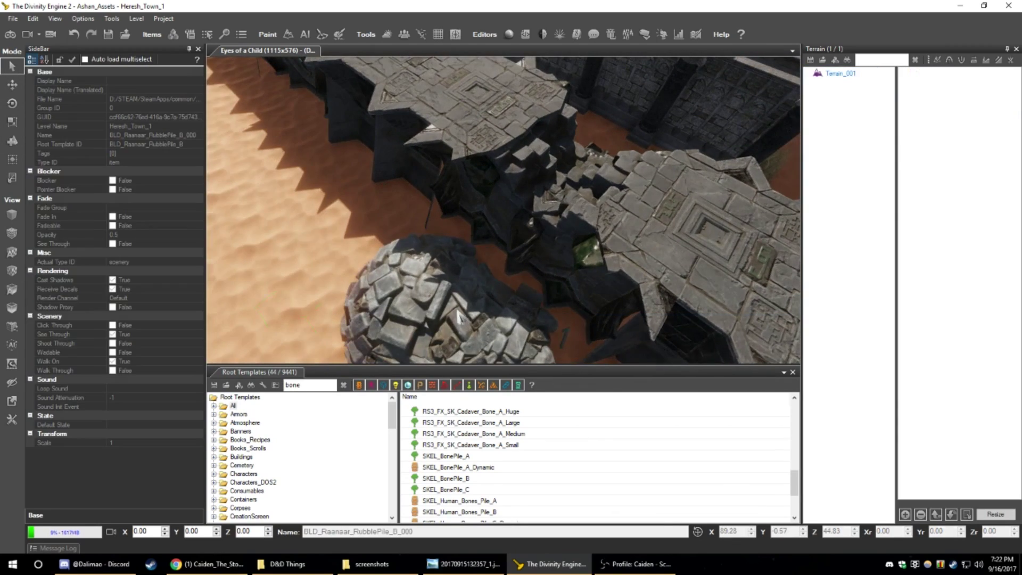
right_click_drag(472, 266, 42, 217)
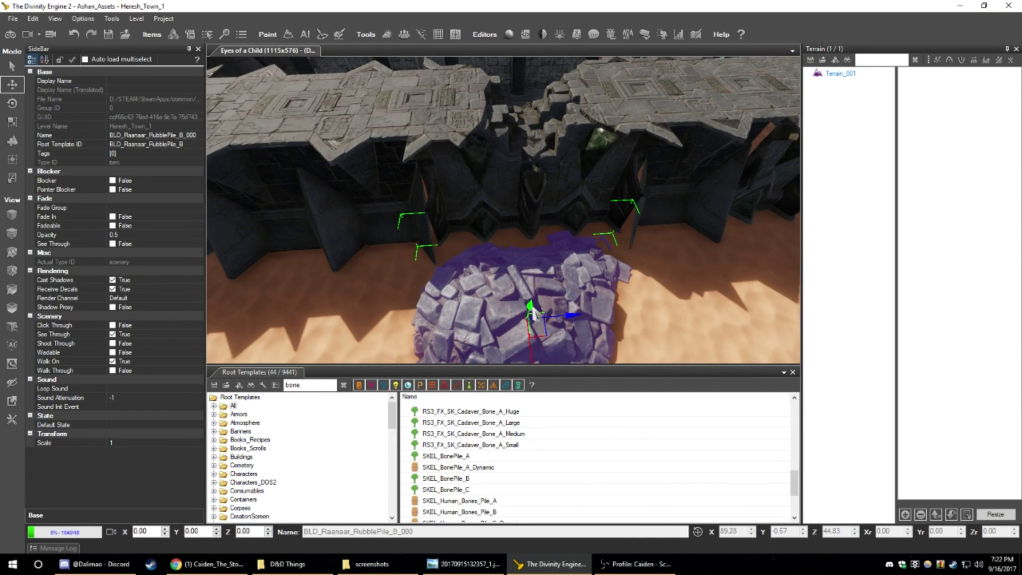
left_click_drag(534, 315, 532, 316)
right_click_drag(533, 317, 36, 80)
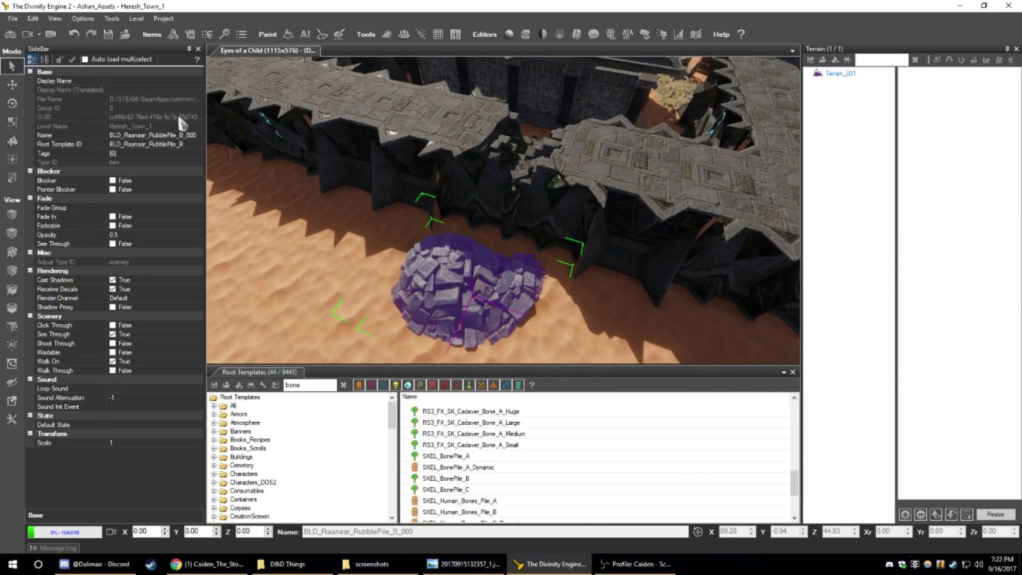
right_click(461, 280)
left_click(480, 288)
- Examine the perimeter walls, their corner walkways and the town's streets from several angles
right_click_drag(480, 288, 213, 213)
scroll(504, 210, "down", 4)
right_click_drag(504, 239, 426, 133)
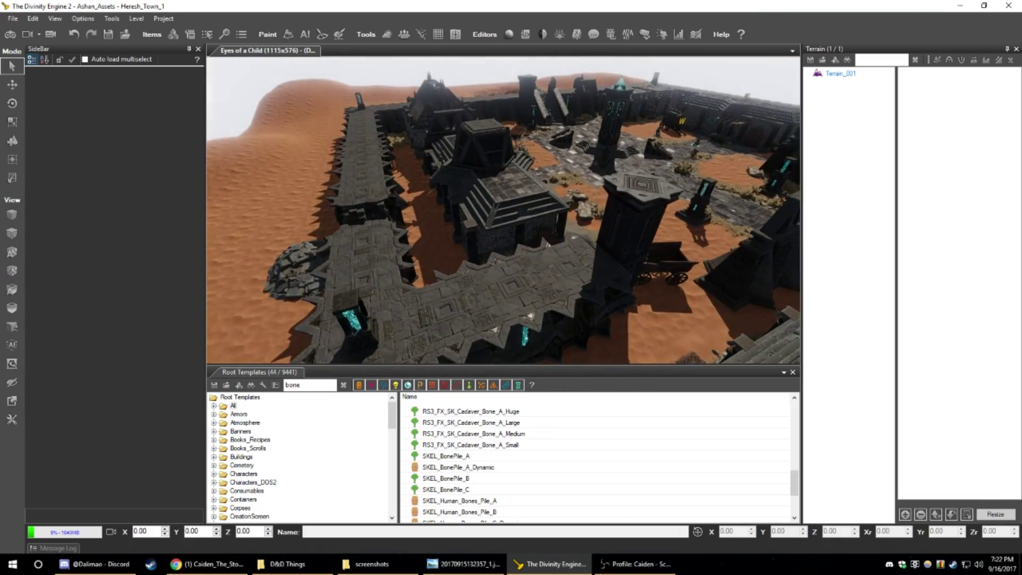
scroll(504, 210, "up", 2)
right_click_drag(503, 186, 511, 277)
scroll(503, 210, "up", 2)
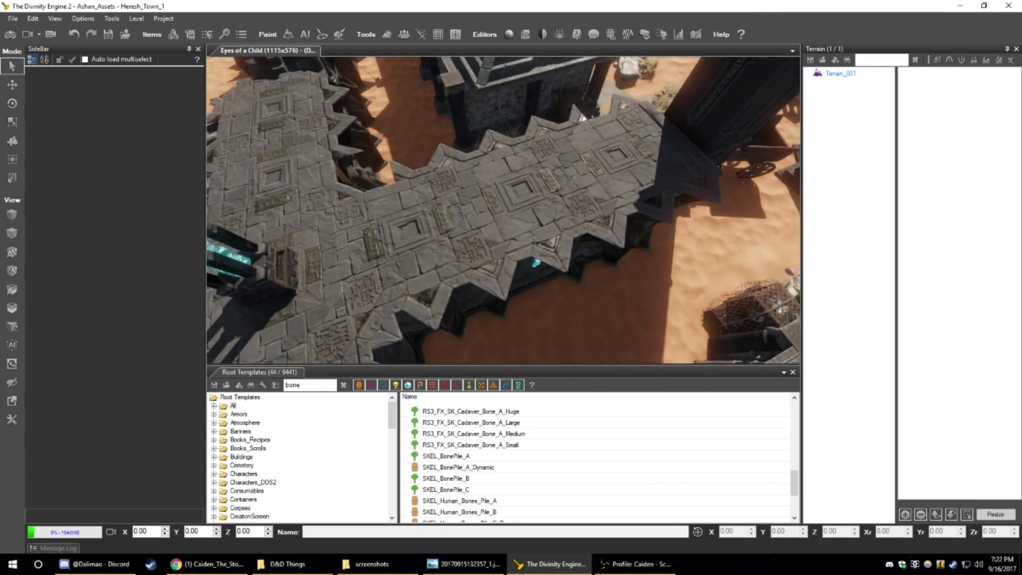
right_click_drag(503, 239, 671, 165)
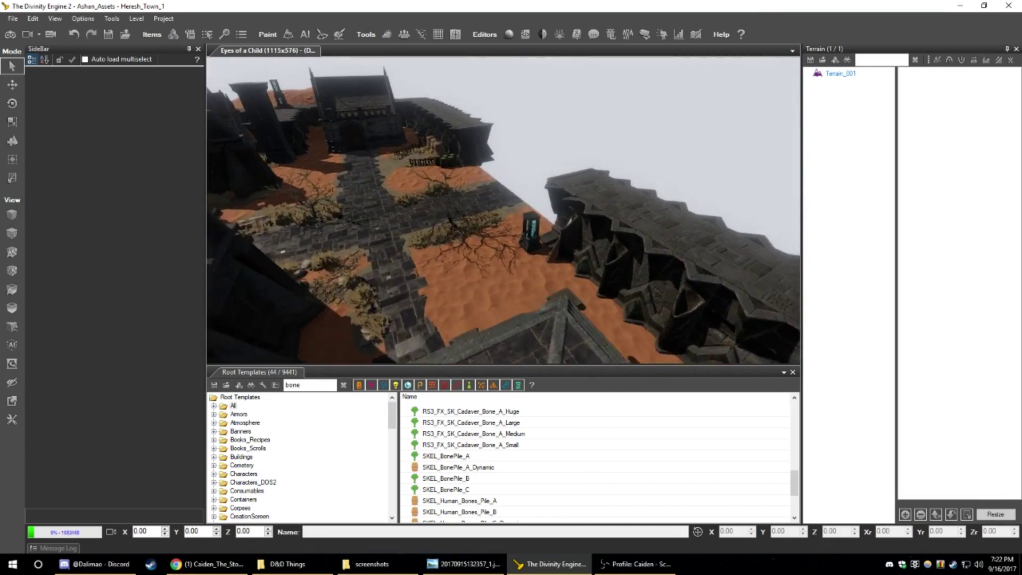
mouse_move(585, 213)
right_mouse_down()
mouse_move(421, 215)
mouse_move(539, 242)
mouse_move(569, 261)
mouse_move(509, 270)
right_mouse_up()
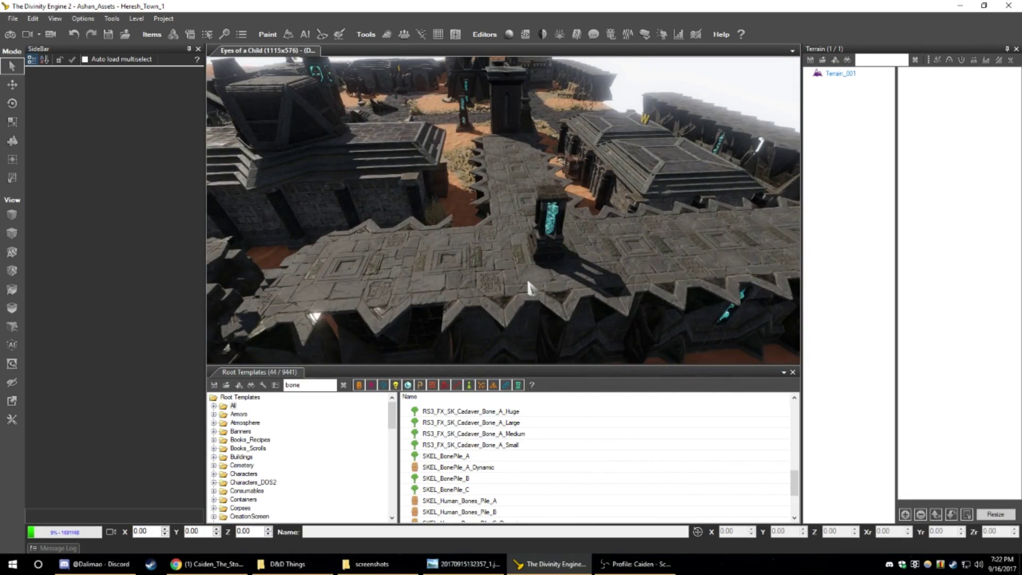
- Duplicate the 8m_Raanaar_A_5H perimeter wall straight upward, placing the copy on top of the original at Y 4.78
left_click(470, 278)
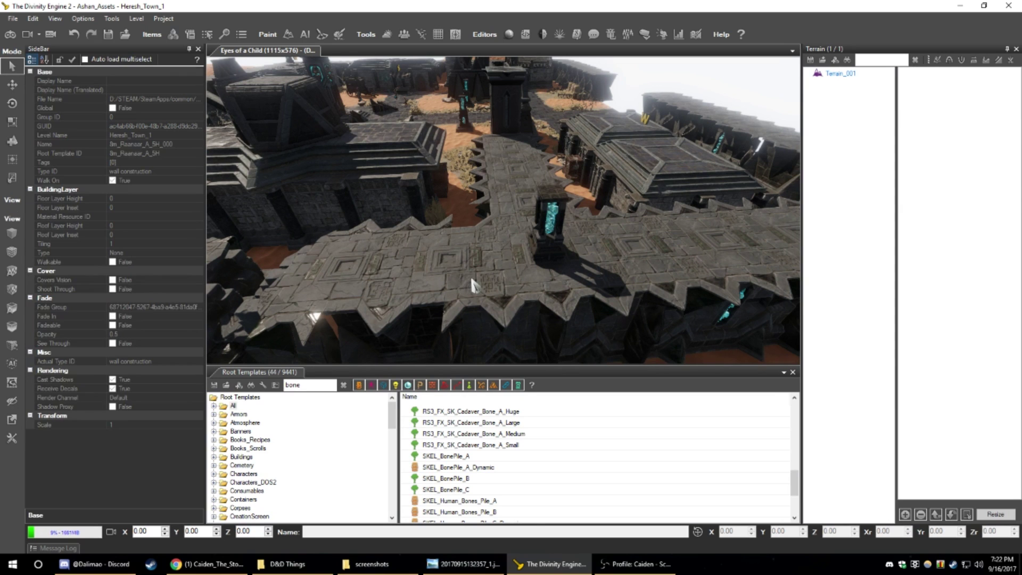
right_click_drag(471, 278, 405, 275)
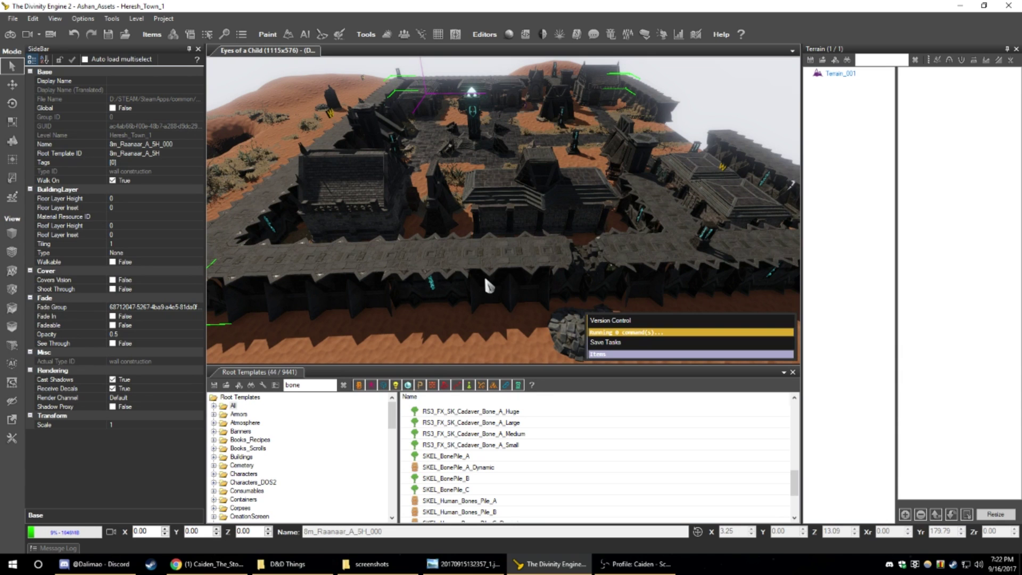
right_click_drag(486, 279, 455, 275)
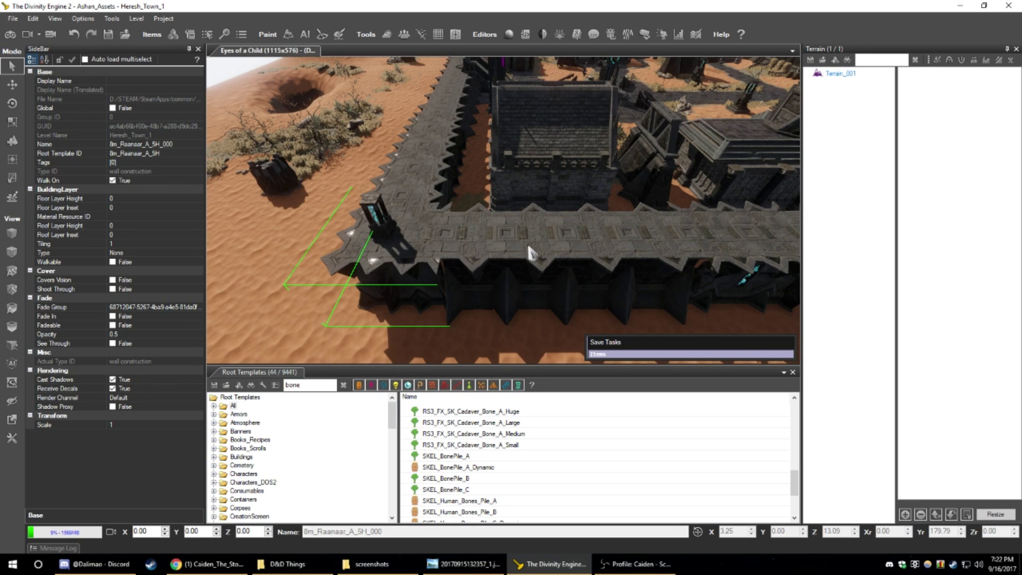
left_click(11, 86)
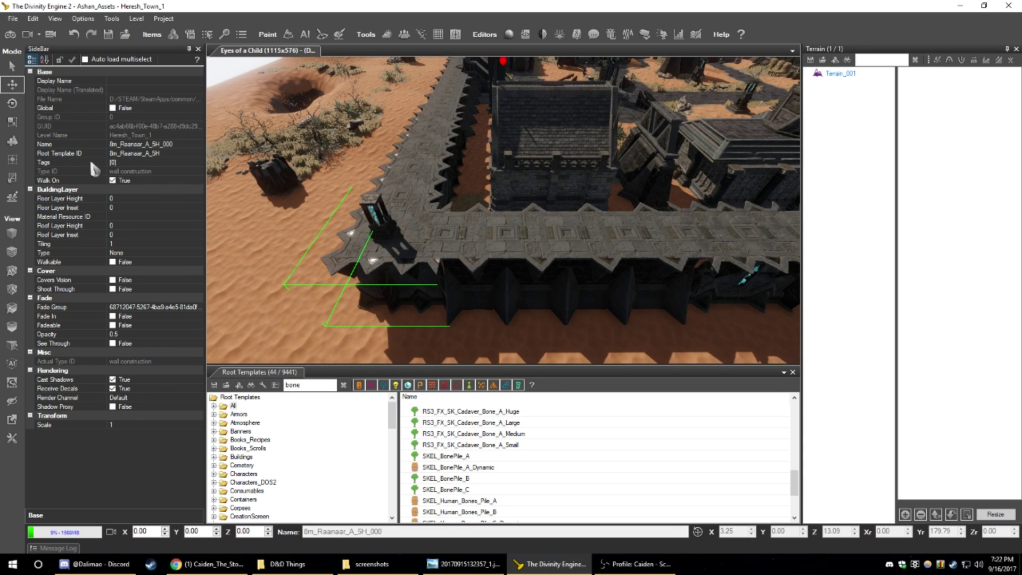
left_click(549, 257)
right_click_drag(549, 255, 543, 233)
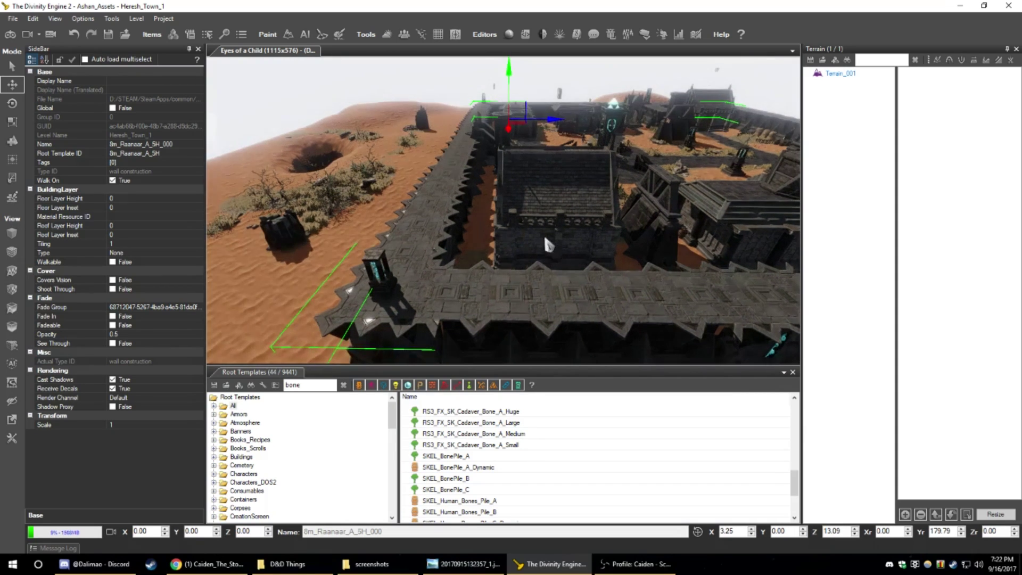
left_click_drag(512, 88, 523, 58, "shift")
mouse_move(525, 58)
right_mouse_down()
mouse_move(527, 96)
mouse_move(596, 106)
mouse_move(602, 120)
mouse_move(528, 69)
right_mouse_up()
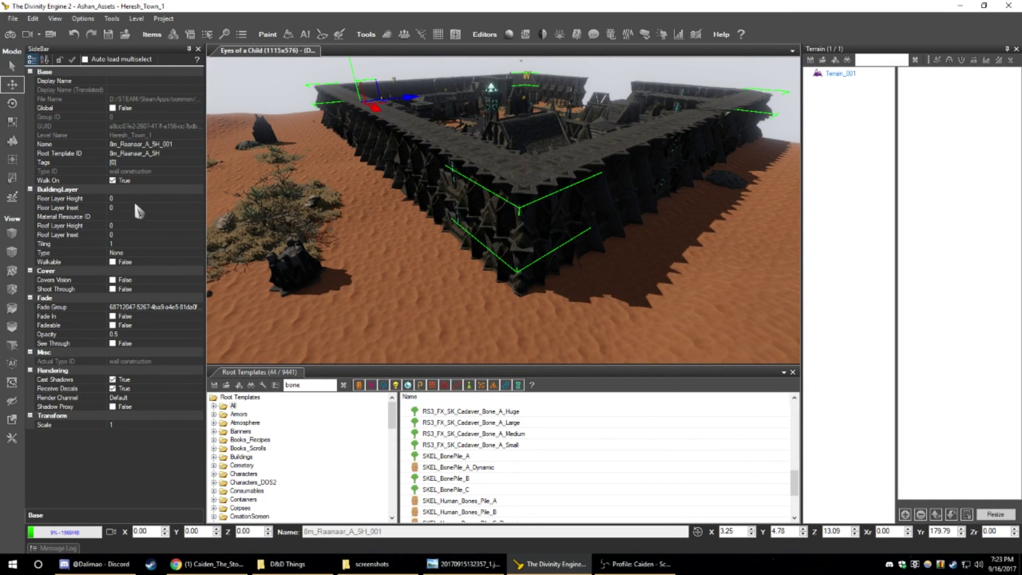
- Set the duplicated upper wall's root template to 2m_Humans_Prison_A_Top and look at its fit along the wall
left_click(198, 154)
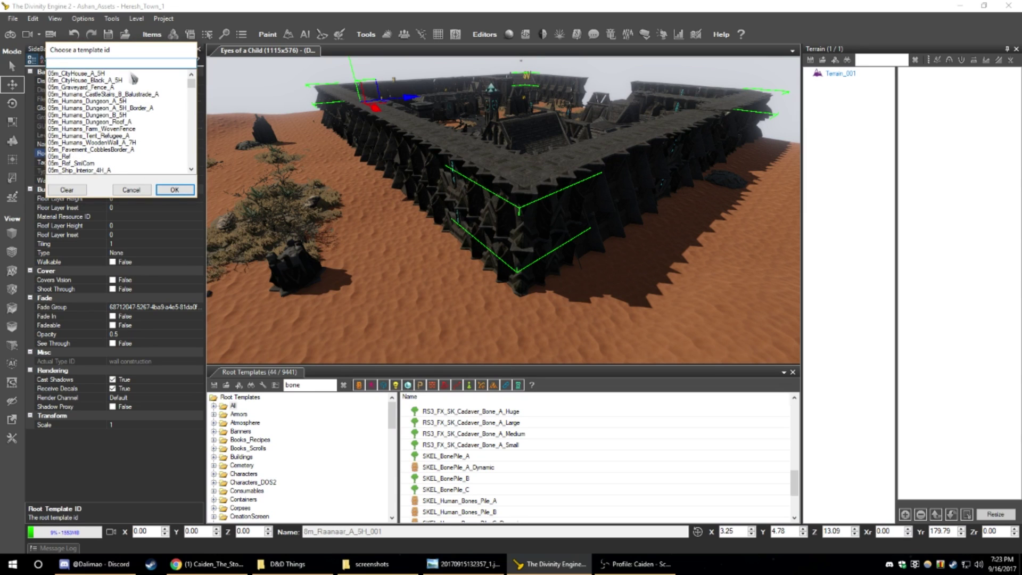
type("top")
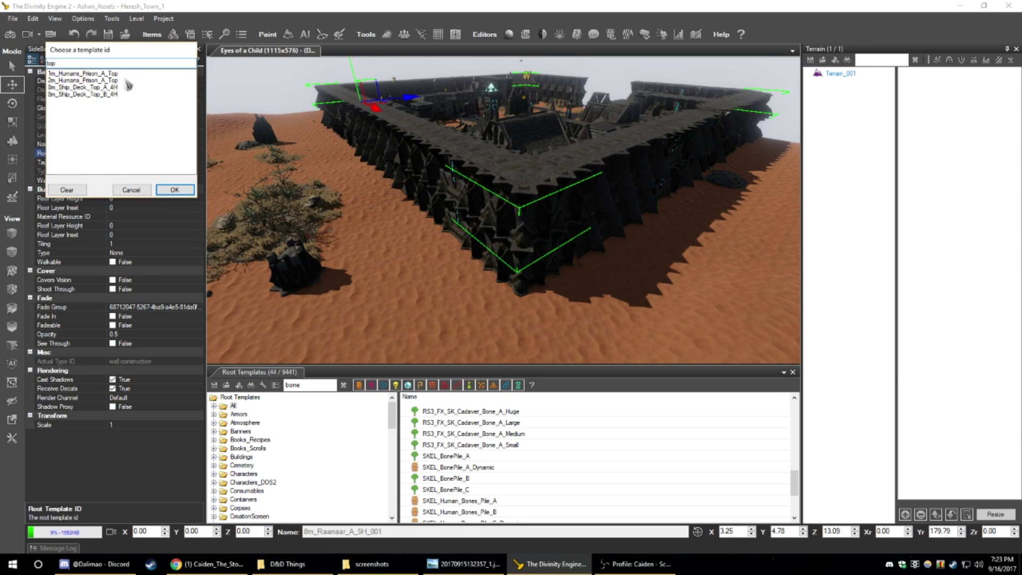
left_click(174, 191)
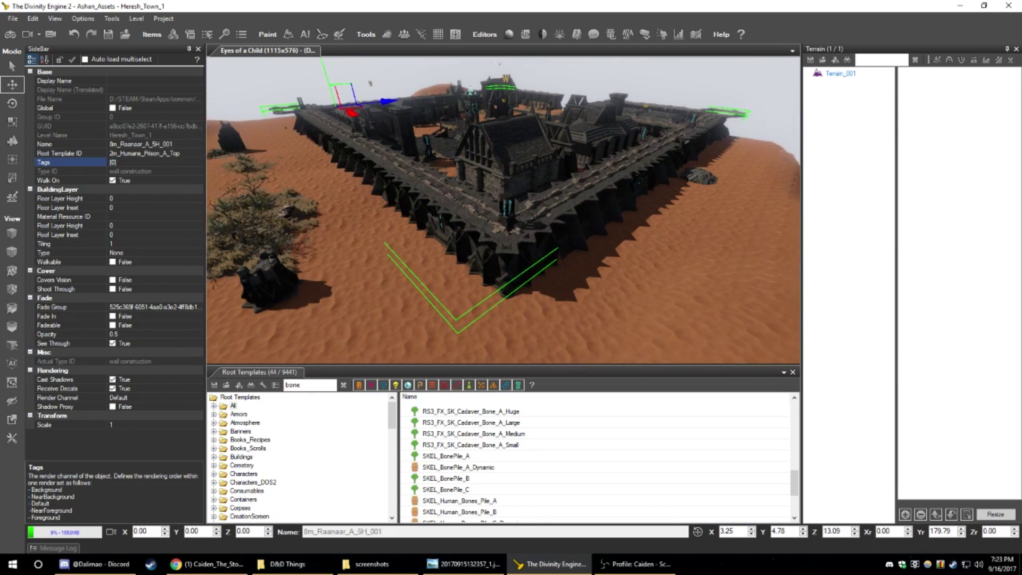
key("w")
right_click_drag(351, 166, 390, 167)
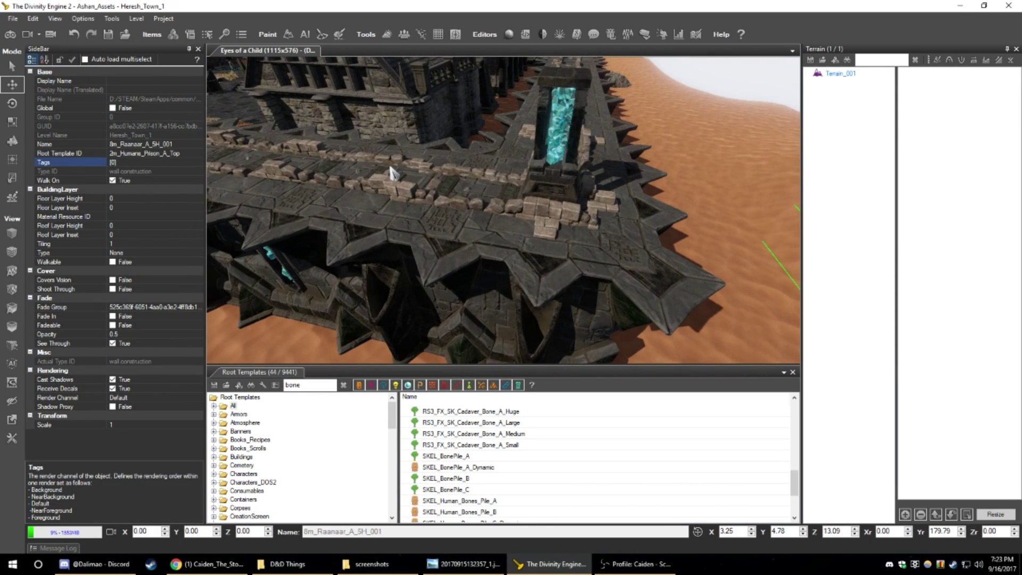
- Try the 1m_Humans_Prison_A_Top root template on the duplicated upper wall
left_click(192, 154)
left_click(198, 154)
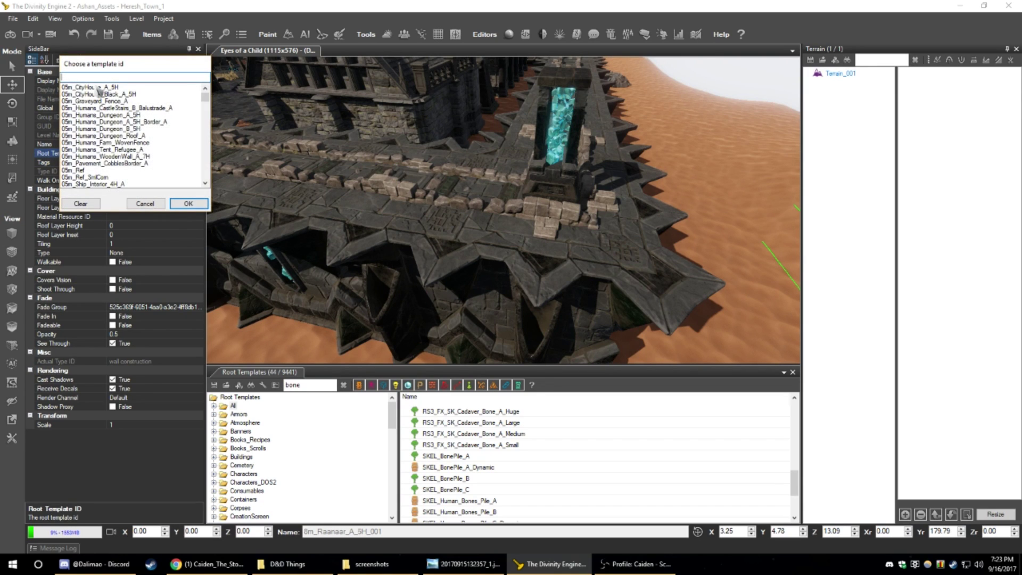
type("top")
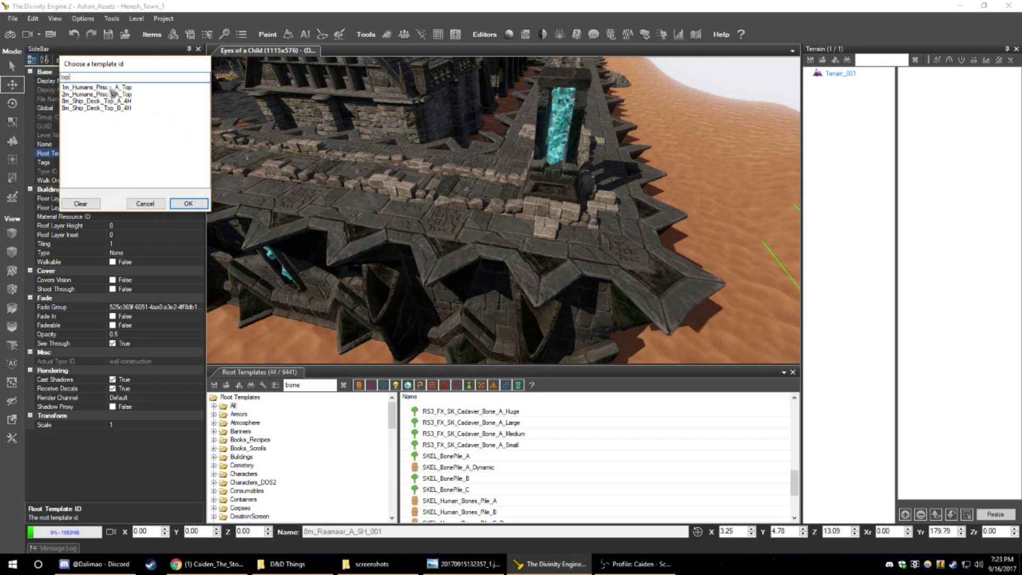
left_click(186, 203)
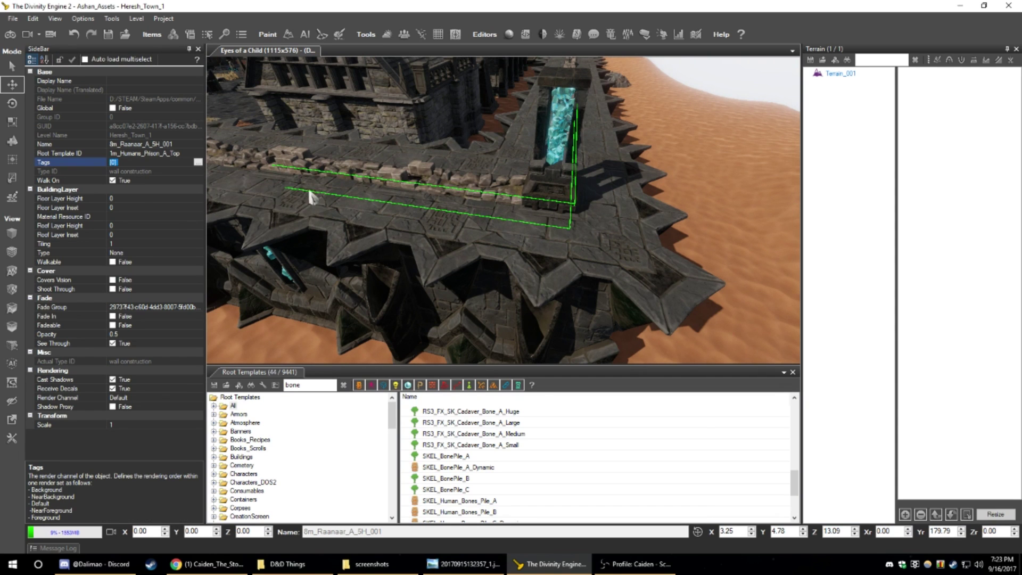
mouse_move(307, 185)
right_mouse_down()
mouse_move(325, 181)
mouse_move(325, 193)
right_mouse_up()
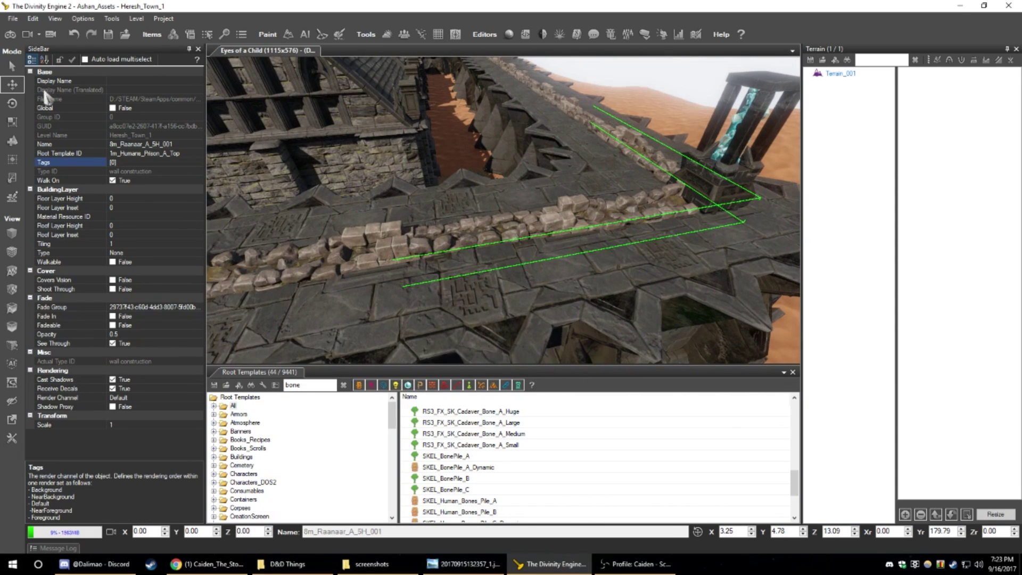
- Search the root templates for Raanaar pieces and set the duplicated upper wall's template to 8m_Raanaar_A_5H_Border_A
left_click(186, 153)
left_click(198, 153)
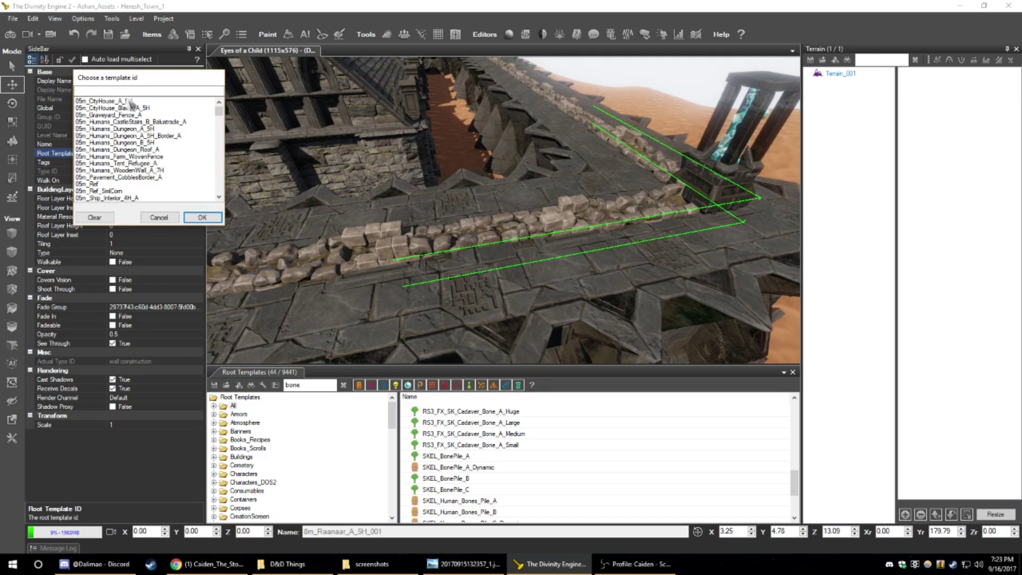
type("top")
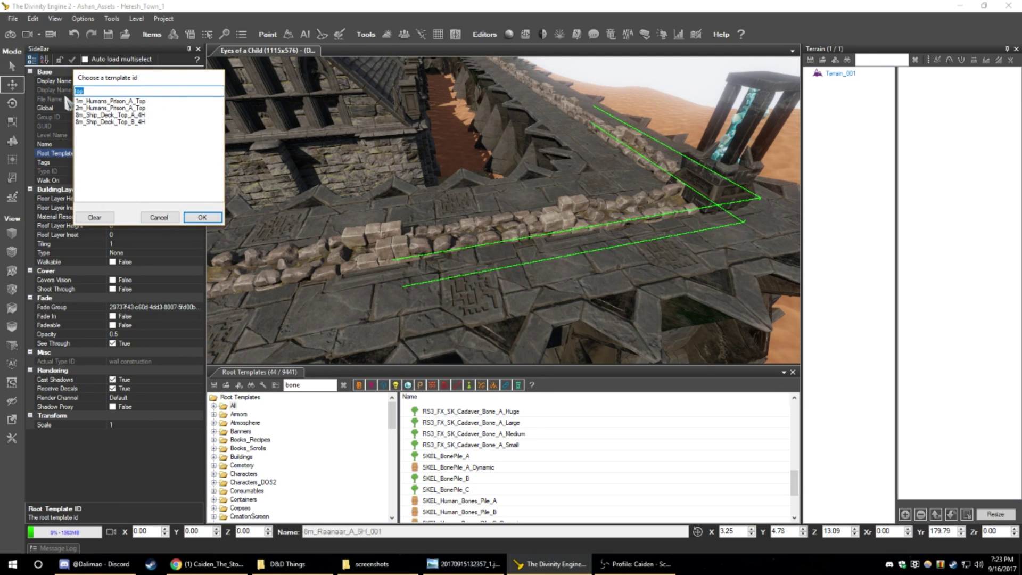
type("wall")
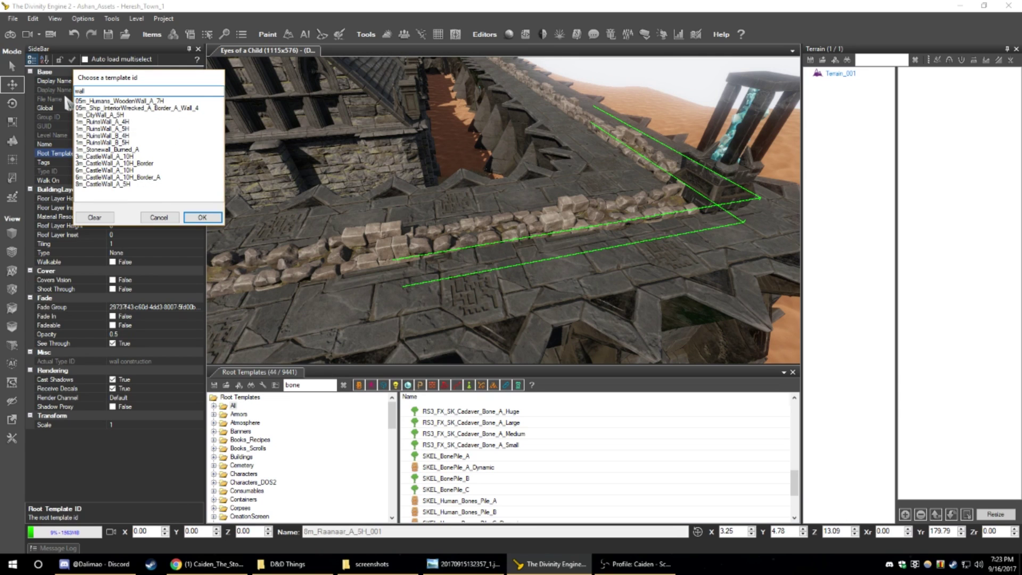
key("BackSpace")
key("BackSpace")
key("BackSpace")
key("BackSpace")
type("raan")
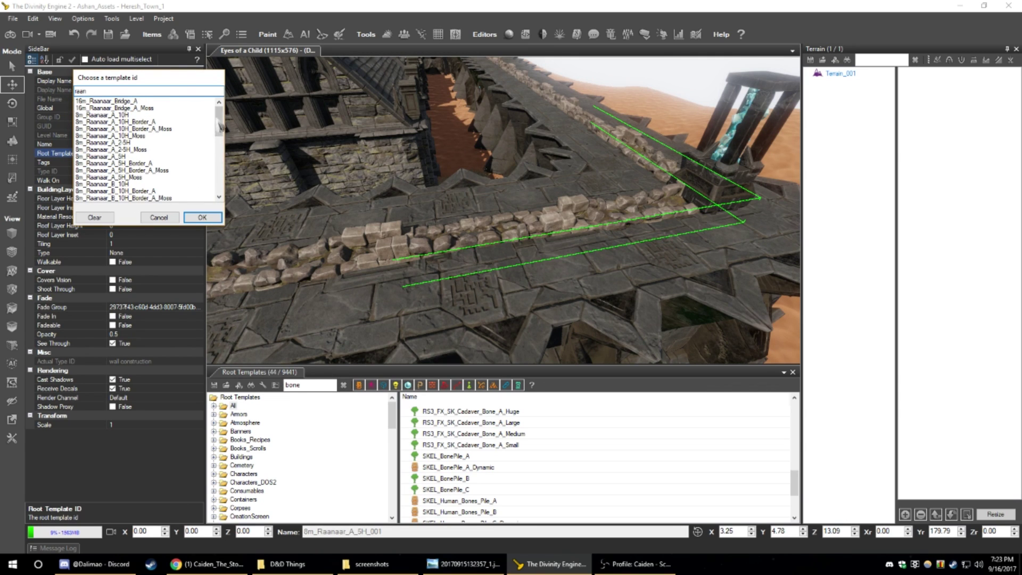
left_click_drag(218, 125, 219, 128)
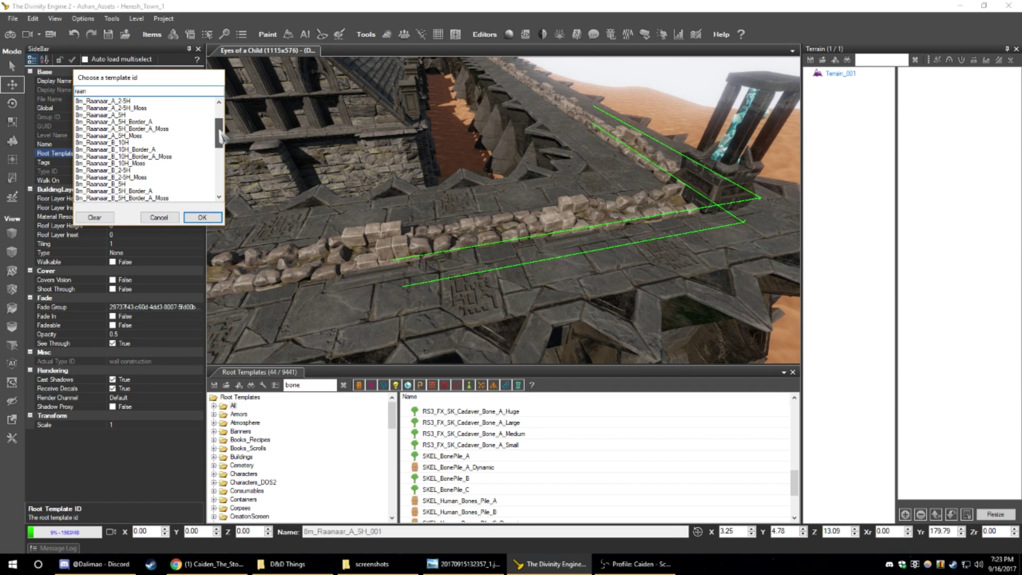
left_click(203, 217)
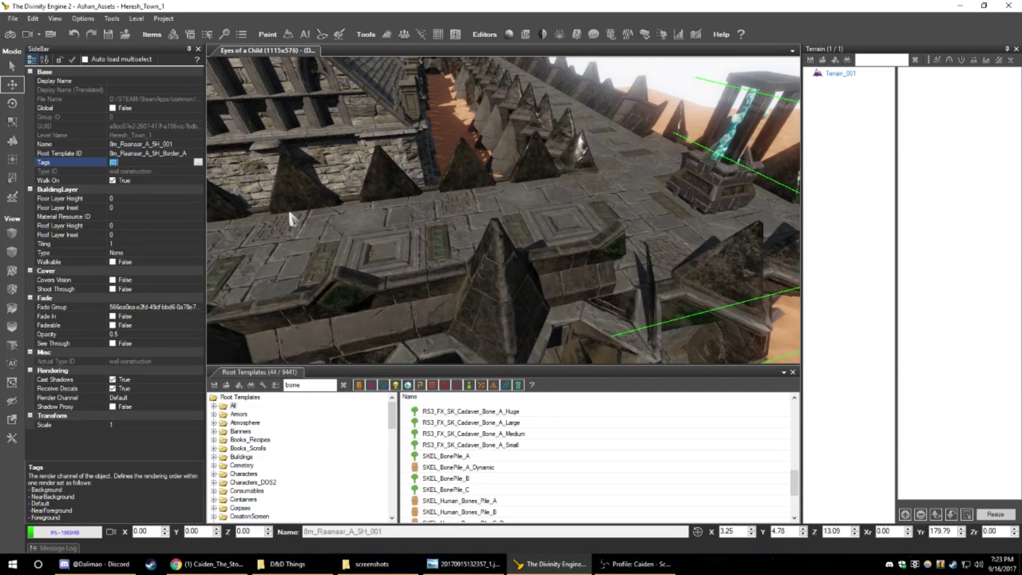
- Cycle through the tile variants of the lower 8m_Raanaar_A_5H perimeter wall segment that carries the crystal, using wall construction mode
mouse_move(503, 211)
right_mouse_down()
mouse_move(362, 223)
mouse_move(564, 202)
mouse_move(508, 216)
mouse_move(554, 227)
mouse_move(431, 194)
mouse_move(487, 212)
mouse_move(468, 215)
mouse_move(490, 212)
right_mouse_up()
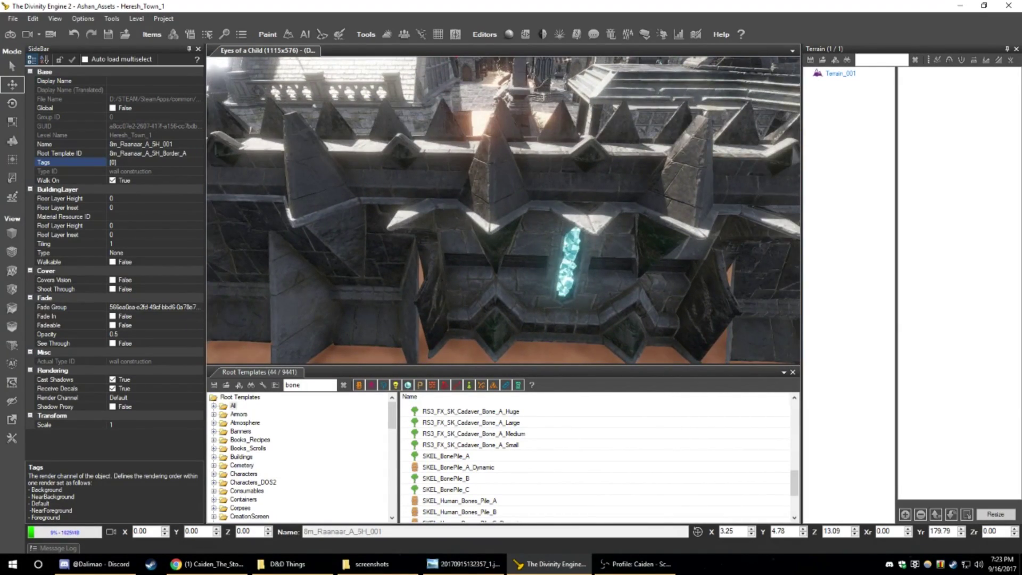
right_click_drag(381, 269, 362, 277)
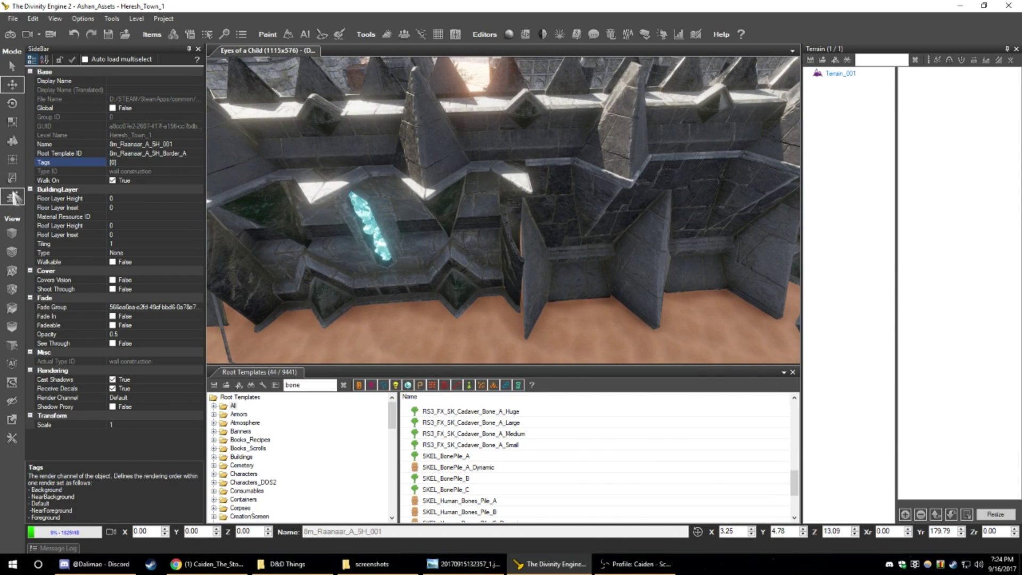
left_click(13, 193)
left_click(341, 265)
left_click(341, 265)
left_click(341, 266)
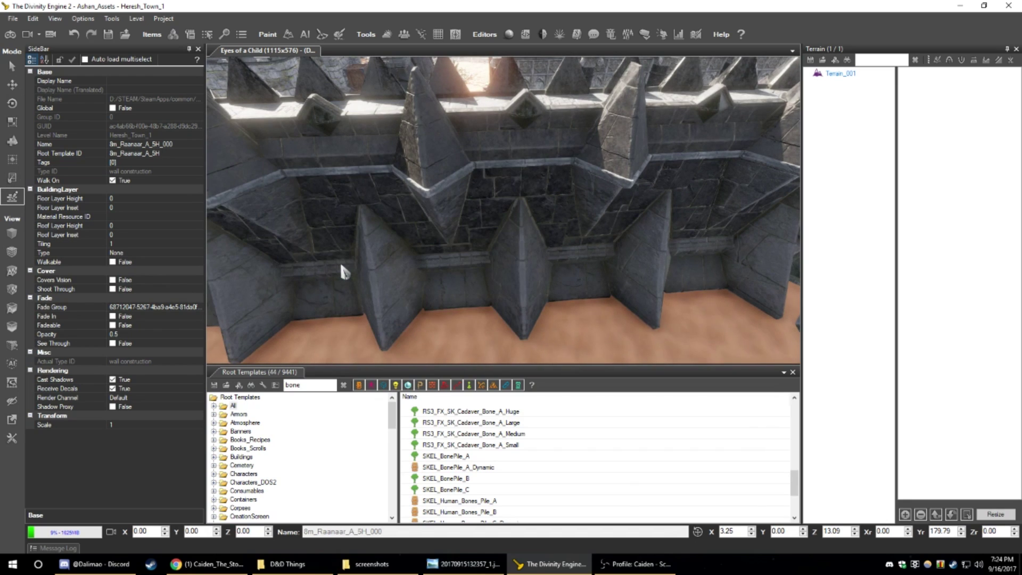
left_click(341, 265)
left_click(342, 265)
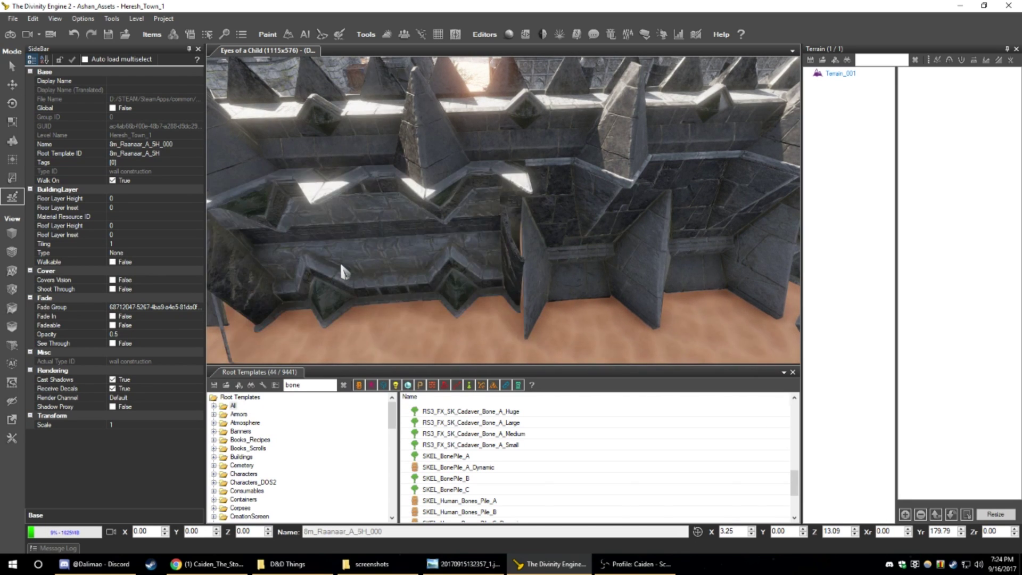
left_click(342, 265)
left_click(341, 265)
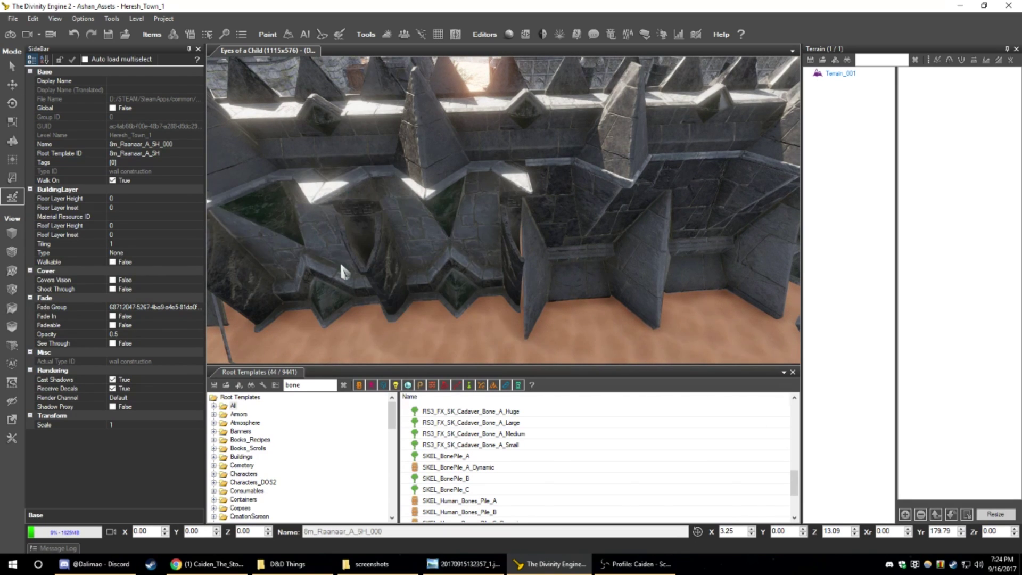
left_click(341, 265)
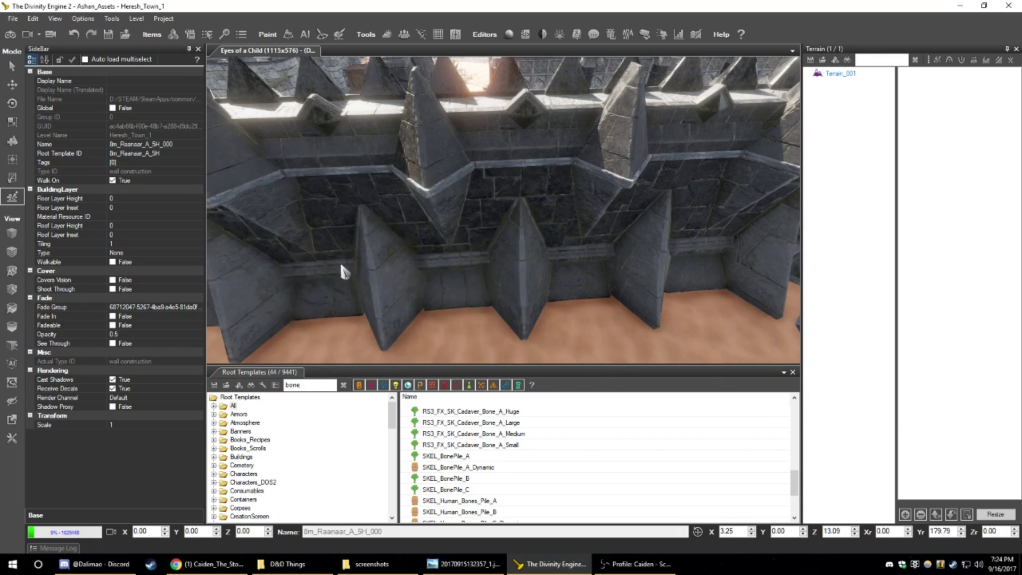
- Select the duplicated upper border wall near the perimeter corner and try to delete its tile there
right_click_drag(341, 265, 434, 287)
key("s")
key("w")
key("a")
key("a")
key("w")
key("a")
key("d")
left_click(520, 275)
key("d")
right_click_drag(521, 275, 510, 261)
key("Delete")
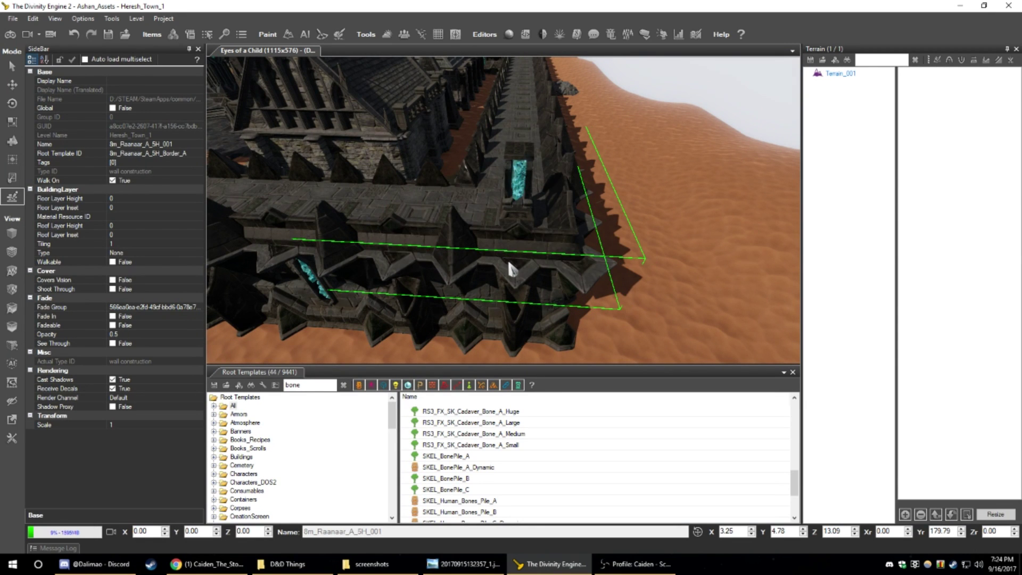
- Try the 8m_Raanaar_A_10H_Border_A root template on the duplicated upper wall and view it at the corner
key("d")
right_click_drag(510, 262, 354, 221)
key("d")
key("d")
key("d")
right_click_drag(495, 234, 441, 231)
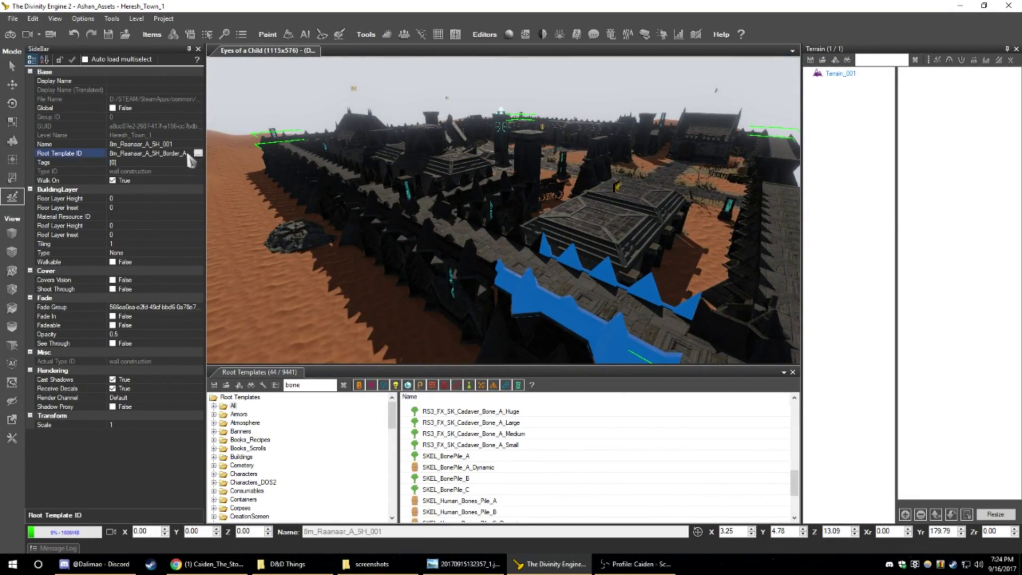
left_click(197, 154)
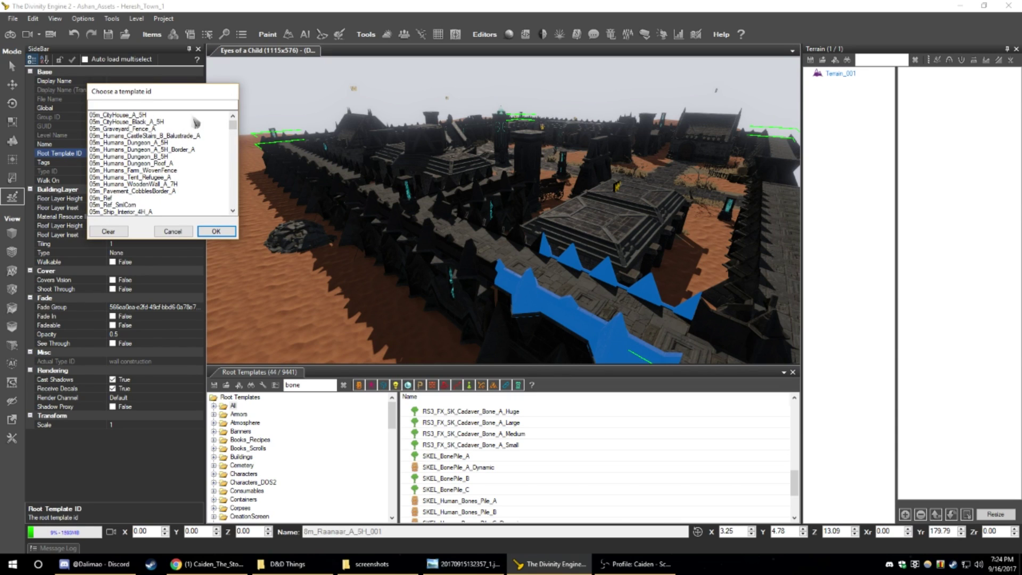
type("raanaar")
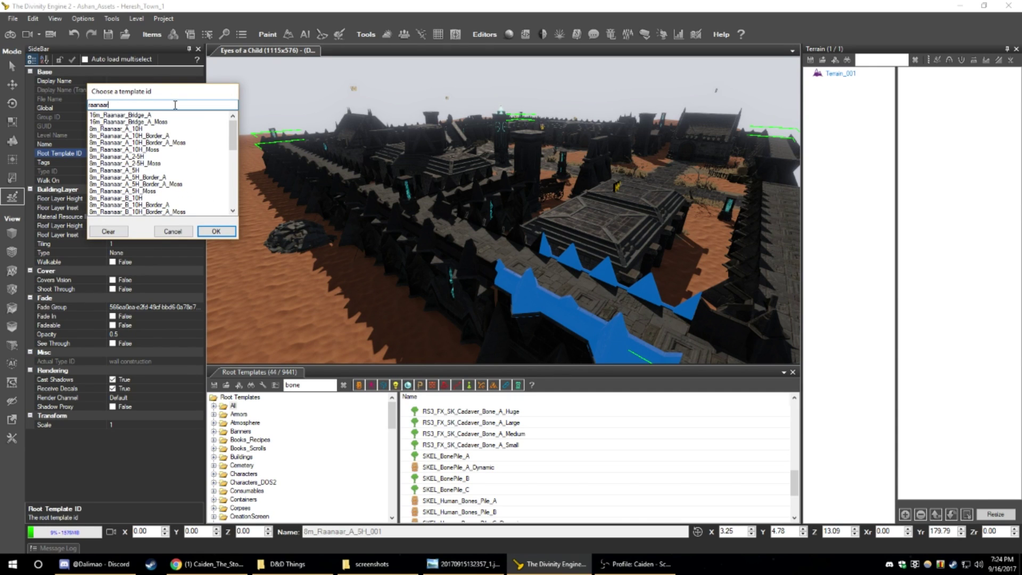
left_click(228, 236)
right_click_drag(271, 234, 218, 240)
key("Up")
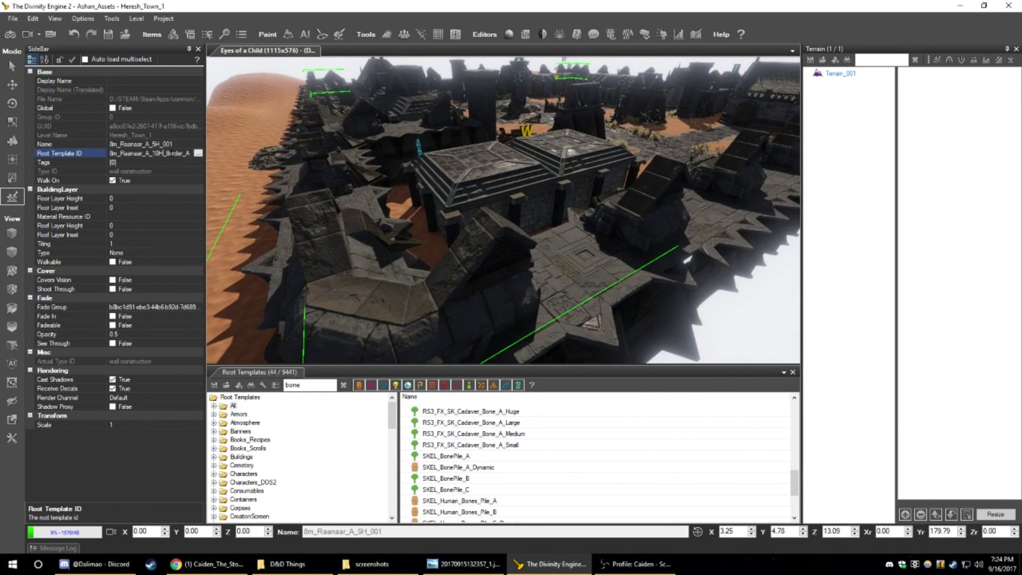
- Filter the root templates by "raanaar border" and try 8m_Raanaar_C_5H_Border_A on the upper wall, checking its fit at the corner
left_click(197, 153)
type("border")
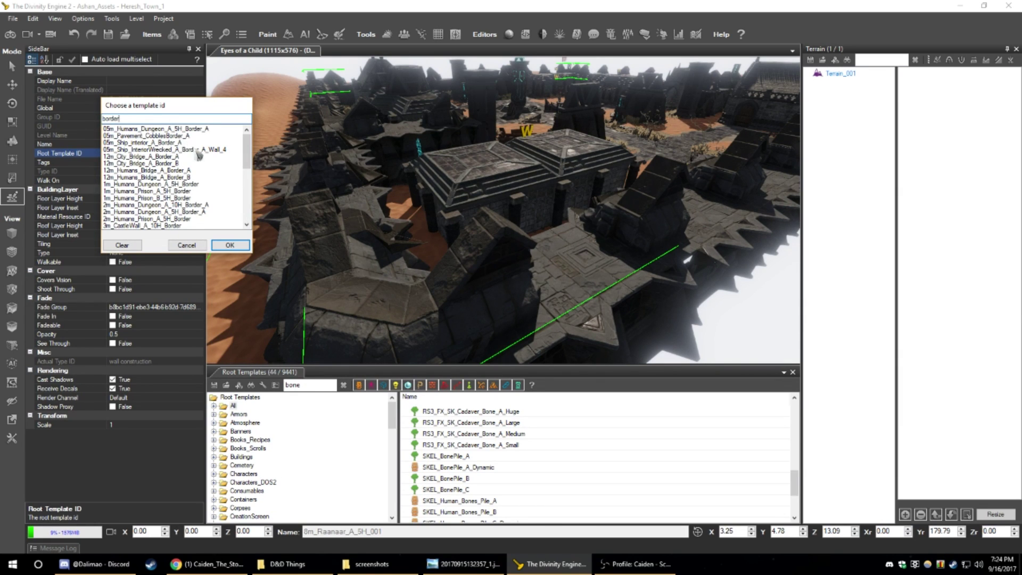
key("BackSpace")
key("BackSpace")
key("BackSpace")
type("raan")
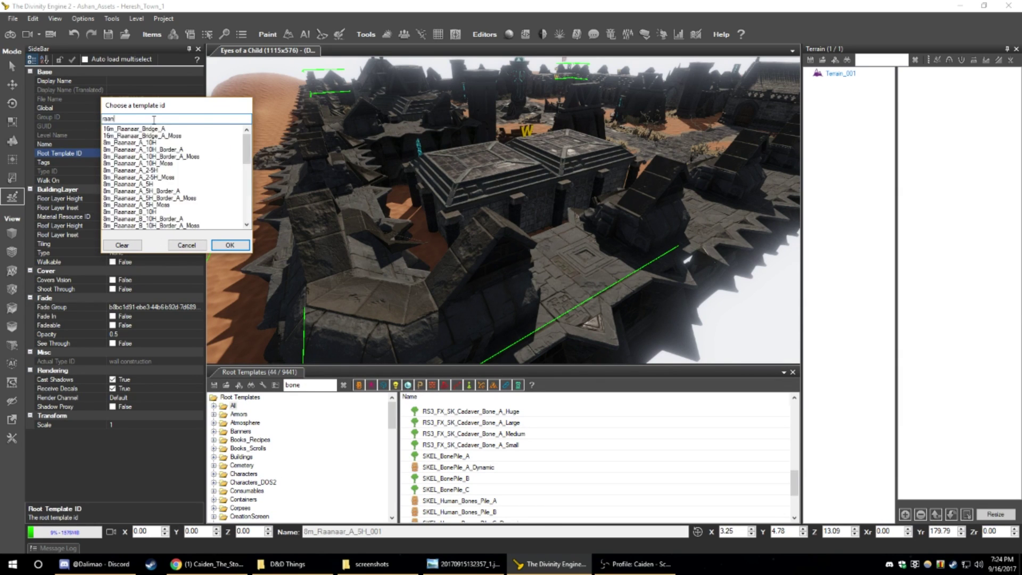
type("aar border")
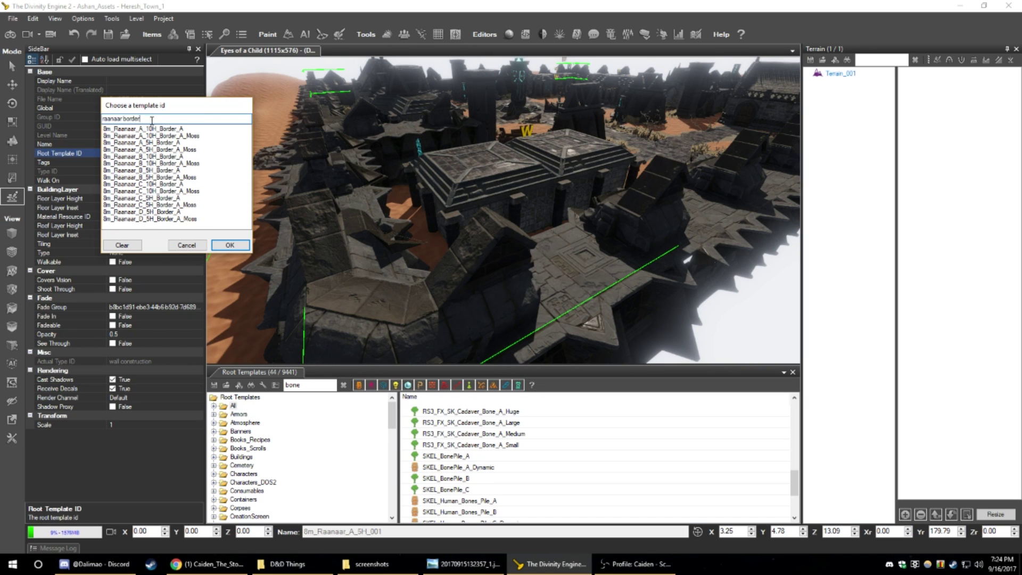
left_click(143, 197)
left_click(230, 245)
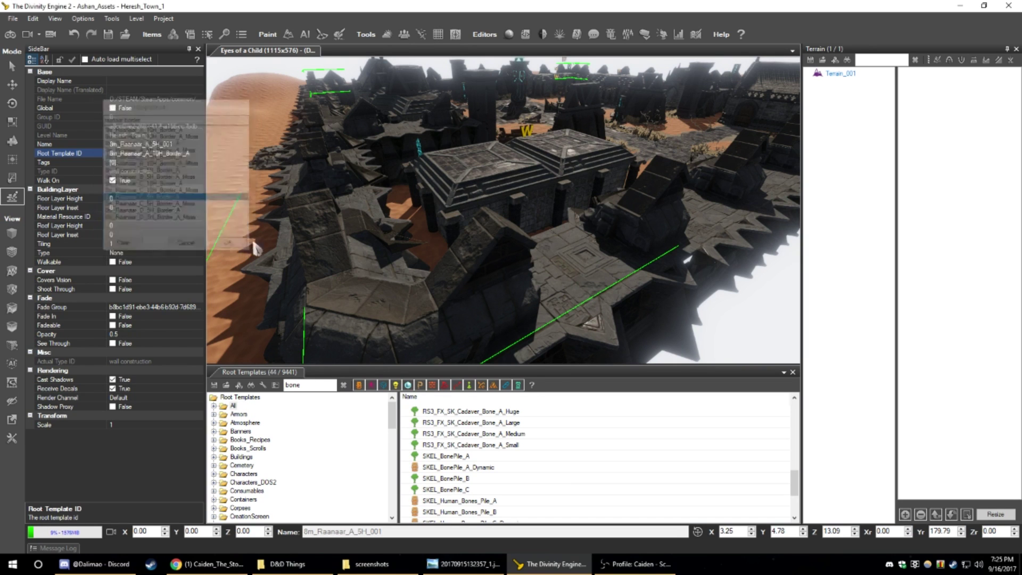
right_click_drag(328, 207, 446, 232)
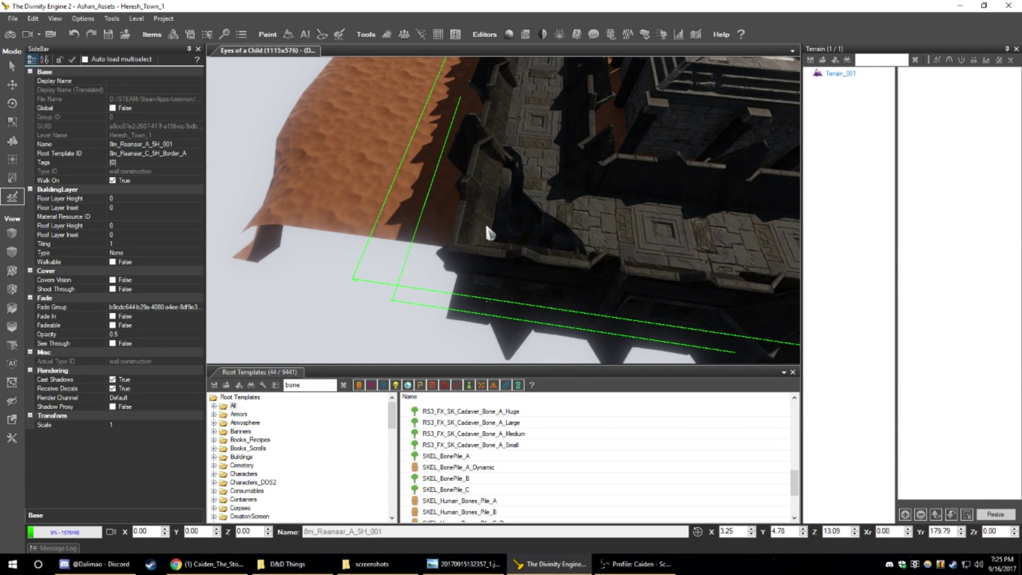
mouse_move(486, 228)
right_mouse_down()
mouse_move(458, 223)
mouse_move(493, 224)
right_mouse_up()
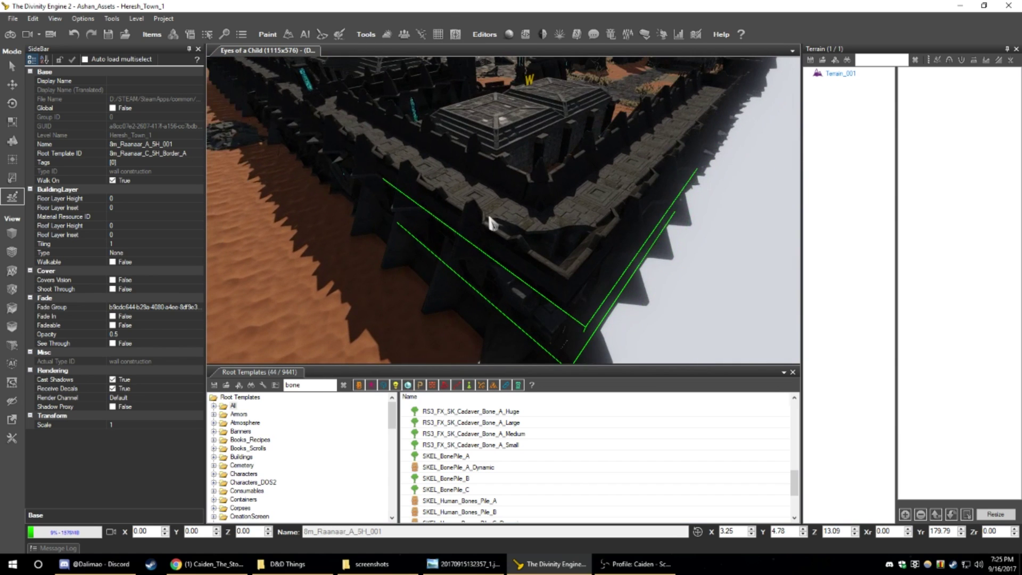
- Try the 8m_Raanaar_D_5H_Border_A root template on the upper wall and look along the perimeter walkway
left_click(174, 155)
left_click(201, 153)
left_click(174, 133)
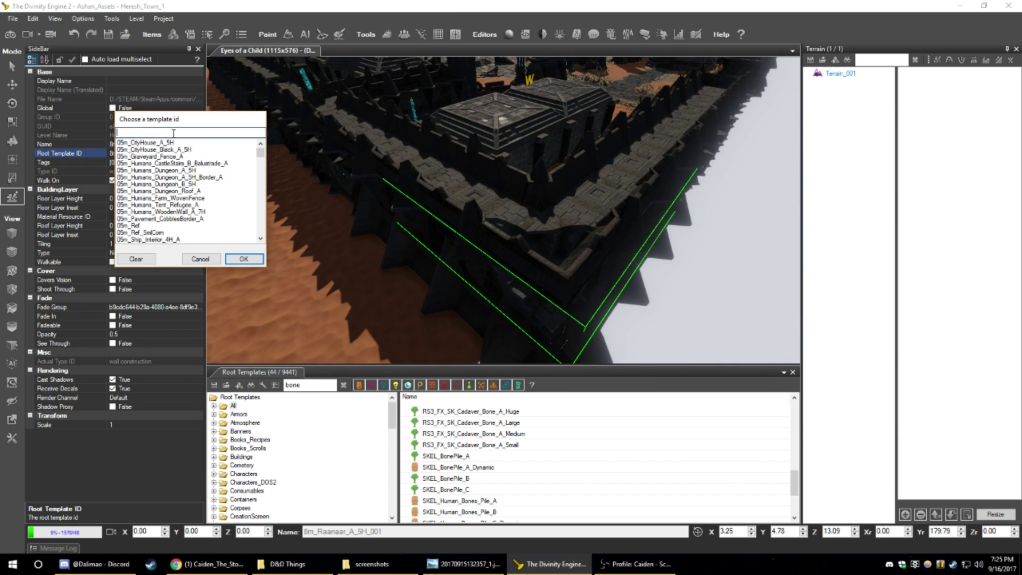
type("raanaar ")
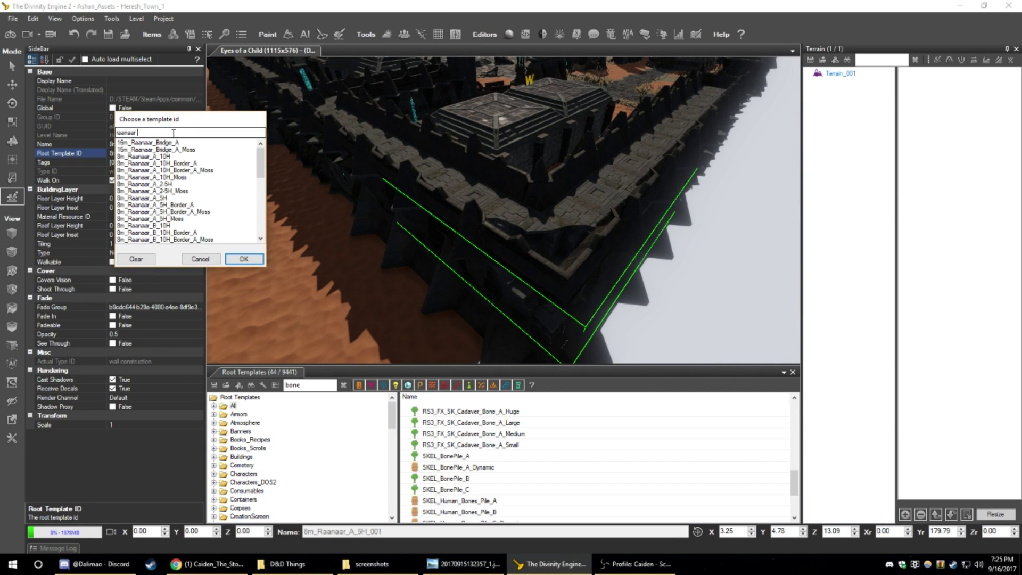
type("border")
left_click_drag(173, 133, 114, 133)
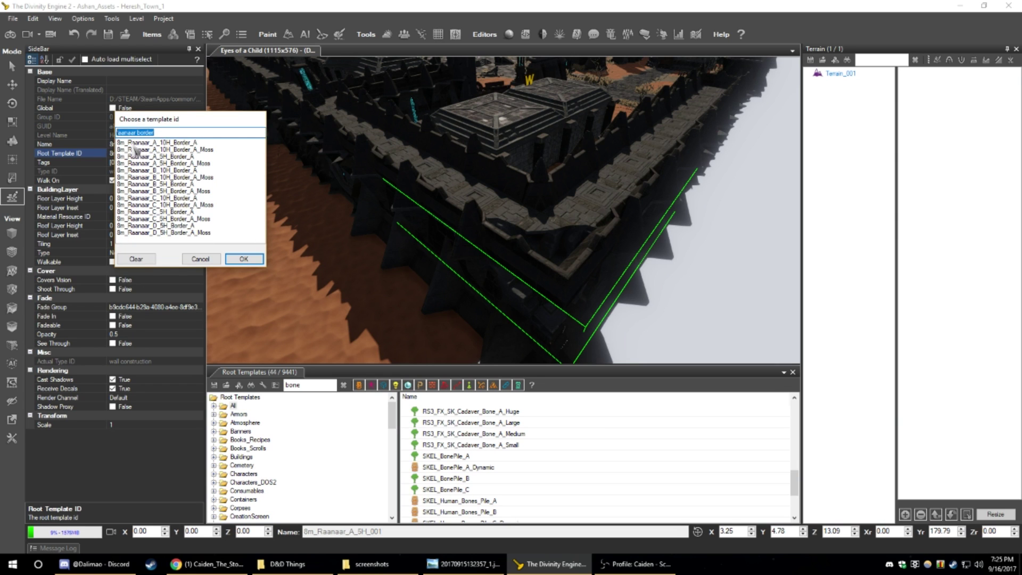
left_click(189, 226)
left_click(243, 259)
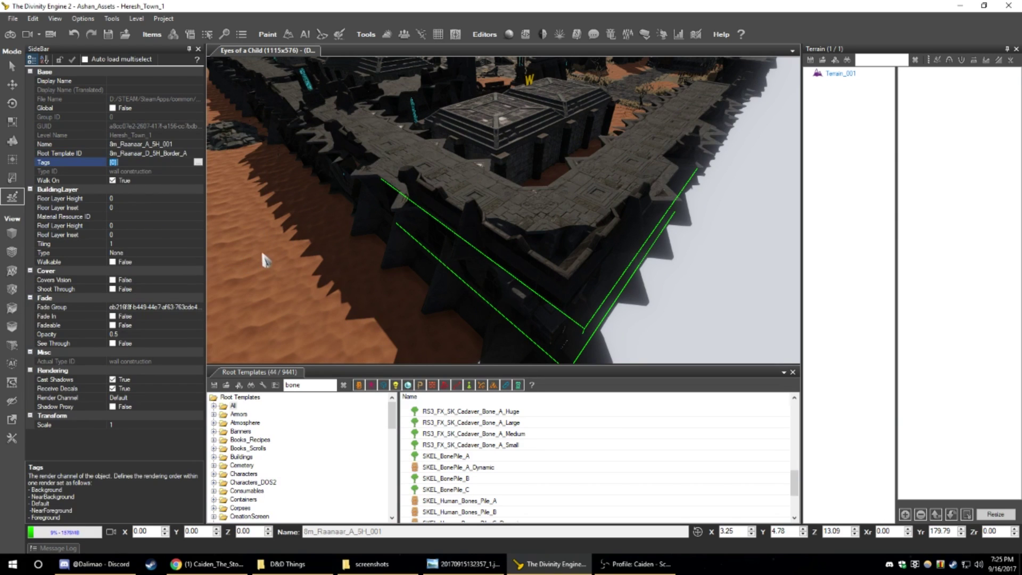
right_click_drag(275, 250, 319, 229)
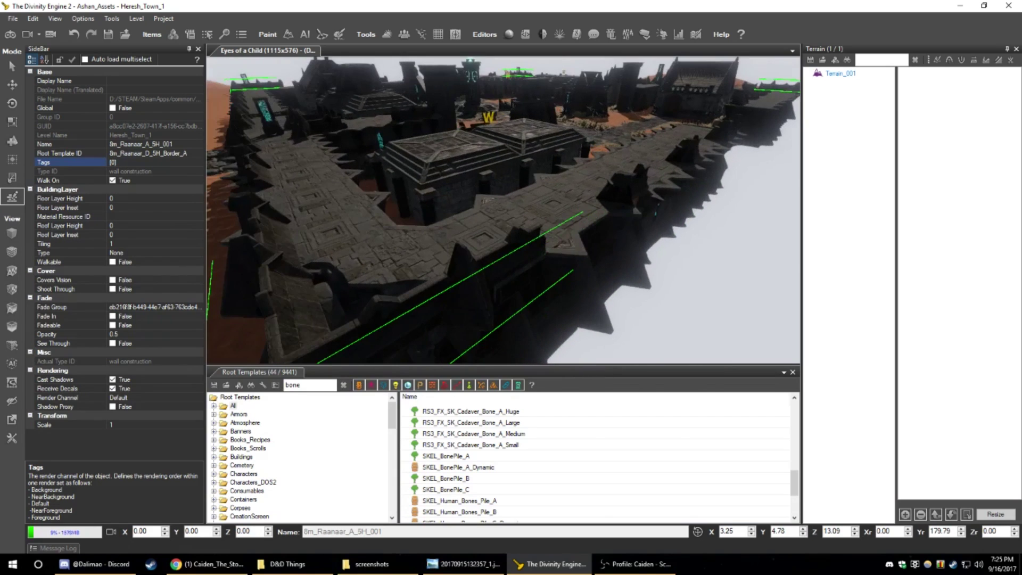
- Try the 8m_Raanaar_B_10H_Border_A root template on the upper wall and inspect it from both sides
left_click(181, 153)
left_click(201, 153)
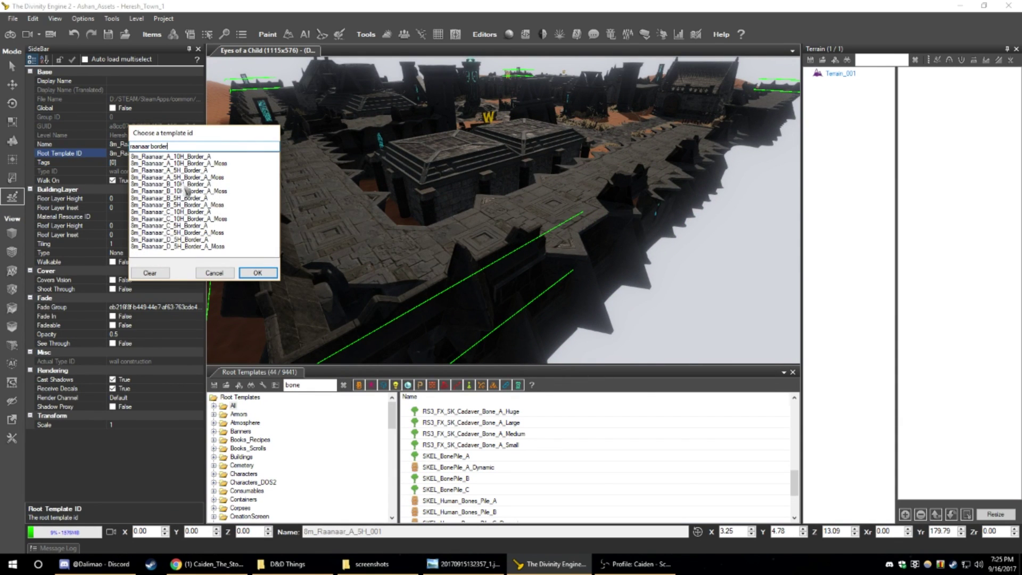
left_click(181, 183)
left_click(258, 273)
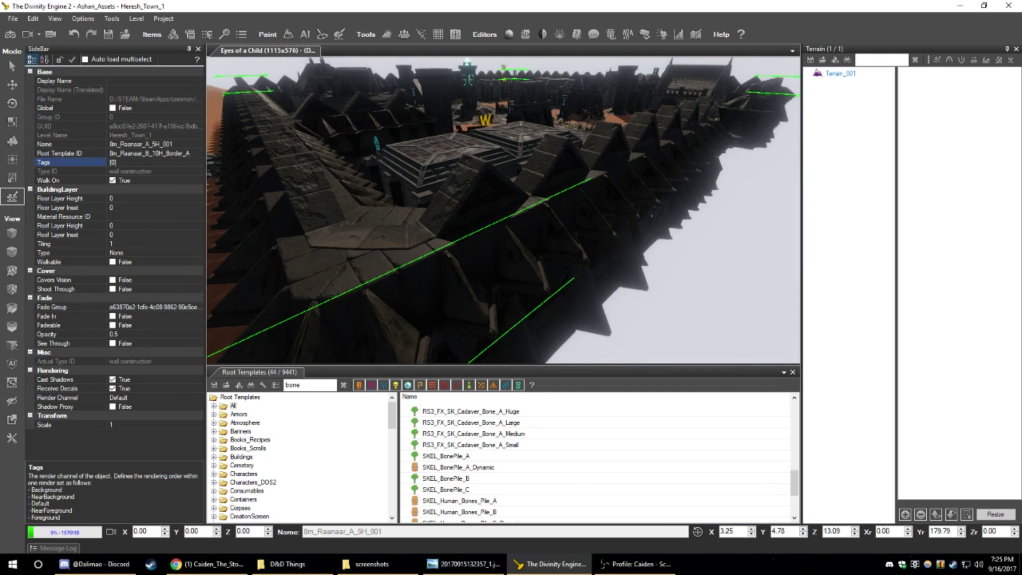
middle_click_drag(293, 247, 426, 247)
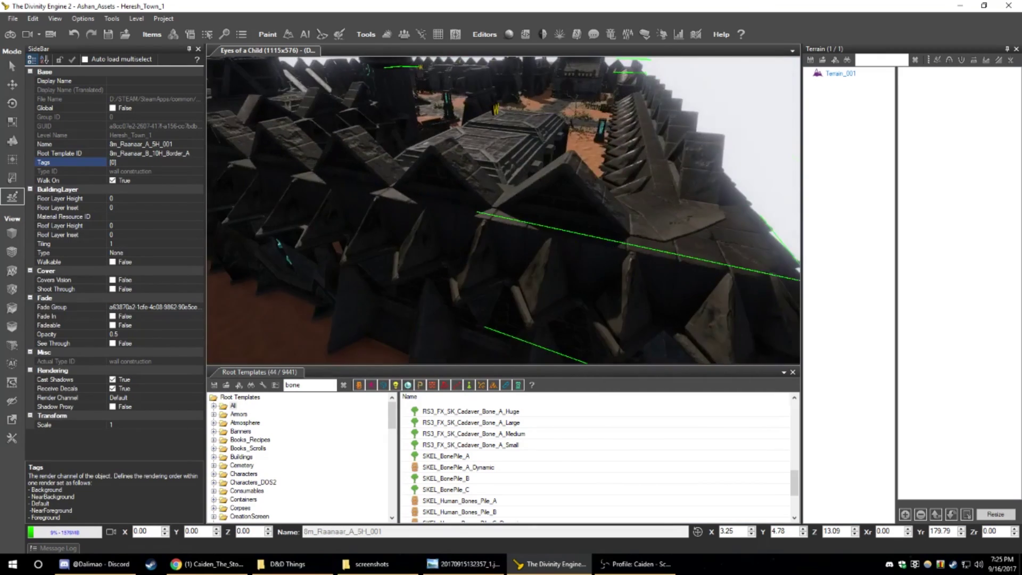
right_click_drag(426, 248, 255, 239)
- Switch the upper wall's root template to 8m_Raanaar_A_10H_Border_A and back to 8m_Raanaar_B_10H_Border_A to compare them
left_click(174, 152)
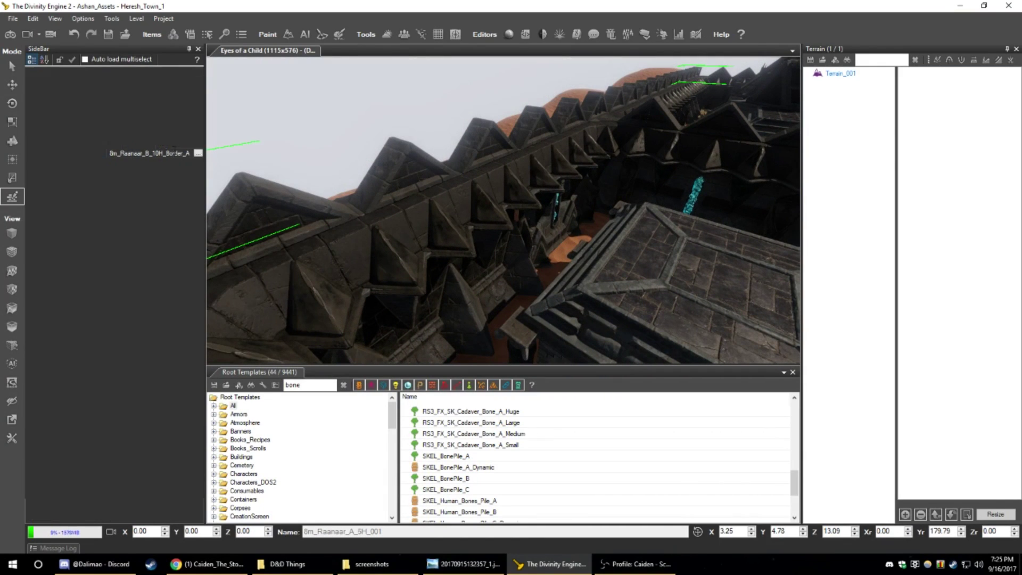
left_click(198, 153)
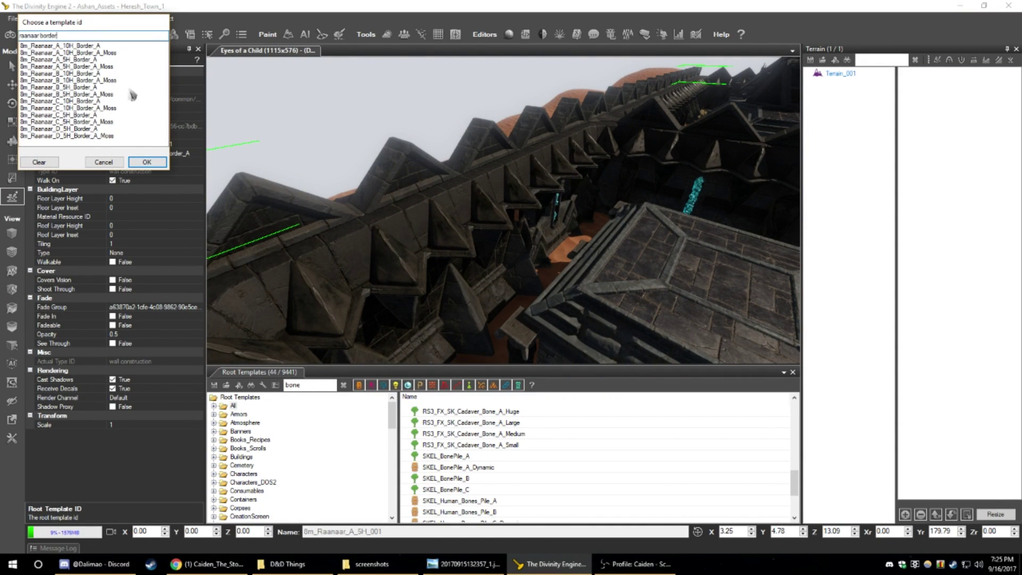
left_click(80, 45)
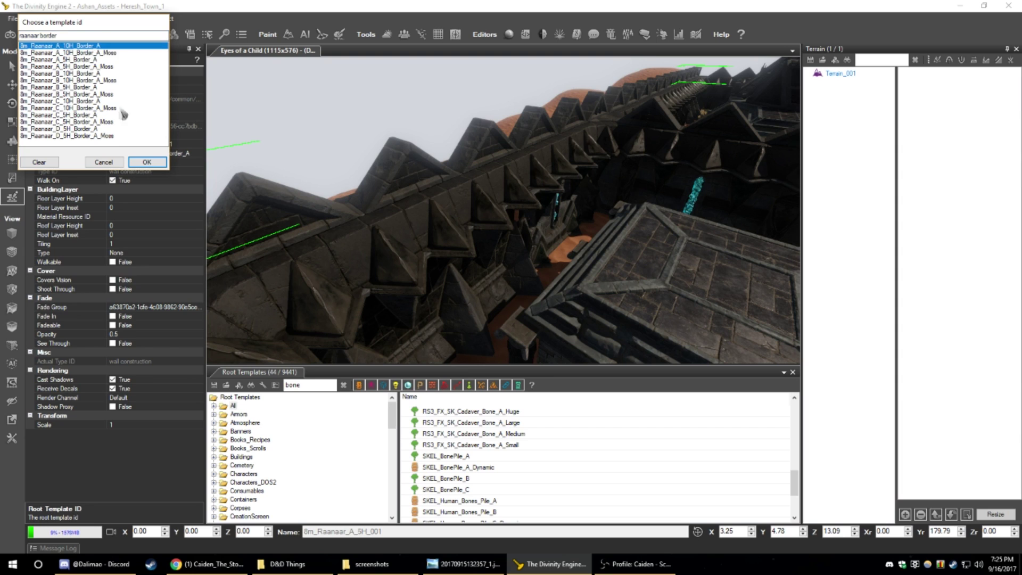
left_click(147, 162)
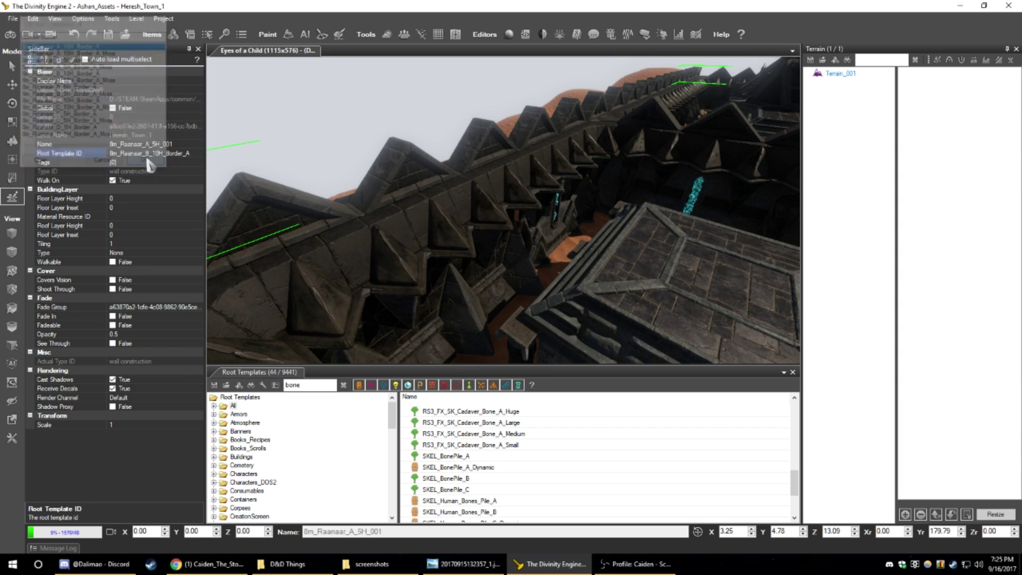
left_click(198, 153)
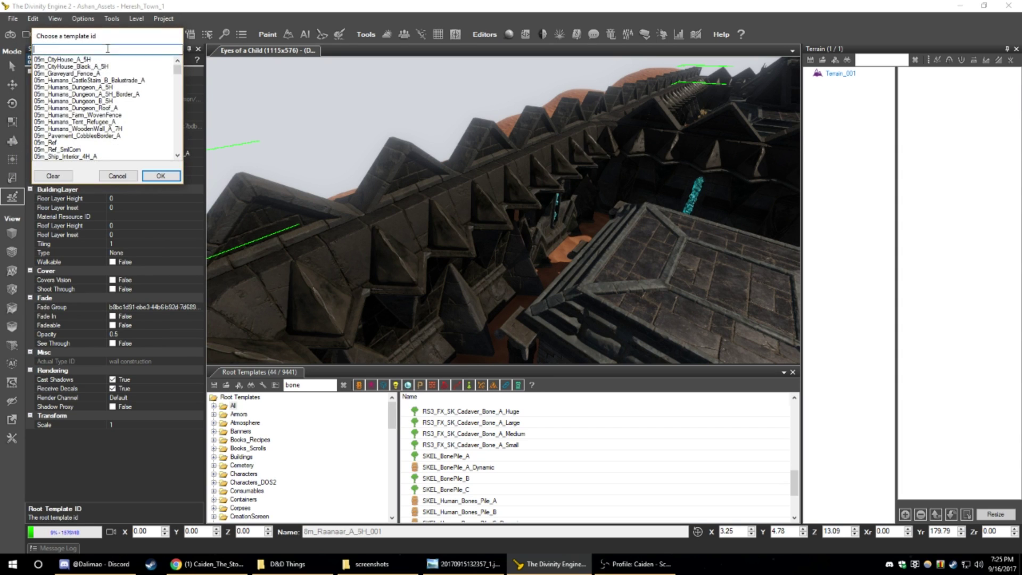
left_click(101, 87)
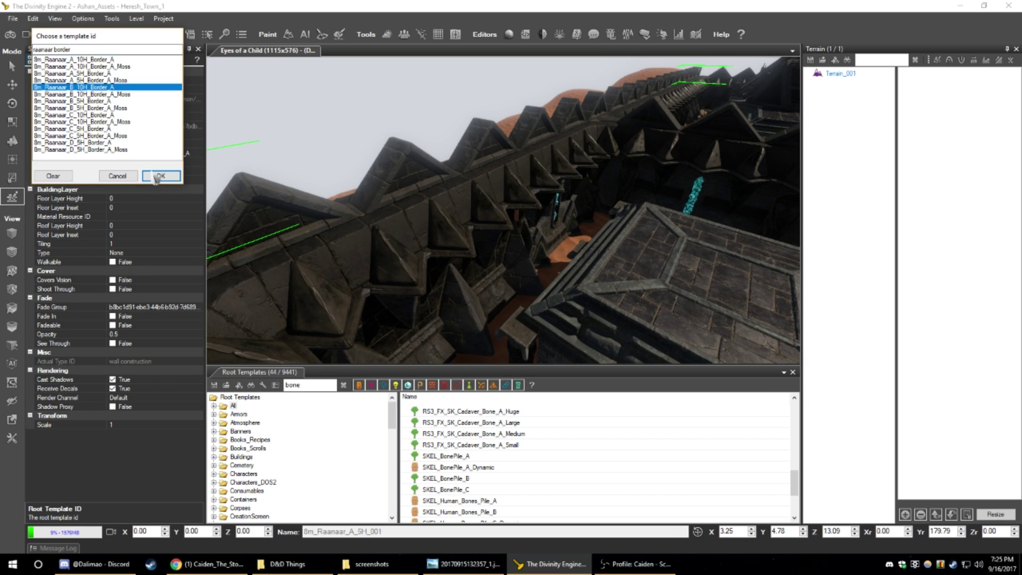
left_click(160, 176)
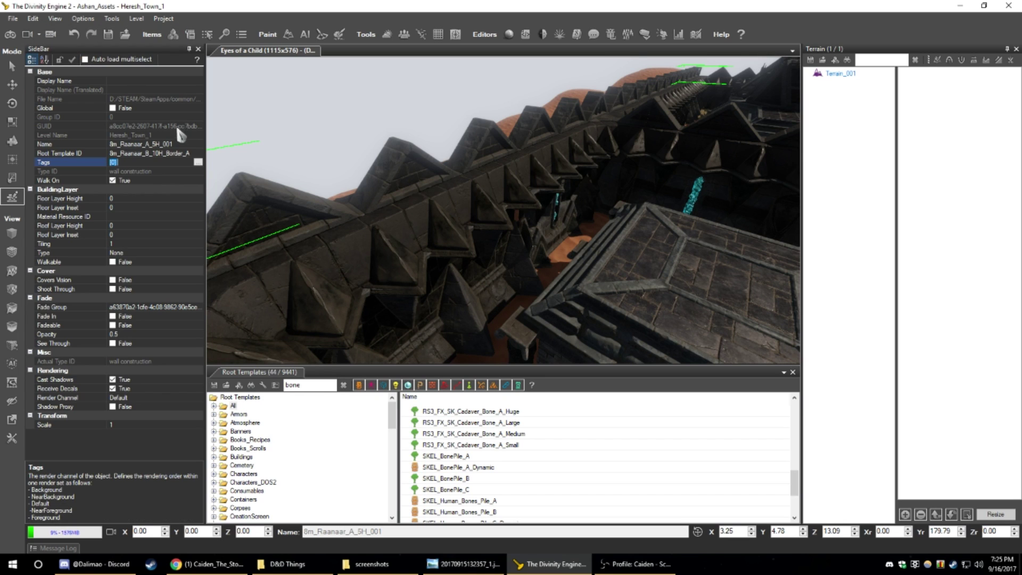
- Set the upper wall's root template to 8m_Raanaar_B_5H_Border_A
left_click(198, 154)
left_click(198, 154)
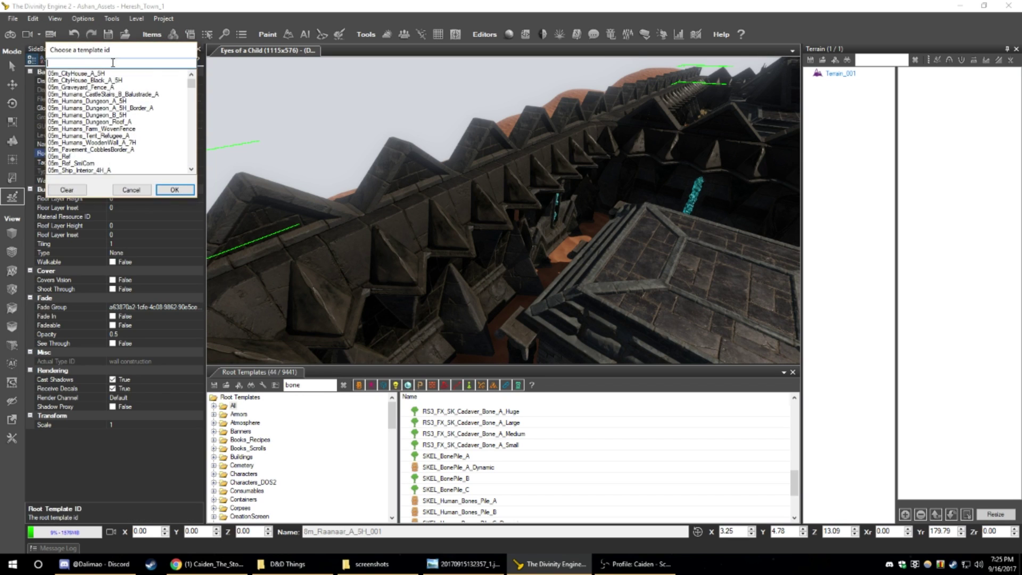
left_click(117, 115)
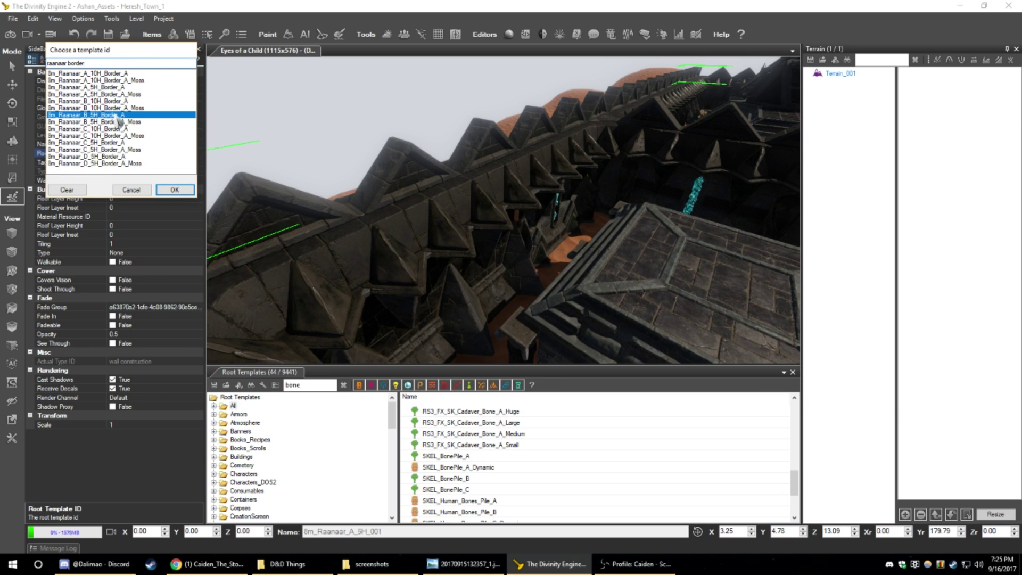
left_click(175, 190)
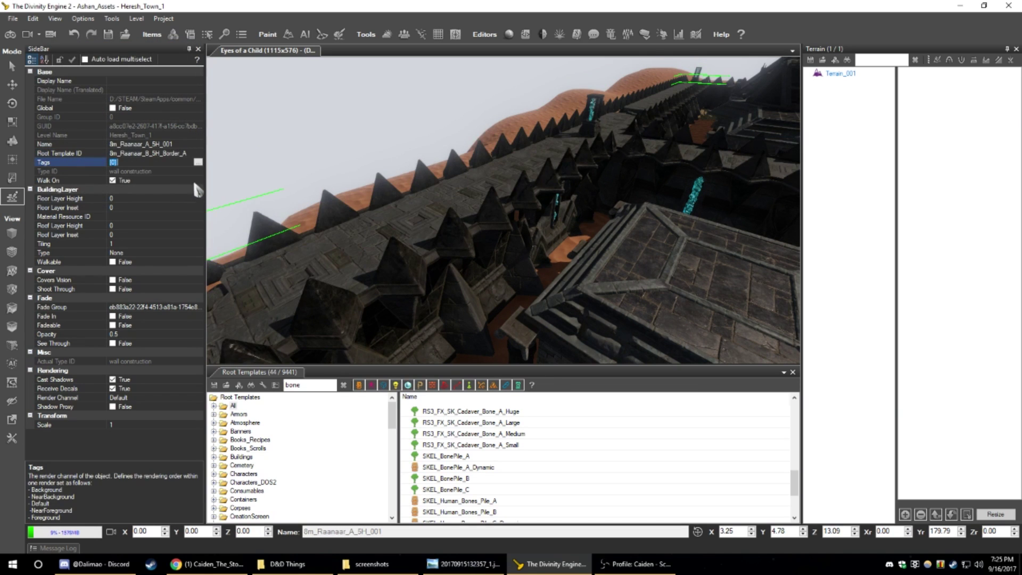
- Inspect the upper wall's outer corner and reapply the 8m_Raanaar_B_5H_Border_A root template to the wall
scroll(462, 302, "up", 3)
middle_click_drag(462, 302, 257, 194)
left_click(430, 258)
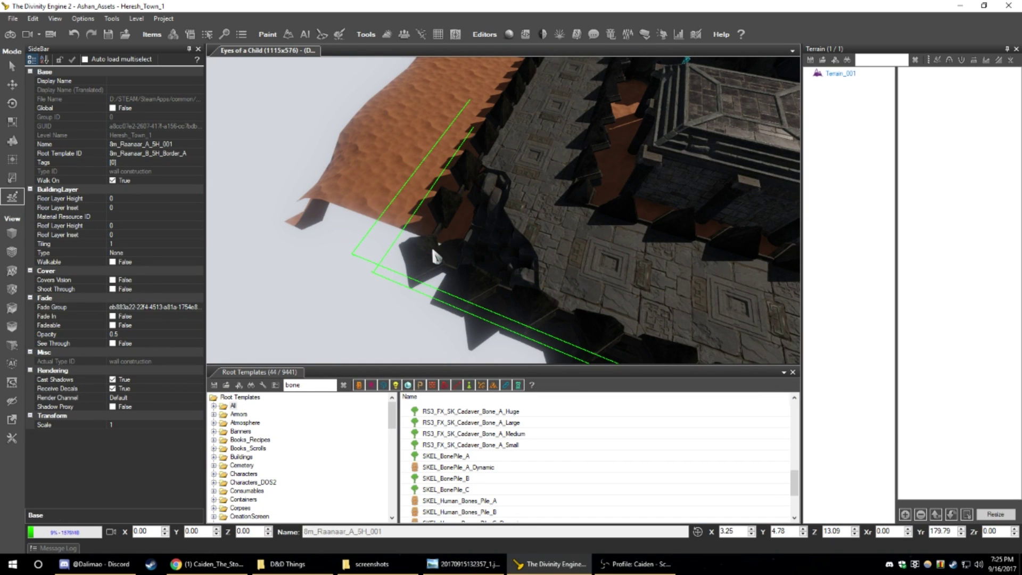
left_click(435, 254)
middle_click_drag(436, 253, 503, 246)
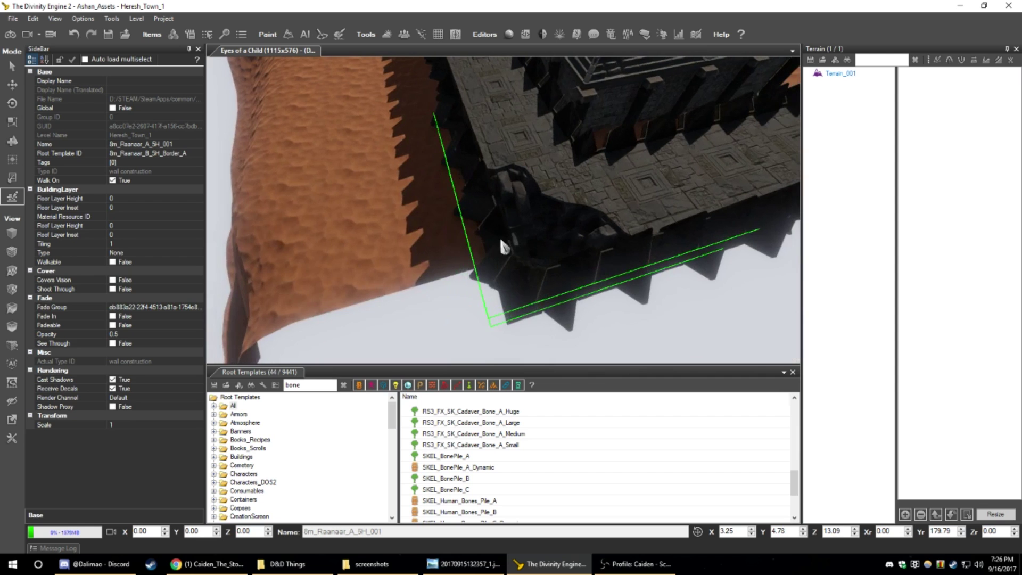
left_click(201, 154)
left_click(200, 153)
type("raanaar border")
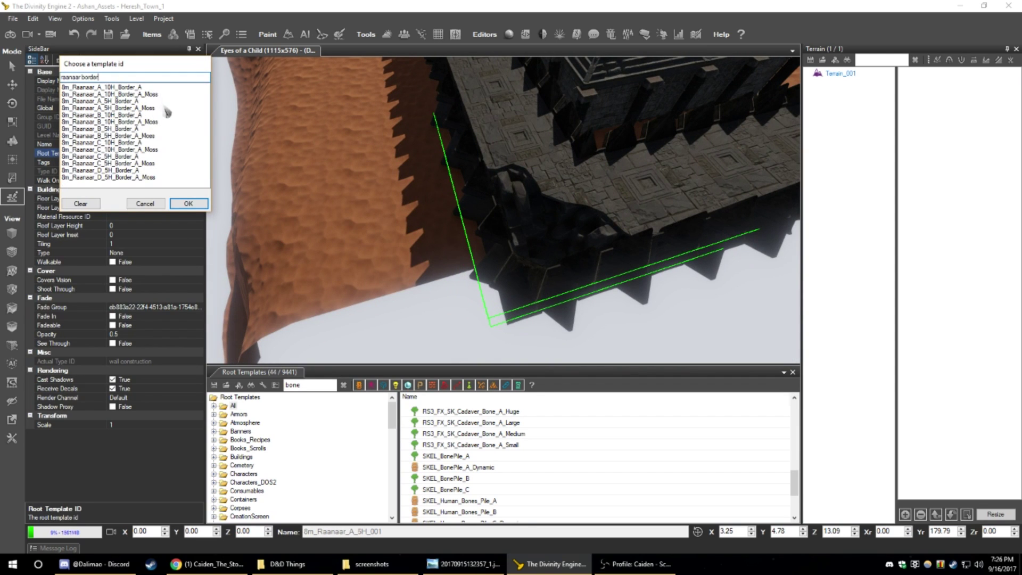
left_click(138, 128)
left_click(188, 204)
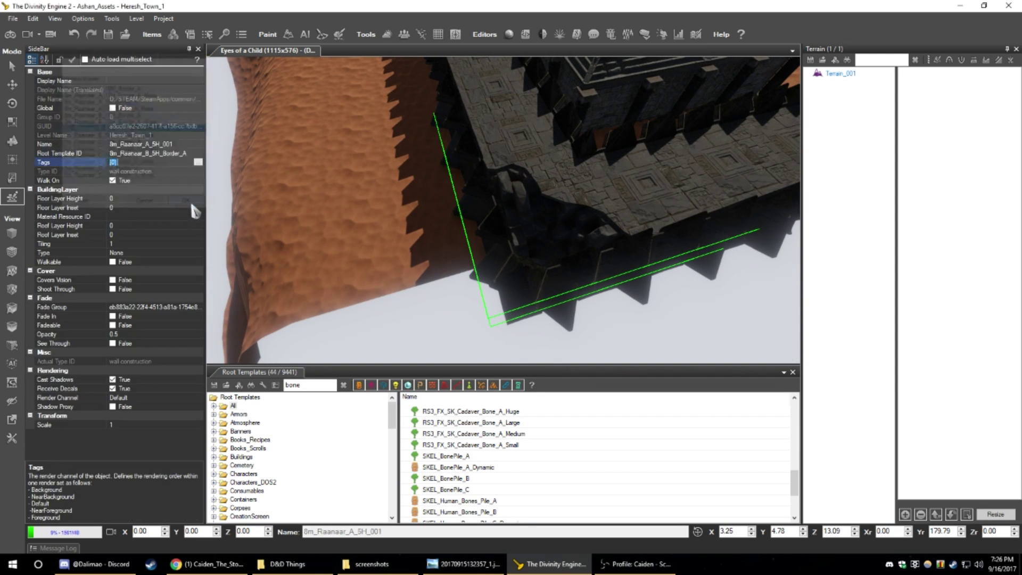
left_click(509, 247)
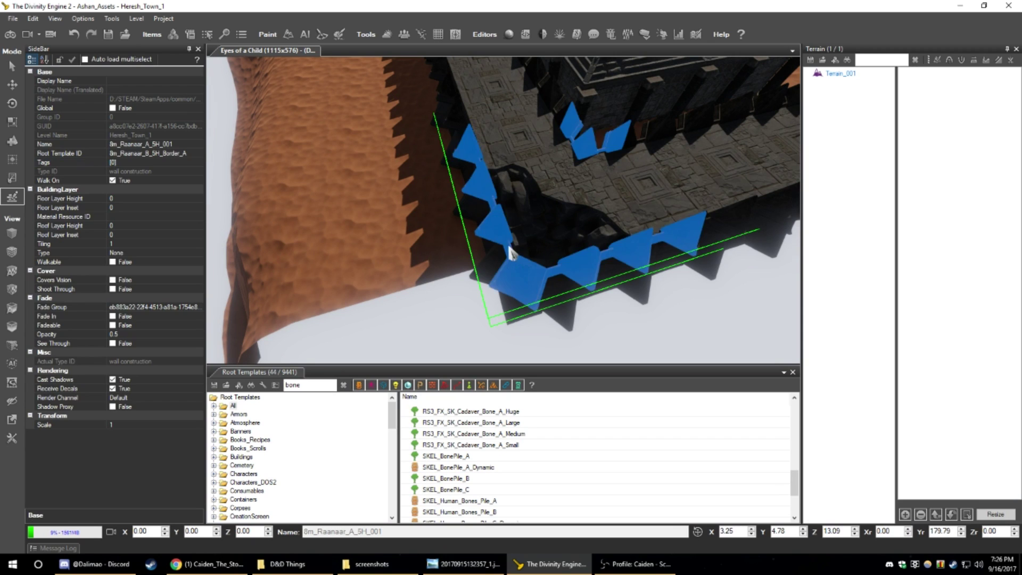
- Try the 8m_Raanaar_C_10H_Border_A root template on the upper wall
left_click(142, 153)
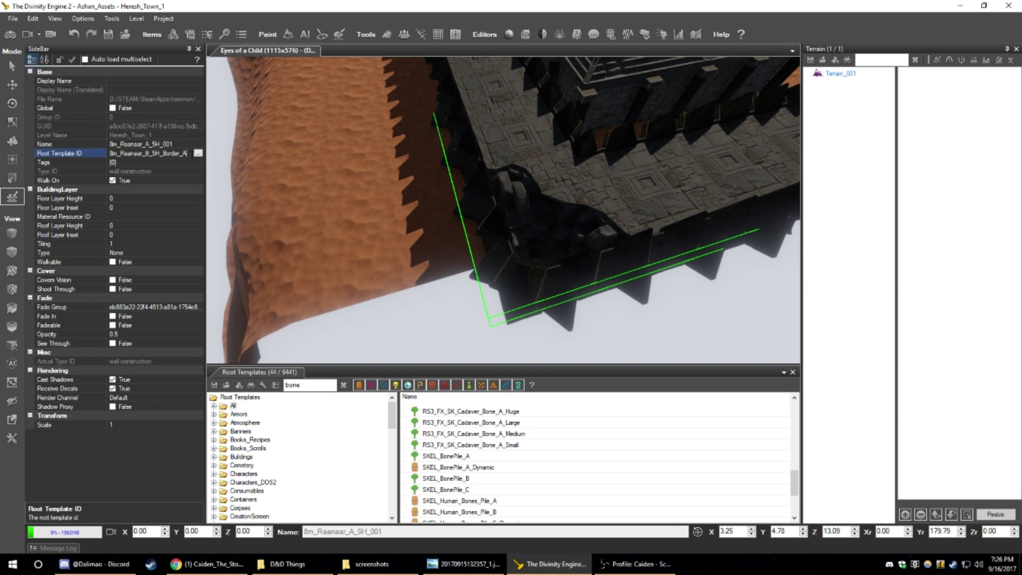
left_click(198, 153)
type("raanaar border")
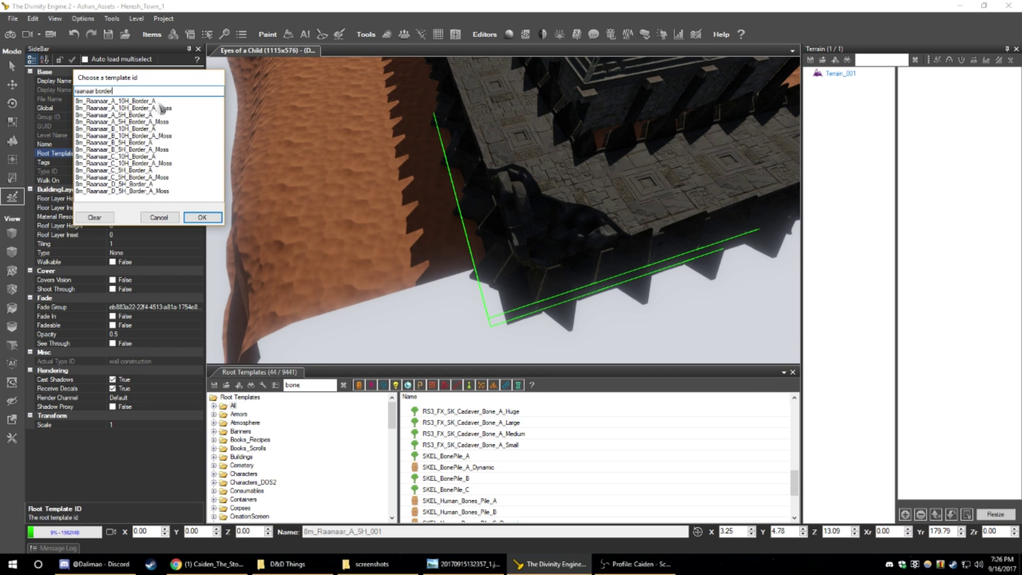
left_click(148, 156)
left_click(215, 220)
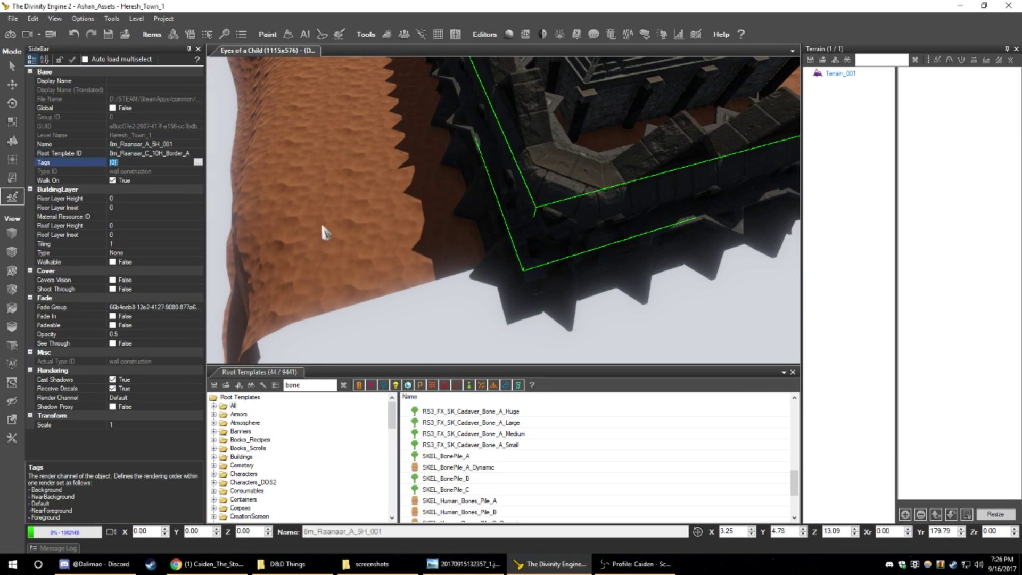
- Switch the upper wall's root template to 8m_Raanaar_B_10H_Border_A and look at the corner
left_click(183, 154)
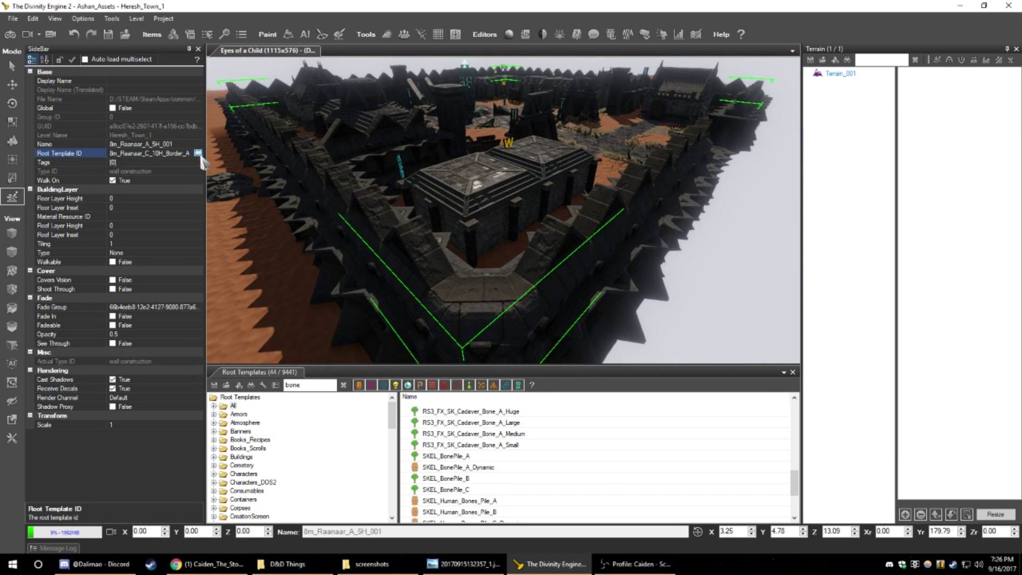
left_click(198, 154)
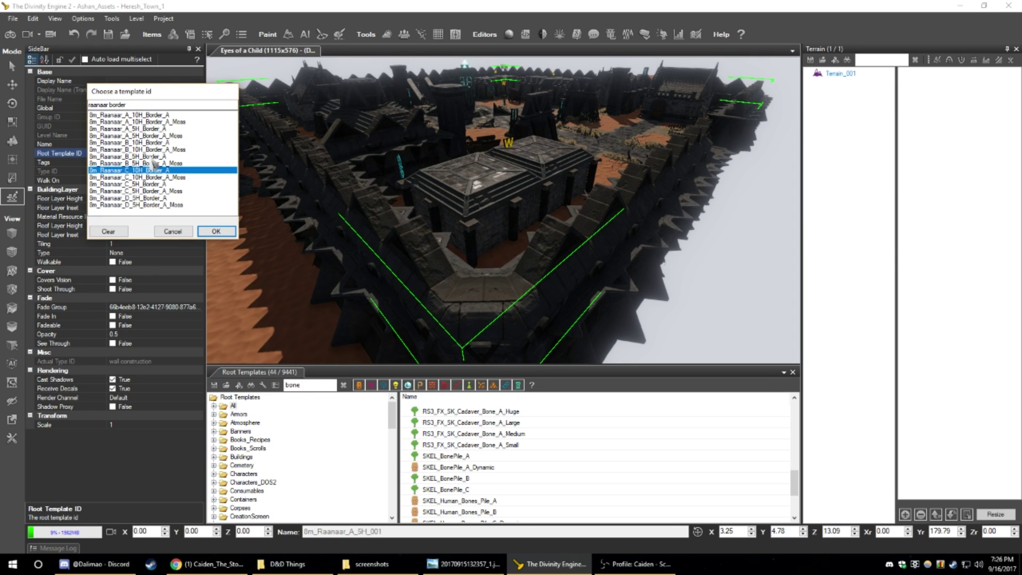
left_click(149, 143)
left_click(216, 231)
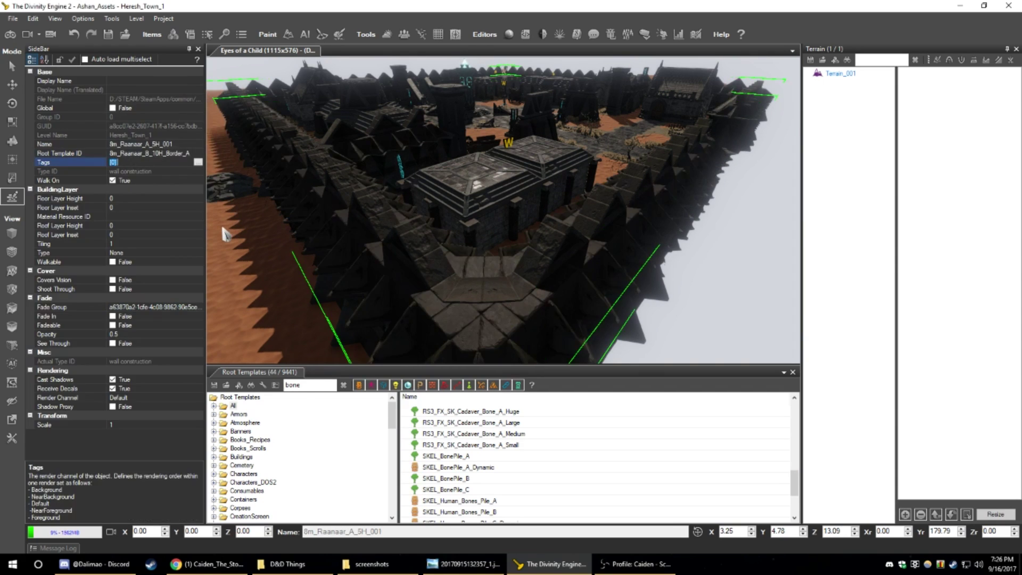
- Try the 8m_Raanaar_C_5H_Border_A root template on the upper wall
left_click(195, 154)
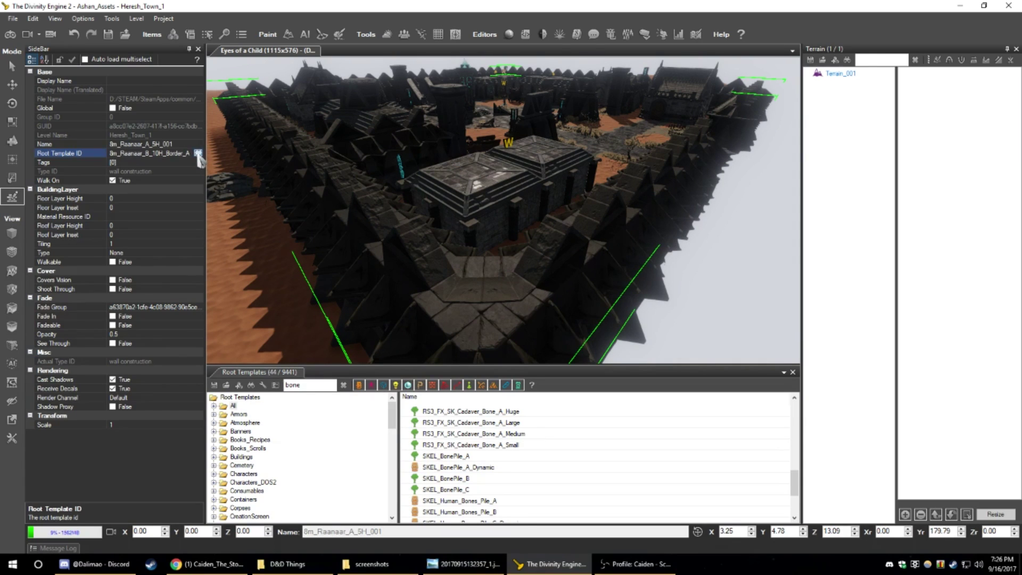
left_click(197, 154)
type("raanaar border")
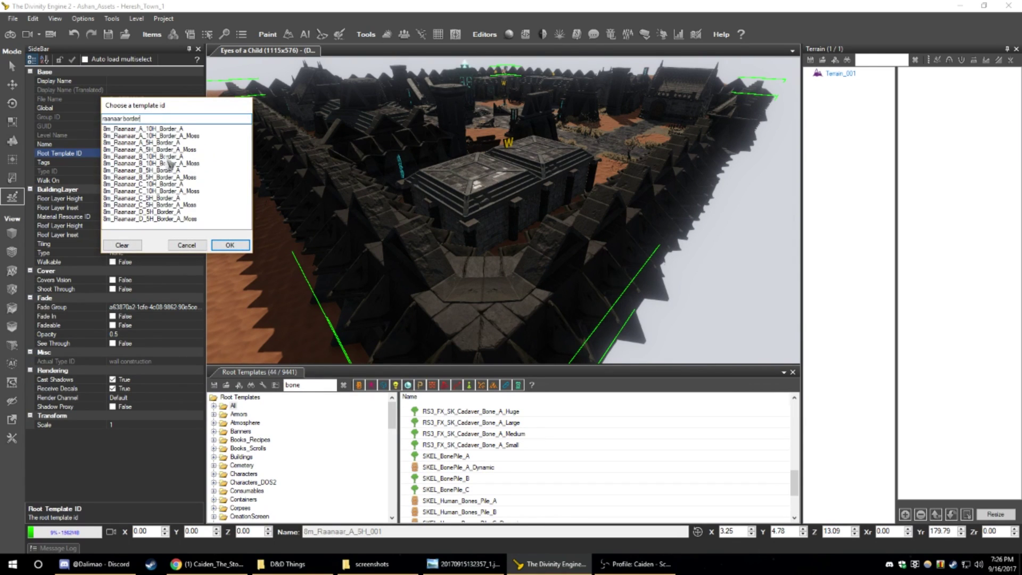
left_click(172, 201)
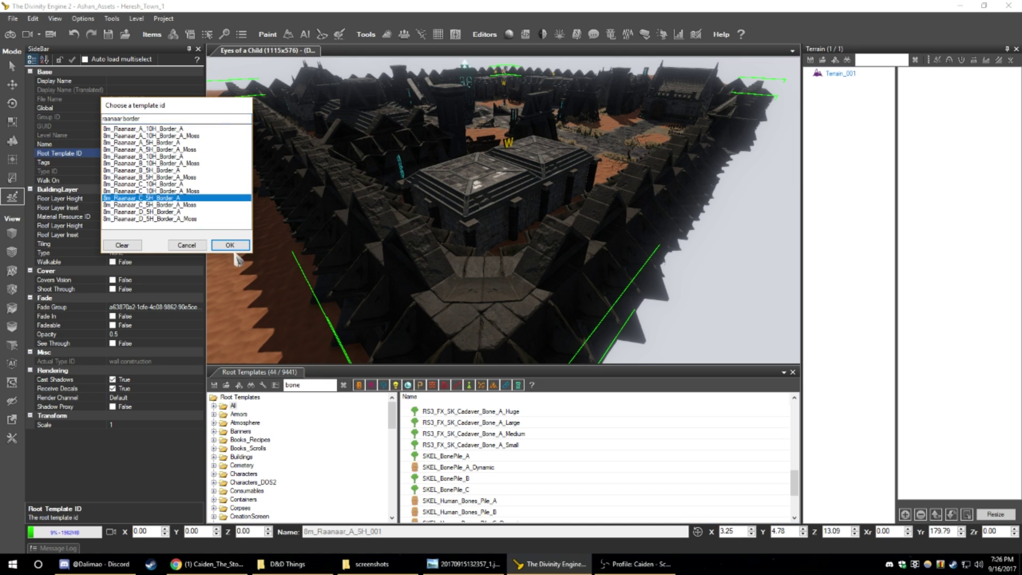
left_click(232, 249)
- Cycle the upper wall's border piece at the corner through its alternative shapes
right_click_drag(315, 229, 352, 226)
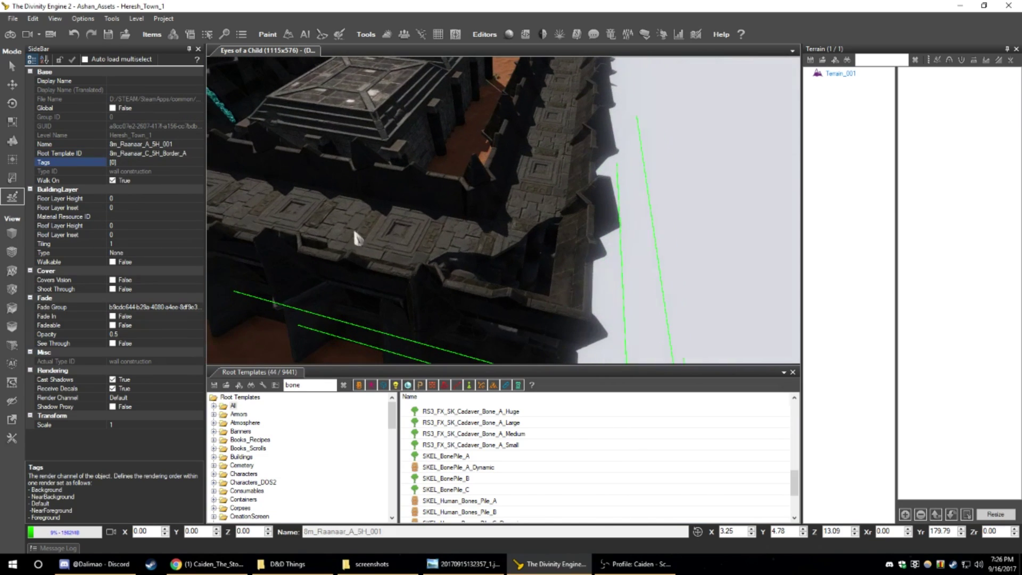
left_click(503, 248)
left_click(540, 304)
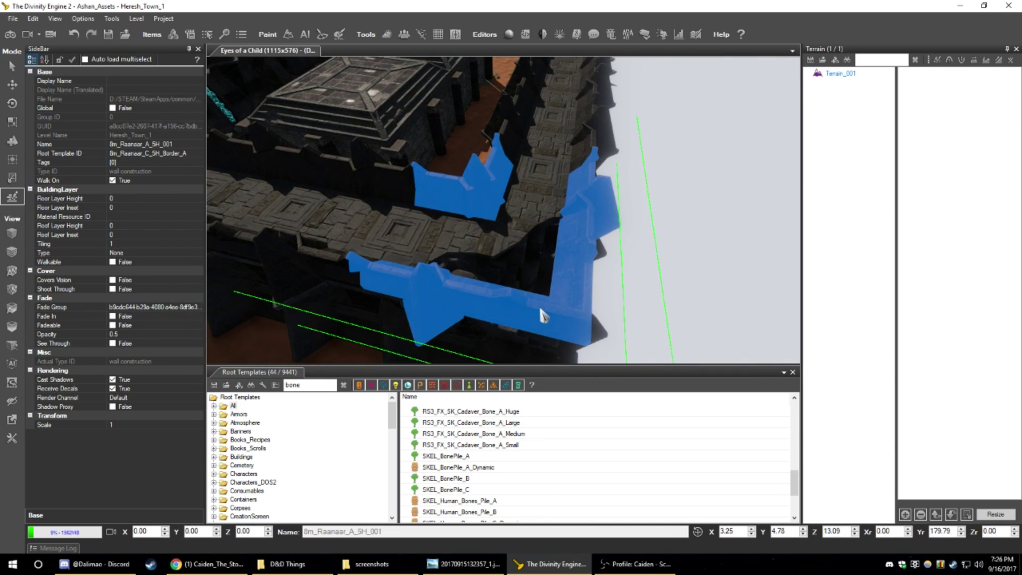
left_click(539, 281)
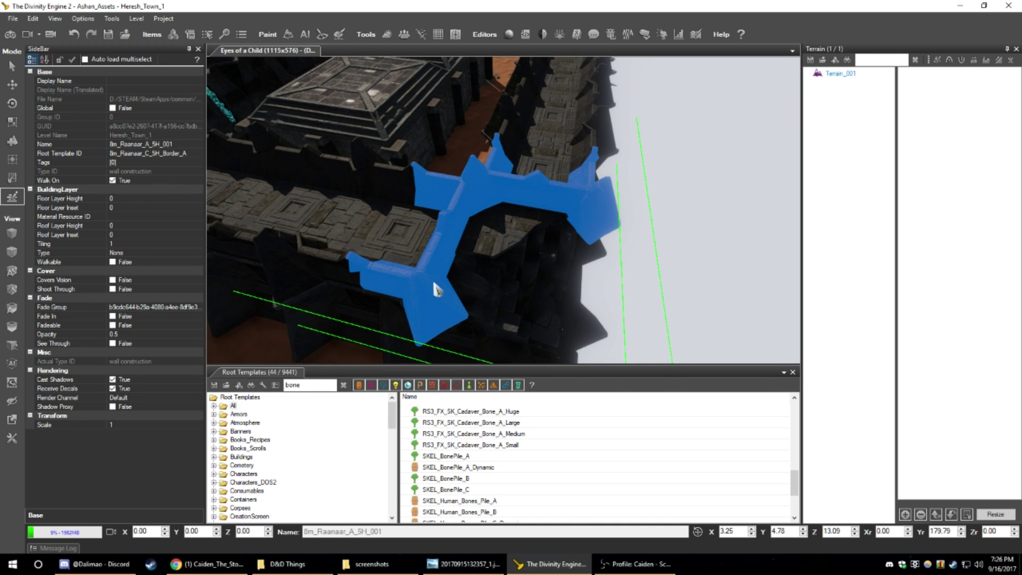
left_click(441, 257)
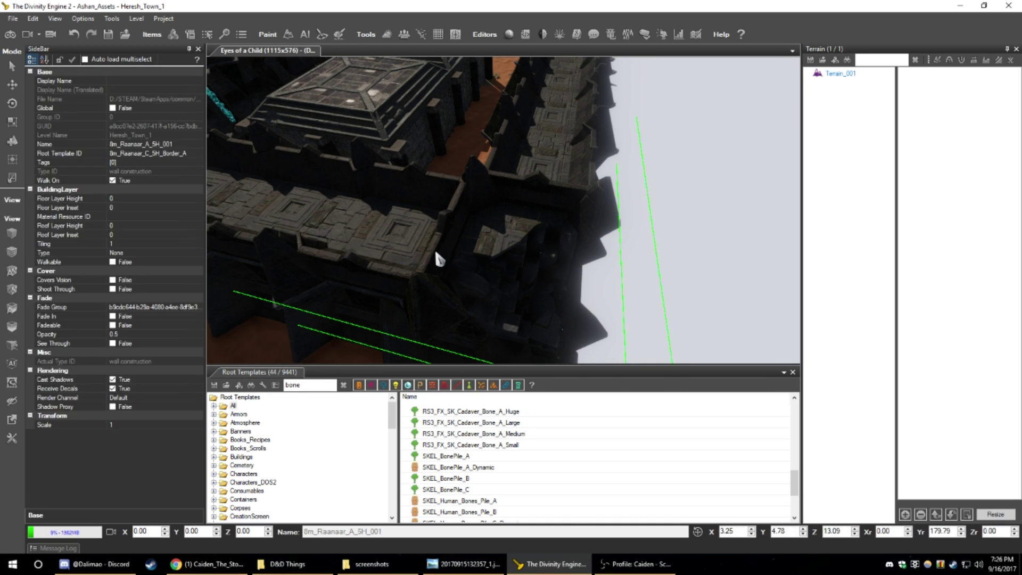
left_click(441, 257)
key("Delete")
- Try other border shapes farther along the upper wall and return the corner piece to its outer-edge shape
right_click_drag(441, 258, 384, 237)
left_click(327, 146)
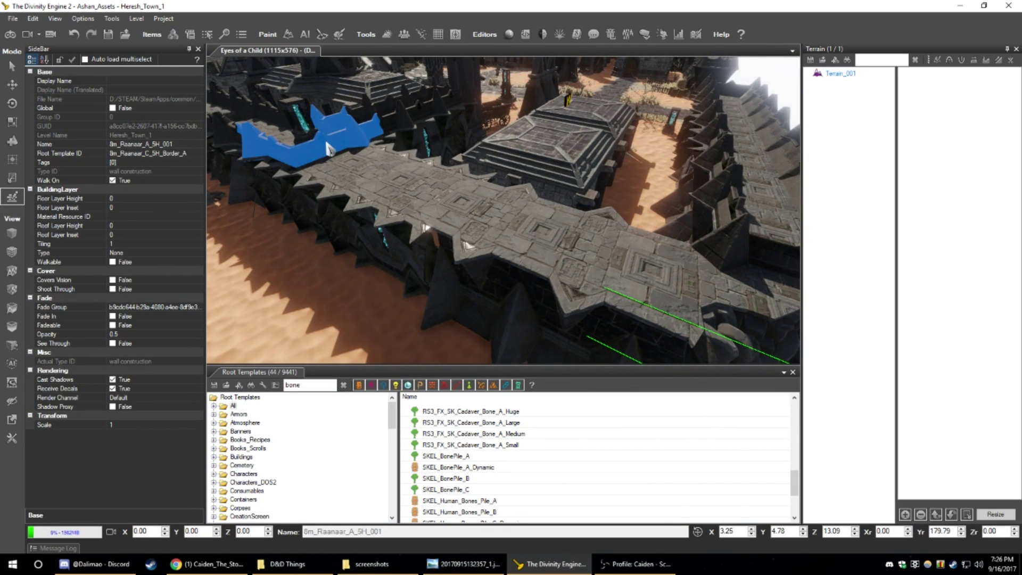
key("Delete")
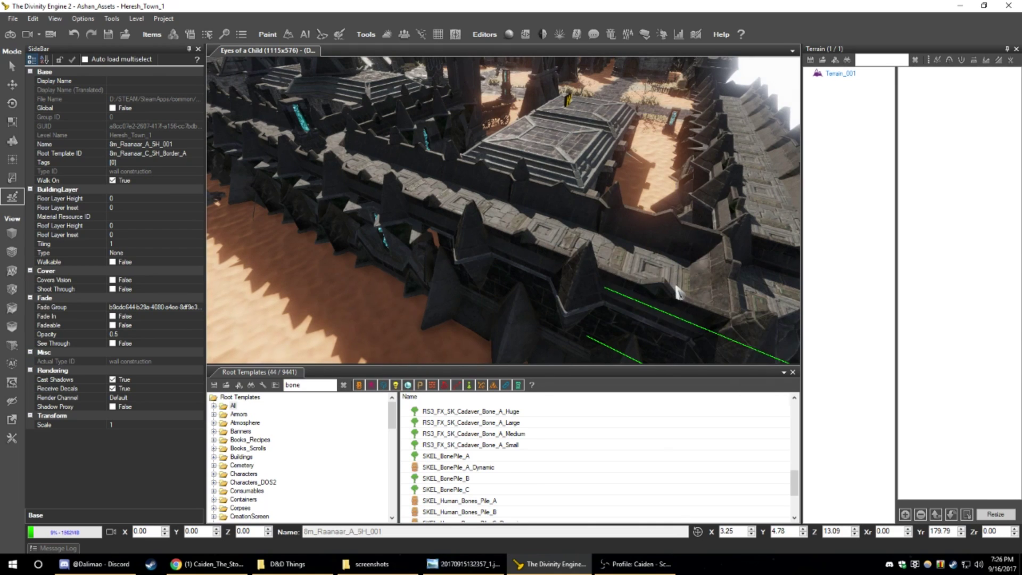
middle_click_drag(677, 289, 615, 296)
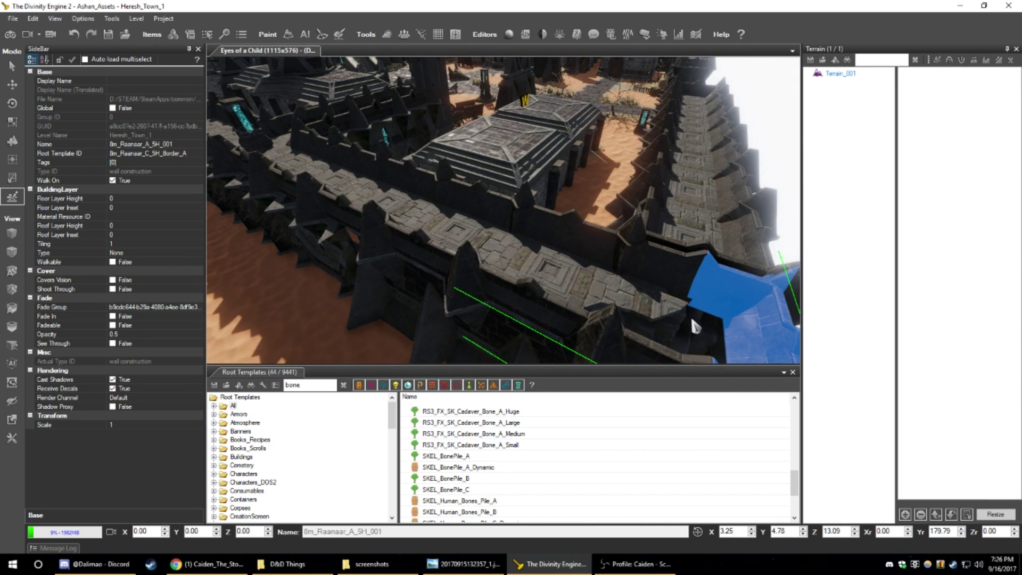
scroll(691, 319, "down", 4)
middle_click_drag(691, 319, 602, 294)
left_click(595, 290)
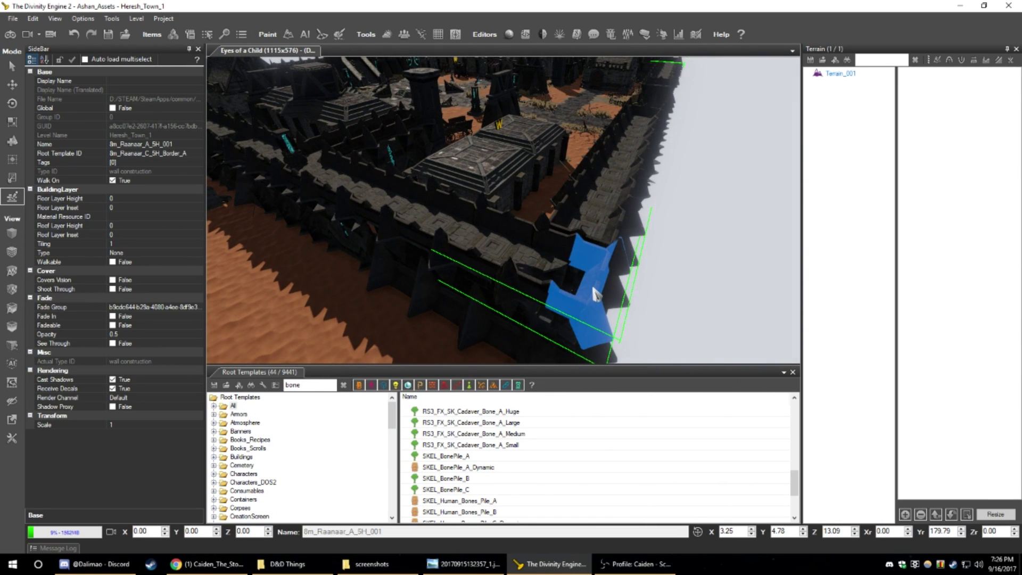
key("Delete")
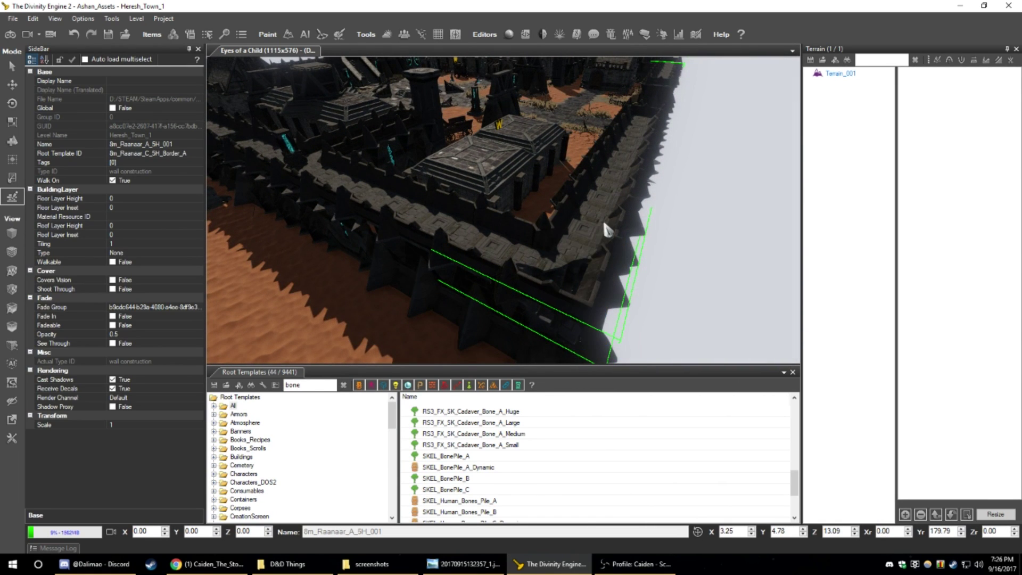
- Apply the 8m_Raanaar_B_10H_Border_A root template to the upper wall for another comparison
left_click(182, 155)
left_click(199, 154)
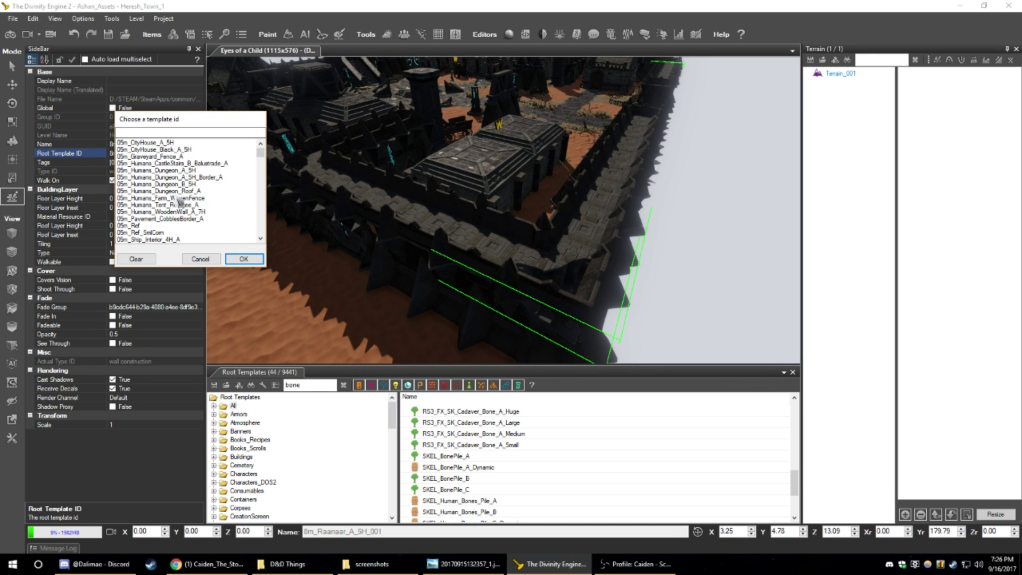
left_click(175, 171)
left_click(164, 133)
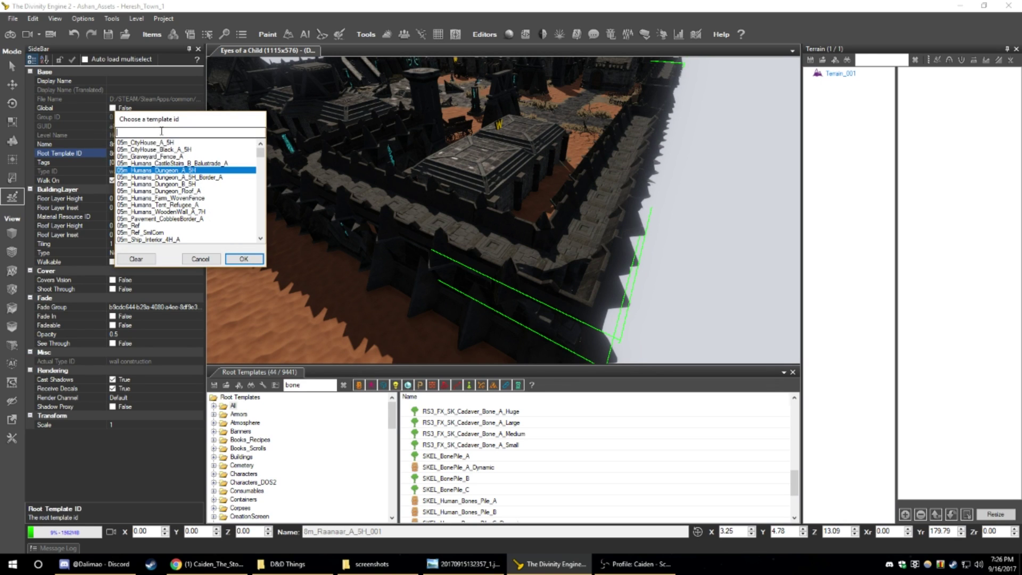
type("raanaar border")
left_click(170, 170)
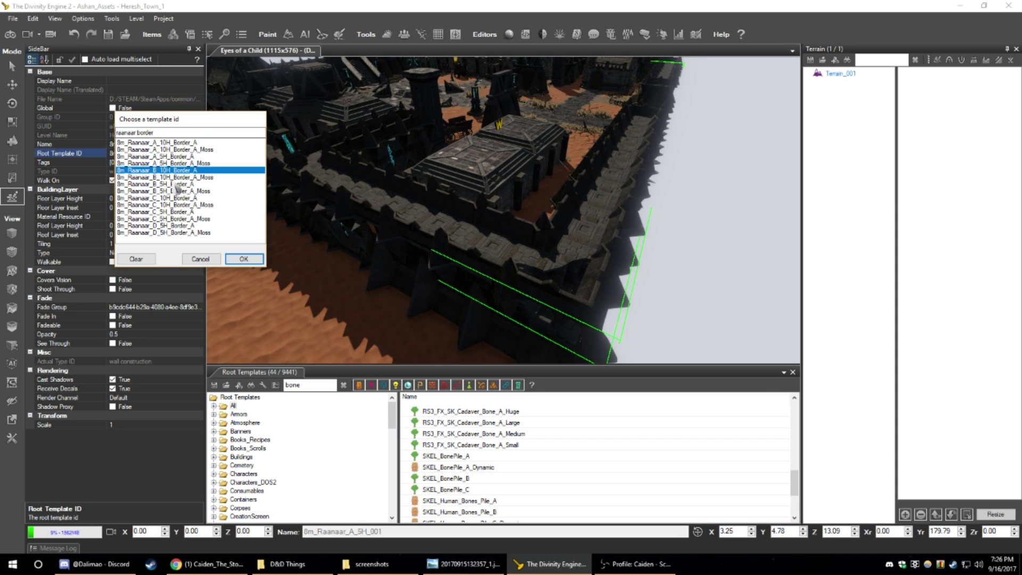
left_click(247, 261)
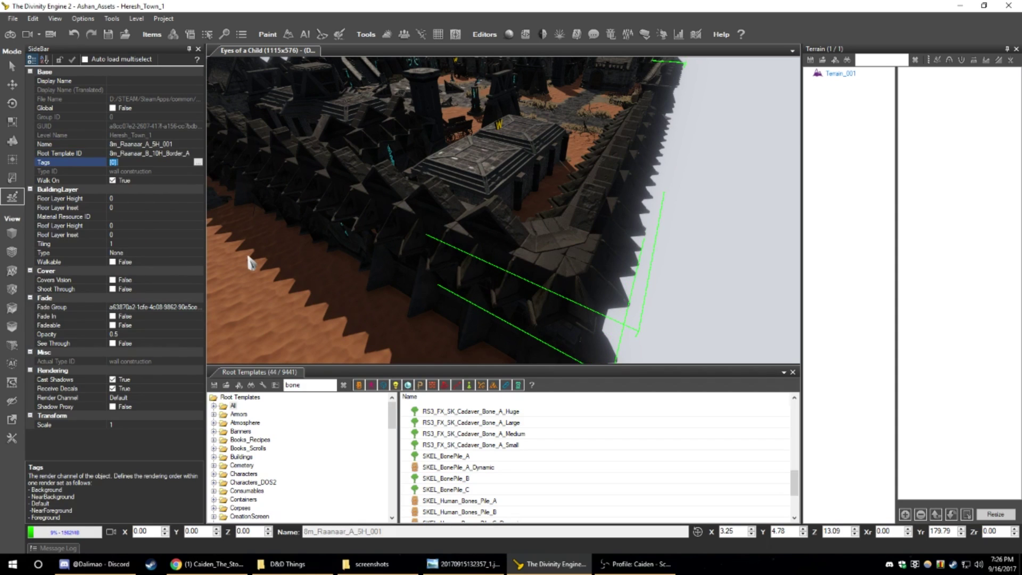
- Set the upper wall's root template back to 8m_Raanaar_B_5H_Border_A
left_click(198, 153)
left_click(198, 153)
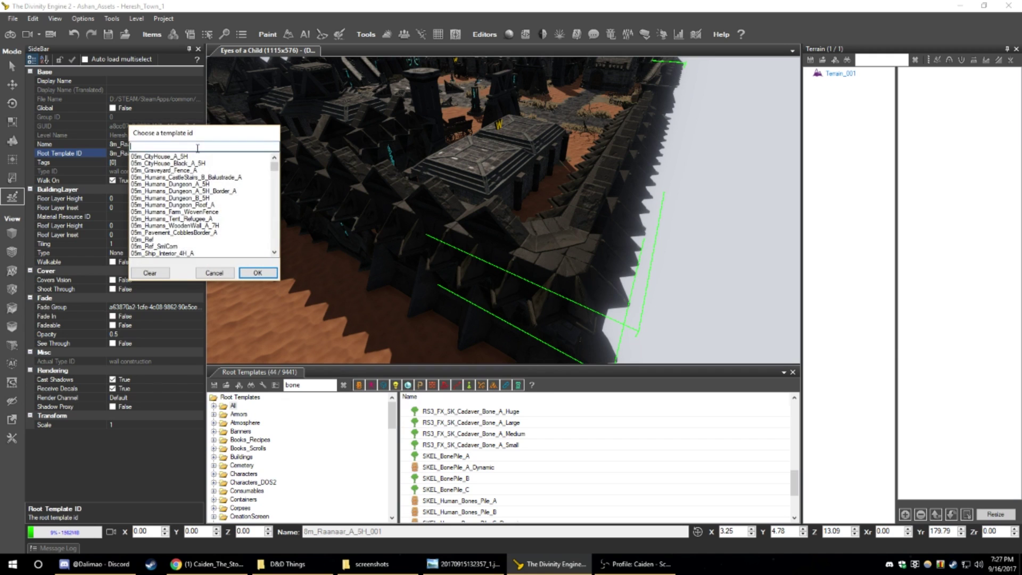
type("raanaar border")
left_click(202, 199)
left_click(264, 271)
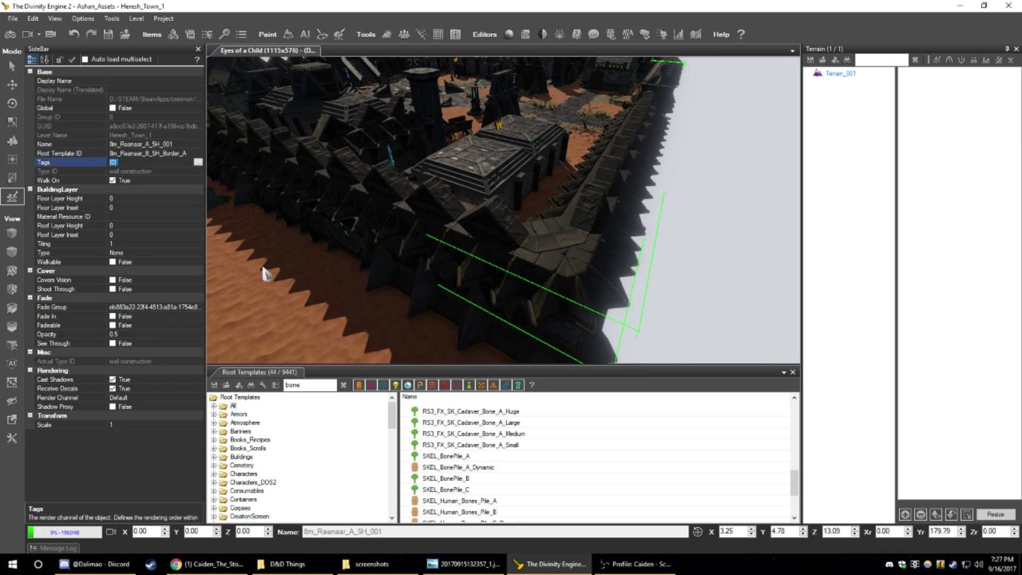
- Change the corner piece of the lower 8m_Raanaar_A_5H wall to the fully paved variant
right_click_drag(338, 254, 413, 292)
left_click(414, 292)
left_click(417, 296)
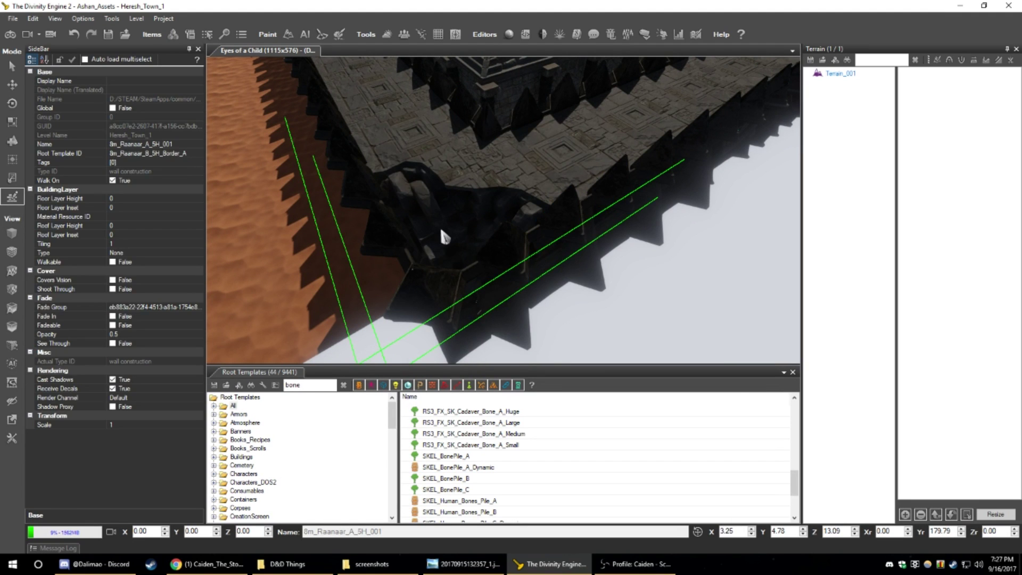
left_click(462, 193)
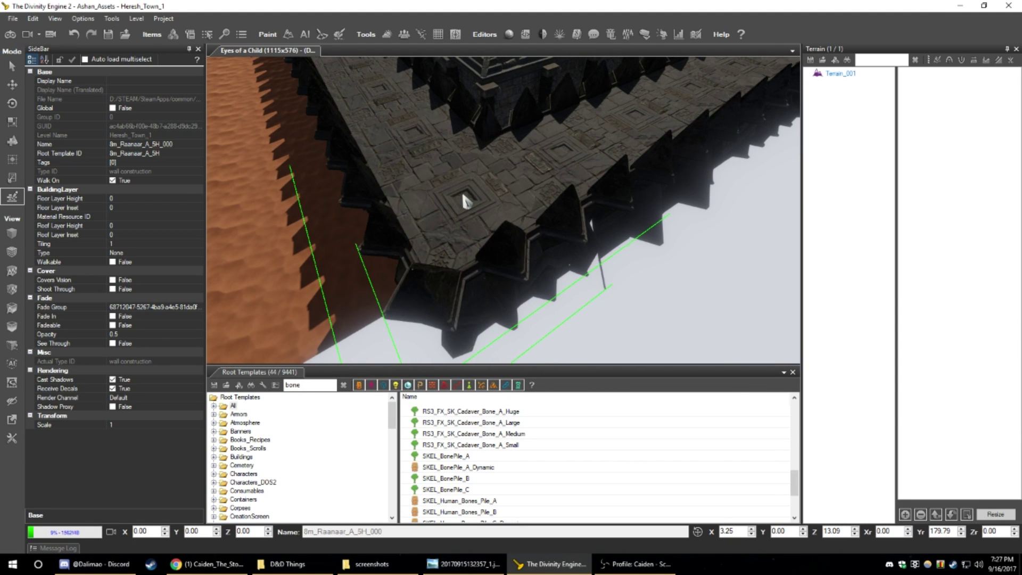
- Check the perimeter wall's corner and outer side from several angles, and save the level
right_click_drag(463, 195, 503, 178)
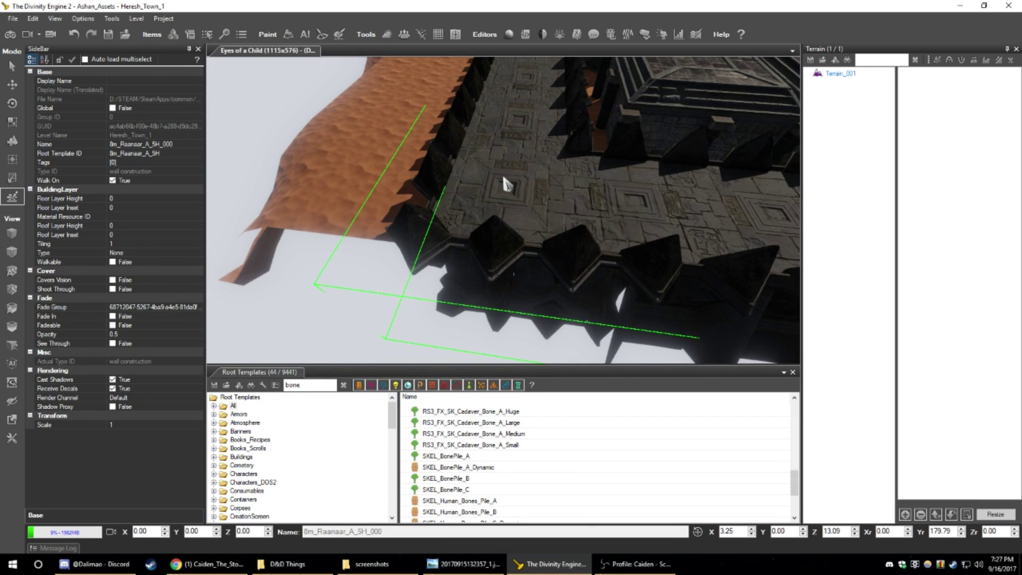
right_click_drag(503, 178, 735, 181)
right_click_drag(458, 218, 483, 224)
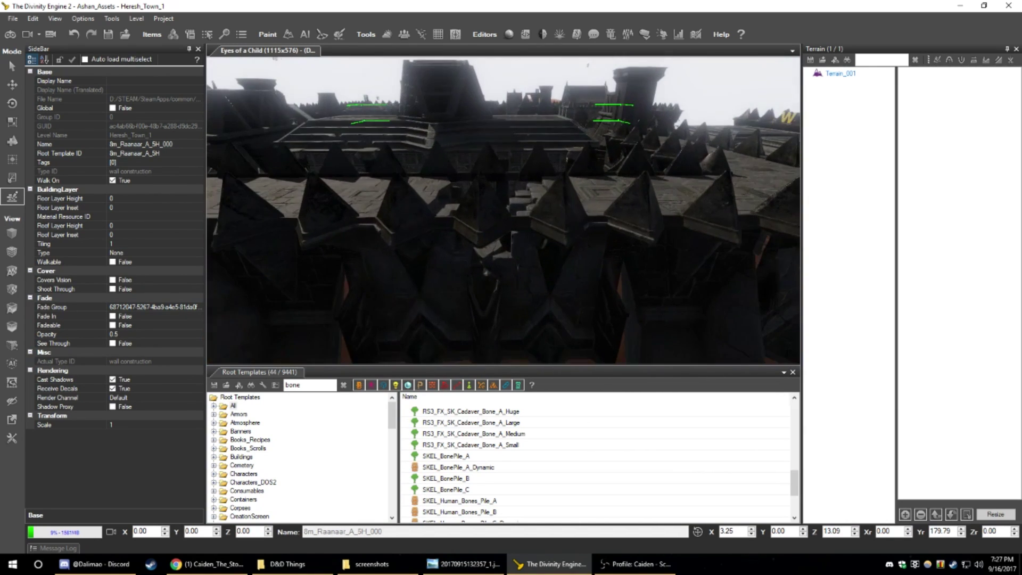
left_click(486, 225)
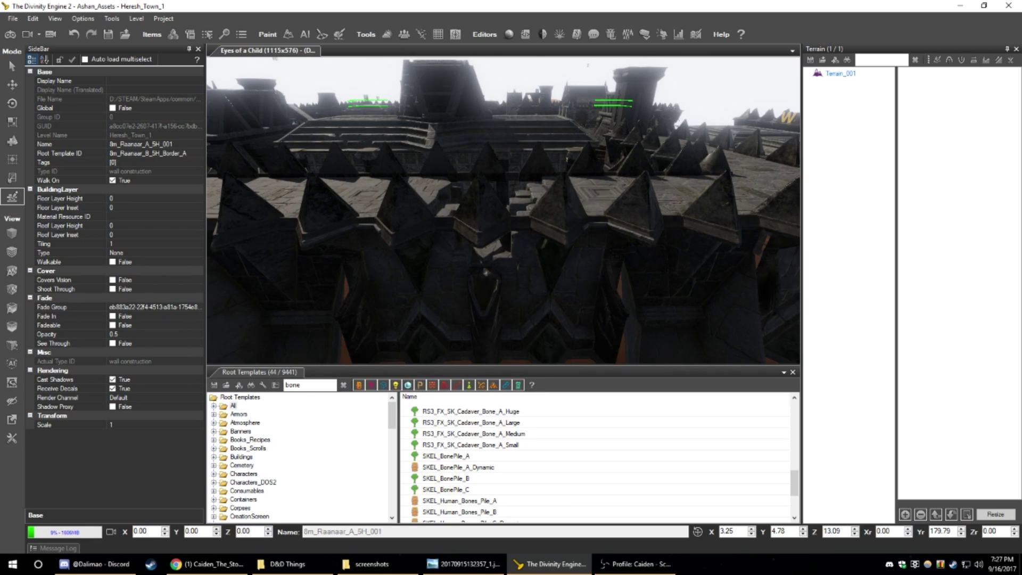
right_click_drag(483, 217, 505, 242)
key("ctrl+s")
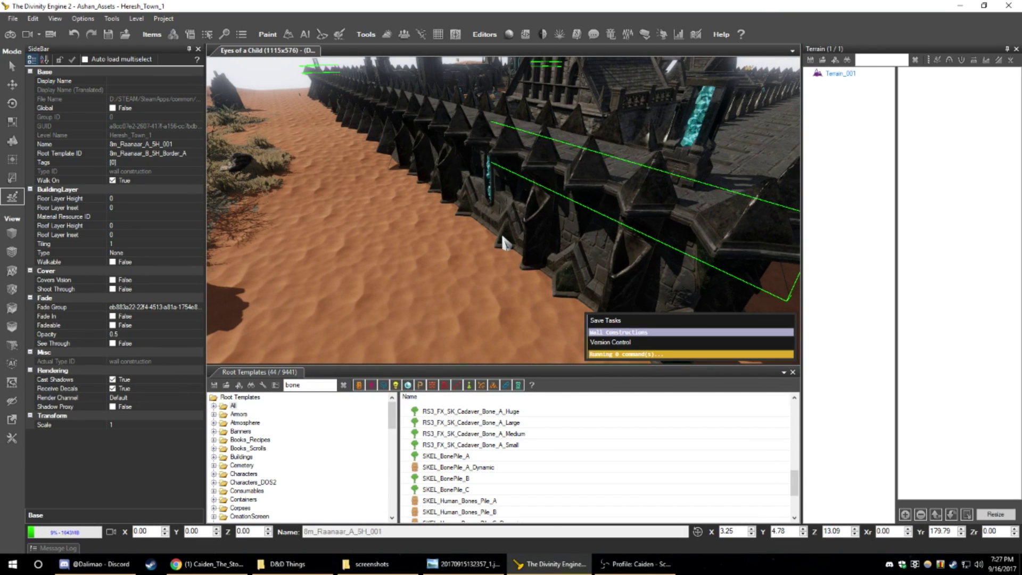
- Look over the walled town, examining the buildings, central crystal tower, paved paths and perimeter walkway
mouse_move(471, 221)
right_mouse_down()
mouse_move(493, 229)
mouse_move(480, 230)
mouse_move(473, 205)
mouse_move(469, 214)
right_mouse_up()
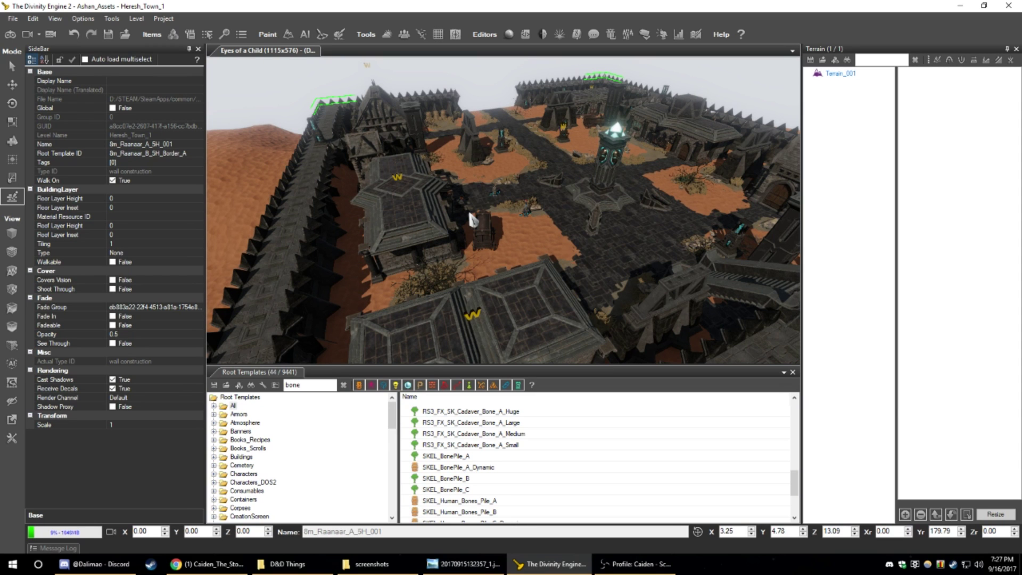
mouse_move(476, 209)
right_mouse_down()
mouse_move(511, 211)
mouse_move(500, 190)
mouse_move(511, 193)
mouse_move(476, 194)
mouse_move(492, 208)
right_mouse_up()
key("w")
key("w")
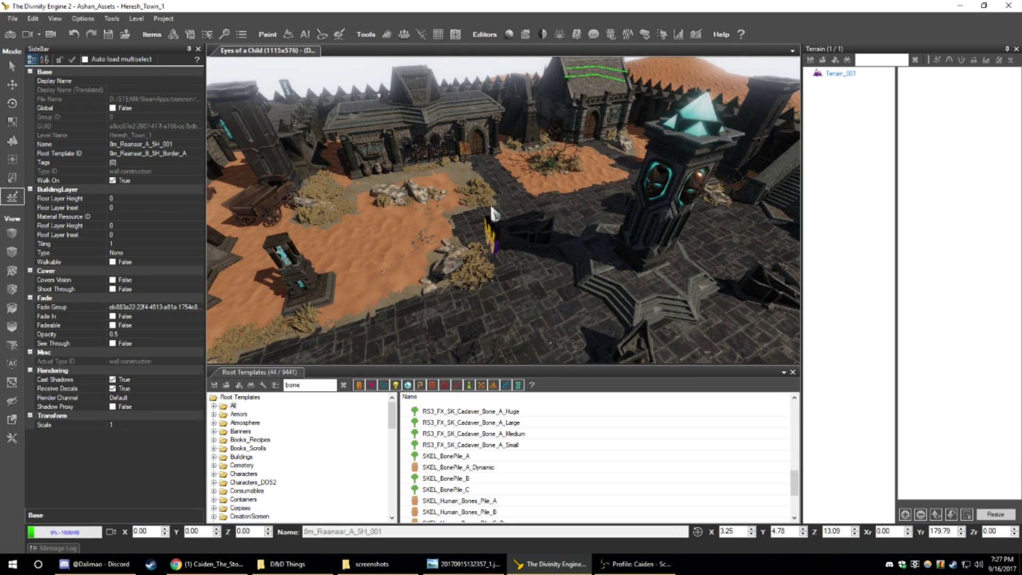
middle_click_drag(482, 200, 537, 144)
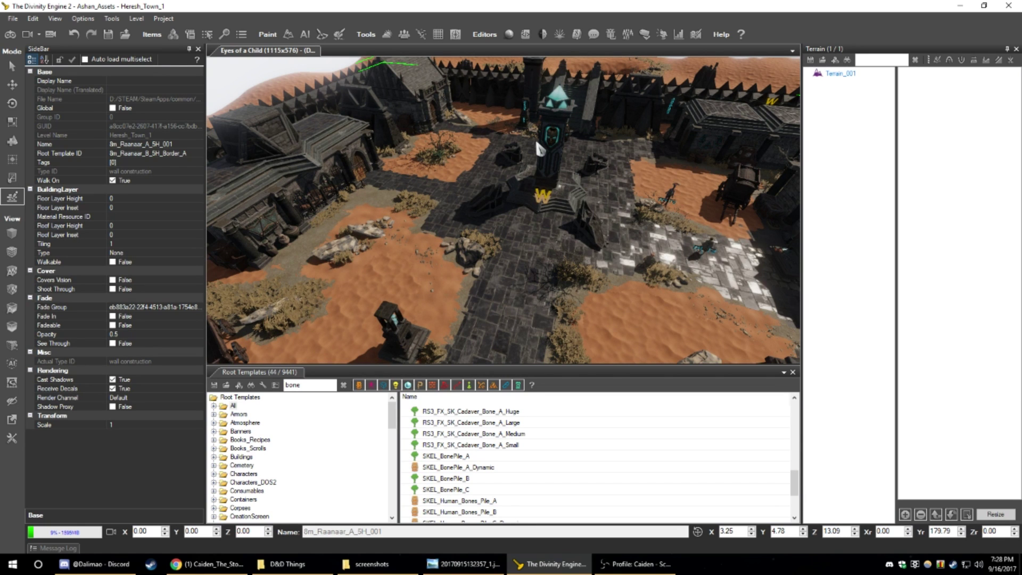
middle_click_drag(537, 142, 810, 269)
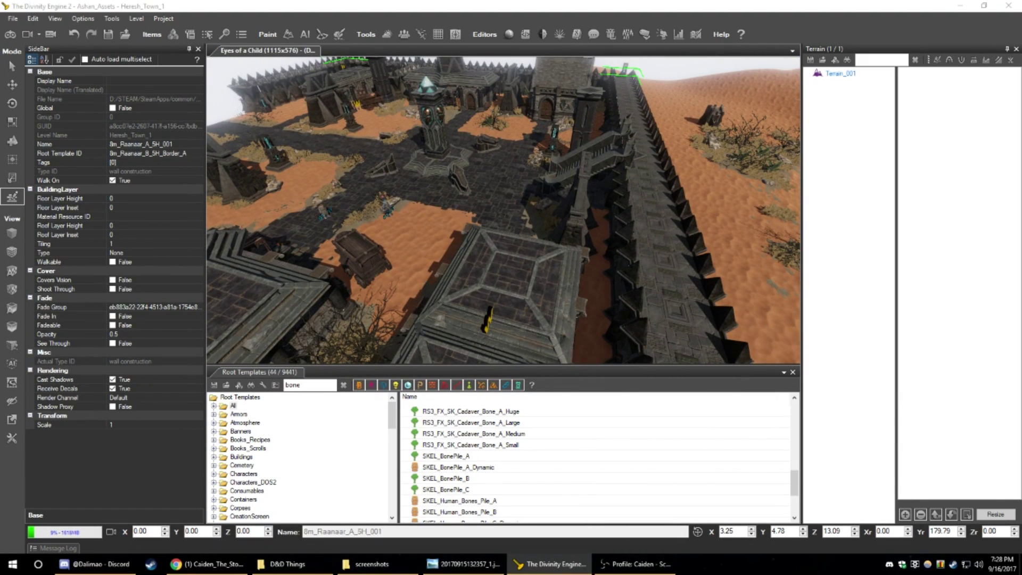